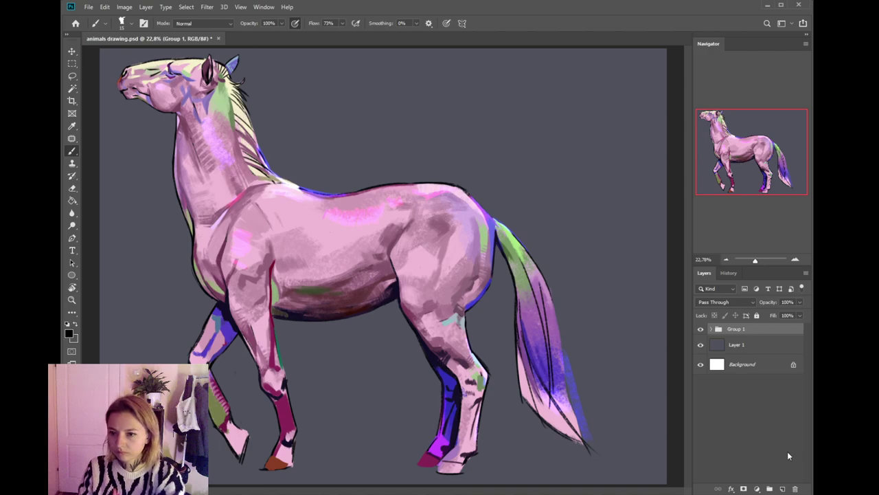
- Add a new empty layer above the horse's group for a second animal sketch
left_click(781, 488)
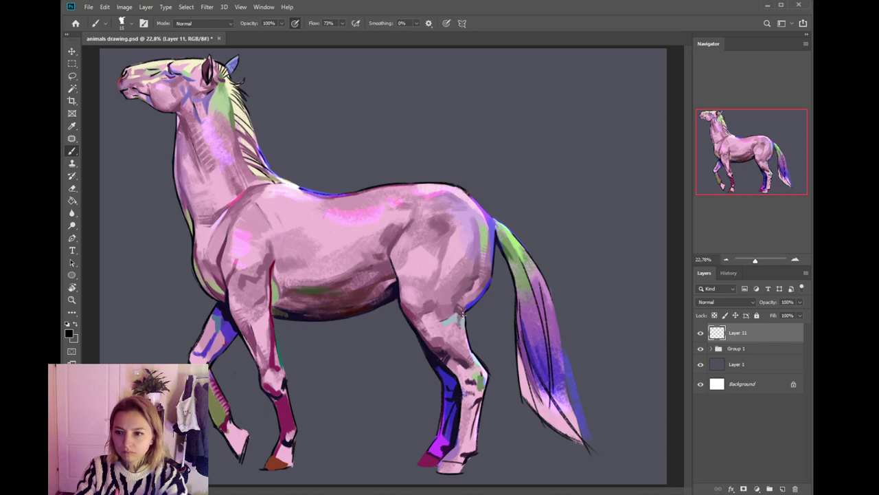
left_click_drag(453, 102, 483, 138)
key("ctrl+z")
key("ctrl+minus")
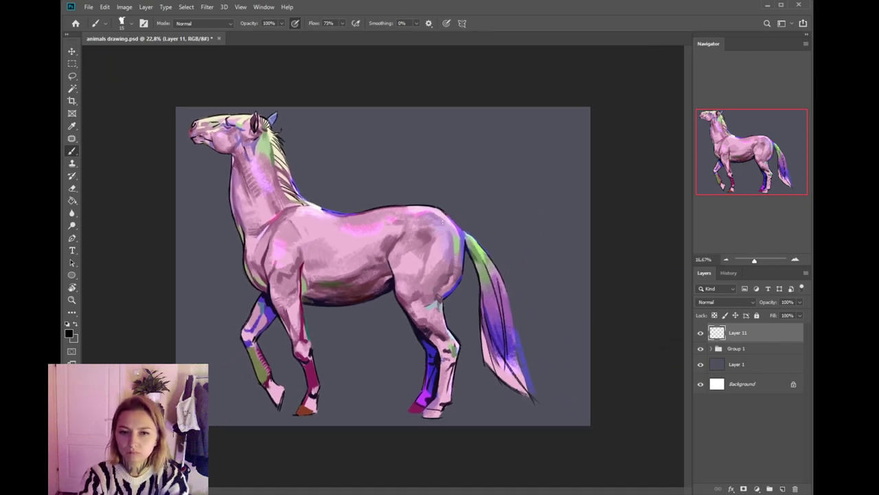
left_click_drag(465, 151, 526, 243)
key("ctrl+z")
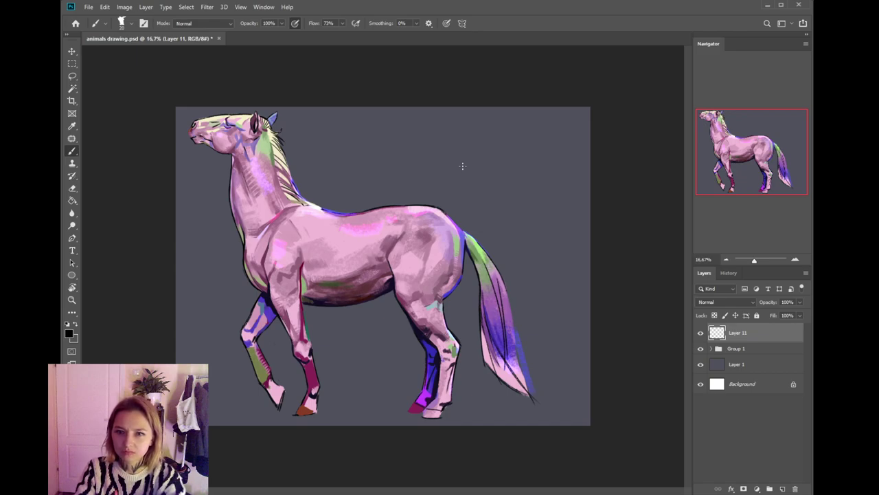
left_click_drag(433, 128, 471, 221)
key("ctrl+z")
key("ctrl+z")
- Sketch the antler above the horse's back with a long outer curve, a short arc across its top and the start of its inner edge
mouse_move(408, 124)
left_mouse_down()
mouse_move(463, 200)
mouse_move(450, 203)
left_mouse_up()
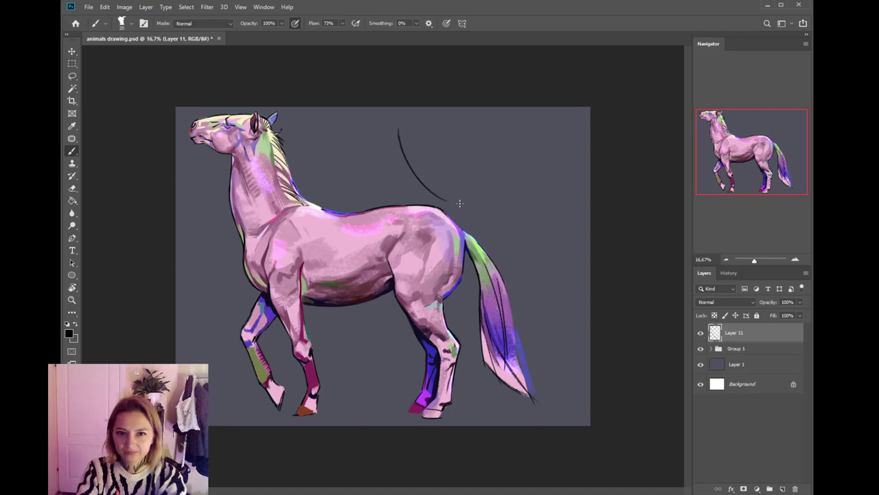
mouse_move(399, 130)
left_mouse_down()
mouse_move(428, 137)
mouse_move(446, 118)
mouse_move(464, 199)
left_mouse_up()
key("ctrl+z")
key("ctrl+z")
left_click_drag(445, 127, 447, 157)
left_click_drag(447, 152, 477, 198)
key("ctrl+z")
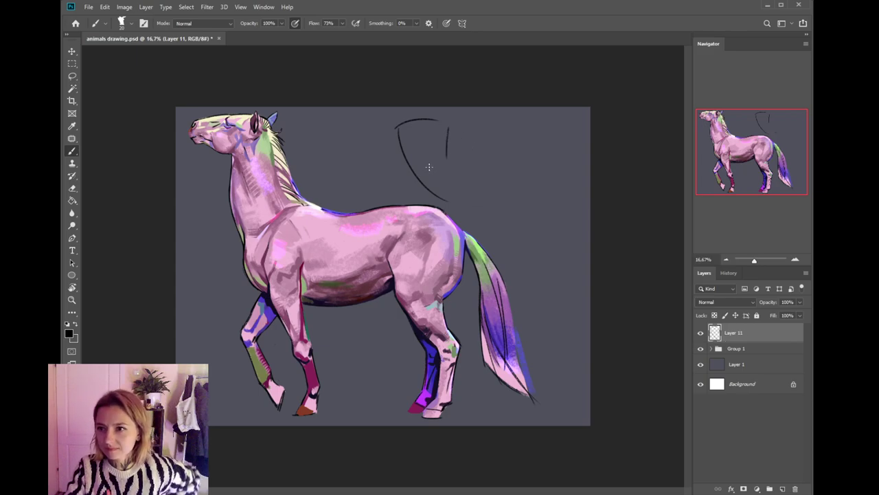
- Sketch the antler's inner edge curving down to its base and a shallow forehead line running away from it
mouse_move(448, 128)
left_mouse_down()
mouse_move(459, 198)
mouse_move(494, 197)
left_mouse_up()
key("ctrl+z")
key("ctrl+z")
mouse_move(449, 173)
left_mouse_down()
mouse_move(486, 199)
mouse_move(540, 190)
left_mouse_up()
key("ctrl+z")
left_click_drag(474, 195, 539, 190)
key("ctrl+z")
- Sketch the head with a slanted jaw line under the forehead and a rounded muzzle curve facing it
mouse_move(485, 196)
left_mouse_down()
mouse_move(529, 191)
mouse_move(542, 248)
left_mouse_up()
key("ctrl+z")
mouse_move(509, 205)
left_mouse_down()
mouse_move(560, 224)
mouse_move(542, 248)
left_mouse_up()
left_click_drag(568, 217, 554, 256)
- Scale the antler and head sketch up to about 105% and move it slightly towards the horse's head
key("ctrl+t")
left_click_drag(393, 118, 382, 108)
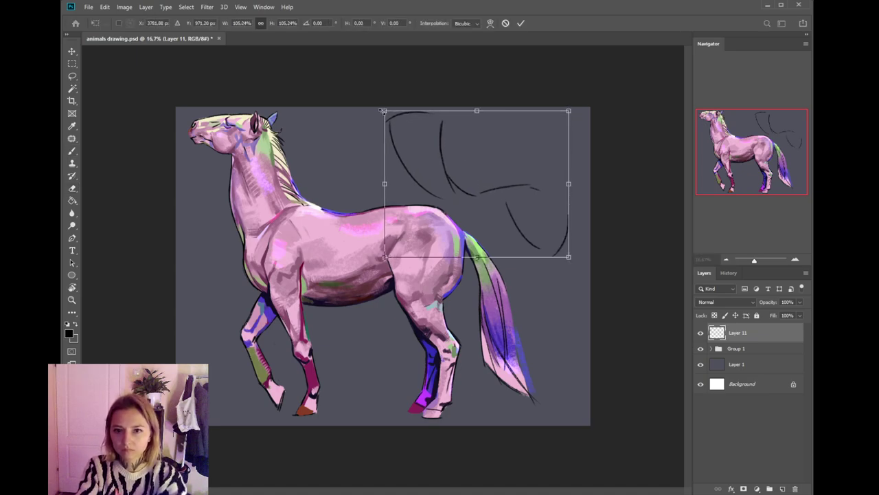
left_click_drag(478, 163, 460, 161)
key("Return")
key("b")
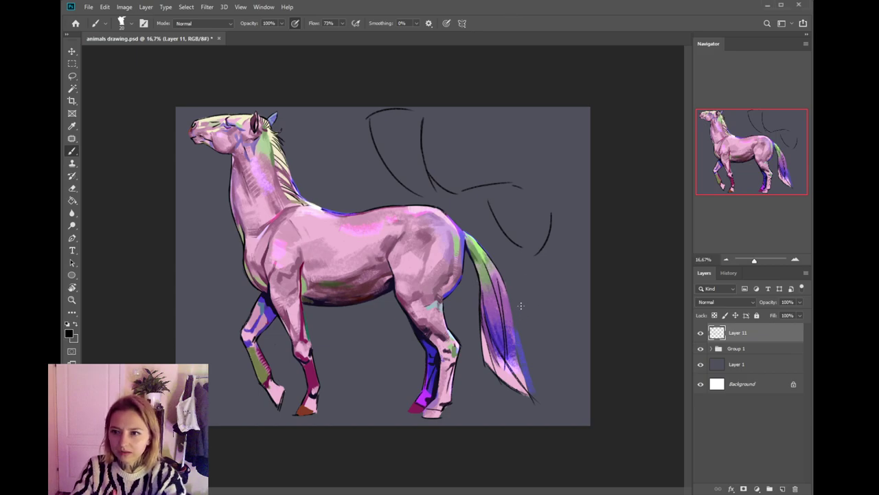
- Enlarge the eraser to 70 px and erase at the upper end of the jaw line
key("e")
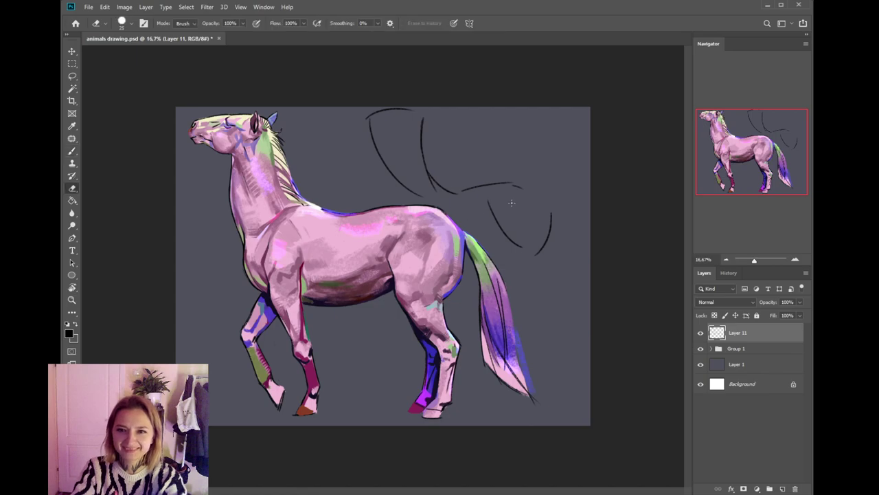
key("bracketright")
key("bracketright")
key("bracketright")
key("bracketright")
key("bracketright")
key("bracketright")
key("bracketright")
mouse_move(490, 200)
left_mouse_down()
mouse_move(524, 251)
mouse_move(469, 210)
mouse_move(455, 211)
mouse_move(481, 225)
left_mouse_up()
- Sketch a narrow leaf-shaped ear behind the upper end of the jaw line
key("b")
key("ctrl+z")
key("ctrl+z")
key("ctrl+z")
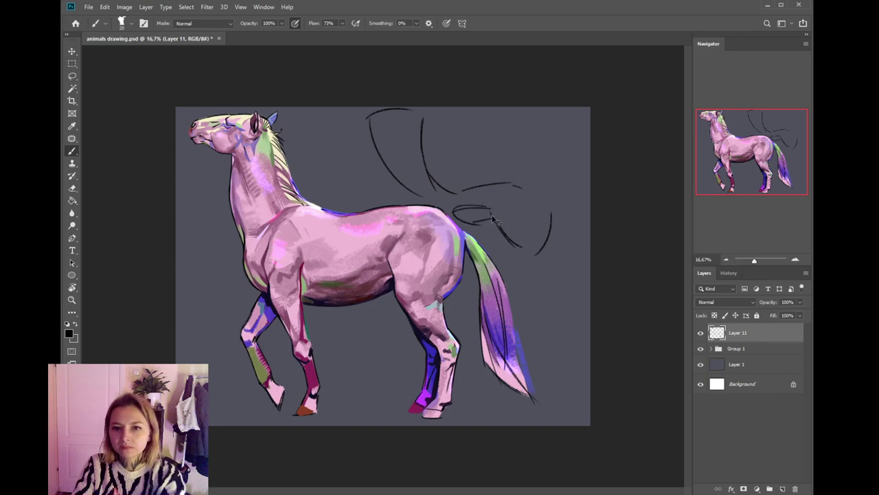
key("ctrl+z")
- Replace the rounded muzzle curve with short angular strokes for the nose, mouth and chin
mouse_move(547, 206)
left_mouse_down()
mouse_move(570, 225)
mouse_move(552, 237)
left_mouse_up()
key("e")
key("b")
mouse_move(544, 198)
left_mouse_down()
mouse_move(559, 226)
mouse_move(537, 257)
left_mouse_up()
key("e")
key("b")
left_click_drag(561, 221, 556, 248)
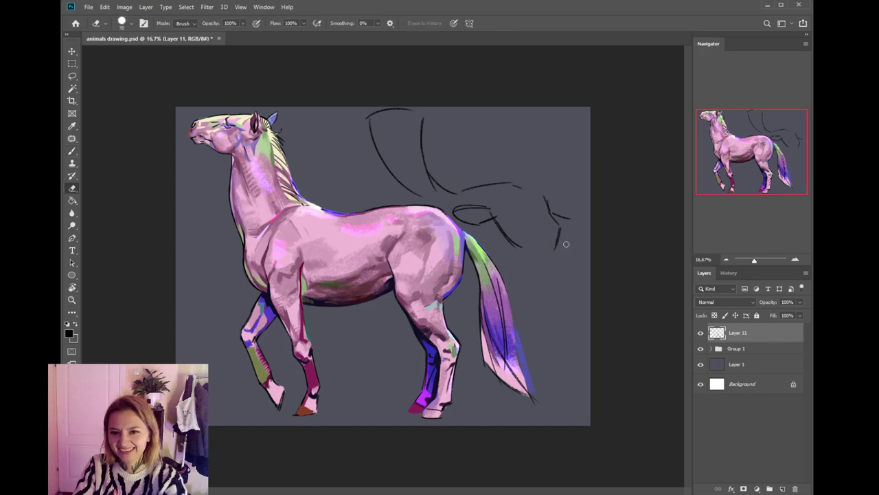
key("ctrl+z")
mouse_move(562, 247)
left_mouse_down()
mouse_move(535, 257)
mouse_move(541, 253)
left_mouse_up()
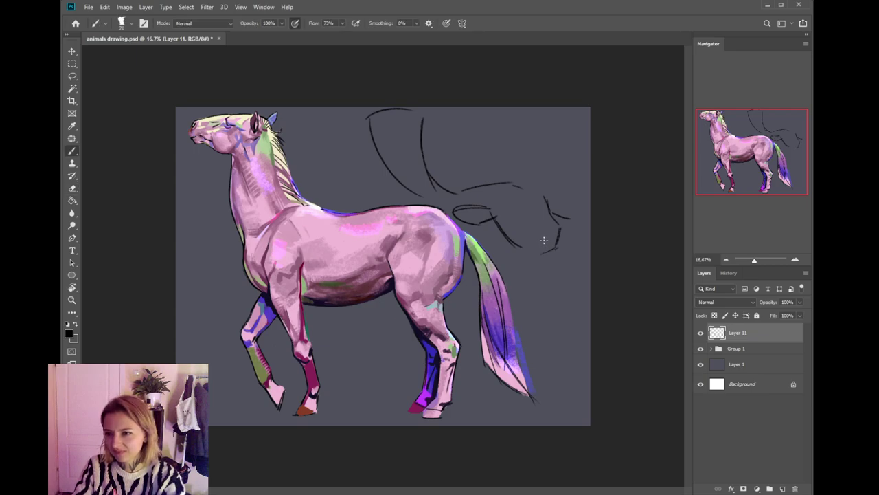
- Redraw the ear's upper edge and extend the antler's outer curve down to the ear
key("e")
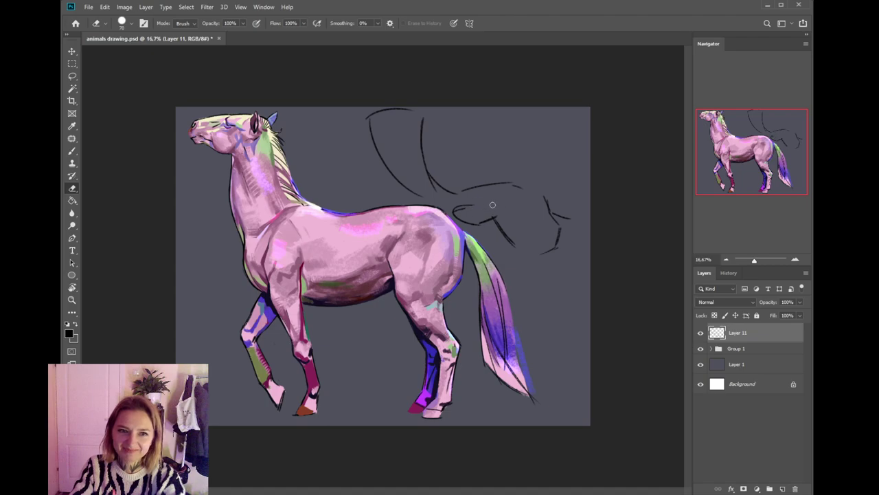
key("b")
key("e")
mouse_move(461, 209)
left_mouse_down()
mouse_move(496, 207)
mouse_move(477, 198)
left_mouse_up()
key("b")
key("ctrl+z")
key("e")
key("b")
key("ctrl+z")
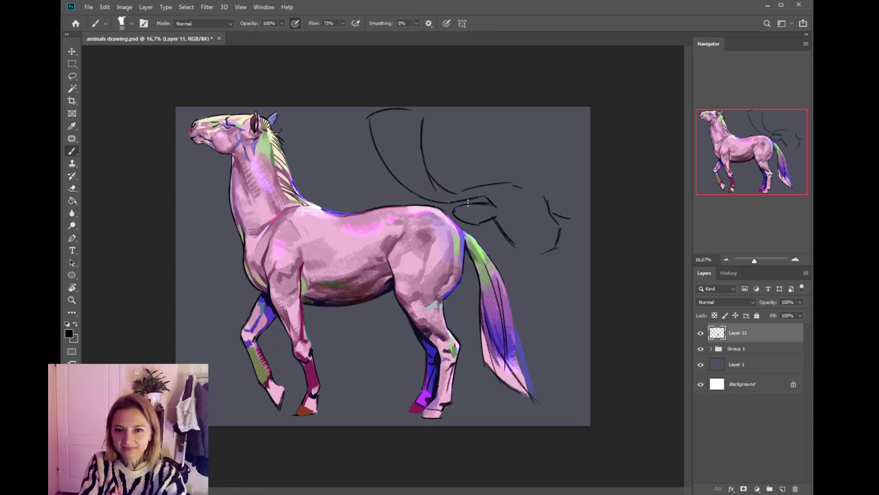
- Erase the upper part of the antler's inner edge and redraw it bending outwards at the top
key("e")
left_click_drag(423, 117, 423, 153)
key("b")
key("ctrl+z")
key("e")
key("b")
- Erase the antler's top arc and upper outer edge and replace them with short strokes for separate prongs
key("e")
mouse_move(442, 117)
left_mouse_down()
mouse_move(437, 125)
mouse_move(430, 114)
mouse_move(440, 113)
mouse_move(405, 107)
mouse_move(410, 122)
mouse_move(392, 123)
mouse_move(389, 136)
mouse_move(383, 105)
mouse_move(375, 114)
mouse_move(389, 137)
mouse_move(369, 135)
mouse_move(389, 170)
left_mouse_up()
key("b")
key("ctrl+z")
key("ctrl+z")
key("e")
key("b")
key("ctrl+z")
key("e")
key("b")
key("e")
key("b")
key("e")
key("b")
key("e")
key("b")
key("ctrl+z")
key("e")
- Clean up the outermost prong strokes and the stray mark above the middle prong with the eraser
left_click_drag(377, 129, 380, 148)
mouse_move(402, 110)
left_mouse_down()
mouse_move(392, 130)
mouse_move(409, 120)
left_mouse_up()
key("b")
key("e")
key("b")
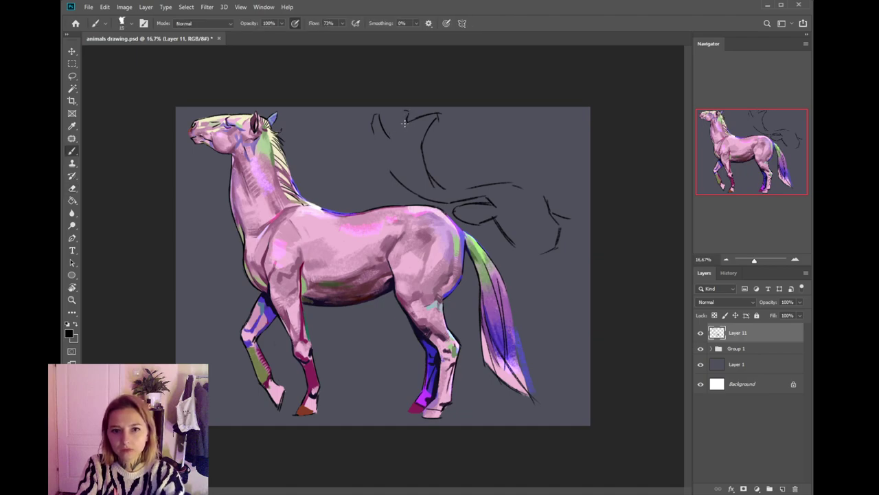
key("e")
key("b")
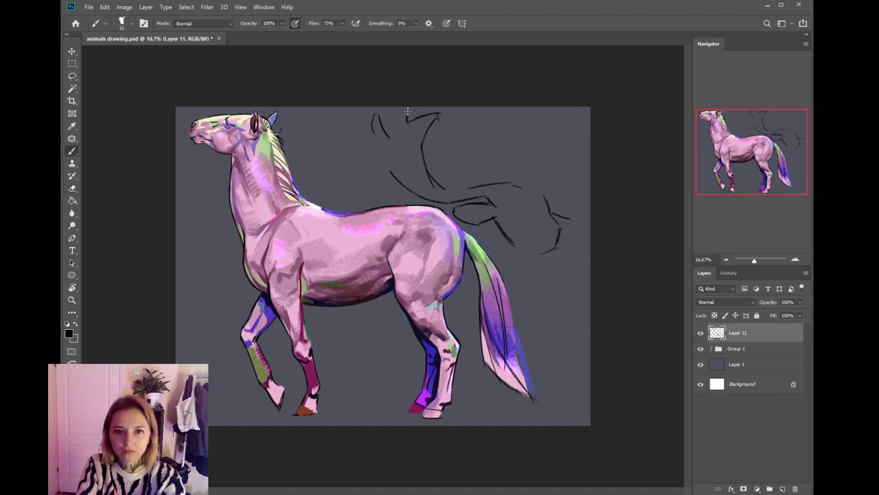
- Draw the middle prong so it joins the notch beside the outermost prong
key("e")
mouse_move(406, 109)
left_mouse_down()
mouse_move(409, 121)
mouse_move(394, 121)
mouse_move(390, 136)
left_mouse_up()
key("b")
key("e")
key("b")
key("ctrl+z")
key("e")
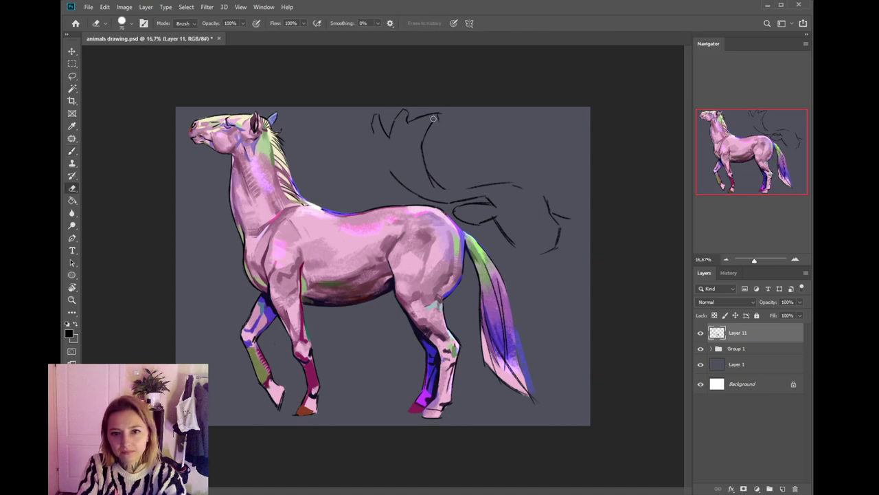
- Close the innermost prong with a rounded tip and reconnect it to the antler's inner edge
key("b")
key("e")
key("b")
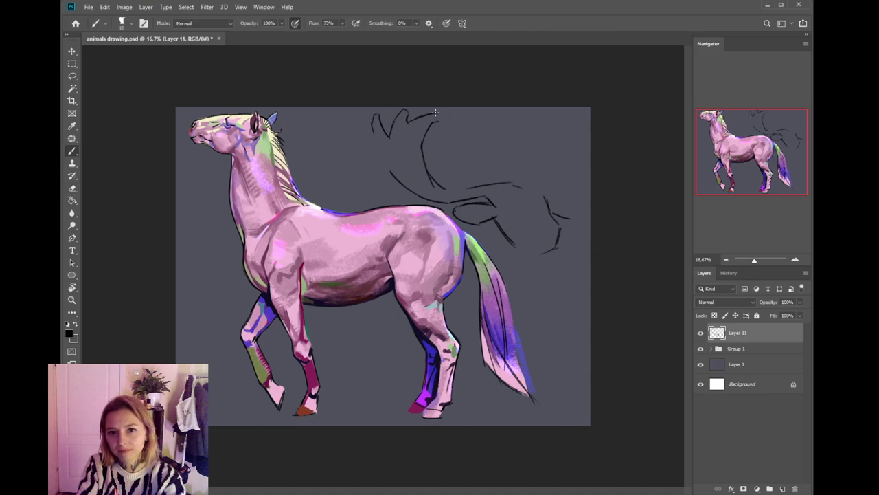
left_click_drag(435, 113, 443, 122)
key("e")
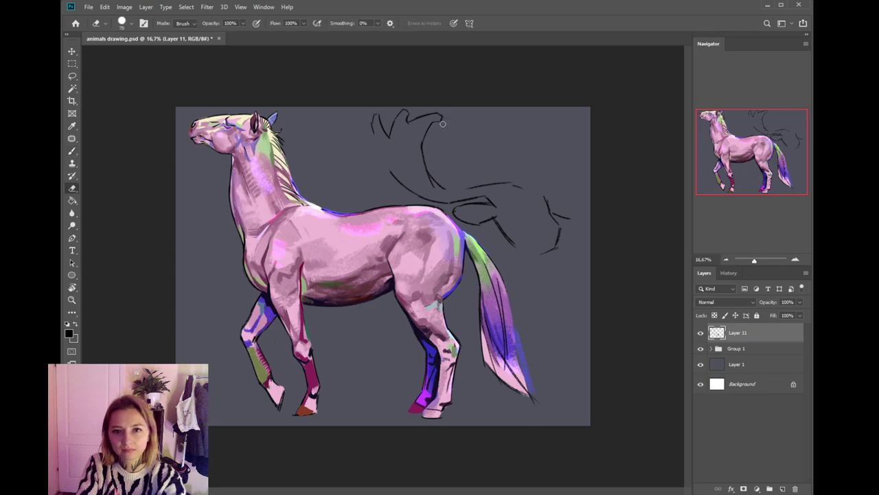
key("b")
key("e")
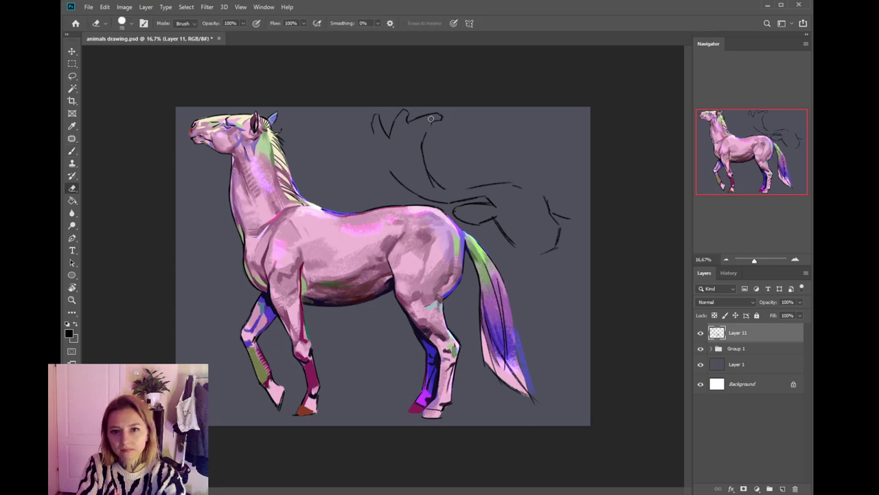
key("b")
key("e")
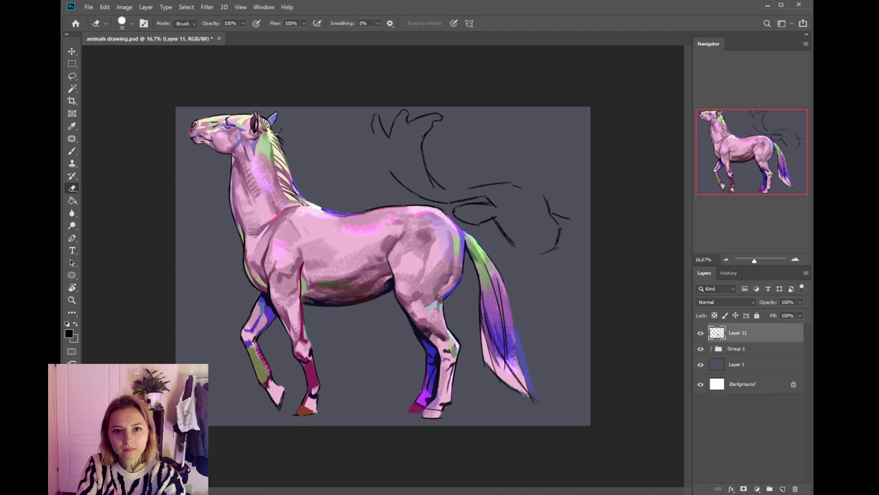
key("b")
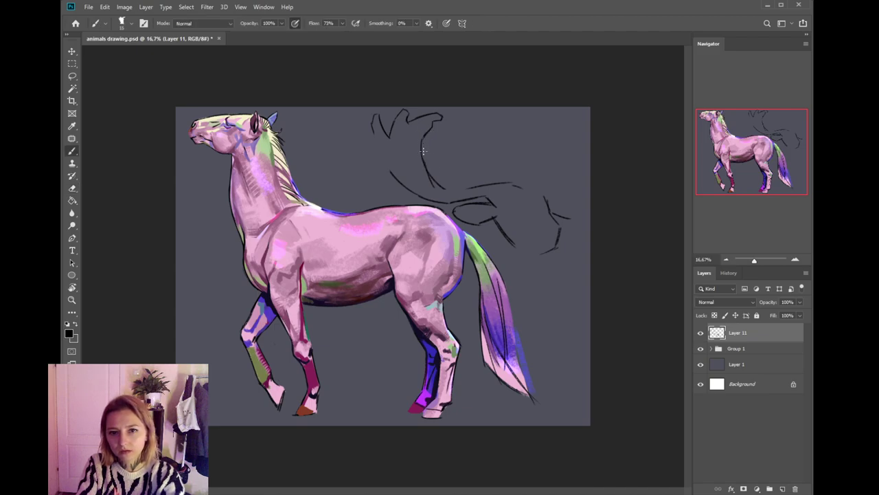
- Refine the antler's inner edge and erase a gap in the line near its base
key("e")
mouse_move(431, 165)
left_mouse_down()
mouse_move(425, 143)
mouse_move(442, 182)
left_mouse_up()
key("b")
left_click_drag(422, 141, 433, 182)
key("ctrl+z")
key("e")
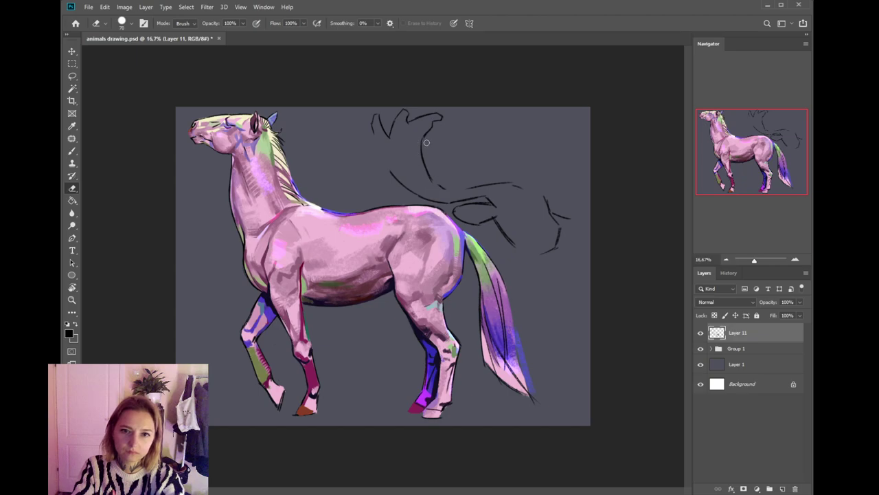
key("b")
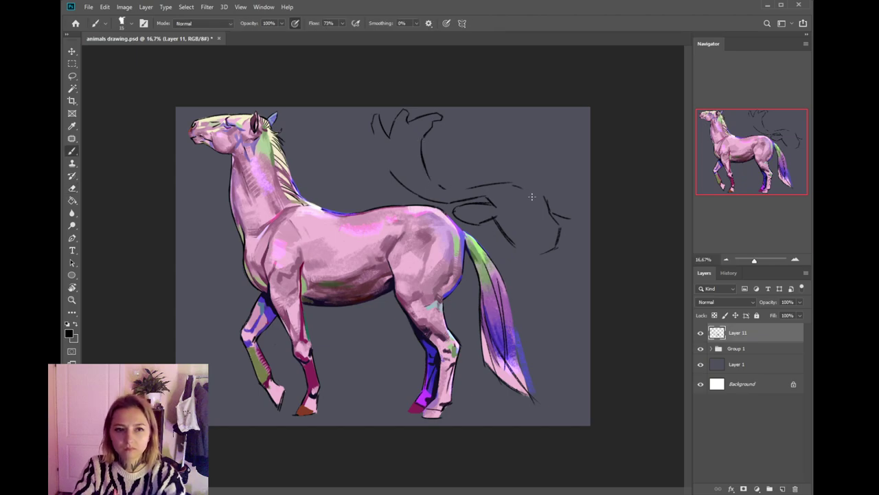
- Break up the forehead line with the eraser and redraw its far end as short, light strokes
key("e")
mouse_move(503, 178)
left_mouse_down()
mouse_move(526, 190)
mouse_move(528, 173)
mouse_move(477, 186)
left_mouse_up()
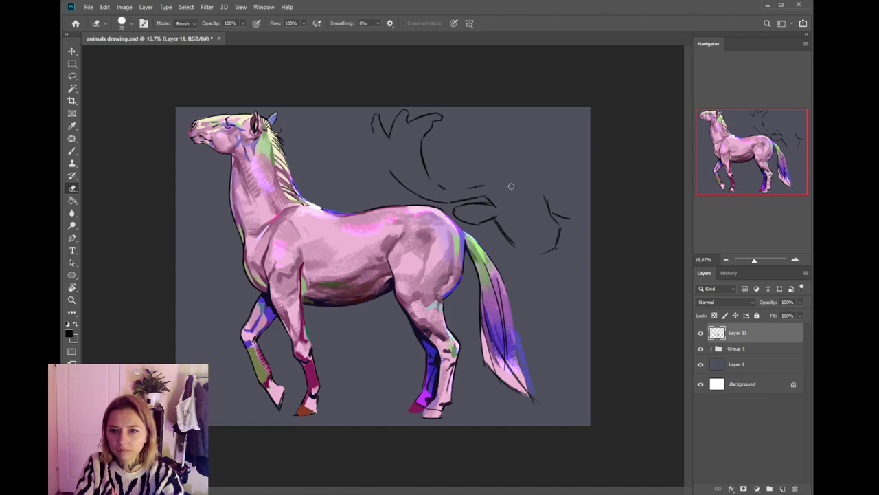
key("b")
left_click_drag(496, 184, 510, 184)
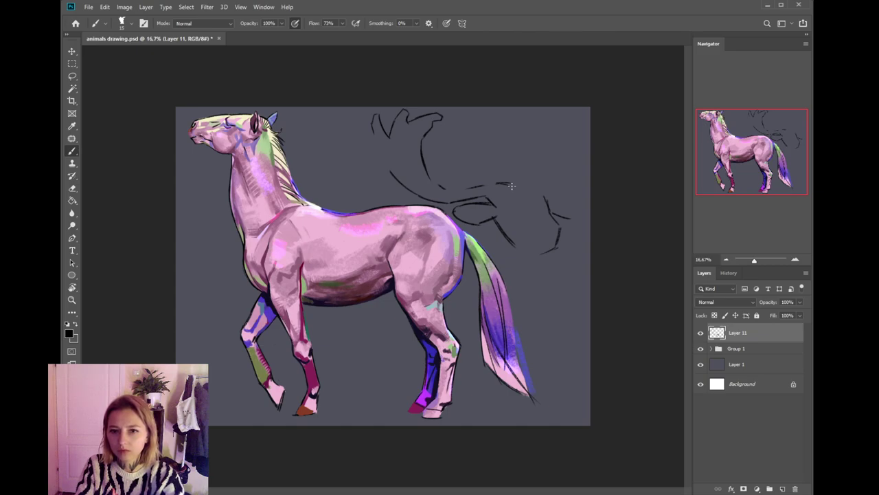
key("e")
left_click_drag(494, 187, 515, 188)
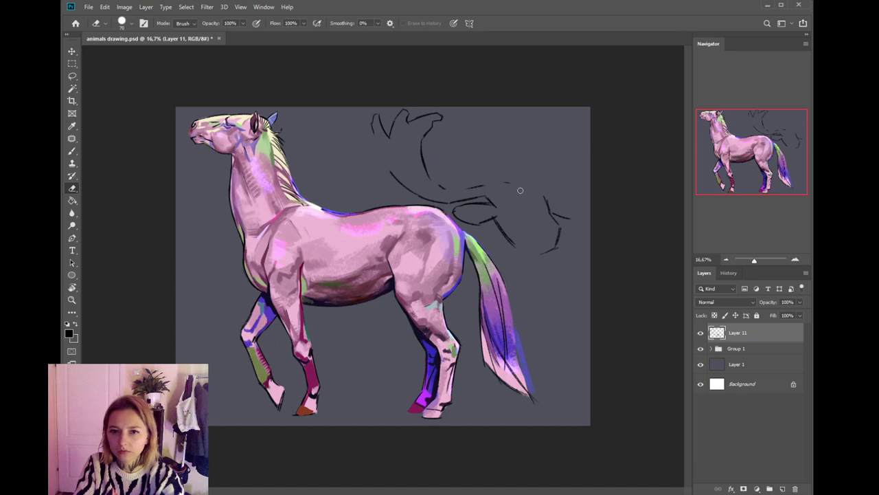
- Sketch a tall pointed prong rising from the forehead line, cleaning its edges with the eraser
key("b")
left_click_drag(504, 149, 492, 180)
key("ctrl+z")
mouse_move(504, 146)
left_mouse_down()
mouse_move(489, 184)
mouse_move(509, 160)
mouse_move(503, 183)
mouse_move(518, 190)
mouse_move(491, 200)
left_mouse_up()
key("ctrl+z")
key("e")
key("b")
key("ctrl+z")
key("ctrl+z")
key("e")
key("b")
key("ctrl+z")
key("e")
key("b")
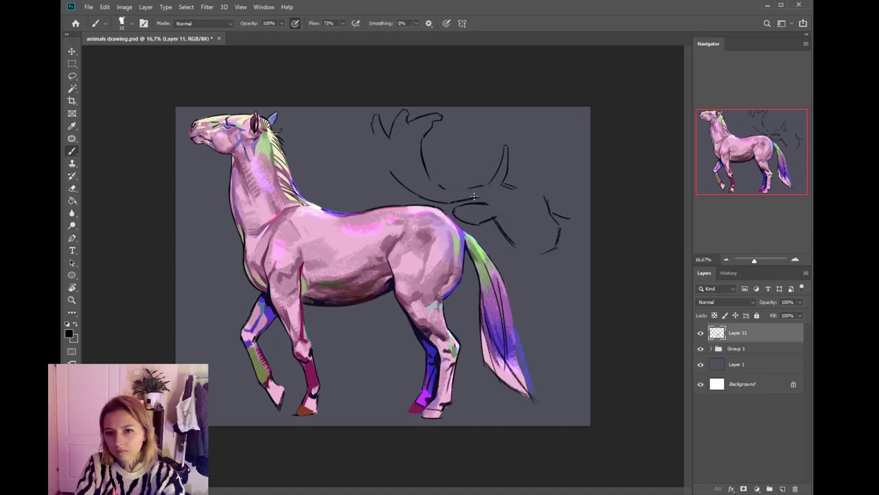
- Trim the ear's upper edge with the eraser and redraw the line at its front end
key("e")
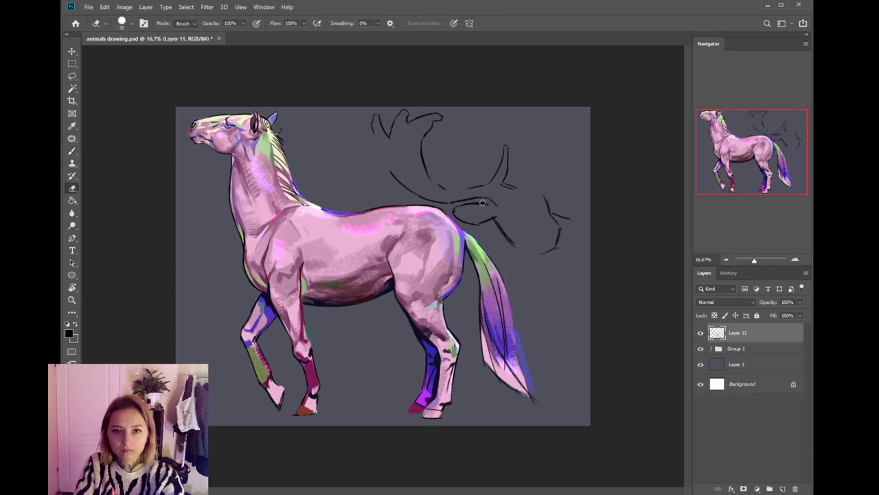
key("b")
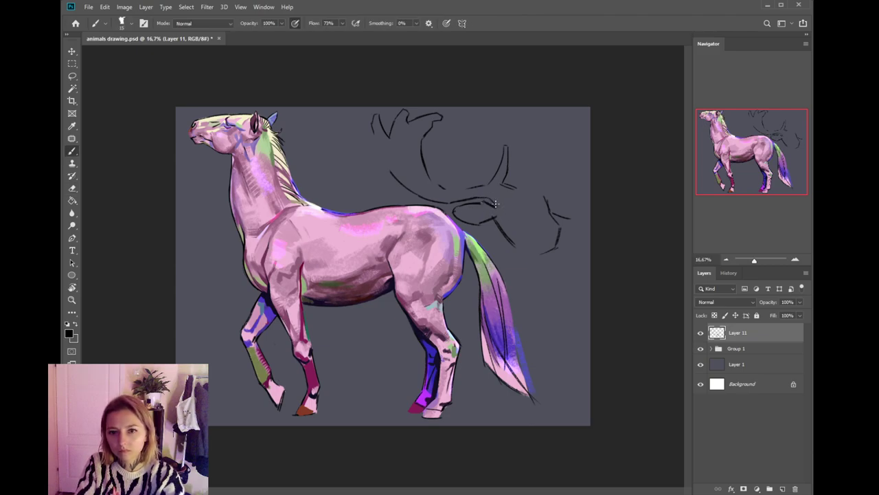
key("ctrl+z")
key("ctrl+z")
- Add a short chin stroke under the muzzle and a vertical line hanging down from it
mouse_move(552, 250)
left_mouse_down()
mouse_move(541, 288)
mouse_move(539, 257)
left_mouse_up()
left_click_drag(541, 255, 542, 293)
key("ctrl+z")
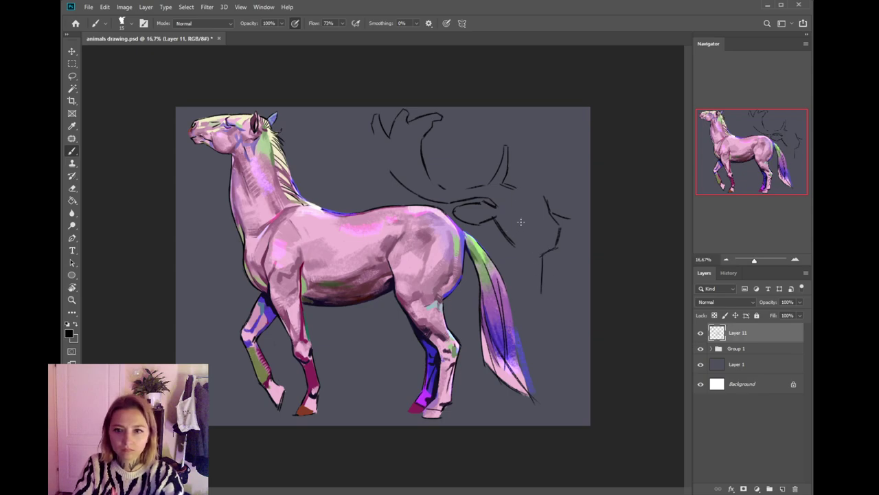
- Sketch a small eye between the ear and the nose of the antlered head
left_click_drag(509, 217, 511, 215)
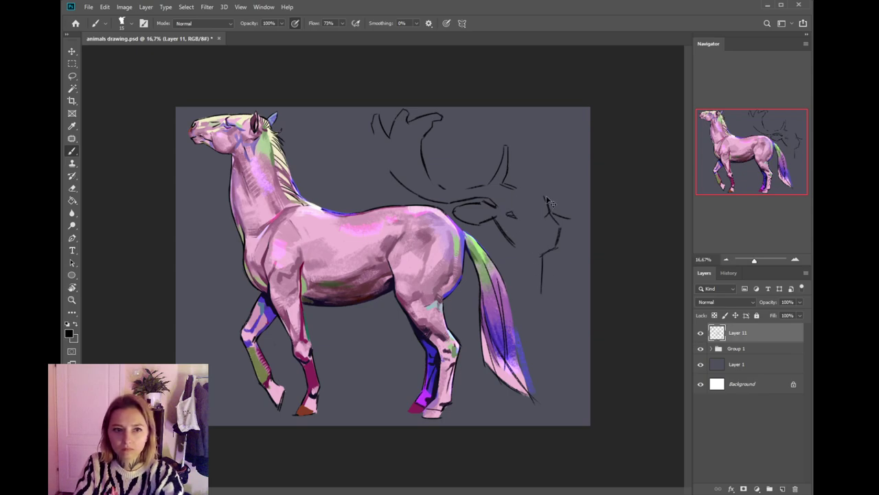
key("e")
key("b")
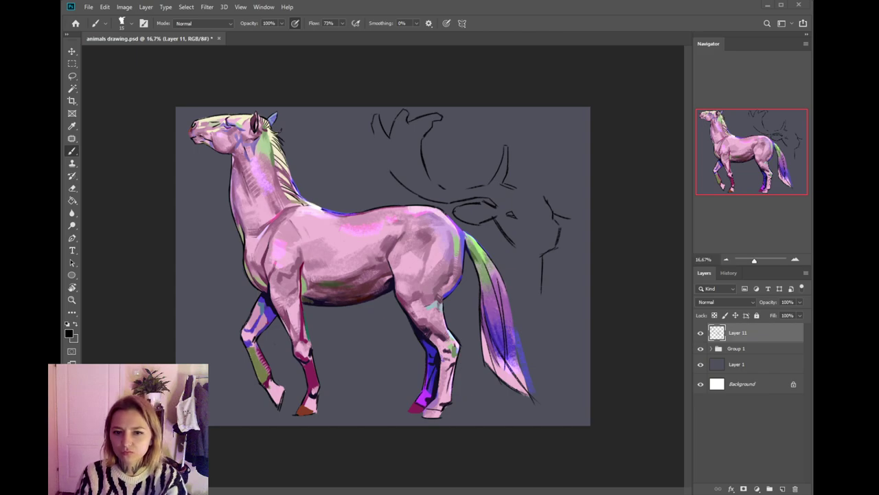
key("e")
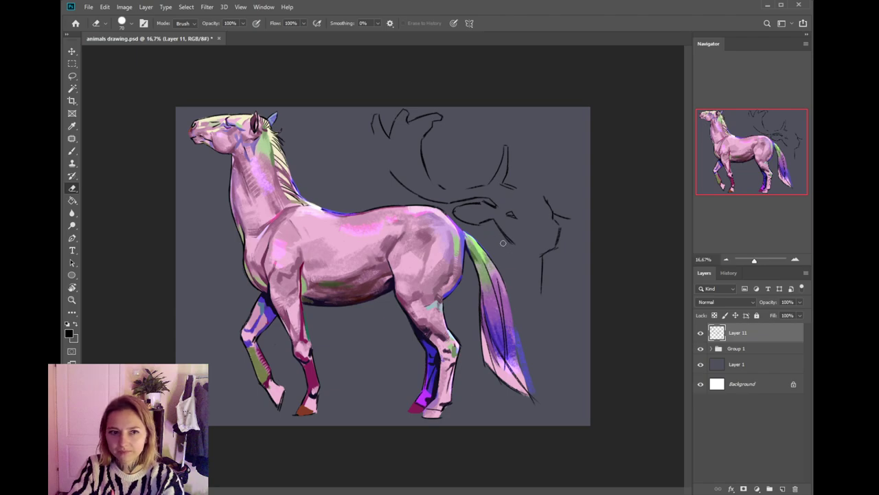
- Extend the jaw line to the chin and sketch the upper front neck line running down from it
key("b")
key("ctrl+z")
mouse_move(505, 238)
left_mouse_down()
mouse_move(536, 255)
mouse_move(526, 253)
mouse_move(535, 255)
mouse_move(542, 319)
left_mouse_up()
key("ctrl+z")
key("e")
key("b")
key("ctrl+z")
mouse_move(542, 253)
left_mouse_down()
mouse_move(541, 285)
mouse_move(544, 272)
left_mouse_up()
- Continue the front neck line into a curved chest line crossing the horse's tail tip, with a short stroke beside the tail
mouse_move(544, 266)
left_mouse_down()
mouse_move(535, 328)
mouse_move(511, 385)
left_mouse_up()
key("ctrl+z")
key("ctrl+z")
left_click_drag(536, 329, 506, 386)
left_click_drag(534, 346, 509, 385)
mouse_move(494, 295)
left_mouse_down()
mouse_move(467, 339)
mouse_move(470, 325)
left_mouse_up()
key("ctrl+z")
key("ctrl+z")
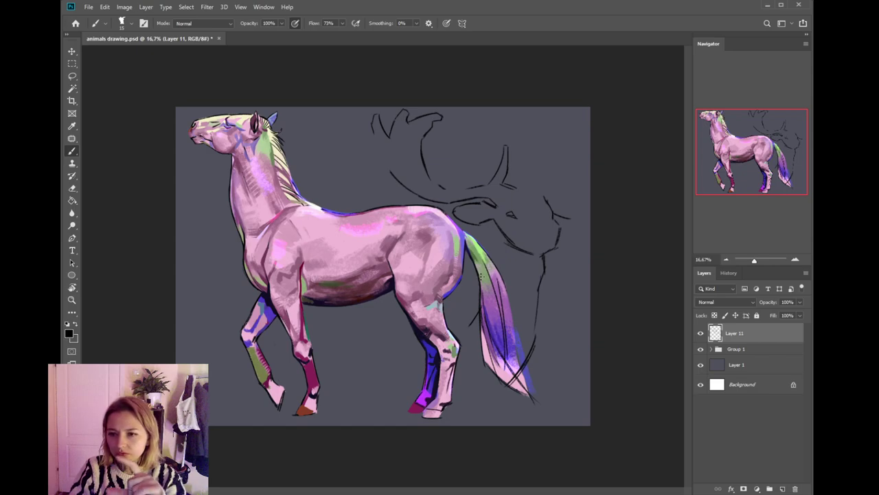
- Sketch the back neck line from below the ear down across the base of the horse's tail
key("e")
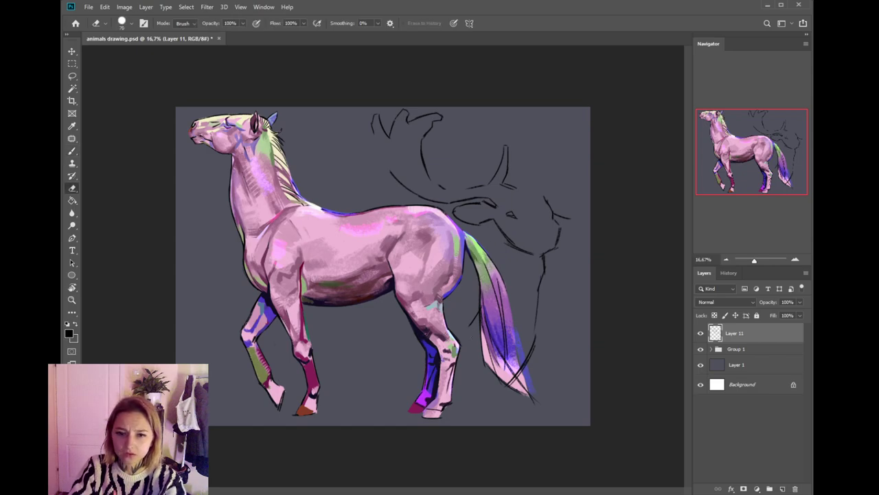
key("b")
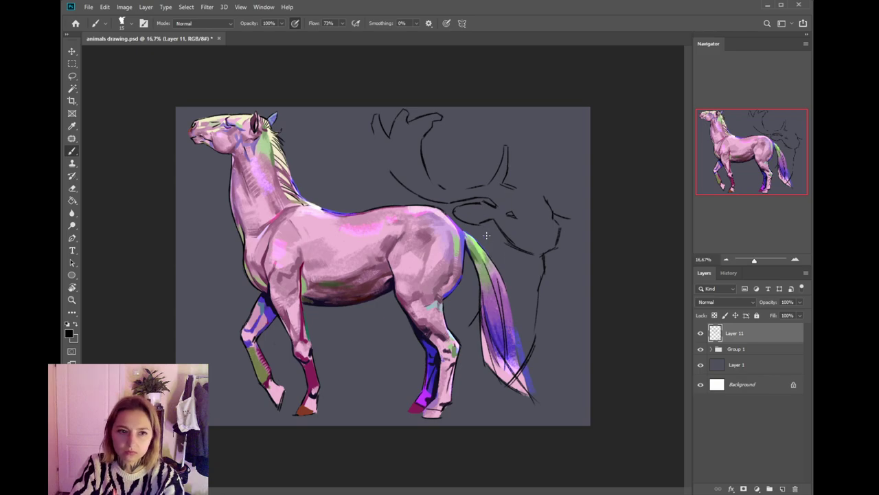
key("e")
key("b")
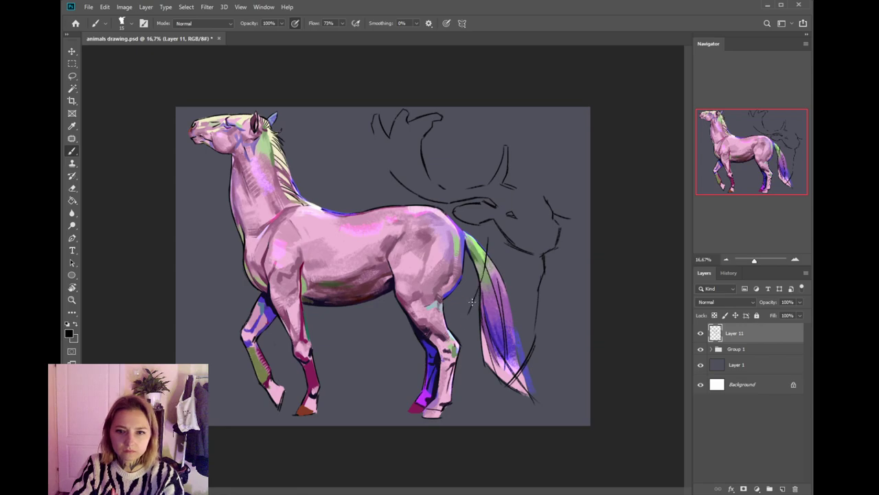
key("e")
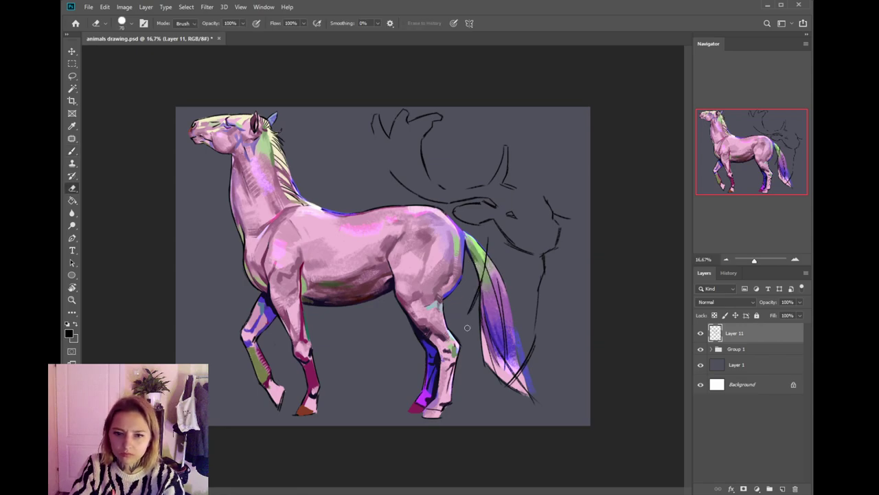
key("b")
- Sketch the antlered animal's back as a line behind the horse's hind legs, from the tail to under the belly
mouse_move(481, 297)
left_mouse_down()
mouse_move(465, 342)
mouse_move(484, 285)
mouse_move(482, 294)
mouse_move(456, 285)
mouse_move(471, 298)
mouse_move(478, 296)
mouse_move(461, 289)
mouse_move(482, 295)
mouse_move(368, 315)
mouse_move(456, 291)
mouse_move(366, 302)
left_mouse_up()
key("ctrl+z")
key("ctrl+z")
key("ctrl+z")
key("ctrl+z")
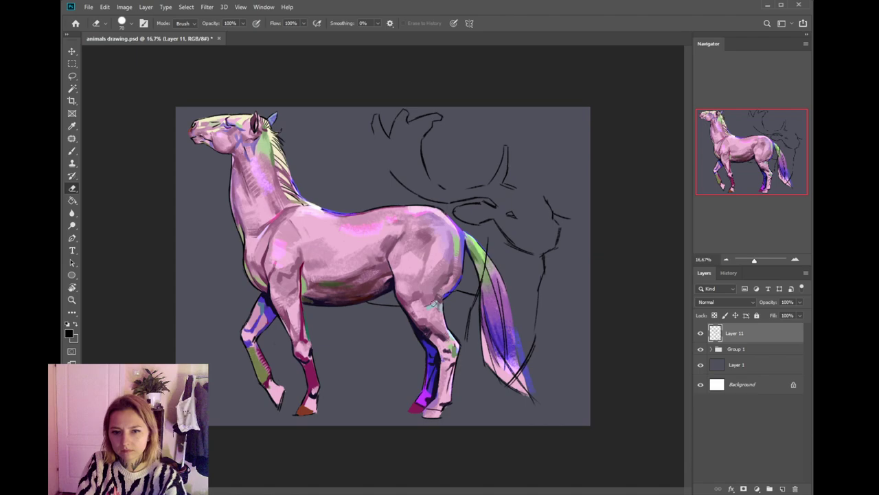
- Connect the back neck line to the ear and add cheek strokes along the jaw of the antlered head
key("b")
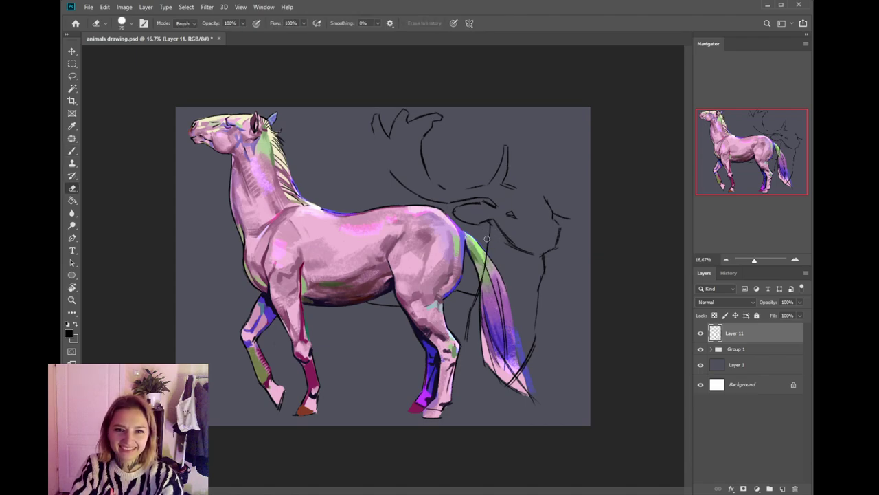
key("e")
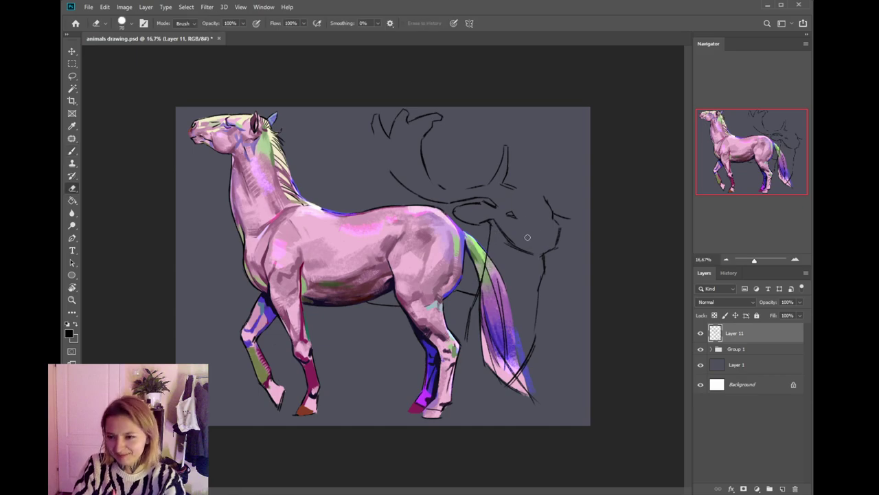
key("b")
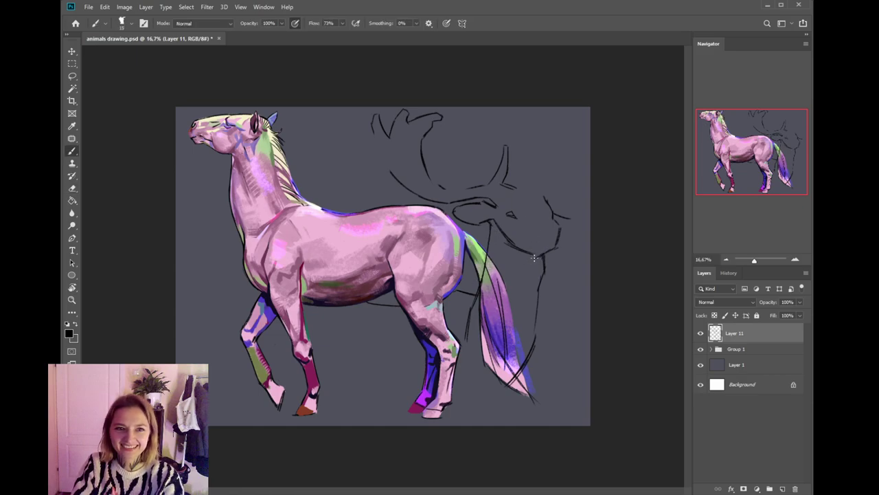
key("e")
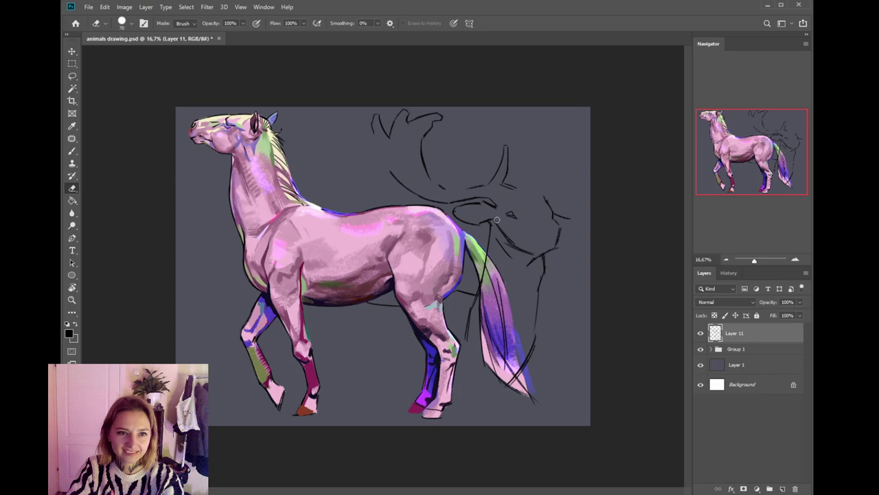
key("b")
left_click_drag(493, 220, 505, 242)
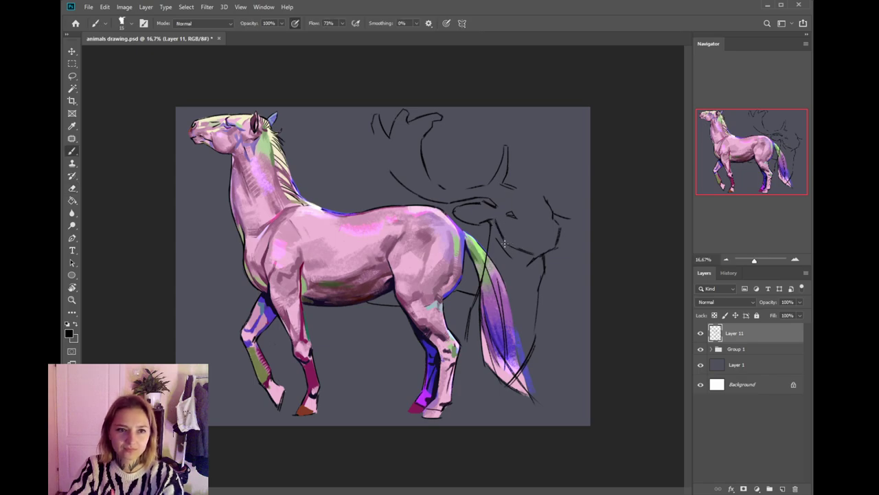
- Sketch the mouth line and the nostril on the antlered animal's muzzle
key("e")
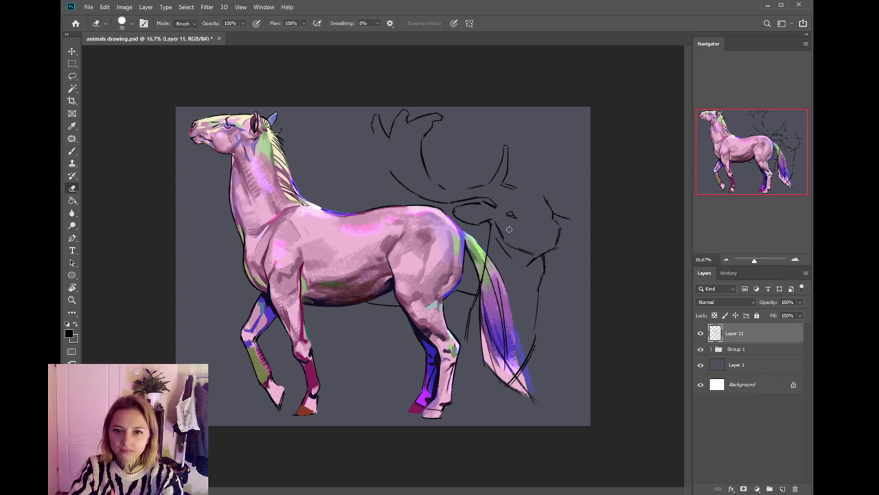
key("b")
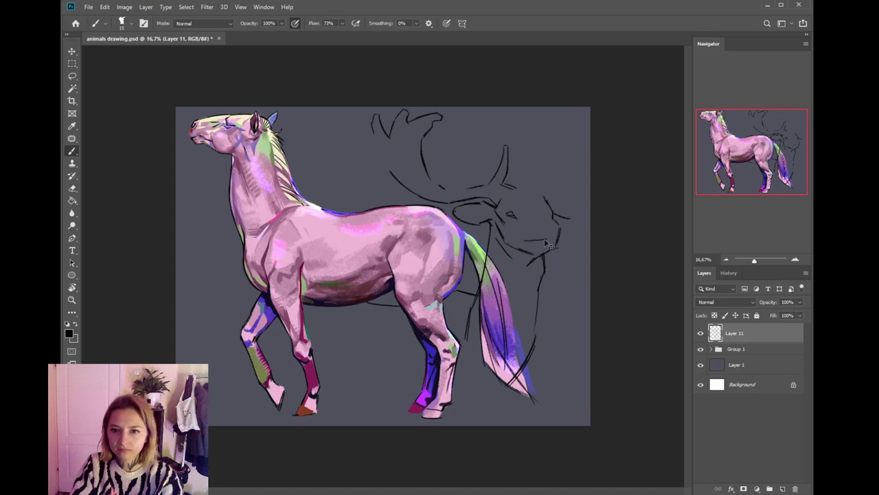
left_click_drag(535, 221, 552, 233)
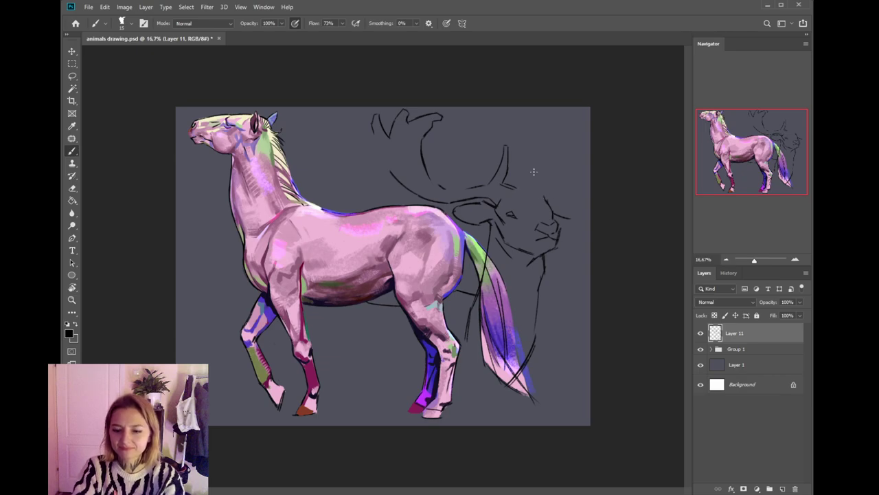
- Sketch the far ear as a pointed shape on the right side of the antlered head
key("ctrl+minus")
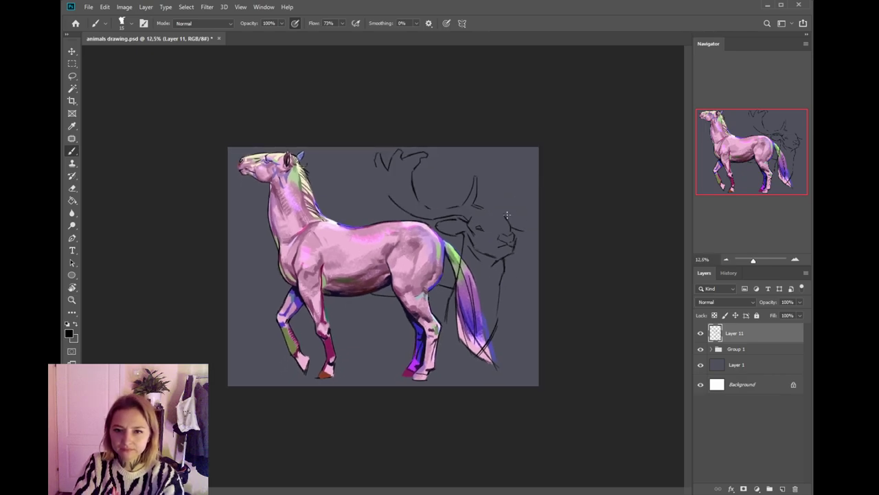
key("e")
key("b")
mouse_move(527, 230)
left_mouse_down()
mouse_move(514, 228)
mouse_move(531, 224)
left_mouse_up()
left_click_drag(511, 226, 531, 231)
key("ctrl+z")
key("ctrl+z")
- Sketch a front leg line from the horse's tail tip to the canvas edge and sloping rump lines beneath the horse's belly
left_click_drag(490, 357, 497, 384)
key("ctrl+z")
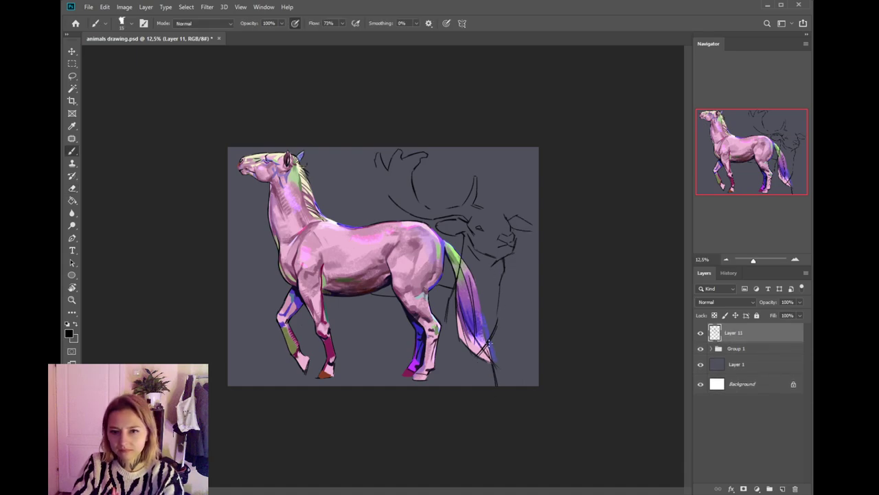
left_click_drag(349, 296, 324, 314)
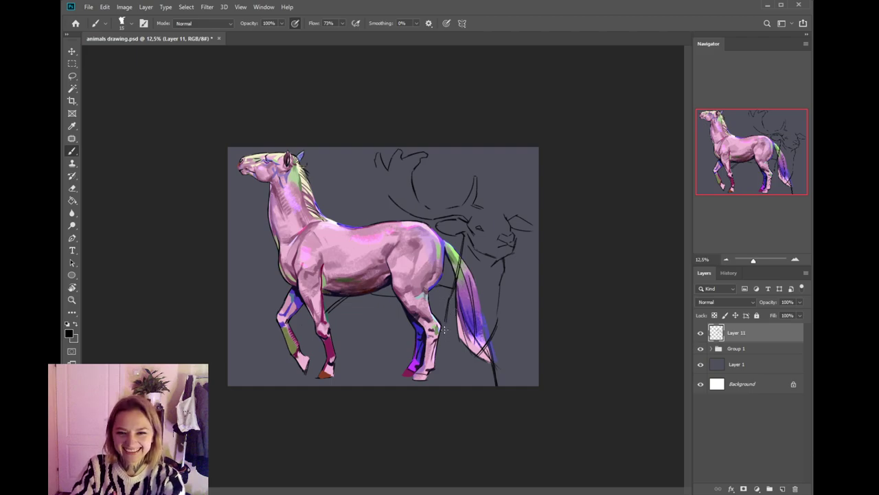
key("e")
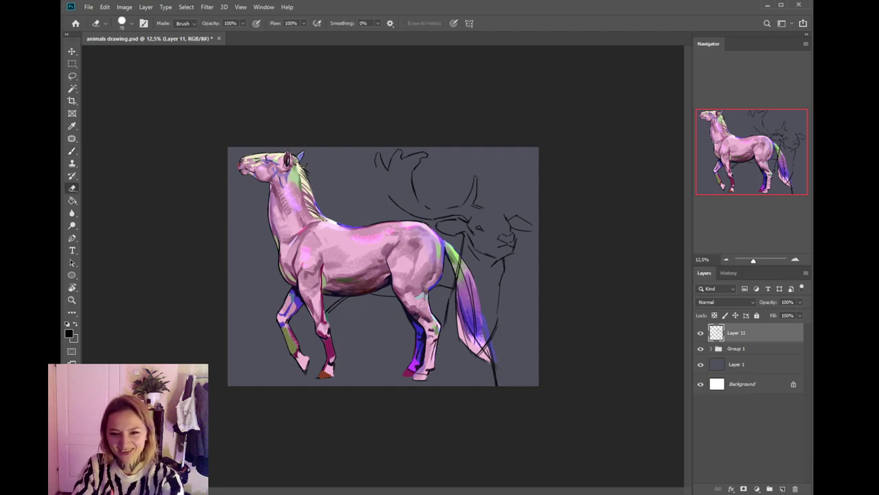
key("b")
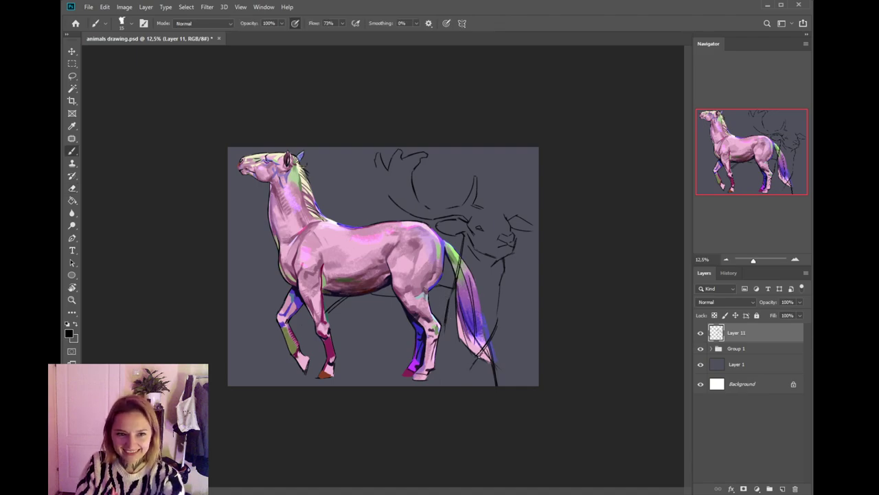
- Sketch the outer edge of the large antler, joining its outermost tine to the curved lower beam
key("ctrl+plus")
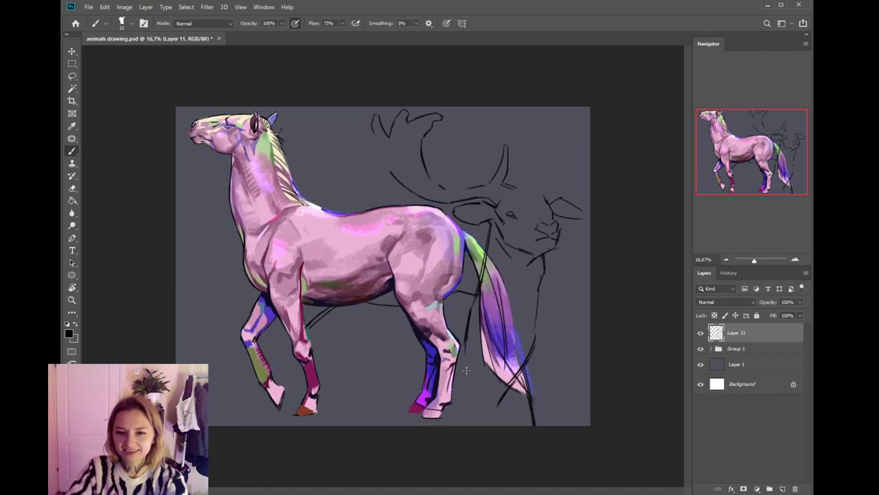
key("ctrl+plus")
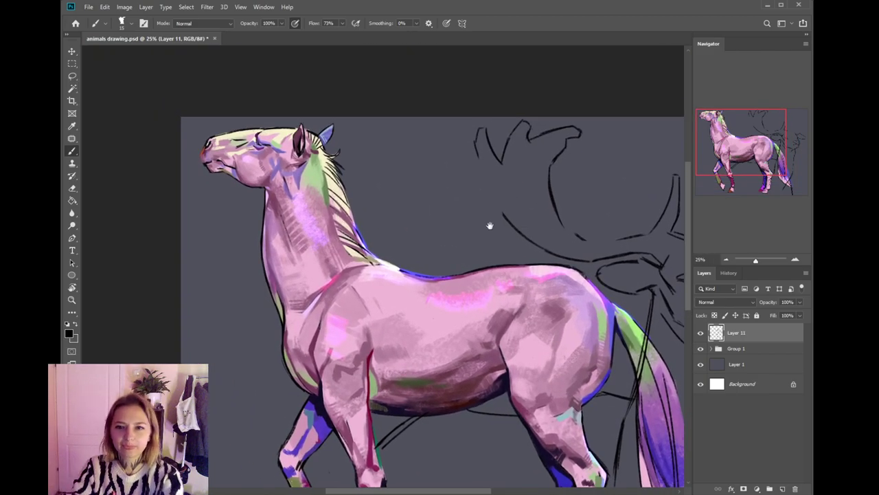
left_click_drag(489, 226, 444, 257)
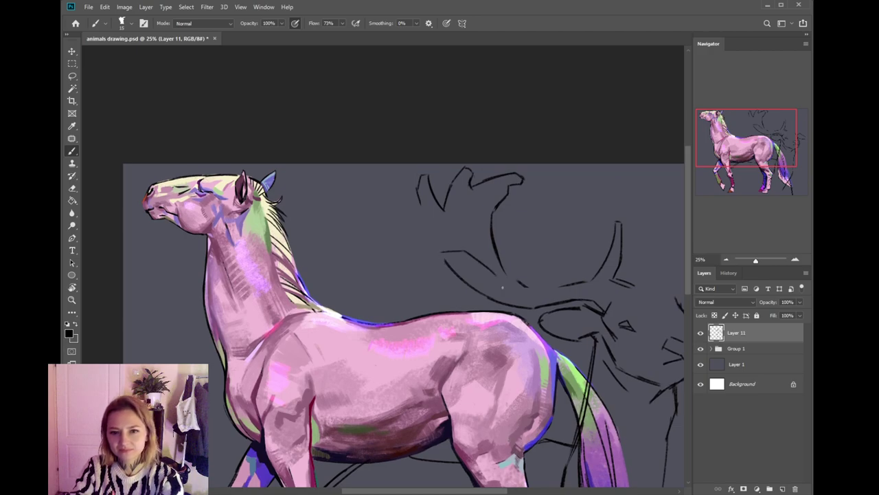
key("ctrl+z")
mouse_move(420, 206)
left_mouse_down()
mouse_move(437, 251)
mouse_move(431, 239)
left_mouse_up()
key("ctrl+z")
mouse_move(427, 224)
left_mouse_down()
mouse_move(461, 285)
mouse_move(443, 248)
left_mouse_up()
key("e")
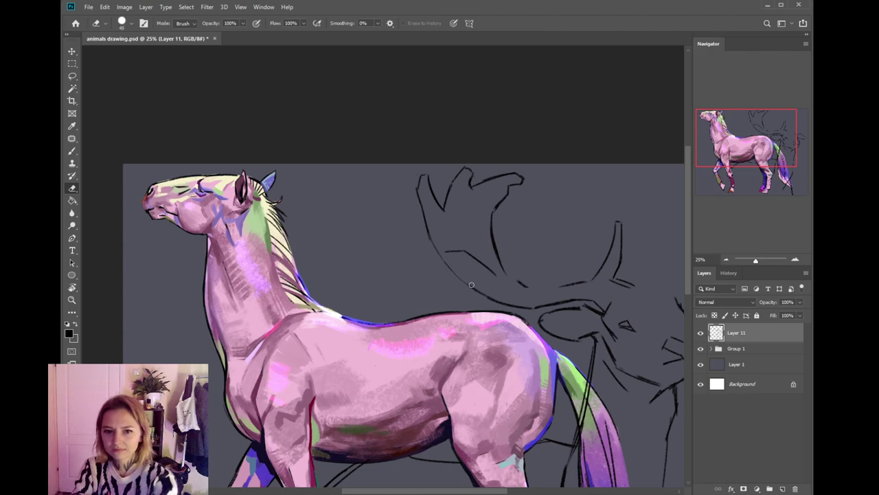
- Sketch a small tine at the inner base of the large antler and connect it to the prong above the forehead
key("b")
mouse_move(510, 247)
left_mouse_down()
mouse_move(459, 265)
mouse_move(464, 297)
left_mouse_up()
key("ctrl+z")
mouse_move(461, 265)
left_mouse_down()
mouse_move(465, 300)
mouse_move(480, 303)
left_mouse_up()
key("ctrl+z")
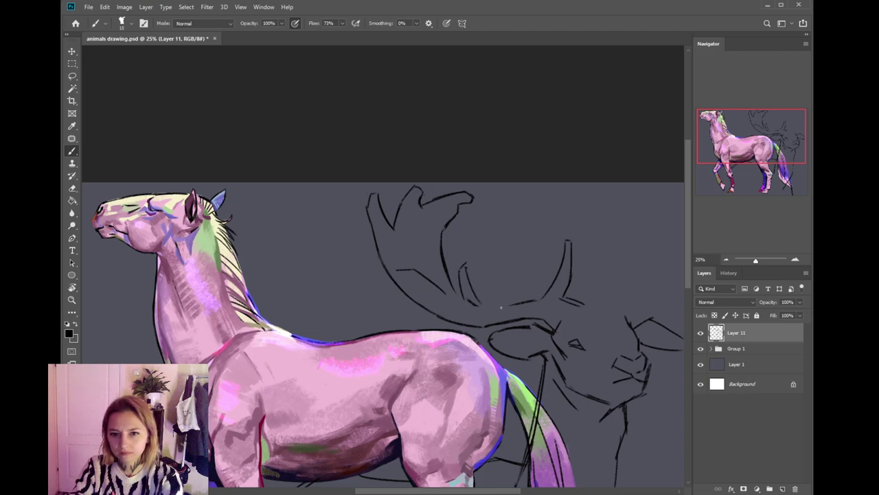
key("e")
key("b")
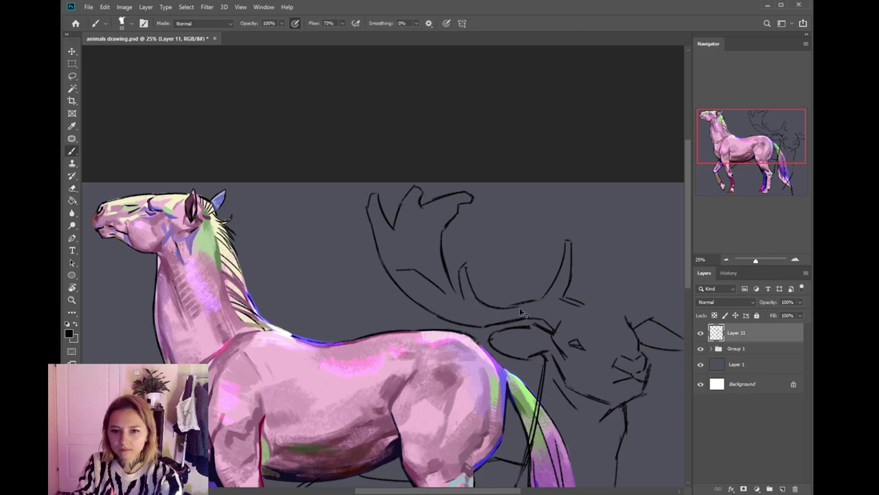
- Extend the forehead line and sketch a second pointed prong above the far side of the head
mouse_move(612, 294)
left_mouse_down()
mouse_move(550, 290)
mouse_move(523, 300)
left_mouse_up()
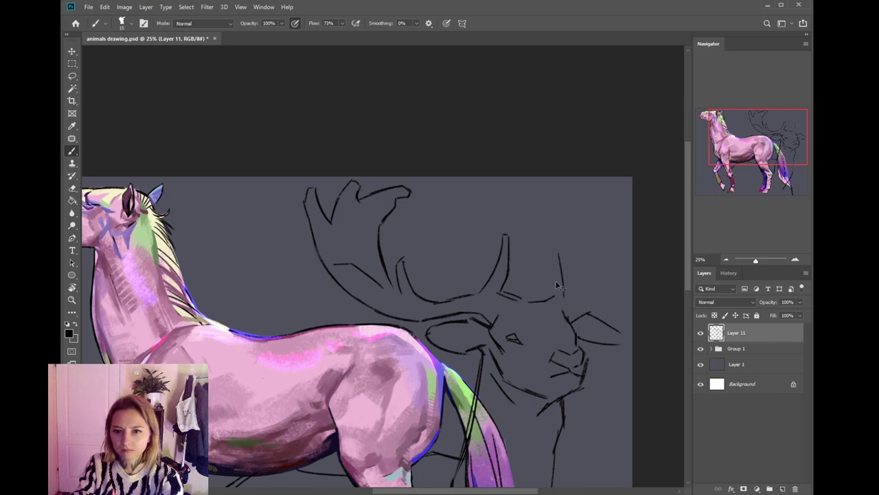
left_click_drag(542, 241, 553, 295)
mouse_move(545, 235)
left_mouse_down()
mouse_move(568, 293)
mouse_move(606, 309)
left_mouse_up()
key("ctrl+z")
key("ctrl+z")
- Sketch the second antler, curving from above the far ear up to the canvas's upper edge
mouse_move(621, 252)
left_mouse_down()
mouse_move(573, 304)
mouse_move(559, 355)
left_mouse_up()
key("ctrl+z")
mouse_move(553, 232)
left_mouse_down()
mouse_move(539, 294)
mouse_move(528, 269)
mouse_move(559, 295)
left_mouse_up()
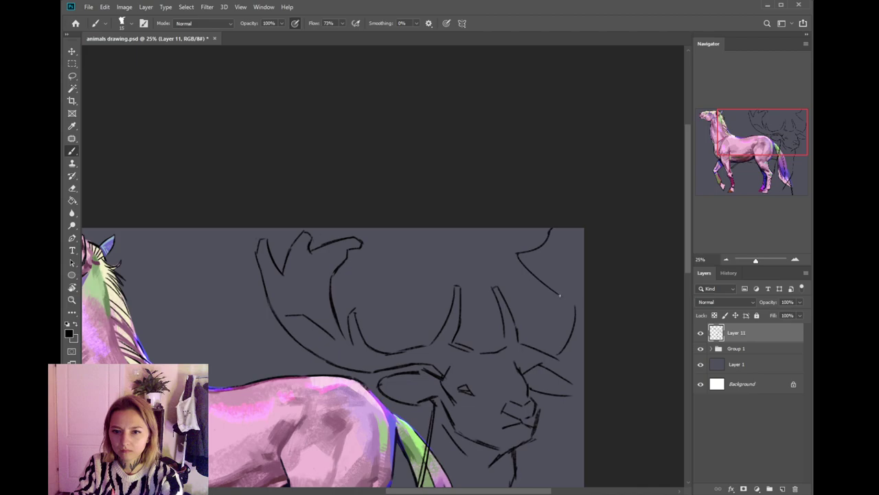
mouse_move(465, 385)
left_mouse_down()
mouse_move(539, 296)
mouse_move(540, 279)
left_mouse_up()
key("ctrl+minus")
key("ctrl+minus")
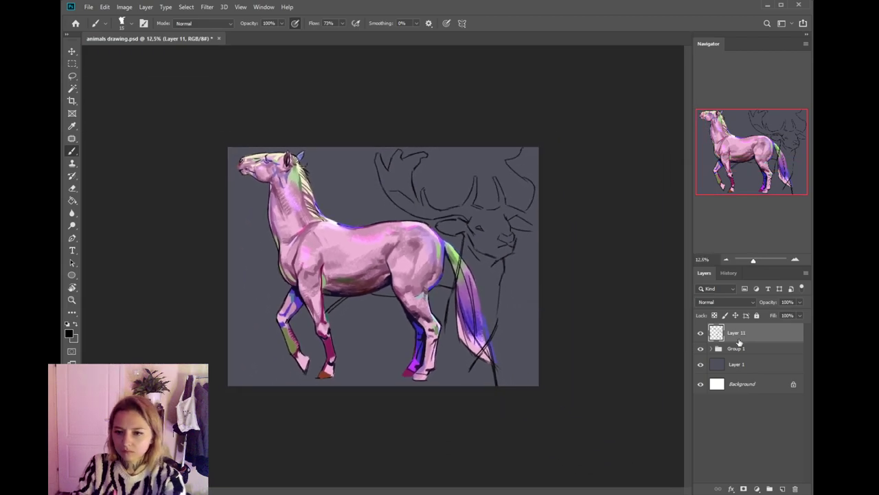
- Scale the horse group, Group 1, to about 101.56% in width and height
left_click(735, 348)
key("ctrl+t")
left_click_drag(370, 388, 372, 392)
key("Return")
key("b")
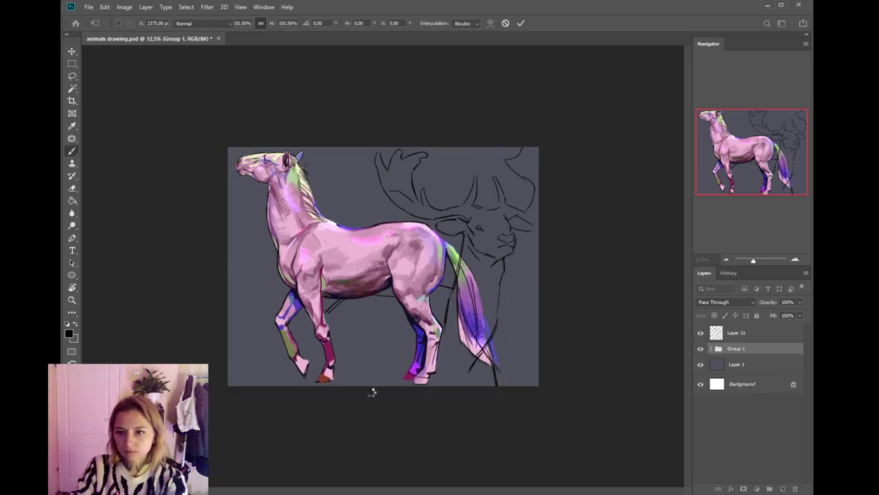
- On Layer 11, sketch the antlered animal's hind leg lines beneath the horse's belly
left_click(758, 336)
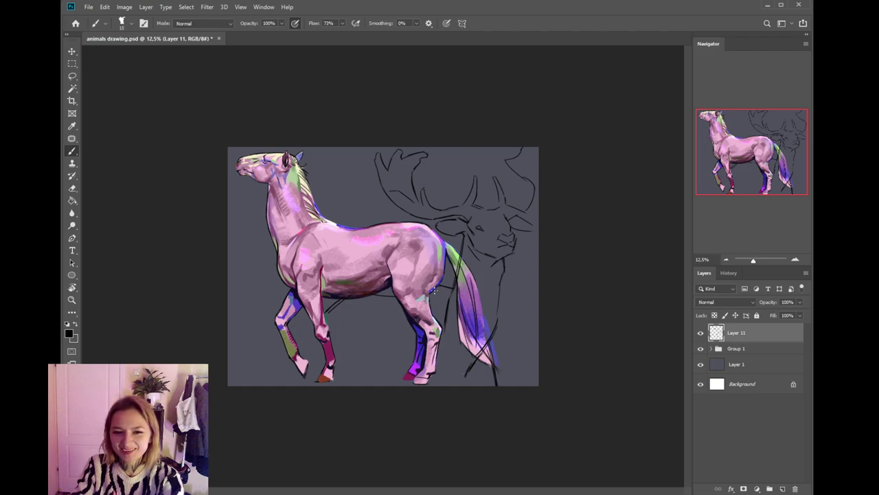
key("e")
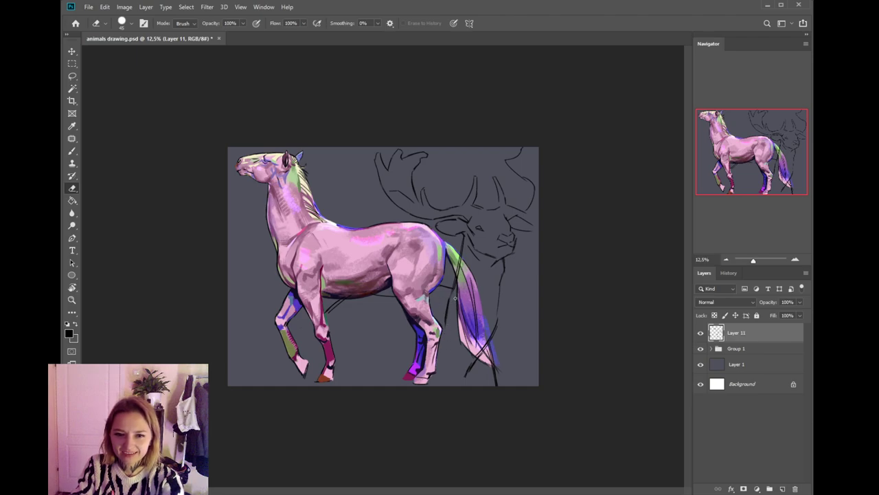
key("b")
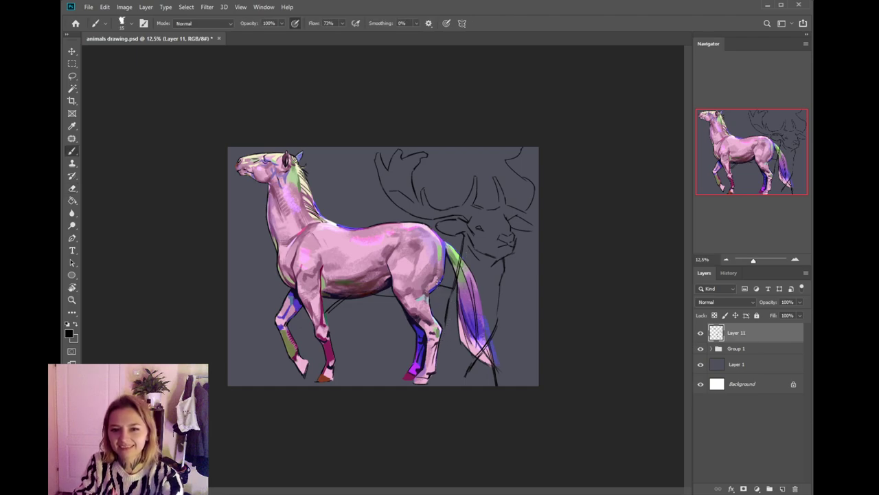
key("e")
key("b")
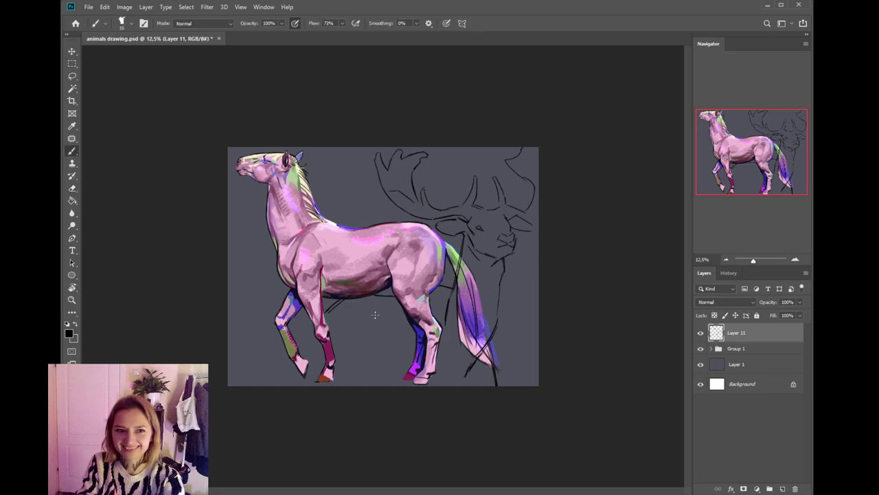
left_click_drag(372, 299, 346, 325)
key("ctrl+z")
mouse_move(357, 367)
left_mouse_down()
mouse_move(347, 317)
mouse_move(337, 334)
mouse_move(380, 386)
mouse_move(347, 371)
mouse_move(358, 384)
left_mouse_up()
key("ctrl+z")
key("ctrl+z")
- Add faint leg lines beside the horse's hind legs and below its tail, reaching down to the canvas edge
left_click_drag(405, 344, 397, 382)
key("ctrl+z")
left_click_drag(455, 358, 435, 384)
key("ctrl+z")
mouse_move(456, 371)
left_mouse_down()
mouse_move(438, 393)
mouse_move(467, 366)
mouse_move(493, 364)
mouse_move(495, 379)
mouse_move(495, 364)
mouse_move(481, 386)
left_mouse_up()
key("e")
key("b")
key("ctrl+z")
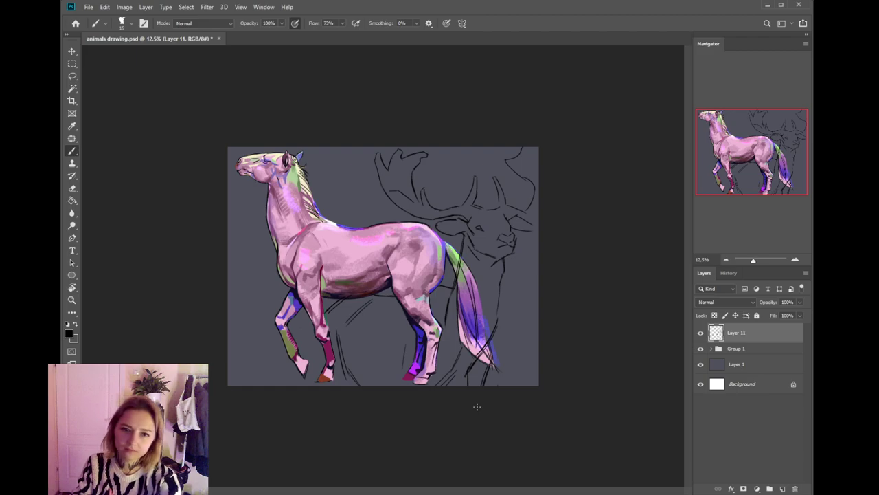
left_click_drag(362, 298, 383, 296)
key("ctrl+z")
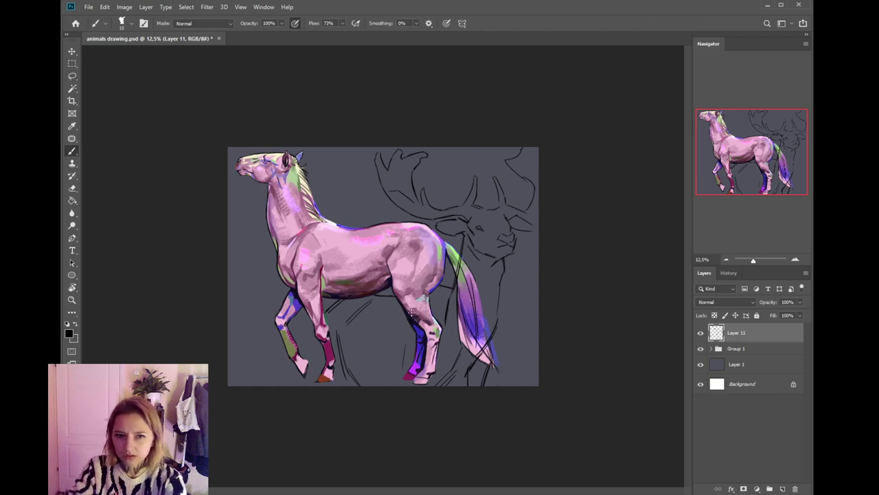
- Sketch the antlered animal's lower leg line on Layer 11, just in front of the horse's standing foreleg, redrawing the stroke until it fits
key("ctrl+plus")
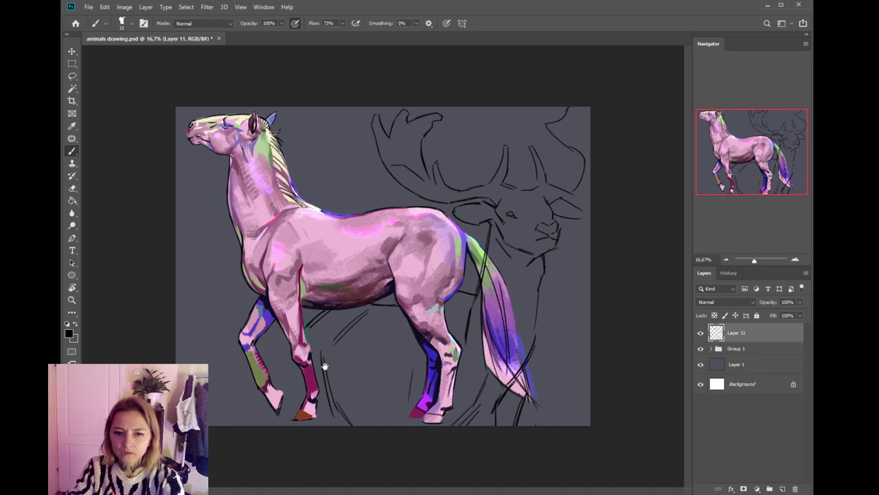
key("e")
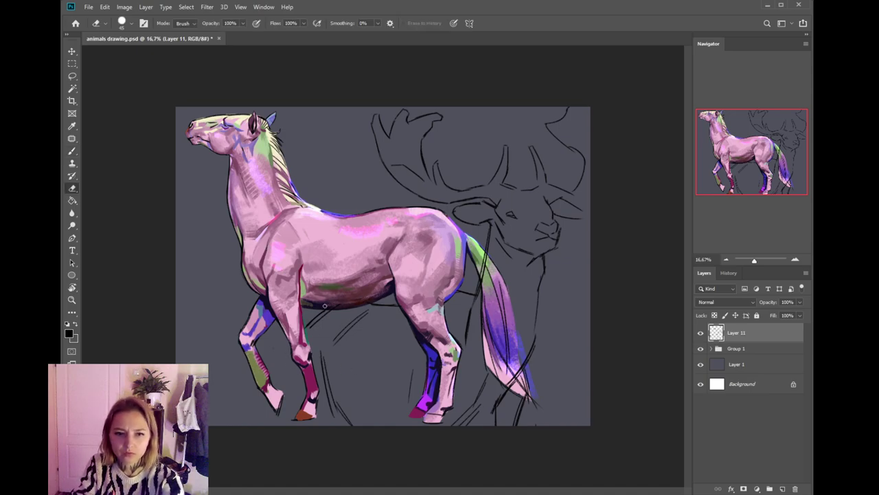
key("b")
key("ctrl+z")
mouse_move(293, 351)
left_mouse_down()
mouse_move(300, 412)
mouse_move(293, 400)
left_mouse_up()
key("ctrl+z")
key("ctrl+z")
key("e")
key("b")
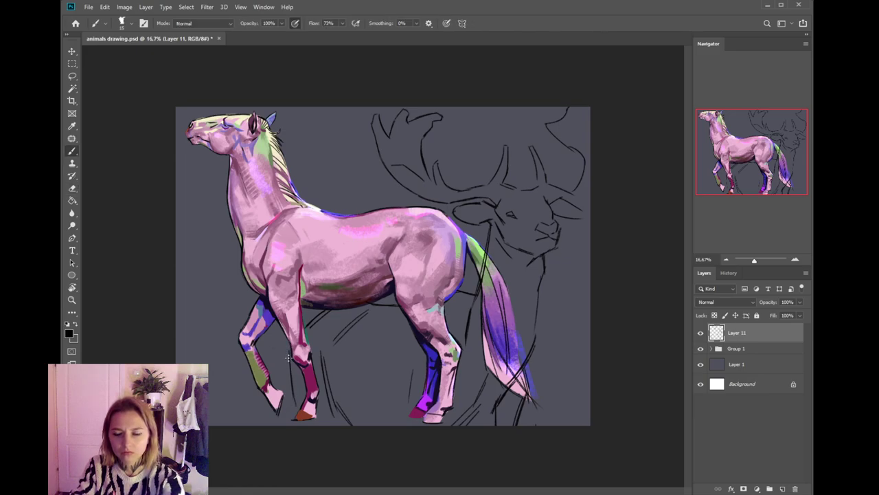
left_click_drag(289, 357, 295, 417)
key("ctrl+z")
key("ctrl+z")
left_click_drag(291, 348, 297, 404)
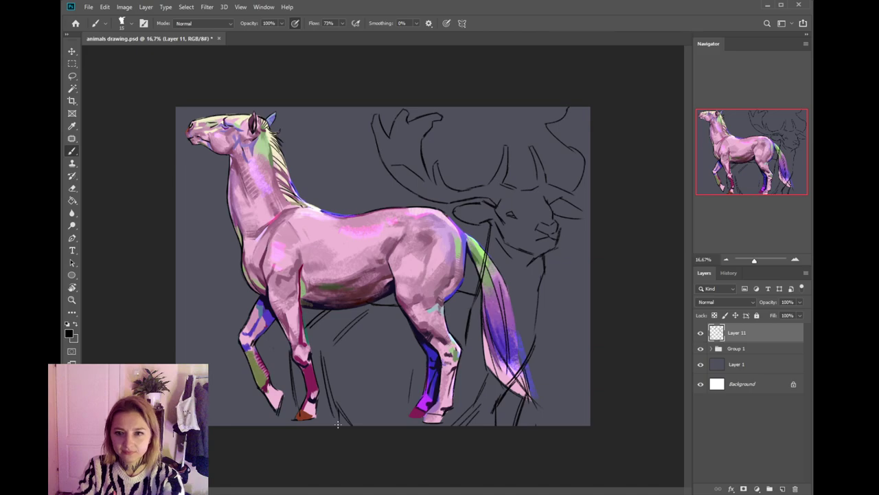
- On Layer 2 in the horse group, erase the stray colour along the upper outline of the horse's head
key("ctrl+plus")
left_click_drag(386, 330, 476, 406)
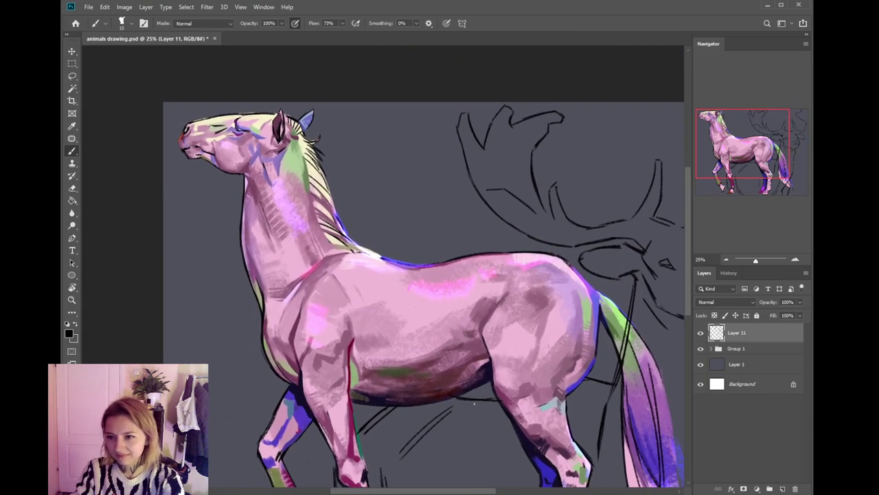
left_click_drag(325, 333, 432, 371)
left_click_drag(380, 382, 406, 378)
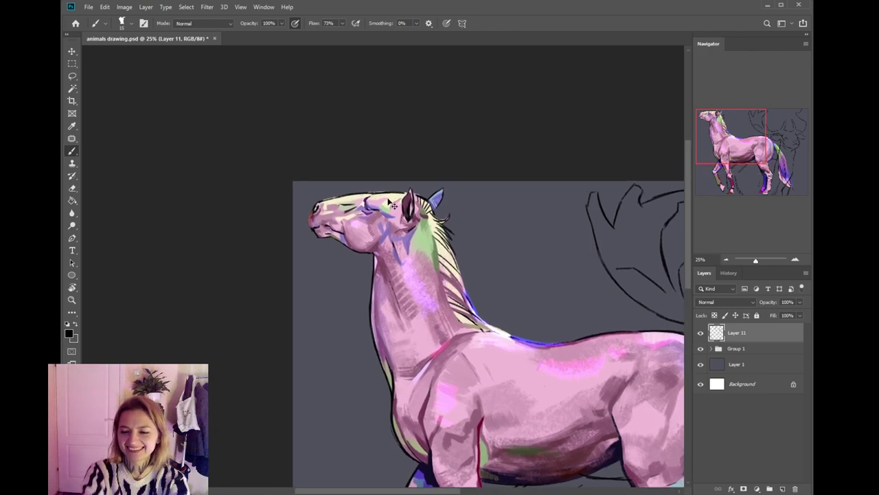
key("ctrl+plus")
left_click(390, 180, "ctrl")
key("e")
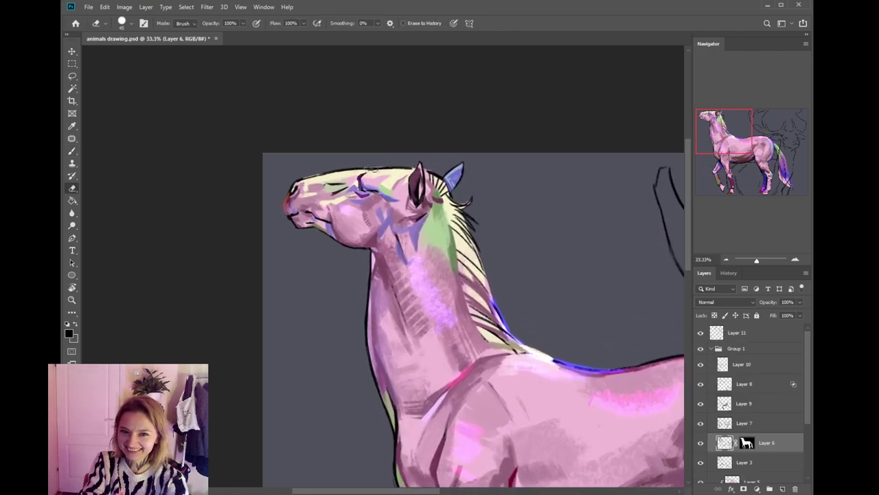
left_click(379, 165, "ctrl")
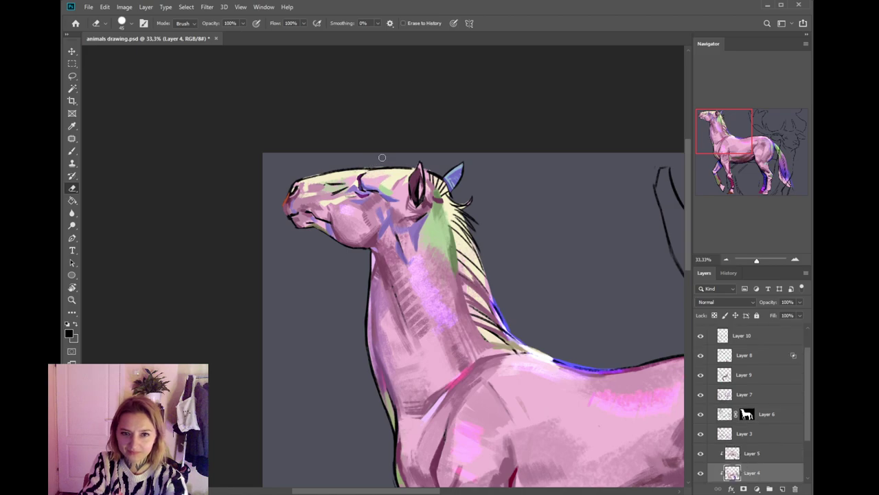
left_click_drag(808, 400, 801, 436)
left_click(797, 435)
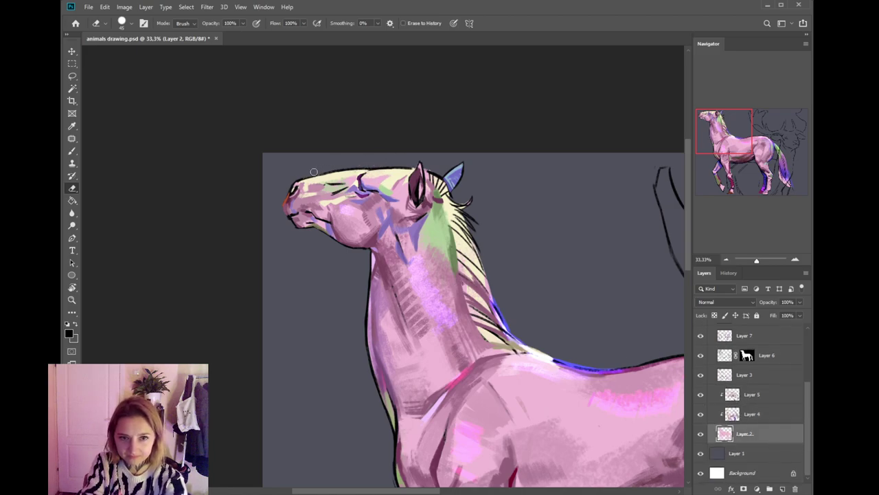
left_click_drag(474, 288, 458, 327)
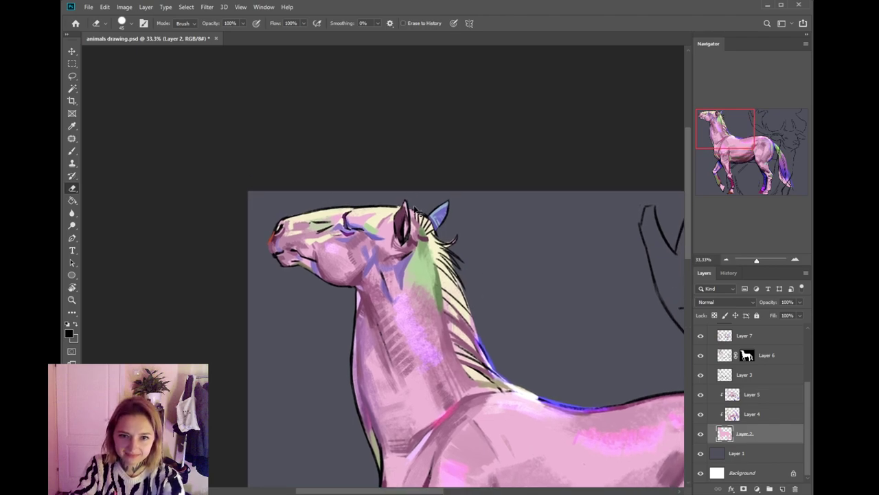
mouse_move(442, 393)
left_mouse_down()
mouse_move(428, 330)
mouse_move(411, 320)
mouse_move(461, 369)
mouse_move(439, 294)
mouse_move(420, 358)
mouse_move(427, 304)
mouse_move(404, 250)
mouse_move(406, 350)
mouse_move(405, 301)
mouse_move(408, 338)
left_mouse_up()
key("b")
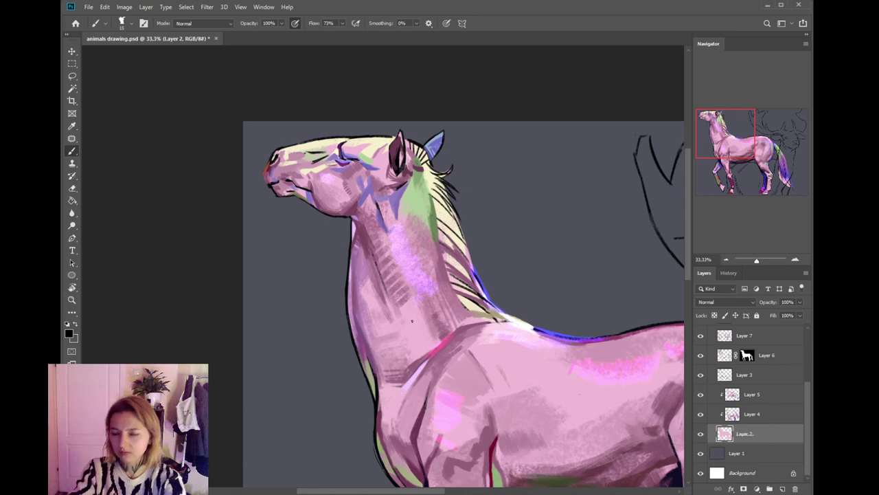
left_click_drag(412, 320, 365, 289)
mouse_move(401, 315)
left_mouse_down()
mouse_move(427, 336)
mouse_move(426, 300)
mouse_move(428, 349)
mouse_move(427, 324)
mouse_move(445, 338)
mouse_move(427, 328)
left_mouse_up()
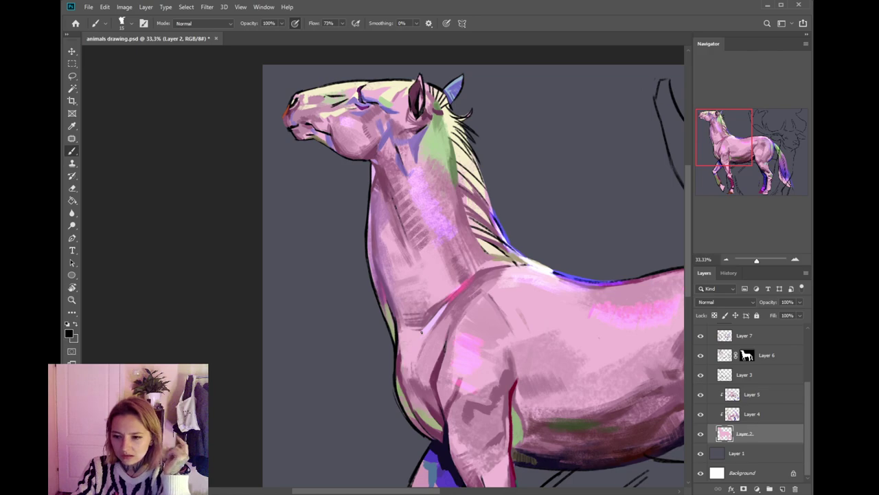
left_click_drag(440, 346, 458, 308)
left_click_drag(501, 282, 413, 358)
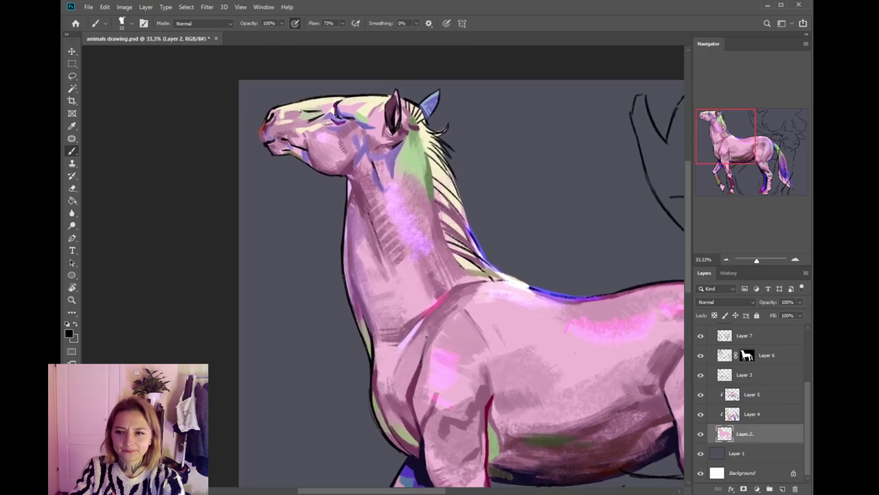
left_click_drag(405, 317, 416, 282)
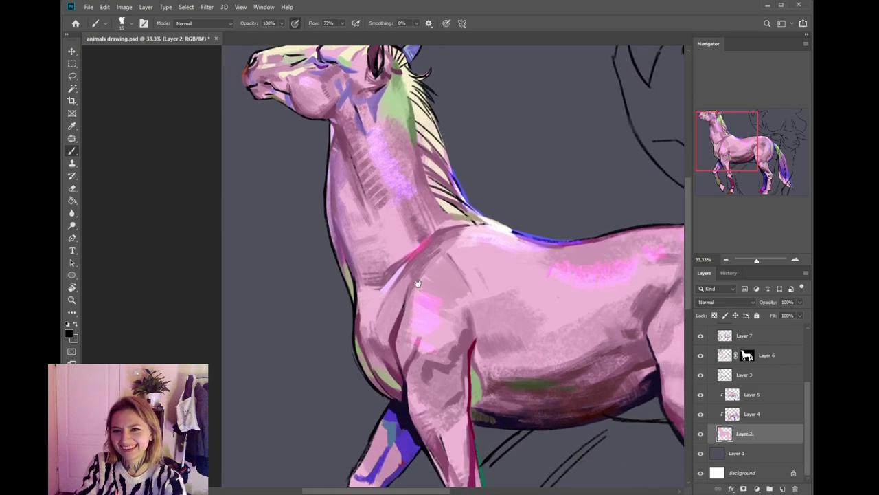
left_click_drag(432, 366, 396, 388)
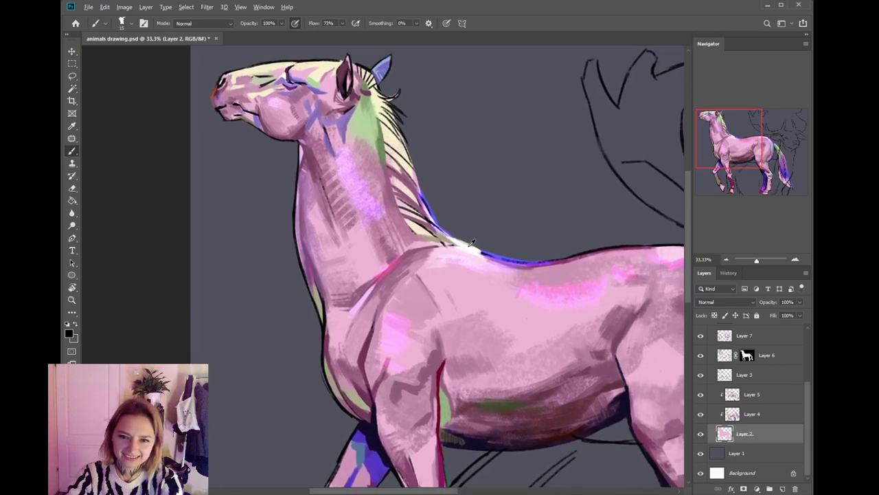
- Extend the white highlight along the horse's withers, over the start of the blue back edge, on Layer 9
key("x")
key("x")
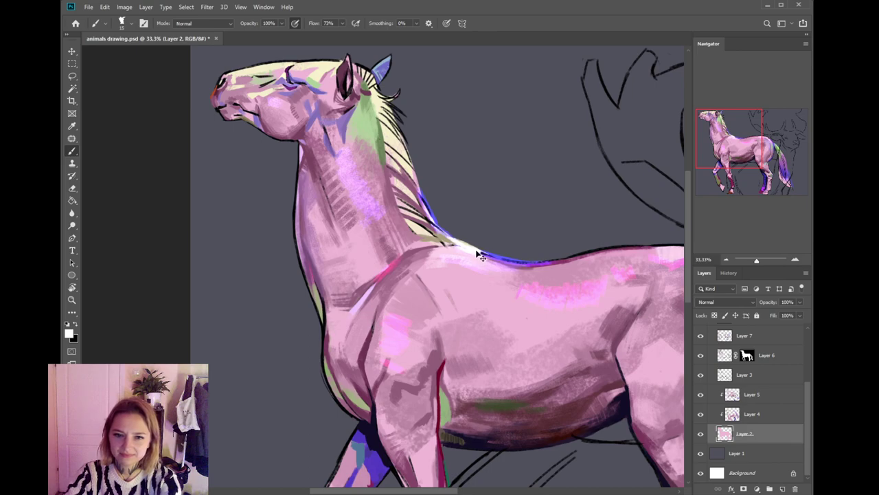
key("ctrl+shift+alt+n")
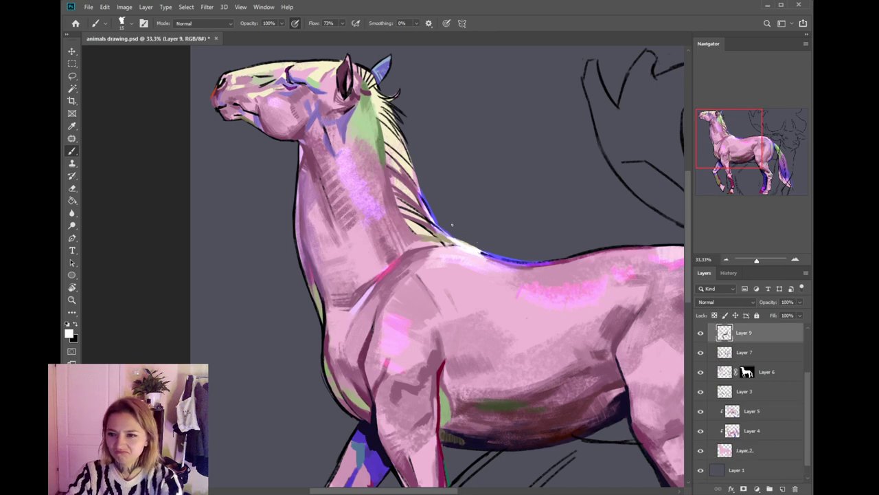
left_click_drag(474, 249, 498, 258)
key("ctrl+z")
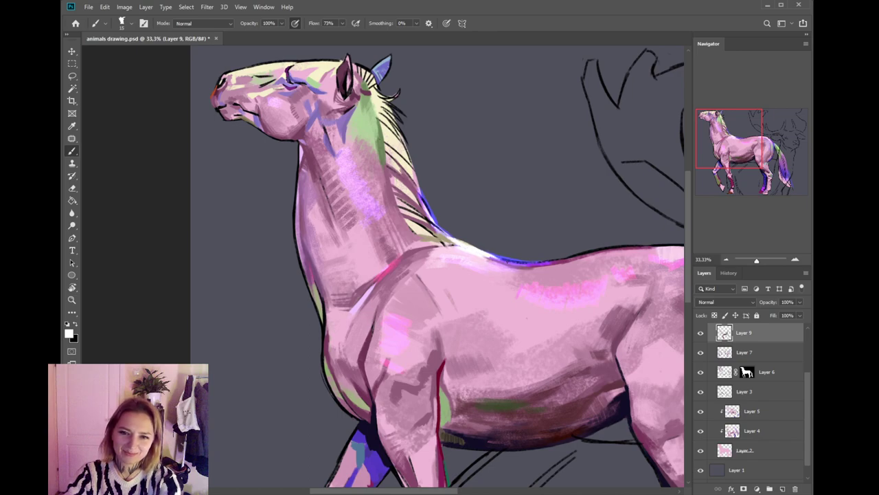
- Sample a pale pink from the horse's mane and make Layer 10 the painting layer, checking Layer 11's visibility
mouse_move(456, 279)
left_mouse_down()
mouse_move(488, 352)
mouse_move(543, 353)
left_mouse_up()
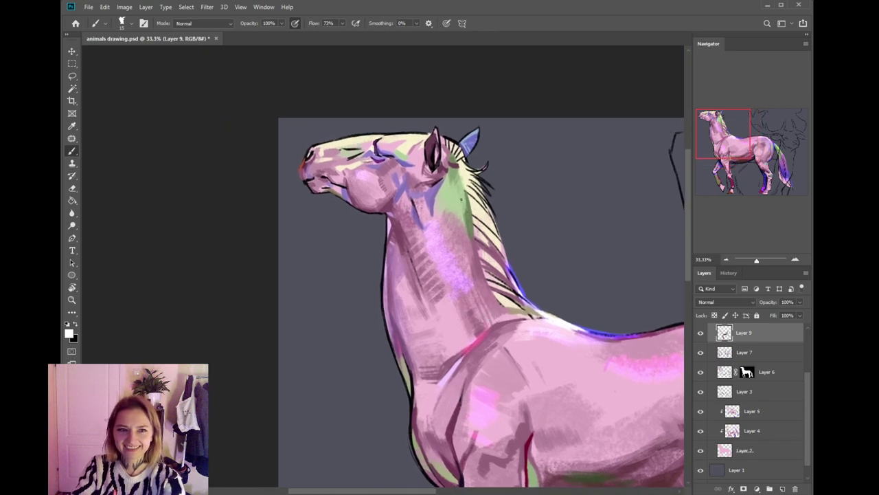
left_click_drag(497, 211, 461, 198)
left_click(462, 273, "alt")
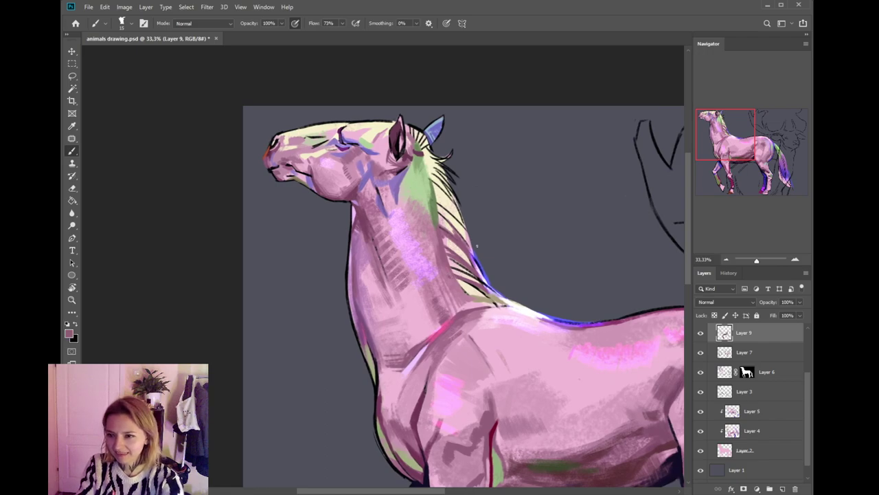
left_click(454, 273, "alt")
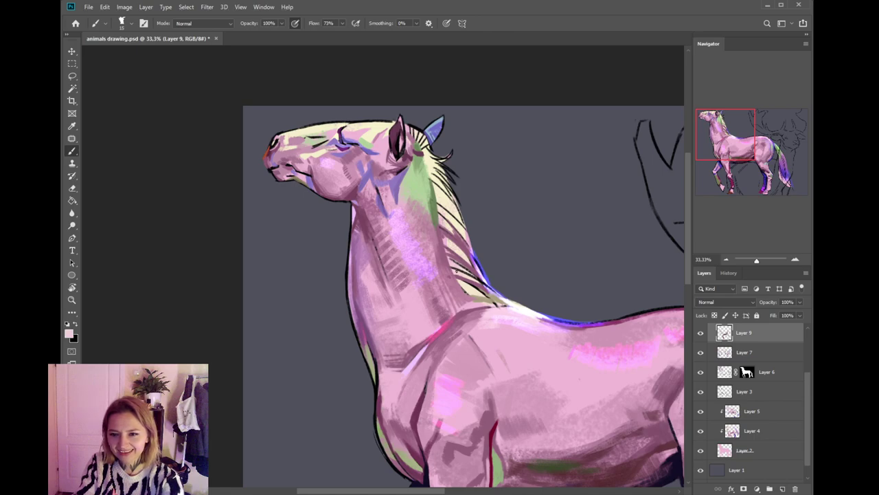
scroll(769, 364, "up", 2)
left_click(761, 371)
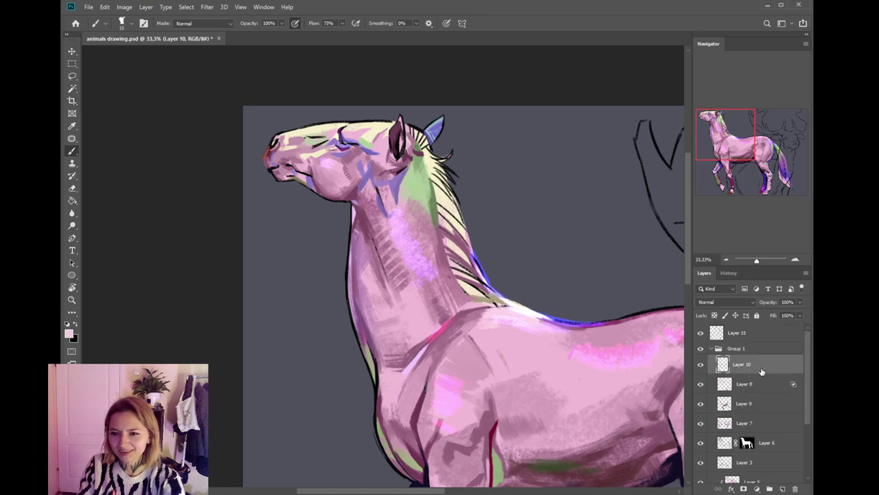
left_click(701, 333)
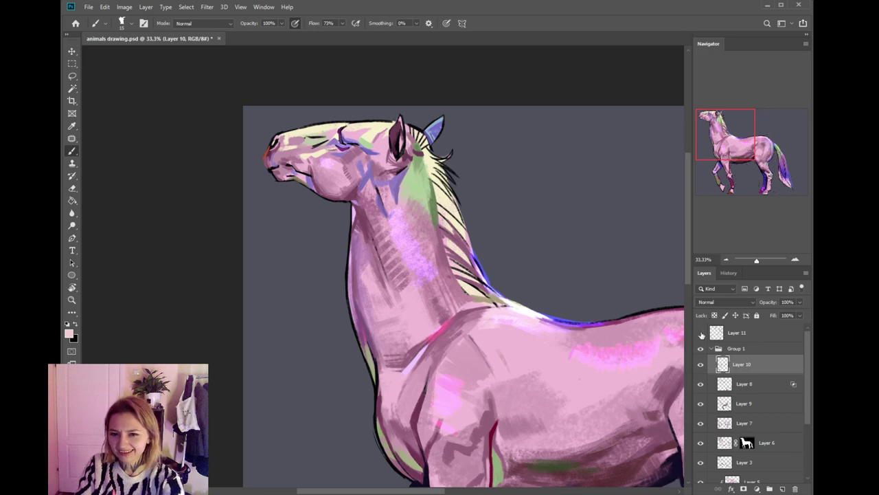
left_click(701, 332)
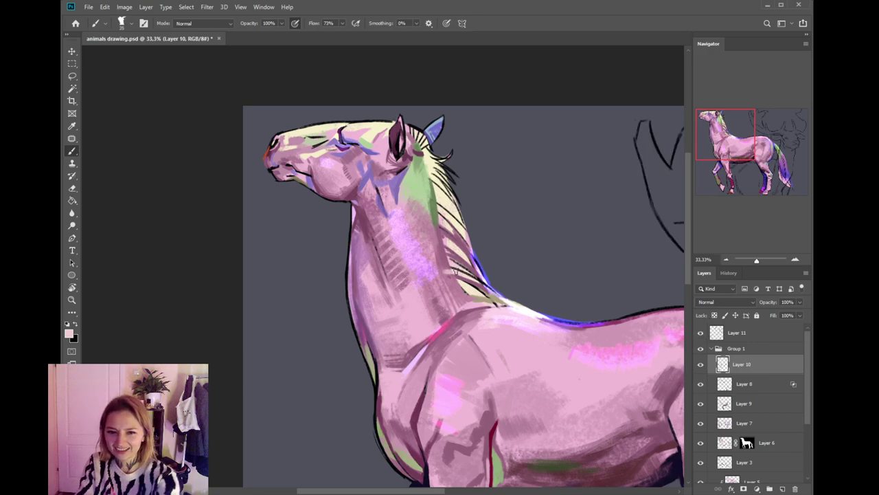
- Paint pale strokes at the base of the horse's mane on Layer 10, using light tones sampled from the mane
left_click_drag(479, 257, 450, 276)
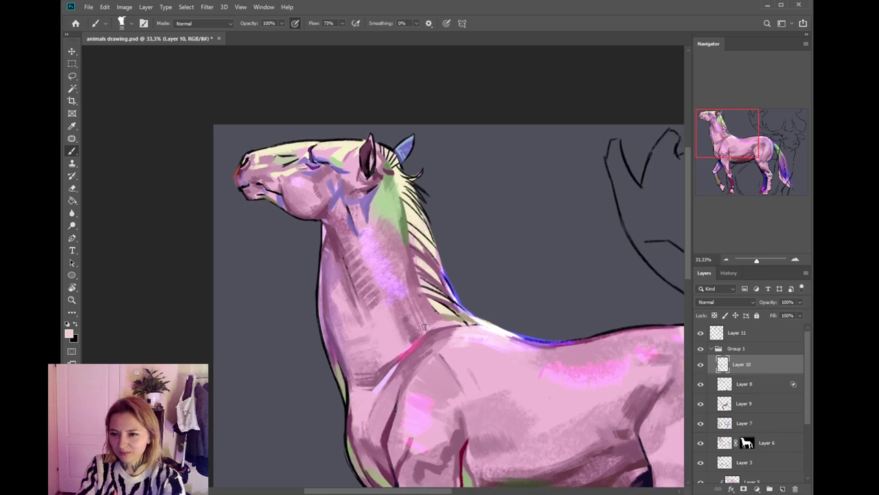
left_click(428, 301, "alt")
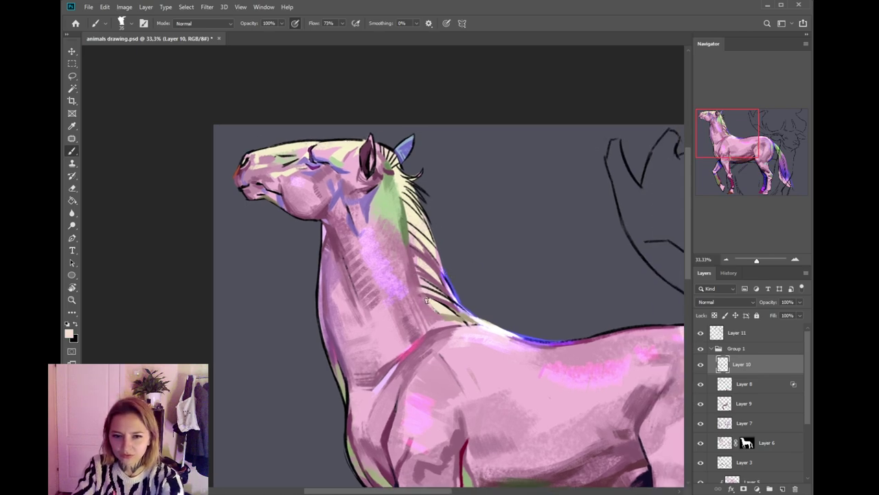
mouse_move(426, 298)
left_mouse_down()
mouse_move(440, 307)
mouse_move(431, 309)
left_mouse_up()
left_click(436, 305, "alt")
left_click_drag(431, 232, 449, 279)
- Retouch the border between the neck's green patch and the mane with sampled green and pink on Layer 10
left_click(425, 263, "alt")
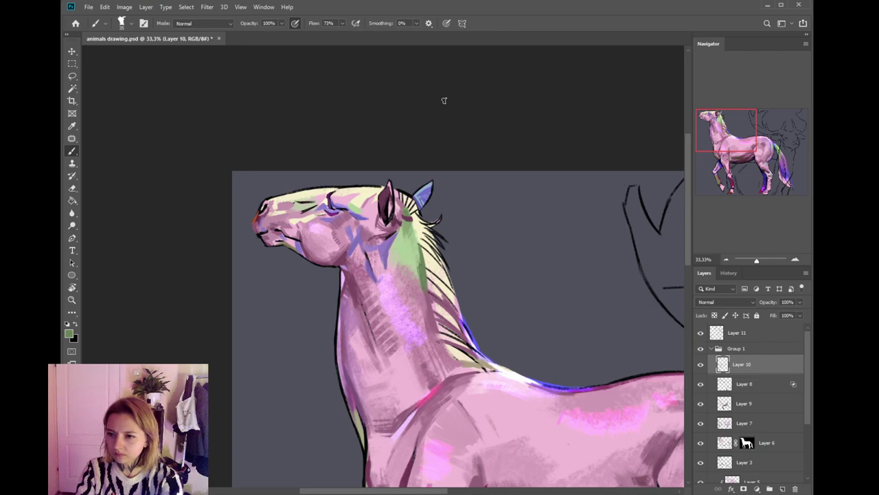
left_click_drag(432, 324, 446, 310)
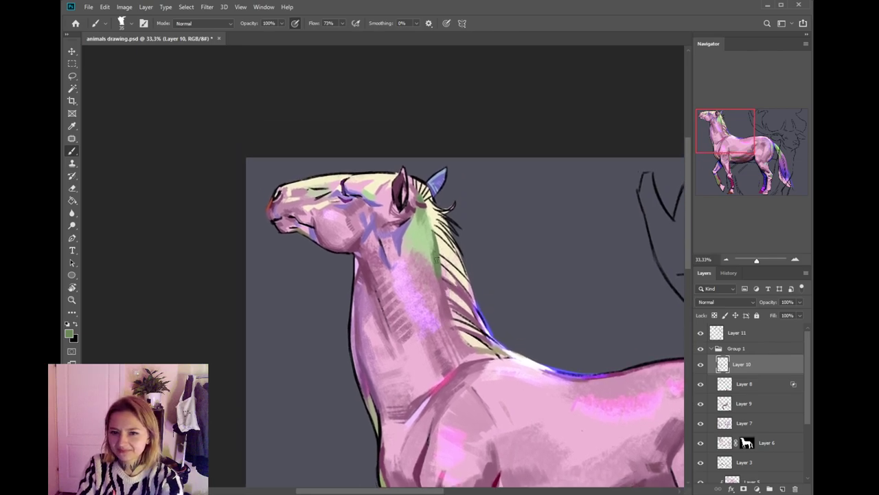
left_click(445, 268, "alt")
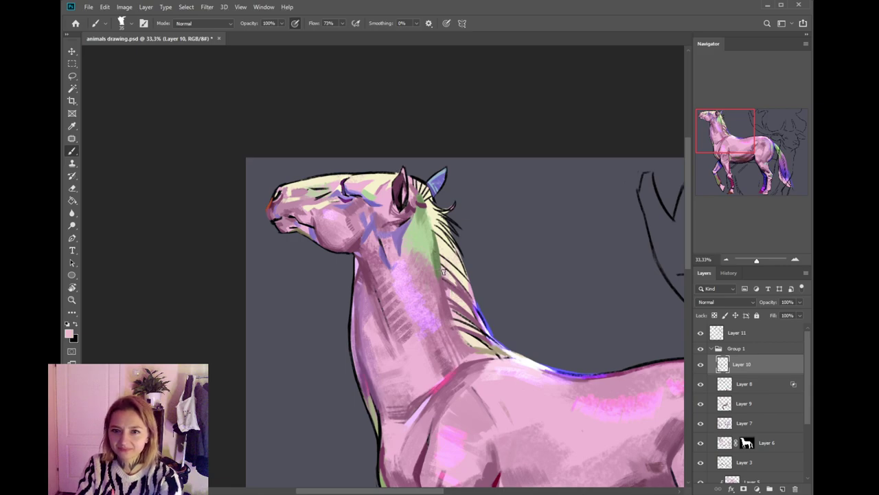
left_click_drag(443, 269, 488, 286)
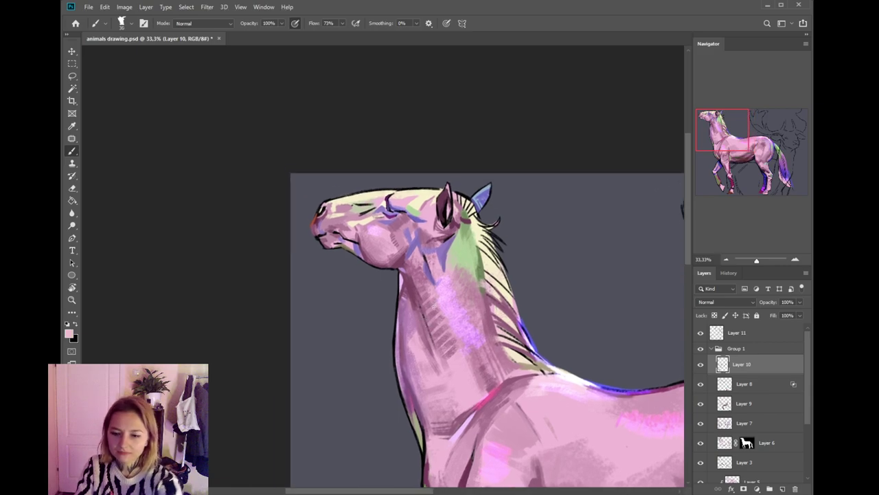
- Sample the throat's shadow colour, darken it to a deep plum, and try shading strokes where the jaw meets the neck
left_click(412, 297, "alt")
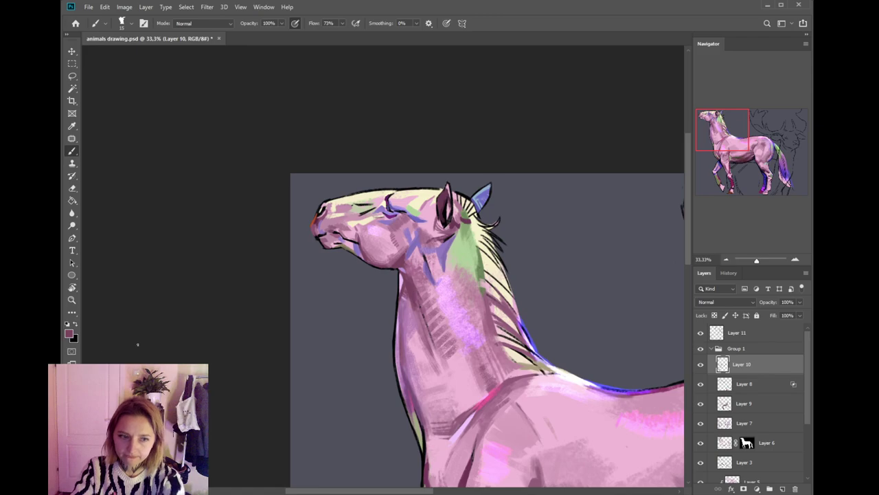
left_click(71, 332)
key("b")
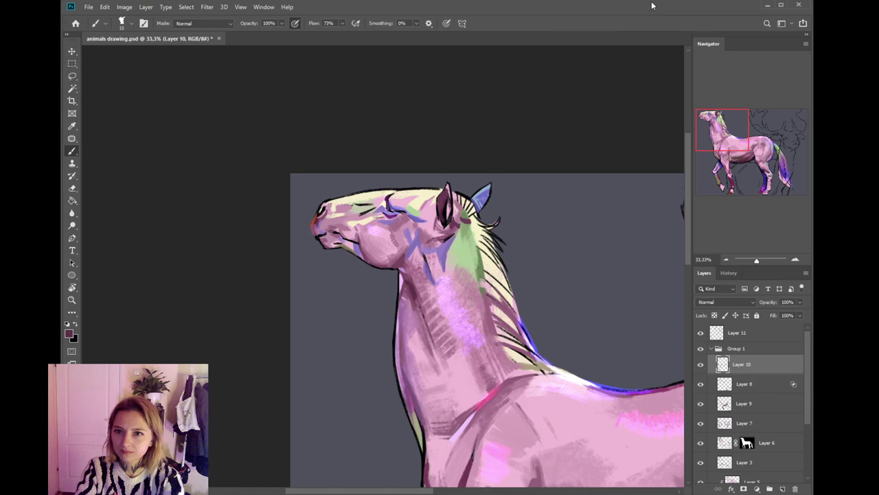
left_click_drag(402, 267, 397, 275)
key("ctrl+z")
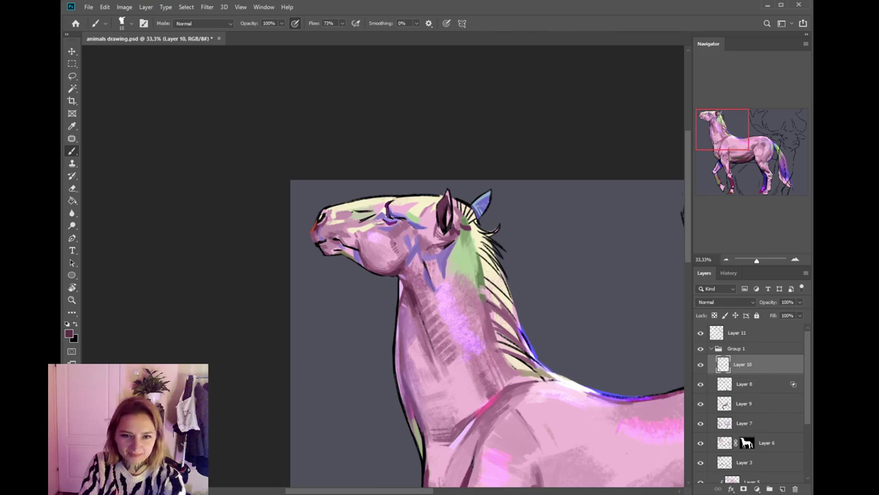
left_click(70, 333)
left_click(607, 368)
left_click(767, 298)
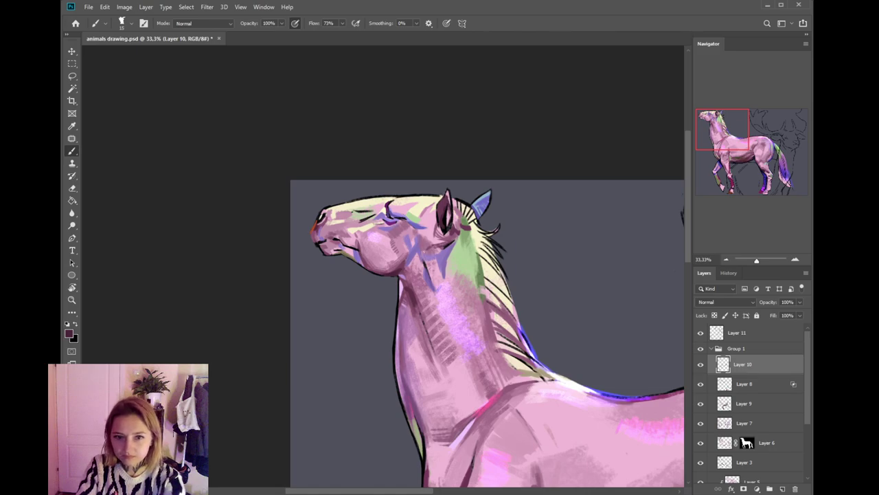
- Rework the shading where the jaw meets the throat on Layer 10 with sampled pink, mauve and violet
left_click(420, 254, "alt")
left_click_drag(420, 253, 420, 265)
left_click(430, 273, "alt")
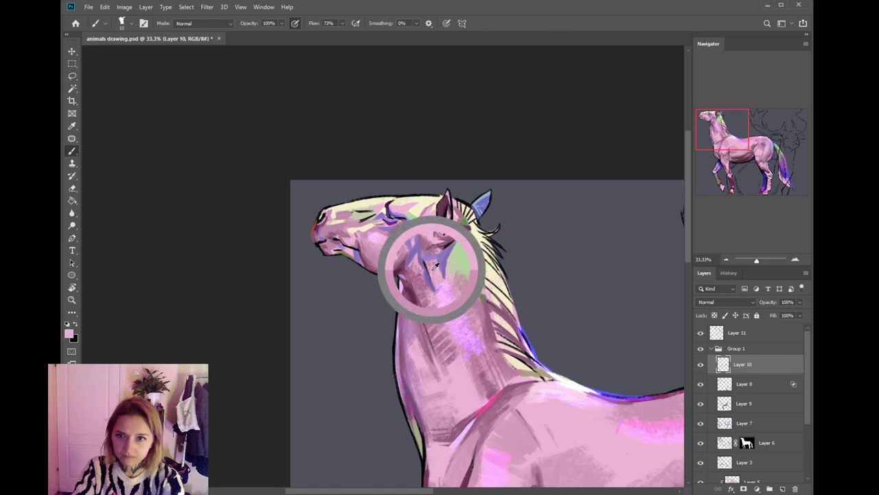
left_click(423, 272, "alt")
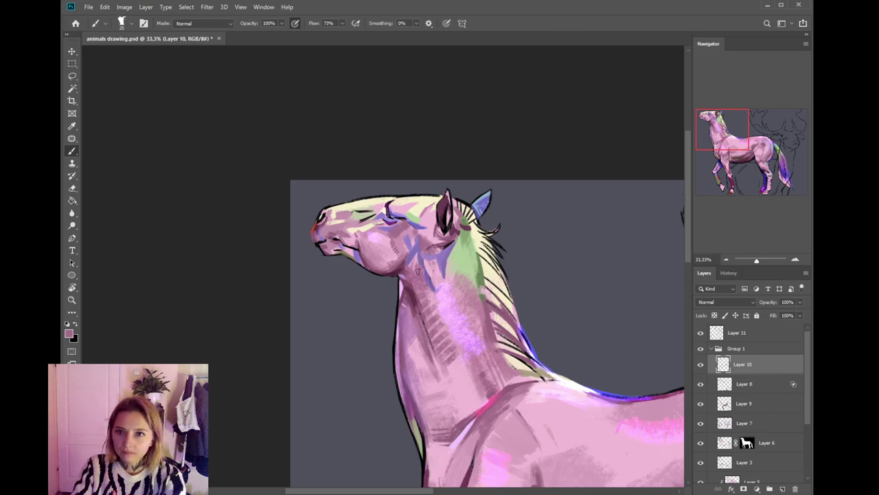
left_click(419, 258, "alt")
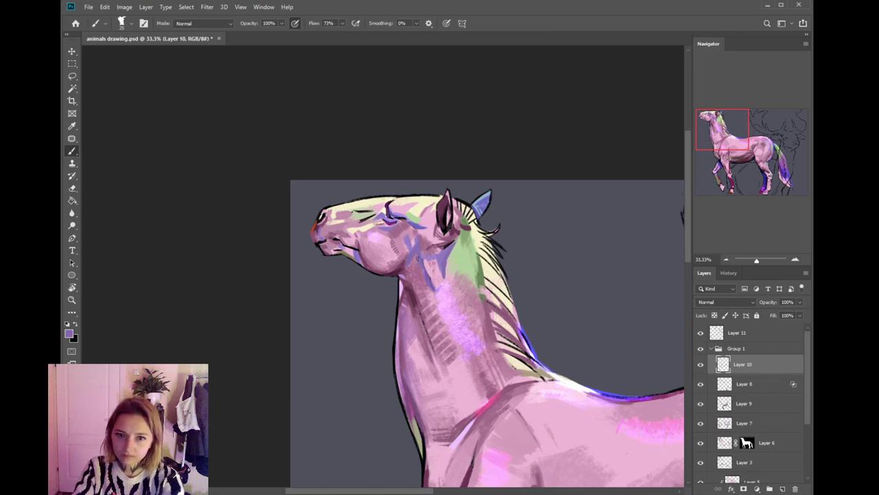
left_click(437, 292, "alt")
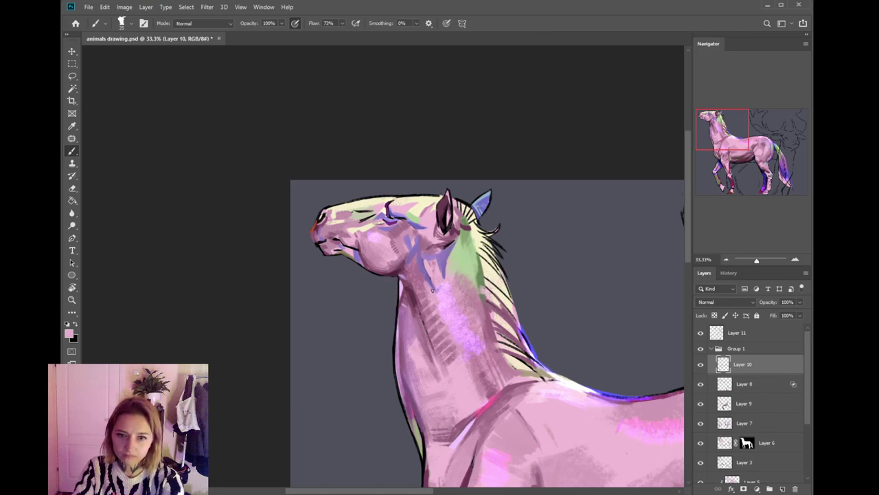
- Trim and soften the violet strokes at the top of the neck using pinks and mauves sampled beside them
left_click(427, 282, "alt")
left_click_drag(432, 287, 431, 287)
left_click(443, 294, "alt")
left_click(431, 269, "alt")
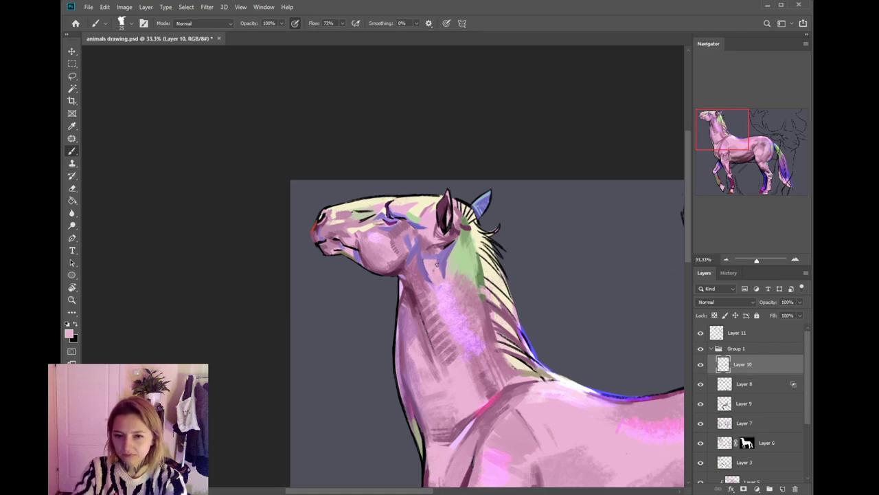
left_click(425, 258, "alt")
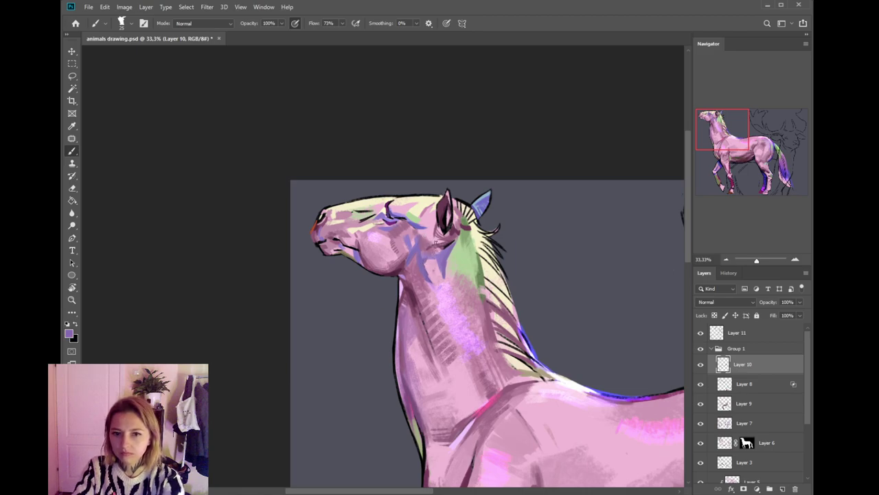
left_click(432, 265, "alt")
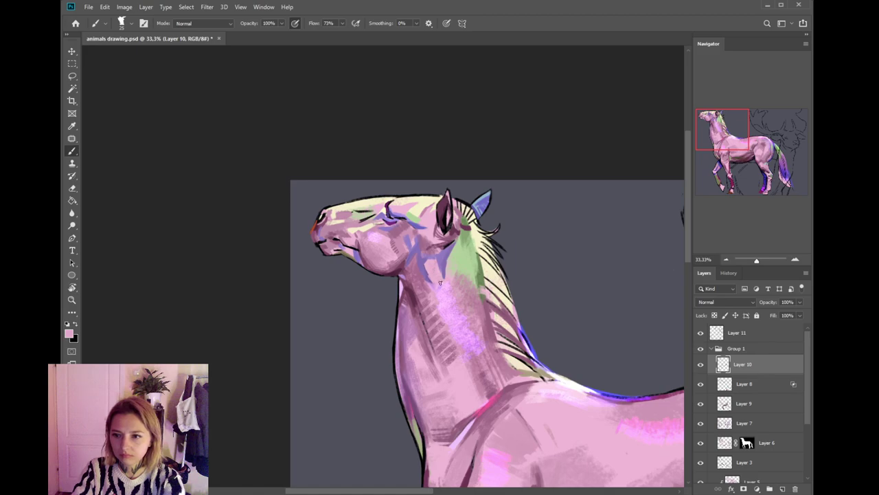
left_click(433, 264, "alt")
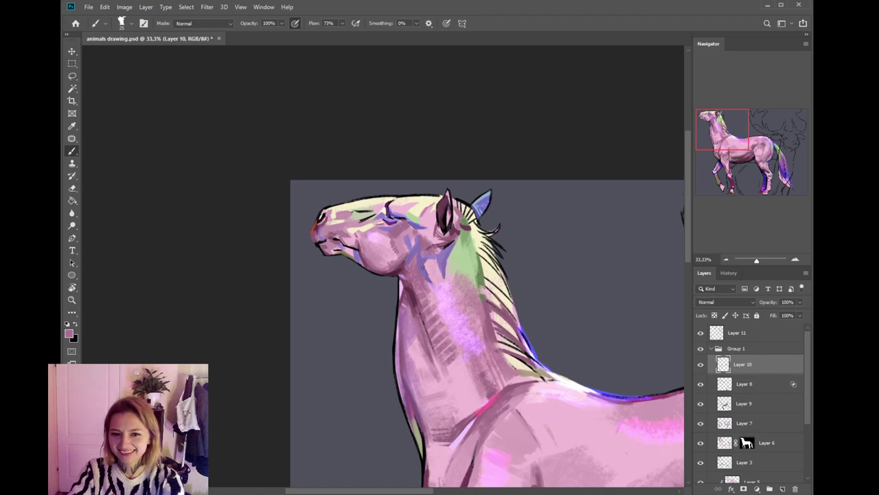
- Touch up the violet shadow shapes behind the jaw with sampled violet and light lilac on Layer 10
left_click(424, 271, "alt")
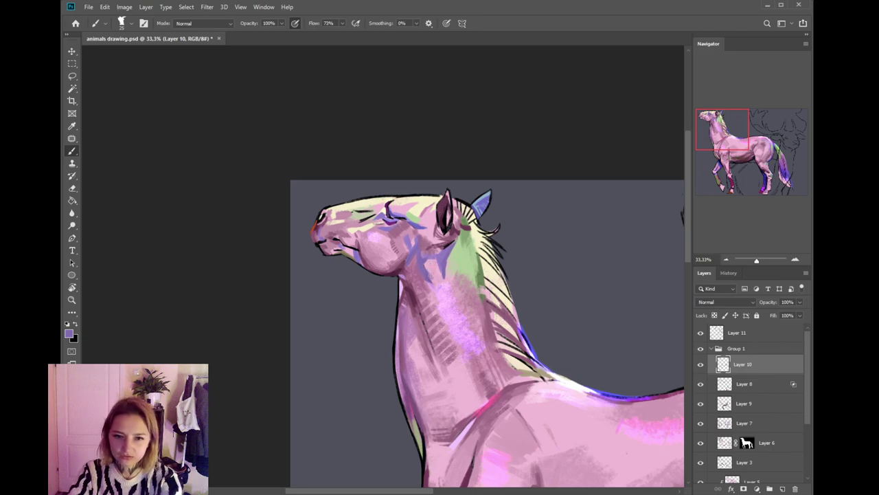
left_click(427, 274, "alt")
left_click(422, 264, "alt")
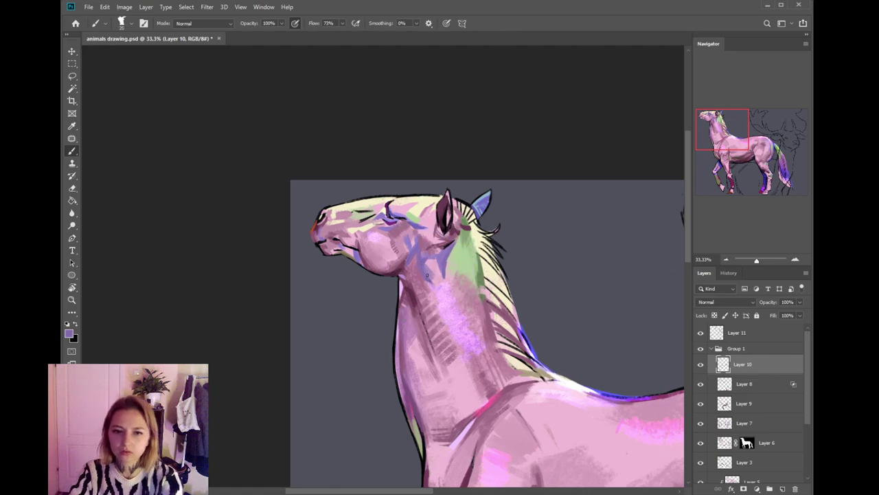
left_click(421, 279, "alt")
left_click(428, 282, "alt")
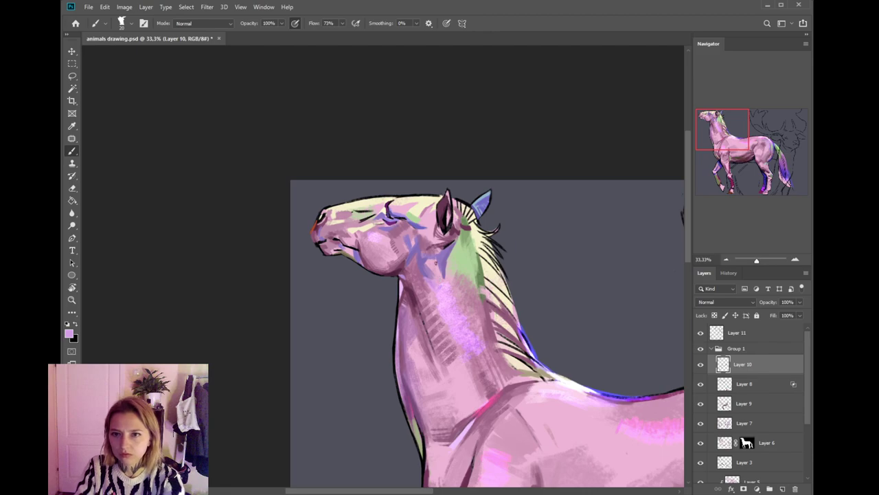
left_click_drag(435, 254, 438, 293)
left_click_drag(433, 340, 429, 320)
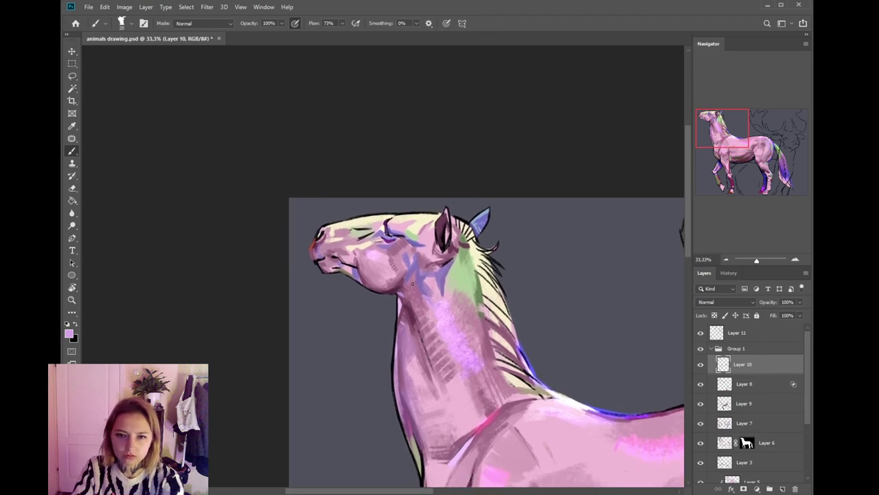
- Sample a dark plum from the throat and shade around the base of the near ear with a size 15 brush
left_click(412, 302, "alt")
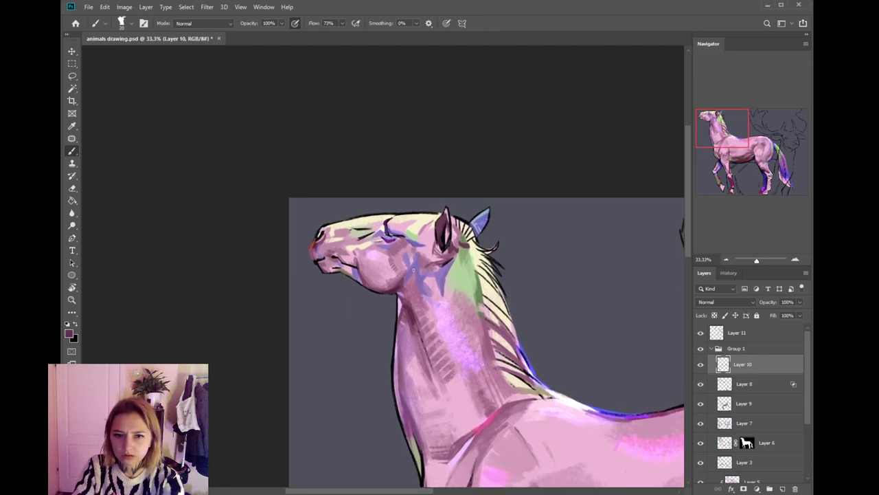
mouse_move(446, 210)
left_mouse_down()
mouse_move(420, 247)
mouse_move(456, 234)
left_mouse_up()
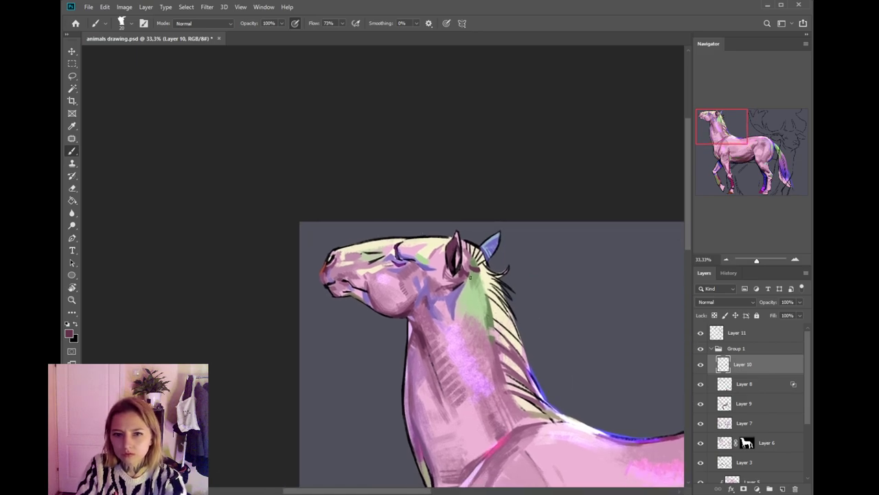
key("bracketleft")
left_click_drag(467, 272, 461, 284)
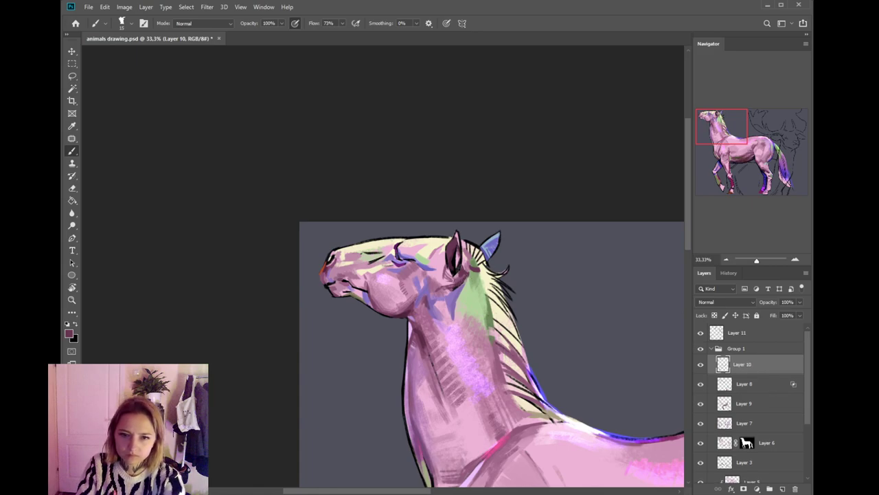
left_click_drag(467, 274, 462, 288)
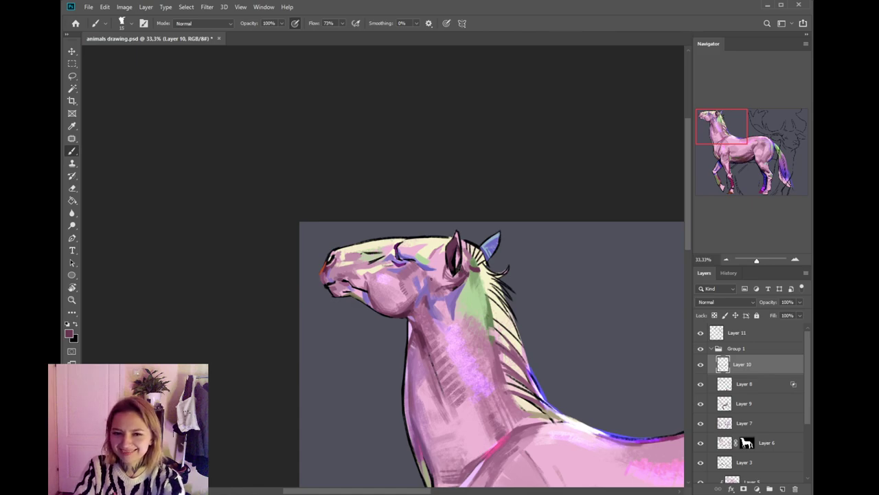
- Refine the green patch's edges behind the ear with sampled green and violet, and darken its border with the mane in plum
left_click_drag(432, 274, 399, 280)
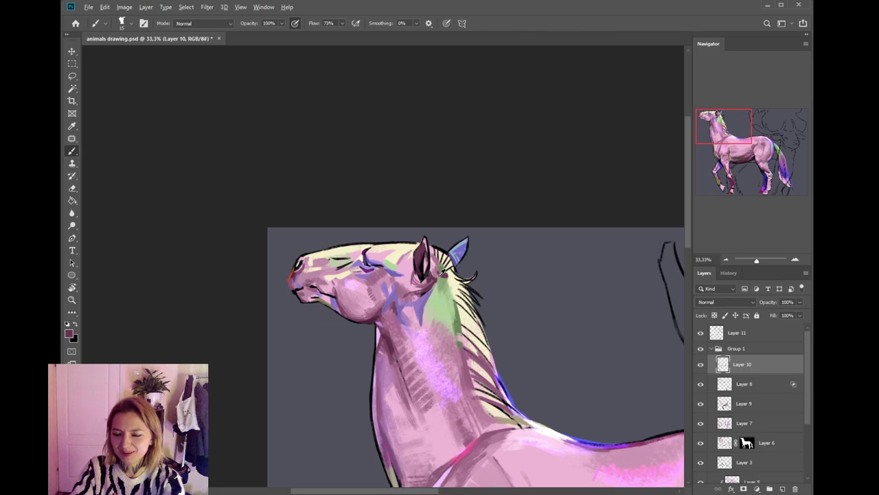
left_click(438, 288, "alt")
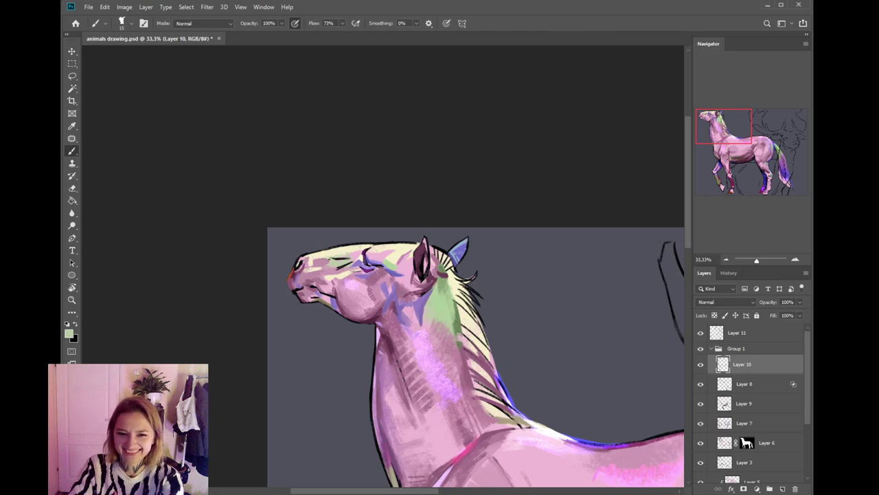
left_click(433, 290, "alt")
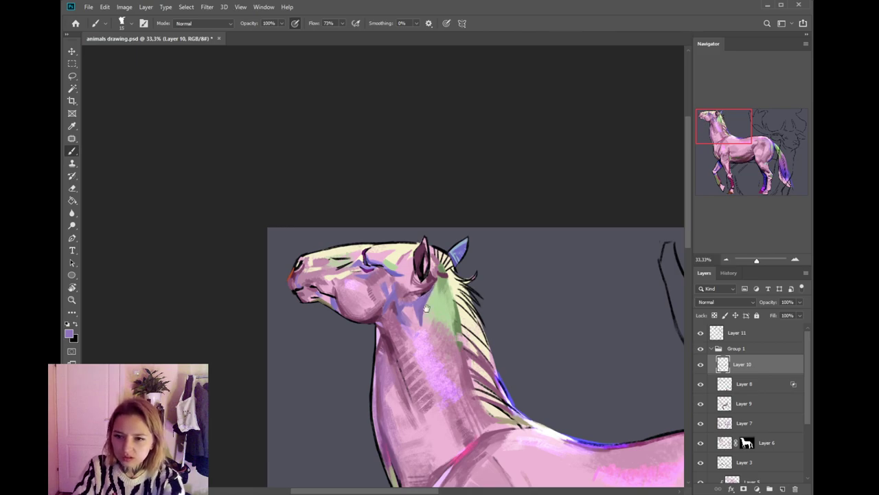
left_click_drag(425, 307, 426, 332)
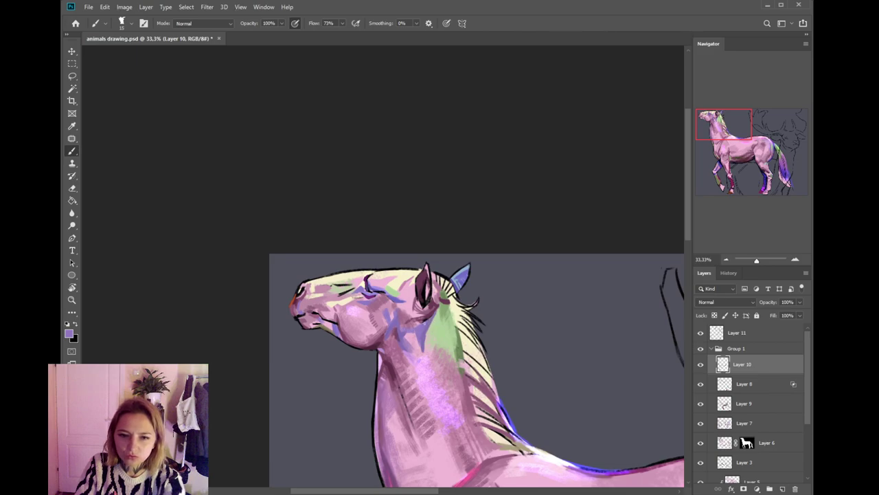
left_click(430, 312, "alt")
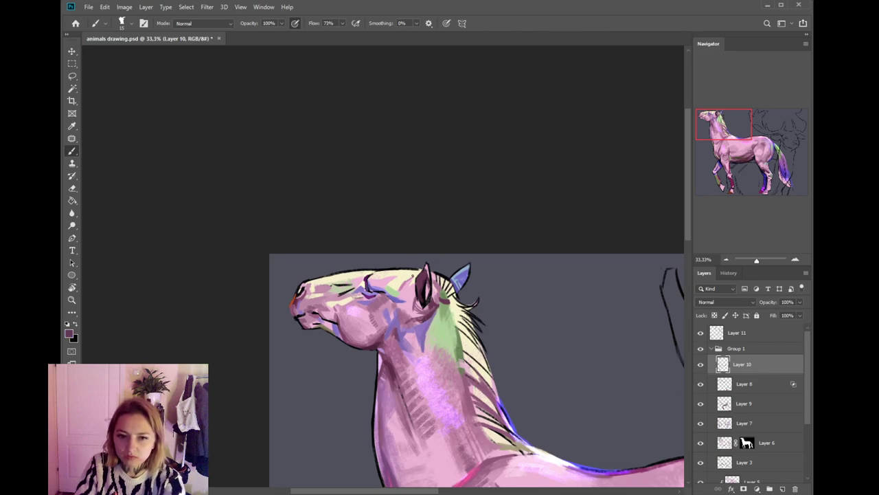
mouse_move(450, 302)
left_mouse_down()
mouse_move(444, 275)
mouse_move(445, 301)
left_mouse_up()
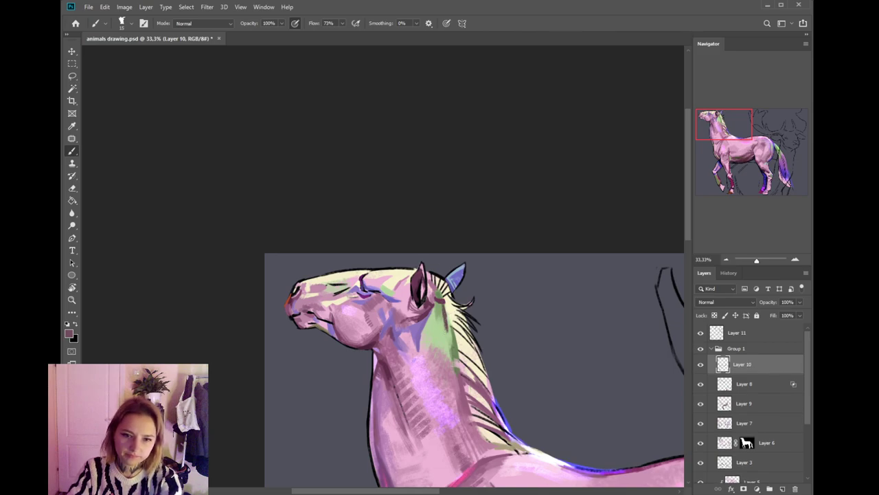
- Repaint the horse's mouth line in dark plum sampled from the muzzle with a size 10 brush, then sample a muzzle mauve
left_click_drag(458, 325, 454, 266)
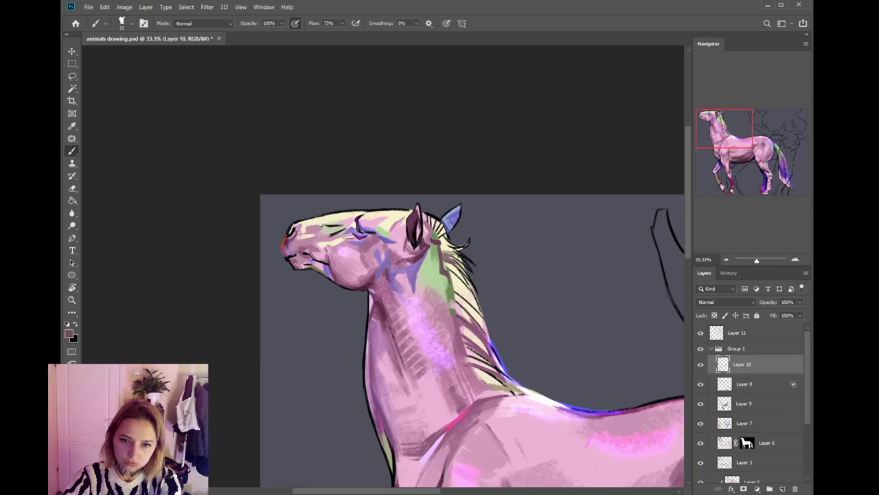
left_click_drag(417, 328, 456, 340)
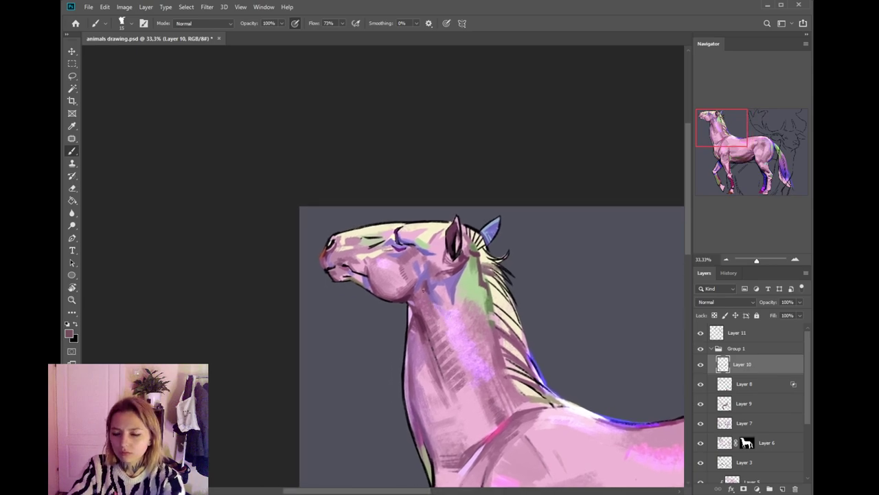
key("ctrl+plus")
left_click_drag(345, 301, 383, 309)
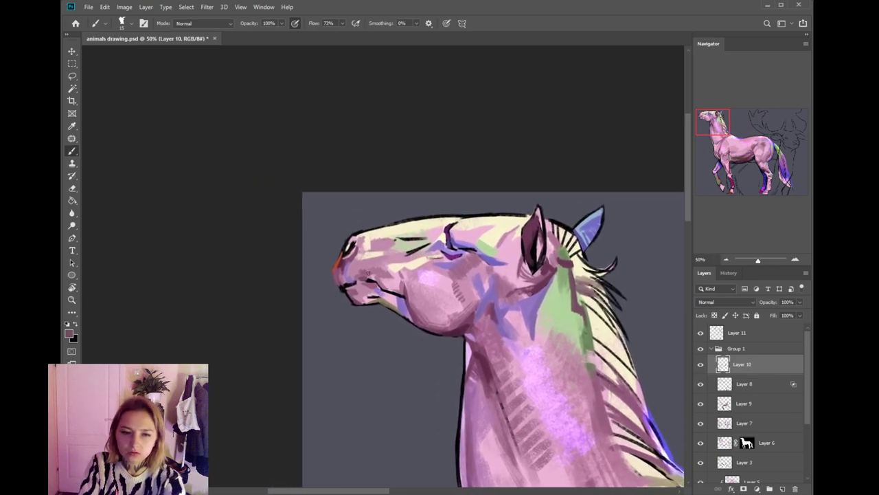
left_click(345, 258, "alt")
key("i")
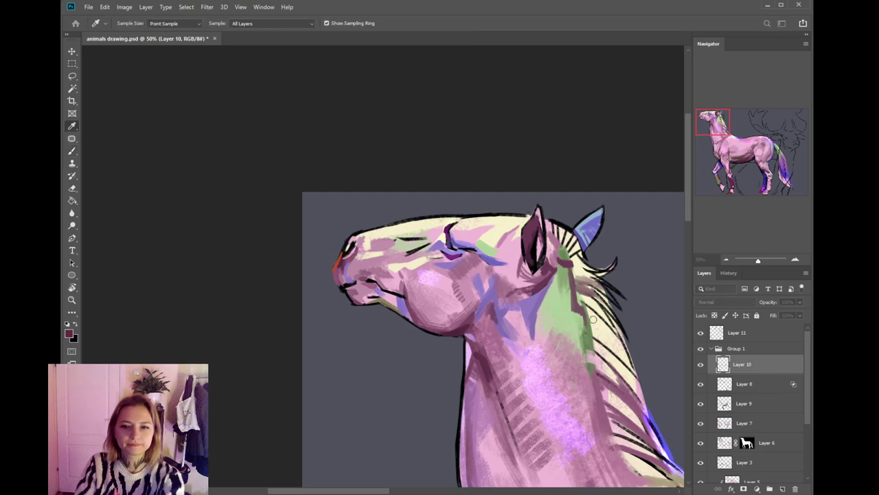
key("b")
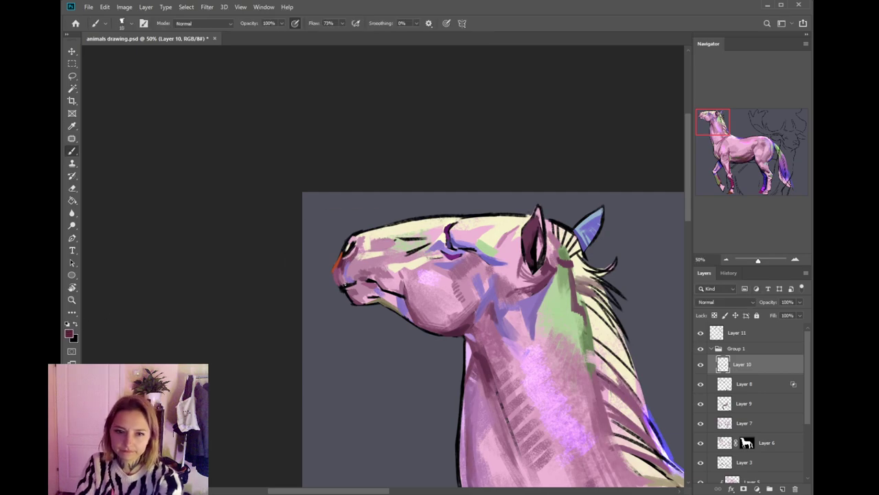
left_click_drag(353, 282, 356, 280)
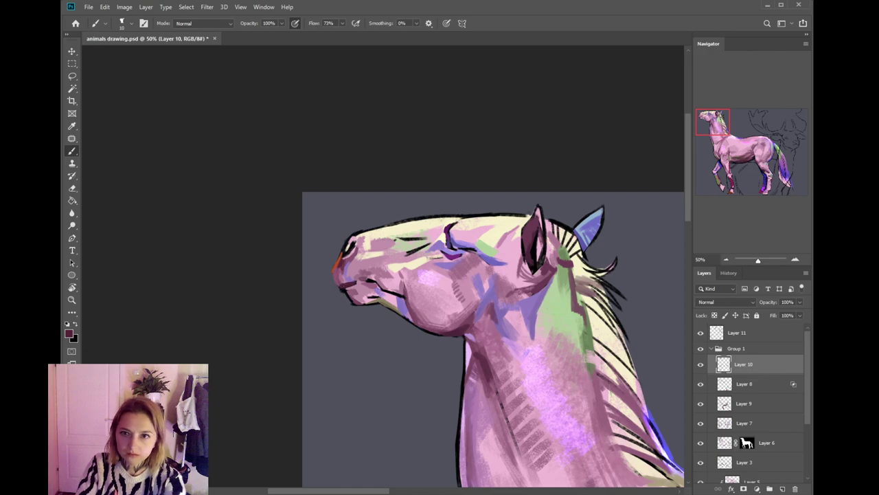
left_click(344, 274, "alt")
scroll(343, 285, "down", 1)
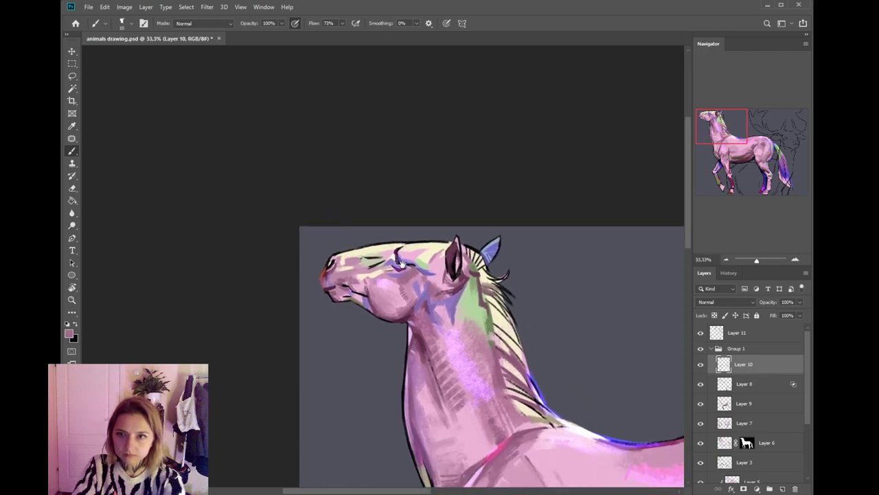
- Examine the horse's head up close in the white horse reference photo and return to the animals drawing
left_click(630, 11)
key("ctrl+plus")
key("ctrl+plus")
left_click_drag(630, 102, 673, 149)
left_click_drag(633, 84, 728, 185)
left_click_drag(631, 69, 609, 66)
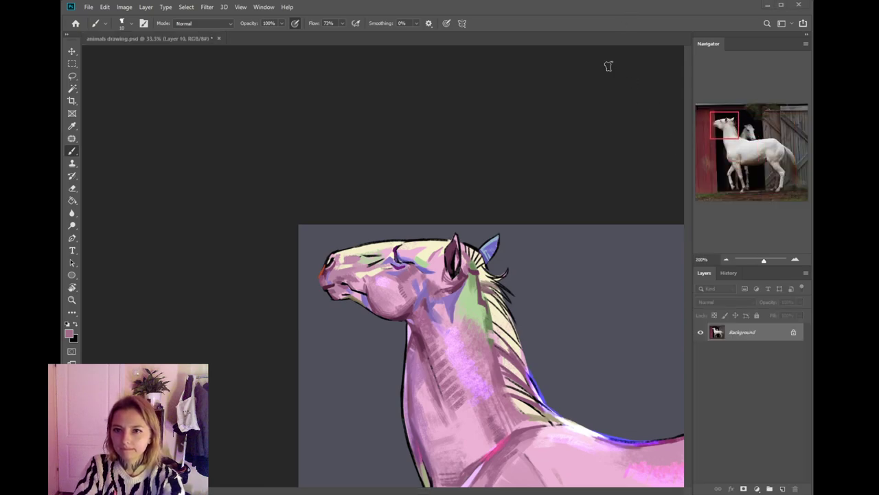
left_click(470, 263)
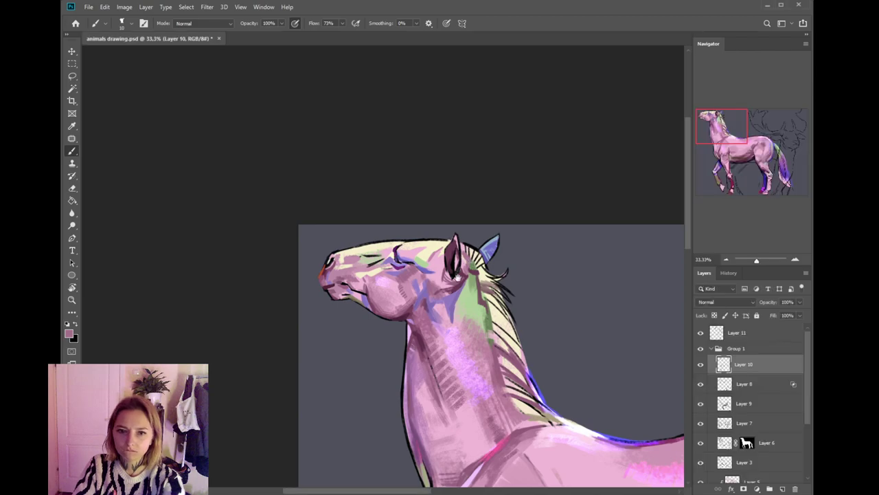
- Repaint the horse's nostril on Layer 10 with pinks and dark plum sampled from the muzzle
left_click_drag(461, 276, 488, 263)
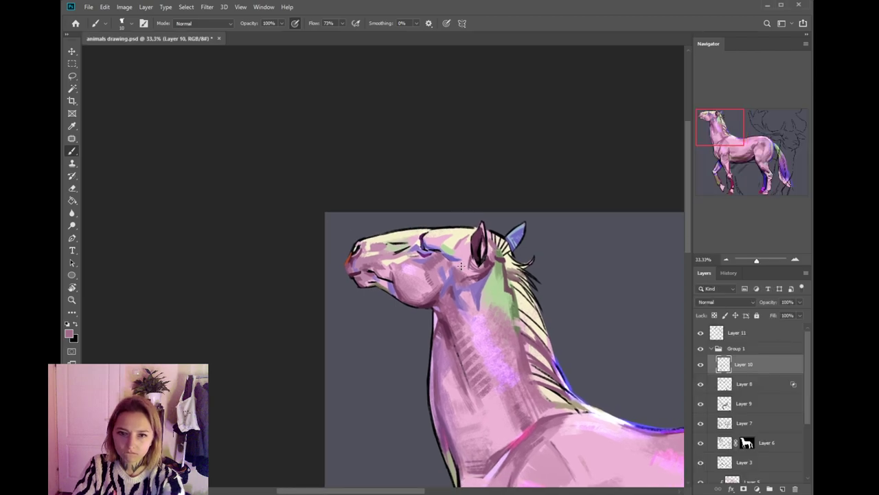
left_click(362, 238, "alt")
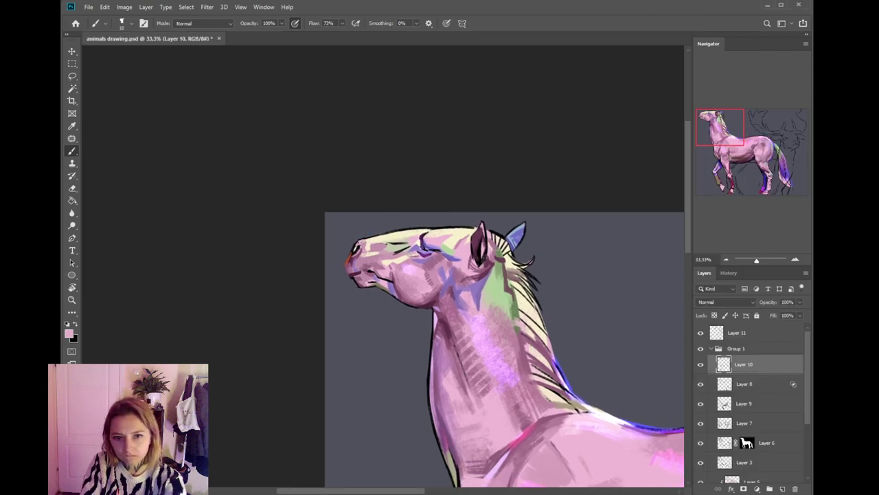
left_click(354, 254, "alt")
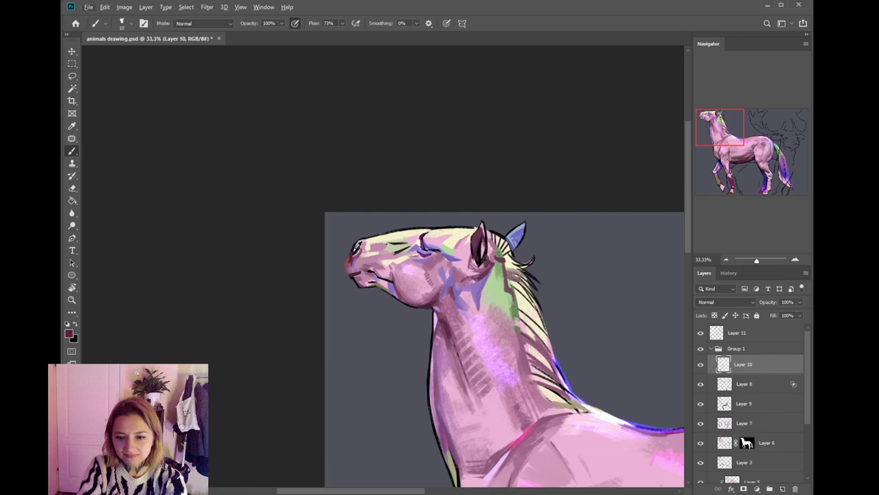
key("ctrl+plus")
left_click_drag(347, 249, 378, 269)
left_click(381, 262, "alt")
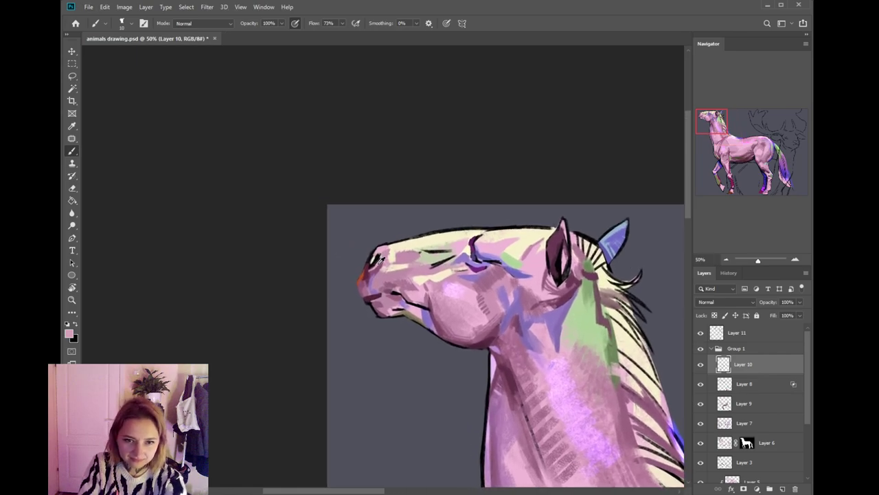
left_click(387, 251, "alt")
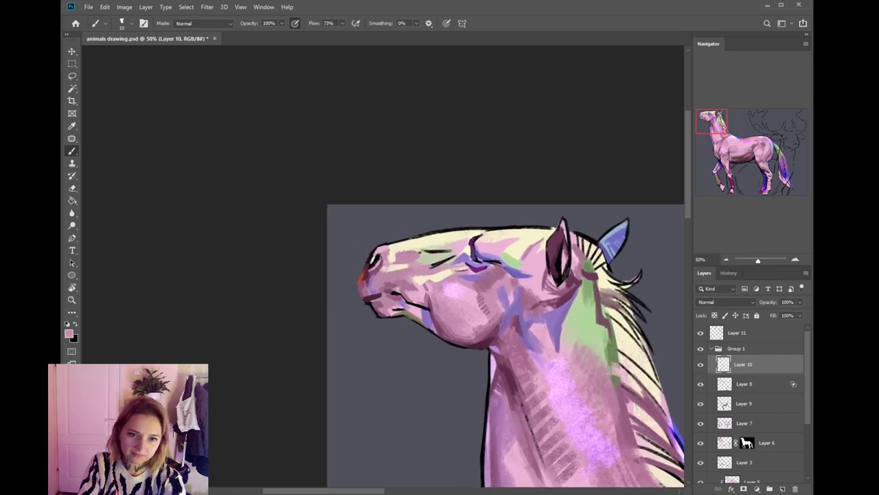
- Pick a darker plum to deepen the nostril opening, and refine its rim with sampled pinks
key("i")
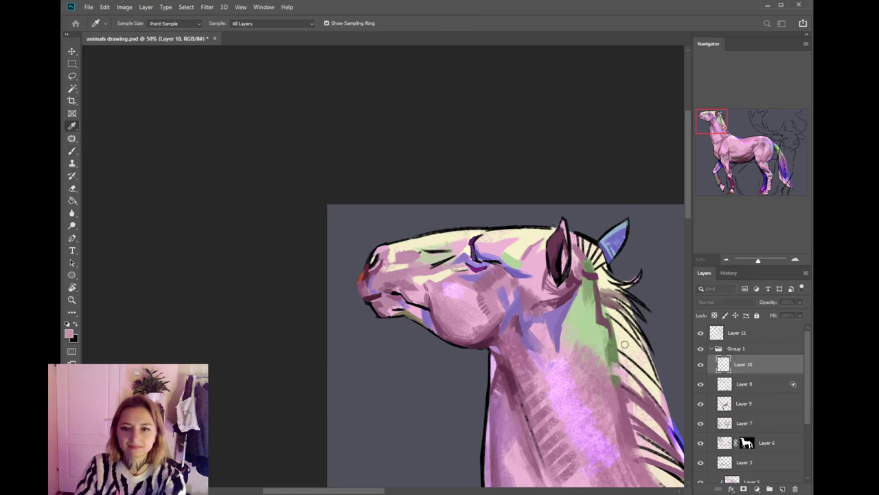
left_click(601, 360)
key("b")
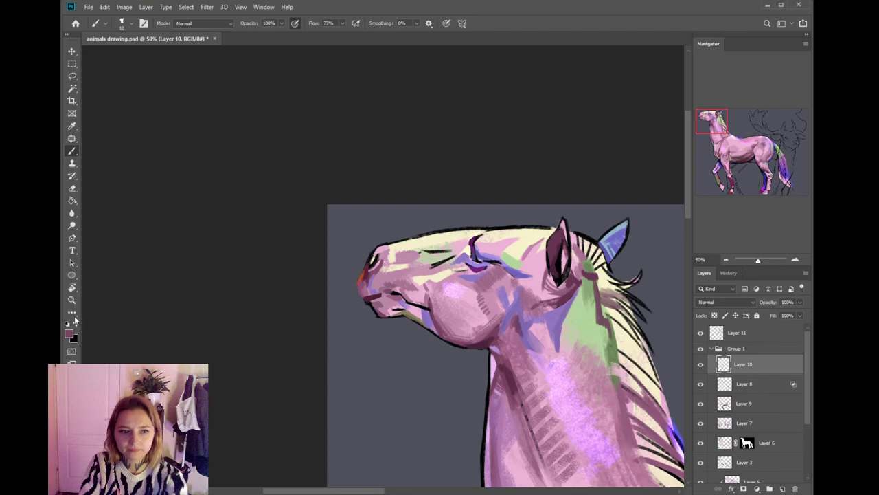
key("i")
key("b")
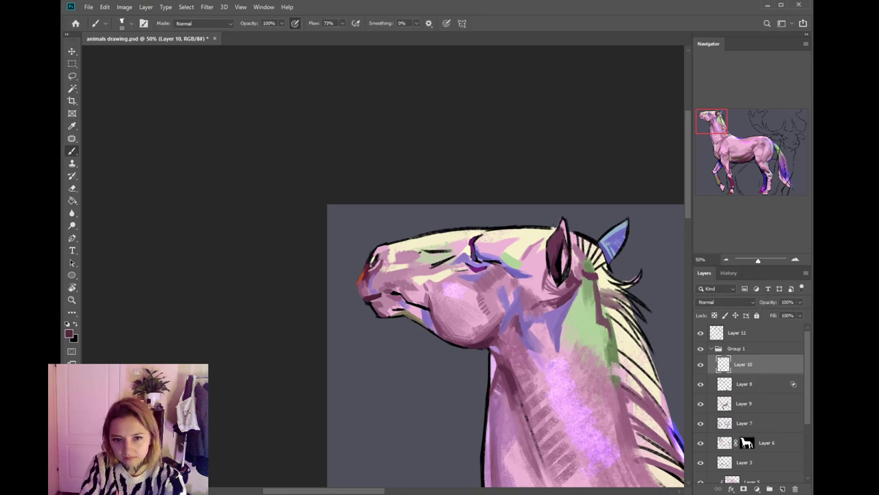
left_click(384, 252, "alt")
left_click(375, 253, "alt")
left_click(389, 246, "alt")
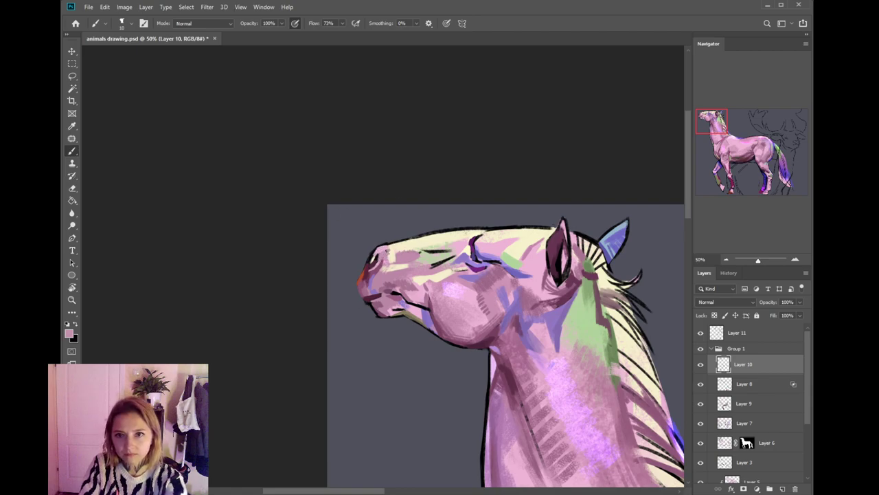
left_click(370, 259, "alt")
left_click(384, 244, "alt")
left_click(375, 254, "alt")
left_click_drag(375, 255, 373, 259)
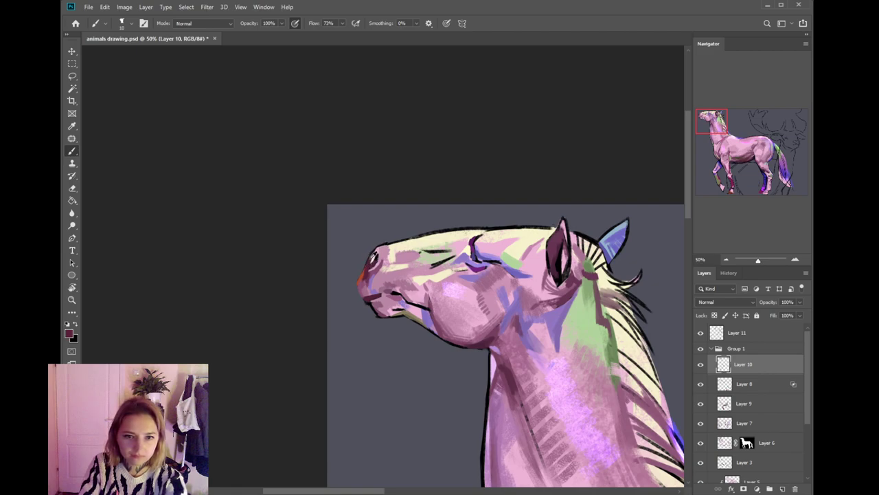
- Sharpen the tip of the brow crease above the eye with sampled dark purple, cream and pale pink
left_click_drag(453, 241, 406, 237)
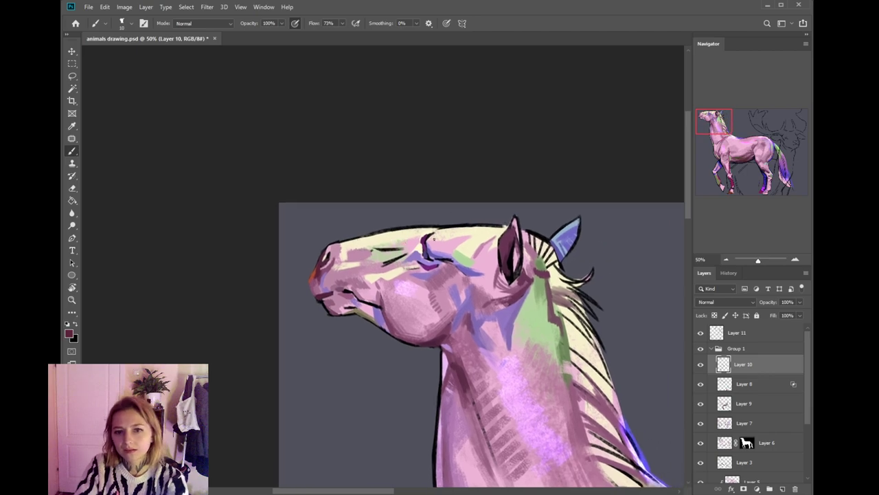
left_click(428, 235, "alt")
left_click(427, 233, "alt")
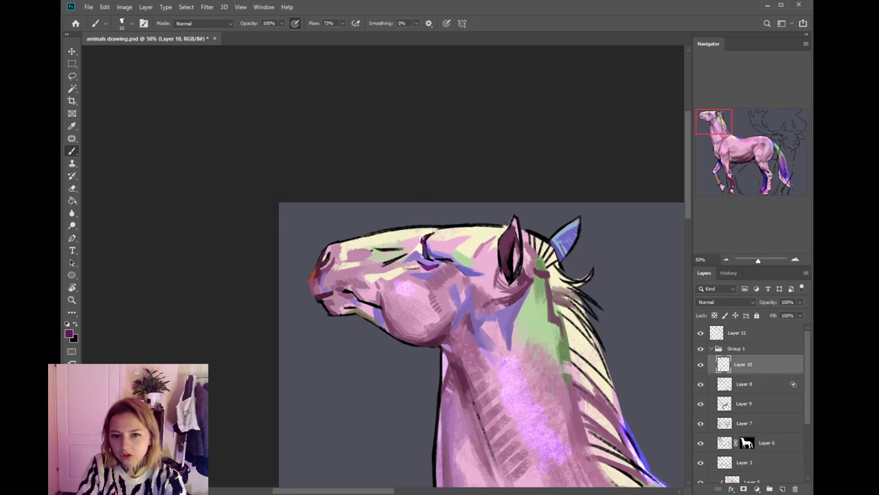
left_click(429, 229, "alt")
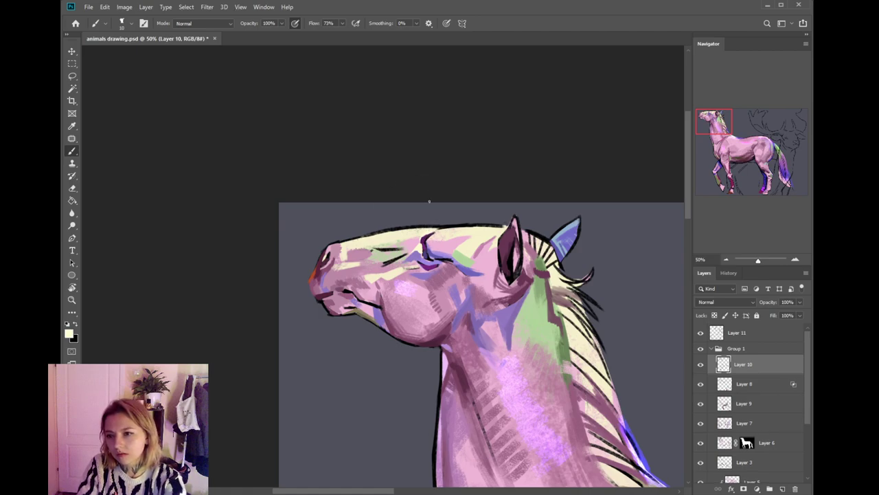
left_click(434, 235, "alt")
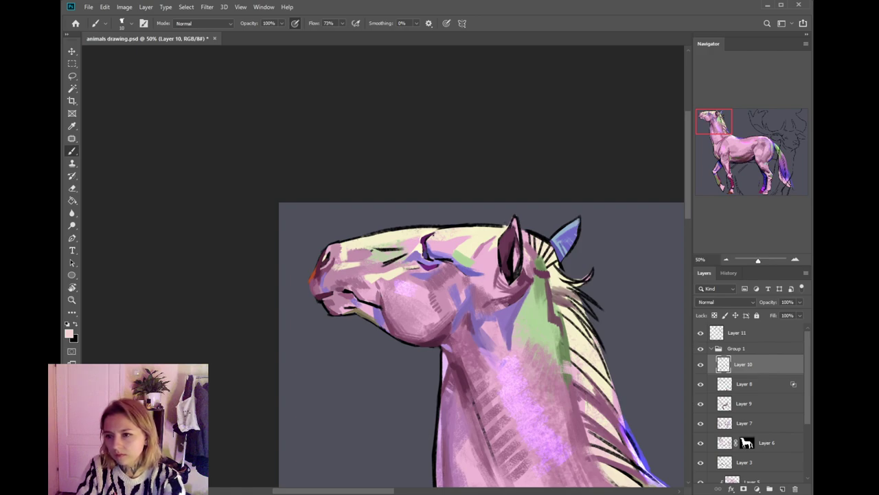
- Refine the crease in front of the eye with sampled dark purple and violet, and clean its edges in cream
left_click_drag(435, 224, 410, 254)
left_click(395, 249, "alt")
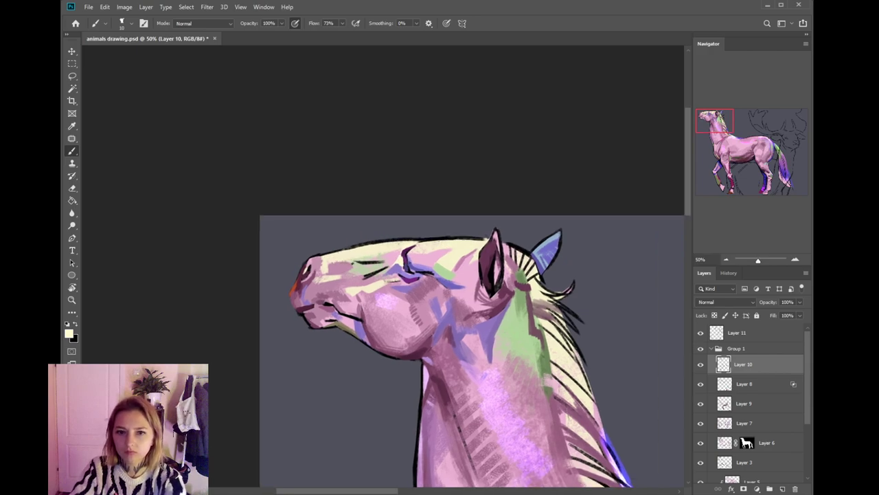
left_click(409, 247, "alt")
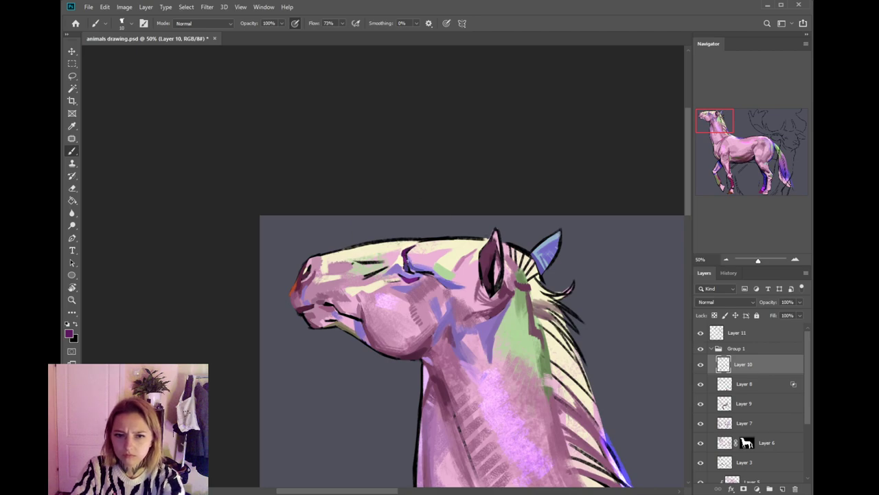
left_click(406, 263, "alt")
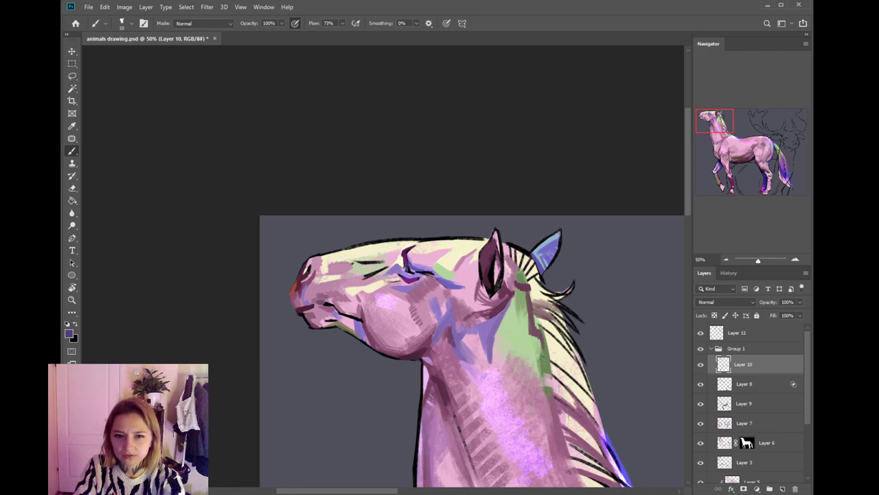
left_click(401, 261, "alt")
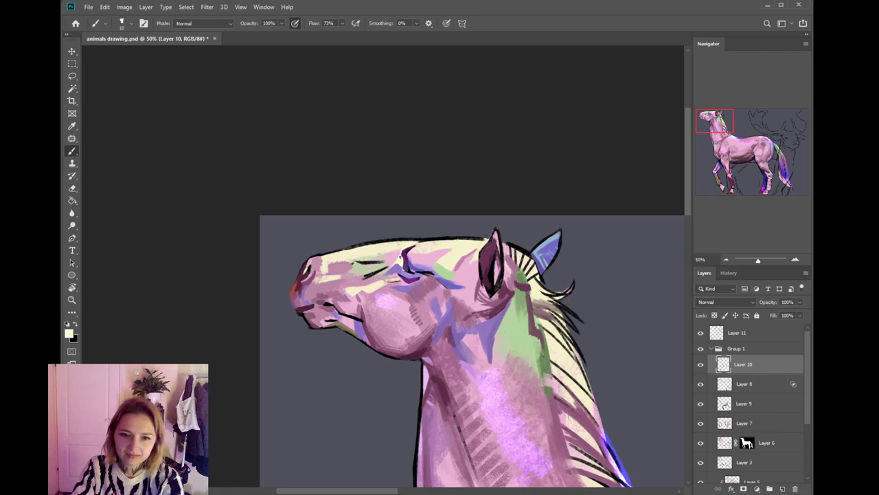
left_click(407, 249, "alt")
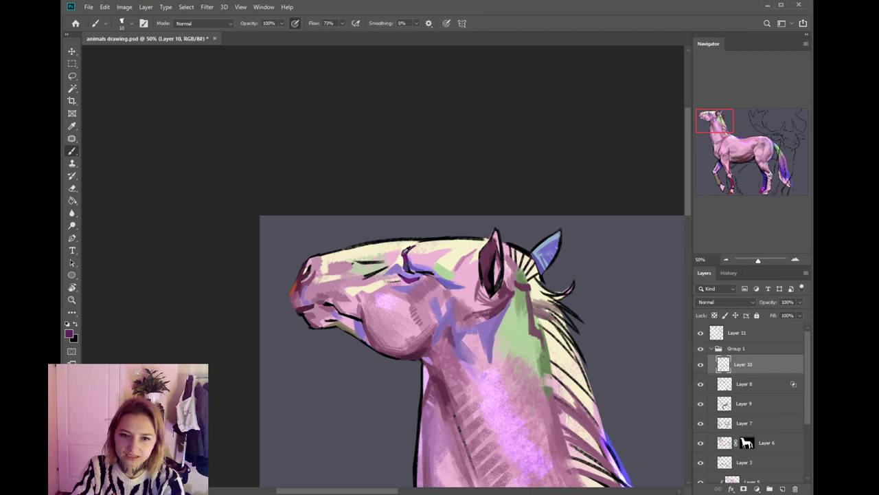
left_click(407, 242, "alt")
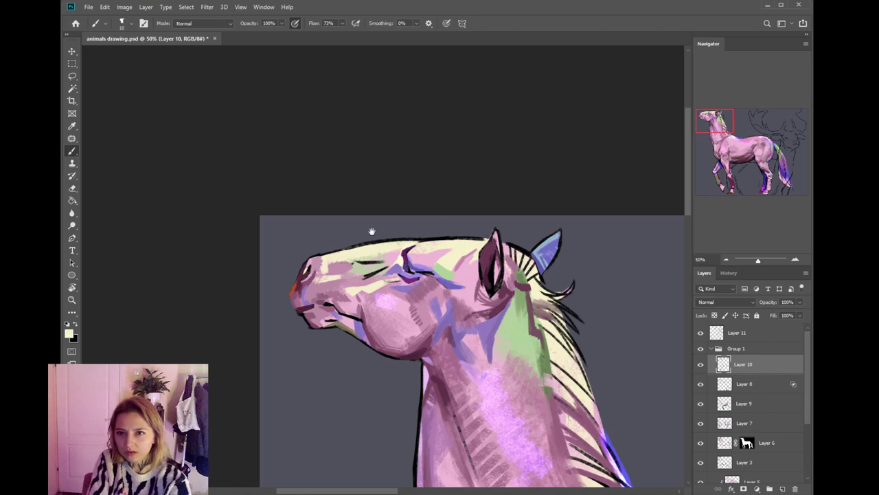
- Shade the nose above and behind the nostril with mauve and pink sampled from the muzzle
left_click_drag(377, 230, 417, 224)
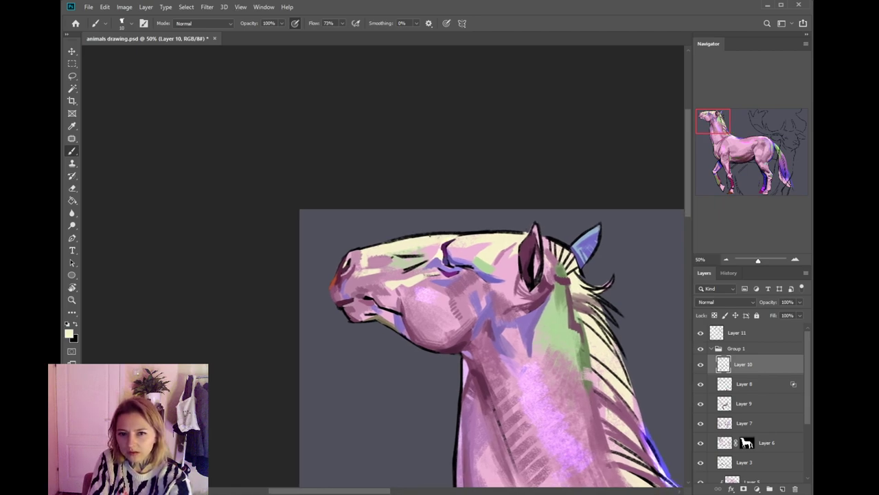
left_click(363, 248, "alt")
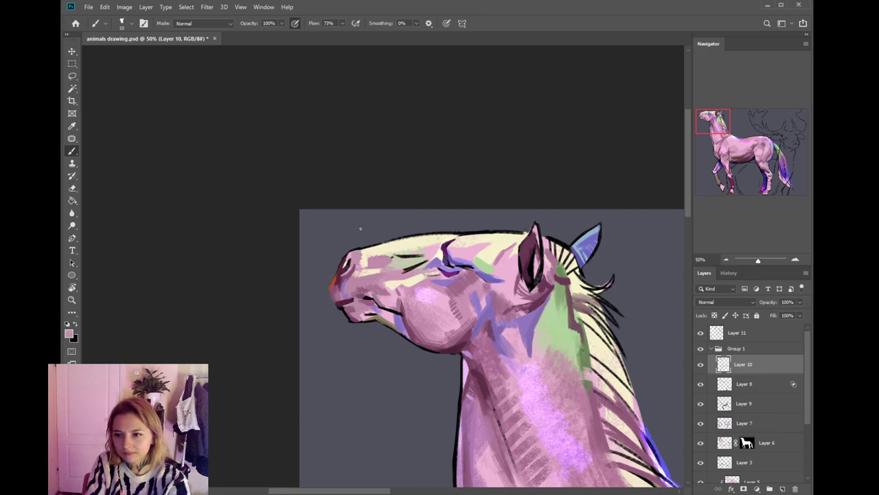
left_click(356, 267, "alt")
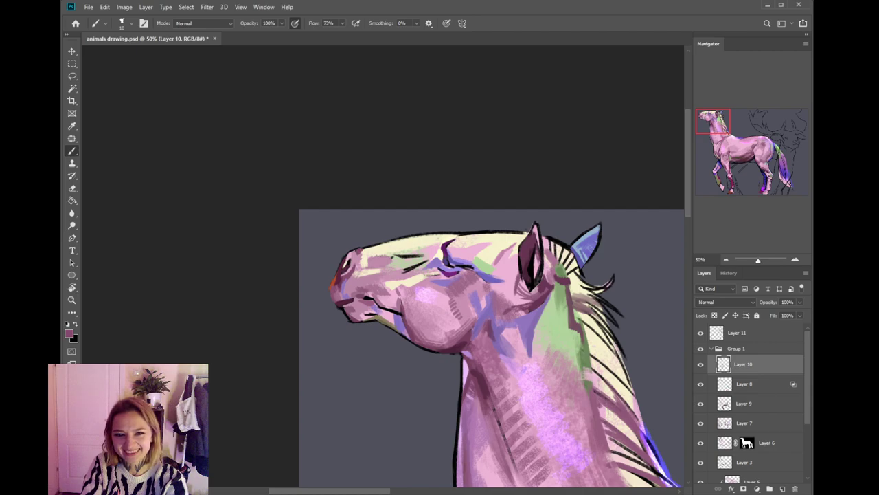
mouse_move(438, 281)
left_mouse_down()
mouse_move(393, 275)
mouse_move(426, 269)
left_mouse_up()
left_click(371, 235, "alt")
left_click(370, 245, "alt")
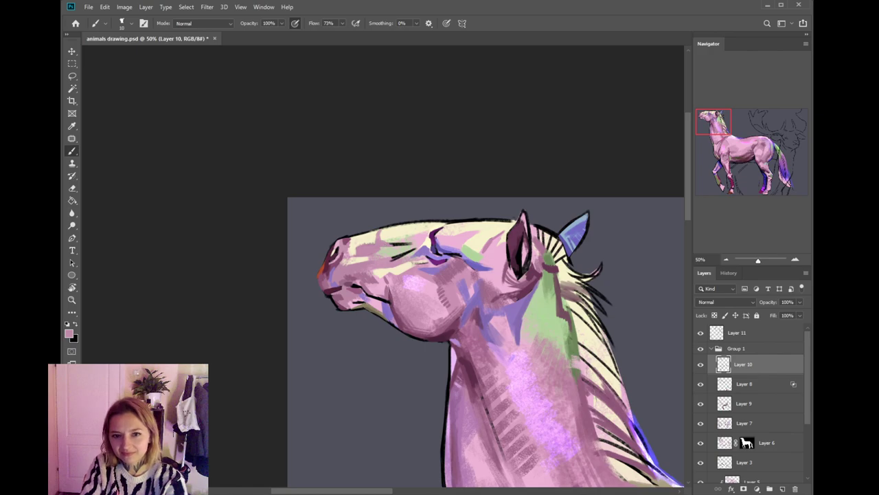
- Repaint the black outline in the middle of the mouth with mauve and dark plum
left_click(357, 283, "alt")
key("i")
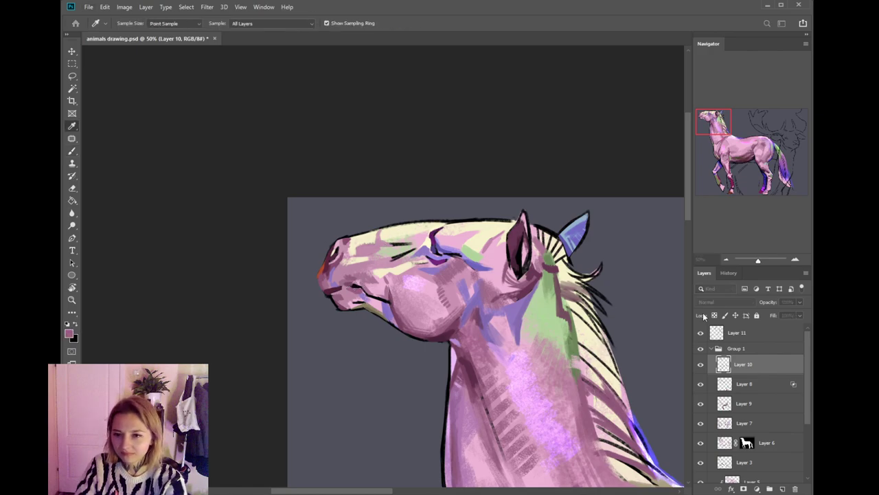
key("b")
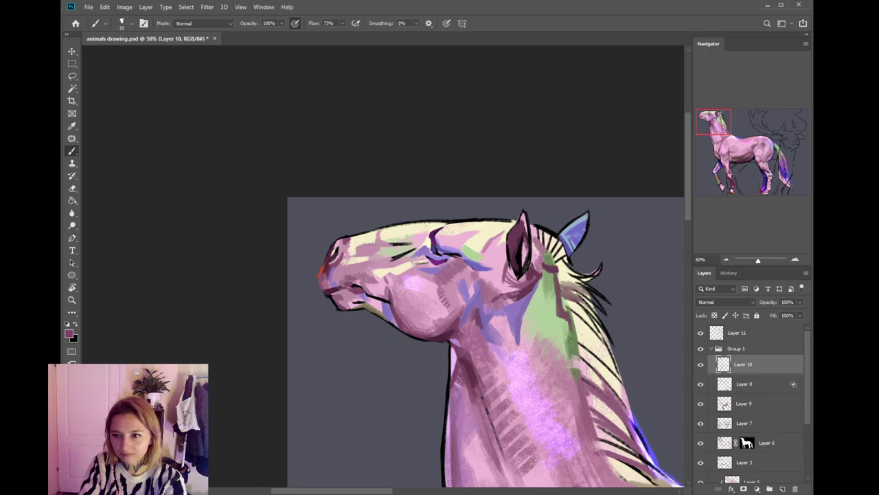
key("i")
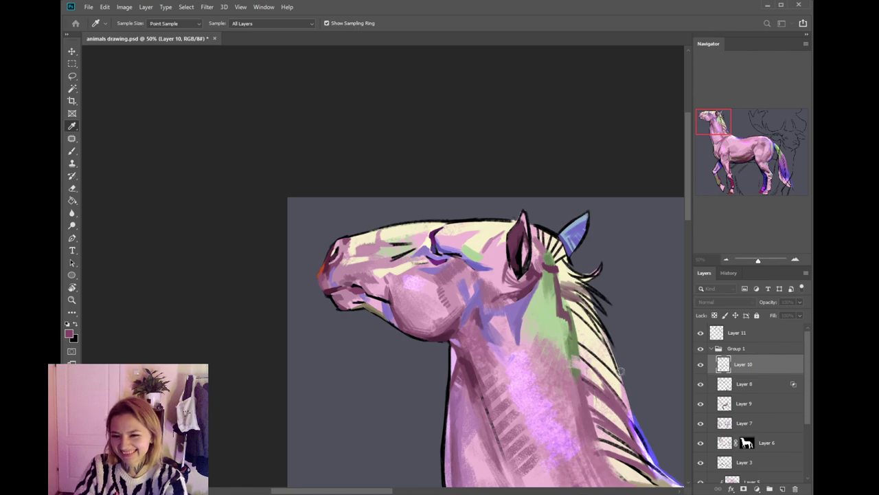
left_click(341, 277)
key("b")
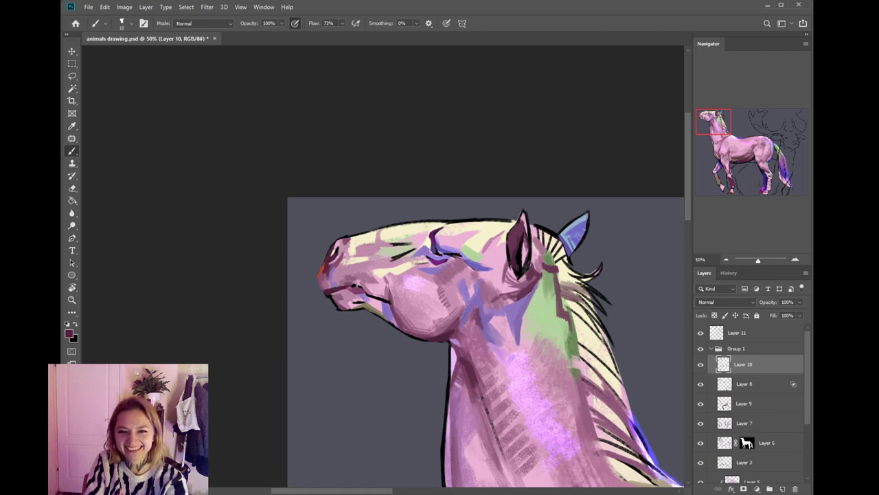
left_click(351, 285, "alt")
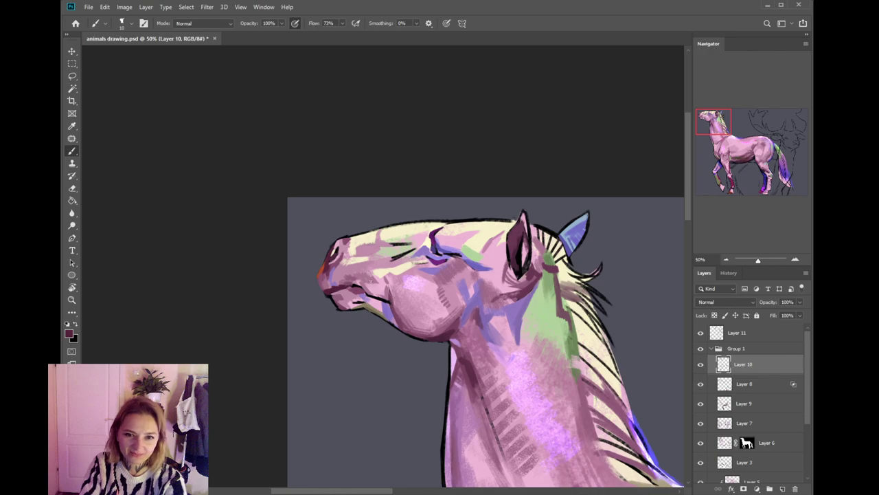
left_click(364, 288, "alt")
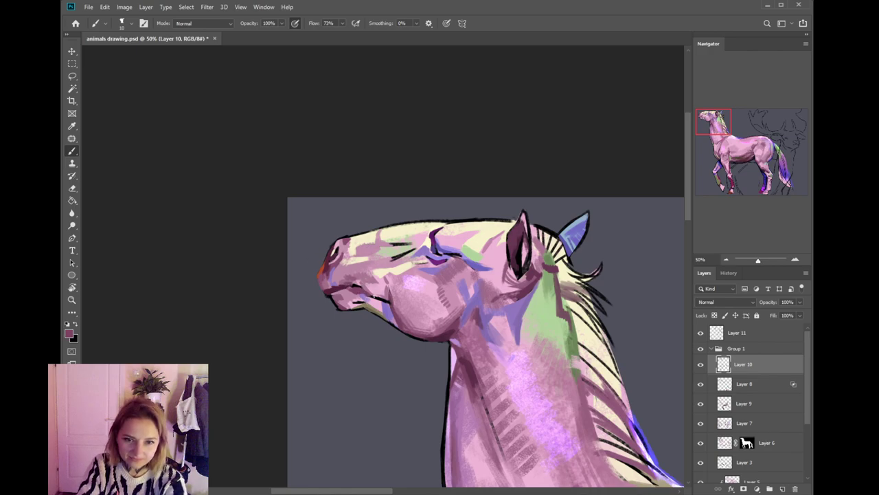
- Choose a deeper plum as the foreground colour and paint the mouth line over the black outline toward its corner
left_click(67, 333)
left_click(620, 369)
left_click(758, 293)
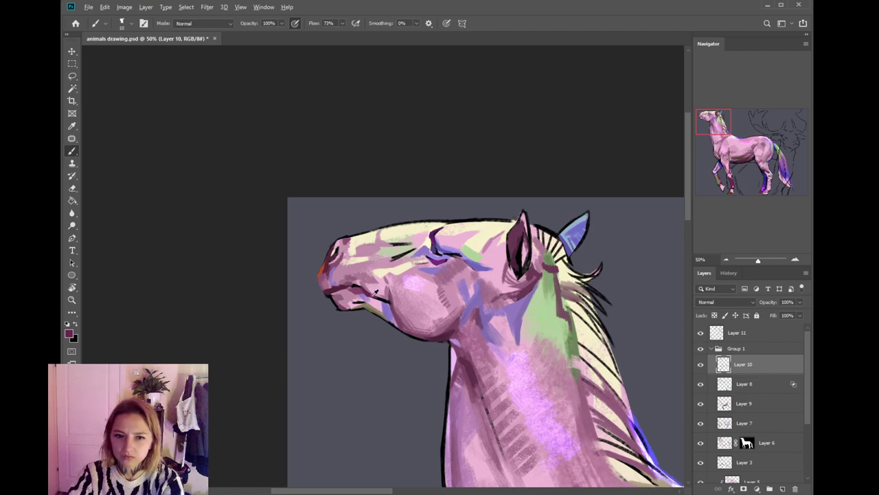
left_click(369, 295, "alt")
left_click(372, 292, "alt")
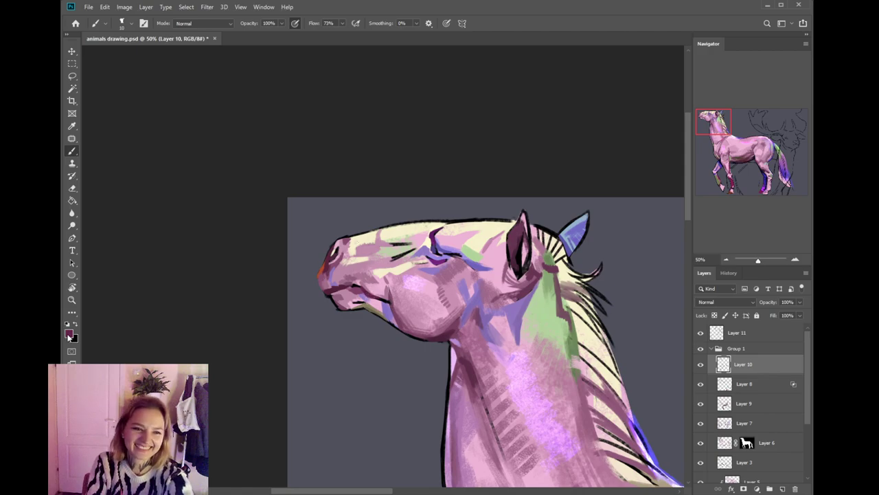
- Darken the front of the mouth line in deep plum and refine the upper lip with sampled mauve
key("i")
key("b")
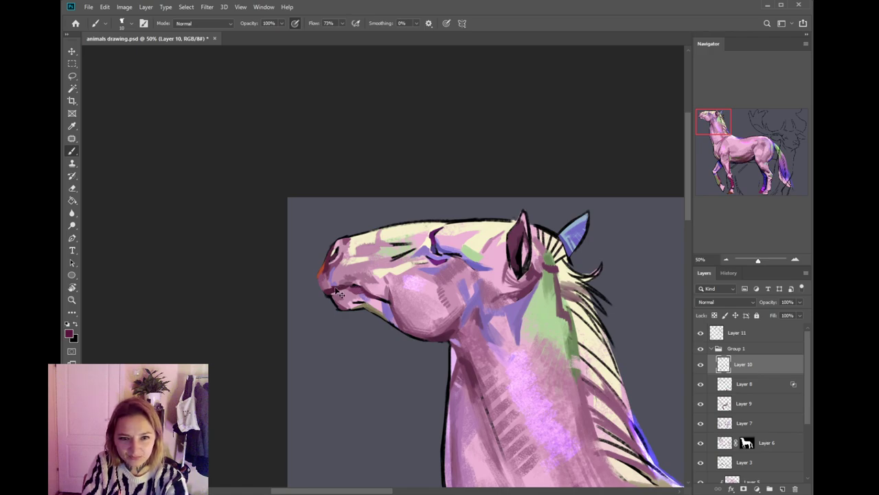
left_click(330, 281, "alt")
left_click(326, 283, "alt")
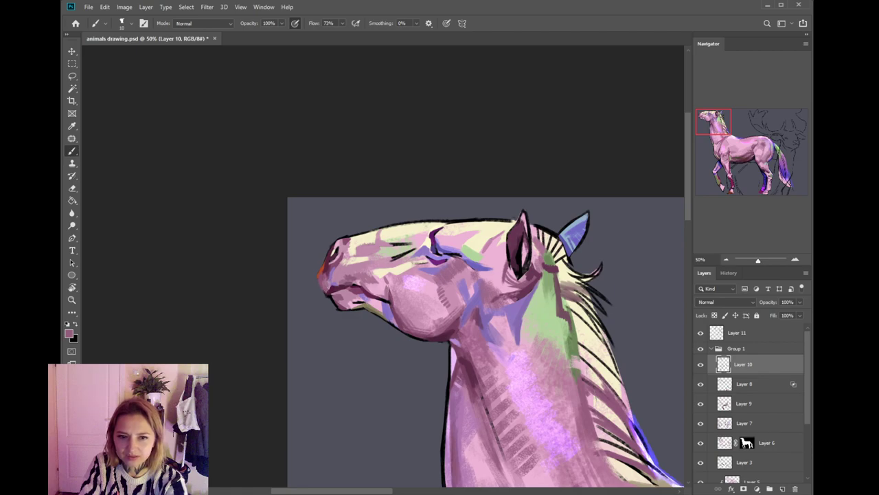
left_click(330, 268, "alt")
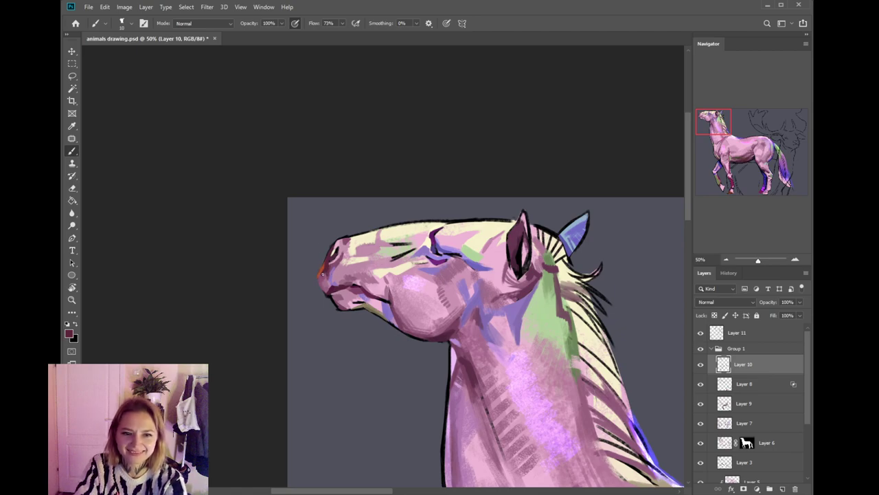
- Tint the tip of the horse's muzzle with sampled orange-red and choose a deeper pink from the face as the foreground colour
left_click(323, 270, "alt")
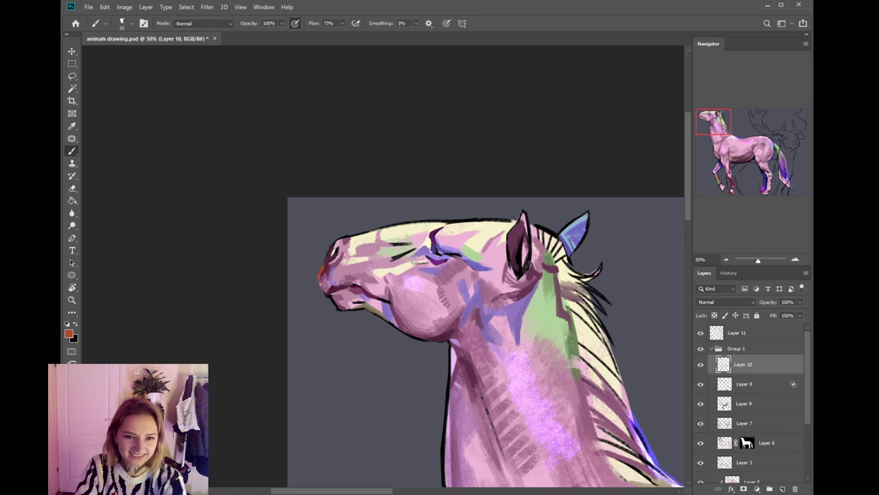
left_click_drag(326, 296, 287, 307)
left_click(411, 252, "alt")
left_click(70, 333)
left_click(589, 321)
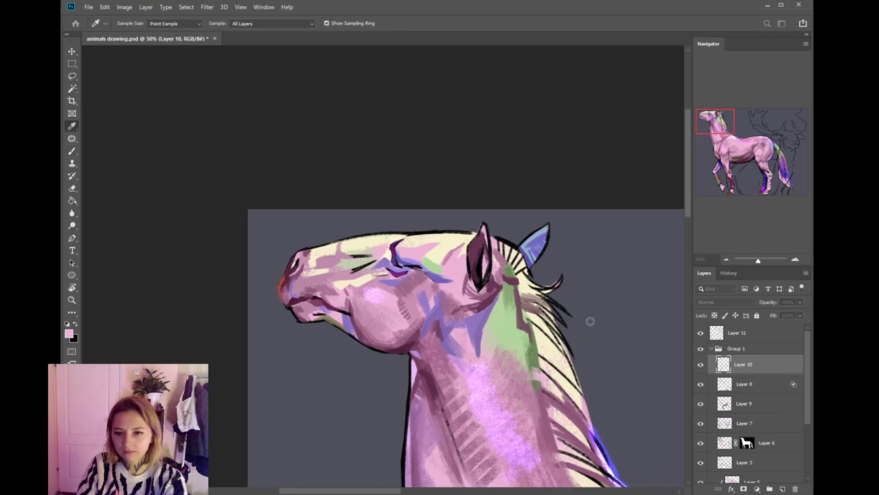
left_click(762, 296)
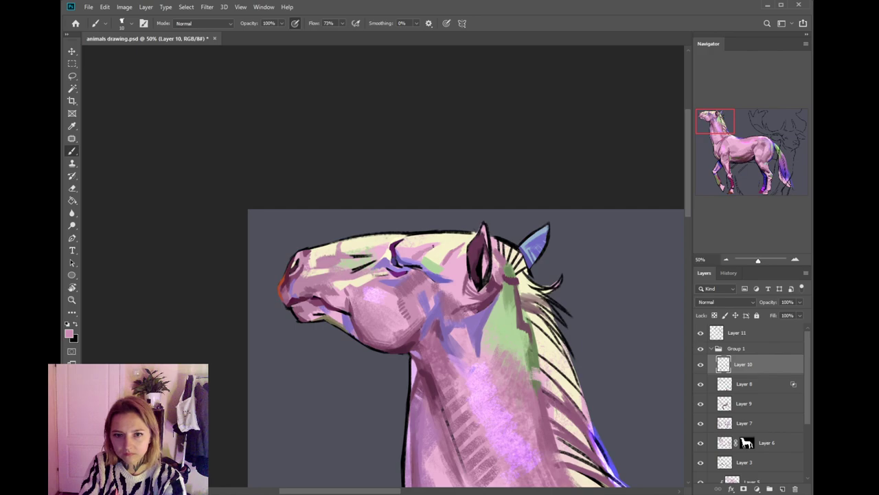
- Make Layer 11 active for the antlered animal sketch and restore black as the foreground colour
key("ctrl+minus")
left_click_drag(678, 343, 485, 306)
left_click_drag(588, 323, 416, 276)
key("ctrl+minus")
scroll(471, 308, "down", 3)
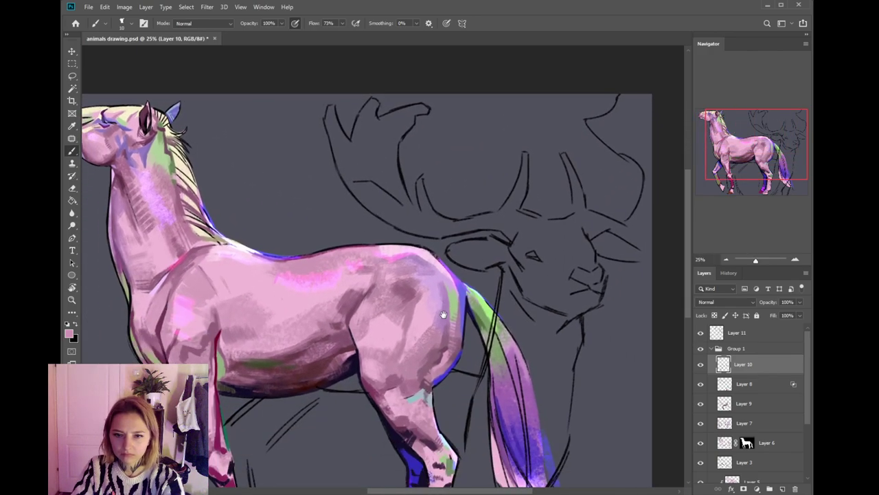
key("alt+bracketright")
key("e")
key("x")
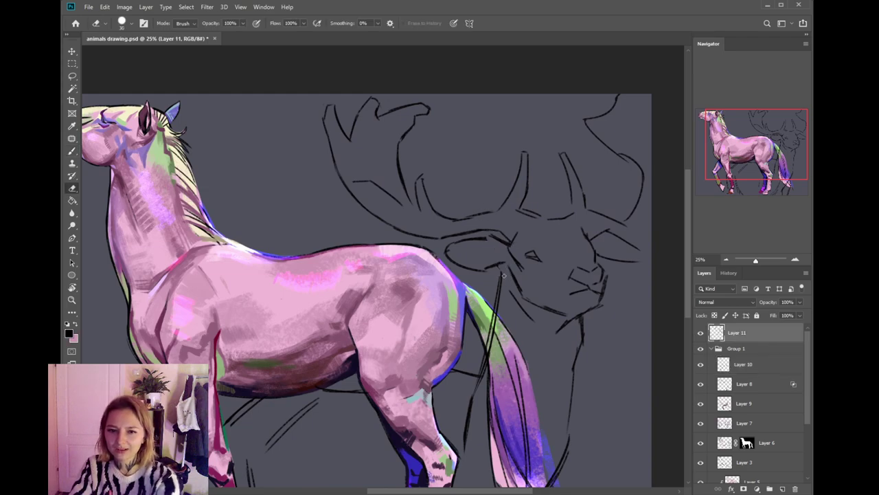
key("b")
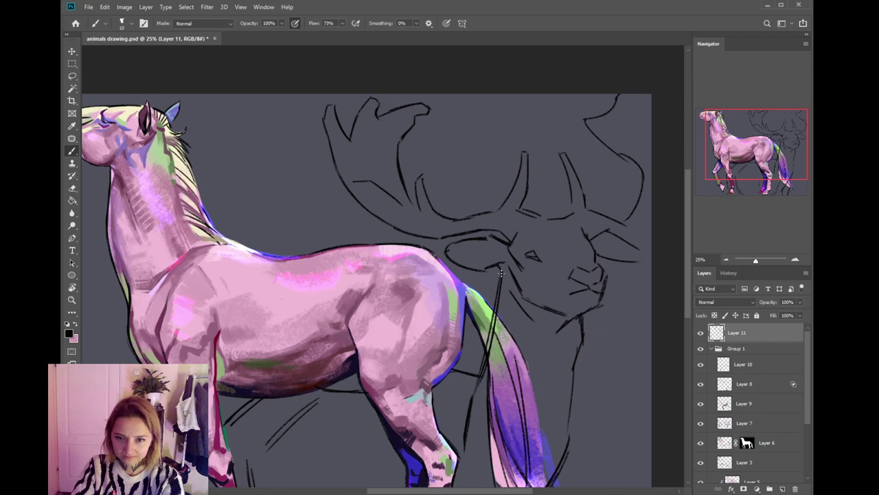
- Hatch shading lines inside the base of the antlered animal's ear nearest the horse and trim the stroke ends
left_click_drag(540, 279, 500, 300)
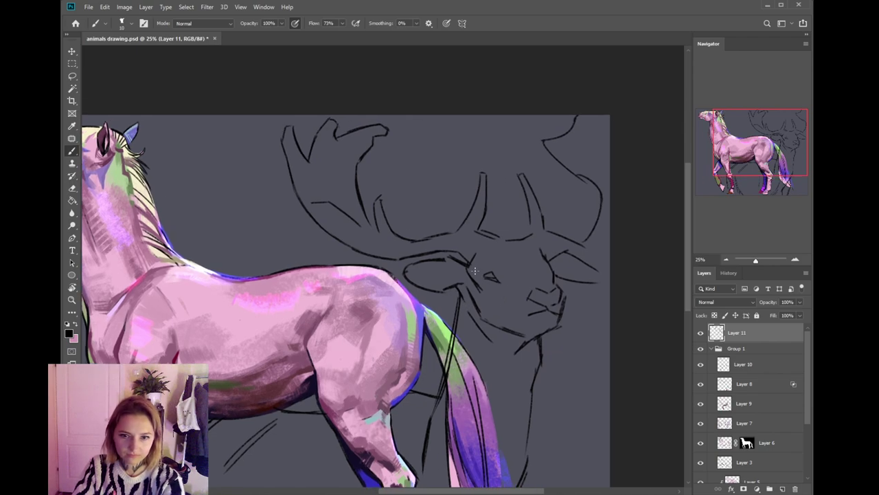
key("e")
key("b")
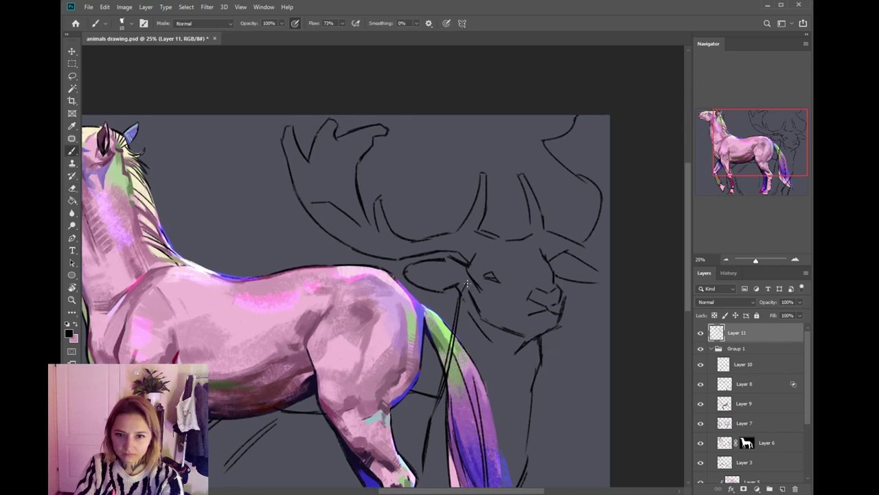
left_click_drag(465, 279, 437, 274)
key("e")
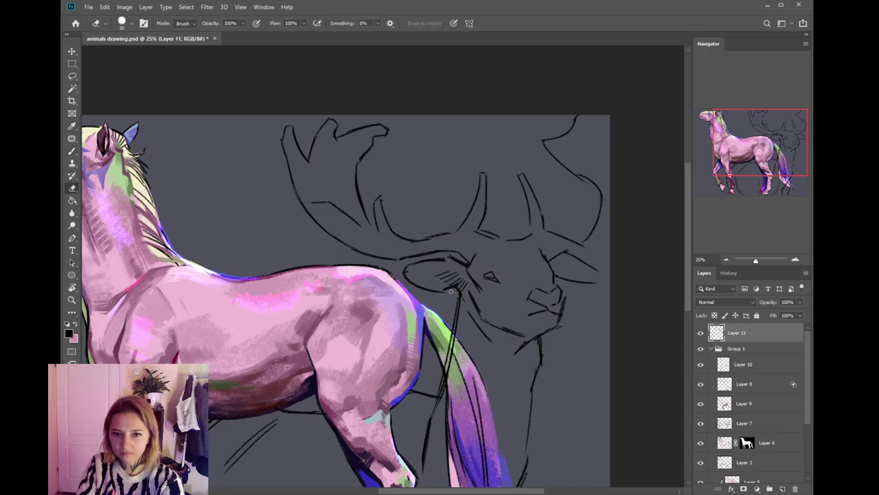
key("b")
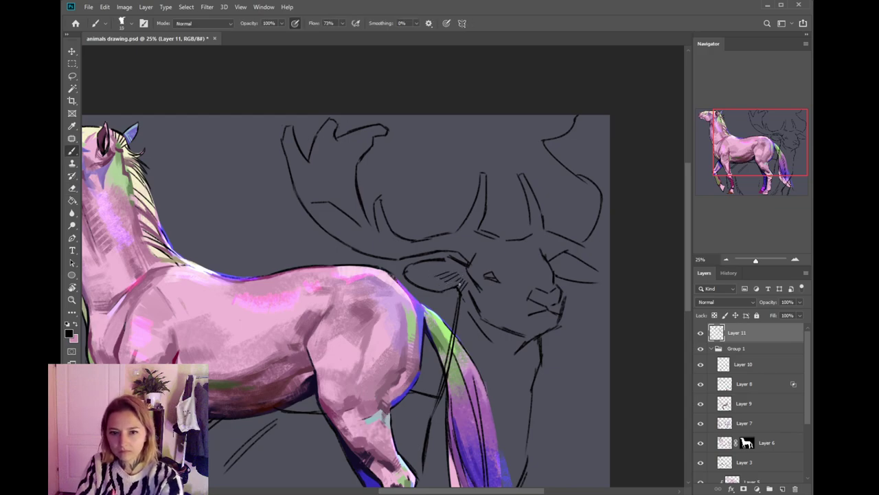
key("e")
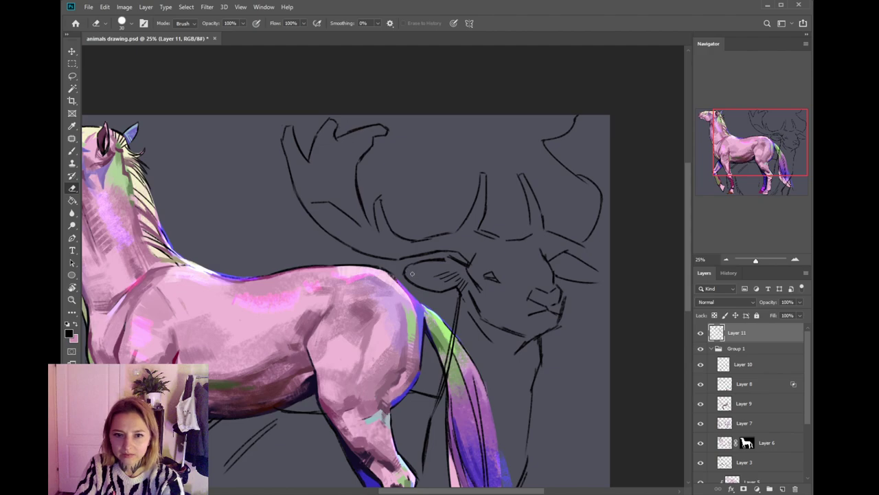
- Thin the outline at the tip of the same ear with the Eraser, where it meets the horse's rump
left_click_drag(411, 267, 426, 284)
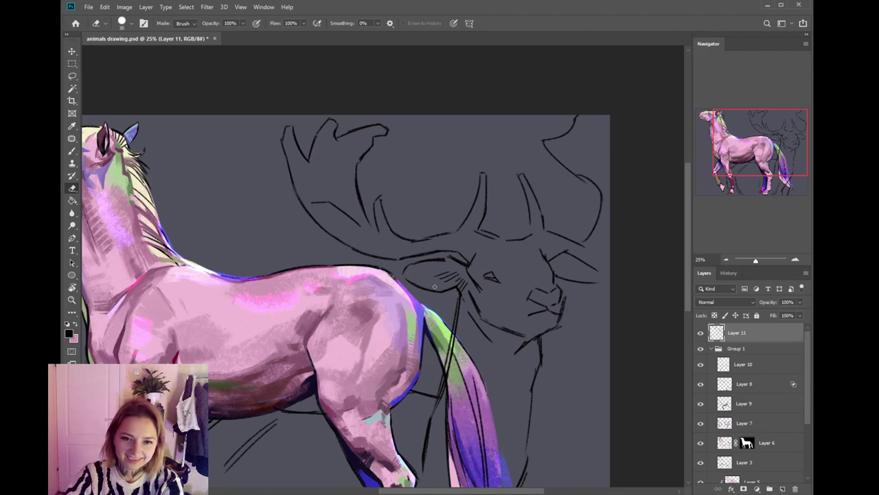
mouse_move(419, 284)
left_mouse_down()
mouse_move(410, 283)
mouse_move(466, 274)
mouse_move(459, 266)
left_mouse_up()
key("b")
key("e")
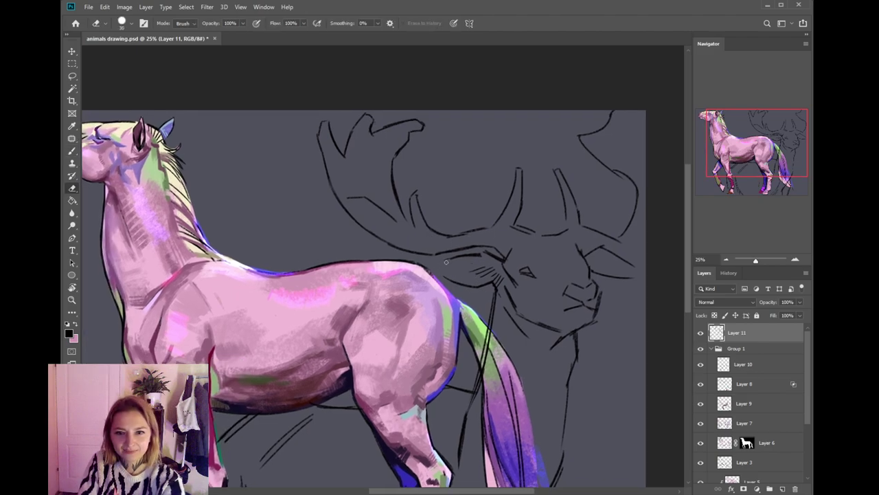
- Erase and redraw in black the curved line between the antler base and the ear, down to the brow
key("b")
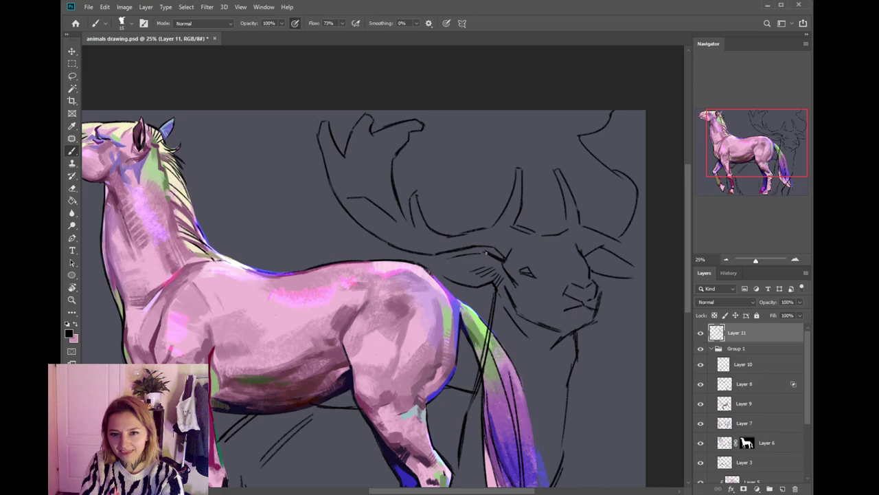
key("e")
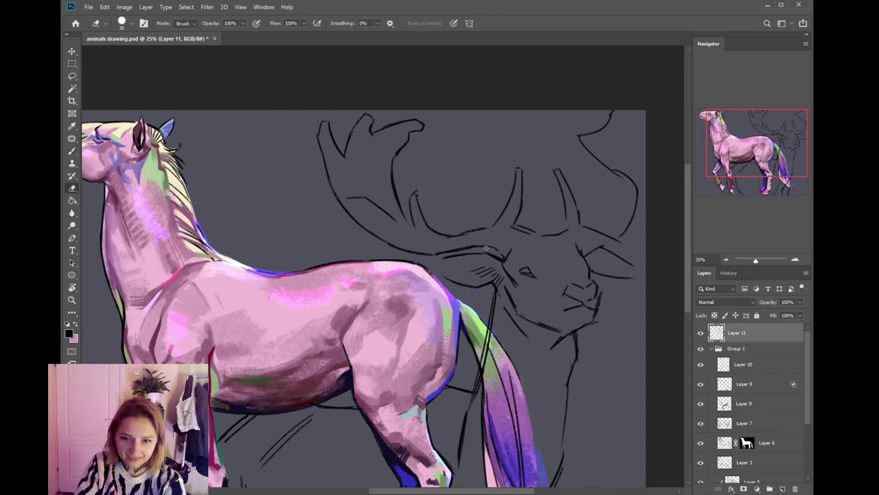
key("b")
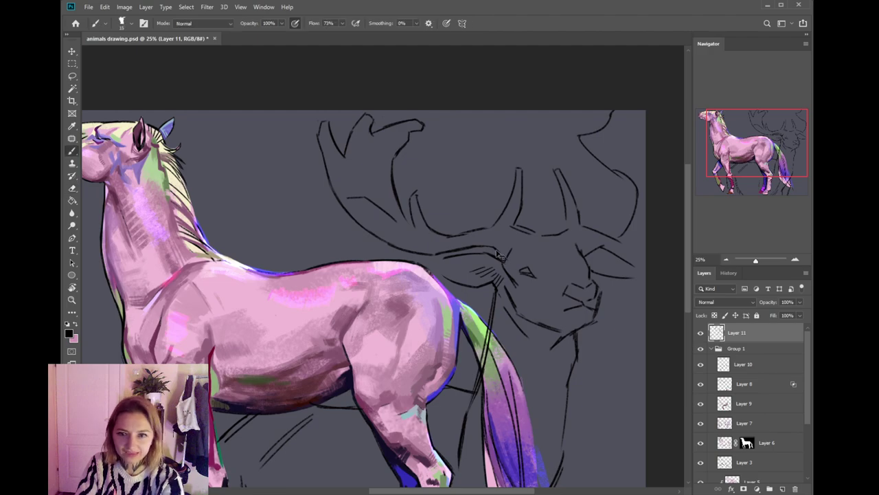
key("e")
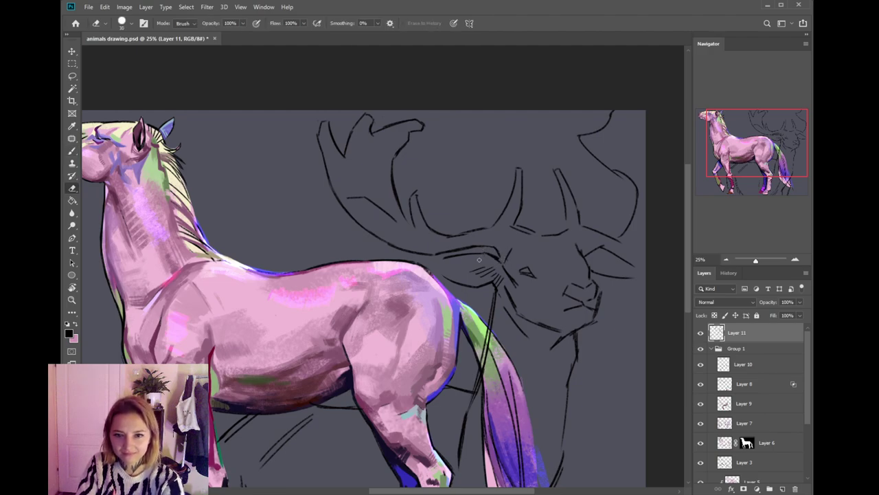
key("b")
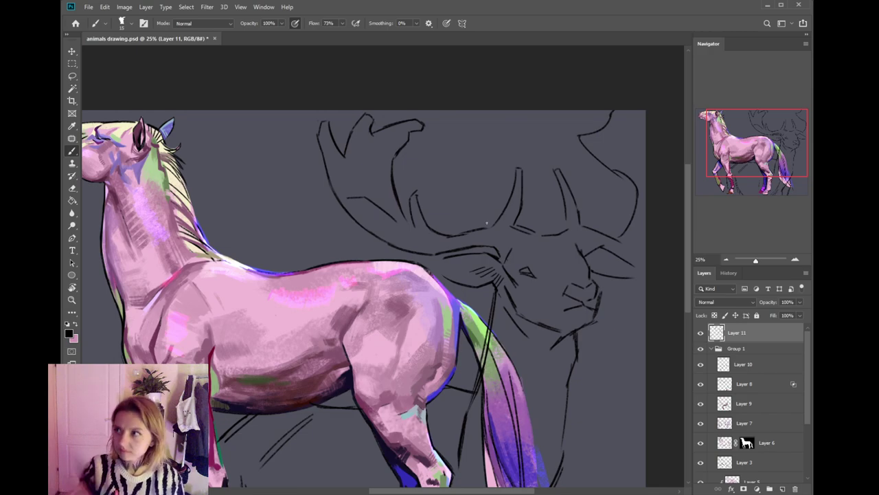
- Clean up and redraw the short tine beside the palm of the antler nearest the horse
left_click_drag(388, 246, 403, 263)
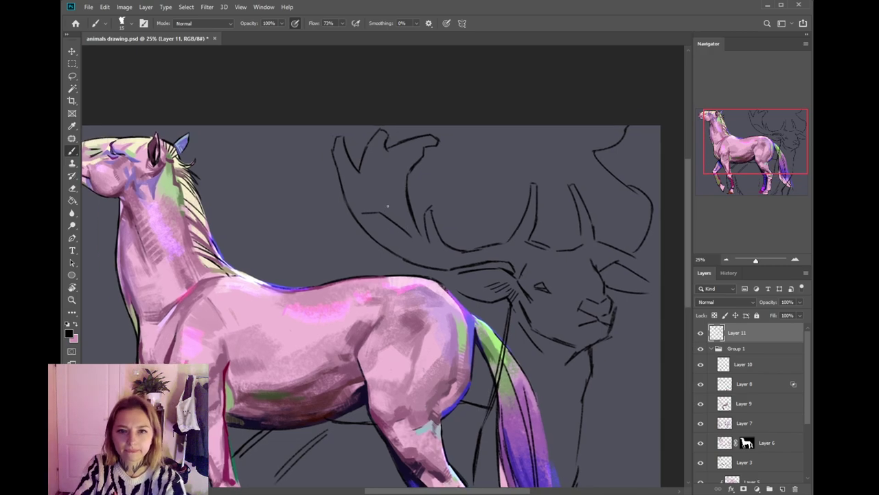
key("e")
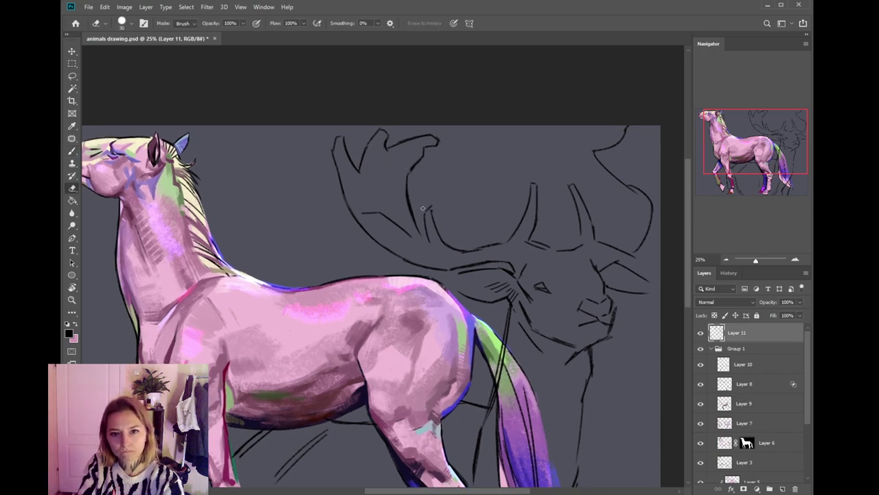
key("b")
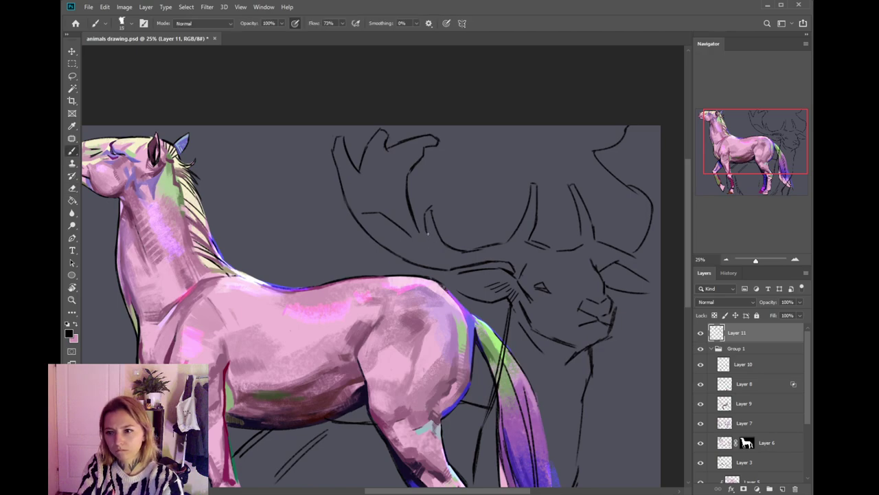
left_click_drag(427, 231, 435, 245)
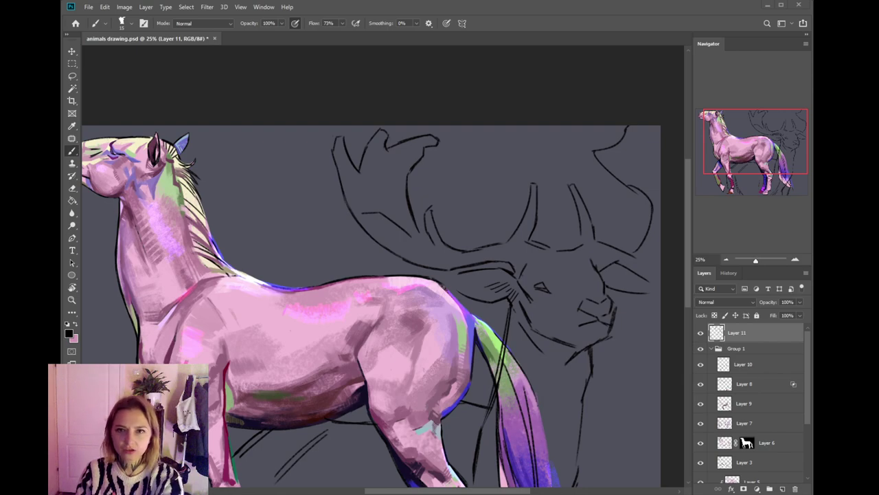
- Soften and redraw the lower and upper edges of the main beam of the antler nearest the horse
mouse_move(485, 247)
left_mouse_down()
mouse_move(442, 293)
mouse_move(473, 291)
left_mouse_up()
key("e")
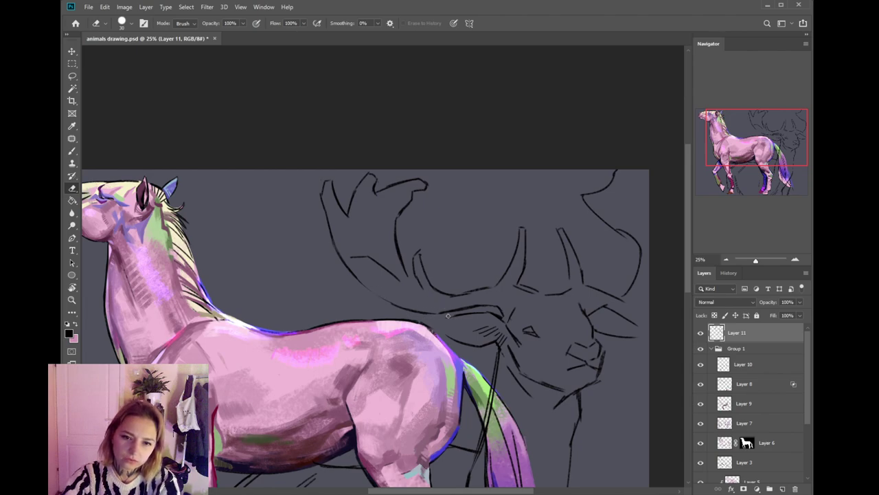
key("b")
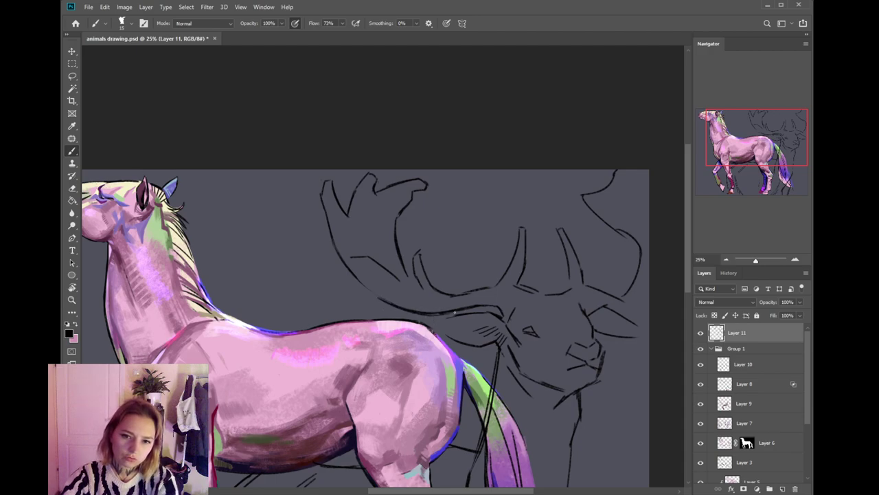
key("e")
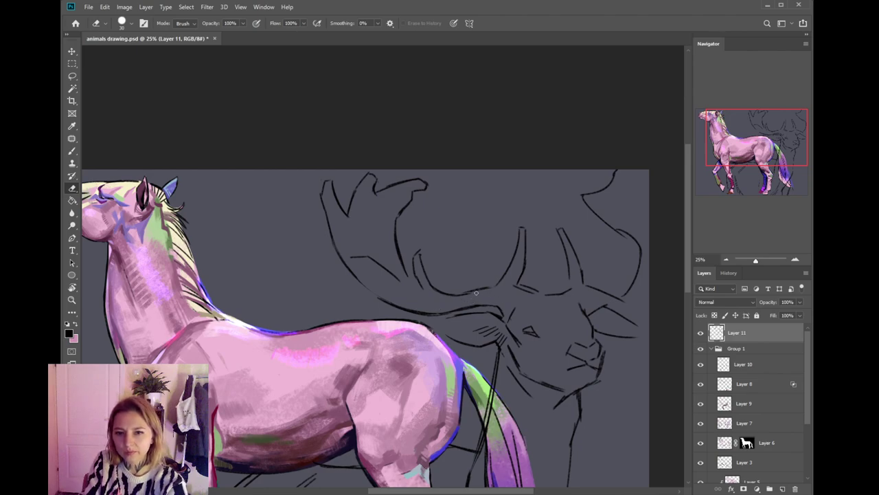
key("b")
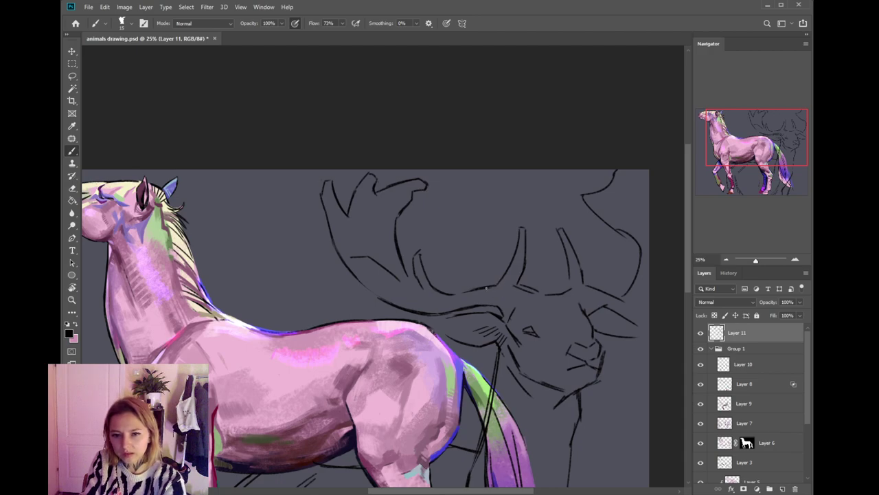
- Erase rough parts of the antler palm's outer lower edge and redraw it as one continuous curve into the beam
mouse_move(492, 282)
left_mouse_down()
mouse_move(506, 304)
mouse_move(463, 300)
mouse_move(490, 297)
left_mouse_up()
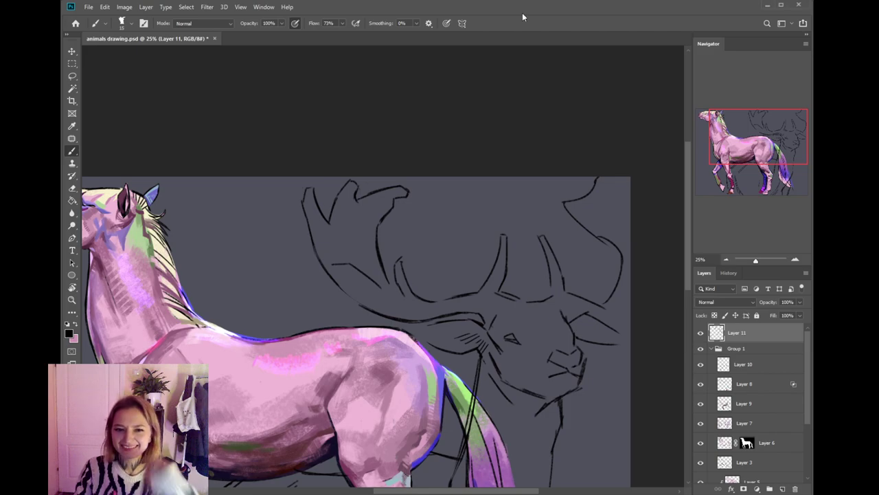
left_click_drag(325, 255, 344, 283)
key("e")
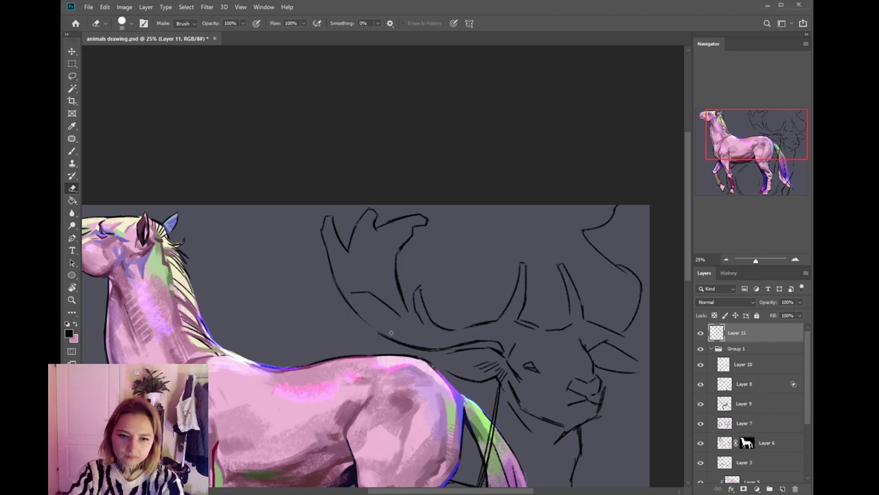
key("b")
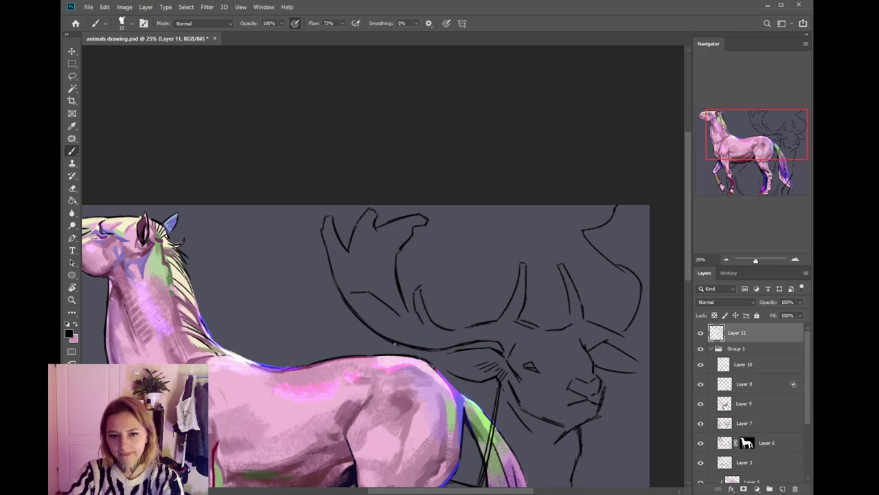
key("e")
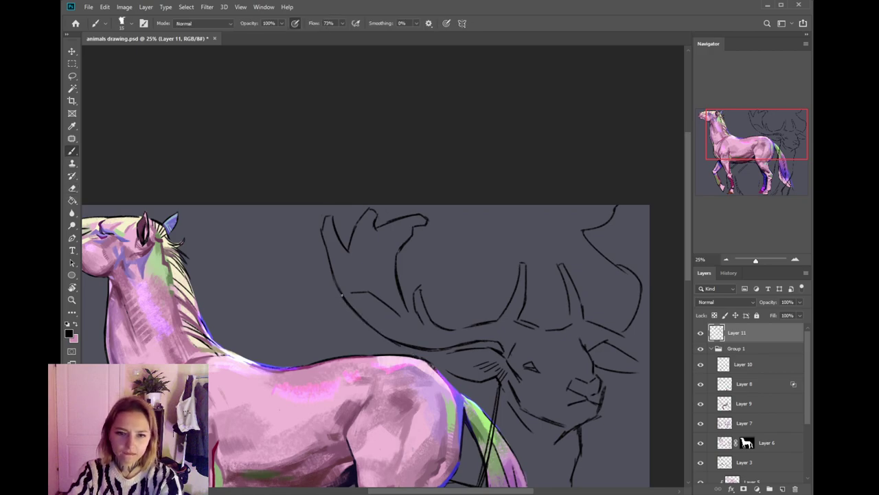
- Erase the bent line inside the antler palm and redraw it running from the outer edge toward the short tine
mouse_move(347, 273)
left_mouse_down()
mouse_move(370, 280)
mouse_move(374, 300)
left_mouse_up()
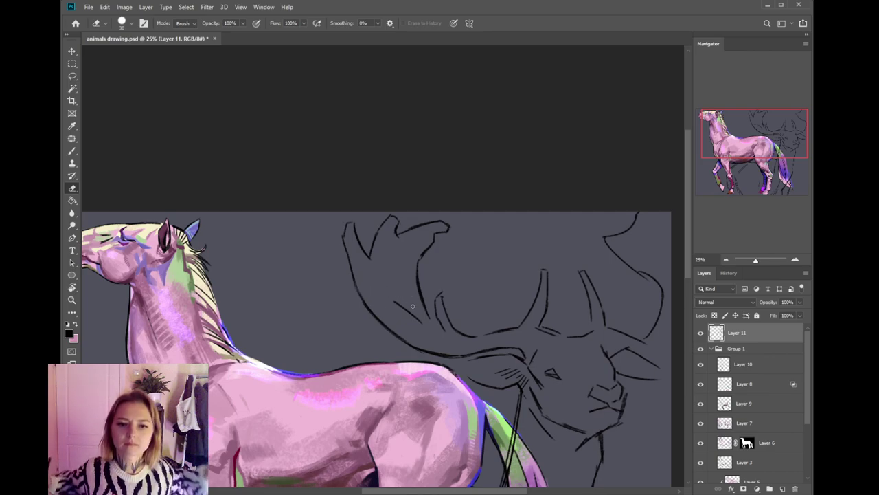
key("b")
key("ctrl+z")
mouse_move(371, 296)
left_mouse_down()
mouse_move(406, 307)
mouse_move(352, 275)
mouse_move(351, 261)
mouse_move(364, 298)
left_mouse_up()
key("e")
key("b")
key("ctrl+z")
left_click_drag(351, 256, 366, 302)
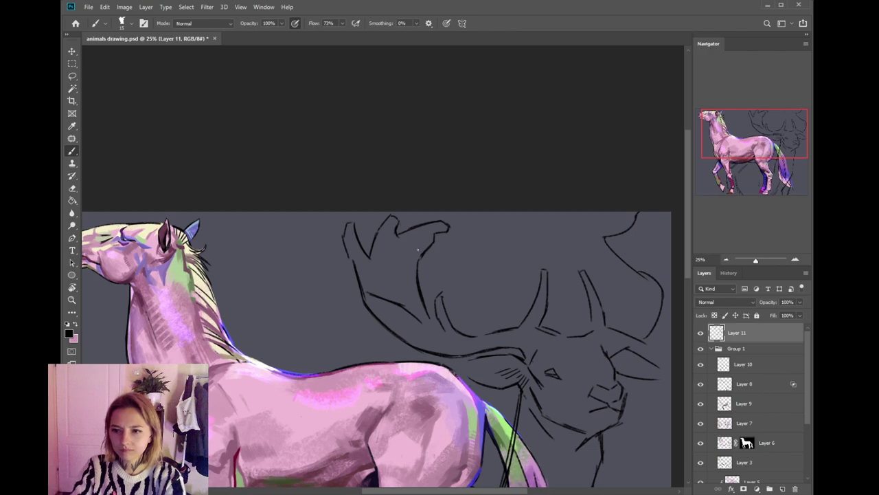
- Erase the outer edge of the antler's outermost tine and redraw it down to the palm
key("e")
mouse_move(383, 262)
left_mouse_down()
mouse_move(417, 254)
mouse_move(375, 230)
left_mouse_up()
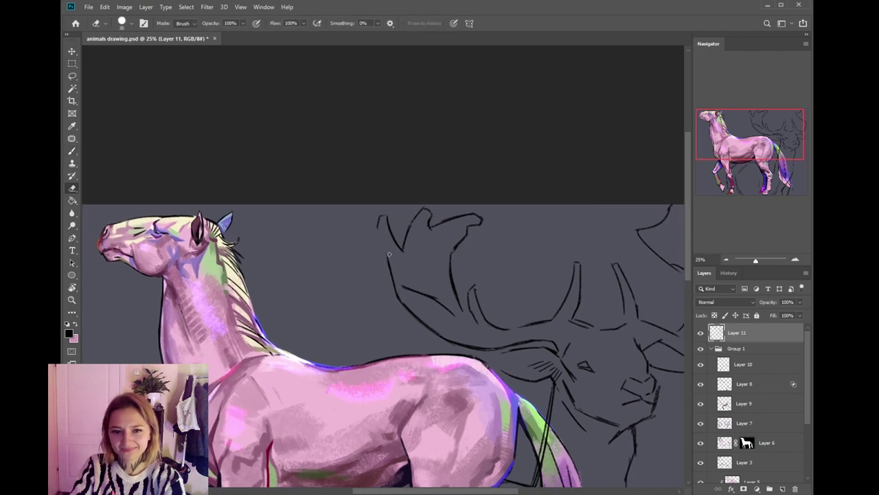
key("b")
key("ctrl+z")
mouse_move(402, 301)
left_mouse_down()
mouse_move(439, 336)
mouse_move(407, 301)
left_mouse_up()
key("e")
key("b")
scroll(453, 331, "up", 2)
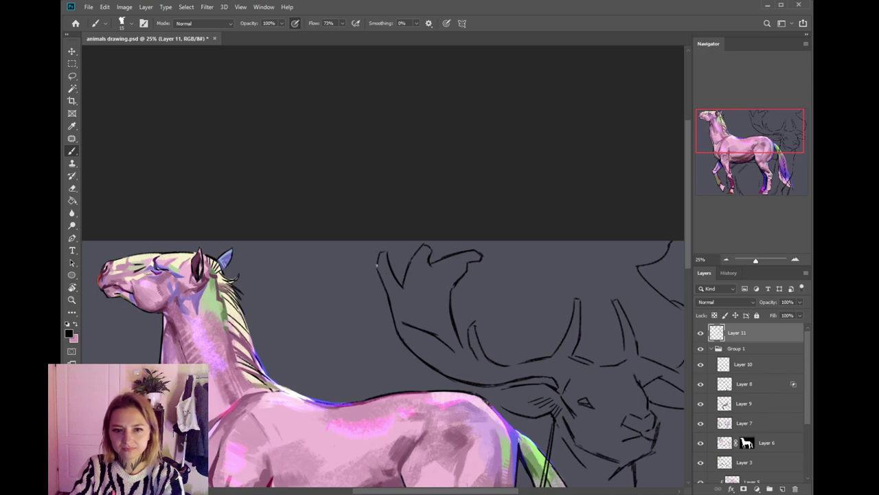
- Erase rough parts of the upper neck line below the ear nearest the horse and redraw it down to the tail
scroll(465, 414, "down", 5)
key("e")
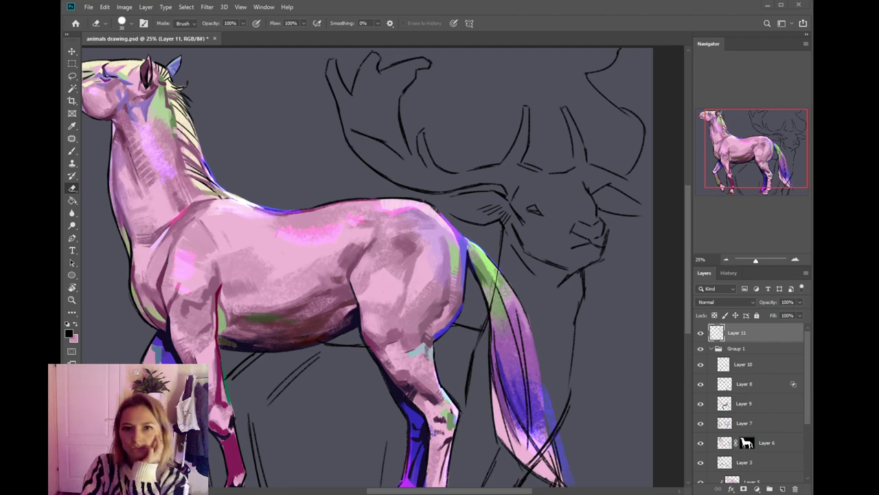
left_click_drag(501, 271, 472, 254)
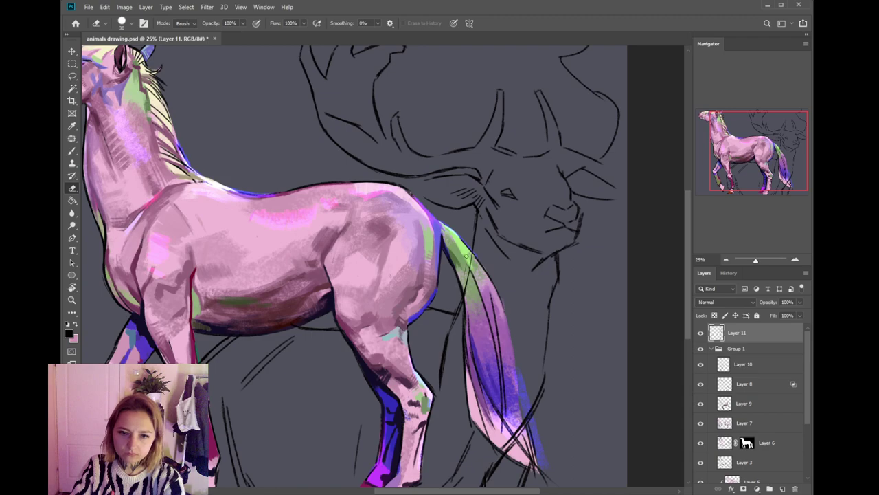
key("b")
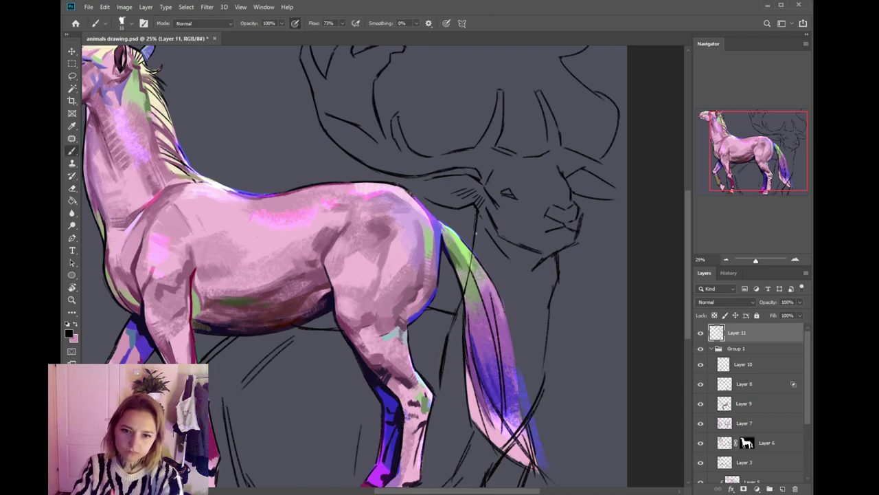
key("e")
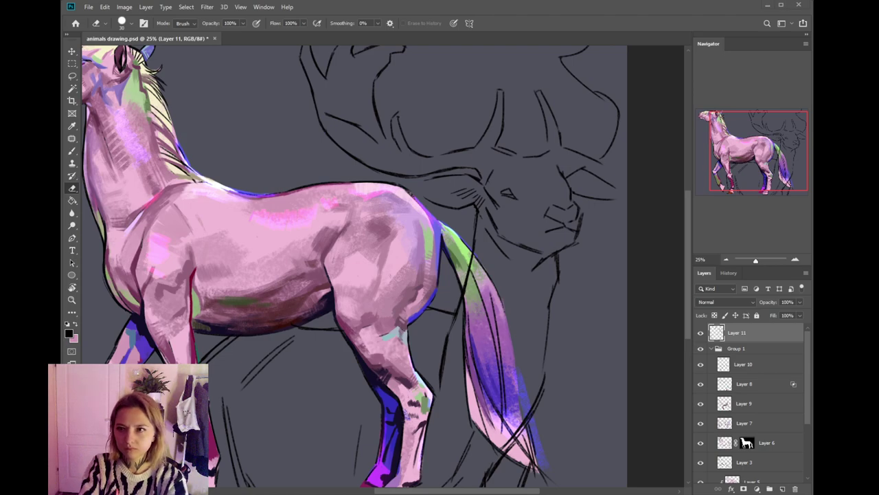
mouse_move(409, 320)
left_mouse_down()
mouse_move(436, 295)
mouse_move(461, 329)
left_mouse_up()
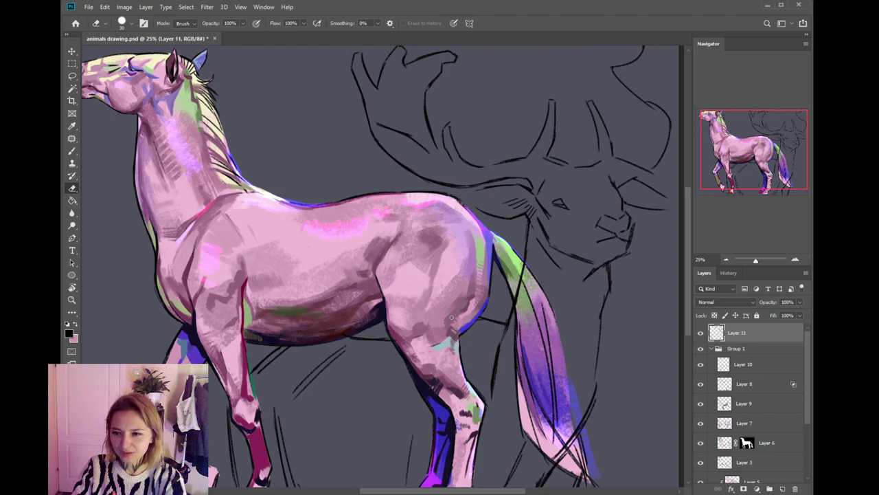
- Clean up the lower part of the near neck line between the horse's tail and hind leg
scroll(451, 318, "down", 2)
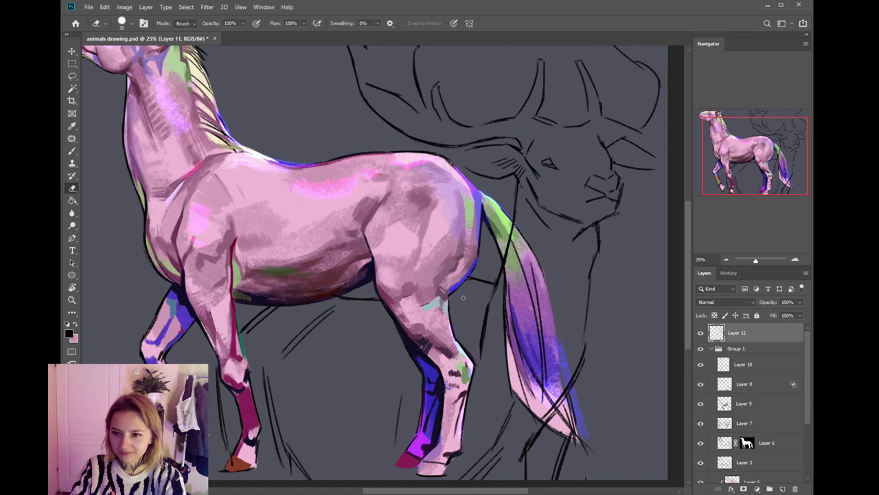
scroll(469, 352, "down", 4)
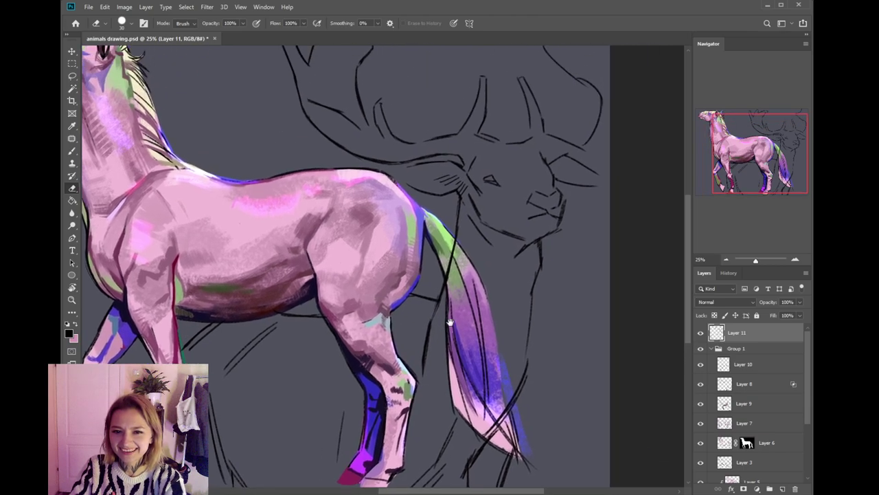
left_click_drag(469, 358, 479, 315)
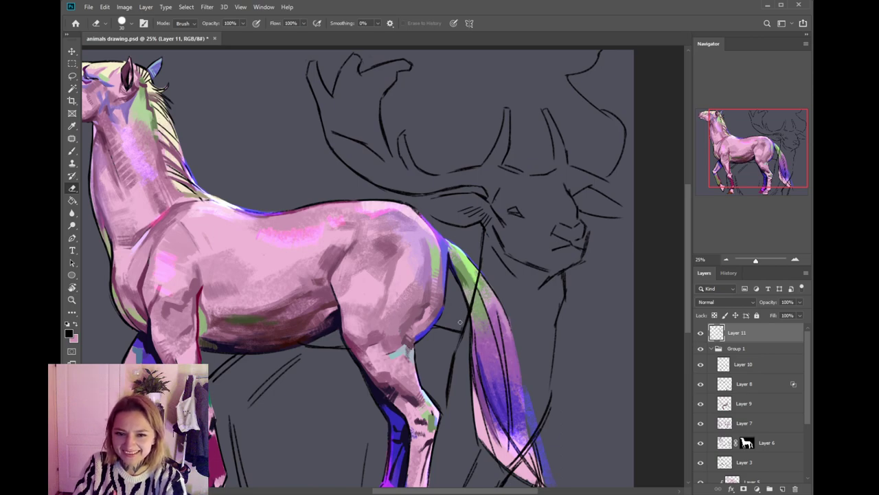
scroll(464, 305, "up", 2)
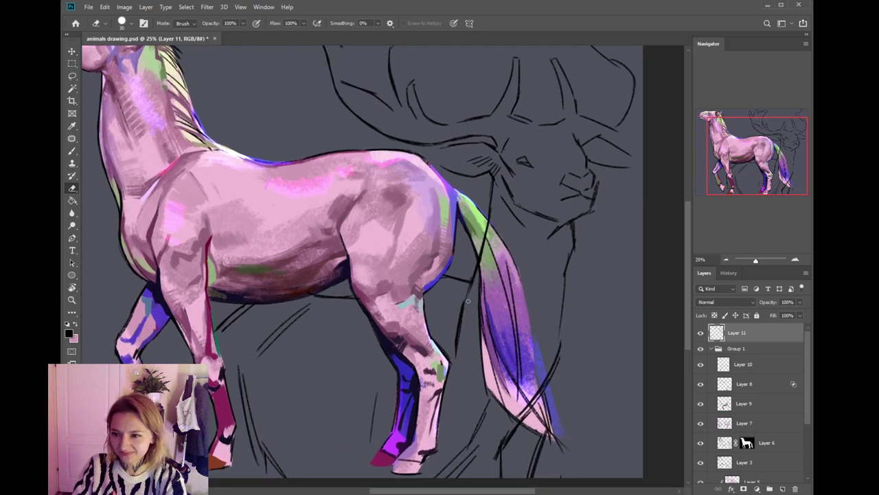
scroll(468, 301, "up", 1)
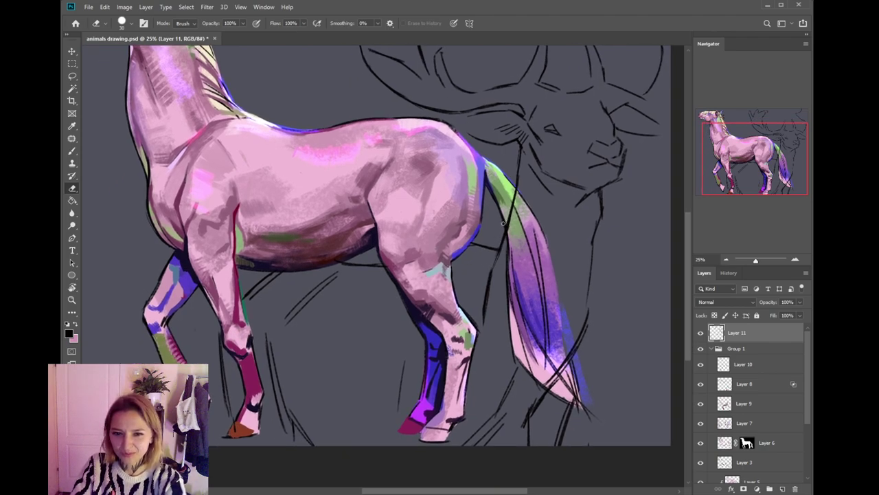
key("b")
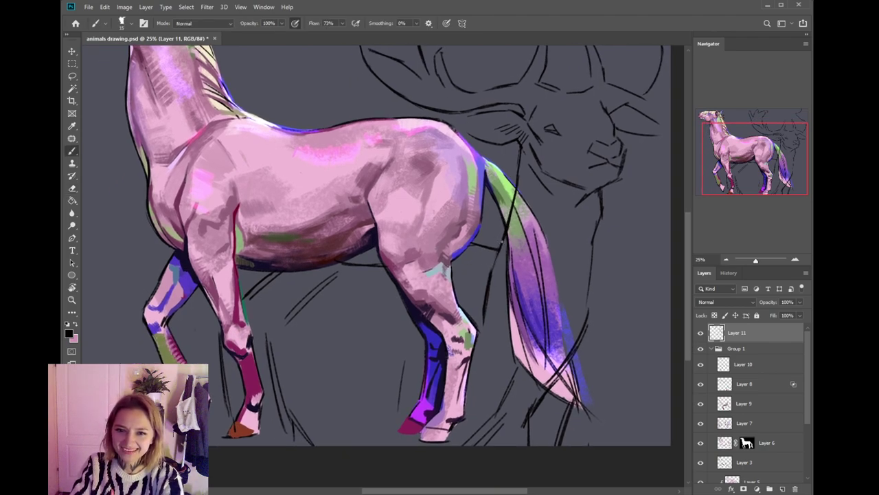
key("e")
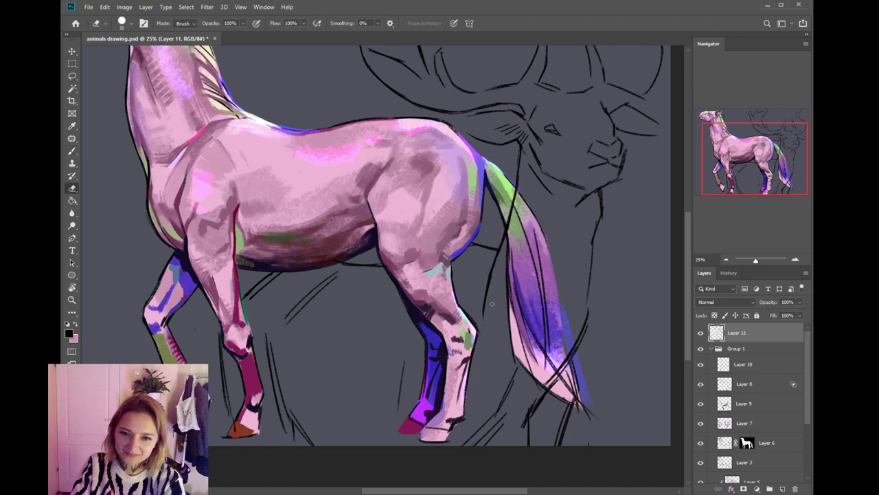
- Erase the broken front neck line below the jaw and redraw it as one continuous line toward the tail tip
left_click_drag(549, 238, 487, 281)
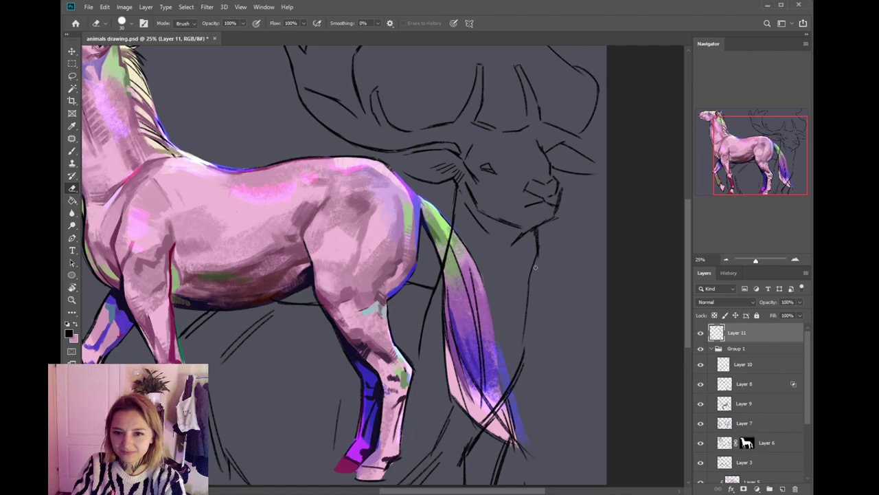
key("b")
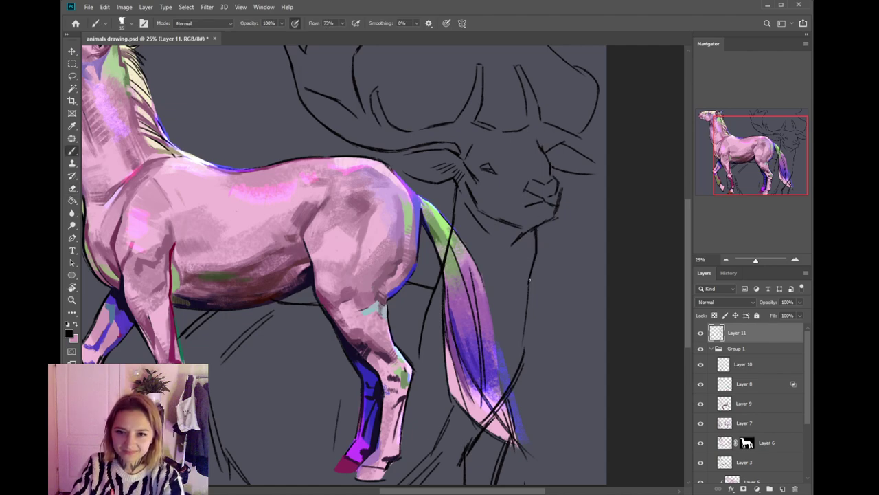
left_click_drag(500, 342, 520, 304)
left_click_drag(561, 235, 531, 261)
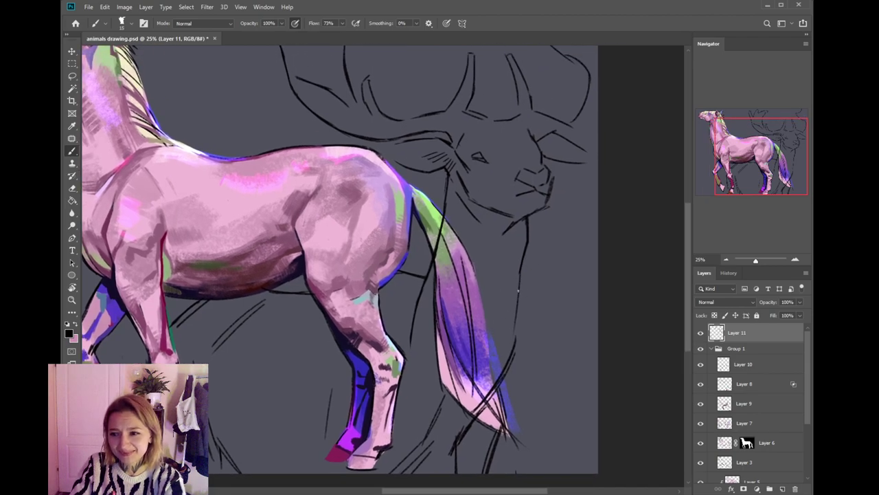
key("e")
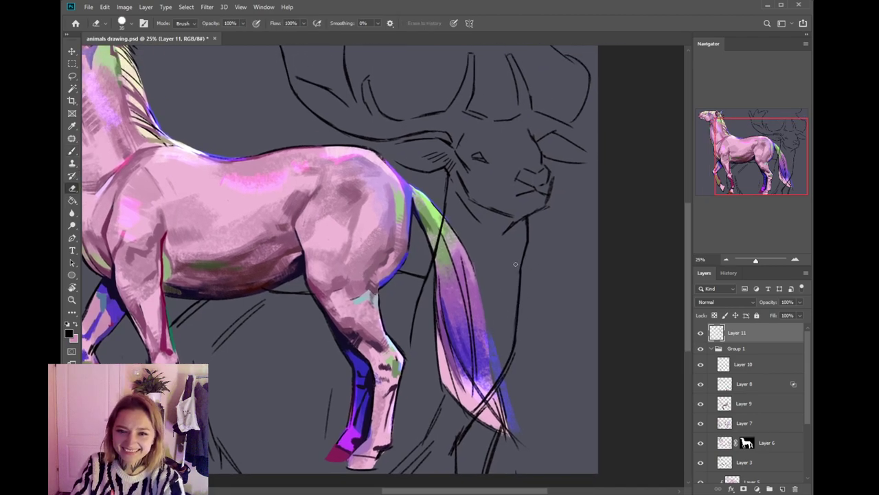
- Erase the rough chest line where it crosses the horse's tail tip and redraw it as a smooth curve
left_click_drag(506, 357, 500, 393)
left_click_drag(509, 352, 471, 414)
mouse_move(502, 370)
left_mouse_down()
mouse_move(476, 412)
mouse_move(507, 346)
mouse_move(492, 403)
mouse_move(521, 366)
left_mouse_up()
key("b")
mouse_move(529, 291)
left_mouse_down()
mouse_move(520, 357)
mouse_move(536, 349)
left_mouse_up()
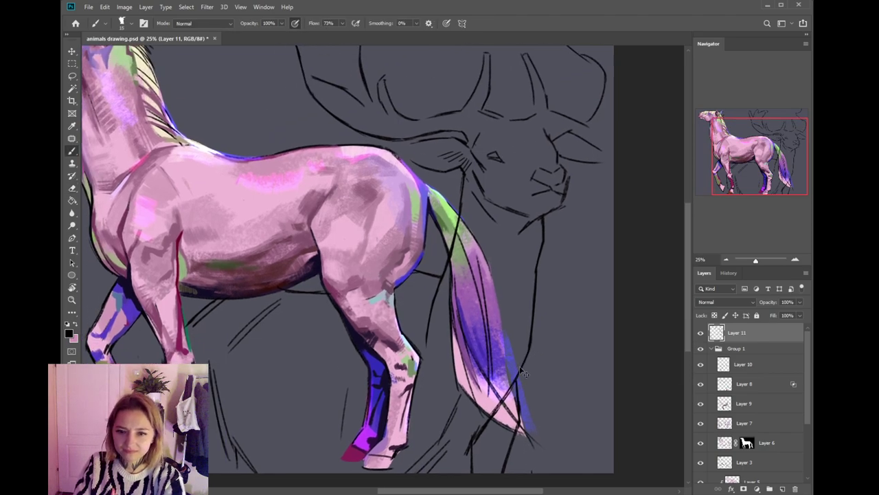
left_click_drag(502, 380, 514, 349)
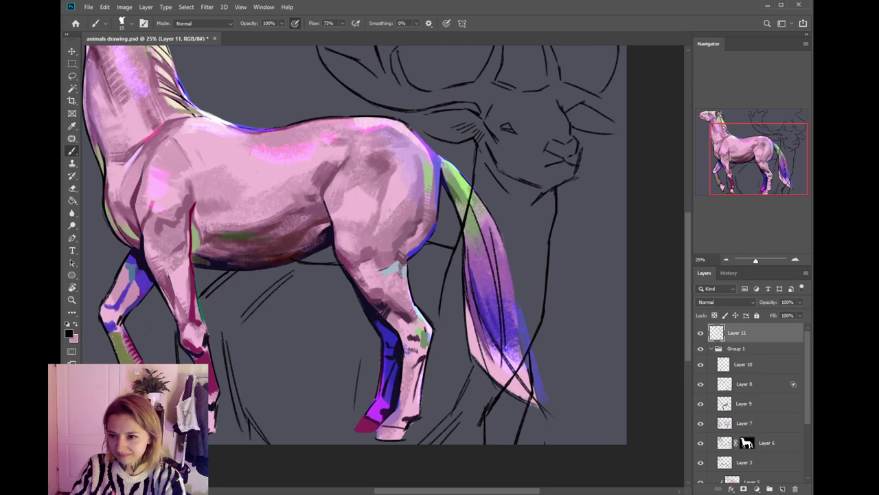
left_click_drag(505, 347, 520, 361)
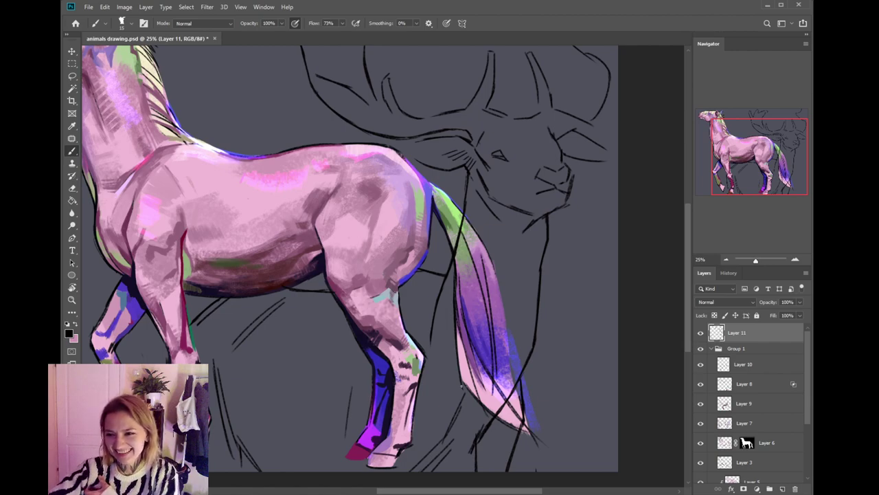
left_click_drag(439, 355, 462, 335)
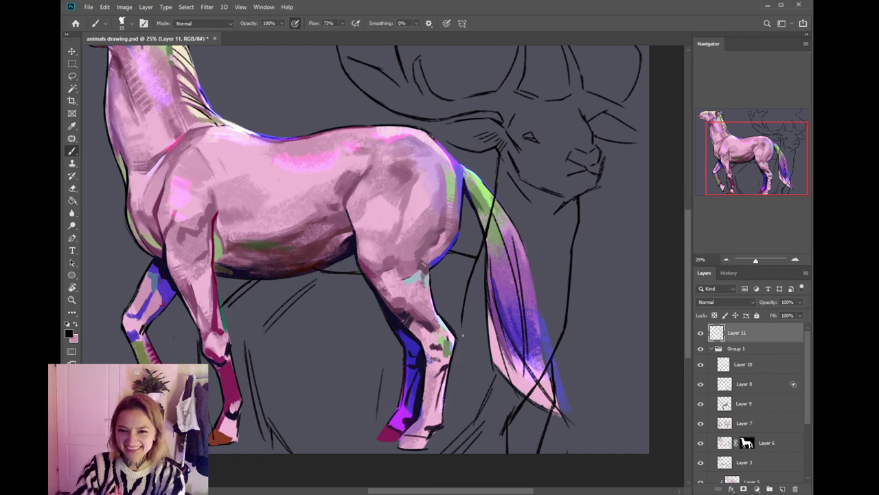
left_click_drag(476, 258, 425, 292)
- Clean up the ear nearest the horse and redraw its upper edge from the antler base to a closed tip
key("e")
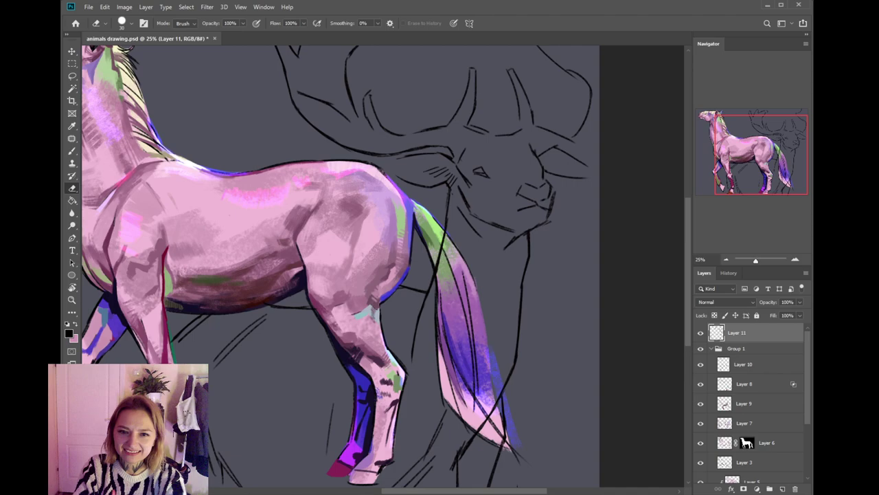
left_click_drag(426, 200, 454, 245)
key("b")
key("e")
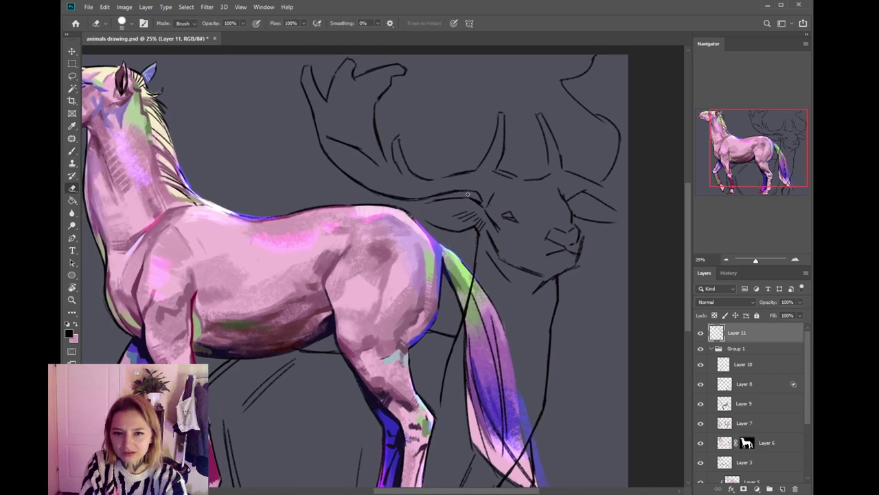
key("b")
left_click_drag(412, 203, 410, 250)
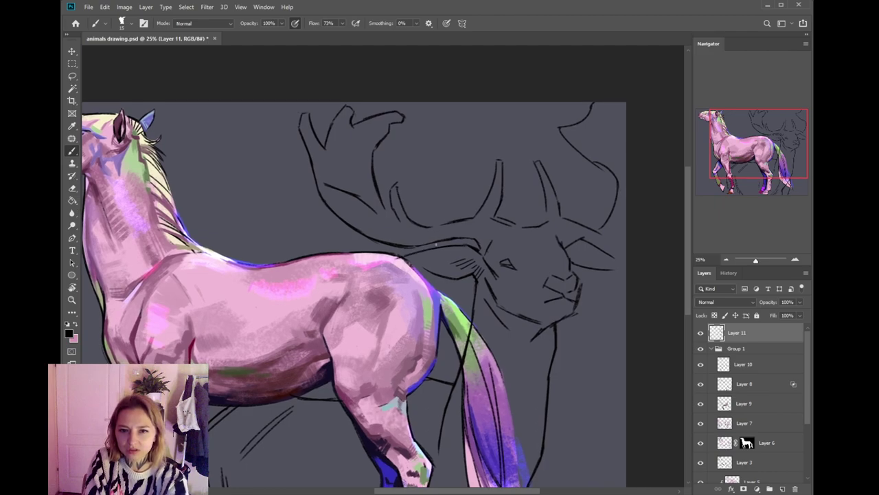
left_click_drag(467, 244, 412, 252)
key("e")
key("b")
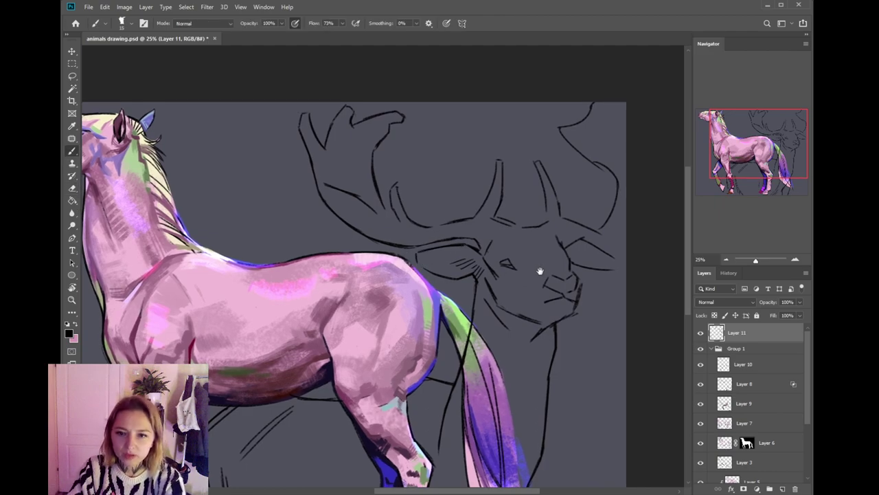
- Draw the far antler's lower edge from the side of the head above the far ear out to the canvas edge
left_click_drag(532, 275, 459, 291)
key("e")
key("b")
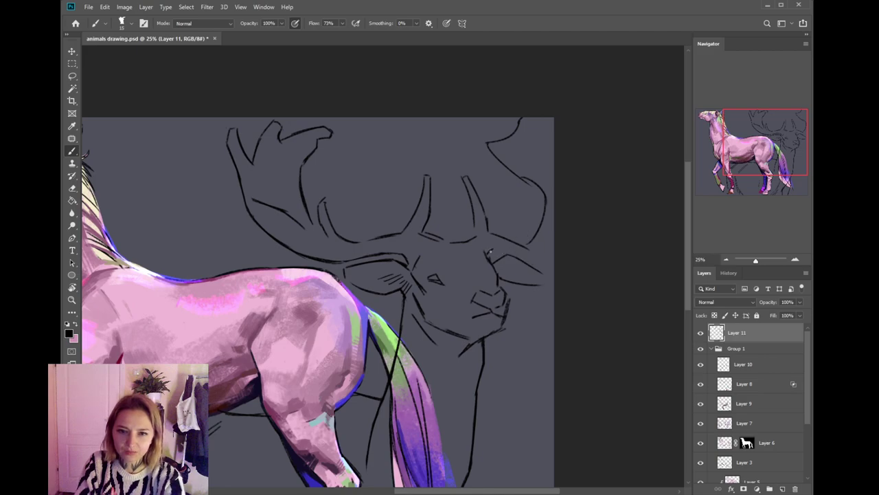
left_click_drag(533, 231, 501, 244)
key("e")
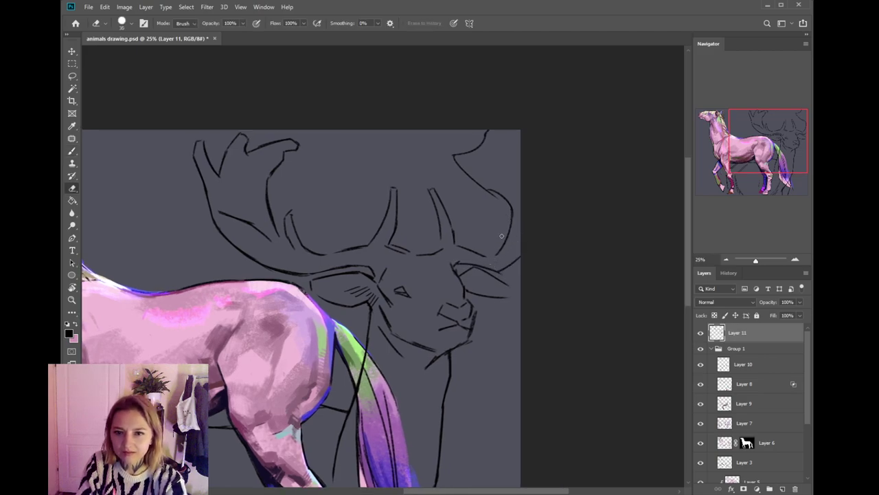
key("b")
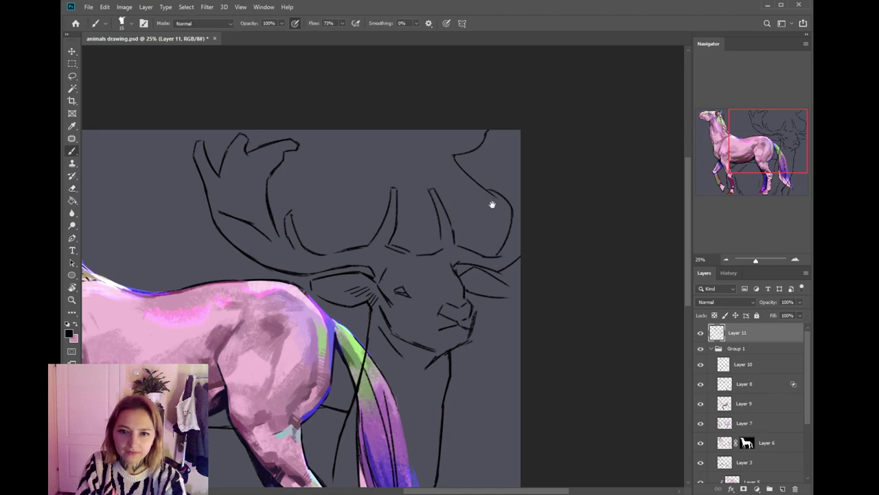
- Erase rough spots on the far antler's inner edge and redraw it from the canvas top through the upper bend
left_click_drag(493, 204, 484, 261)
key("e")
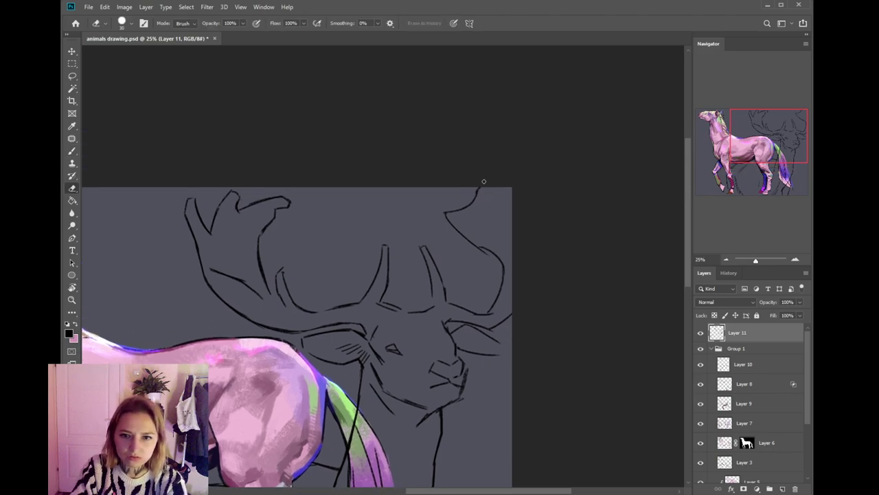
key("b")
left_click_drag(480, 187, 472, 203)
left_click_drag(447, 238, 449, 225)
key("e")
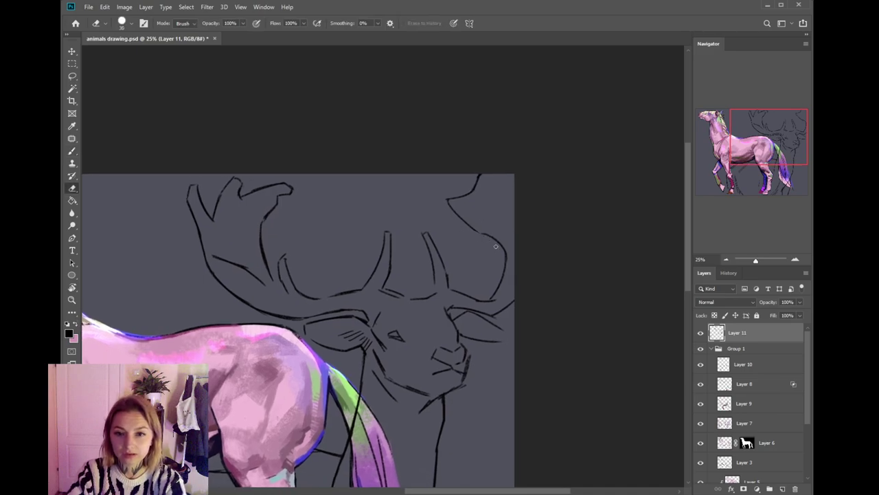
key("b")
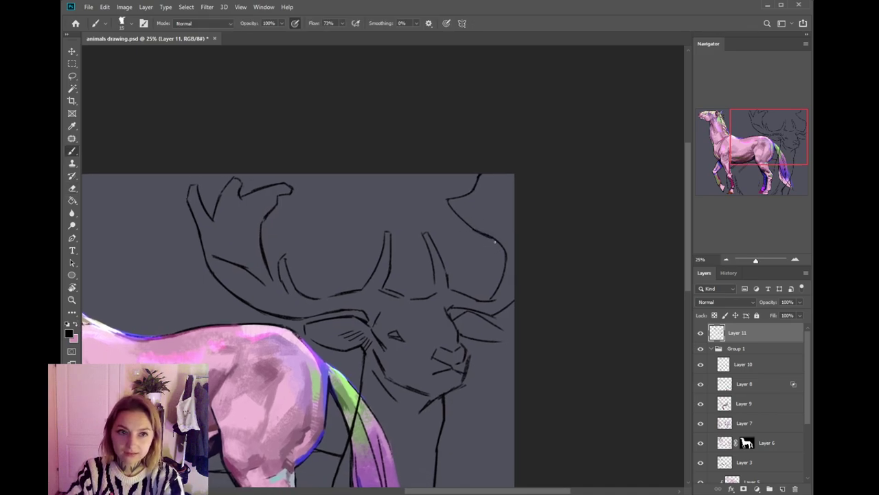
key("e")
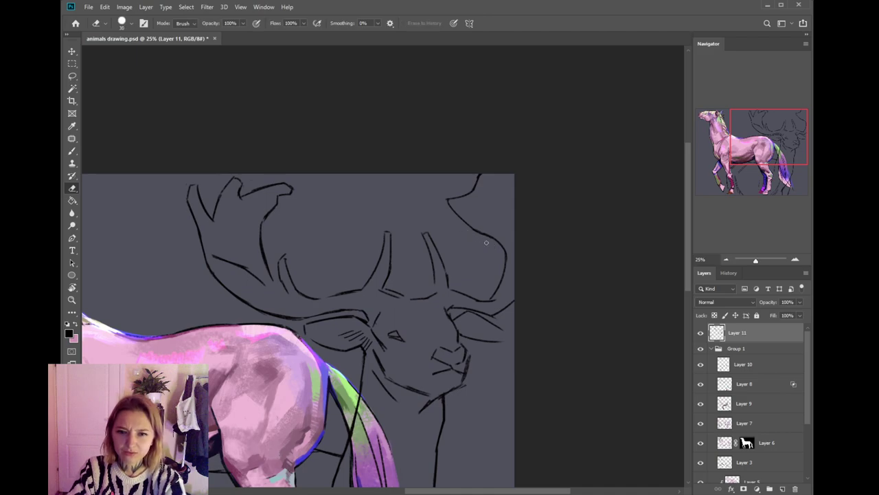
key("b")
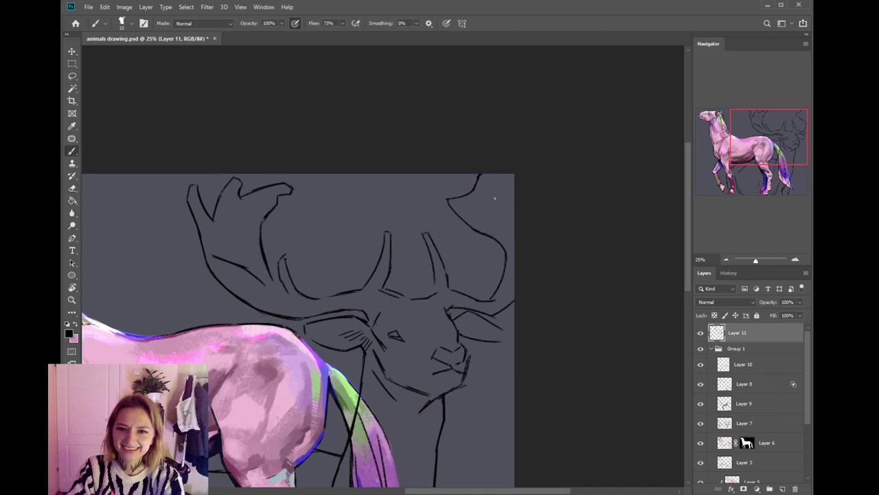
- Erase the rough face line running from the base of the antlered animal's far ear down to its nose
scroll(480, 234, "down", 2)
key("e")
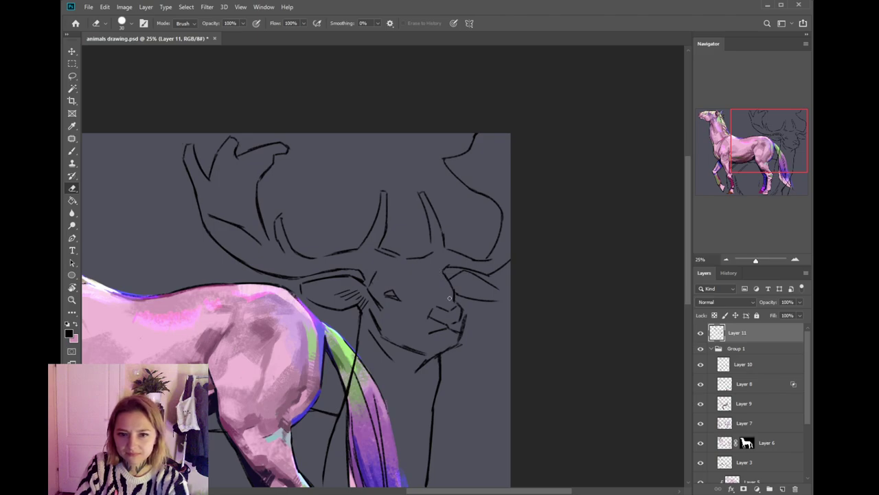
key("b")
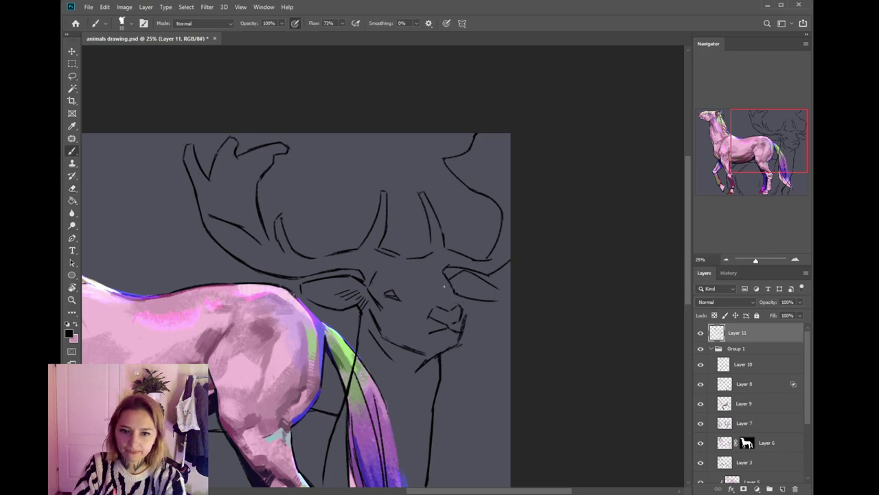
key("e")
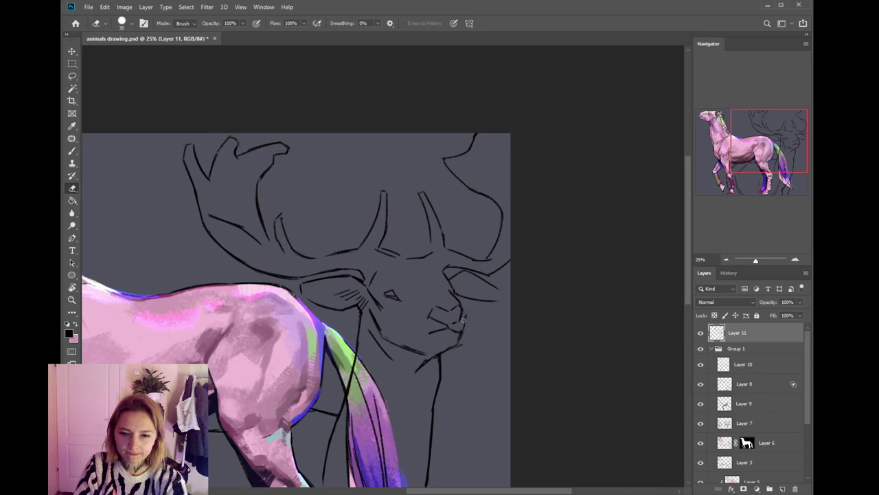
key("b")
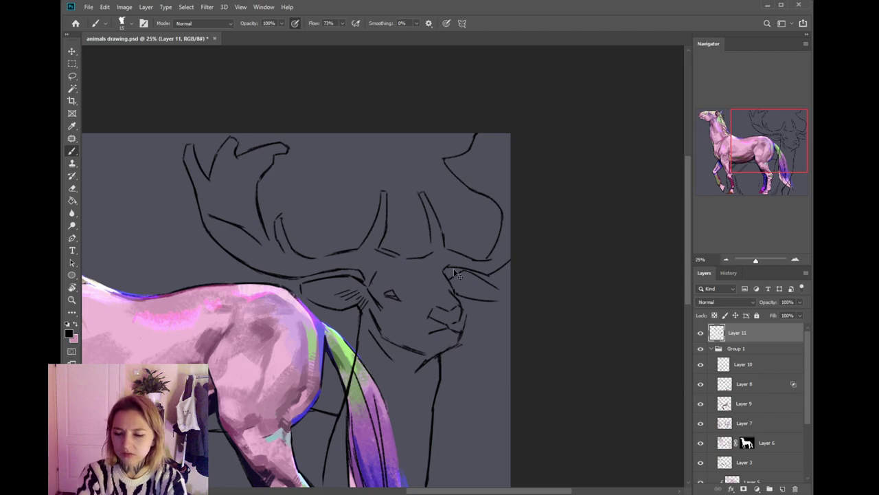
key("ctrl+plus")
left_click_drag(496, 328, 482, 300)
key("e")
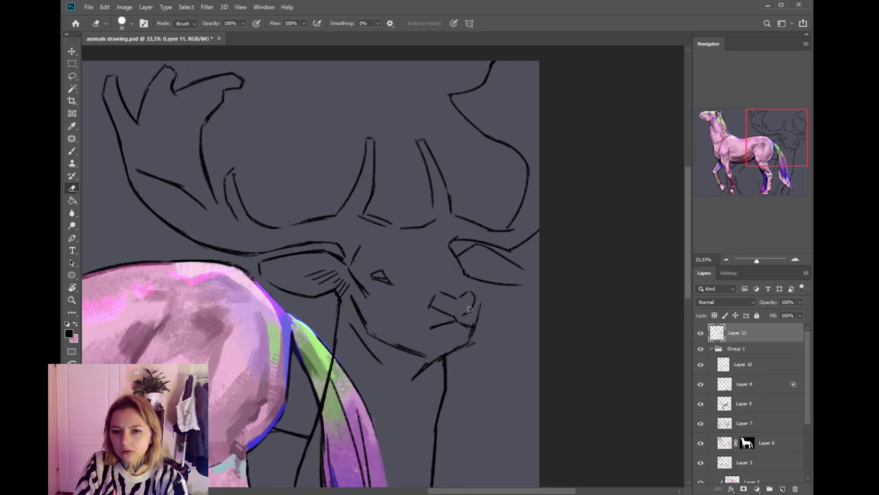
- Clean up and redraw the animal's nose outline, and erase the rough mouth line beneath it
key("b")
left_click_drag(449, 292, 477, 294)
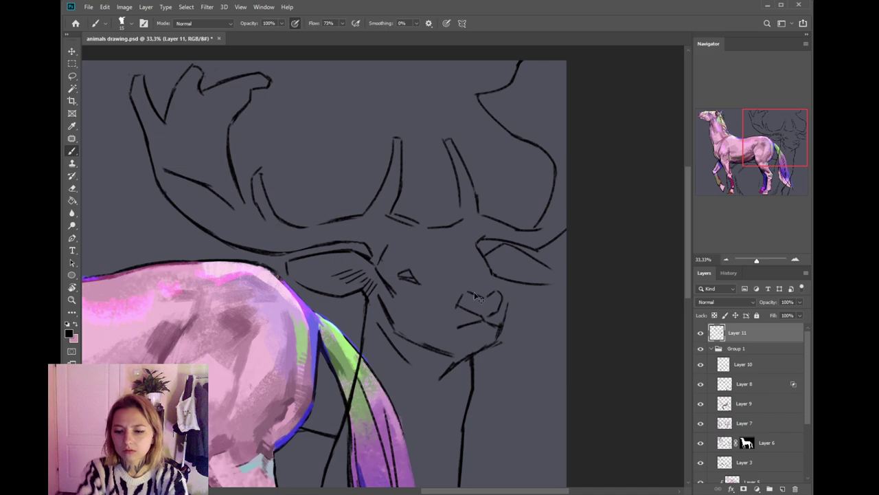
scroll(477, 294, "down", 2)
key("e")
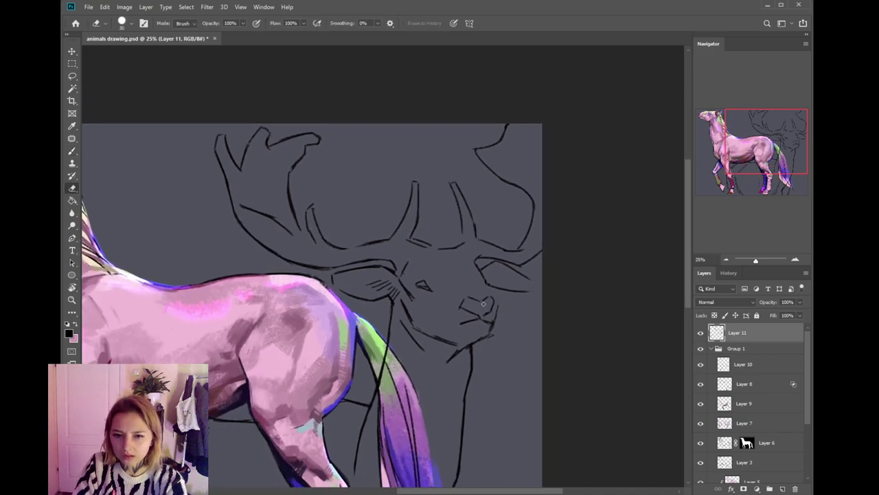
key("b")
left_click_drag(480, 319, 483, 293)
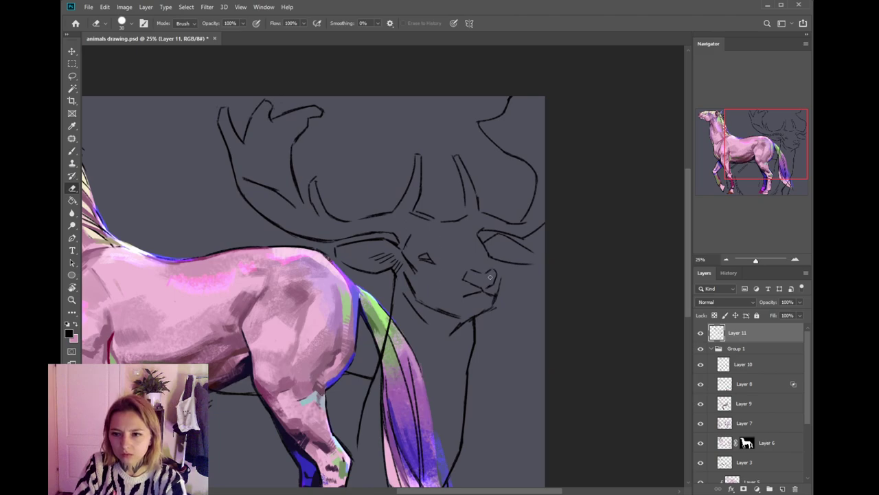
key("e")
key("b")
key("e")
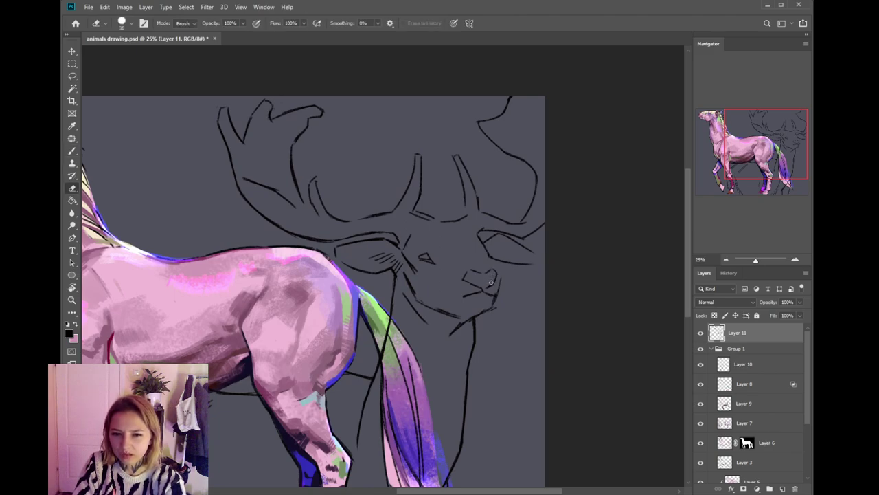
key("b")
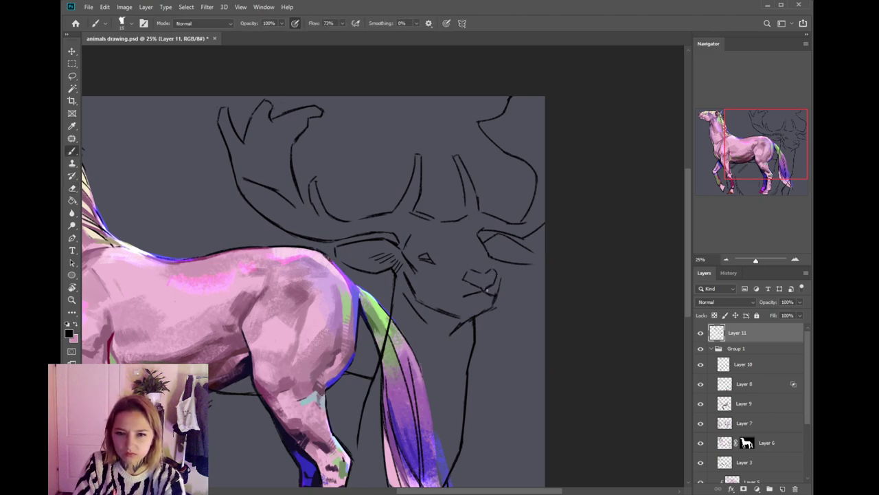
key("e")
left_click_drag(466, 294, 483, 295)
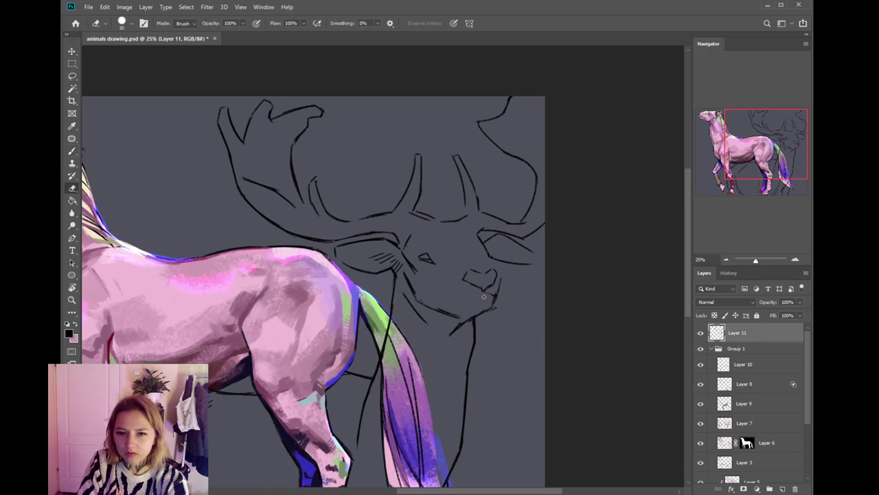
- Draw a nostril on each side inside the nose and erase the rough spot on the nose's upper edge
key("b")
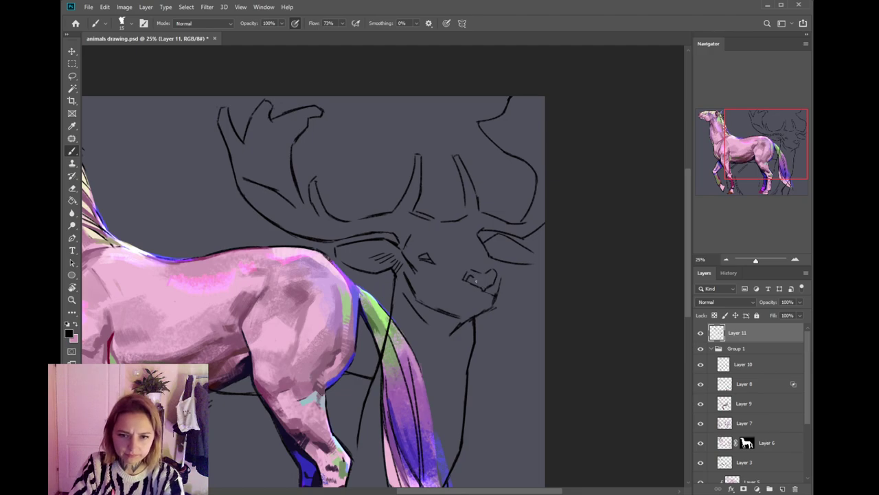
left_click_drag(466, 278, 475, 273)
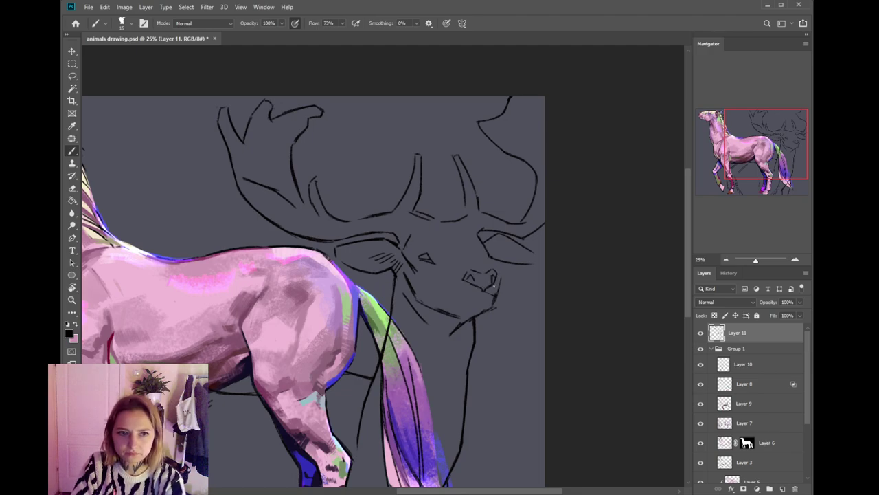
key("e")
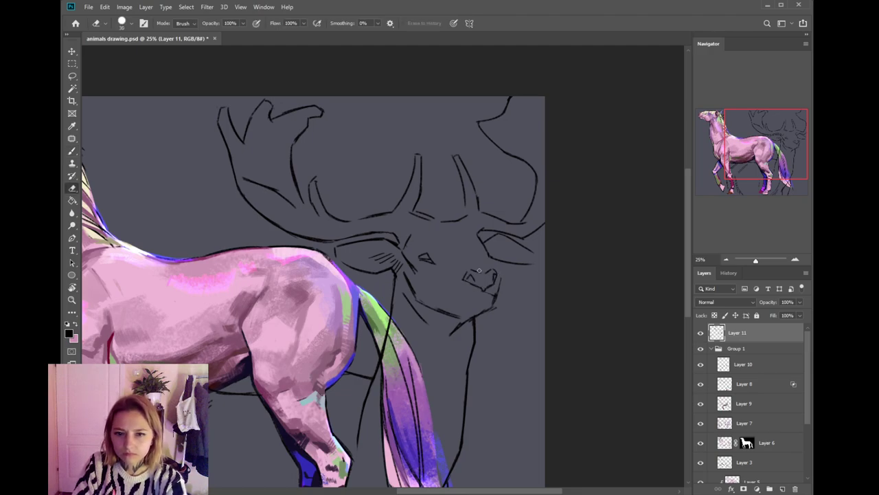
key("b")
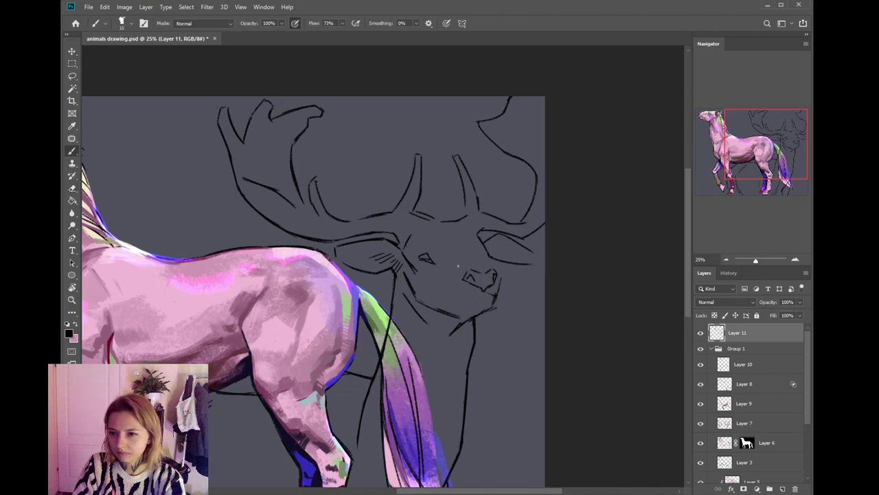
- Redraw the mouth as one curved line below the nose and clean up its end near the chin
key("e")
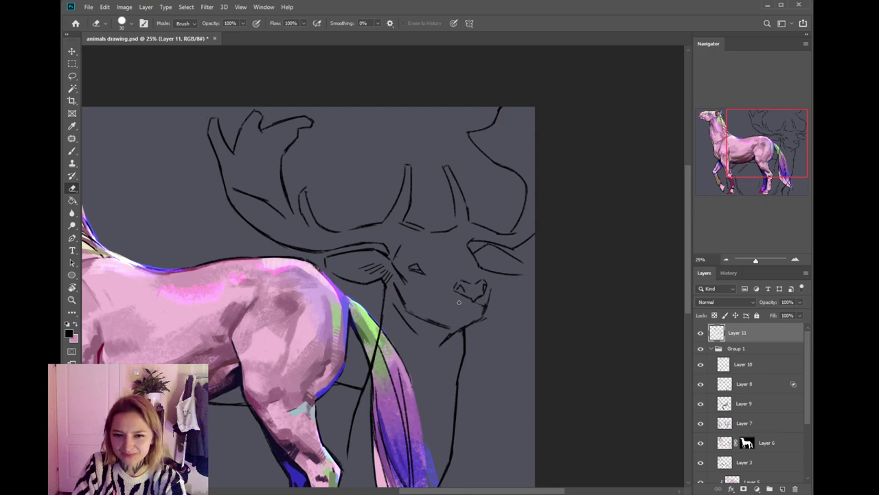
key("b")
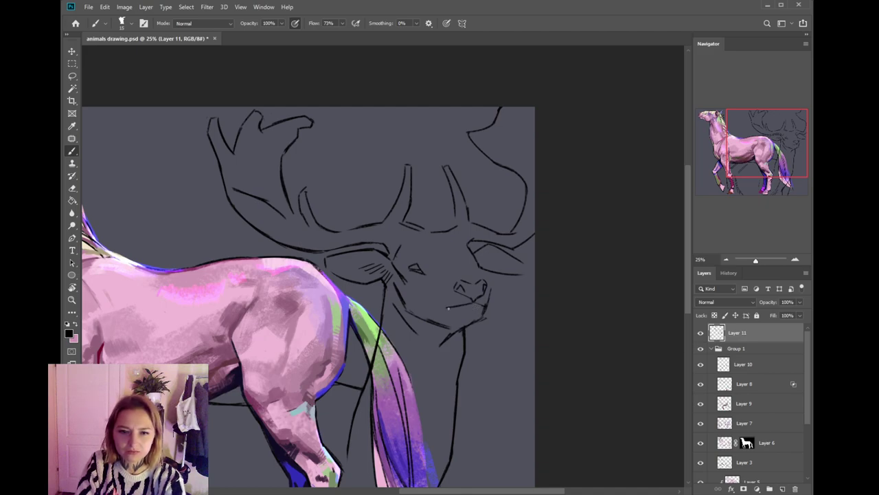
key("e")
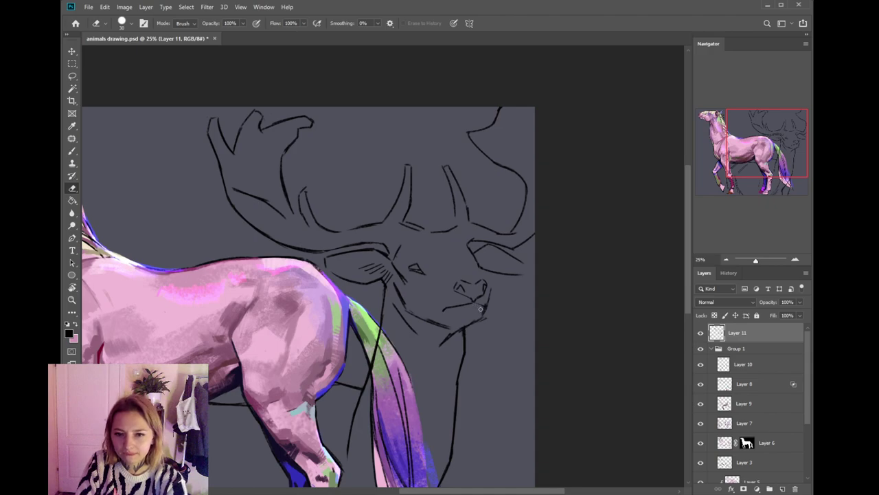
key("b")
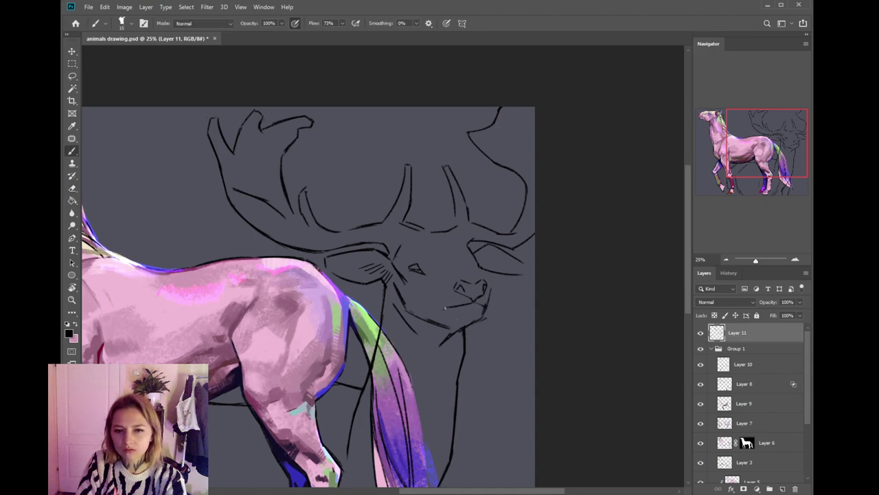
left_click_drag(477, 246, 472, 261)
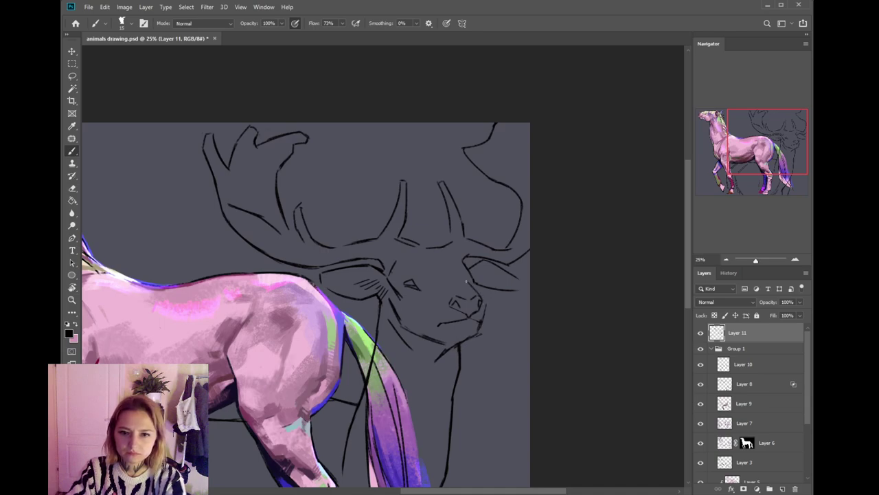
- Check the white deer reference photo and clean up the rough outer line of the sketched animal's chin
left_click(190, 21)
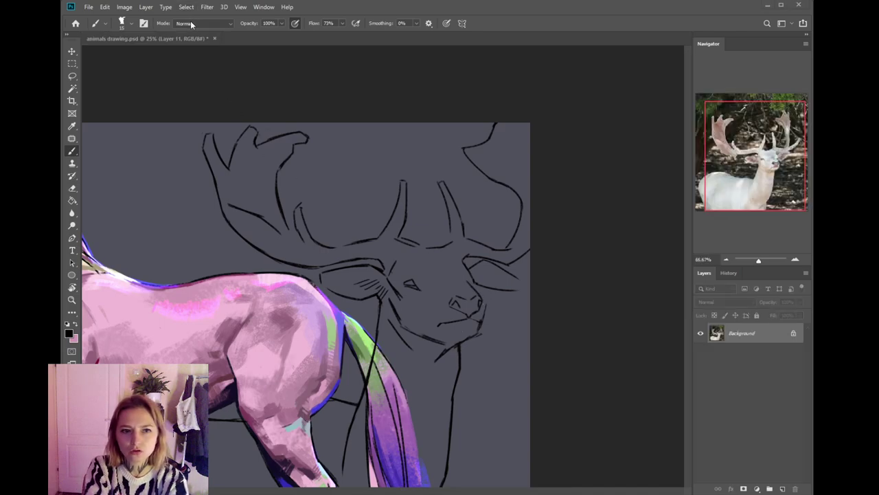
key("ctrl+plus")
left_click_drag(238, 149, 219, 151)
key("ctrl+minus")
left_click(493, 306)
left_click_drag(493, 332, 510, 305)
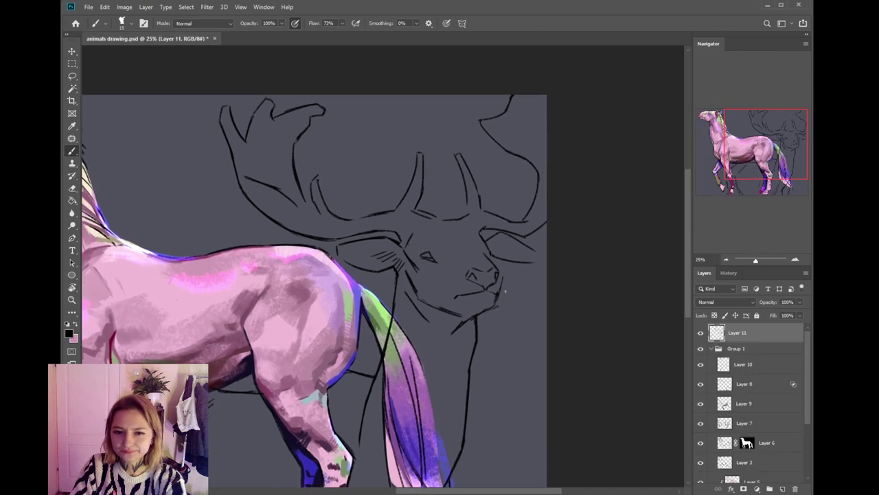
key("e")
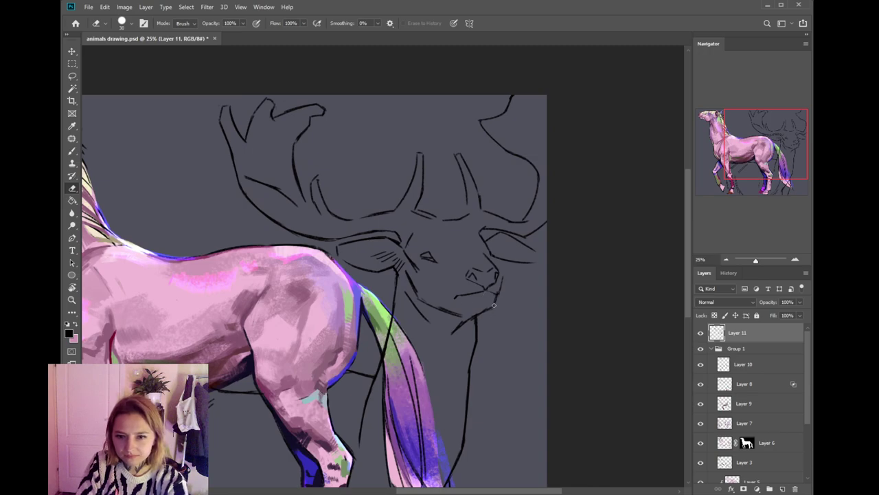
key("b")
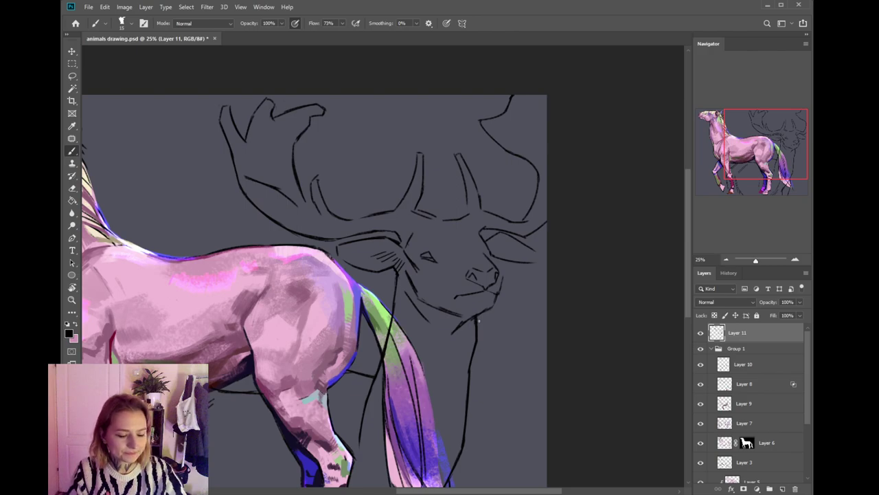
- Redraw the outer muzzle contour as a rounded line from the far nostril down to the chin
key("e")
key("b")
left_click_drag(498, 267, 502, 284)
key("ctrl+z")
key("e")
key("b")
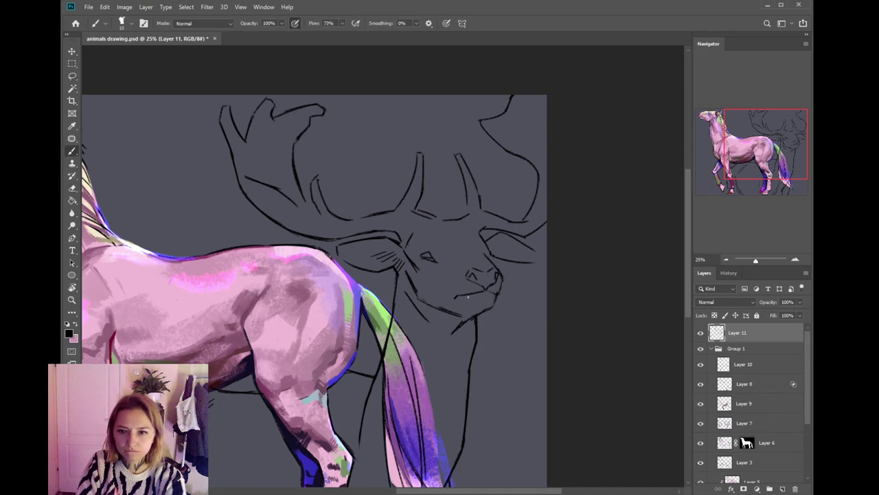
- Return to the horse's hindquarters, make Layer 7 active and swap to pink as the painting colour
scroll(480, 292, "up", 1)
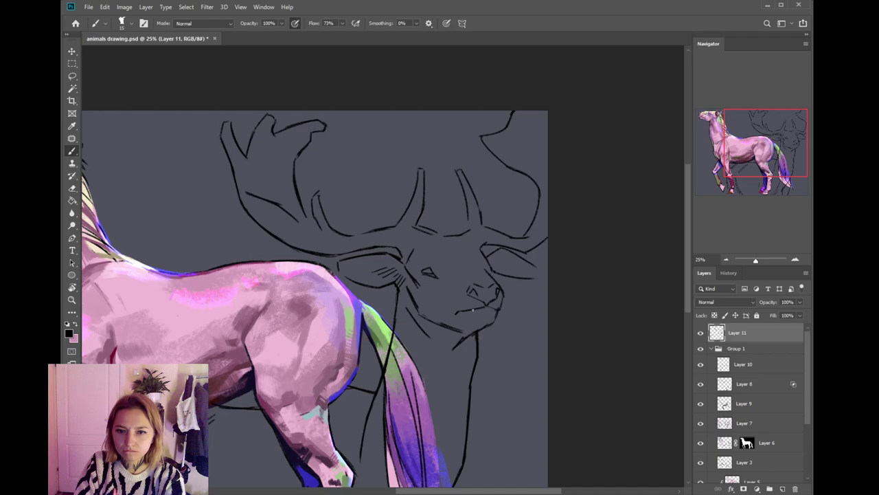
left_click_drag(491, 310, 581, 277)
left_click_drag(504, 295, 466, 246)
left_click_drag(447, 301, 518, 286)
key("x")
left_click(490, 273, "ctrl")
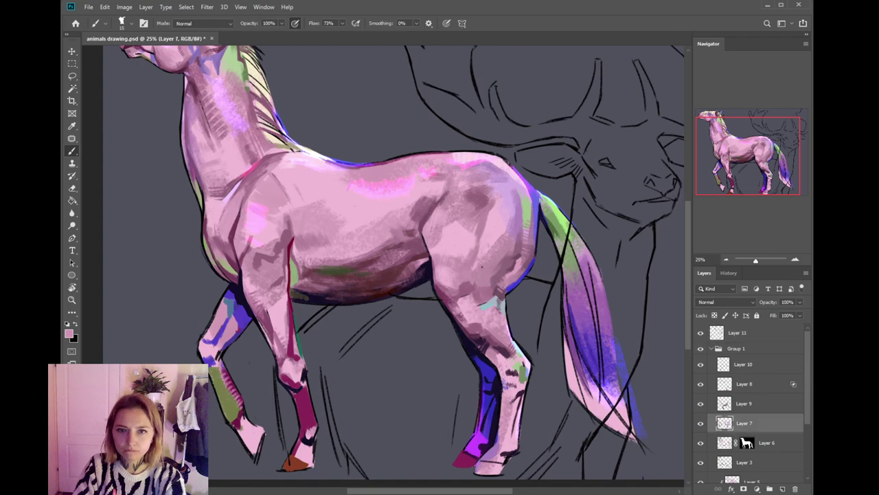
left_click(663, 14)
key("ctrl+minus")
key("ctrl+minus")
key("ctrl+minus")
left_click_drag(671, 114, 673, 110)
key("ctrl+Tab")
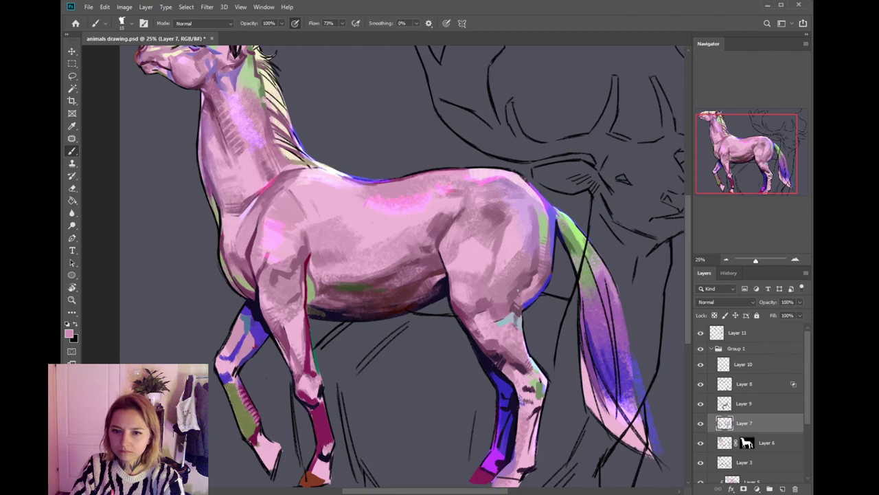
- Choose a darker mauve painting colour and make Layer 10 active
scroll(537, 270, "up", 1)
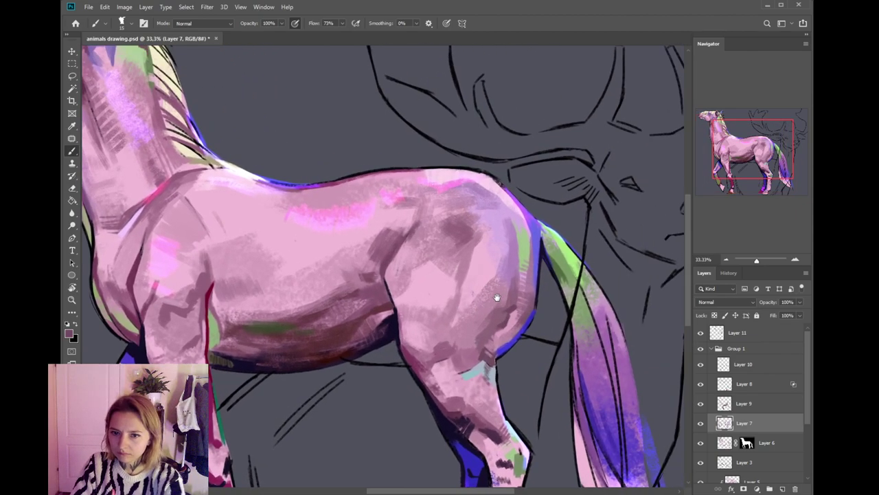
left_click(69, 336)
left_click(597, 362)
left_click(782, 302)
key("]")
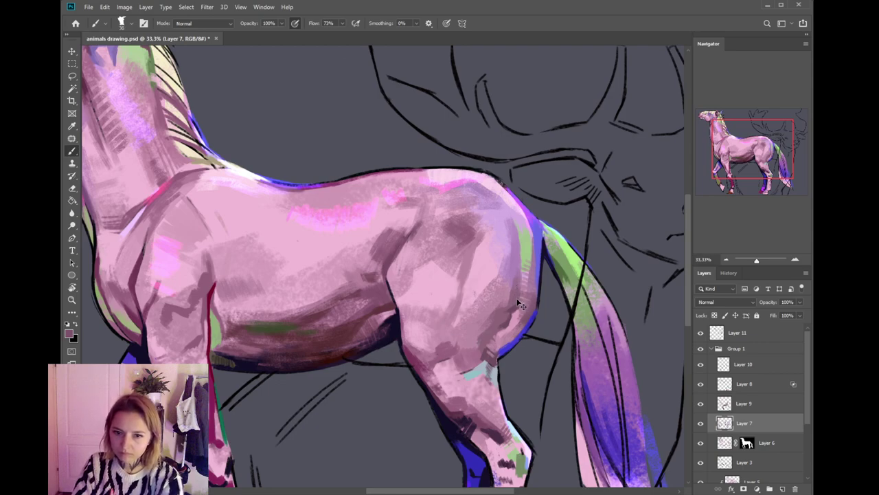
left_click(760, 370)
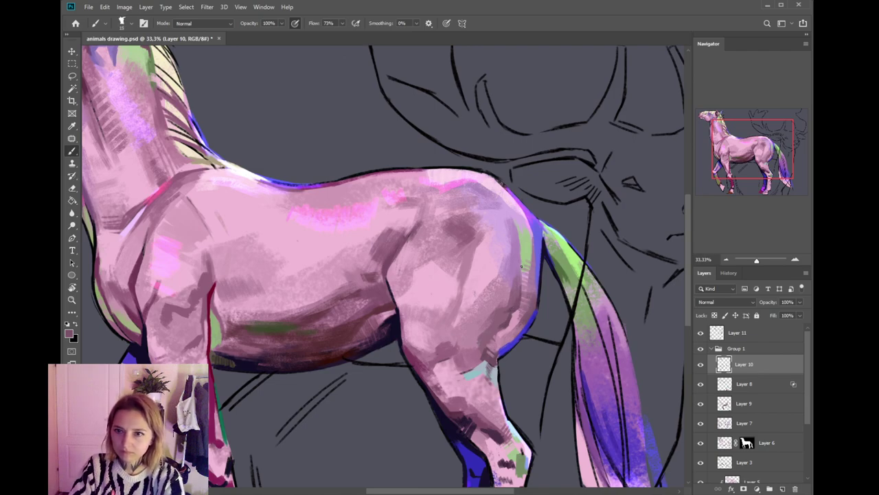
- Paint around the green patch on the rear edge of the horse's rump with sampled purple and lilac tones
left_click(525, 243, "alt")
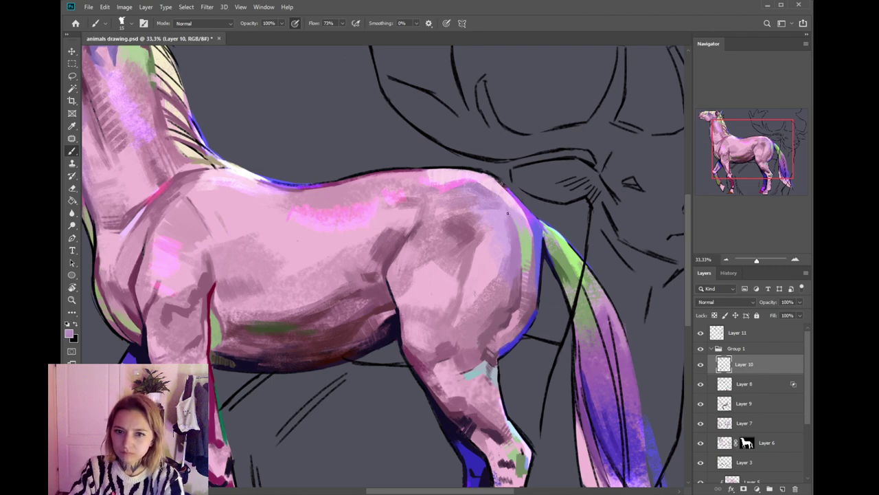
left_click(519, 238, "alt")
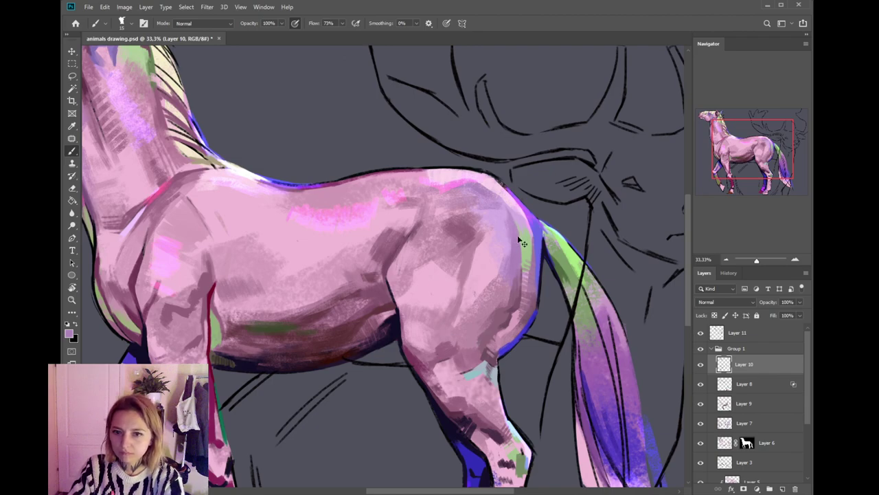
left_click_drag(524, 243, 530, 239)
left_click(529, 241, "alt")
left_click(519, 236, "alt")
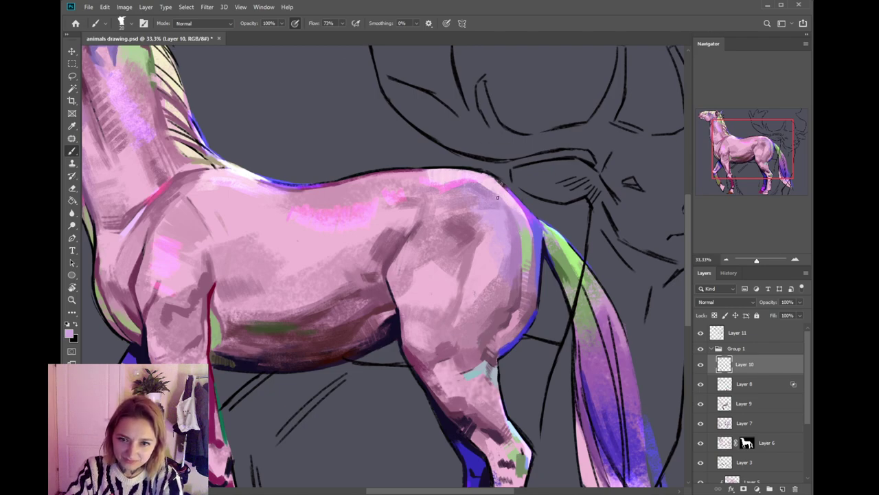
- Cover the root of the horse's tail with a sampled pale lavender tone, joining it to the rump
left_click(513, 233, "alt")
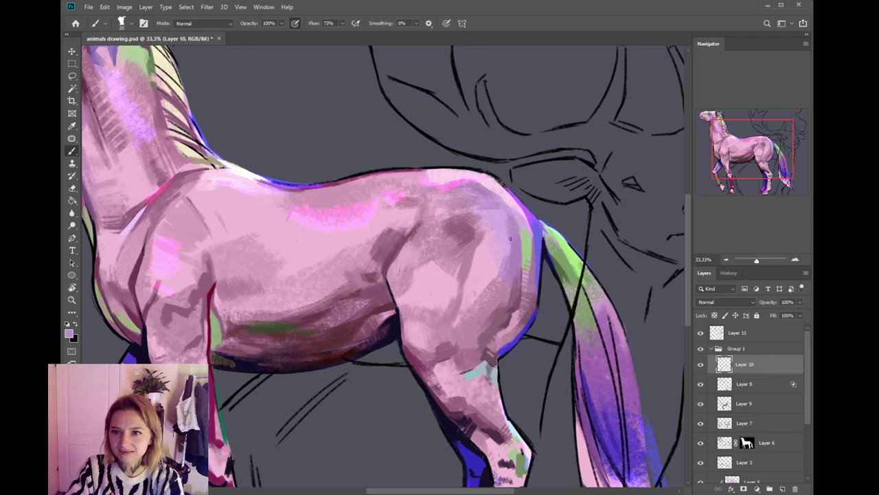
left_click(548, 233, "alt")
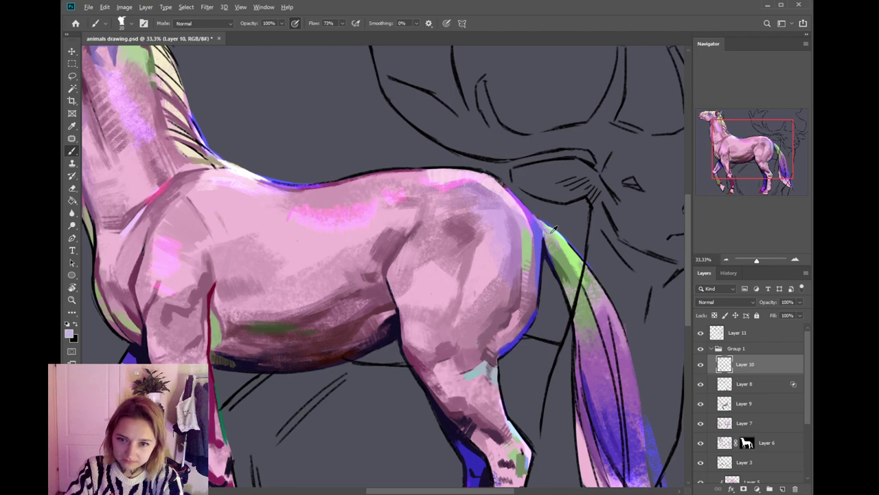
left_click_drag(539, 222, 545, 241)
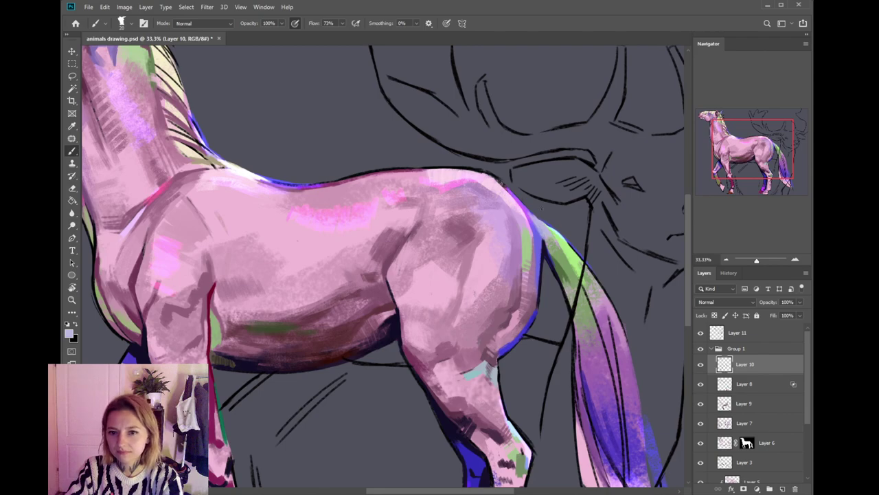
- Shade the back of the horse's thigh below the green patch with sampled mauve tones
scroll(544, 219, "down", 1)
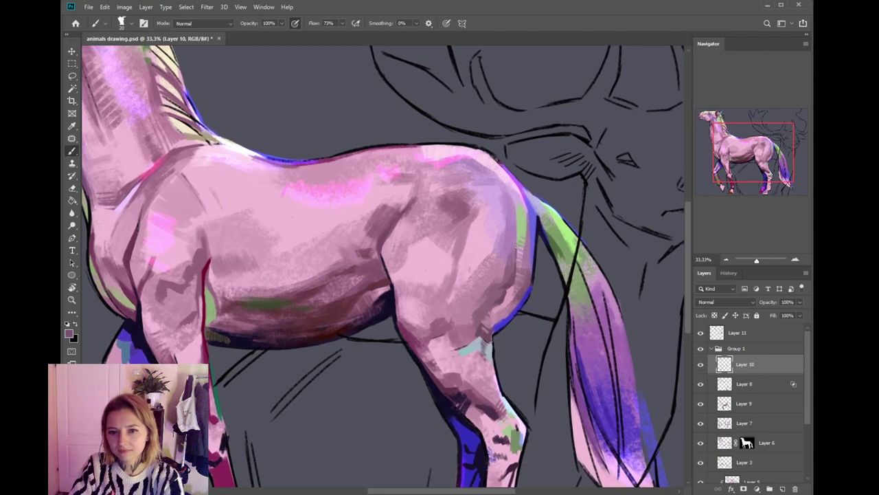
left_click(499, 306, "alt")
left_click(500, 304, "alt")
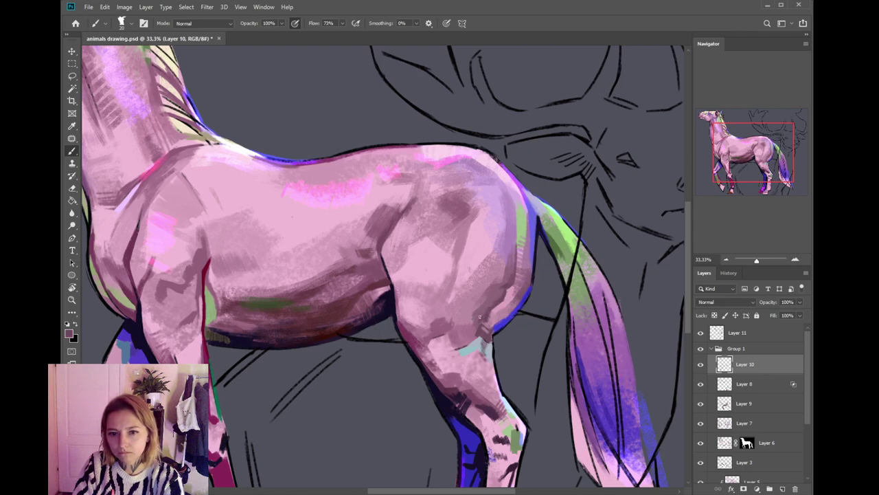
left_click(507, 296, "alt")
left_click(498, 273, "alt")
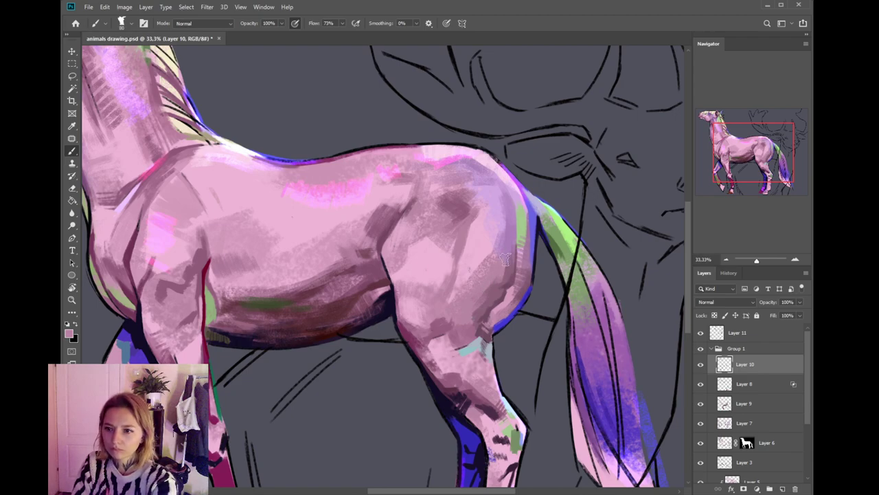
left_click(499, 285, "alt")
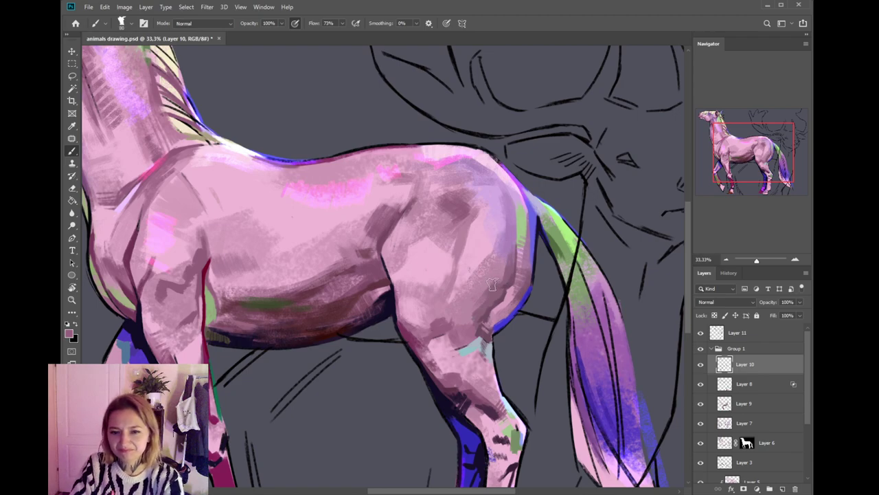
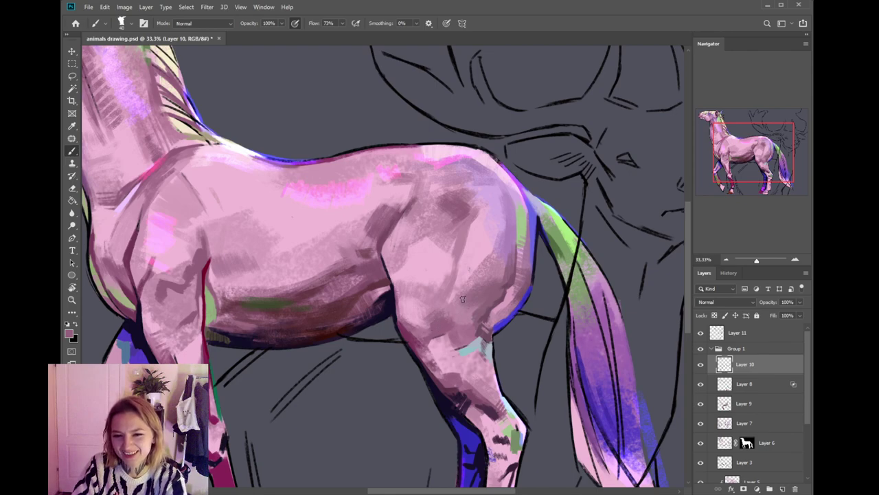
- Blend the lower thigh above and beside the teal patch with sampled mauve and light pink
left_click(452, 336, "alt")
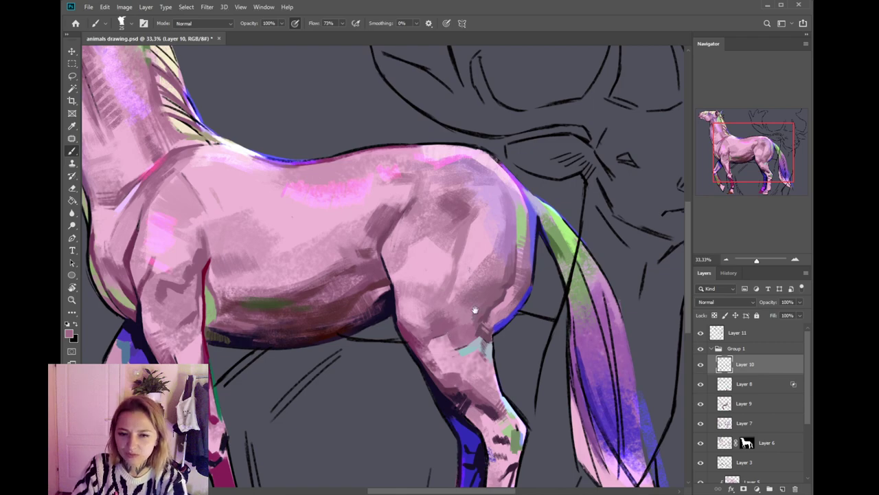
left_click_drag(456, 331, 451, 308)
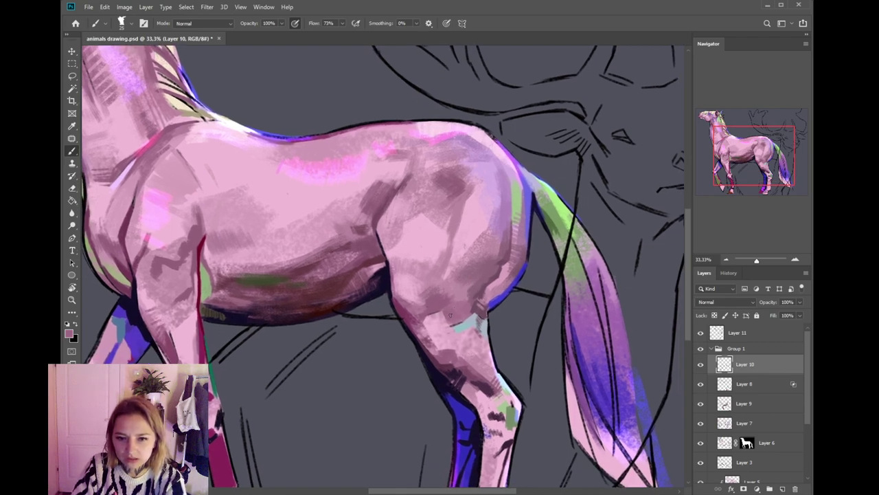
left_click_drag(465, 314, 461, 349)
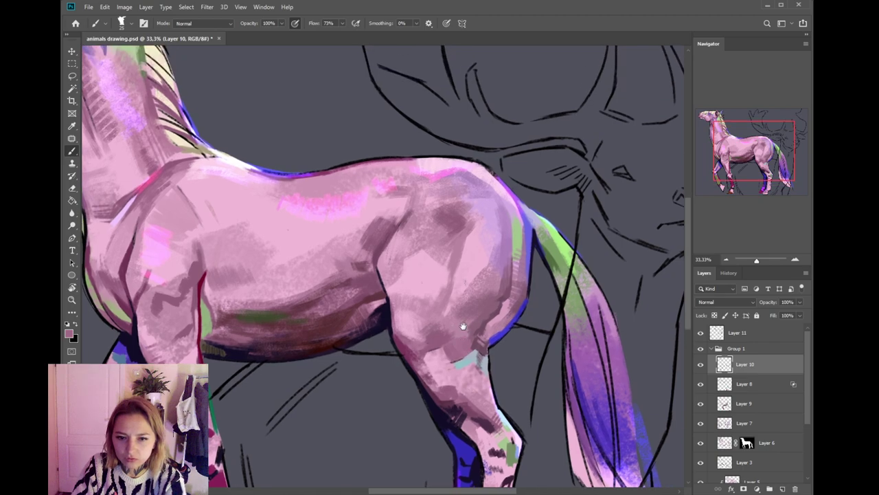
left_click(467, 356, "alt")
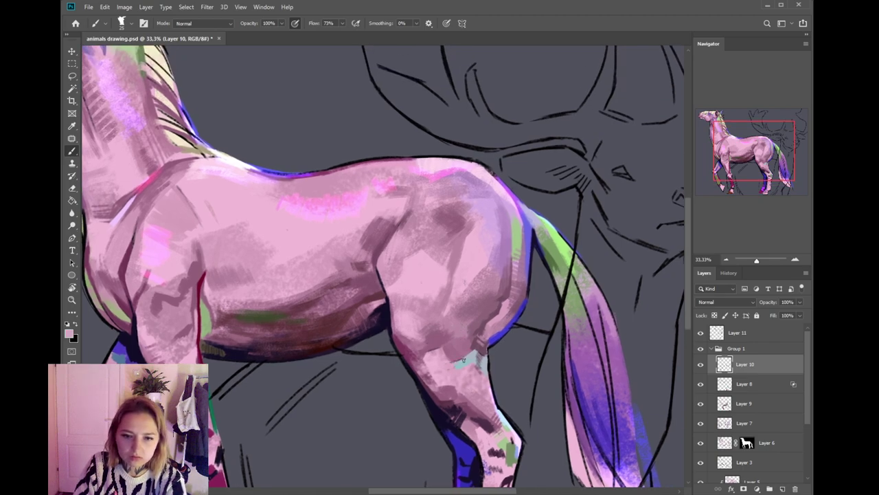
left_click(439, 354, "alt")
left_click(434, 357, "alt")
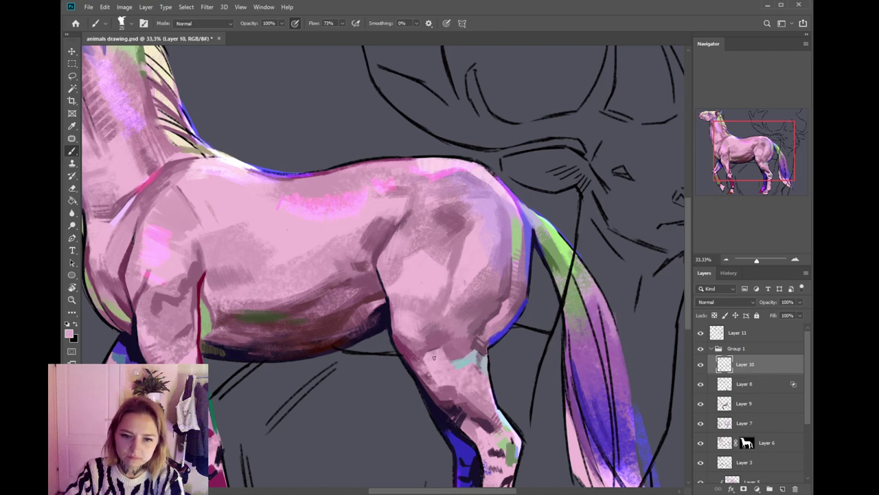
- Refine the front contour of the hind leg with sampled plum and near-black tones
left_click(415, 341, "alt")
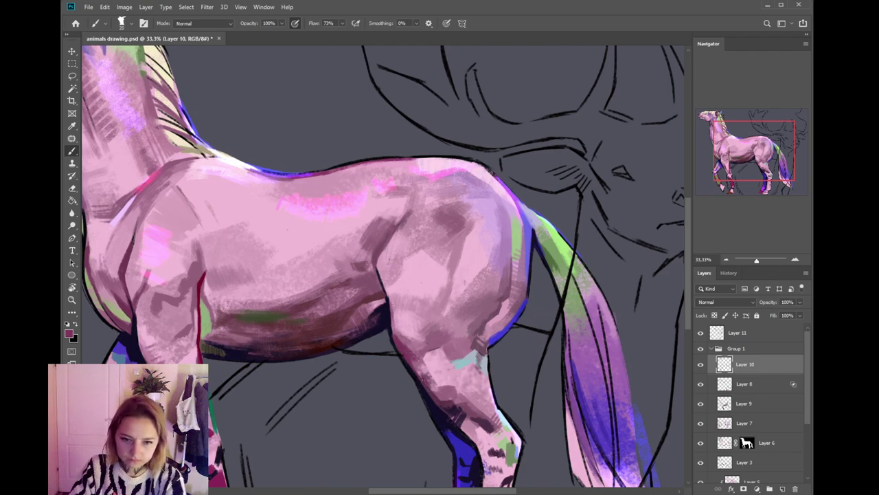
left_click(421, 376, "alt")
left_click_drag(440, 415, 443, 399)
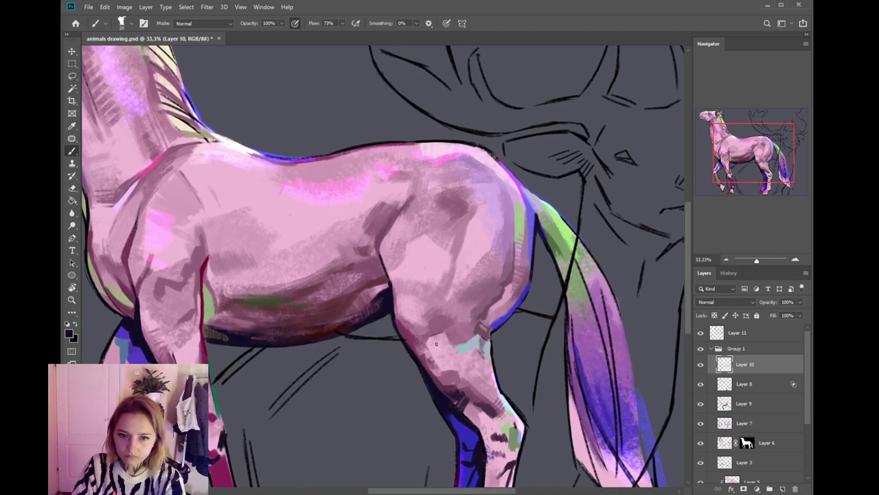
- Soften the shading on the lower thigh with sampled mauves, using a much larger brush and a smaller one
left_click(444, 324, "alt")
key("bracketright")
key("bracketright")
key("bracketright")
key("bracketright")
key("bracketright")
key("bracketright")
key("bracketright")
key("bracketright")
key("bracketright")
key("bracketright")
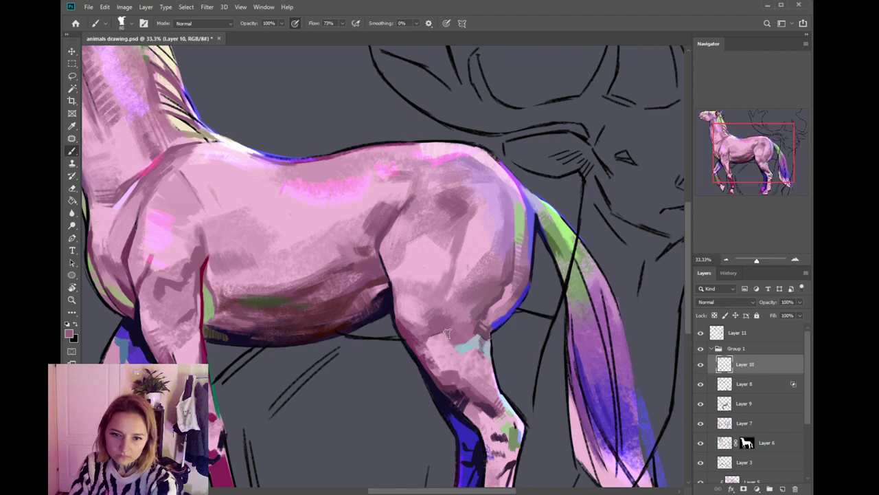
left_click(452, 332, "alt")
key("bracketleft")
key("bracketleft")
key("bracketleft")
key("bracketleft")
key("bracketleft")
key("bracketleft")
key("bracketleft")
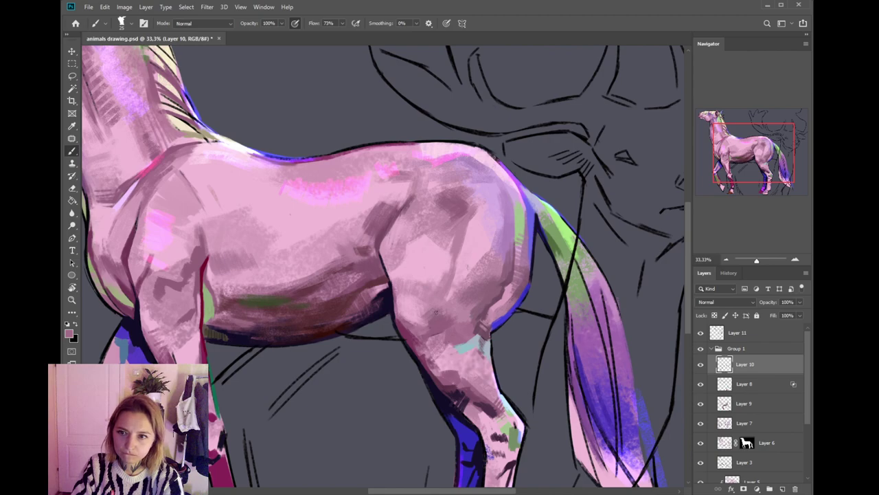
- Try short dark mauve strokes on the hind leg beside the teal patch and undo them
left_click(461, 335, "alt")
key("ctrl+z")
mouse_move(454, 341)
left_mouse_down()
mouse_move(475, 334)
mouse_move(480, 343)
mouse_move(451, 341)
left_mouse_up()
key("ctrl+z")
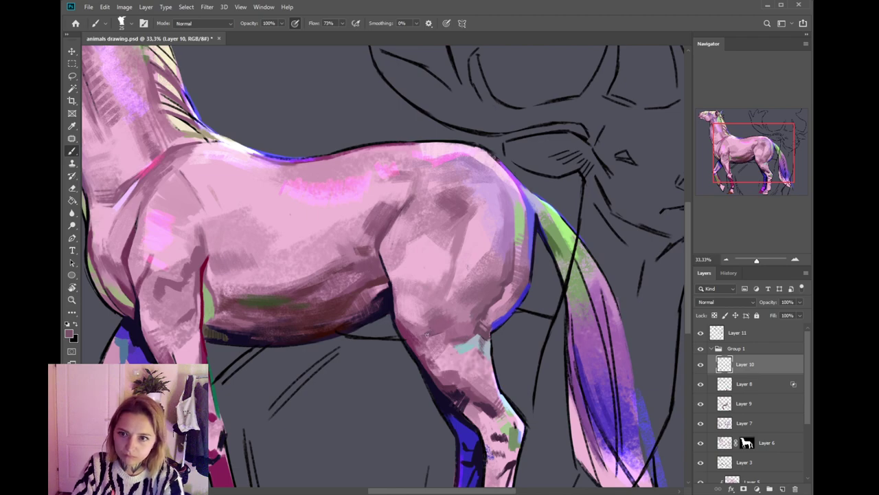
- Add dark mauve marks at the front of the lower thigh and blend the shadow above the teal patch
mouse_move(431, 330)
left_mouse_down()
mouse_move(438, 318)
mouse_move(438, 331)
left_mouse_up()
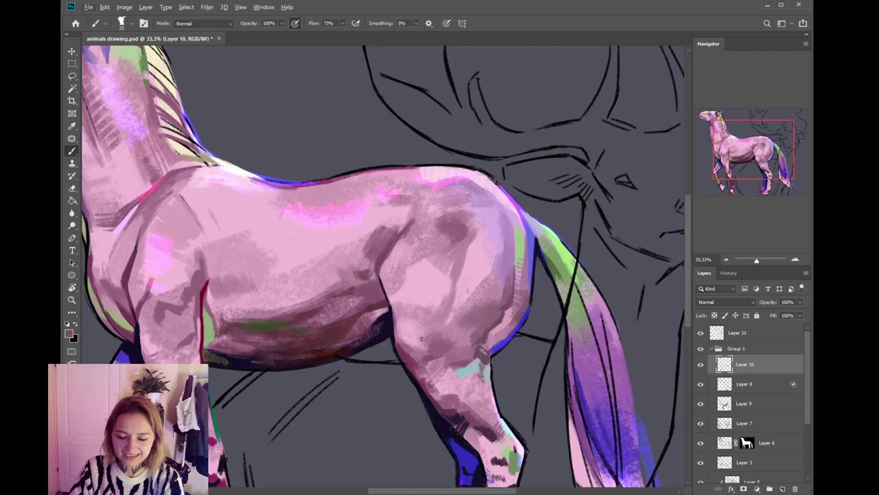
left_click_drag(483, 323, 467, 299)
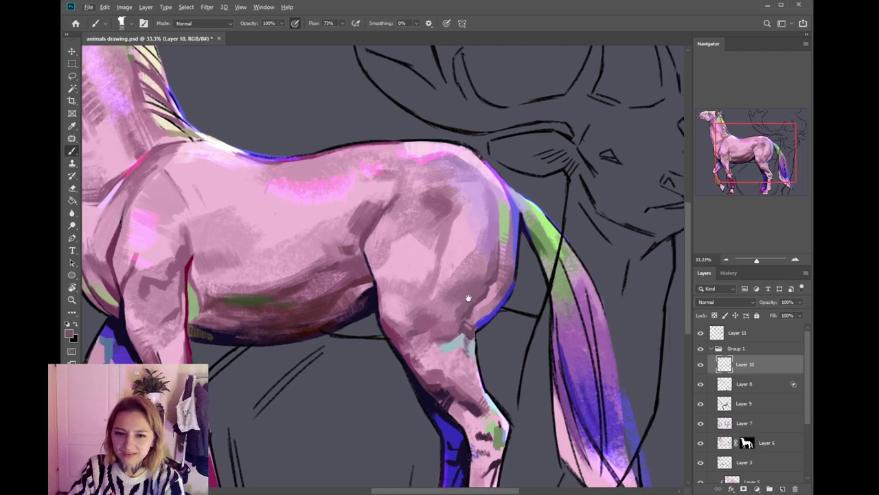
left_click(465, 310, "alt")
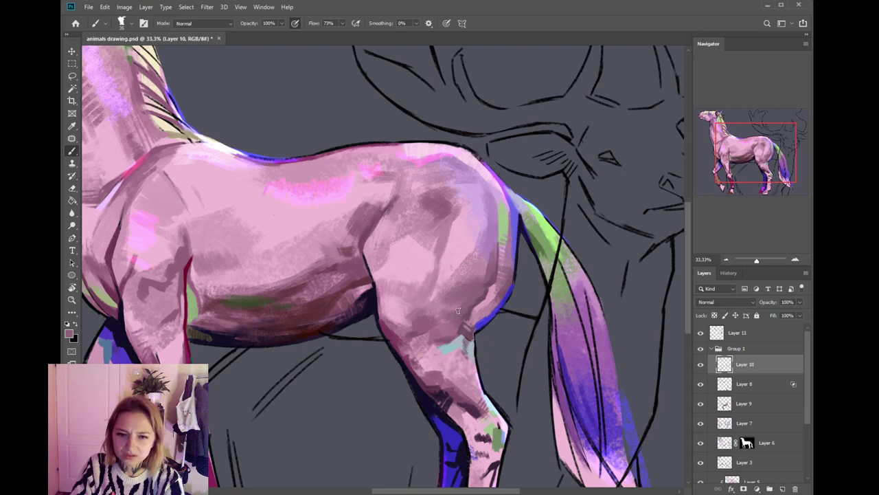
scroll(457, 289, "up", 1)
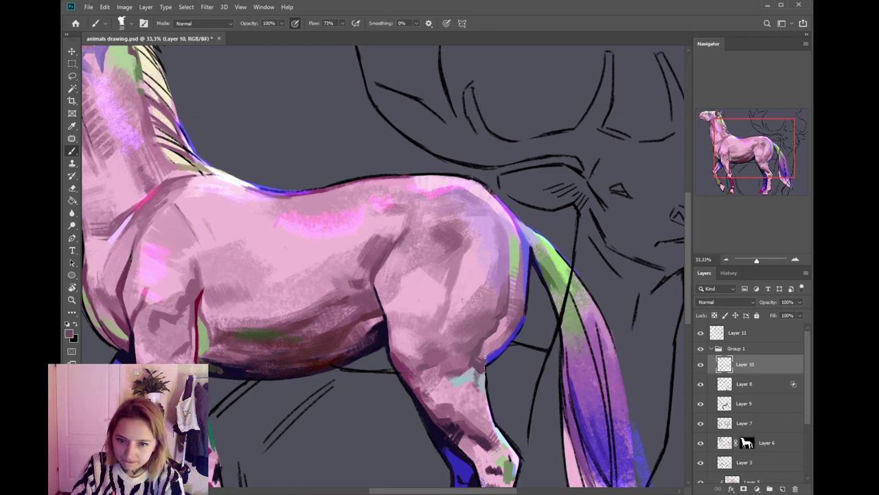
- Smooth the shading from the back of the thigh to the buttock's lower edge with sampled mauve tones
left_click(479, 361, "alt")
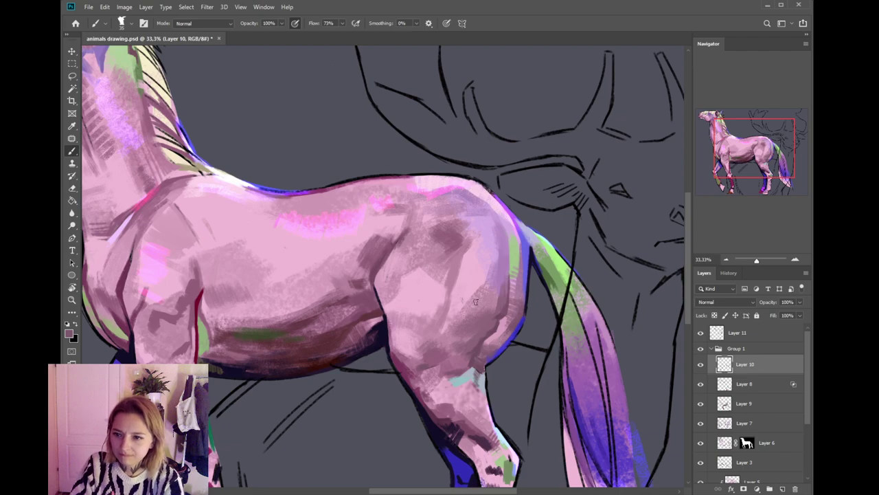
left_click(499, 341, "alt")
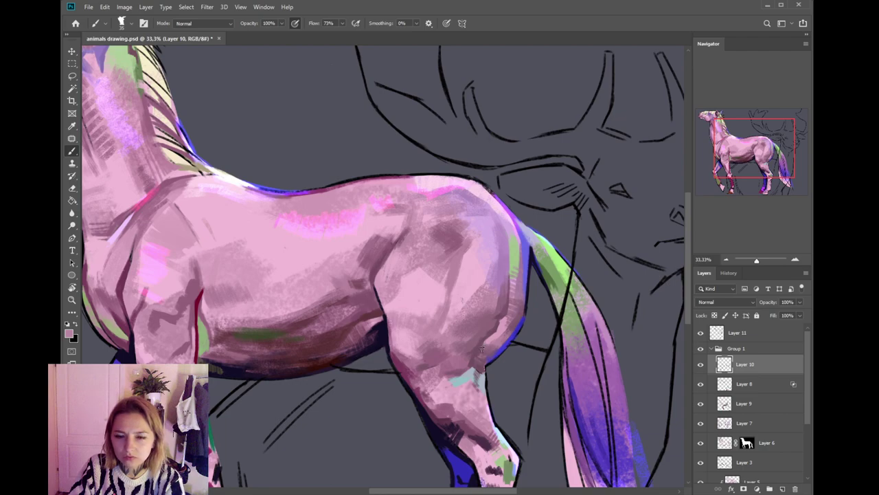
left_click(485, 351, "alt")
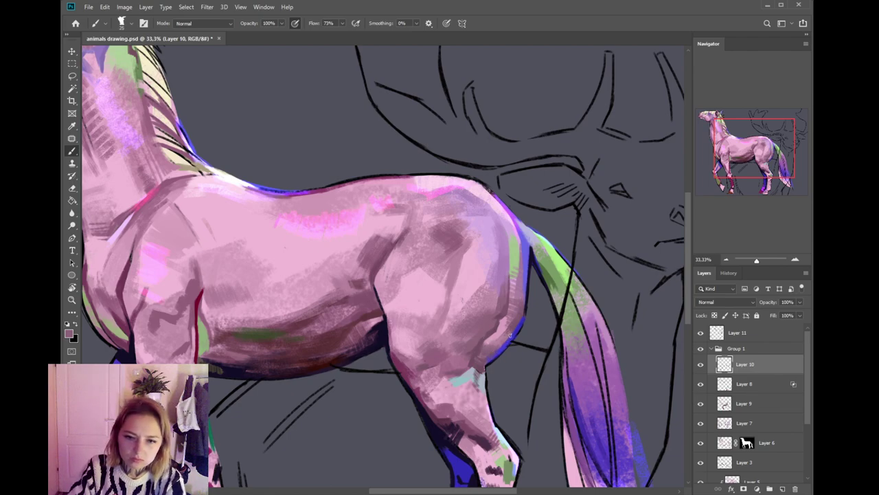
- Refine the upper edge of the teal patch with sampled grey-lilac and plum, using a smaller brush
left_click(471, 369, "alt")
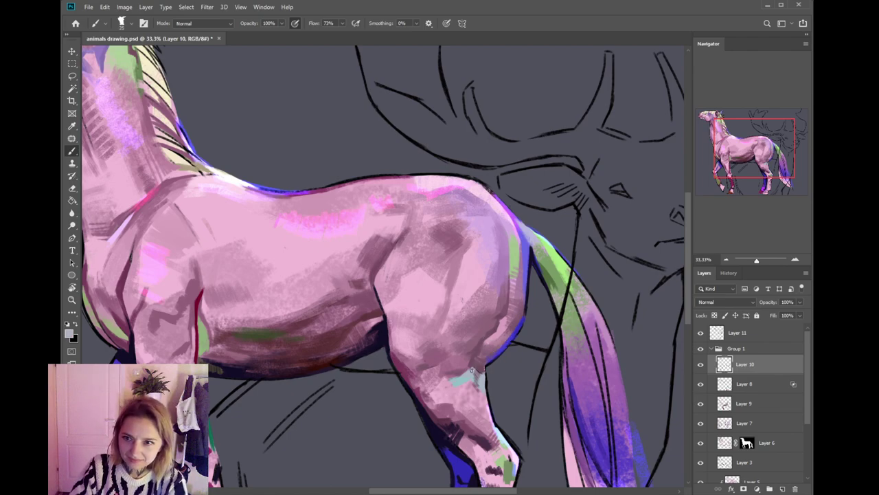
key("bracketleft")
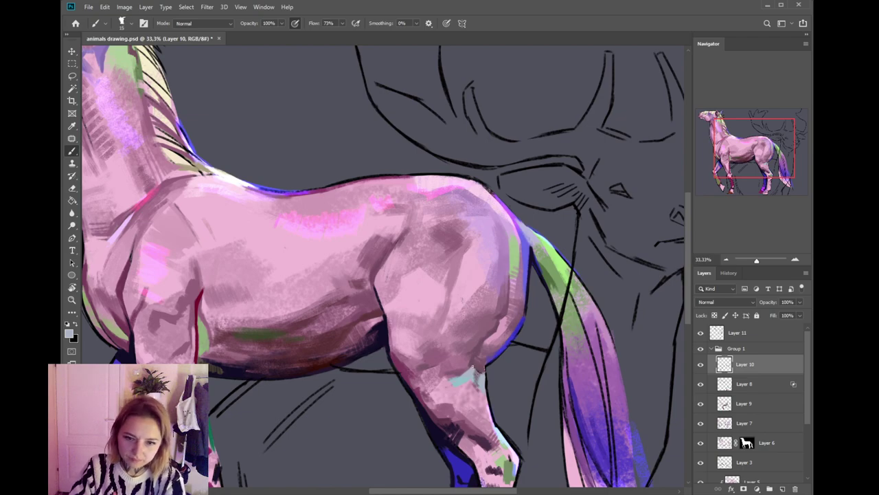
left_click(480, 367, "alt")
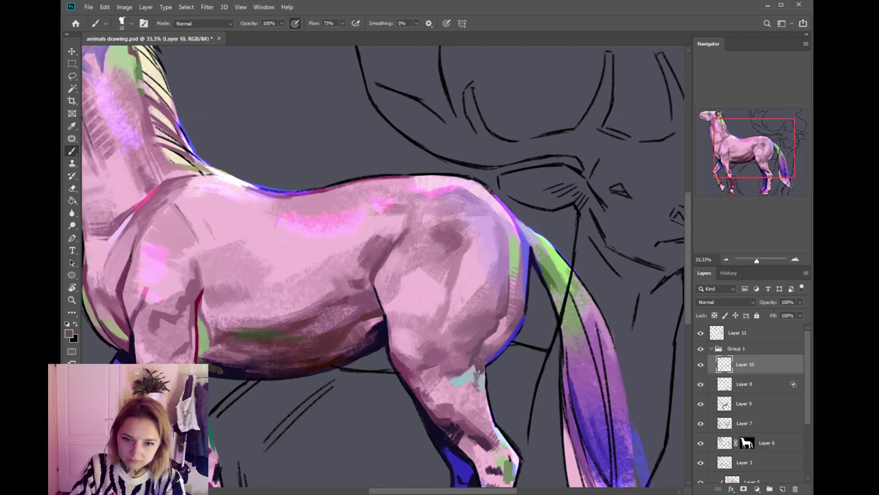
left_click(484, 369, "alt")
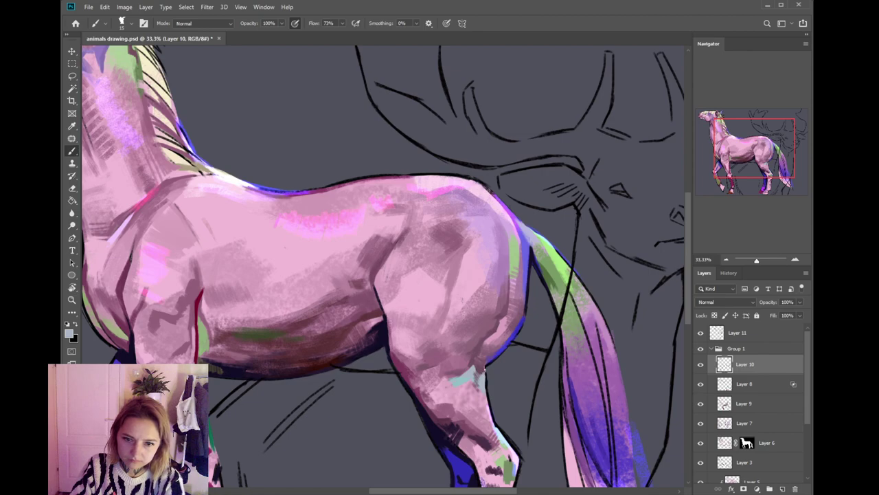
- Sample the blue rim of the buttock, darken it to deep indigo and shade the lower rear contour
left_click(504, 349, "alt")
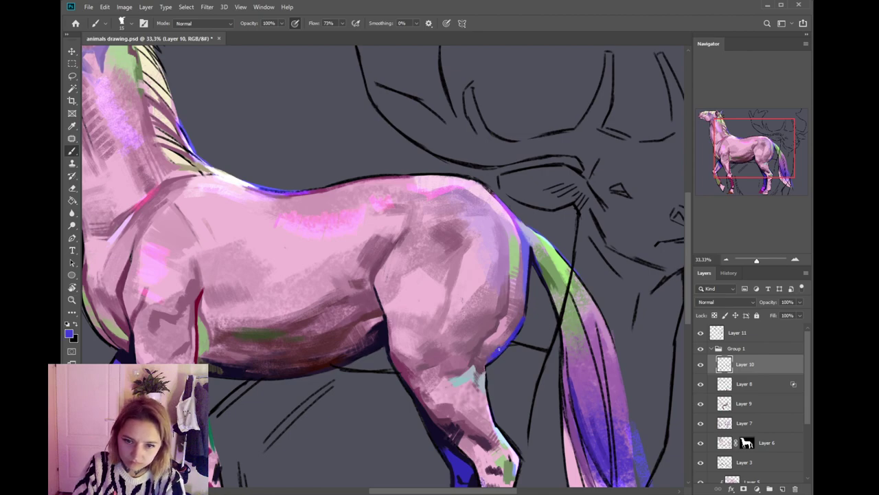
left_click(72, 334)
left_click(644, 335)
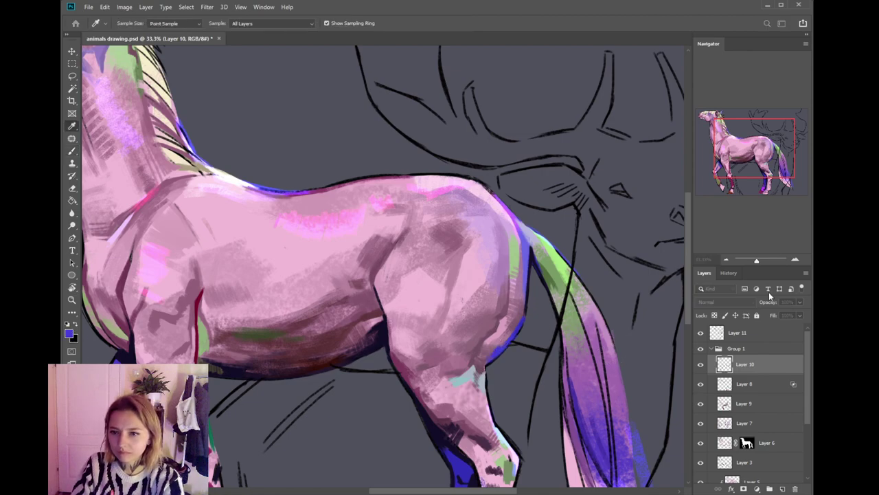
left_click(771, 293)
key("]")
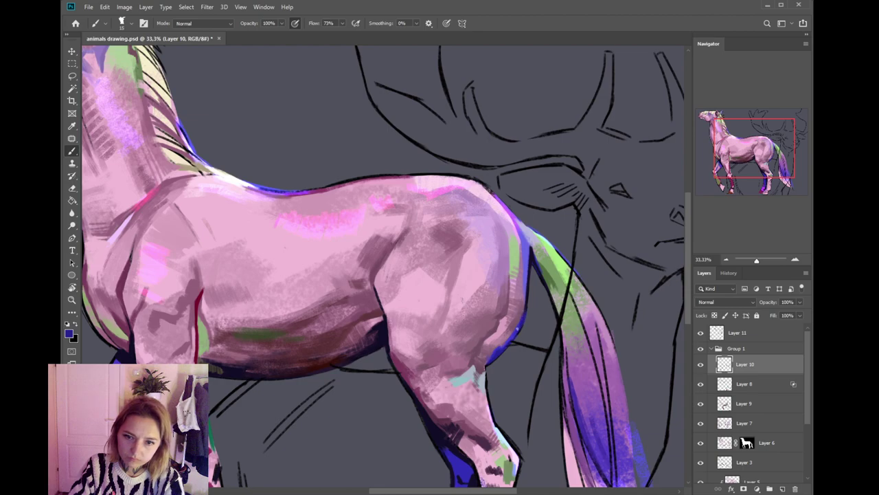
- Strengthen the indigo rim along the rear edge of the buttock with a size 30 brush
scroll(515, 319, "down", 1)
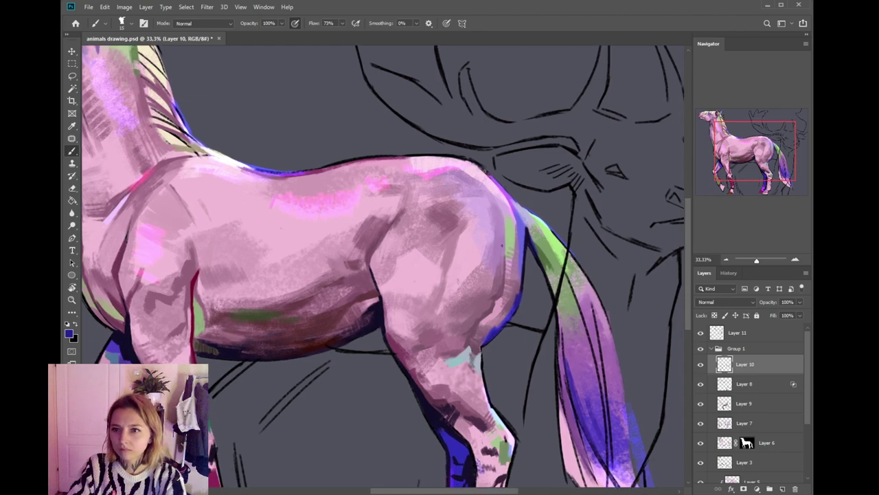
key("bracketright")
key("bracketright")
key("bracketright")
left_click_drag(513, 307, 520, 293)
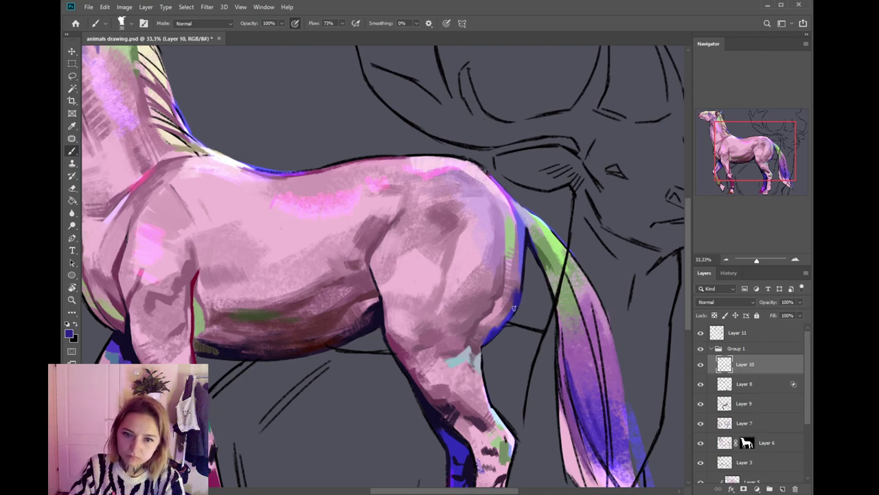
left_click_drag(545, 227, 524, 260)
- Sample the light green and extend the patch's lower end down the buttock's rear edge with short strokes
left_click(493, 257, "alt")
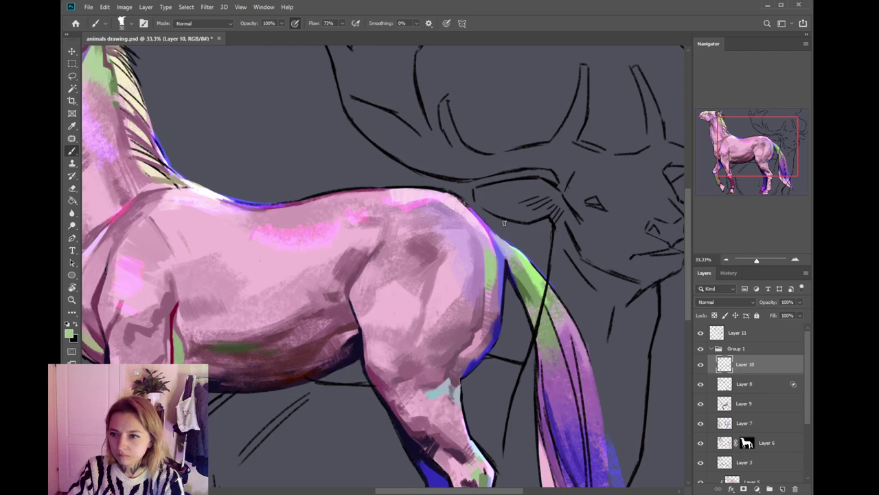
mouse_move(486, 339)
left_mouse_down()
mouse_move(495, 318)
mouse_move(485, 324)
left_mouse_up()
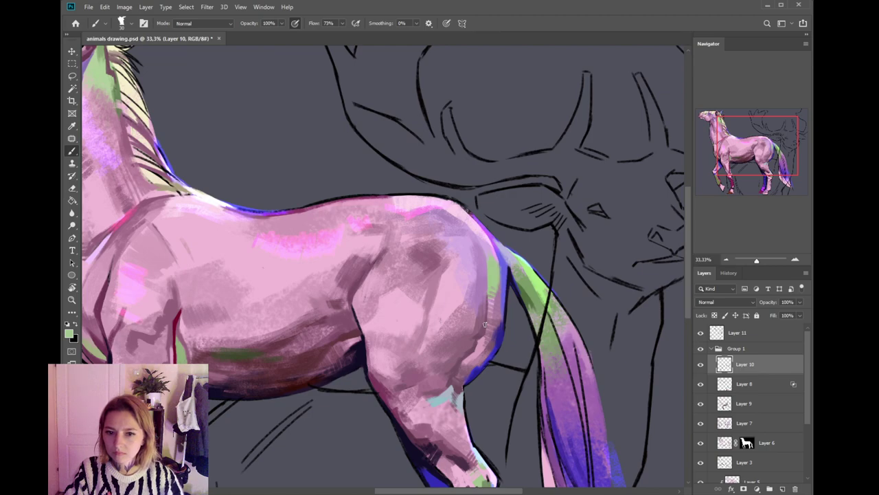
left_click_drag(490, 318, 505, 301)
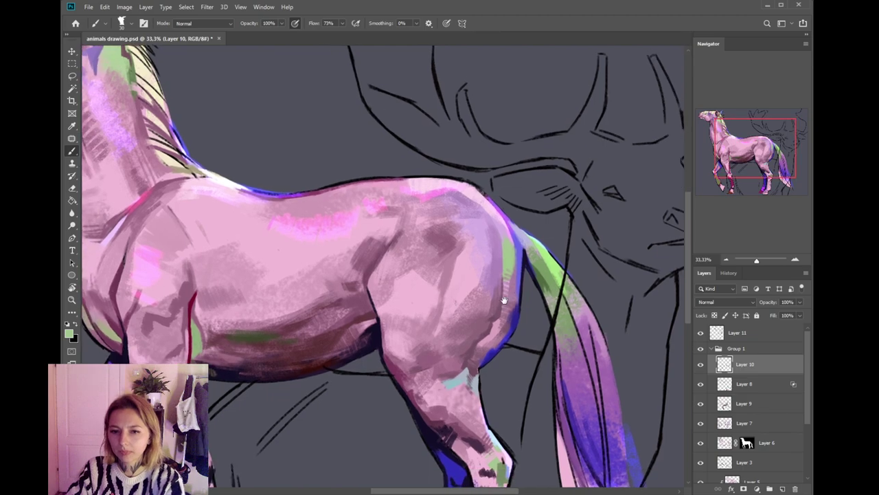
- Blend sampled mauve tones around the green patch and up the rear of the croup
left_click(500, 241, "alt")
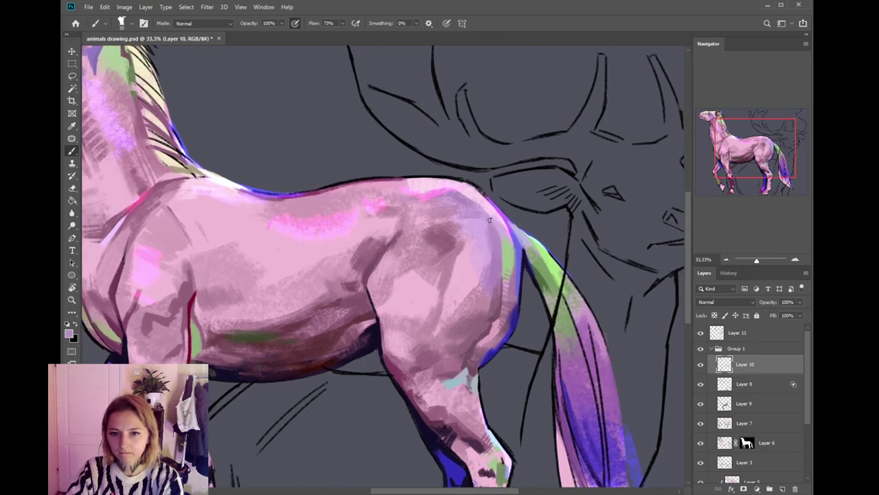
left_click_drag(494, 221, 509, 251)
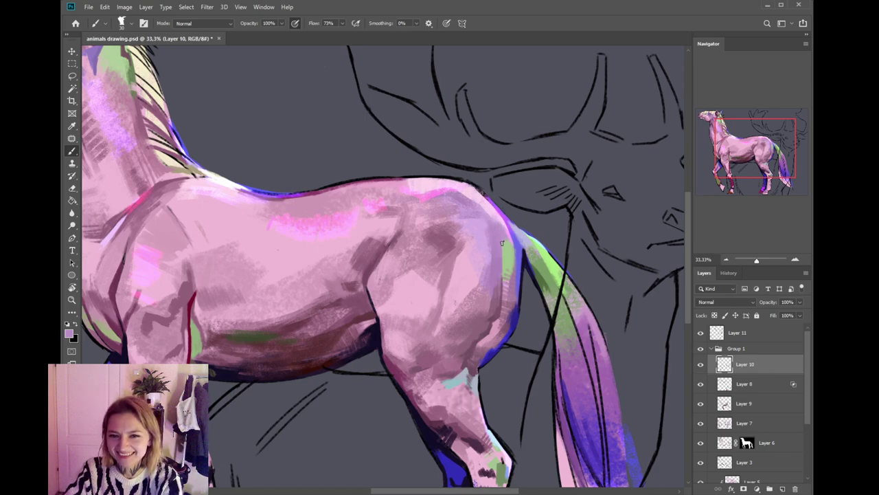
left_click_drag(496, 199, 514, 243)
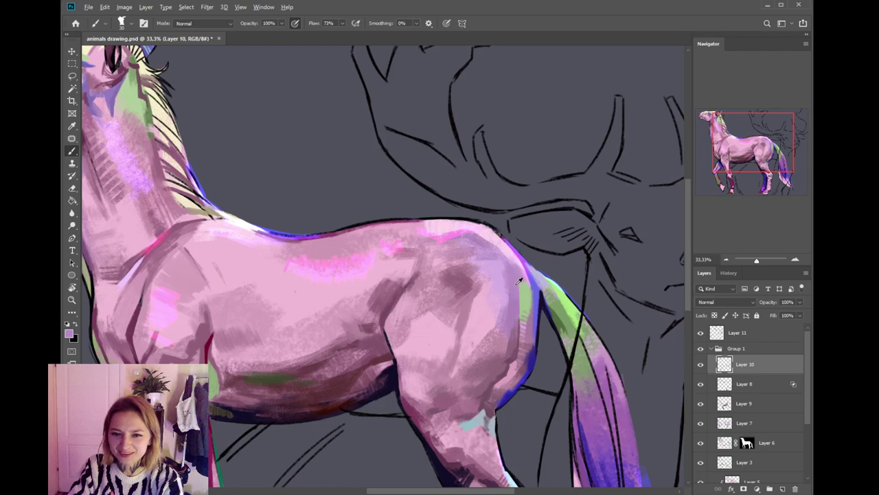
scroll(516, 283, "down", 3)
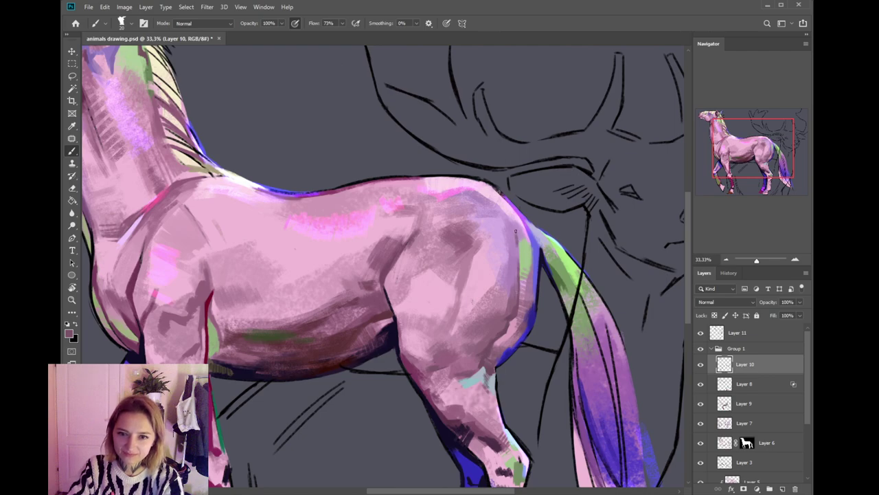
scroll(522, 265, "down", 2)
- Sample the rim's indigo and the near-black shadow to darken the buttock's edge below the tail root
left_click(526, 282, "alt")
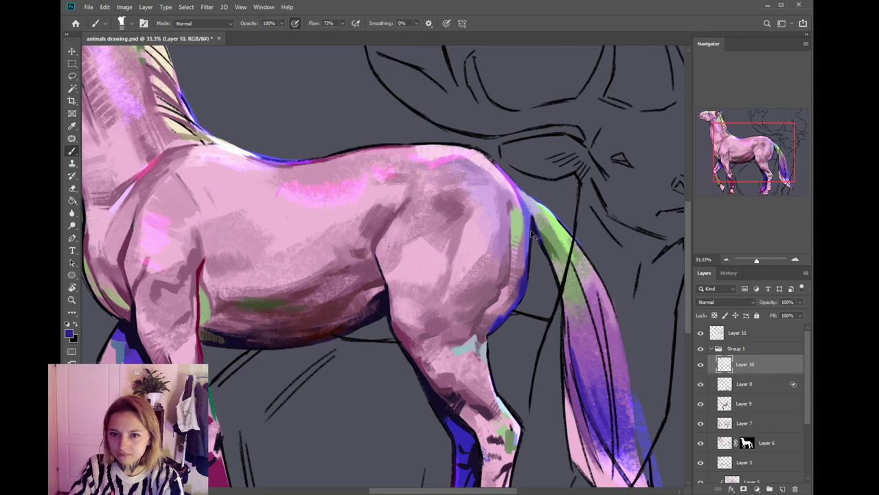
left_click(539, 232, "alt")
key("bracketright")
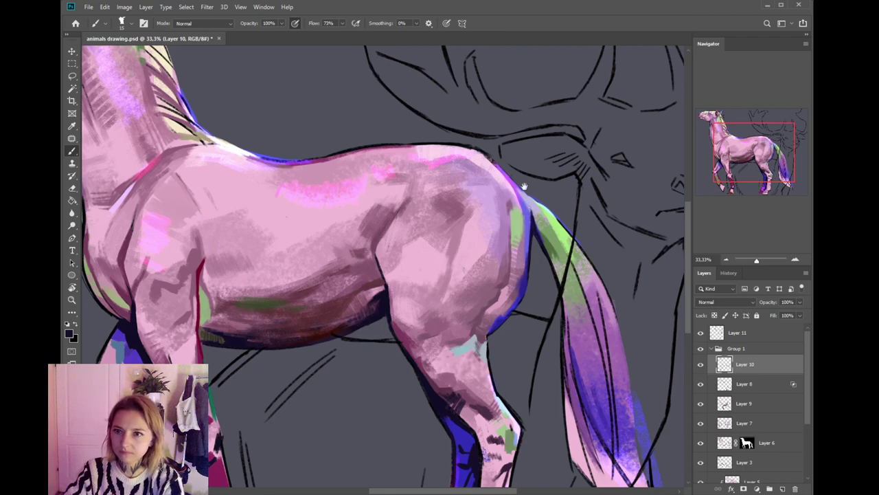
- Sample violet and pale pink from the croup and brighten its upper rear curve with a size 20 brush
left_click(505, 161, "alt")
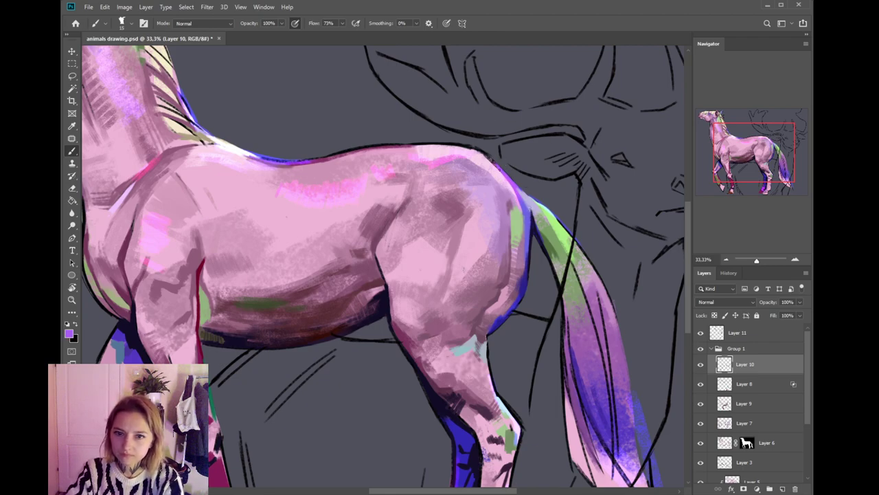
left_click(486, 157, "alt")
key("bracketright")
key("bracketright")
left_click_drag(483, 153, 498, 170)
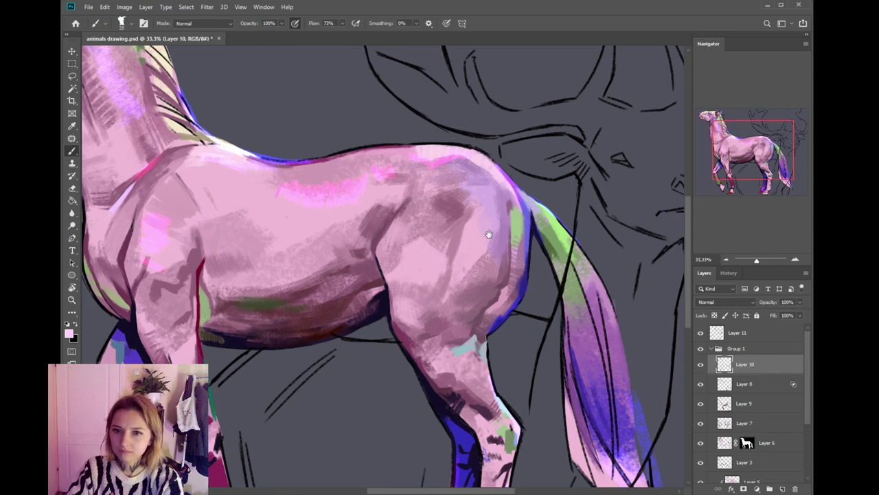
left_click_drag(479, 213, 490, 242)
- Line the croup's rear contour down to the tail root in bright violet and touch up its crest with sampled pale pink
left_click(522, 207, "alt")
key("bracketleft")
key("bracketleft")
key("bracketleft")
left_click_drag(497, 187, 531, 231)
key("bracketright")
key("bracketright")
left_click_drag(492, 182, 514, 201)
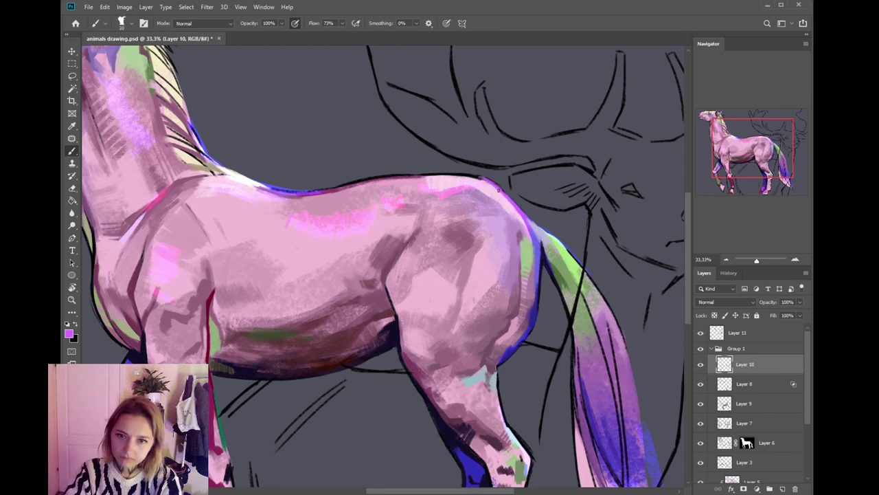
left_click(464, 180, "alt")
left_click_drag(463, 180, 472, 182)
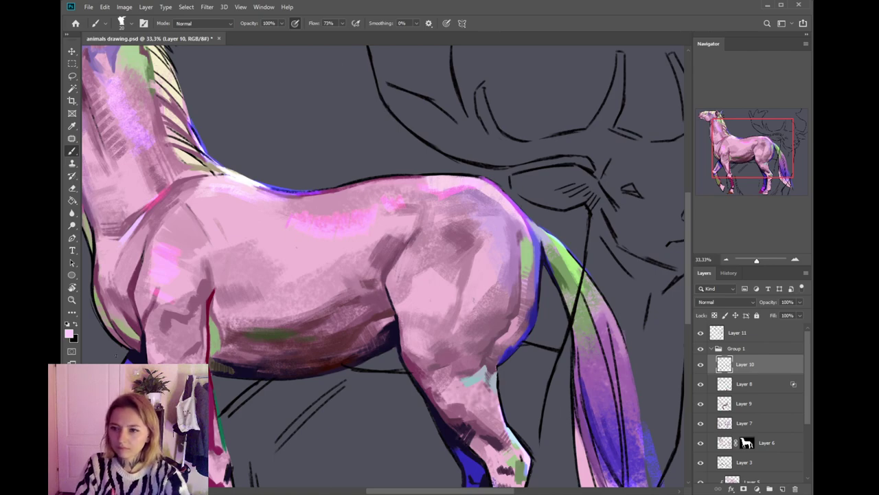
- Choose a vivid magenta and recolour the outline over the top of the croup, undoing unwanted strokes
left_click(70, 334)
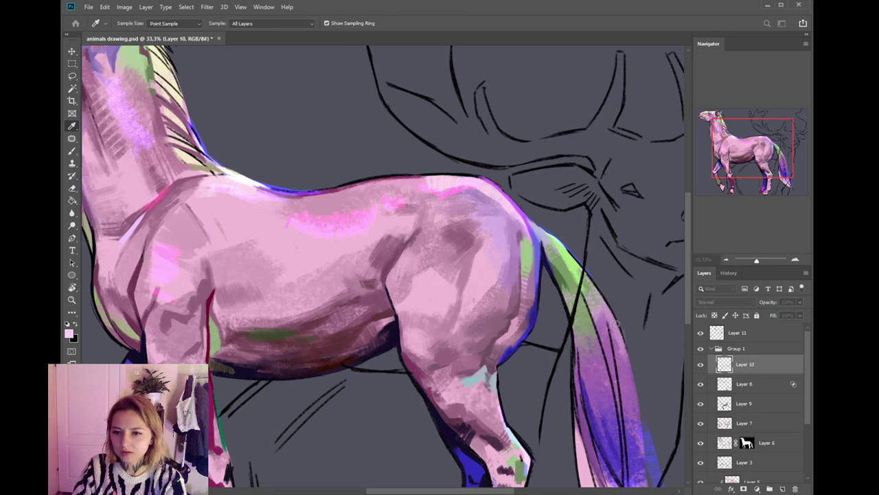
left_click(637, 320, "alt")
mouse_move(451, 198)
left_mouse_down()
mouse_move(498, 256)
mouse_move(519, 237)
mouse_move(510, 237)
mouse_move(526, 238)
left_mouse_up()
key("bracketleft")
key("bracketright")
key("ctrl+z")
key("ctrl+z")
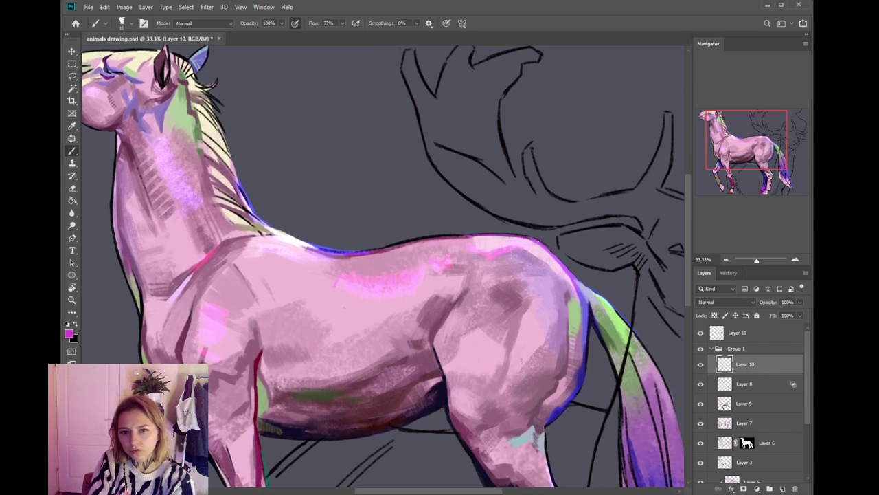
left_click_drag(465, 235, 537, 239)
- Sample plum from the back's outline, darken it and paint over the black line along the loin
left_click(447, 232, "alt")
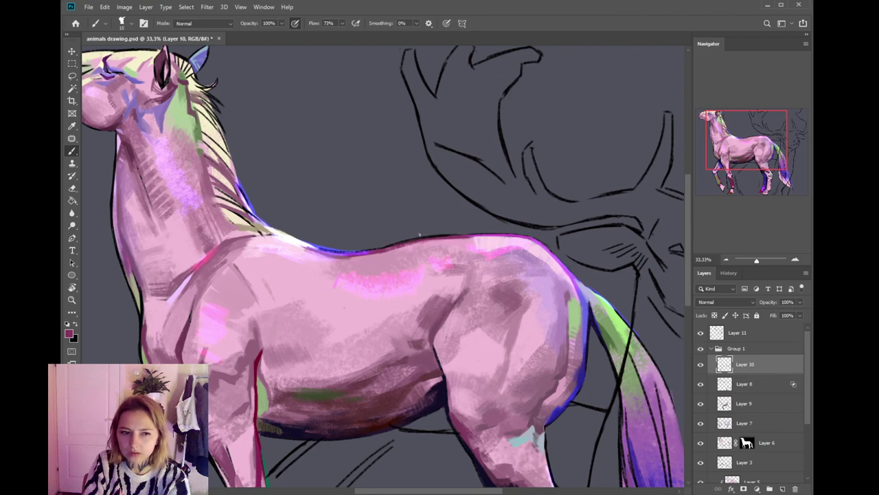
key("i")
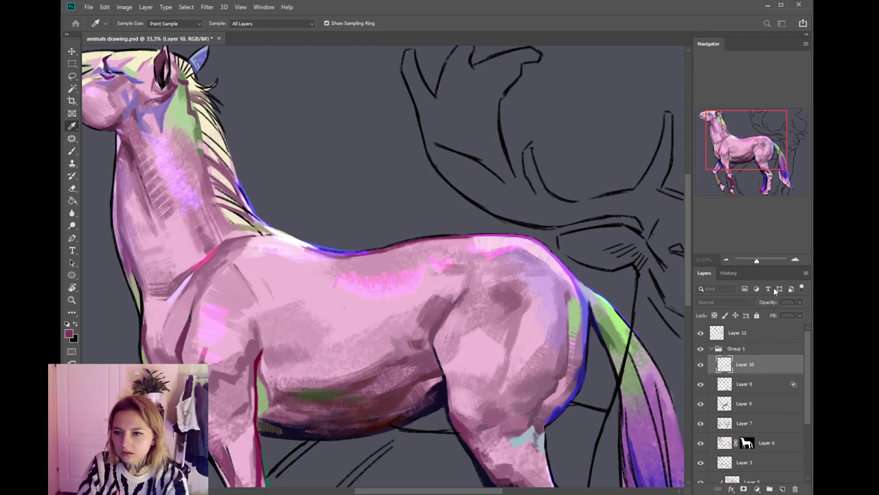
key("b")
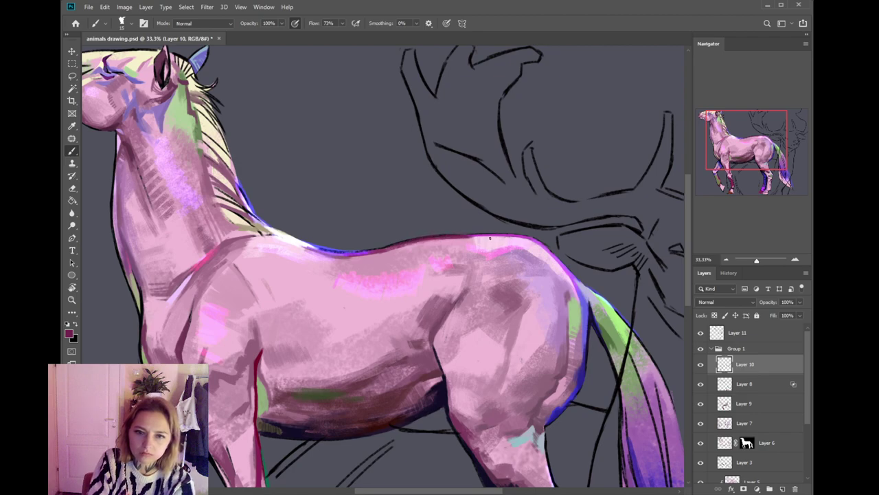
key("i")
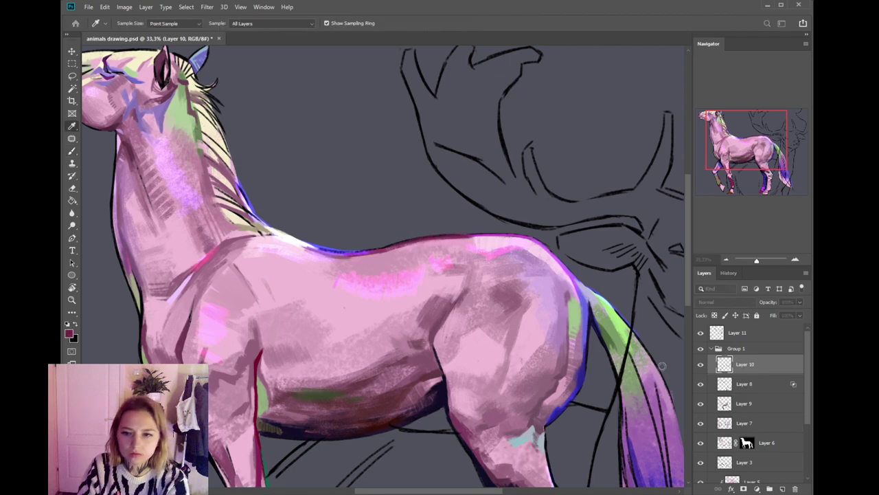
key("b")
left_click_drag(454, 333, 449, 308)
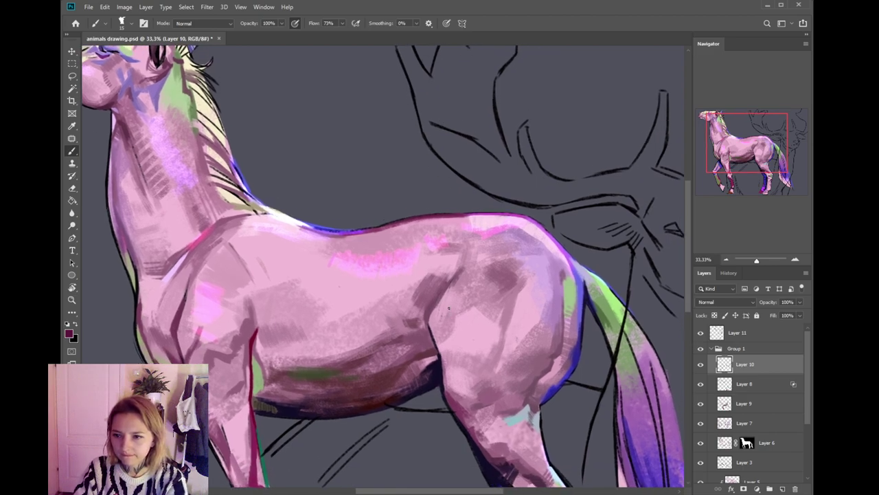
- Recolour the back's outline with sampled blue in the dip behind the withers and plum where it rises to the loin
left_click_drag(382, 287, 465, 339)
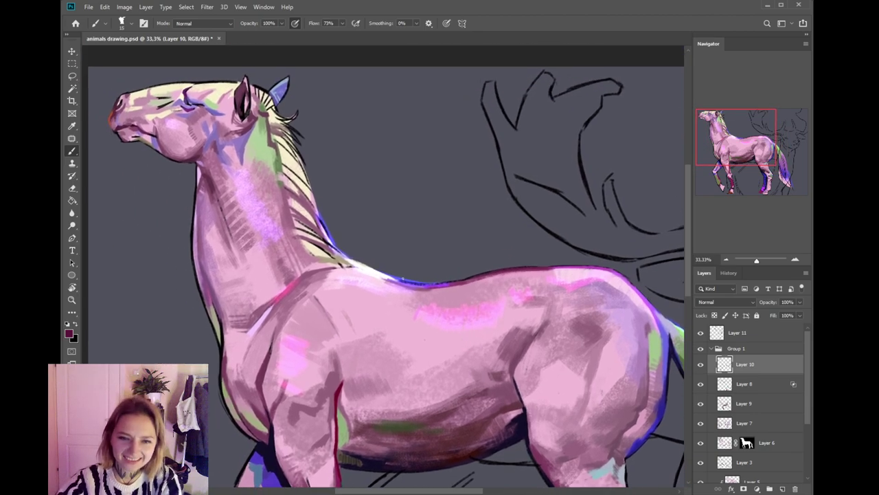
left_click(401, 276, "alt")
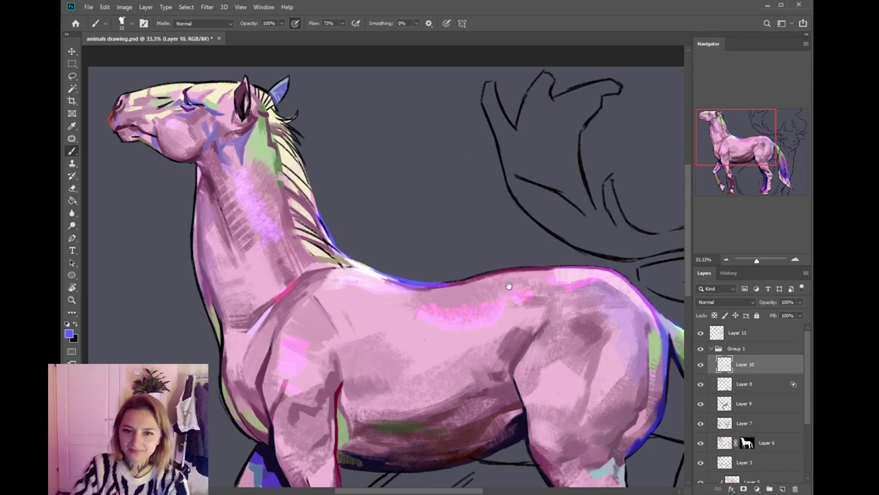
left_click_drag(509, 285, 550, 271)
left_click(562, 257, "alt")
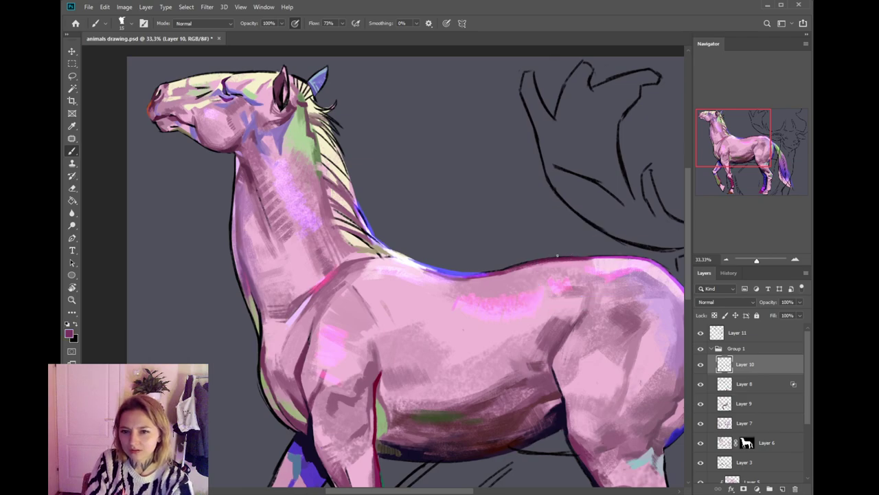
left_click_drag(477, 275, 465, 275)
- Sample the flank fold's mauve, choose a darker plum and deepen the shadow in front of the thigh
mouse_move(612, 312)
left_mouse_down()
mouse_move(584, 306)
mouse_move(540, 322)
mouse_move(520, 304)
left_mouse_up()
left_click(469, 279, "alt")
key("i")
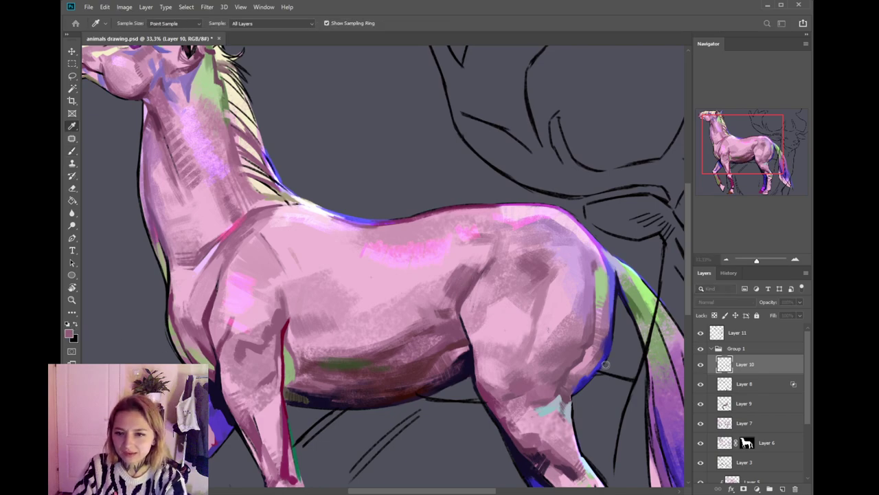
key("b")
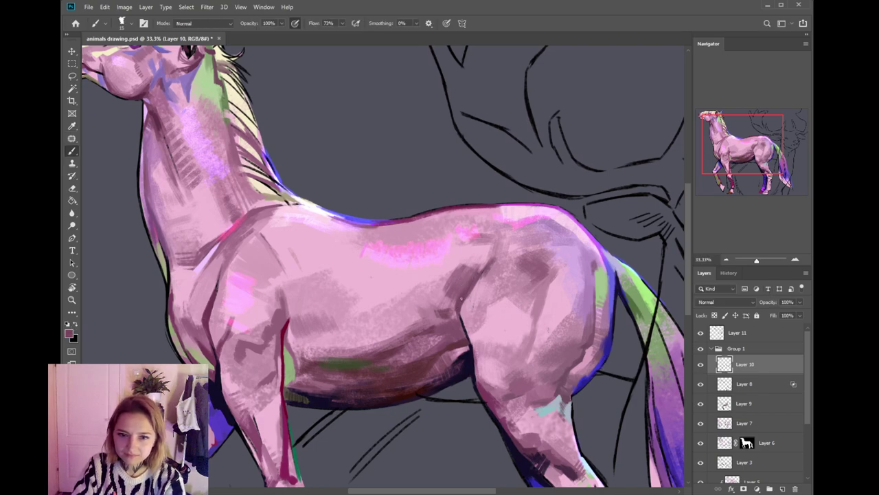
left_click(69, 334)
left_click(610, 372)
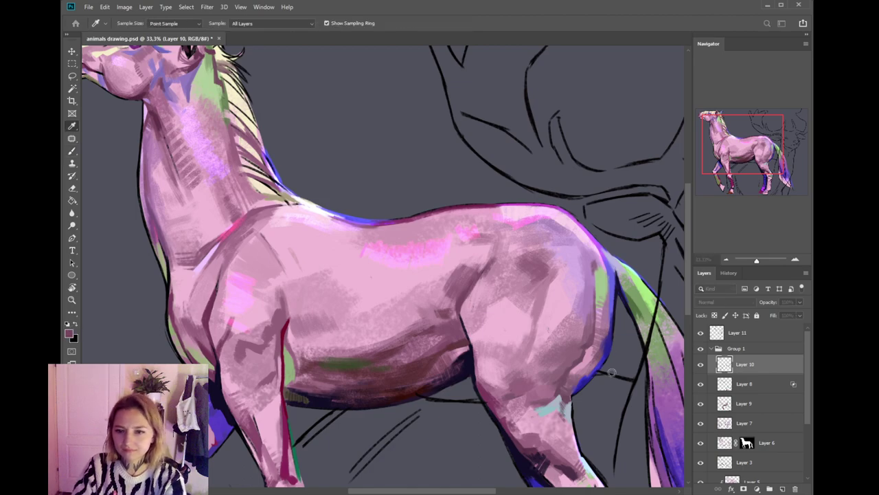
left_click(765, 301)
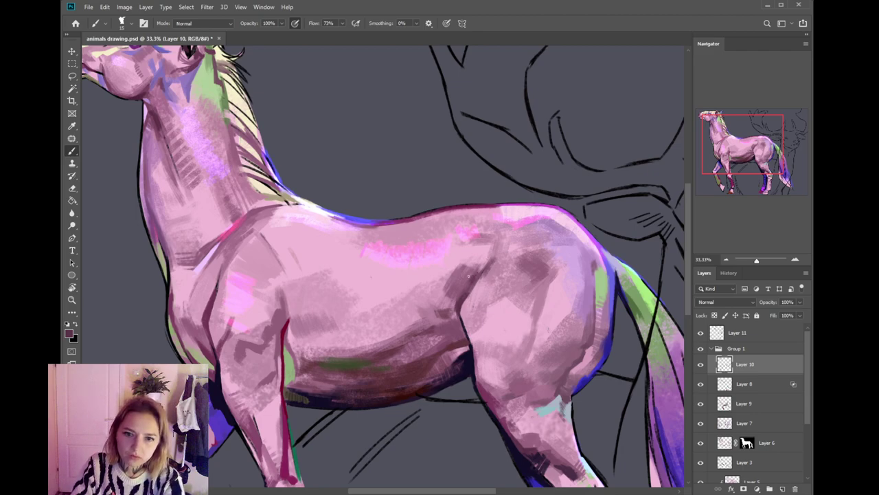
left_click(475, 274, "alt")
key("]")
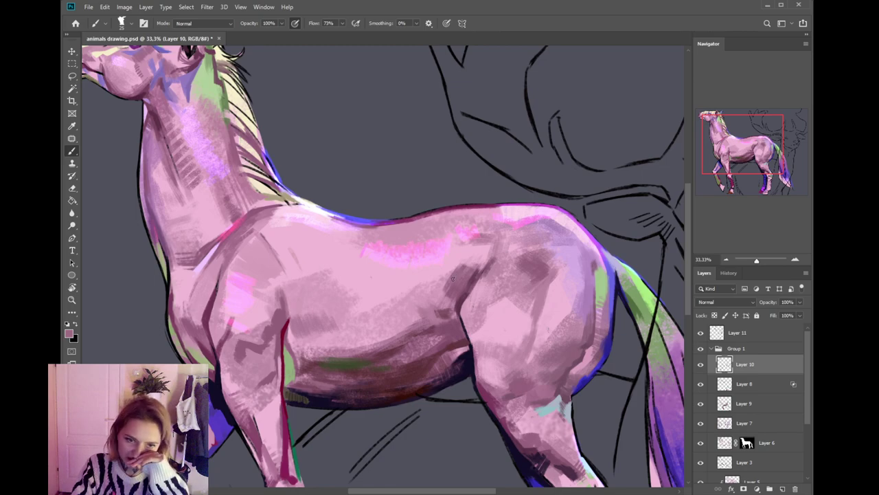
- Blend sampled pink and mauve into the loin and upper flank with a size 60 brush, then check the whole body
scroll(467, 302, "left", 3)
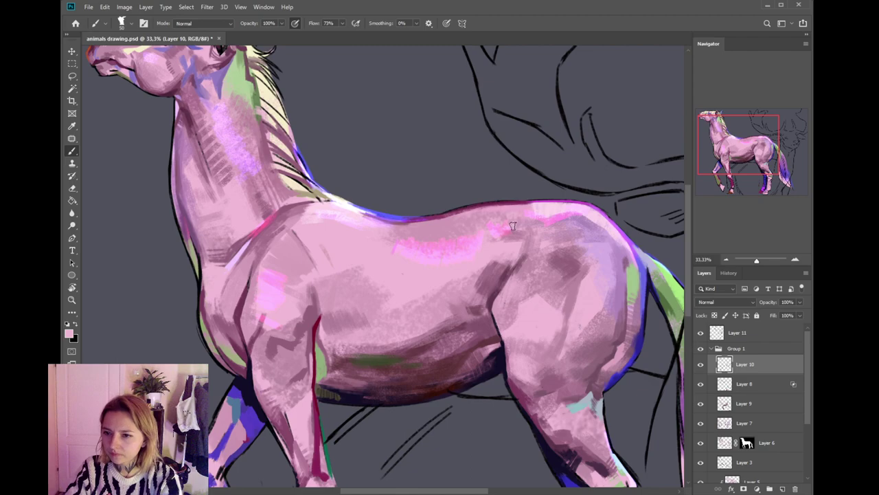
left_click(507, 265, "alt")
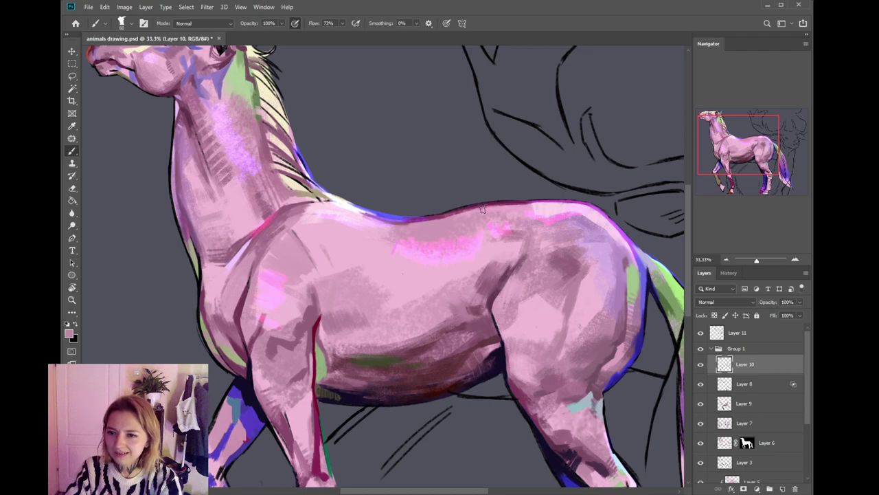
key("ctrl+minus")
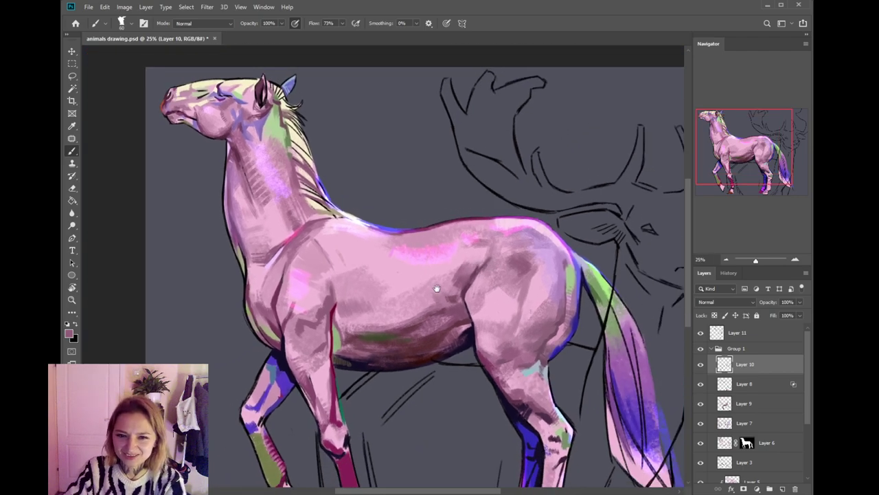
left_click_drag(448, 294, 503, 323)
left_click_drag(526, 366, 480, 293)
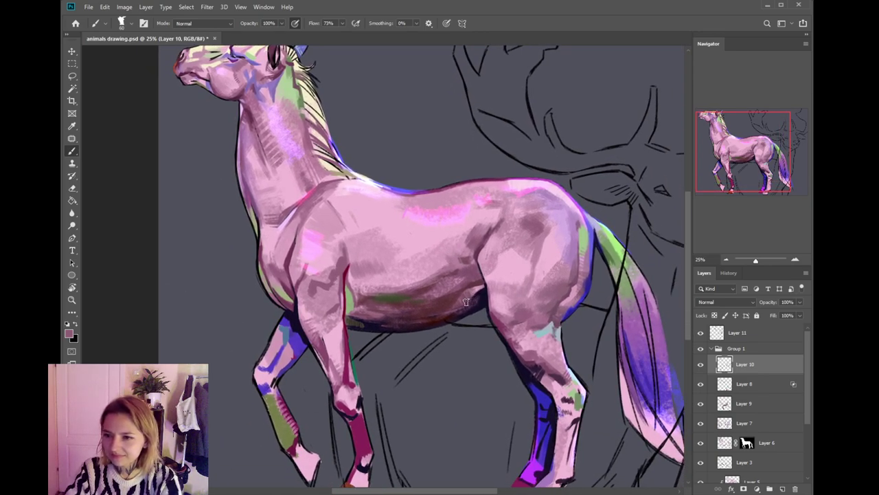
left_click_drag(460, 310, 465, 359)
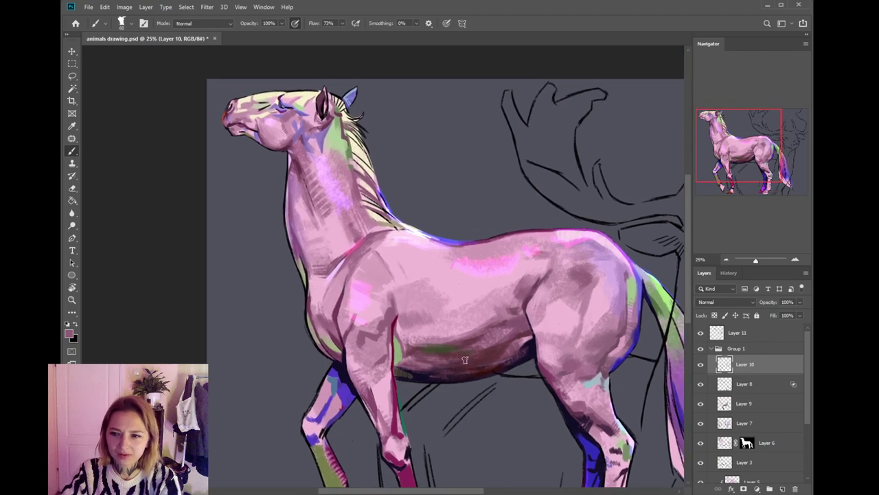
- Sample the belly's dark green and paint a green stroke along the flank fold in front of the thigh
left_click(426, 370, "alt")
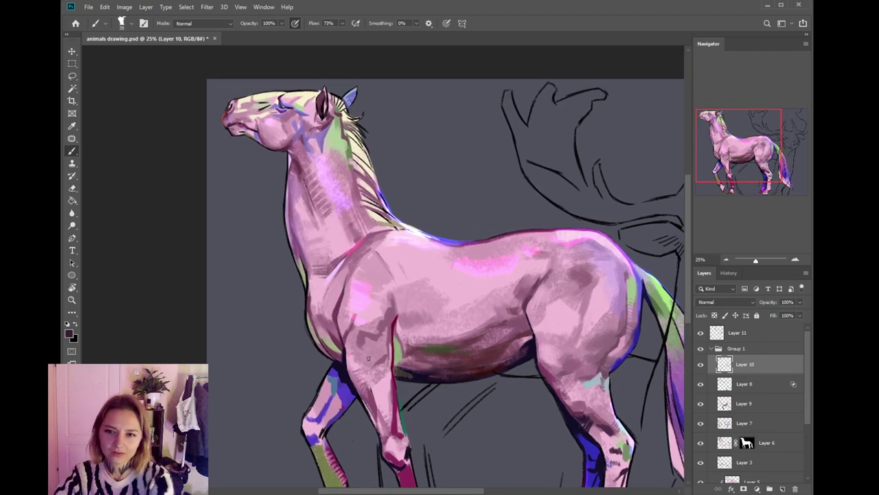
left_click(447, 347, "alt")
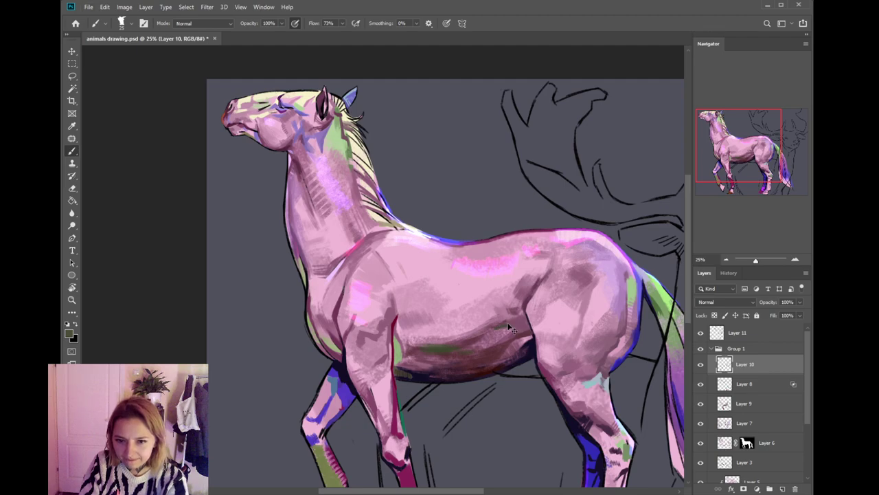
left_click_drag(495, 328, 489, 332)
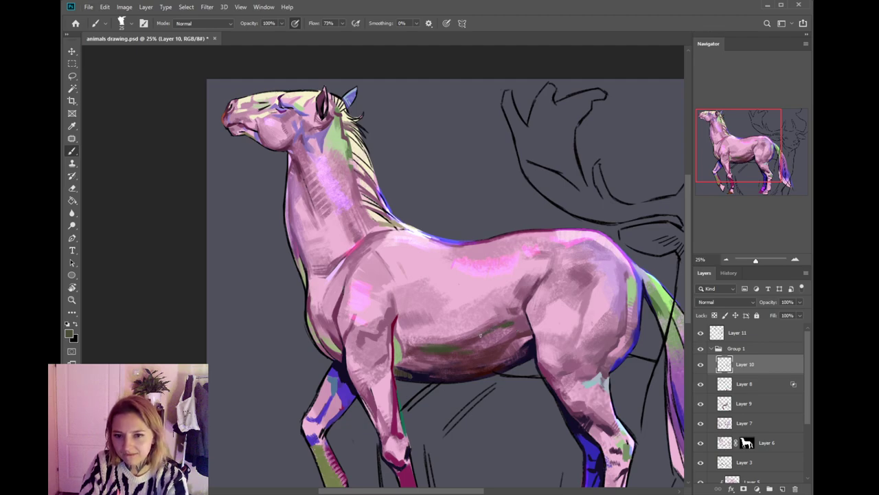
- Sample dark navy, green and reddish tones from the belly and blend them into its shadow
left_click(491, 357, "alt")
left_click(440, 368, "alt")
left_click(425, 374, "alt")
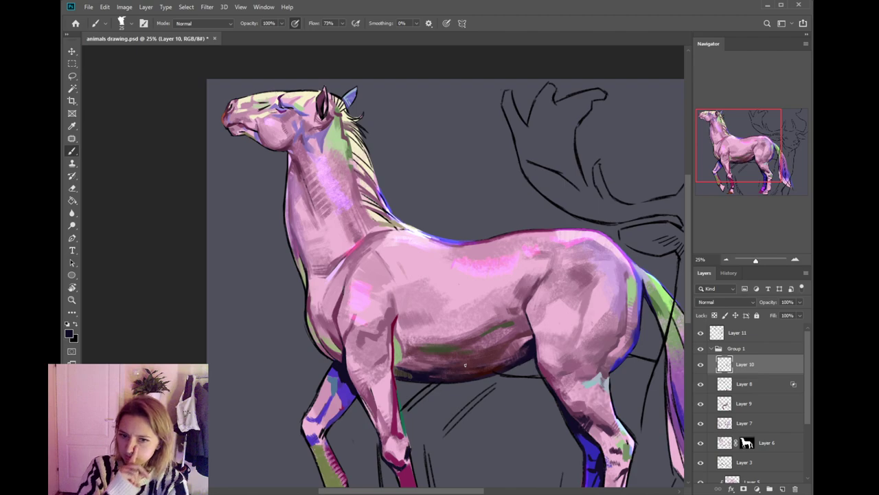
left_click(401, 345, "alt")
left_click(413, 349, "alt")
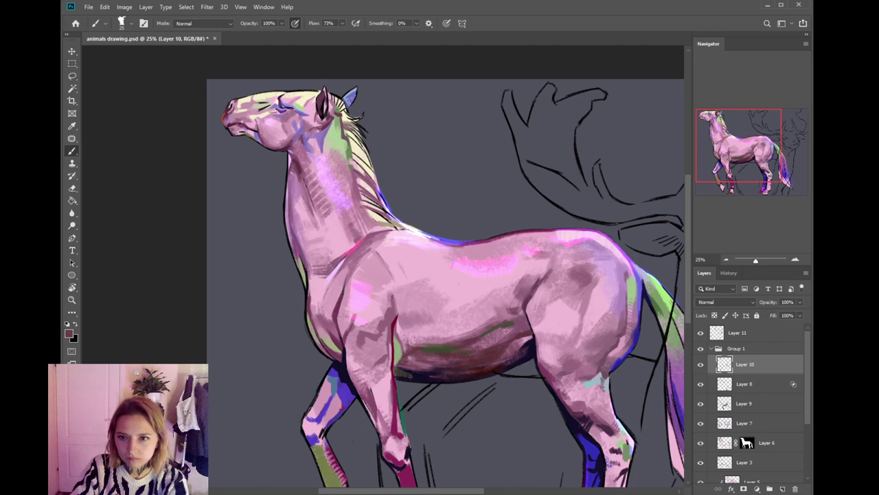
- Sample crimson and nearby mauve and refine the red line behind the horse's elbow down the upper foreleg
left_click(396, 320, "alt")
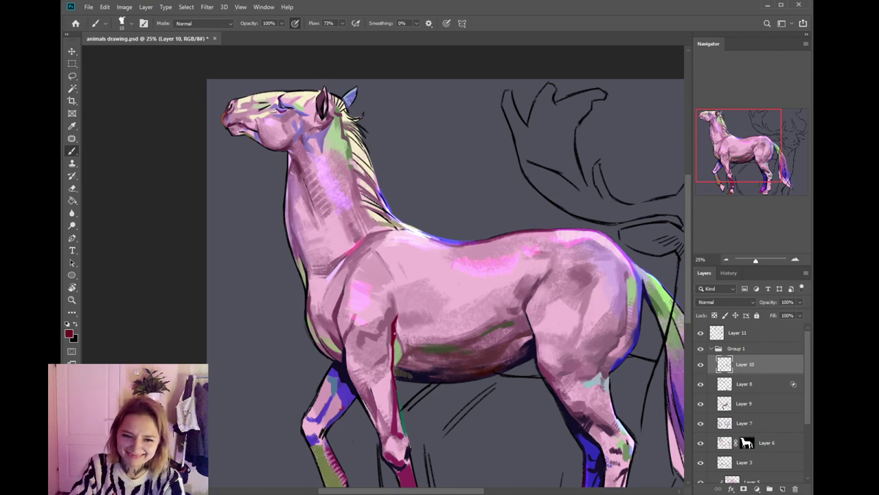
left_click_drag(395, 335, 394, 344)
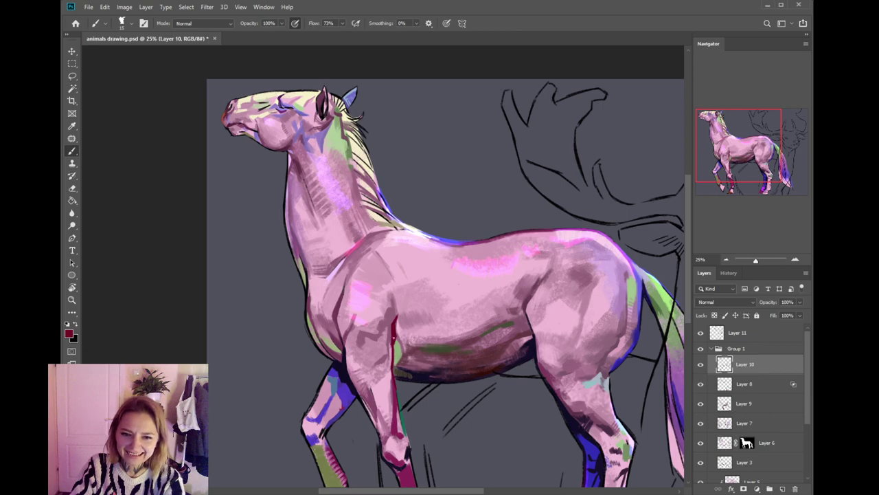
left_click(392, 331, "alt")
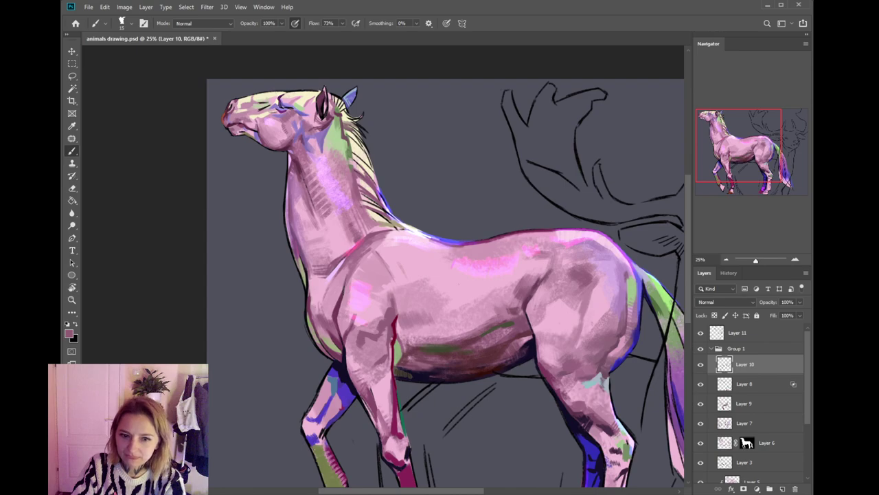
left_click(397, 339, "alt")
left_click_drag(393, 343, 389, 362)
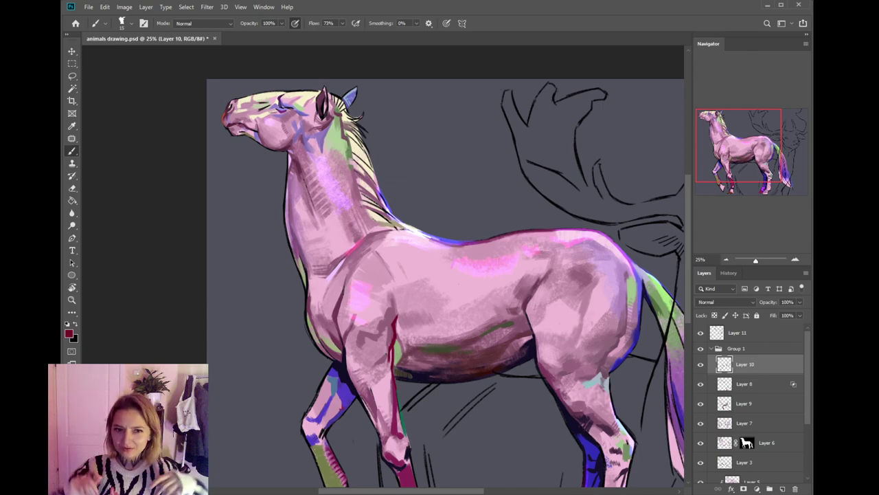
- Switch to the deer sketch on Layer 11 with black and tidy the lines of the antler nearest the horse
mouse_move(447, 296)
left_mouse_down()
mouse_move(437, 272)
mouse_move(367, 275)
mouse_move(461, 336)
mouse_move(439, 367)
mouse_move(371, 342)
left_mouse_up()
mouse_move(548, 257)
left_mouse_down()
mouse_move(414, 317)
mouse_move(445, 320)
mouse_move(467, 352)
mouse_move(489, 357)
left_mouse_up()
key("alt+bracketright")
key("x")
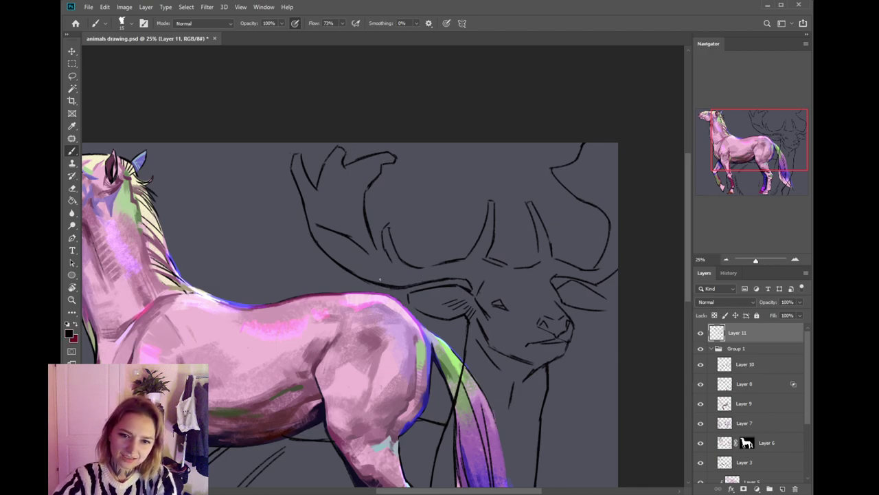
key("e")
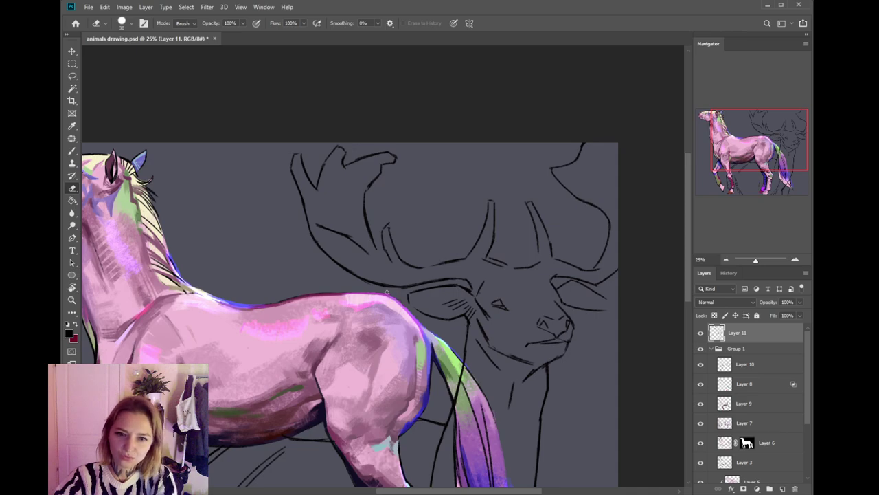
left_click_drag(391, 283, 425, 277)
key("b")
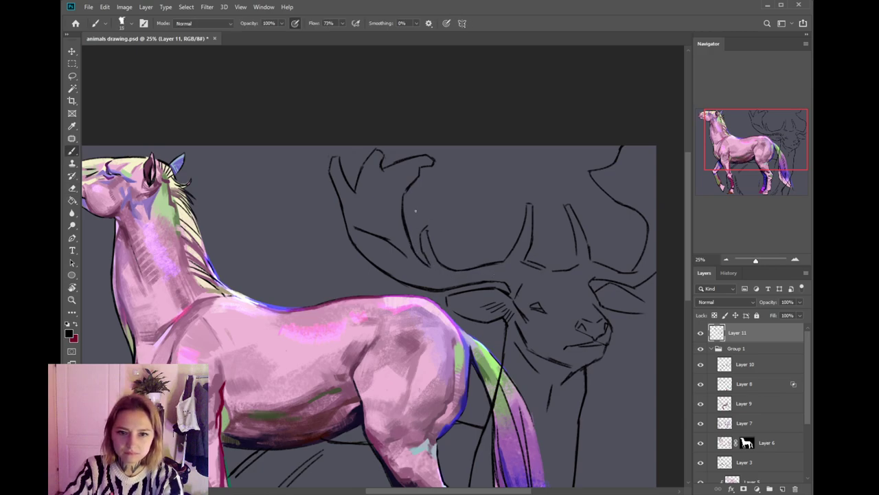
- Erase and redraw the inner edge of that antler's palm down to the small tine
key("e")
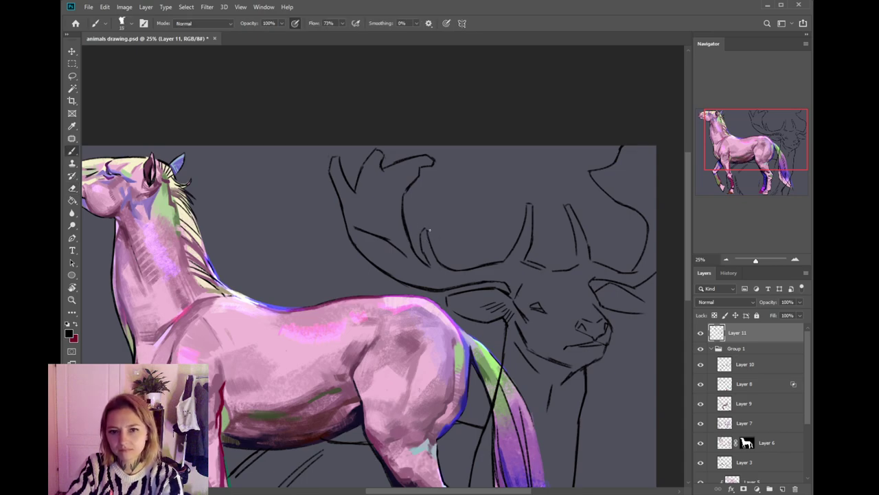
left_click_drag(415, 194, 448, 222)
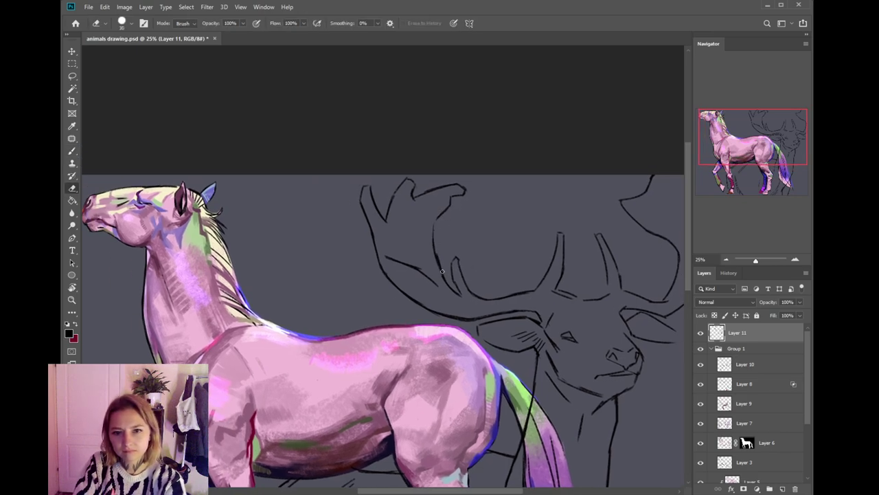
key("b")
key("b")
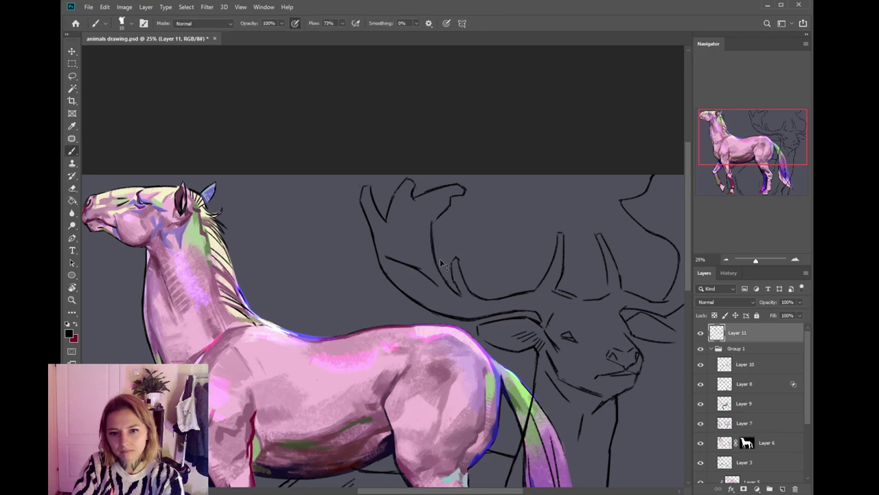
- Hatch the inside of the deer's ear nearest the horse and refine the antler base above it
left_click_drag(425, 196, 341, 87)
mouse_move(443, 235)
left_mouse_down()
mouse_move(416, 248)
mouse_move(422, 234)
mouse_move(463, 237)
mouse_move(425, 234)
mouse_move(440, 228)
mouse_move(457, 241)
left_mouse_up()
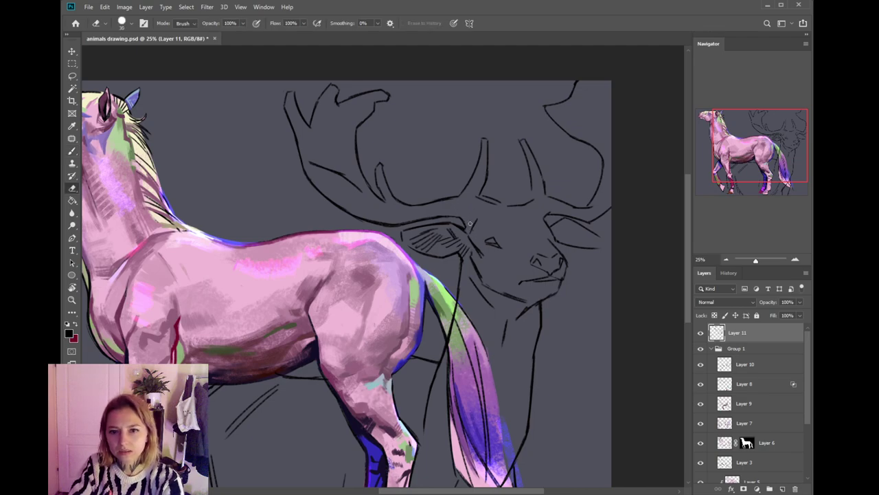
left_click_drag(456, 278, 460, 307)
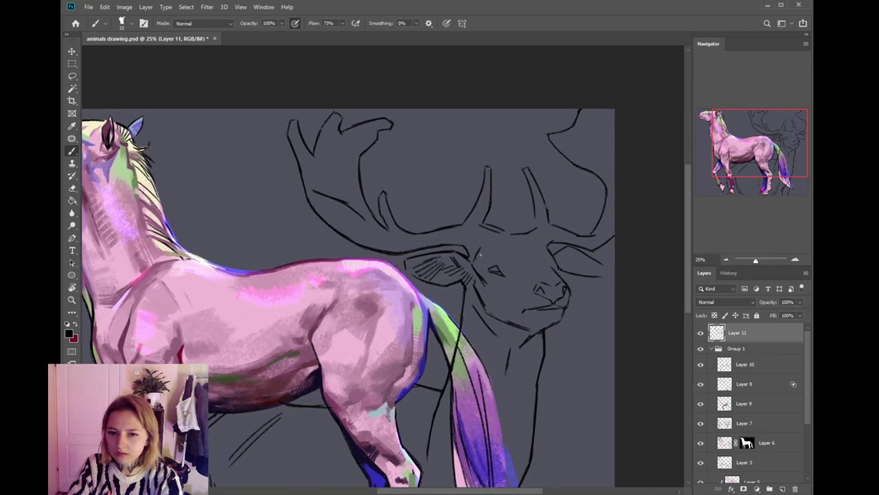
- Erase and redraw the base of the upright tine above the deer's eye, undoing poor strokes, and hatch it dark
key("e")
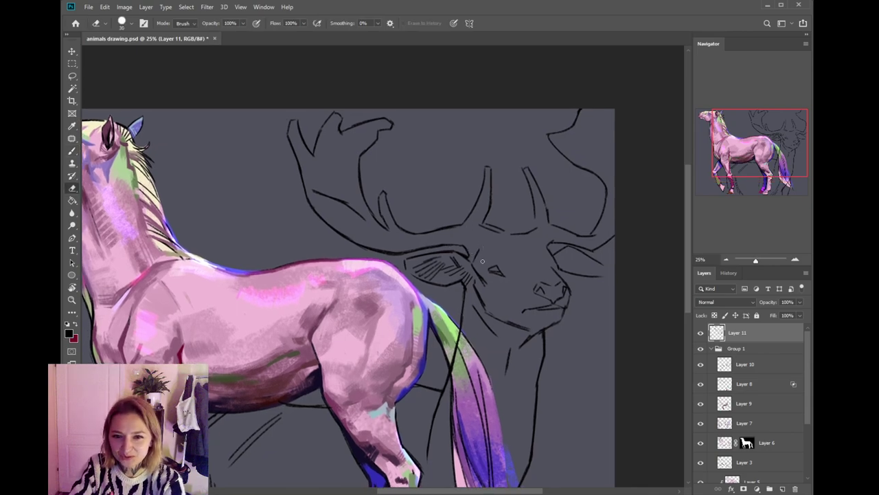
mouse_move(496, 188)
left_mouse_down()
mouse_move(467, 246)
mouse_move(466, 261)
mouse_move(492, 262)
mouse_move(484, 267)
left_mouse_up()
key("b")
key("ctrl+z")
key("ctrl+z")
key("ctrl+z")
mouse_move(467, 264)
left_mouse_down()
mouse_move(489, 264)
mouse_move(481, 256)
mouse_move(514, 268)
mouse_move(524, 254)
mouse_move(514, 265)
left_mouse_up()
key("e")
key("b")
key("e")
key("b")
key("ctrl+z")
key("e")
key("b")
key("ctrl+z")
key("e")
key("b")
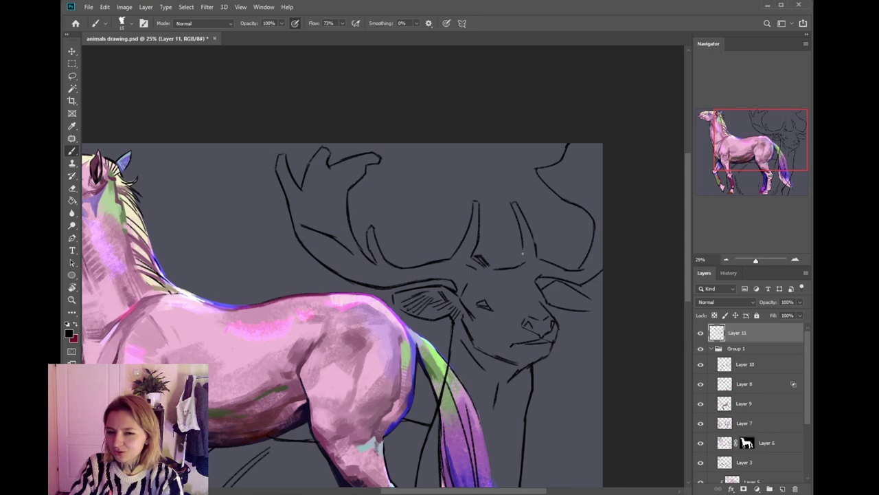
- Redraw the inner edge of the upright tine on the far antler, curving it down to the forehead
key("e")
left_click_drag(526, 247, 519, 266)
key("b")
key("ctrl+z")
key("ctrl+z")
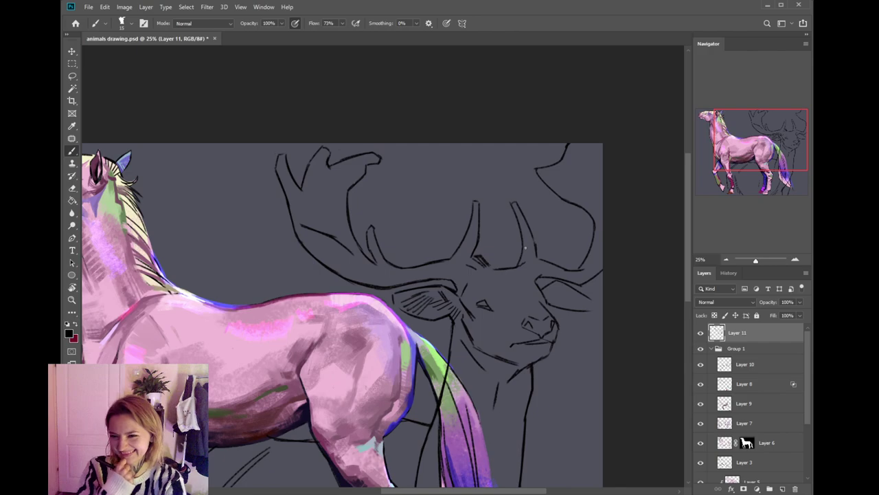
key("e")
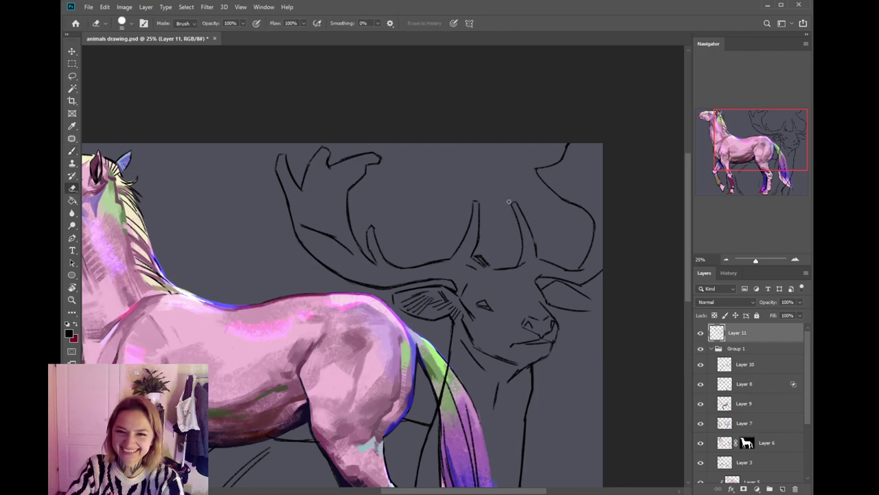
- Add short black hatching strokes where the far antler's upright tine meets the deer's head
key("b")
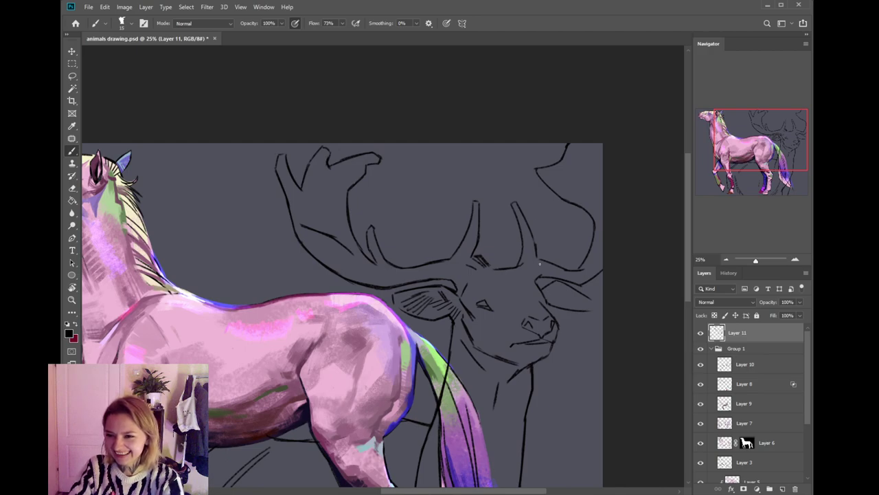
left_click_drag(529, 257, 529, 268)
mouse_move(538, 261)
left_mouse_down()
mouse_move(534, 271)
mouse_move(520, 261)
mouse_move(531, 275)
left_mouse_up()
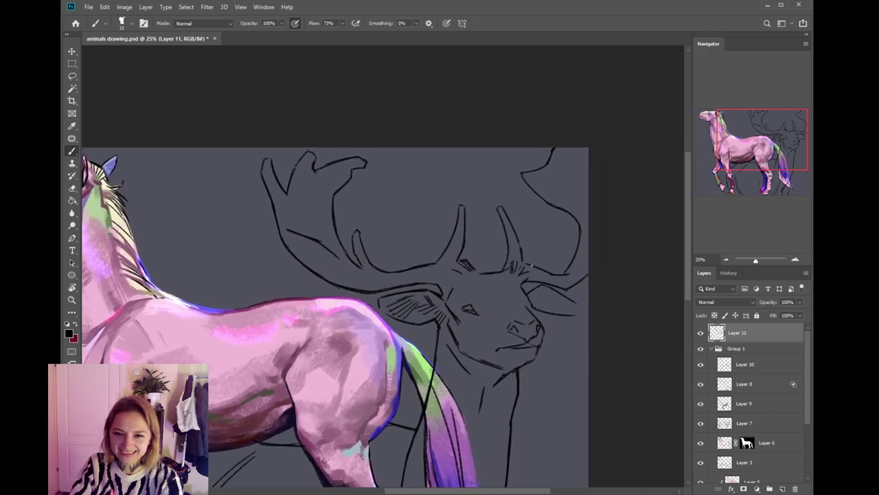
left_click_drag(515, 243, 520, 272)
- Lasso the near antler's upright tine, nudge it slightly towards the far tine and deselect it
key("e")
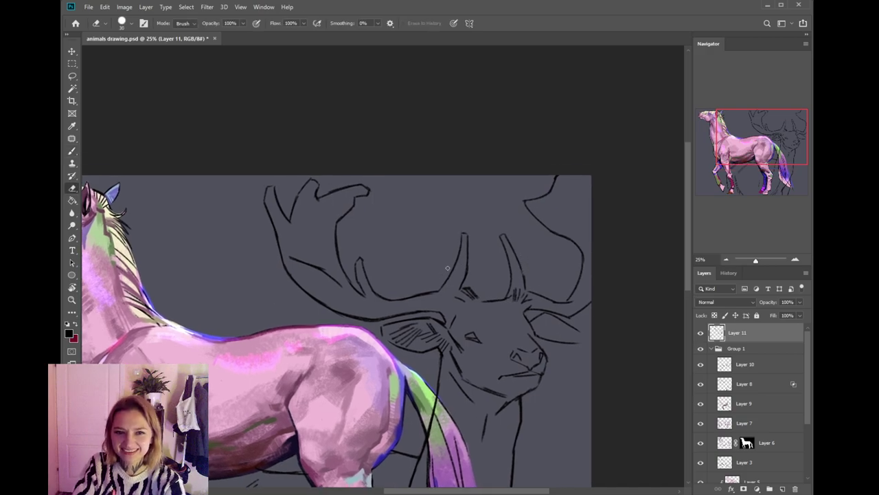
key("b")
key("l")
mouse_move(474, 248)
left_mouse_down()
mouse_move(465, 286)
mouse_move(449, 291)
mouse_move(436, 276)
mouse_move(484, 240)
left_mouse_up()
key("ctrl+shift+Right")
key("ctrl+shift+Right")
key("ctrl+shift+Right")
key("ctrl+shift+Right")
key("ctrl+shift+Right")
key("ctrl+shift+Right")
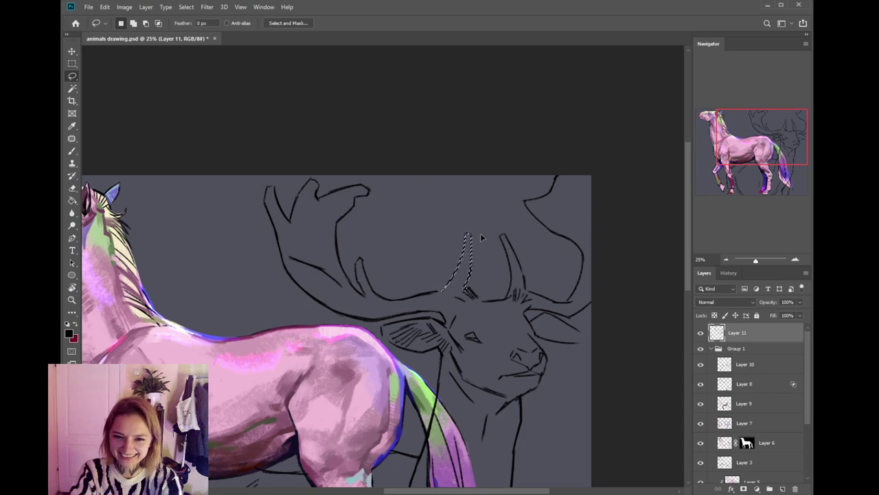
key("ctrl+d")
key("e")
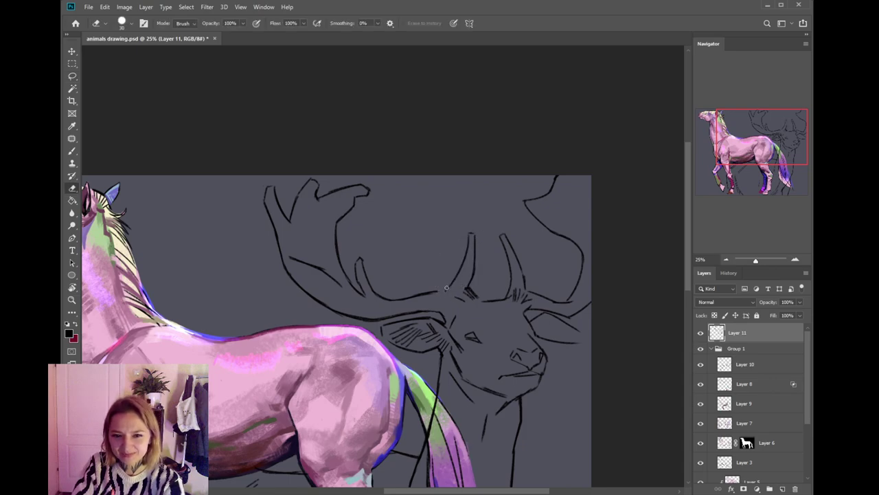
- Refine the line art of the deer's left-hand antler at the brow tine's base and the notch between the upper tines
key("b")
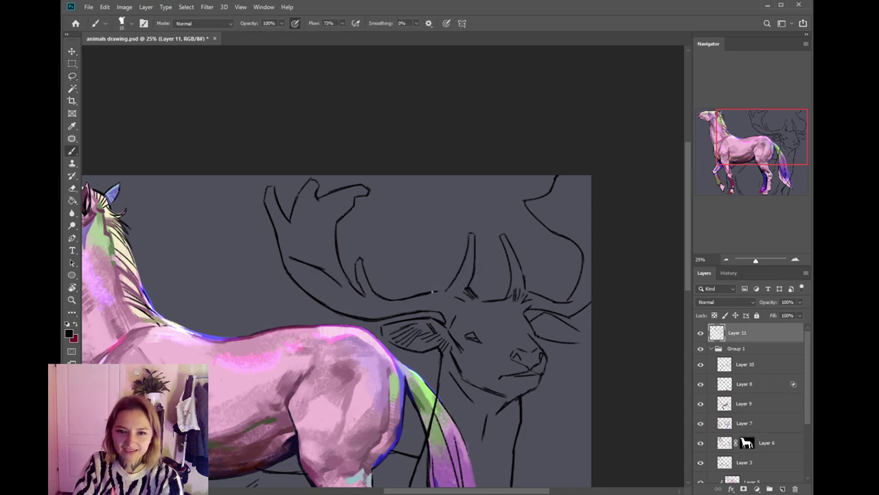
key("e")
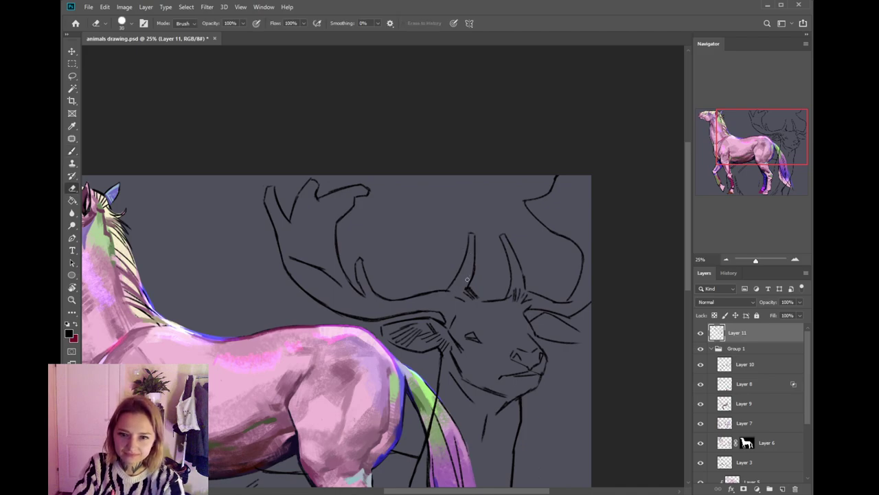
key("b")
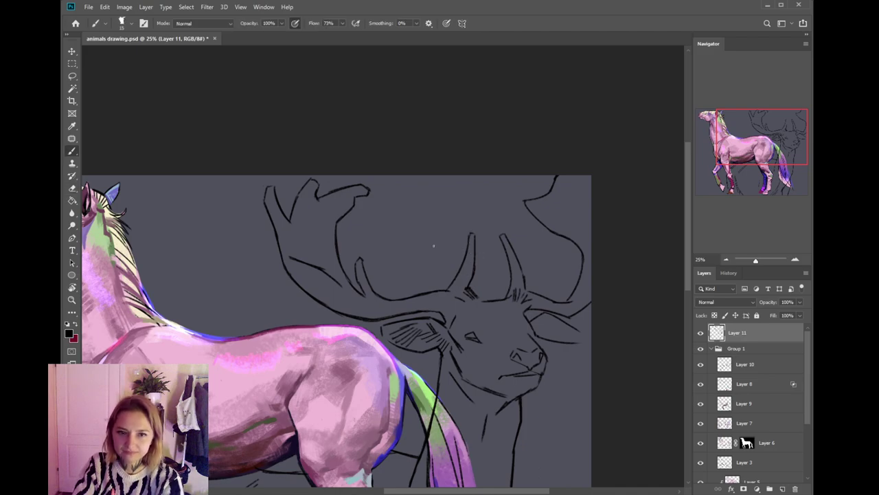
scroll(432, 263, "left", 2)
key("e")
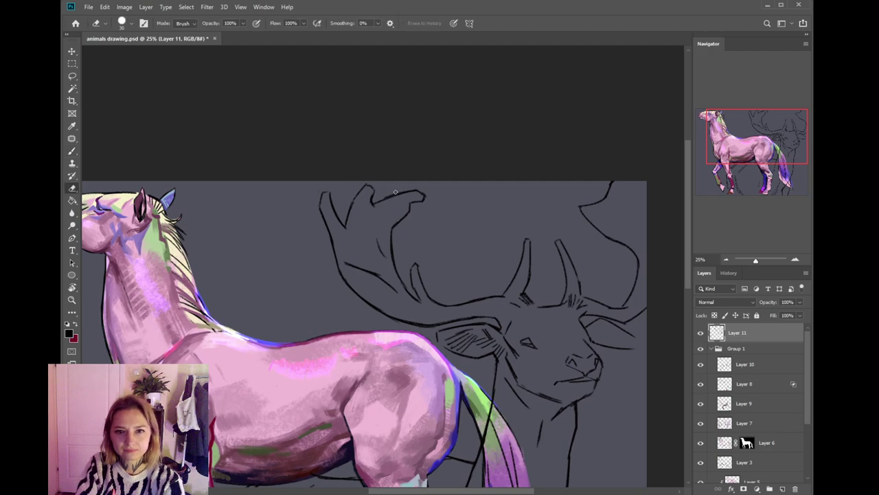
key("b")
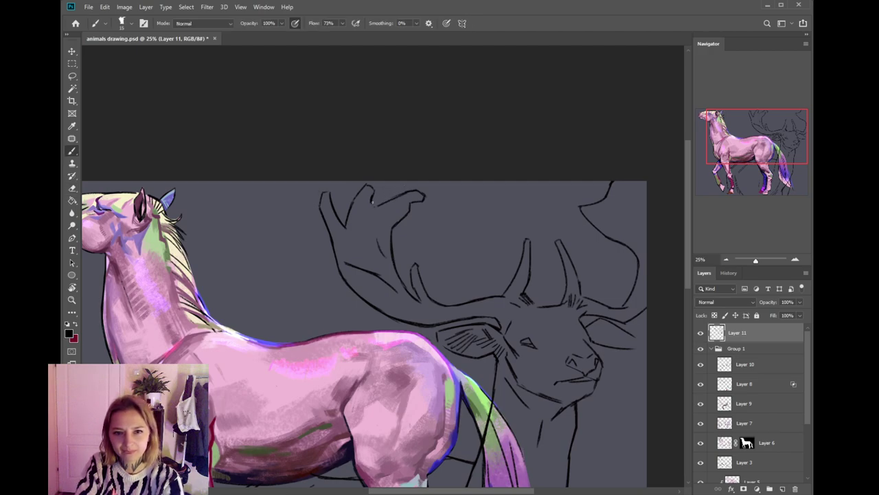
key("e")
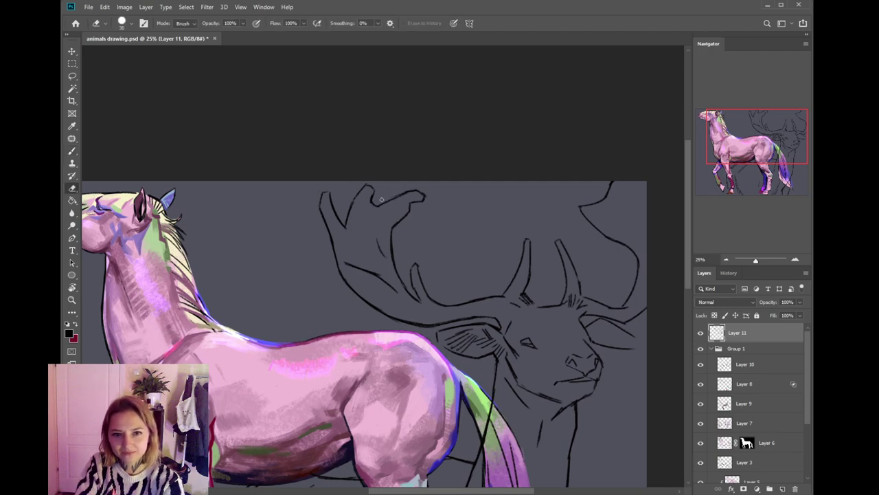
key("b")
left_click_drag(422, 193, 405, 193)
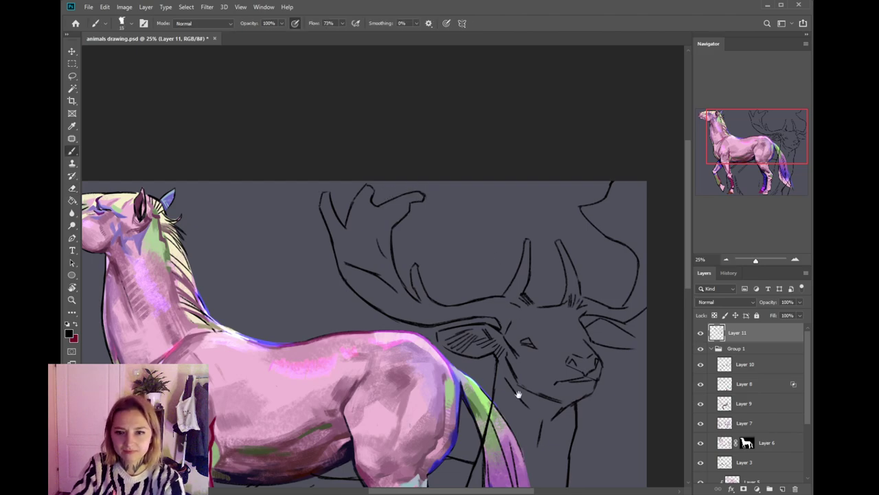
- Draw short fur strokes beneath the deer's chin and clean up the adjoining jaw line
left_click_drag(518, 387, 497, 285)
left_click_drag(542, 354, 540, 310)
key("e")
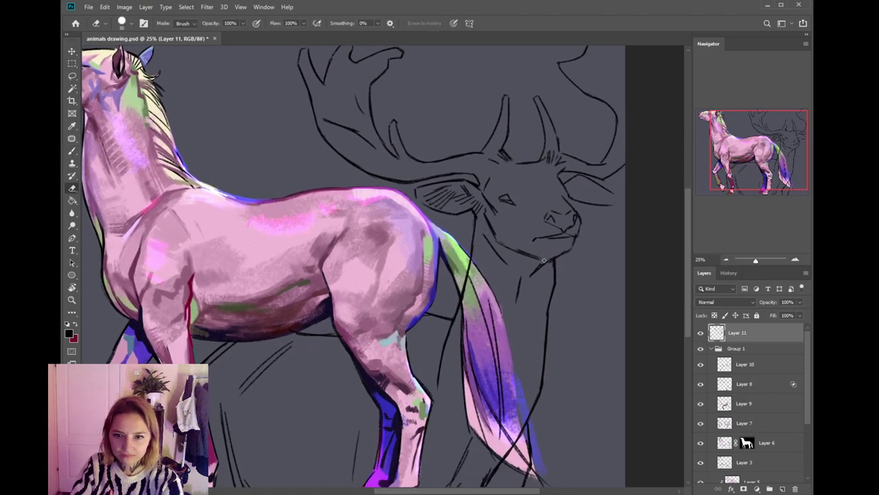
key("b")
mouse_move(539, 259)
left_mouse_down()
mouse_move(524, 267)
mouse_move(523, 253)
mouse_move(517, 259)
left_mouse_up()
key("e")
key("b")
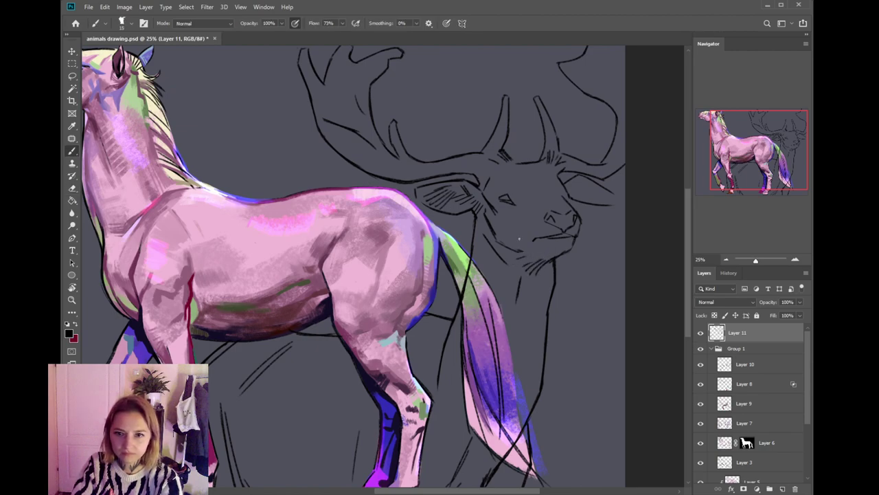
key("e")
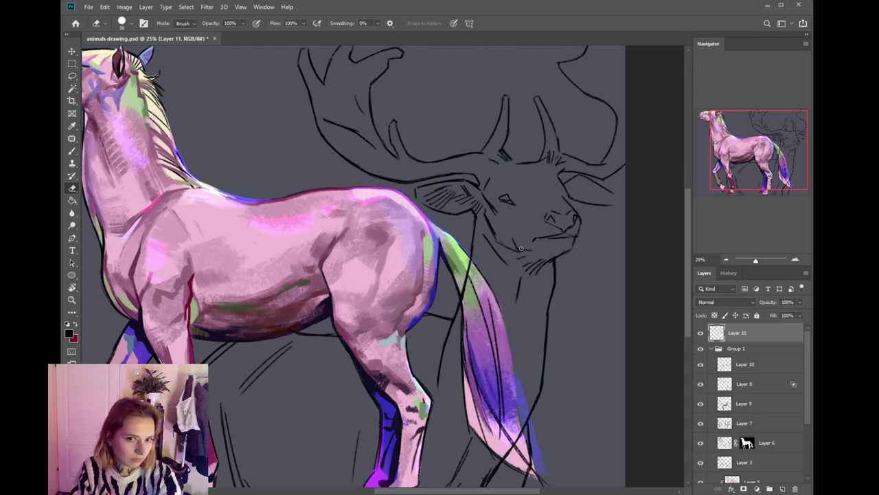
- Add short vertical hatch strokes for the fur on the deer's neck below the chin
left_click_drag(469, 244, 438, 265)
left_click_drag(429, 323, 440, 274)
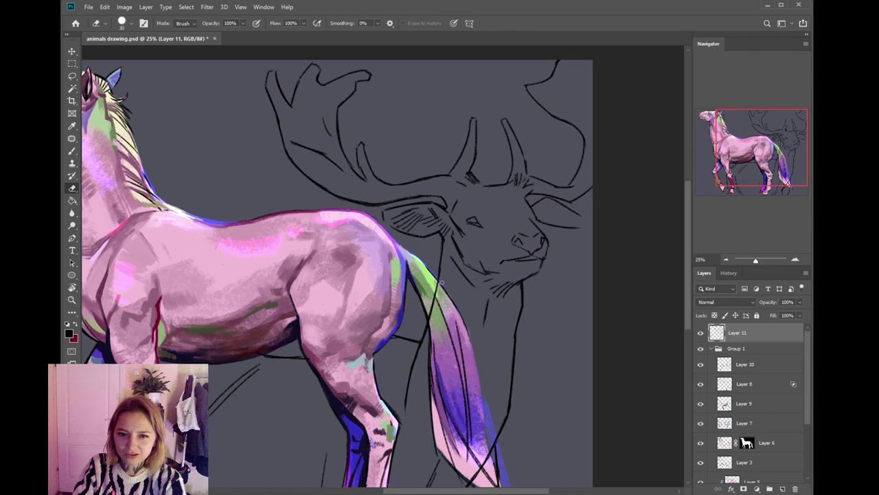
key("b")
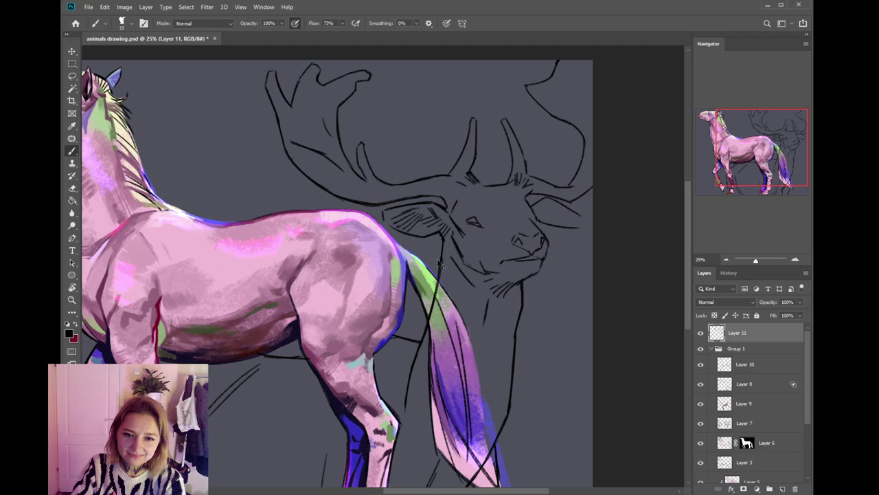
mouse_move(487, 306)
left_mouse_down()
mouse_move(477, 257)
mouse_move(474, 278)
mouse_move(488, 258)
mouse_move(488, 279)
left_mouse_up()
key("e")
key("b")
key("ctrl+z")
key("ctrl+z")
left_click_drag(493, 249, 487, 283)
left_click_drag(484, 258, 482, 282)
left_click_drag(421, 303, 427, 349)
key("ctrl+z")
- Lasso the deer's left-hand brow tine and shift it slightly toward the other tine, with the selection cleared
left_click_drag(448, 443, 444, 407)
key("e")
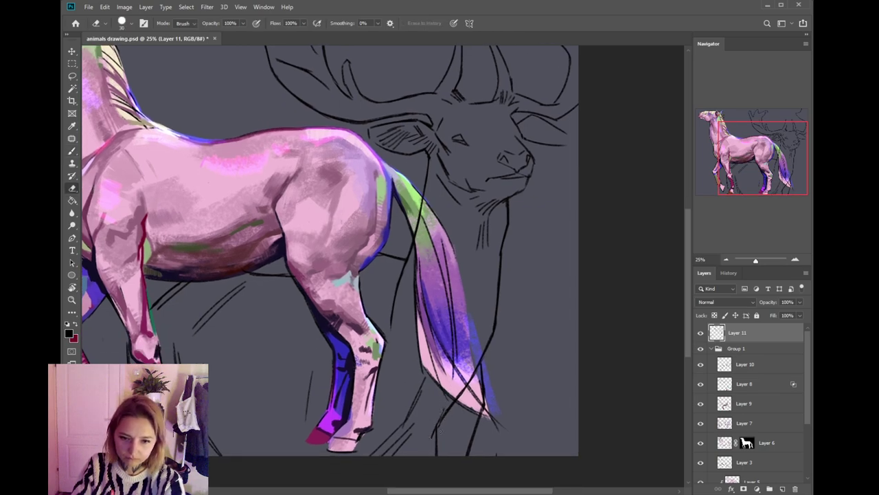
key("b")
left_click_drag(428, 306, 452, 431)
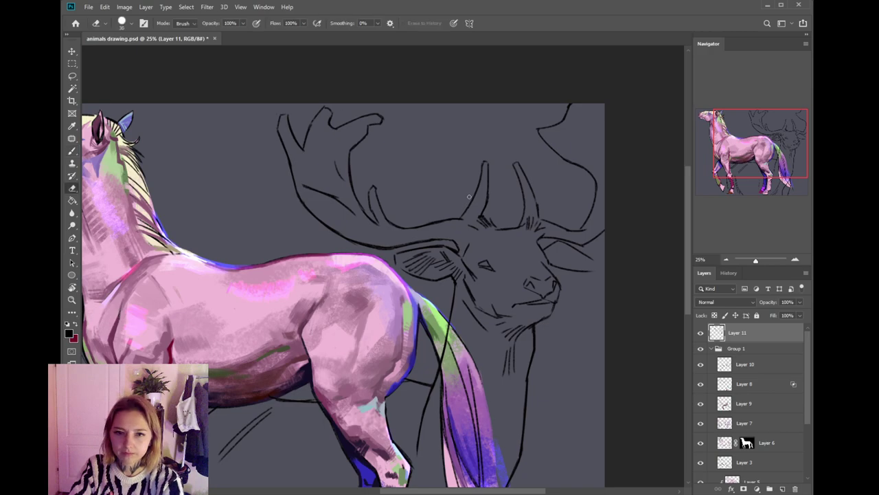
key("l")
mouse_move(496, 194)
left_mouse_down()
mouse_move(477, 223)
mouse_move(464, 224)
mouse_move(491, 151)
mouse_move(499, 197)
left_mouse_up()
key("Delete")
key("ctrl+d")
- Redraw the base of the left-hand brow tine, joining it to the antler beam above a small fur tuft
key("e")
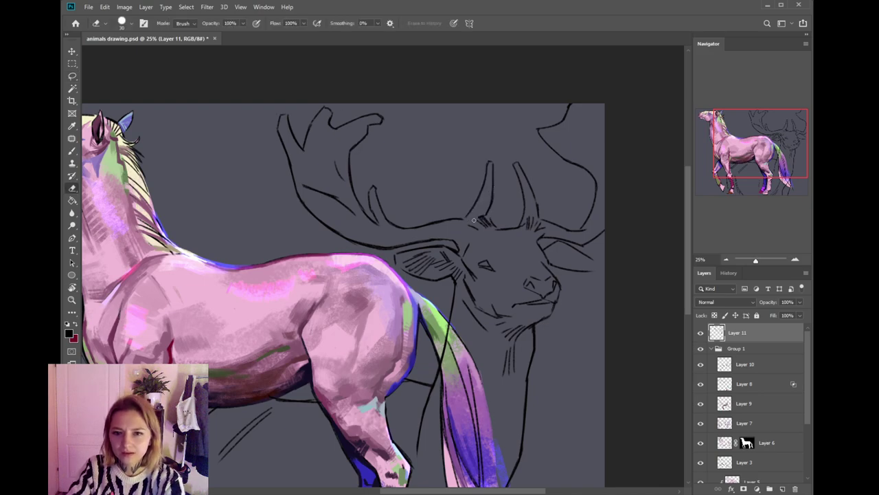
key("b")
key("b")
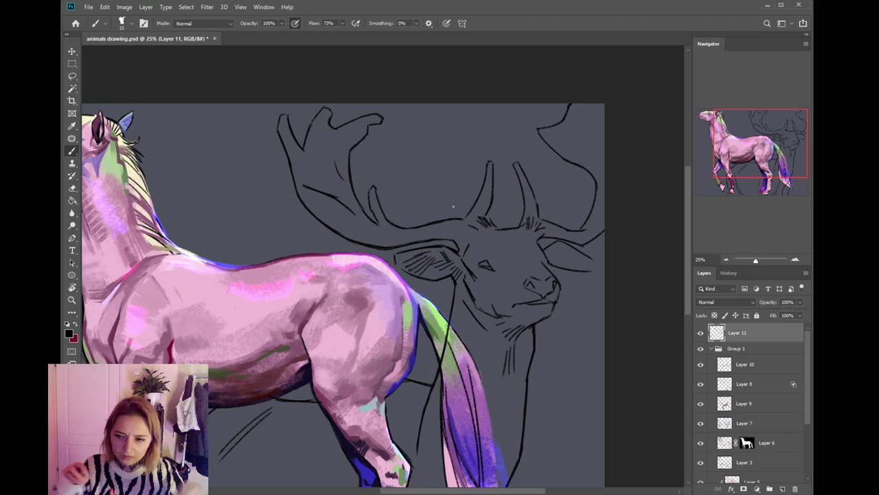
key("e")
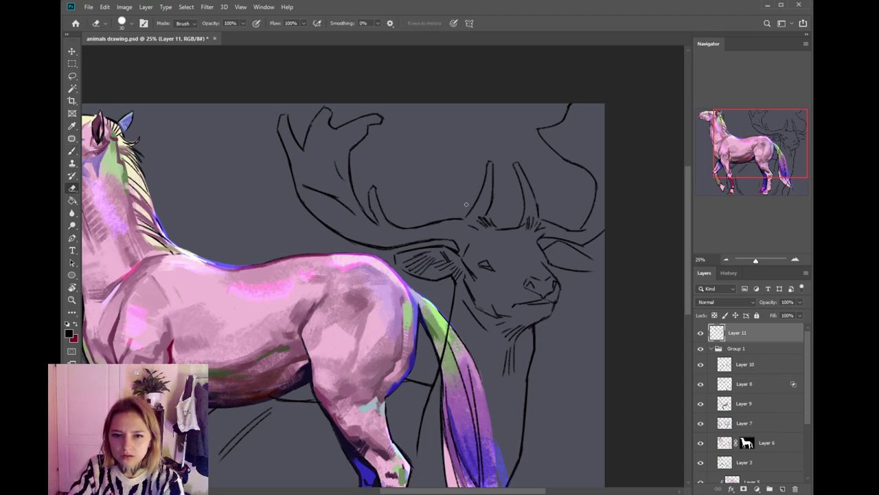
key("b")
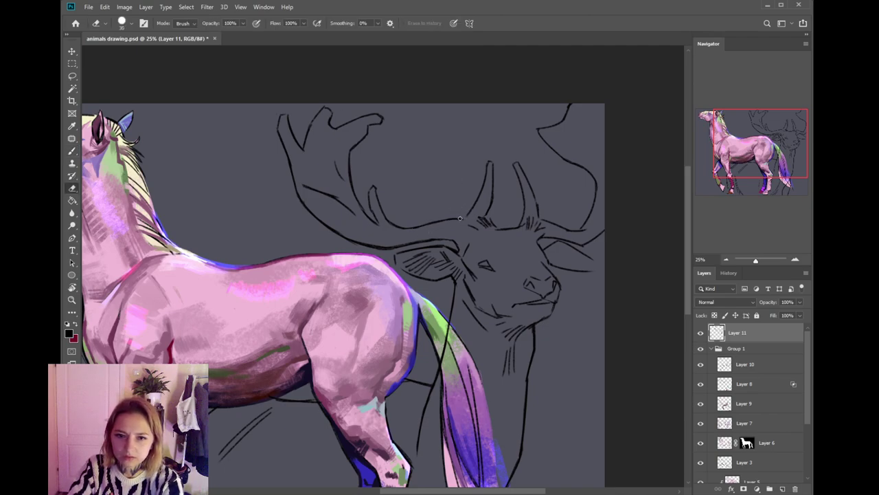
left_click_drag(516, 193, 480, 210)
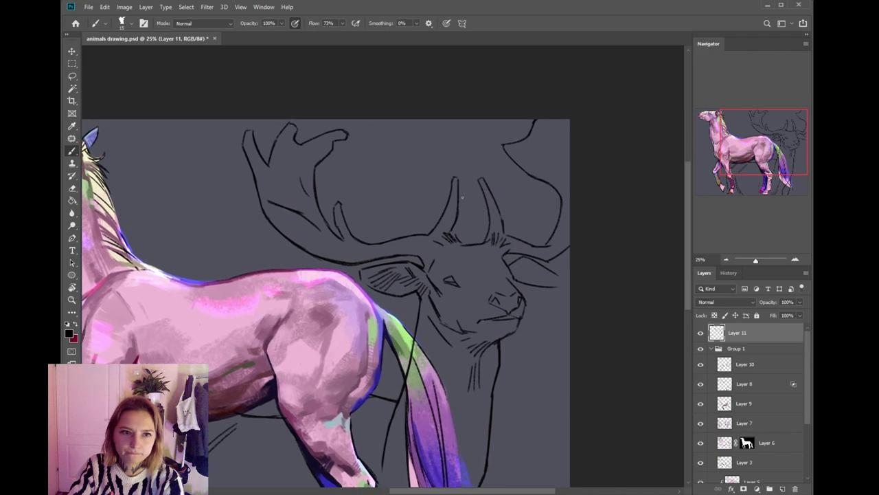
key("e")
key("b")
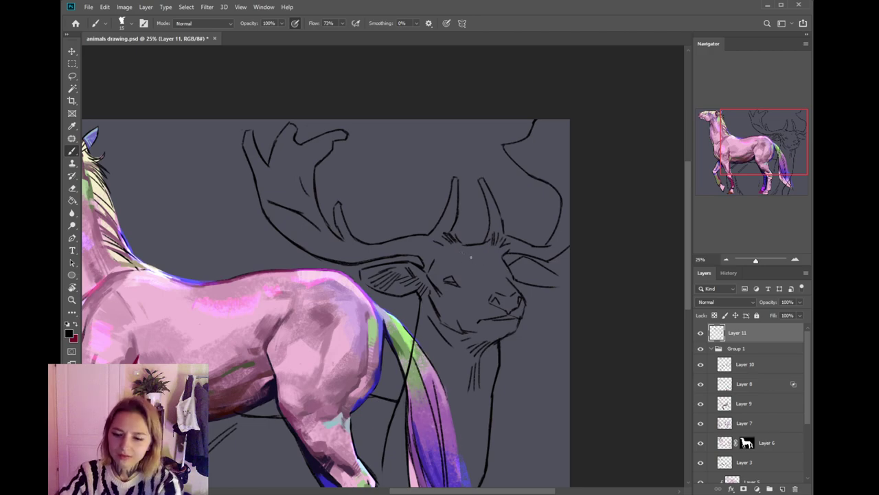
- Draw a short horizontal line with small vertical hatch strokes across the deer's forehead, undoing unsuccessful strokes
key("ctrl+z")
mouse_move(459, 252)
left_mouse_down()
mouse_move(492, 255)
mouse_move(479, 260)
left_mouse_up()
key("ctrl+z")
key("ctrl+z")
key("ctrl+z")
left_click_drag(474, 252, 472, 262)
mouse_move(465, 259)
left_mouse_down()
mouse_move(460, 251)
mouse_move(482, 259)
left_mouse_up()
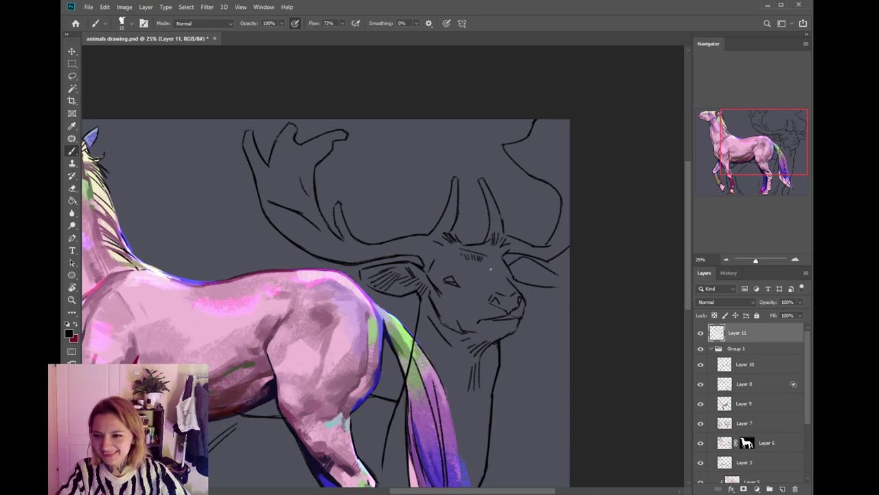
- Redraw the top of the deer's head as a curved line between the two brow tines
key("e")
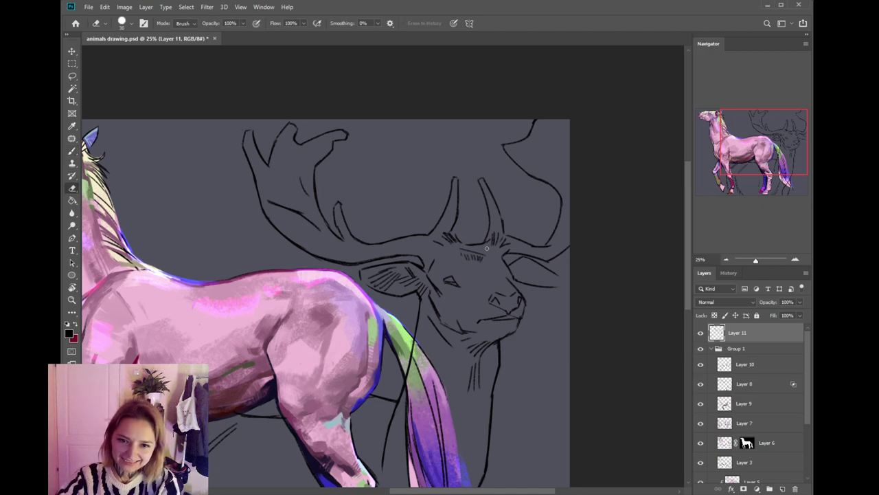
key("b")
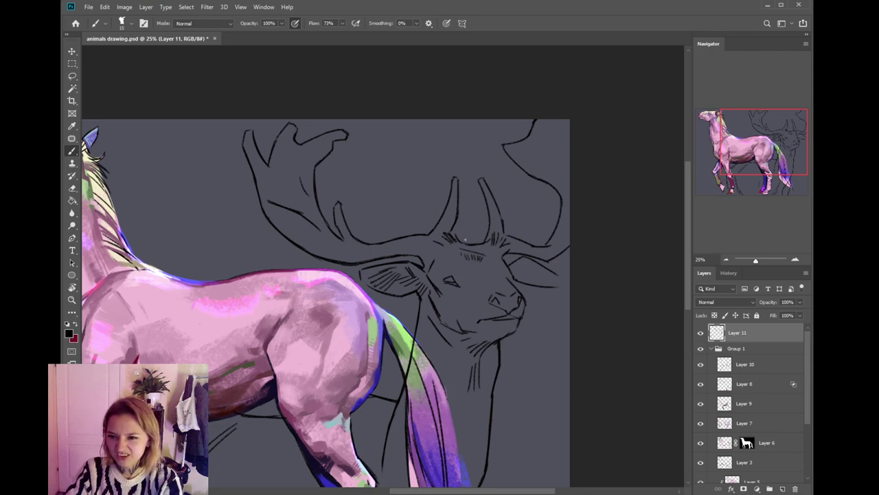
key("e")
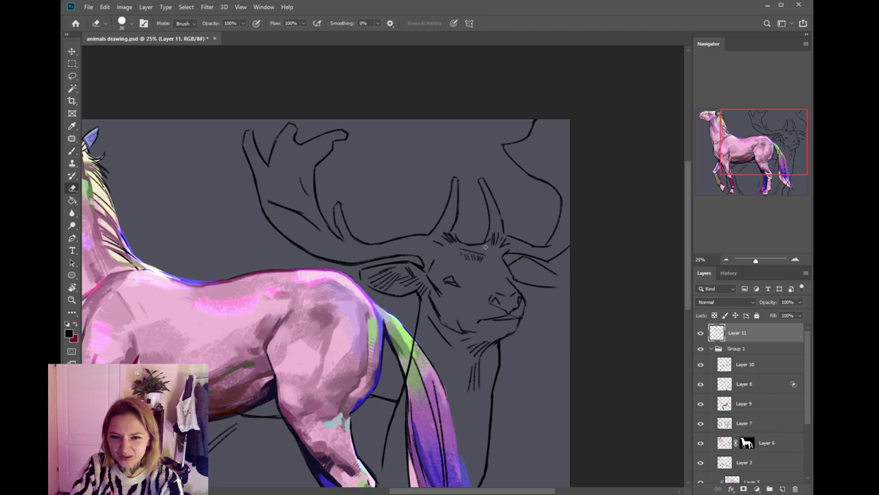
key("b")
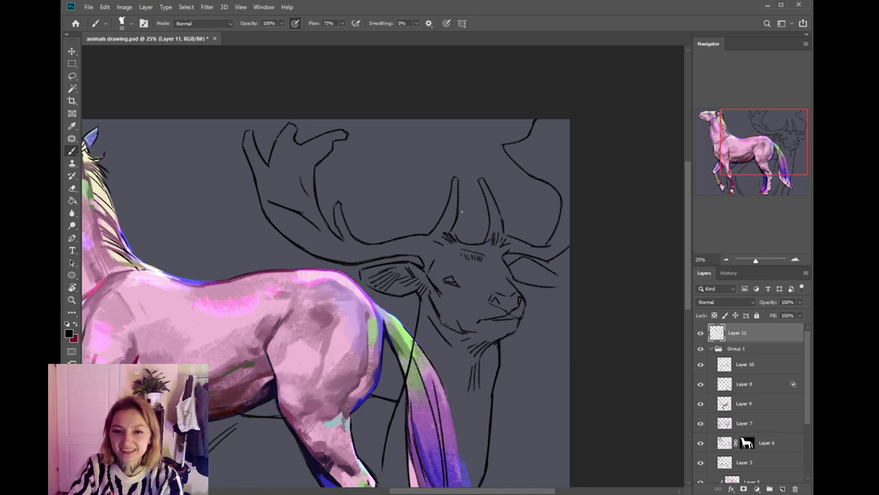
left_click_drag(460, 182, 448, 192)
key("e")
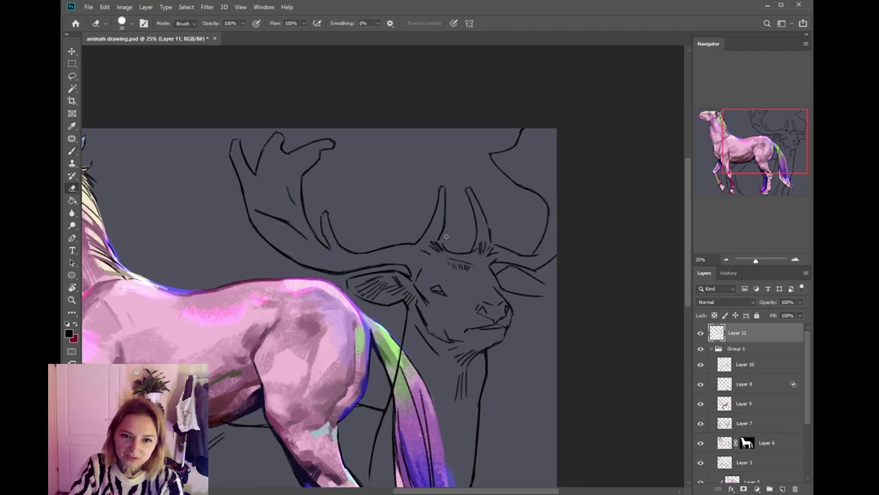
key("b")
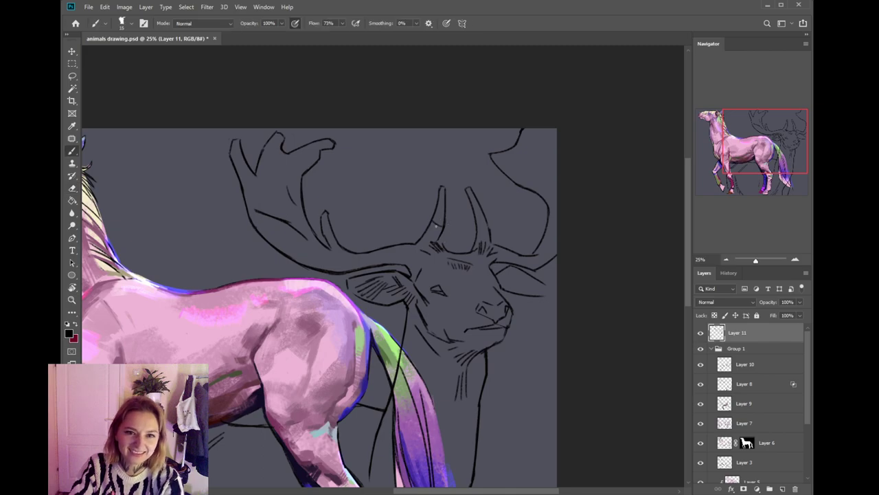
- Add a stroke to the right-hand antler's beam, running up to the edge of the canvas
mouse_move(517, 288)
left_mouse_down()
mouse_move(495, 254)
mouse_move(485, 285)
left_mouse_up()
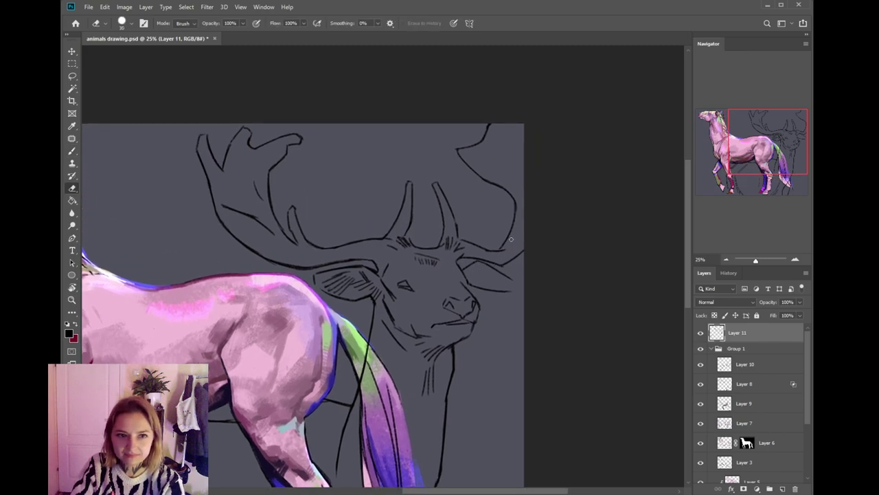
key("ctrl+z")
left_click_drag(528, 231, 506, 248)
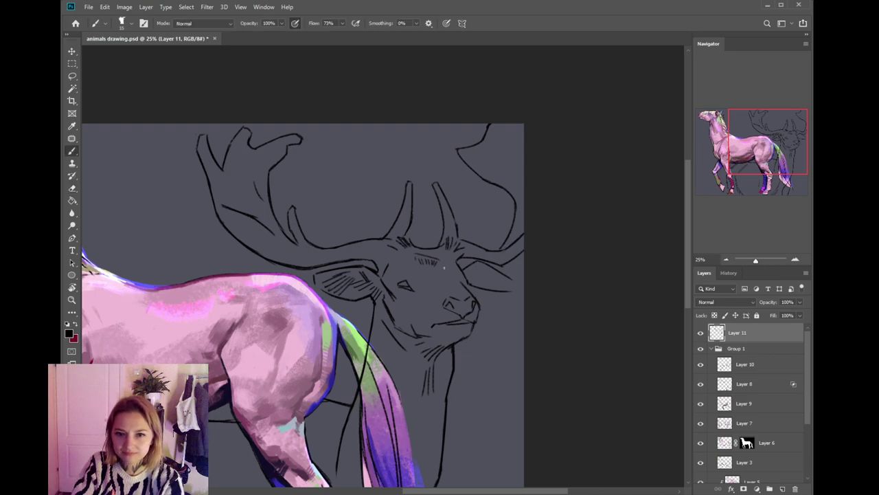
left_click_drag(404, 293, 488, 222)
left_click_drag(471, 286, 471, 247)
key("e")
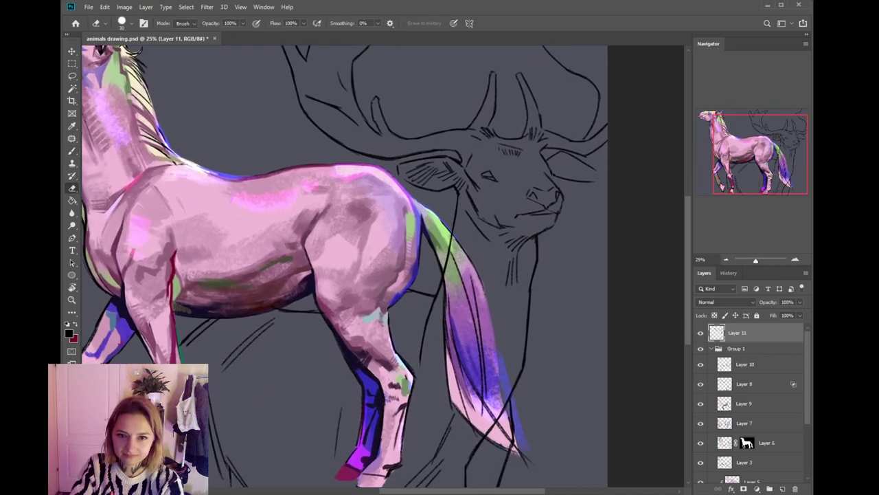
left_click_drag(432, 281, 438, 287)
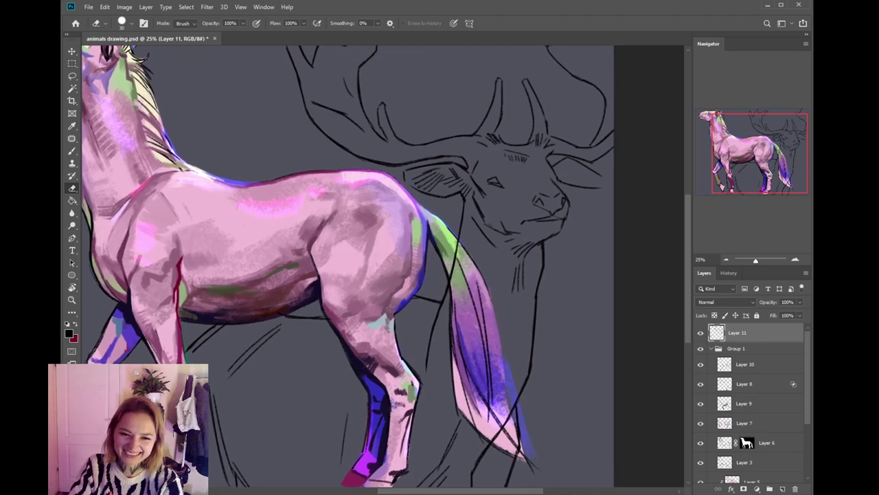
key("b")
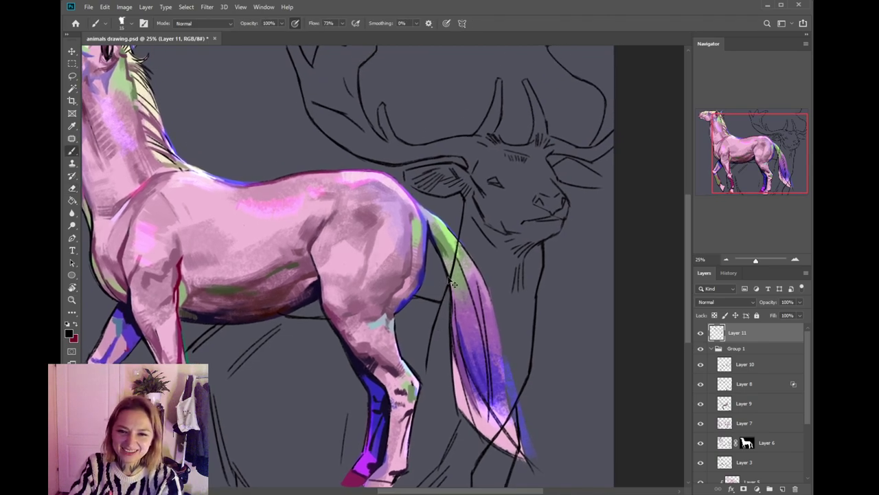
left_click_drag(445, 355, 457, 327)
left_click_drag(468, 290, 464, 316)
- Lasso the deer's head, antlers and upper neck lines on Layer 11 and set the Lasso to add to the selection
key("l")
mouse_move(465, 264)
left_mouse_down()
mouse_move(461, 332)
mouse_move(284, 262)
mouse_move(630, 105)
mouse_move(567, 333)
mouse_move(507, 414)
mouse_move(444, 303)
left_mouse_up()
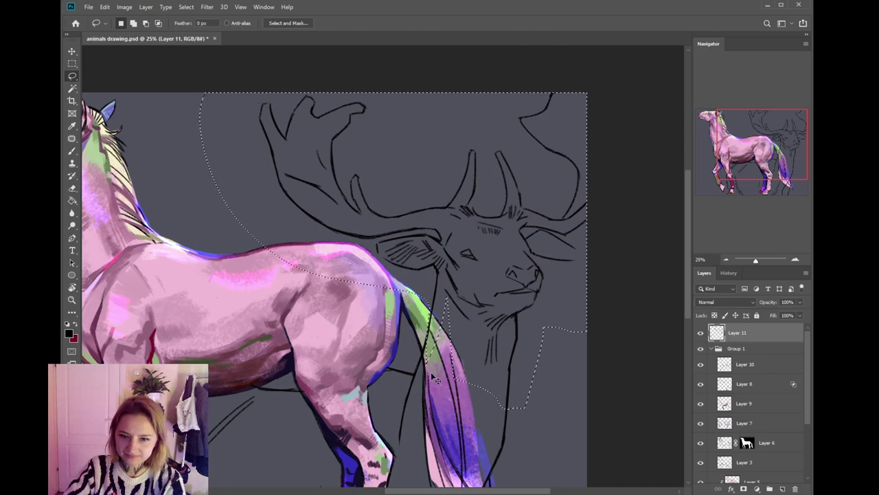
left_click_drag(462, 257, 495, 313)
key("ctrl+z")
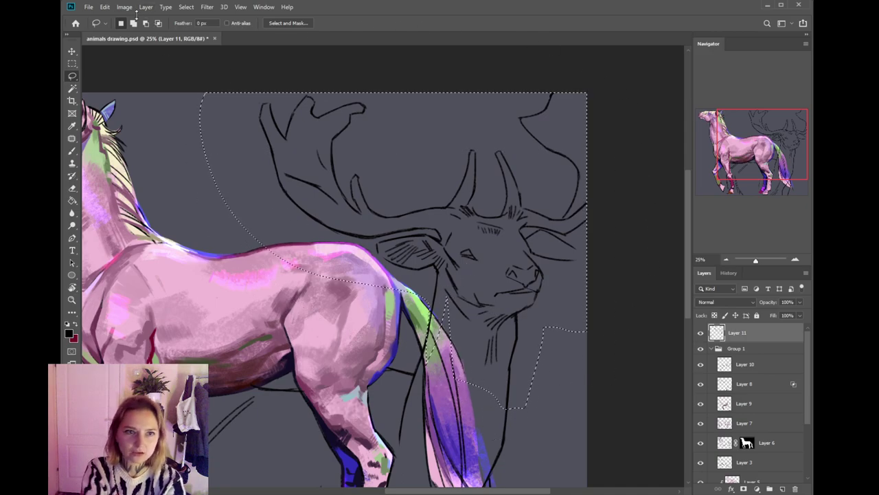
left_click(138, 61)
left_click(133, 23)
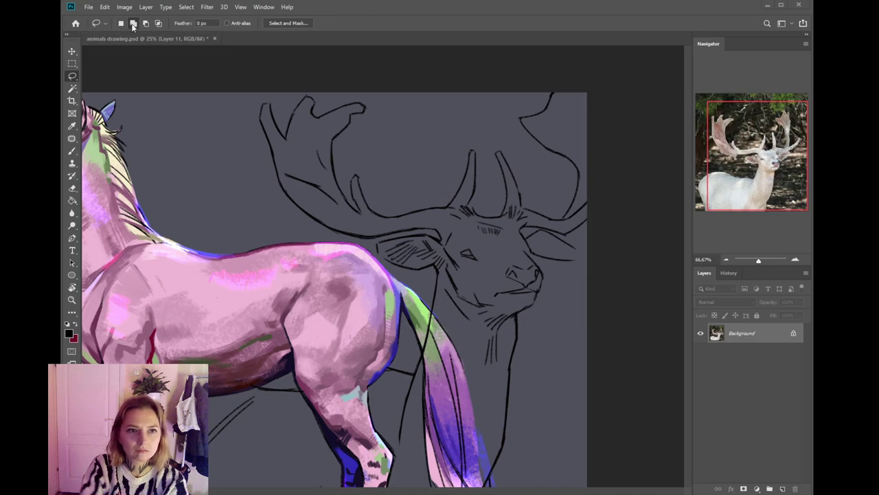
left_click(516, 296)
- Nudge the selected deer head and antler line art slightly down and left, and deselect it
key("ctrl+shift+Down")
key("ctrl+shift+Down")
key("ctrl+shift+Down")
key("ctrl+shift+Down")
key("ctrl+shift+Down")
key("ctrl+shift+Left")
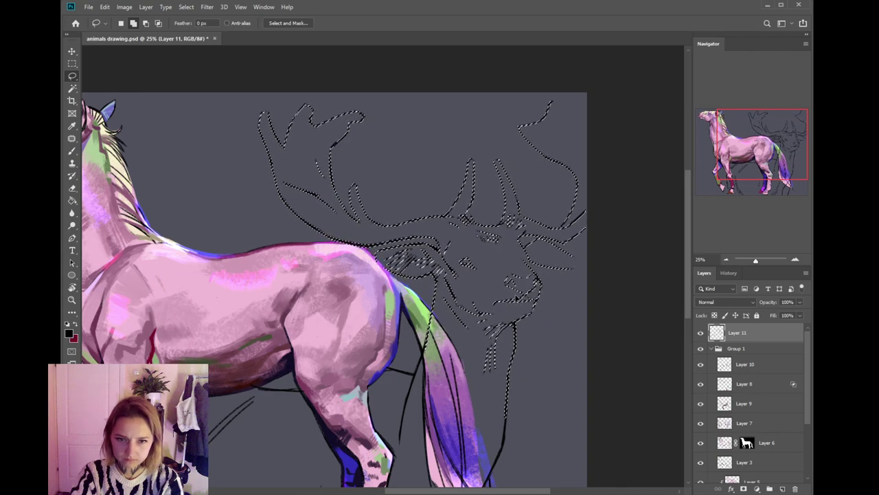
key("ctrl+d")
key("e")
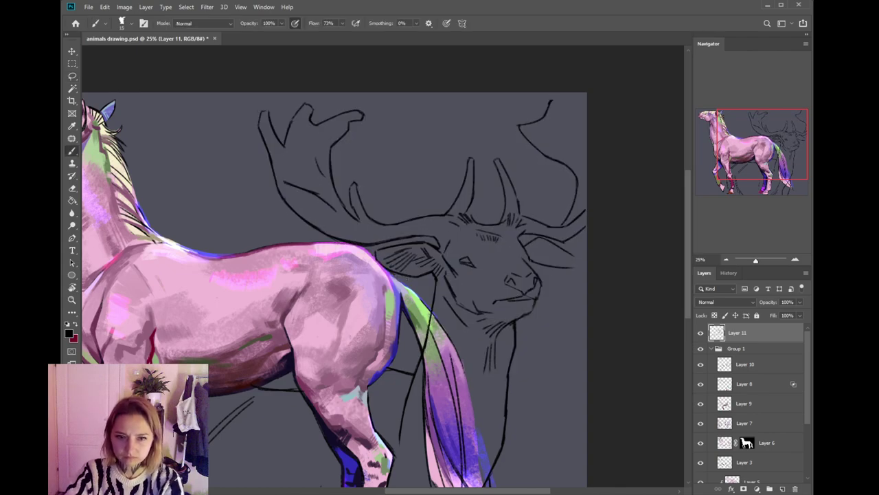
- Touch up the deer's neck lines below the moved head and trim the front line of the neck with the Eraser
key("b")
left_click_drag(404, 415, 426, 311)
left_click_drag(502, 360, 476, 332)
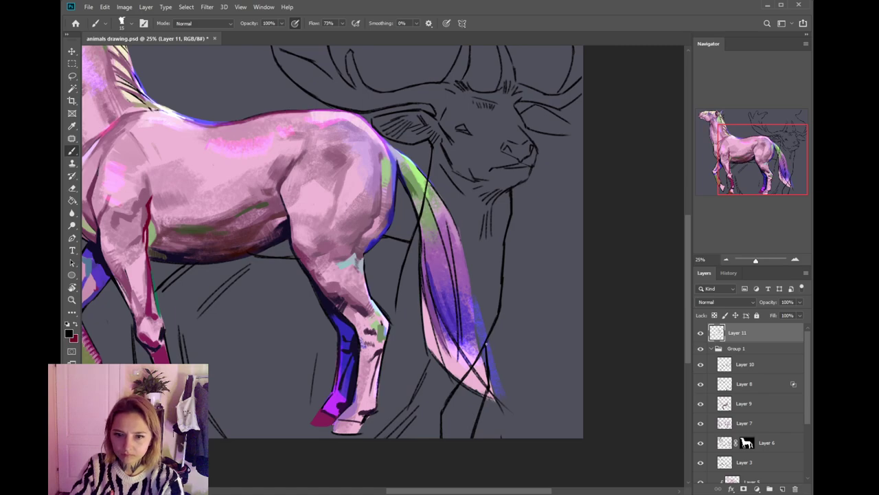
key("e")
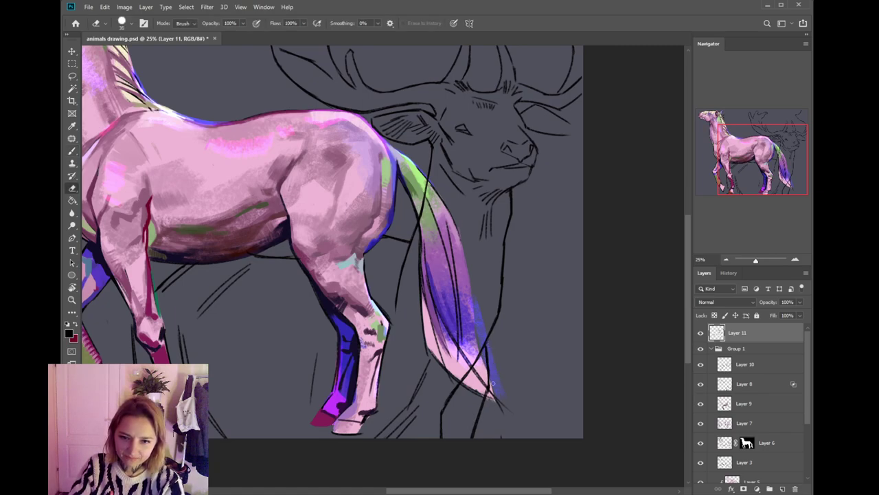
left_click_drag(460, 371, 491, 348)
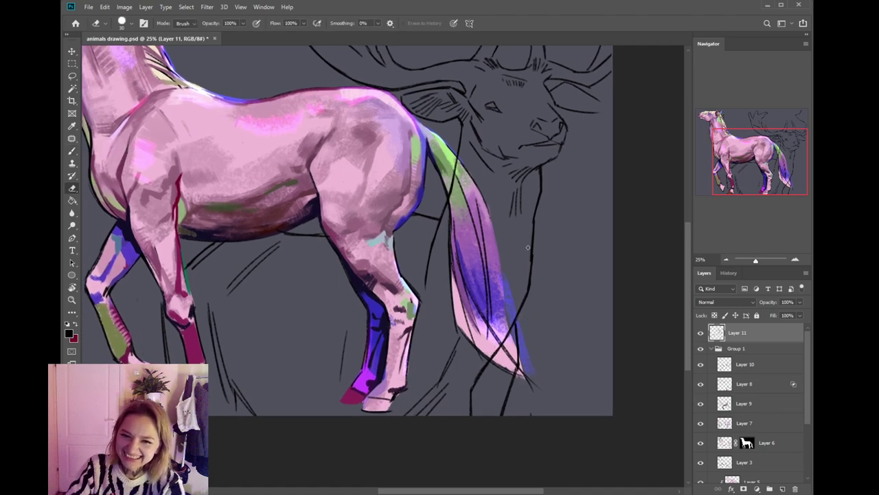
left_click_drag(529, 277, 528, 239)
left_click_drag(527, 281, 518, 313)
- Redraw the lower front line of the deer's neck beside the horse's tail and clean up its outer edge
key("b")
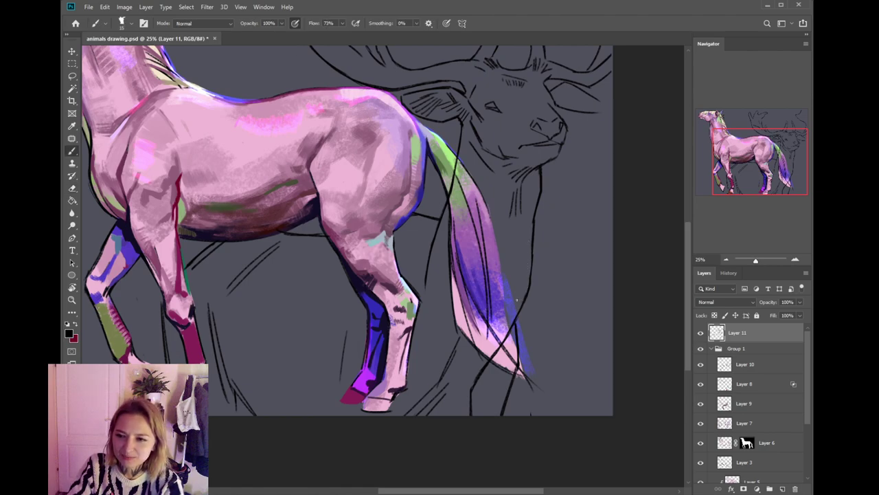
left_click_drag(542, 259, 508, 288)
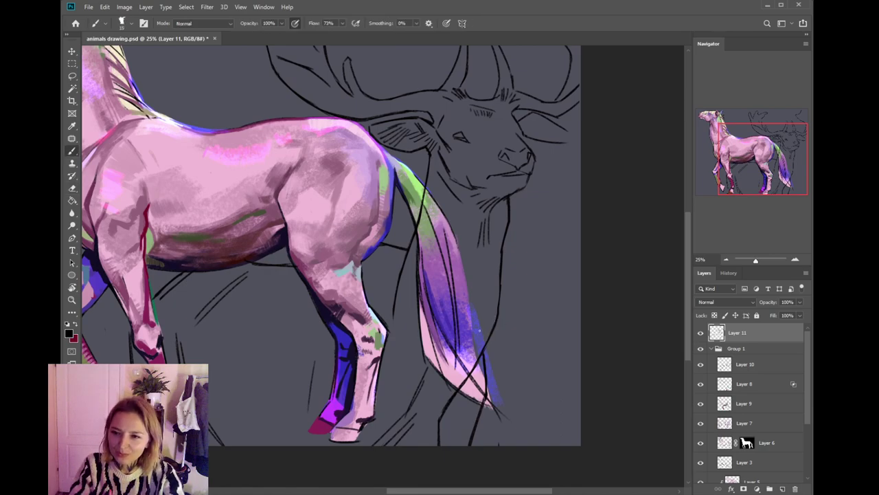
scroll(506, 296, "down", 1)
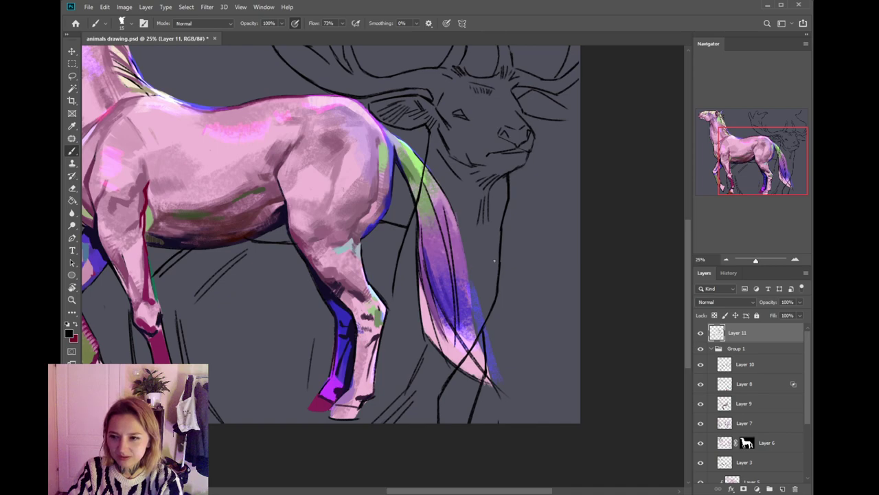
left_click_drag(490, 313, 512, 301)
key("e")
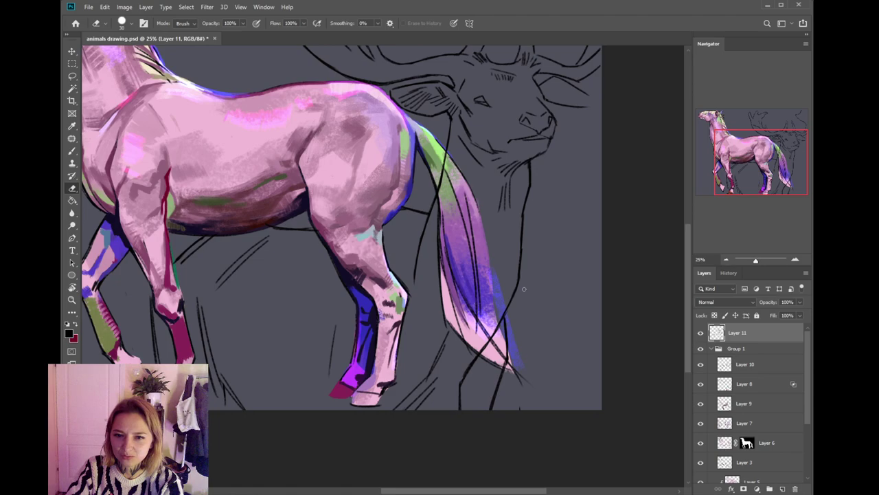
left_click_drag(529, 221, 521, 274)
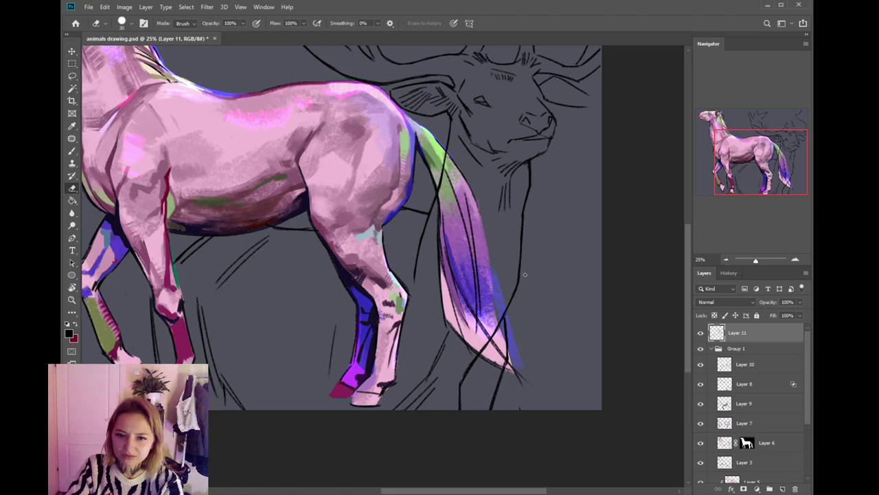
- Rework the back line of the deer's neck between the horse's rump and tail by erasing and redrawing it
key("b")
scroll(512, 296, "down", 1)
scroll(511, 295, "left", 1)
key("b")
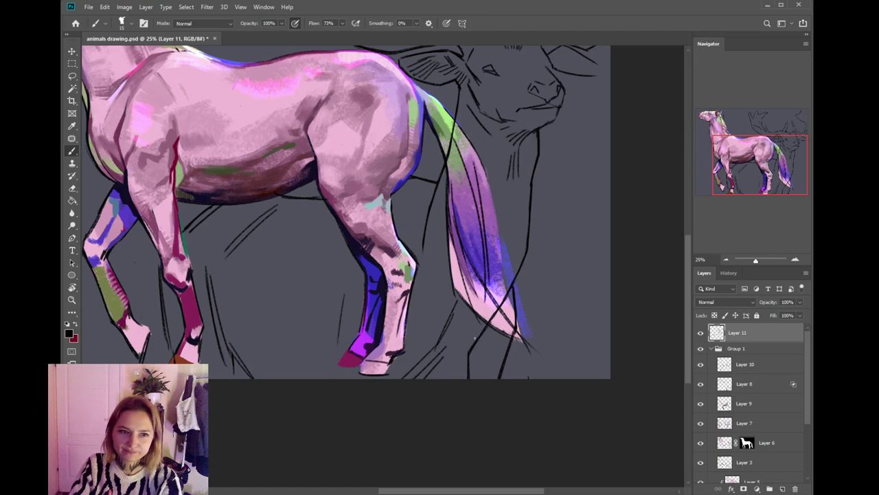
scroll(483, 308, "up", 1)
scroll(483, 324, "up", 1)
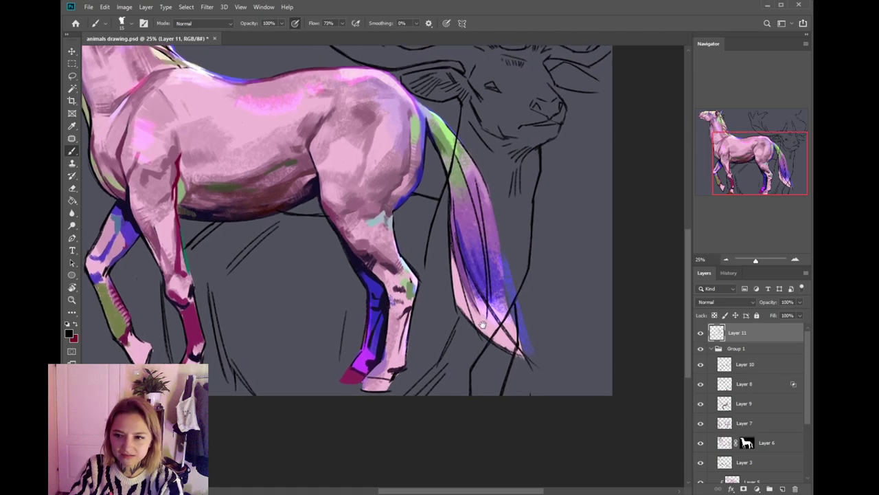
scroll(483, 324, "up", 1)
scroll(485, 271, "up", 5)
key("e")
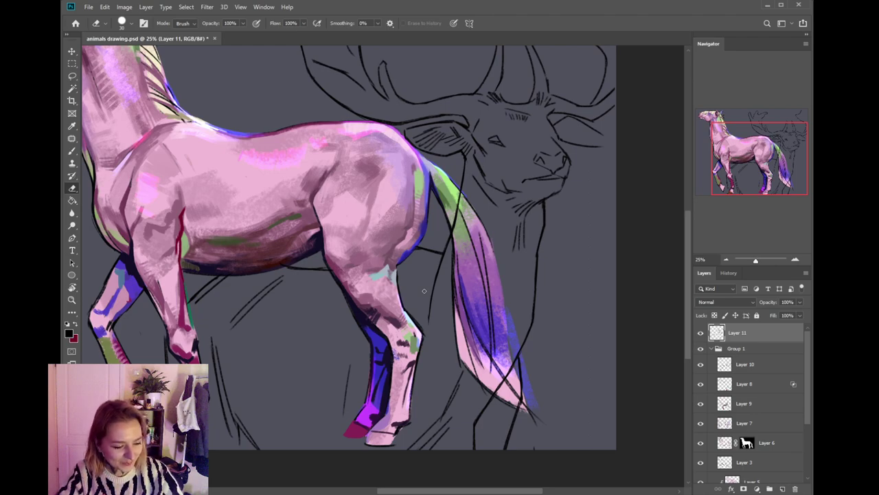
left_click_drag(448, 293, 445, 310)
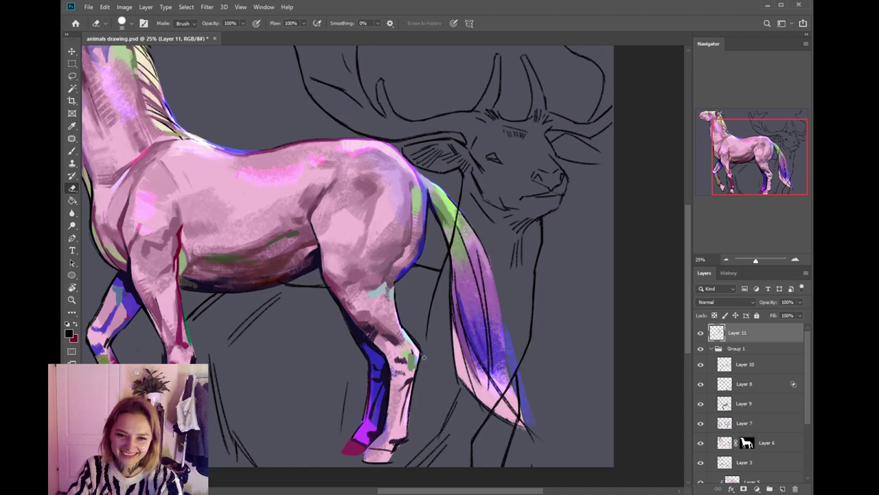
key("b")
left_click_drag(483, 260, 449, 306)
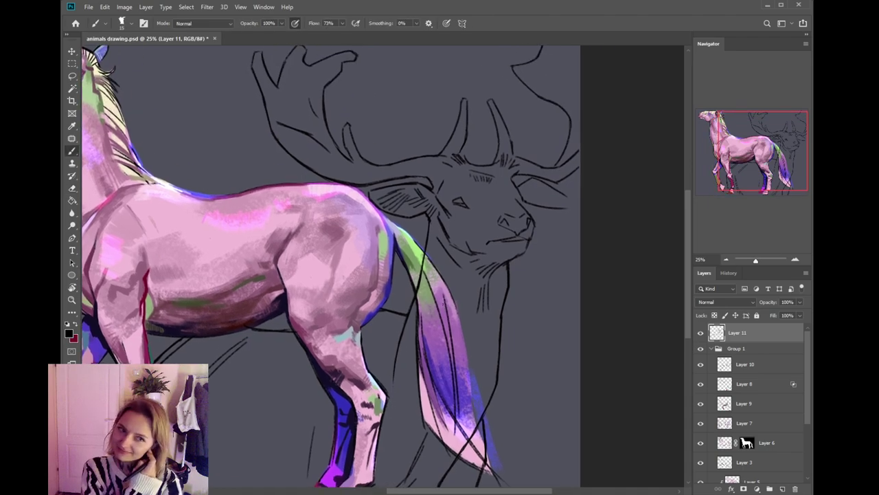
left_click_drag(429, 335, 435, 291)
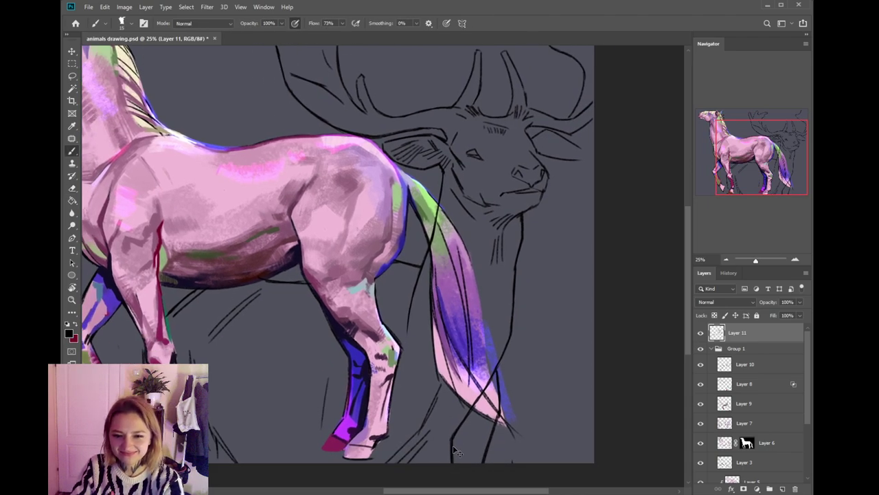
- Trim and restroke the deer's rear neck line and the short back line joining it beside the horse's rump
left_click_drag(492, 397, 489, 371)
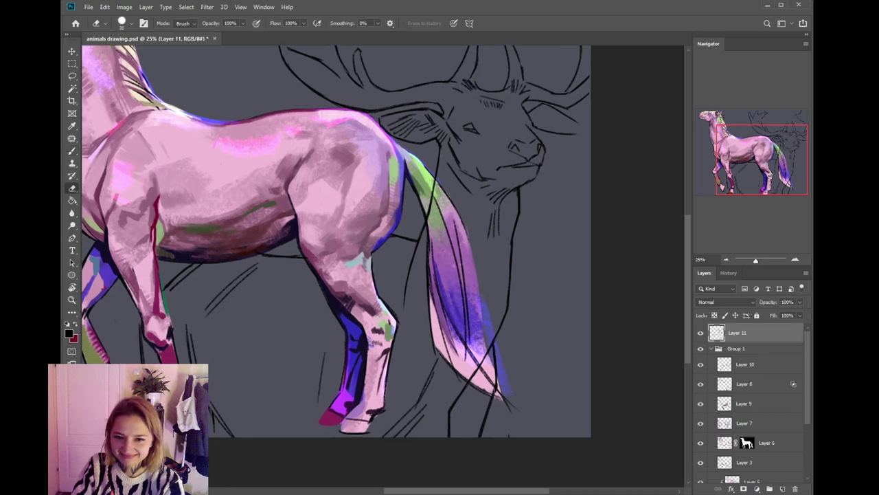
left_click_drag(485, 368, 491, 396)
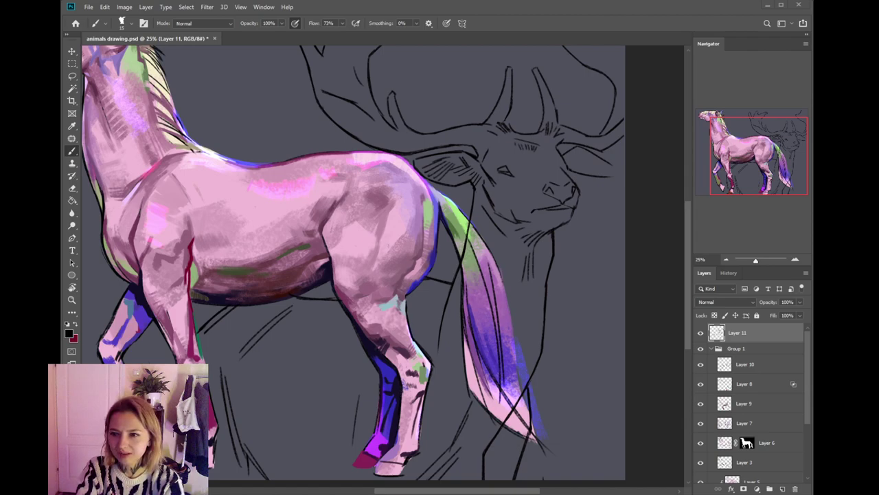
left_click_drag(445, 375, 476, 335)
left_click_drag(450, 280, 470, 361)
left_click_drag(516, 318, 468, 307)
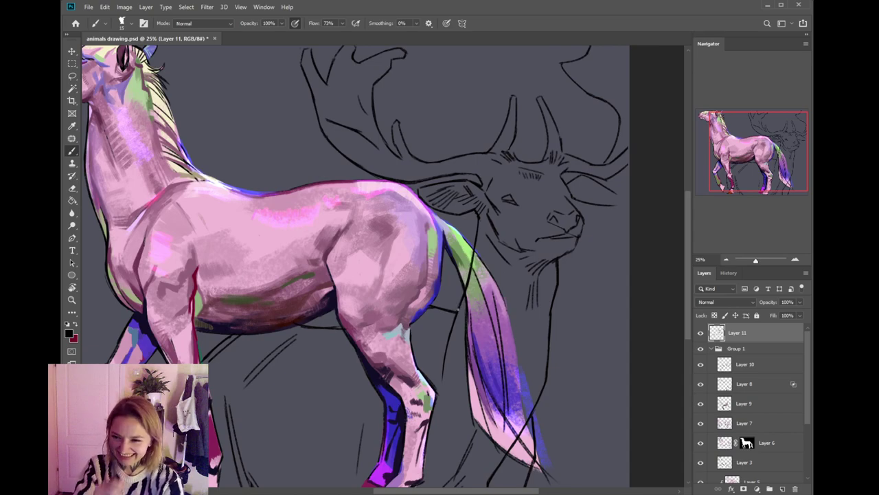
key("e")
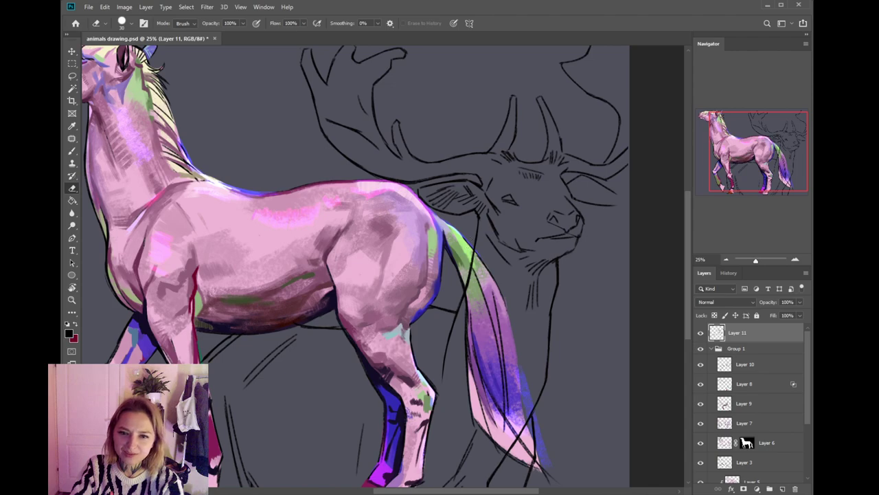
left_click_drag(452, 314, 460, 258)
key("b")
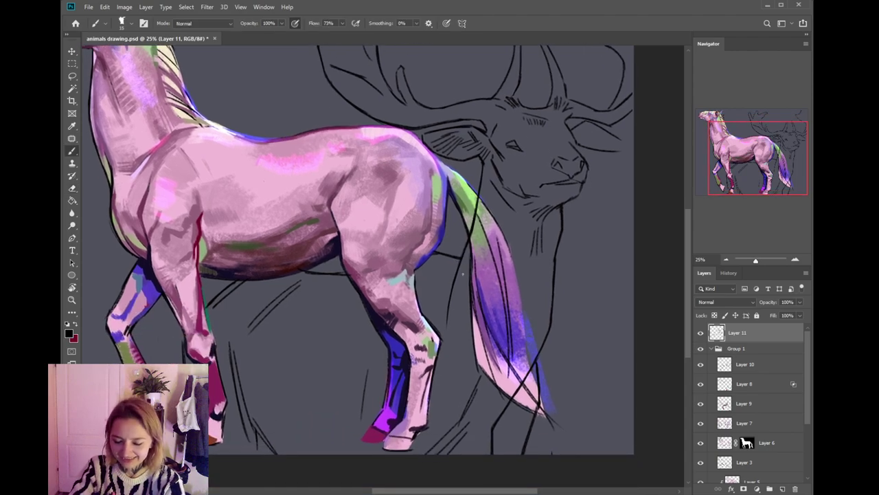
left_click_drag(473, 291, 474, 349)
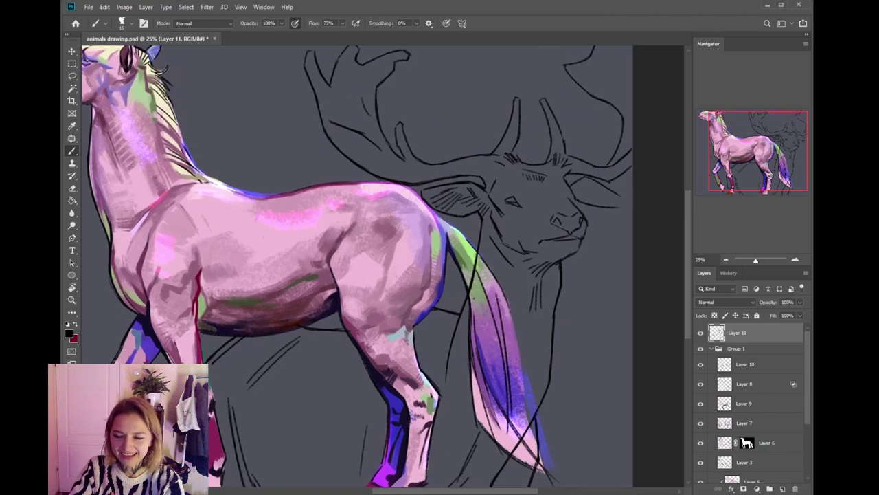
- Smooth the front line of the deer's neck from the throat to the horse's tail with alternating Eraser and Brush strokes
left_click_drag(499, 298, 483, 258)
key("e")
left_click_drag(550, 241, 517, 255)
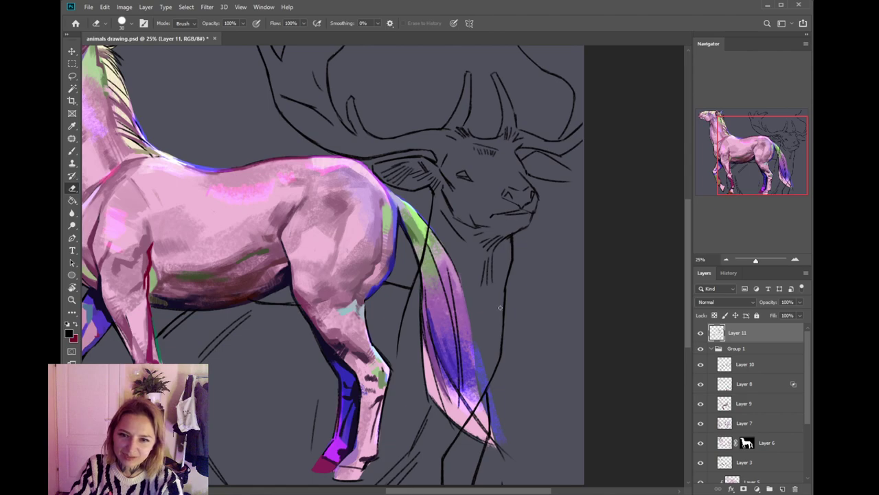
key("b")
left_click_drag(500, 321, 505, 286)
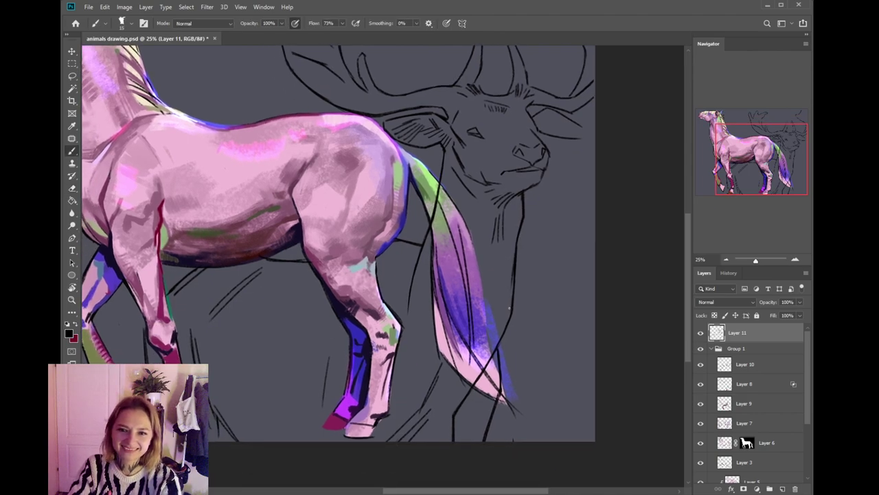
left_click_drag(501, 226, 507, 324)
key("e")
key("b")
key("e")
key("b")
- Redraw the front edge of the deer's muzzle down to the chin and clean up the line's end
left_click_drag(554, 272, 552, 287)
key("ctrl+z")
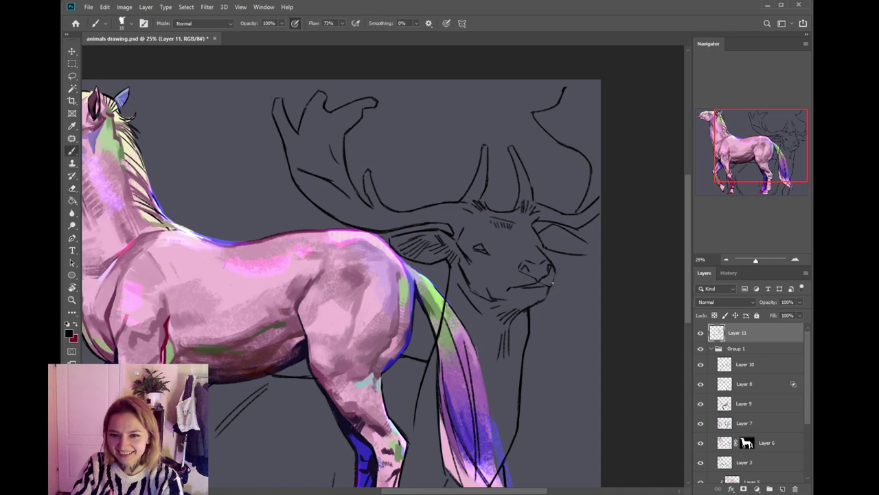
key("e")
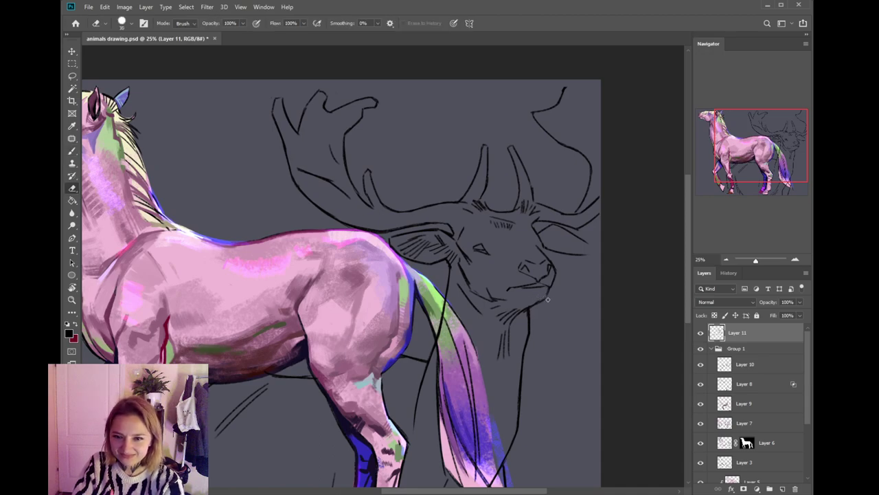
key("b")
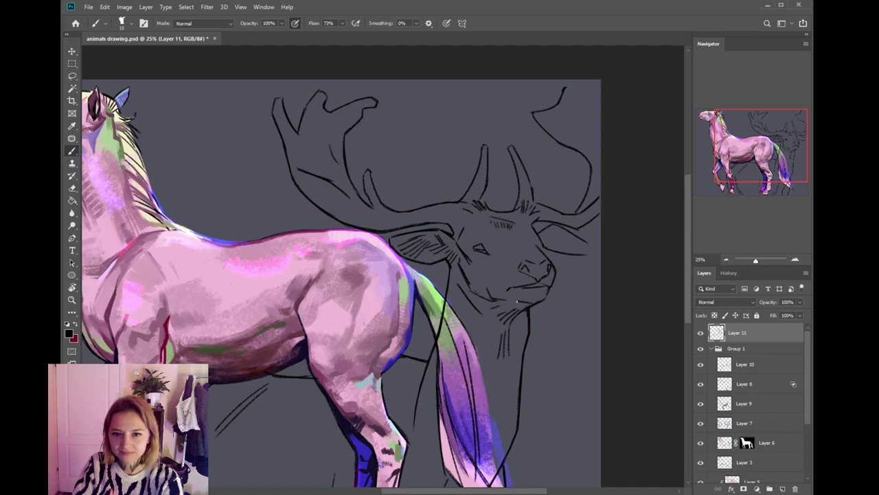
- Erase the deer's old eye and draw a new rounded eye with a line running from its inner corner
mouse_move(485, 240)
left_mouse_down()
mouse_move(499, 267)
mouse_move(493, 274)
left_mouse_up()
key("e")
key("b")
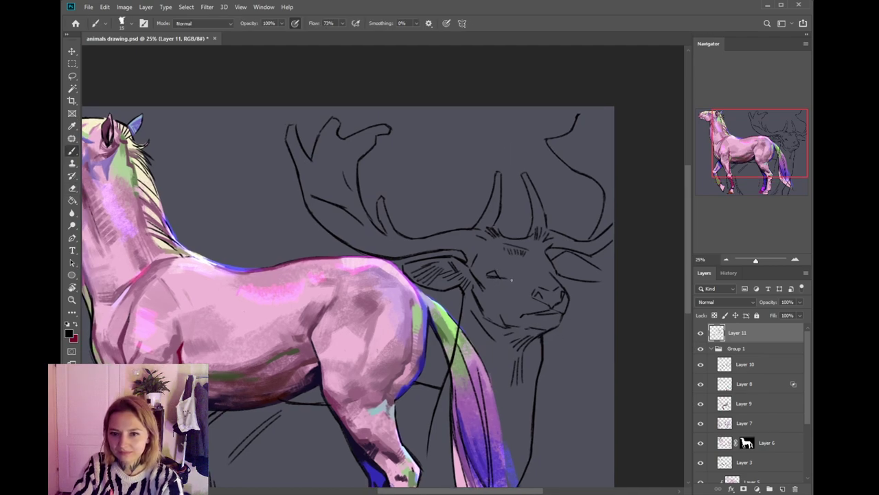
key("e")
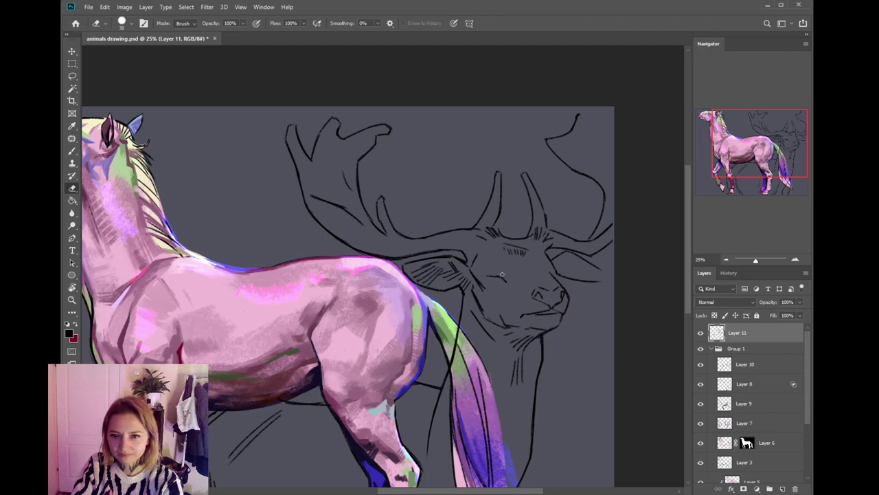
key("b")
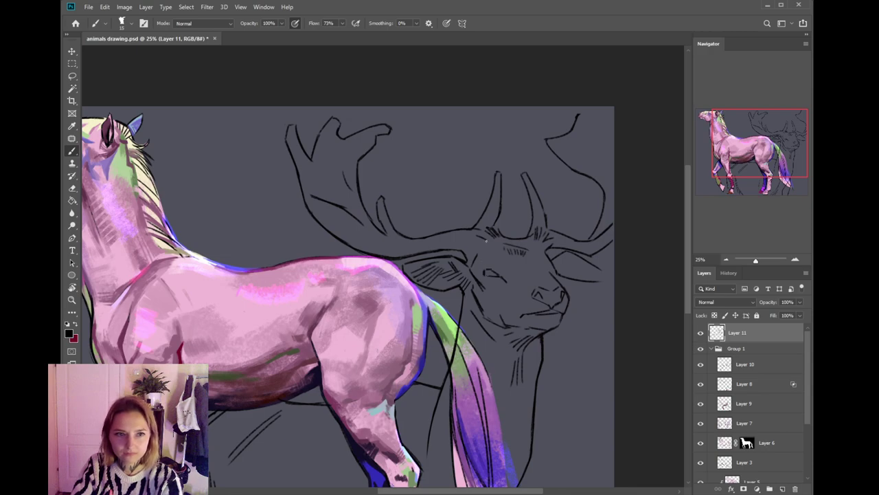
- Lasso the redrawn eye, nudge it slightly left on the deer's face and deselect it
key("l")
left_click_drag(479, 277, 490, 289)
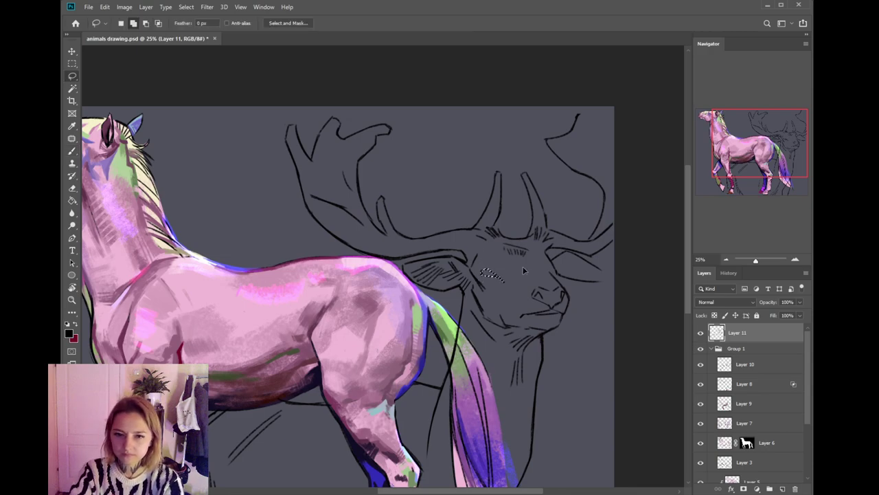
key("ctrl+d")
key("b")
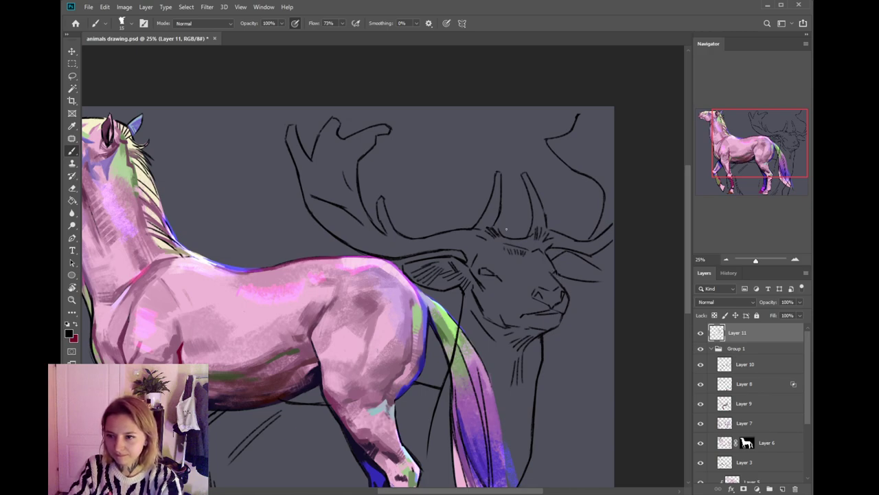
- Rework the outline of the deer's eye with alternating Eraser and Brush strokes
key("e")
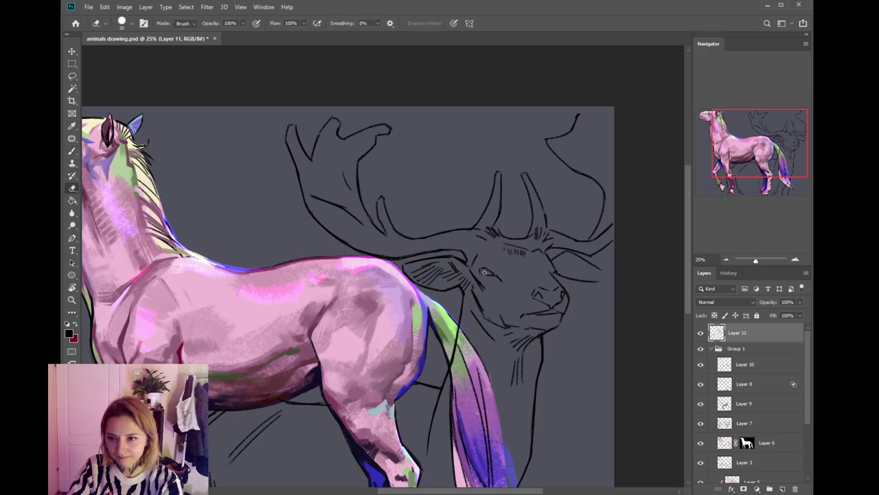
key("b")
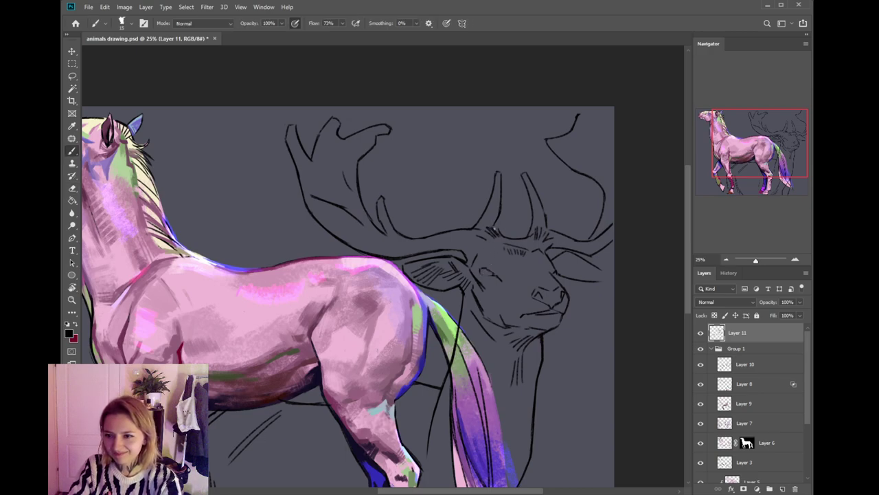
key("e")
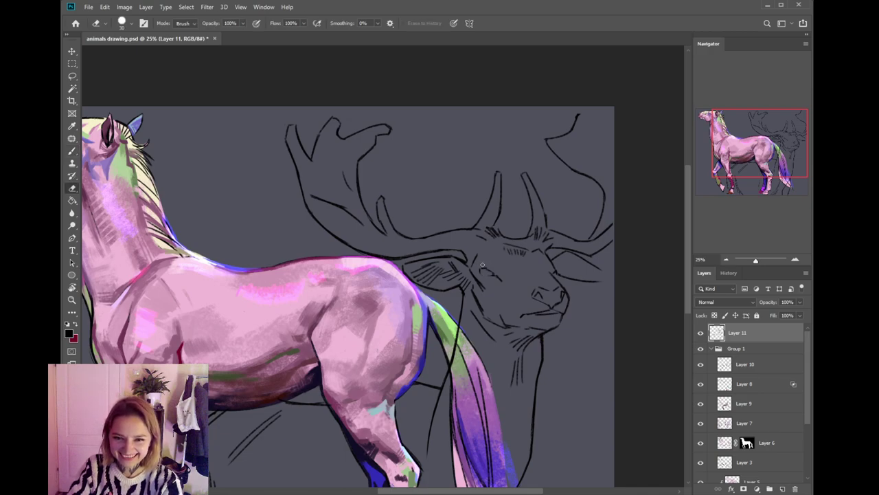
key("b")
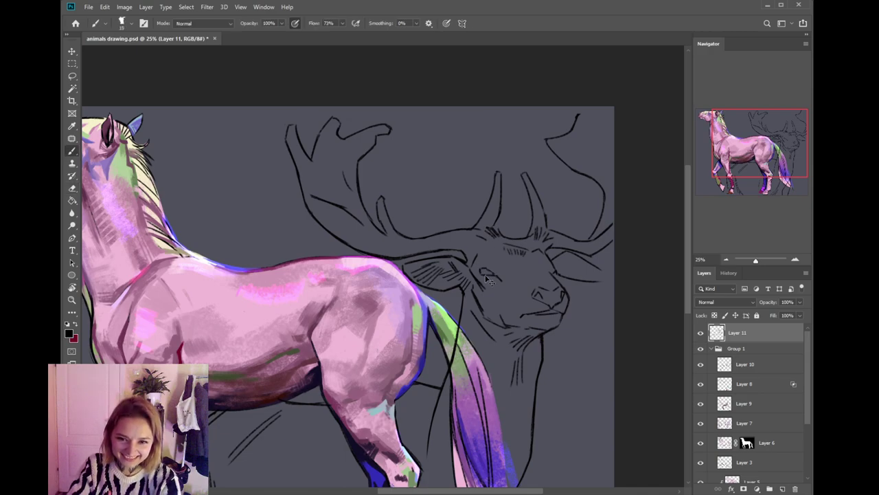
key("e")
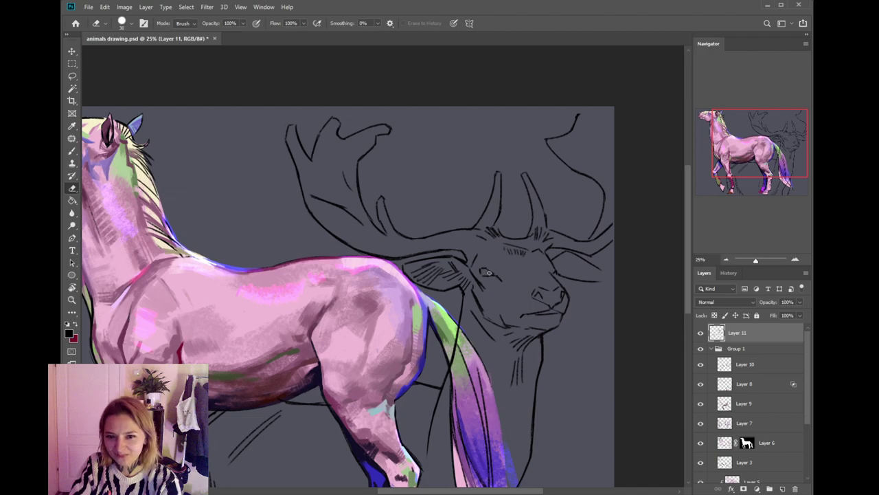
key("b")
- Outline the deer's far ear and add short hair strokes inside it, undoing the unwanted strokes
scroll(502, 282, "down", 1)
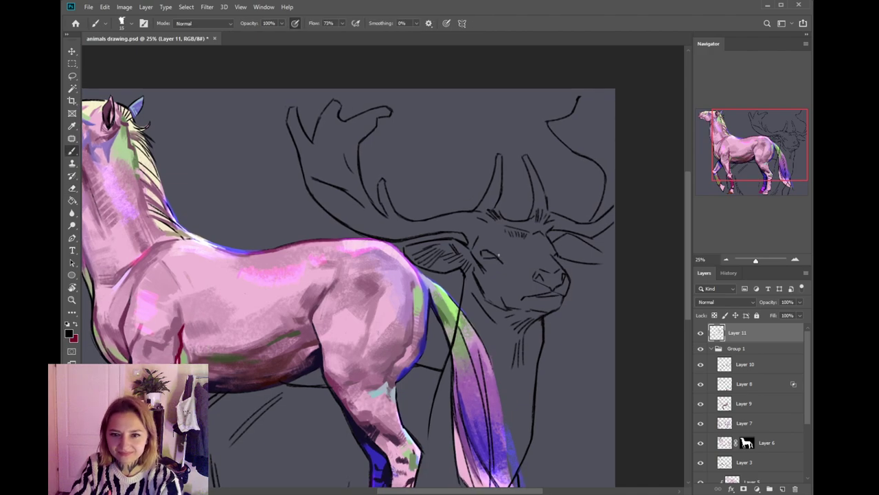
scroll(513, 260, "right", 1)
scroll(513, 259, "up", 1)
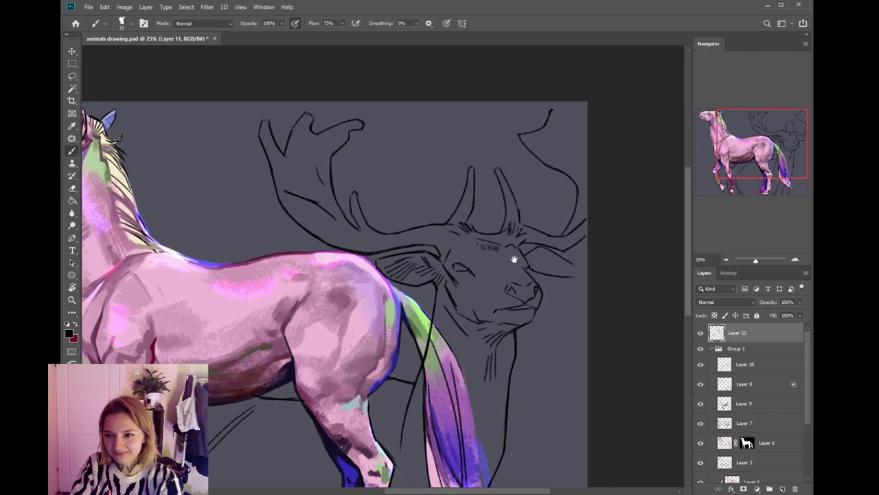
key("e")
key("b")
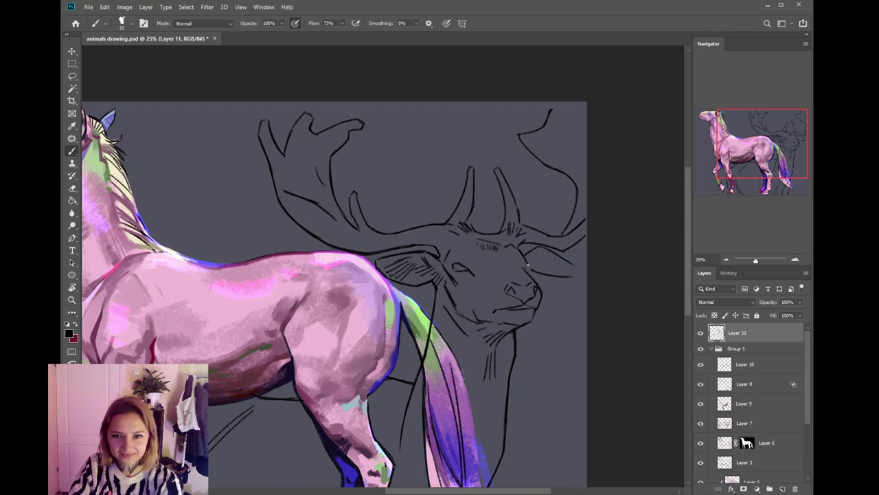
mouse_move(543, 247)
left_mouse_down()
mouse_move(531, 265)
mouse_move(527, 258)
left_mouse_up()
mouse_move(535, 254)
left_mouse_down()
mouse_move(562, 273)
mouse_move(534, 256)
mouse_move(557, 262)
mouse_move(544, 273)
mouse_move(563, 270)
left_mouse_up()
key("ctrl+z")
key("ctrl+z")
key("ctrl+z")
key("ctrl+z")
key("ctrl+z")
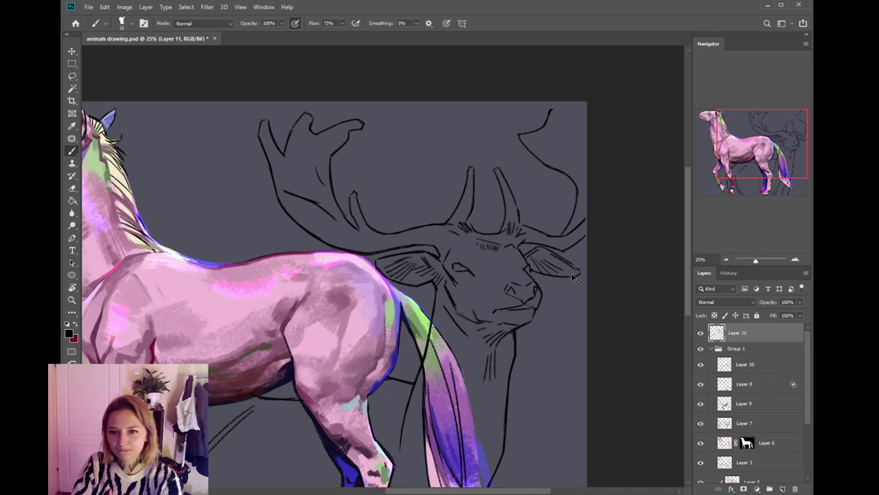
- Draw the far antler's outer edge and its pointed tips at the canvas corner, undoing the strokes that miss
mouse_move(561, 246)
left_mouse_down()
mouse_move(541, 274)
mouse_move(525, 258)
mouse_move(541, 231)
left_mouse_up()
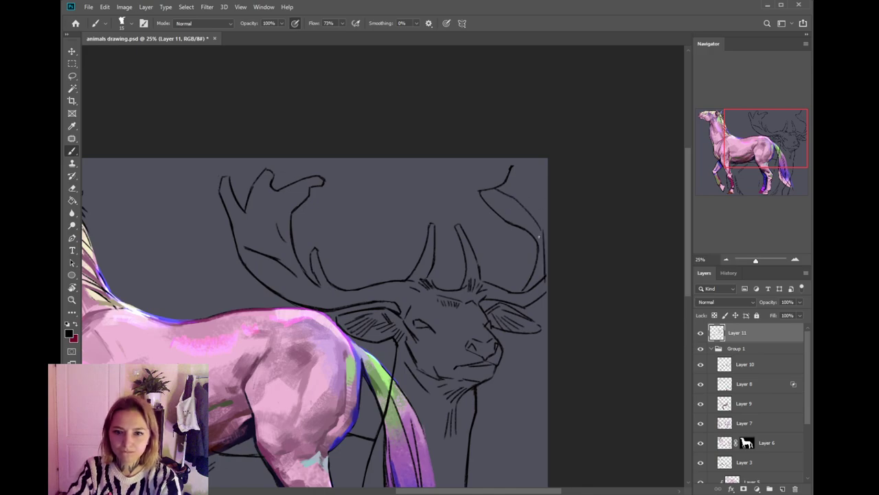
key("e")
key("b")
mouse_move(507, 170)
left_mouse_down()
mouse_move(526, 167)
mouse_move(547, 195)
left_mouse_up()
key("ctrl+z")
left_click_drag(531, 159, 541, 169)
key("ctrl+z")
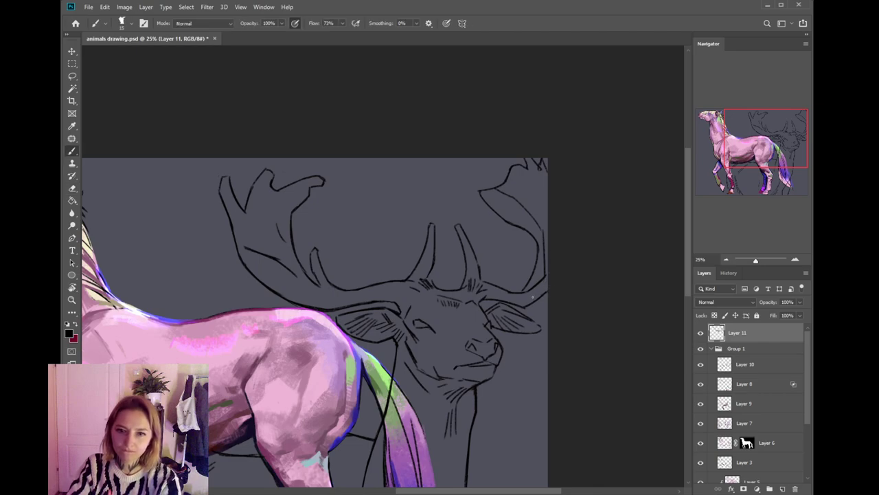
- Add a new layer beneath the deer's line art and pick a dark magenta painting colour
left_click_drag(440, 359, 515, 301)
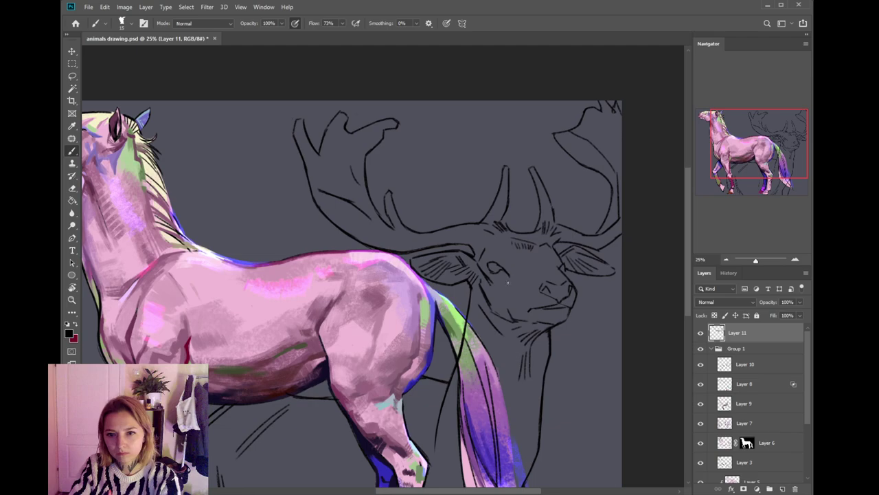
scroll(509, 277, "down", 3)
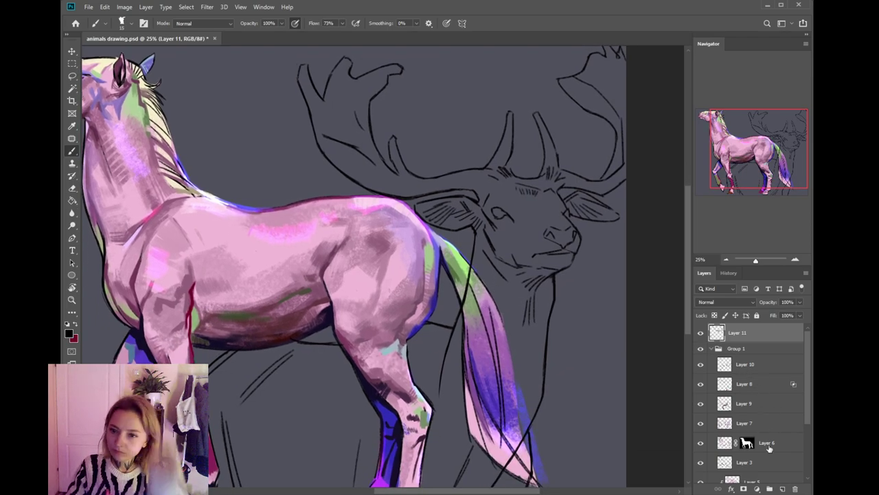
left_click(783, 489, "ctrl")
left_click(75, 325)
key("i")
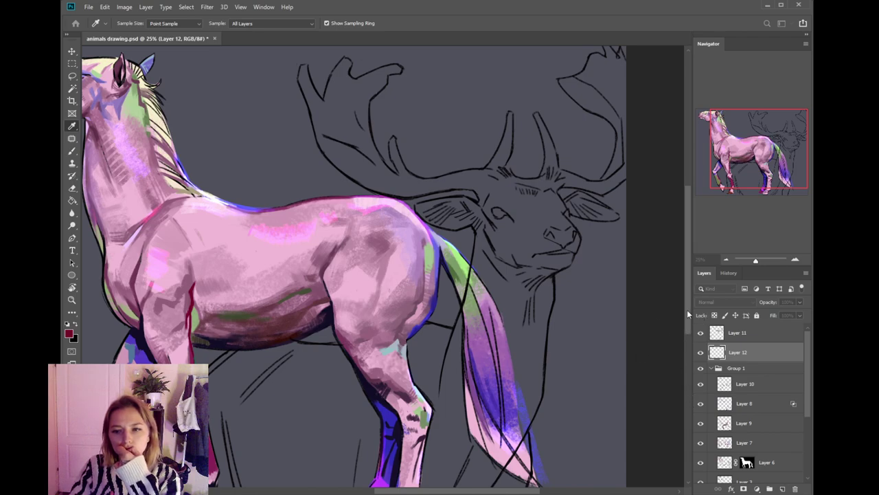
key("b")
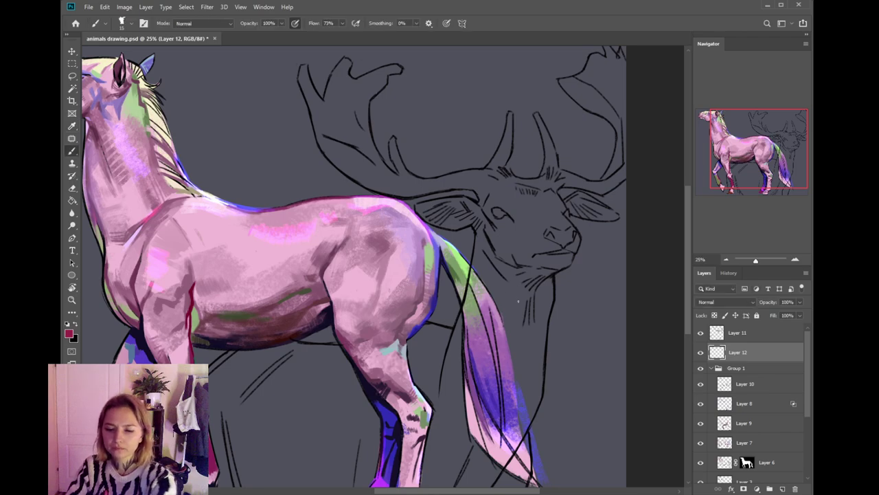
- Block in the upper part of the deer's neck and its near ear with flat magenta
left_click_drag(328, 377, 358, 351)
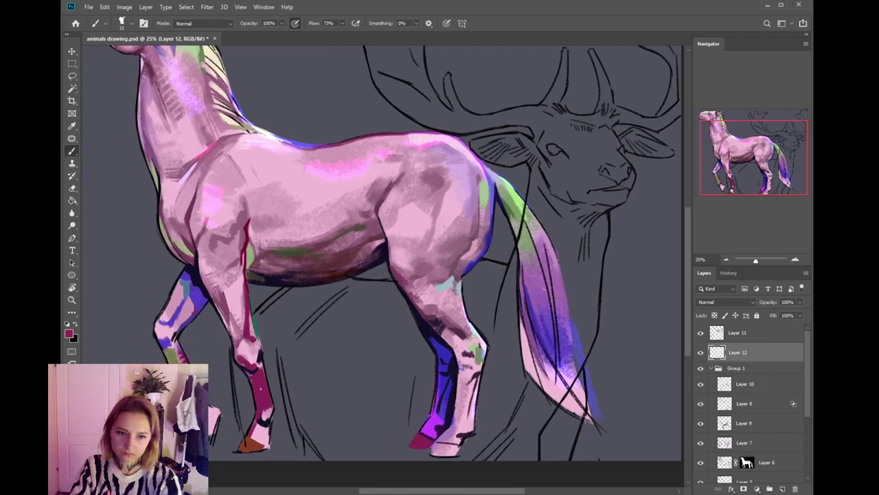
left_click_drag(488, 281, 447, 358)
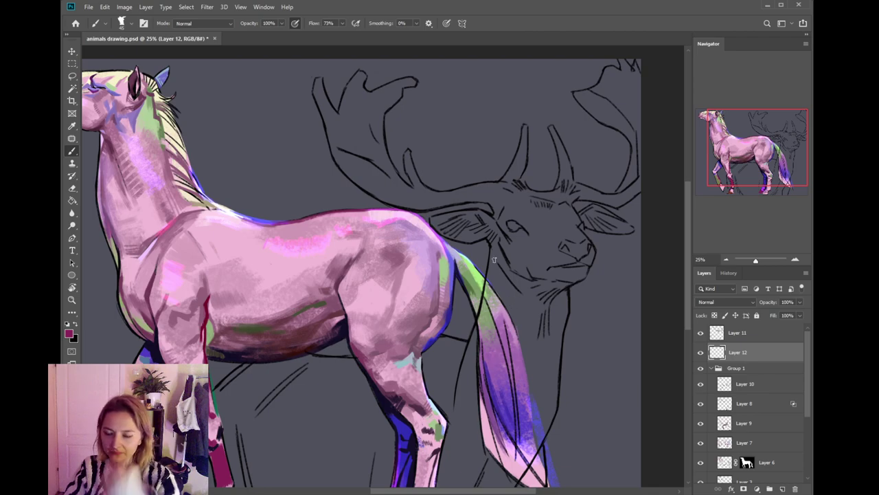
mouse_move(515, 297)
left_mouse_down()
mouse_move(519, 268)
mouse_move(511, 270)
mouse_move(503, 318)
mouse_move(502, 243)
mouse_move(492, 313)
mouse_move(485, 337)
mouse_move(492, 298)
mouse_move(477, 338)
mouse_move(494, 357)
mouse_move(470, 381)
left_mouse_up()
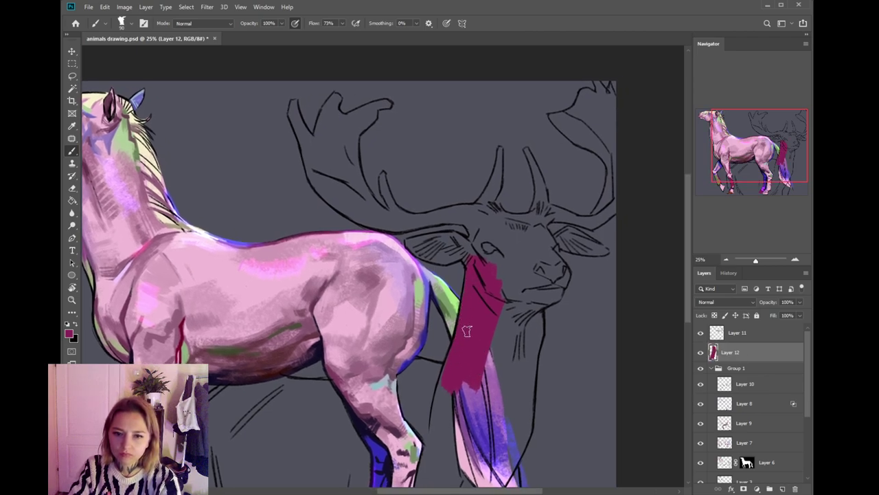
scroll(474, 288, "up", 3)
mouse_move(454, 296)
left_mouse_down()
mouse_move(415, 294)
mouse_move(414, 303)
left_mouse_up()
key("e")
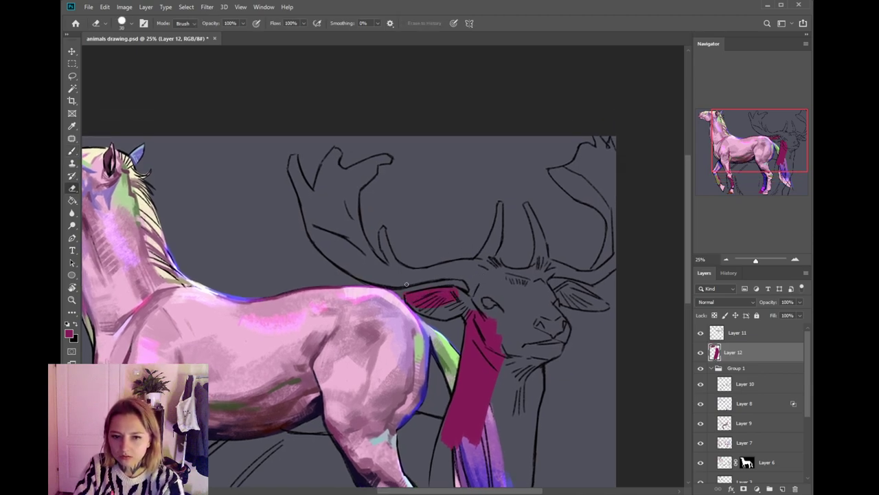
key("b")
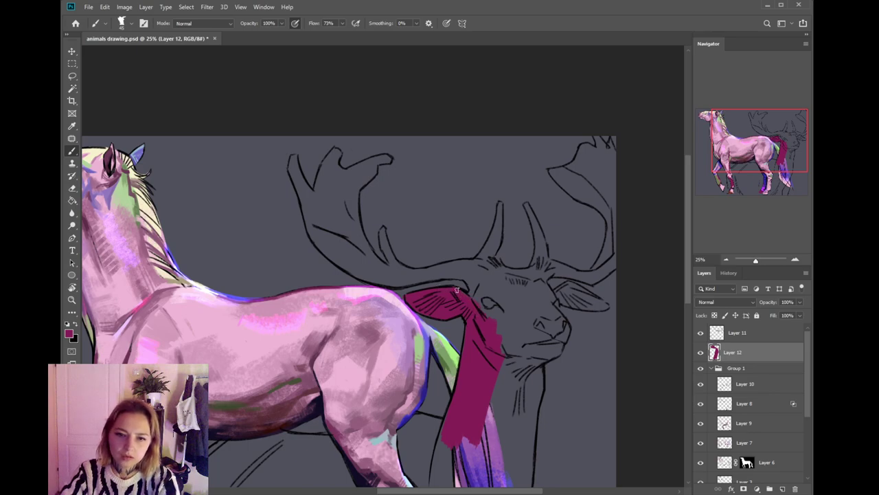
- Fill the deer's cheek edge and the large near antler with magenta, following the line art
mouse_move(509, 318)
left_mouse_down()
mouse_move(504, 283)
mouse_move(466, 254)
mouse_move(463, 239)
mouse_move(467, 257)
mouse_move(440, 237)
left_mouse_up()
left_click_drag(386, 183, 432, 225)
mouse_move(353, 216)
left_mouse_down()
mouse_move(382, 266)
mouse_move(408, 285)
left_mouse_up()
mouse_move(333, 174)
left_mouse_down()
mouse_move(345, 220)
mouse_move(334, 167)
mouse_move(364, 225)
mouse_move(371, 169)
mouse_move(353, 202)
mouse_move(378, 160)
mouse_move(373, 237)
left_mouse_up()
key("e")
key("b")
mouse_move(372, 169)
left_mouse_down()
mouse_move(389, 183)
mouse_move(360, 206)
mouse_move(344, 195)
mouse_move(372, 210)
mouse_move(360, 211)
mouse_move(398, 178)
mouse_move(407, 174)
mouse_move(393, 199)
mouse_move(415, 178)
mouse_move(391, 177)
mouse_move(427, 166)
mouse_move(387, 177)
mouse_move(381, 216)
mouse_move(387, 231)
mouse_move(387, 196)
mouse_move(393, 245)
mouse_move(393, 195)
mouse_move(386, 232)
mouse_move(411, 272)
mouse_move(391, 260)
mouse_move(397, 273)
mouse_move(439, 292)
mouse_move(407, 280)
mouse_move(387, 259)
mouse_move(413, 277)
mouse_move(384, 213)
mouse_move(408, 262)
mouse_move(438, 282)
mouse_move(422, 238)
mouse_move(443, 278)
mouse_move(466, 284)
mouse_move(439, 278)
mouse_move(434, 269)
mouse_move(491, 280)
mouse_move(437, 287)
left_mouse_up()
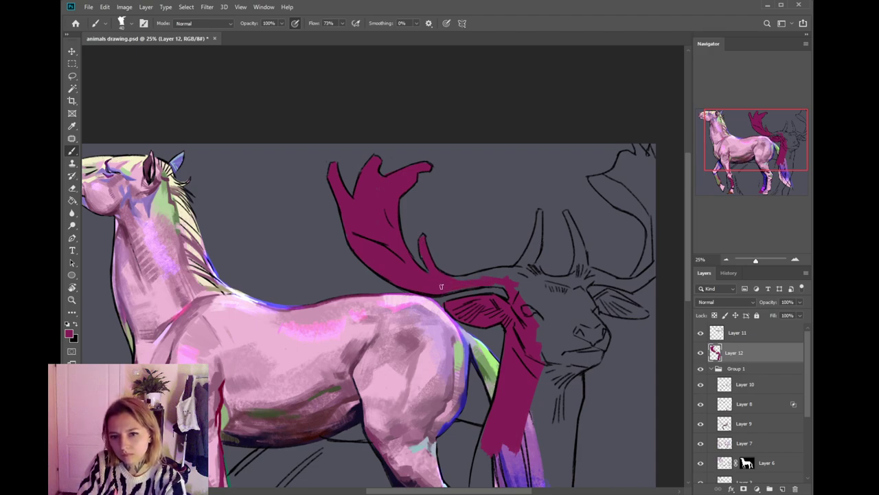
- Fill the two upright tines, the antler base across the brow and the far ear with magenta
mouse_move(496, 285)
left_mouse_down()
mouse_move(445, 282)
mouse_move(520, 285)
mouse_move(537, 249)
mouse_move(511, 273)
mouse_move(525, 259)
mouse_move(530, 266)
mouse_move(538, 230)
mouse_move(536, 254)
mouse_move(538, 214)
left_mouse_up()
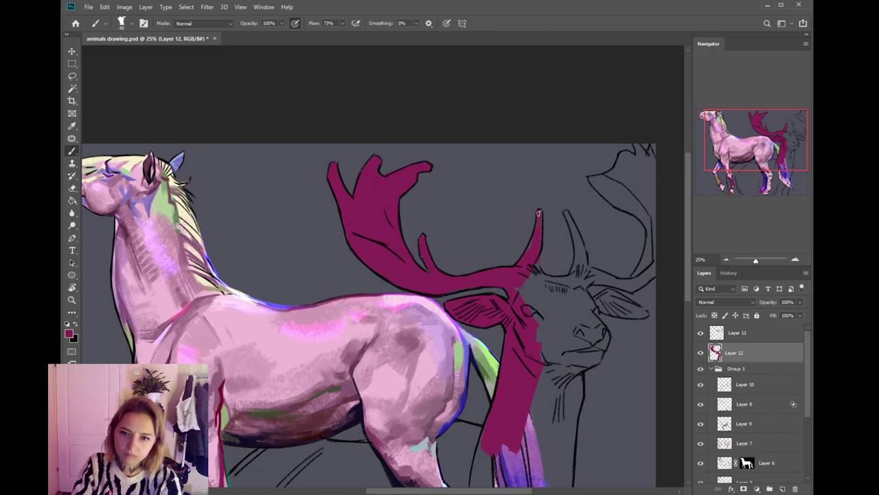
key("e")
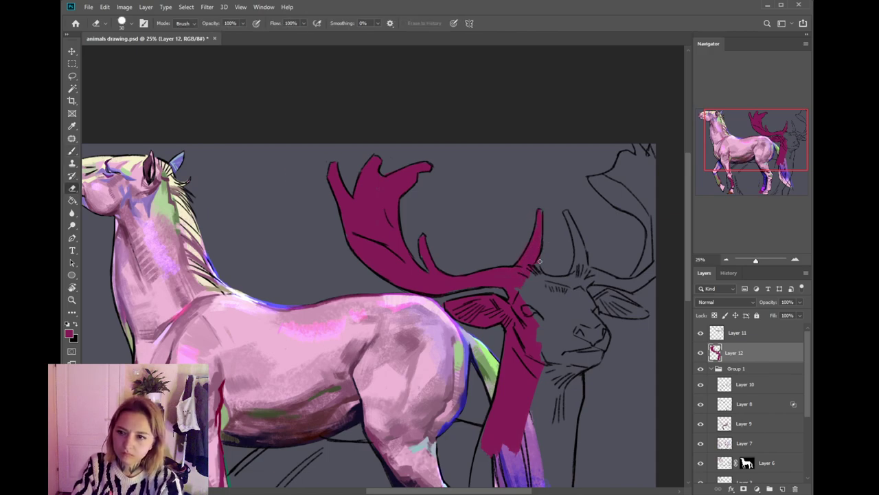
mouse_move(565, 260)
left_mouse_down()
mouse_move(525, 245)
mouse_move(489, 258)
mouse_move(533, 271)
mouse_move(505, 262)
mouse_move(533, 261)
mouse_move(538, 239)
mouse_move(518, 255)
left_mouse_up()
key("b")
mouse_move(507, 225)
left_mouse_down()
mouse_move(511, 269)
mouse_move(498, 221)
mouse_move(515, 285)
mouse_move(542, 273)
mouse_move(535, 245)
mouse_move(503, 272)
mouse_move(570, 298)
mouse_move(537, 281)
mouse_move(549, 285)
mouse_move(520, 295)
mouse_move(552, 300)
mouse_move(521, 283)
mouse_move(488, 288)
mouse_move(528, 290)
mouse_move(502, 290)
mouse_move(522, 296)
left_mouse_up()
key("e")
key("b")
left_click_drag(541, 268, 507, 286)
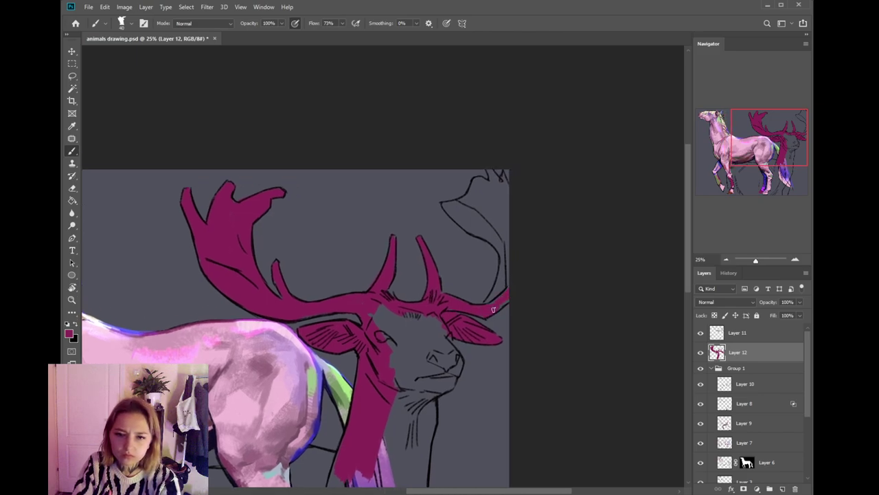
- Fill the far antler with magenta up to its tips at the canvas edge
mouse_move(510, 248)
left_mouse_down()
mouse_move(498, 280)
mouse_move(506, 287)
mouse_move(500, 232)
mouse_move(501, 260)
left_mouse_up()
mouse_move(453, 291)
left_mouse_down()
mouse_move(471, 299)
mouse_move(464, 289)
left_mouse_up()
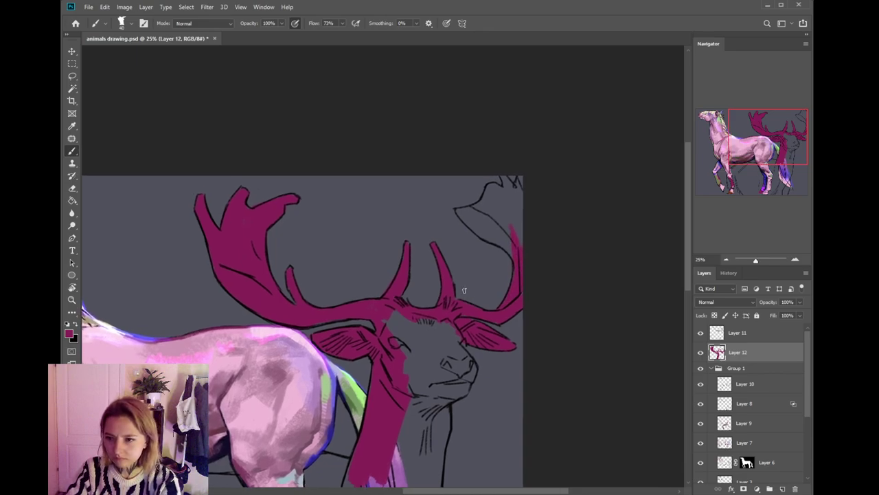
left_click_drag(508, 212, 516, 239)
mouse_move(468, 214)
left_mouse_down()
mouse_move(514, 252)
mouse_move(494, 240)
mouse_move(512, 254)
mouse_move(488, 226)
mouse_move(481, 191)
mouse_move(472, 217)
mouse_move(490, 232)
mouse_move(464, 209)
mouse_move(487, 204)
mouse_move(478, 203)
mouse_move(500, 177)
left_mouse_up()
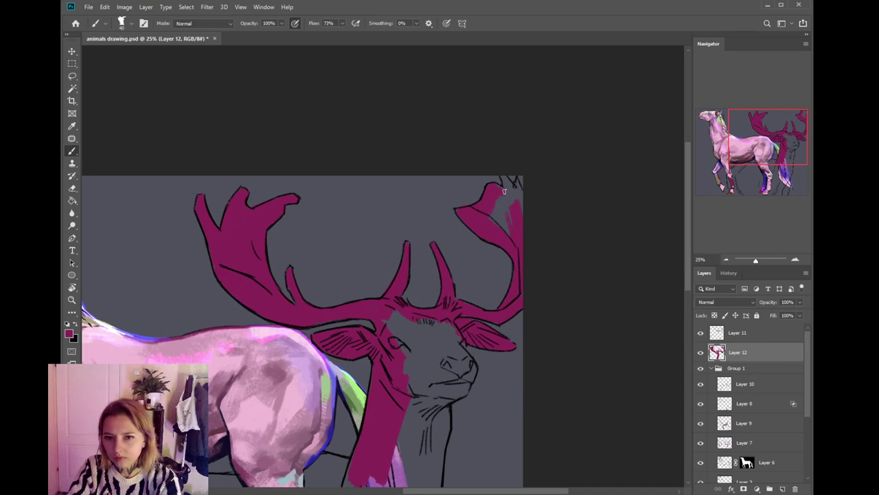
left_click_drag(497, 208, 515, 240)
mouse_move(501, 200)
left_mouse_down()
mouse_move(510, 232)
mouse_move(502, 202)
mouse_move(511, 203)
mouse_move(509, 187)
mouse_move(497, 168)
mouse_move(512, 199)
mouse_move(504, 176)
mouse_move(521, 211)
left_mouse_up()
left_click_drag(496, 262, 511, 229)
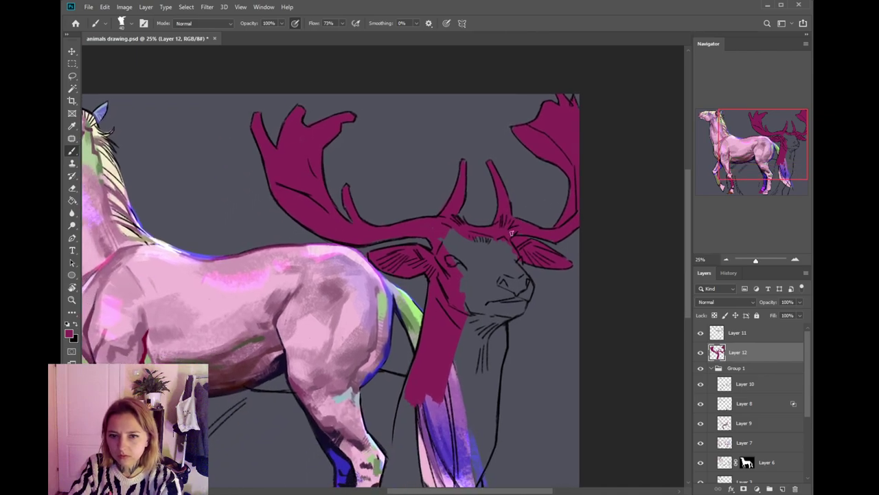
- Fill the deer's face and muzzle and the neck down to the canvas bottom with magenta
left_click_drag(524, 273, 521, 226)
mouse_move(506, 194)
left_mouse_down()
mouse_move(528, 239)
mouse_move(521, 228)
mouse_move(518, 256)
mouse_move(528, 243)
mouse_move(505, 267)
mouse_move(520, 237)
mouse_move(498, 254)
mouse_move(518, 237)
mouse_move(496, 245)
mouse_move(515, 225)
mouse_move(517, 234)
mouse_move(512, 229)
mouse_move(490, 253)
mouse_move(515, 231)
mouse_move(496, 236)
mouse_move(492, 216)
mouse_move(472, 245)
mouse_move(500, 208)
mouse_move(485, 203)
mouse_move(450, 238)
mouse_move(476, 211)
mouse_move(475, 191)
mouse_move(441, 209)
mouse_move(455, 187)
left_mouse_up()
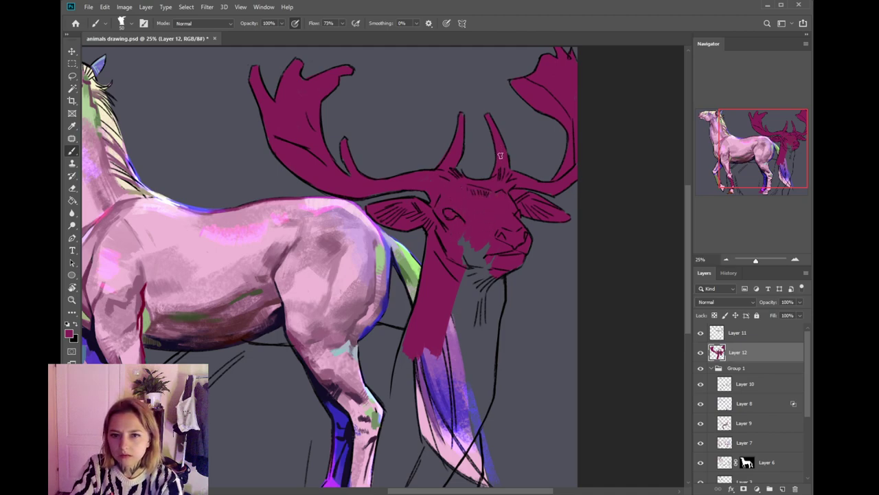
mouse_move(482, 288)
left_mouse_down()
mouse_move(463, 328)
mouse_move(469, 262)
mouse_move(478, 292)
mouse_move(476, 178)
mouse_move(463, 265)
mouse_move(493, 189)
mouse_move(465, 209)
mouse_move(473, 253)
mouse_move(486, 211)
mouse_move(488, 260)
mouse_move(499, 222)
mouse_move(500, 248)
mouse_move(489, 275)
mouse_move(487, 304)
mouse_move(498, 247)
mouse_move(487, 351)
mouse_move(484, 340)
mouse_move(456, 412)
mouse_move(460, 421)
mouse_move(474, 380)
mouse_move(476, 419)
mouse_move(468, 409)
mouse_move(477, 419)
mouse_move(460, 476)
mouse_move(464, 465)
mouse_move(466, 421)
mouse_move(445, 472)
mouse_move(461, 413)
mouse_move(418, 472)
mouse_move(454, 401)
mouse_move(388, 462)
left_mouse_up()
scroll(470, 259, "down", 3)
mouse_move(478, 379)
left_mouse_down()
mouse_move(466, 291)
mouse_move(453, 297)
mouse_move(417, 362)
mouse_move(416, 392)
mouse_move(457, 346)
mouse_move(432, 298)
mouse_move(402, 349)
mouse_move(393, 353)
mouse_move(408, 297)
mouse_move(373, 330)
mouse_move(379, 306)
mouse_move(363, 296)
mouse_move(371, 335)
left_mouse_up()
- Collapse the horse's Group 1 and try stacking it above and below Layer 11 and Layer 12
left_click(771, 338, "shift")
left_click(713, 369)
left_click_drag(766, 358, 764, 331)
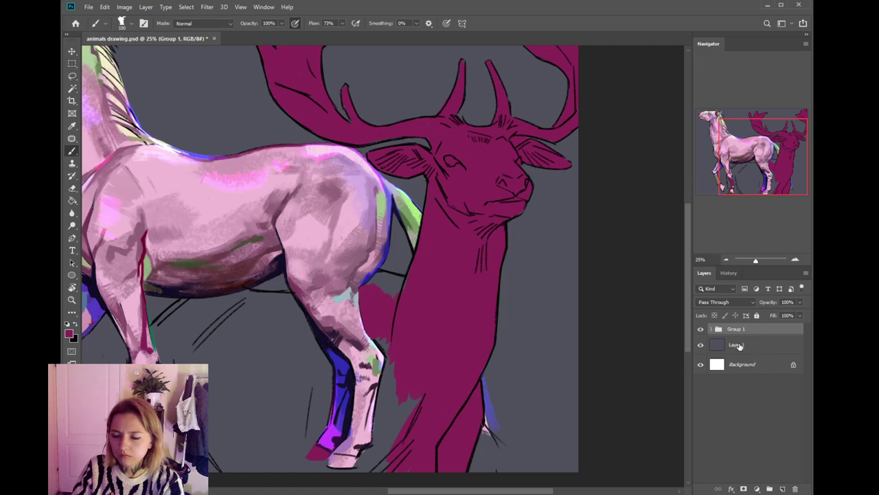
mouse_move(756, 330)
left_mouse_down()
mouse_move(750, 352)
mouse_move(759, 334)
left_mouse_up()
key("ctrl+z")
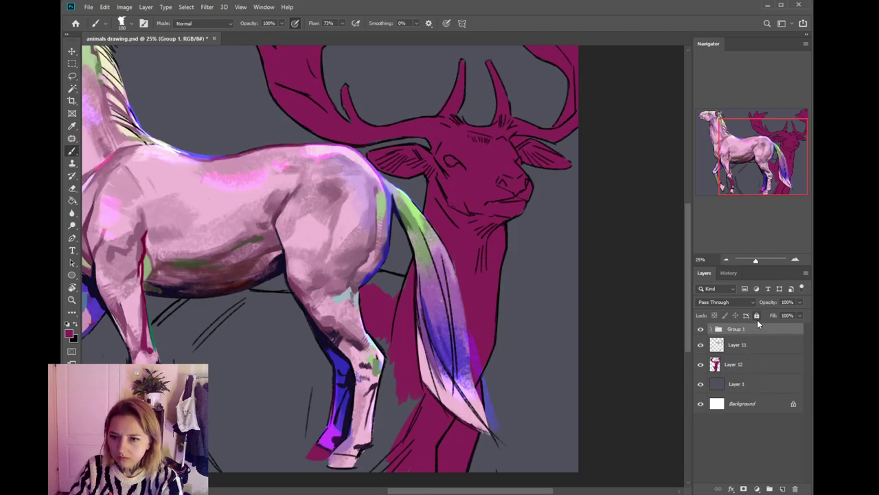
left_click_drag(757, 325, 758, 362)
- Add a layer mask to Group 1, stack it above the deer layers and mask out the horse's tail over the deer's neck
left_click(743, 489)
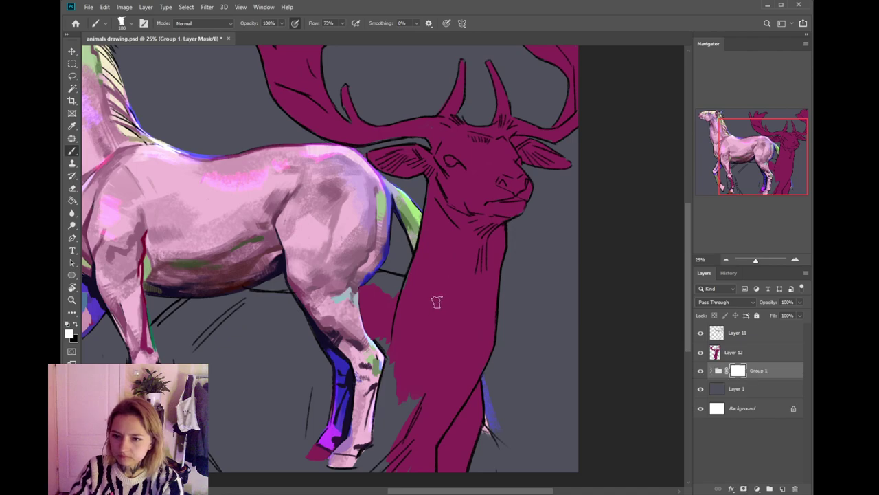
left_click_drag(778, 368, 761, 325)
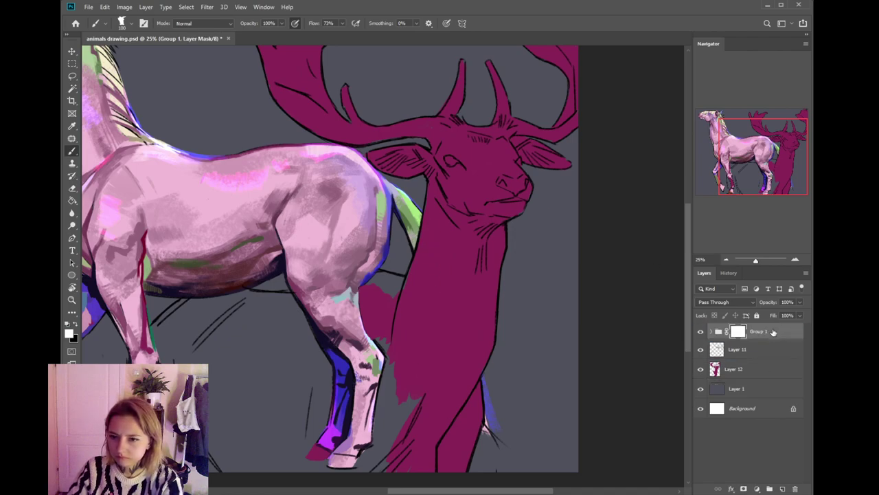
key("x")
mouse_move(437, 228)
left_mouse_down()
mouse_move(421, 294)
mouse_move(432, 208)
mouse_move(420, 253)
mouse_move(432, 230)
mouse_move(445, 252)
mouse_move(415, 338)
mouse_move(446, 270)
mouse_move(433, 397)
mouse_move(479, 343)
mouse_move(463, 422)
mouse_move(460, 394)
mouse_move(461, 431)
mouse_move(476, 390)
mouse_move(466, 400)
mouse_move(470, 296)
mouse_move(441, 407)
left_mouse_up()
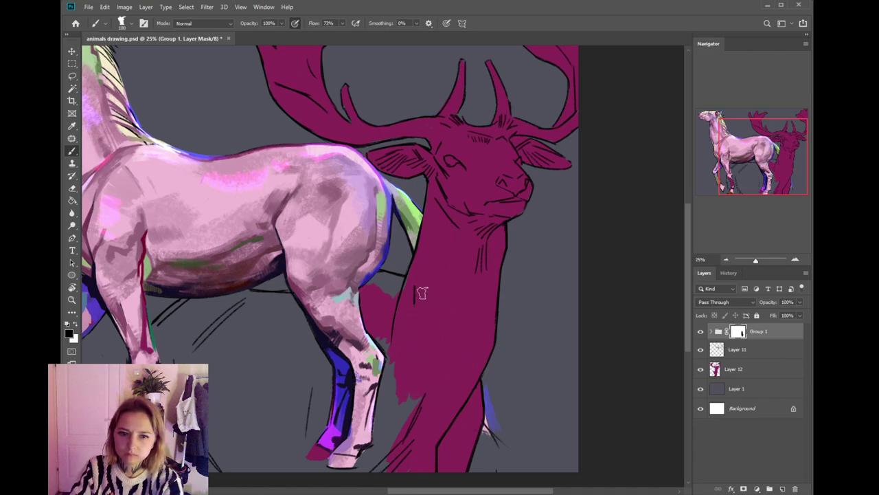
- Fill the deer's chest and body behind the horse's hind legs with magenta on Layer 12
left_click(714, 371)
mouse_move(389, 296)
left_mouse_down()
mouse_move(400, 289)
mouse_move(375, 287)
mouse_move(411, 285)
mouse_move(371, 278)
left_mouse_up()
left_click_drag(388, 323, 457, 198)
key("e")
key("b")
mouse_move(454, 283)
left_mouse_down()
mouse_move(462, 309)
mouse_move(441, 266)
mouse_move(456, 306)
mouse_move(438, 369)
mouse_move(485, 318)
mouse_move(473, 358)
mouse_move(487, 318)
mouse_move(466, 317)
mouse_move(454, 376)
mouse_move(449, 402)
left_mouse_up()
left_click_drag(465, 359, 430, 407)
left_click_drag(444, 368, 424, 395)
left_click_drag(429, 348, 482, 375)
- Enlarge the brush to 125, fill the rest of the deer's body below the horse's belly and view the whole canvas
key("bracketright")
key("bracketright")
key("bracketright")
key("bracketright")
mouse_move(459, 425)
left_mouse_down()
mouse_move(481, 412)
mouse_move(378, 436)
mouse_move(360, 419)
mouse_move(426, 322)
mouse_move(399, 280)
mouse_move(341, 261)
mouse_move(353, 264)
mouse_move(314, 296)
mouse_move(314, 269)
mouse_move(273, 297)
mouse_move(263, 395)
mouse_move(277, 431)
mouse_move(369, 275)
mouse_move(349, 390)
mouse_move(368, 420)
mouse_move(459, 319)
mouse_move(324, 388)
mouse_move(329, 356)
mouse_move(268, 371)
left_mouse_up()
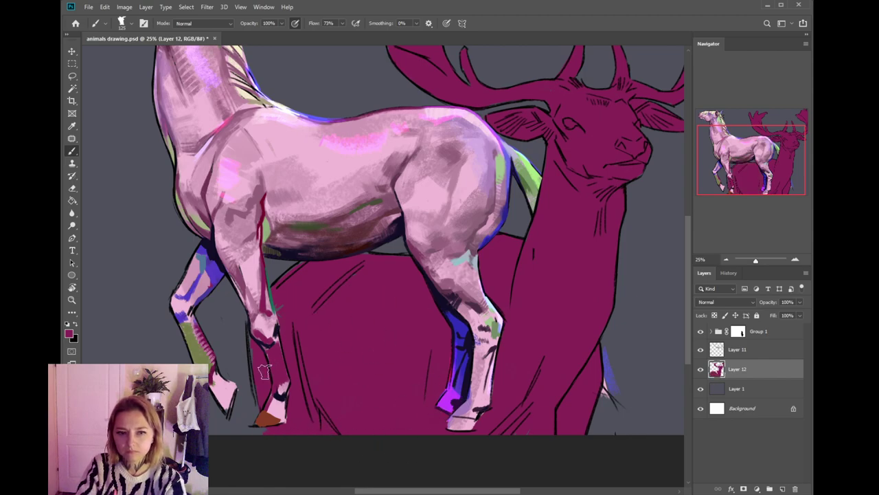
key("ctrl+0")
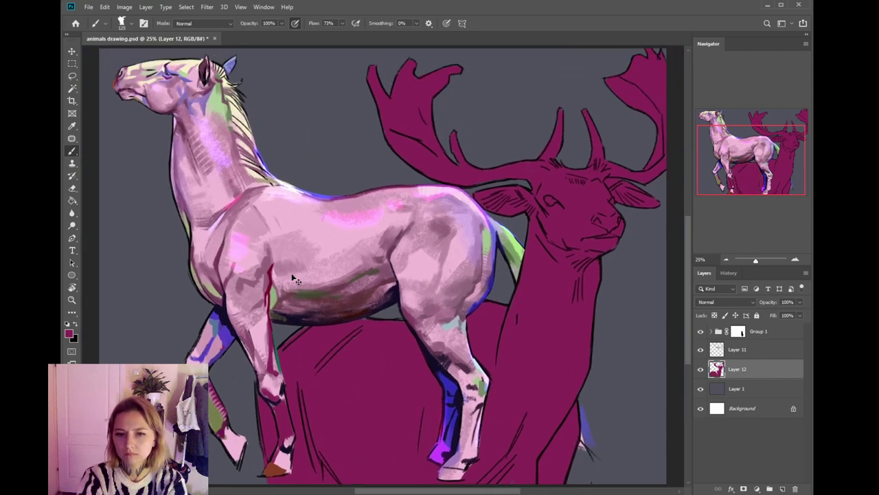
- Examine the horse and magenta deer composition at several zoom levels, from the whole canvas to a closer view
scroll(293, 278, "down", 3)
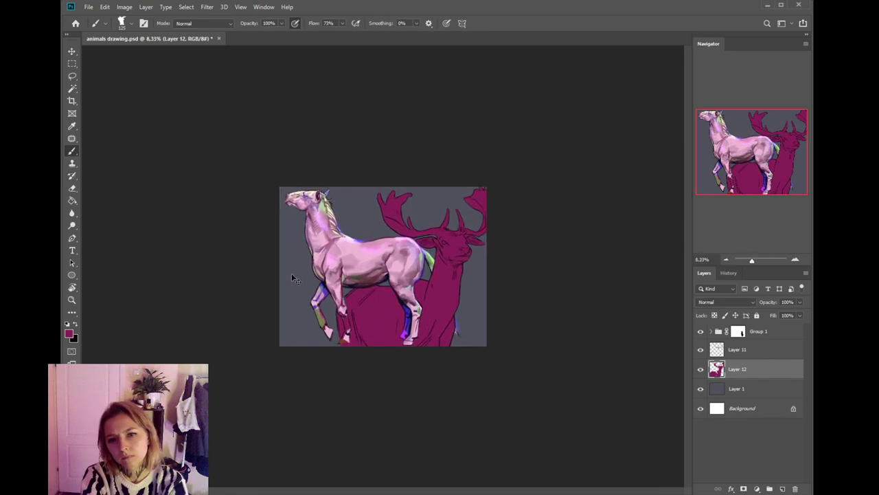
scroll(294, 278, "up", 1)
scroll(292, 275, "down", 1)
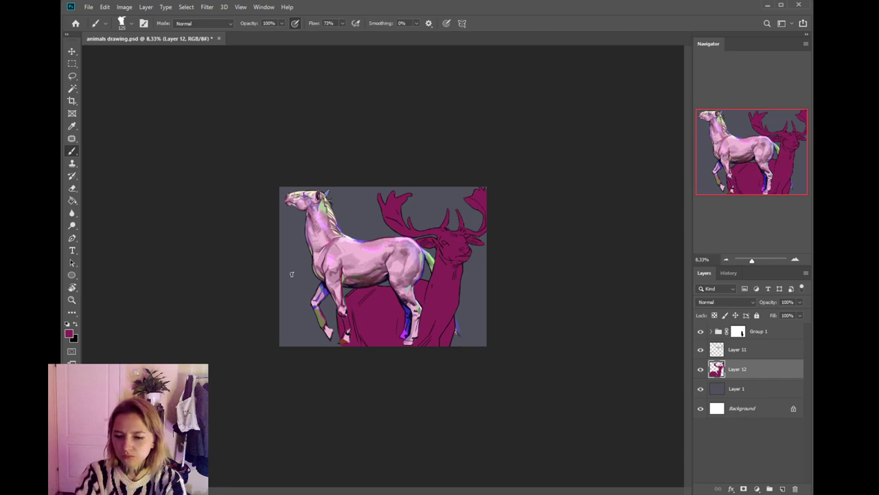
key("ctrl+plus")
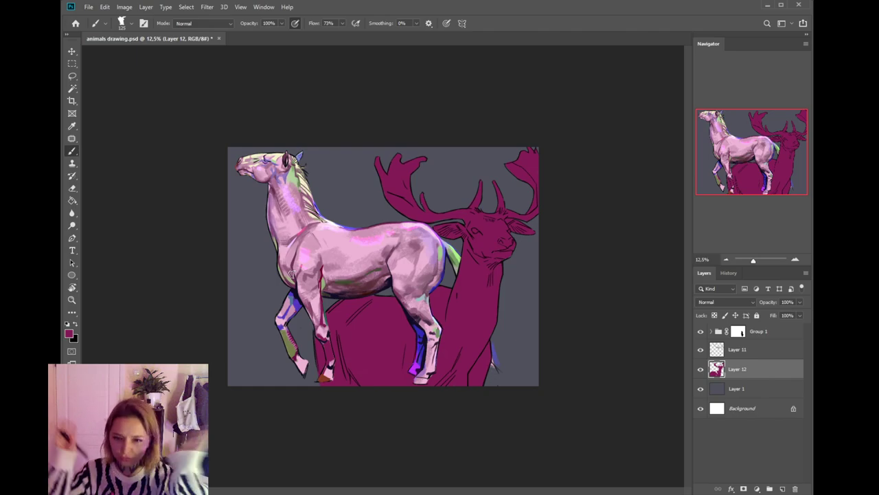
key("ctrl+minus")
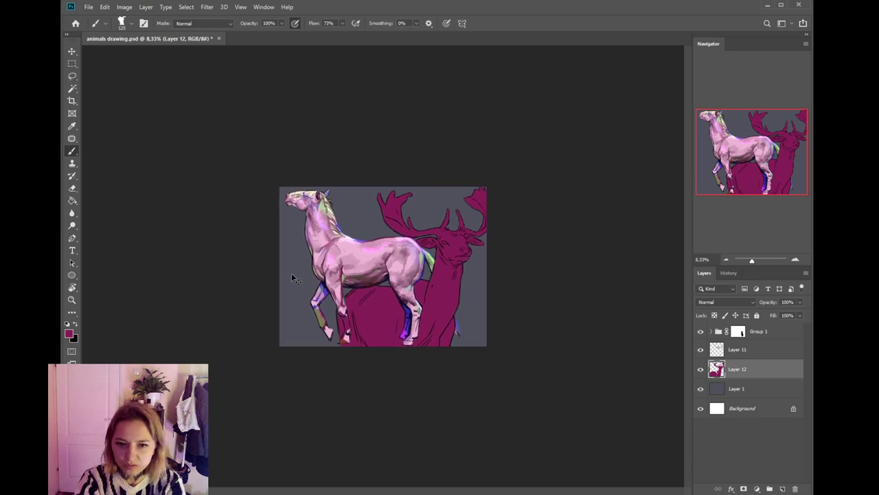
key("ctrl+plus")
key("ctrl+minus")
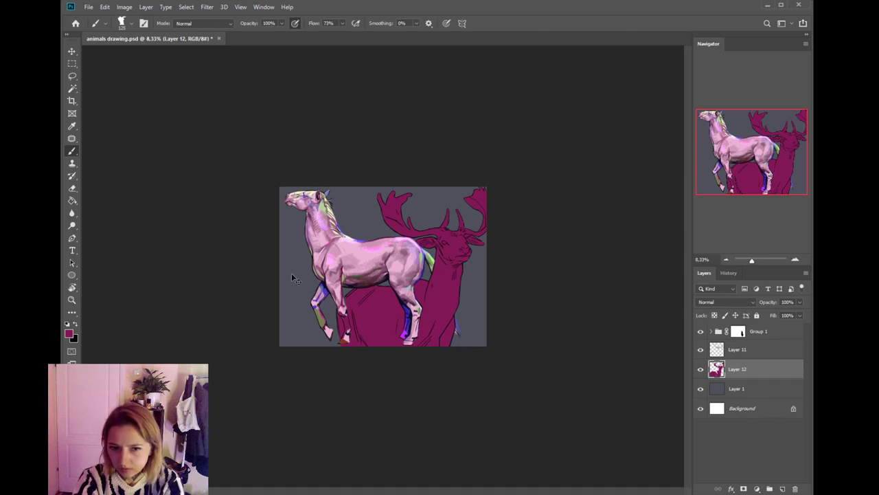
key("ctrl+plus")
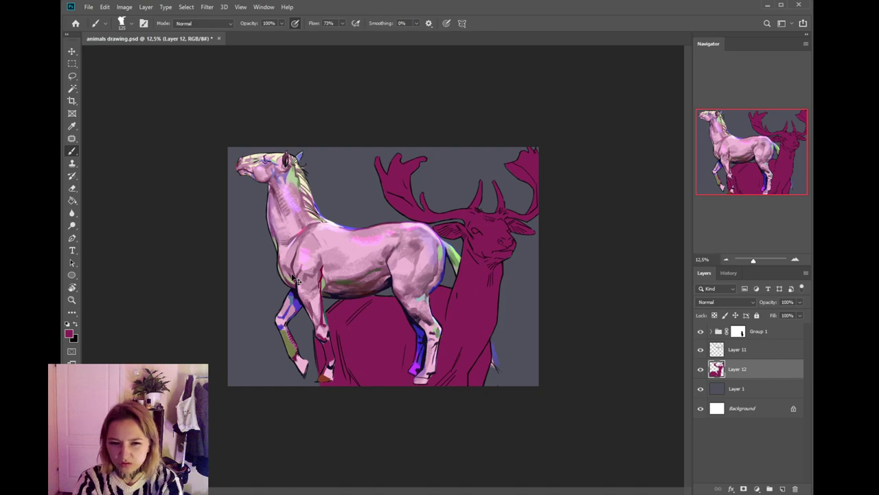
key("ctrl+plus")
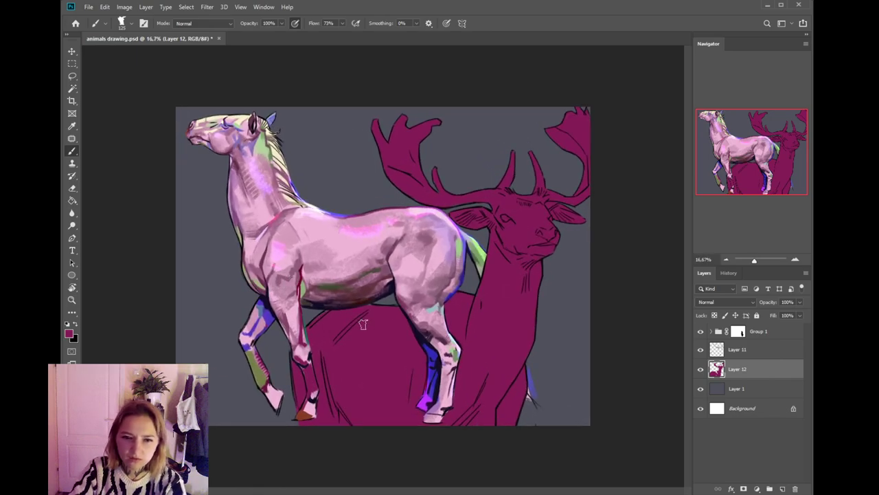
key("e")
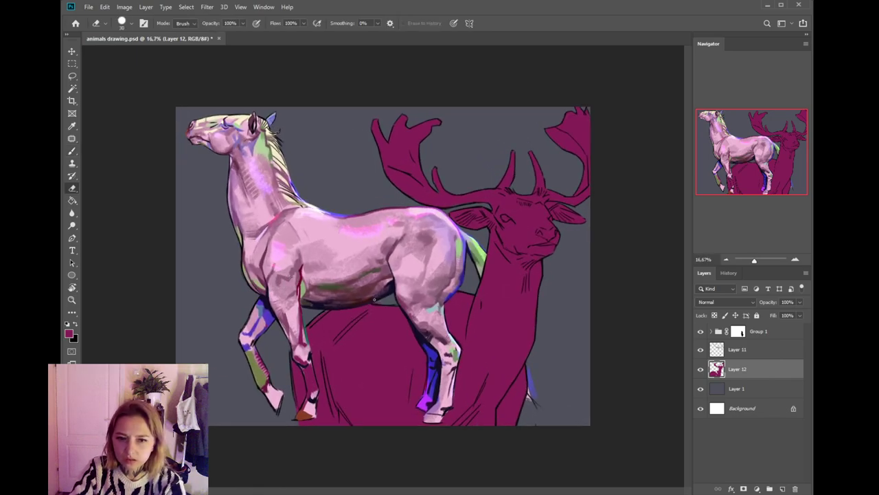
key("b")
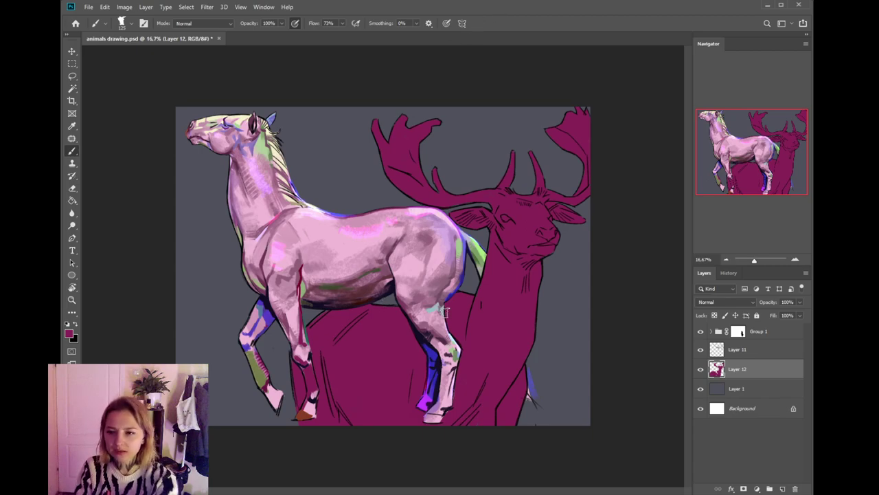
key("ctrl+minus")
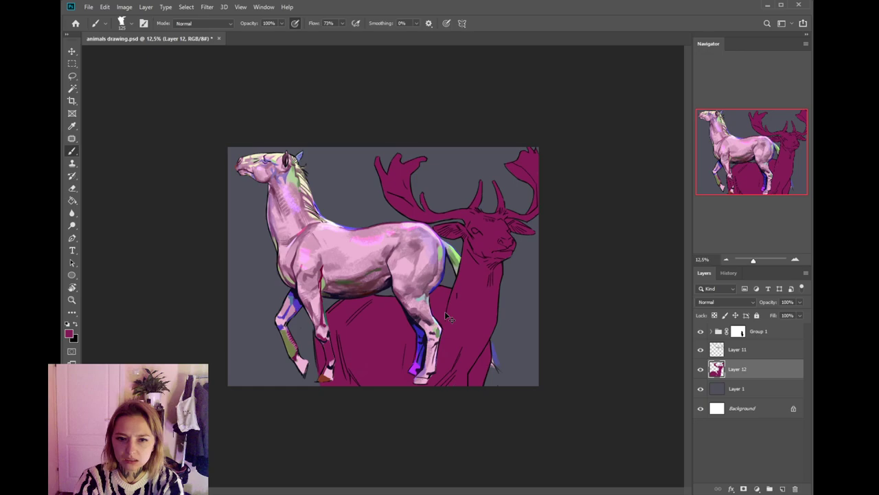
key("ctrl+plus")
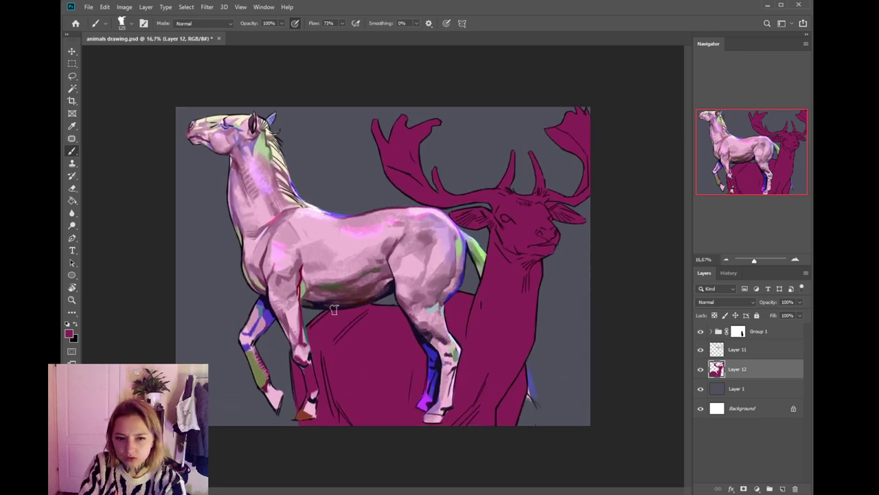
key("e")
key("b")
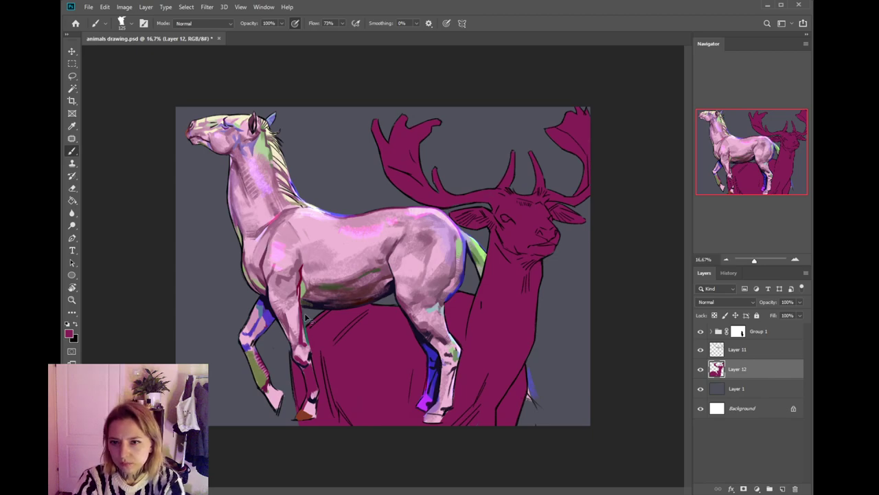
key("ctrl+minus")
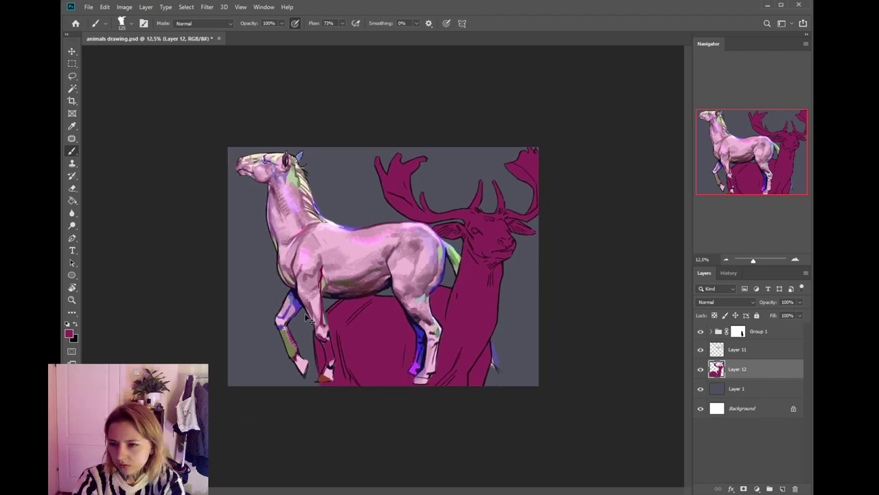
key("ctrl+minus")
key("ctrl+plus")
key("ctrl+plus")
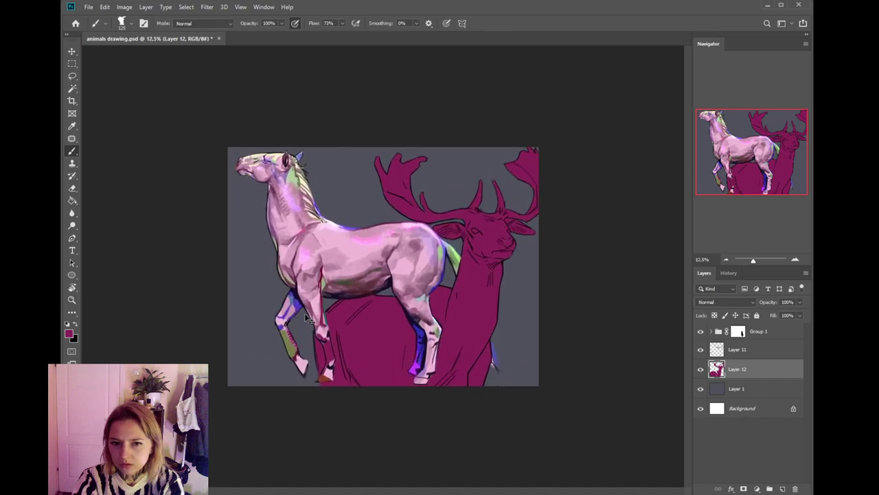
key("ctrl+minus")
key("ctrl+minus")
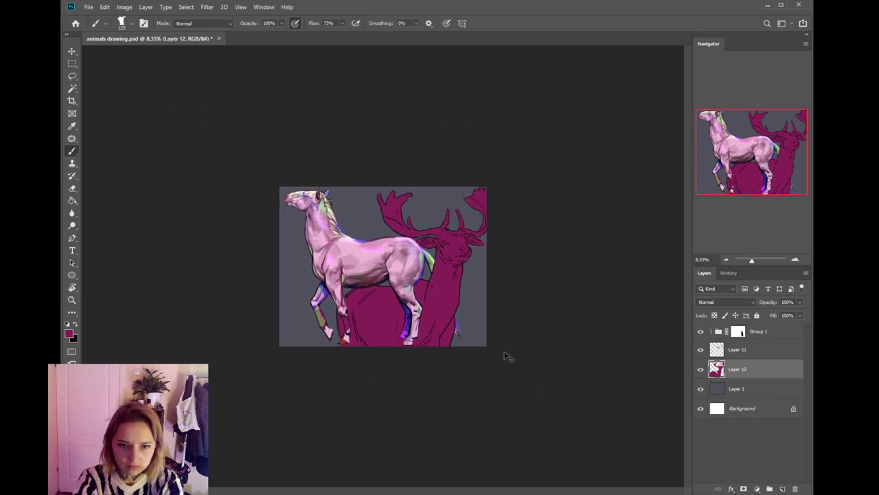
key("ctrl+plus")
key("ctrl+plus")
key("ctrl+minus")
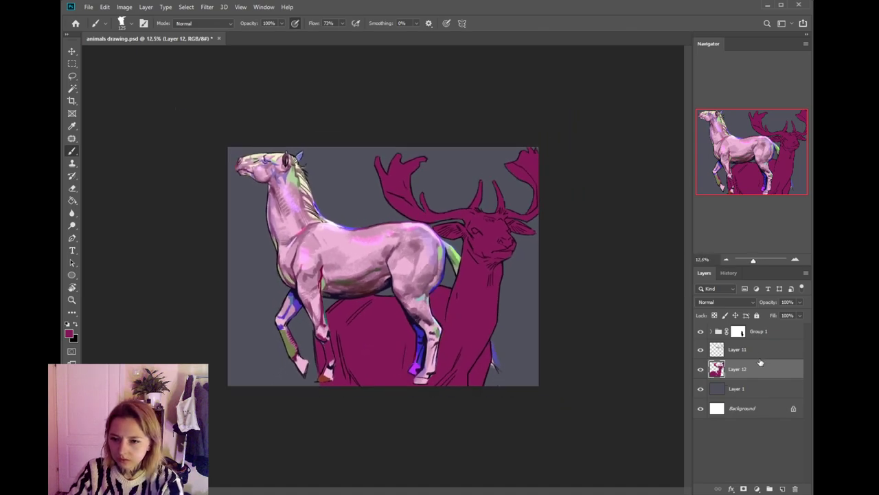
- Add a new layer clipped to Layer 12, the deer's base colour, and choose dark blue as the brush colour
left_click(782, 488)
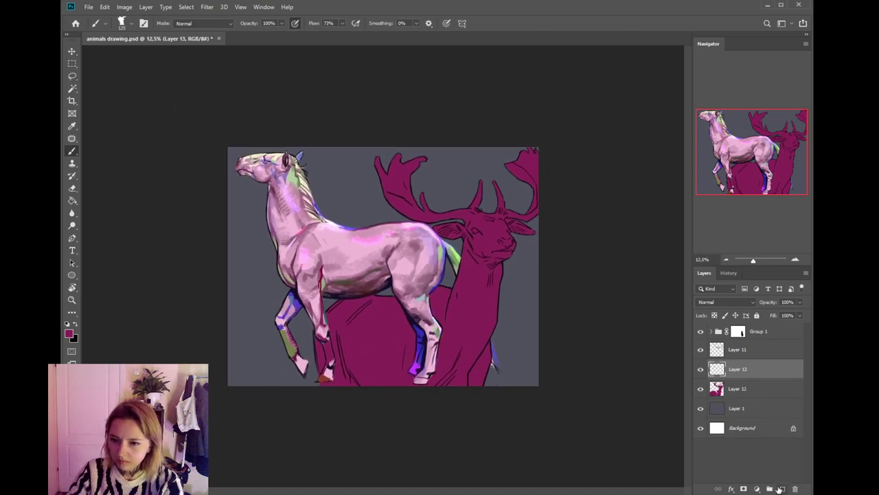
left_click(765, 379, "alt")
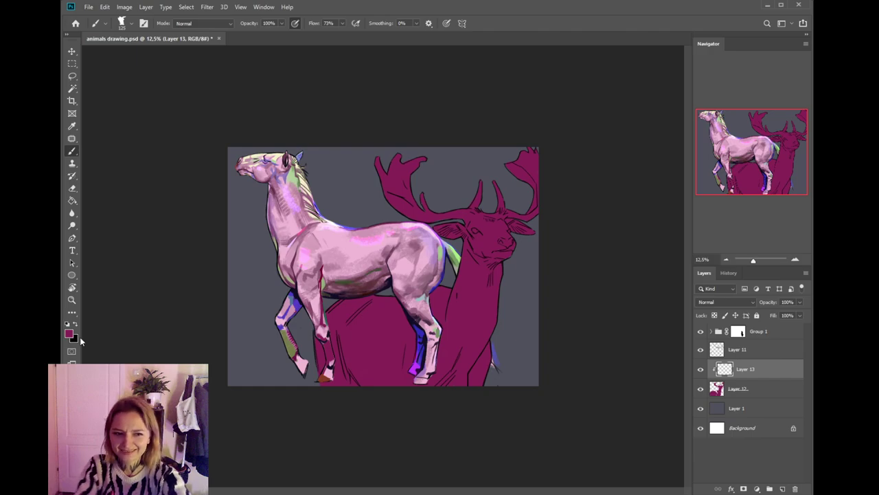
key("i")
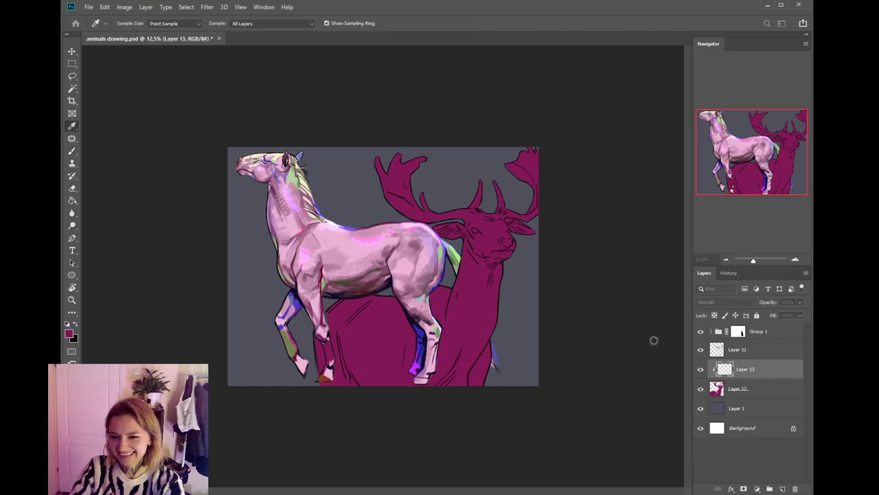
key("b")
key("bracketright")
key("bracketright")
key("bracketright")
key("bracketright")
key("bracketright")
left_click_drag(463, 247, 477, 290)
key("ctrl+z")
key("bracketleft")
key("bracketleft")
key("bracketleft")
key("bracketleft")
mouse_move(465, 244)
left_mouse_down()
mouse_move(473, 267)
mouse_move(471, 254)
mouse_move(510, 266)
mouse_move(496, 266)
left_mouse_up()
key("ctrl+z")
key("bracketleft")
key("ctrl+z")
- Enlarge the brush to 400 and paint dark blue shadows on the deer's neck below the jaw and on its lower body
key("bracketright")
key("bracketright")
key("bracketright")
key("bracketright")
key("bracketright")
key("ctrl+z")
mouse_move(498, 329)
left_mouse_down()
mouse_move(472, 357)
mouse_move(478, 365)
left_mouse_up()
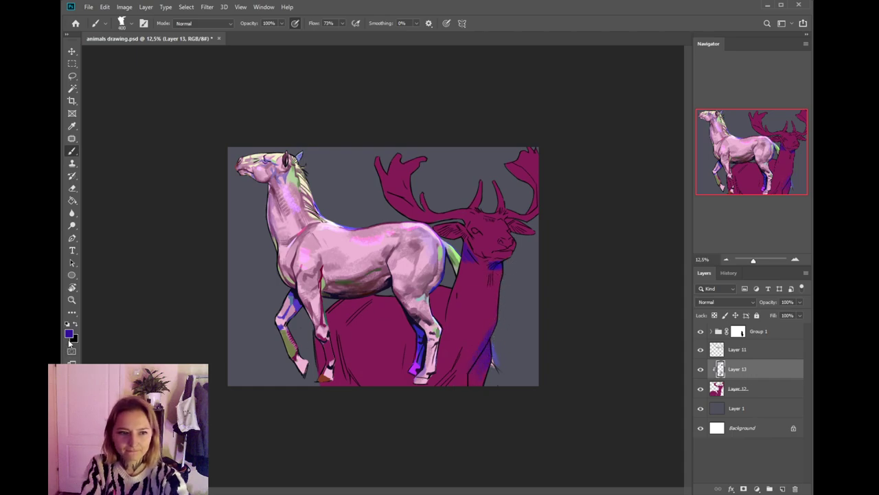
- Choose a lighter violet-blue and, with brush size 125, shade the deer's lower body and its back beneath the horse
key("i")
key("b")
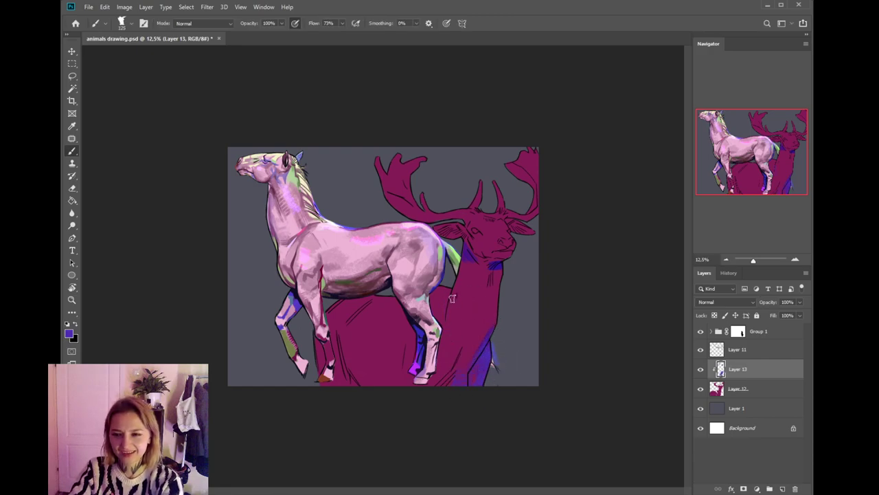
left_click_drag(446, 287, 427, 285)
left_click_drag(373, 293, 392, 292)
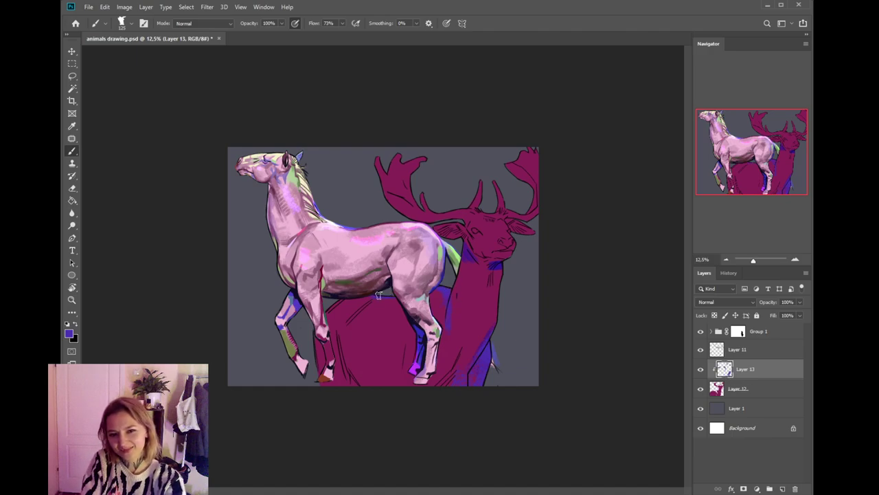
mouse_move(348, 323)
left_mouse_down()
mouse_move(376, 298)
mouse_move(339, 303)
left_mouse_up()
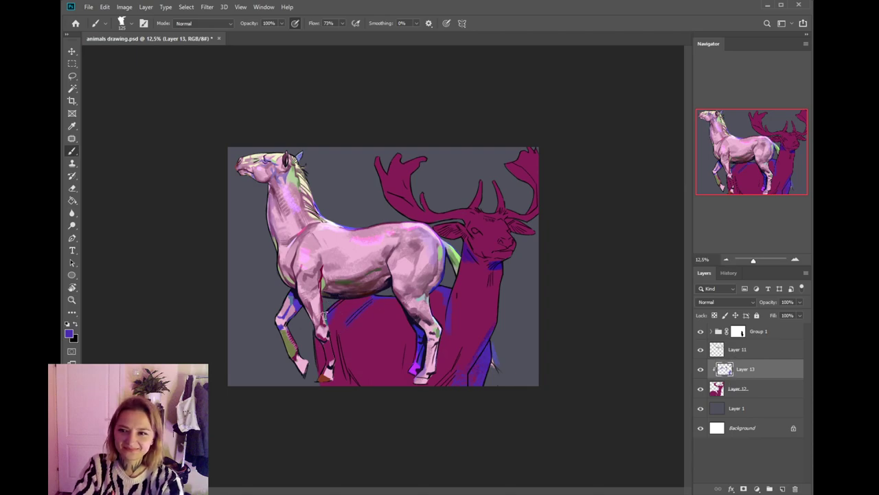
left_click_drag(318, 326, 321, 379)
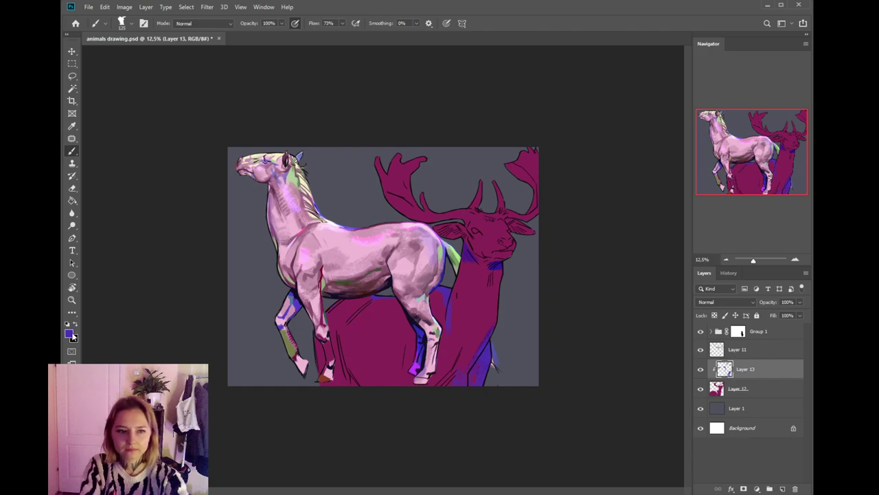
- Sample the deer's magenta, change it to a darker shade and shade the lower part of the deer's body
left_click(373, 332, "alt")
left_click(70, 336)
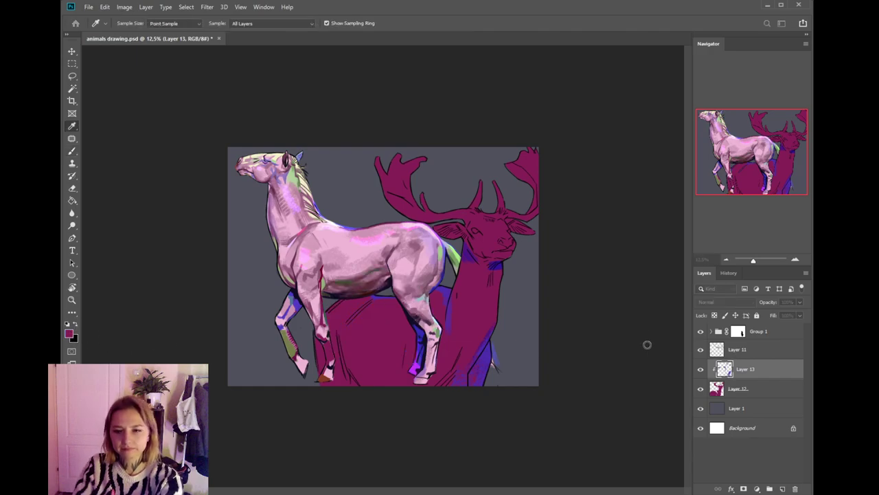
key("b")
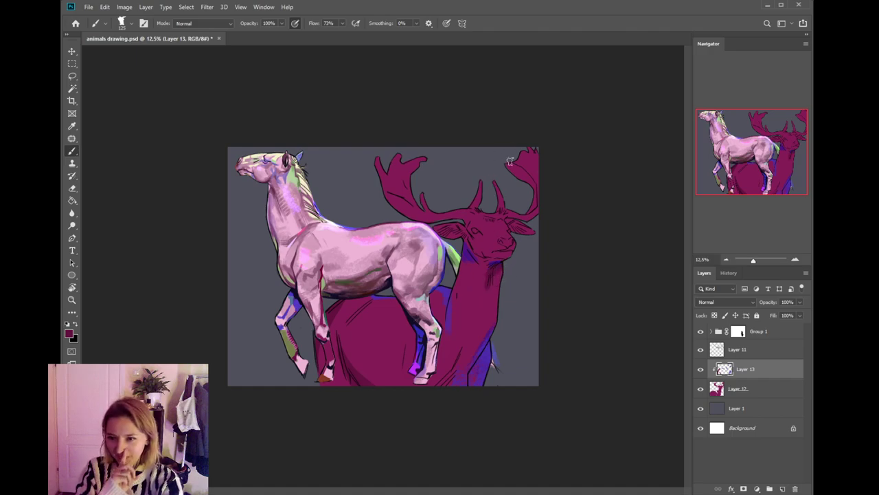
key("i")
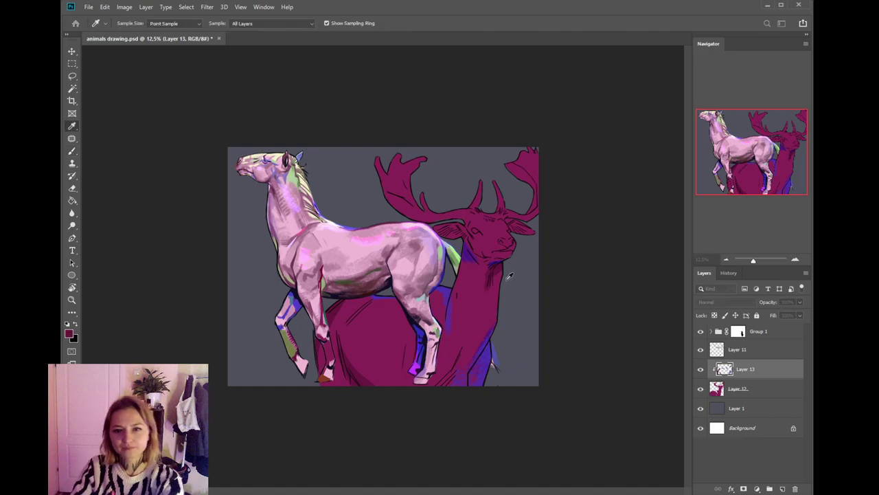
key("b")
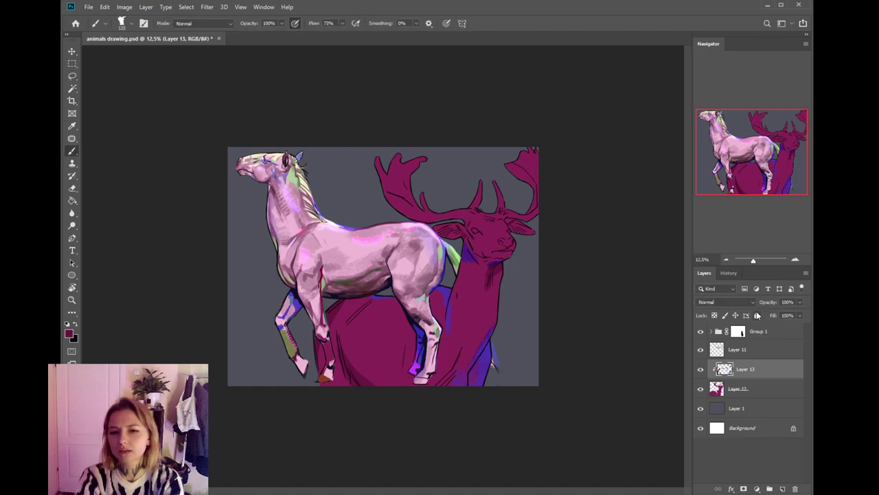
- Select the layer mask of Group 1 and examine the horse's tail and the shaded deer at several zoom levels
key("ctrl+minus")
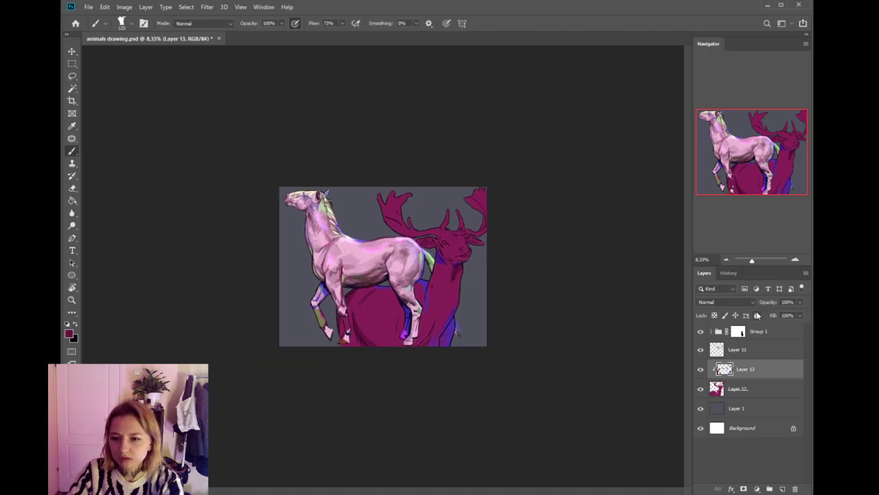
left_click(783, 335)
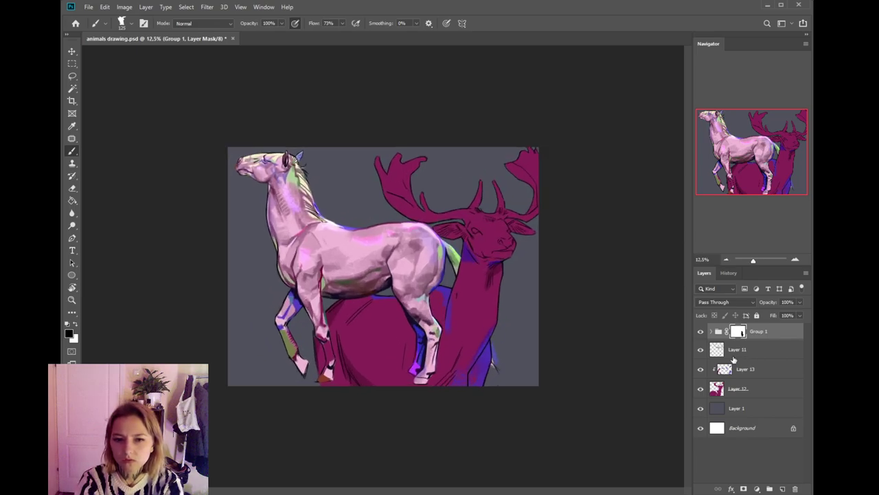
key("ctrl+plus")
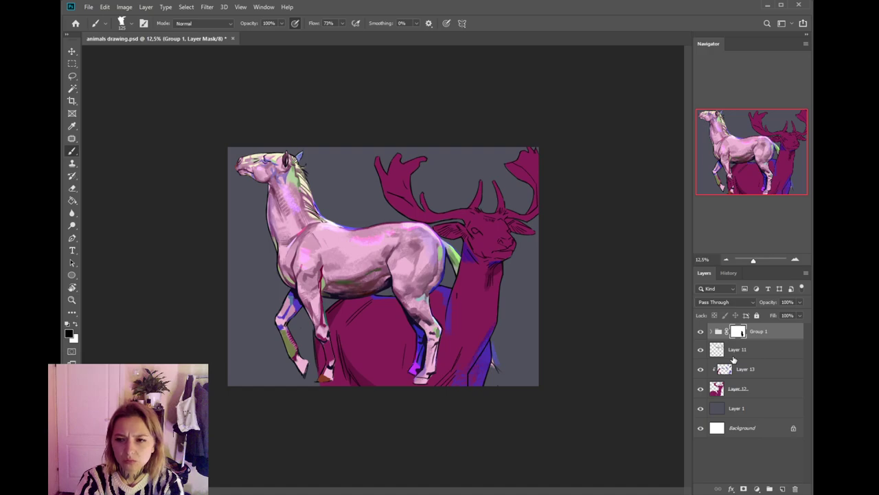
key("ctrl+minus")
key("ctrl+plus")
key("ctrl+plus")
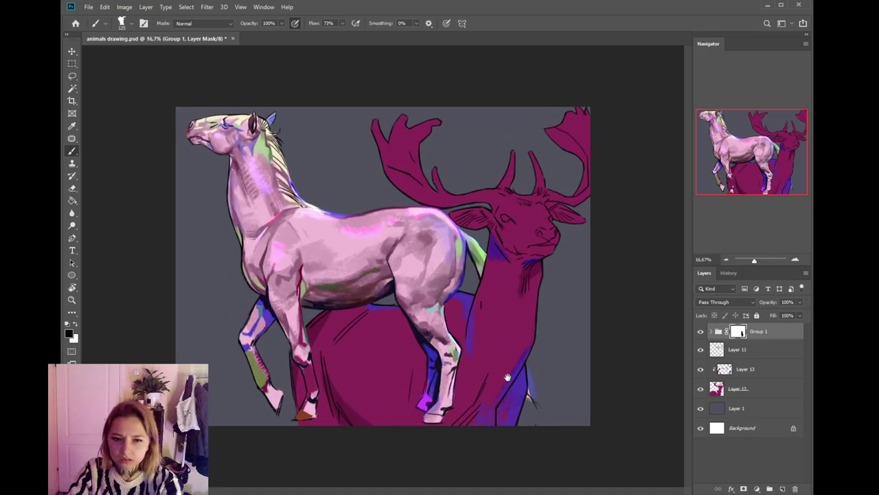
key("ctrl+minus")
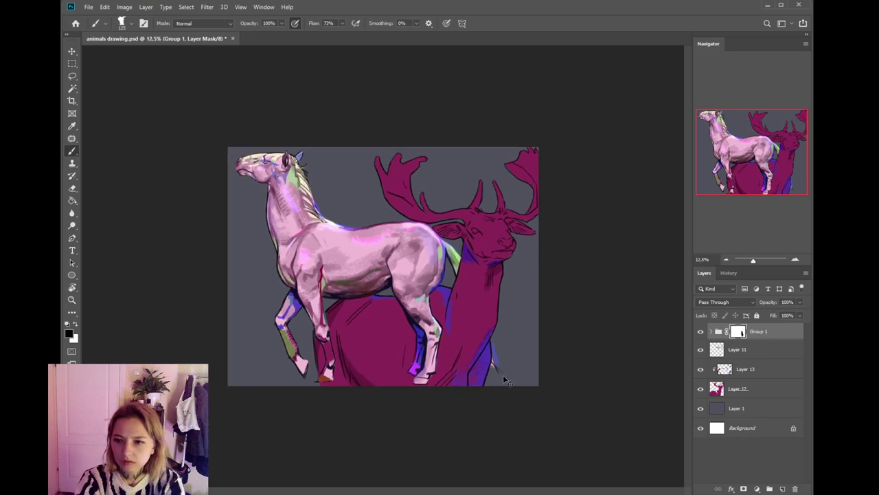
key("ctrl+plus")
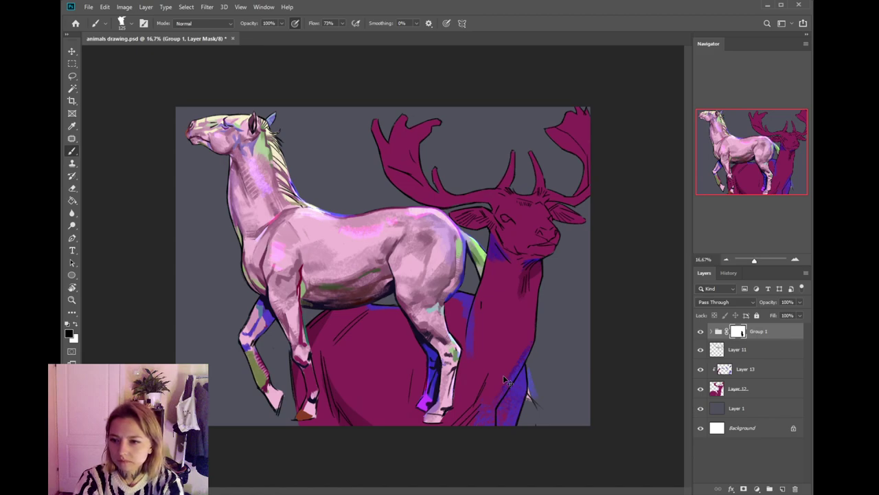
key("ctrl+minus")
key("ctrl+minus")
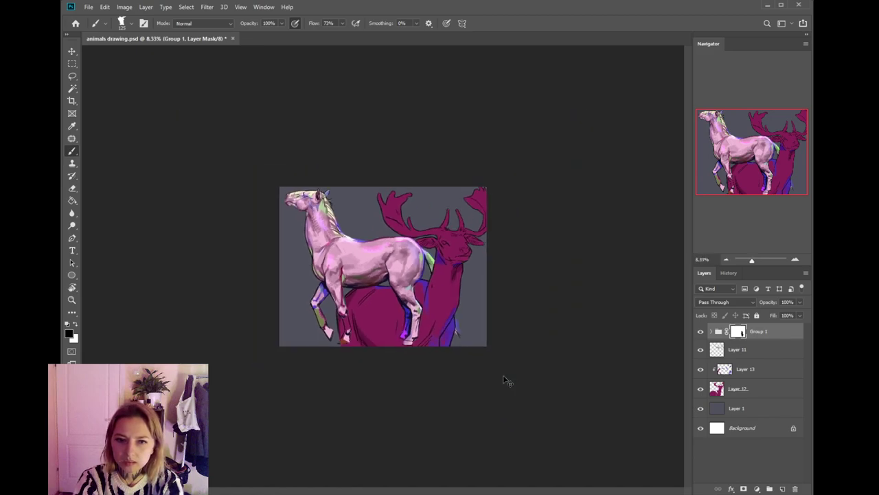
- Scale Group 1 with the horse to 101.22% after checking the drawing with the group hidden
left_click(699, 331)
left_click(699, 331)
key("ctrl+t")
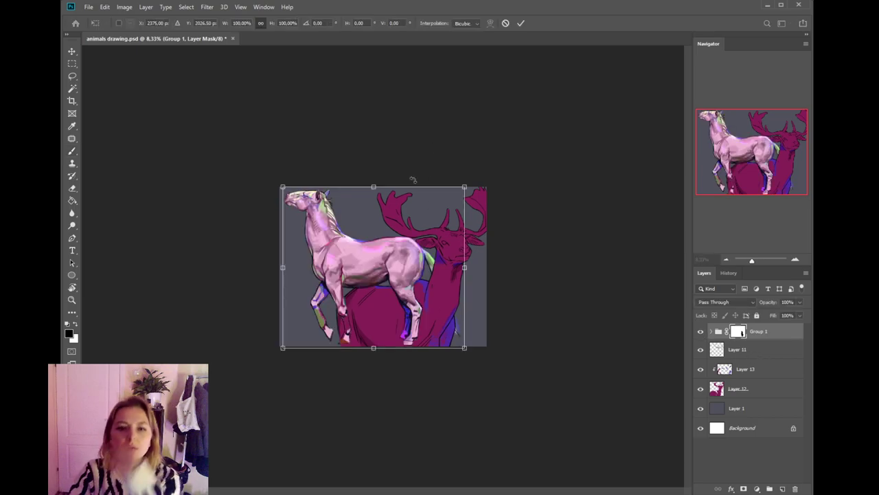
left_click_drag(373, 349, 379, 355)
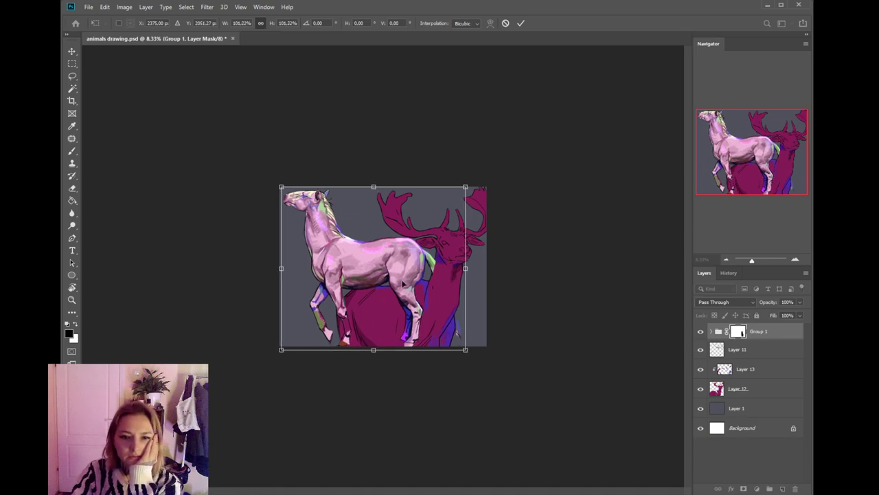
key("Return")
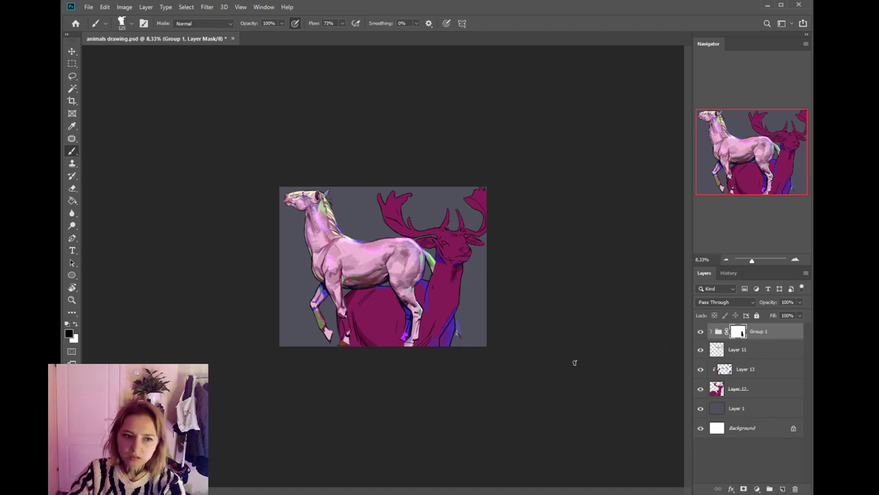
left_click(752, 350)
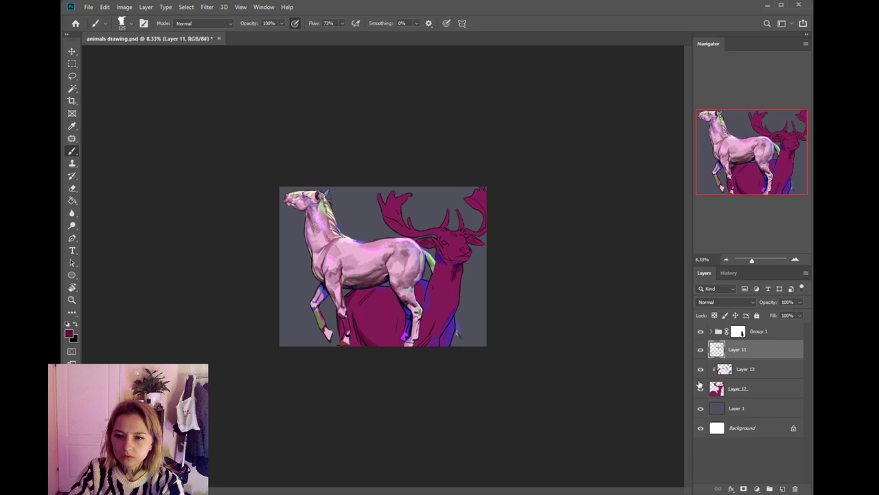
left_click(772, 390, "shift")
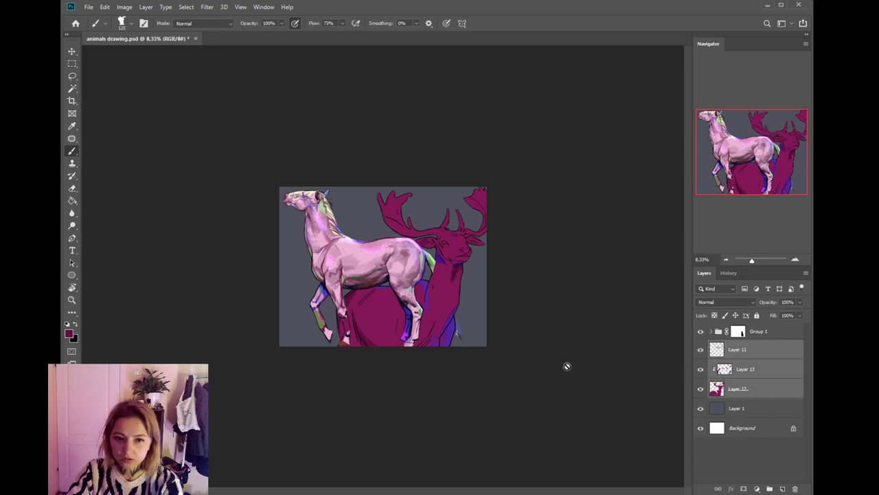
key("ctrl+t")
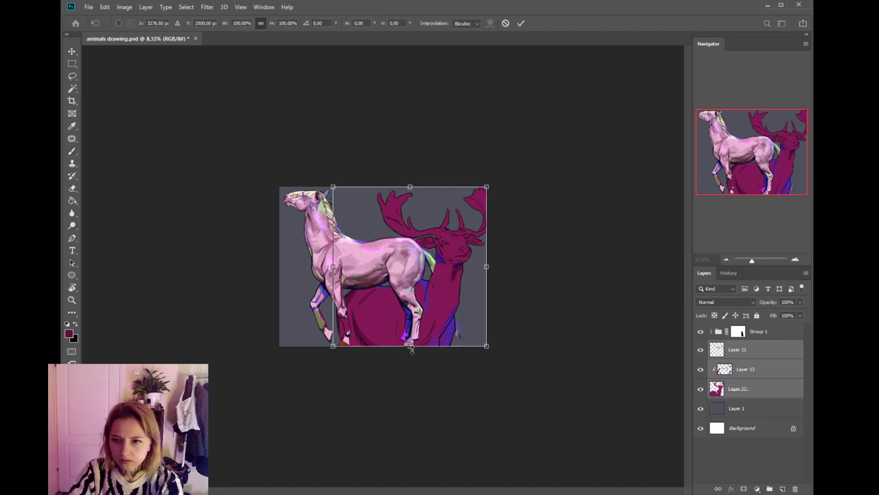
left_click_drag(409, 346, 419, 307)
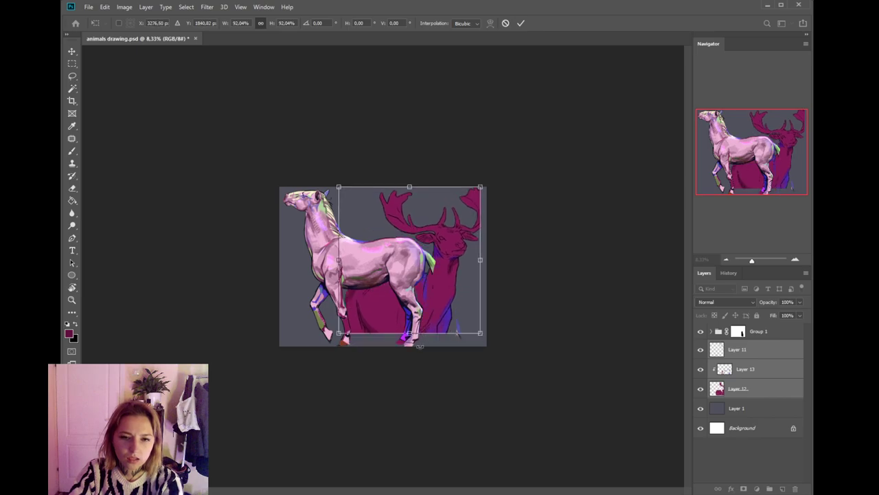
key("b")
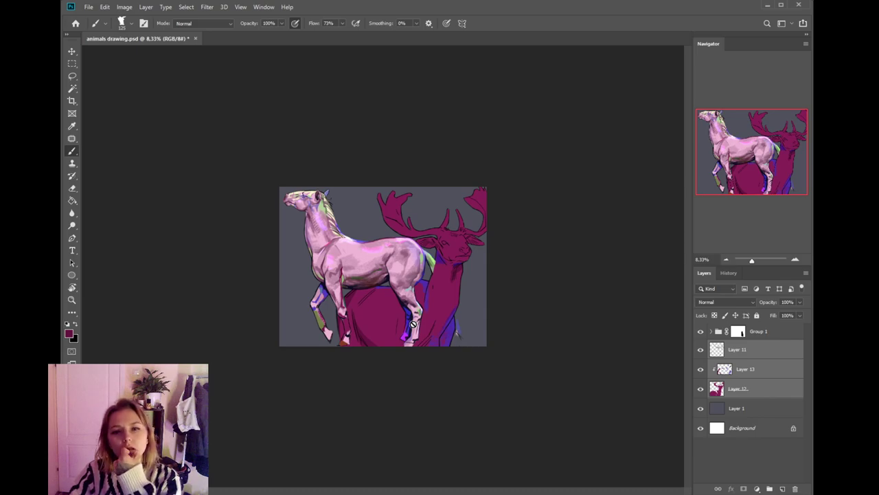
- Expand Group 1 and make Layer 10 active for retouching the horse
key("ctrl+plus")
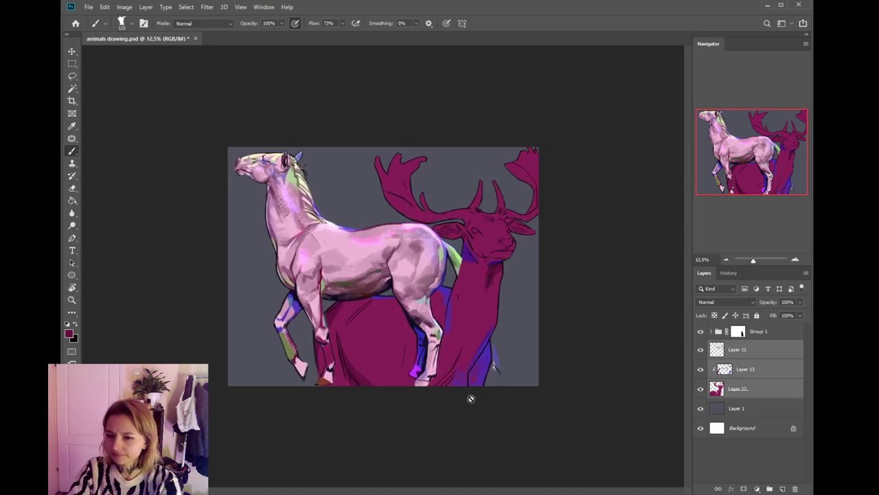
left_click(711, 332)
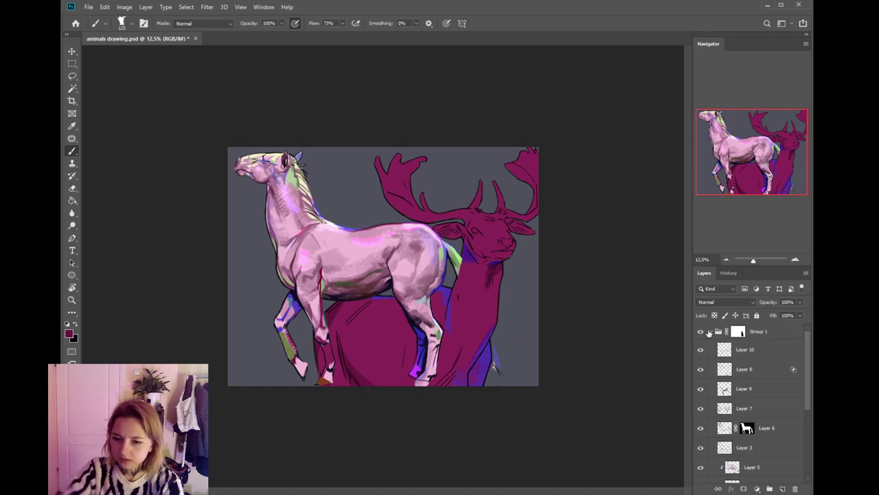
key("ctrl+plus")
key("ctrl+plus")
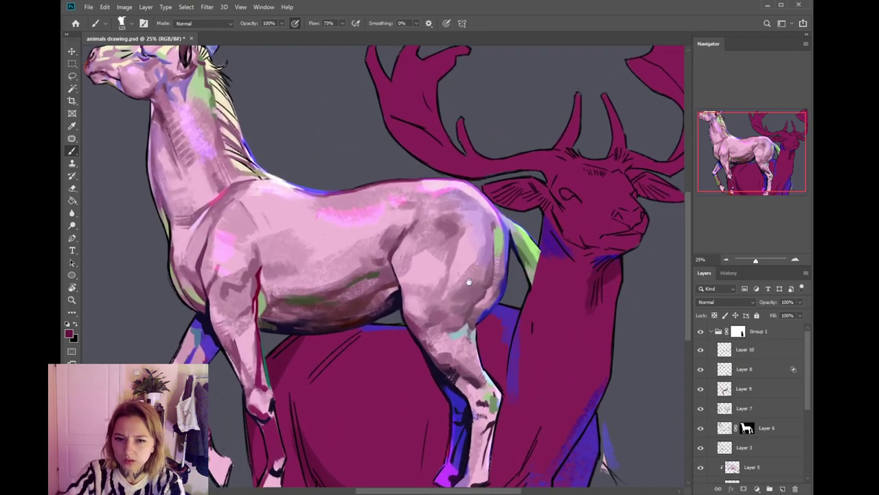
scroll(477, 353, "up", 2)
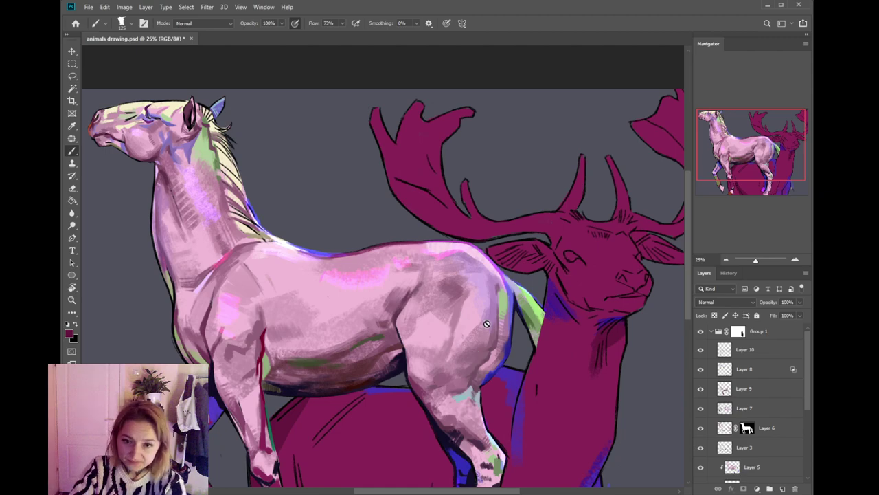
left_click(495, 298, "ctrl")
- Refine the upper edge of the horse's rump near the tail with small strokes in sampled purple and magenta tones
left_click(490, 296, "alt")
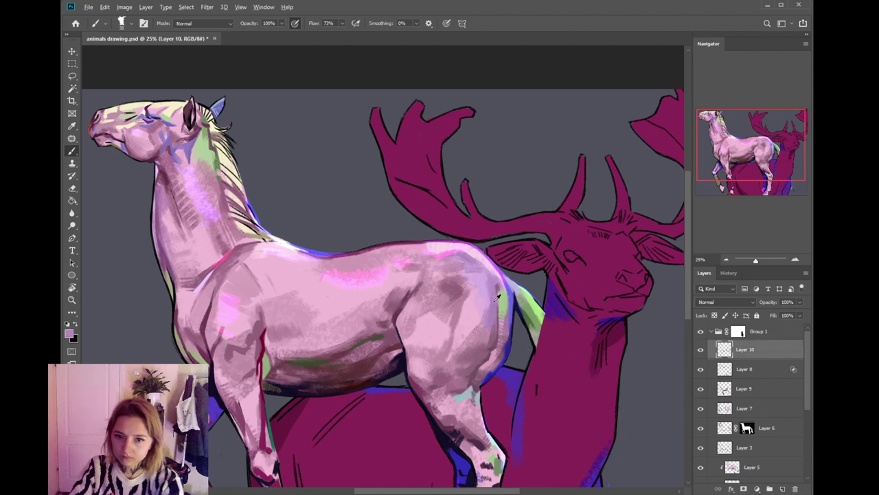
left_click(501, 285, "alt")
left_click(500, 286, "alt")
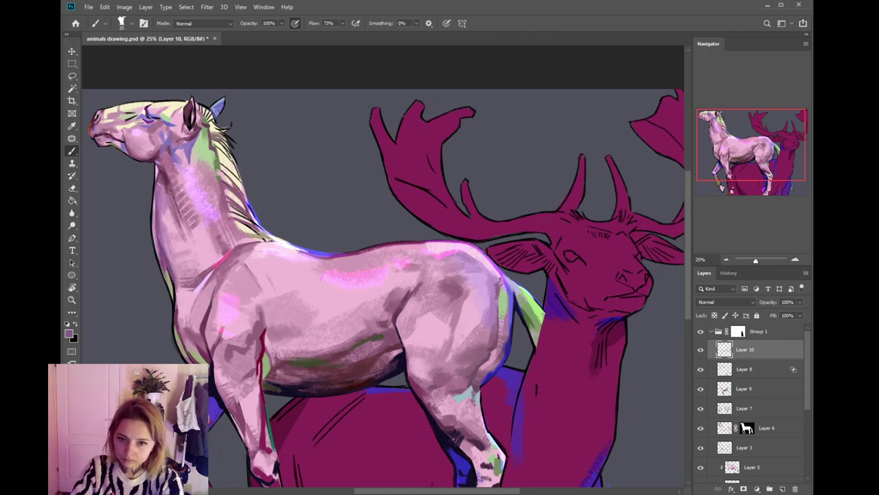
left_click_drag(493, 277, 502, 294)
left_click(501, 275, "alt")
left_click(495, 269, "alt")
left_click(493, 270, "alt")
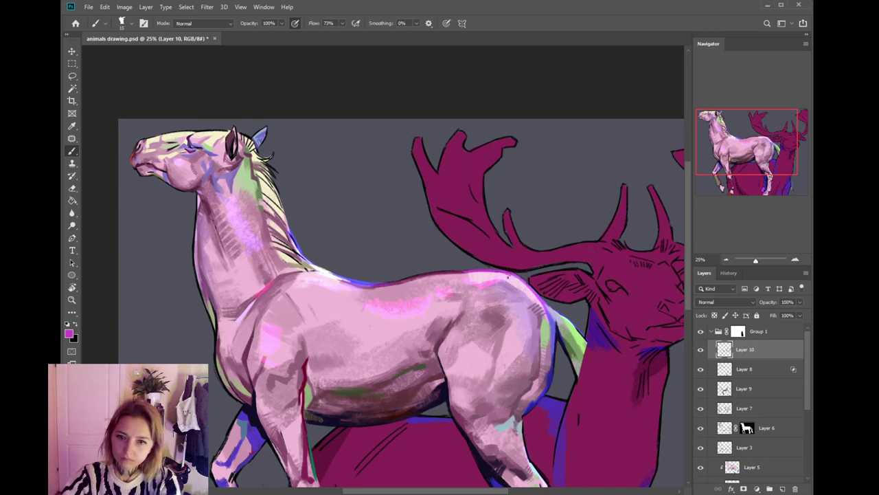
- Blend the shading on the horse's hip and hindquarter with sampled light and dark pinks, using brush sizes from 30 to 50
left_click(462, 294, "alt")
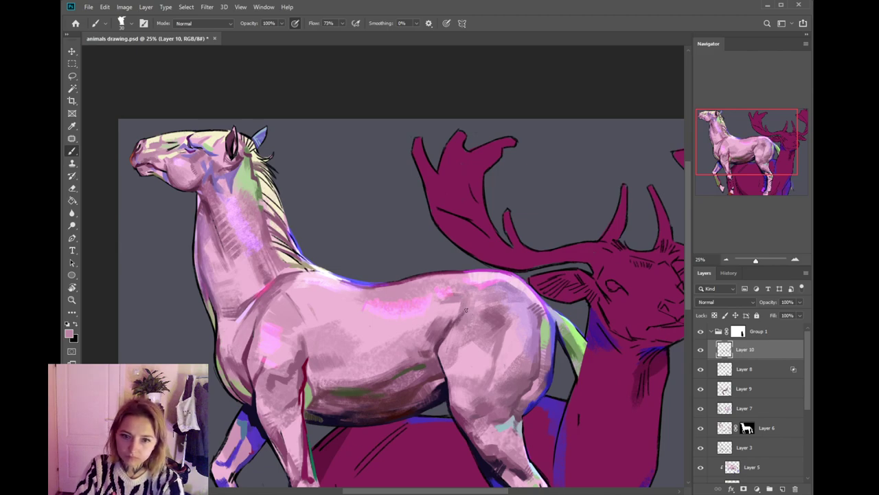
left_click(460, 316, "alt")
left_click(460, 316, "alt")
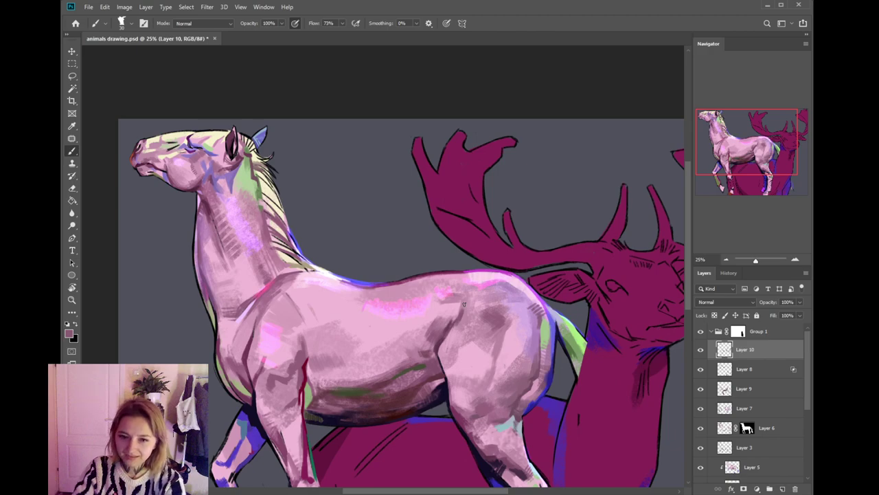
left_click(466, 320, "alt")
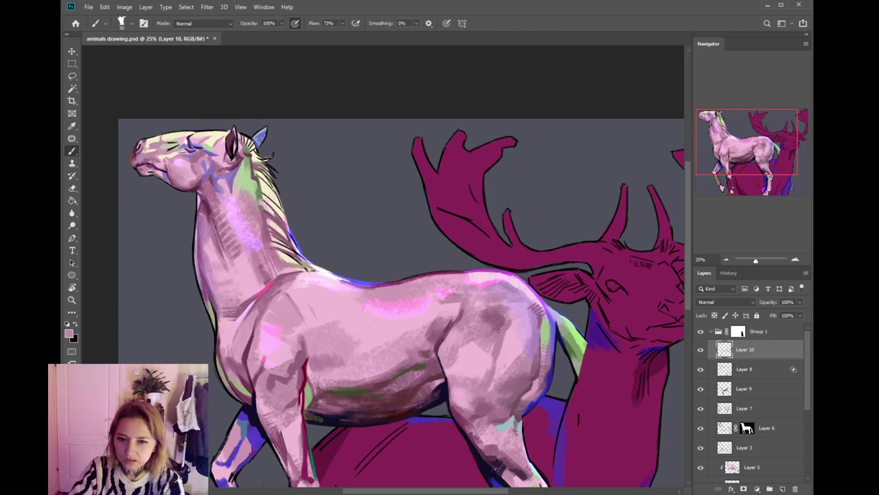
left_click(508, 309, "alt")
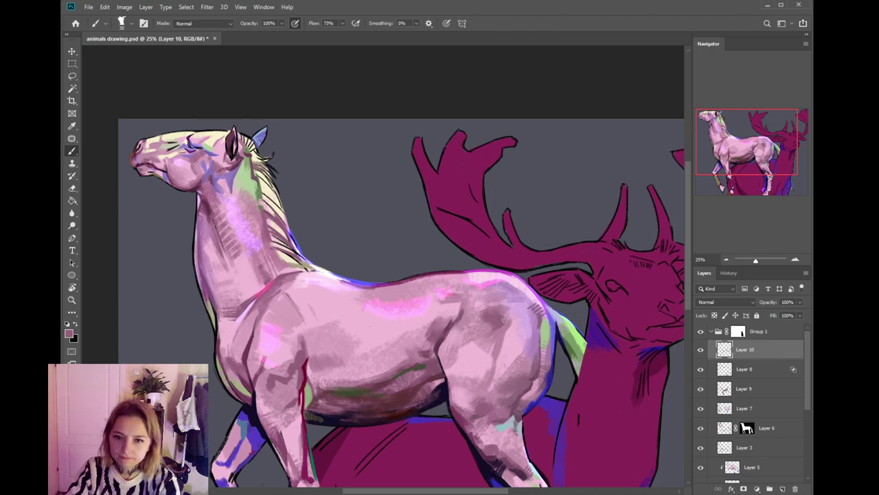
left_click(502, 331, "alt")
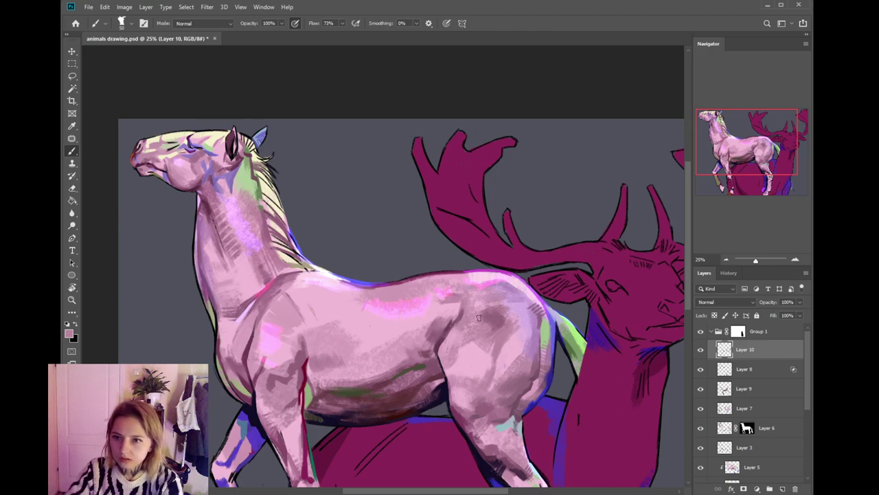
left_click(515, 319, "alt")
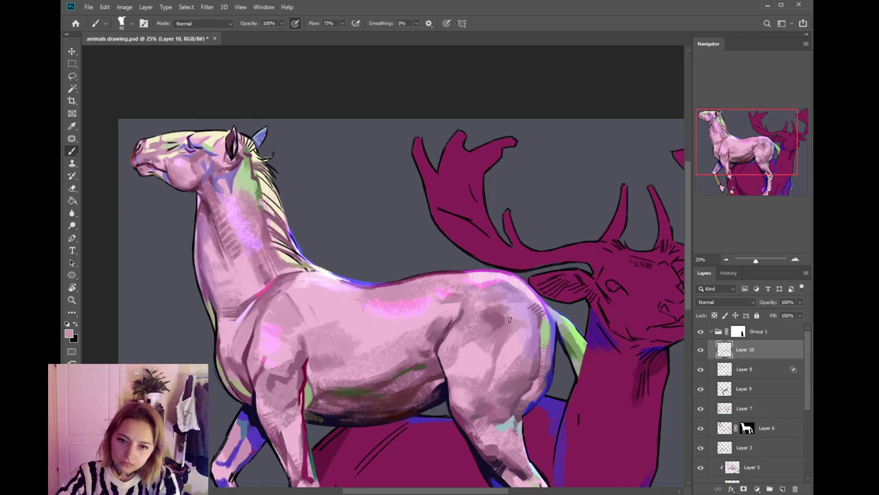
- Rework the horse's withers and the lower end of its mane with sampled mauve tones, reducing the brush to 15
left_click_drag(425, 307, 488, 317)
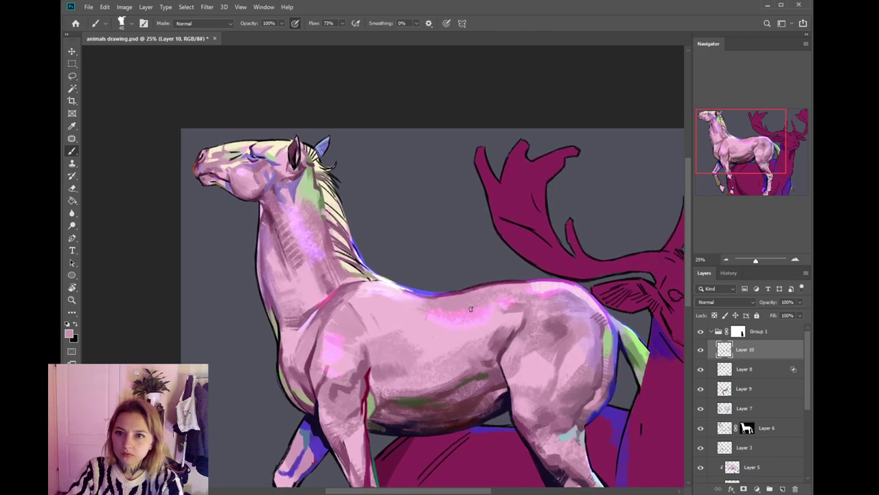
left_click(352, 288, "alt")
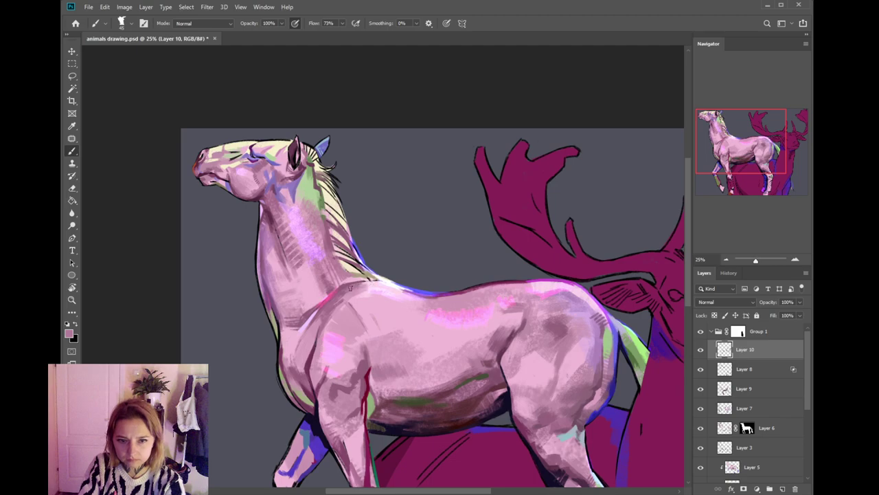
scroll(379, 283, "up", 1)
left_click(395, 287, "alt")
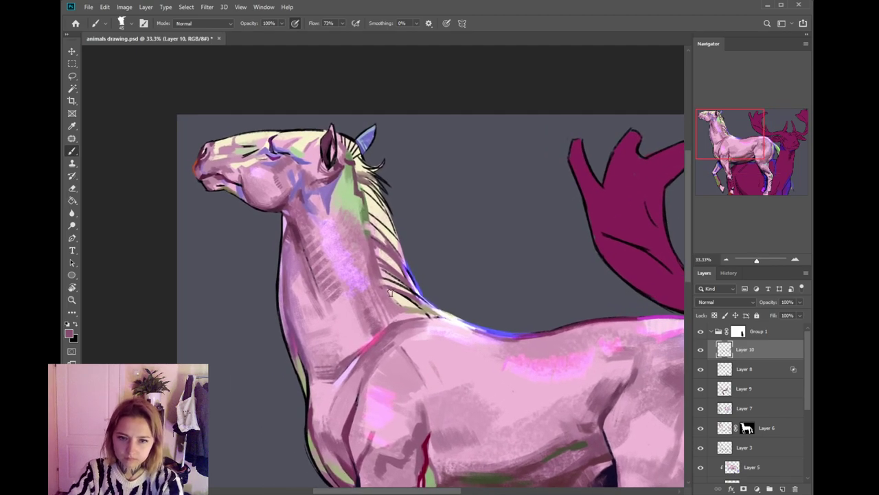
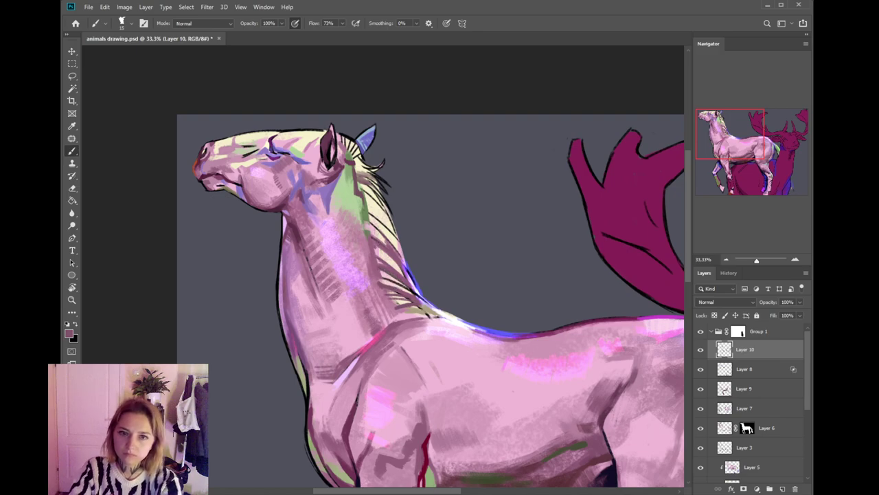
- Try sampled pink and dark mauve strokes with a larger brush beside the green patch at the mane, undoing unwanted ones
left_click_drag(362, 219, 378, 233)
left_click(388, 235, "alt")
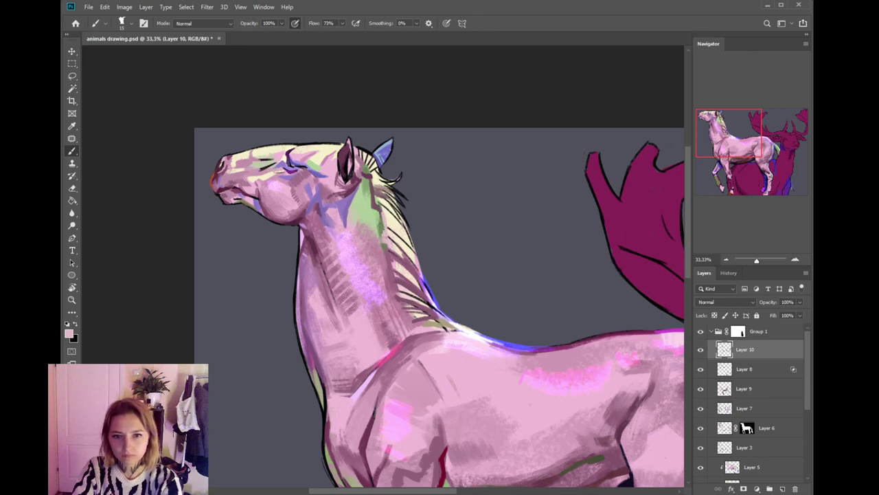
key("bracketright")
key("bracketright")
left_click_drag(385, 230, 380, 207)
left_click(377, 202, "alt")
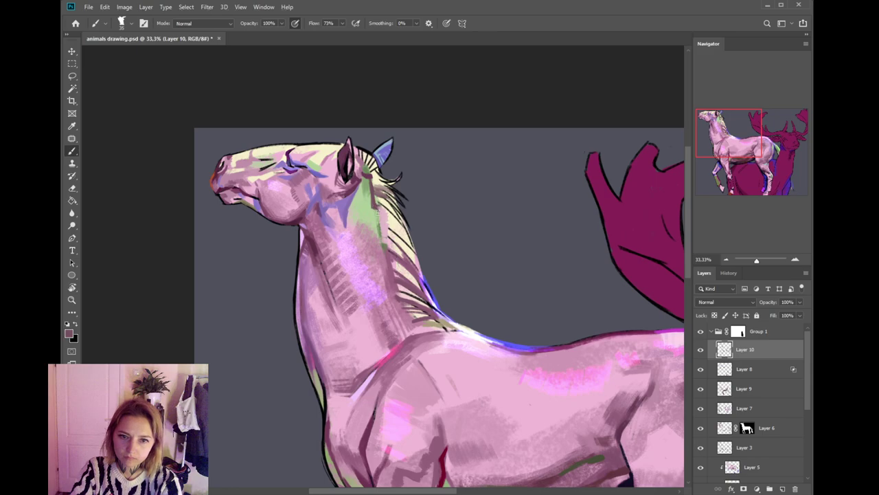
key("ctrl+z")
mouse_move(375, 220)
left_mouse_down()
mouse_move(390, 215)
mouse_move(400, 242)
left_mouse_up()
key("ctrl+z")
- Paint short strokes in sampled green, cream and pink along the inner edge of the mane with brush size 20
left_click(398, 221, "alt")
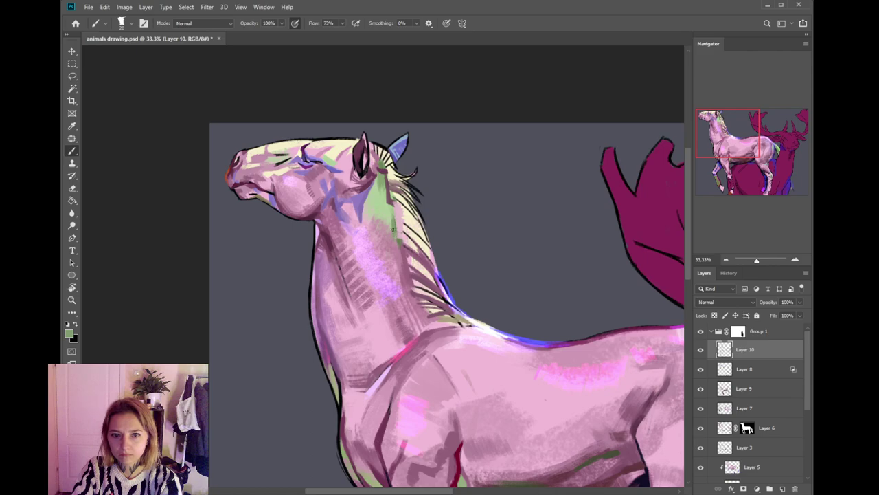
left_click(407, 218, "alt")
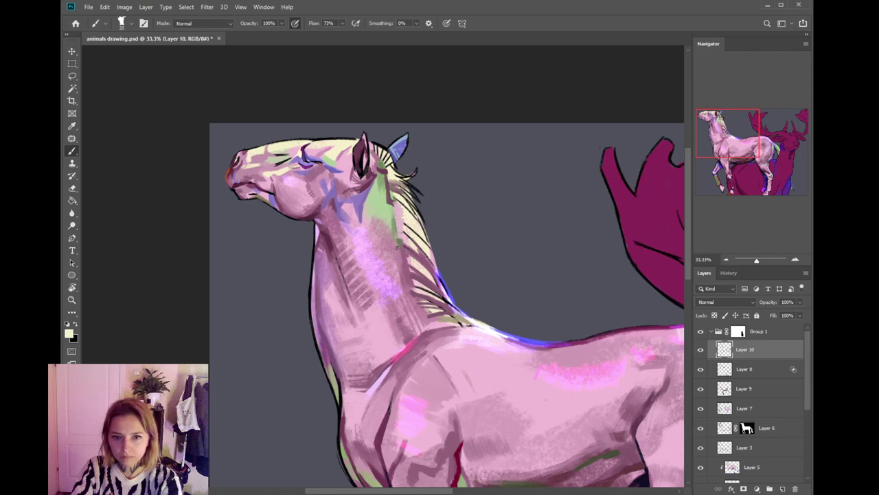
mouse_move(396, 247)
left_mouse_down()
mouse_move(401, 283)
mouse_move(398, 260)
mouse_move(419, 259)
left_mouse_up()
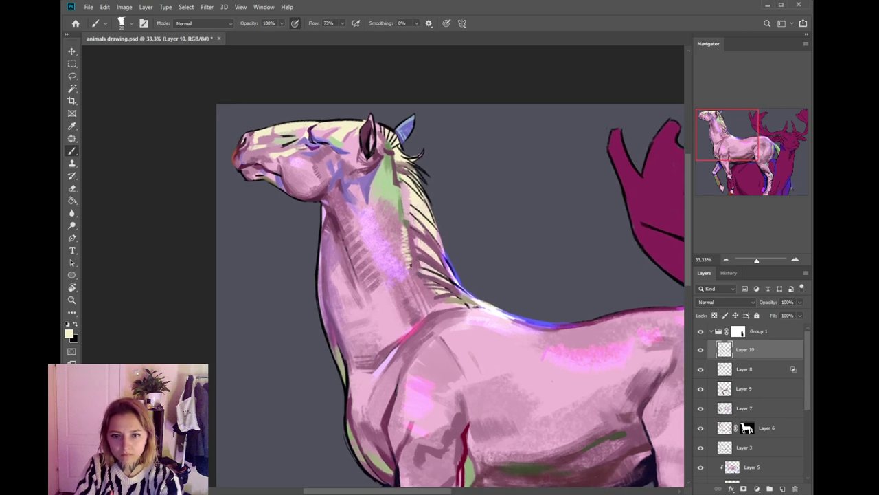
left_click(419, 258, "alt")
left_click(414, 267, "alt")
left_click(411, 268, "alt")
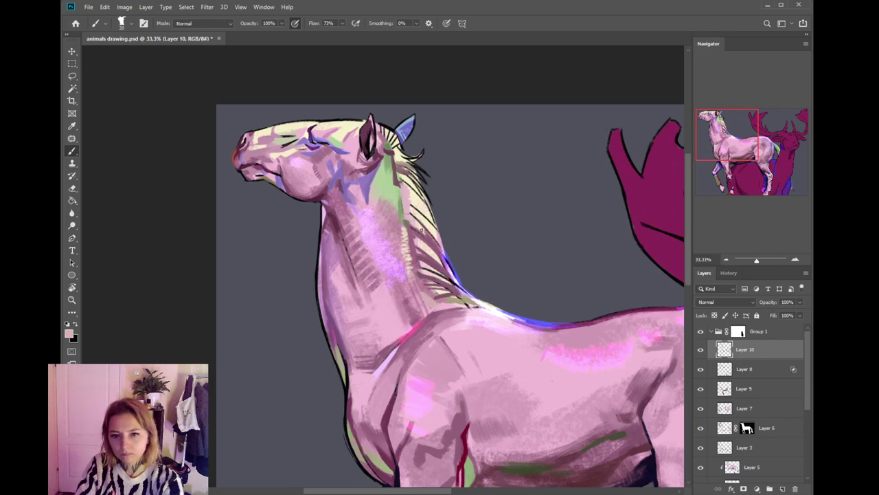
- Rework the base of the neck and the shoulder crease with sampled mauve, magenta and light pink at brush sizes 15 and 20
left_click(450, 281, "alt")
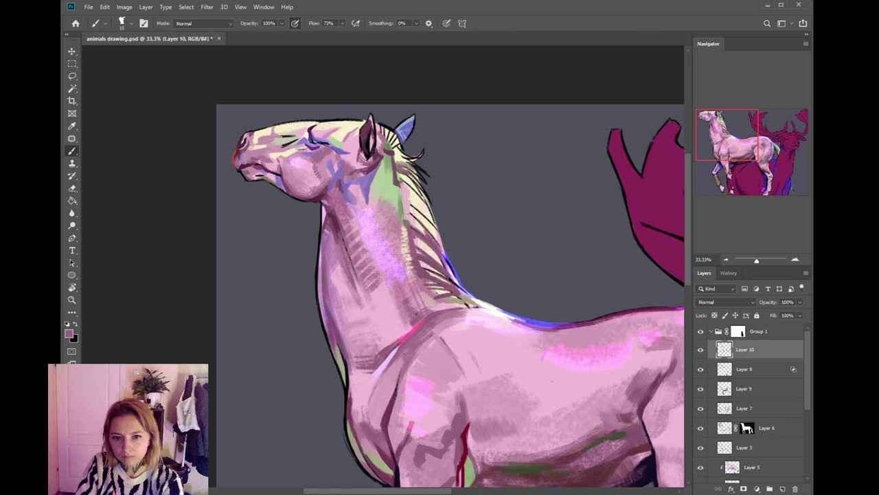
key("bracketright")
key("bracketright")
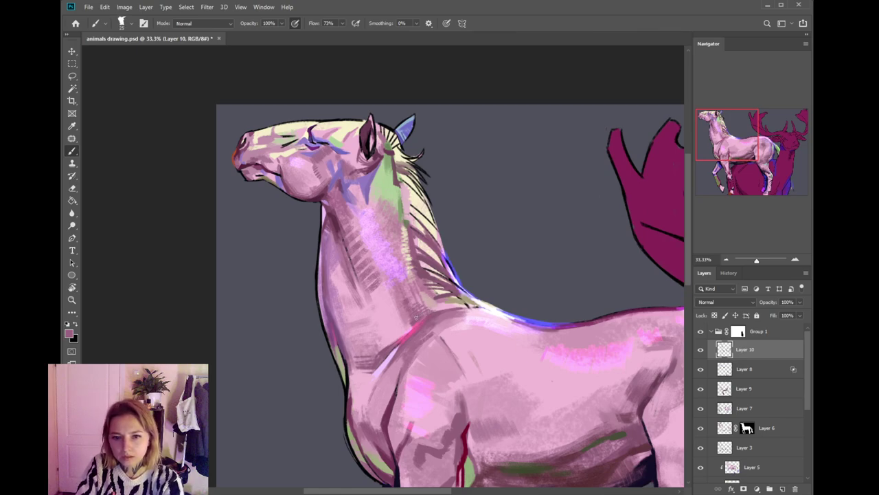
left_click_drag(438, 316, 446, 305)
left_click(425, 312, "alt")
key("bracketleft")
left_click(424, 313, "alt")
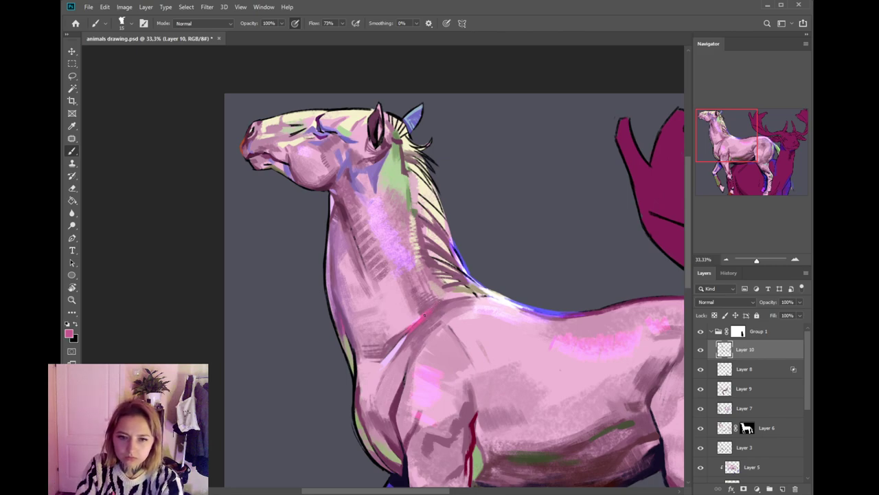
left_click(426, 305, "alt")
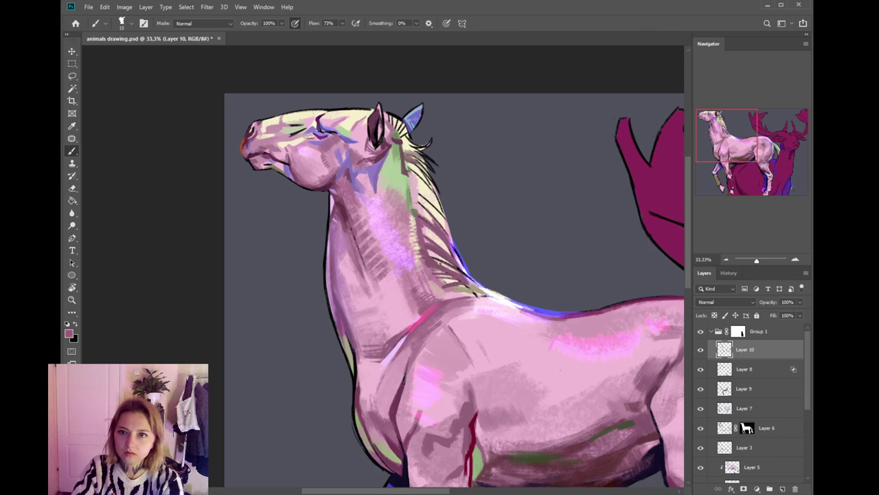
left_click(450, 294, "alt")
left_click(436, 294, "alt")
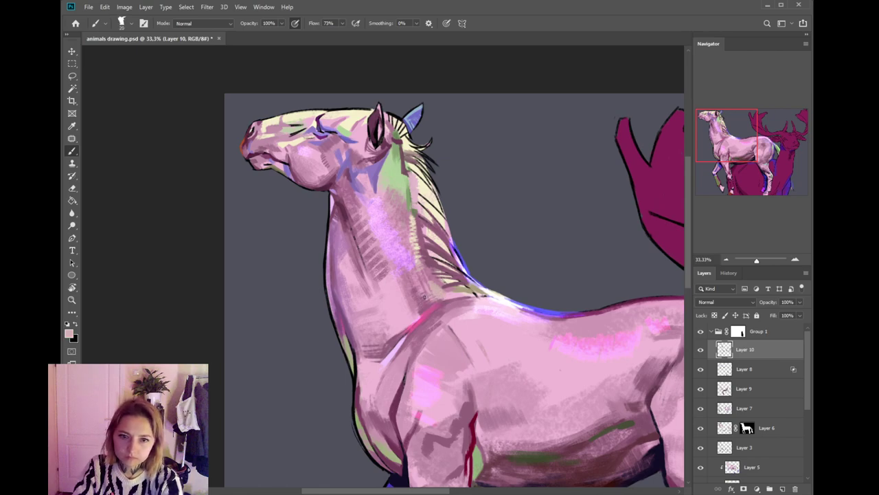
- Refine the shading below the near ear with sampled pink and dark mauve, reducing the brush to 10
mouse_move(413, 284)
left_mouse_down()
mouse_move(426, 288)
mouse_move(380, 290)
mouse_move(393, 285)
left_mouse_up()
left_click(384, 289, "alt")
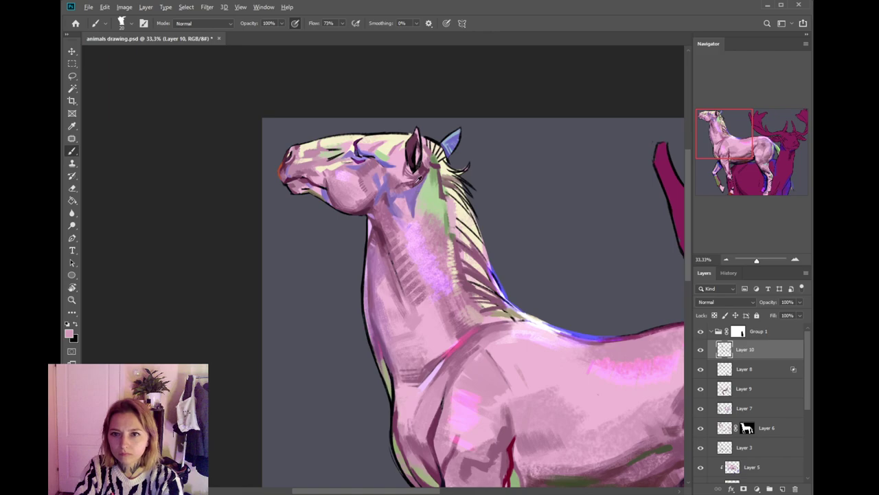
key("bracketleft")
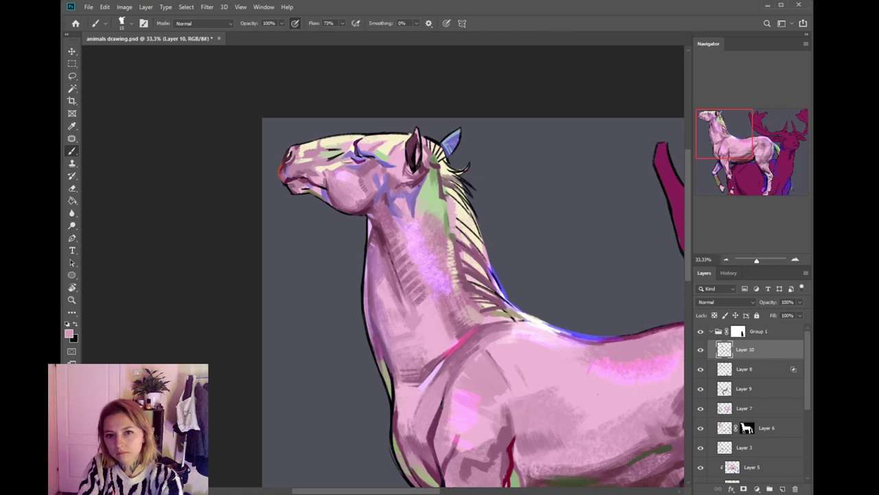
key("bracketleft")
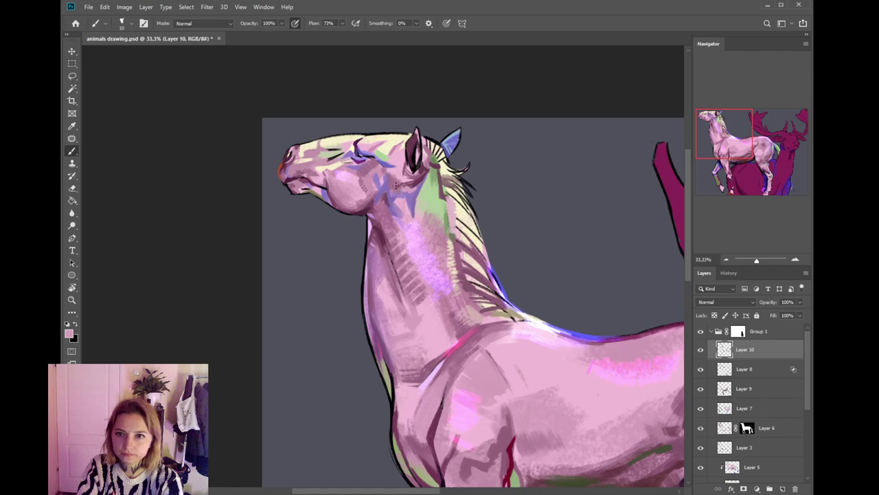
left_click(417, 181, "alt")
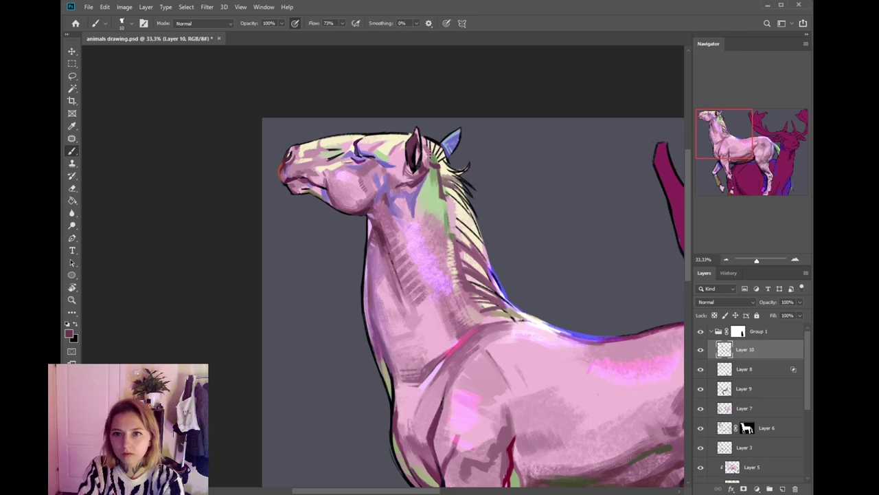
- Try sampled cream strokes over the dark hair lines at the top of the mane behind the ear
left_click(439, 143, "alt")
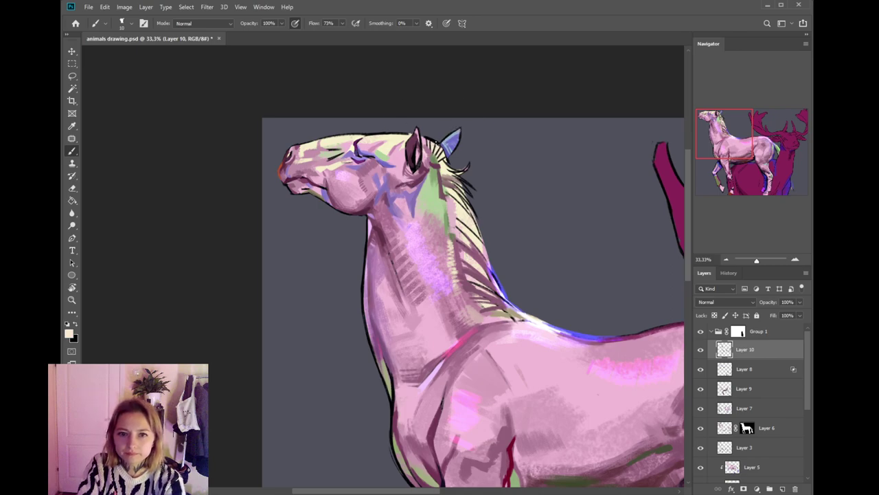
left_click_drag(430, 139, 440, 146)
key("ctrl+z")
left_click(441, 149, "alt")
key("ctrl+z")
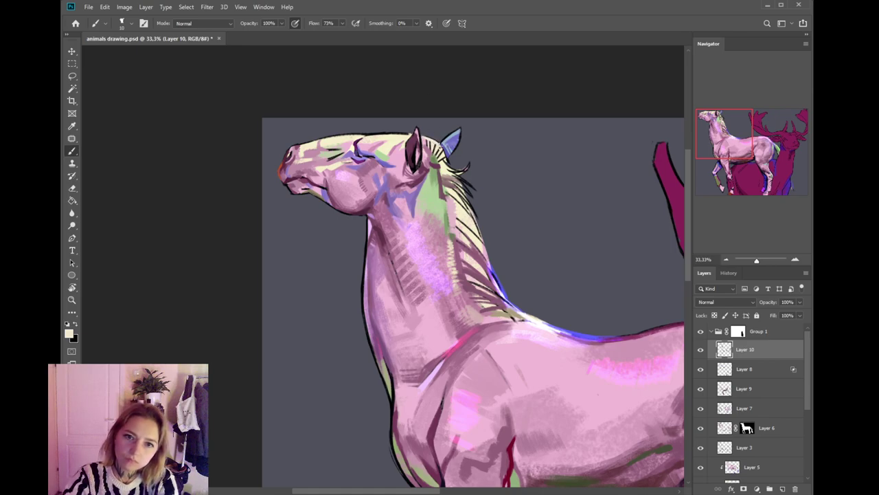
- Paint a thin line along the top of the head from above the eye to the ear in magenta sampled from the rump's edge
key("ctrl+plus")
left_click_drag(340, 136, 373, 255)
left_click_drag(651, 483, 491, 293)
left_click_drag(625, 306, 424, 386)
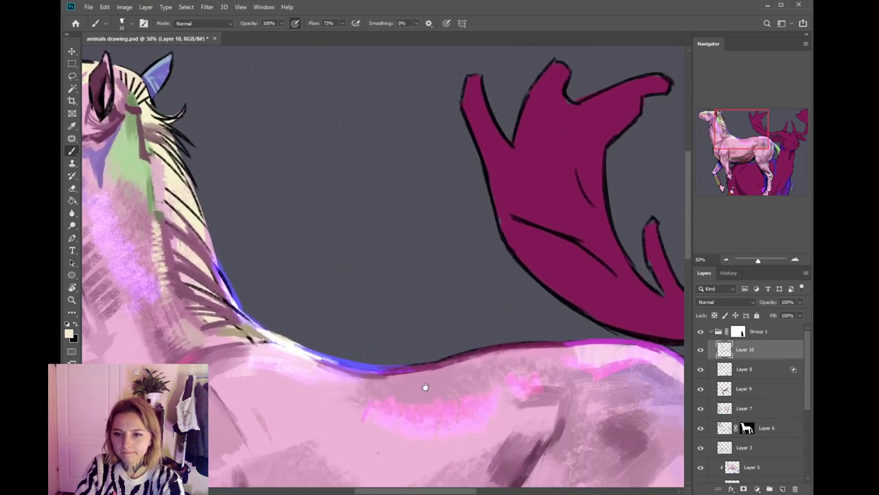
left_click(608, 343, "alt")
left_click(612, 341, "alt")
left_click_drag(359, 282, 399, 257)
key("i")
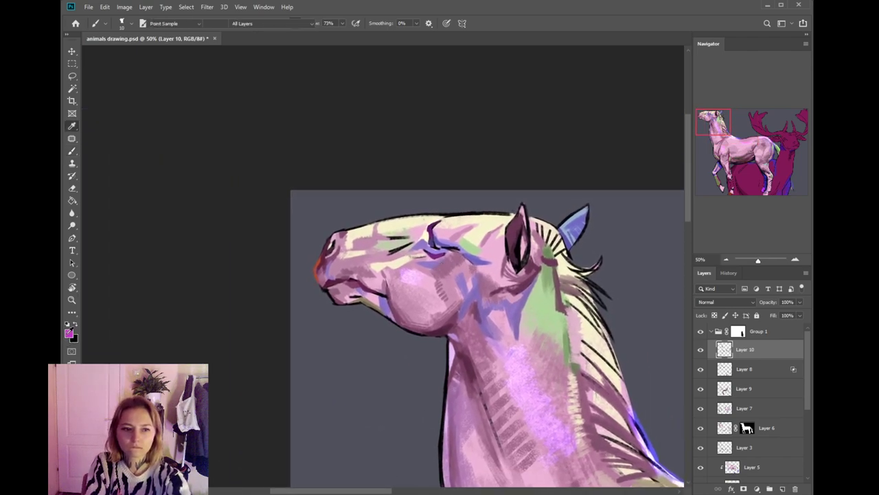
key("b")
left_click_drag(445, 216, 514, 214)
key("ctrl+z")
left_click_drag(440, 217, 515, 214)
key("ctrl+z")
left_click_drag(442, 216, 549, 224)
key("ctrl+z")
key("ctrl+z")
left_click_drag(441, 214, 401, 218)
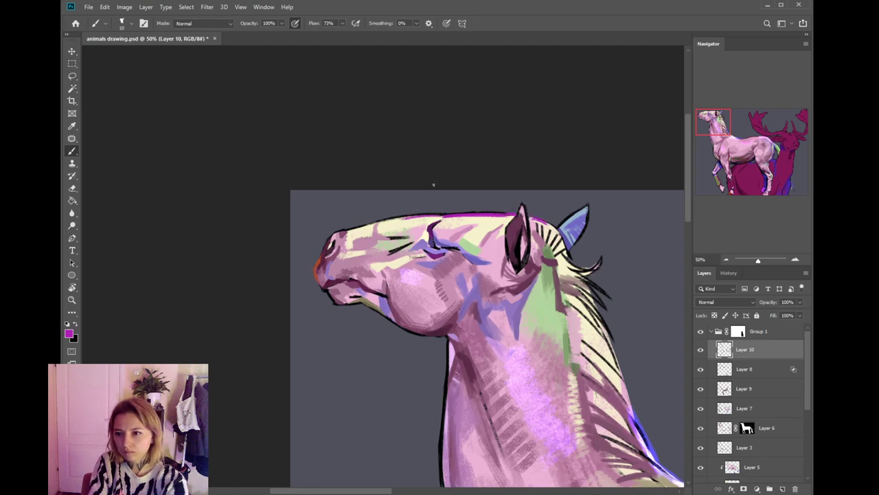
- Extend the magenta edge line from above the eye along the bridge of the nose, undoing unwanted strokes
key("ctrl+z")
key("ctrl+z")
left_click_drag(443, 216, 385, 220)
key("ctrl+z")
key("ctrl+z")
key("ctrl+z")
mouse_move(439, 218)
left_mouse_down()
mouse_move(348, 231)
mouse_move(442, 216)
left_mouse_up()
key("ctrl+z")
key("ctrl+z")
key("ctrl+z")
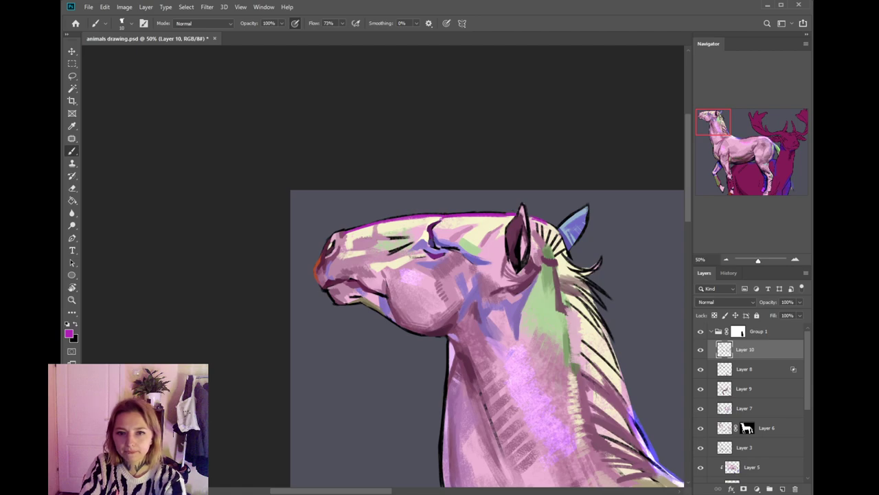
- Redraw the outline along the top of the head and the line above the eye in sampled black
mouse_move(521, 232)
left_mouse_down()
mouse_move(460, 221)
mouse_move(498, 240)
left_mouse_up()
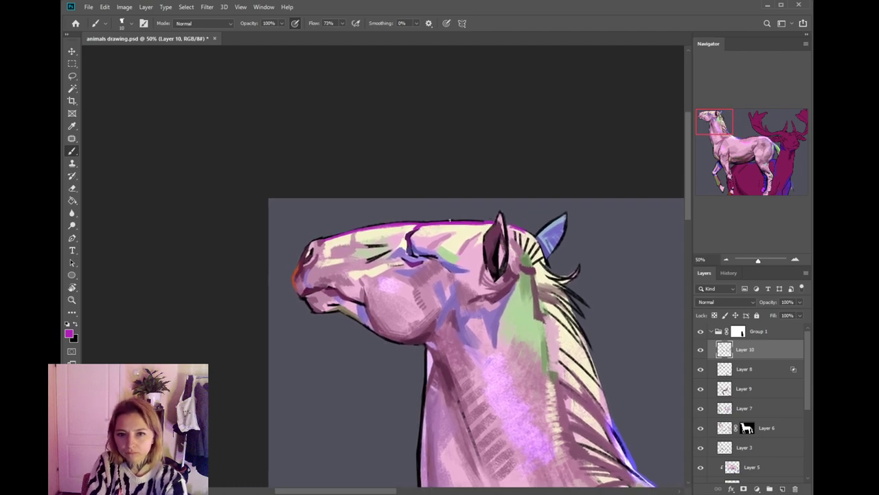
left_click(507, 239, "alt")
mouse_move(429, 219)
left_mouse_down()
mouse_move(493, 221)
mouse_move(412, 222)
left_mouse_up()
key("ctrl+z")
key("ctrl+z")
left_click_drag(496, 222, 414, 221)
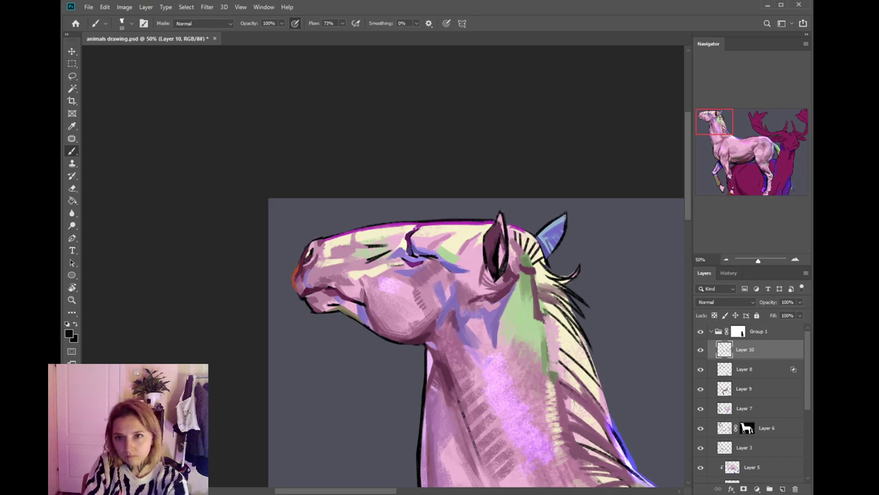
left_click_drag(417, 226, 407, 240)
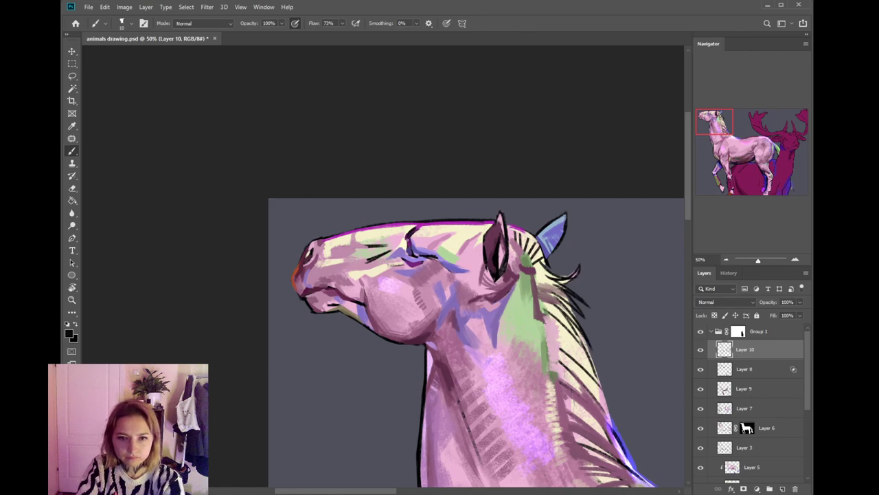
- Repaint the near ear with a dark magenta tip and edge, black inner shadow and sampled pink accents
left_click_drag(449, 243, 415, 251)
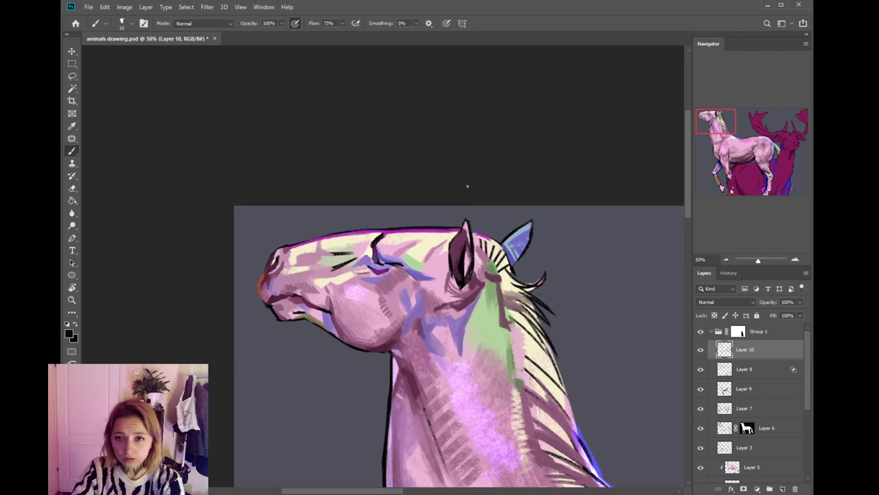
key("i")
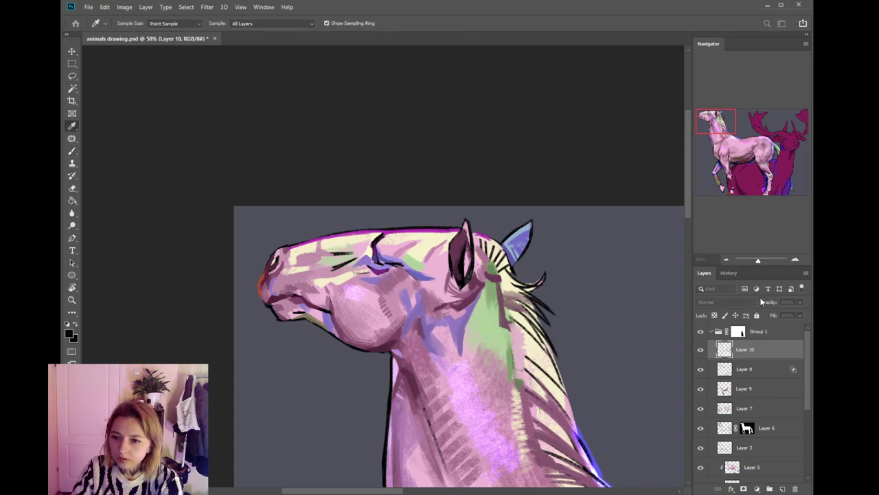
key("b")
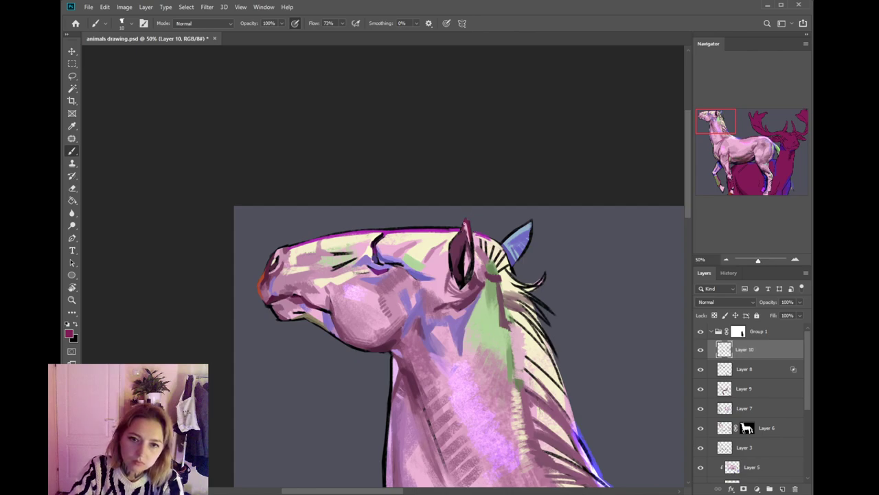
left_click(466, 223, "alt")
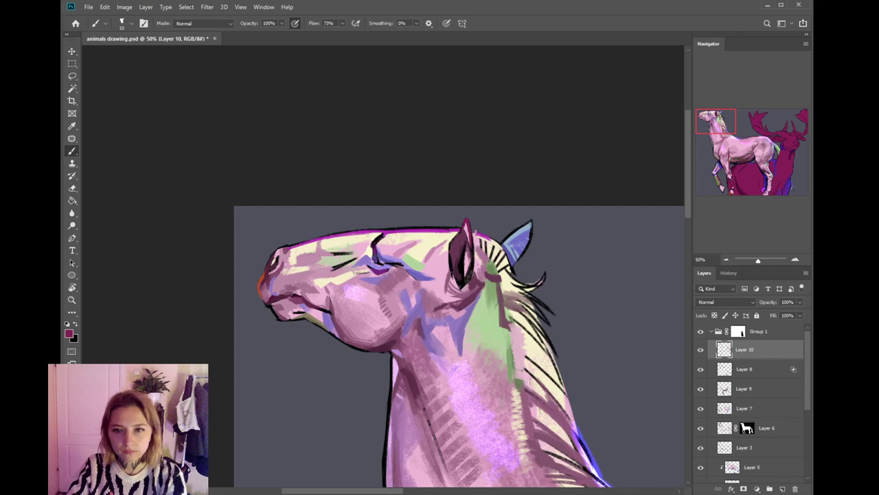
left_click(465, 251, "alt")
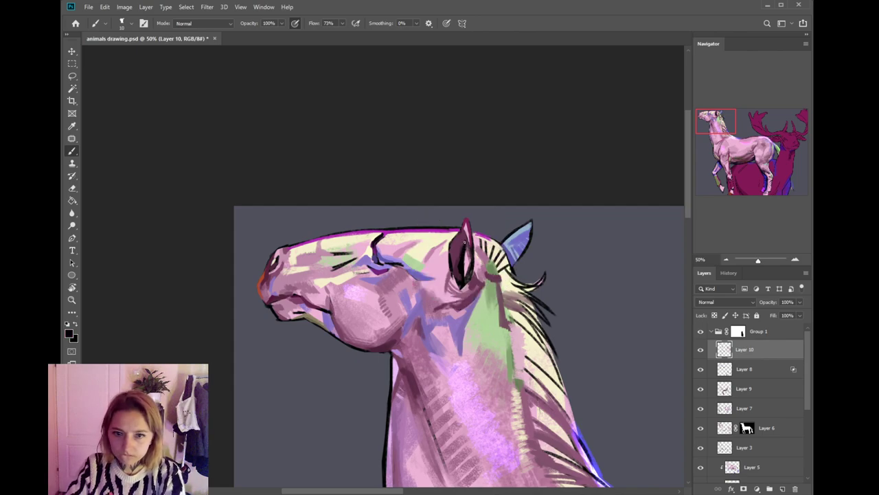
mouse_move(462, 247)
left_mouse_down()
mouse_move(458, 262)
mouse_move(458, 253)
left_mouse_up()
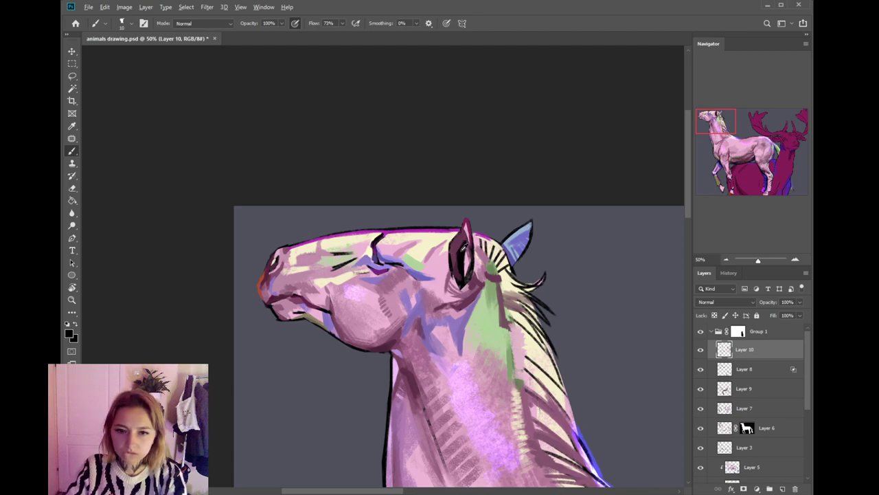
left_click(470, 222, "alt")
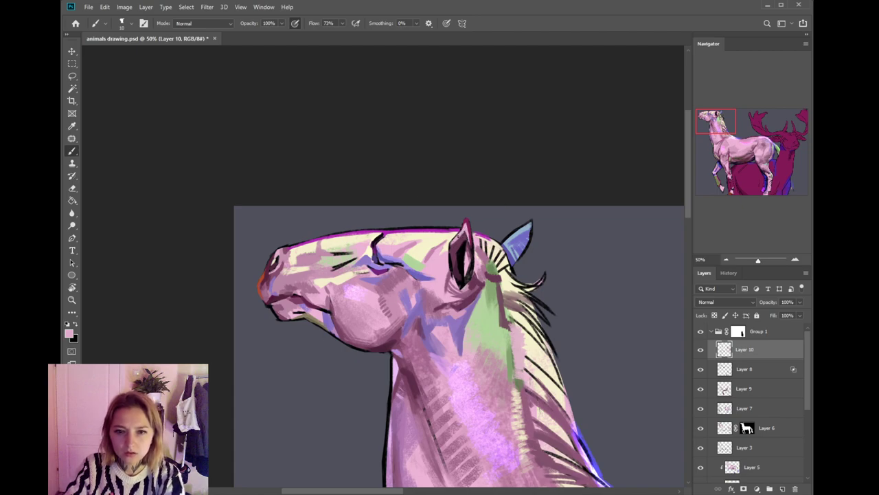
left_click(467, 235, "alt")
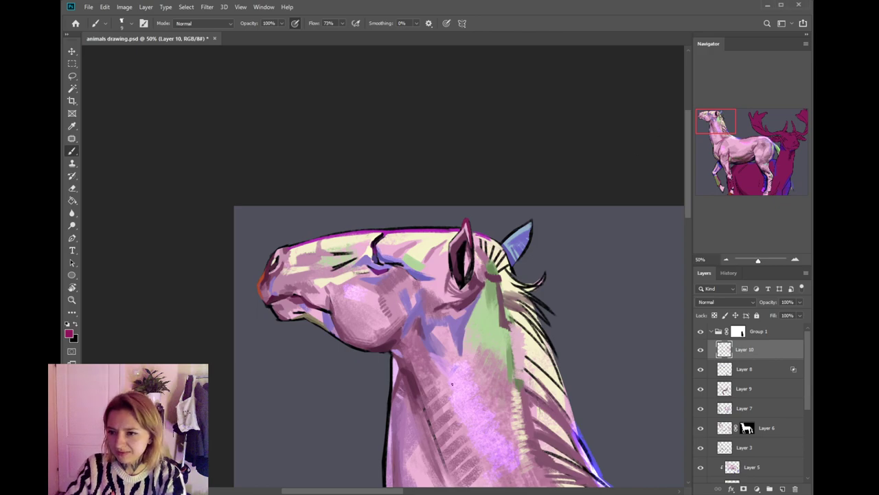
- Strengthen the dark muscle line down the front of the neck with sampled dark mauve tones
scroll(448, 369, "down", 3)
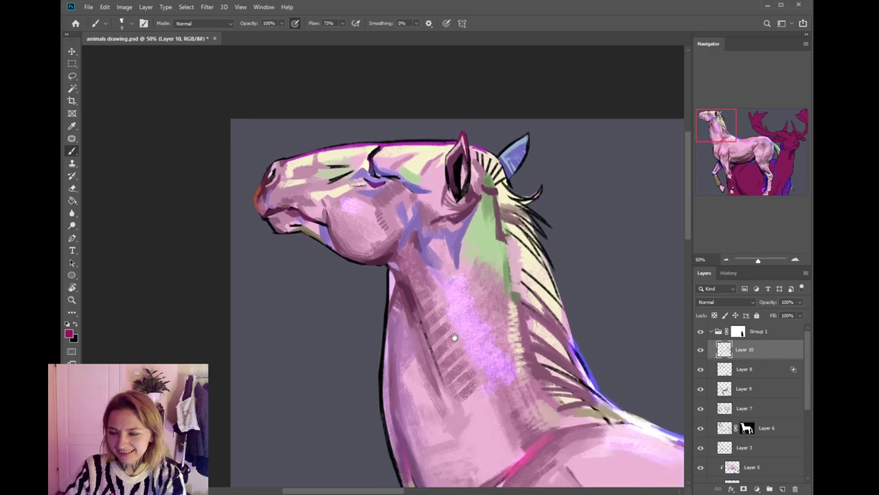
left_click_drag(412, 282, 424, 301)
left_click(429, 333, "alt")
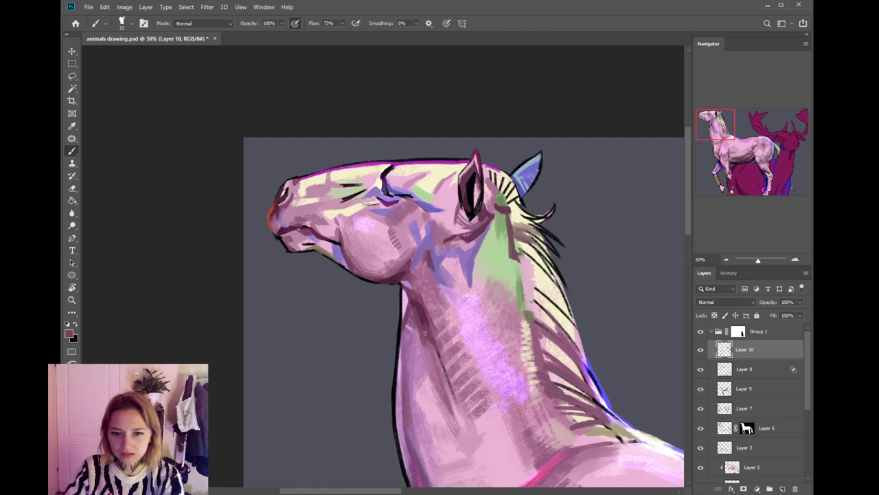
left_click_drag(444, 396, 463, 421)
left_click(416, 284, "alt")
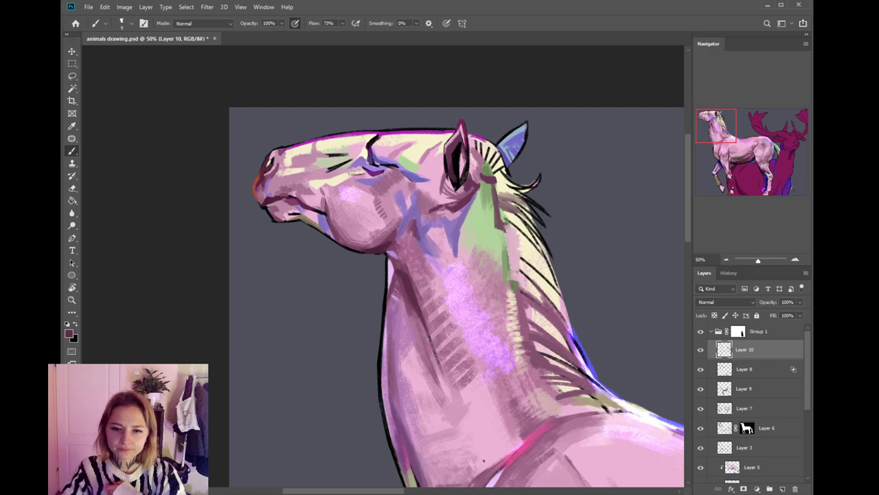
- Rework the middle of the mane with sampled cream and light pink strokes between the dark hair lines, reducing the brush to 10
left_click_drag(509, 312, 467, 270)
left_click(493, 269, "alt")
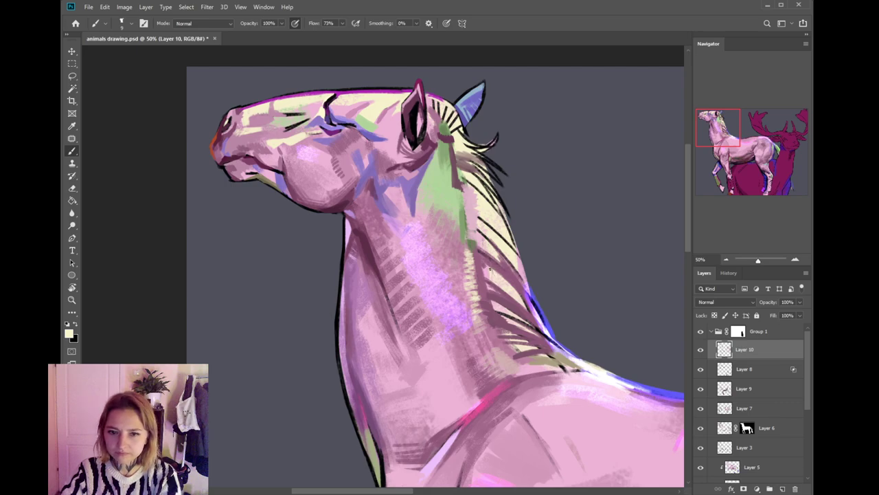
left_click_drag(500, 278, 469, 315)
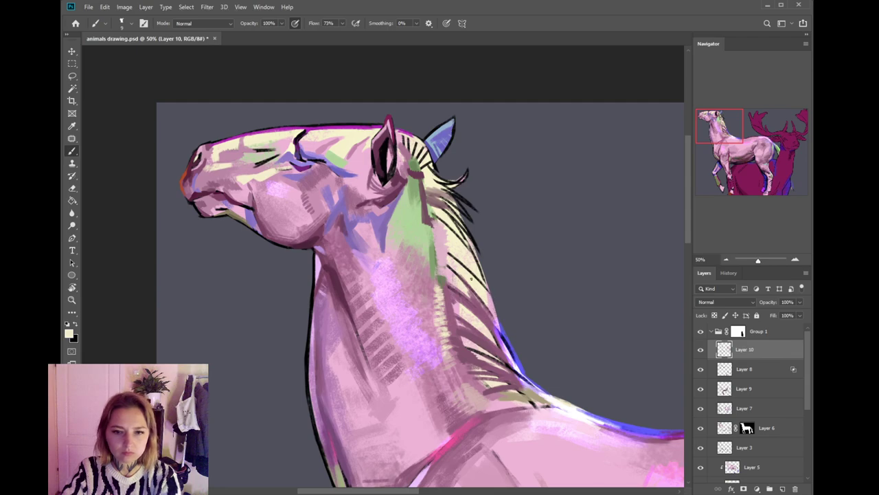
left_click(489, 296, "alt")
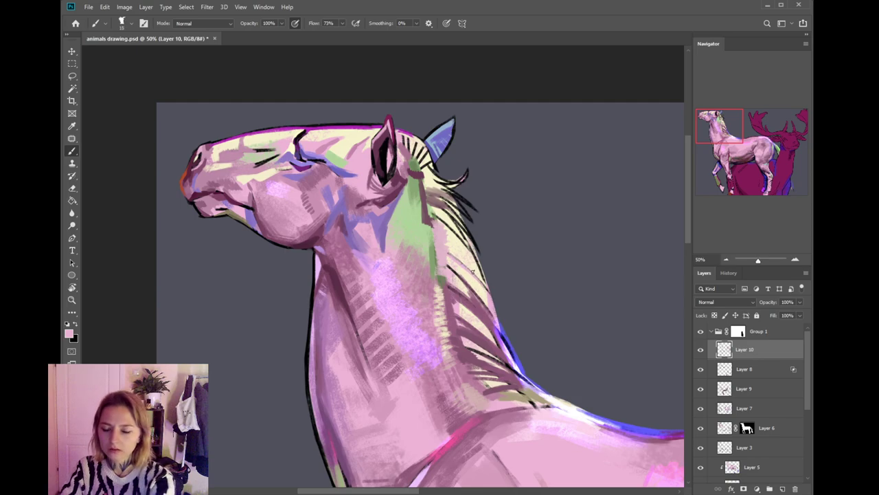
key("[")
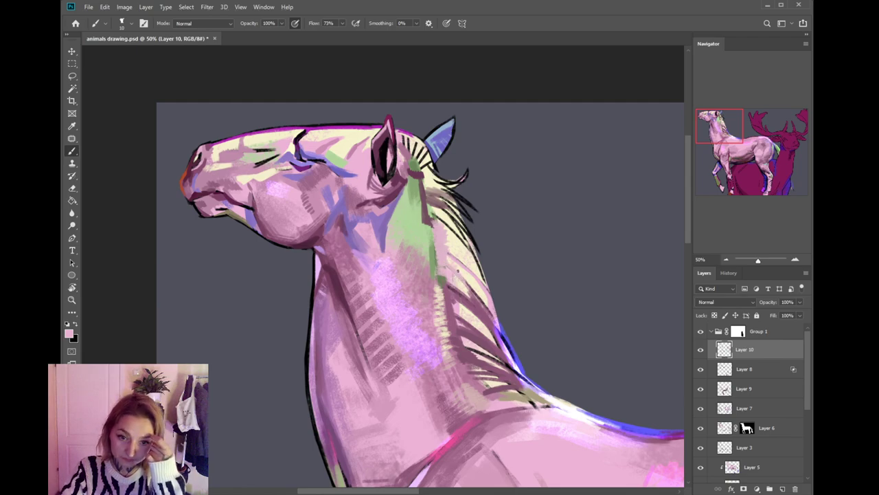
- Touch up the front edge of the neck below the jaw with sampled pink, and its outline with sampled black
mouse_move(354, 240)
left_mouse_down()
mouse_move(451, 222)
mouse_move(409, 250)
mouse_move(412, 264)
left_mouse_up()
left_click(413, 245, "alt")
left_click_drag(410, 233, 410, 257)
left_click(413, 300, "alt")
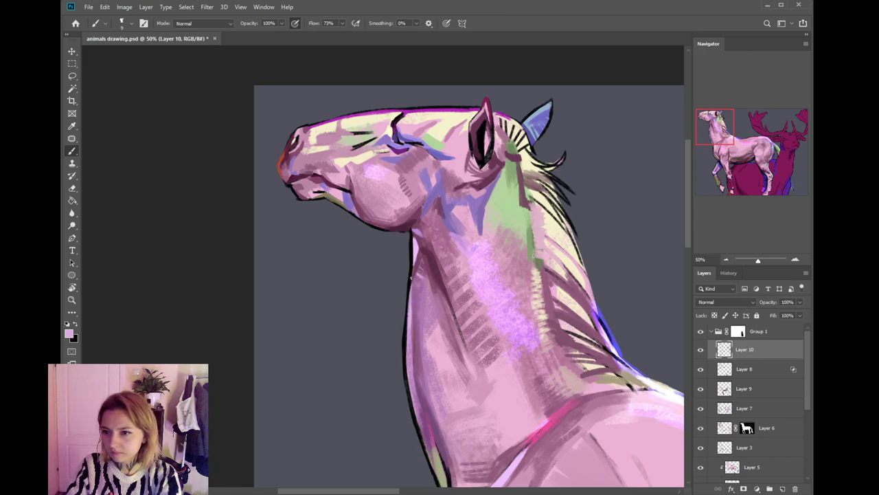
left_click(414, 280, "alt")
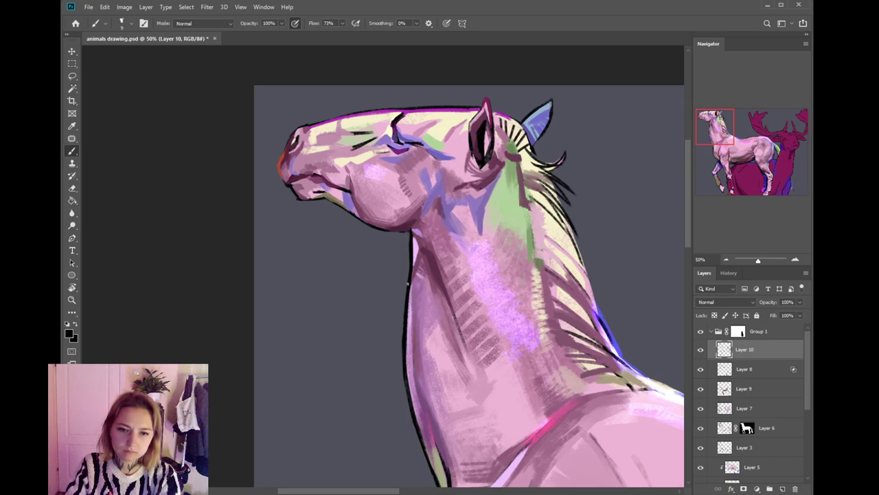
mouse_move(406, 291)
left_mouse_down()
mouse_move(405, 349)
mouse_move(408, 300)
left_mouse_up()
- Paint a sampled mauve edge inside the outline down the front of the neck, undoing one stroke and picking up a deeper purple
left_click(404, 279, "alt")
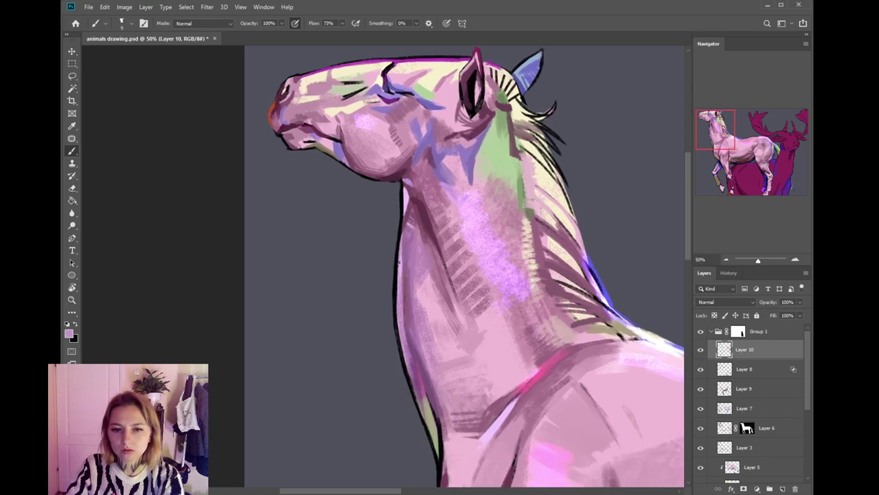
left_click_drag(400, 252, 398, 300)
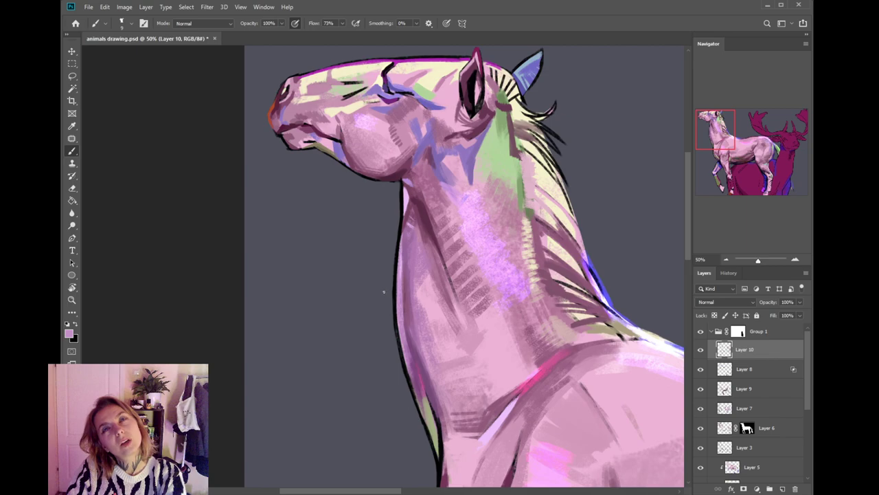
left_click_drag(413, 296, 408, 245)
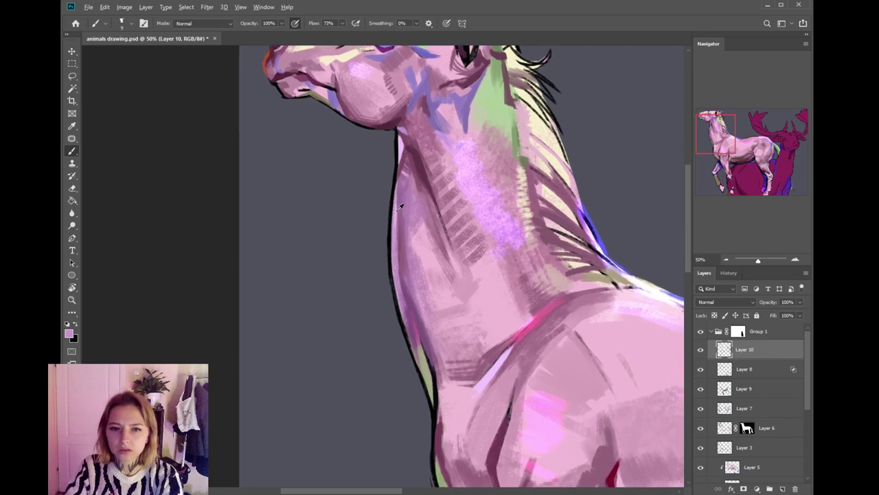
left_click_drag(393, 198, 392, 254)
key("ctrl+z")
left_click(394, 257, "alt")
left_click(408, 327, "alt")
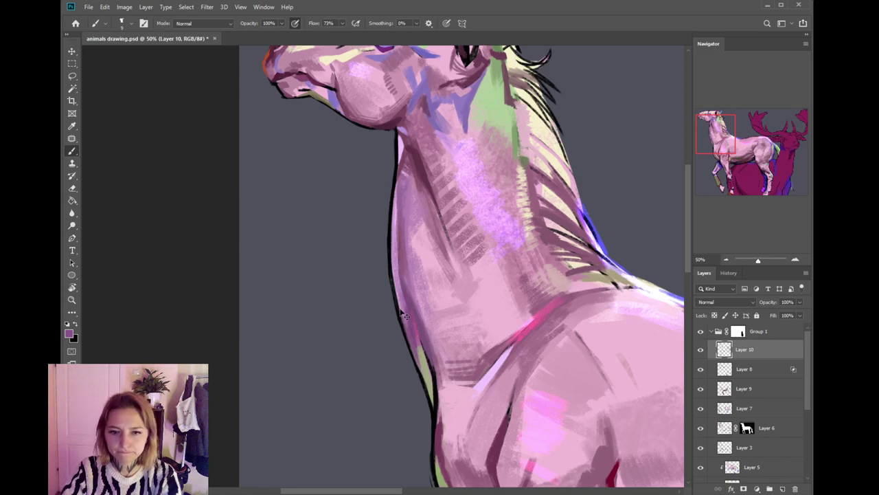
left_click_drag(414, 240, 403, 293)
left_click_drag(398, 347, 402, 290)
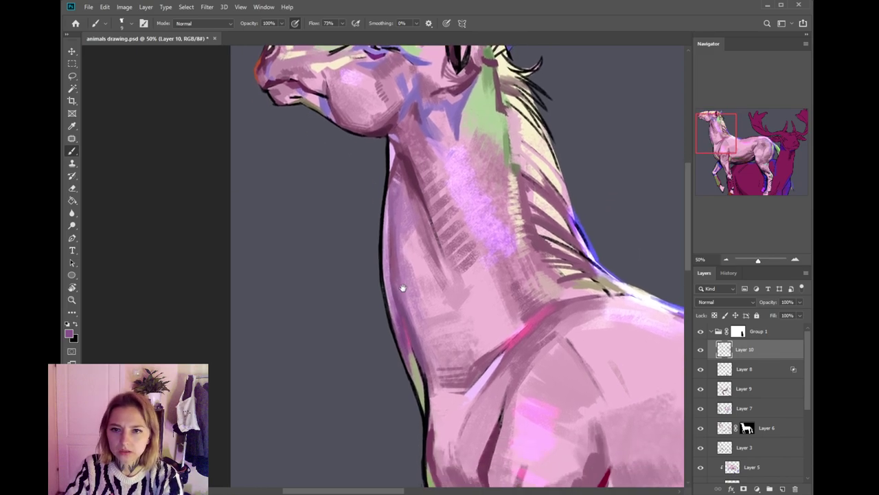
left_click_drag(437, 421, 434, 364)
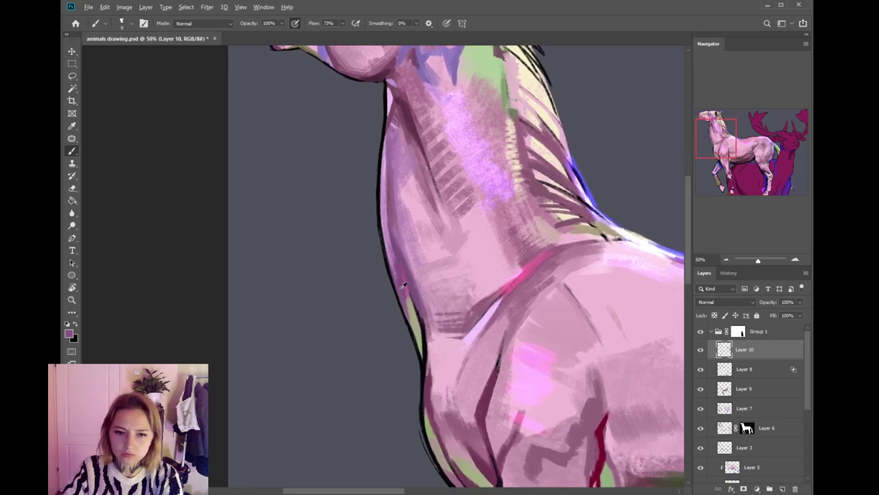
- Try hatching the green patch at the base of the throat with a darker purple and a size 15 brush
left_click(70, 333)
left_click(614, 368)
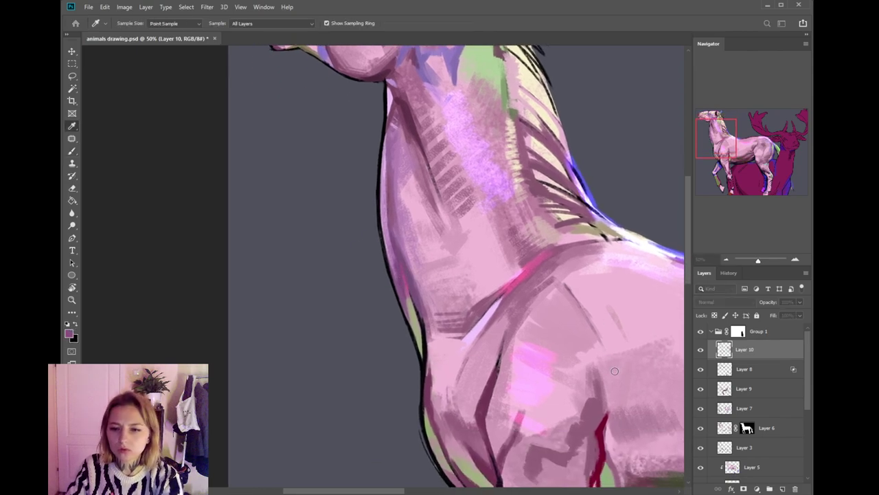
left_click(754, 299)
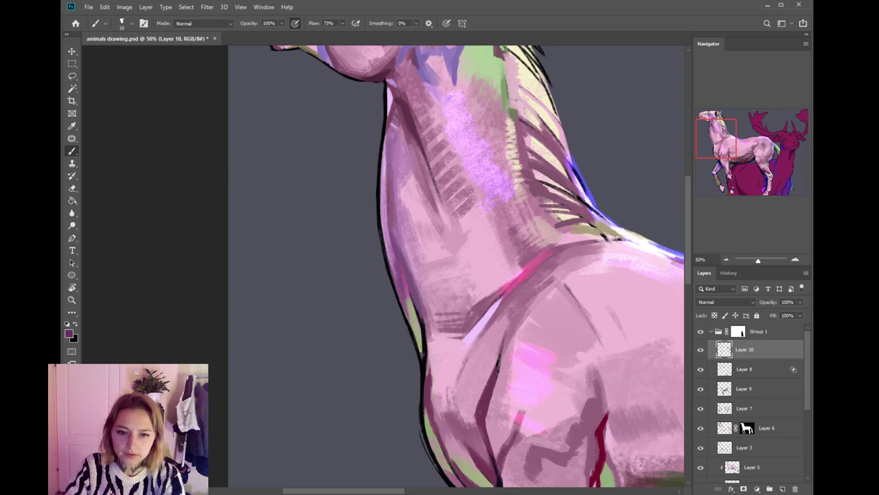
left_click_drag(419, 344, 420, 320)
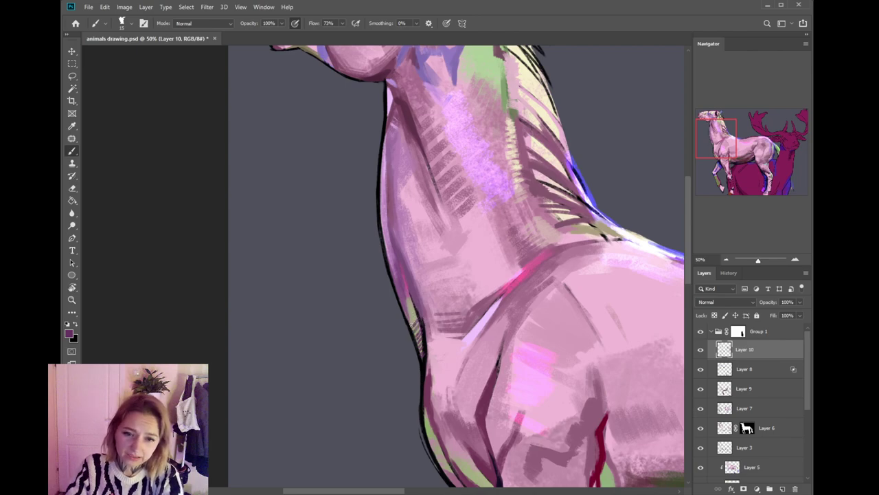
mouse_move(429, 278)
left_mouse_down()
mouse_move(418, 297)
mouse_move(434, 313)
left_mouse_up()
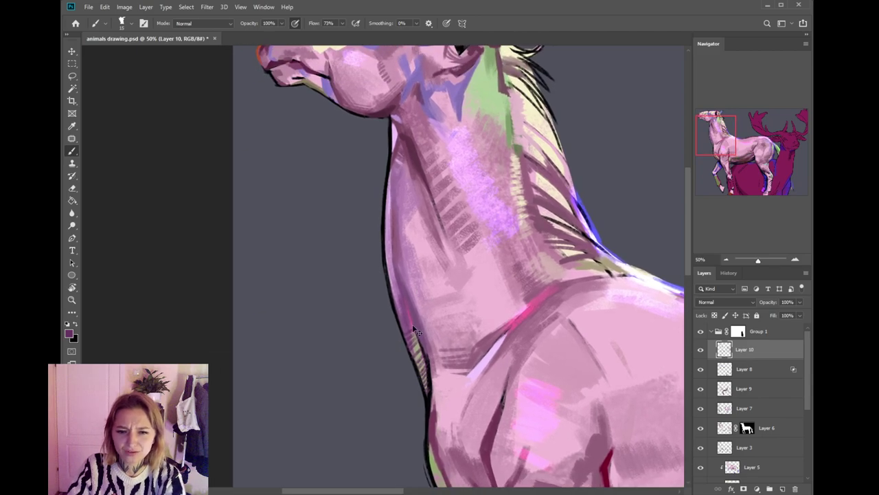
left_click_drag(422, 379, 406, 317)
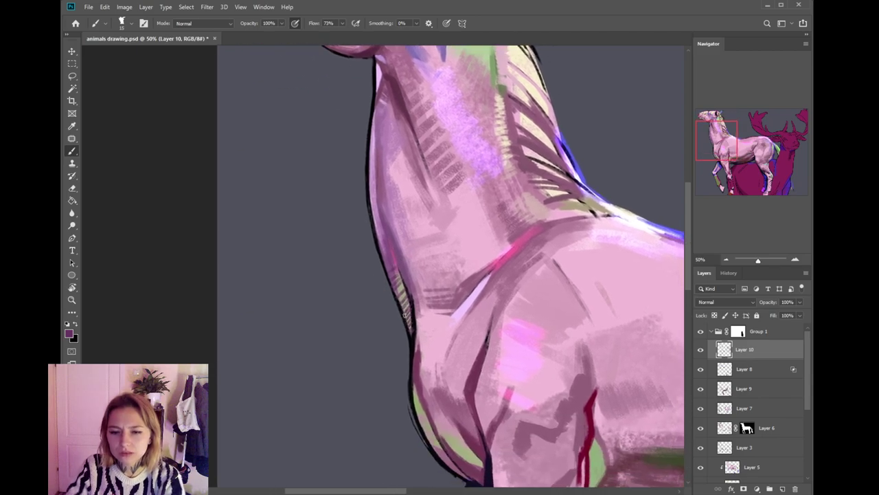
- Retouch the green patch at the base of the throat with sampled olive green
key("ctrl+minus")
mouse_move(434, 290)
left_mouse_down()
mouse_move(426, 344)
mouse_move(448, 291)
left_mouse_up()
left_click(454, 280, "alt")
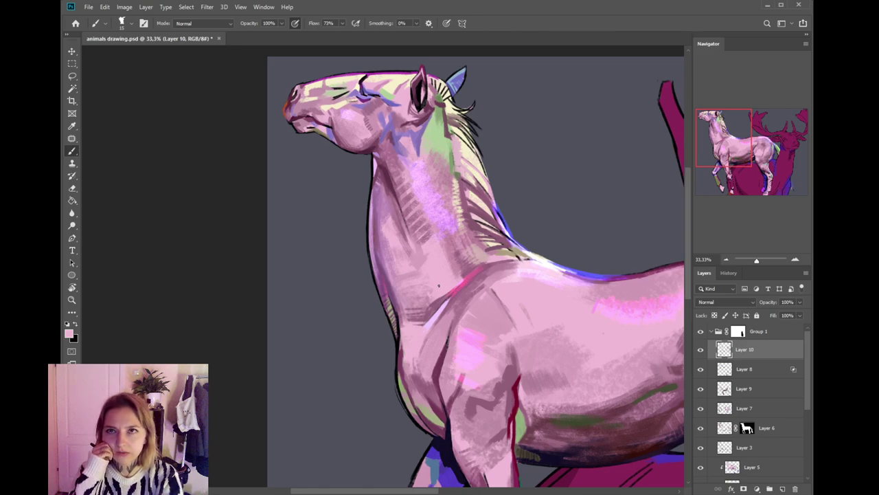
left_click_drag(447, 342, 474, 338)
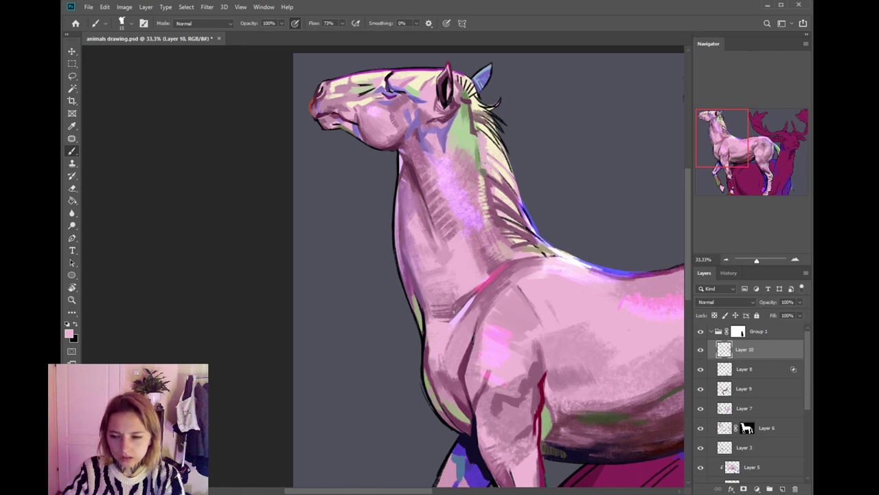
left_click_drag(453, 312, 422, 279)
left_click(411, 276, "alt")
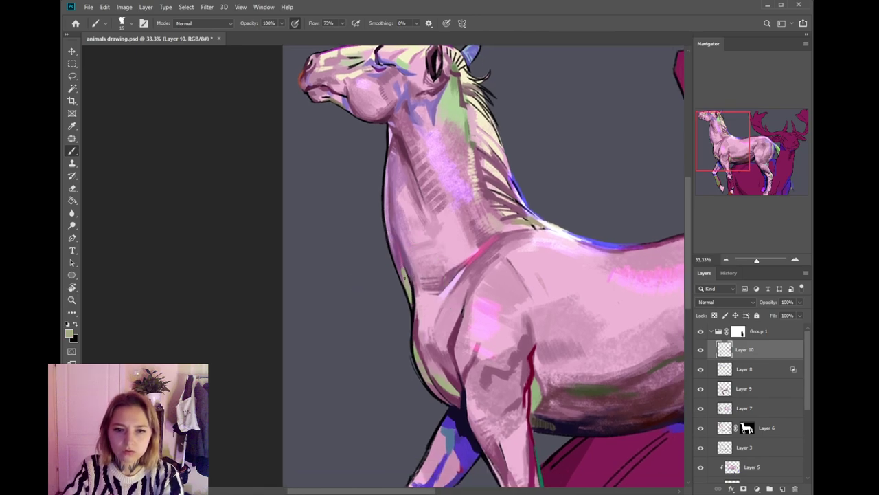
left_click_drag(405, 275, 412, 283)
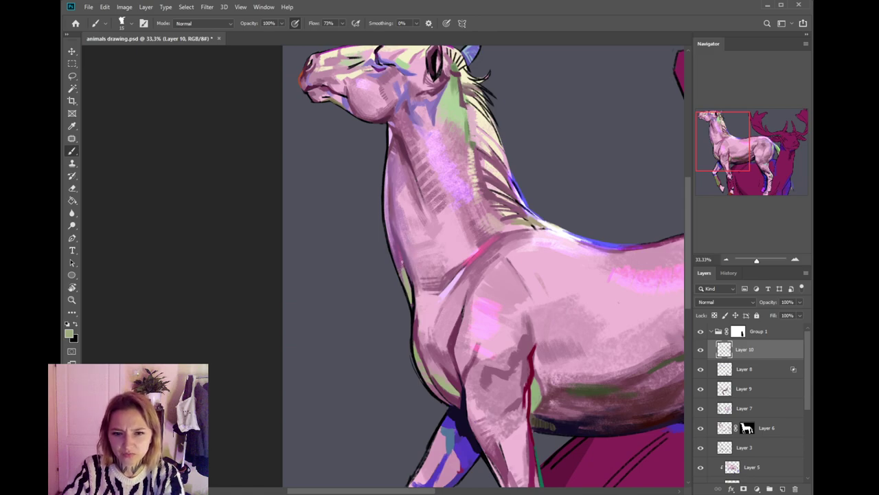
- Refine the lower throat edge around the green patch with sampled mauve, near-black and magenta, using a smaller brush
left_click_drag(420, 235, 400, 269)
left_click(395, 315, "alt")
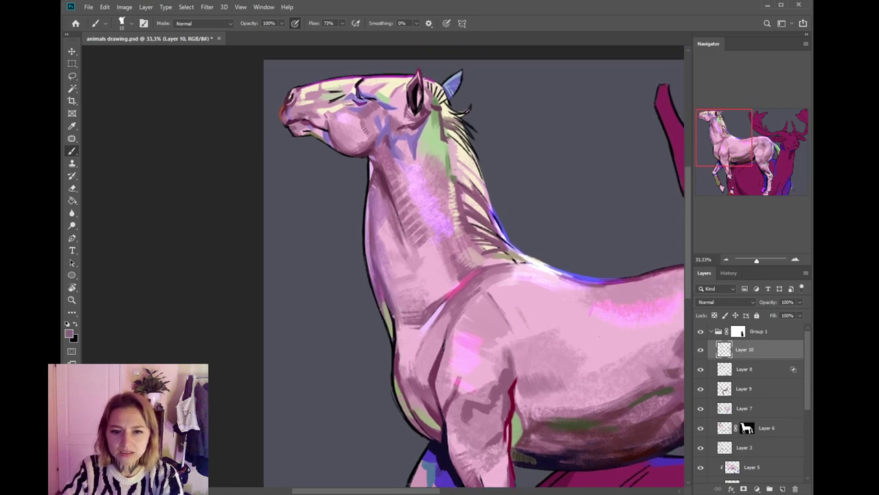
left_click(390, 308, "alt")
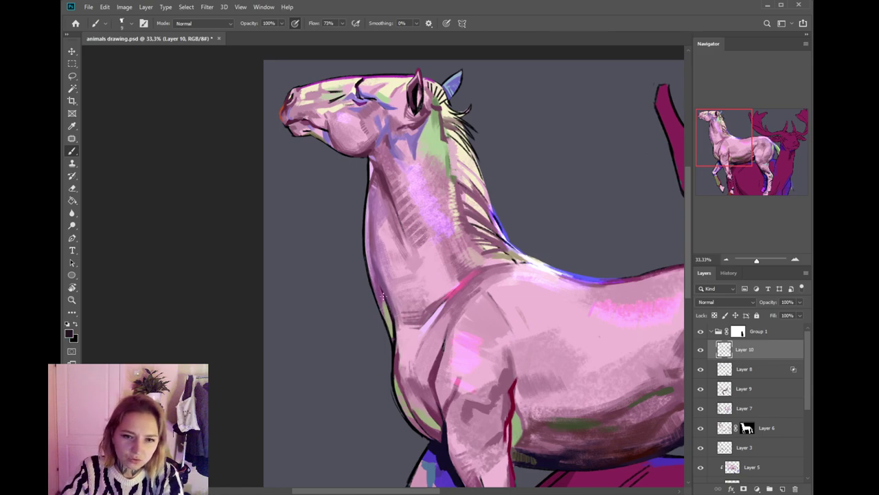
left_click(390, 290, "alt")
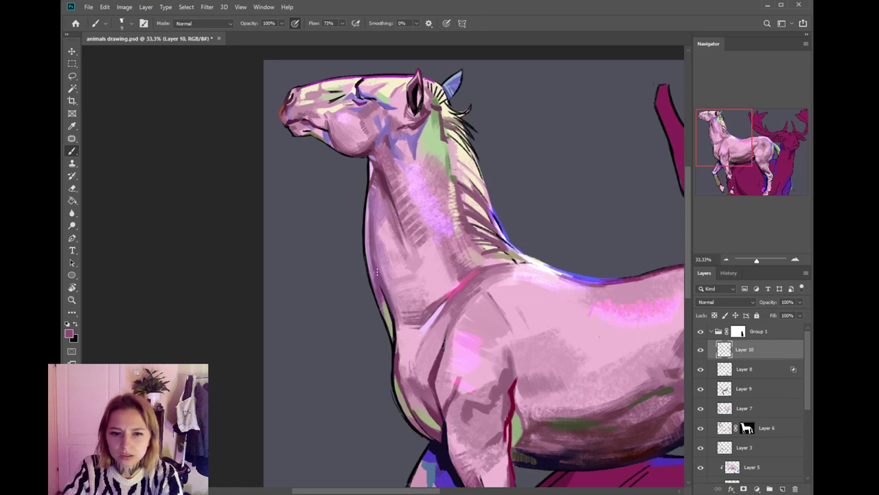
left_click_drag(444, 324, 425, 302)
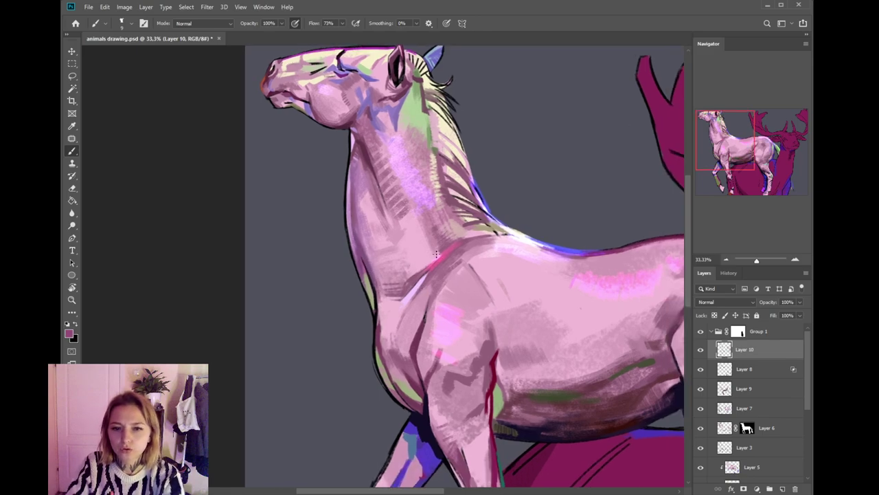
- Rework the pink accent line where the neck meets the shoulder with sampled hot pink and light pink tones
left_click(439, 262, "alt")
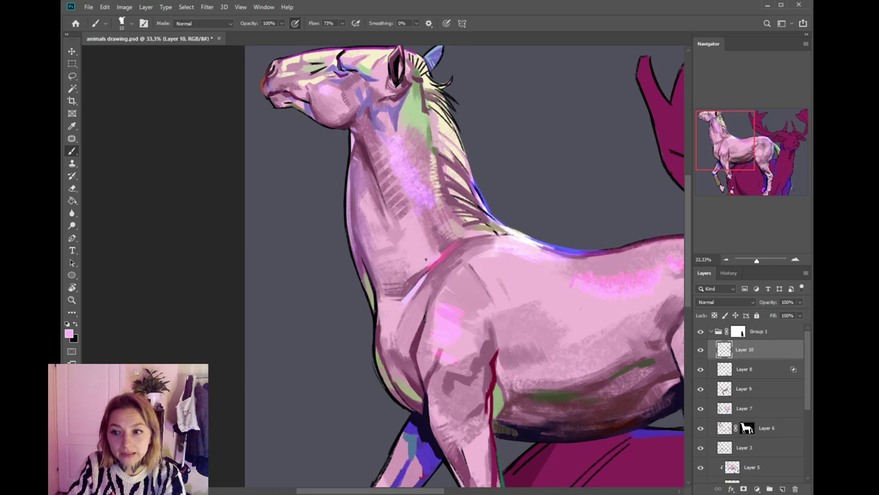
left_click(425, 268, "alt")
left_click(430, 268, "alt")
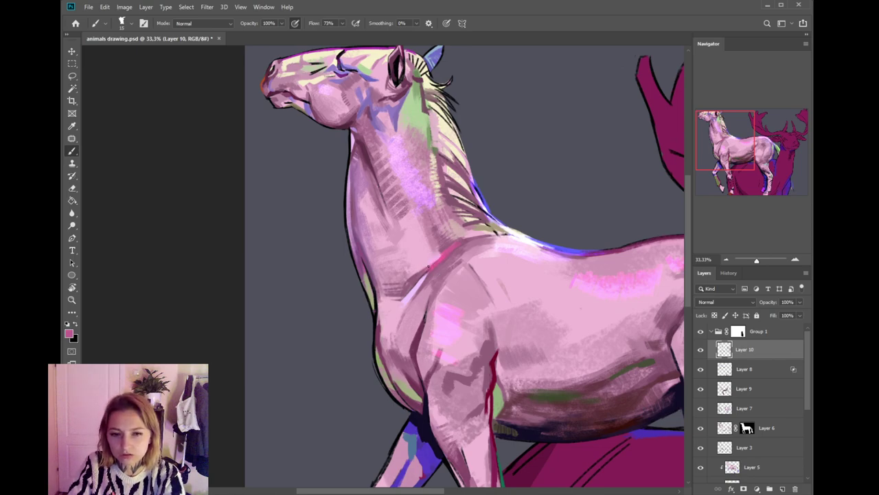
left_click(432, 263, "alt")
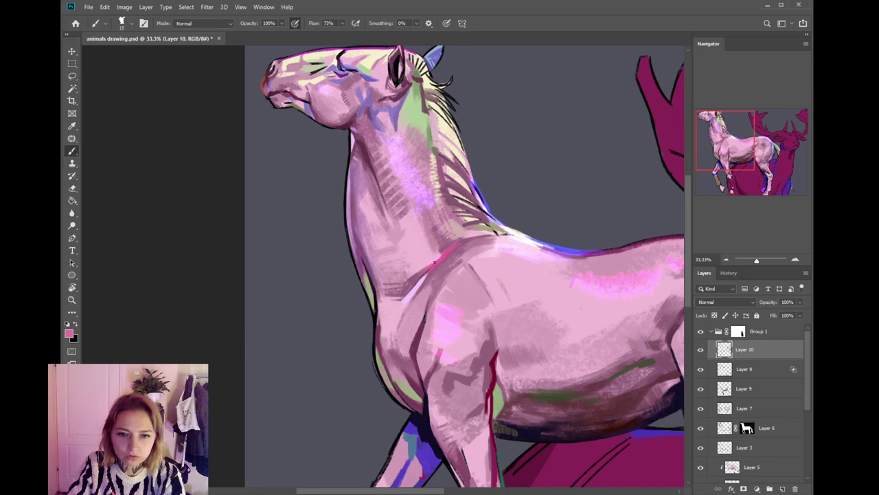
left_click(431, 260, "alt")
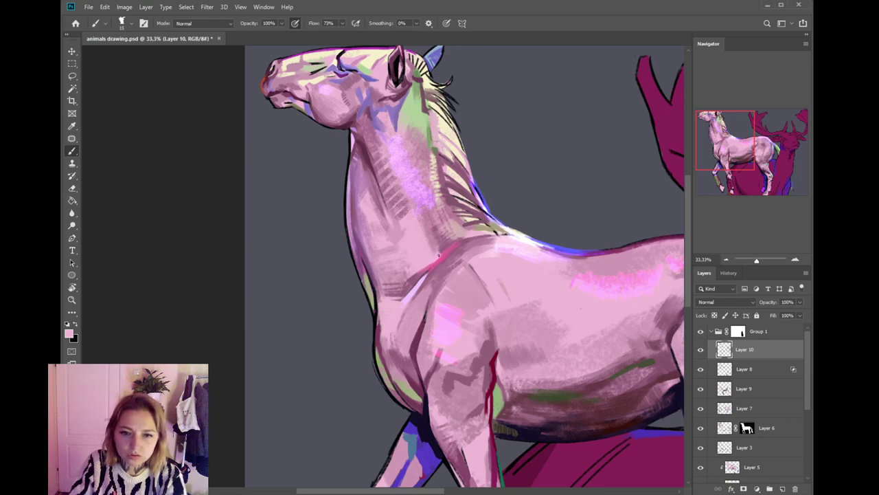
- Thicken the upper end of the crimson line behind the near foreleg with sampled crimson, adjusting the brush size and undoing a stray stroke
left_click_drag(448, 246, 459, 302)
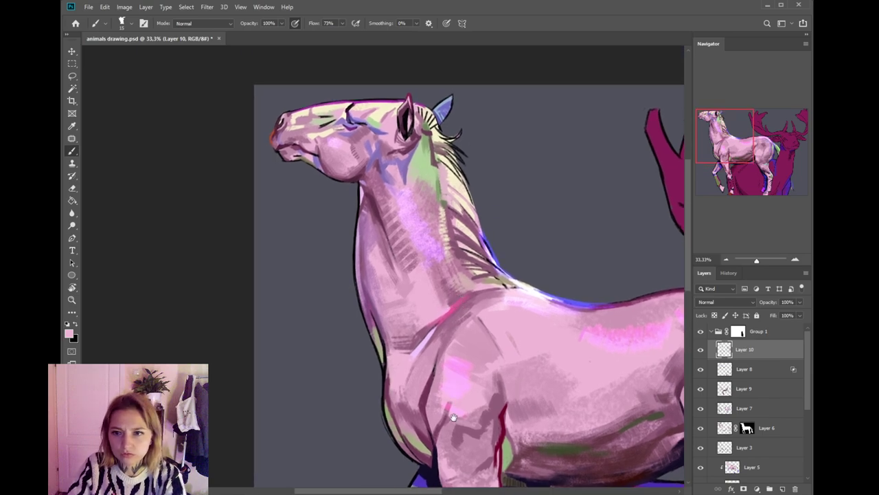
left_click_drag(454, 417, 426, 314)
left_click_drag(470, 378, 452, 310)
left_click(453, 278, "alt")
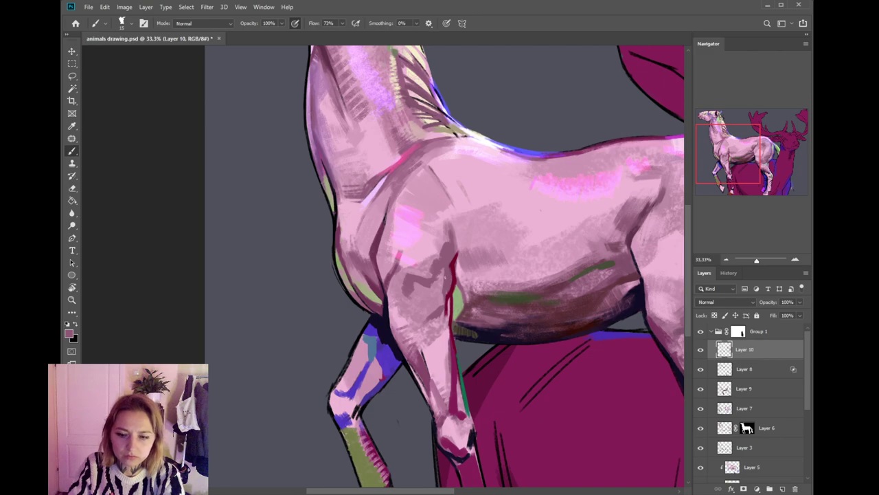
left_click(454, 284, "alt")
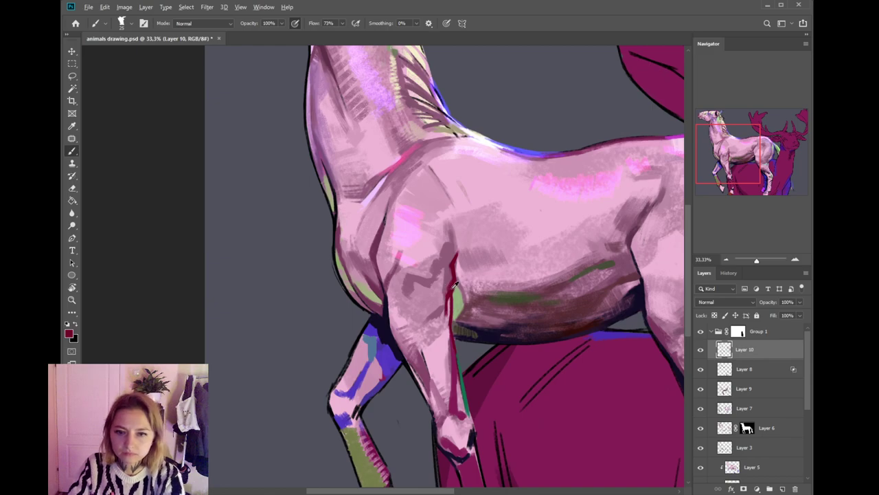
key("[")
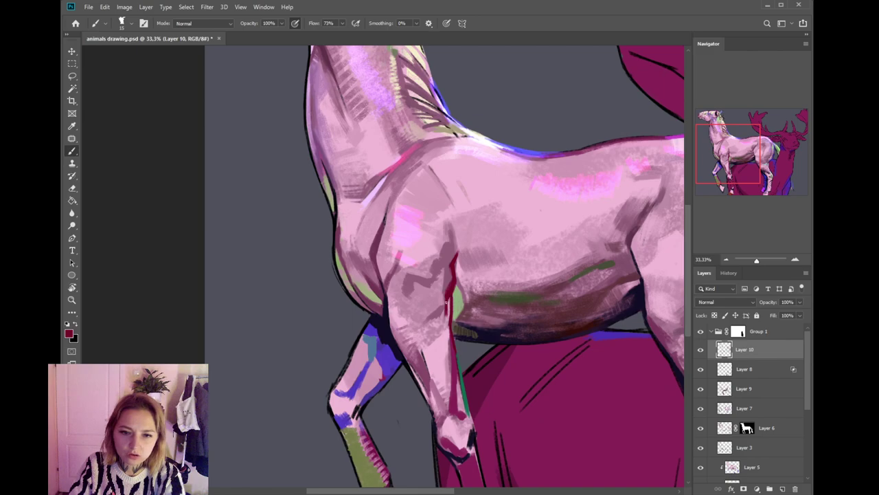
key("]")
key("]")
mouse_move(456, 251)
left_mouse_down()
mouse_move(448, 266)
mouse_move(453, 257)
left_mouse_up()
key("ctrl+z")
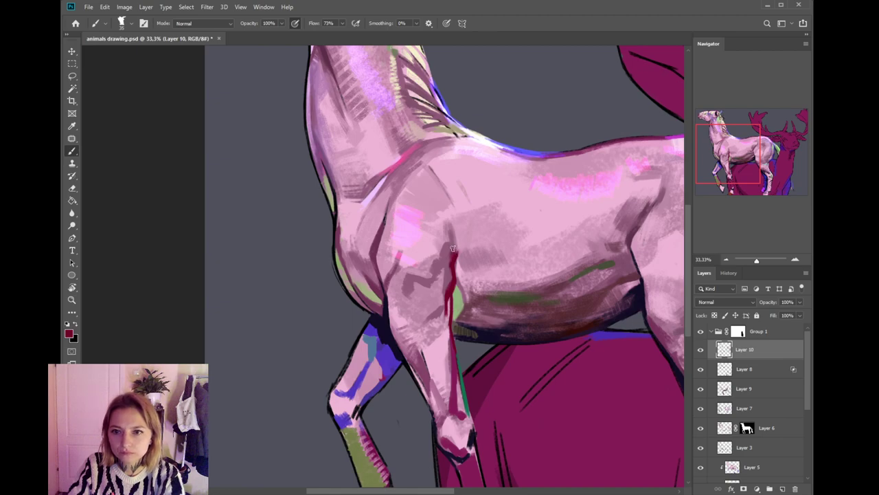
- Choose a darker purple-red and shade the front side of the standing foreleg below the knee
left_click_drag(467, 269, 460, 242)
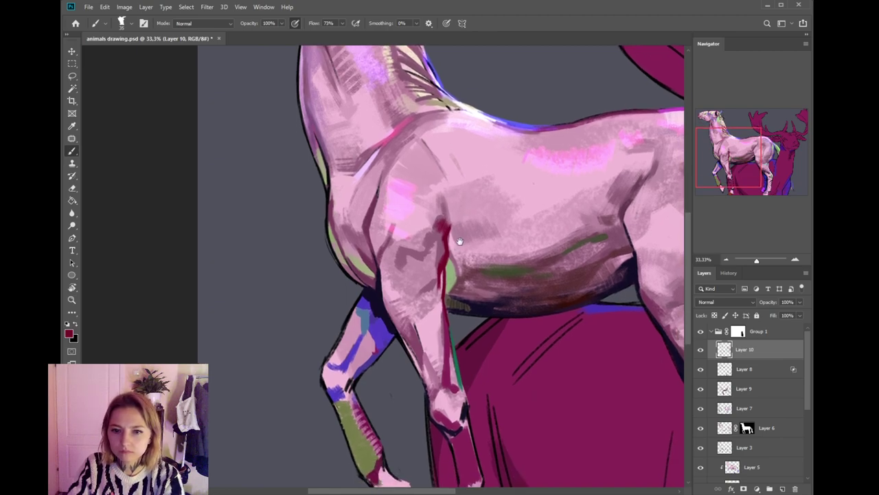
left_click_drag(452, 323, 445, 286)
left_click_drag(444, 397, 433, 343)
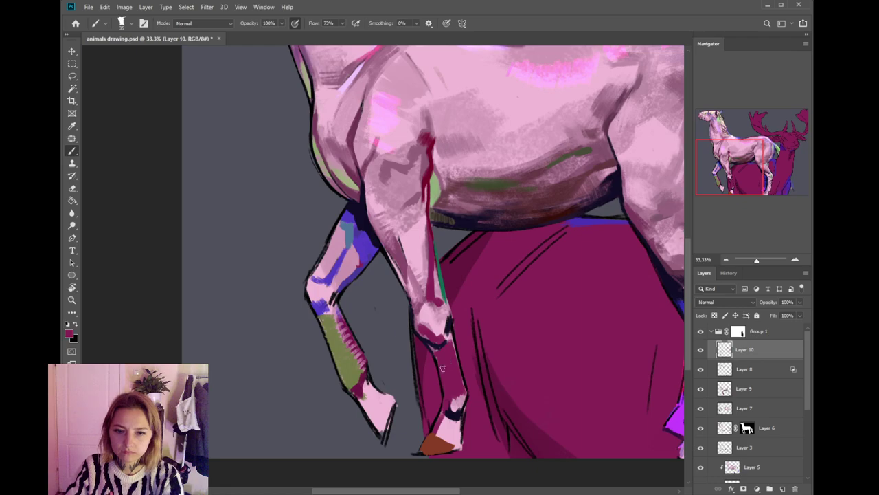
key("i")
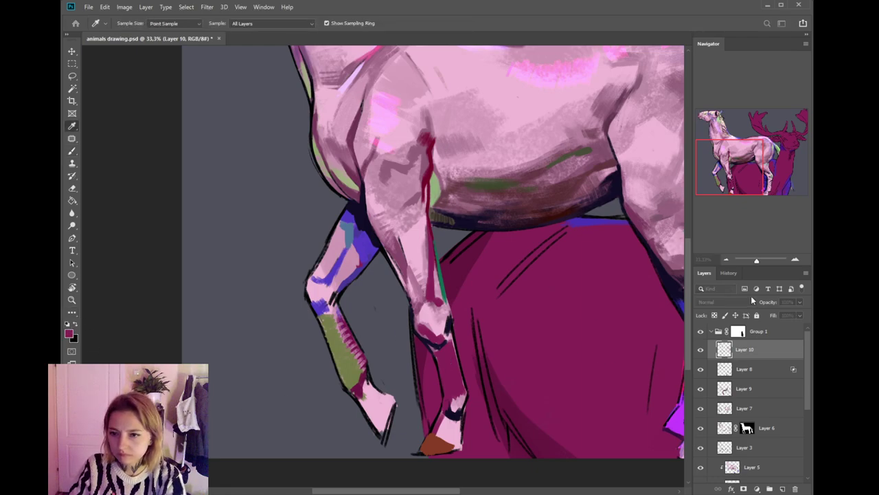
key("b")
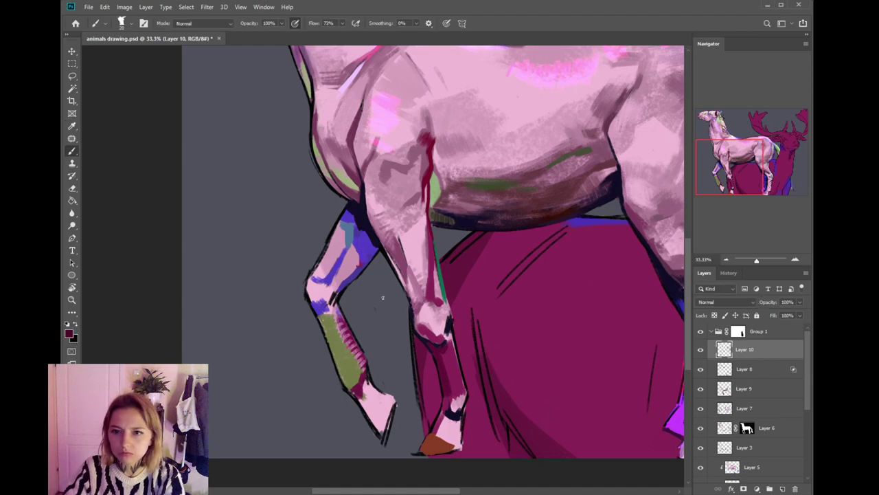
scroll(431, 288, "up", 1)
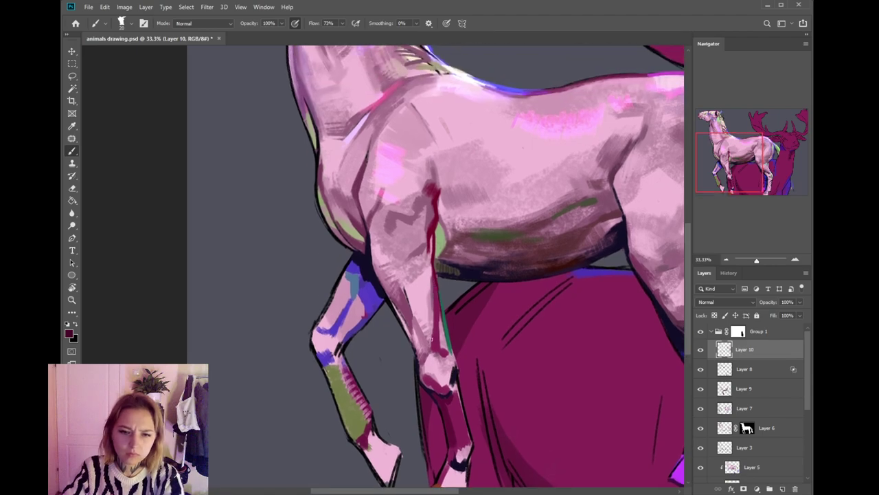
- Shade the front side of the standing foreleg above the knee with sampled purple, using a smaller brush
left_click(410, 311, "alt")
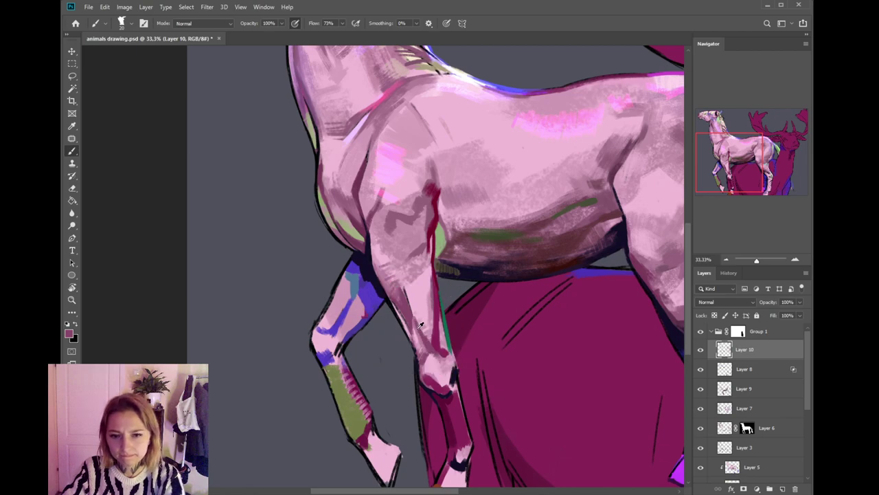
left_click(429, 346, "alt")
key("bracketleft")
left_click(408, 309, "alt")
left_click_drag(408, 309, 408, 333)
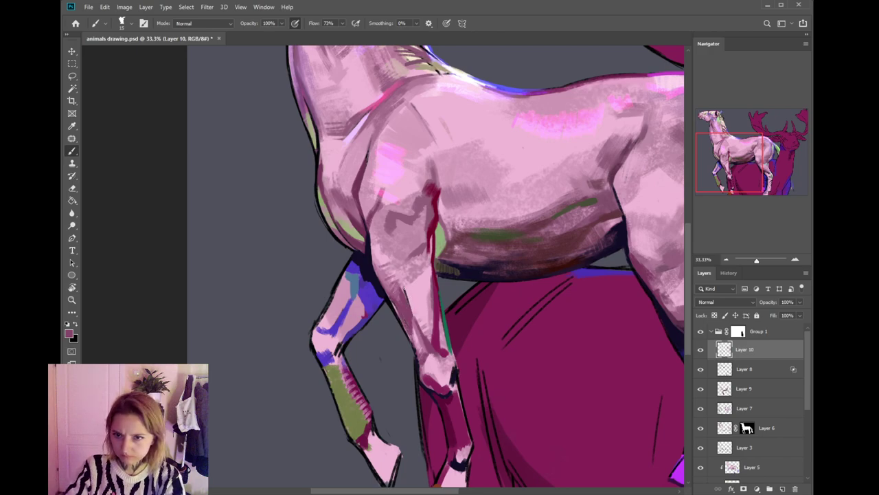
- Refine the outline along the standing foreleg with sampled near-black, cleaning the gap behind the lower leg with sampled magenta
left_click(387, 290, "alt")
mouse_move(387, 300)
left_mouse_down()
mouse_move(416, 363)
mouse_move(416, 303)
mouse_move(437, 351)
mouse_move(429, 308)
mouse_move(421, 433)
left_mouse_up()
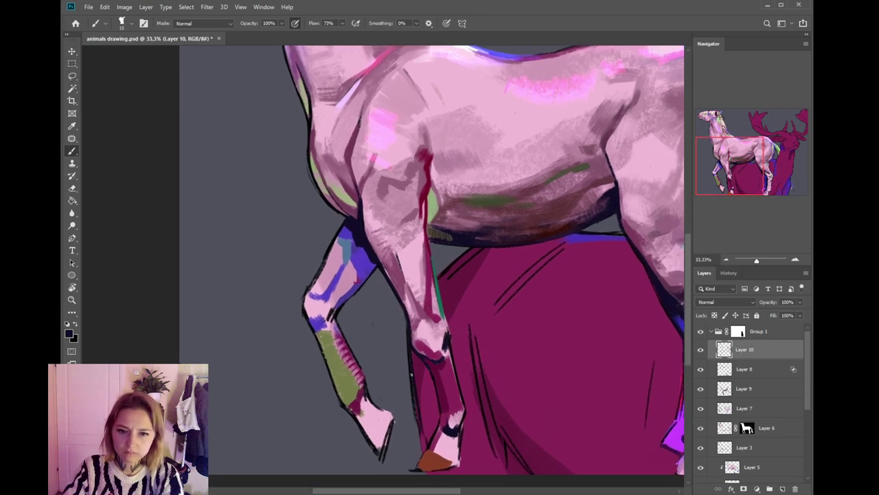
mouse_move(415, 397)
left_mouse_down()
mouse_move(423, 443)
mouse_move(426, 367)
left_mouse_up()
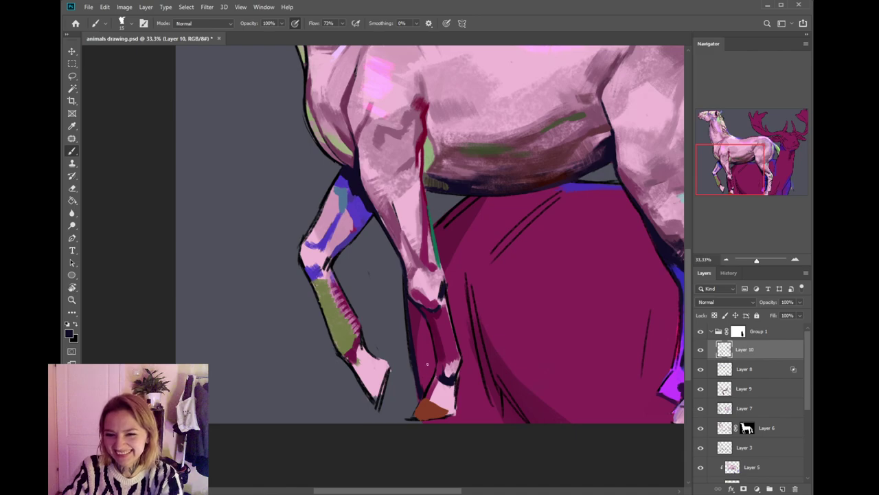
left_click(426, 376, "alt")
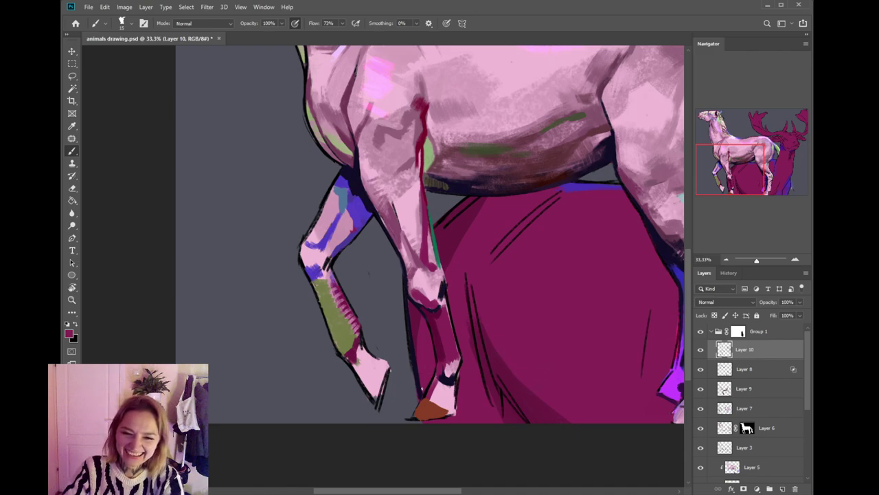
left_click_drag(427, 360, 420, 395)
left_click(416, 336, "alt")
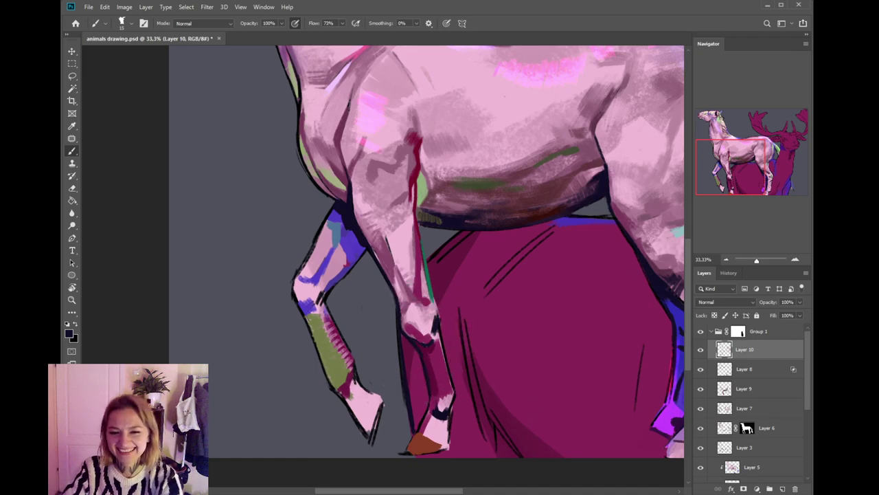
left_click_drag(436, 439, 433, 387)
- Rework the dark outline on the front edge of the standing foreleg near the knee, undoing stray strokes
left_click_drag(463, 199, 470, 281)
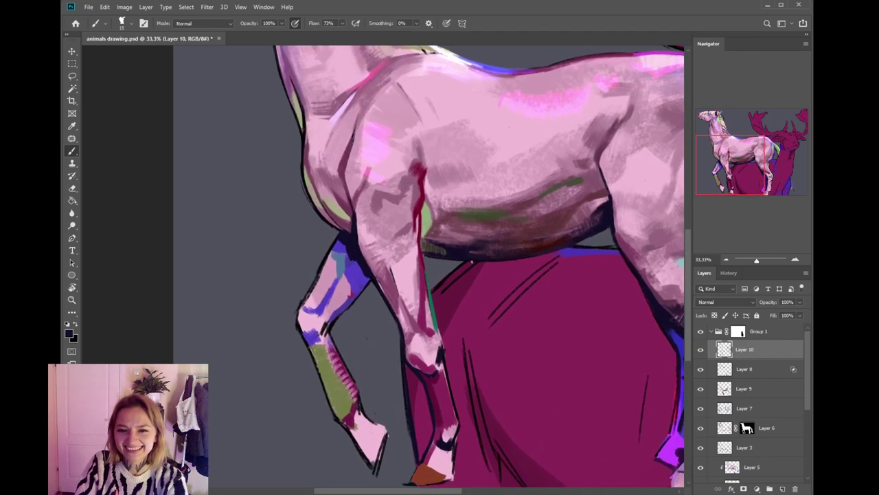
mouse_move(446, 236)
left_mouse_down()
mouse_move(406, 338)
mouse_move(416, 358)
left_mouse_up()
key("ctrl+z")
key("ctrl+z")
left_click_drag(403, 316, 410, 353)
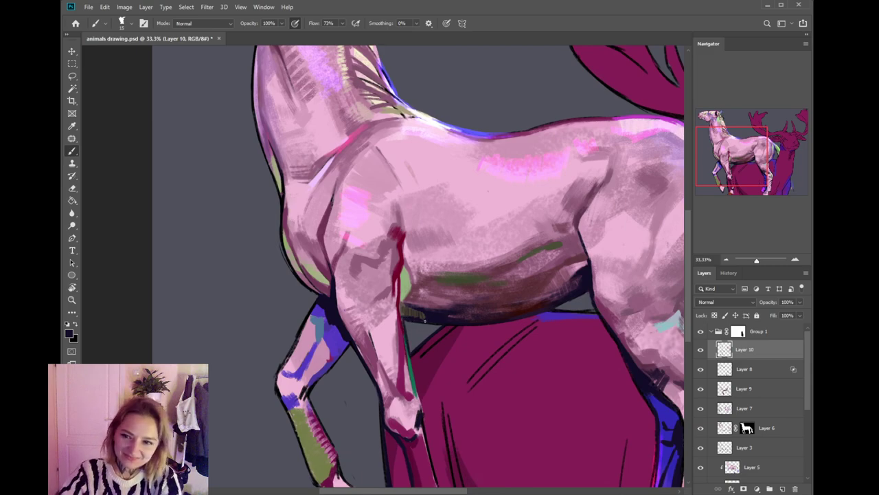
left_click_drag(473, 359, 444, 295)
mouse_move(463, 263)
left_mouse_down()
mouse_move(451, 367)
mouse_move(379, 467)
mouse_move(443, 246)
mouse_move(329, 346)
left_mouse_up()
key("ctrl+z")
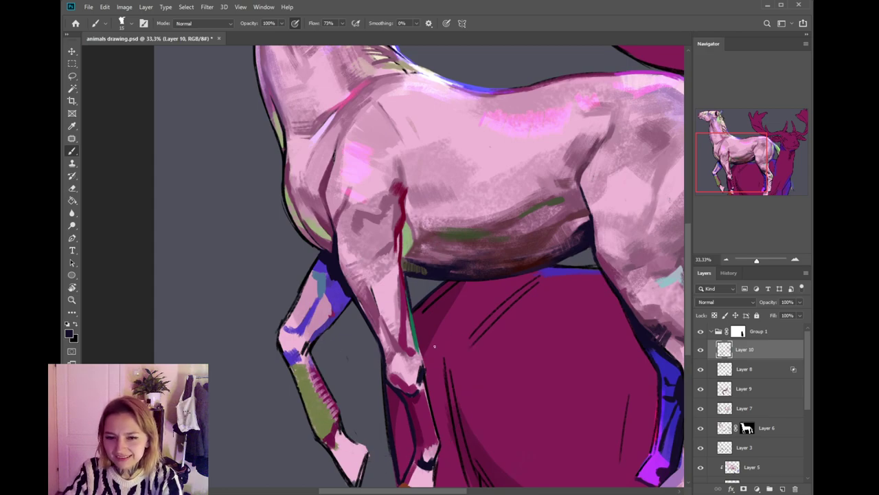
- Examine the horse's legs, chest, body and head for areas that still need shading
left_click_drag(434, 346, 423, 319)
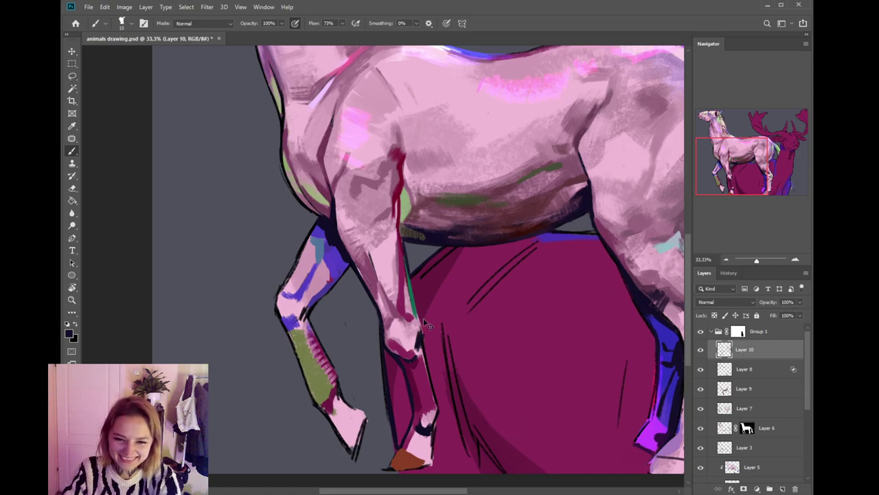
left_click_drag(423, 319, 426, 388)
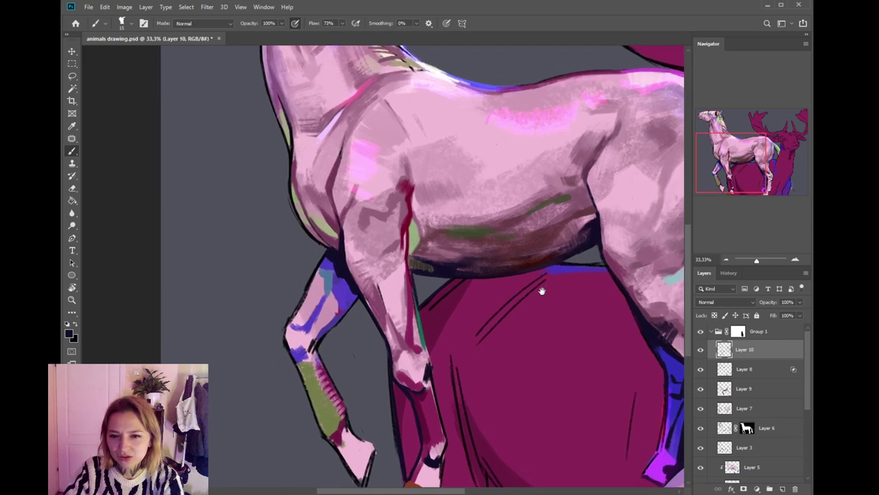
left_click_drag(541, 291, 350, 413)
left_click_drag(468, 304, 368, 389)
left_click_drag(381, 445, 430, 334)
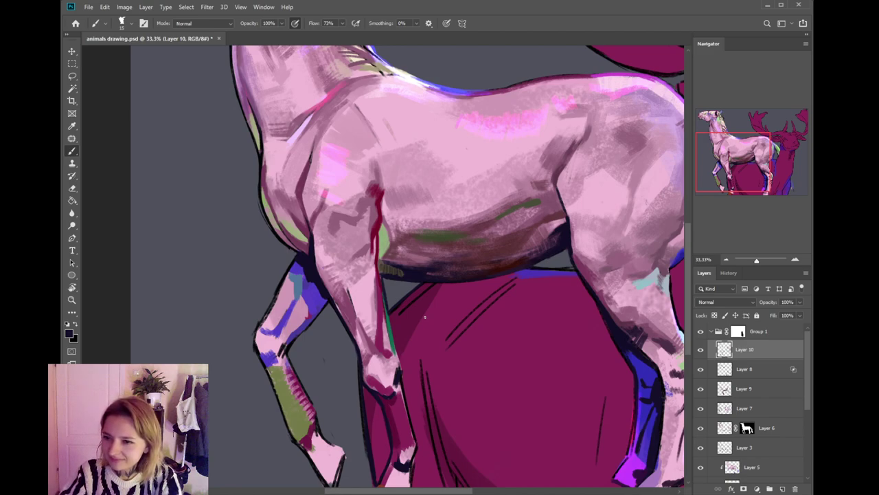
left_click_drag(459, 349, 449, 300)
left_click_drag(448, 367, 446, 342)
scroll(446, 341, "left", 3)
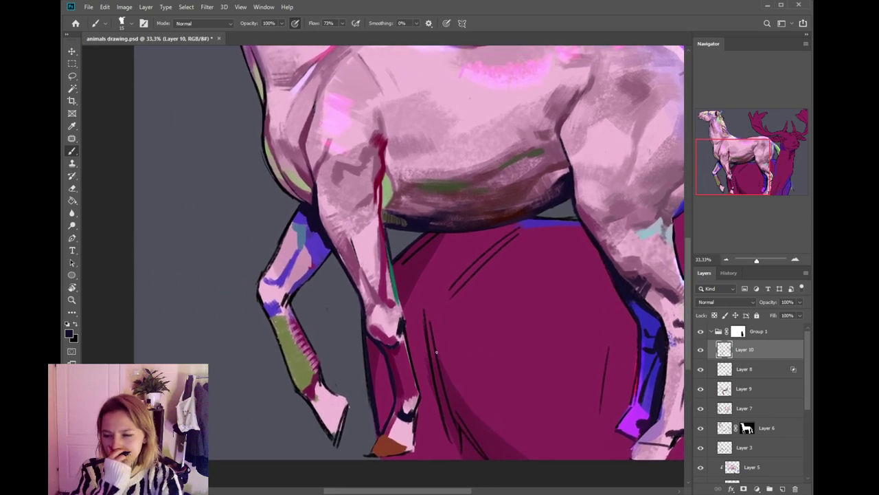
scroll(435, 352, "down", 1)
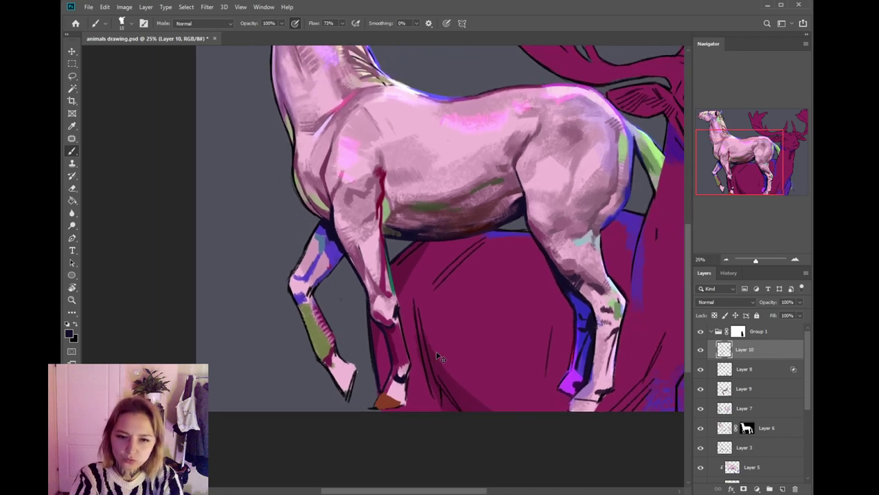
left_click_drag(423, 222, 434, 313)
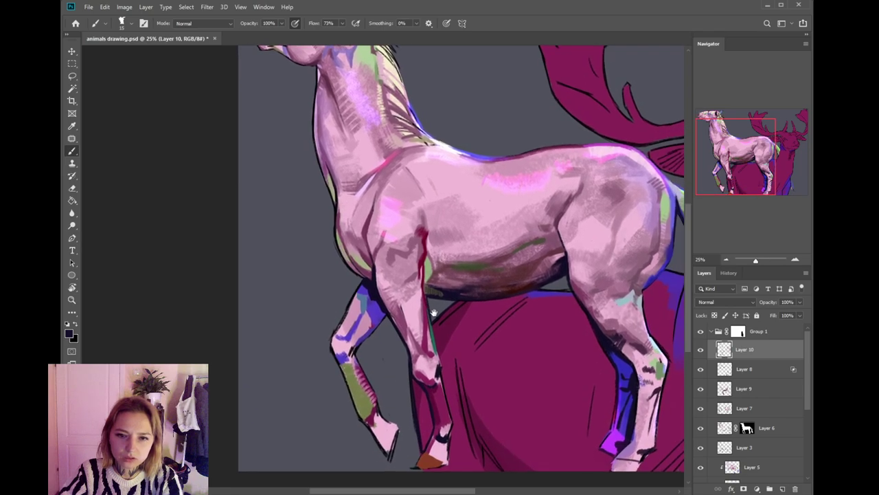
left_click(426, 231, "alt")
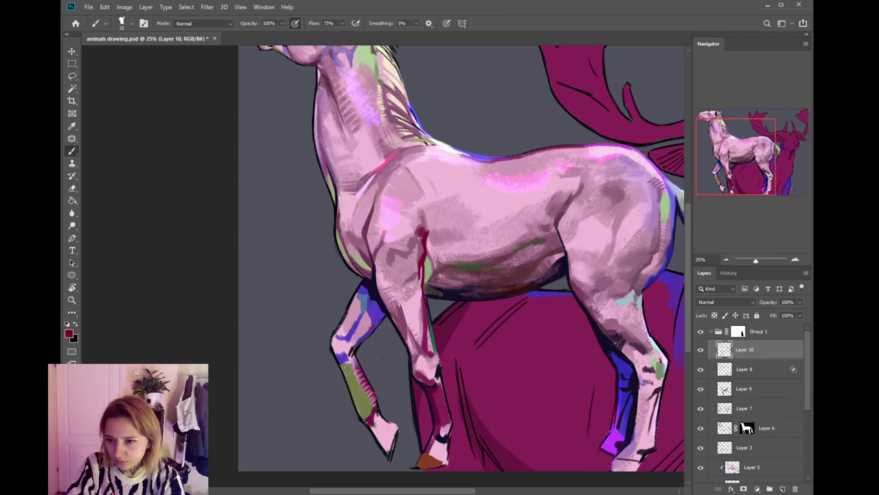
left_click_drag(474, 241, 444, 284)
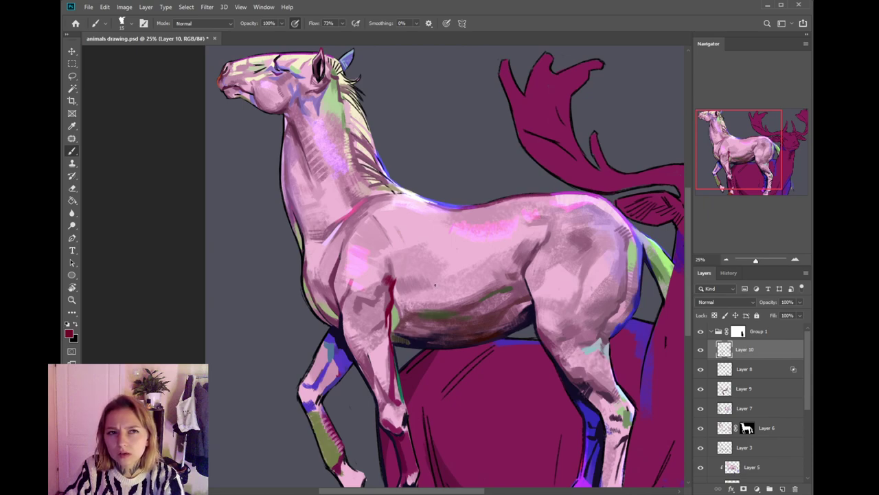
left_click_drag(412, 345, 449, 317)
left_click_drag(434, 278, 450, 312)
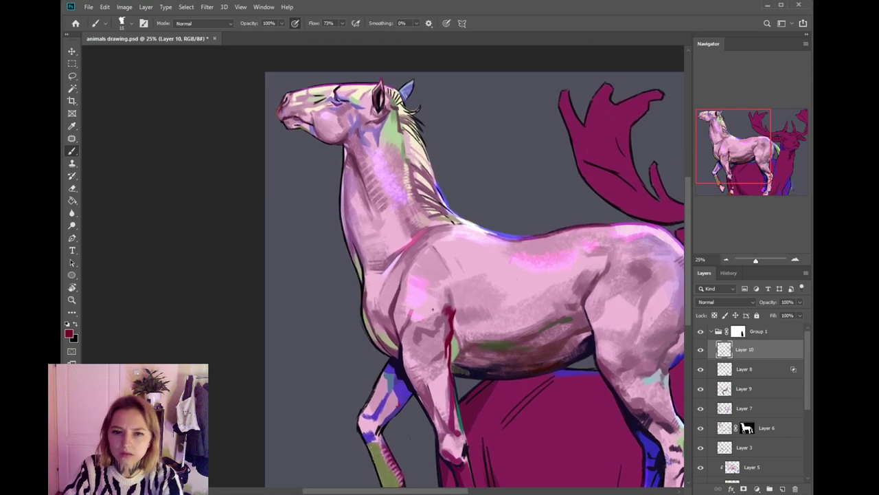
mouse_move(421, 311)
left_mouse_down()
mouse_move(411, 273)
mouse_move(419, 226)
mouse_move(481, 257)
mouse_move(432, 257)
mouse_move(438, 262)
mouse_move(429, 266)
left_mouse_up()
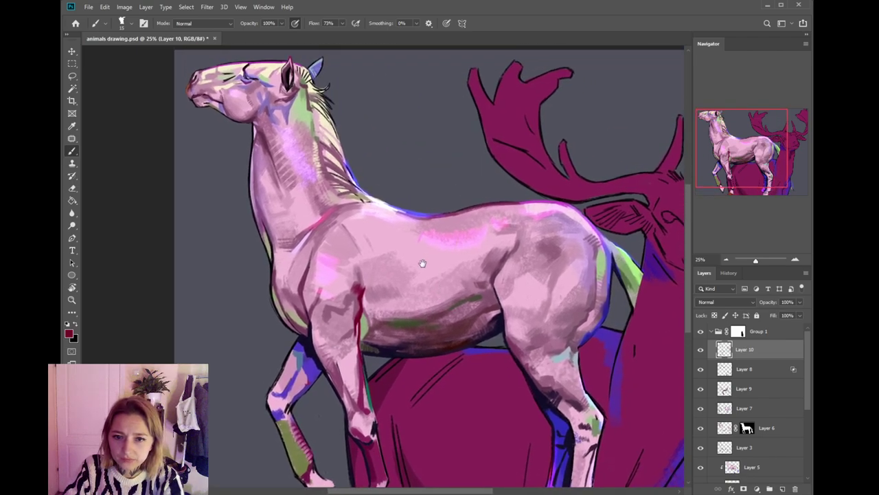
left_click_drag(365, 289, 431, 312)
left_click_drag(380, 295, 418, 285)
- Darken the crease between the horse's chest and shoulder with a deeper purple adjusted from a sampled tone
left_click(411, 294, "alt")
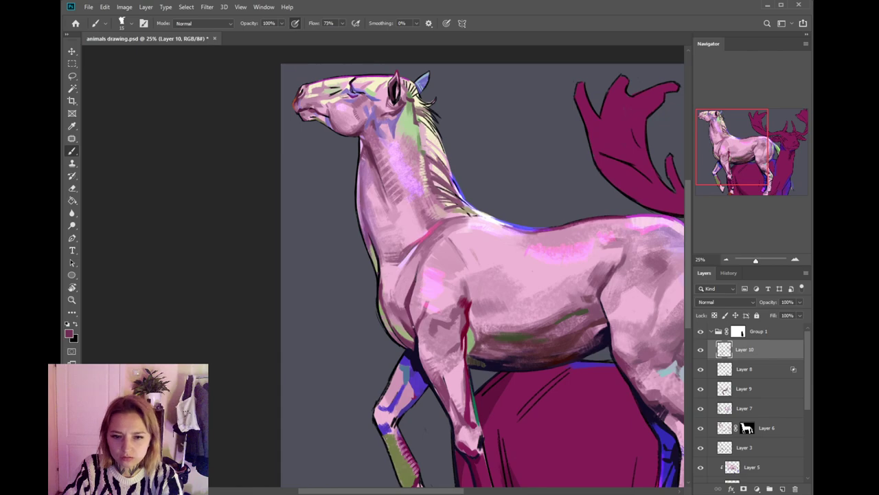
left_click_drag(430, 310, 407, 304)
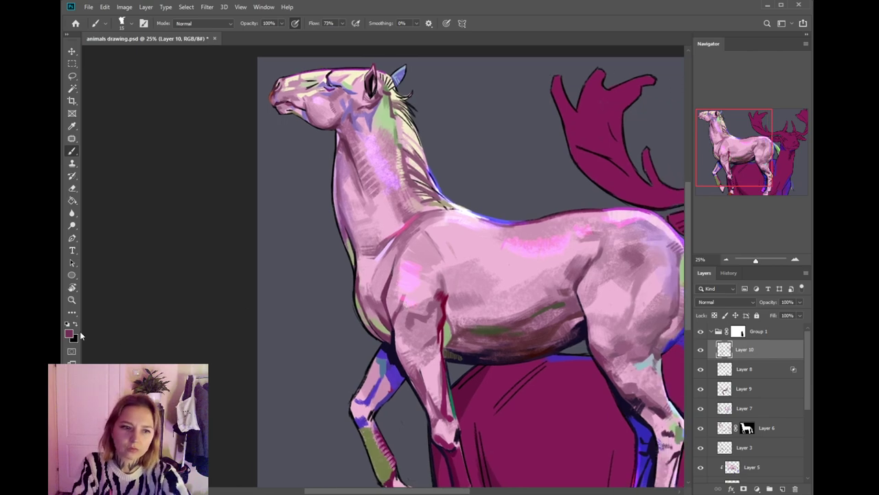
key("i")
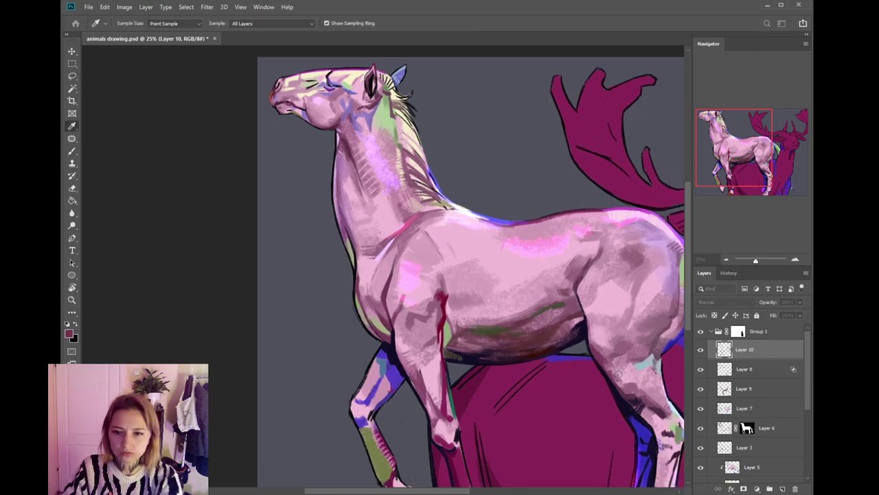
key("b")
left_click_drag(384, 295, 388, 309)
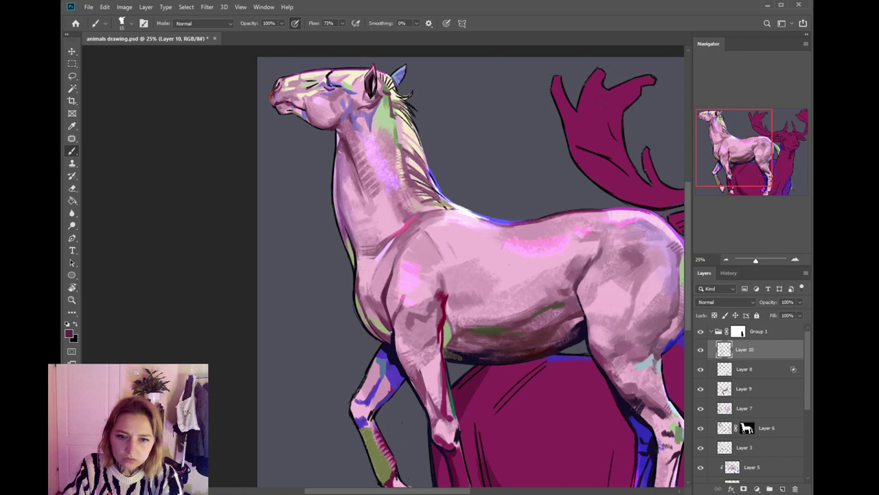
left_click_drag(421, 360, 366, 252)
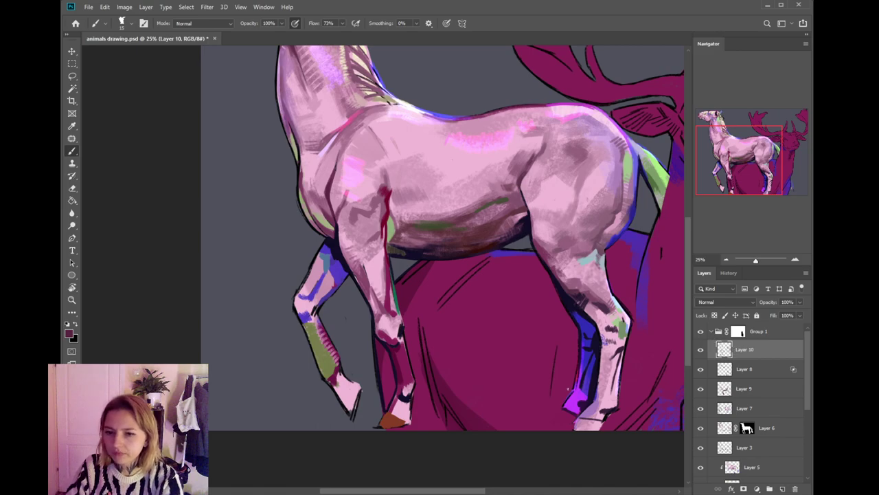
- Select the deer's base layer, Layer 12, and adjust its colour to a brighter magenta
left_click(633, 364, "ctrl")
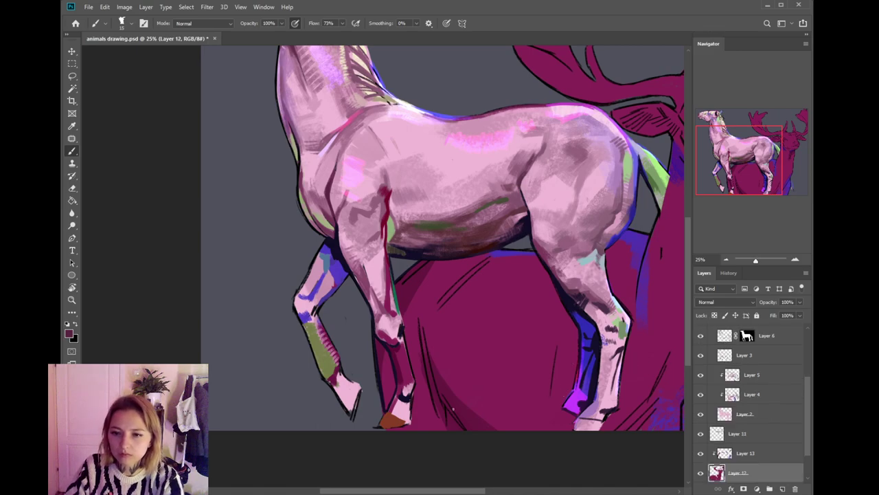
left_click(124, 9)
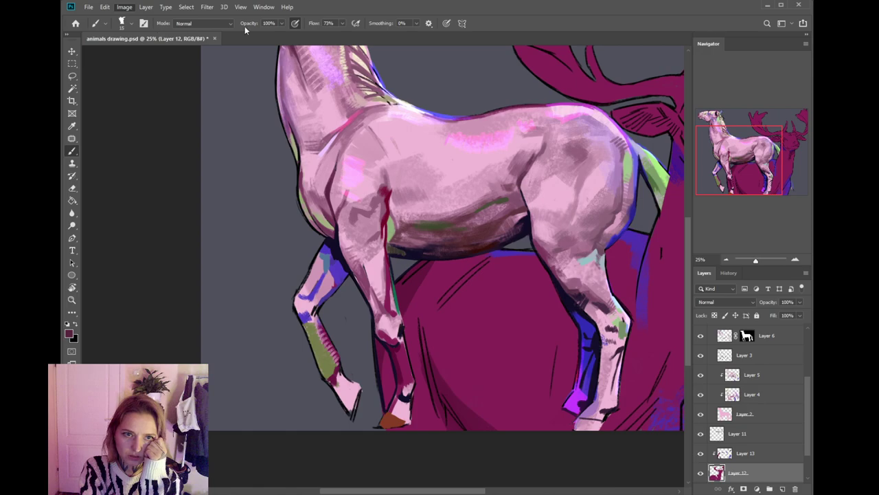
key("i")
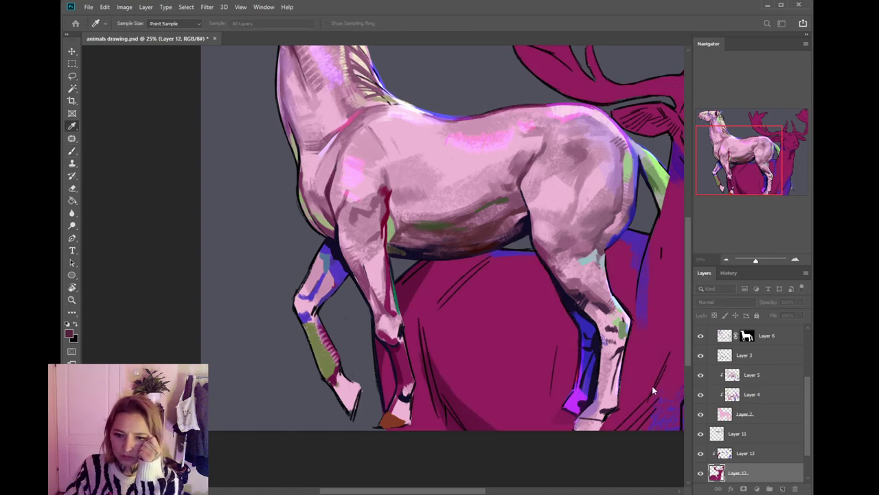
key("b")
- Sample the violet from the horse's bent foreleg and make Layer 10 active again
left_click_drag(486, 287, 555, 380)
left_click(398, 339, "alt")
left_click(401, 343, "ctrl")
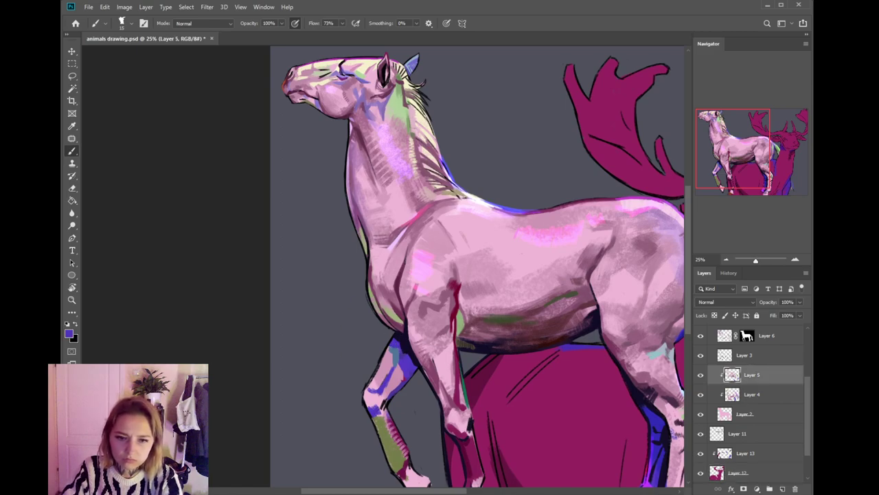
left_click(401, 356, "ctrl")
left_click_drag(412, 371, 396, 318)
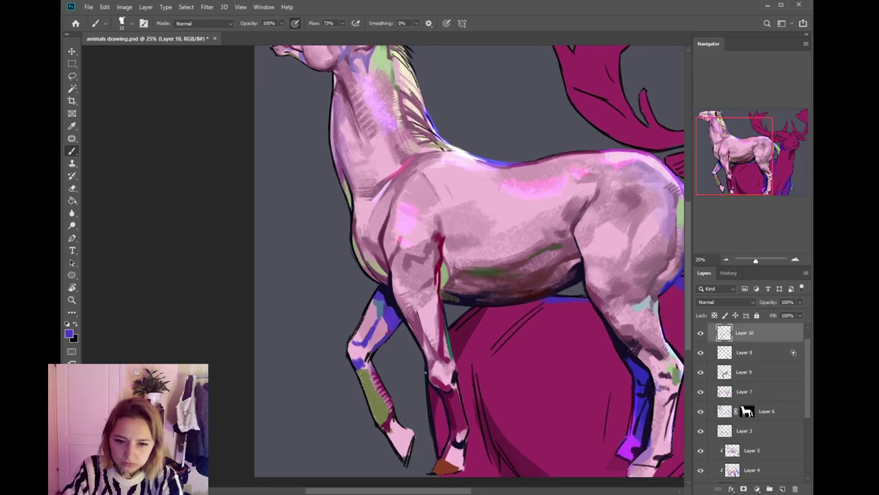
key("e")
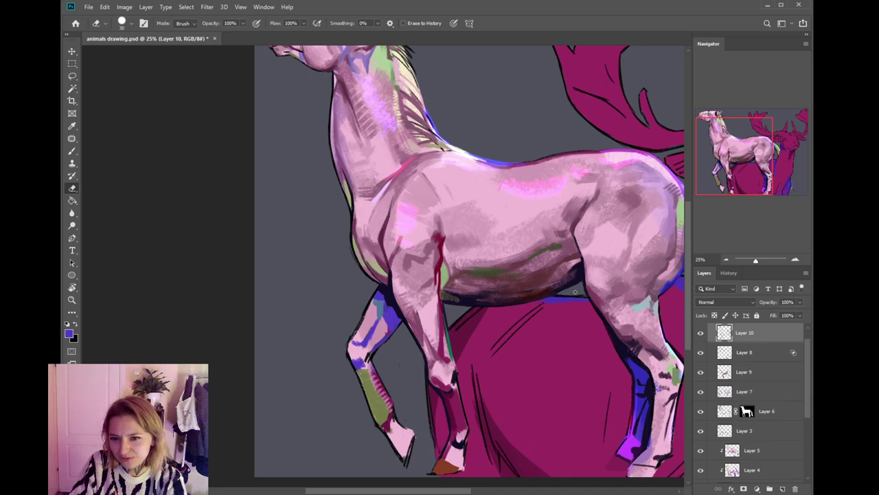
left_click_drag(481, 240, 441, 320)
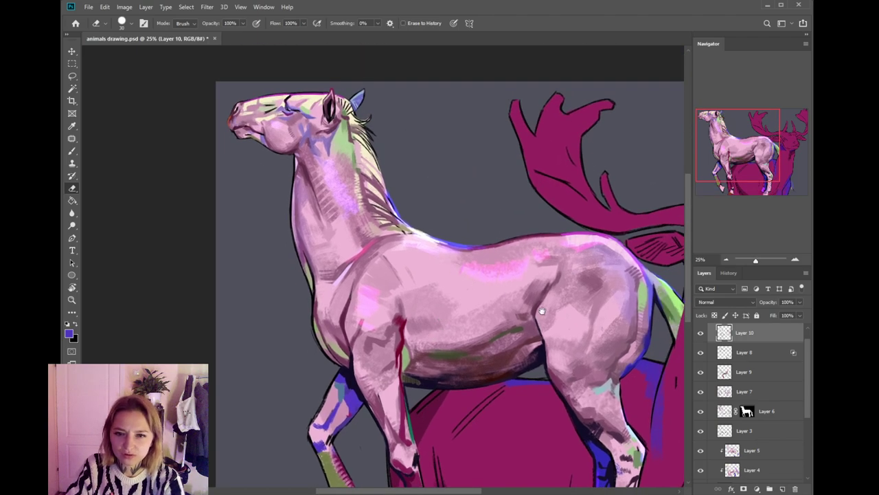
left_click_drag(544, 305, 516, 262)
key("b")
- Select the horse group, Group 1, and scale it slightly to 100.51% with Free Transform
scroll(517, 289, "down", 3)
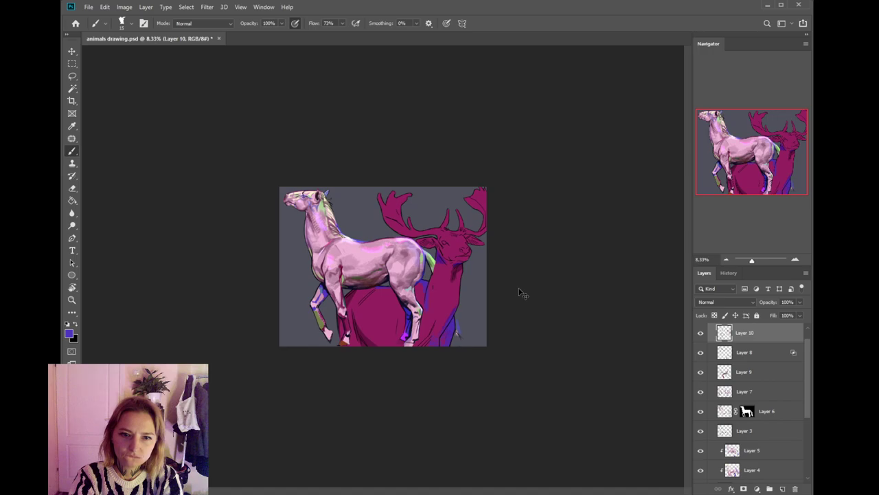
scroll(519, 292, "up", 1)
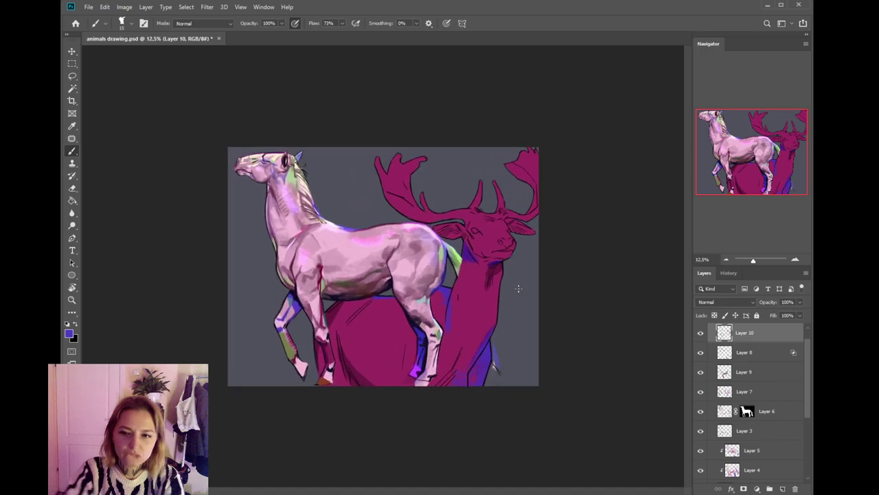
scroll(809, 349, "up", 1)
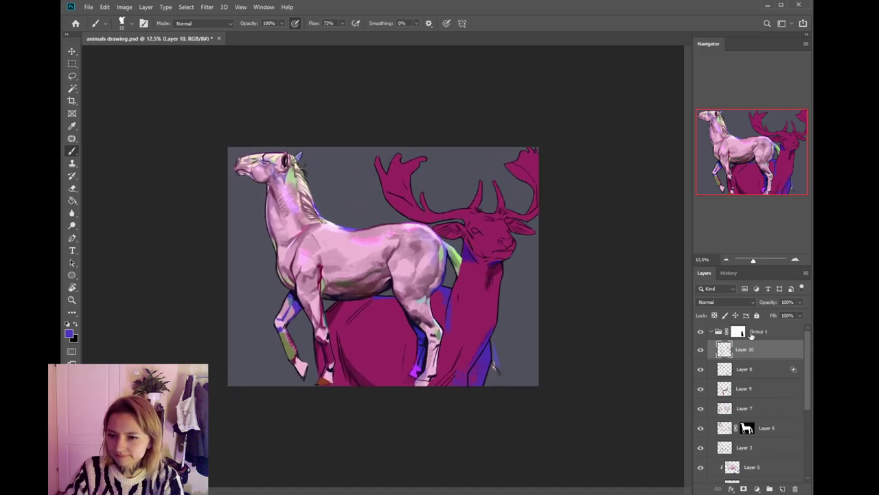
left_click(761, 334)
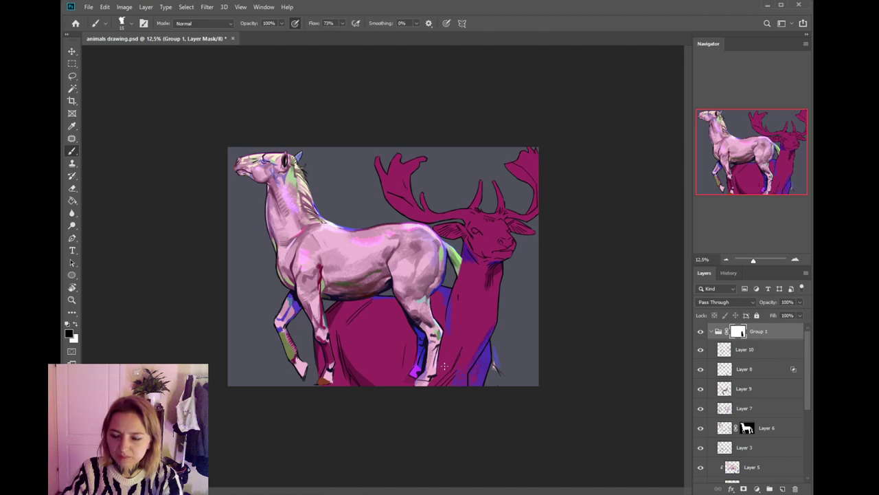
key("ctrl+t")
left_click_drag(372, 393, 377, 395)
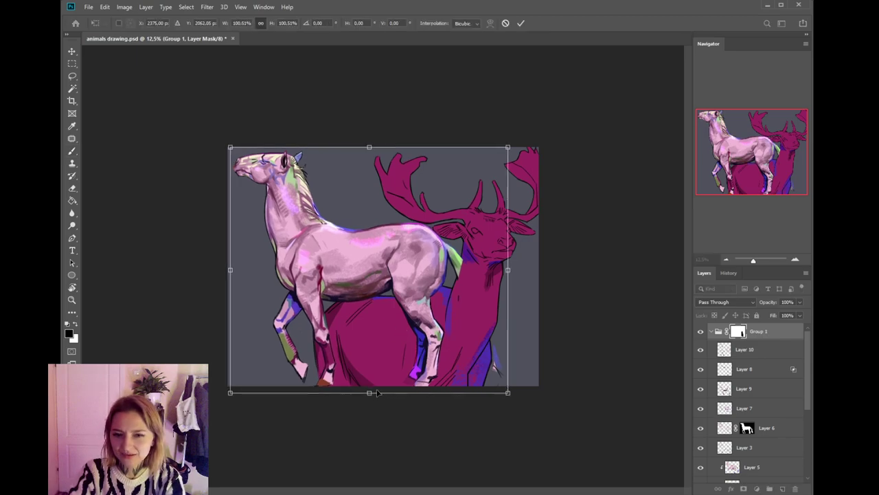
key("b")
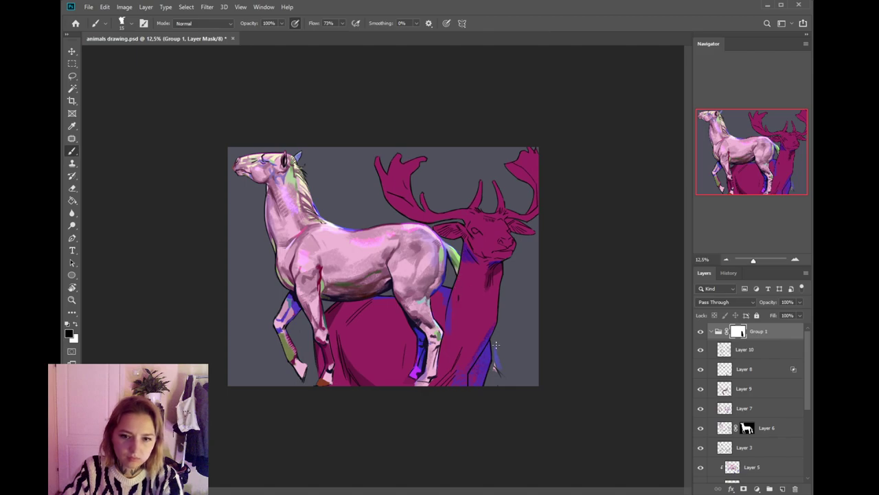
key("x")
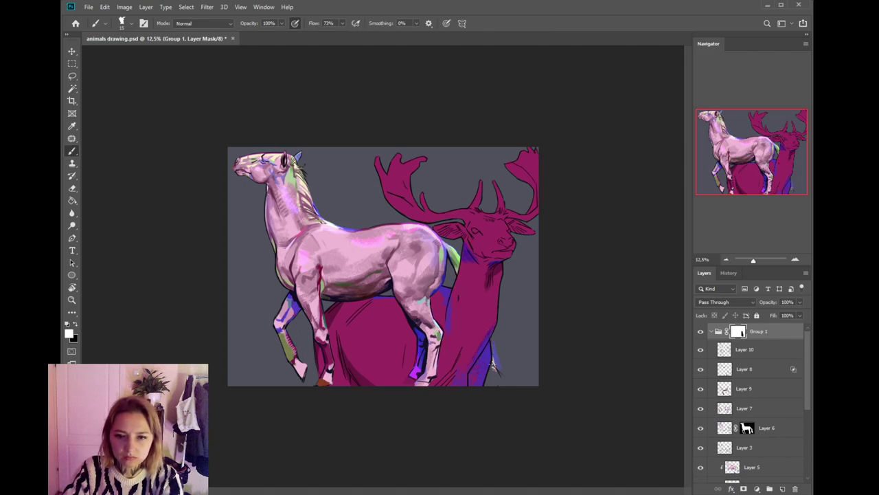
key("x")
key("ctrl+minus")
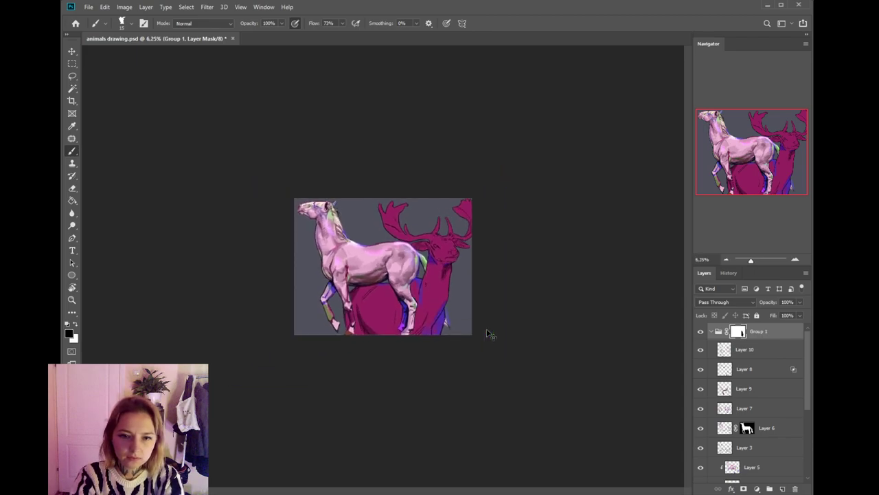
- Make Layer 10 active again, sample the mauve from the horse's belly and set the brush size to 20
key("ctrl+plus")
key("ctrl+plus")
key("ctrl+plus")
left_click_drag(426, 287, 441, 413)
left_click_drag(475, 364, 437, 353)
left_click_drag(461, 387, 459, 358)
left_click_drag(398, 369, 461, 362)
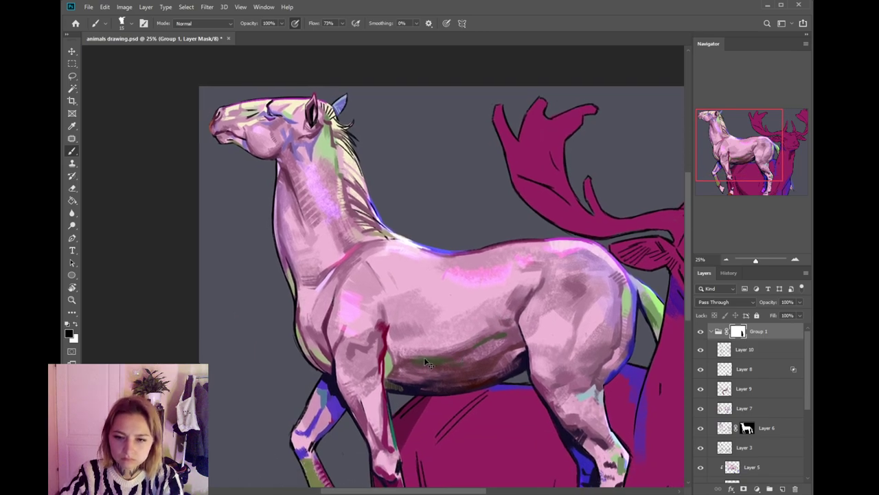
left_click(429, 365, "ctrl")
left_click(751, 356)
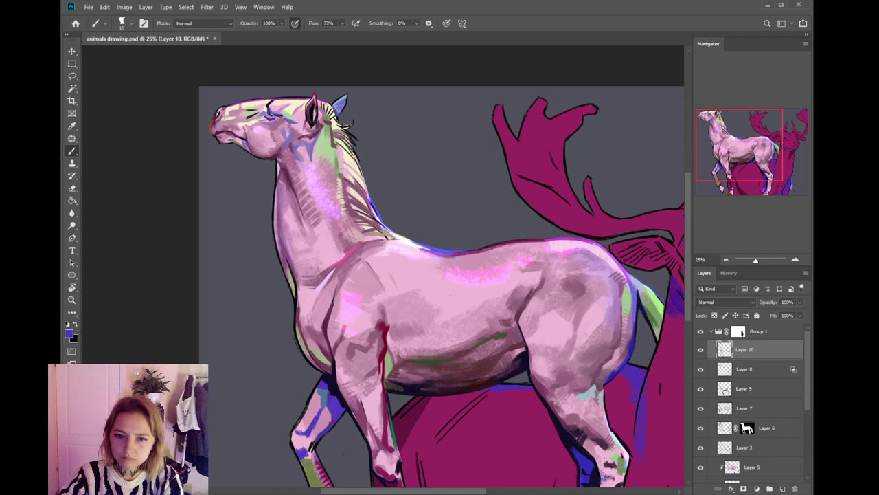
left_click(417, 372, "alt")
key("bracketright")
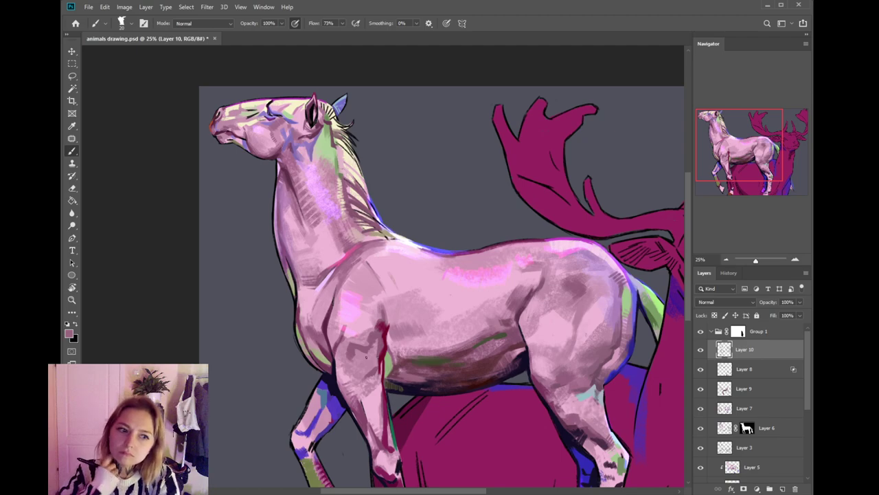
- Shade the front underside of the horse's belly on Layer 10 with dark plum and near-black tones sampled from it
left_click(445, 374, "alt")
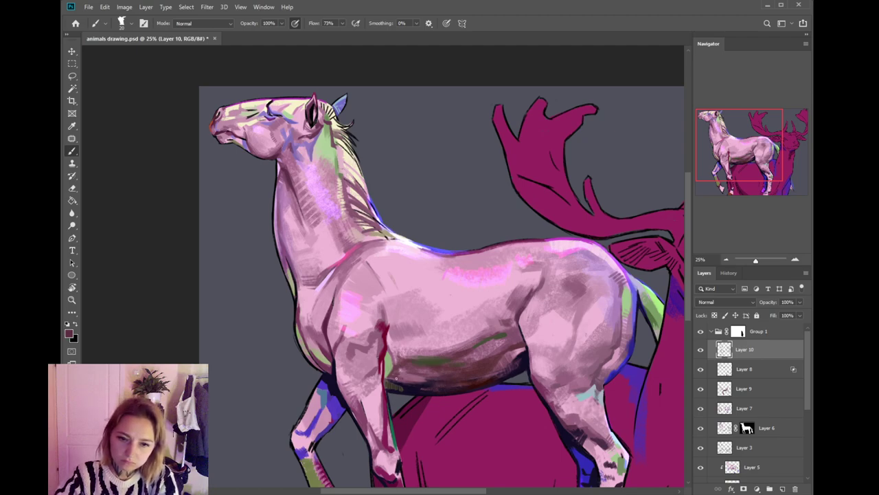
left_click(433, 379, "alt")
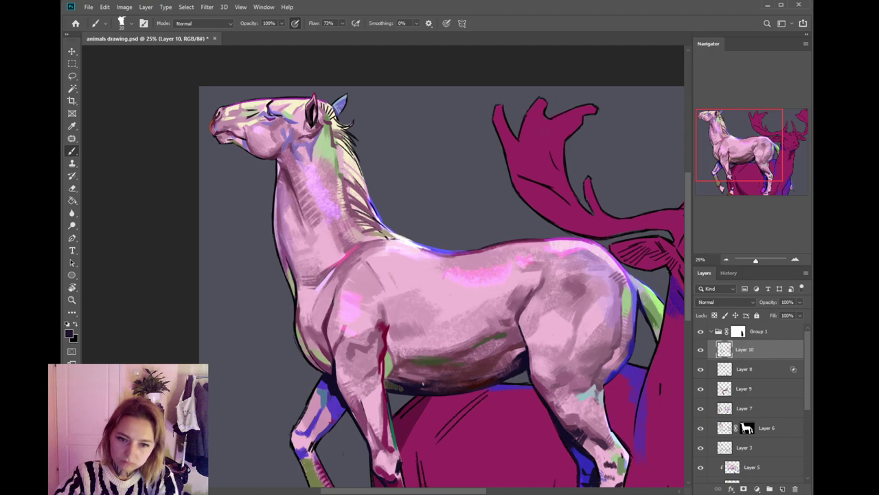
left_click(421, 372, "alt")
left_click(415, 382, "alt")
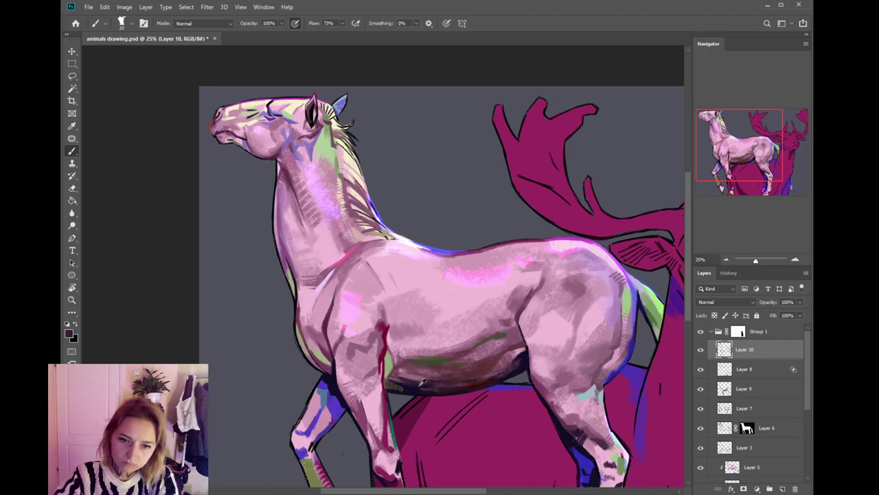
left_click(456, 382, "alt")
left_click(431, 387, "alt")
left_click(435, 386, "alt")
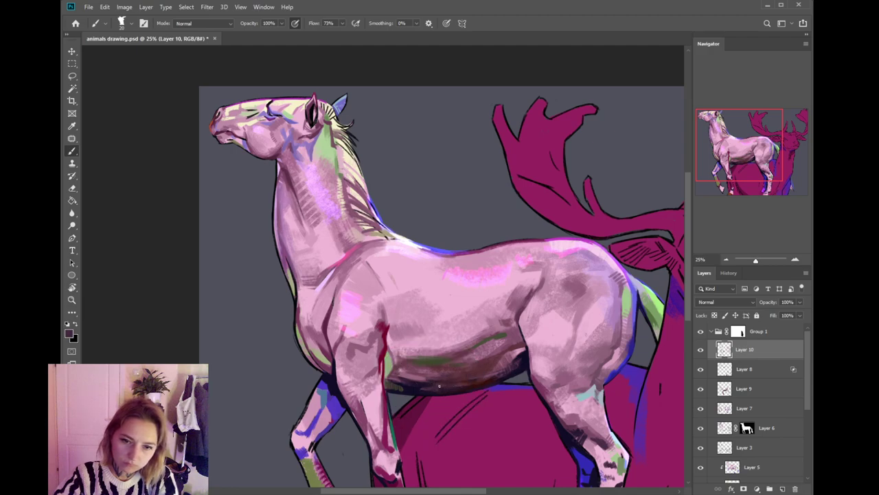
left_click_drag(433, 364, 436, 346)
left_click(403, 380, "alt")
left_click(414, 366, "alt")
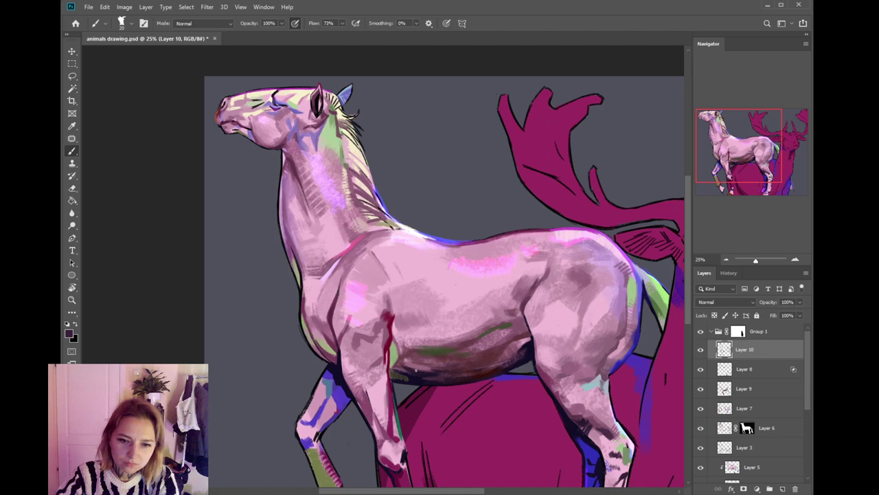
- Blend the rear belly and flank crease in front of the horse's thigh using sampled mauve, plum and light pink tones
left_click_drag(485, 368, 545, 368)
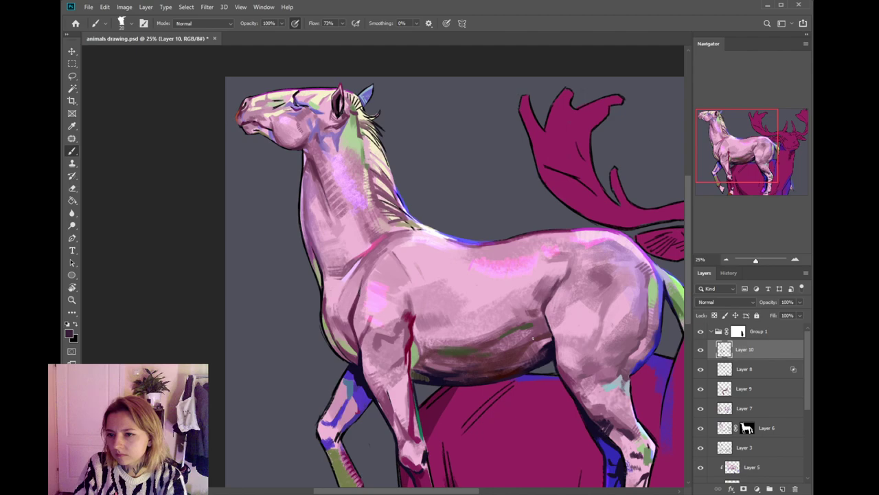
left_click_drag(523, 346, 539, 373)
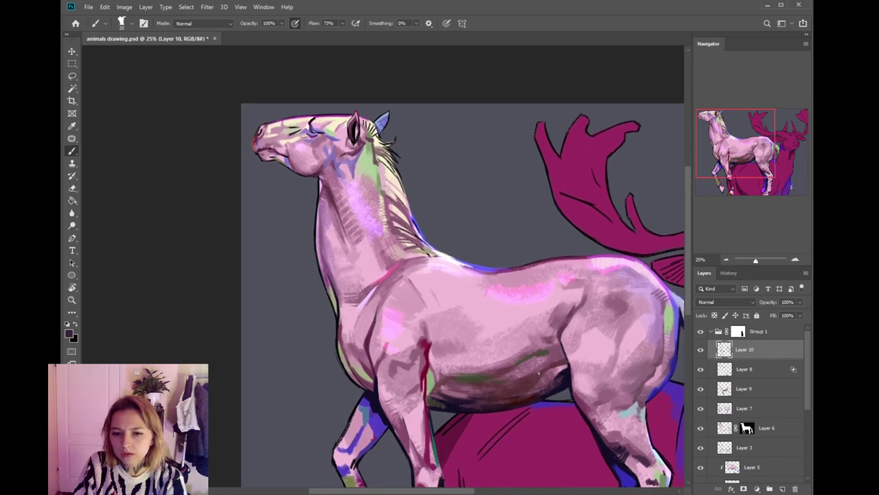
left_click(549, 349, "alt")
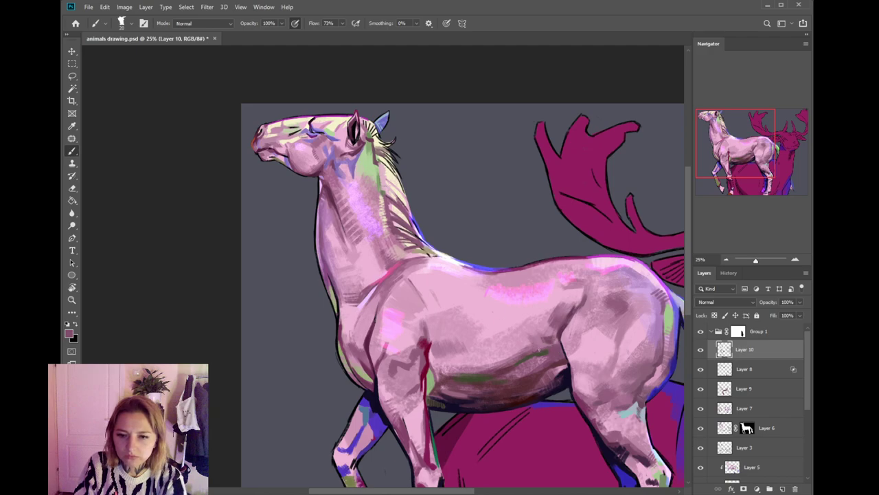
left_click(566, 327, "alt")
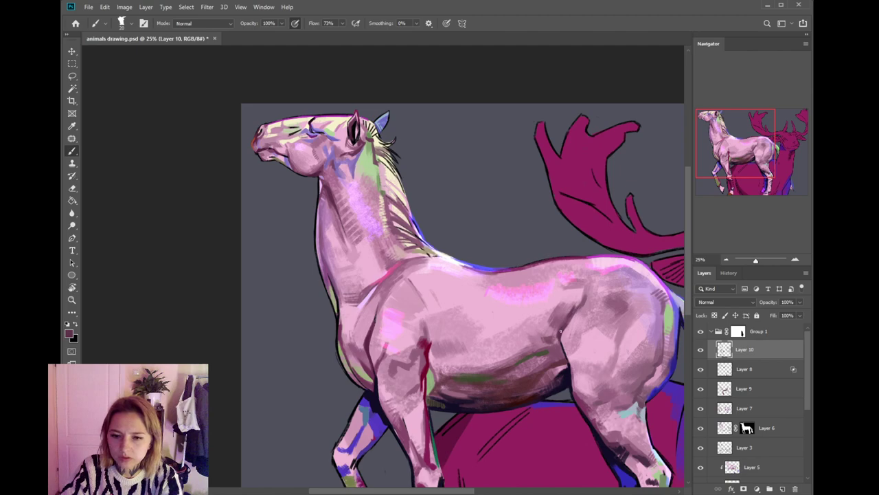
left_click(576, 308, "alt")
left_click(570, 308, "alt")
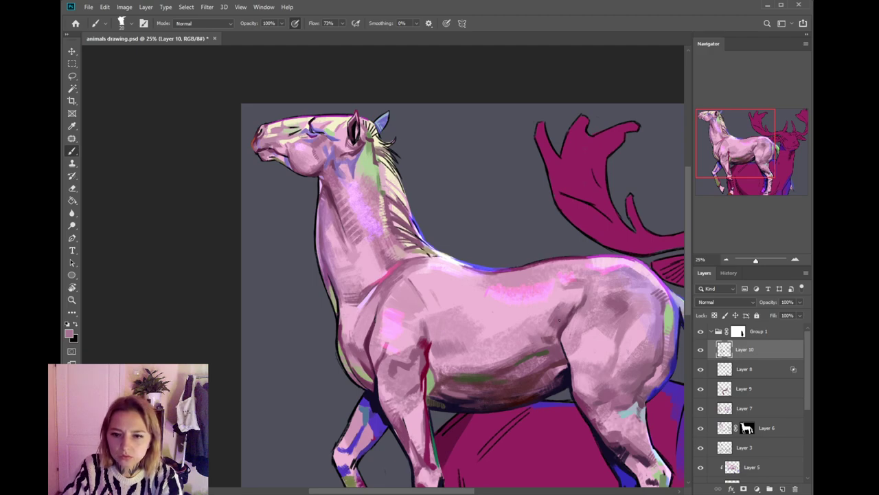
left_click(567, 325, "alt")
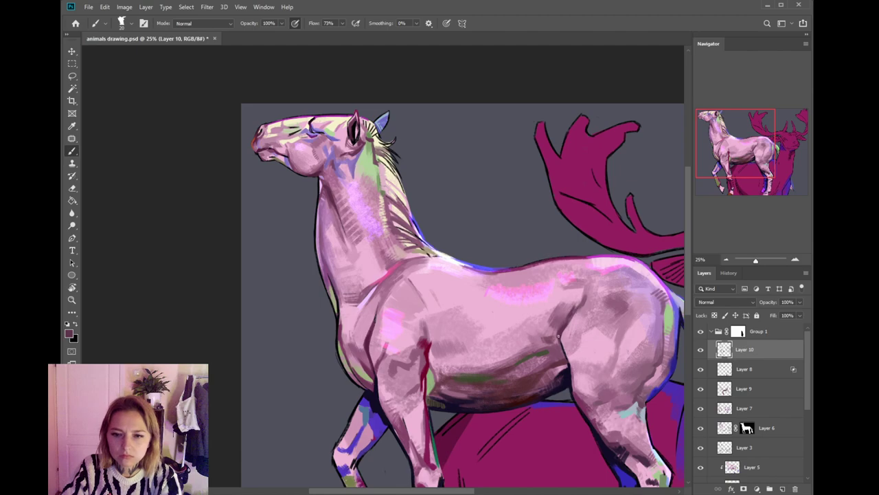
left_click(570, 329, "alt")
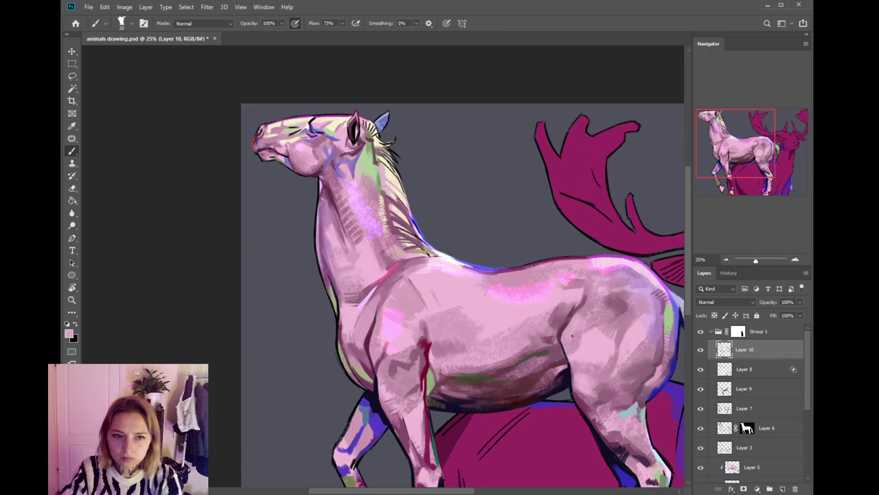
- Check the white horse reference photo, then return to the animals drawing
mouse_move(585, 347)
left_mouse_down()
mouse_move(571, 299)
mouse_move(552, 303)
left_mouse_up()
left_click(643, 9)
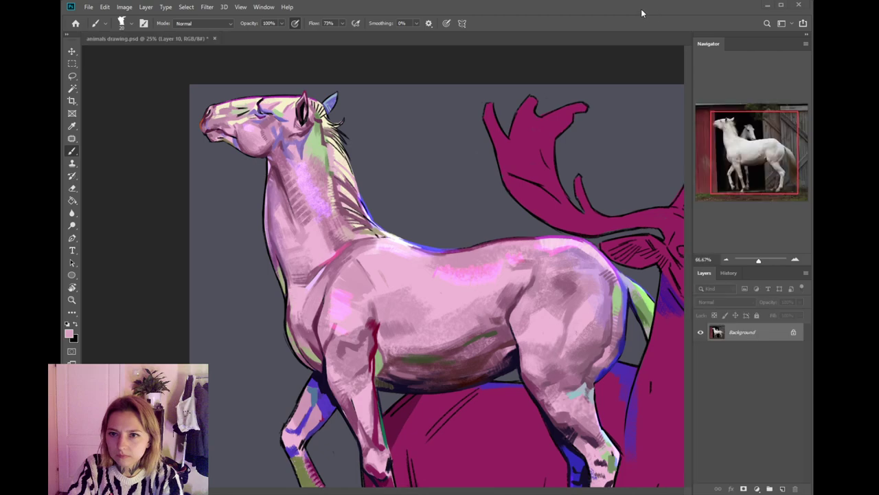
key("ctrl+Tab")
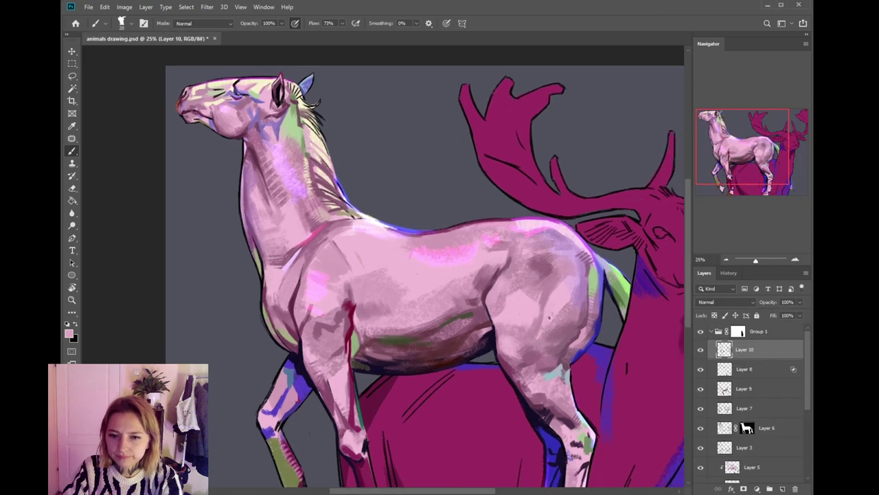
- Deepen the crease between the horse's flank and thigh with sampled plum and near-black navy
left_click(488, 291, "alt")
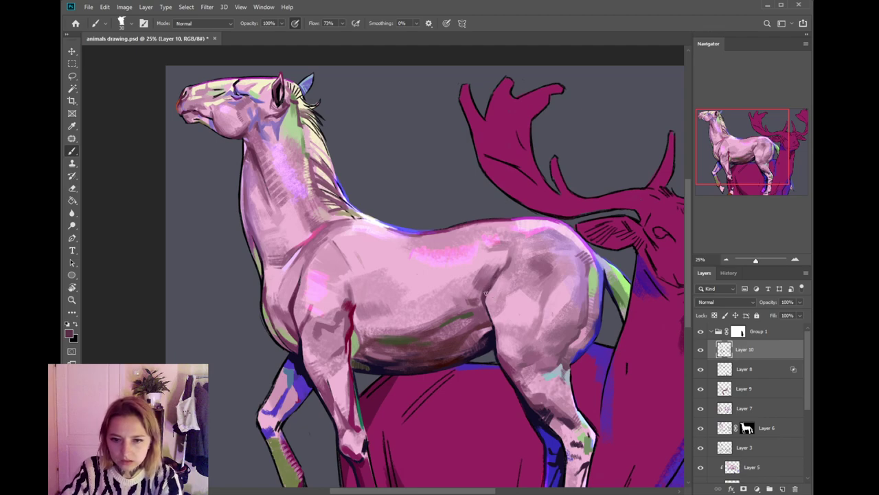
left_click_drag(499, 319, 481, 303)
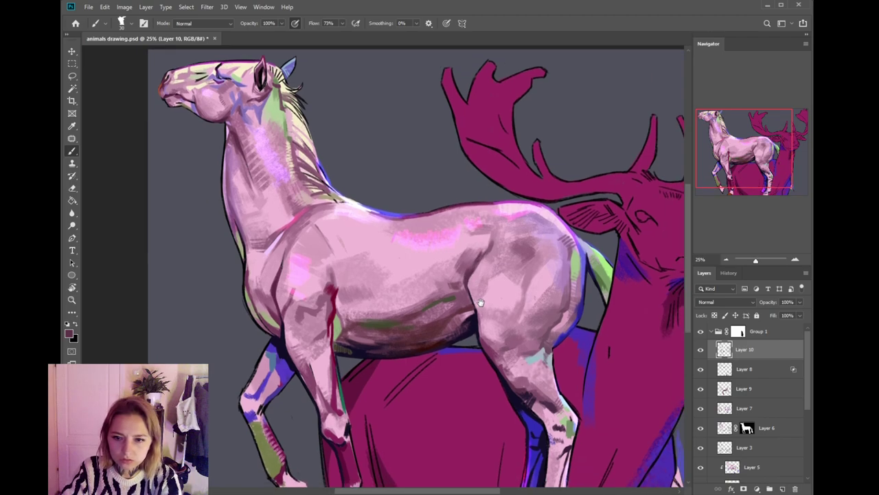
left_click_drag(504, 336, 503, 311)
left_click(476, 287, "alt")
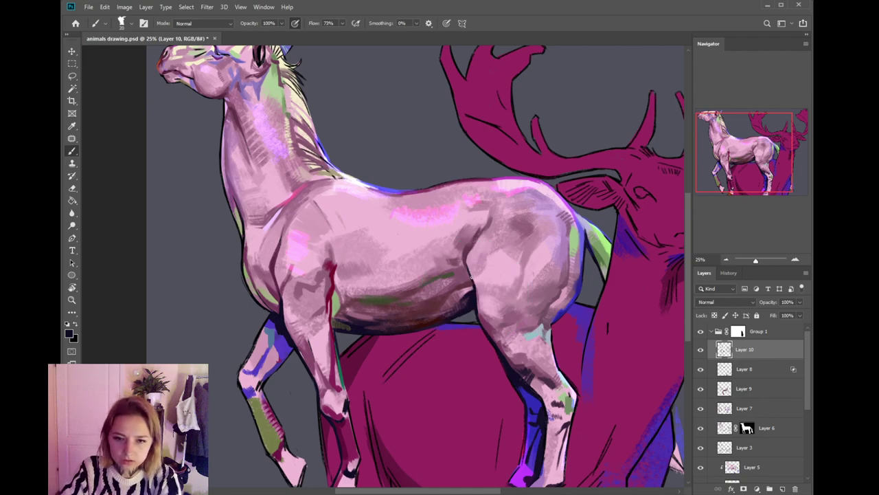
left_click_drag(493, 304, 479, 289)
- Refine the belly's lower edge behind the standing foreleg with sampled dark purple, mauve and dark grey tones
left_click_drag(431, 331, 520, 342)
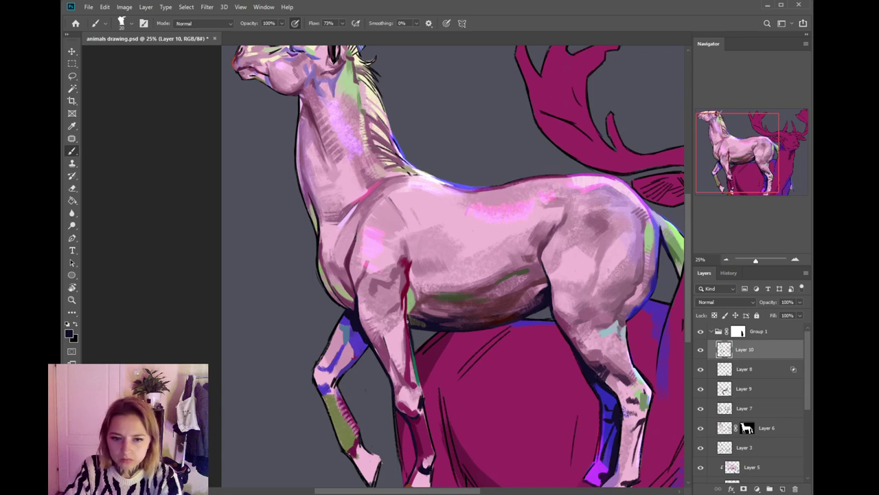
left_click_drag(407, 317, 424, 321)
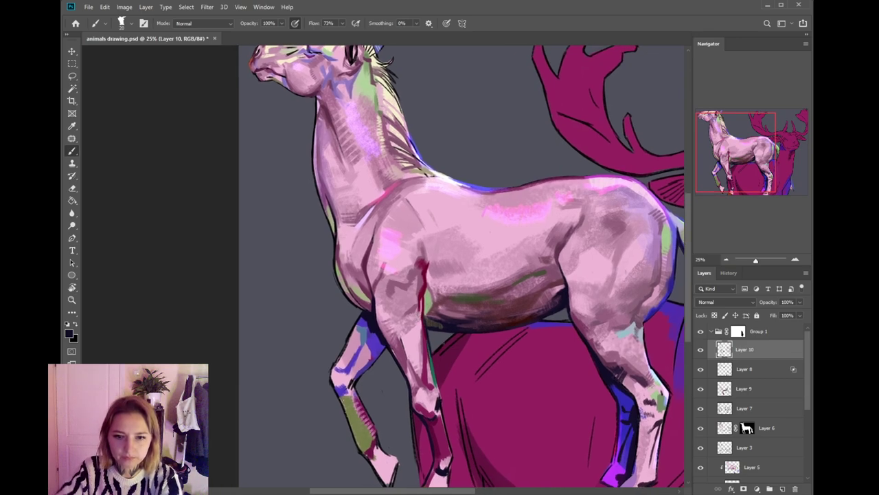
left_click(475, 322, "alt")
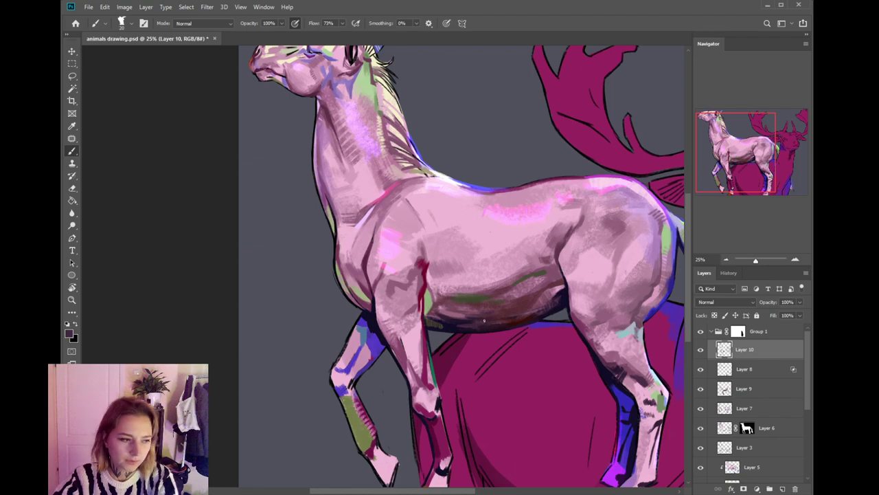
left_click(451, 309, "alt")
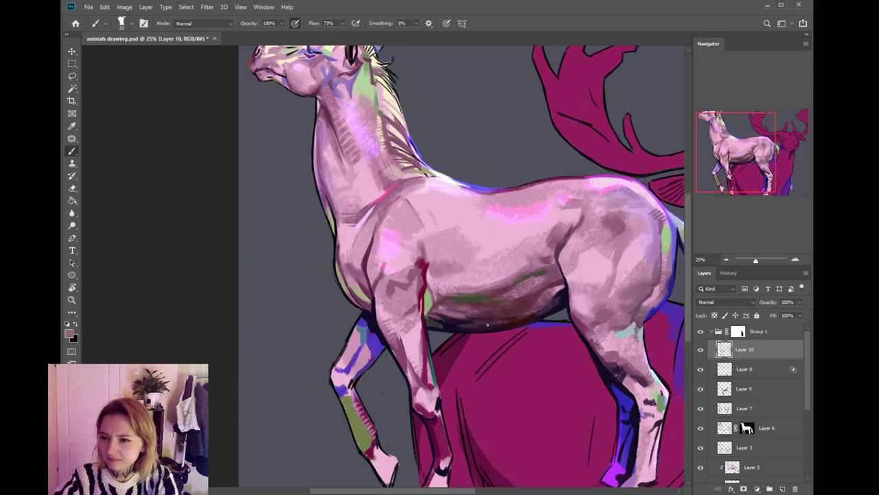
left_click_drag(468, 335, 448, 363)
left_click(424, 351, "alt")
left_click(419, 353, "alt")
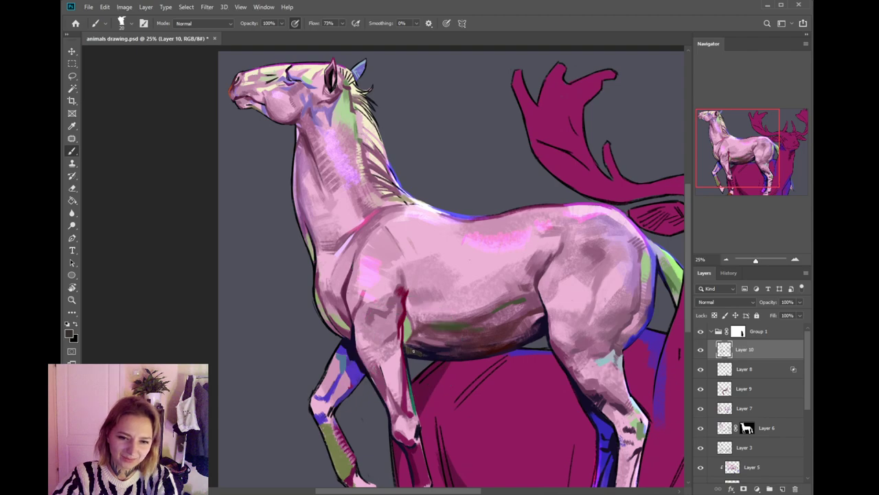
- Refine the lower chest edge above the raised foreleg using sampled indigo, near-black navy and olive-beige tones
left_click_drag(366, 356, 427, 319)
left_click(415, 318, "alt")
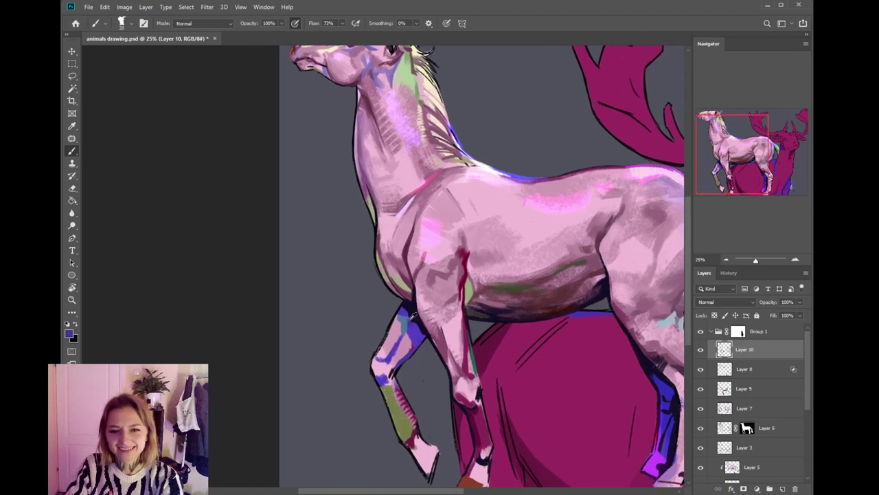
left_click(415, 307, "alt")
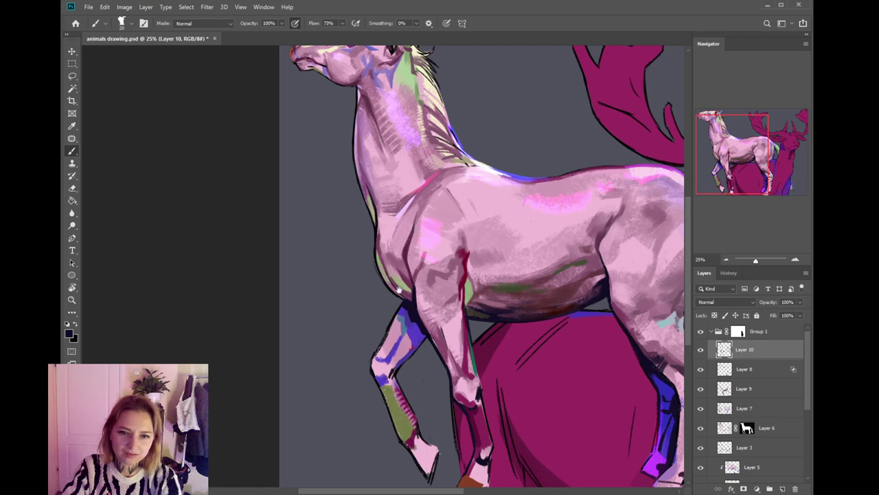
left_click_drag(394, 237, 390, 267)
key("ctrl+z")
left_click_drag(387, 314, 406, 329)
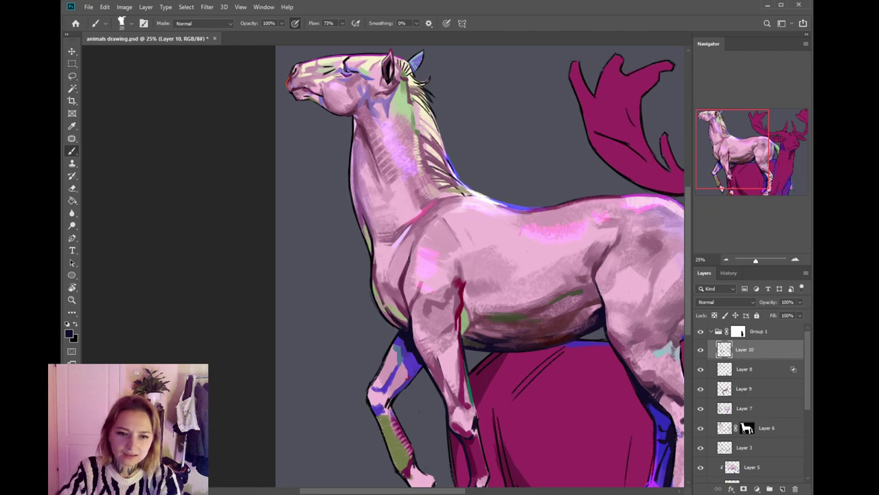
left_click(387, 308, "alt")
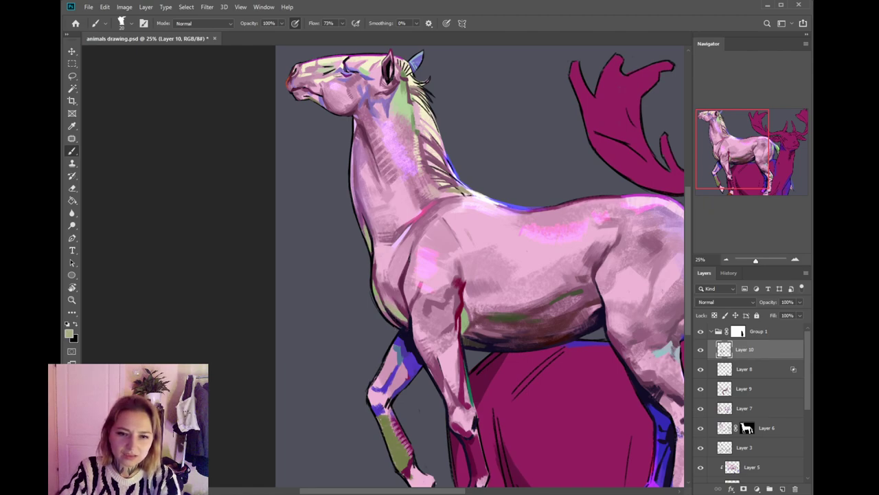
left_click_drag(439, 310, 415, 306)
- Blend the front of the belly just behind the standing foreleg with sampled mauve, plum and dark purple tones
left_click(435, 305, "alt")
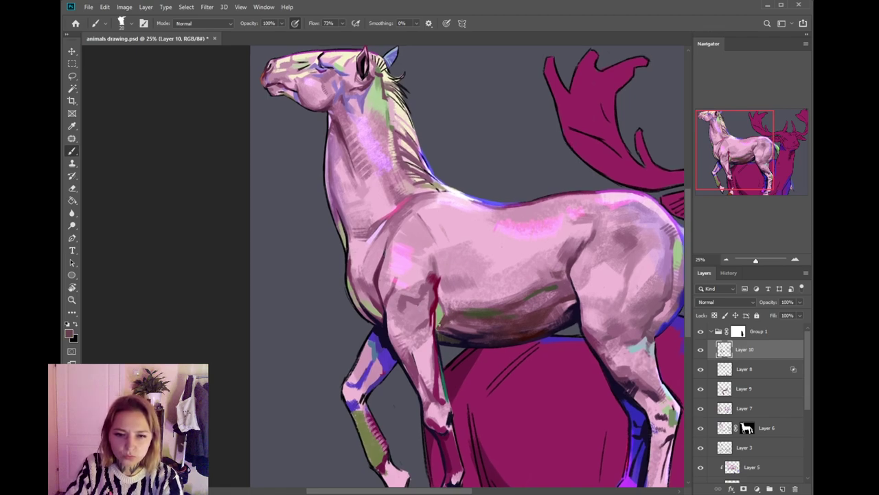
left_click(463, 329, "alt")
left_click(467, 323, "alt")
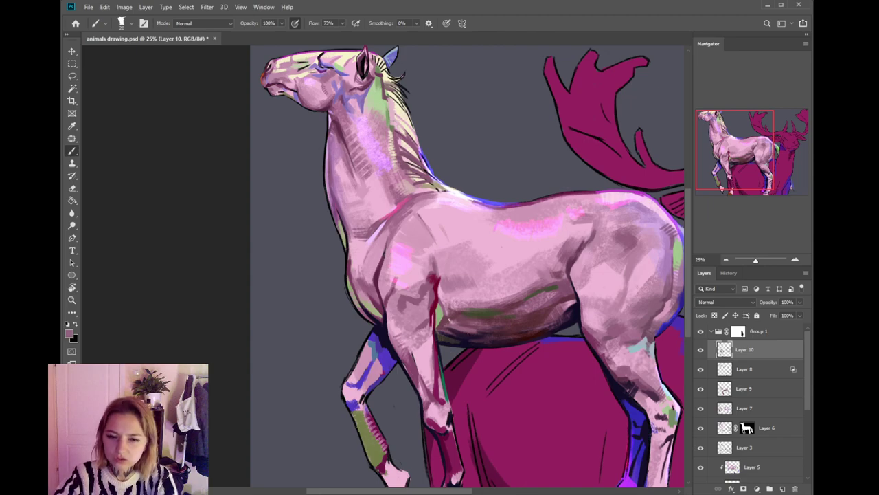
left_click(450, 330, "alt")
left_click(449, 332, "alt")
left_click(451, 330, "alt")
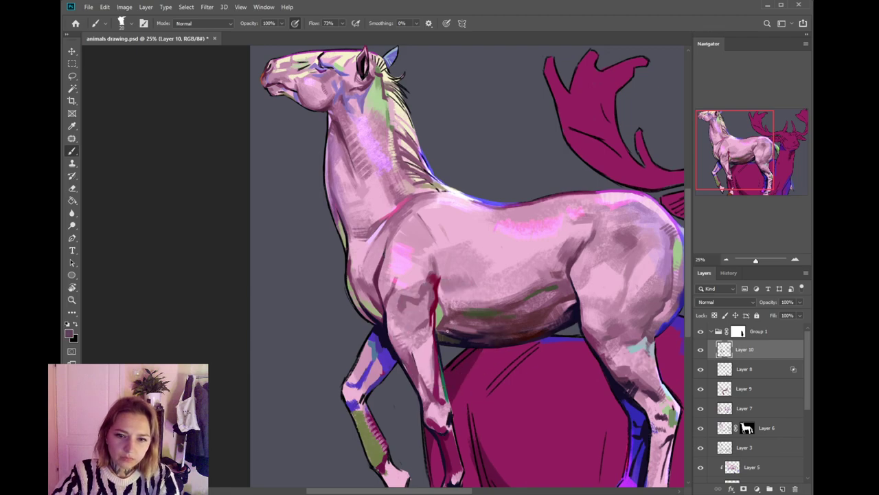
left_click(456, 332, "alt")
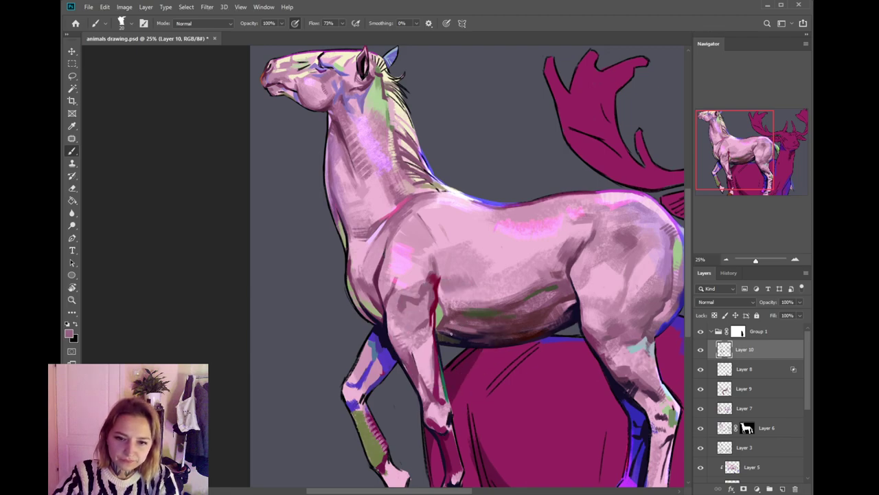
left_click(459, 334, "alt")
left_click(449, 329, "alt")
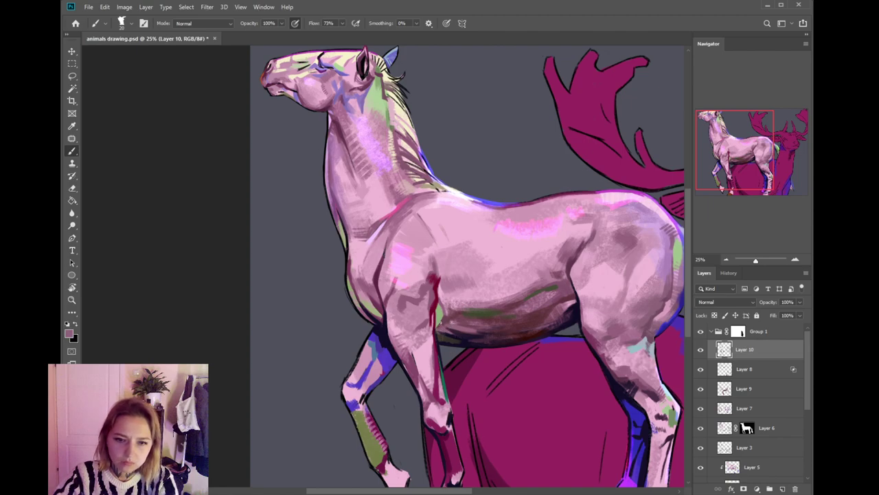
- Rework the small fold where the rear belly meets the thigh with sampled light pink, mauve and plum tones
left_click_drag(547, 301, 527, 320)
left_click(554, 319, "alt")
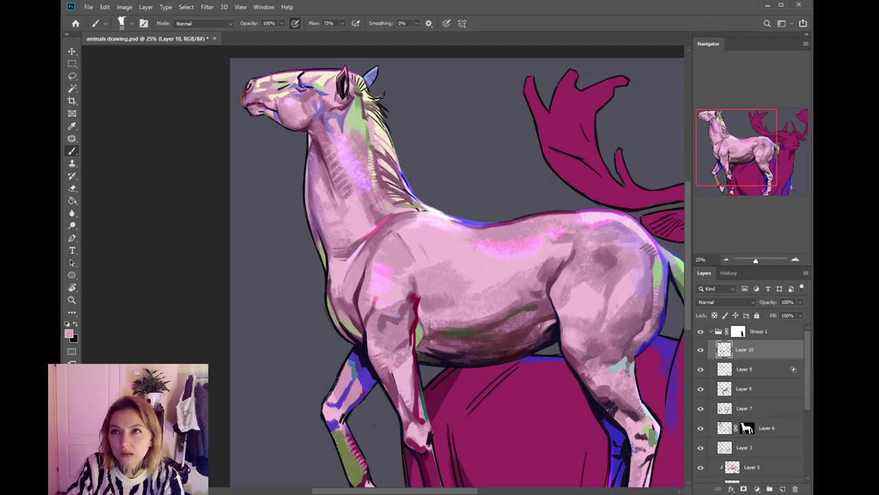
left_click(542, 328, "alt")
left_click(543, 328, "alt")
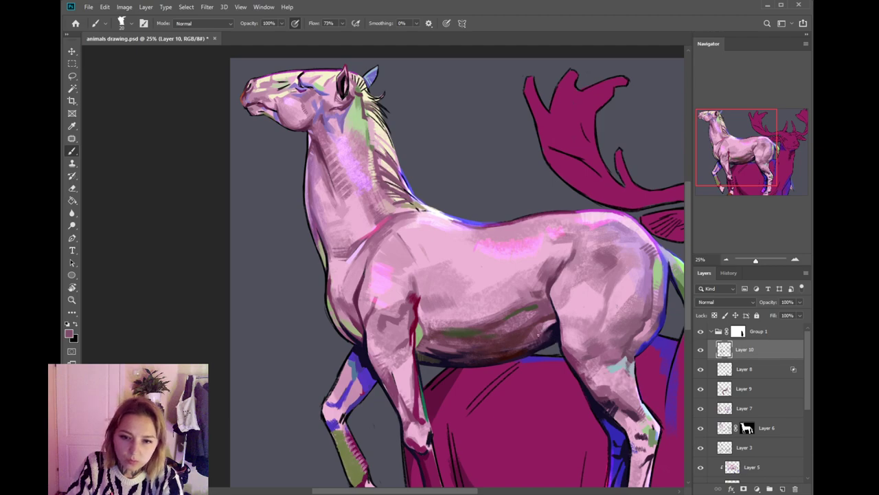
left_click(548, 320, "alt")
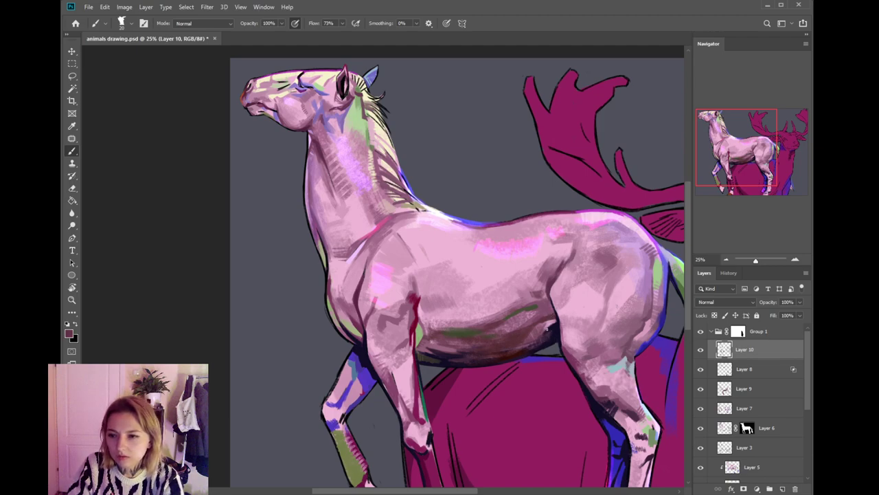
- Smooth the shading on the rear underside of the belly using sampled mauve and plum tones
left_click_drag(532, 344, 541, 355)
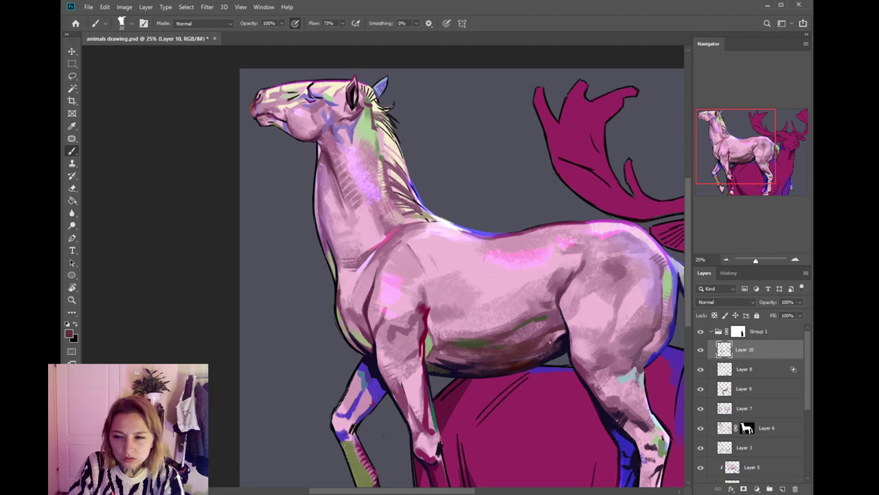
left_click(537, 353, "alt")
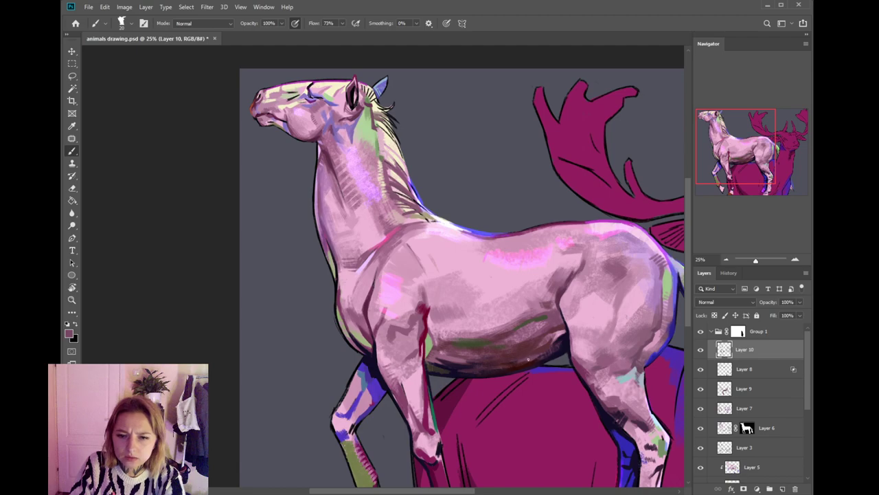
left_click(530, 361, "alt")
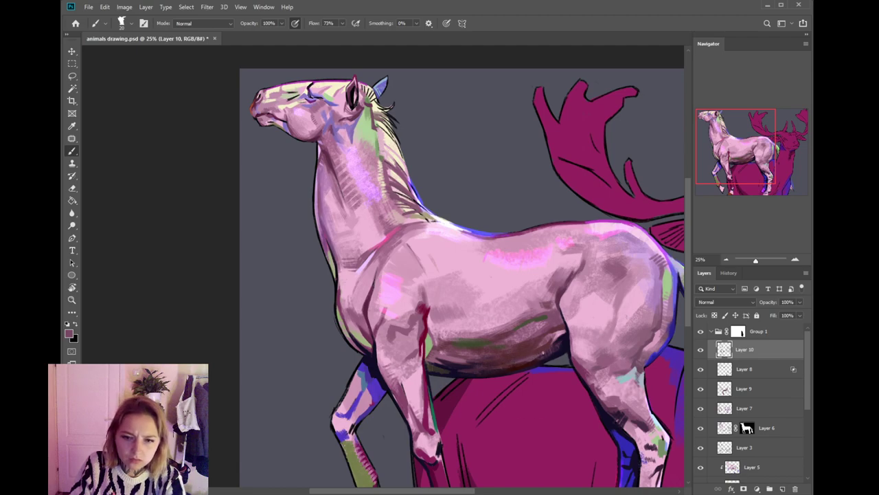
left_click(533, 349, "alt")
left_click(537, 354, "alt")
- Darken the belly's lower edge near its middle with sampled near-black purple tones
left_click_drag(499, 348, 471, 355)
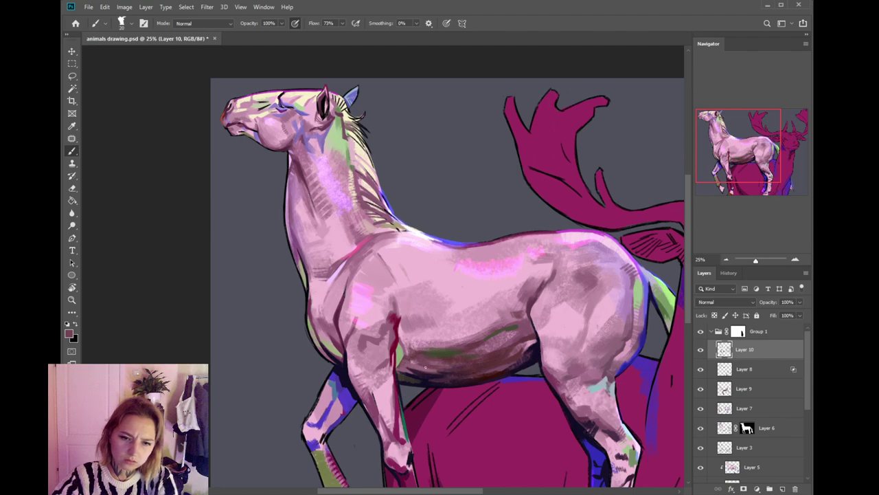
left_click(441, 367, "alt")
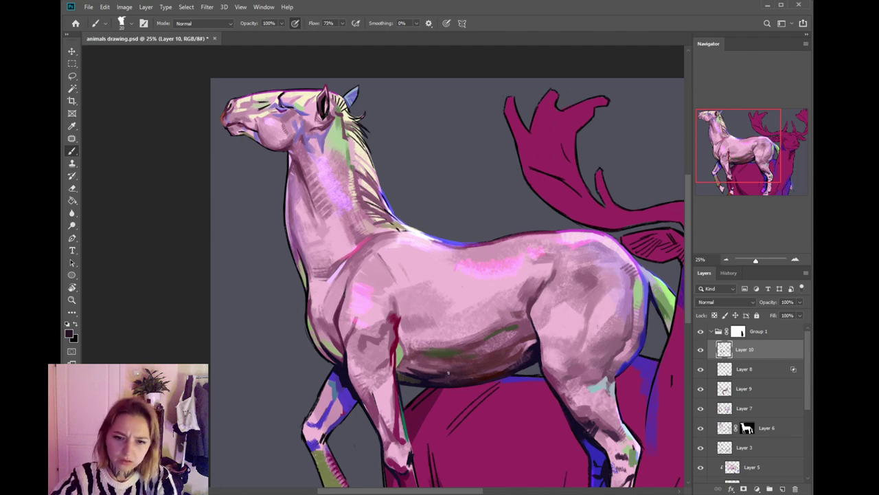
left_click(442, 374, "alt")
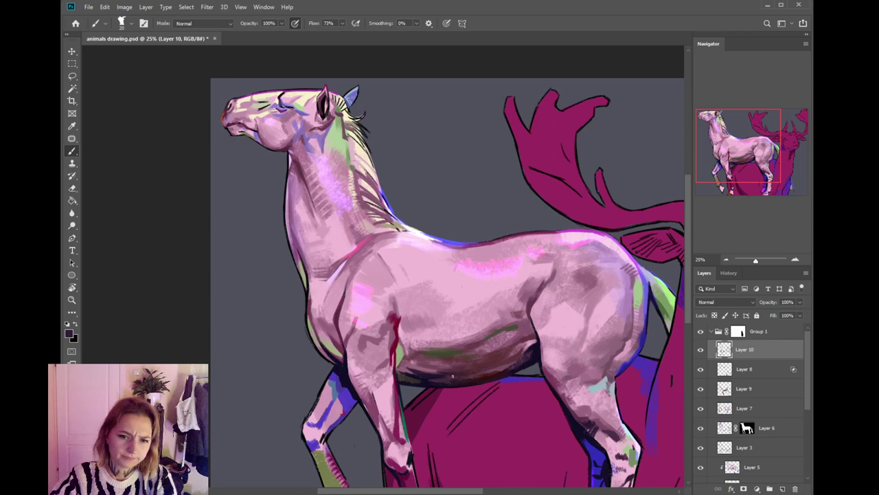
left_click(444, 374, "alt")
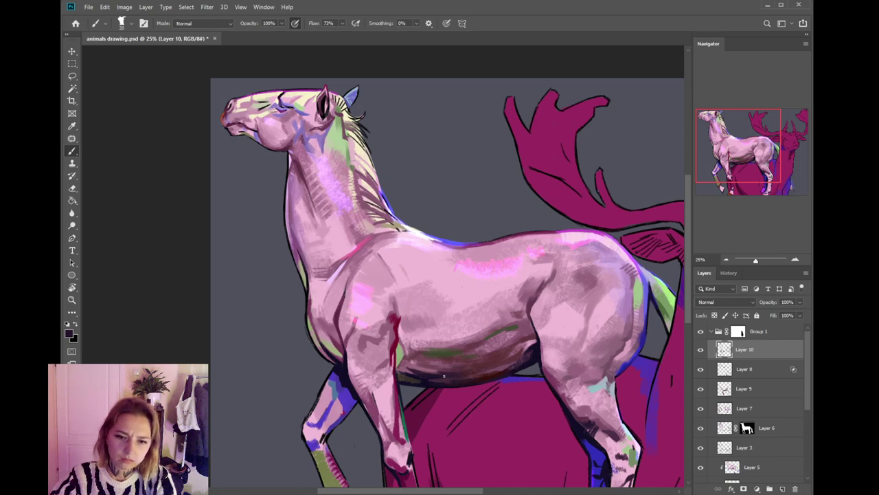
left_click_drag(478, 361, 494, 364)
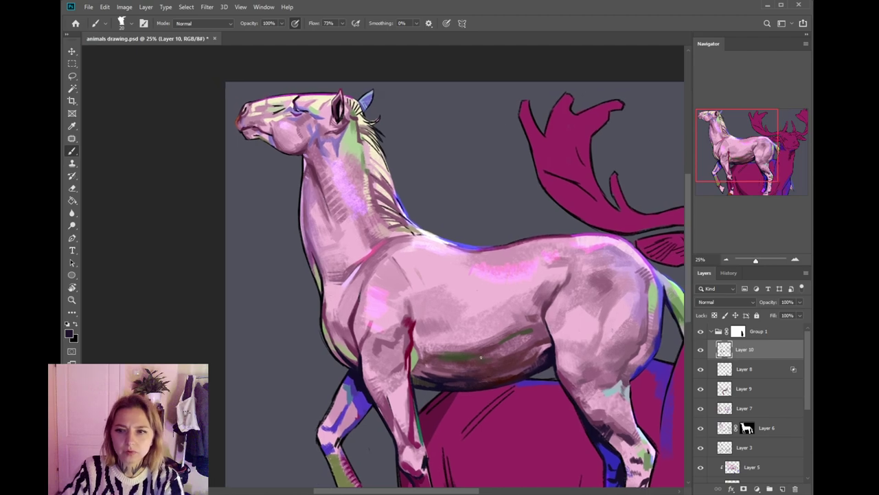
scroll(436, 358, "down", 1)
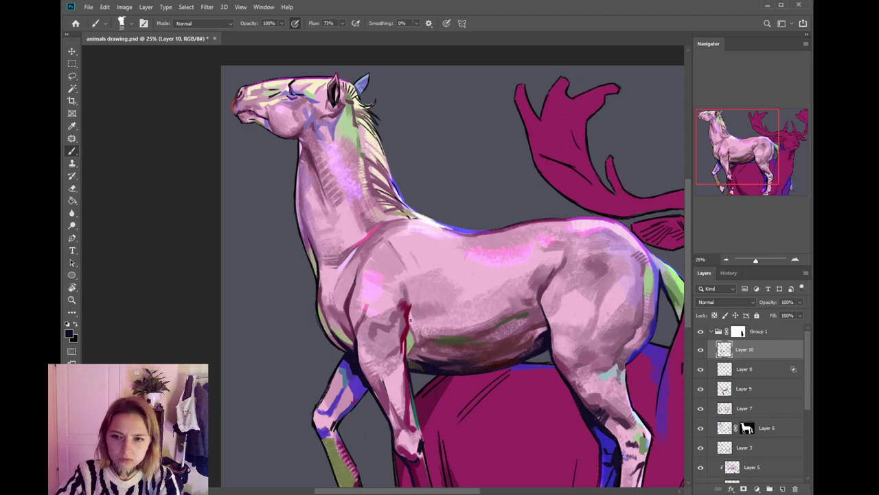
- Extend the crimson crease behind the elbow and blend the belly's green streak with sampled plum and grey-brown tones
left_click(412, 322, "alt")
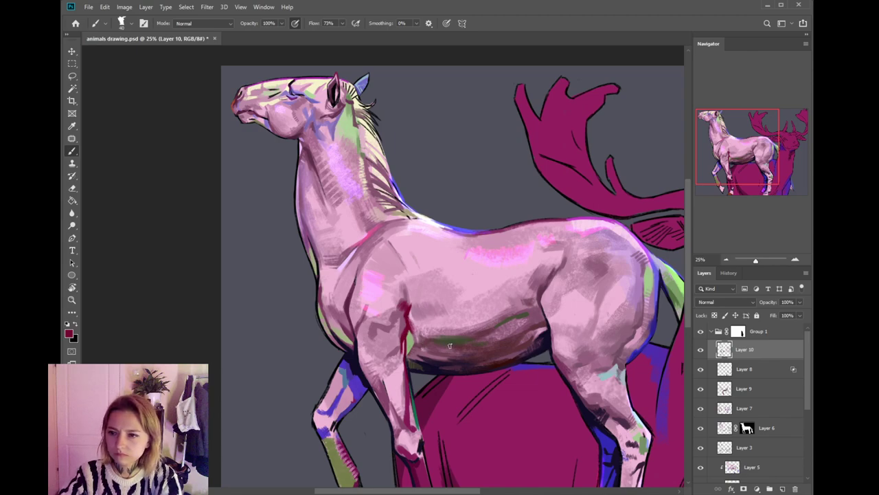
left_click(421, 337, "alt")
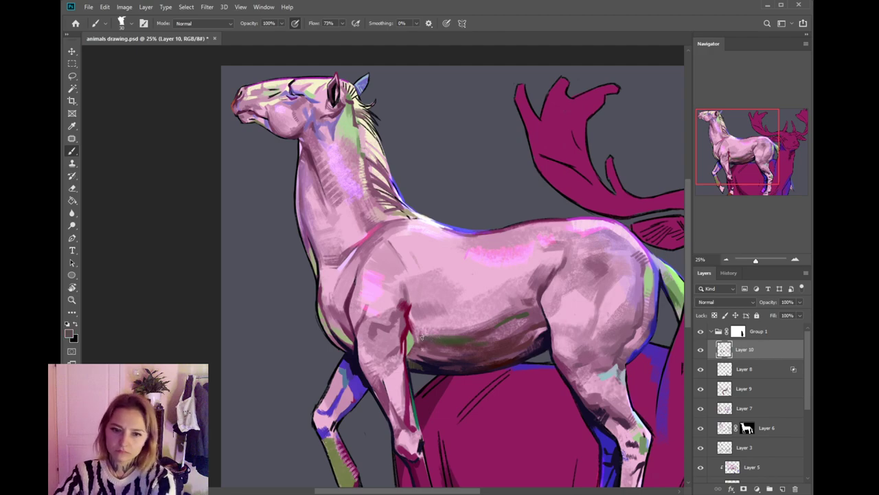
left_click(474, 343, "alt")
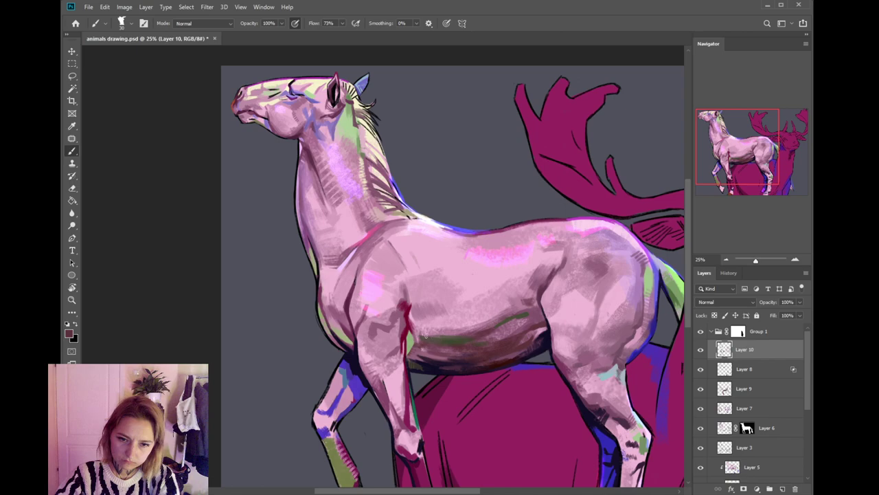
left_click(434, 336, "alt")
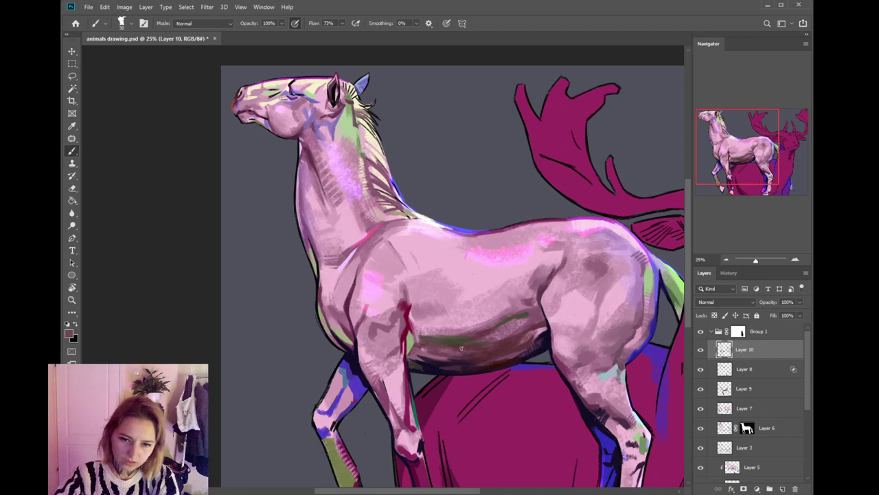
left_click(454, 345, "alt")
left_click(474, 344, "alt")
left_click(447, 345, "alt")
left_click(434, 332, "alt")
left_click(436, 334, "alt")
left_click_drag(418, 334, 485, 342)
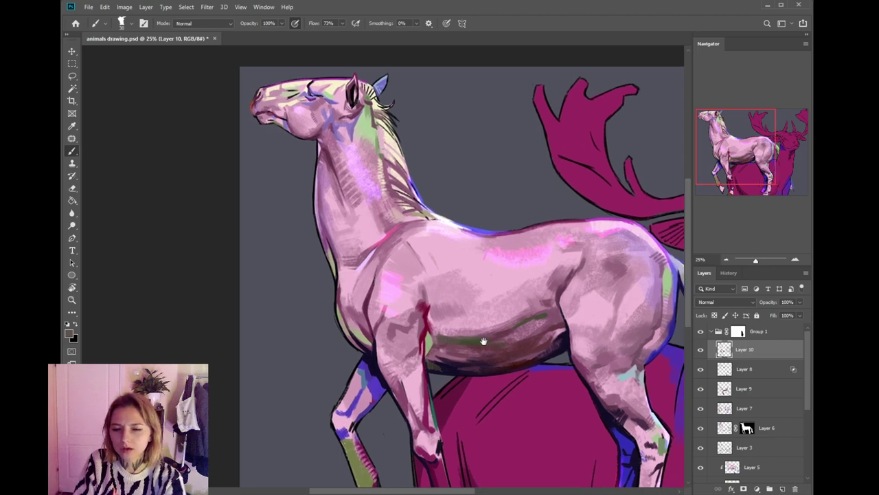
- Deepen the flank crease in front of the thigh with sampled plum and near-black purple
left_click(559, 292, "alt")
left_click(560, 287, "alt")
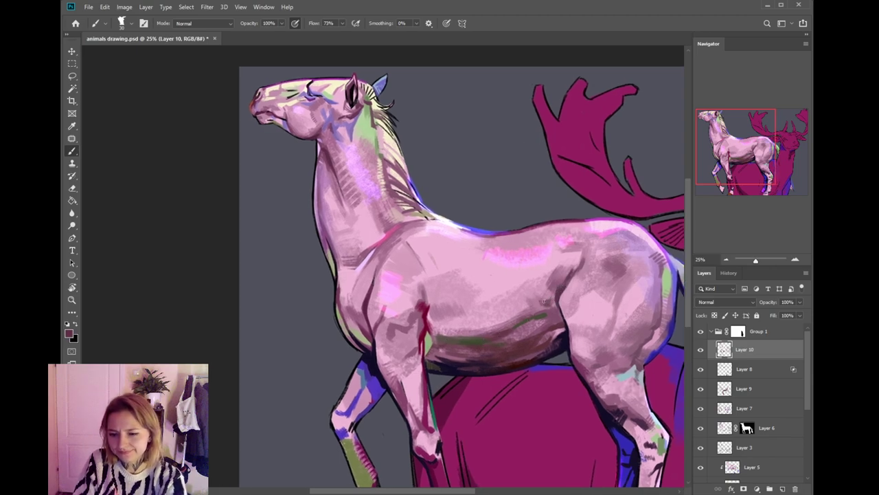
left_click(565, 332, "alt")
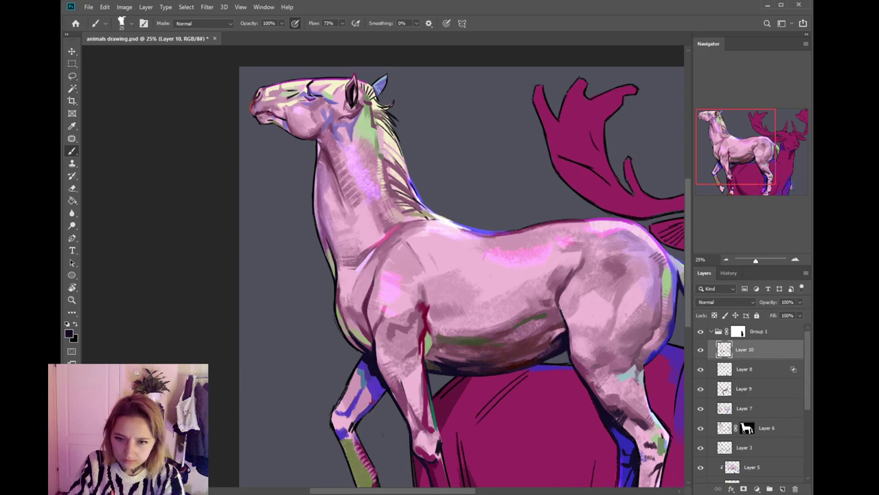
- Enrich the belly's underside with sampled plum, dark maroon and reddish-brown tones, adding navy at its rear edge
left_click(532, 351, "alt")
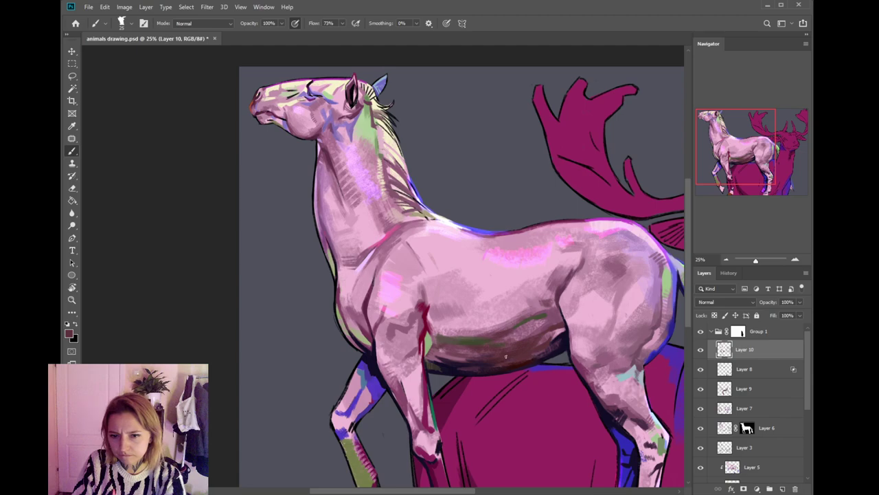
left_click(518, 358, "alt")
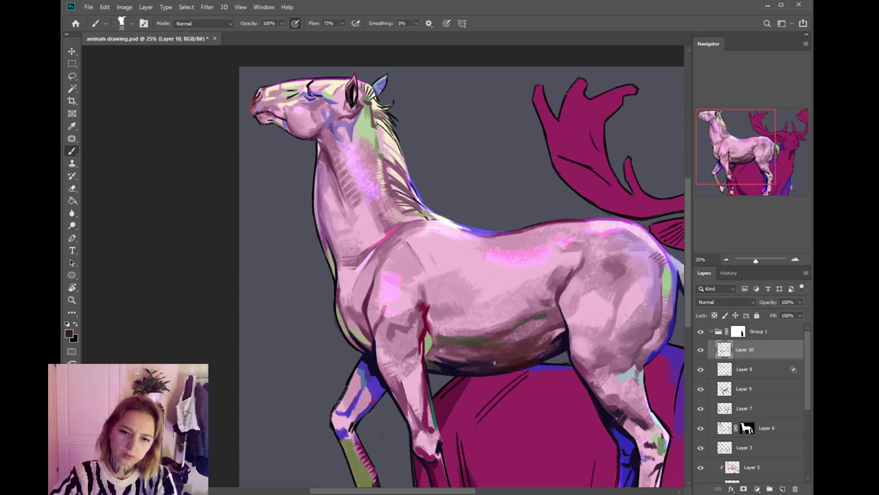
left_click(520, 363, "alt")
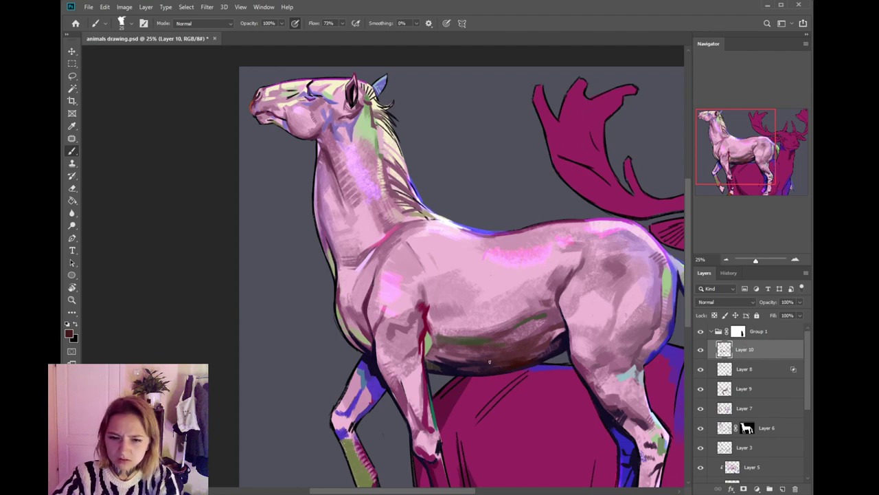
left_click(508, 358, "alt")
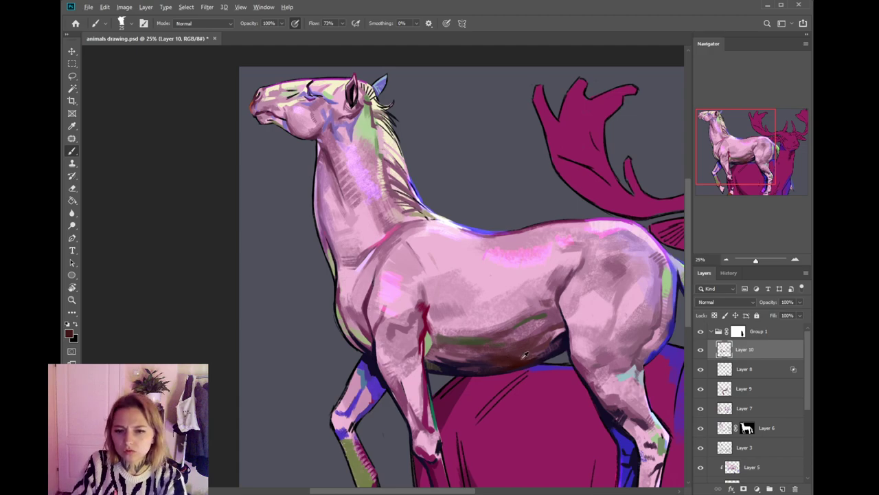
left_click(530, 358, "alt")
left_click(557, 338, "alt")
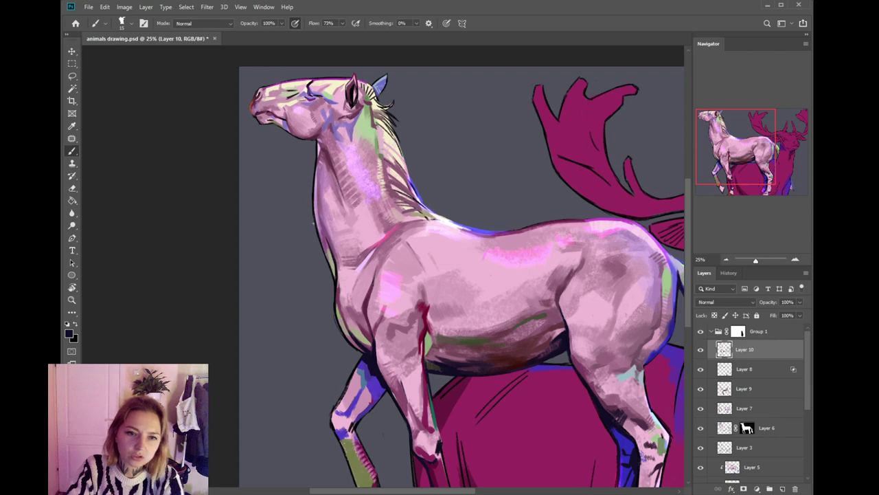
- Sample a mauve from the front of the neck and adjust the brush colour to a deeper purple
left_click(327, 237, "alt")
left_click(68, 334)
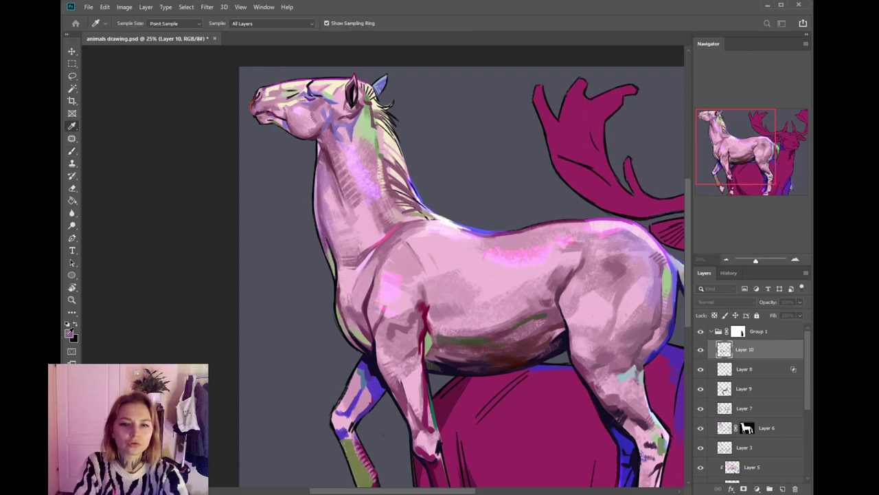
left_click(614, 370)
left_click(754, 297)
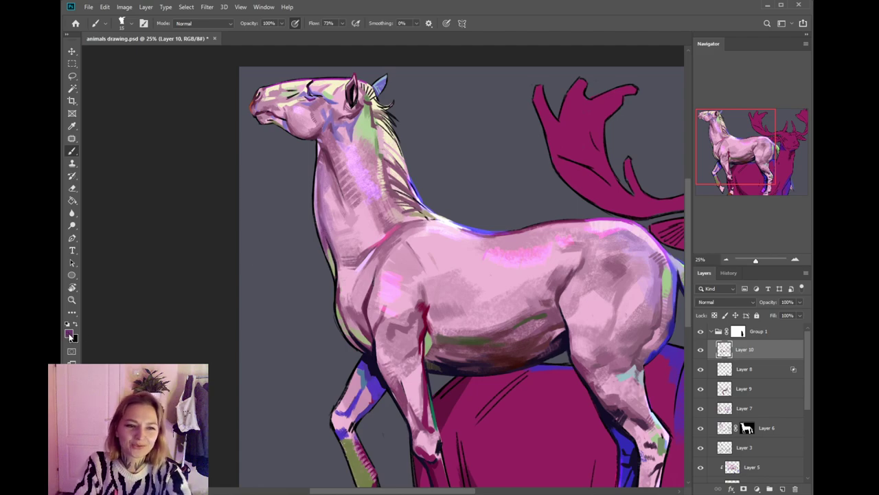
- Add a dark magenta accent along the front edge of the horse's neck and retouch its outline with sampled near-black
key("i")
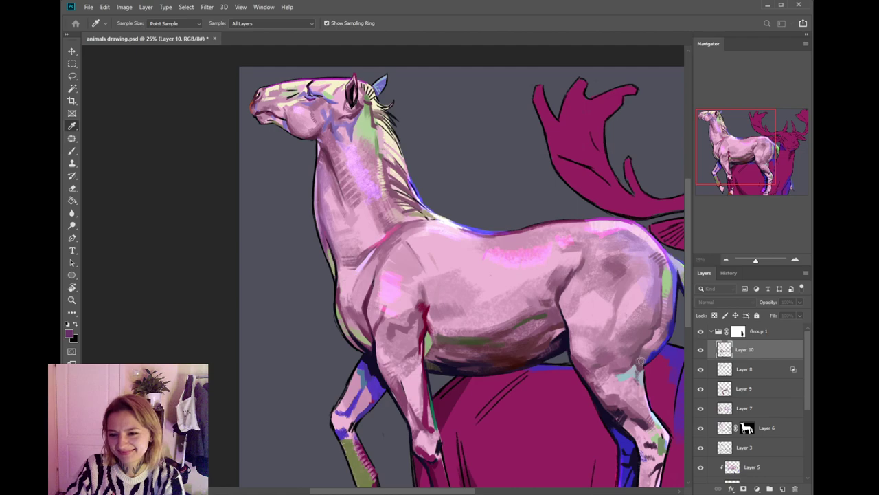
key("b")
key("ctrl+z")
mouse_move(325, 230)
left_mouse_down()
mouse_move(334, 253)
mouse_move(321, 229)
left_mouse_up()
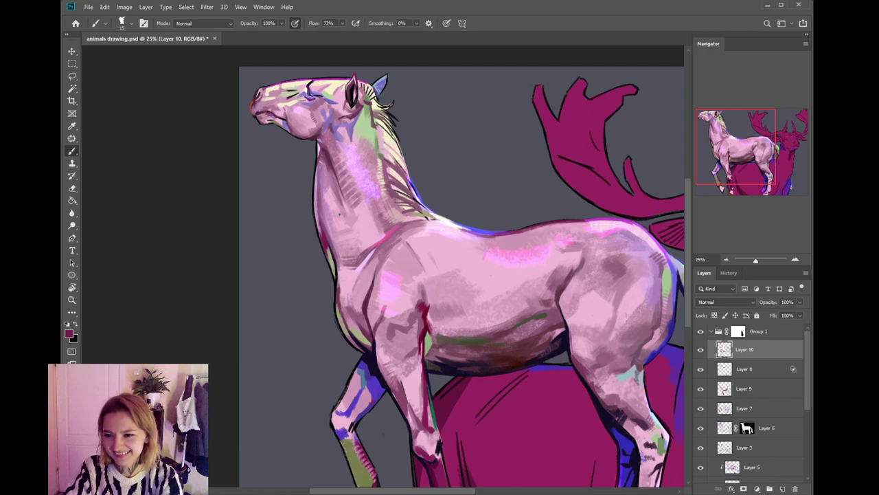
left_click(320, 228, "alt")
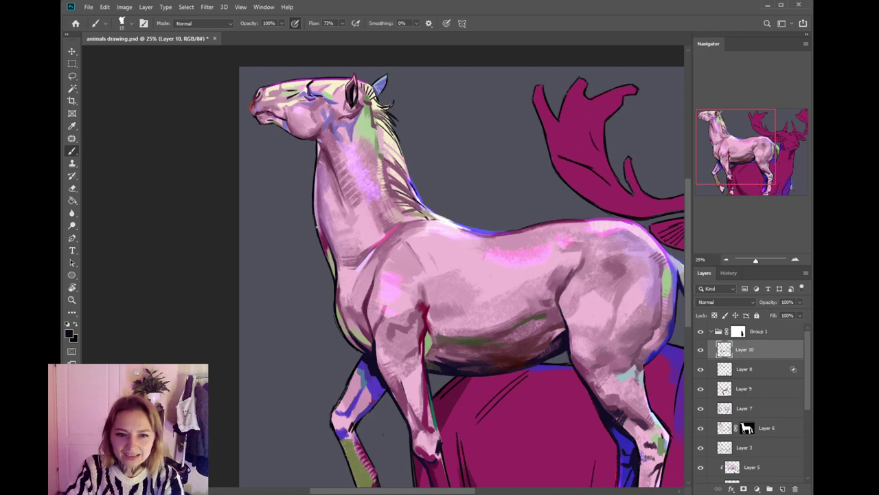
left_click_drag(317, 227, 334, 284)
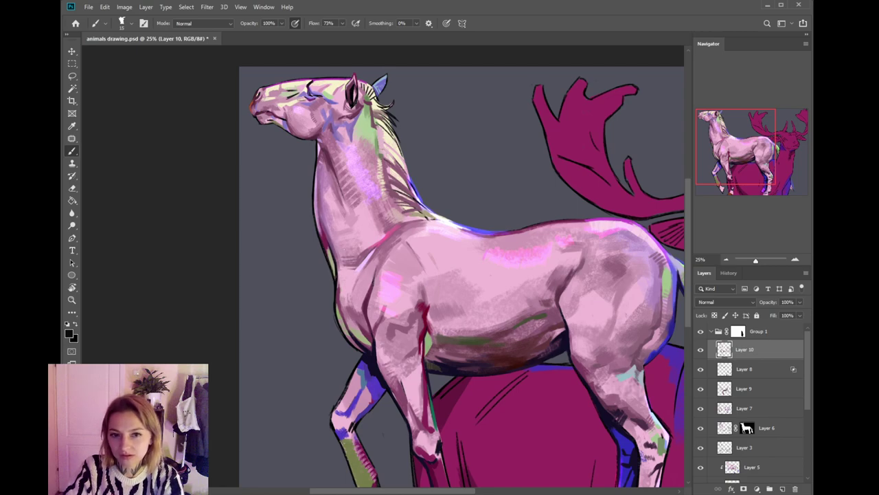
- Blend sampled maroon and olive-green accents into the contour where the front of the neck meets the chest
left_click(327, 237, "alt")
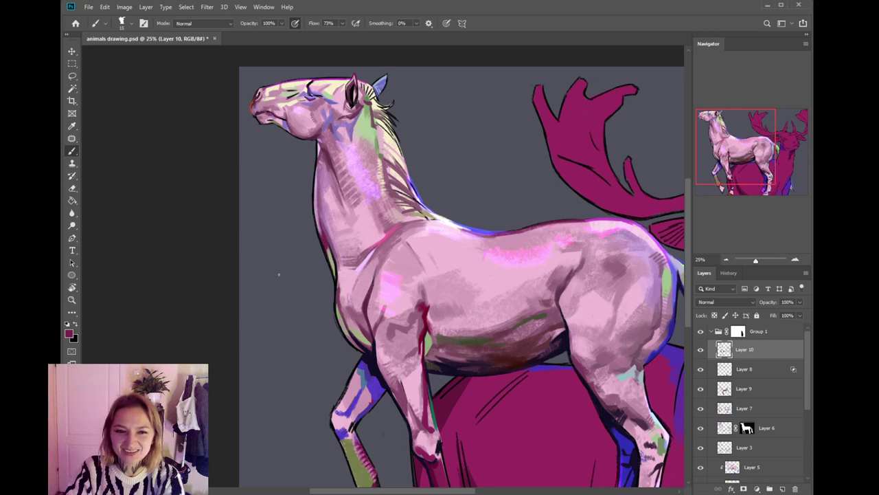
key("i")
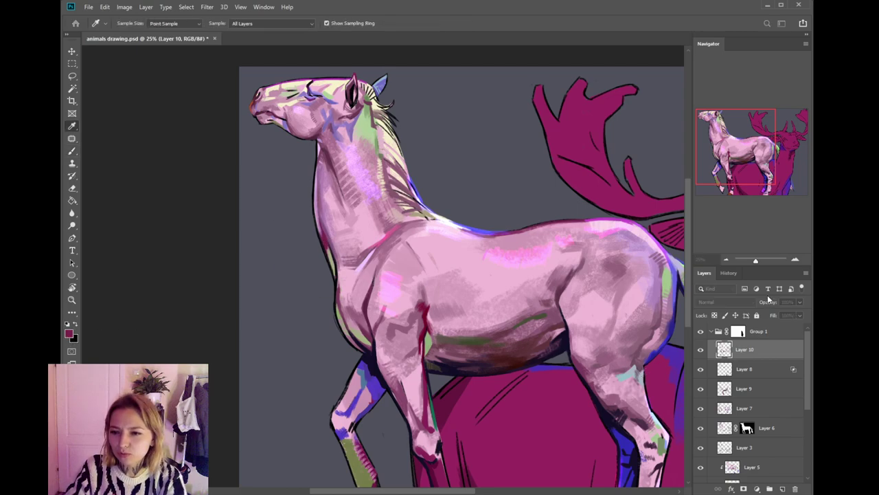
key("b")
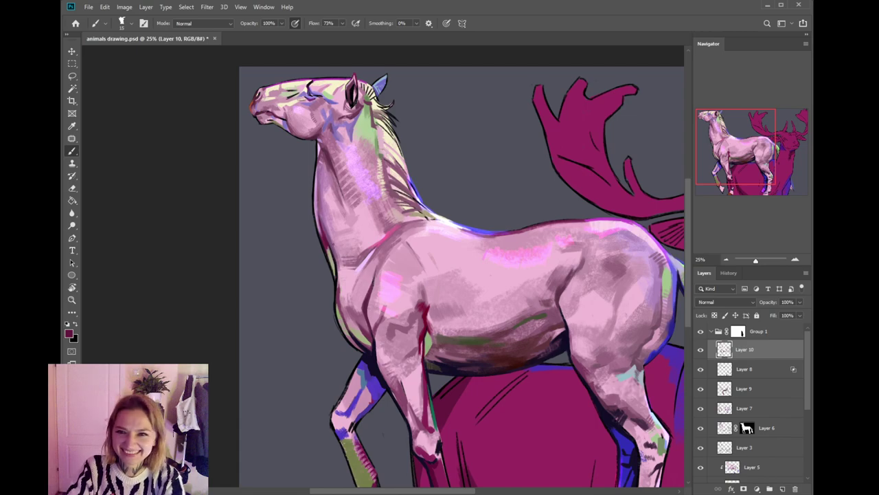
left_click(335, 256, "alt")
key("i")
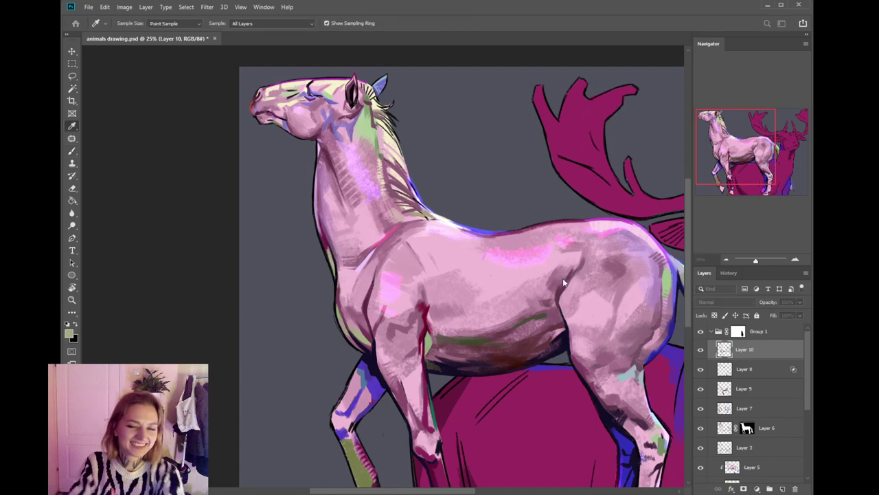
key("b")
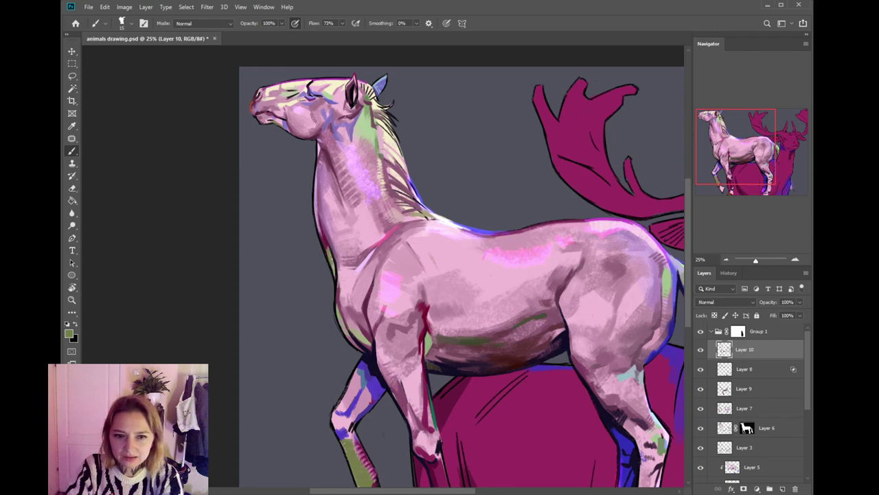
left_click(329, 239, "alt")
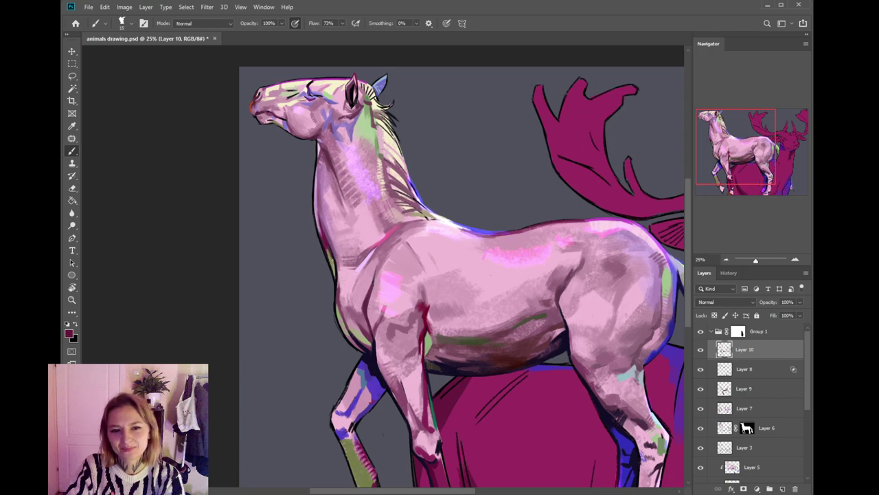
- Darken the front of the belly's underside behind the elbow with sampled deep plum and near-black navy
left_click_drag(407, 317, 391, 284)
left_click_drag(365, 314, 385, 307)
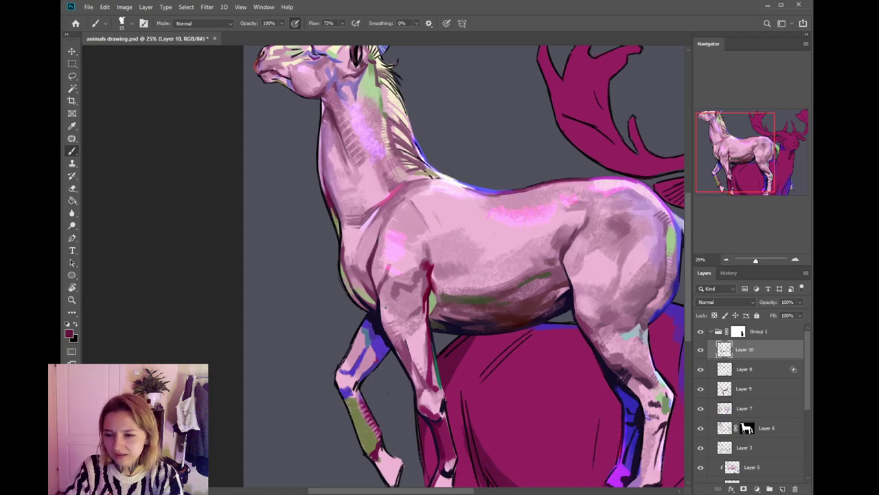
scroll(385, 307, "up", 2)
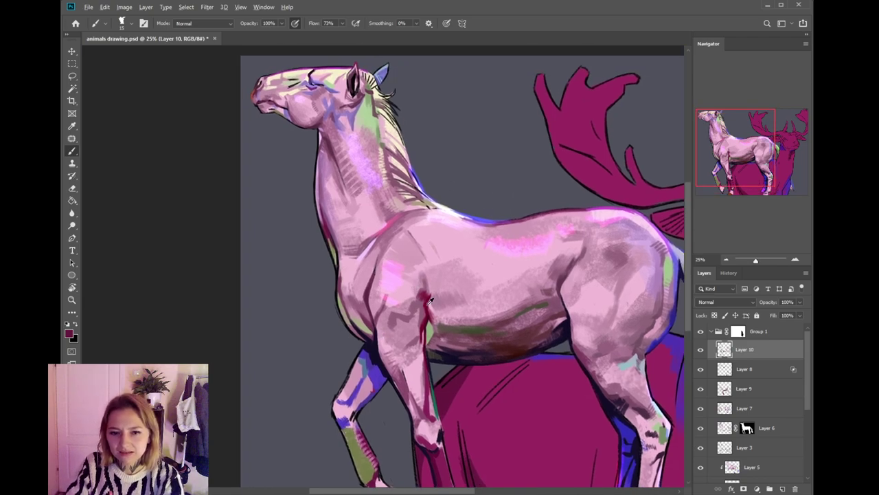
left_click(429, 316, "alt")
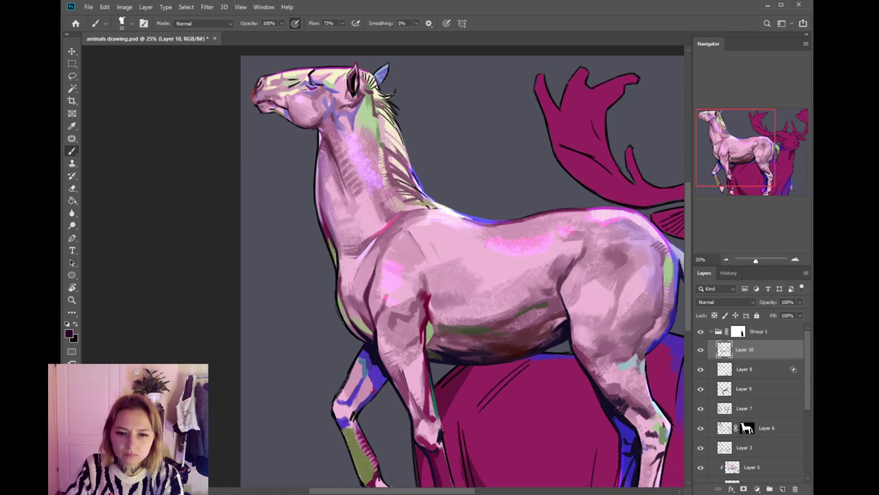
left_click_drag(444, 351, 437, 323)
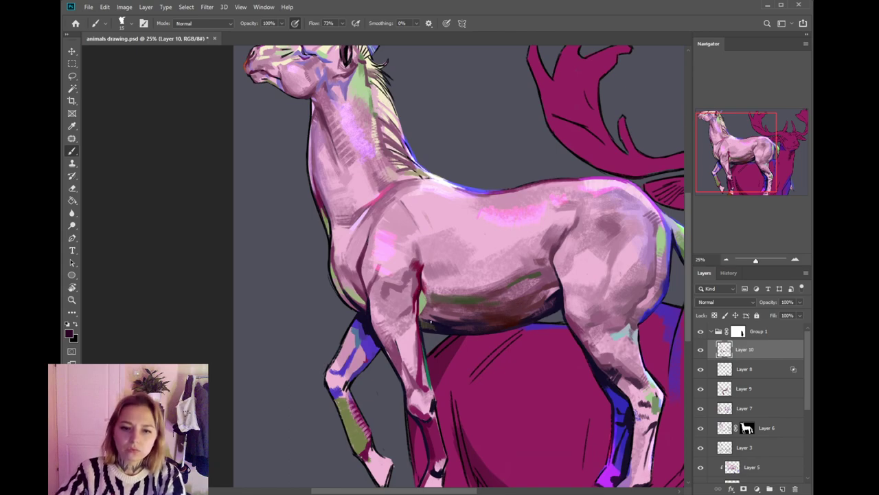
left_click(437, 322, "alt")
left_click(442, 325, "alt")
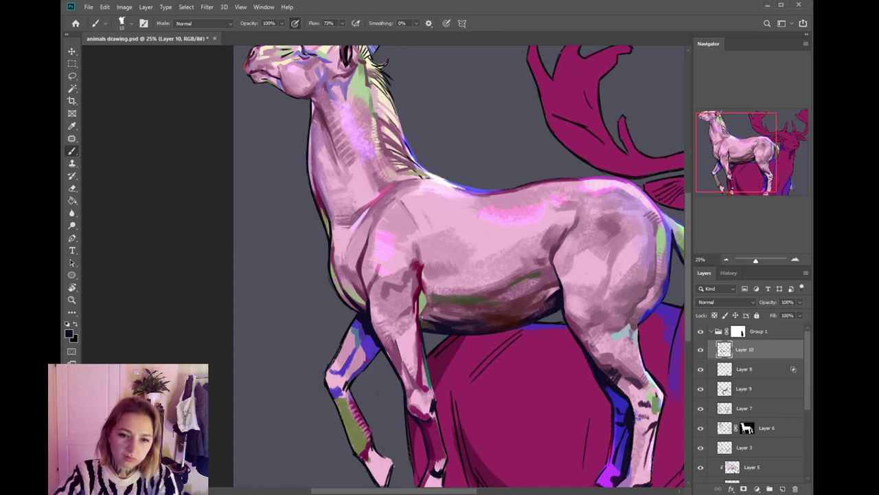
- Paint olive green over the blue shading on the raised foreleg and refine it with sampled magenta and near-black navy
left_click(363, 345, "alt")
key("i")
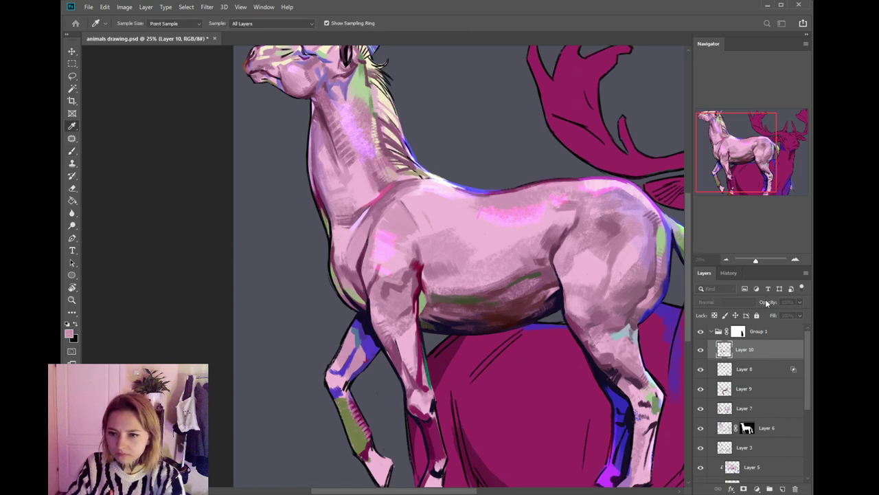
left_click(653, 403, "alt")
mouse_move(366, 359)
left_mouse_down()
mouse_move(358, 355)
mouse_move(339, 378)
left_mouse_up()
key("ctrl+z")
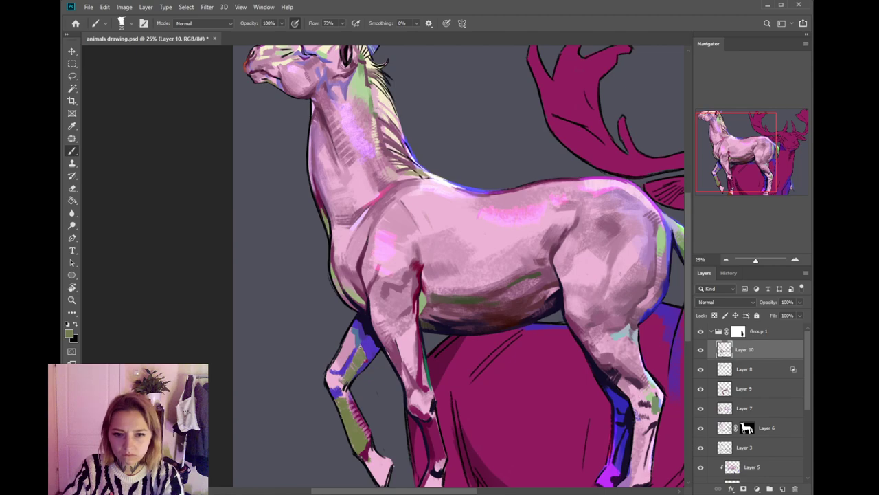
left_click(368, 360, "alt")
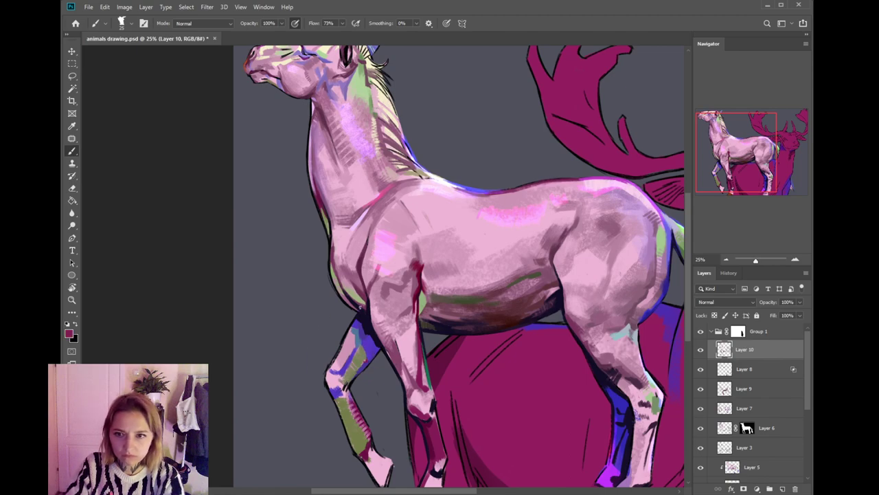
left_click(379, 341, "alt")
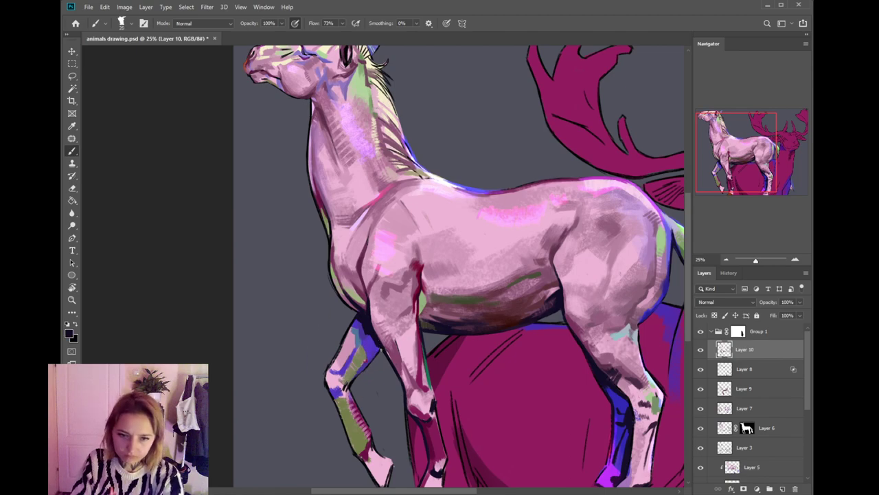
- Shade the deer's neck below the jaw on Layer 13 with a dark maroon derived from its magenta base
left_click_drag(548, 382, 500, 342)
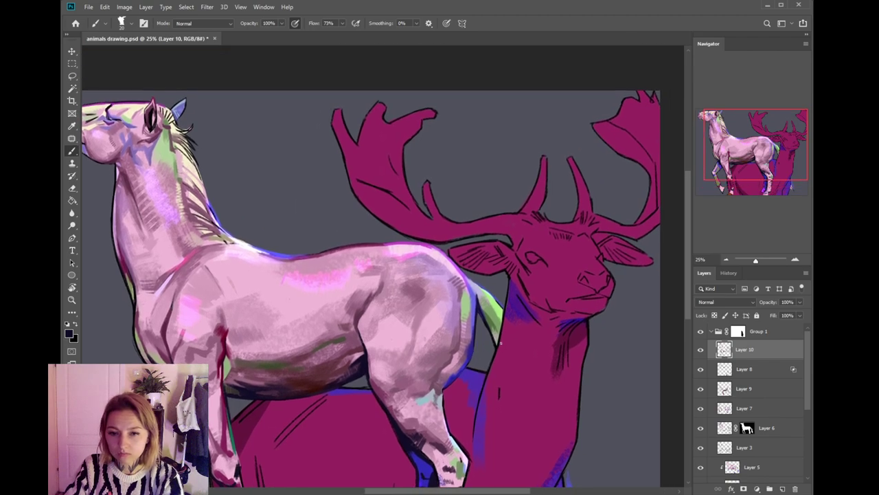
left_click(576, 336, "ctrl")
left_click(70, 333)
left_click(654, 383)
left_click(768, 297)
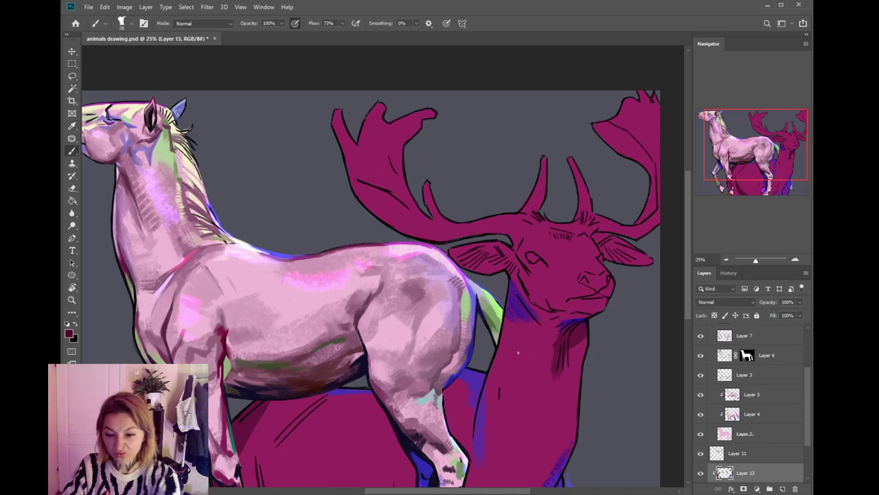
mouse_move(569, 340)
left_mouse_down()
mouse_move(569, 398)
mouse_move(554, 354)
left_mouse_up()
left_click_drag(548, 315, 554, 355)
key("ctrl+z")
left_click_drag(552, 318, 551, 362)
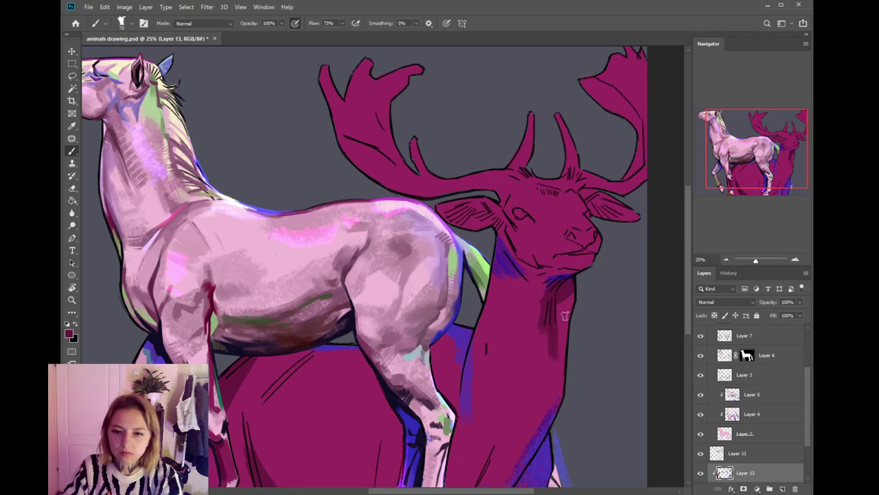
key("ctrl+z")
mouse_move(554, 302)
left_mouse_down()
mouse_move(556, 378)
mouse_move(559, 349)
mouse_move(551, 371)
left_mouse_up()
mouse_move(555, 351)
left_mouse_down()
mouse_move(549, 374)
mouse_move(544, 349)
left_mouse_up()
key("ctrl+z")
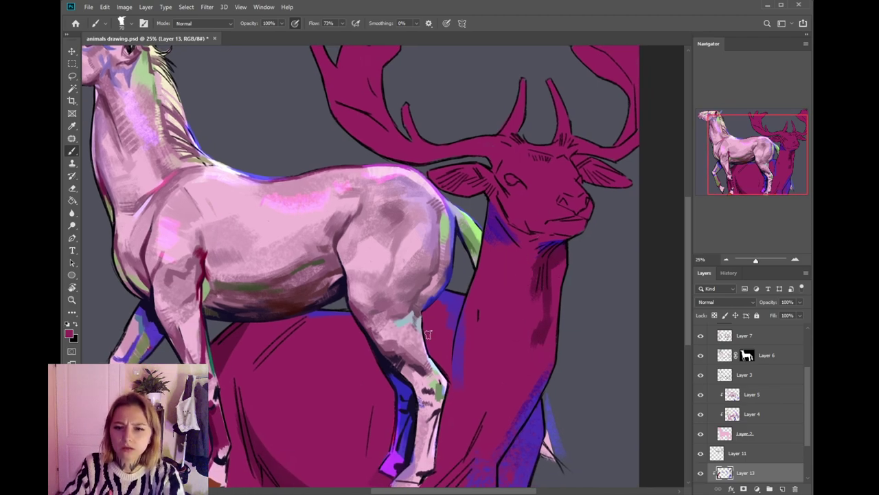
- Darken the sampled magenta to maroon and extend the shadow down the deer's lower neck with a larger brush
left_click(72, 332)
left_click(644, 358)
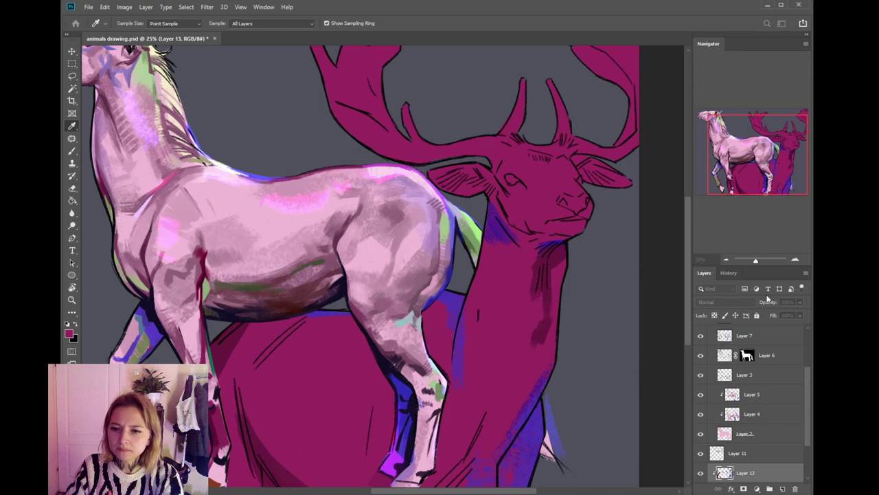
left_click(767, 296)
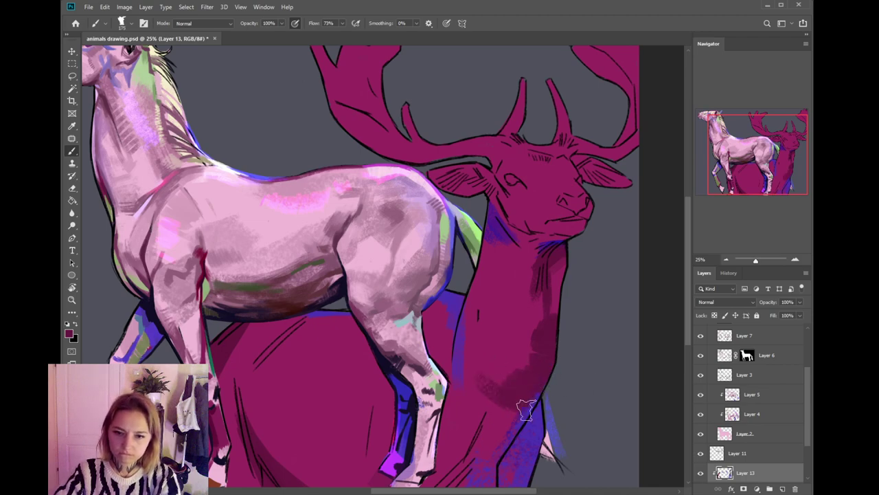
- Shade the deer's lower neck and chest with dark magenta brush strokes on Layer 13
mouse_move(496, 393)
left_mouse_down()
mouse_move(496, 422)
mouse_move(475, 436)
left_mouse_up()
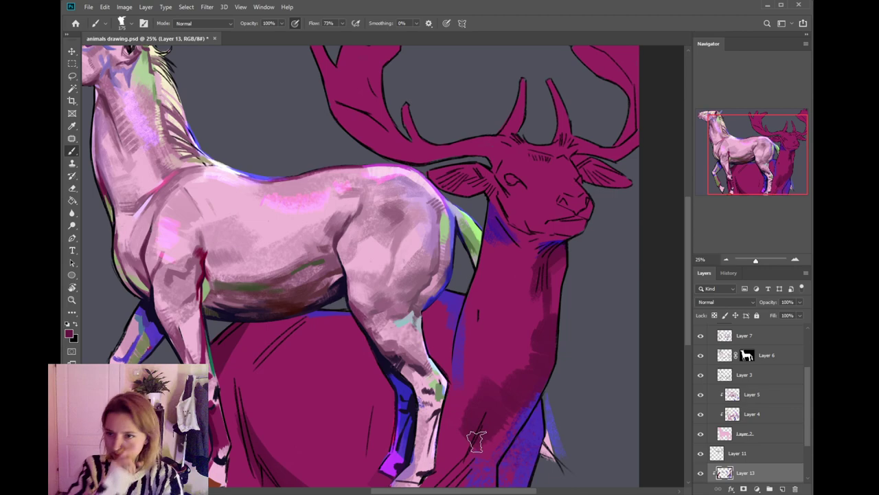
key("ctrl+minus")
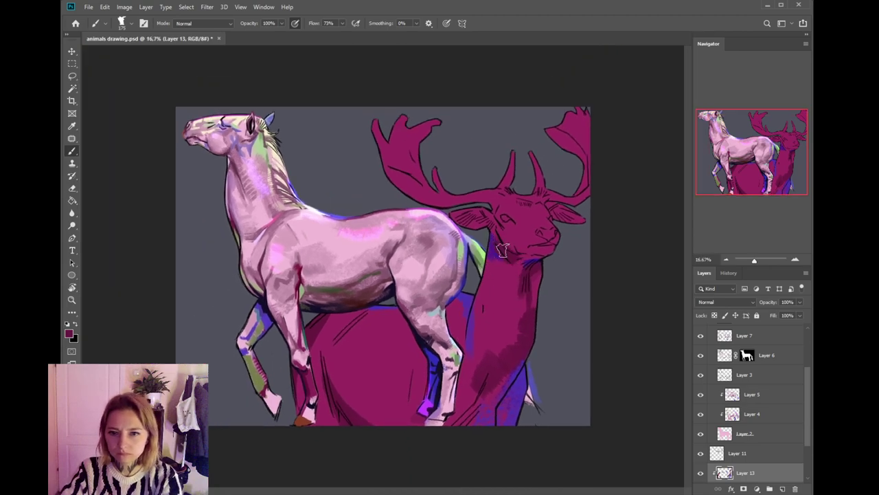
- Try painting the deer's antlers pale yellow with a 700 px brush, and undo it
key("i")
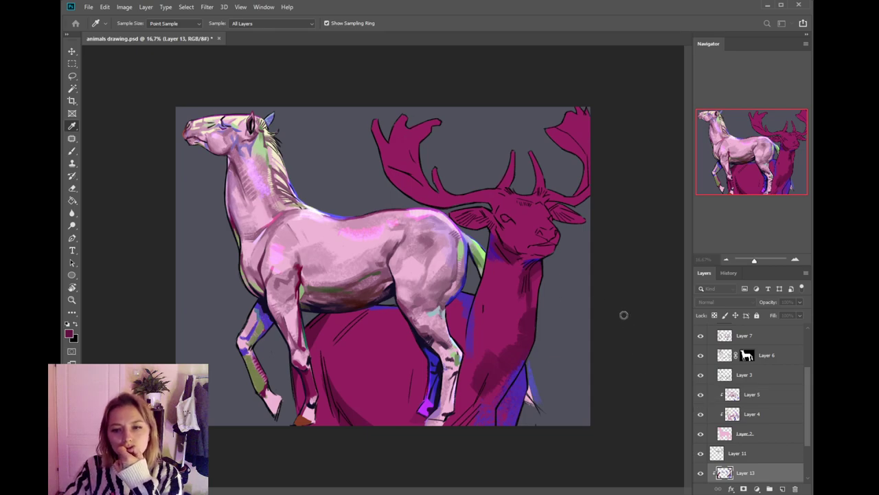
key("b")
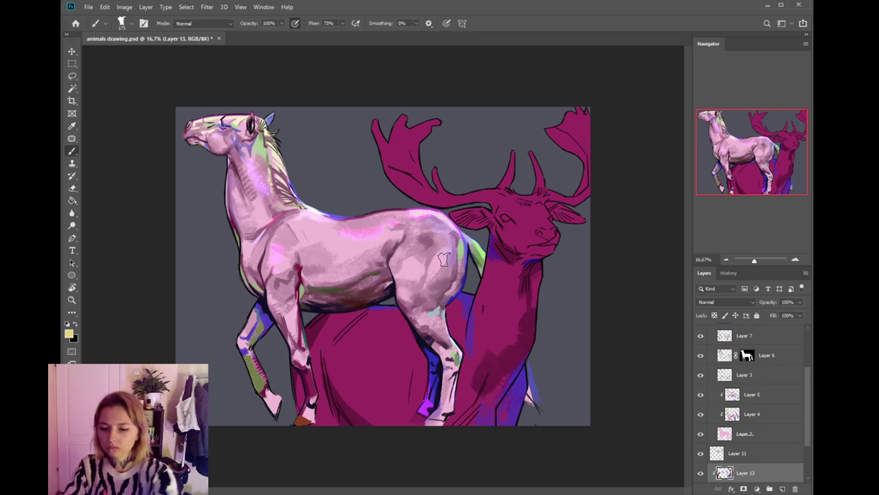
mouse_move(412, 140)
left_mouse_down()
mouse_move(443, 175)
mouse_move(491, 199)
left_mouse_up()
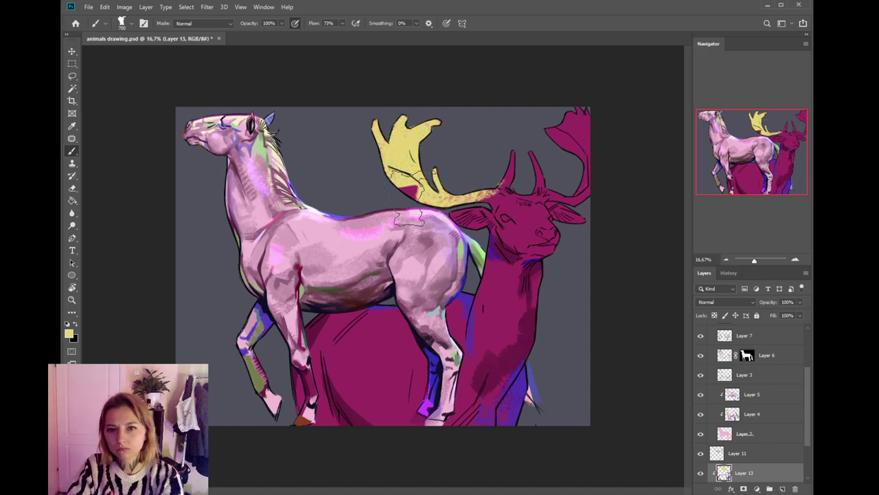
key("ctrl+z")
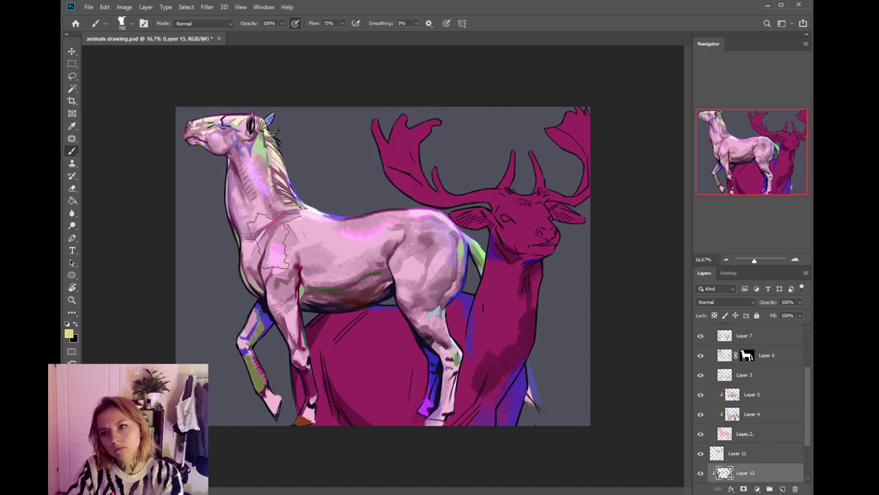
- Paint both of the deer's large antlers dark purple with the 700 px brush
key("i")
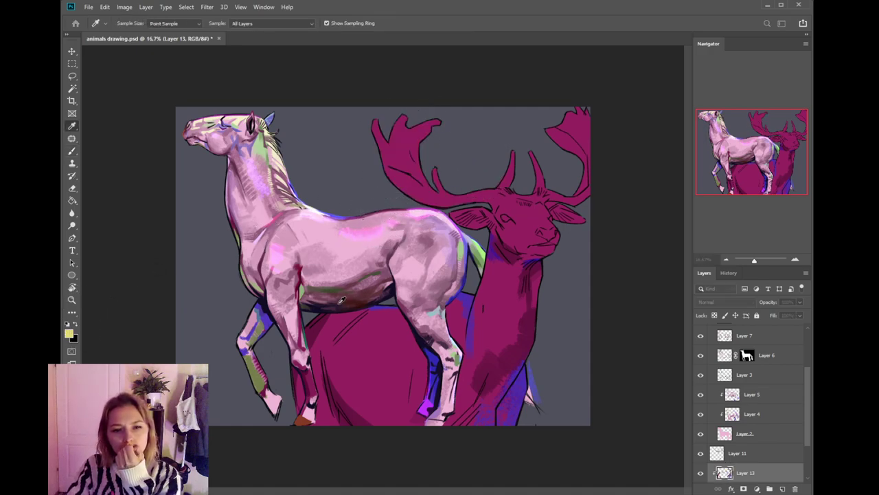
left_click(766, 302)
mouse_move(412, 122)
left_mouse_down()
mouse_move(392, 149)
mouse_move(442, 167)
mouse_move(458, 185)
mouse_move(487, 171)
mouse_move(497, 200)
mouse_move(477, 185)
mouse_move(492, 214)
mouse_move(479, 224)
mouse_move(480, 167)
left_mouse_up()
key("ctrl+minus")
key("ctrl+minus")
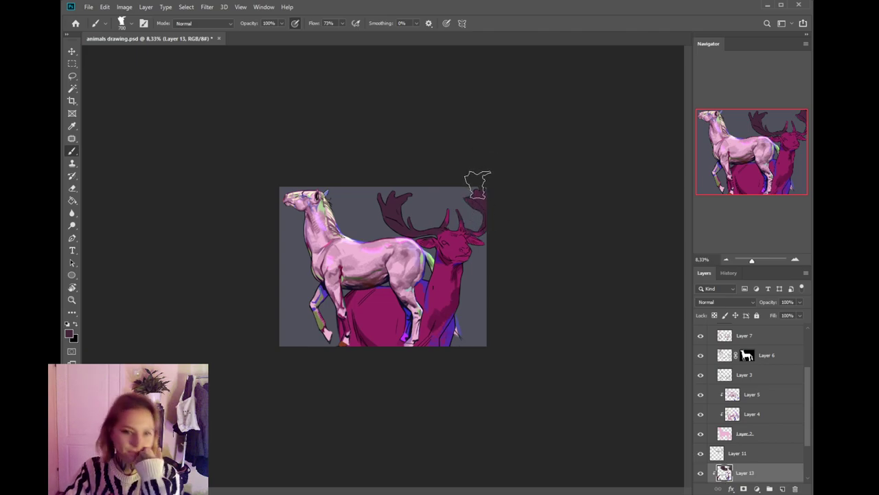
- Try painting the deer's body between the horse's tail and hind leg green, and undo it
key("i")
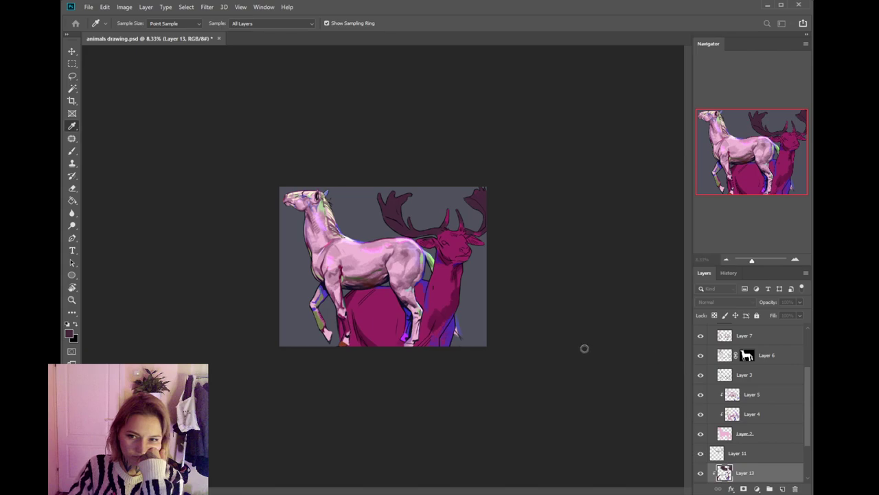
left_click(759, 294)
mouse_move(383, 294)
left_mouse_down()
mouse_move(413, 273)
mouse_move(410, 280)
mouse_move(432, 266)
left_mouse_up()
key("ctrl+z")
key("ctrl+z")
left_click(426, 288, "alt")
key("ctrl+z")
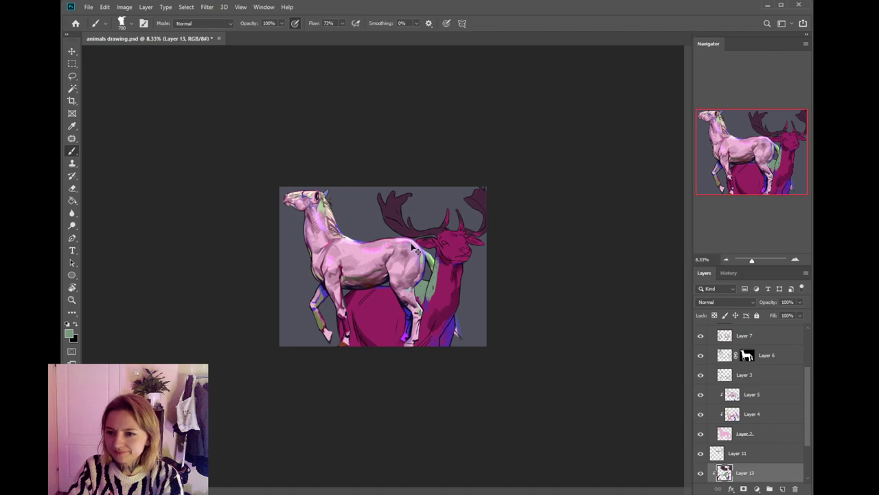
key("ctrl+z")
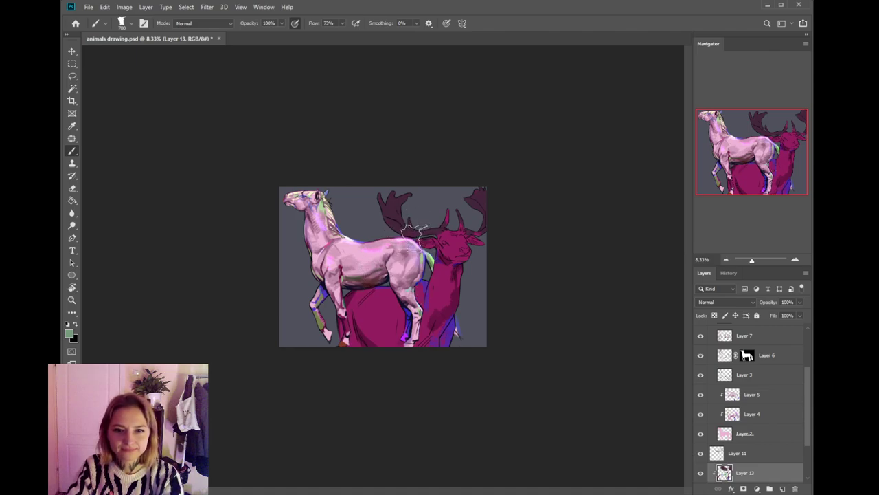
- Add a bright purple-magenta edge highlight along the lower side of the antler nearest the horse
left_click(480, 196, "alt")
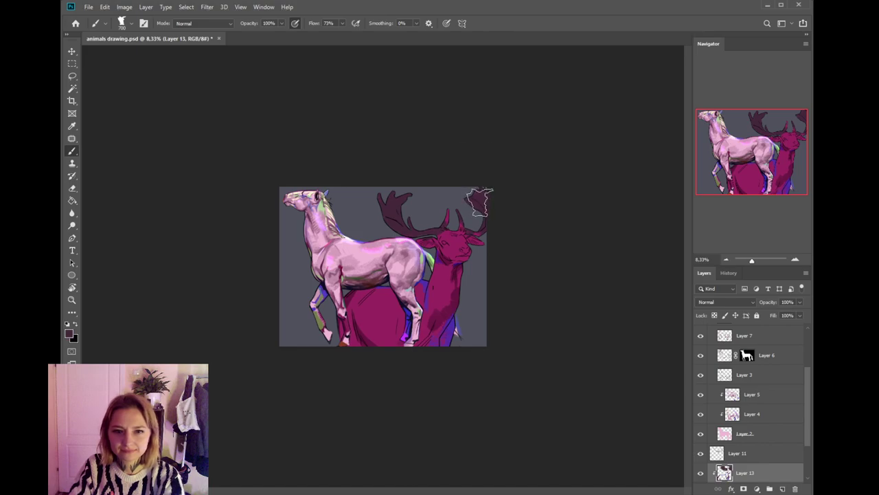
key("ctrl+plus")
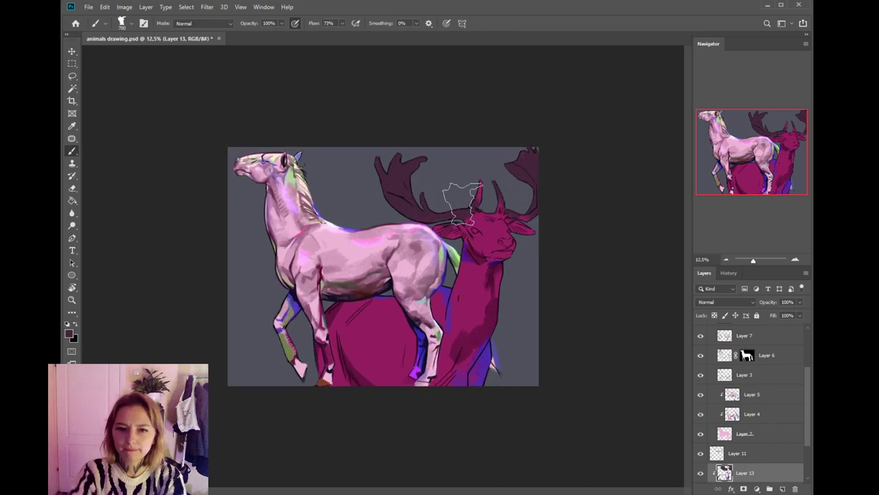
left_click(419, 224, "alt")
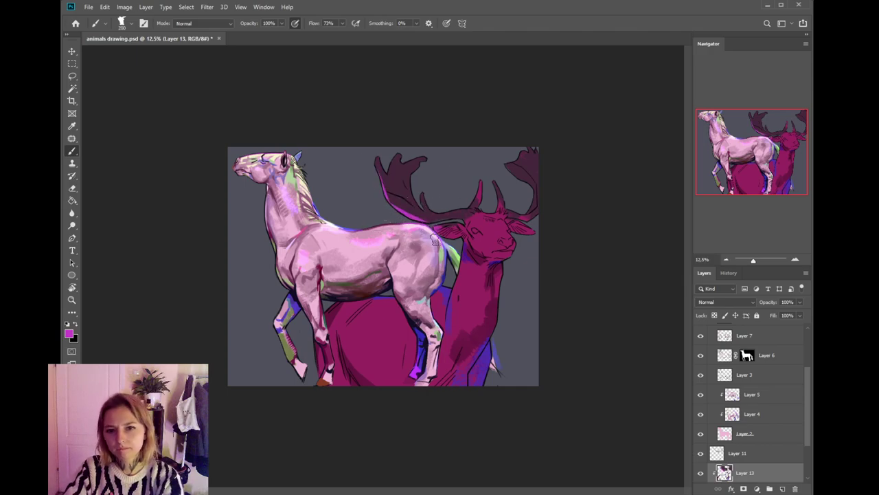
- Try painting the deer's muzzle light green, and undo it
left_click(66, 334)
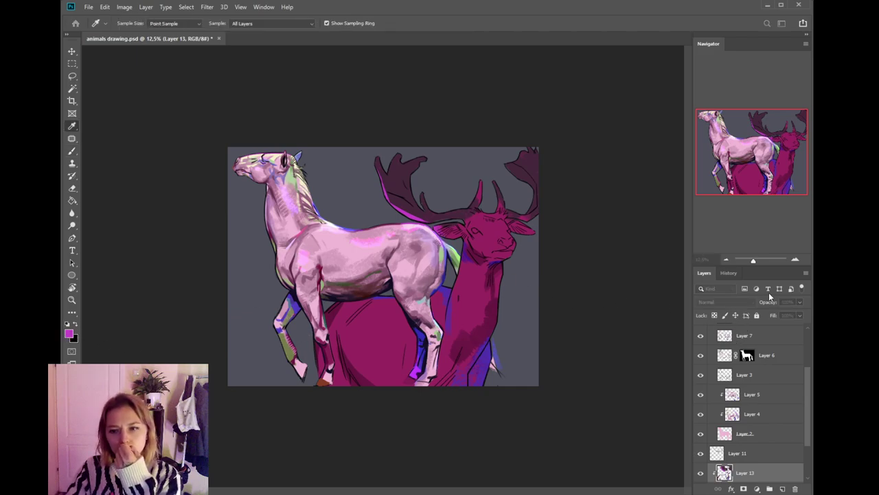
key("Return")
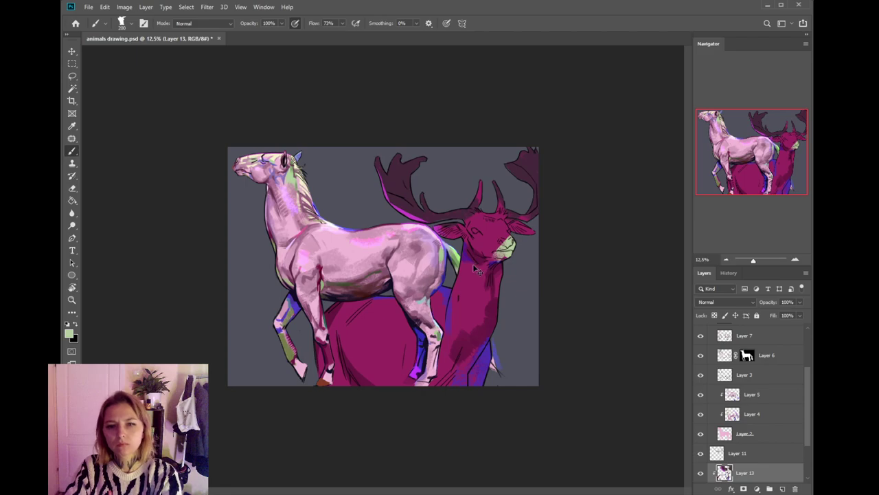
key("ctrl+z")
- Paint the deer's muzzle with a muted green that fades into the face, finishing with a 200 px brush
key("i")
left_click(768, 295)
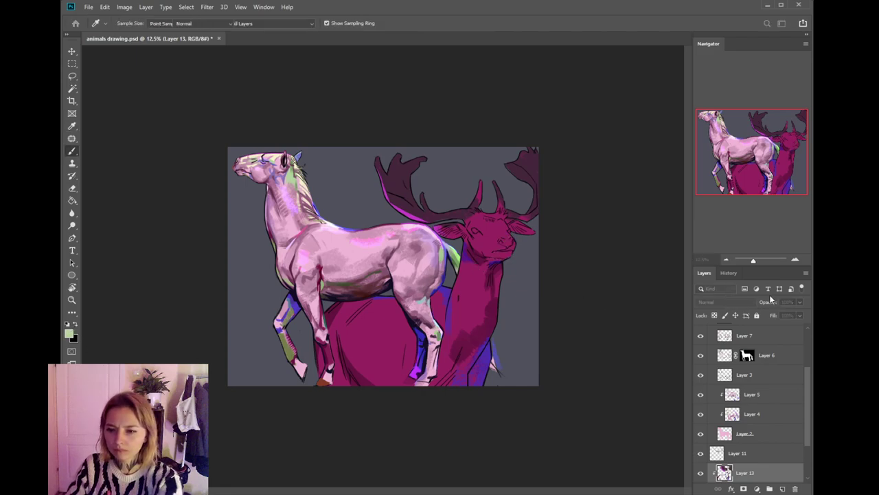
mouse_move(521, 232)
left_mouse_down()
mouse_move(472, 265)
mouse_move(499, 237)
mouse_move(520, 245)
mouse_move(490, 255)
mouse_move(516, 255)
mouse_move(516, 244)
mouse_move(500, 241)
mouse_move(521, 212)
mouse_move(515, 252)
mouse_move(491, 240)
left_mouse_up()
key("ctrl+z")
key("bracketleft")
key("bracketleft")
key("bracketleft")
key("ctrl+z")
key("ctrl+z")
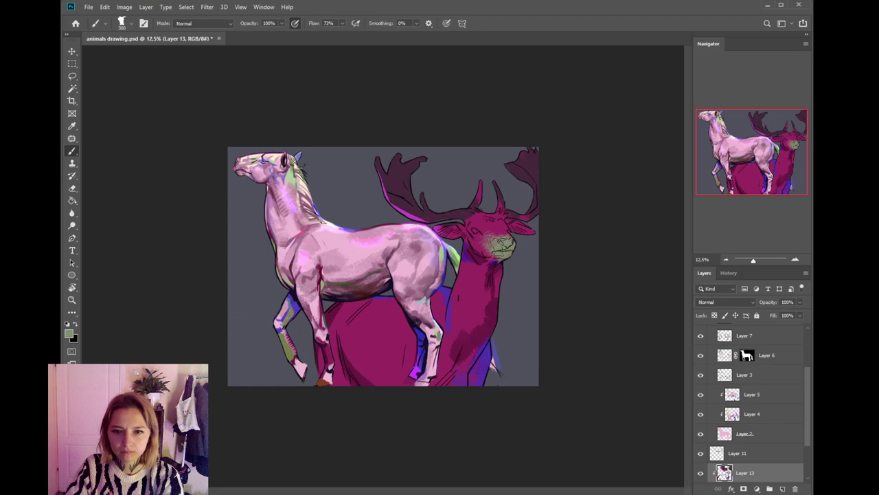
key("bracketleft")
key("bracketleft")
mouse_move(507, 245)
left_mouse_down()
mouse_move(507, 267)
mouse_move(486, 240)
left_mouse_up()
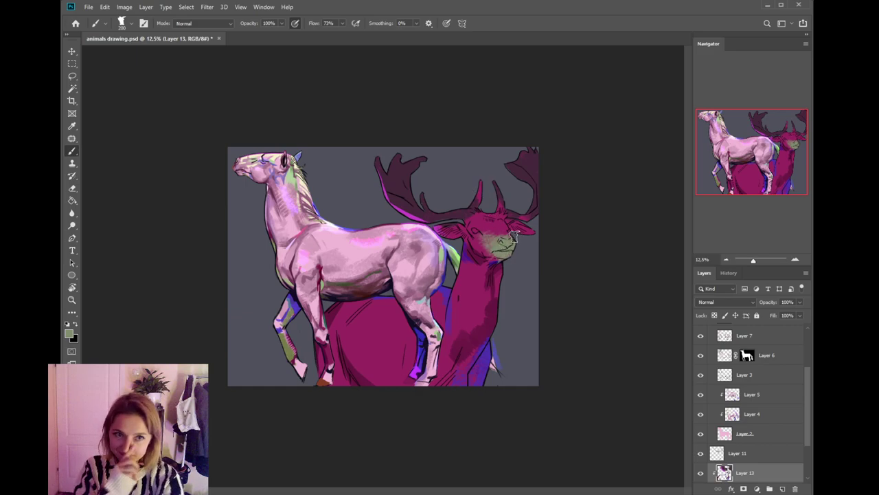
- Fill the background on Layer 1 with black using the Paint Bucket
key("i")
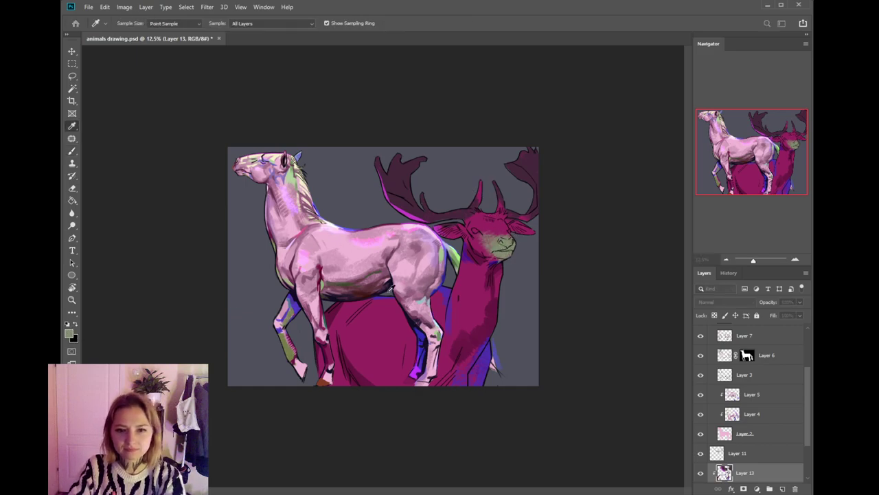
key("b")
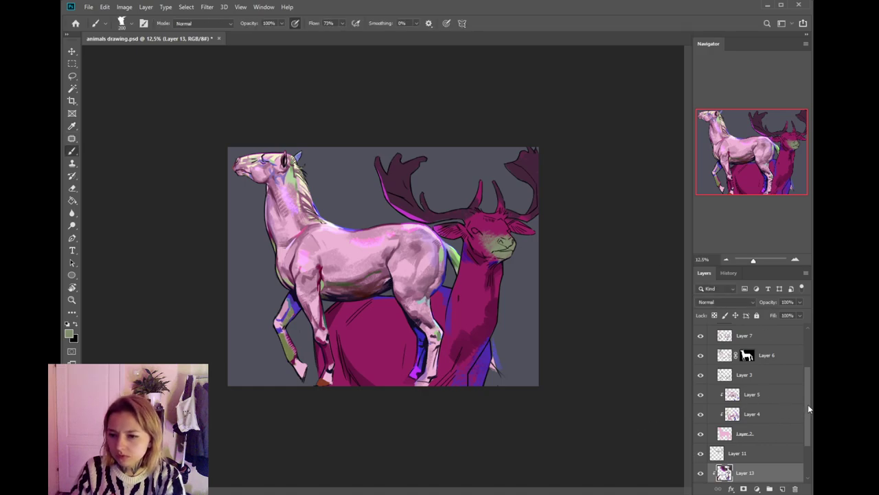
scroll(807, 404, "down", 3)
left_click(763, 454)
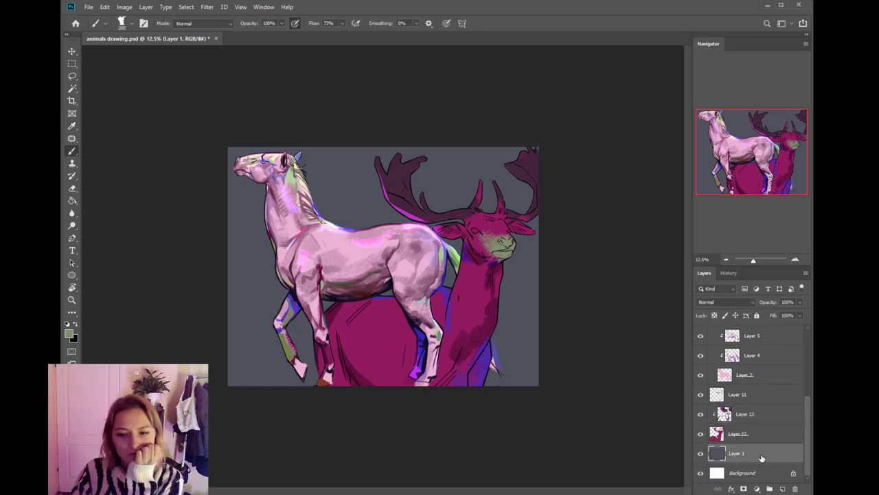
left_click(75, 324)
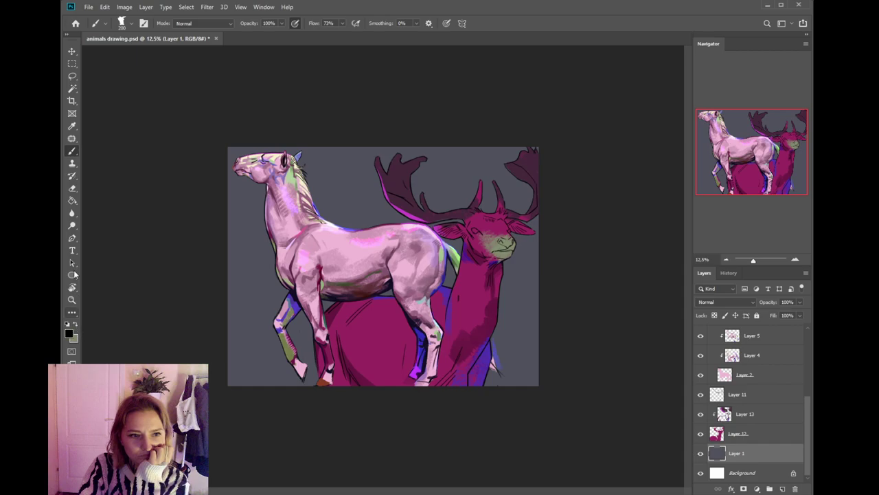
left_click(73, 201)
left_click(250, 304)
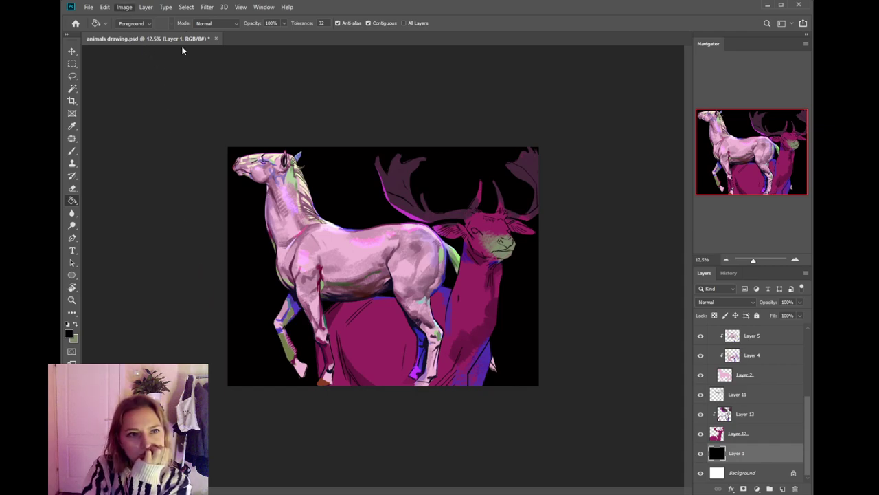
- Choose a very dark grey foreground colour and refill the Layer 1 background with it
key("i")
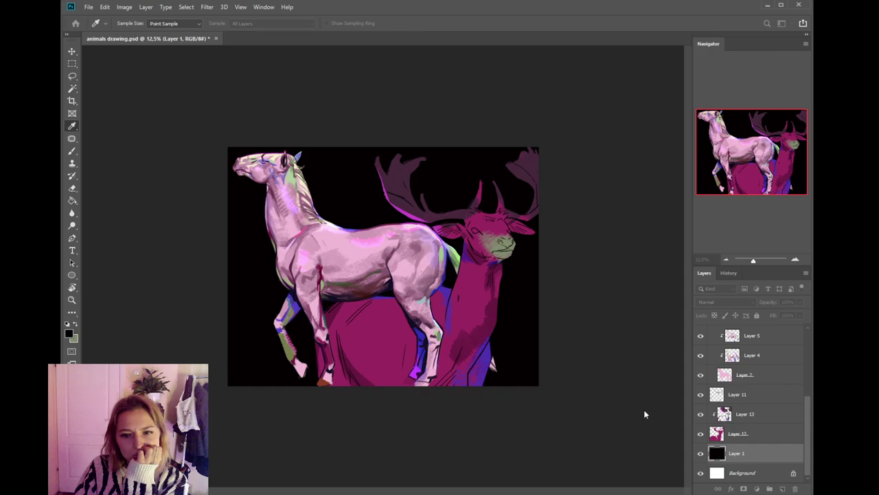
key("g")
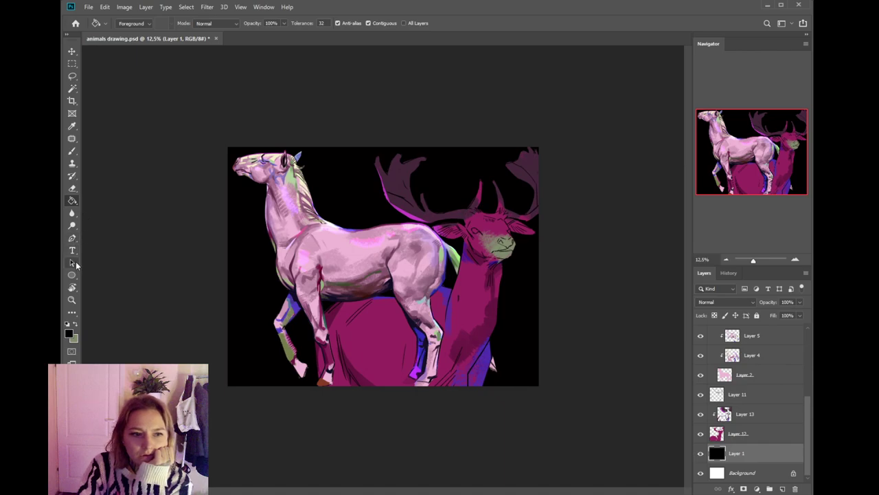
left_click(69, 334)
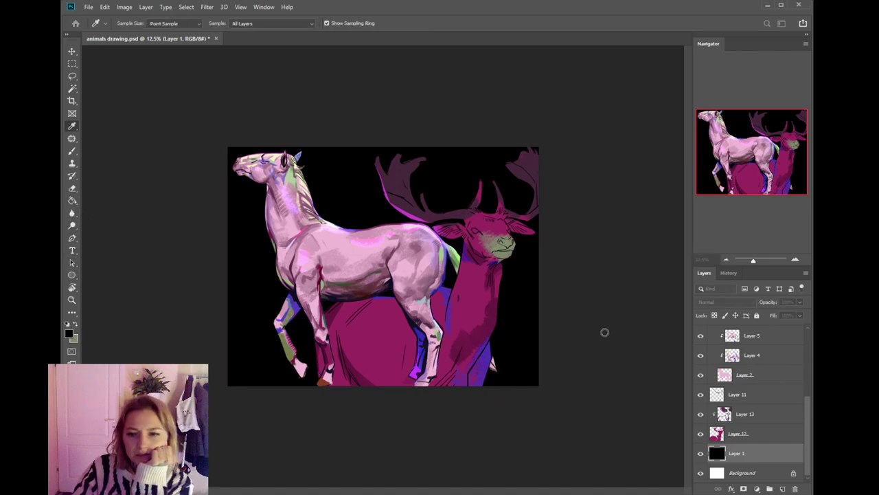
left_click(548, 409)
left_click(761, 293)
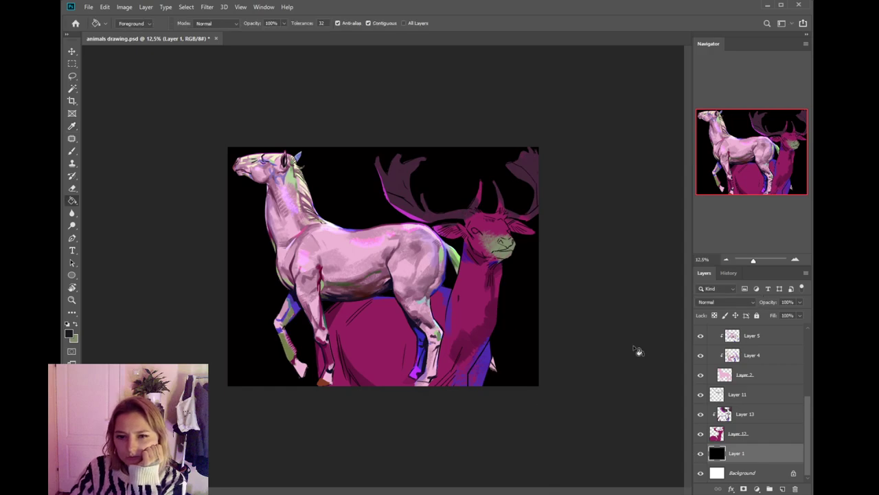
left_click(524, 309)
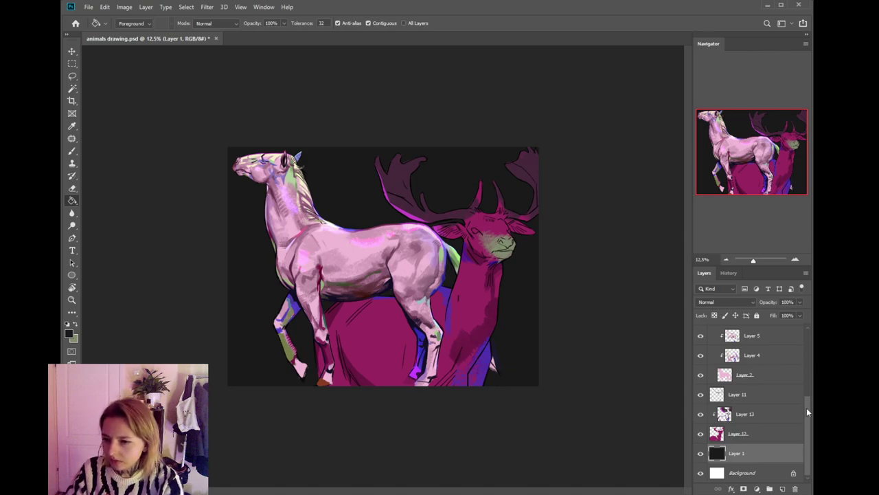
- Select Layer 10 in Group 1, with the Brush tool active and the muted green as foreground colour
scroll(808, 411, "up", 5)
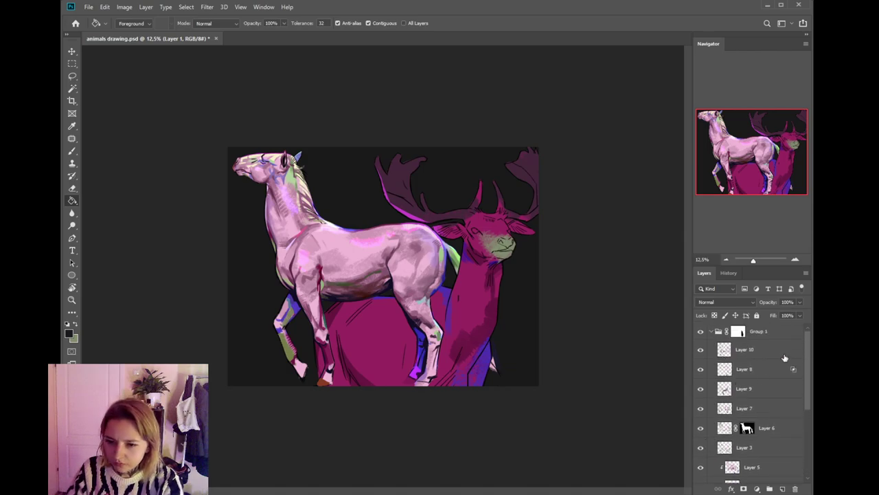
left_click_drag(809, 345, 812, 375)
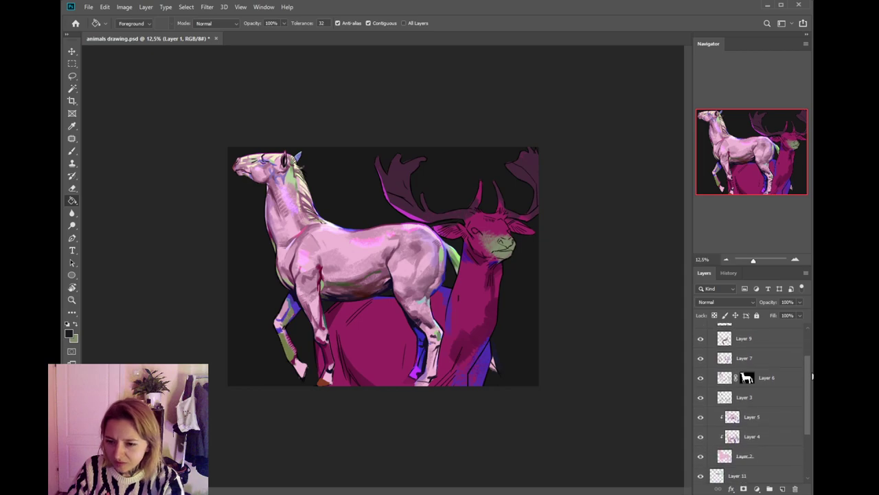
scroll(808, 357, "up", 2)
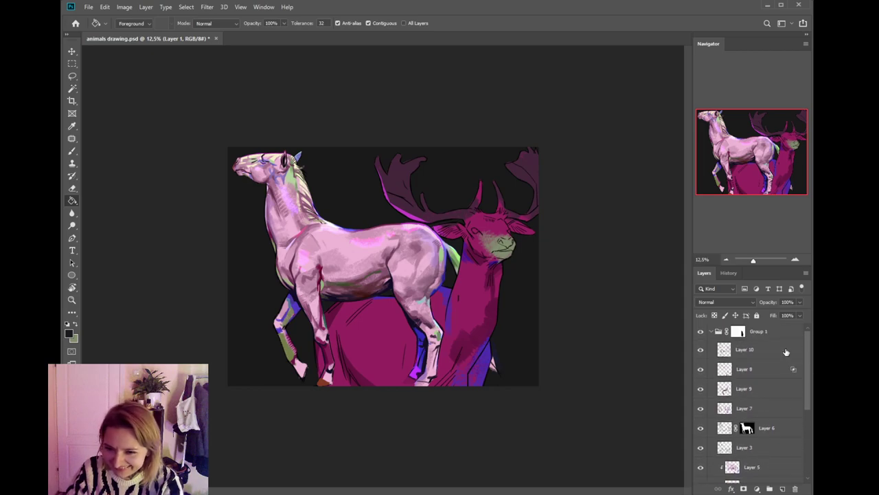
left_click(786, 352)
key("b")
key("x")
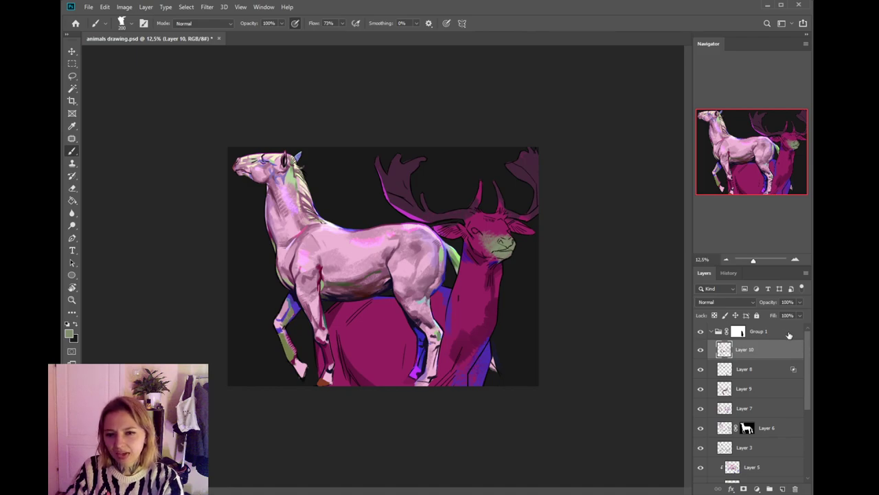
- Hide and show Layer 10 to check what it contains
left_click(701, 347)
left_click(700, 347)
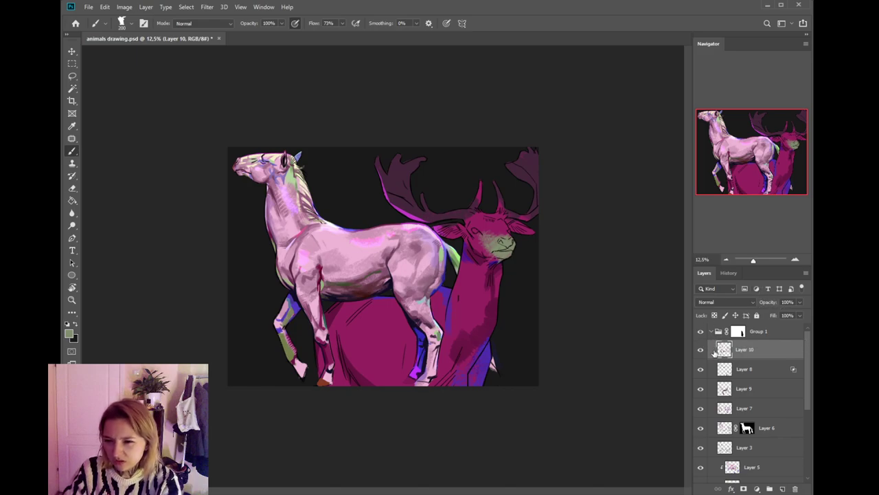
mouse_move(808, 343)
left_mouse_down()
mouse_move(808, 375)
mouse_move(810, 348)
left_mouse_up()
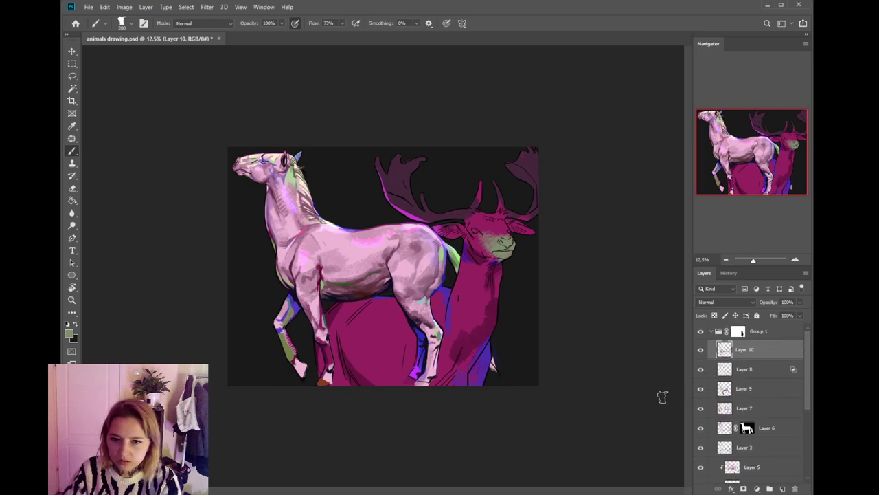
- Collapse Group 1 and combine the deer's layers beneath it into a new group
left_click(710, 332)
left_click(760, 351)
left_click(758, 388, "shift")
key("ctrl+g")
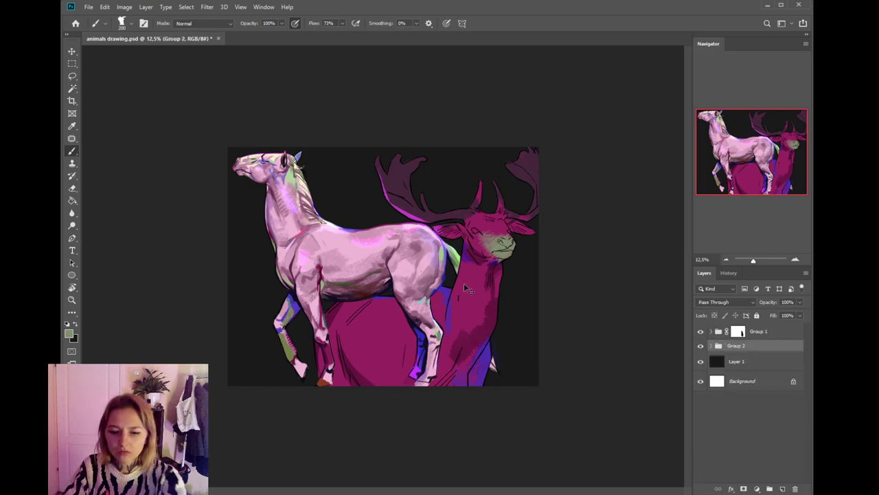
key("ctrl+t")
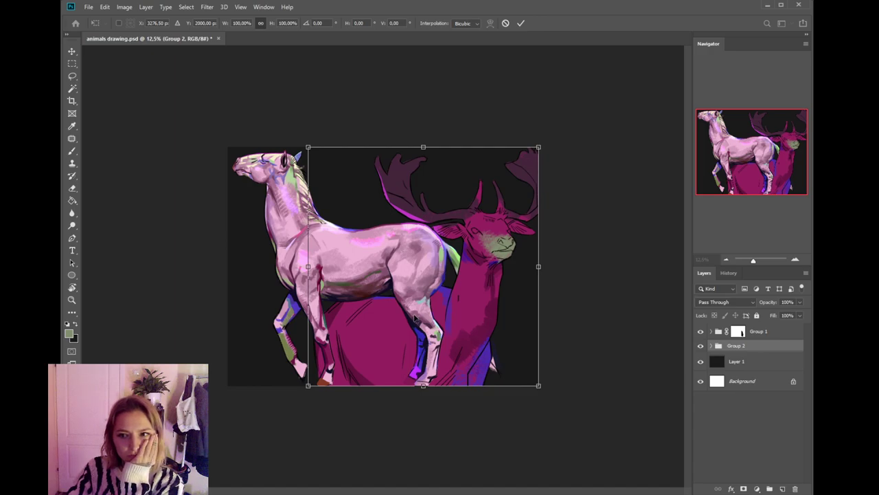
key("Escape")
- Select the horse's body colour layer, Layer 5, and blend the middle of the flank with light pinks sampled from the coat
key("ctrl+plus")
key("ctrl+plus")
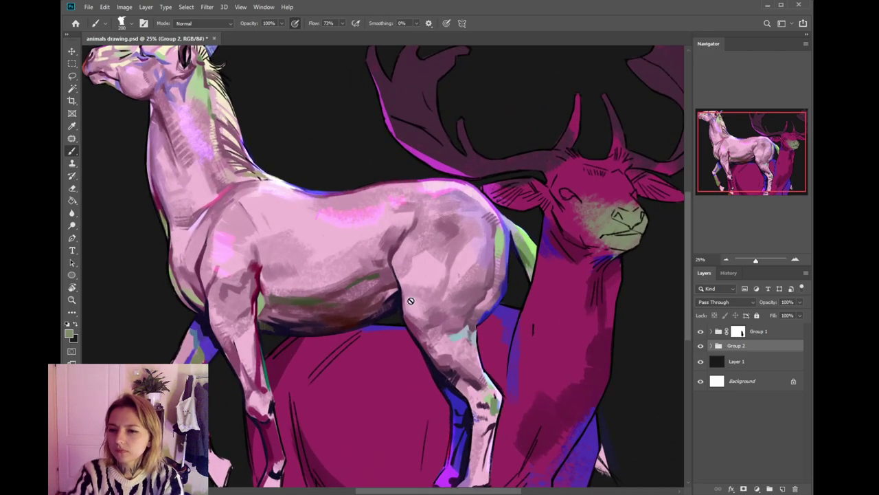
left_click_drag(388, 316, 515, 470)
left_click_drag(422, 427, 459, 381)
left_click(443, 355, "ctrl")
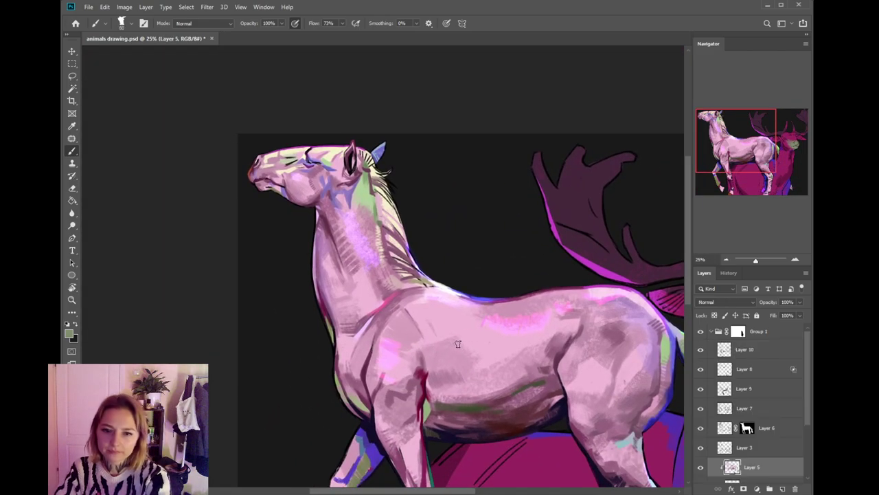
left_click(485, 333, "alt")
left_click(493, 369, "alt")
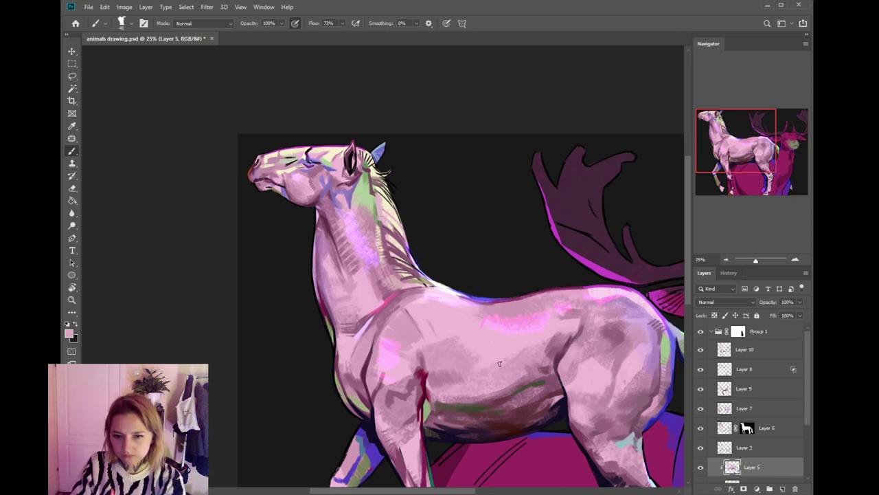
left_click(475, 341, "alt")
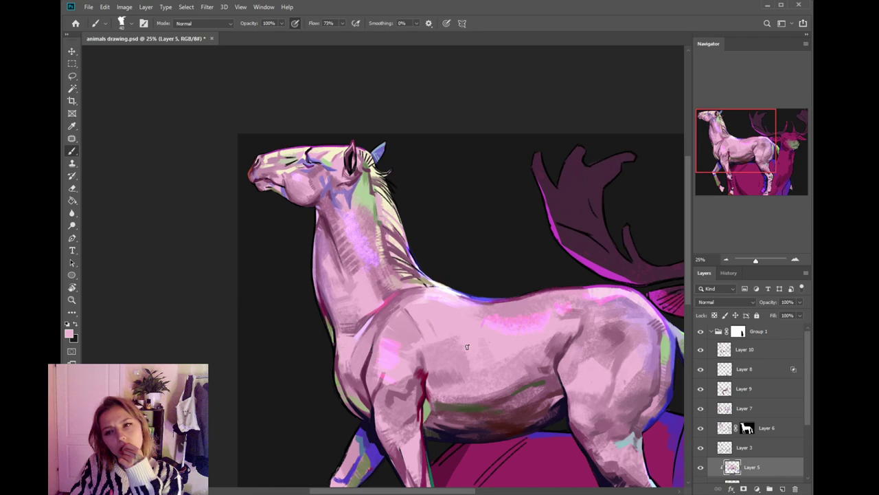
- On Layer 10, brush sampled pinks and mauves at size 30 along the flank crease in front of the horse's hind leg
left_click_drag(465, 365, 452, 332)
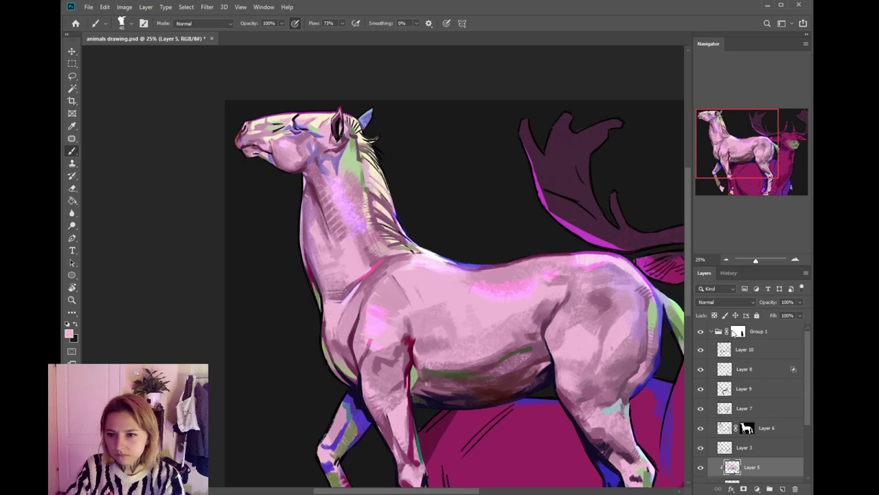
left_click(744, 351)
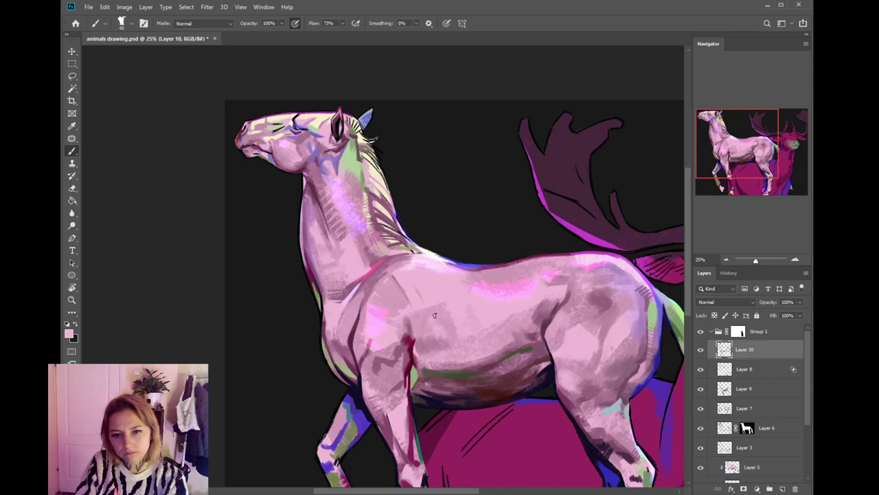
scroll(481, 296, "right", 2)
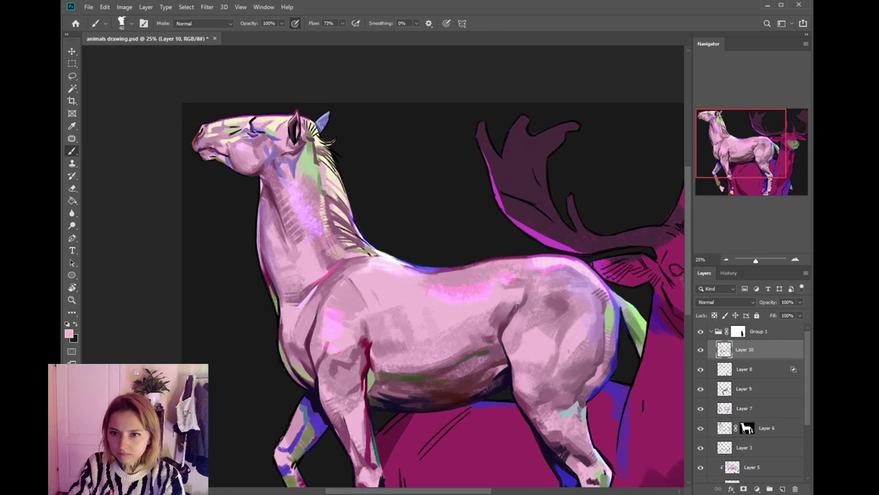
left_click(505, 308, "alt")
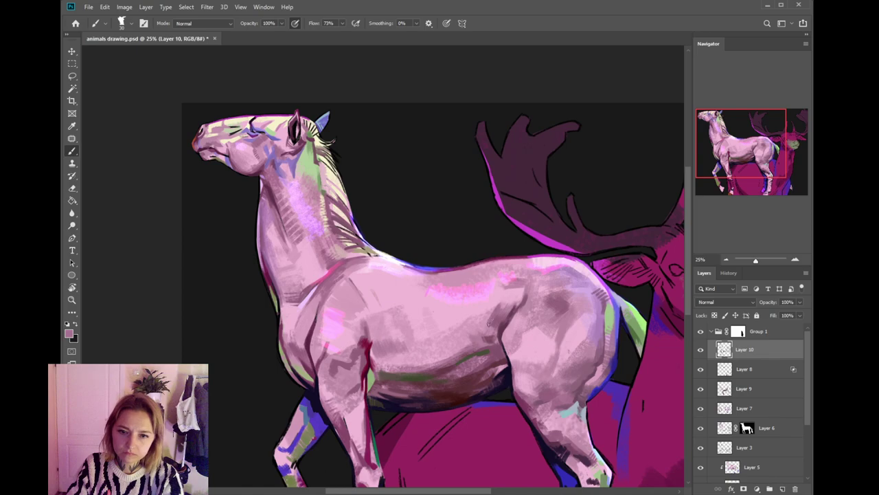
left_click(494, 328, "alt")
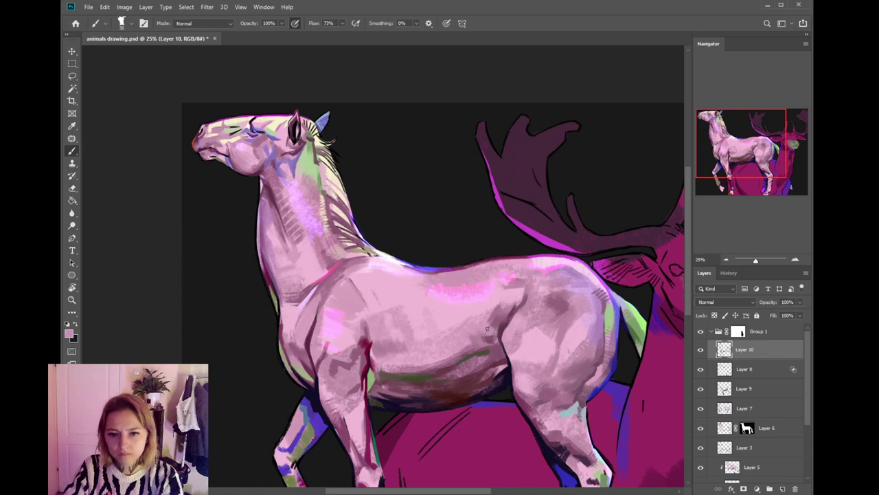
left_click(498, 317, "alt")
left_click(496, 318, "alt")
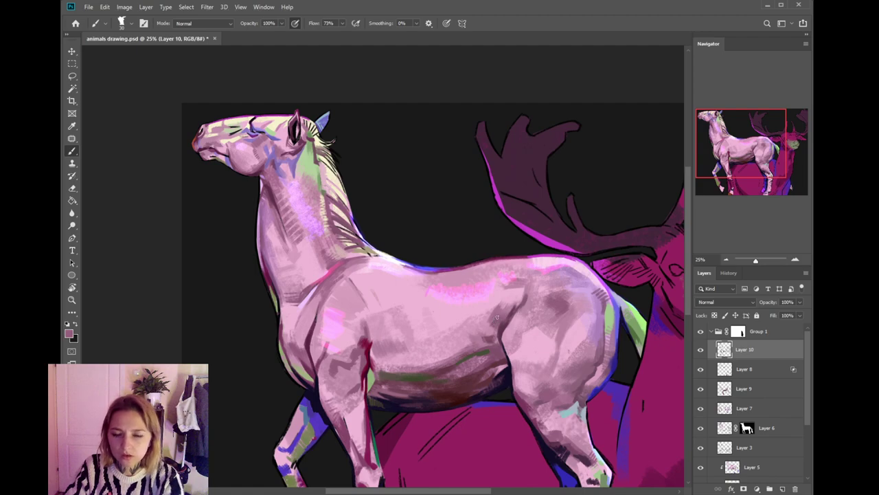
left_click(494, 334, "alt")
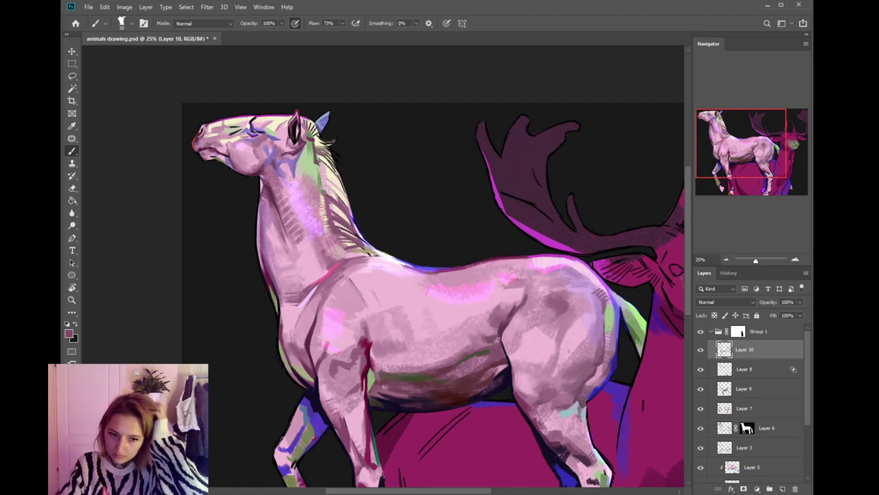
- Soften the transition between the horse's belly and hind thigh with lighter pinks sampled from the surrounding coat
left_click_drag(498, 357, 511, 344)
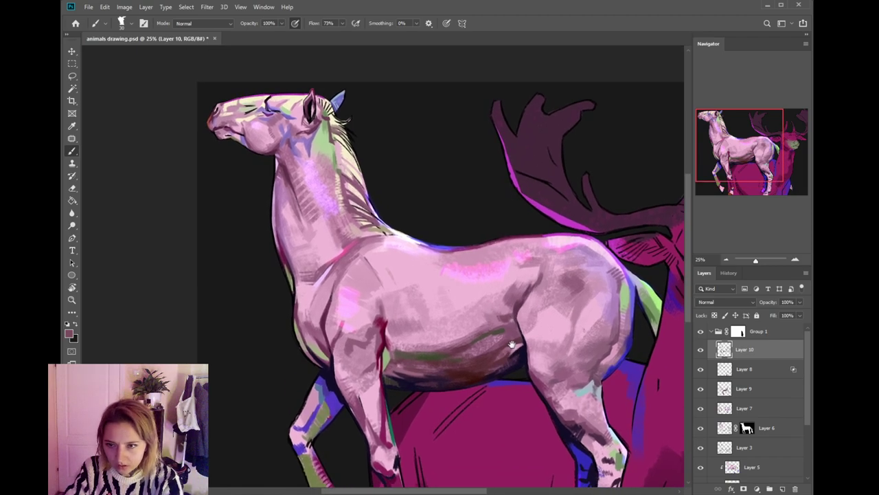
left_click_drag(515, 312, 499, 346)
left_click(491, 340, "alt")
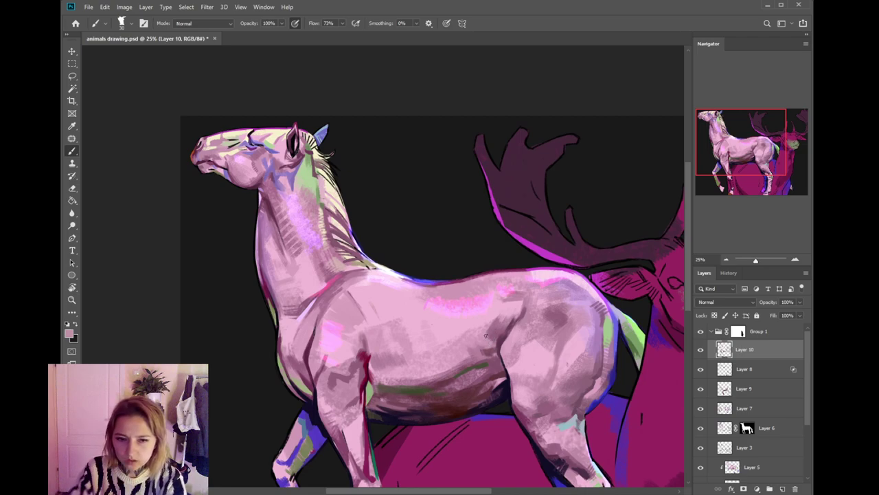
mouse_move(501, 331)
left_mouse_down()
mouse_move(498, 310)
mouse_move(516, 327)
mouse_move(491, 331)
mouse_move(518, 323)
left_mouse_up()
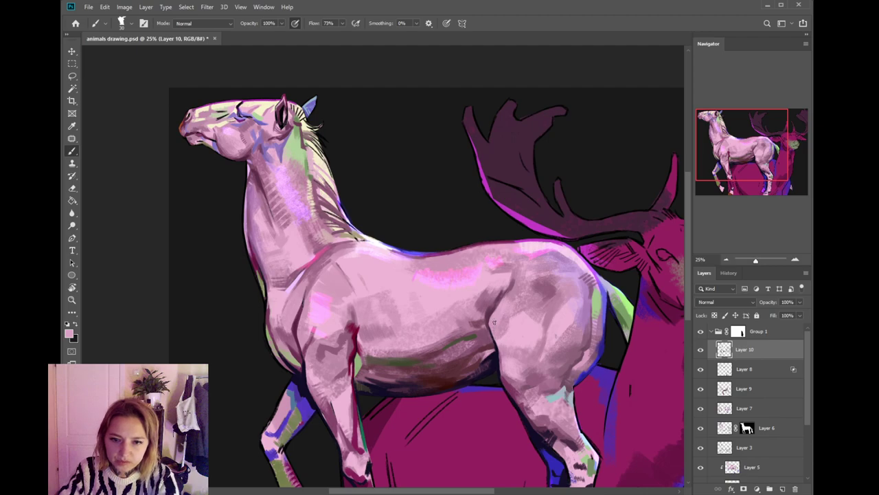
left_click(517, 326, "alt")
mouse_move(493, 322)
left_mouse_down()
mouse_move(515, 325)
mouse_move(508, 311)
left_mouse_up()
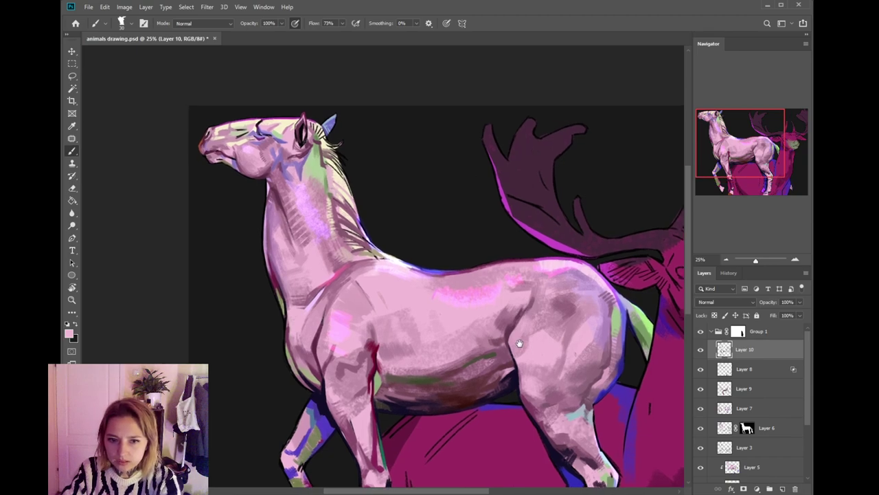
- Shade the muscles of the horse's hind thigh with a muted magenta and a darker purple sampled from the coat
left_click_drag(520, 342, 509, 333)
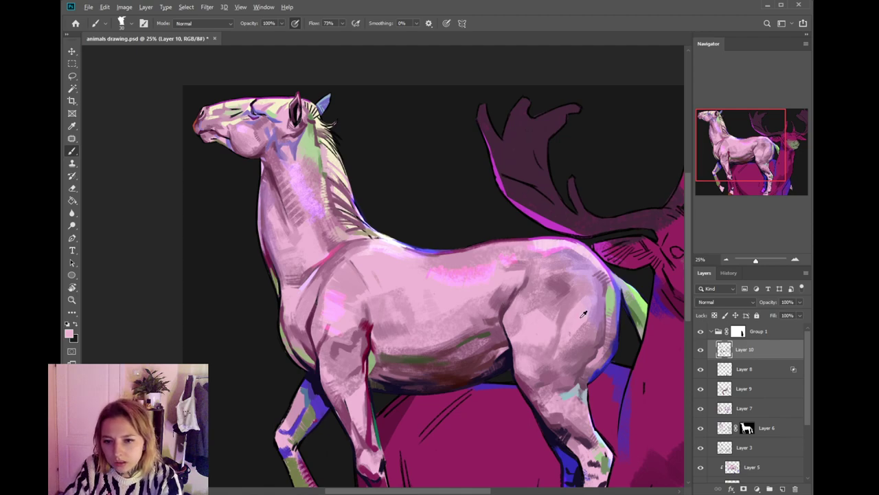
key("i")
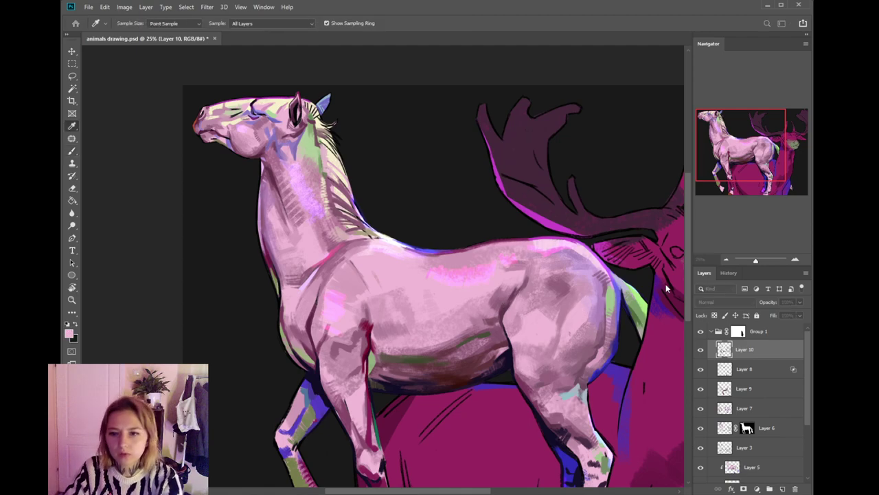
left_click(526, 349)
key("b")
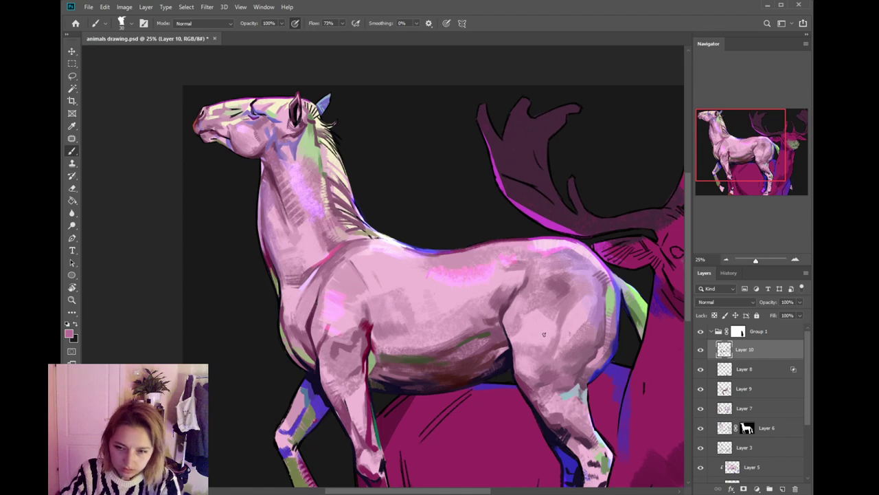
left_click_drag(550, 347, 524, 307)
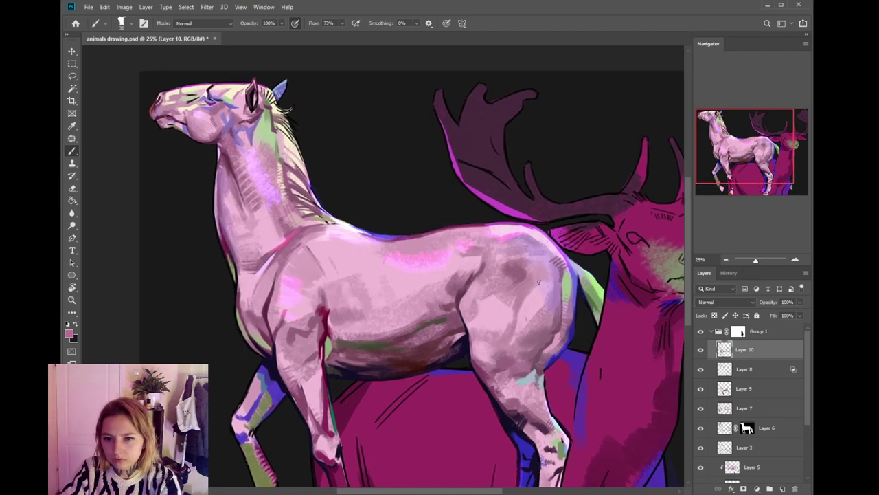
left_click(557, 331, "alt")
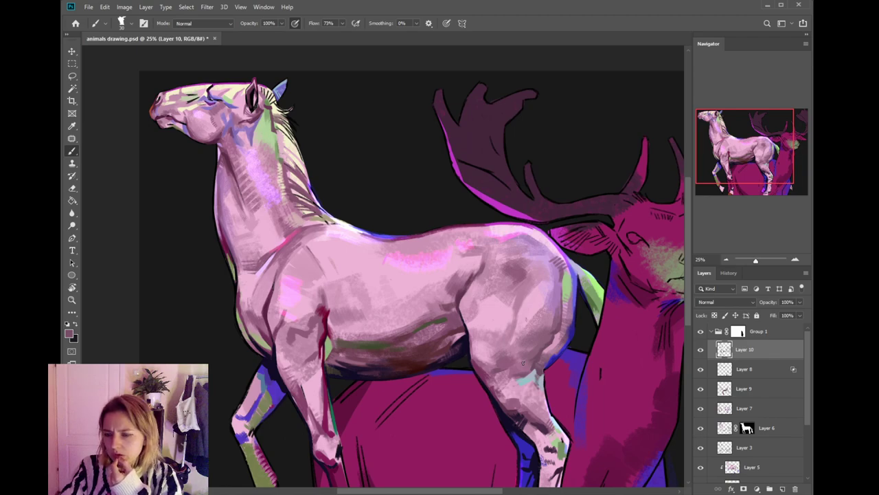
left_click_drag(504, 331, 489, 301)
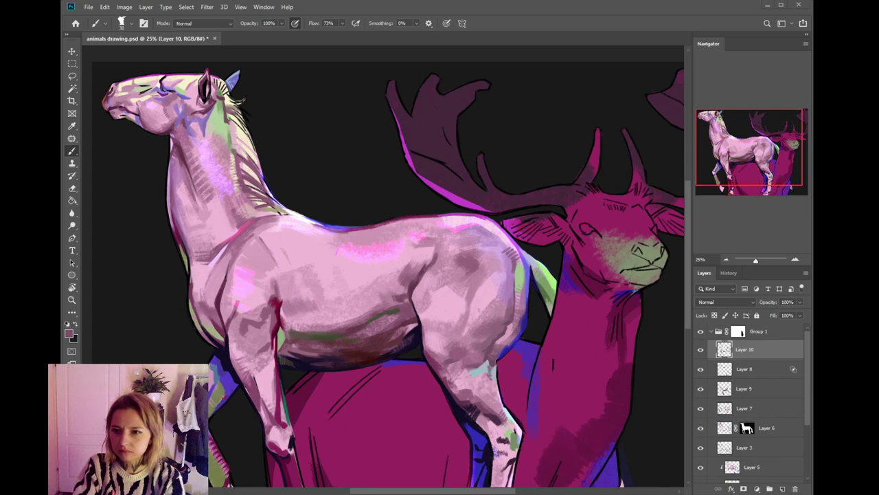
- Deepen the shadows where the belly meets the hind leg using a sampled near-black navy and a smaller brush
left_click_drag(405, 366, 440, 354)
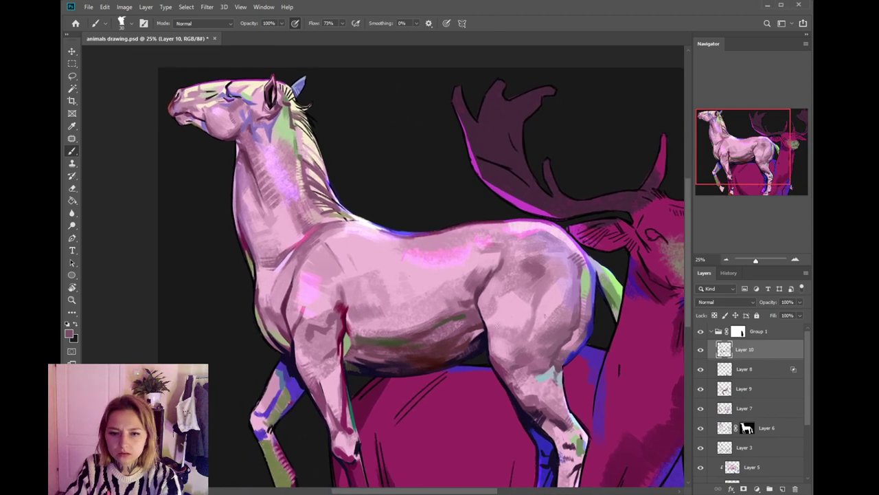
left_click(483, 339, "alt")
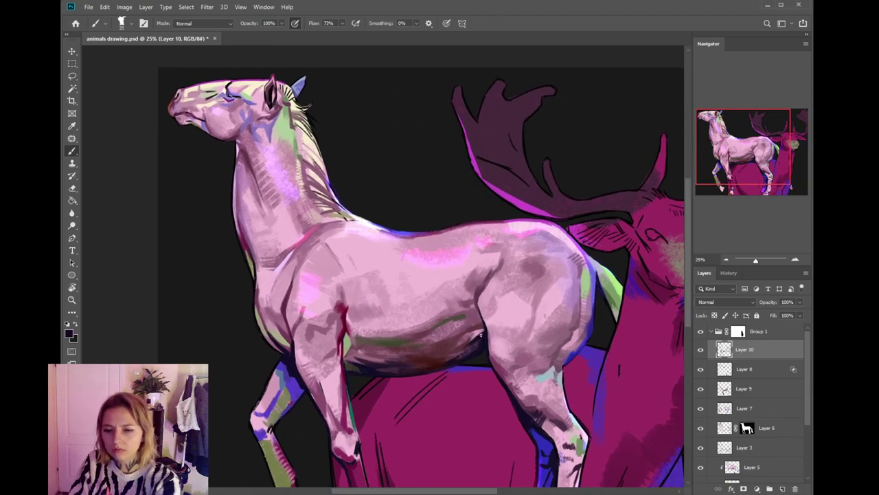
scroll(440, 337, "down", 4)
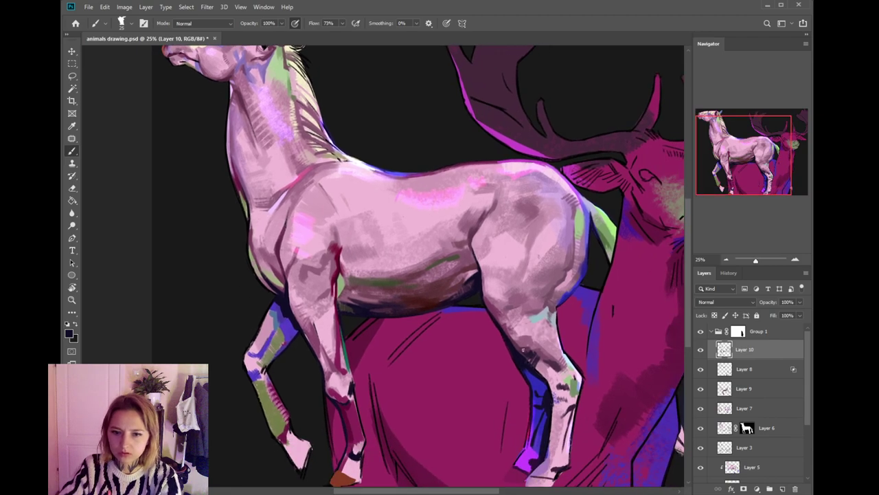
- Touch up the horse's standing foreleg with sampled purple and the upper raised foreleg with muted blue, using the Eraser for cleanup
left_click_drag(495, 351, 544, 325)
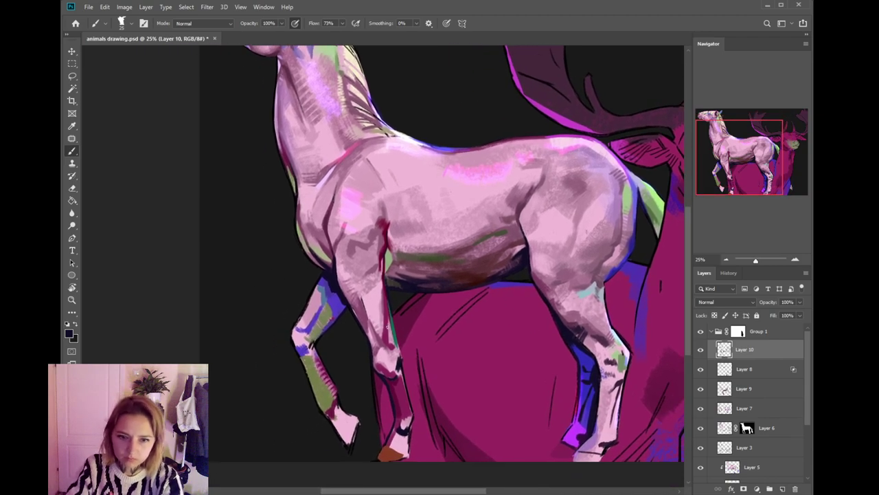
left_click(386, 334, "alt")
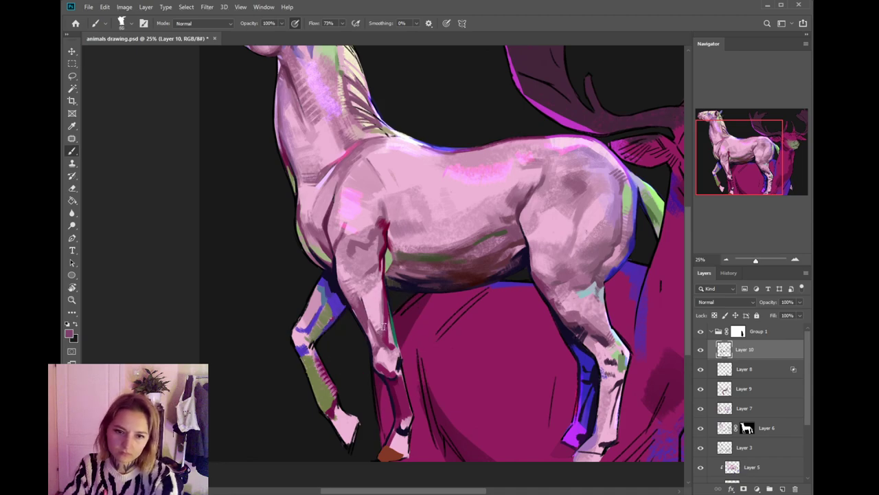
left_click(325, 287, "alt")
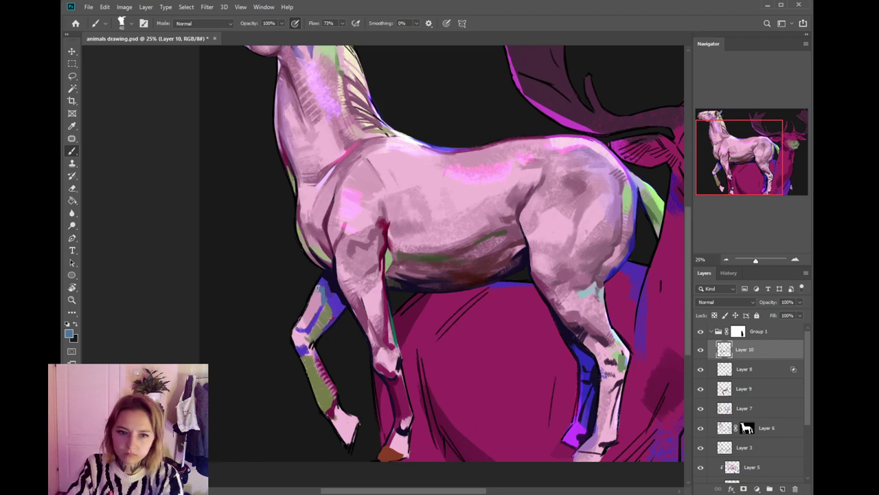
key("e")
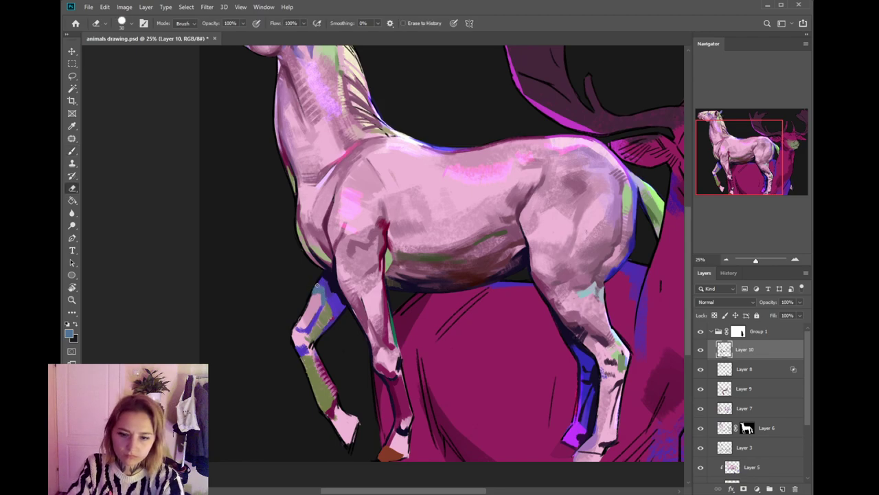
key("b")
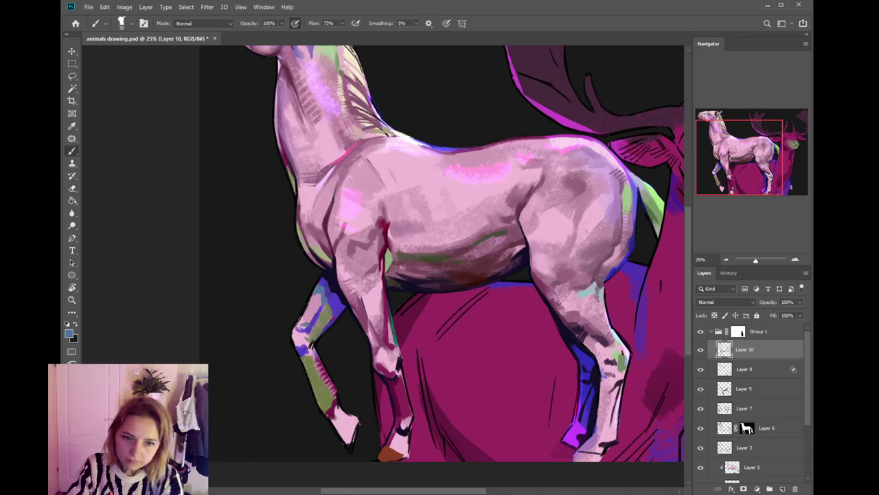
- Paint the knee area of the horse's raised foreleg with sampled blues and a dark olive green
mouse_move(300, 330)
left_mouse_down()
mouse_move(305, 340)
mouse_move(317, 316)
mouse_move(307, 345)
mouse_move(311, 340)
left_mouse_up()
left_click(310, 330, "alt")
left_click(310, 321, "alt")
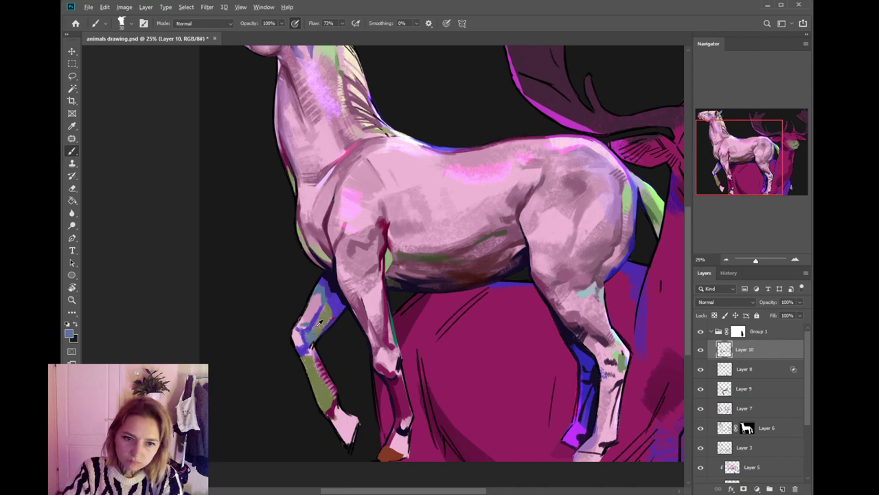
left_click(316, 335, "alt")
key("i")
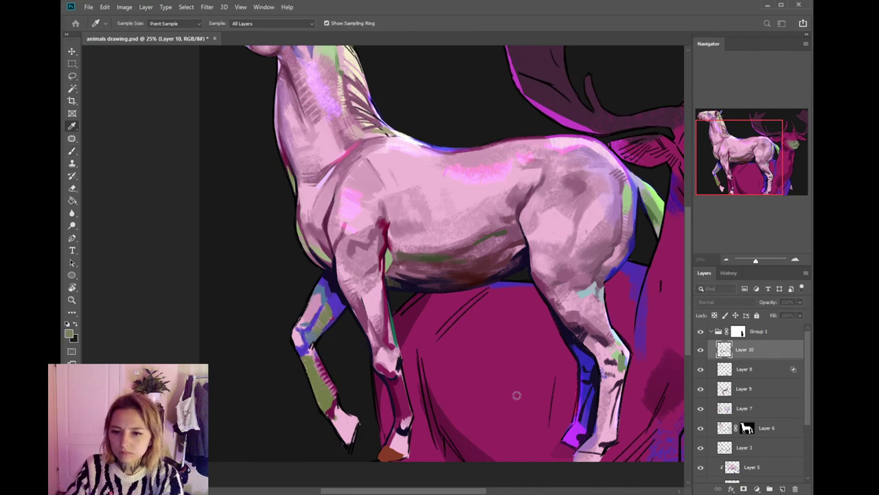
key("b")
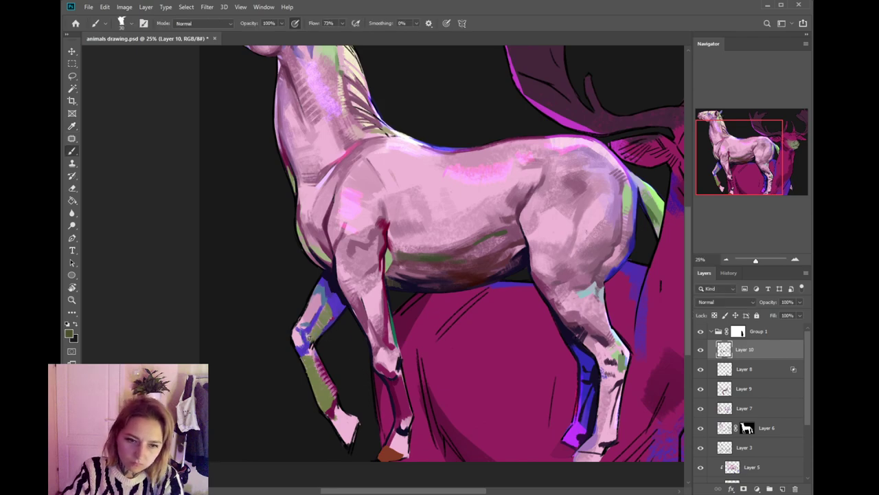
left_click_drag(314, 336, 319, 327)
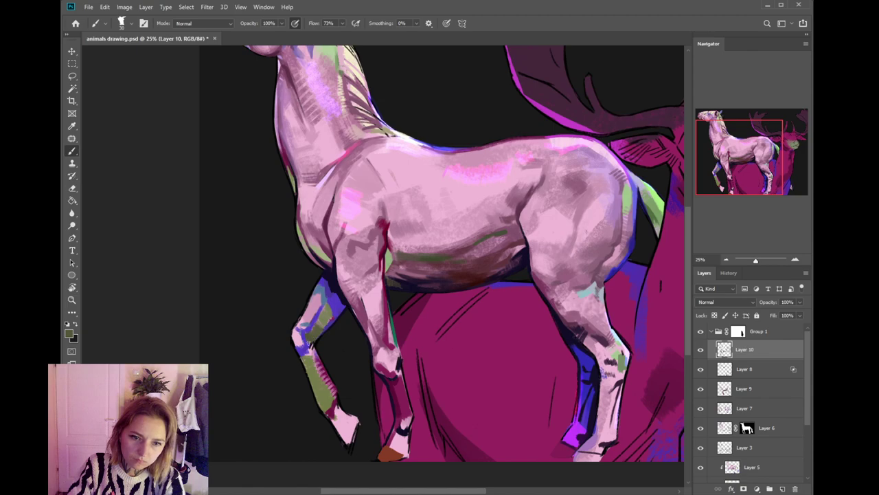
- Darken the underside of the raised foreleg's knee with a sampled near-black navy, and sample the magenta between the horse's legs
key("i")
key("b")
left_click(345, 300, "alt")
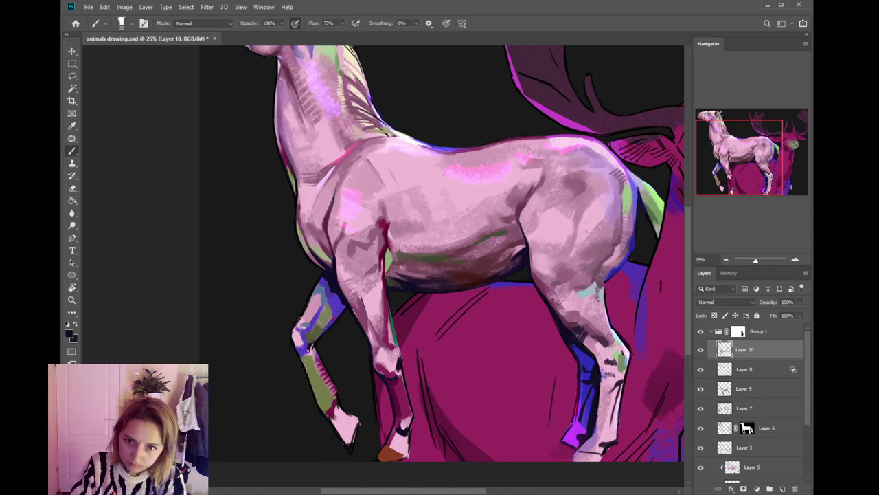
left_click_drag(299, 353, 295, 349)
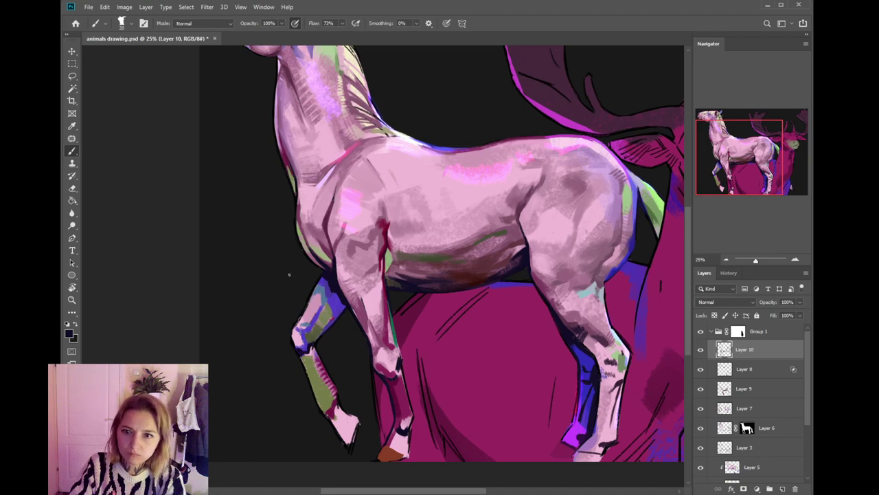
left_click(473, 328, "alt")
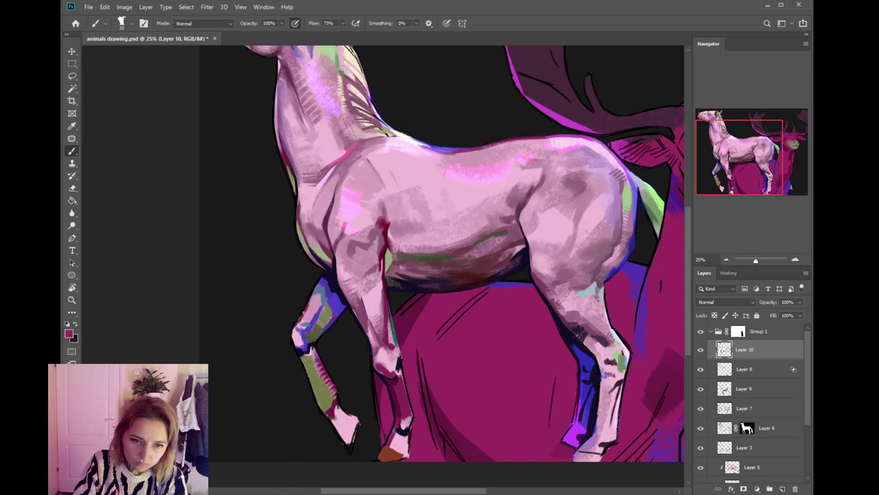
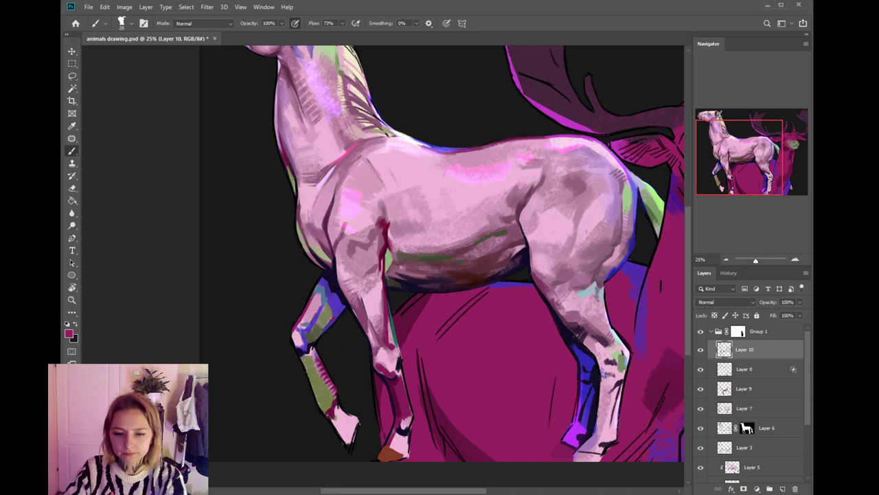
- Bring the horse's head and neck into view and compare the painting with the white horse reference photo
mouse_move(461, 325)
left_mouse_down()
mouse_move(459, 290)
mouse_move(435, 325)
left_mouse_up()
left_click_drag(437, 293, 438, 359)
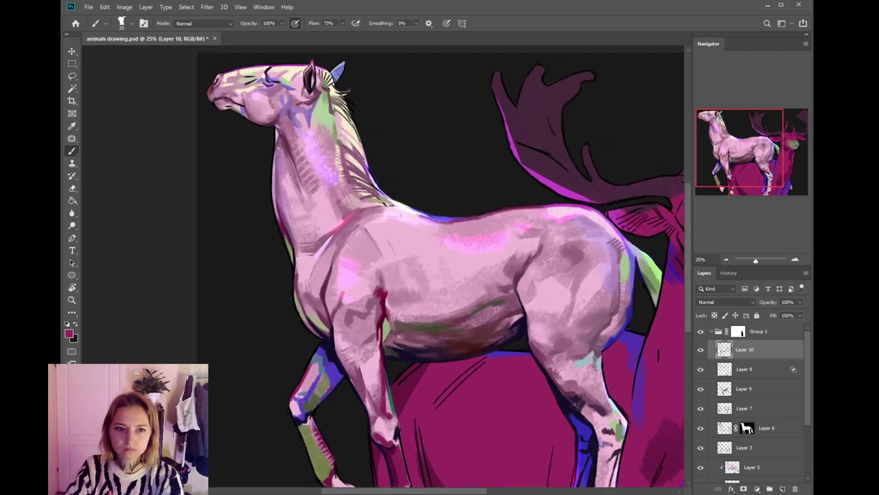
left_click_drag(644, 10, 149, 239)
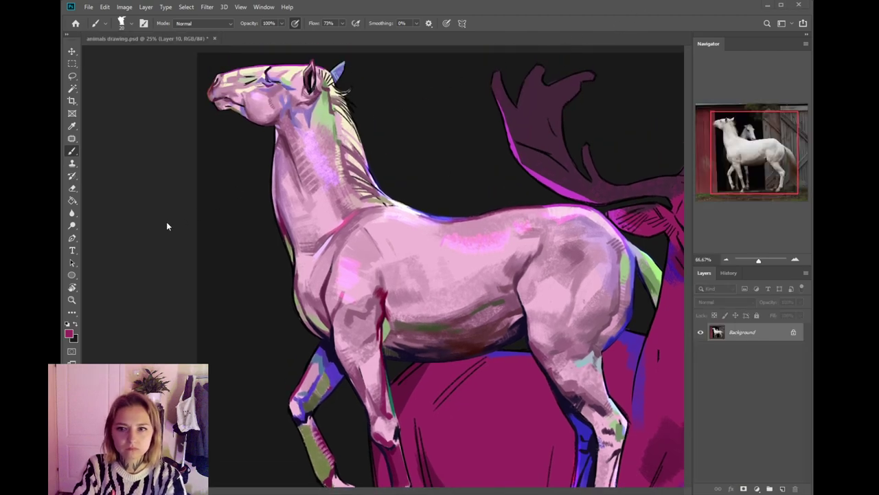
left_click(476, 286)
left_click_drag(388, 332, 447, 329)
left_click_drag(426, 292, 447, 325)
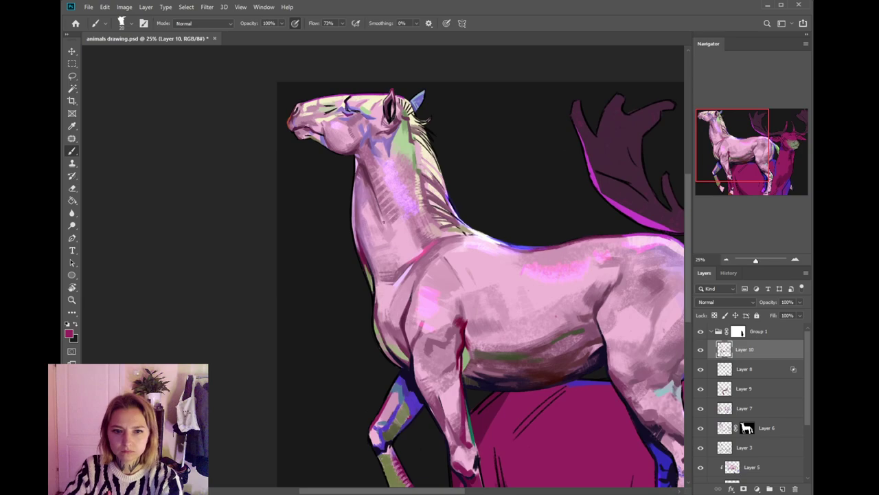
- Shade the lower front of the horse's neck with a muted purple, using the horse photo as reference
left_click(365, 233, "alt")
key("ctrl+Tab")
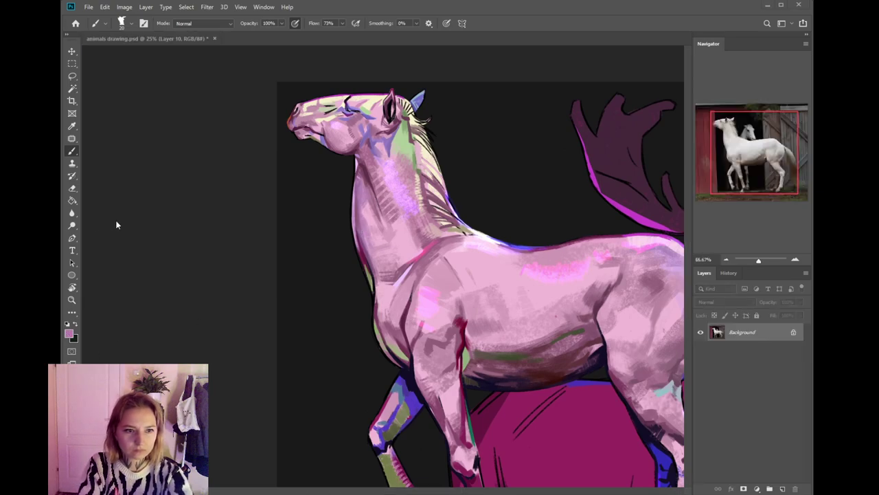
left_click_drag(290, 414, 271, 402)
left_click_drag(232, 372, 232, 370)
left_click(343, 303)
left_click(70, 334)
left_click(523, 371)
key("b")
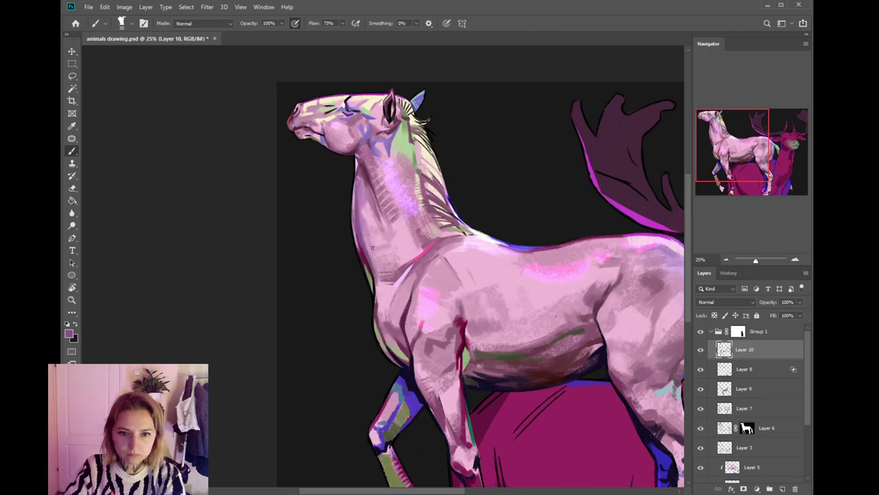
left_click(397, 274, "alt")
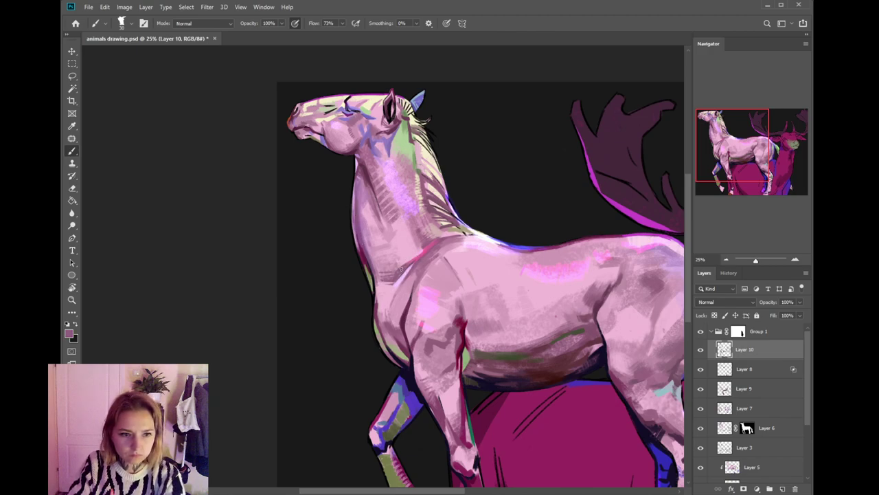
mouse_move(367, 231)
left_mouse_down()
mouse_move(373, 246)
mouse_move(384, 245)
left_mouse_up()
- Blend the shading on the lower front of the neck with dusky pinks sampled from the surrounding coat
left_click(374, 218, "alt")
left_click(373, 218, "alt")
left_click(378, 237, "alt")
left_click(375, 232, "alt")
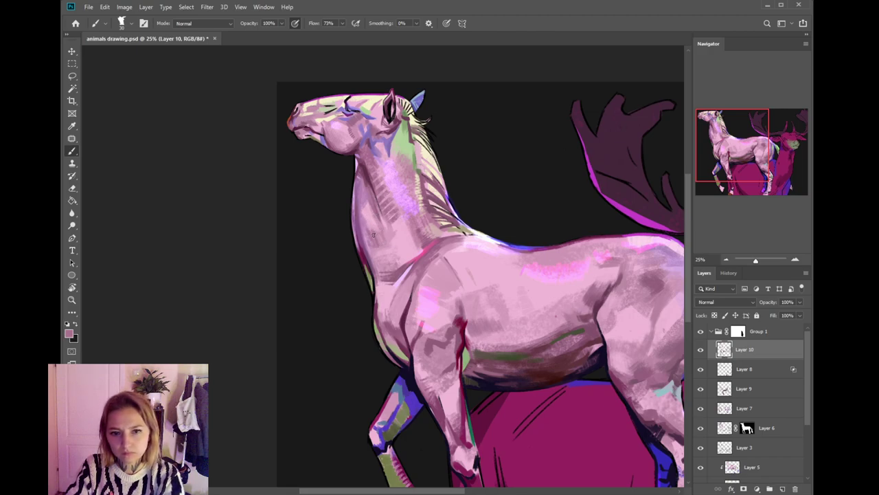
left_click_drag(366, 230, 368, 246)
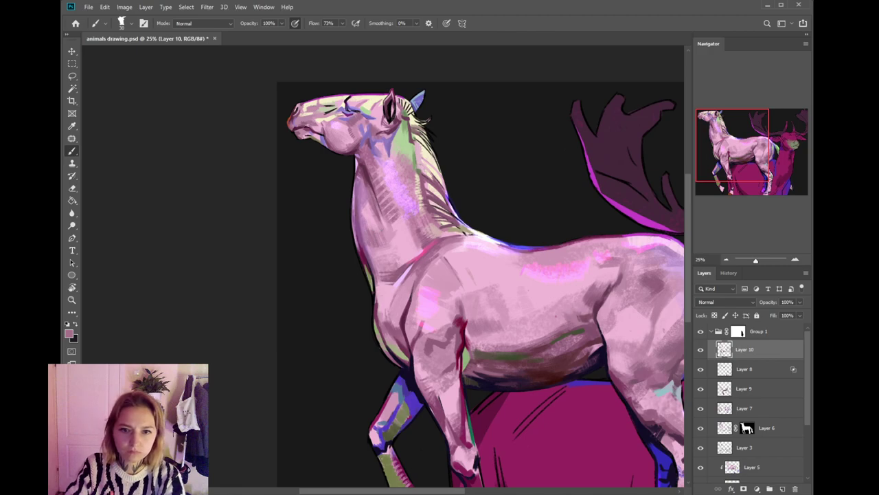
- Refine the base of the mane at the withers with sampled cream and mauve, using a smaller brush
mouse_move(422, 233)
left_mouse_down()
mouse_move(418, 217)
mouse_move(440, 231)
mouse_move(463, 222)
left_mouse_up()
left_click(448, 222, "alt")
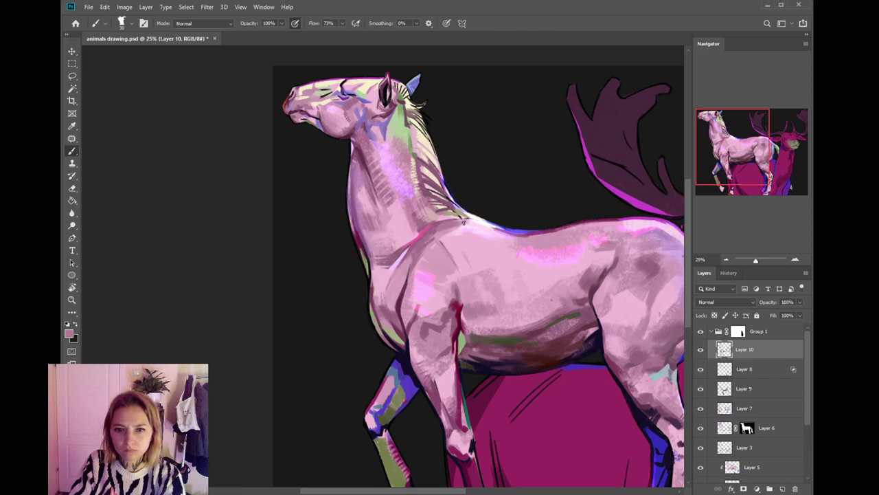
left_click(465, 210, "alt")
left_click(453, 216, "alt")
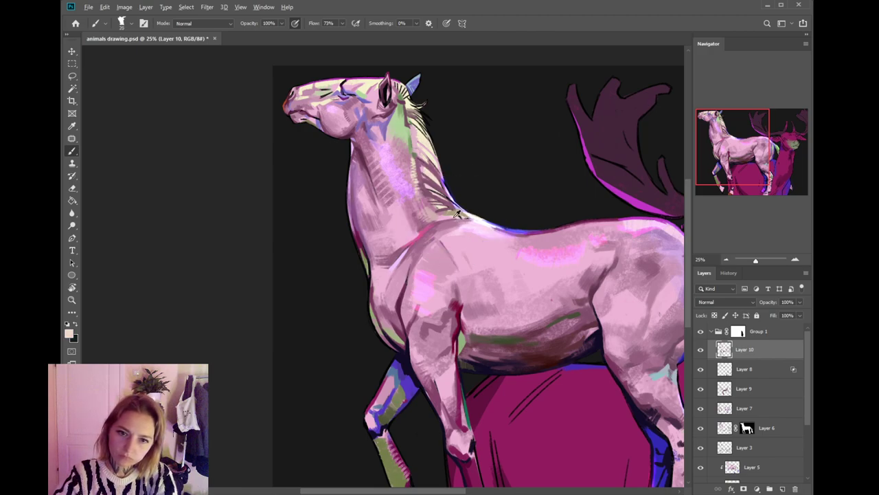
left_click(450, 219, "alt")
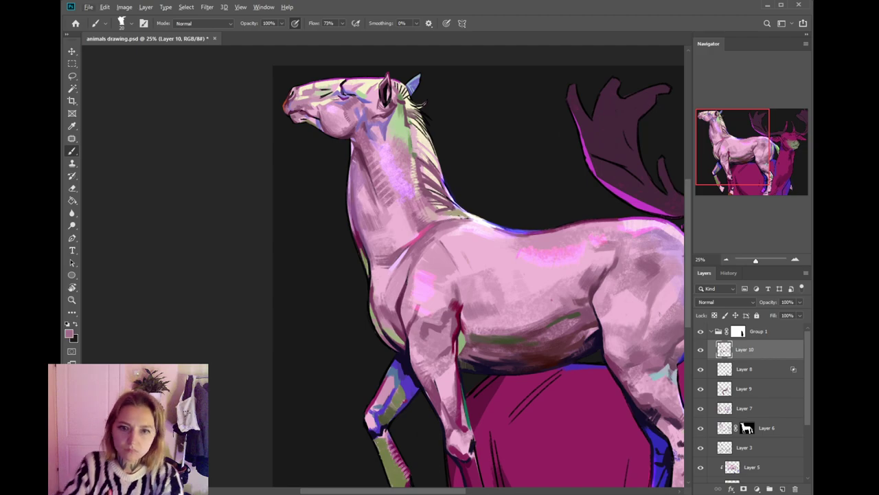
- Blend the mane's lower end into the withers with sampled light pink, tan and mauve tones
left_click(435, 221, "alt")
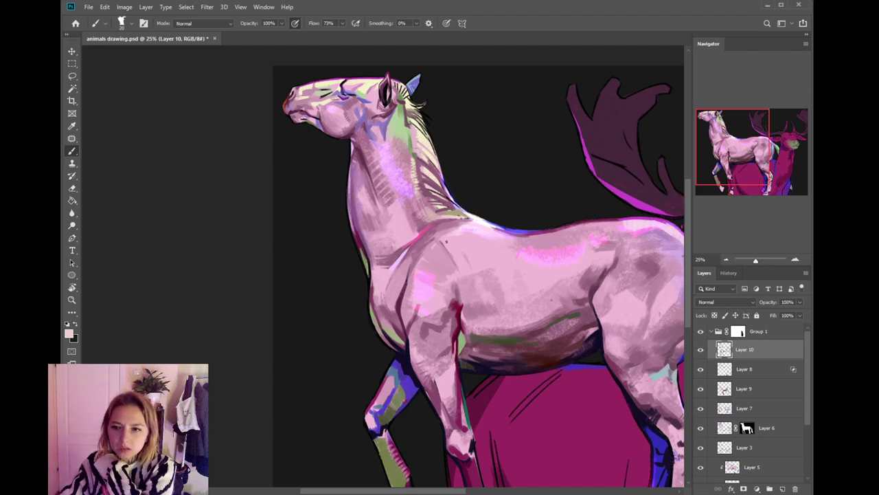
left_click(464, 210, "alt")
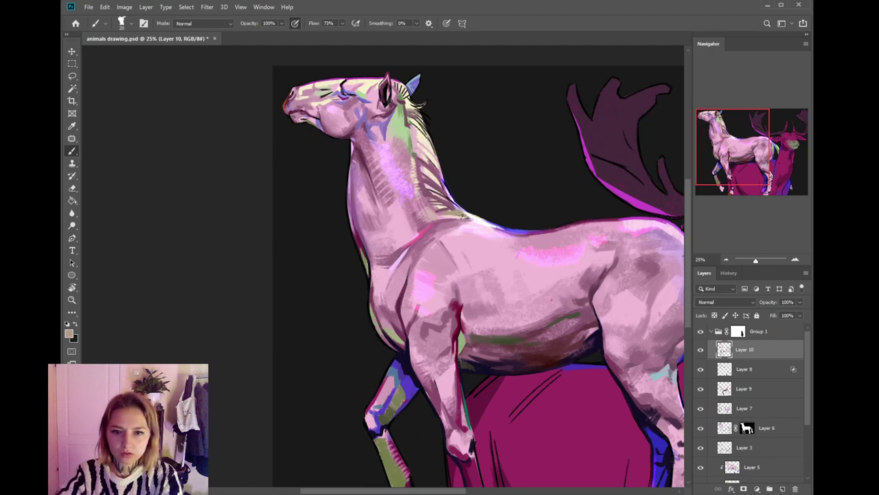
left_click(457, 215, "alt")
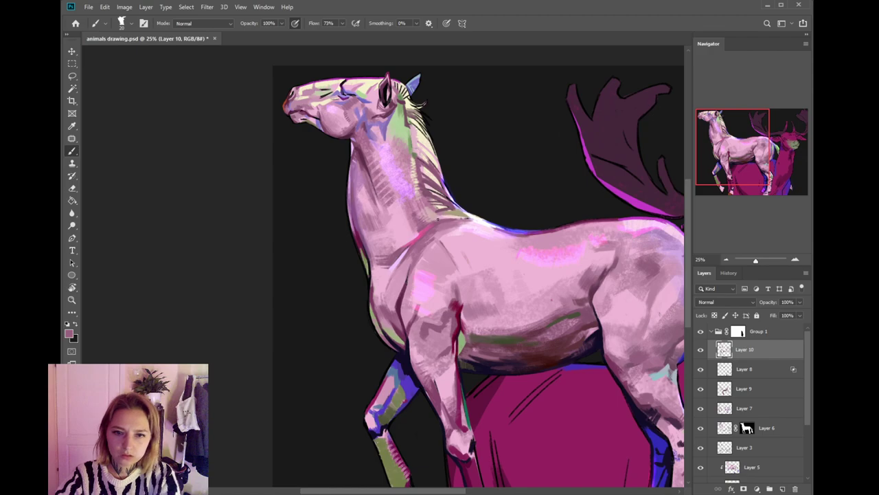
left_click(458, 215, "alt")
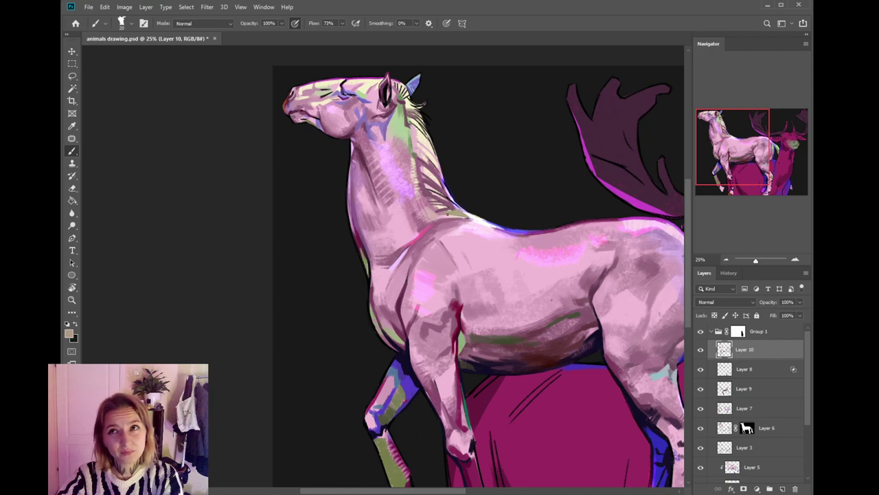
left_click(458, 212, "alt")
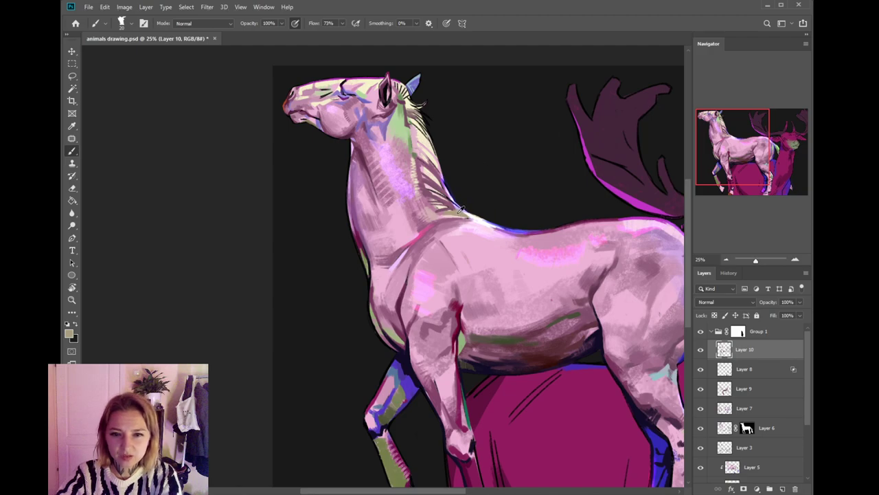
left_click(457, 217, "alt")
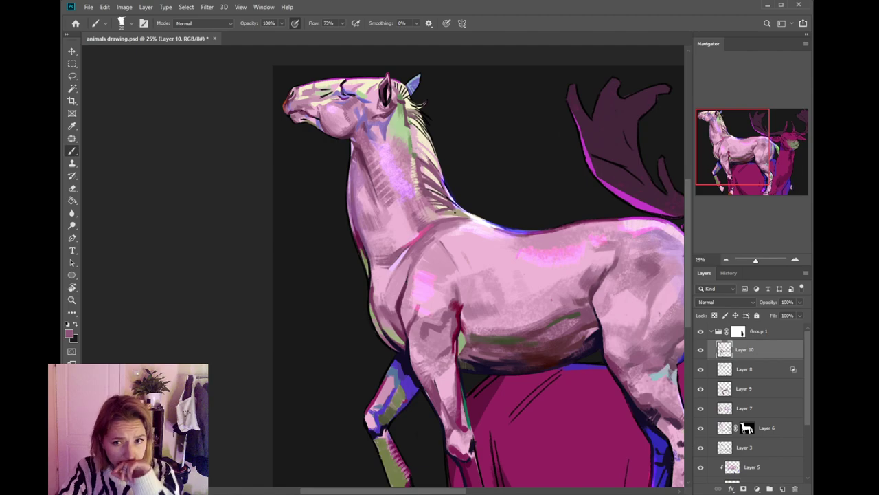
- Detail the lower mane and the adjoining neck with a finer size 10 brush in sampled pinks and mauve
key("ctrl+plus")
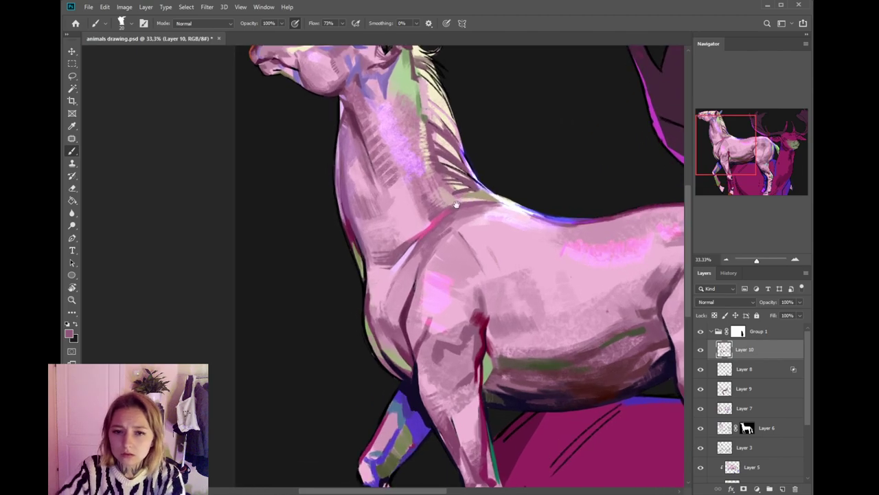
left_click_drag(452, 210, 427, 292)
left_click(445, 278, "alt")
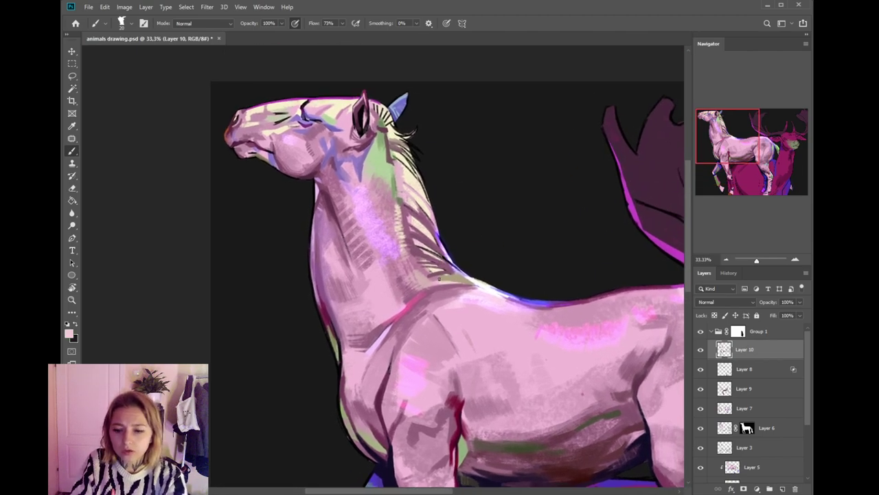
left_click(438, 280, "alt")
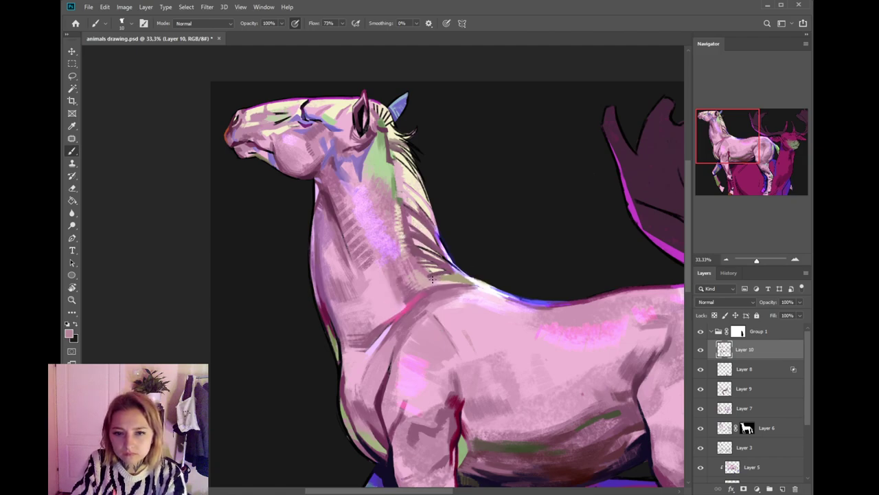
left_click(422, 238, "alt")
left_click(425, 244, "alt")
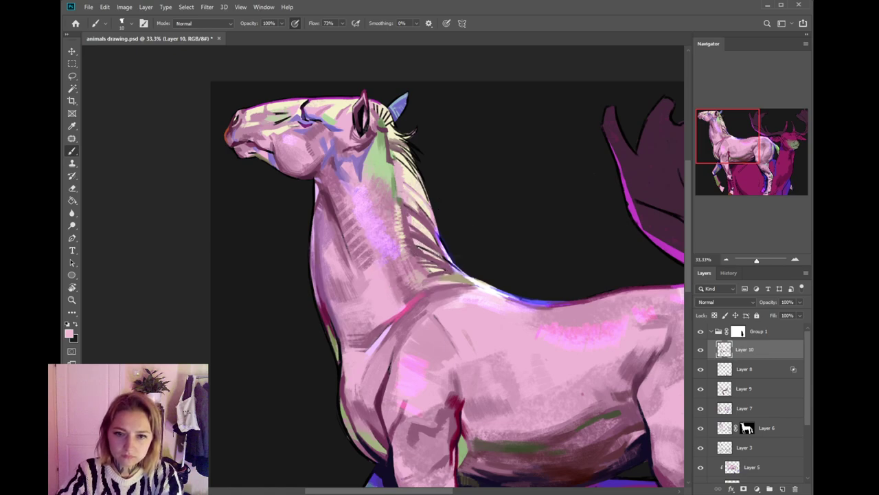
left_click(432, 254, "alt")
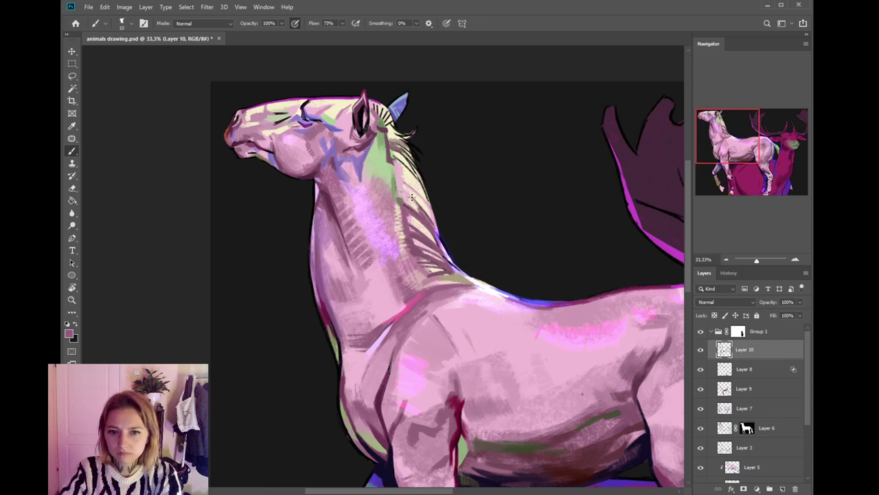
- Shade the top and rear edge of the horse's shoulder with sampled mauve tones and a size 20 brush
left_click_drag(439, 333, 423, 246)
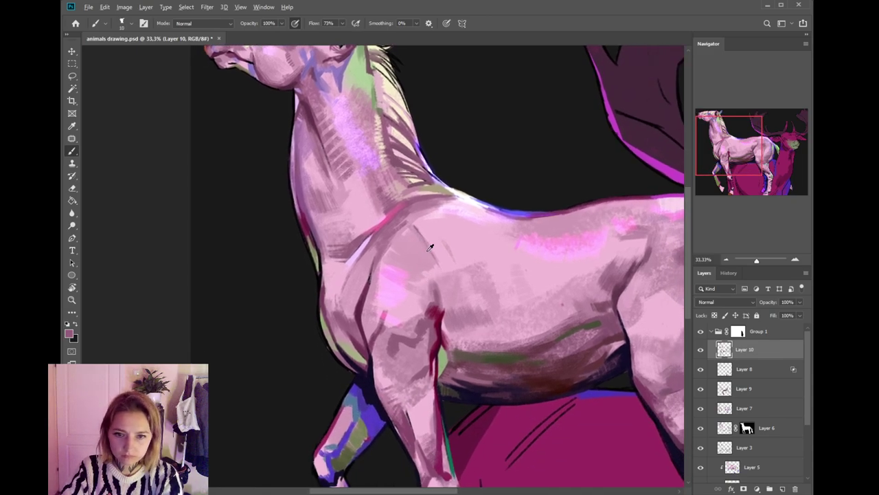
key("bracketright")
key("bracketright")
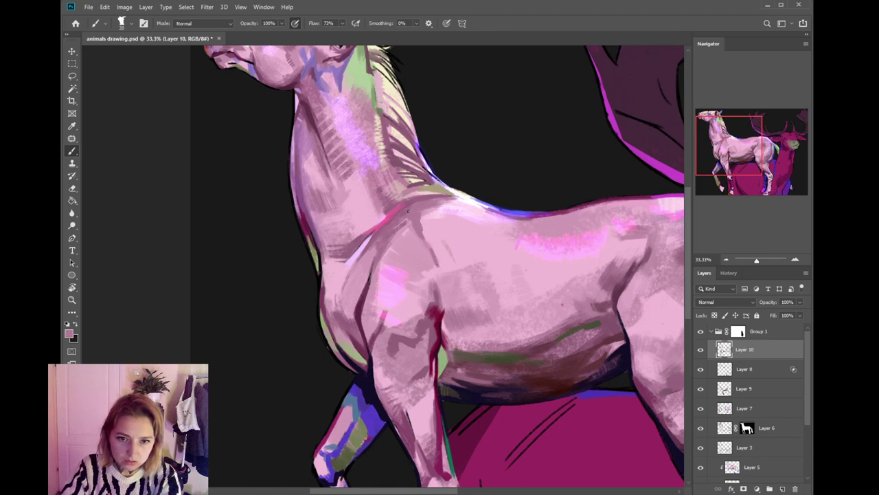
left_click(410, 211, "alt")
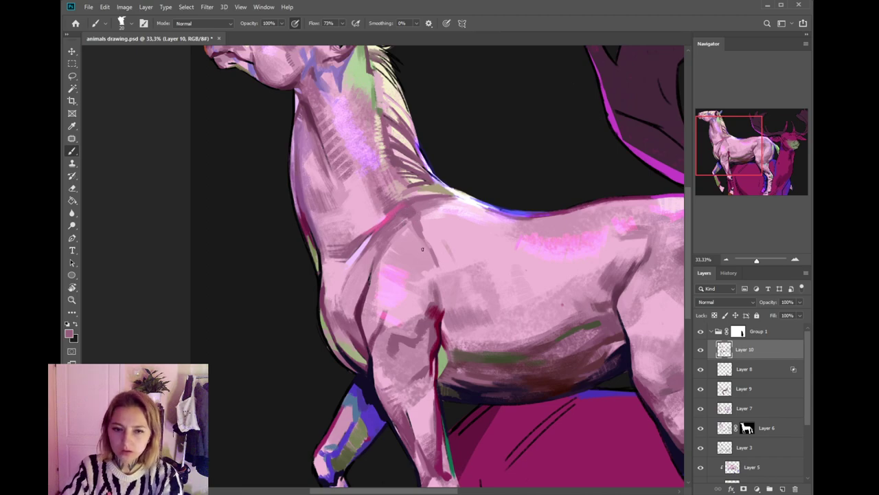
- Deepen the shadow above the dark red crease behind the shoulder with a darker muted purple
scroll(427, 251, "down", 1)
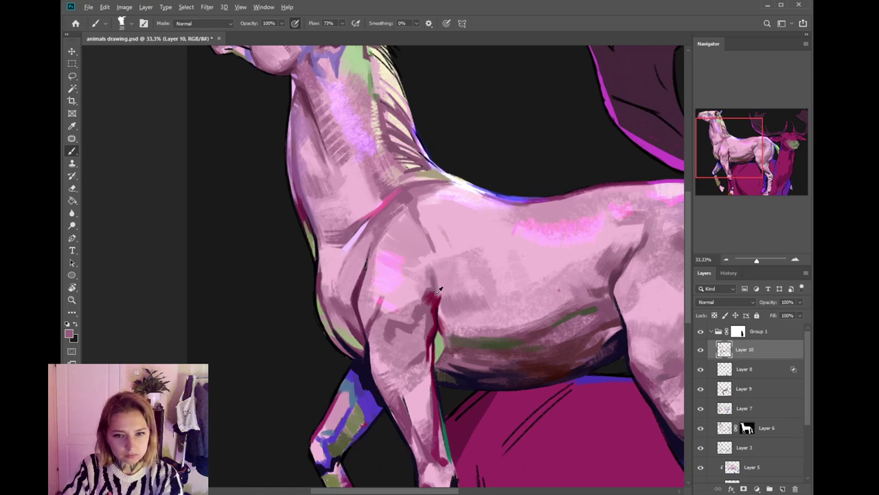
key("i")
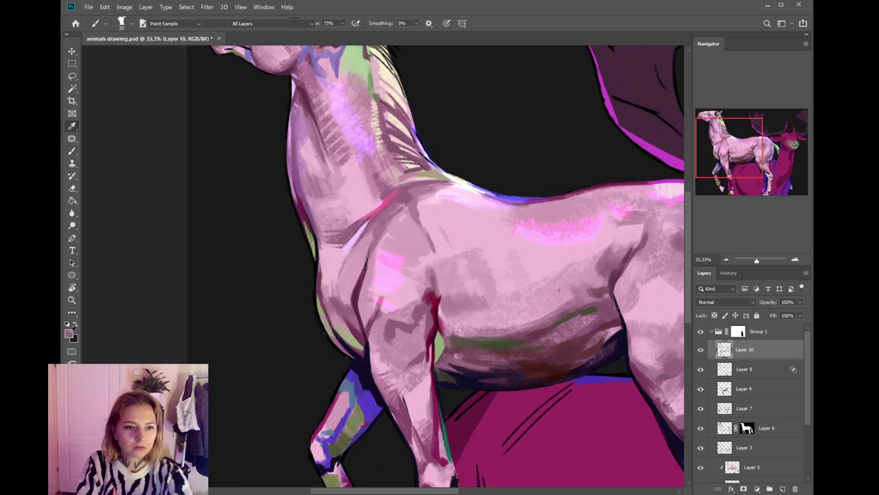
left_click(525, 378)
key("b")
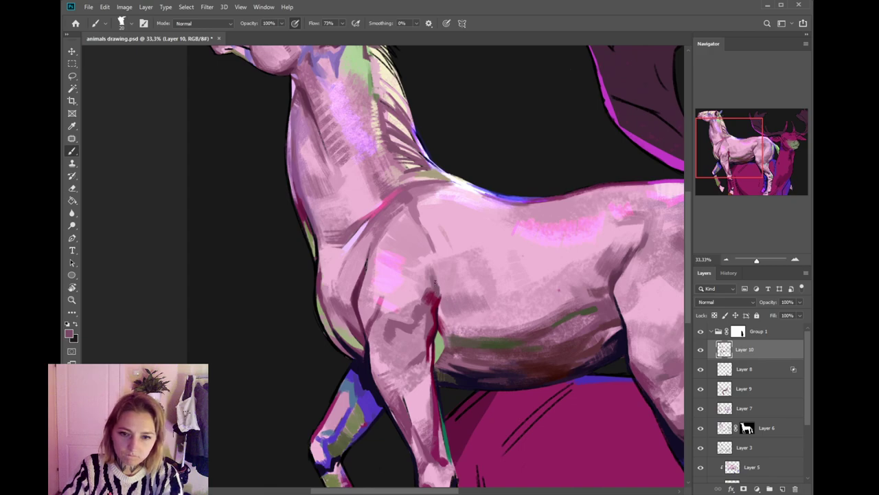
- Shade the muscles at the top of the standing foreleg with a muted purple based on a sampled coat colour
scroll(445, 275, "down", 2)
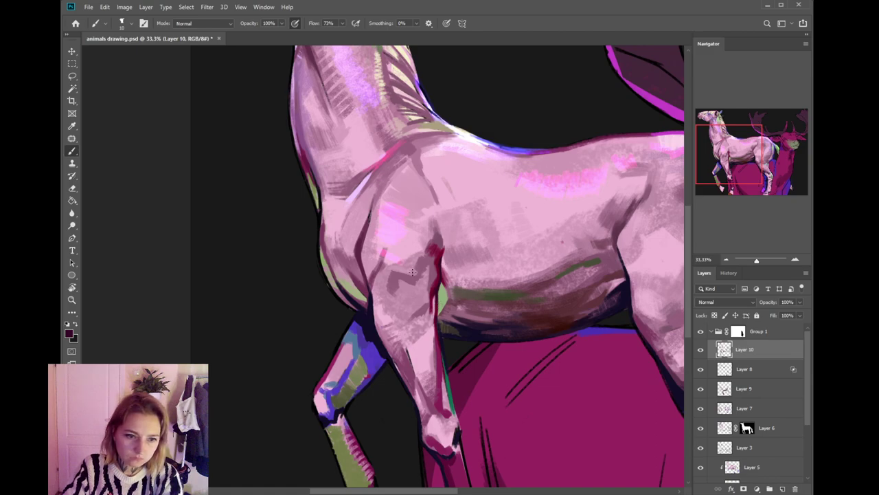
left_click(430, 302, "alt")
left_click(70, 335)
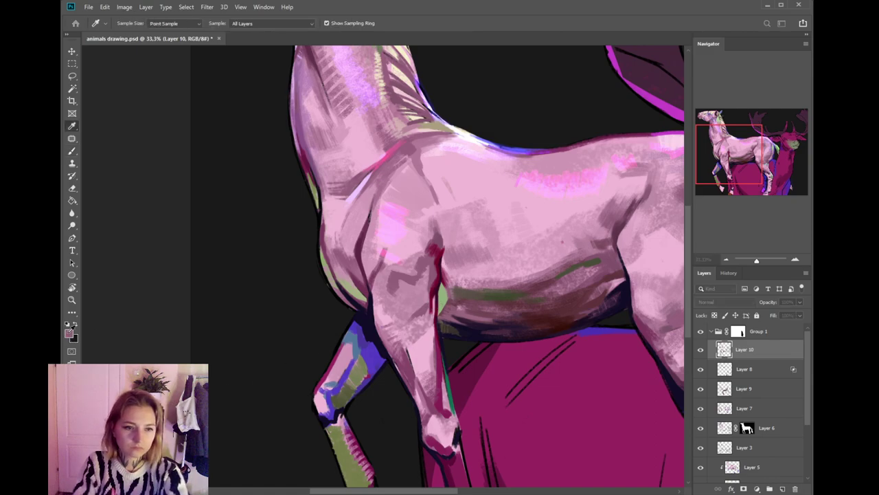
key("b")
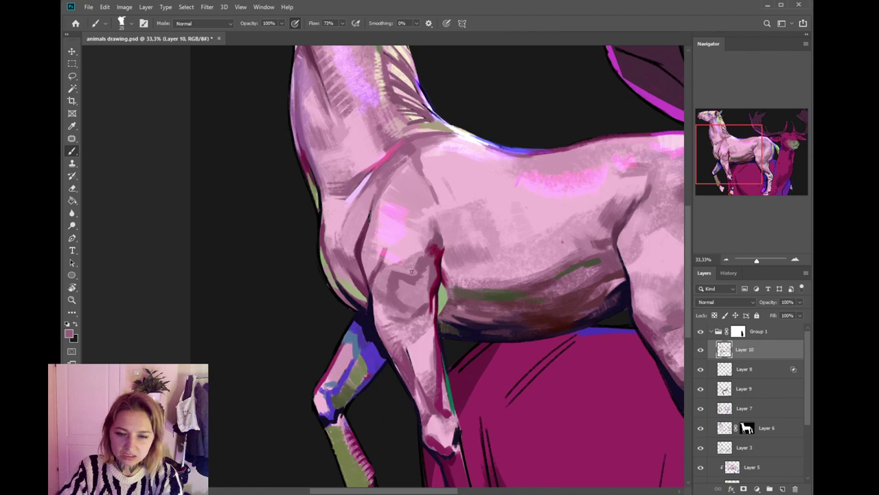
- Compare the whole drawing with an earlier history state and return to the latest brush stroke
left_click(420, 287, "alt")
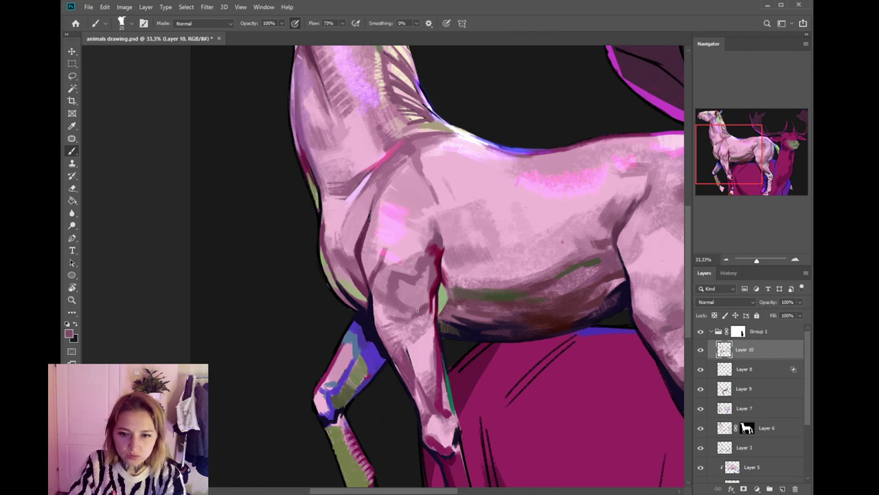
scroll(417, 310, "down", 3)
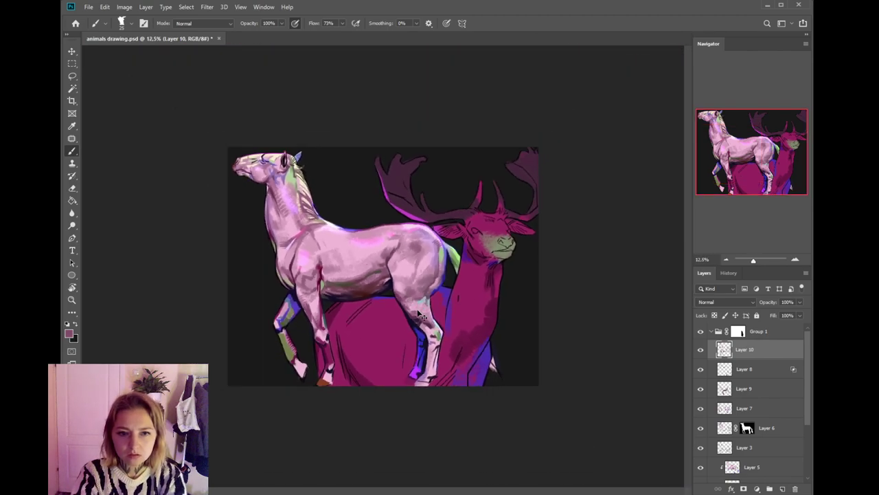
left_click(729, 273)
mouse_move(808, 422)
left_mouse_down()
mouse_move(804, 302)
mouse_move(806, 428)
left_mouse_up()
left_click(786, 293)
left_click(732, 477)
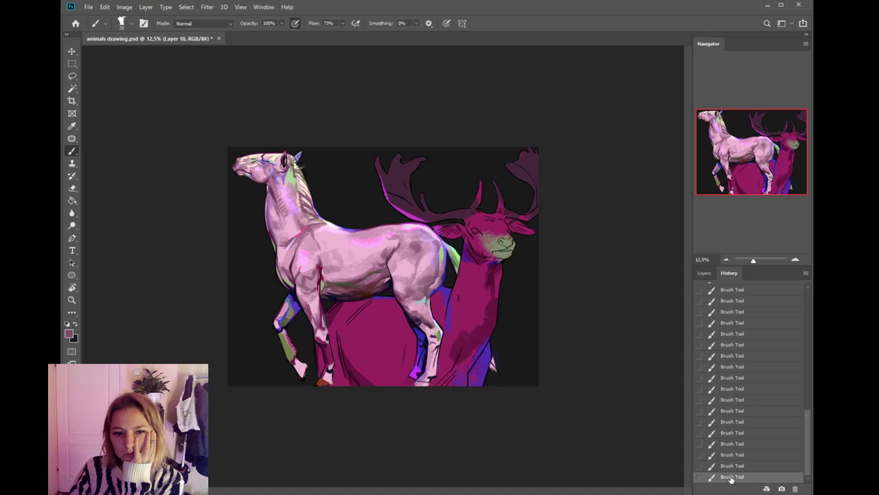
left_click(705, 274)
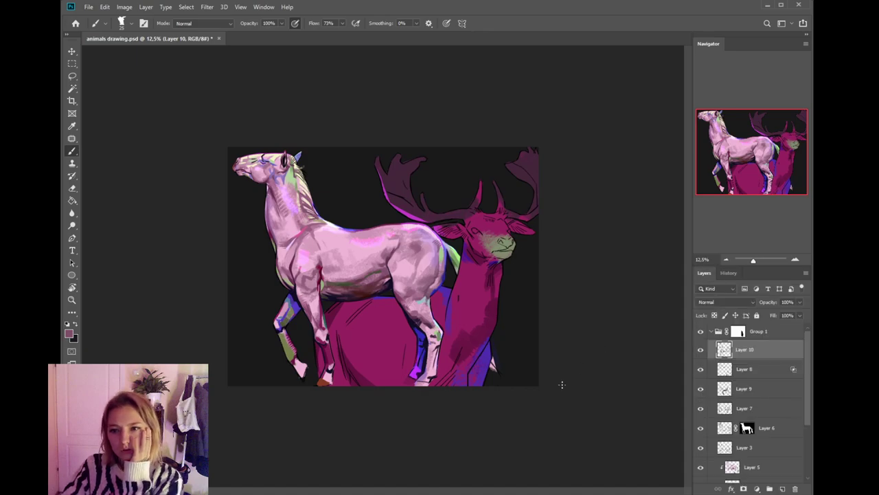
- Refine the crease behind the horse's shoulder with a sampled coat pink, muted mauve and very dark red-purple
key("ctrl+plus")
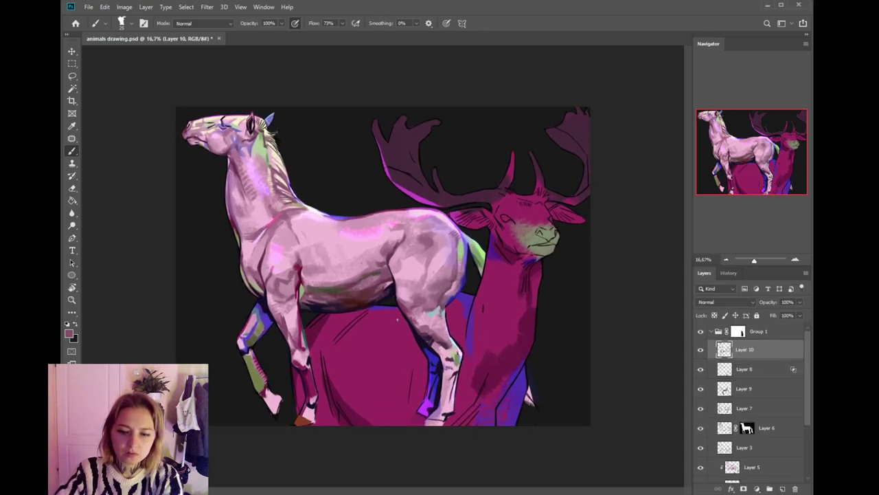
key("ctrl+plus")
left_click_drag(367, 313, 495, 373)
left_click(483, 323, "alt")
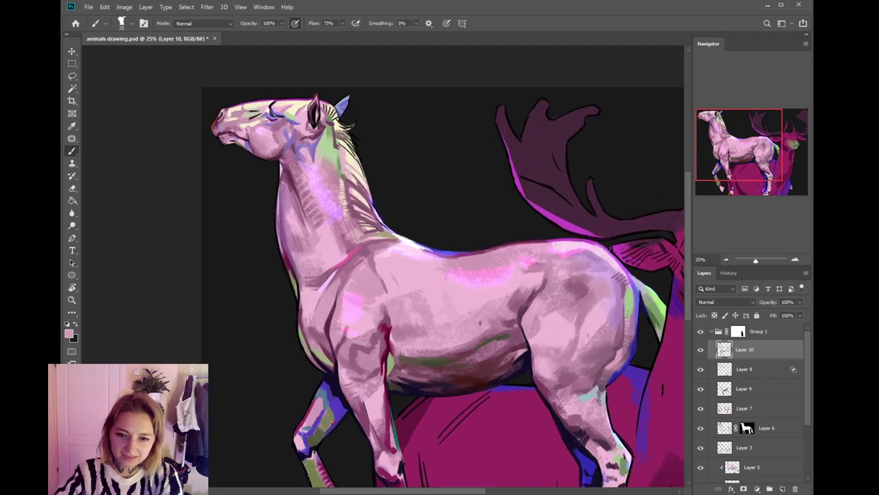
left_click_drag(468, 324, 454, 304)
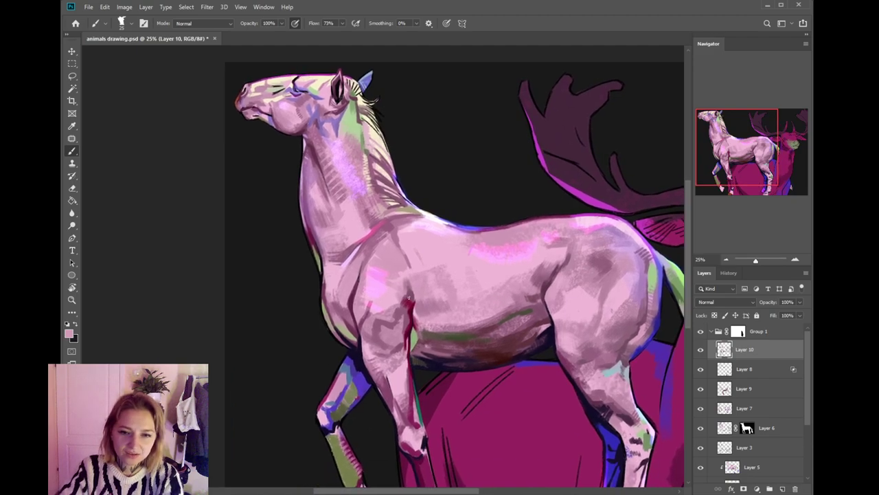
left_click(414, 291, "alt")
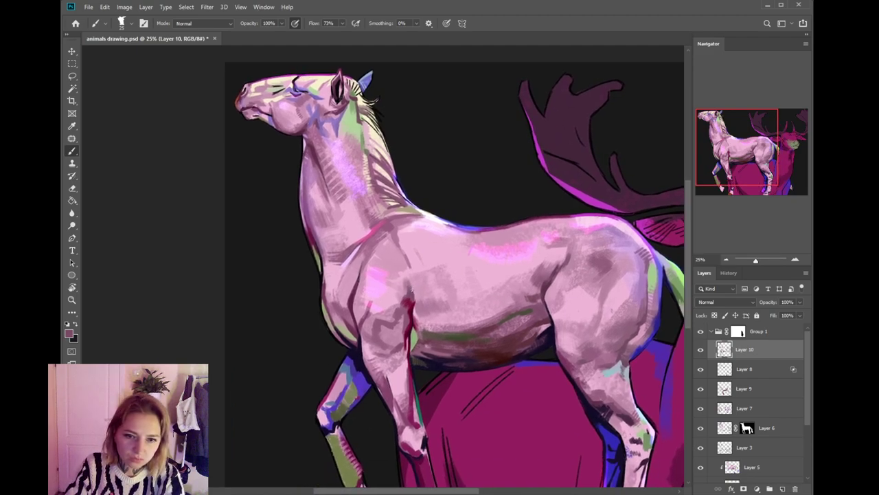
left_click(415, 306, "alt")
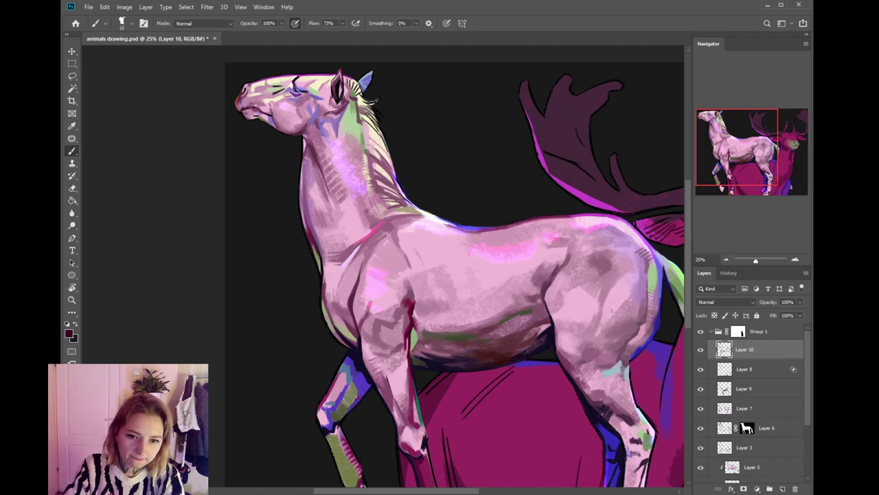
- Touch up the green patch behind the horse's elbow with a darker green and a sampled dark purple
left_click(419, 346, "alt")
left_click(417, 346, "alt")
left_click(66, 334)
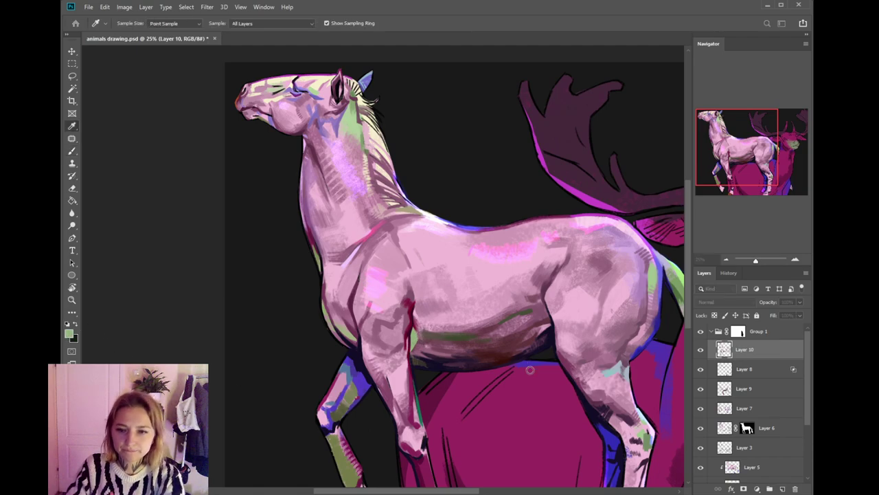
key("b")
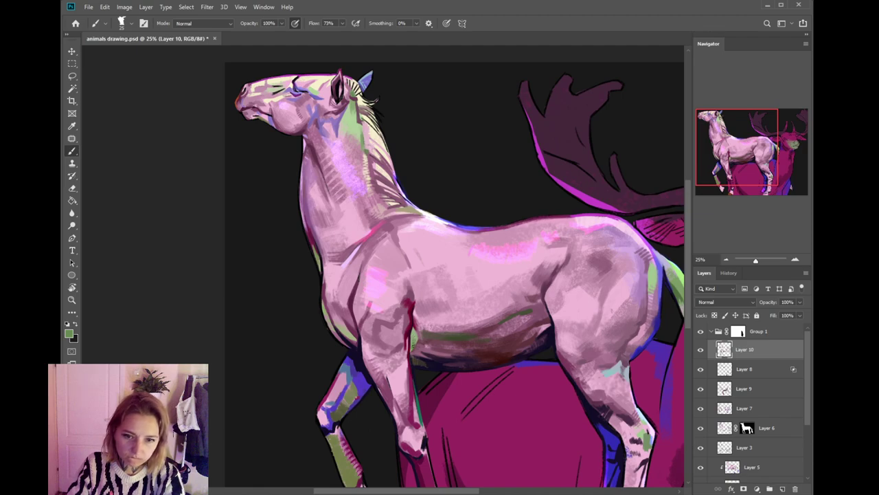
left_click(419, 355, "alt")
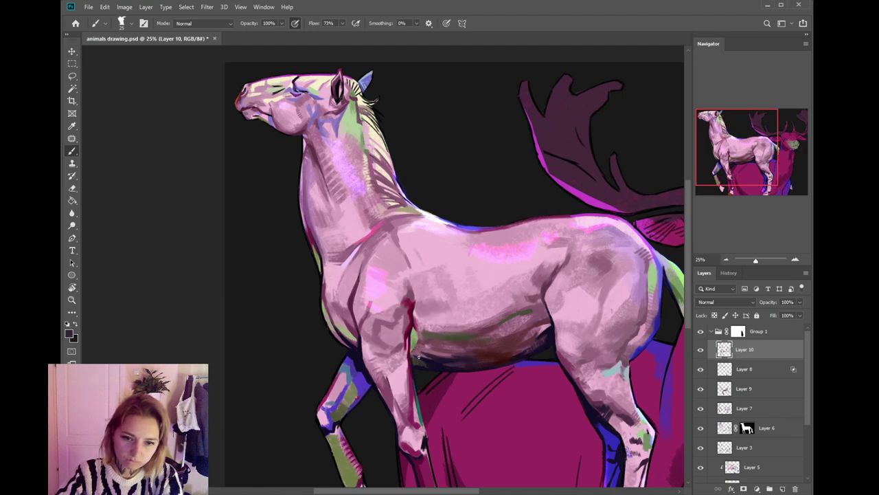
- Blend the muscles at the top of the standing foreleg in sampled mauve and pink tones with a size 100 brush
left_click(387, 339, "alt")
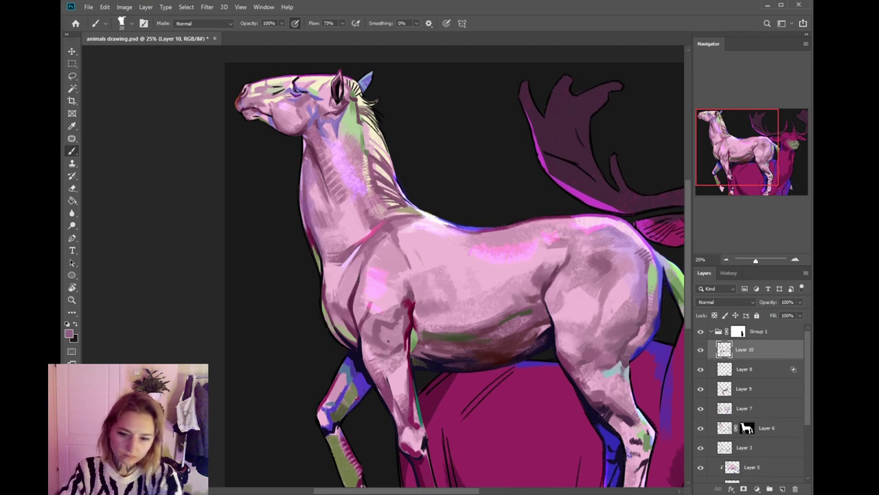
key("bracketright")
key("bracketright")
key("bracketright")
key("bracketright")
key("bracketright")
key("bracketright")
key("bracketright")
key("bracketright")
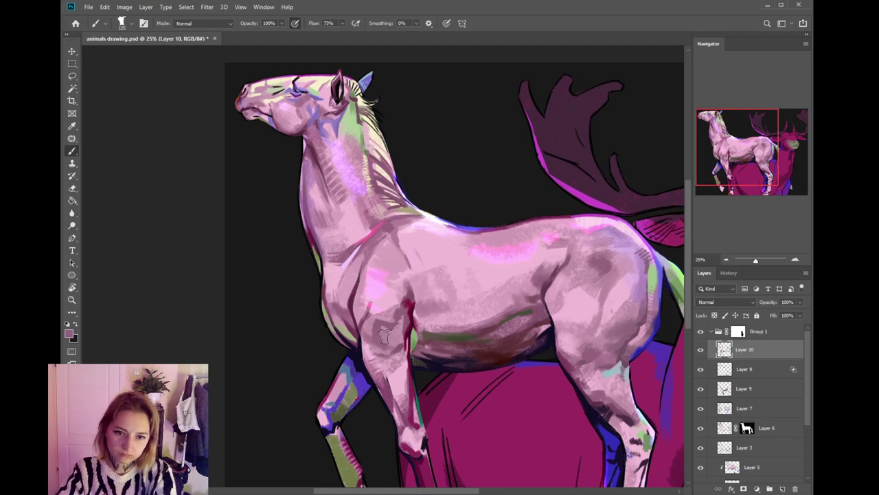
key("bracketleft")
left_click(394, 307, "alt")
left_click(393, 307, "alt")
mouse_move(391, 309)
left_mouse_down()
mouse_move(383, 280)
mouse_move(406, 291)
left_mouse_up()
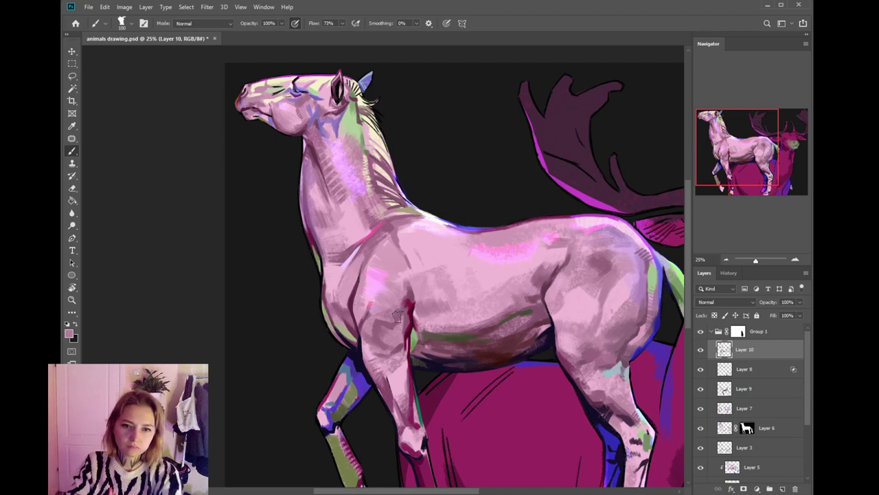
- Rework the top of the red crease behind the shoulder with sampled mauve and a darker maroon
left_click(412, 288, "alt")
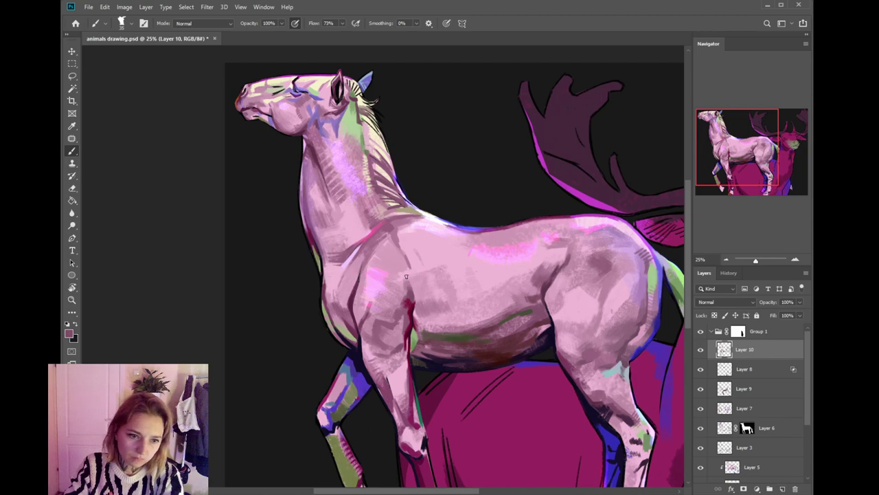
left_click(411, 305, "alt")
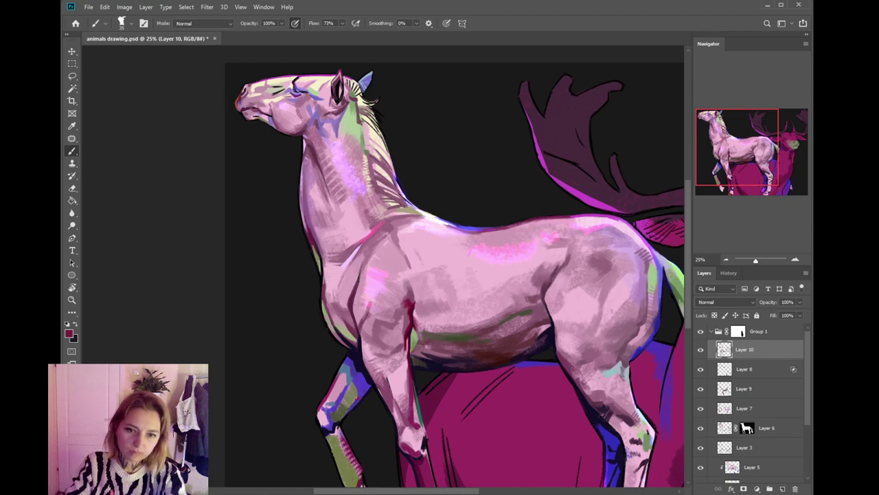
left_click(69, 335)
key("b")
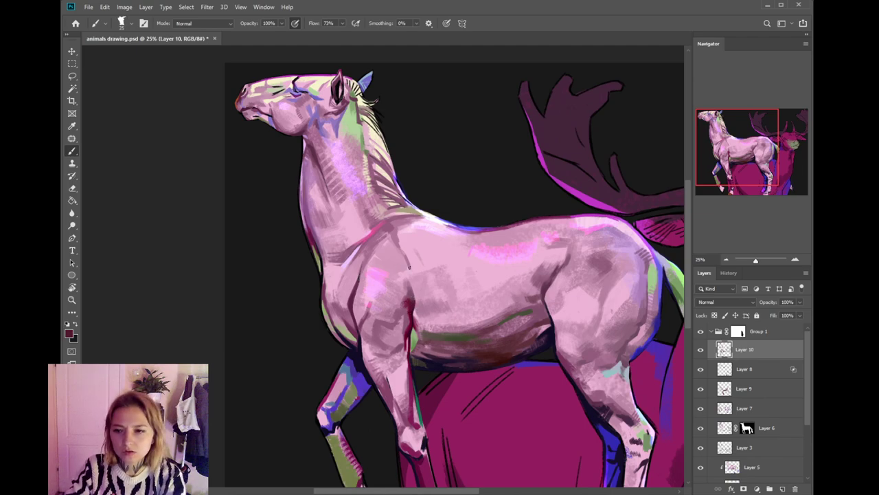
left_click(411, 294, "alt")
left_click(414, 302, "alt")
left_click(413, 295, "alt")
left_click(415, 301, "alt")
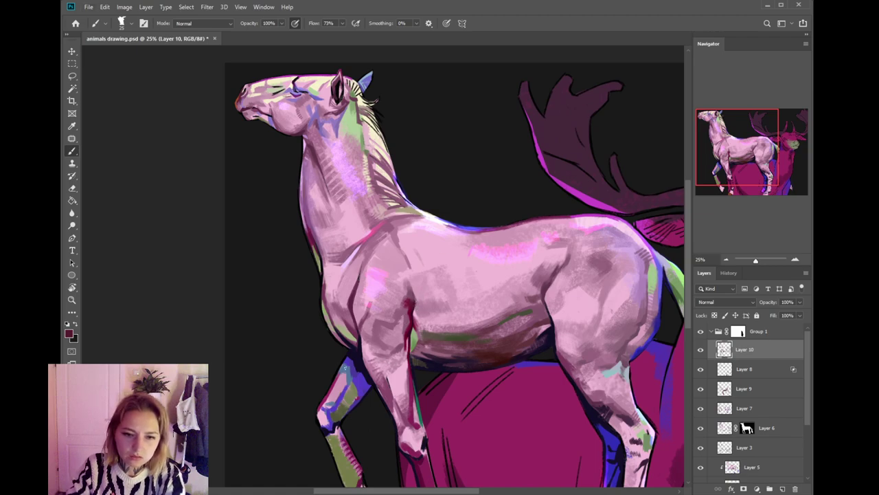
- Refine the raised foreleg's upper part and knee with sampled magenta, violet and light pink tones
left_click(339, 377, "alt")
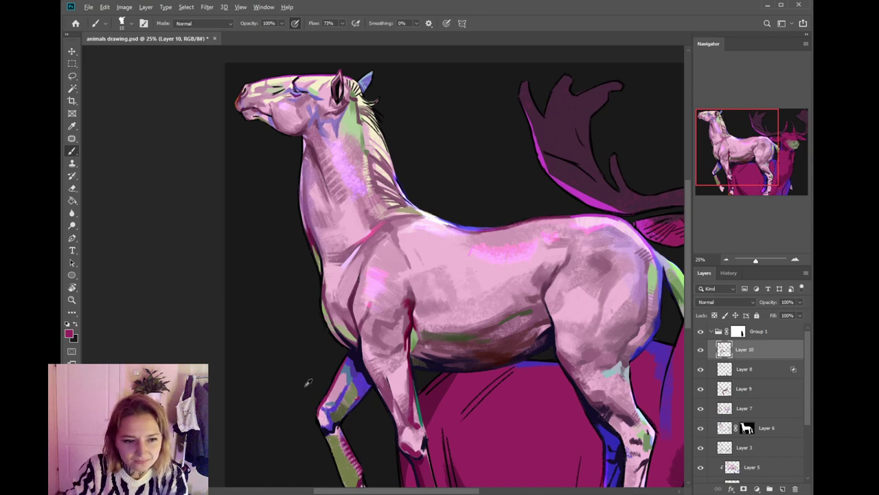
left_click(329, 421, "alt")
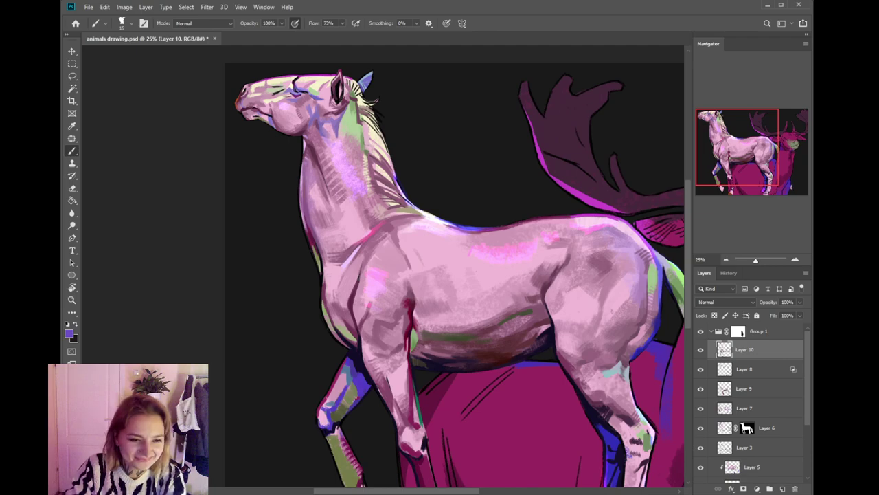
left_click(331, 407, "alt")
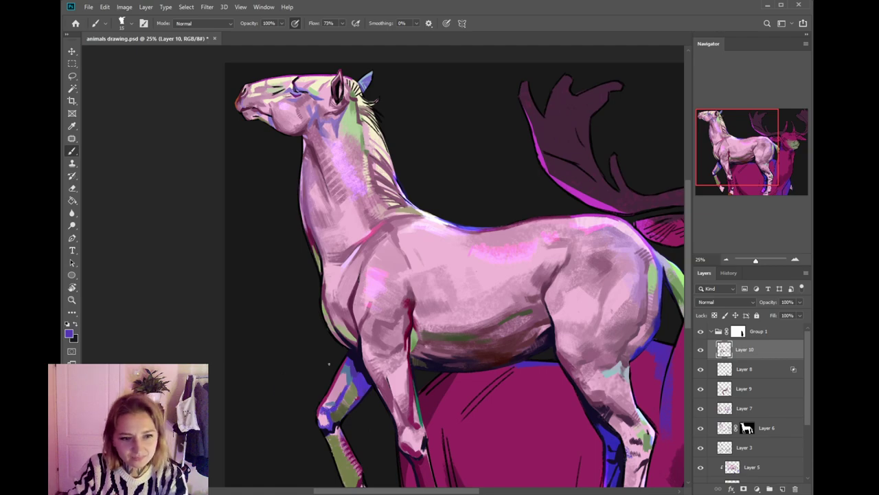
left_click(336, 399, "alt")
left_click(337, 391, "alt")
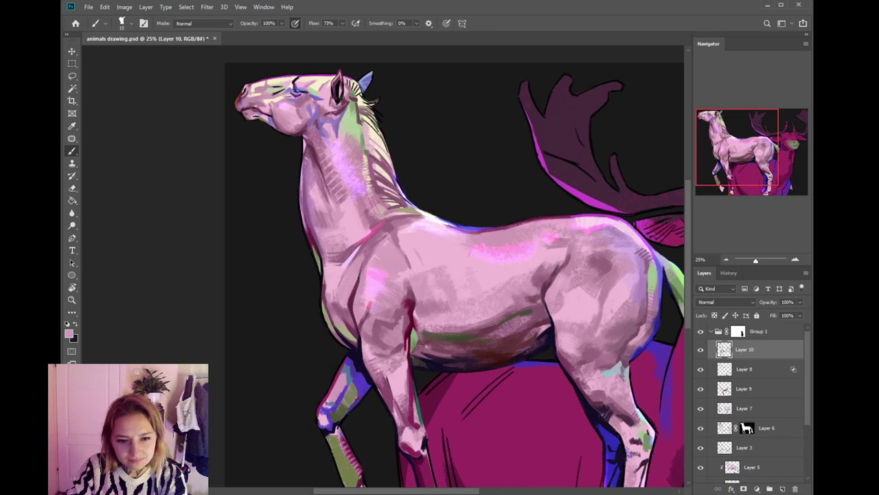
left_click(335, 394)
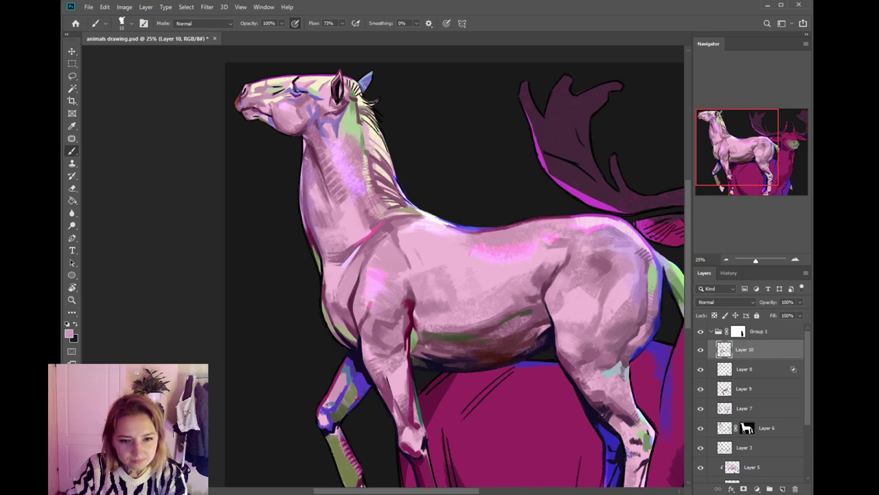
left_click(328, 401, "alt")
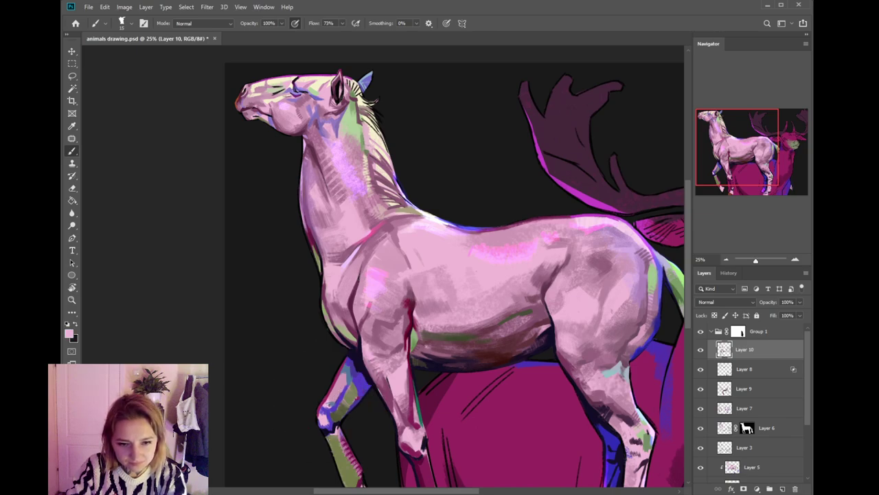
left_click(338, 382, "alt")
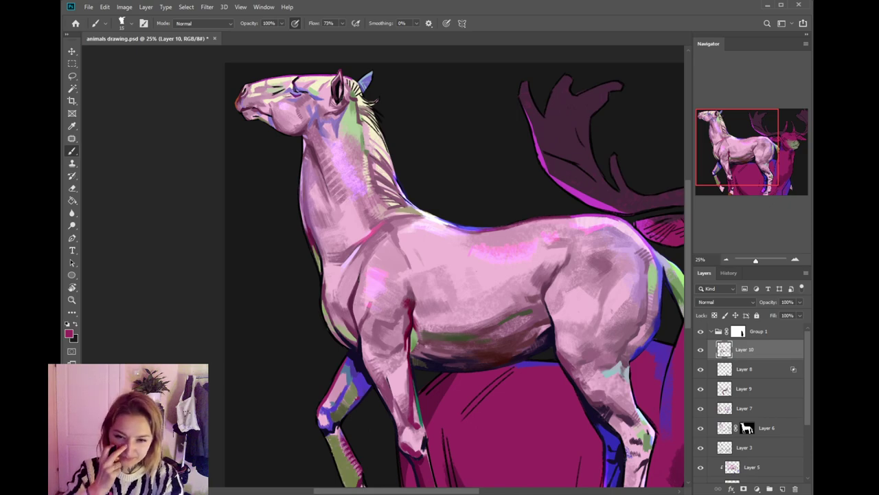
- Soften the front end of the green belly band with sampled dull mauve, coat pink and dark olive
left_click(438, 334, "alt")
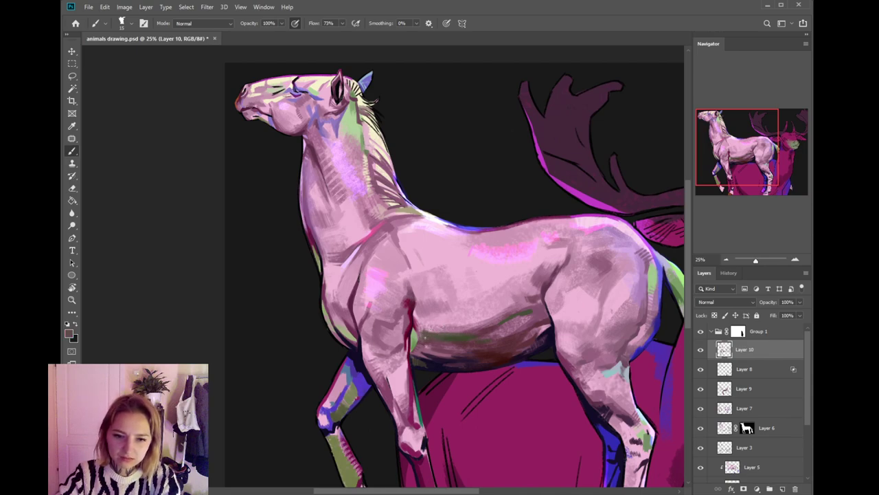
key("bracketright")
key("bracketright")
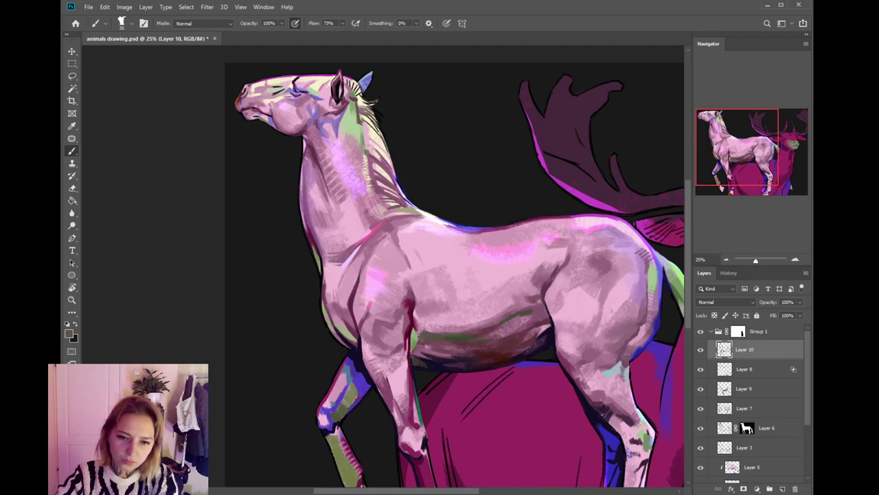
left_click(434, 326, "alt")
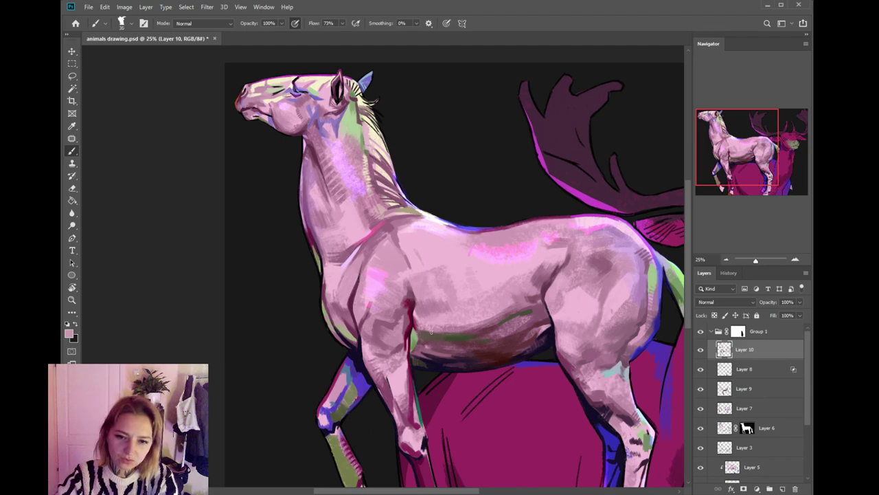
left_click(454, 334, "alt")
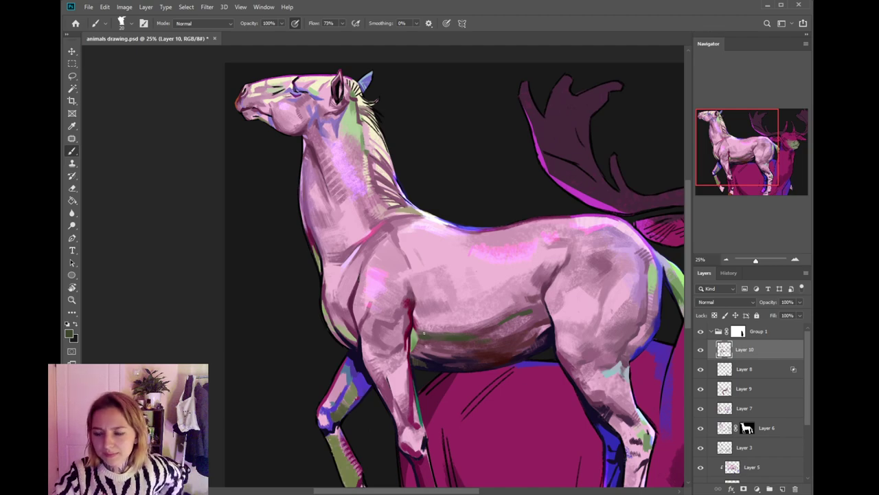
- Shade the green patch and crease behind the elbow with sampled dark purple, green, muted red-brown and dark maroon
left_click(440, 358, "alt")
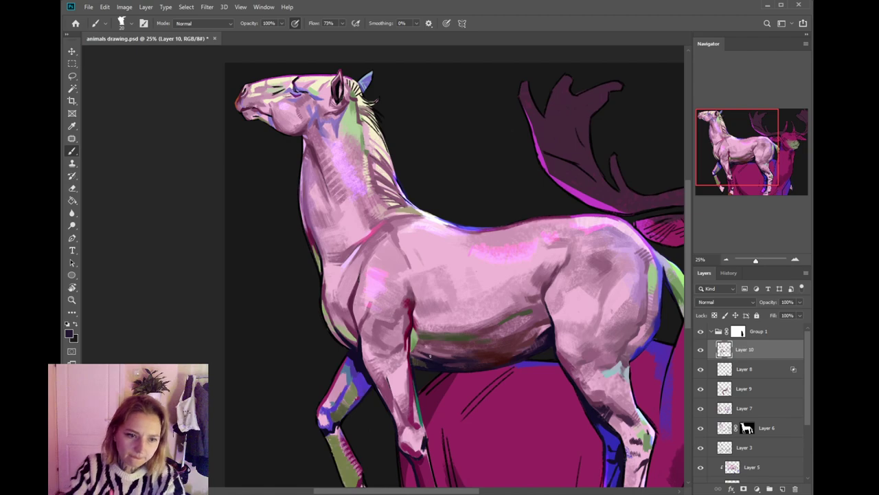
left_click(416, 340, "alt")
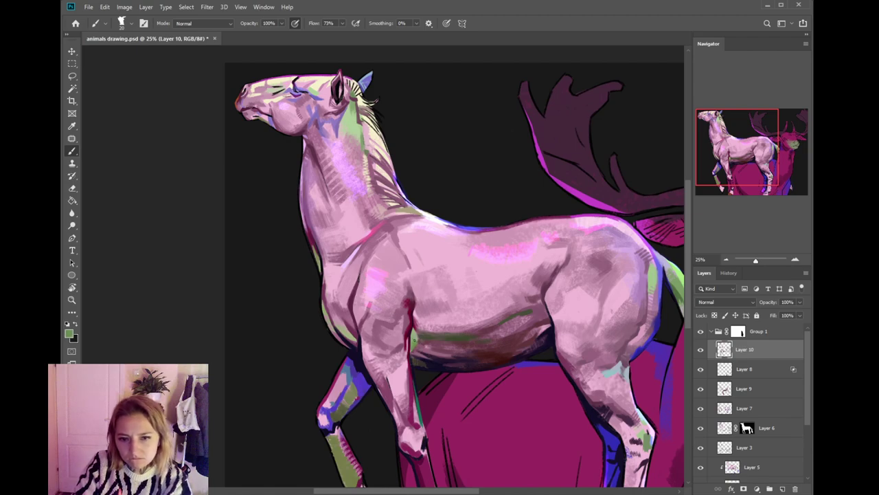
left_click(427, 337, "alt")
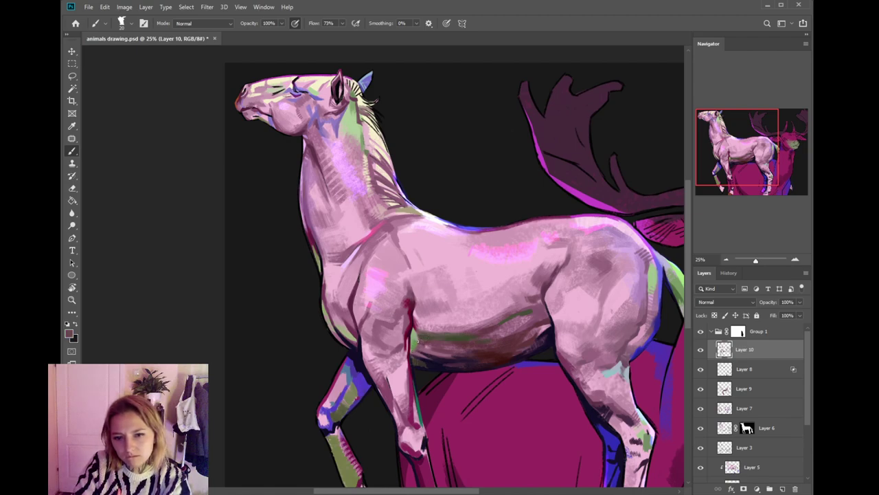
left_click_drag(417, 341, 415, 345)
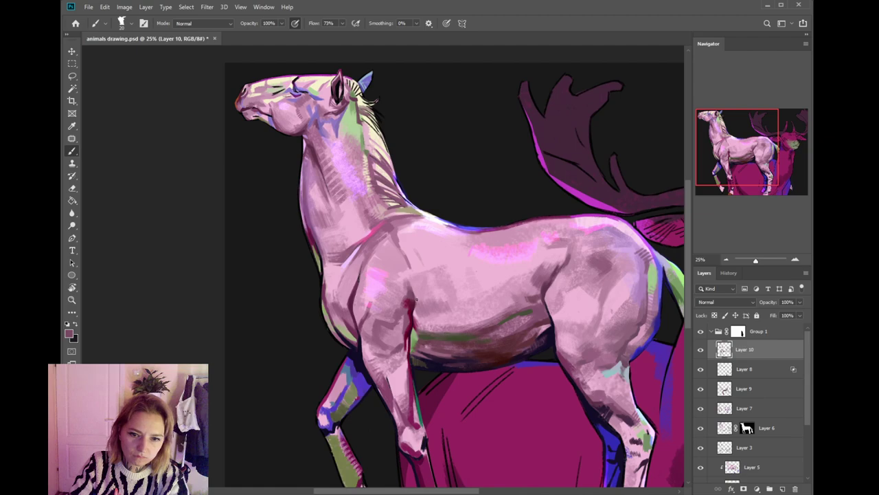
left_click(415, 314, "alt")
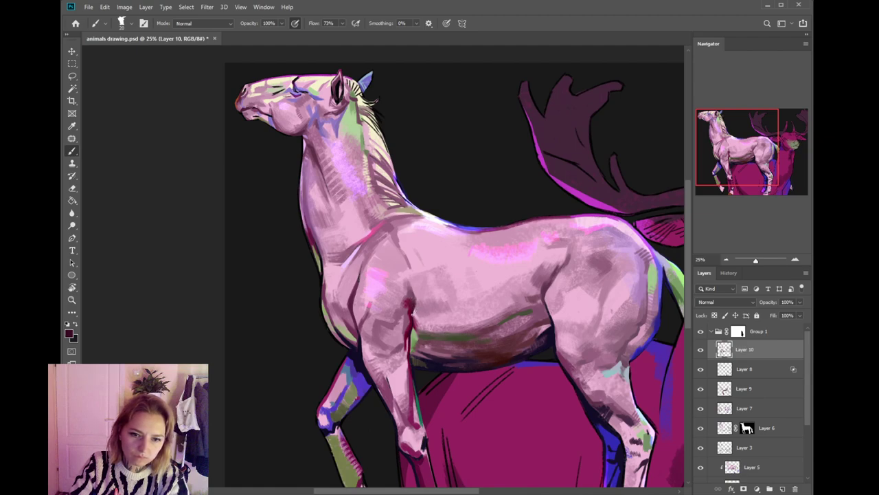
- Refine the crease behind the horse's elbow with a finer brush in dark maroon and a sampled mauve
key("bracketleft")
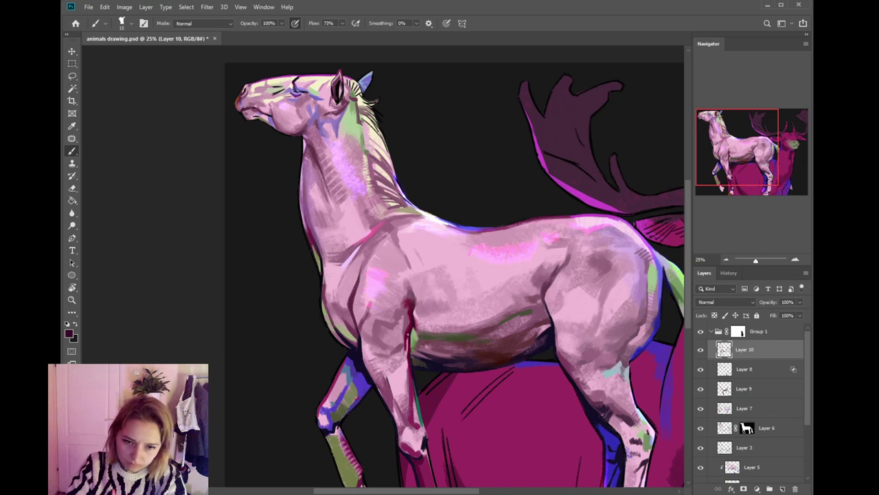
left_click_drag(411, 334, 410, 351)
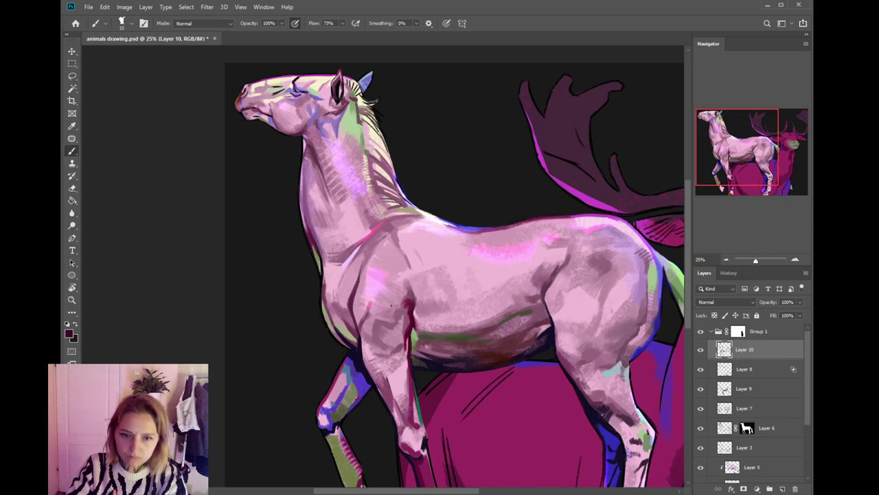
left_click(411, 292, "alt")
key("bracketright")
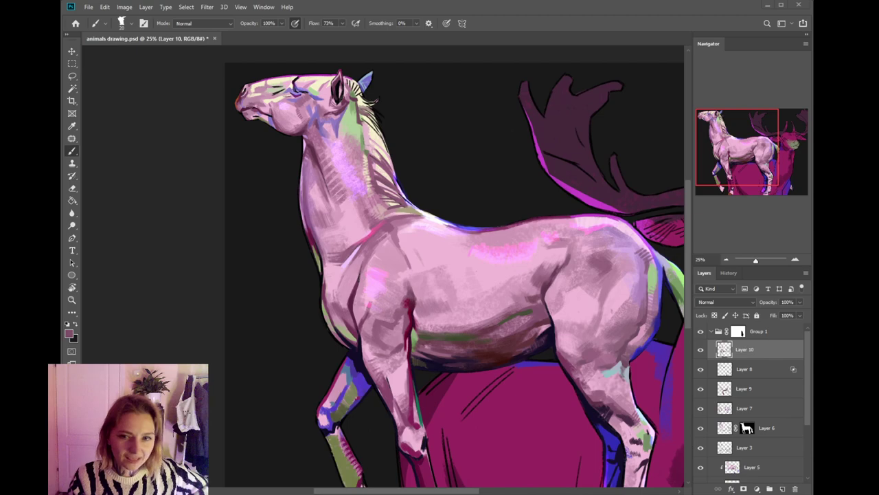
- Touch up the dark outline along the front of the horse's chest with near-black sampled from beneath the belly
left_click(429, 361, "alt")
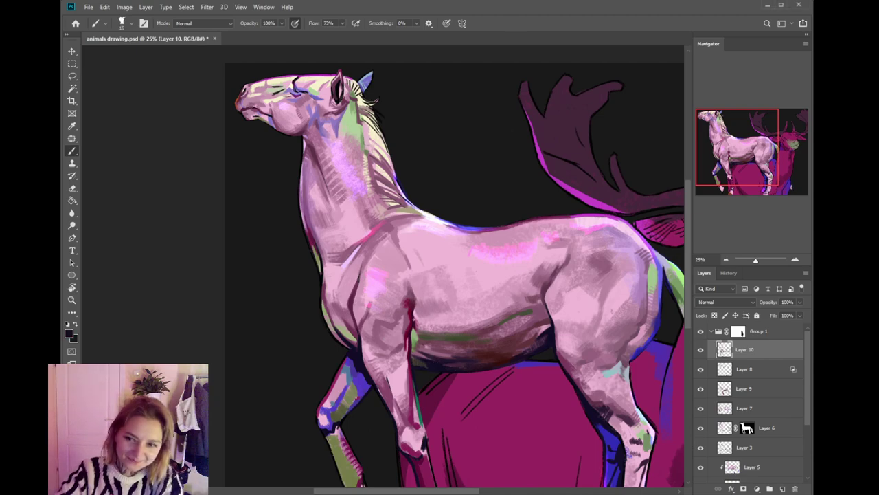
left_click_drag(389, 358, 415, 348)
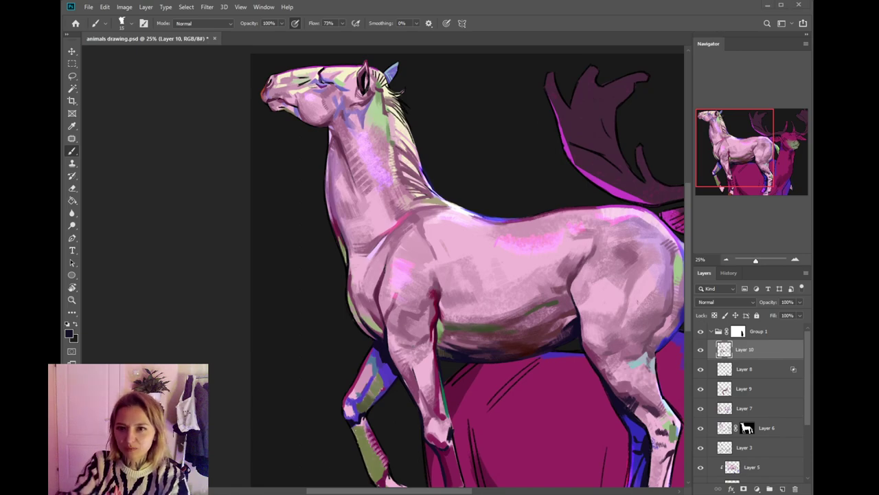
left_click_drag(373, 372, 395, 357)
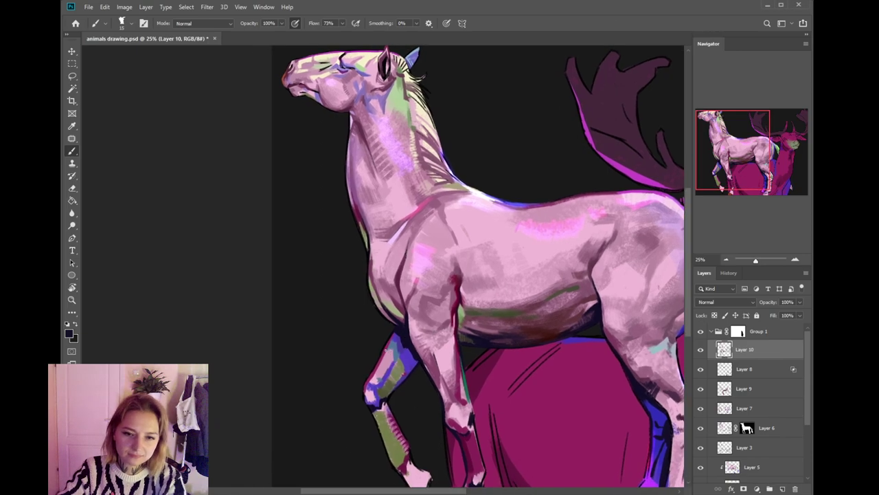
left_click_drag(373, 296, 400, 324)
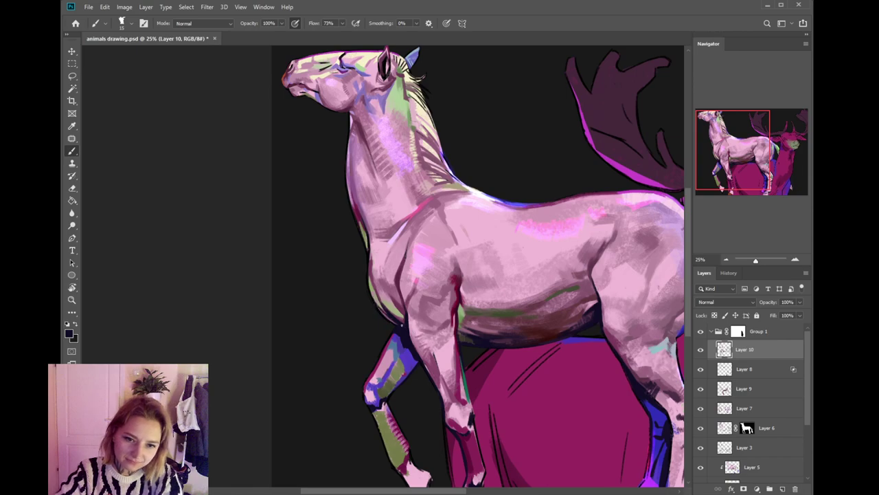
- Model the muscles at the front of the horse's chest with sampled plum, mauve and light pink, using a larger brush
left_click(375, 272, "alt")
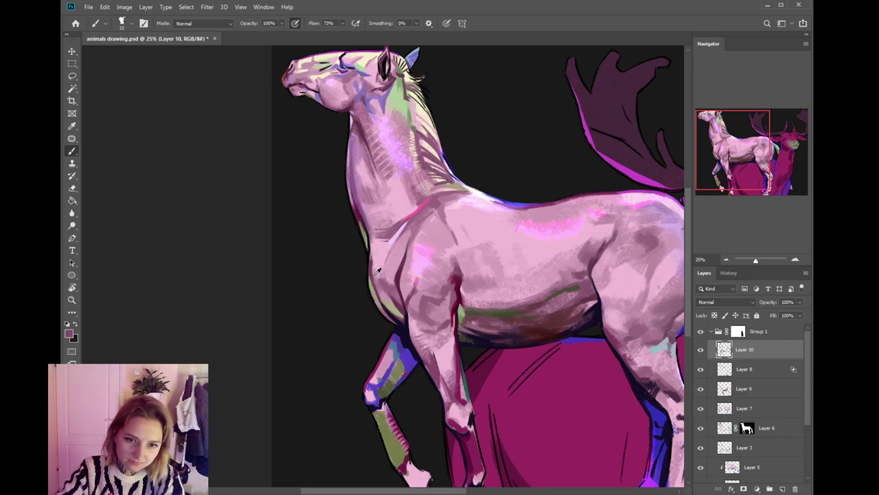
key("bracketright")
key("bracketright")
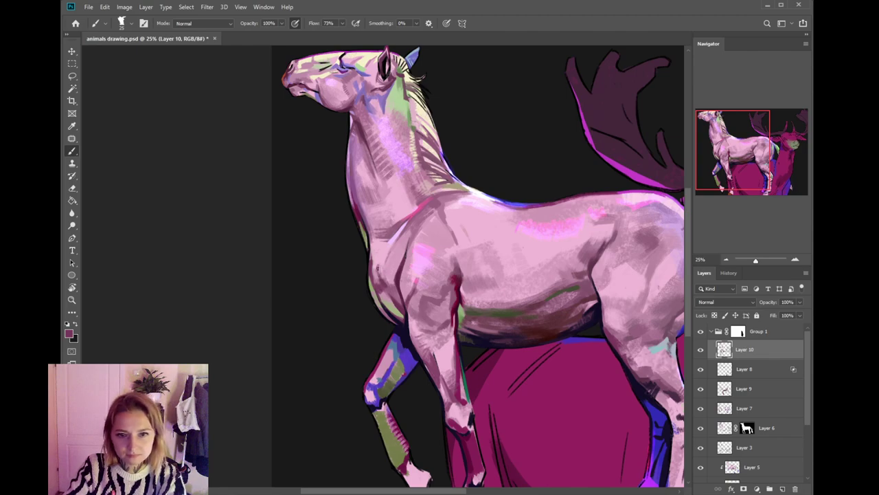
left_click(375, 250, "alt")
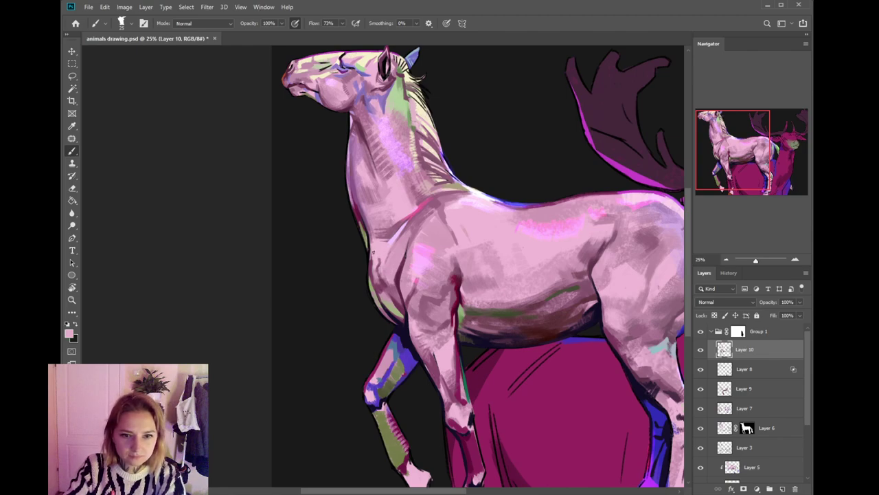
left_click(384, 259, "alt")
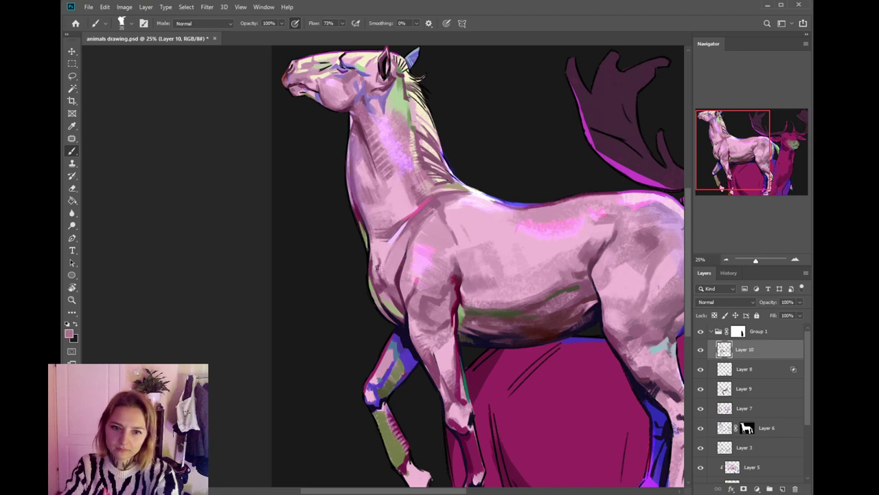
left_click(376, 253, "alt")
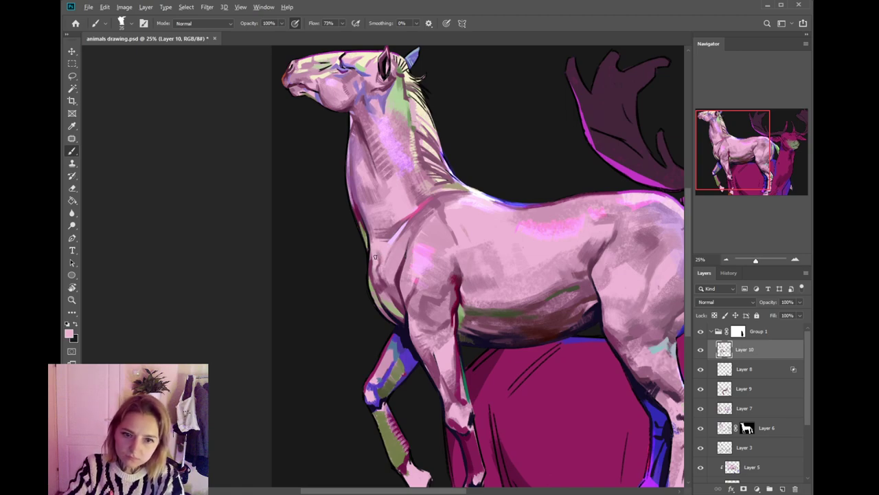
left_click(383, 259, "alt")
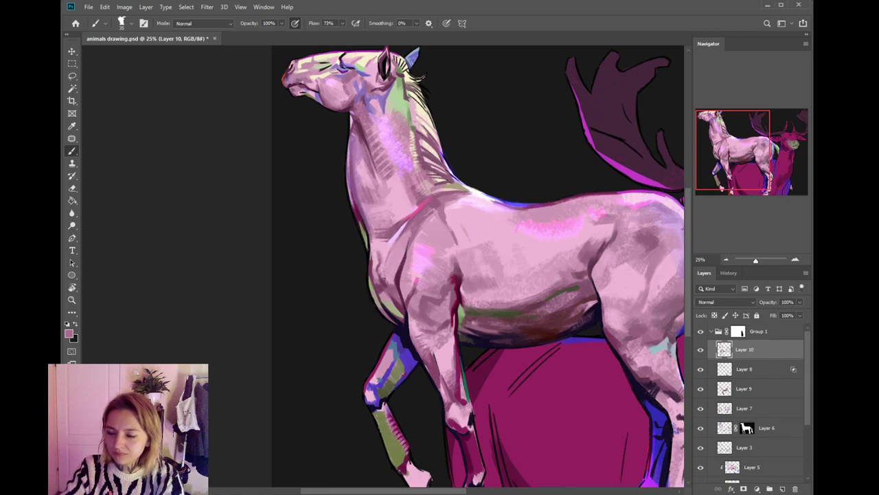
left_click(378, 266, "alt")
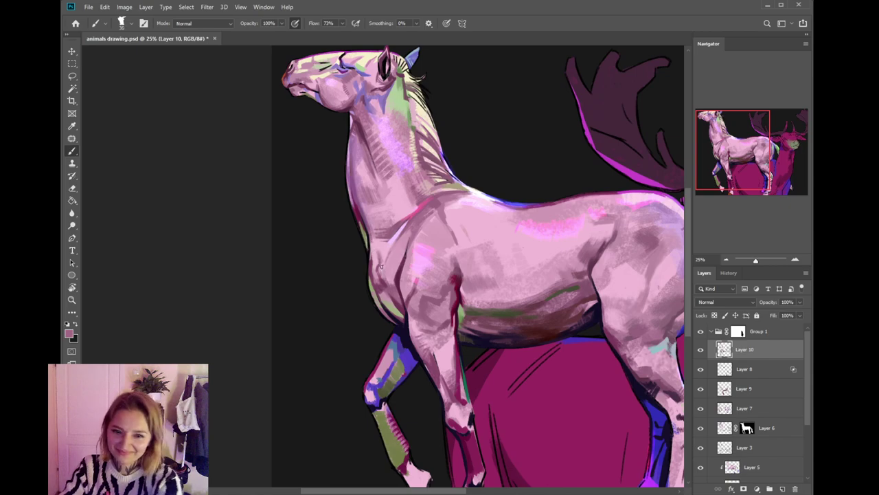
left_click(384, 277, "alt")
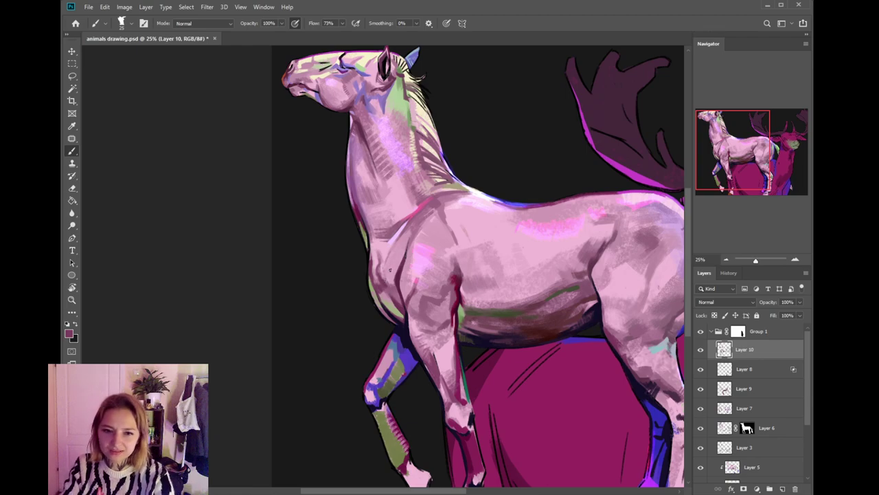
- Refine the shading and outline at the front base of the neck with sampled mauve, dark purple and near-black
left_click(386, 235, "alt")
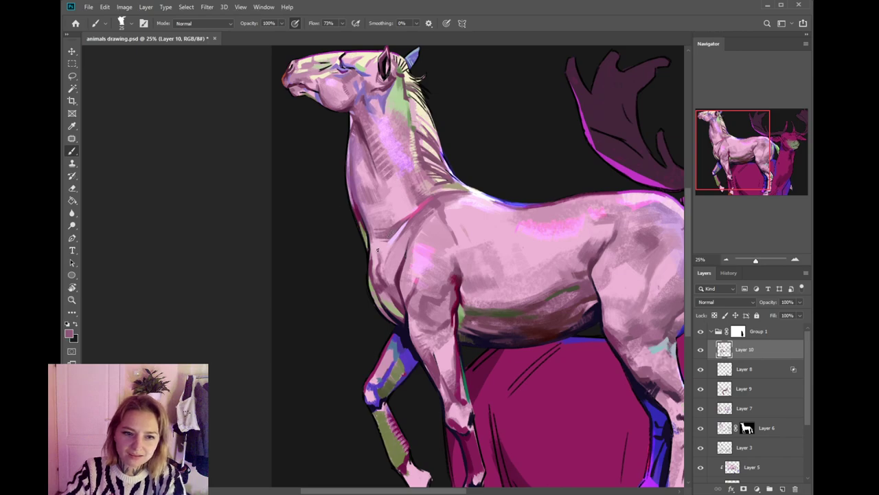
left_click(366, 218, "alt")
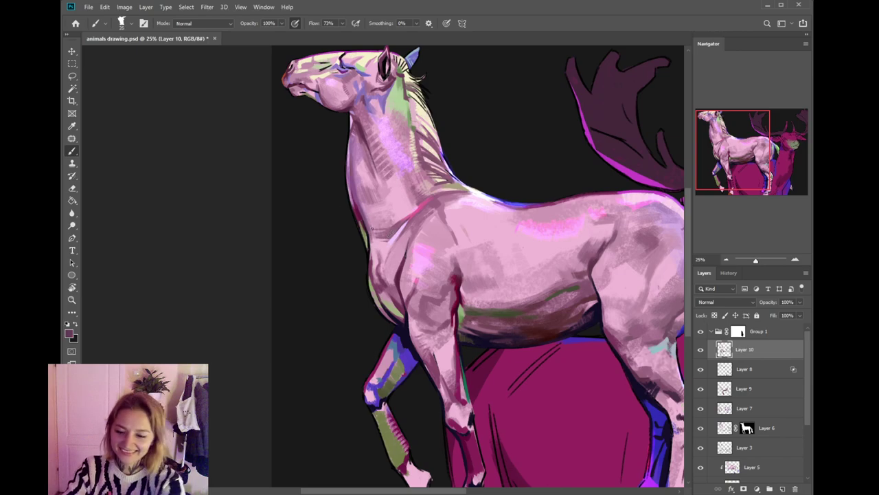
left_click(368, 234, "alt")
key("bracketleft")
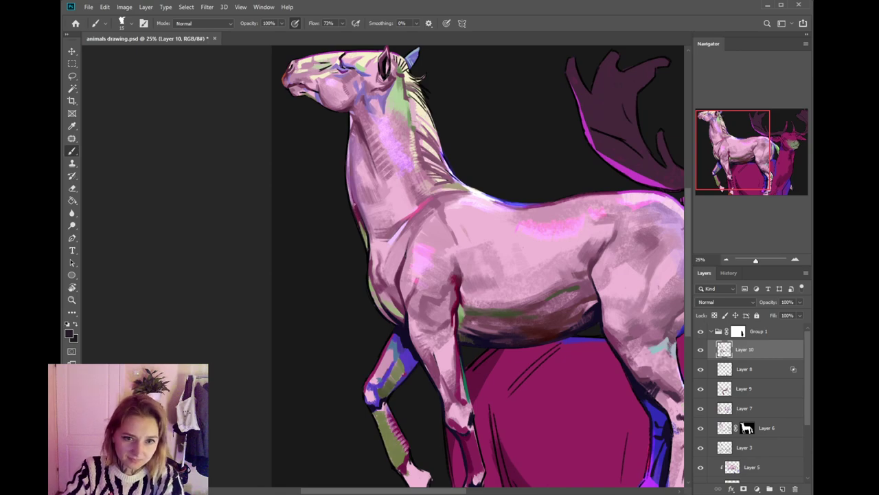
- Touch up the throat and the upper front edge of the neck with sampled light pink and dark purple
left_click(355, 118, "alt")
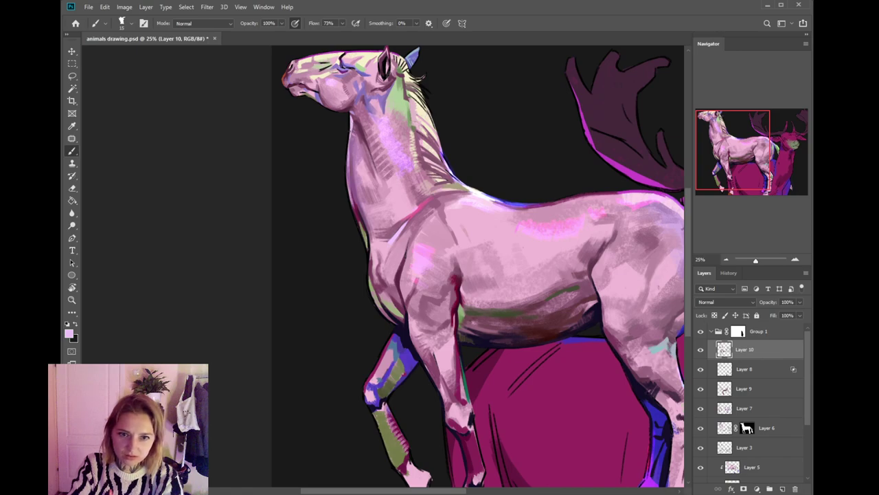
left_click(361, 123, "alt")
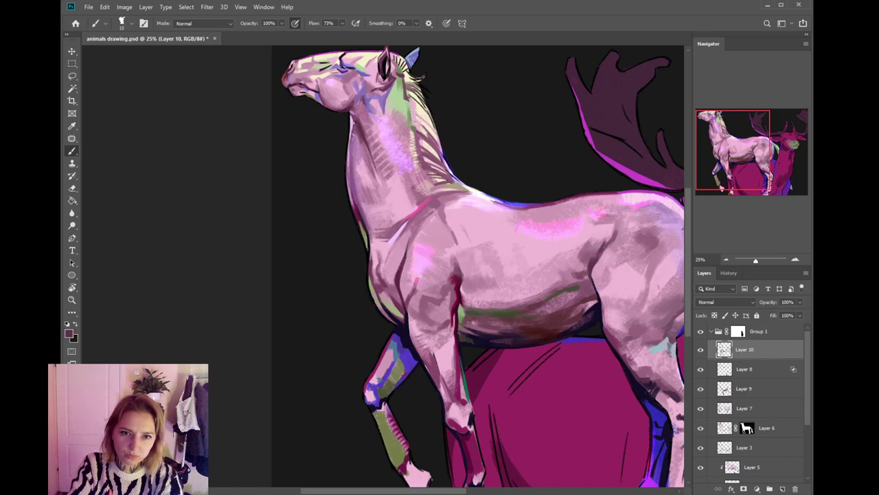
left_click_drag(369, 199, 381, 239)
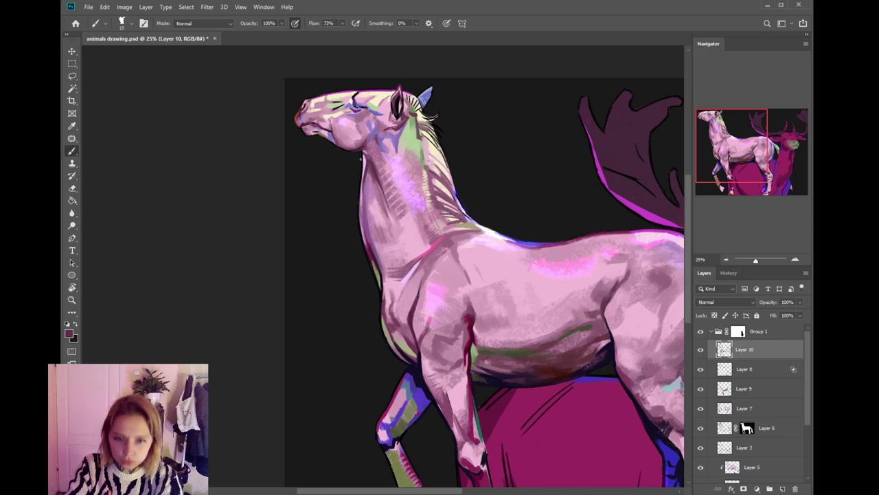
left_click(368, 160, "alt")
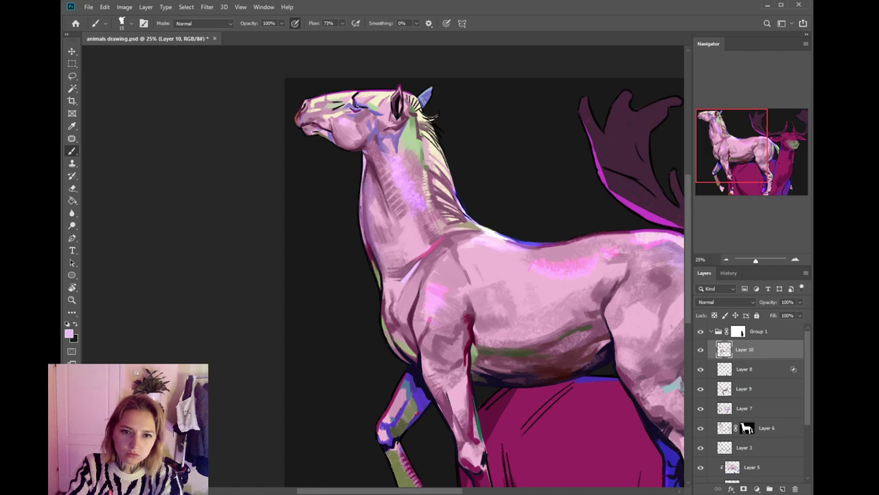
- Rework the front edge of the neck with sampled dark maroon tones and a muted mauve
left_click(373, 250, "alt")
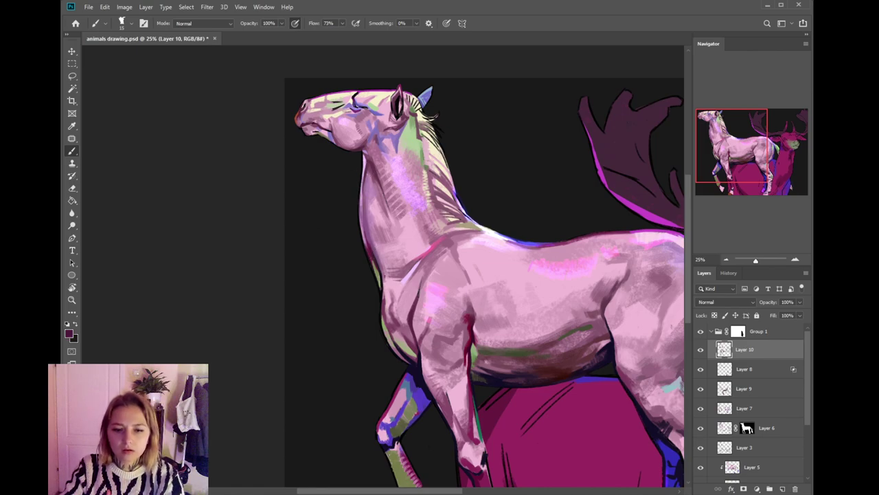
key("i")
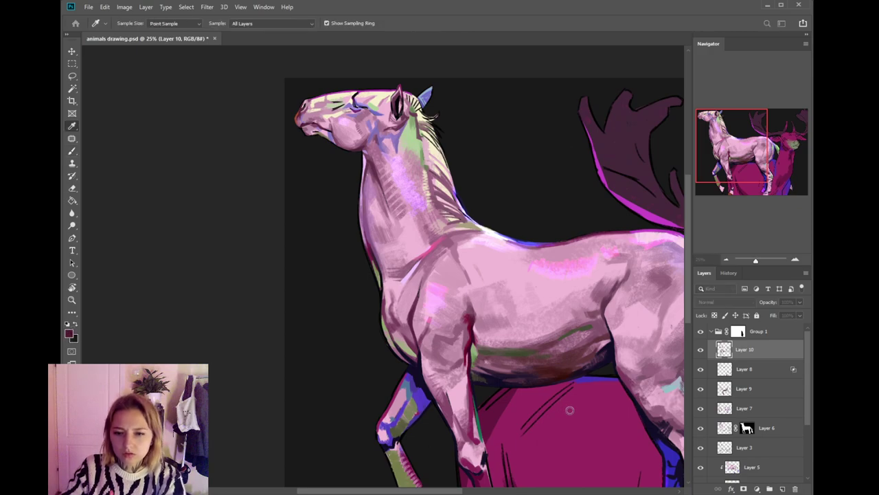
key("b")
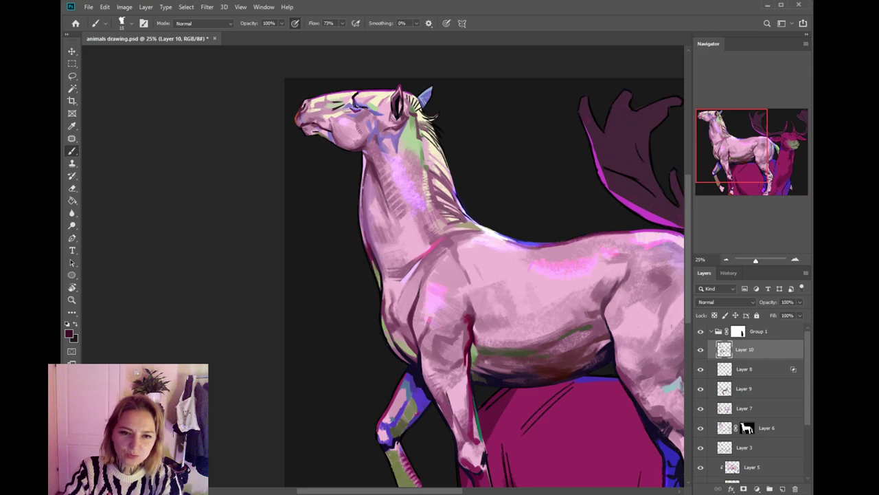
left_click(364, 186, "alt")
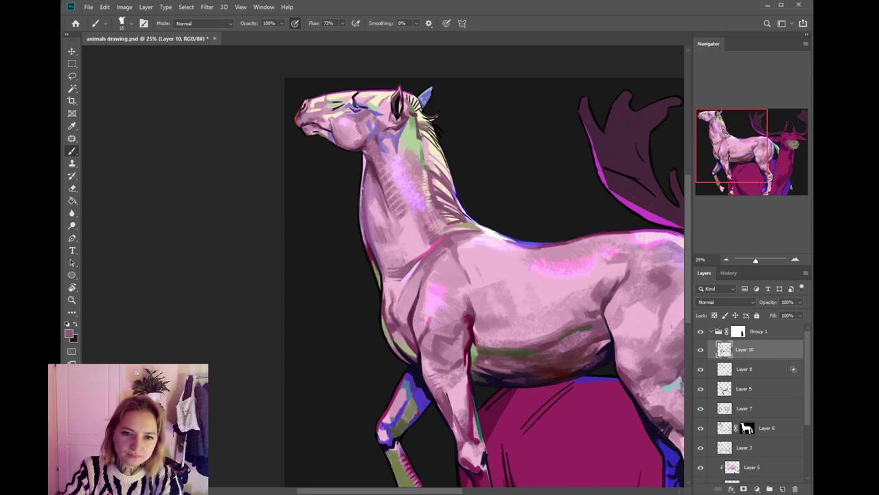
- Sharpen the junction of the jaw and throat with alternating sampled light pink and dark purple
left_click(369, 160, "alt")
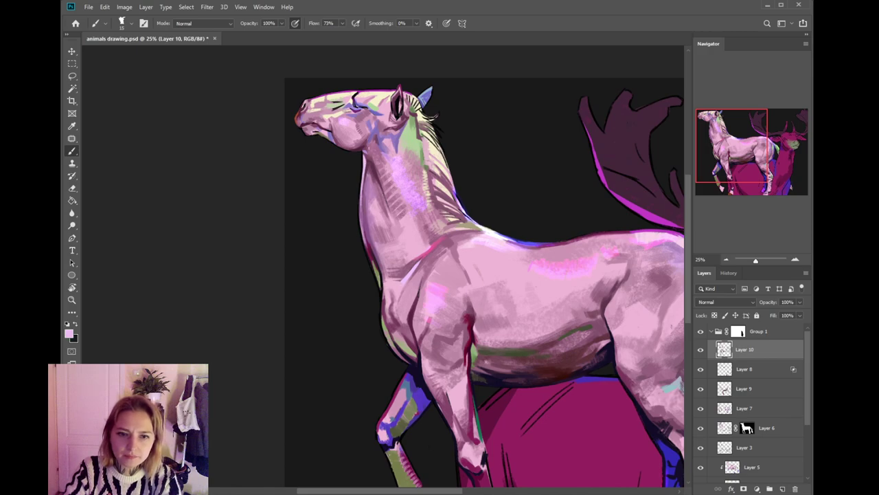
left_click(373, 159, "alt")
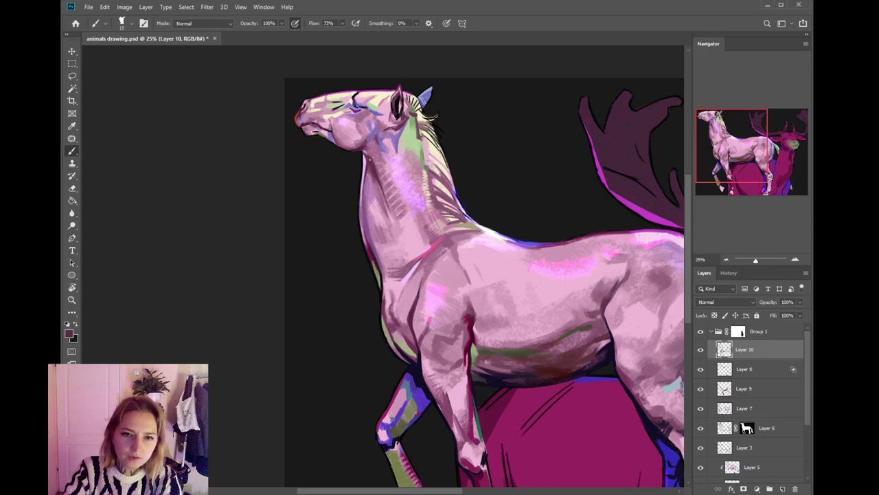
left_click(367, 157, "alt")
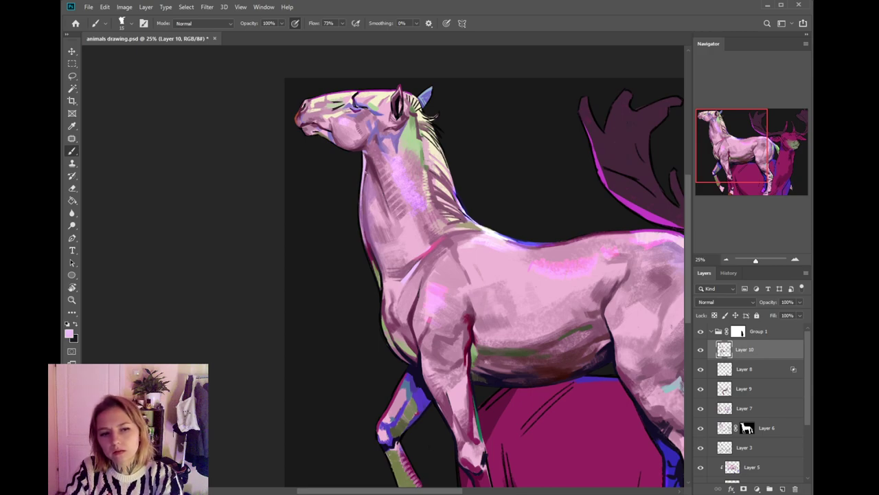
- Refine the top of the red crease behind the shoulder with sampled dark maroon and crimson tones
left_click(476, 315, "alt")
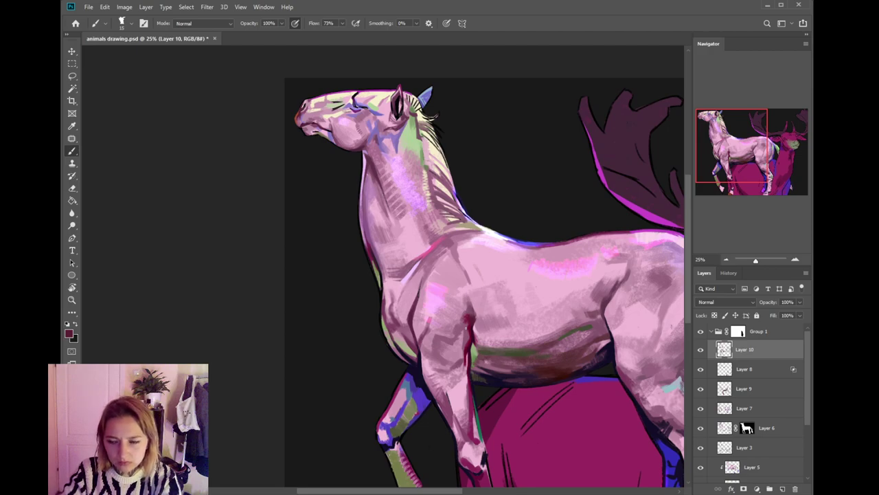
left_click_drag(469, 346, 457, 319)
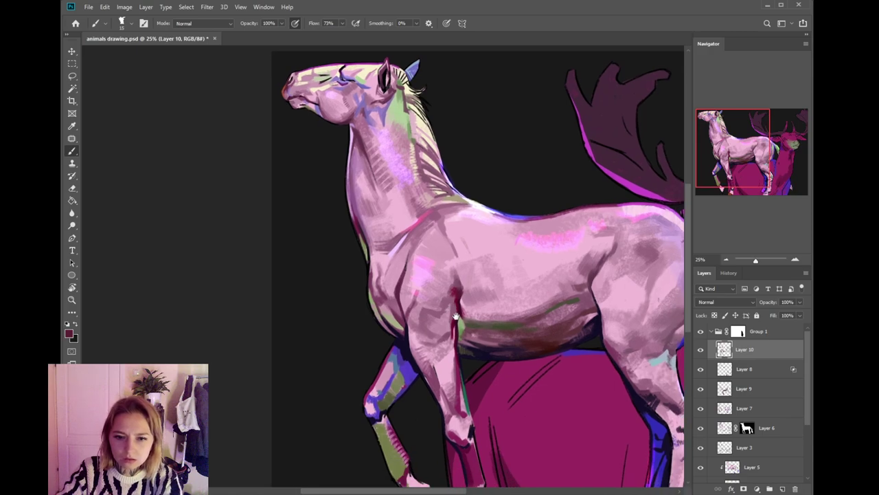
left_click(458, 288, "alt")
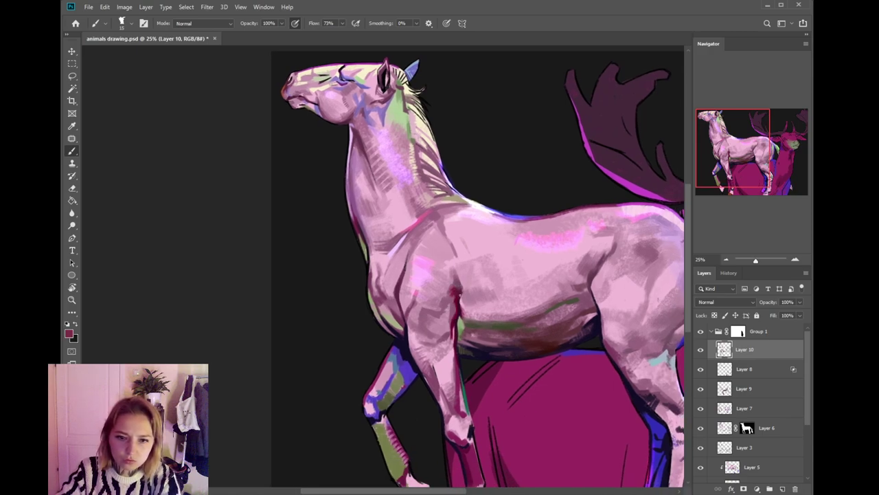
left_click_drag(412, 296, 429, 283)
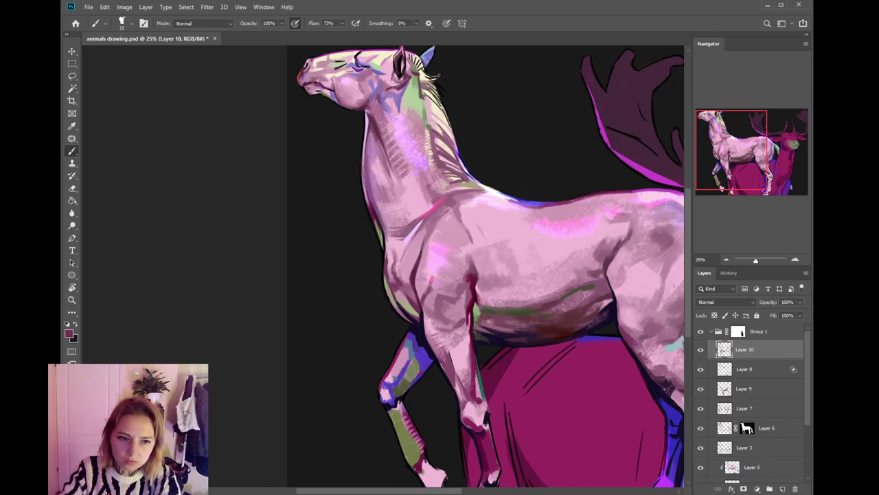
- Sample the maroon from the crease at the front of the shoulder and set the painting colour to a darker maroon
left_click_drag(419, 292, 413, 259)
left_click(414, 256, "alt")
key("ctrl+Tab")
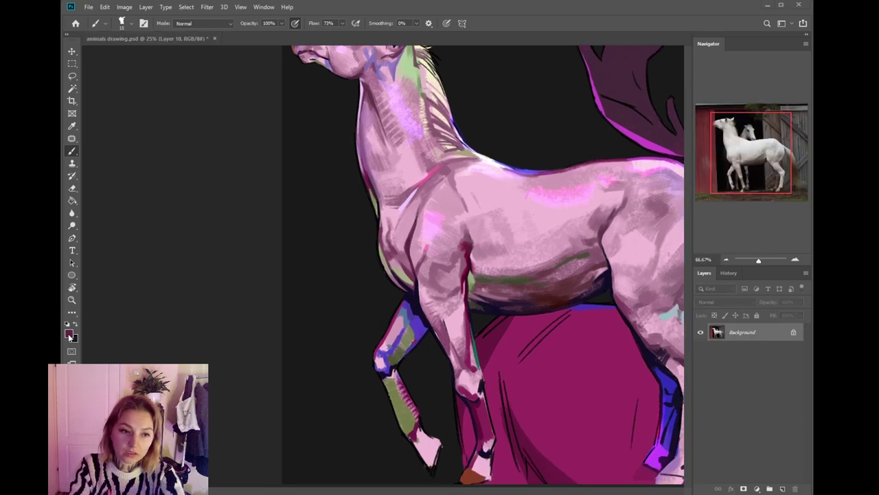
left_click(70, 335)
left_click(552, 403)
left_click(682, 314)
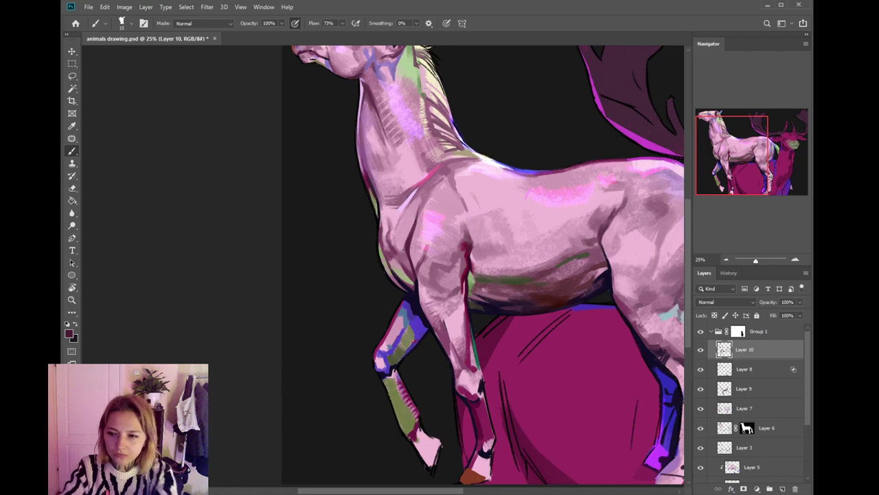
- Refine the belly's lower edge behind the front leg with sampled dark navy and light pink, enlarging the brush to 20
mouse_move(426, 270)
left_mouse_down()
mouse_move(424, 287)
mouse_move(422, 276)
left_mouse_up()
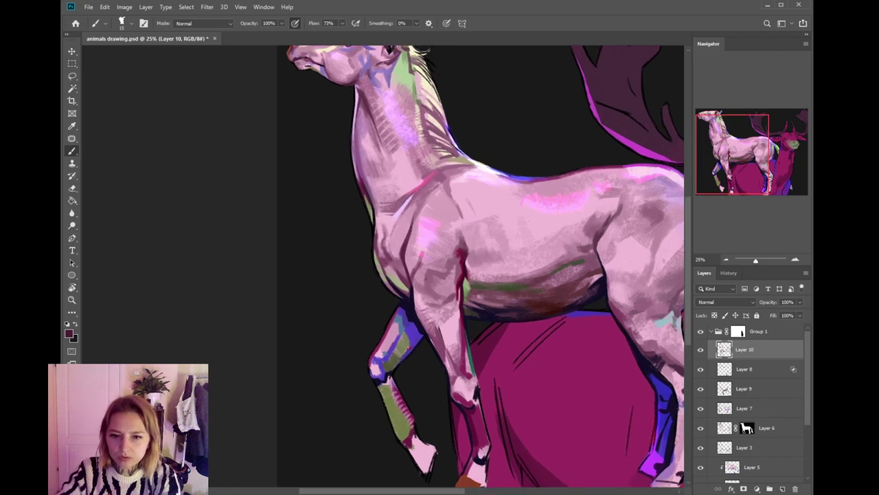
left_click(483, 316, "alt")
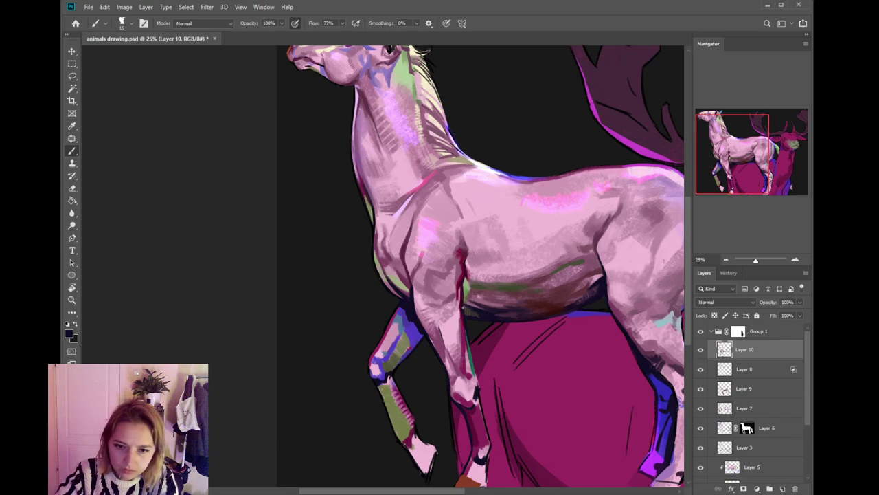
left_click_drag(541, 294, 513, 305)
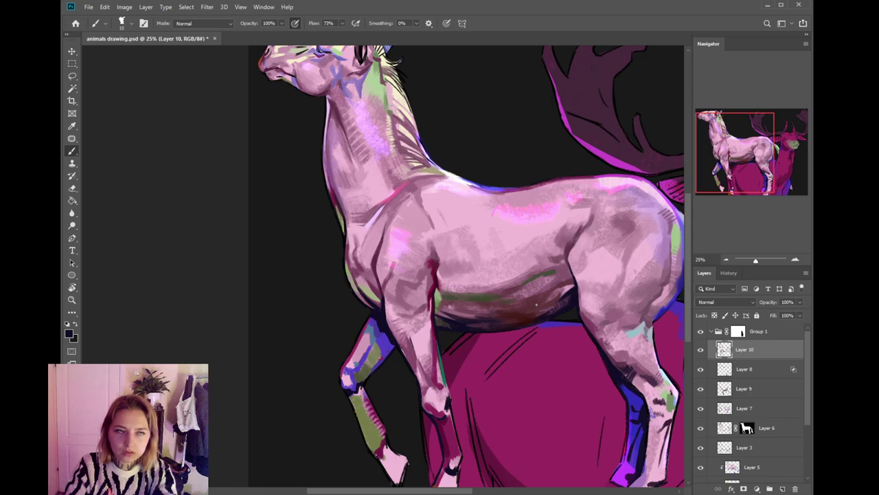
scroll(443, 325, "up", 1)
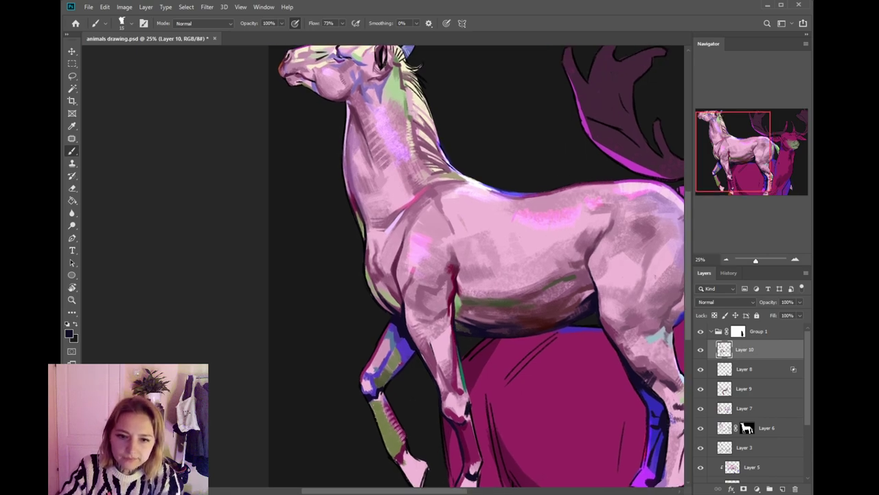
left_click(453, 314, "alt")
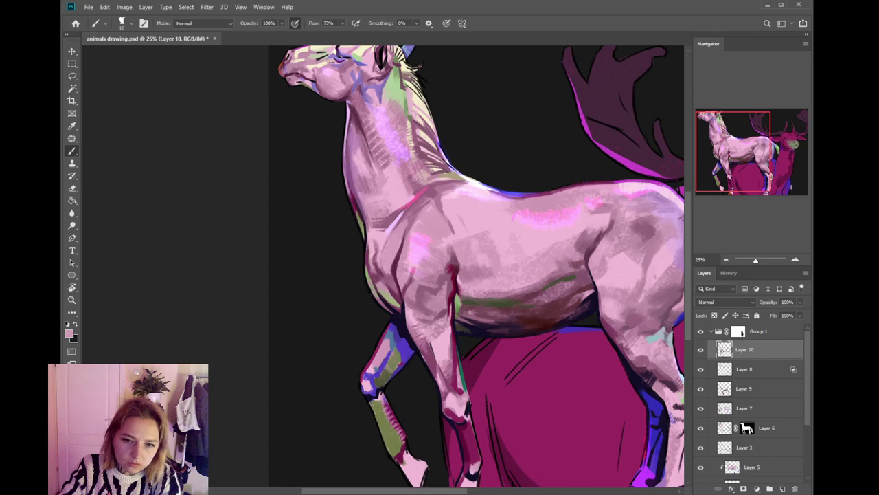
scroll(453, 314, "down", 1)
left_click(452, 318, "alt")
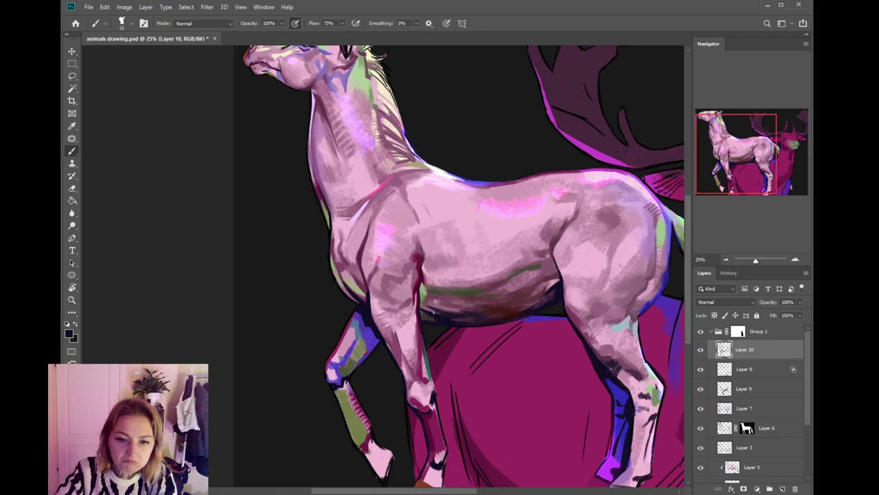
key("]")
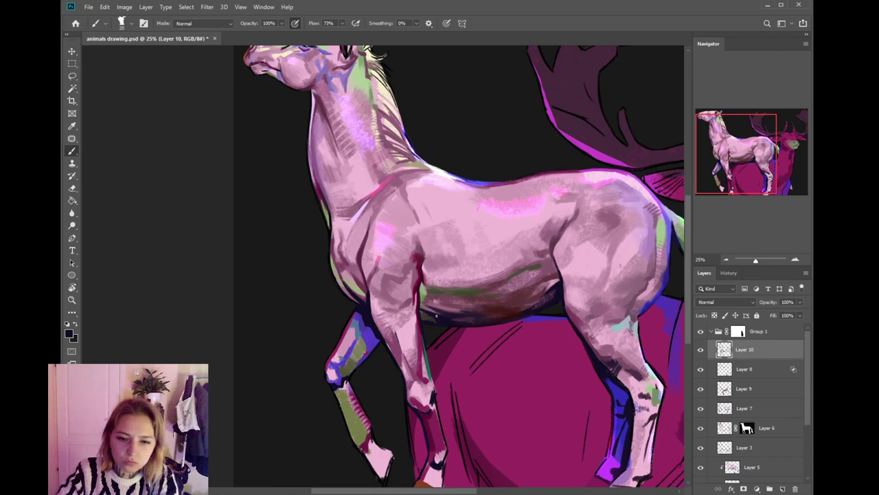
- Rework the upper chest below the neck with sampled maroon, mauve and dusty pink tones
left_click_drag(461, 285, 475, 330)
left_click_drag(413, 331, 436, 327)
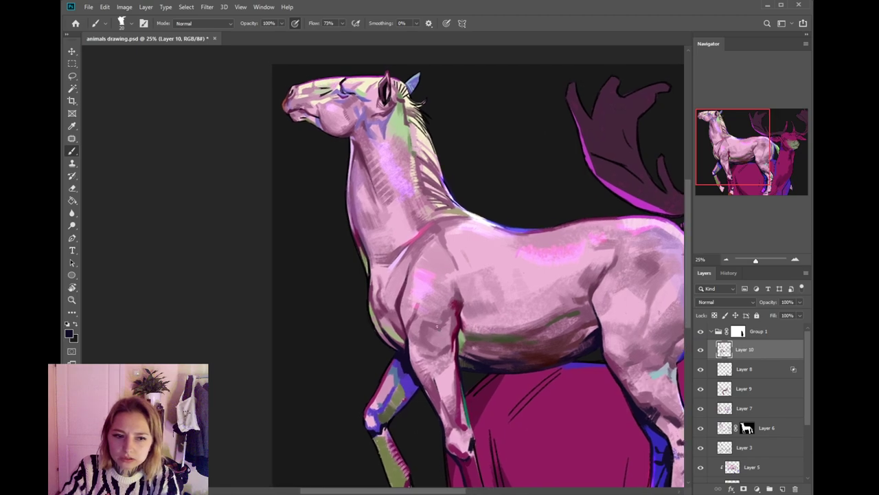
left_click(399, 301, "alt")
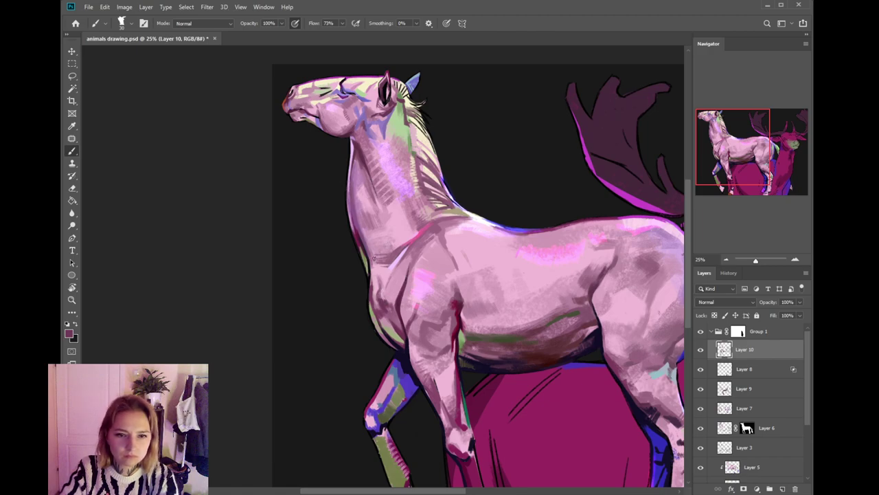
left_click(379, 281, "alt")
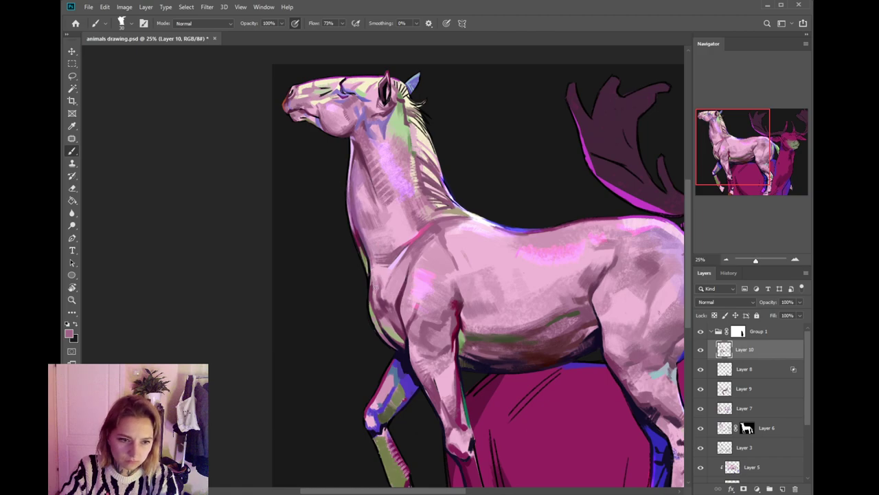
left_click(372, 291, "alt")
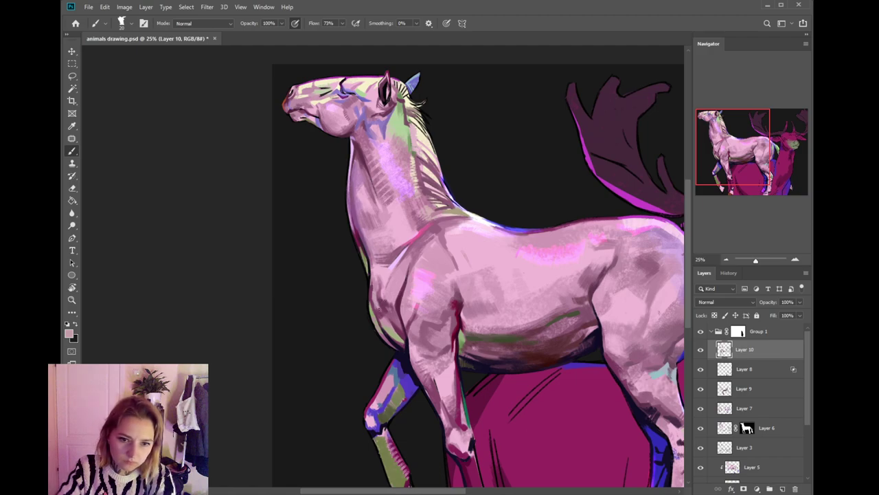
- Deepen the crease at the front of the shoulder with a dark purple sampled from the chest
left_click(372, 303, "alt")
left_click(389, 335, "alt")
mouse_move(404, 330)
left_mouse_down()
mouse_move(397, 314)
mouse_move(407, 331)
left_mouse_up()
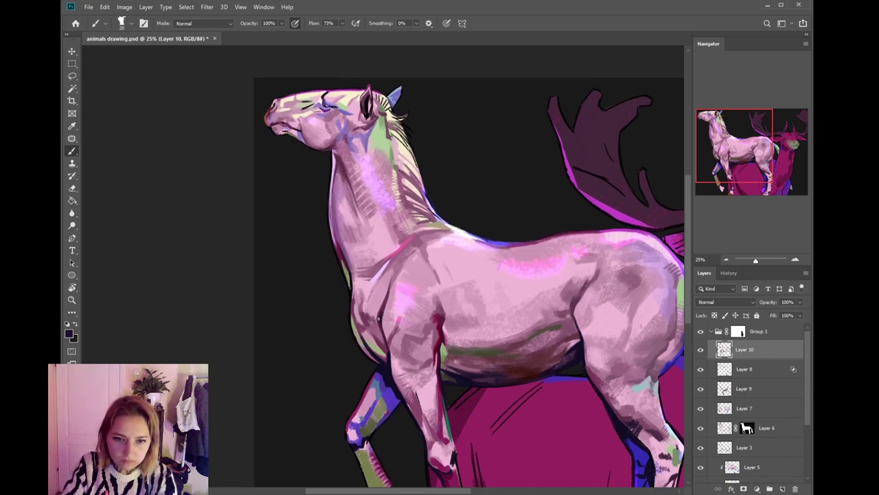
- Shade the back of the shoulder above the red crease with sampled mauve tones and a darker plum, using a size 40 brush
left_click_drag(422, 306, 418, 291)
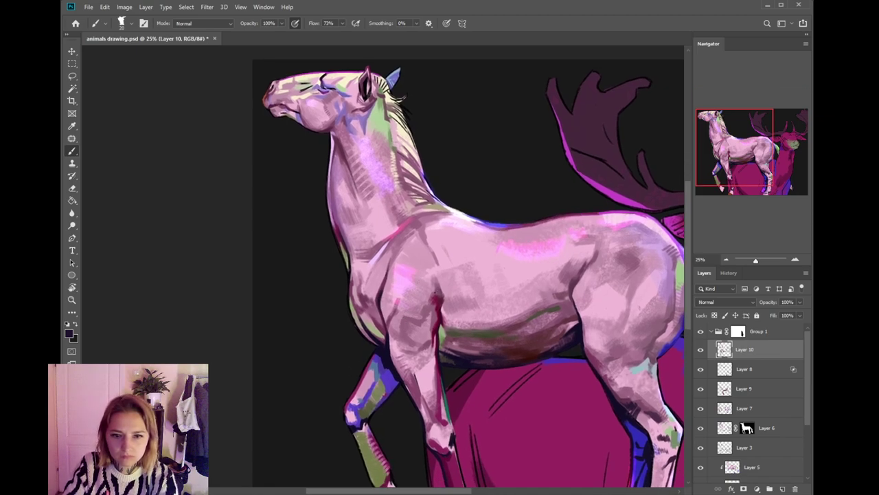
left_click(442, 280, "alt")
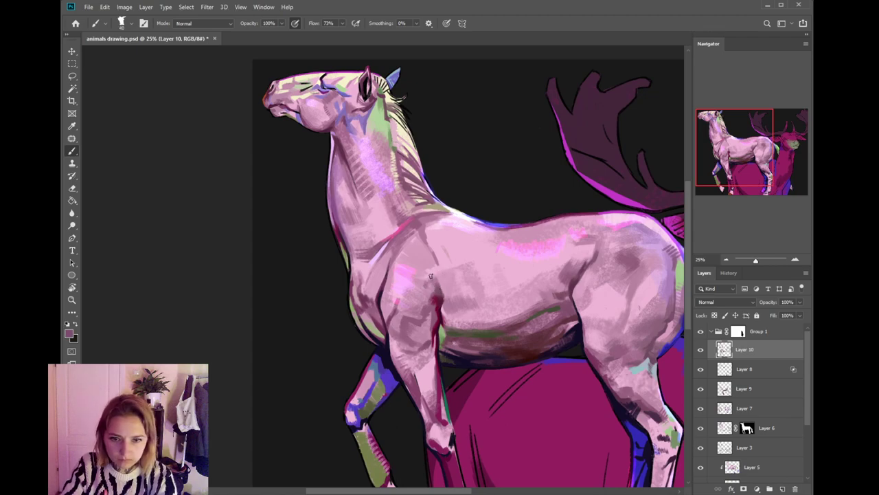
left_click(433, 277, "alt")
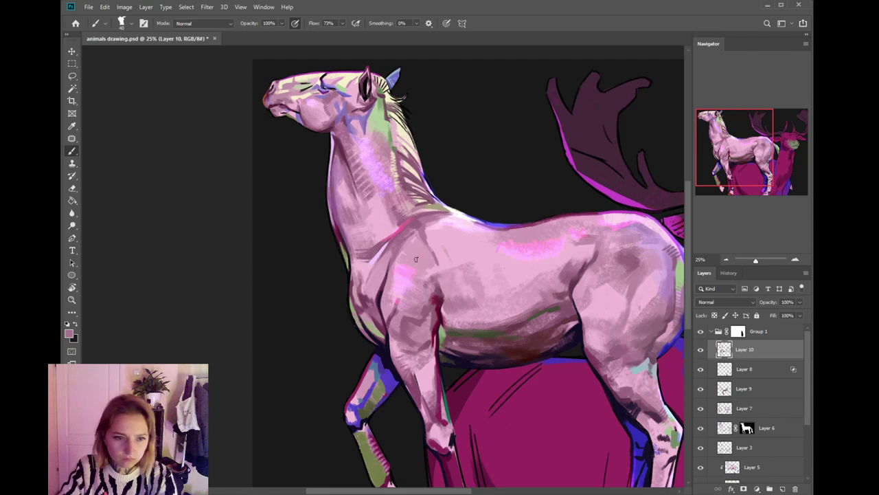
left_click(440, 292, "alt")
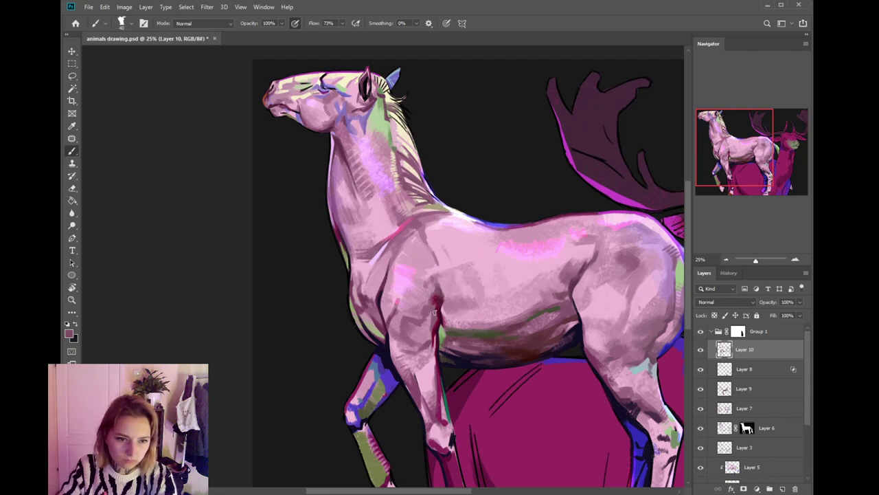
left_click(70, 336)
left_click(527, 389)
left_click(698, 315)
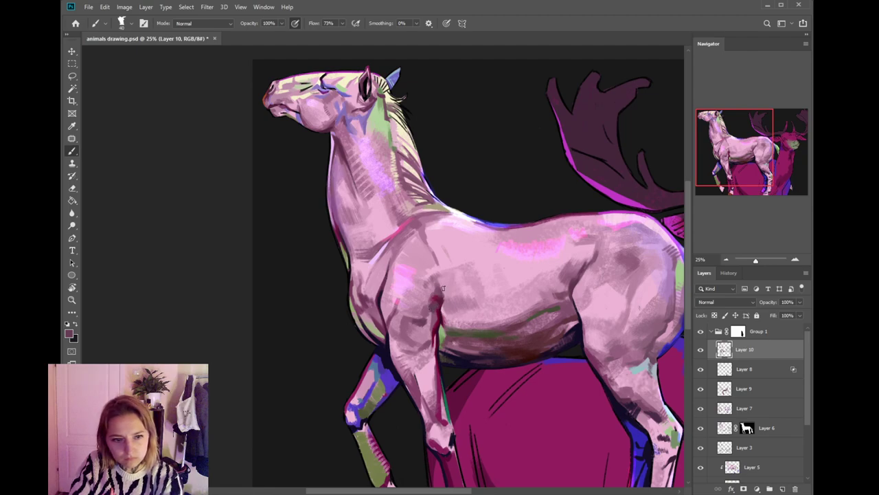
left_click(436, 318, "alt")
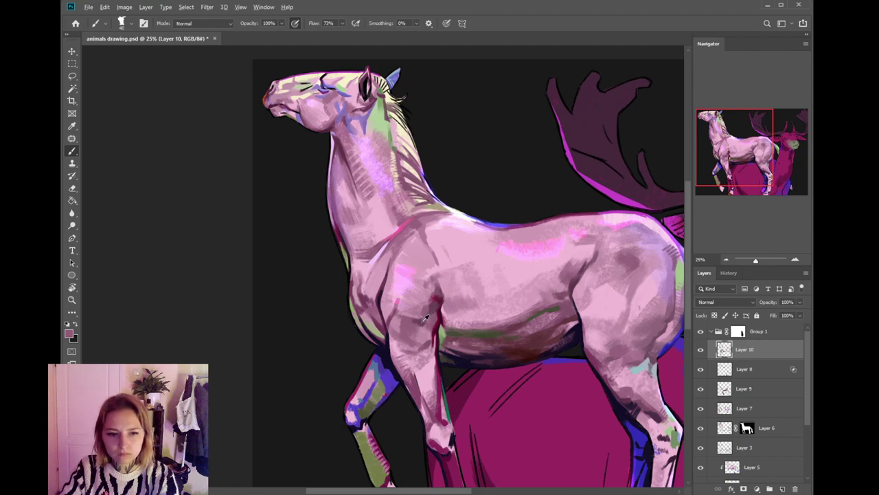
left_click(425, 316, "alt")
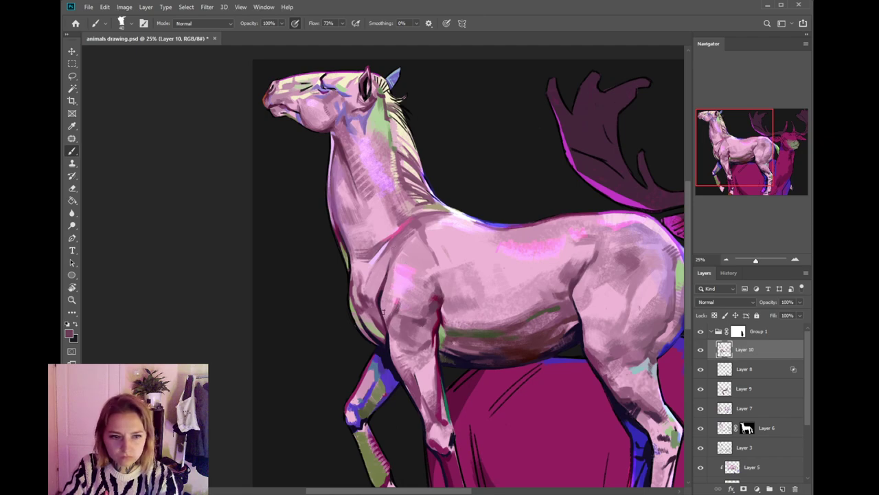
- Refine the front of the shoulder and its crease with sampled mauve, light pink, near-black purple and maroon tones
left_click(390, 307, "alt")
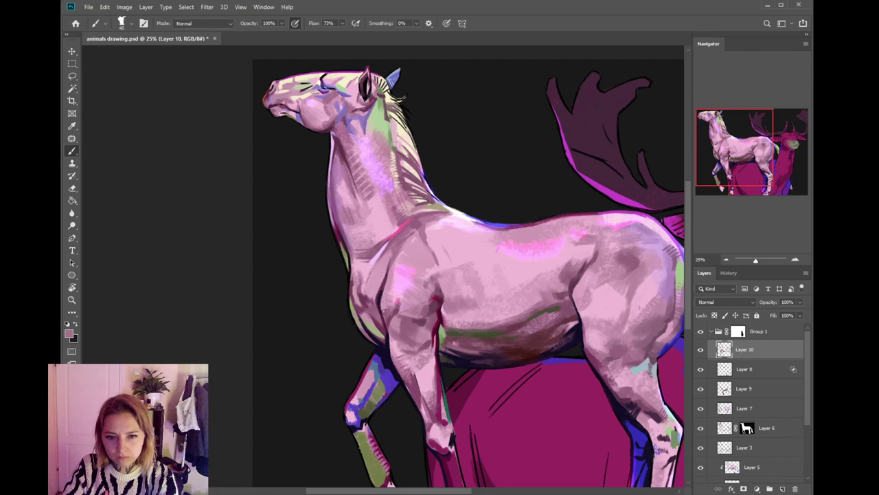
left_click(399, 290, "alt")
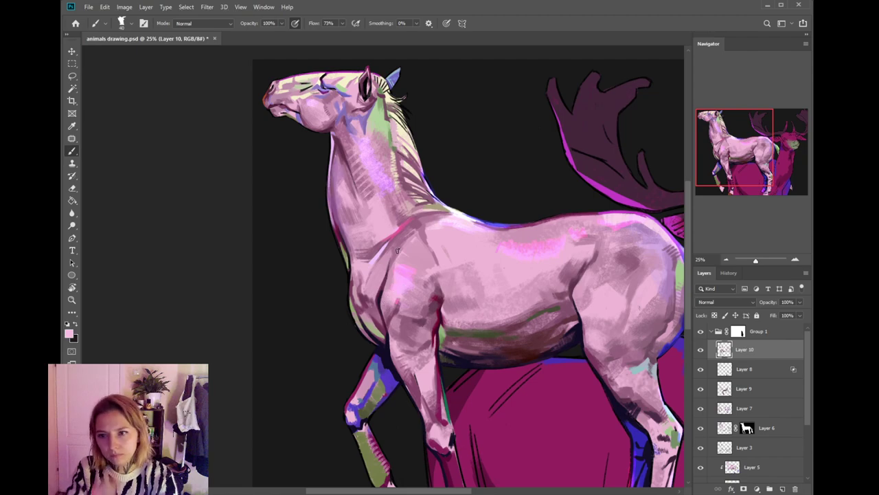
left_click(390, 334, "alt")
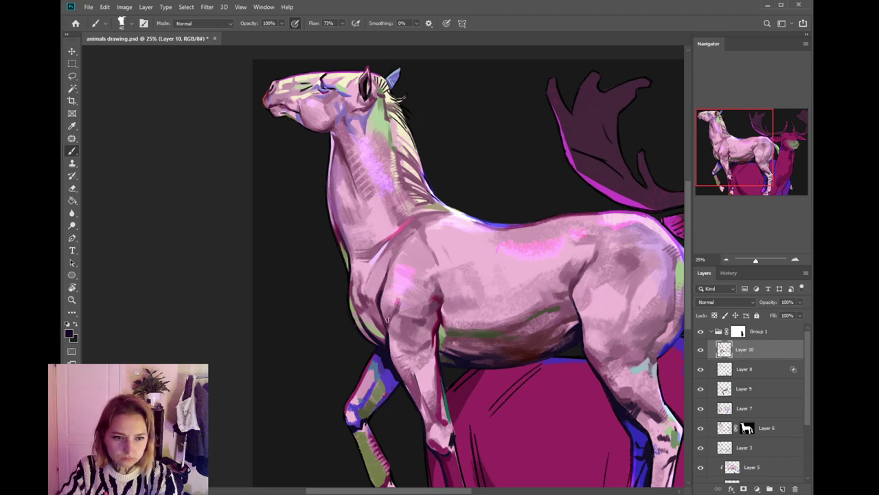
left_click(393, 334, "alt")
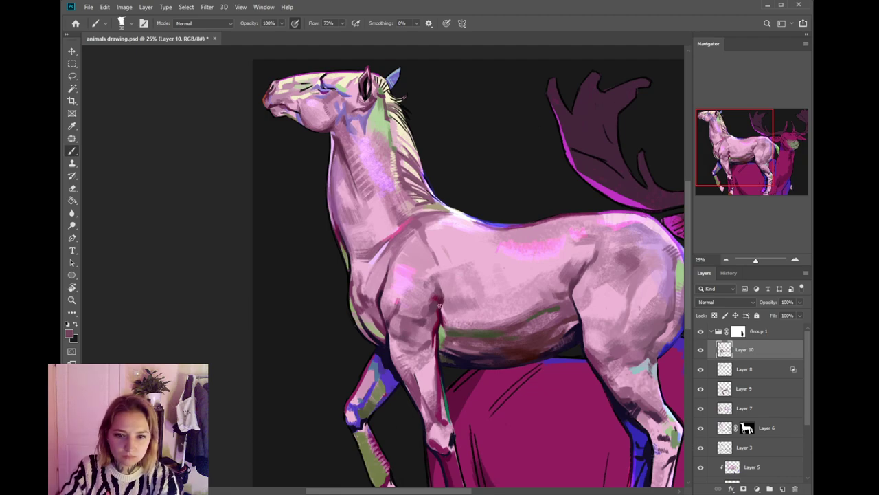
- Rework the red crease and green patch behind the elbow with sampled dark maroon, grey-green and dark purple, enlarging the brush for the belly shadow
left_click(444, 305, "alt")
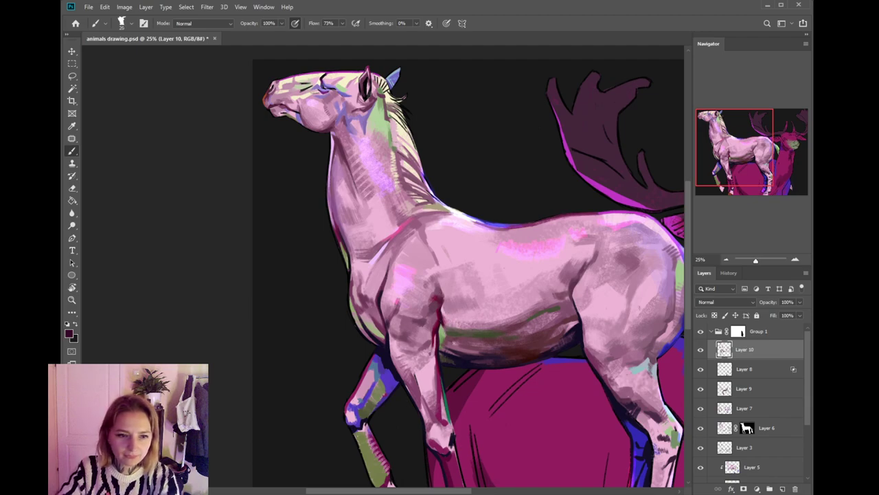
left_click(450, 330, "alt")
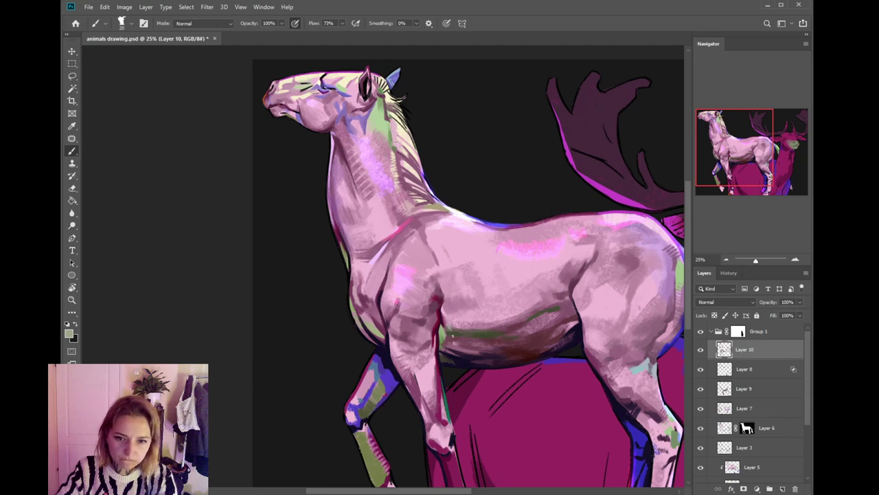
left_click(475, 329, "alt")
left_click(457, 355, "alt")
key("bracketright")
key("bracketright")
key("bracketright")
key("bracketright")
key("bracketright")
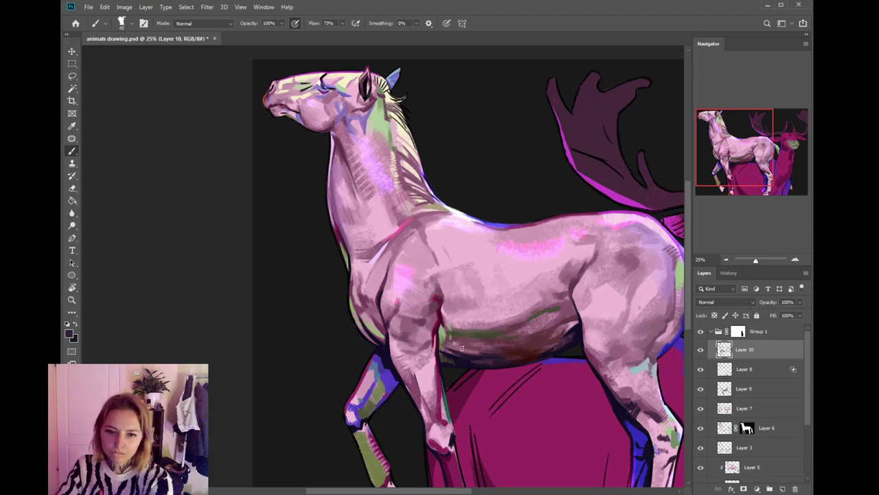
- Blend the neck and throat below the ear with sampled mauve, light pink and purple, then darken the purple painting colour
left_click_drag(443, 319, 463, 340)
left_click(417, 235, "alt")
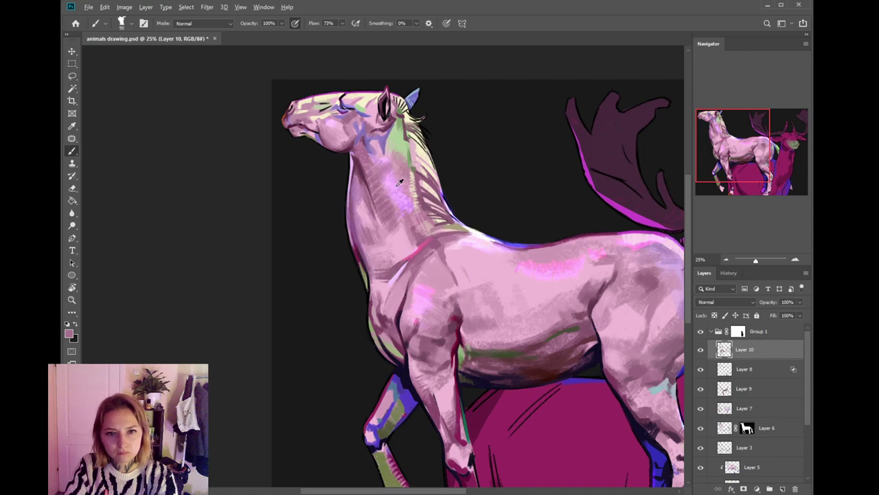
left_click(390, 184, "alt")
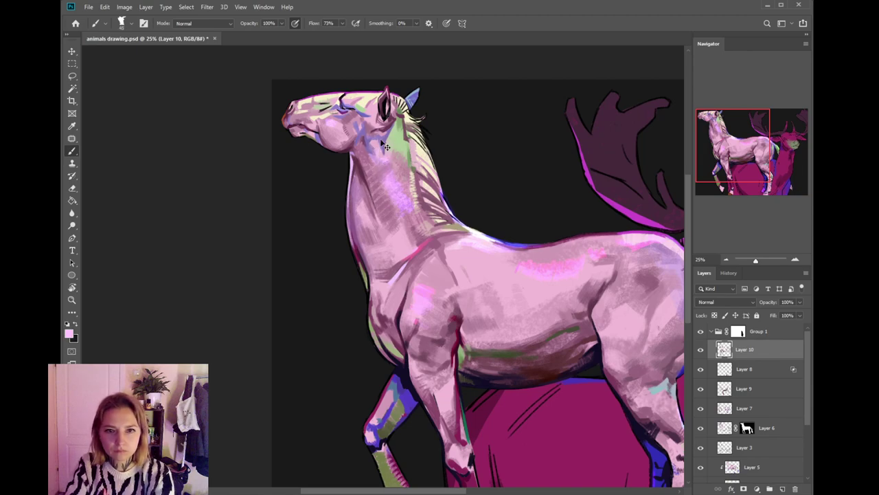
left_click(383, 134, "alt")
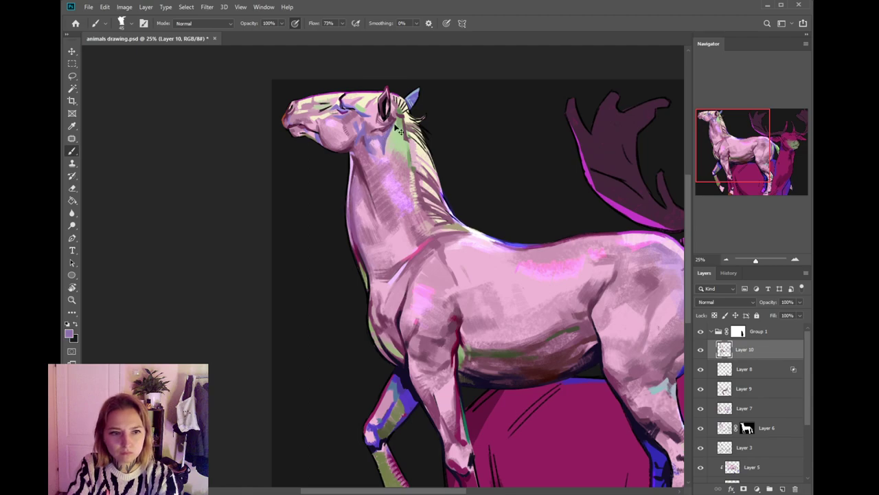
key("i")
left_click(535, 375)
key("b")
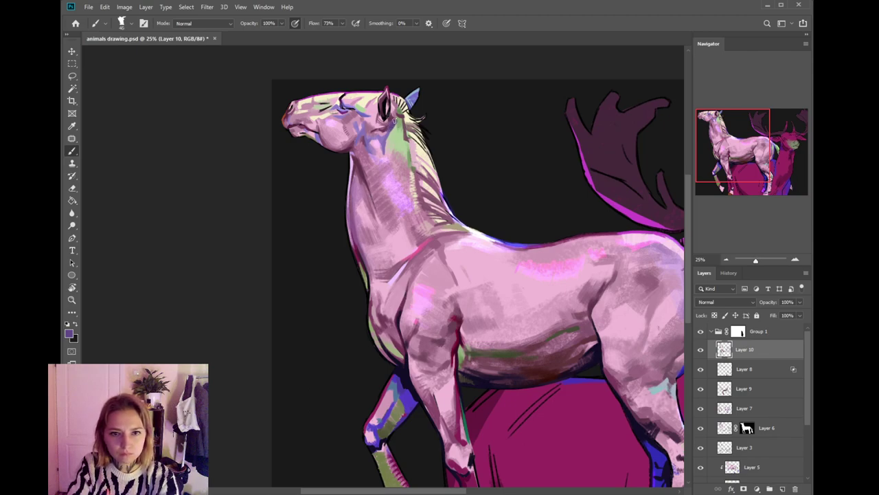
- Touch up the area around the horse's eye with the dark purple and a deeper mauve based on the cheek colour
key("bracketleft")
left_click_drag(381, 120, 389, 133)
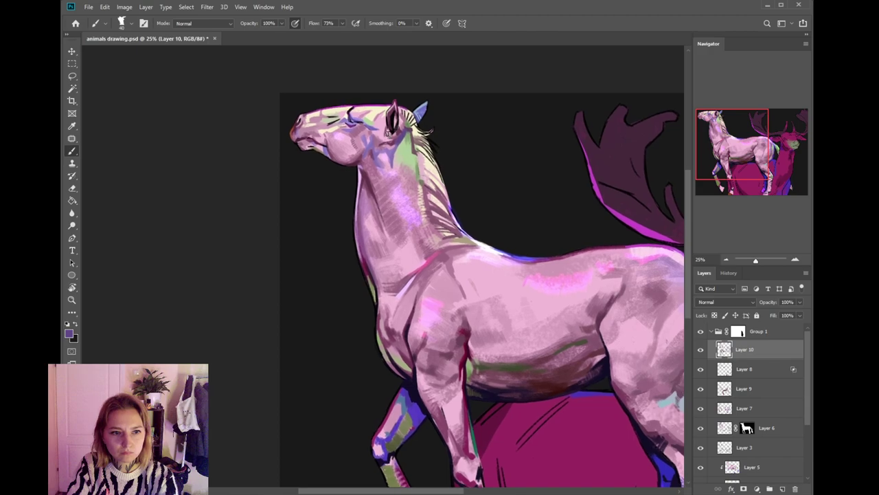
left_click(362, 127, "alt")
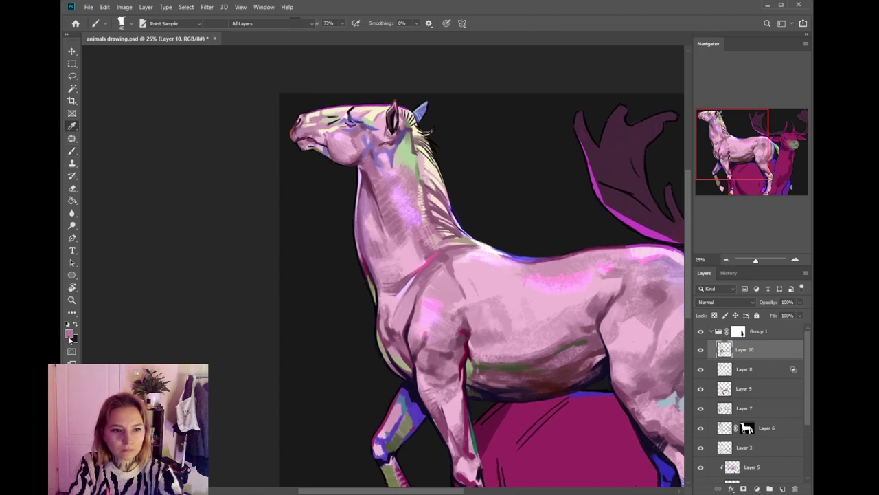
left_click(530, 367, "alt")
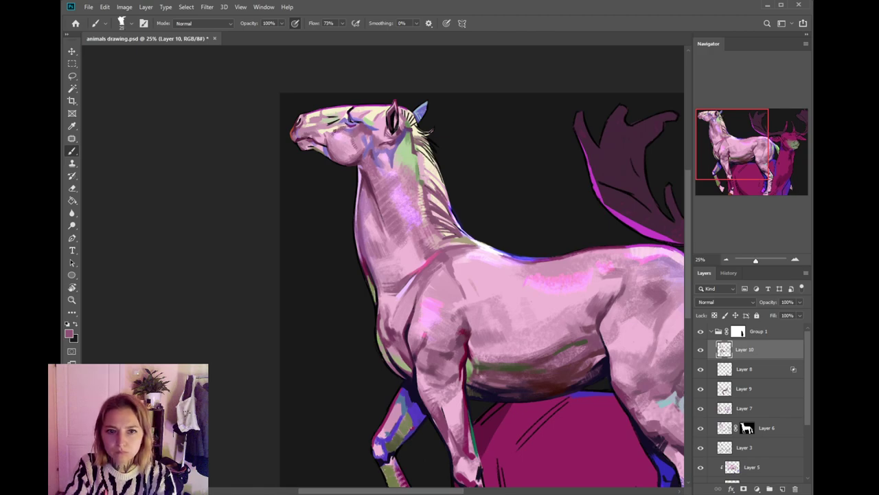
- Paint the horse's muzzle with an orange-red sampled from the nose
left_click_drag(371, 125, 365, 131)
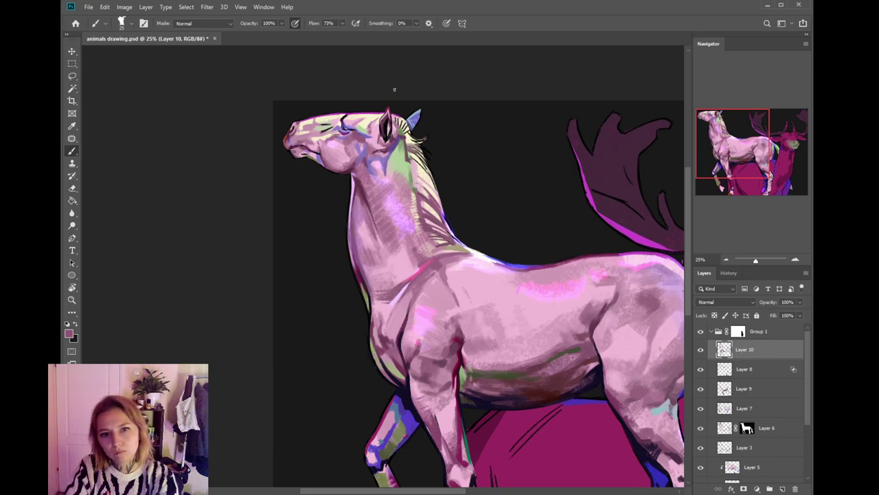
left_click_drag(313, 148, 338, 145)
left_click(314, 131, "alt")
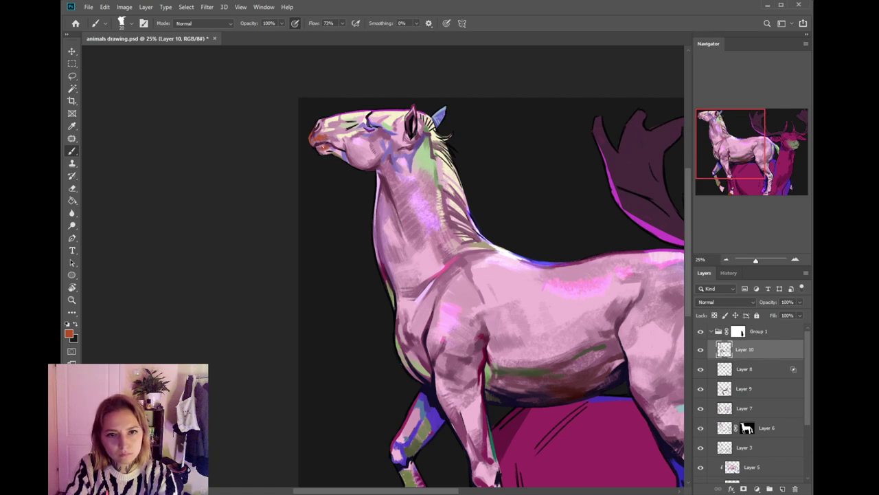
- Touch up the horse's mouth and muzzle with a sampled mauve and a dark maroon
left_click(337, 142, "alt")
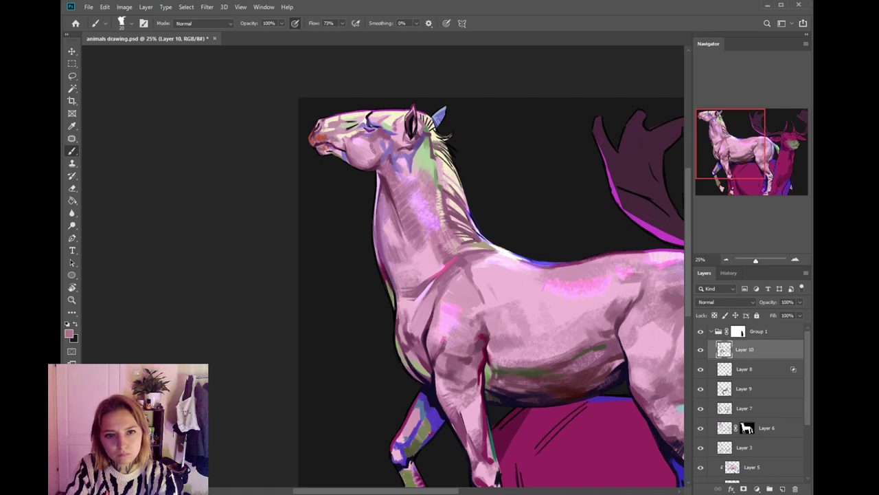
left_click(333, 140, "alt")
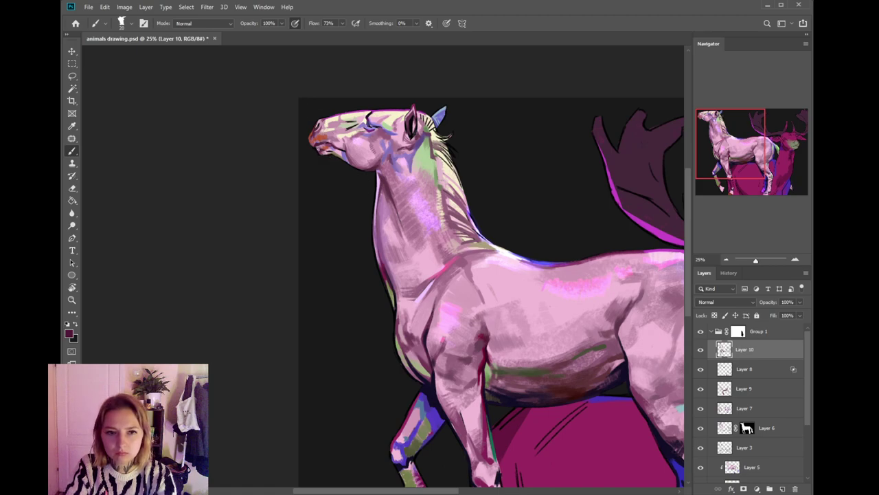
left_click_drag(334, 120, 386, 221)
key("ctrl+plus")
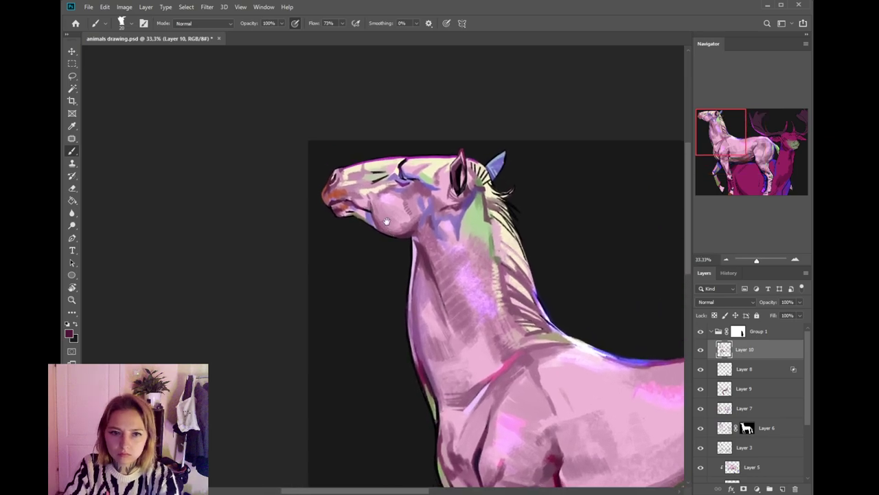
- Refine the forehead, brow and area in front of the ear with sampled cream, magenta and mauve
left_click(402, 157, "alt")
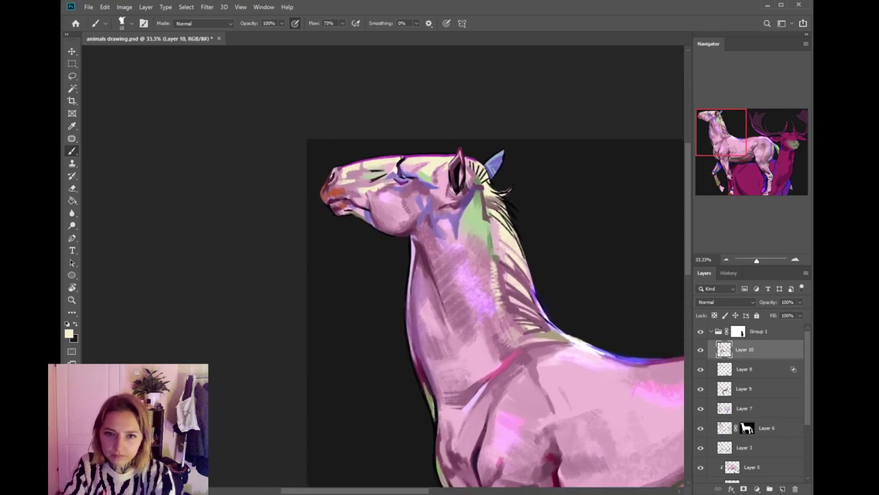
left_click(402, 164, "alt")
left_click(409, 153, "alt")
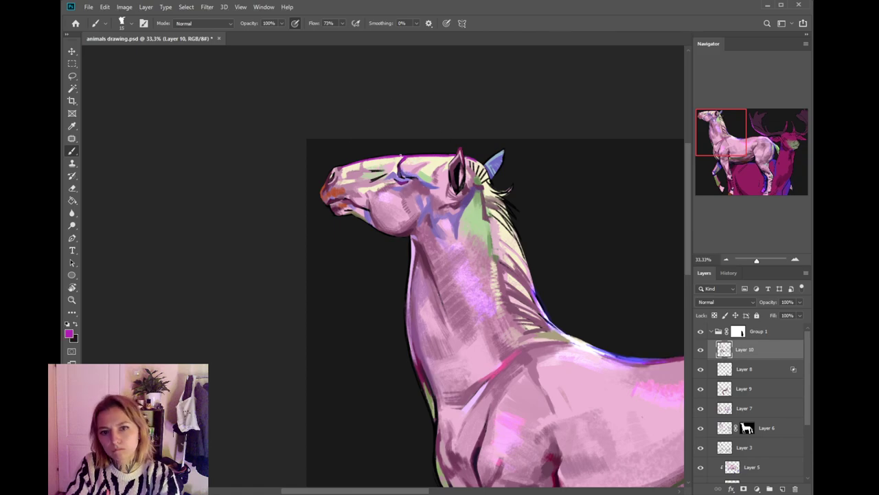
left_click(440, 170, "alt")
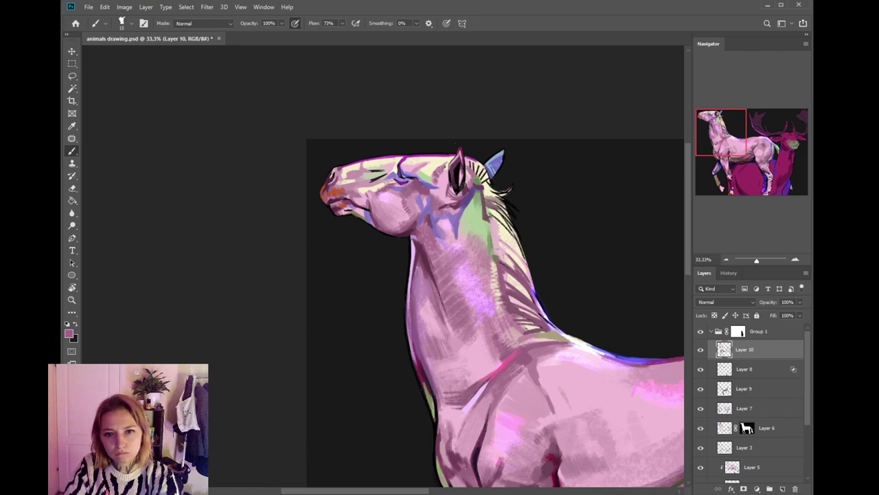
left_click(439, 163, "alt")
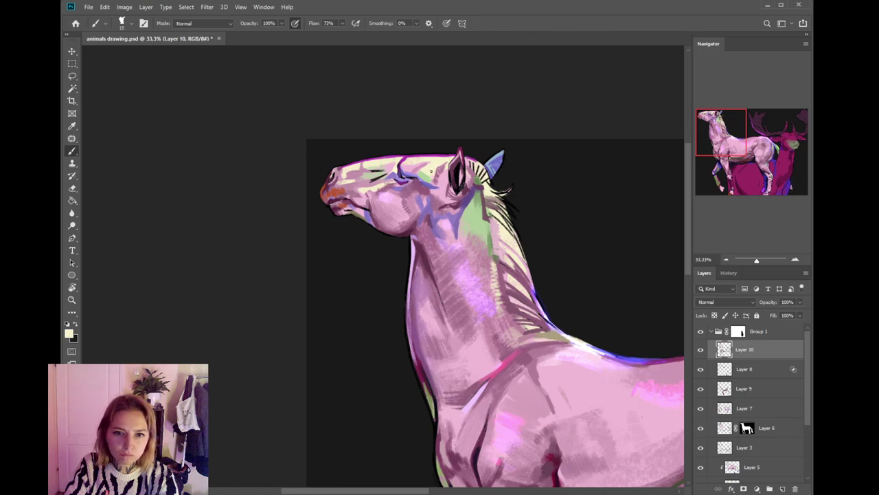
left_click_drag(358, 201, 362, 204)
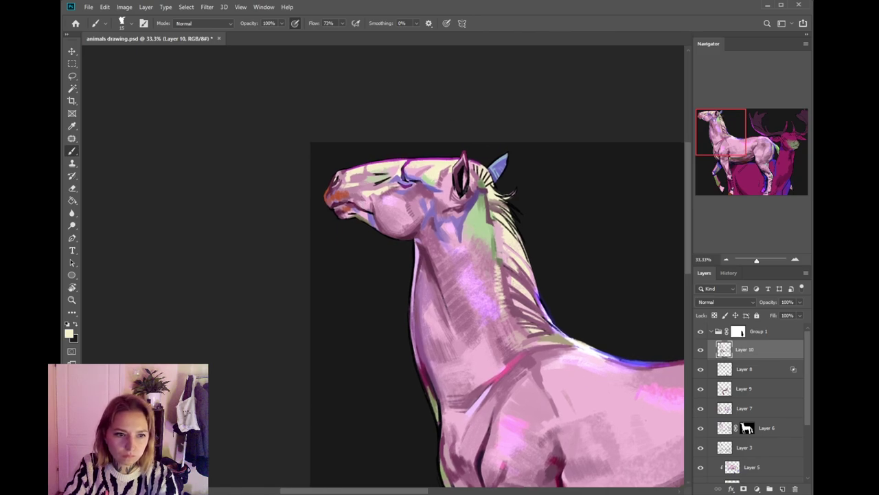
- Paint the underside of the horse's jaw with a darker shade of the blue-purple sampled from the chin
left_click(369, 217, "alt")
key("i")
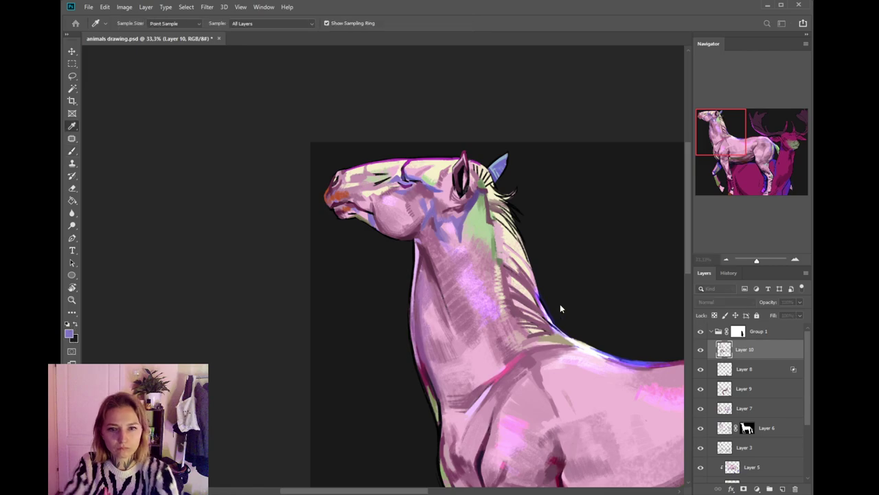
left_click(692, 317)
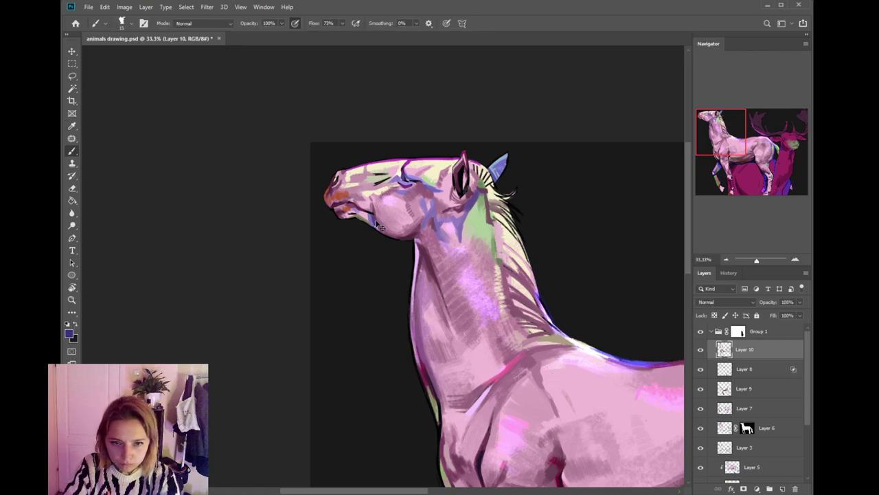
mouse_move(376, 225)
left_mouse_down()
mouse_move(369, 217)
mouse_move(377, 228)
left_mouse_up()
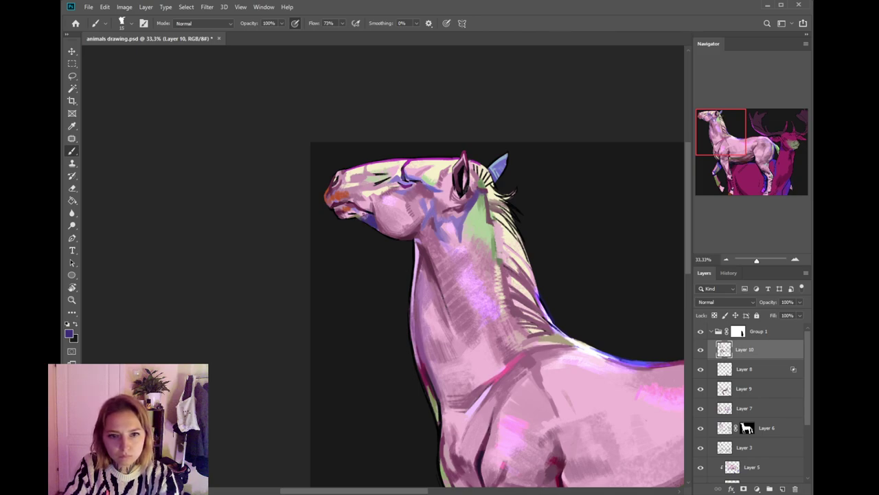
- Add a magenta accent sampled from the head outline behind the lower lip, and carry the dark purple along the chin
key("x")
left_click(418, 159, "alt")
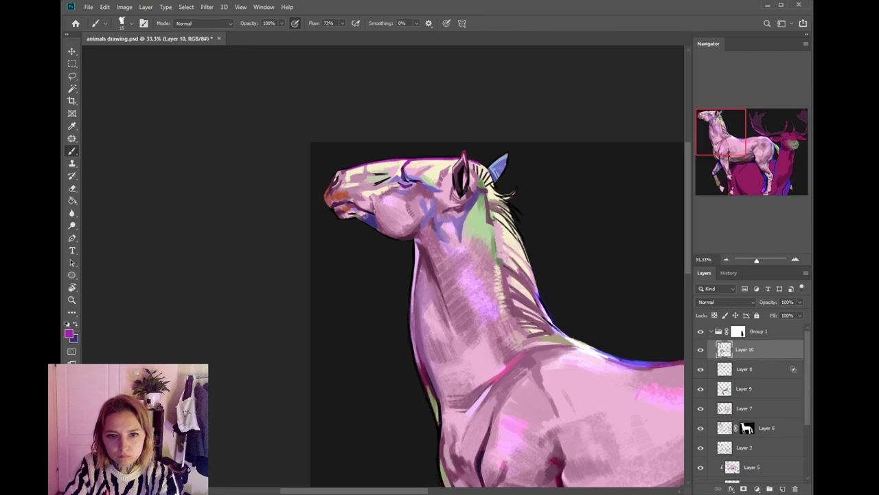
left_click_drag(365, 215, 375, 223)
key("ctrl+z")
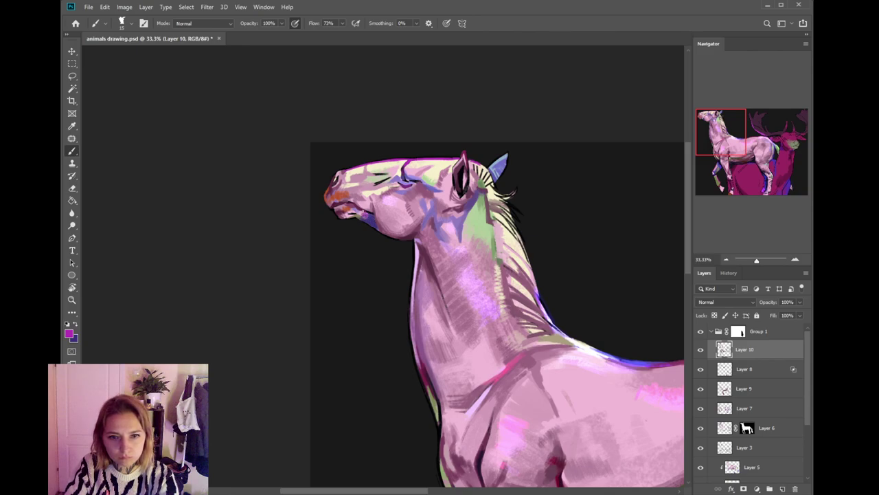
key("x")
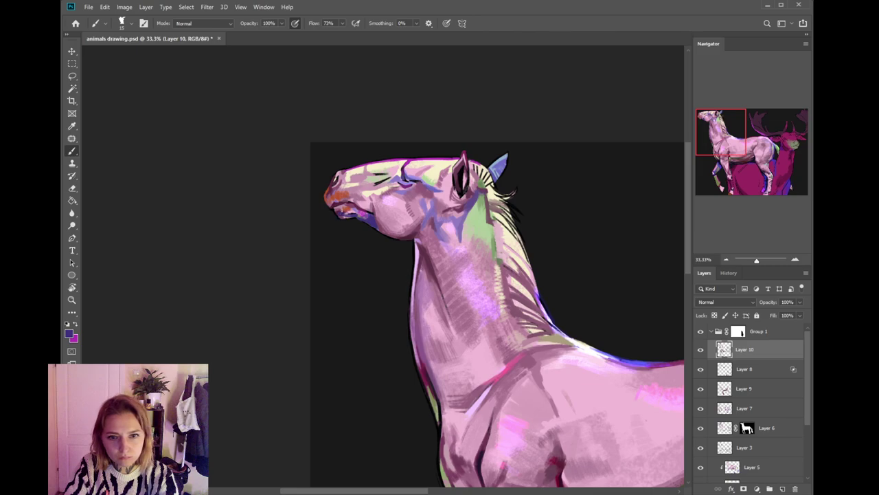
left_click_drag(339, 217, 348, 219)
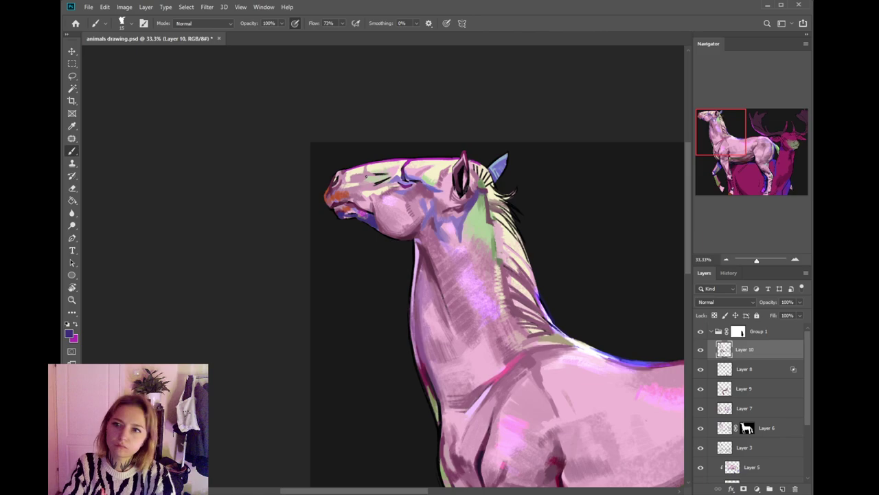
- Blend the dark crease along the front of the neck with sampled mauve and dark mauve tones, using a size 40 brush
key("ctrl+minus")
key("ctrl+minus")
key("ctrl+minus")
key("ctrl+minus")
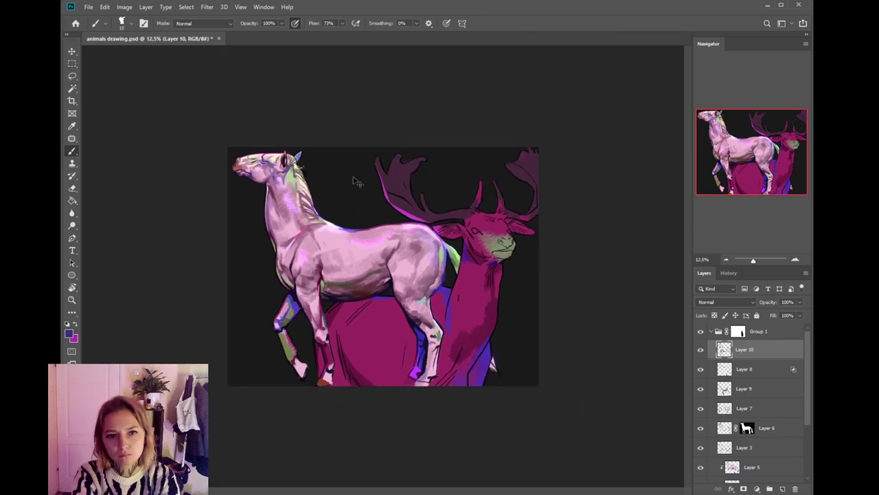
scroll(354, 181, "up", 3)
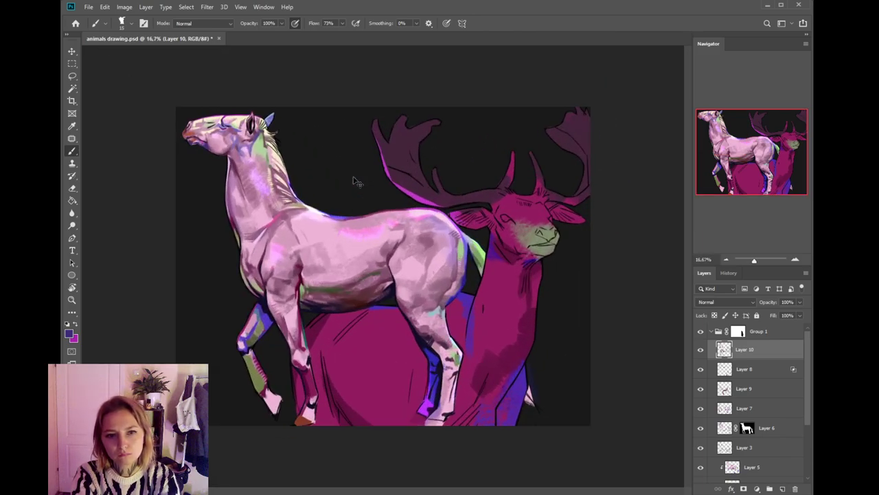
scroll(424, 242, "up", 1)
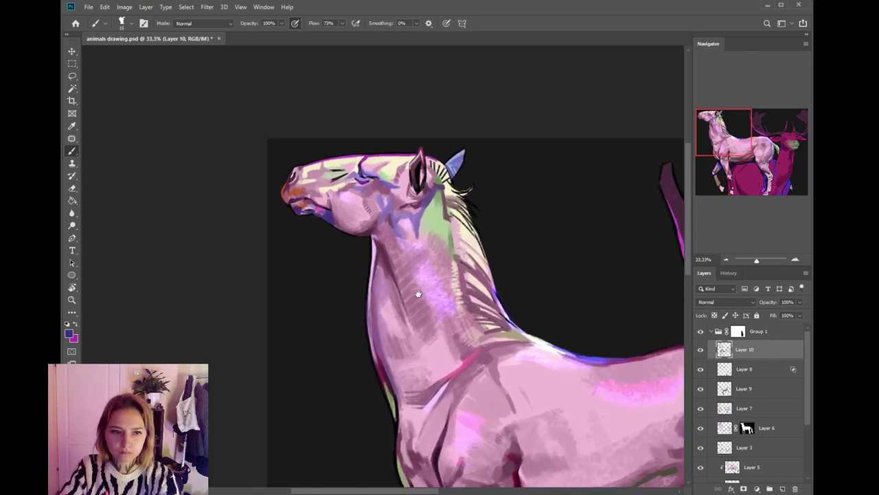
left_click(415, 310, "alt")
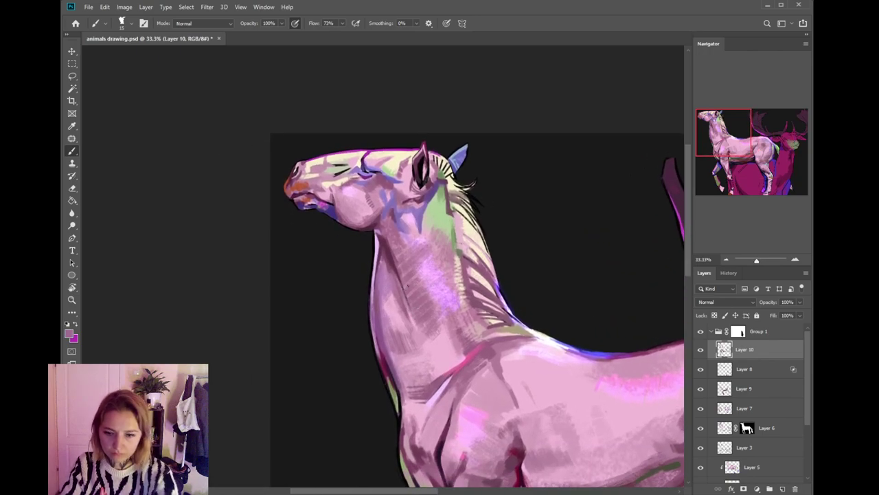
left_click(395, 257, "alt")
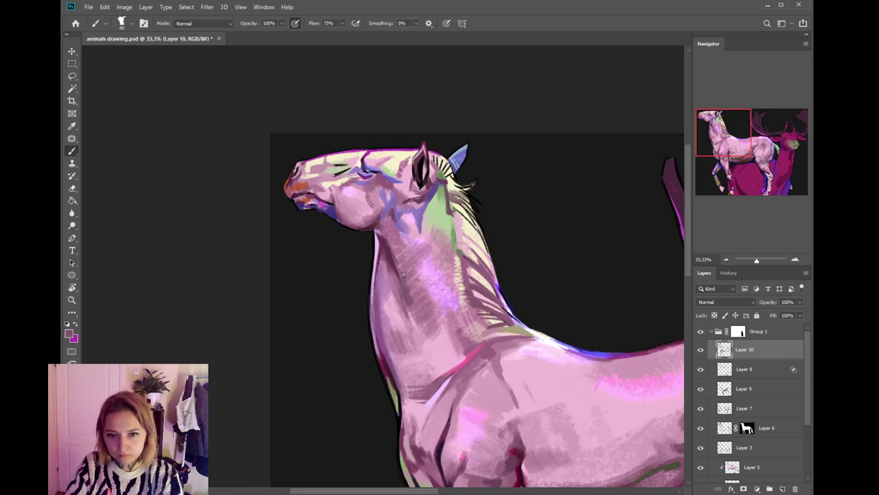
left_click(415, 295, "alt")
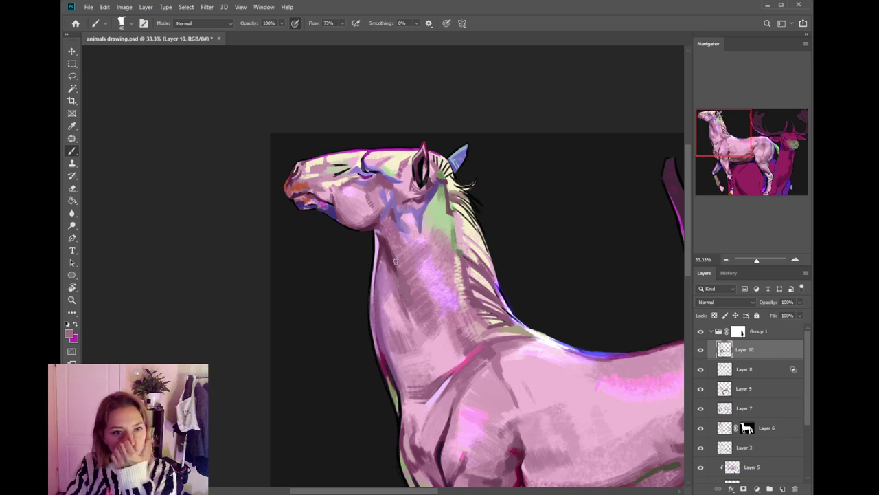
left_click(401, 267, "alt")
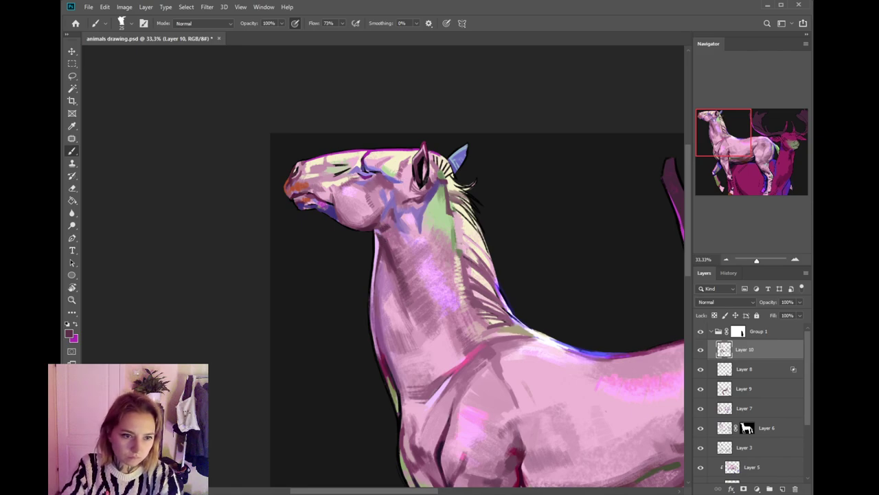
- Touch up the temple between the eye and ear with sampled mauve and cream tones
left_click(406, 167, "alt")
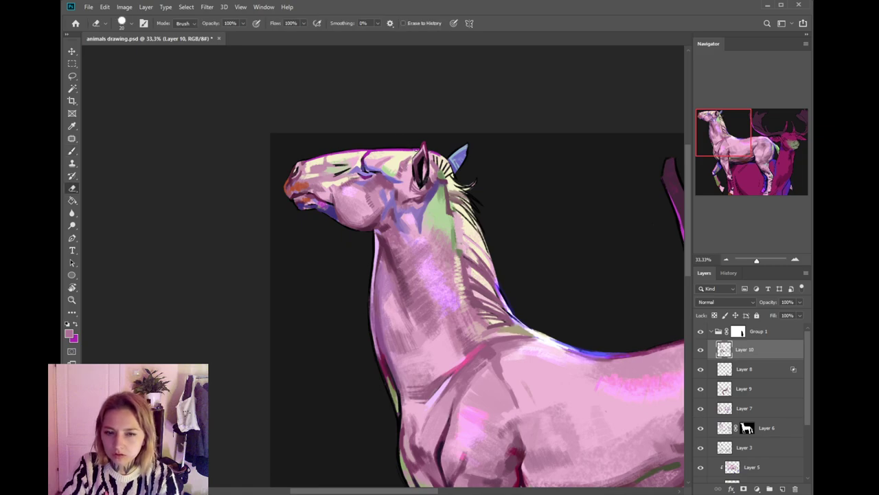
left_click(407, 155, "alt")
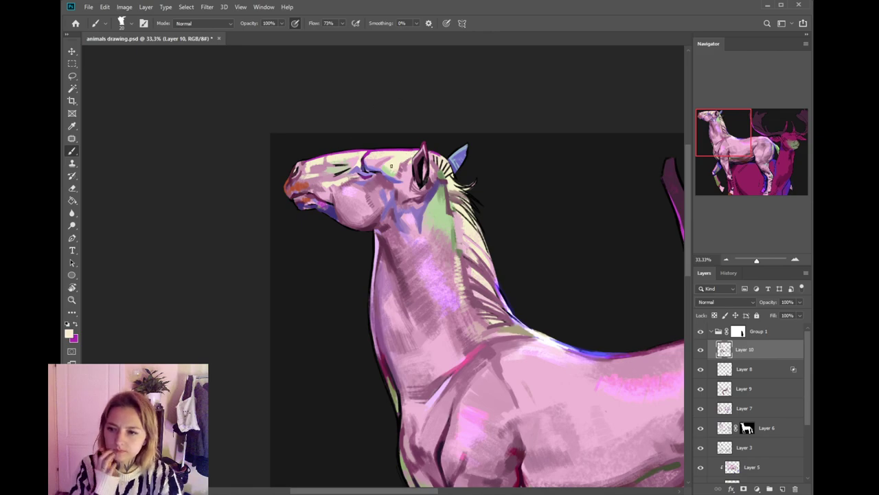
left_click(372, 182, "alt")
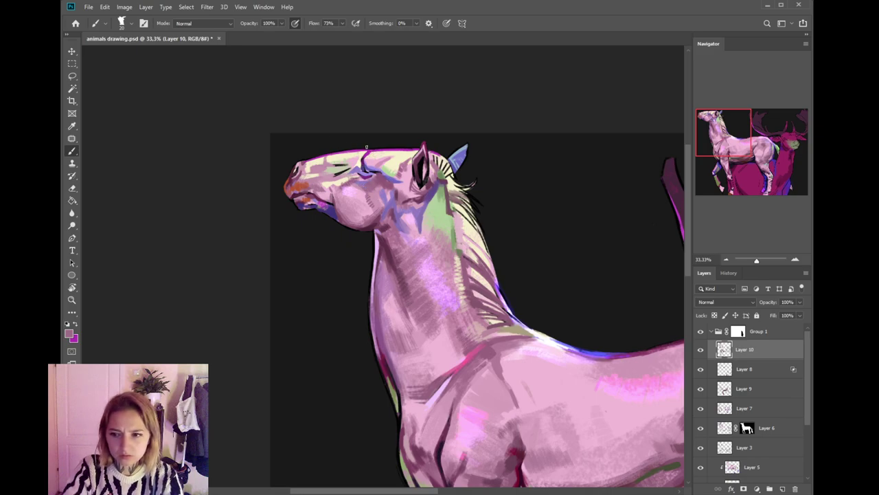
- Define the mouth line and nostril with a size 10 brush in sampled black, sampling light pink beside the nostril
key("ctrl+plus")
left_click_drag(377, 215, 407, 276)
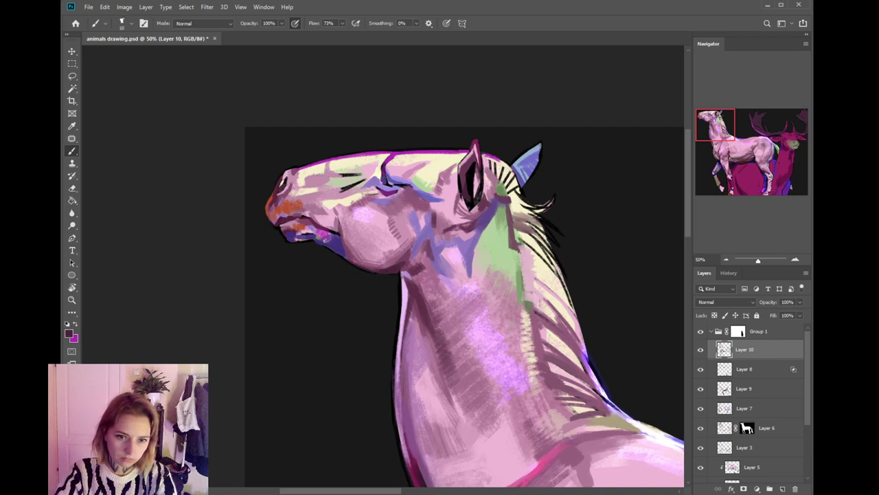
left_click(351, 202, "alt")
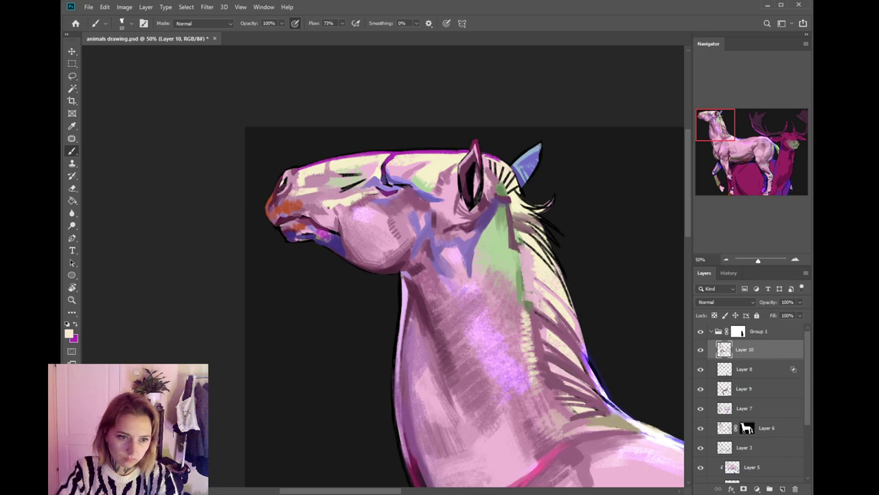
left_click(338, 229, "alt")
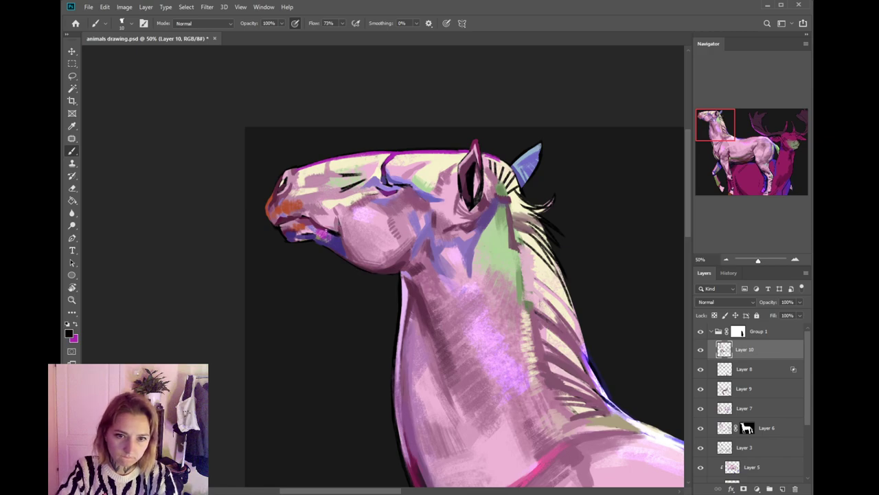
left_click_drag(317, 223, 346, 237)
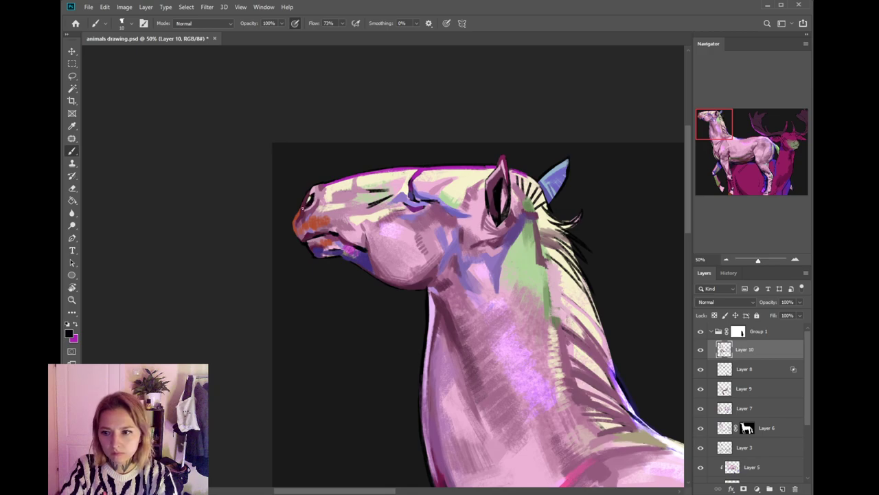
left_click(313, 199, "alt")
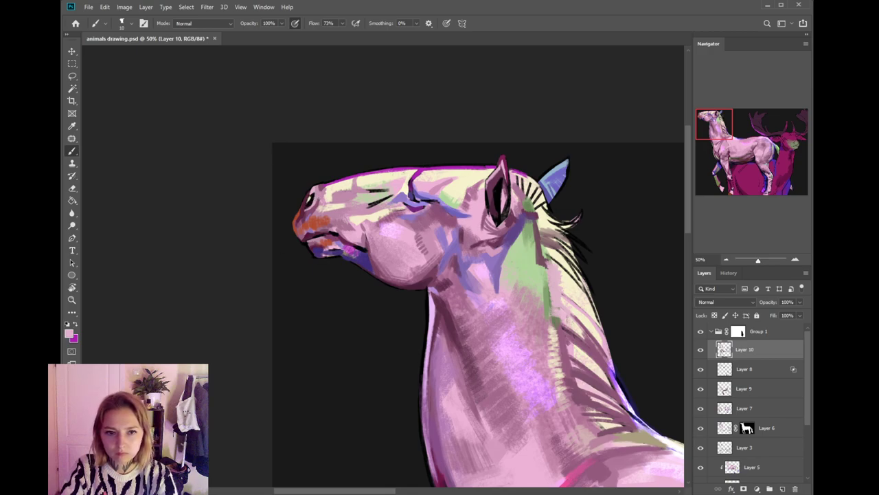
- Deepen the shadow between the lower lip and jaw with a darker version of the purple sampled there
scroll(318, 204, "down", 5)
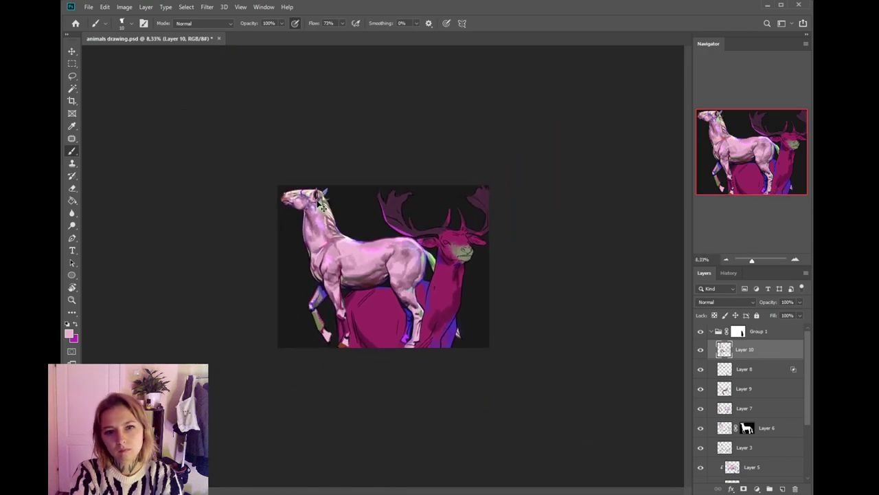
scroll(320, 205, "up", 3)
left_click_drag(379, 263, 406, 288)
left_click_drag(219, 153, 419, 260)
scroll(420, 257, "up", 1)
left_click_drag(335, 252, 367, 279)
scroll(355, 254, "up", 1)
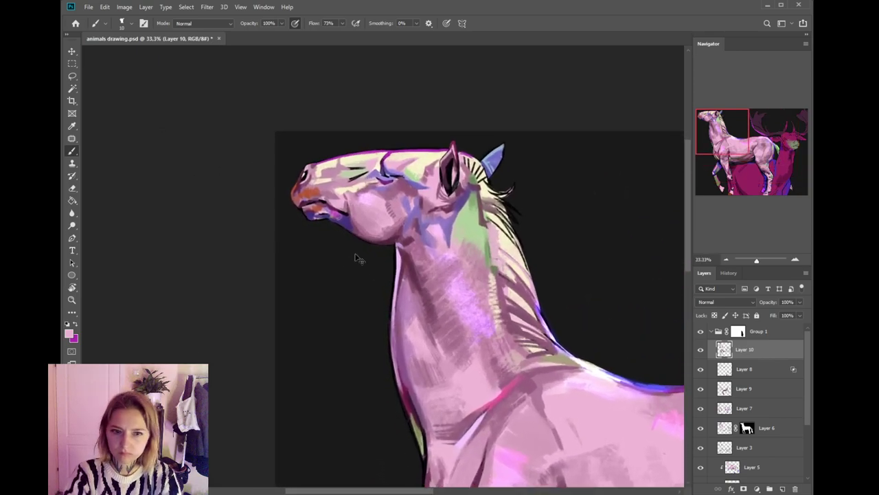
left_click(385, 235, "alt")
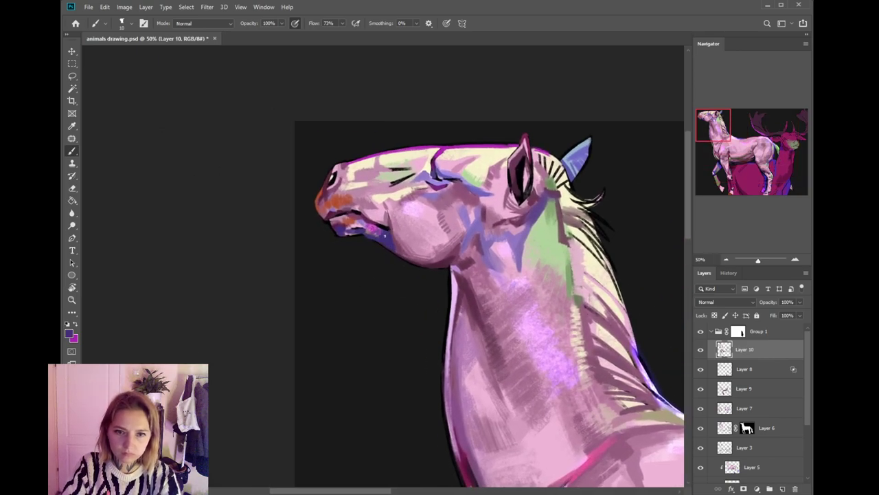
left_click(69, 333)
left_click(565, 396)
left_click(674, 317)
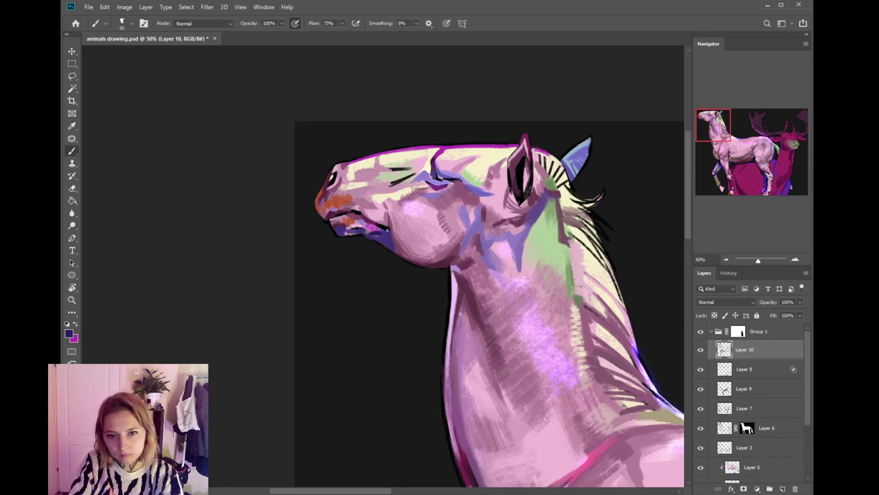
left_click_drag(371, 231, 381, 236)
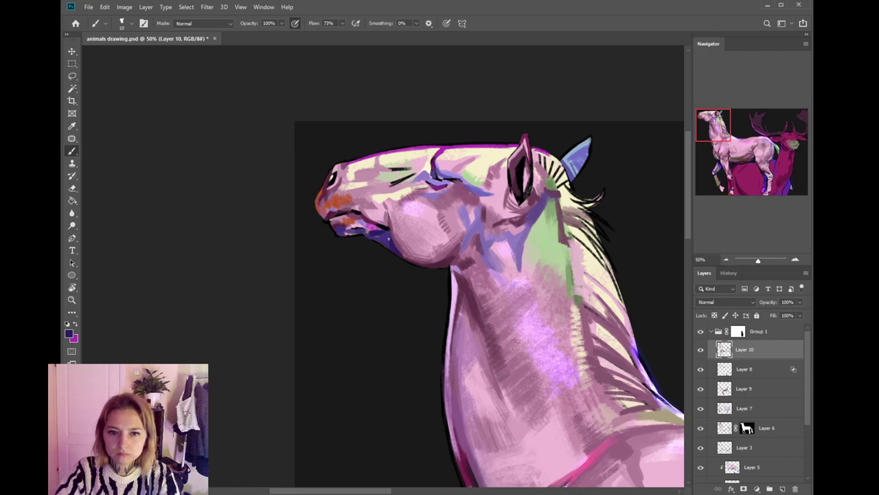
- Touch up the horse's muzzle above the mouth line with sampled black and mauve, enlarging the brush to size 20
left_click(386, 228, "alt")
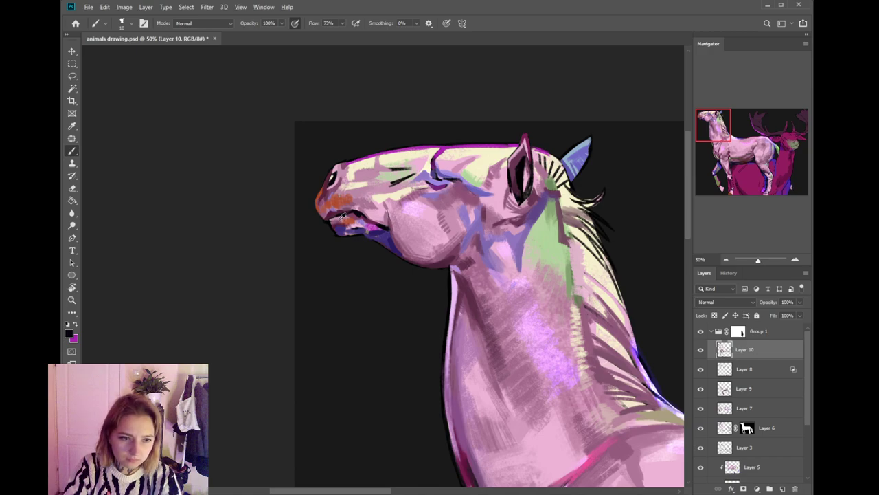
left_click(354, 190, "alt")
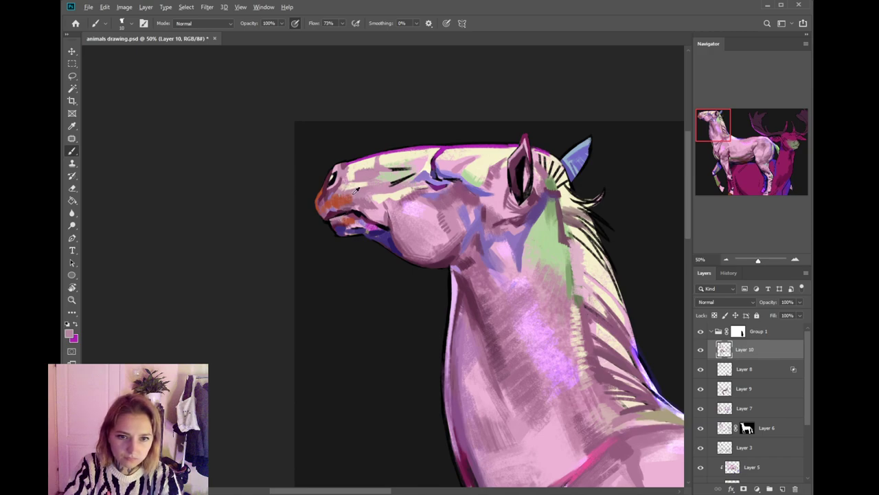
key("bracketright")
key("bracketright")
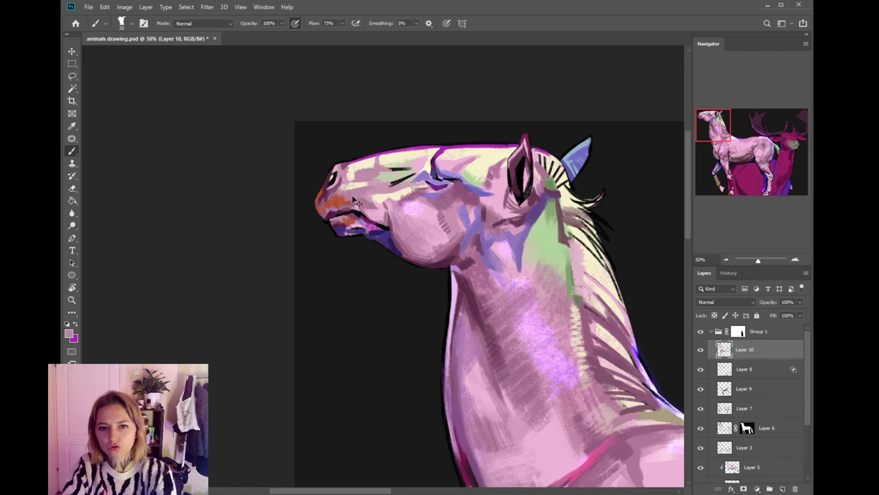
left_click_drag(347, 194, 333, 205)
- Blend the shadow along the horse's lower belly with sampled mauve and dark brown tones, using a size 40 brush
key("ctrl+minus")
key("ctrl+minus")
key("ctrl+minus")
key("ctrl+minus")
key("ctrl+minus")
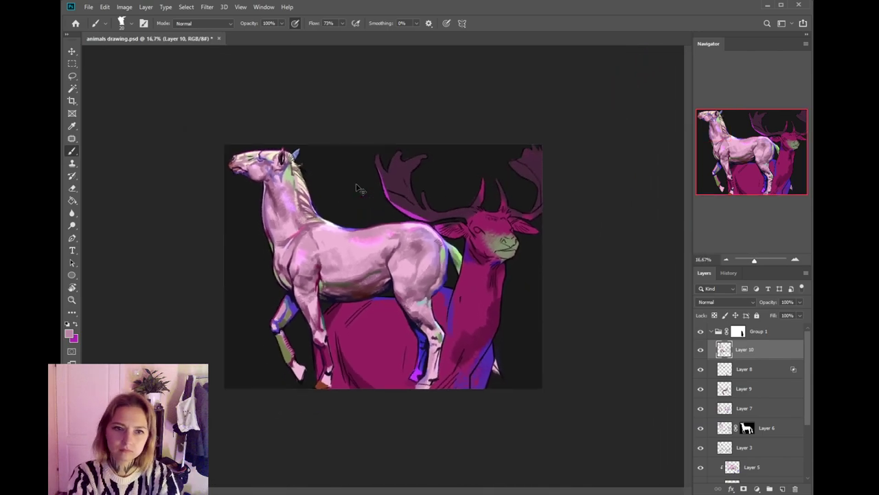
key("ctrl+plus")
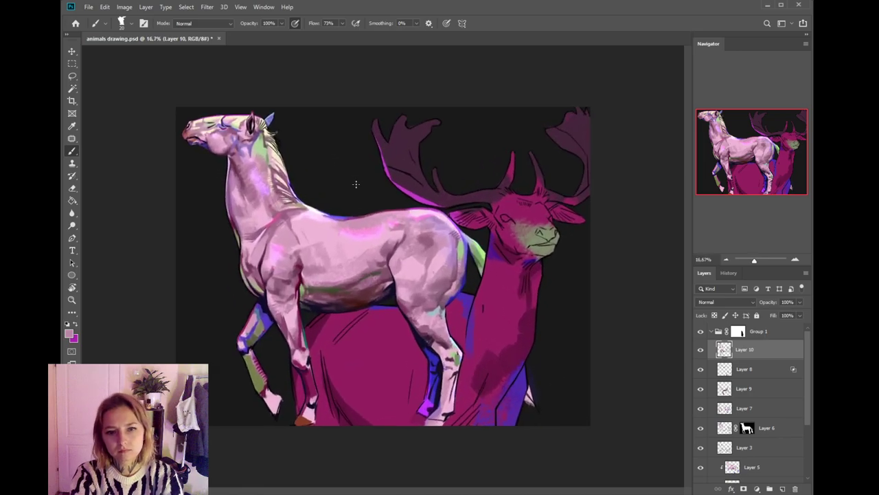
key("ctrl+plus")
key("ctrl+plus")
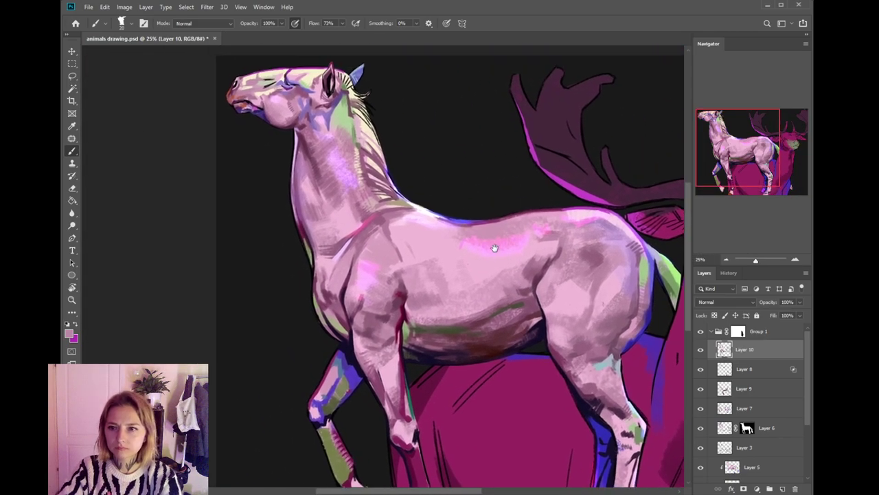
left_click(453, 322, "alt")
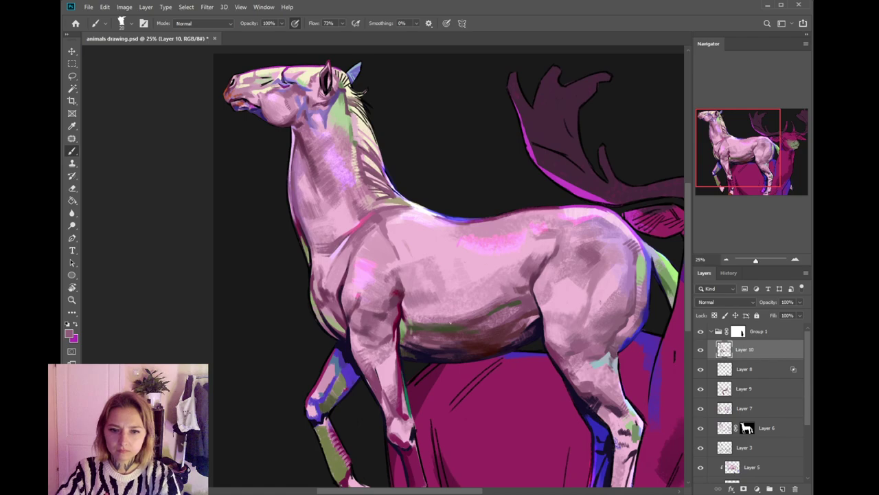
mouse_move(432, 320)
left_mouse_down()
mouse_move(477, 312)
mouse_move(429, 314)
mouse_move(477, 311)
mouse_move(428, 310)
mouse_move(468, 312)
mouse_move(439, 319)
left_mouse_up()
left_click(482, 341, "alt")
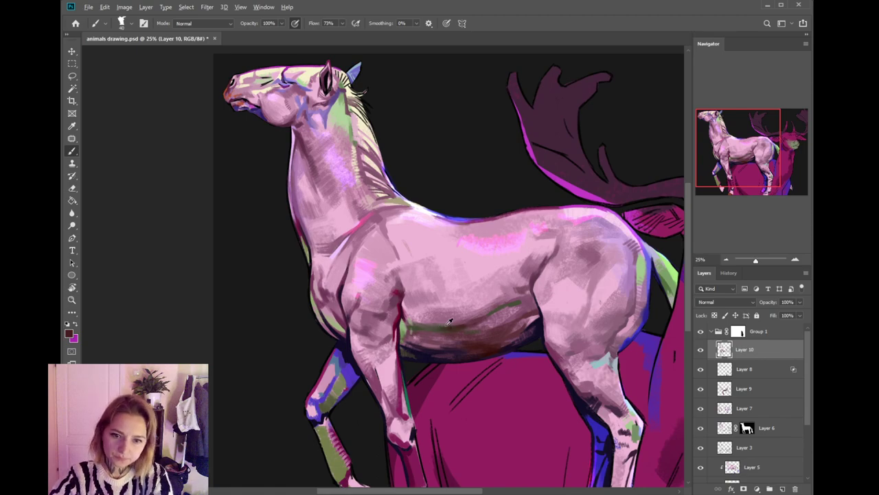
left_click(451, 331, "alt")
left_click(473, 340, "alt")
left_click_drag(433, 325, 450, 323)
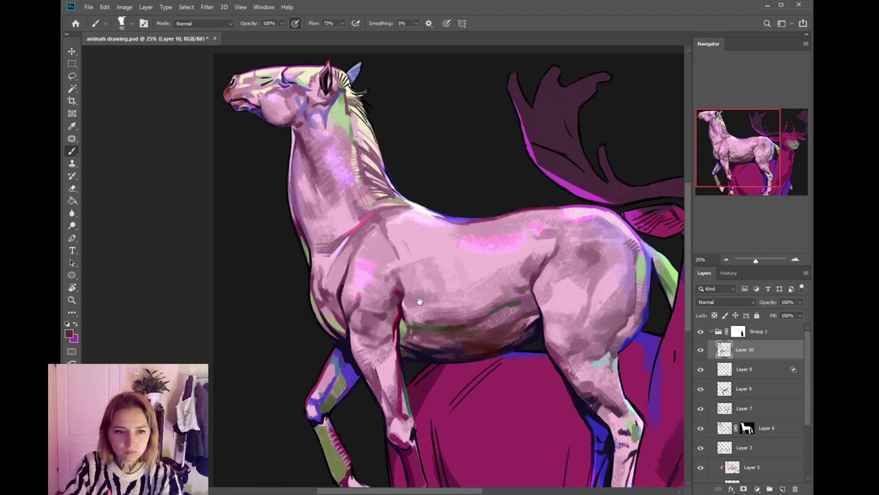
- Soften the ribs just behind the elbow with sampled light pink, using a size 30 brush
left_click_drag(420, 302, 429, 308)
left_click(434, 309, "alt")
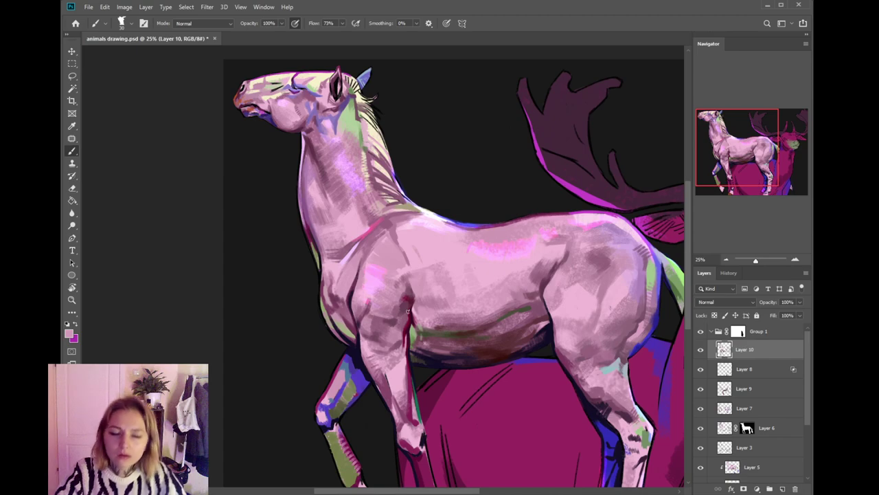
mouse_move(458, 281)
left_mouse_down()
mouse_move(460, 268)
mouse_move(462, 293)
left_mouse_up()
left_click_drag(395, 320, 415, 323)
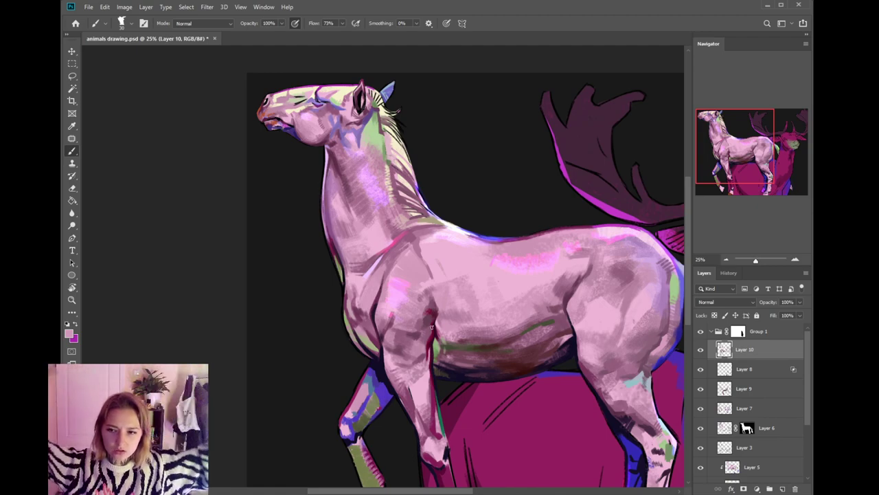
left_click_drag(456, 363, 456, 339)
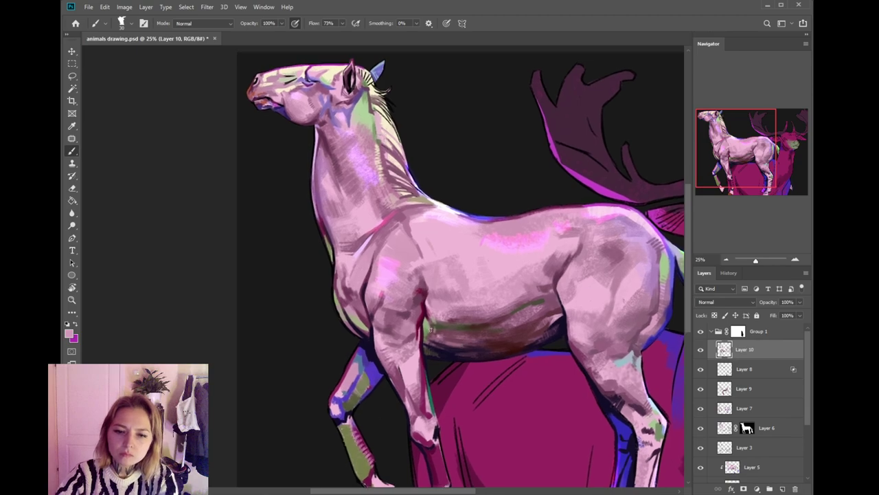
- Refine the front of the belly behind the foreleg with sampled near-black, mauve and green tones, using a size 20 brush
left_click(450, 351, "alt")
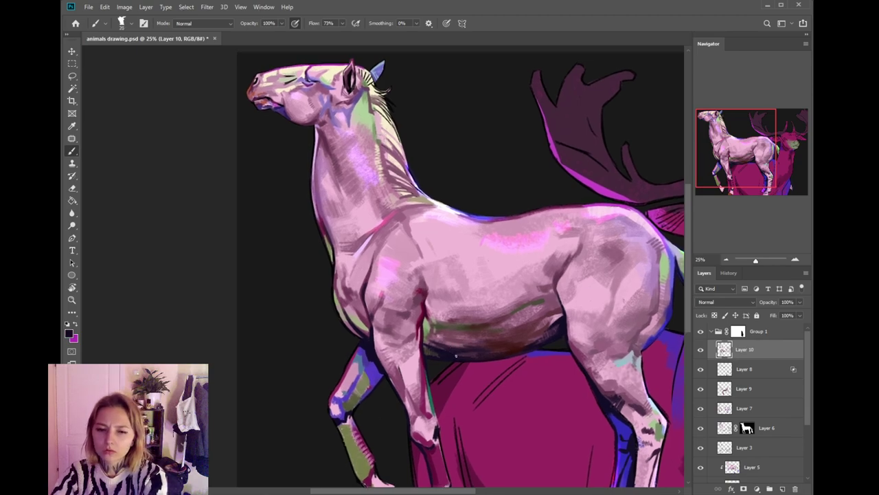
left_click(440, 337, "alt")
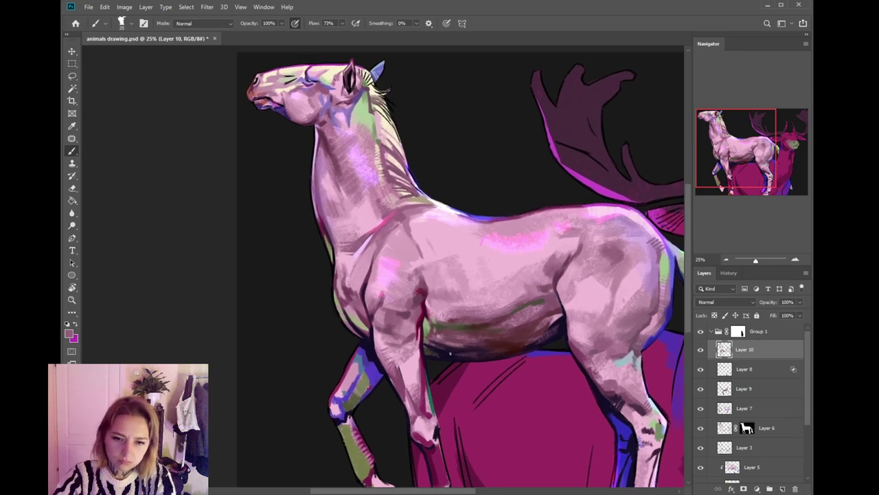
left_click(427, 322, "alt")
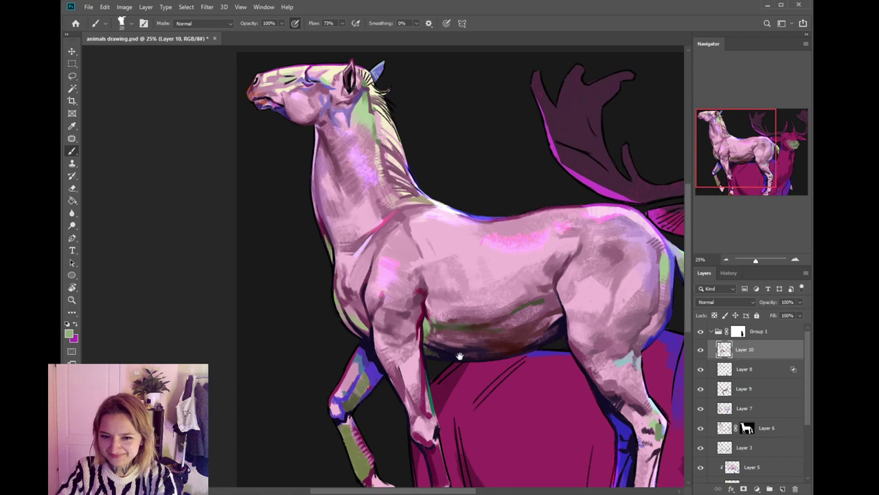
left_click_drag(460, 356, 467, 342)
left_click(449, 308, "alt")
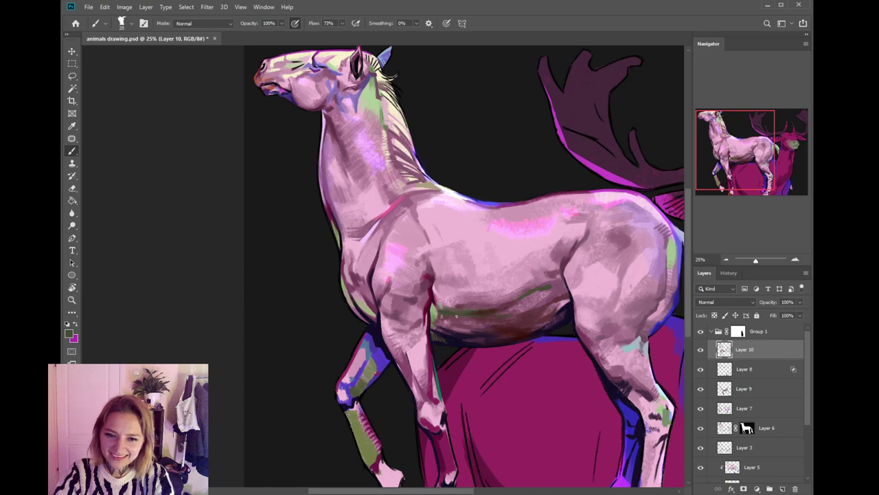
- Blend the green stripe along the belly into the surrounding shadow with sampled mauve and dark brown tones
left_click(464, 306, "alt")
left_click(457, 307, "alt")
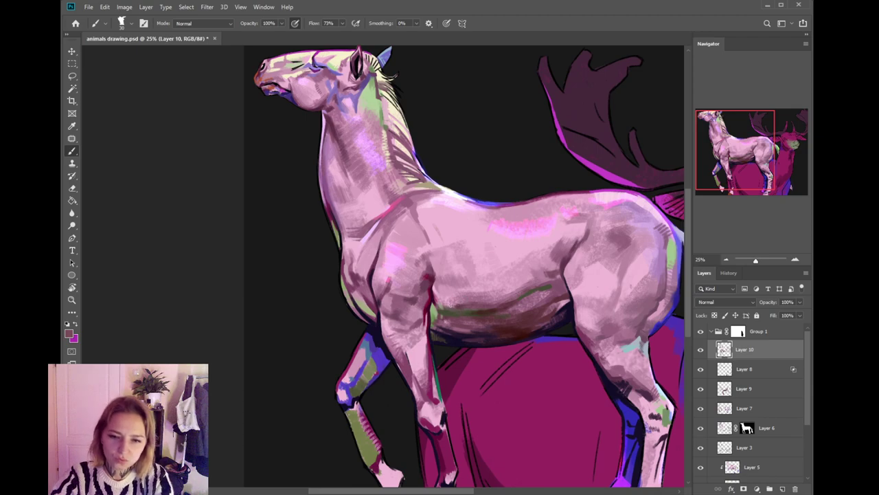
left_click(460, 305, "alt")
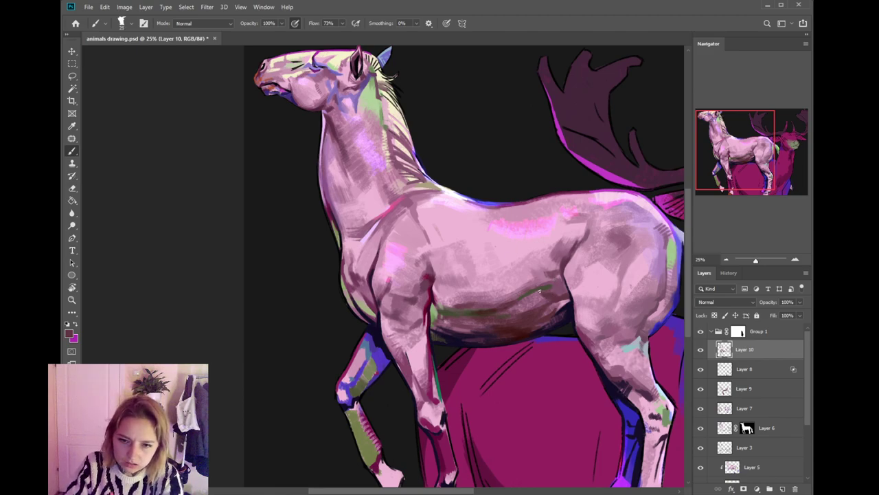
left_click(540, 293, "alt")
left_click(548, 292, "alt")
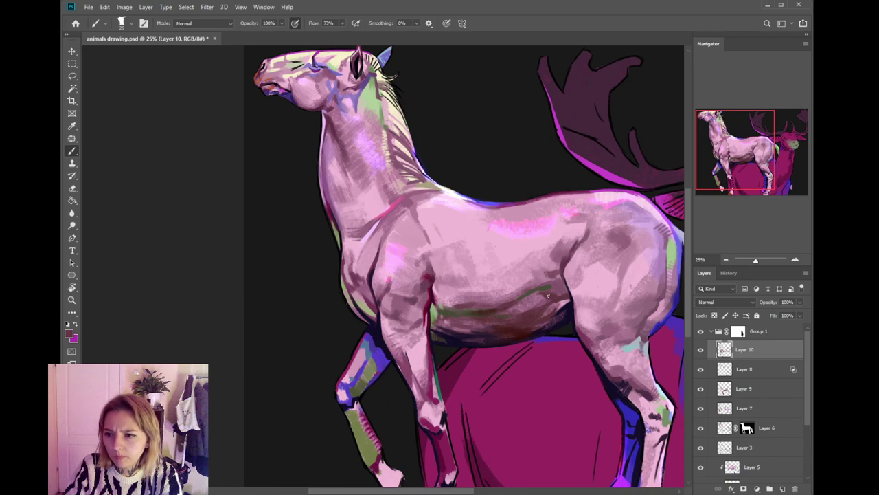
- Define the flank fold and the underside of the belly with sampled near-black
left_click_drag(524, 340, 514, 305)
left_click(553, 272, "alt")
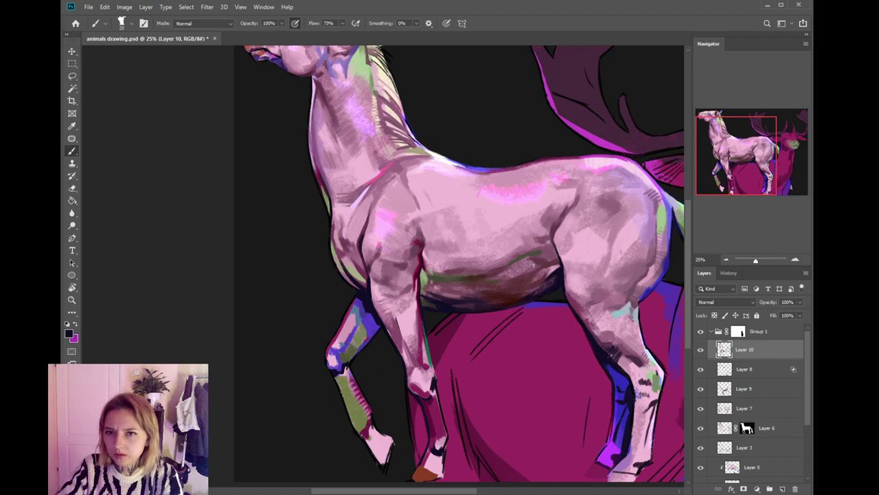
left_click_drag(506, 293, 521, 302)
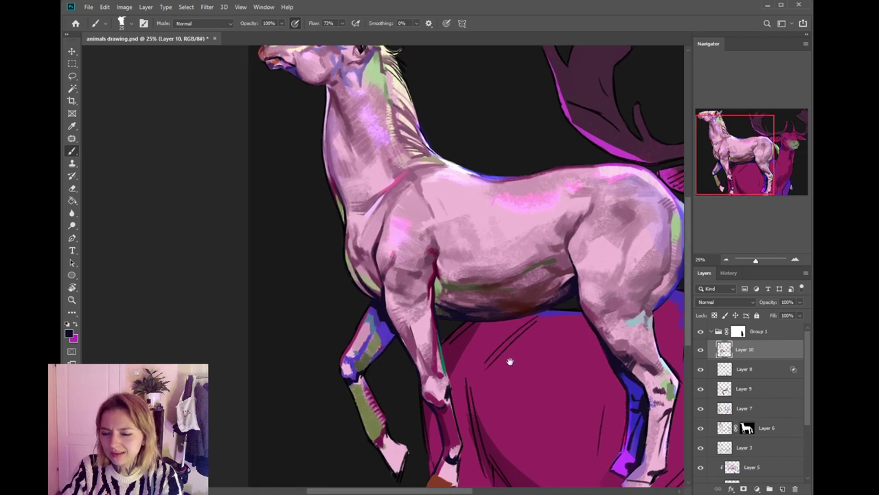
left_click_drag(508, 359, 506, 329)
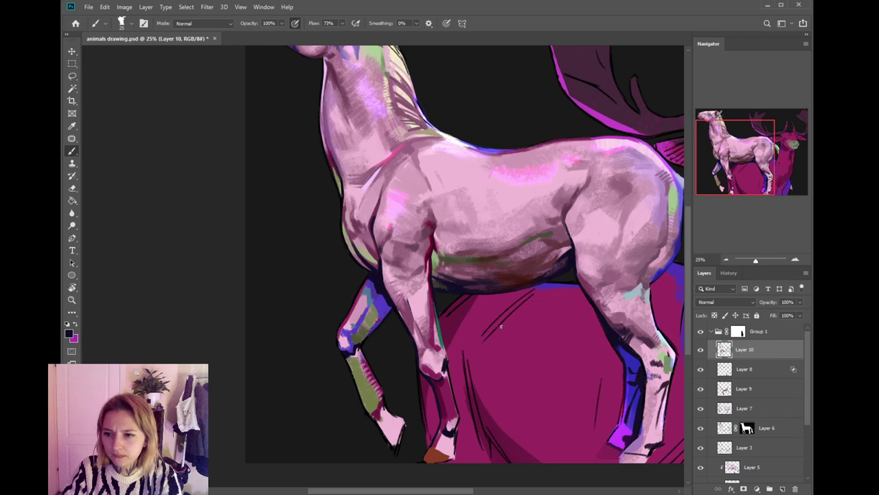
left_click_drag(448, 323, 460, 348)
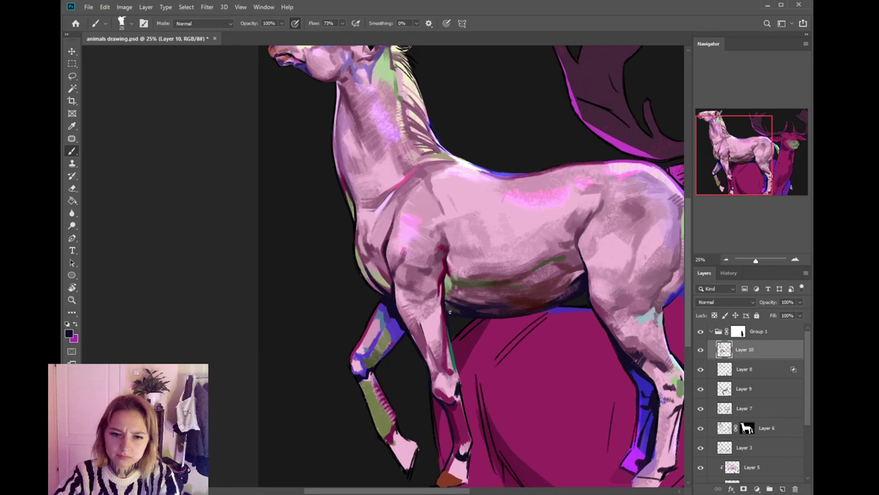
- Shade the upper part of the near foreleg with sampled maroon, light pink and dark mauve tones
scroll(471, 266, "down", 2)
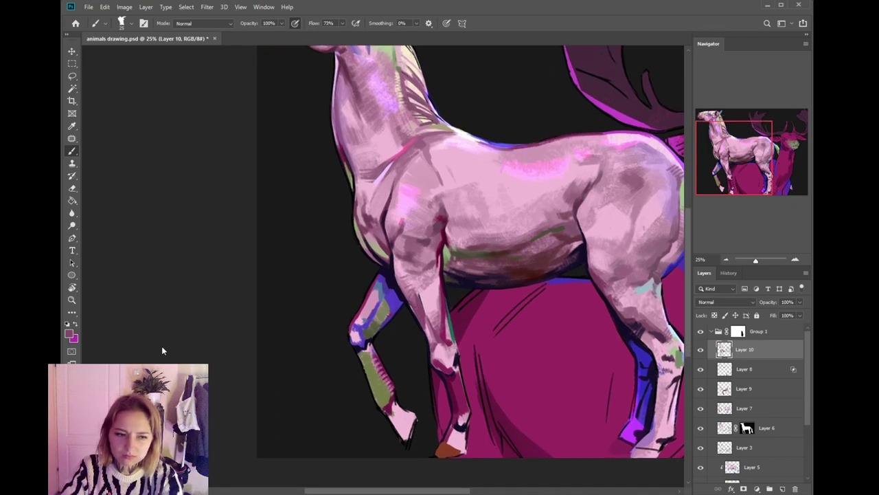
left_click(573, 349, "alt")
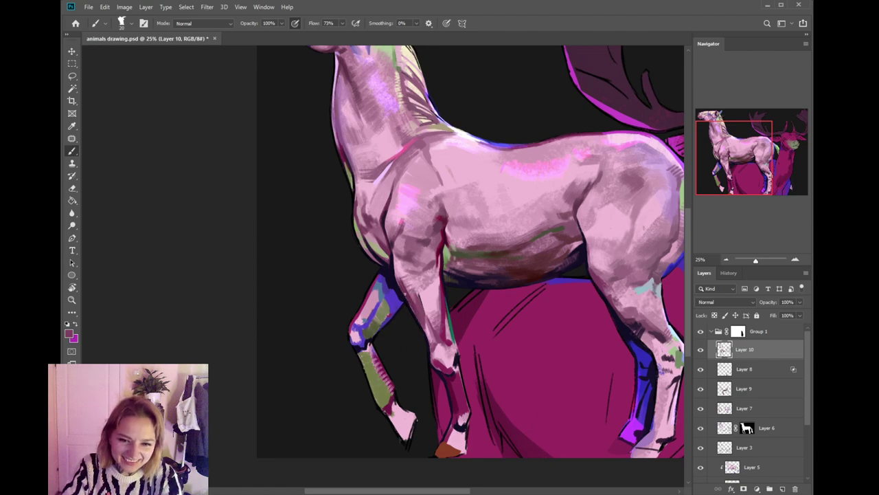
scroll(417, 313, "up", 3)
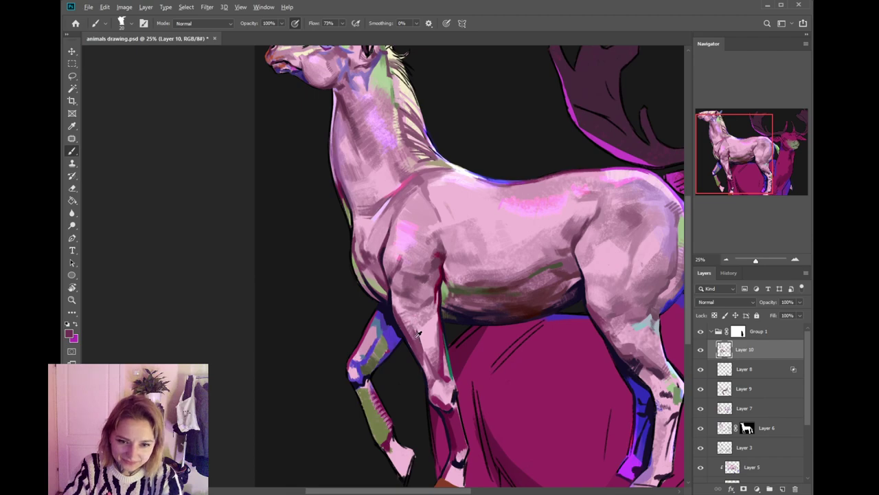
left_click(397, 306, "alt")
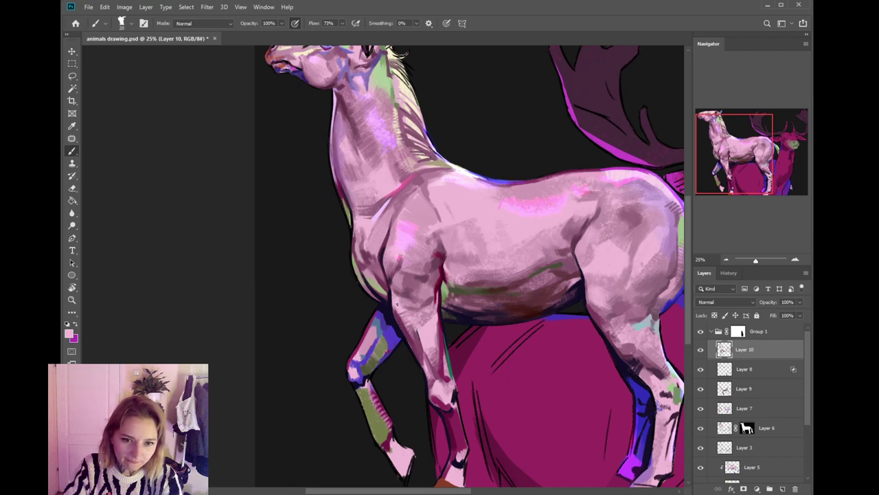
left_click(400, 313, "alt")
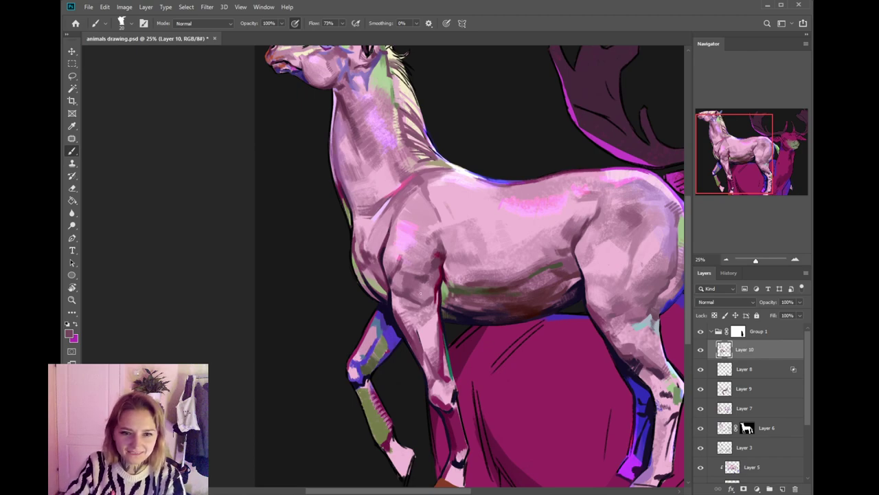
left_click(425, 289, "alt")
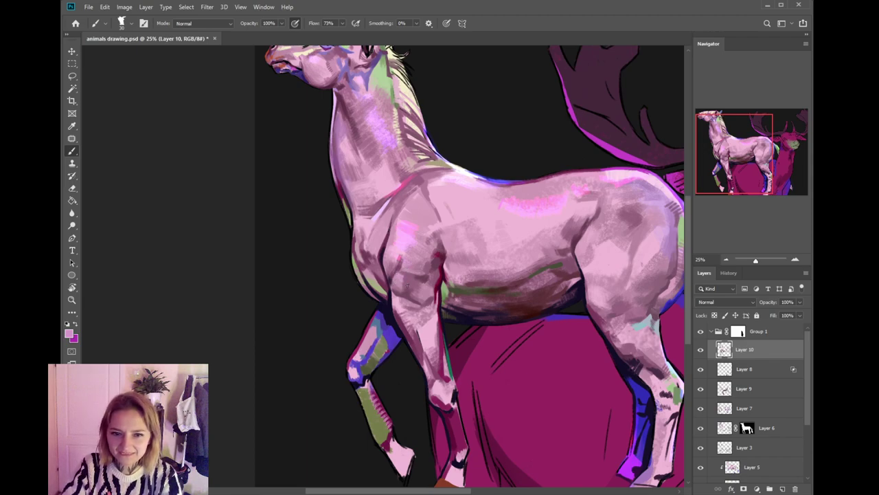
- Blend the area above the elbow crease behind the shoulder with sampled mauve tones, using a size 30 brush
scroll(416, 261, "up", 2)
left_click(441, 269, "alt")
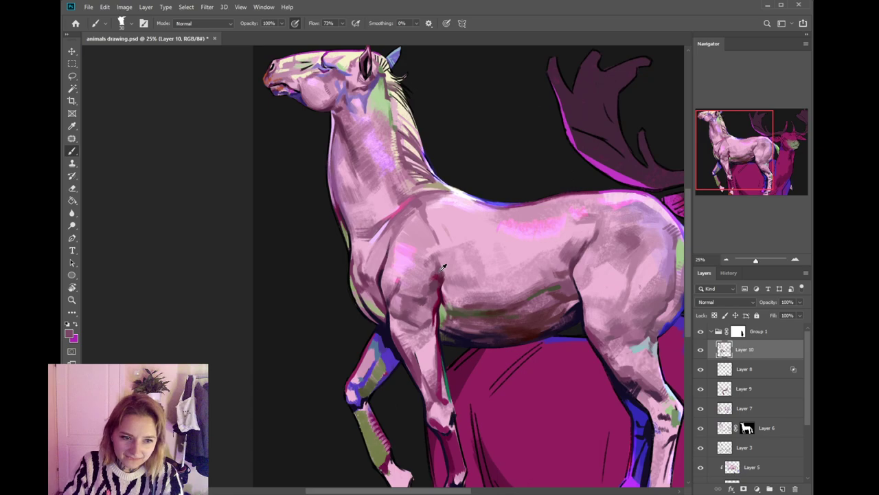
left_click(444, 271, "alt")
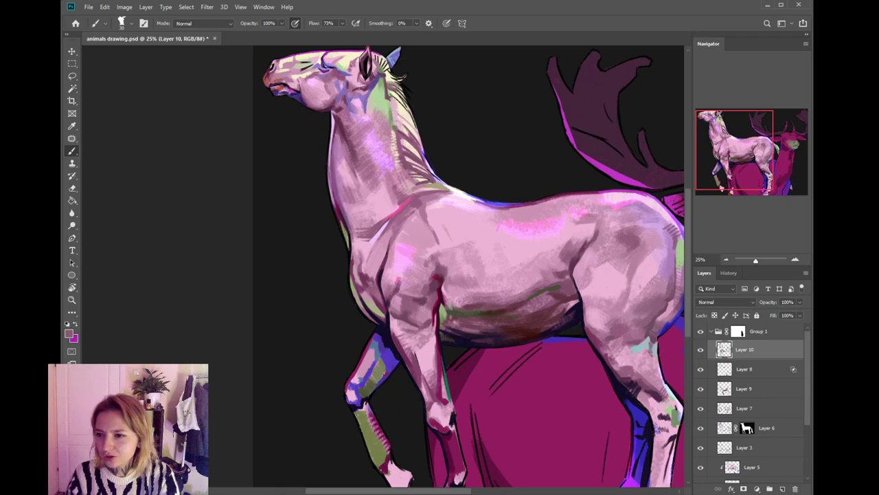
left_click_drag(443, 260, 471, 258)
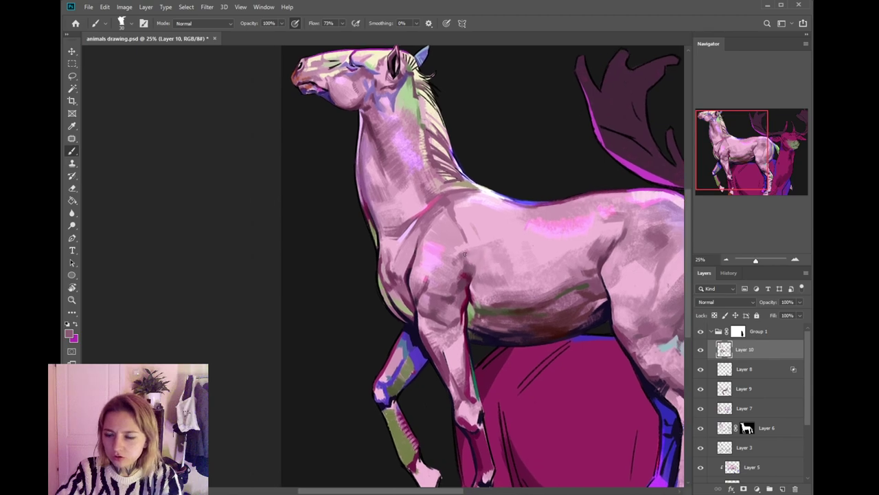
left_click_drag(503, 283, 465, 265)
- Model the shoulder and the top of the near foreleg with sampled mauve and dark mauve tones
left_click(429, 256, "alt")
left_click_drag(424, 277, 418, 260)
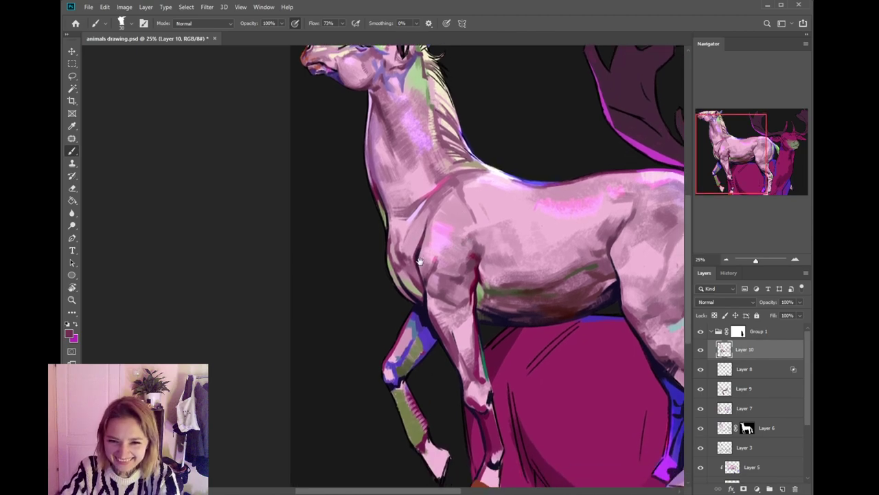
left_click(482, 250, "alt")
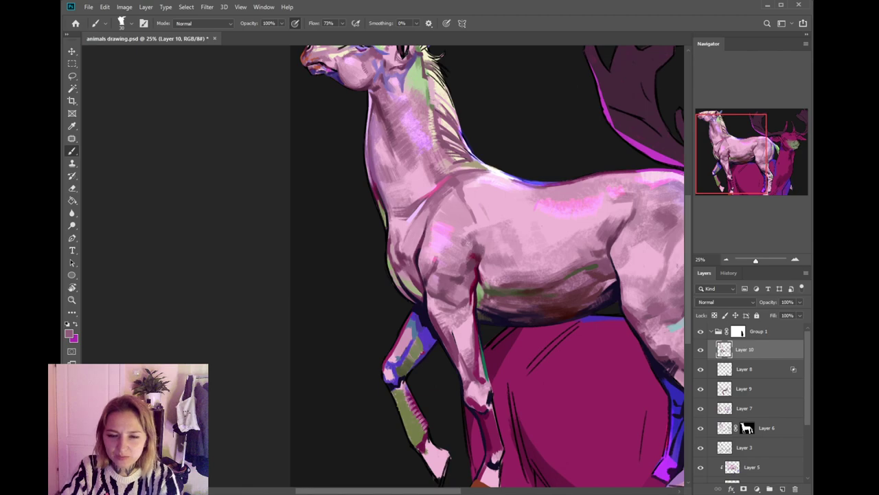
left_click_drag(468, 328, 453, 289)
left_click(432, 303, "alt")
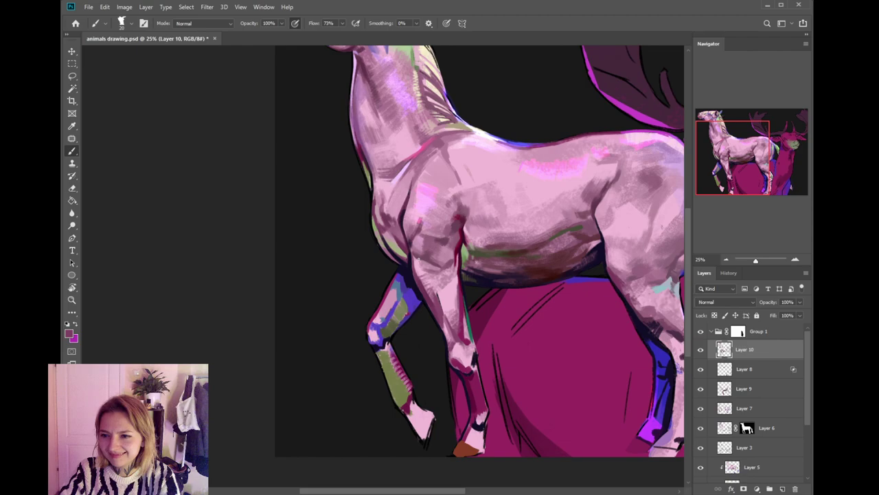
- Shade the forearm of the horse's near foreleg with sampled light pink and dark mauve tones
left_click_drag(425, 262, 419, 278)
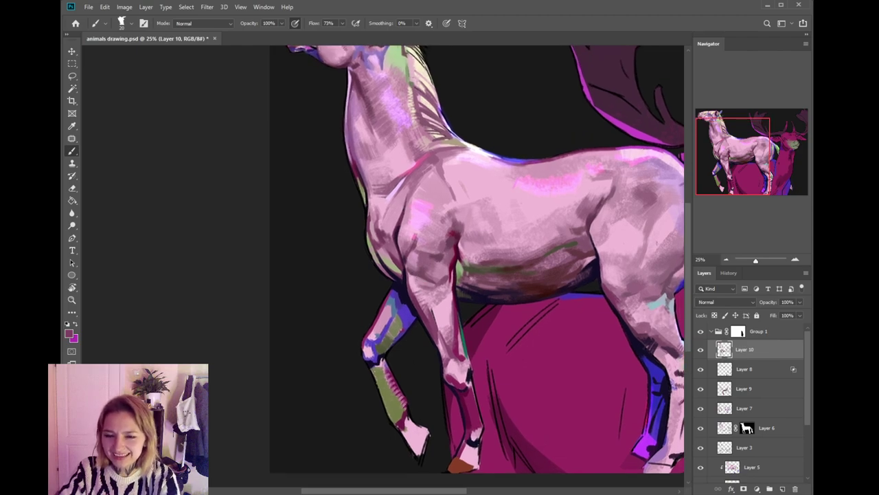
left_click(413, 281, "alt")
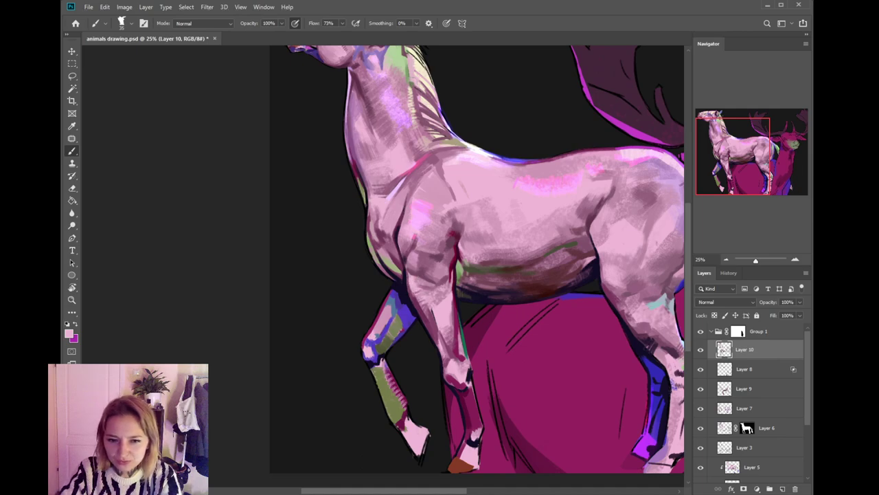
left_click(418, 299, "alt")
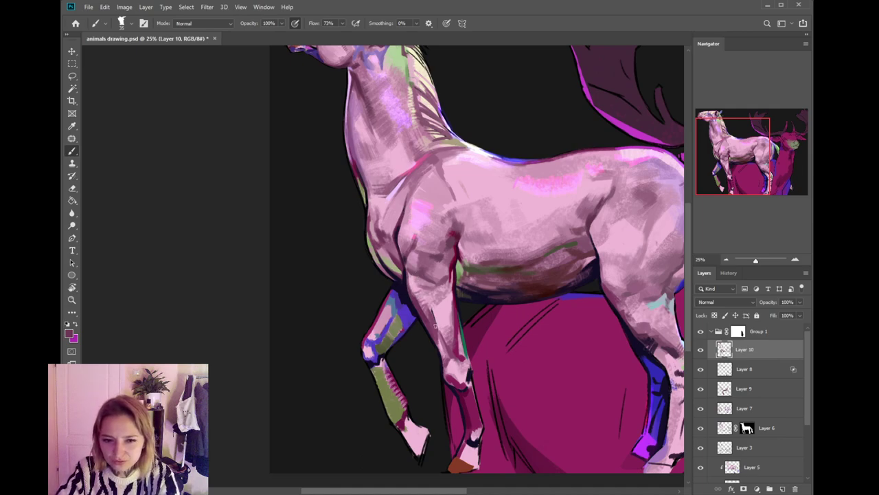
left_click_drag(433, 265, 404, 285)
left_click_drag(438, 334, 449, 325)
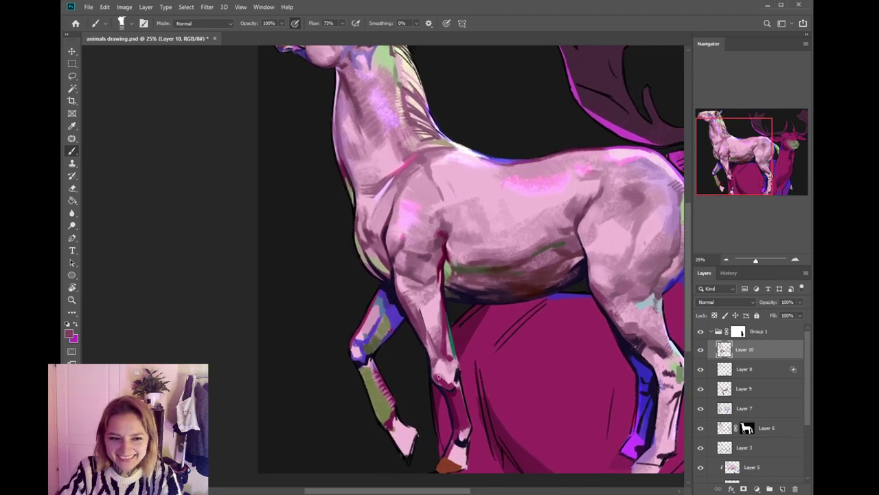
- Blend the near foreleg just above the knee with sampled pinkish mauve and dark mauve tones
left_click(430, 344, "alt")
left_click(428, 343, "alt")
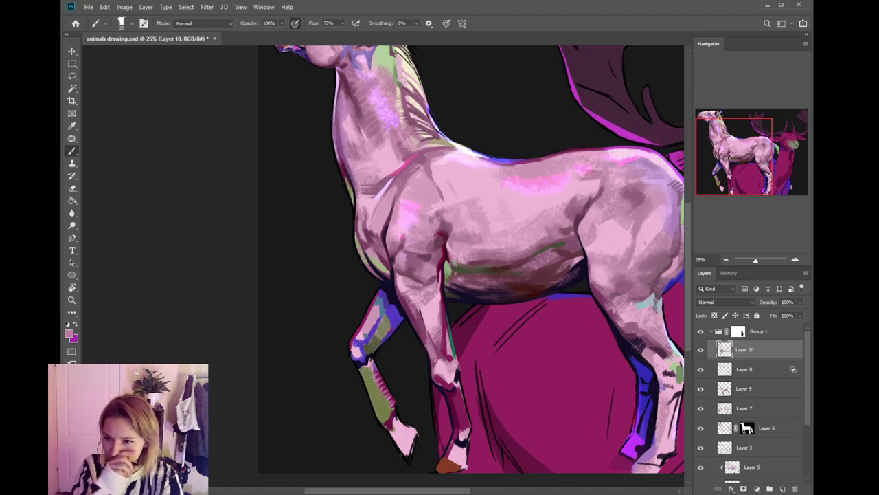
mouse_move(432, 354)
left_mouse_down()
mouse_move(431, 336)
mouse_move(430, 348)
left_mouse_up()
left_click(429, 345, "alt")
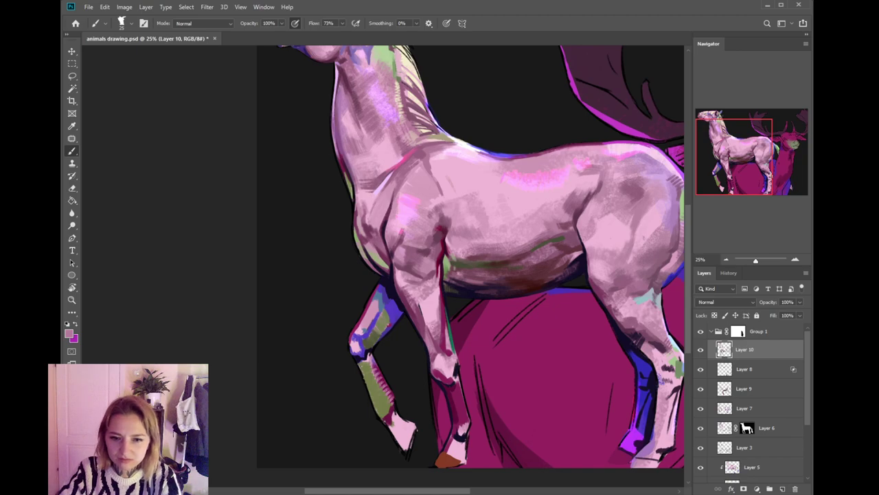
left_click(438, 350, "alt")
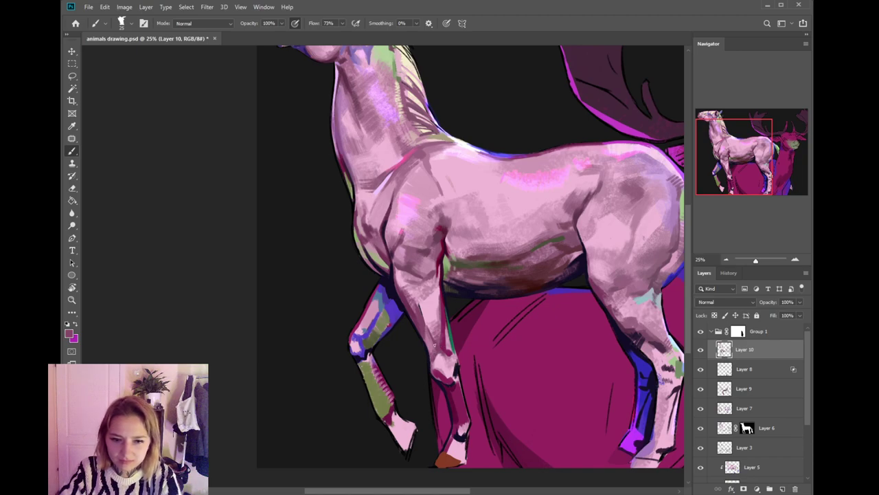
- Define the shadows and back edge of the near foreleg's knee with sampled near-black
scroll(434, 345, "down", 1)
left_click(444, 351, "alt")
left_click(443, 358, "alt")
left_click(444, 353, "alt")
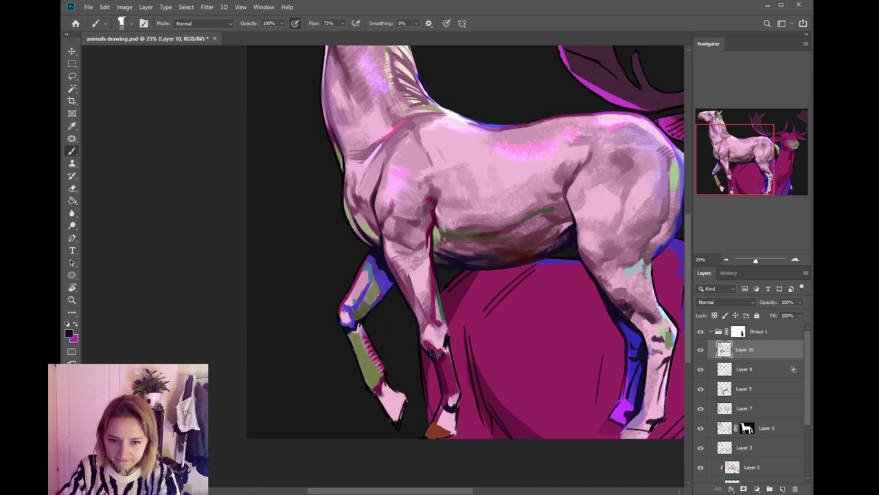
scroll(456, 377, "down", 1)
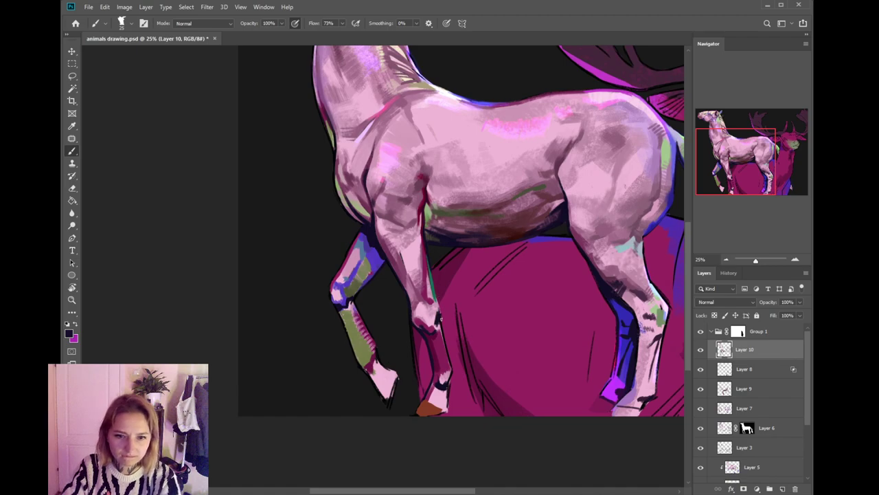
- Model the near foreleg's knee with sampled light pink and mauve tones, and define the knee and hoof with near-black
left_click(435, 309, "alt")
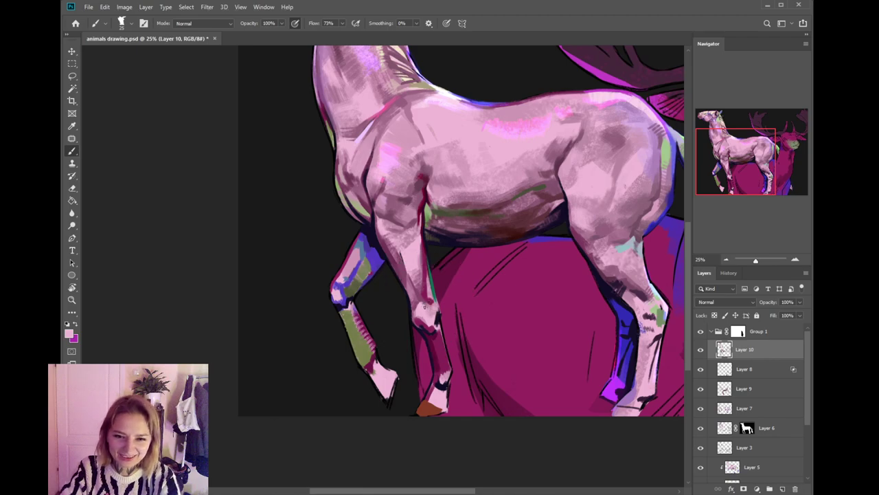
left_click(423, 303, "alt")
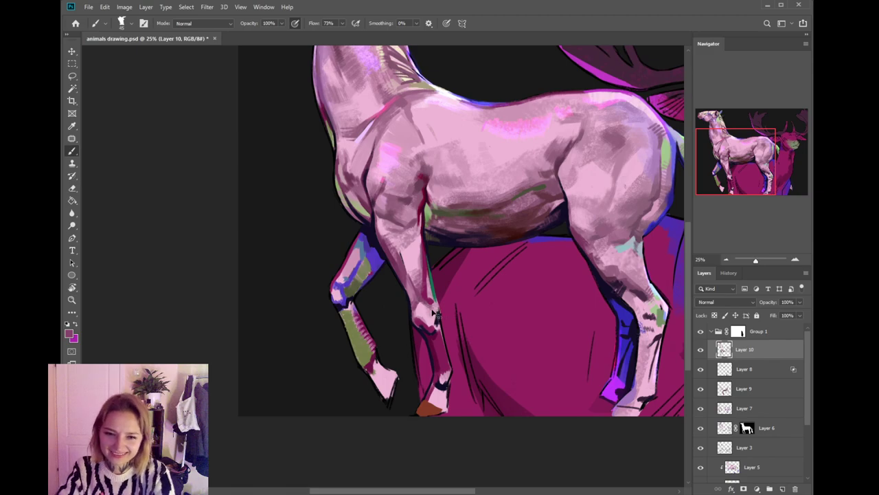
left_click_drag(434, 303, 443, 321)
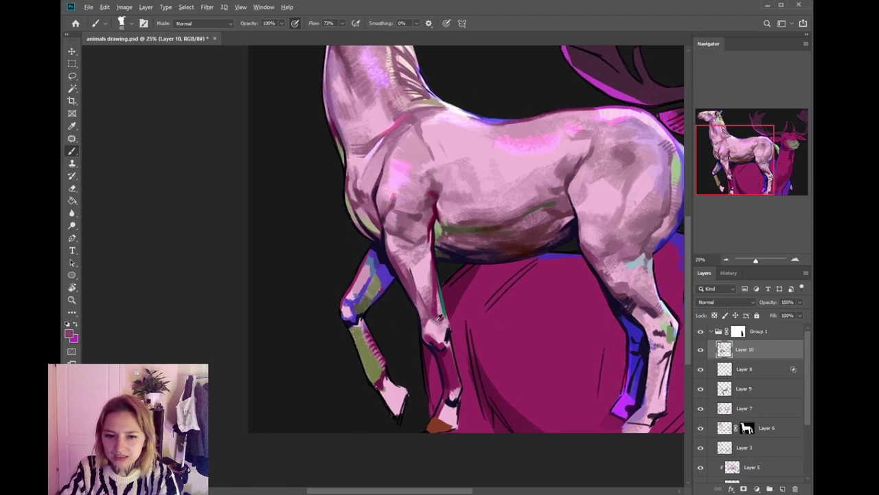
left_click(443, 321, "alt")
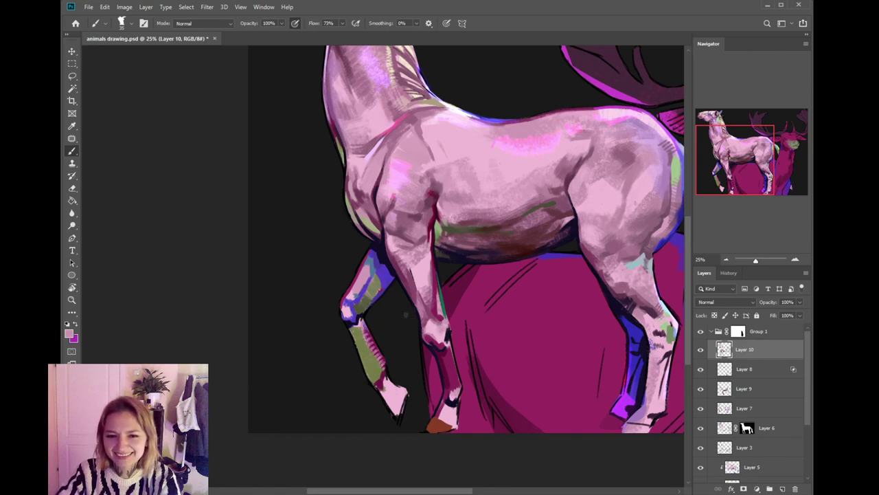
left_click(432, 343, "alt")
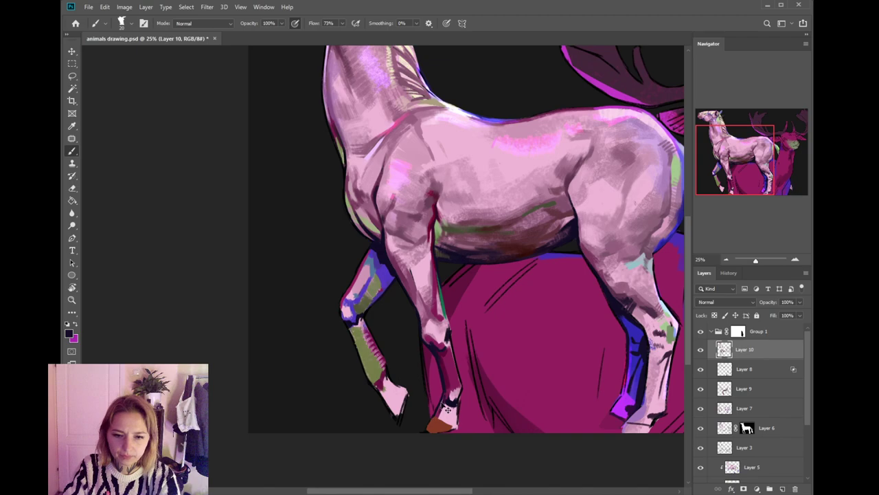
mouse_move(435, 412)
left_mouse_down()
mouse_move(425, 433)
mouse_move(467, 428)
left_mouse_up()
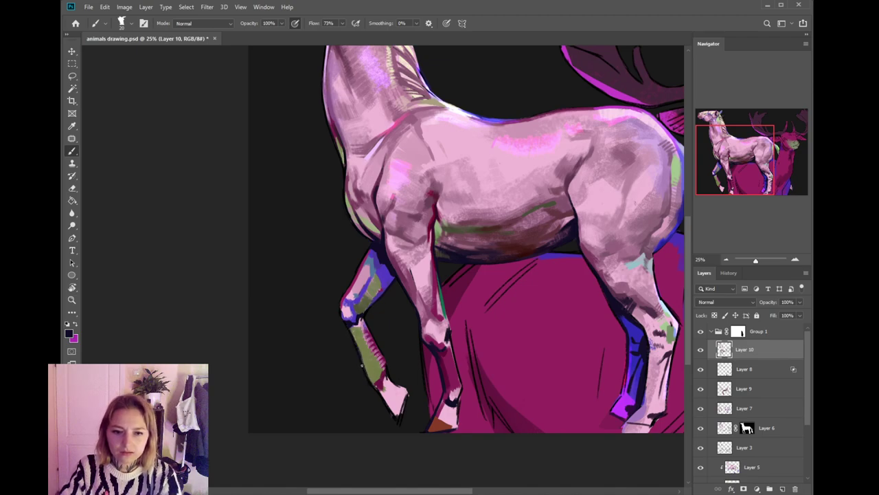
- Touch up the far foreleg below its knee with sampled purple and light pink, and the near forearm's front edge with near-black
left_click(364, 318, "alt")
left_click(364, 317, "alt")
left_click(367, 330, "alt")
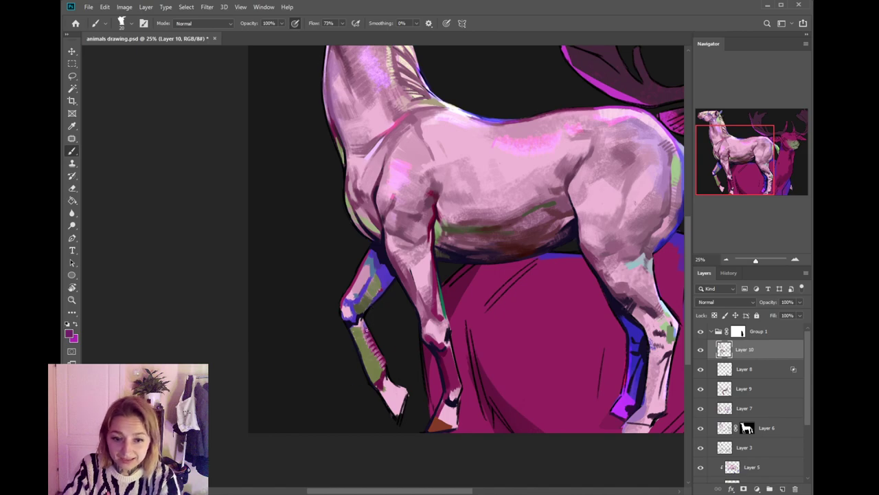
left_click(363, 323, "alt")
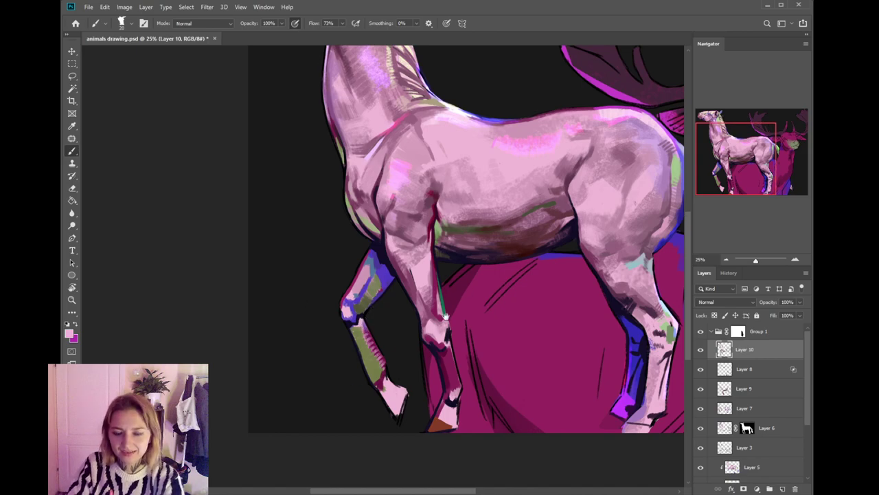
left_click_drag(463, 296, 439, 338)
left_click(410, 386, "alt")
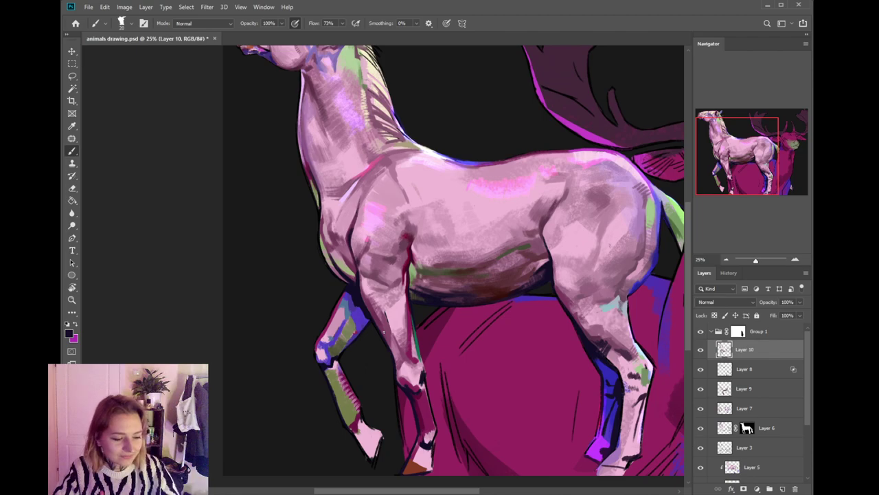
- Shade the thigh and upper part of the near hind leg with sampled dark mauve tones
left_click_drag(539, 278, 498, 301)
left_click(519, 320, "alt")
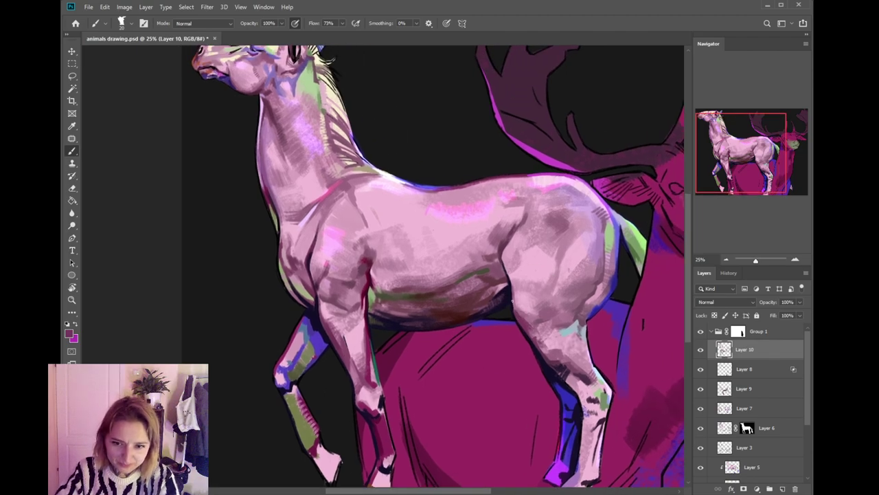
left_click(535, 342, "alt")
key("bracketleft")
left_click(526, 317, "alt")
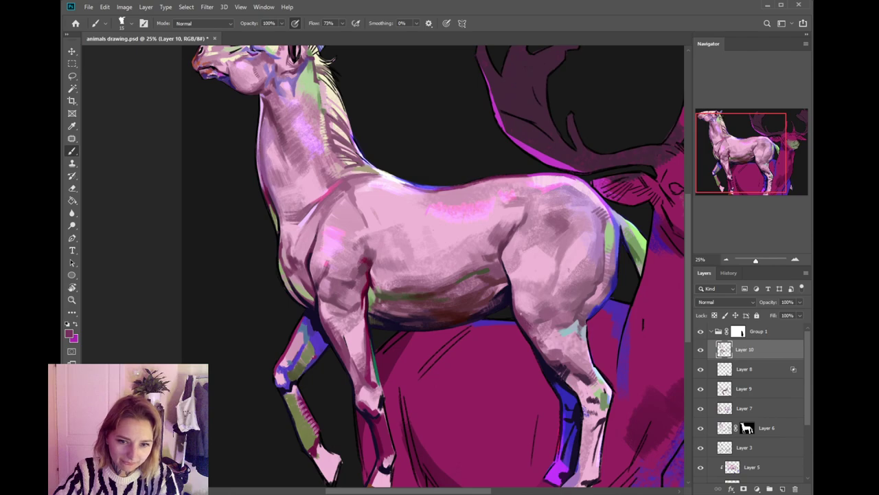
left_click(541, 317, "alt")
left_click(526, 390, "alt")
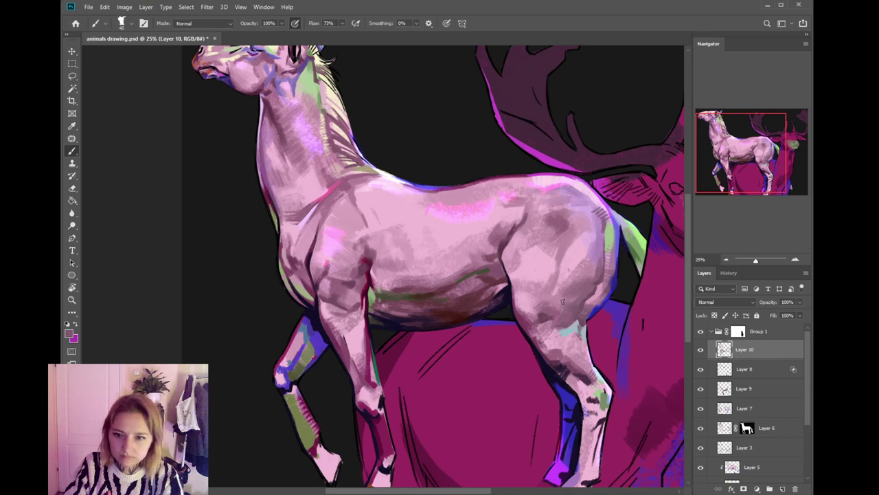
- Shade the front of the horse's neck with sampled purple-mauve and define its lower front edge with dark maroon
left_click_drag(570, 336, 569, 359)
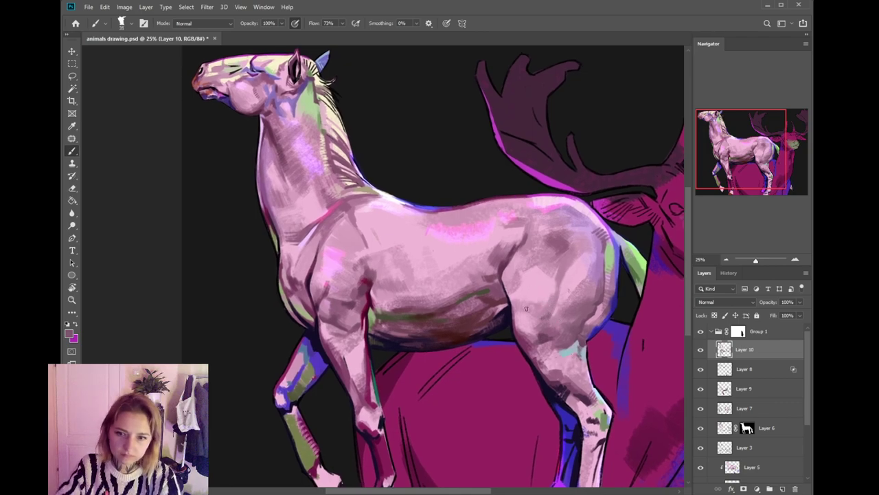
left_click_drag(476, 294, 500, 323)
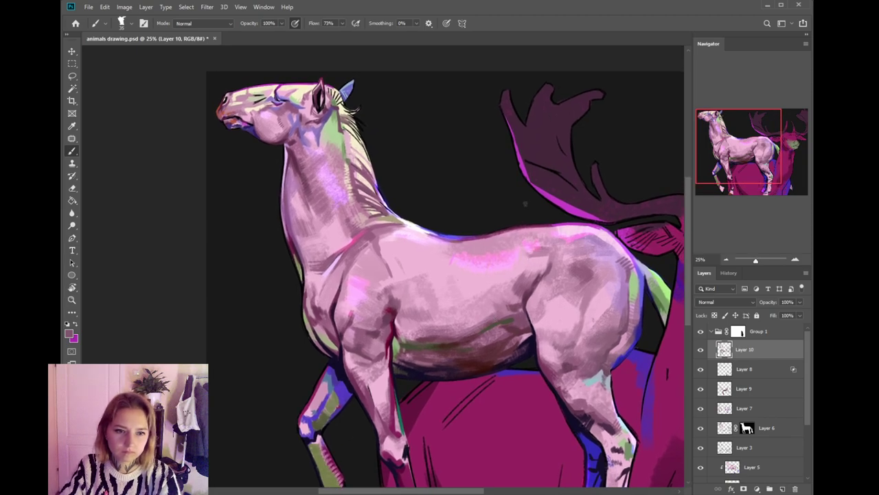
left_click_drag(550, 239, 530, 232)
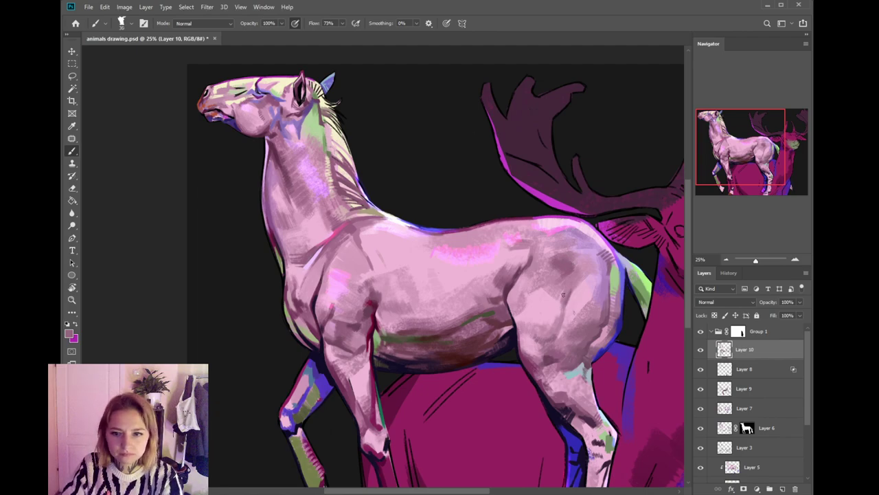
scroll(562, 312, "down", 4)
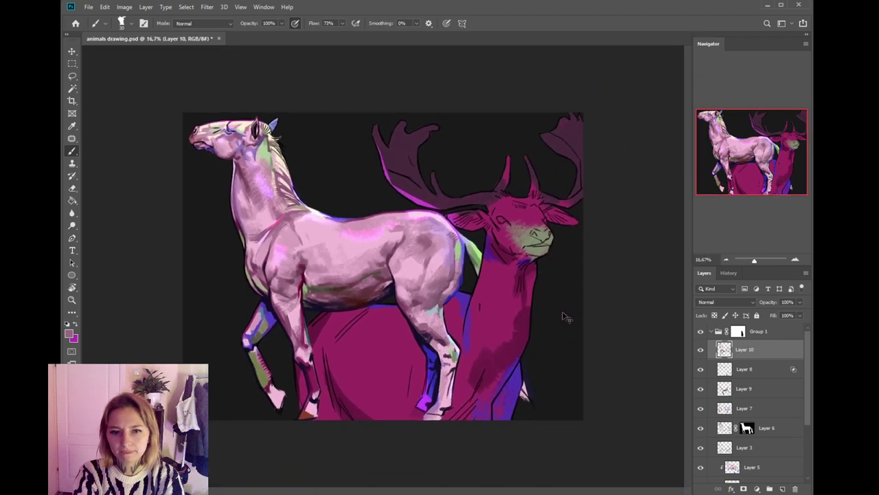
scroll(562, 315, "up", 4)
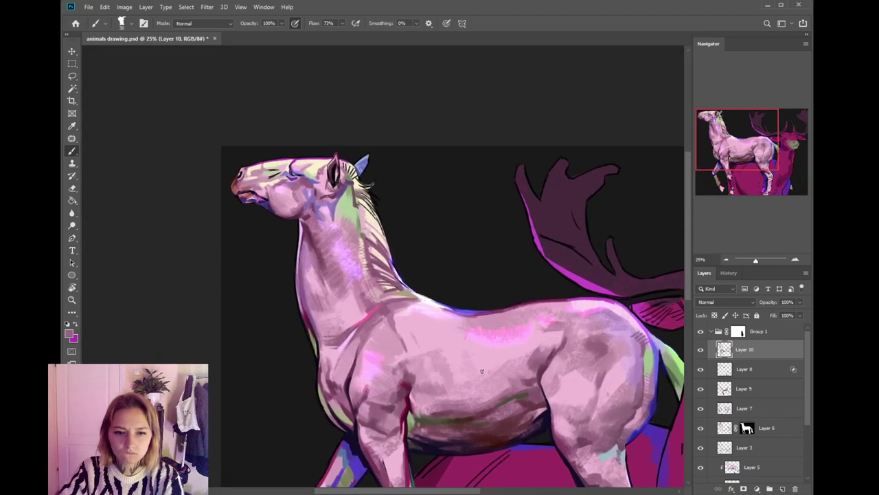
left_click_drag(318, 313, 391, 319)
left_click(379, 300, "alt")
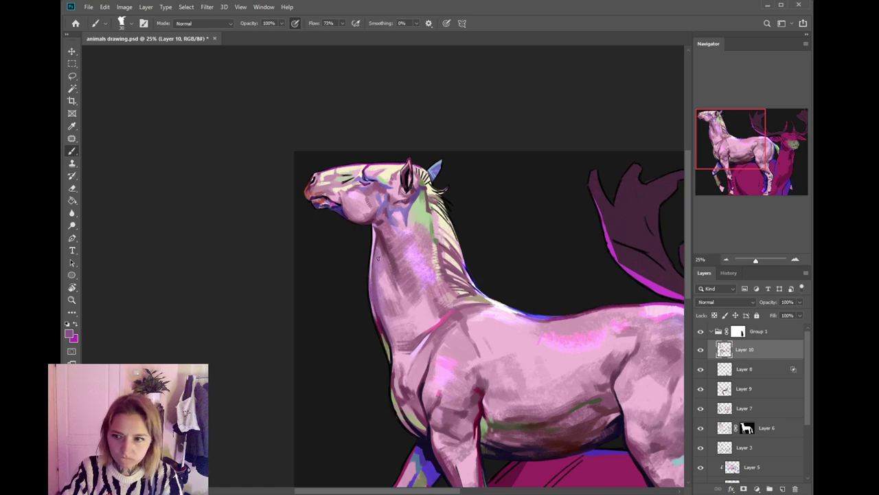
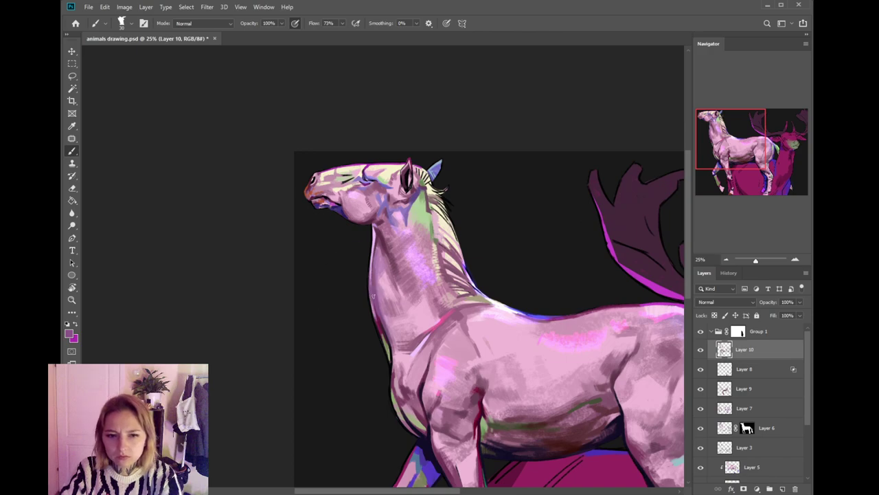
left_click(385, 331, "alt")
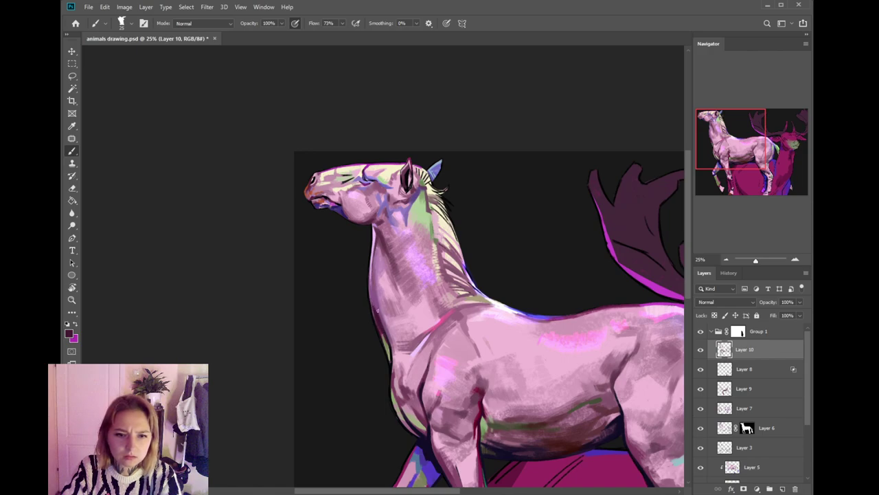
scroll(389, 313, "down", 1)
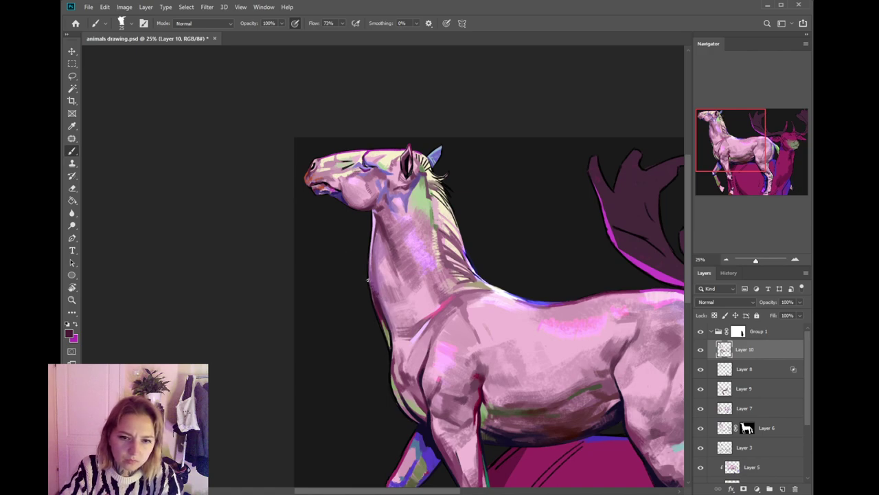
- Blend the base of the neck where it meets the chest and shoulder with sampled mauve tones
left_click_drag(408, 331, 396, 289)
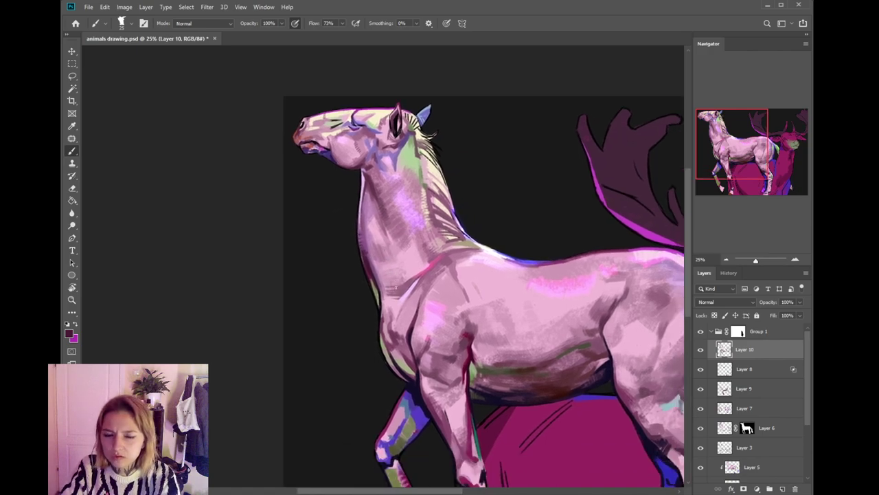
left_click(405, 285, "alt")
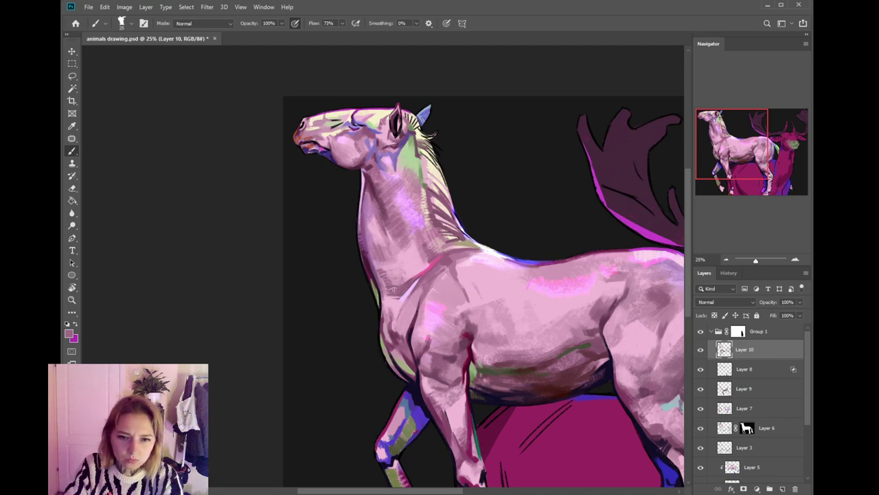
left_click_drag(385, 284, 408, 266)
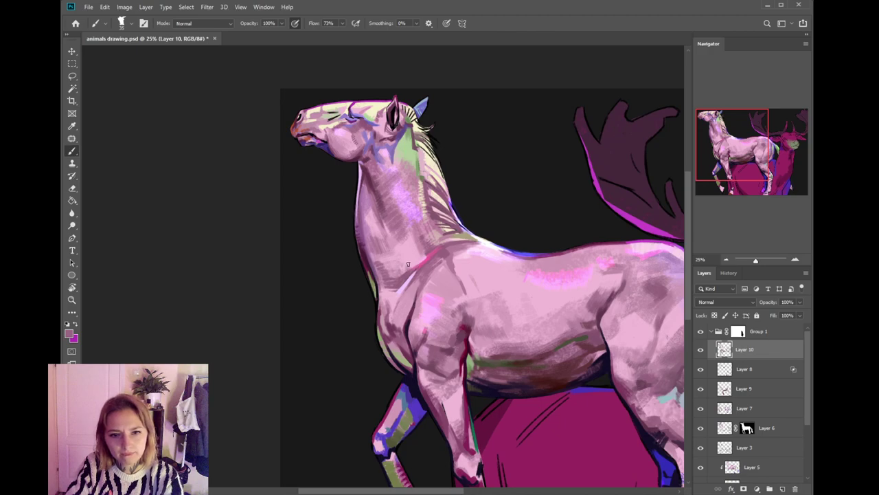
left_click(399, 241, "alt")
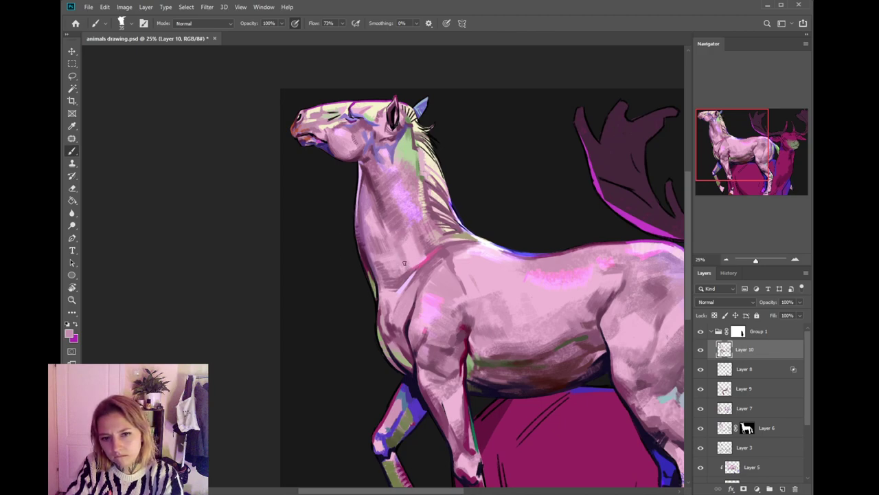
left_click(397, 220, "alt")
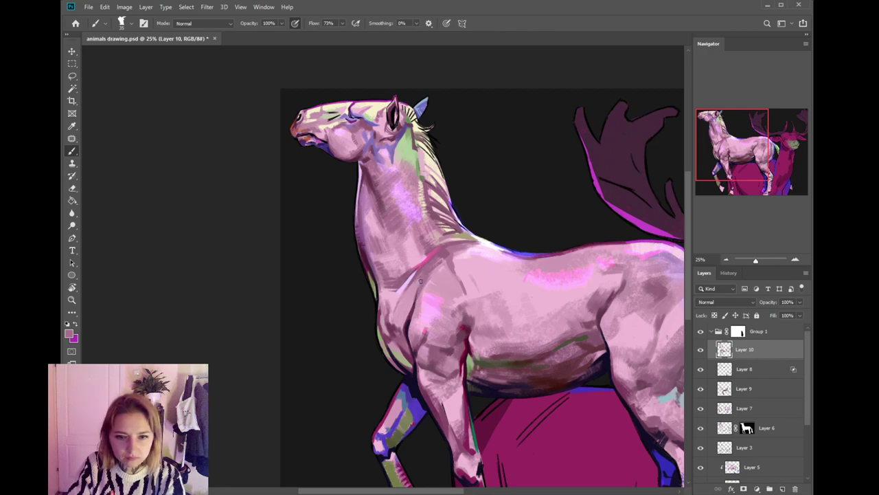
- Shade the crease at the front of the horse's shoulder with sampled dark maroon, softening it with mauve and light pink
mouse_move(472, 233)
left_mouse_down()
mouse_move(462, 210)
mouse_move(476, 217)
left_mouse_up()
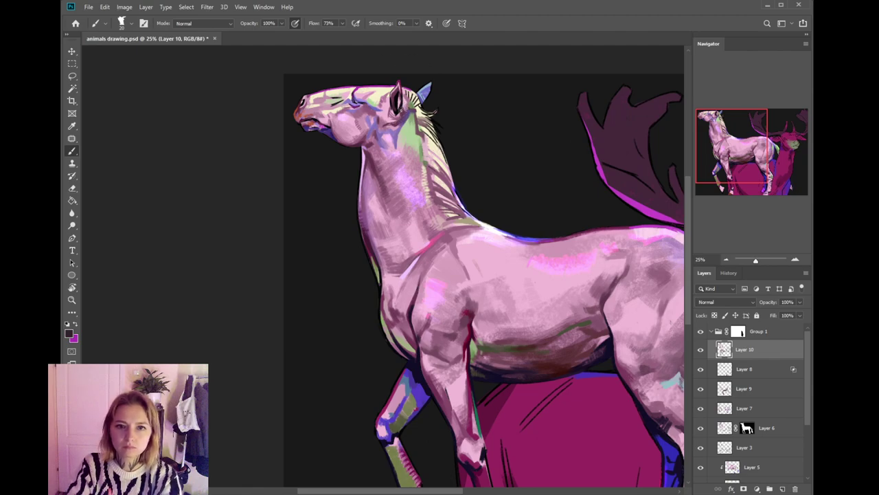
key("i")
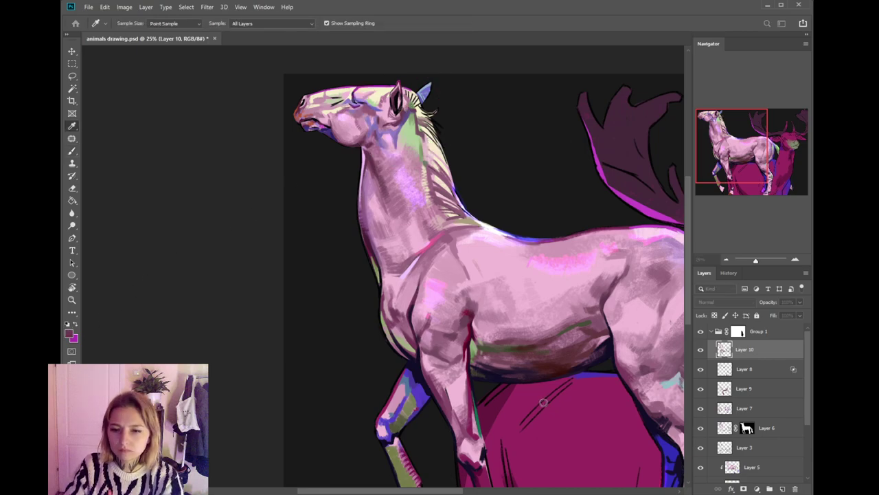
key("b")
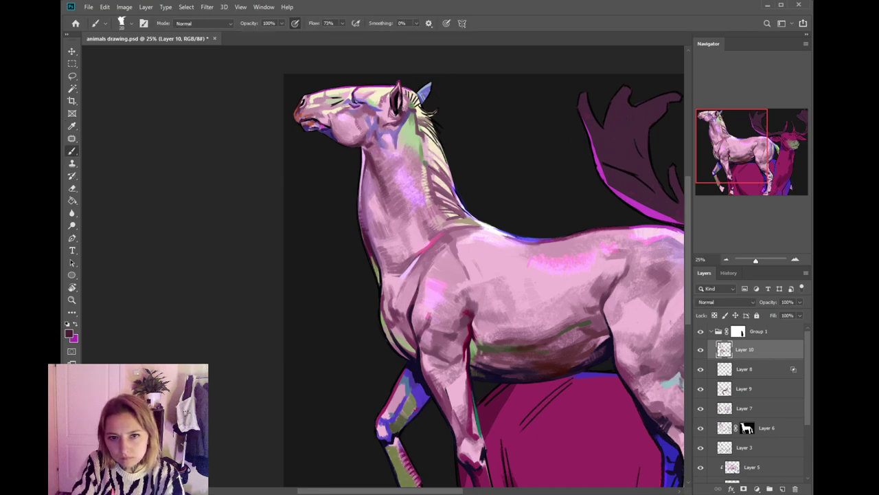
left_click_drag(409, 294, 392, 246)
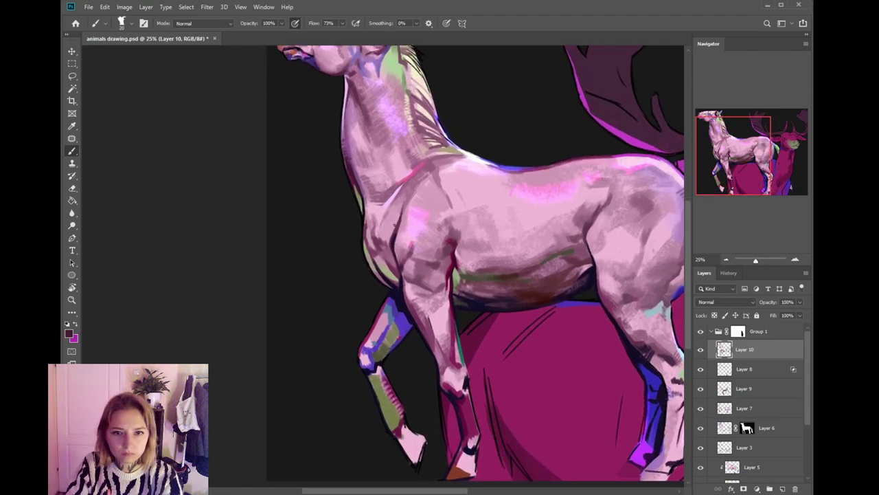
left_click(409, 191, "alt")
key("i")
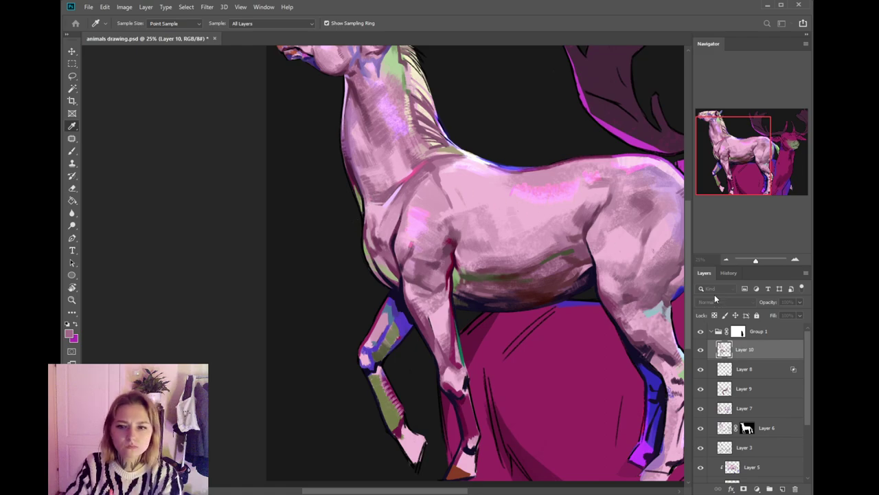
key("b")
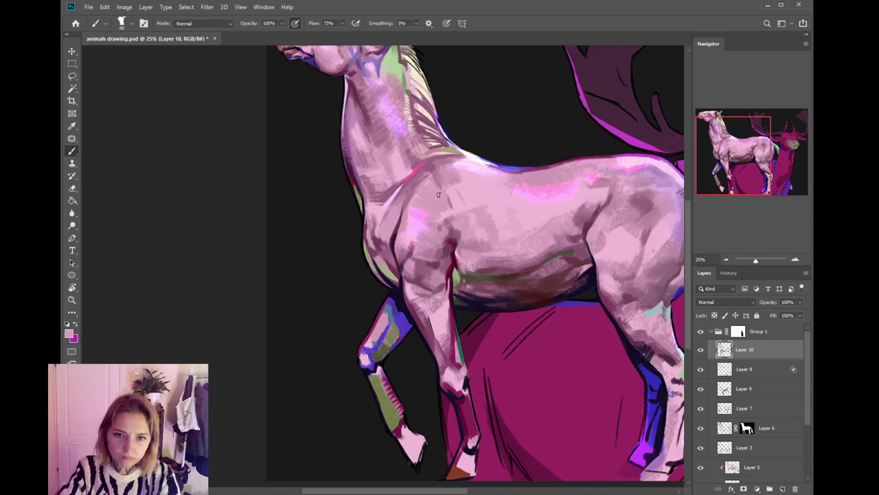
- Add sampled pink strokes and hatching along the line where the neck meets the shoulder
left_click(411, 182, "alt")
left_click(417, 168, "alt")
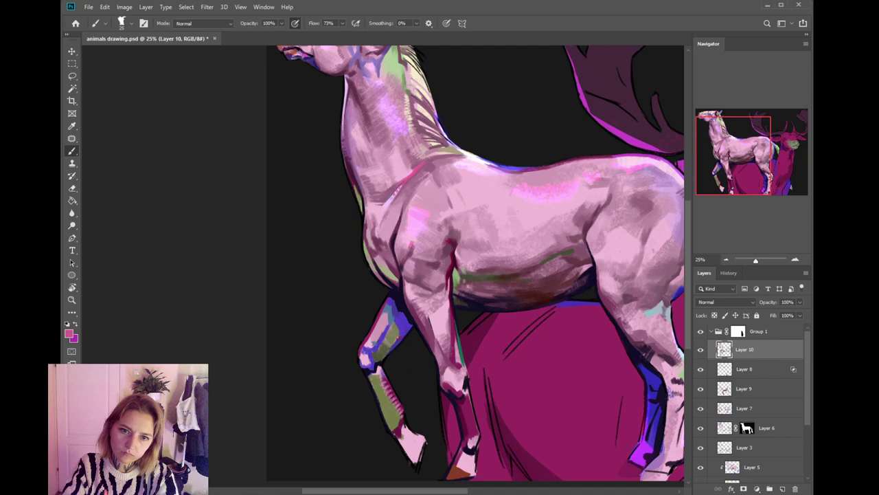
left_click_drag(460, 214, 450, 245)
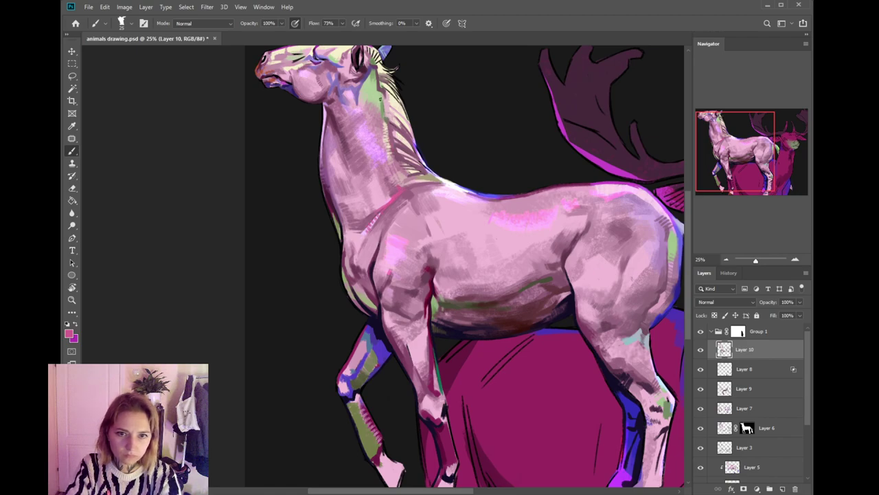
left_click_drag(358, 212, 370, 211)
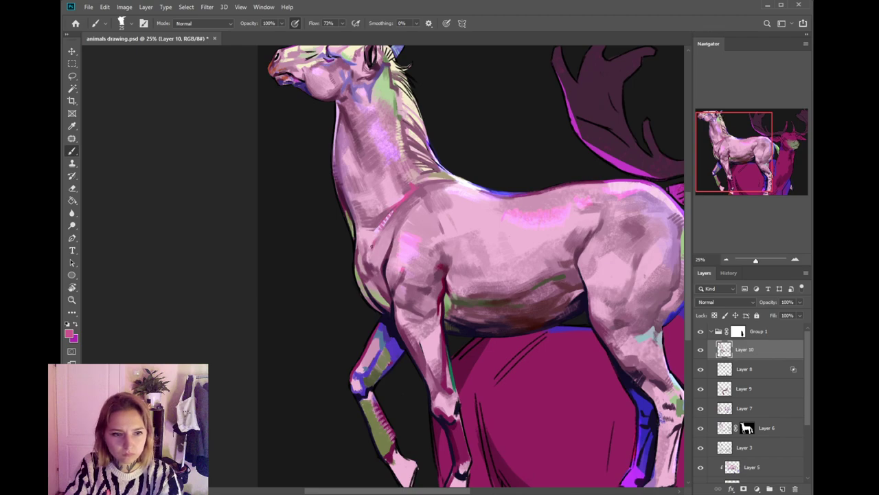
- Hatch the lower front of the horse's chest with sampled dark maroon over the green edge
left_click(372, 266, "alt")
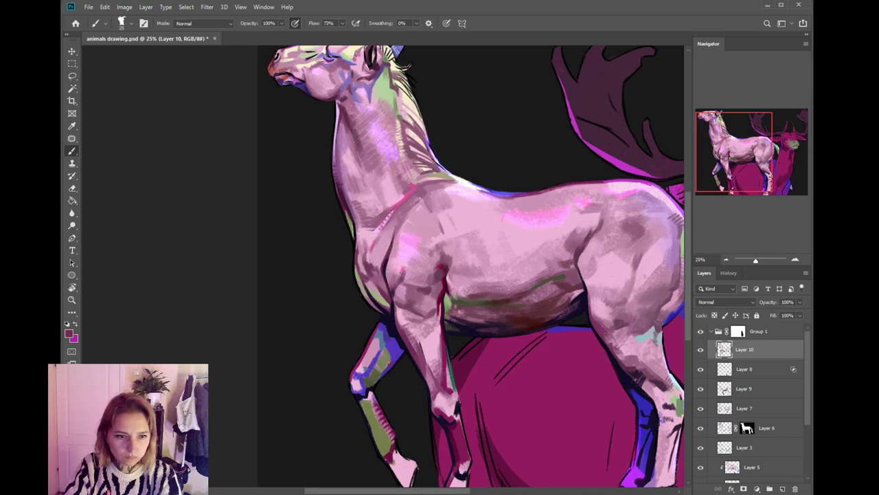
left_click(388, 308, "alt")
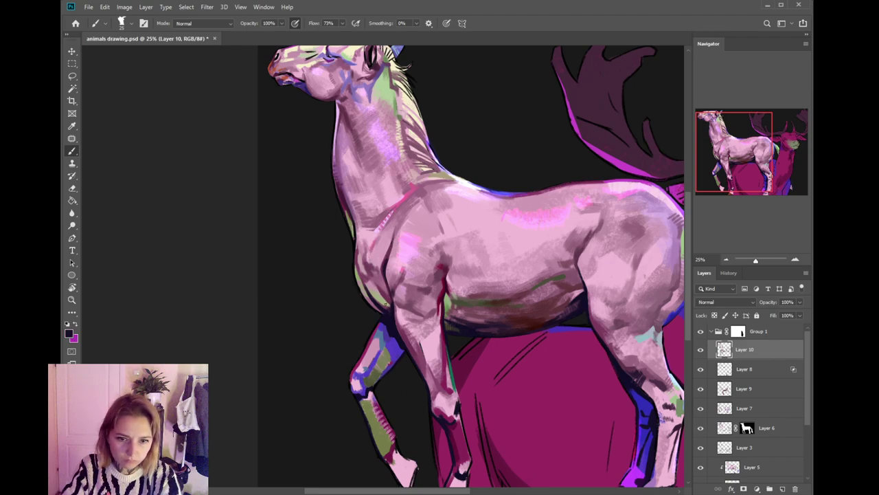
left_click(389, 289, "alt")
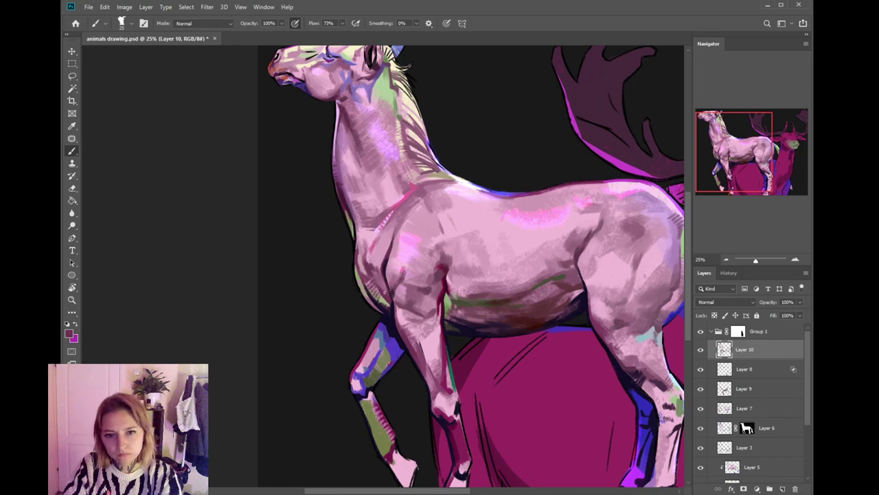
left_click_drag(446, 295, 433, 289)
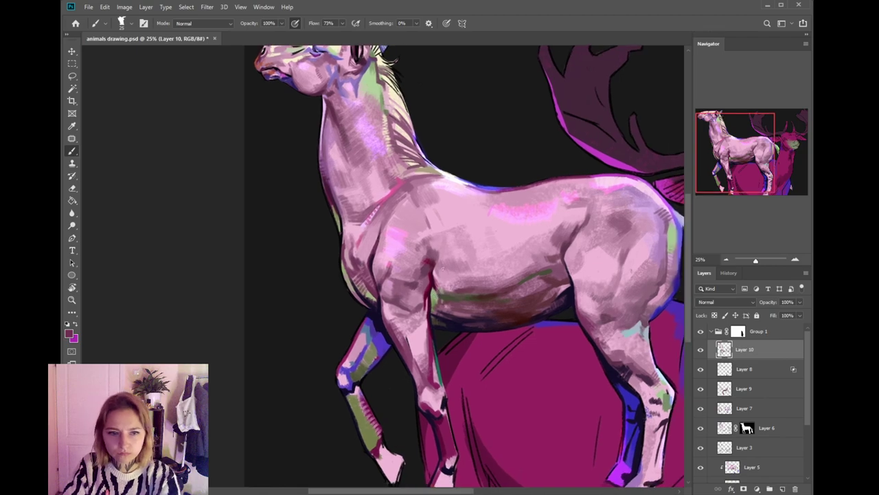
- Blend the upper front of the shoulder around the pink highlight with sampled light pink and mauve tones
left_click(444, 253, "alt")
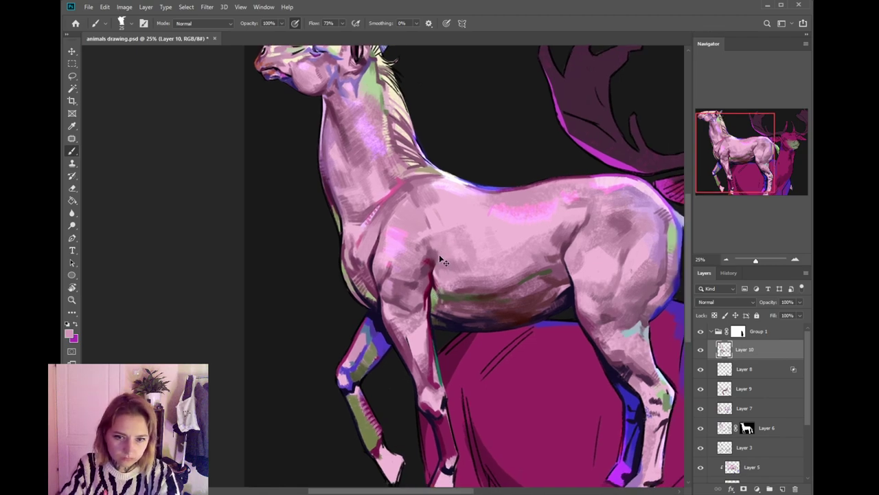
left_click(389, 219, "alt")
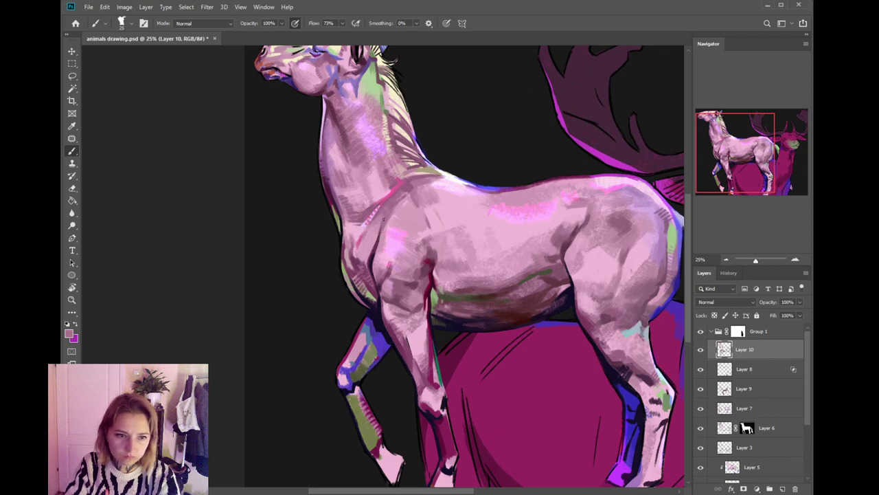
left_click(373, 228, "alt")
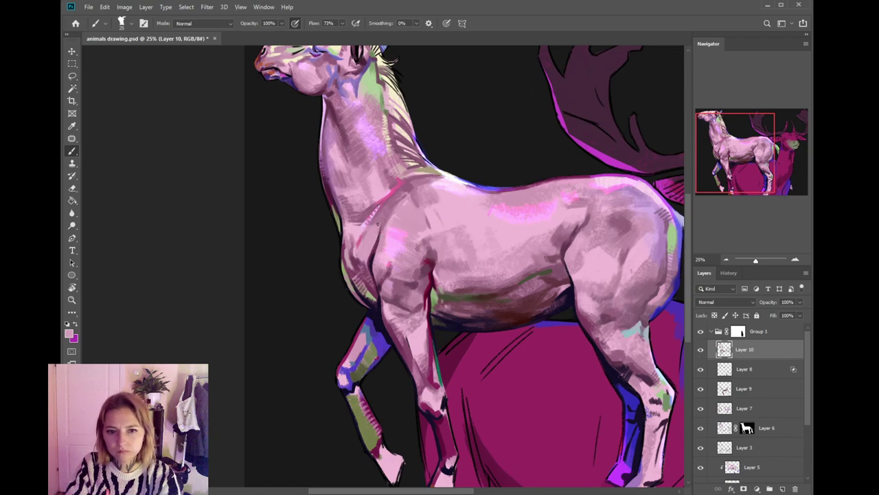
left_click(387, 221, "alt")
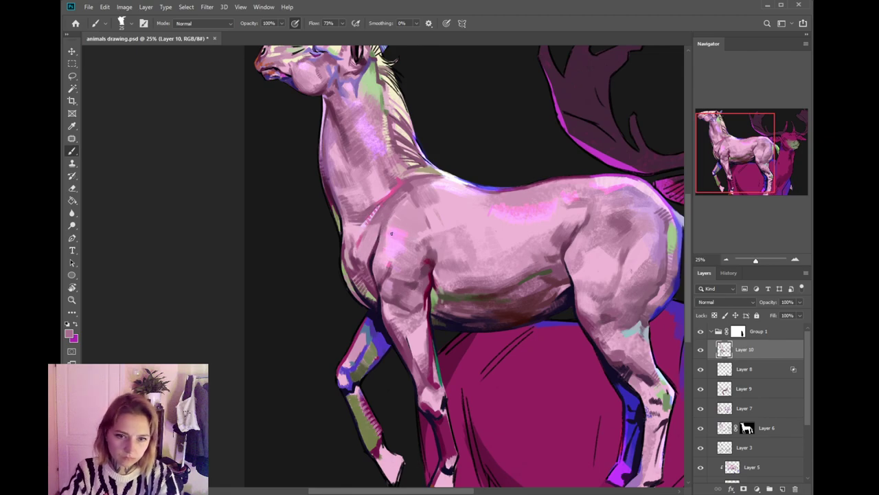
left_click(387, 240, "alt")
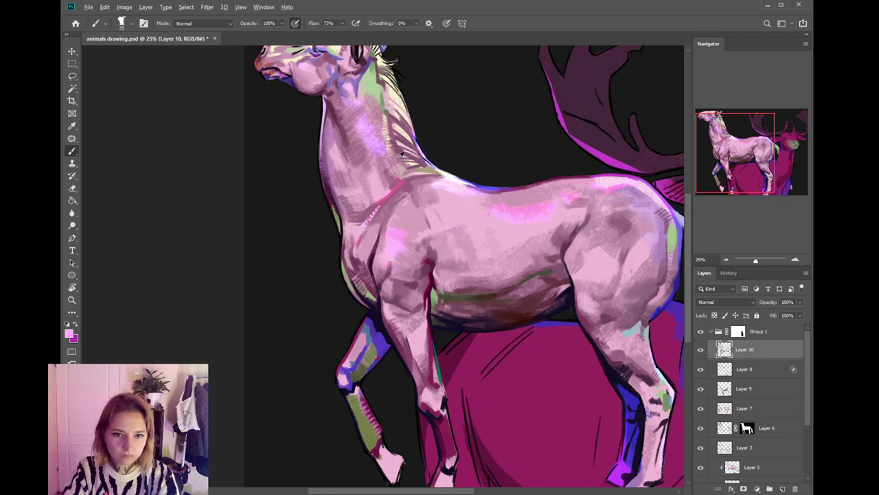
left_click(410, 183, "alt")
left_click(410, 202, "alt")
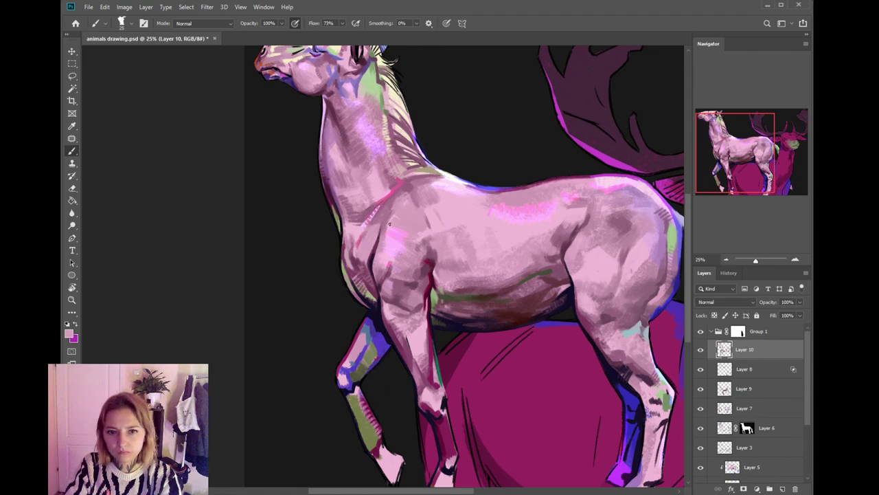
left_click(400, 192, "alt")
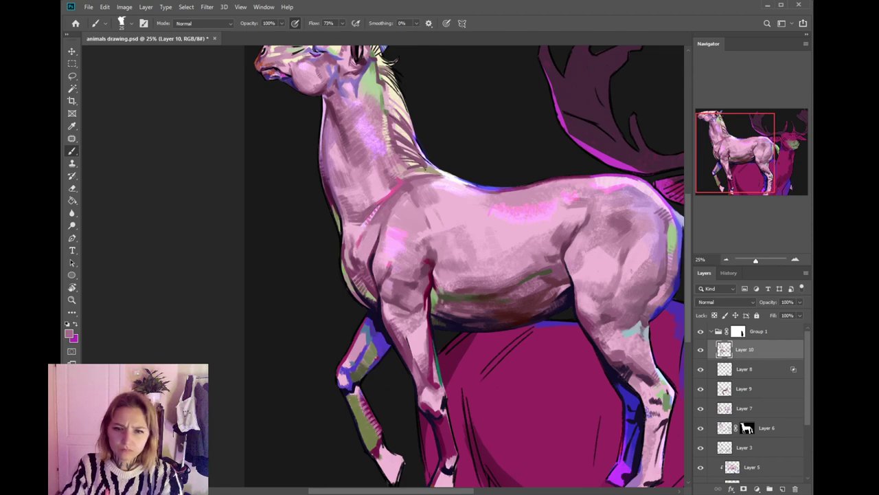
- Refine the rear edge of the shoulder above the elbow with sampled mauve, dark maroon and light pink
left_click_drag(461, 280, 450, 266)
left_click(425, 239, "alt")
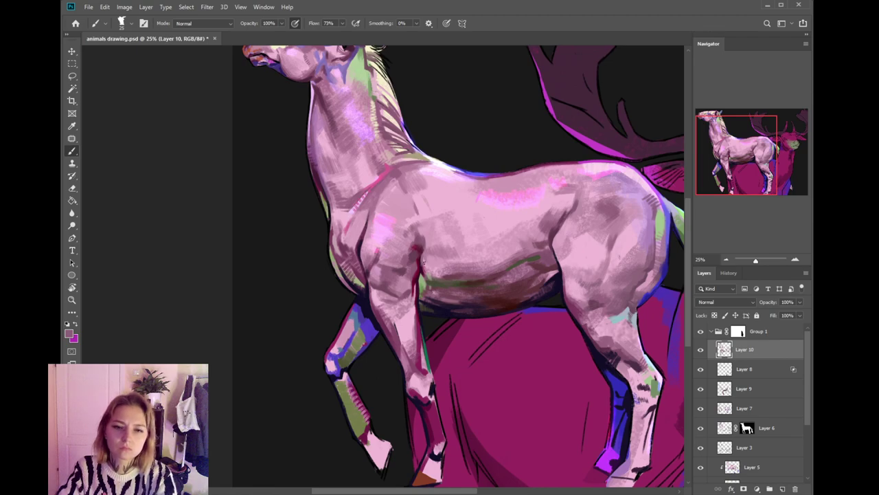
left_click(421, 261, "alt")
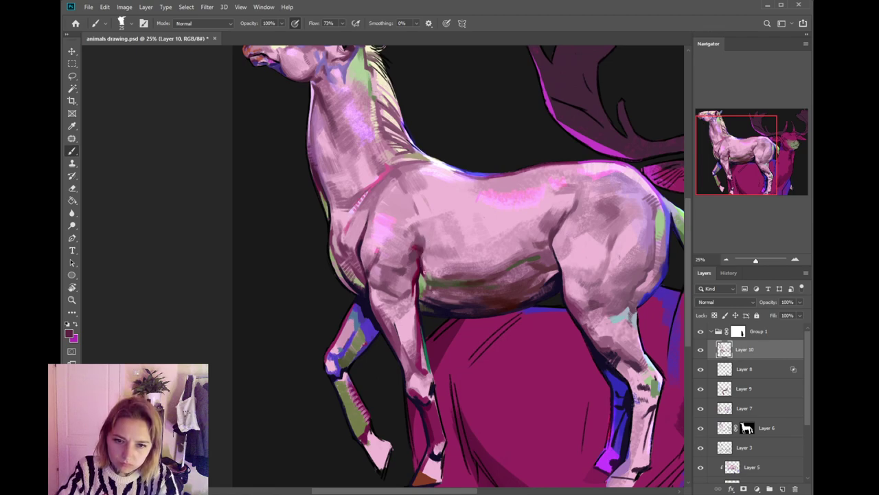
left_click(430, 259, "alt")
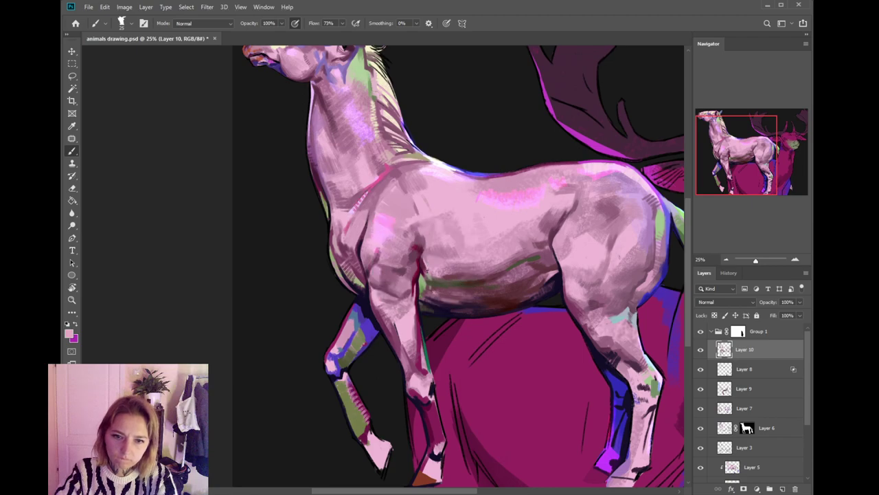
- Blend the ribcage behind the elbow, above the green belly stripe, with sampled mauve and pink tones
left_click(432, 275, "alt")
left_click(441, 276, "alt")
left_click(434, 274, "alt")
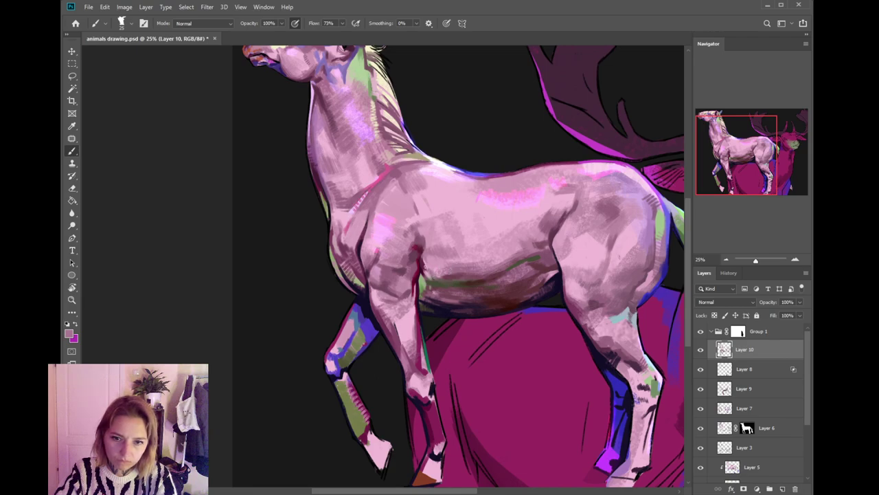
left_click(433, 276, "alt")
left_click(433, 272, "alt")
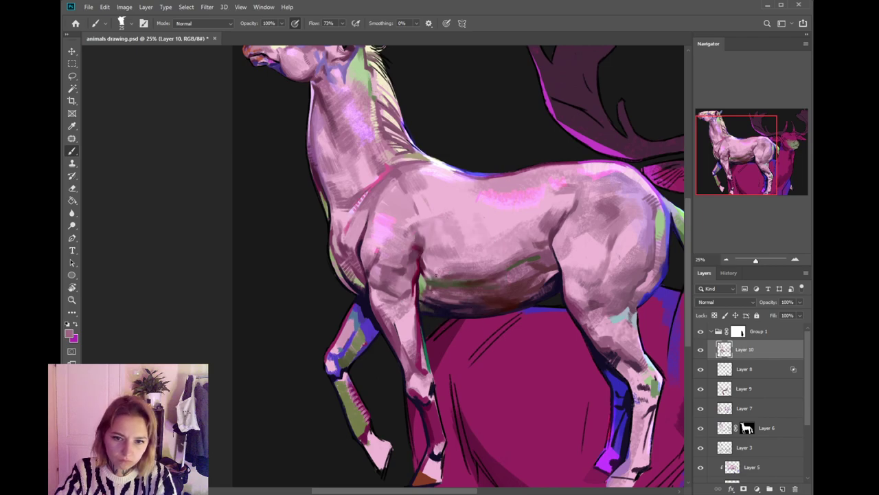
left_click(427, 267, "alt")
left_click(447, 250, "alt")
left_click(453, 272, "alt")
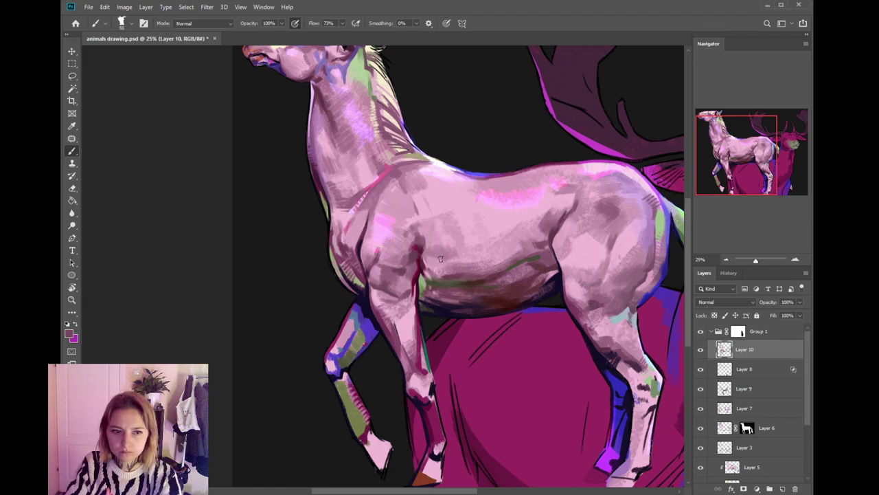
left_click(450, 252, "alt")
left_click(450, 254, "alt")
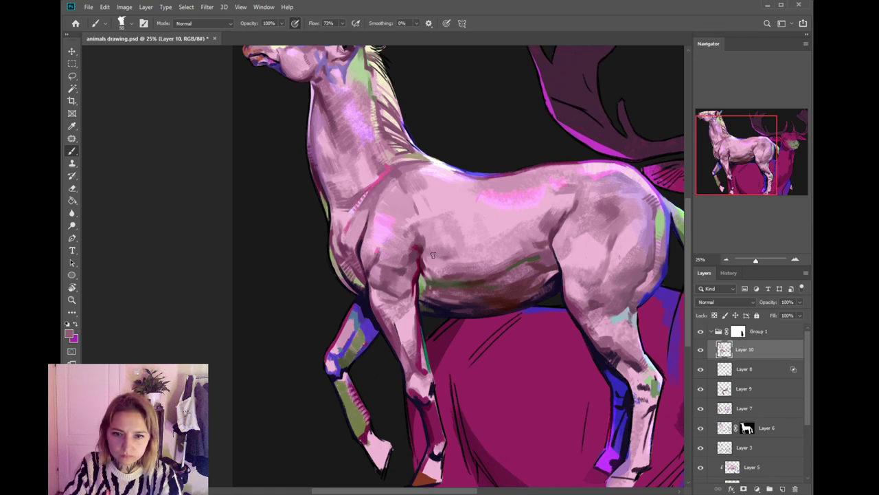
- Soften the flank in front of the hip, below the bright pink highlight, with sampled mauve and light pink
left_click_drag(513, 229, 495, 237)
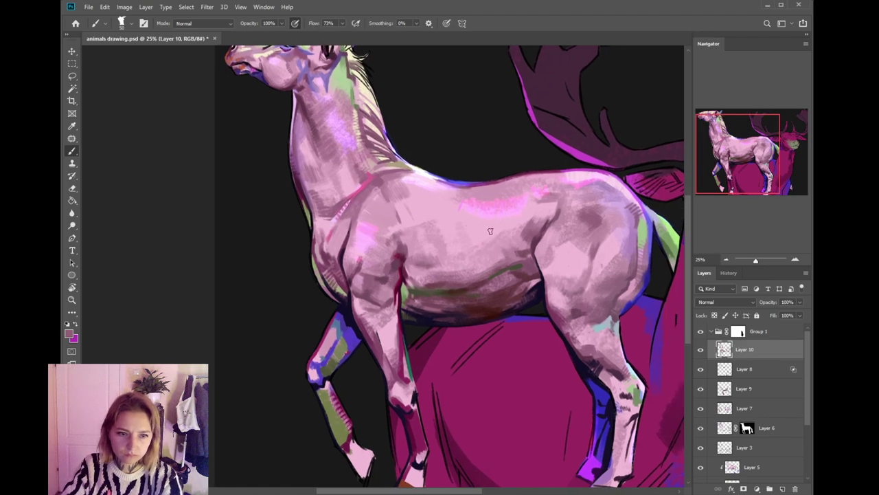
left_click(500, 248, "alt")
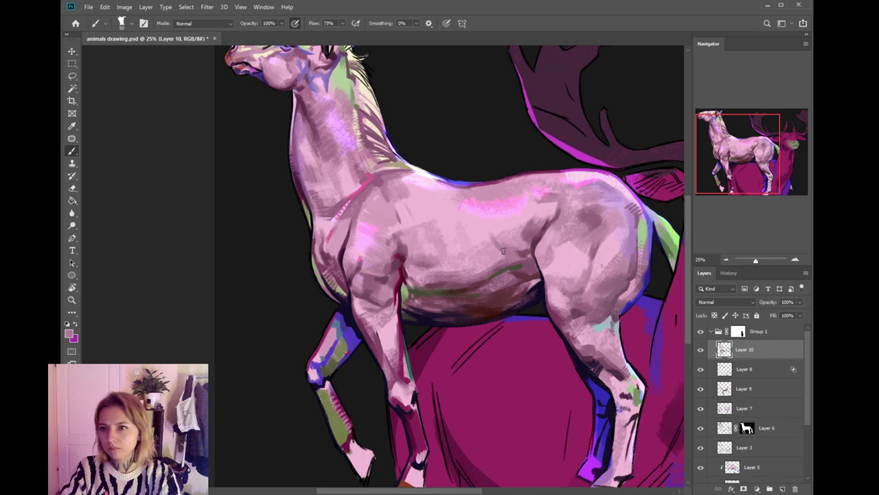
left_click_drag(511, 257, 495, 261)
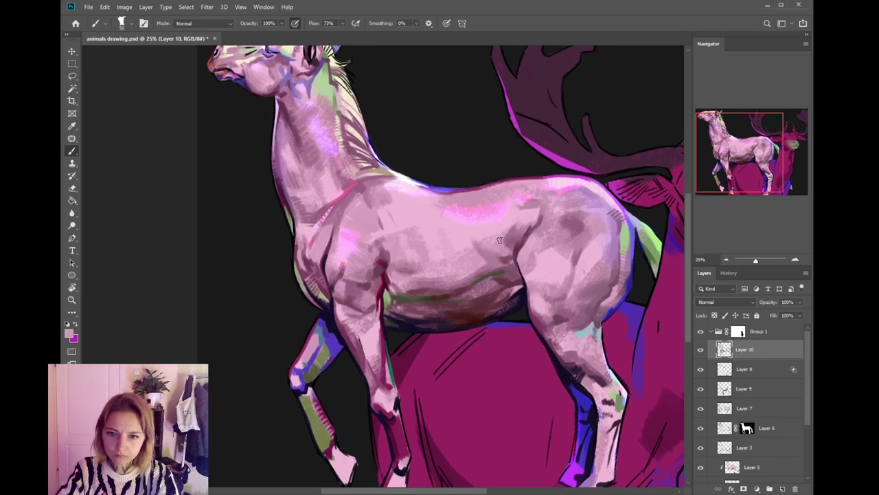
left_click(533, 217, "alt")
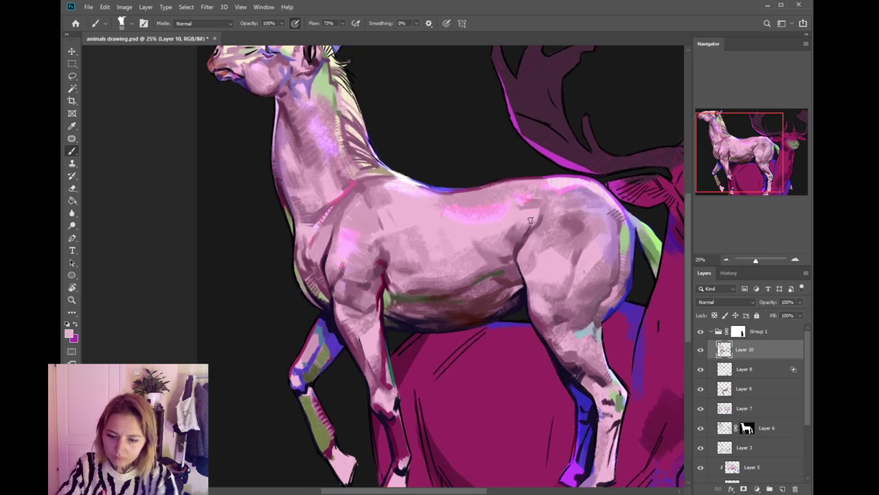
left_click(537, 206, "alt")
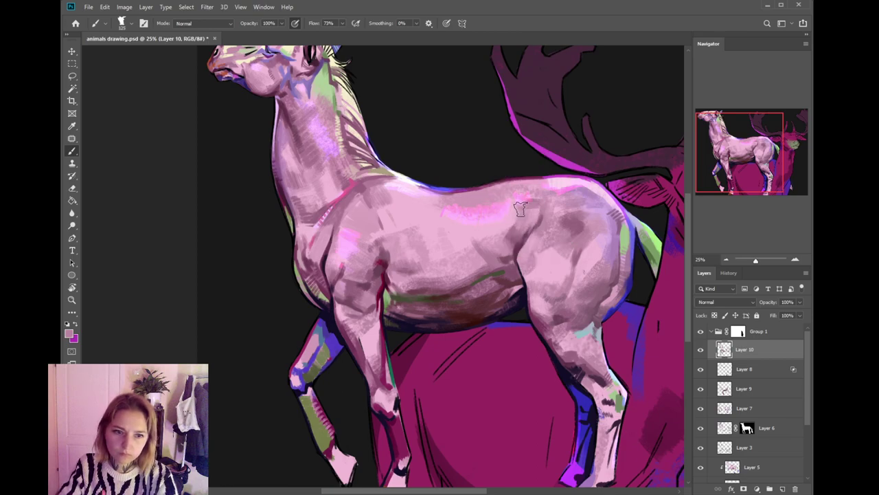
left_click(499, 226, "alt")
left_click(503, 248, "alt")
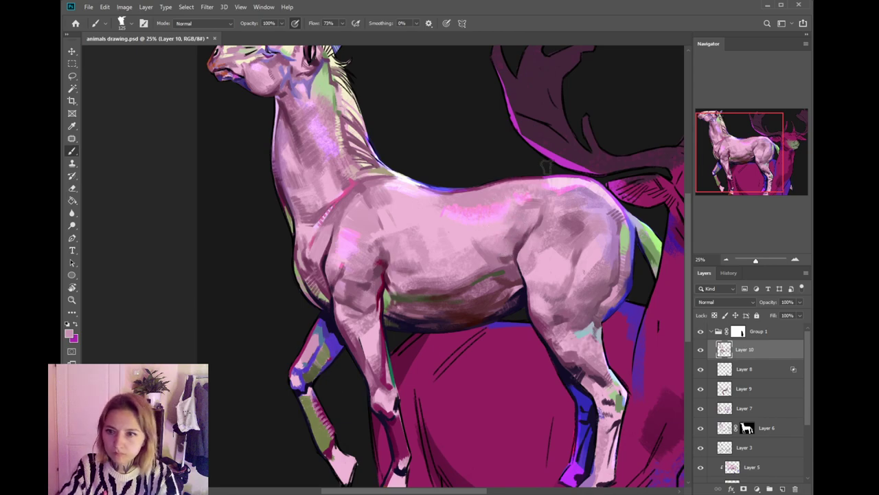
- Soften the front of the hip beside the flank with a smaller brush and sampled mauve tones
key("bracketleft")
key("bracketleft")
left_click(530, 234, "alt")
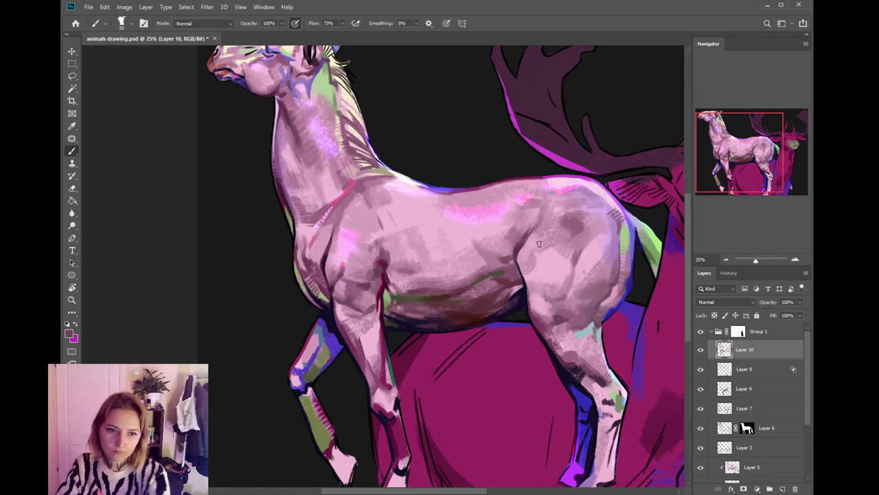
key("i")
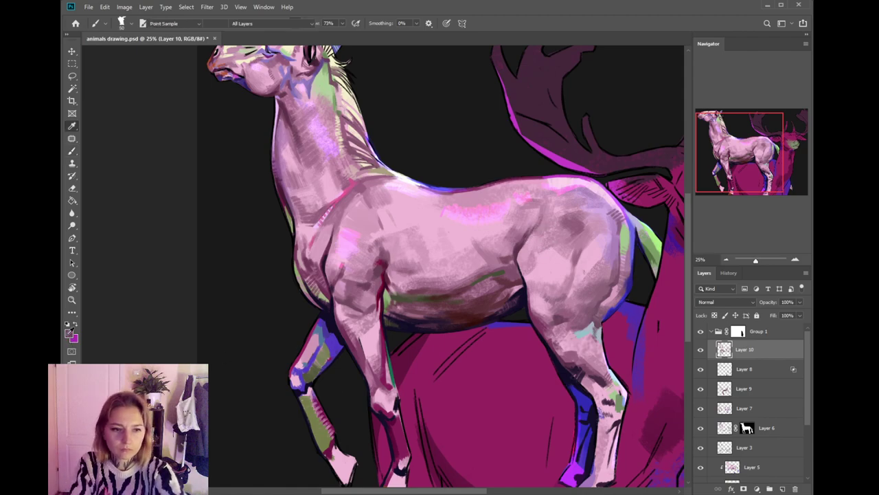
key("b")
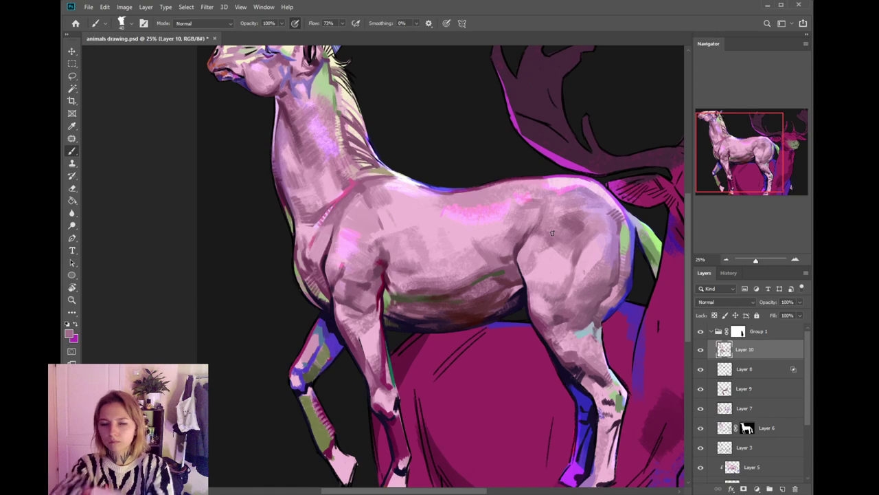
- Blend the upper haunch around its dark patch using a 300 px brush and sampled mauve
key("bracketright")
key("bracketright")
key("bracketright")
key("bracketright")
key("bracketright")
key("bracketright")
key("bracketright")
key("bracketright")
key("bracketright")
key("bracketright")
key("bracketright")
key("bracketright")
key("bracketright")
key("bracketright")
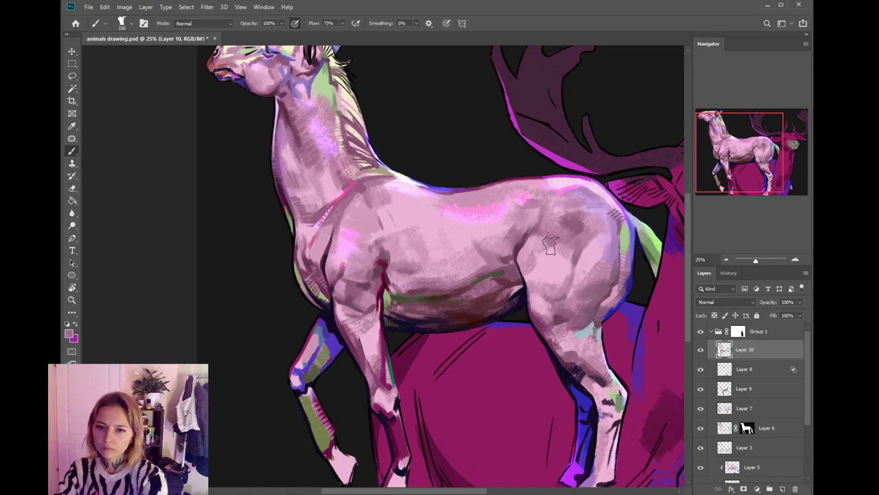
key("bracketleft")
key("bracketleft")
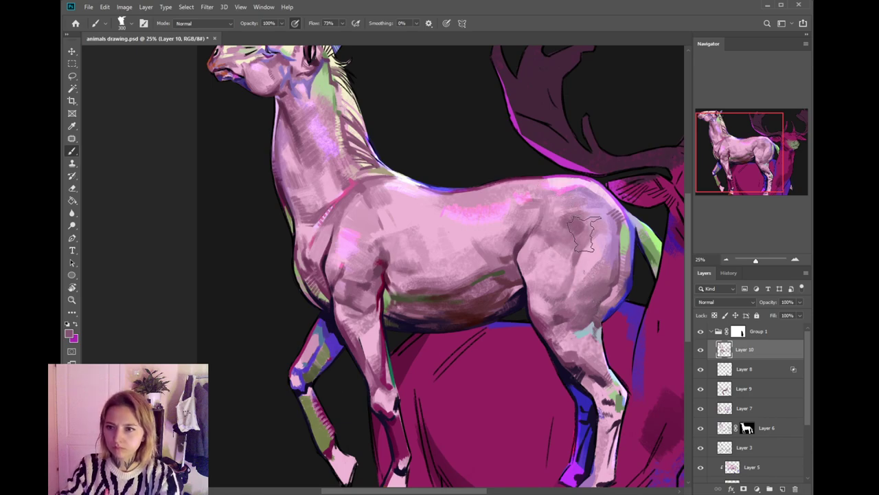
key("i")
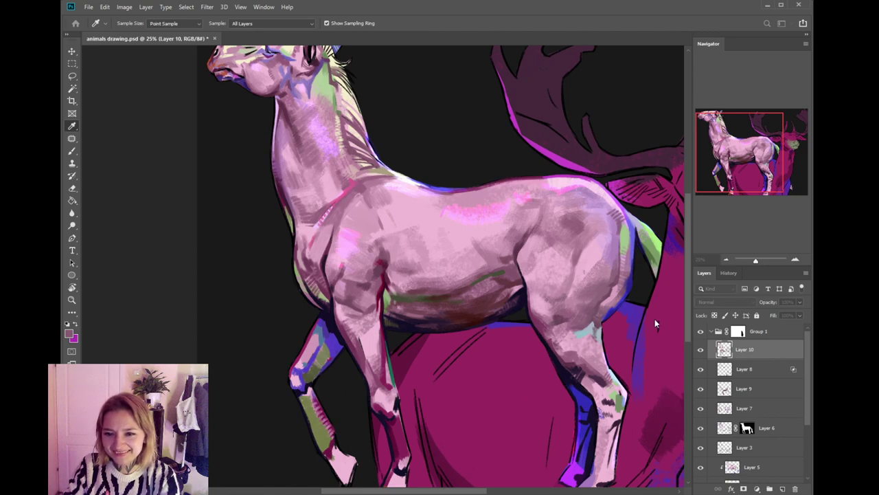
key("b")
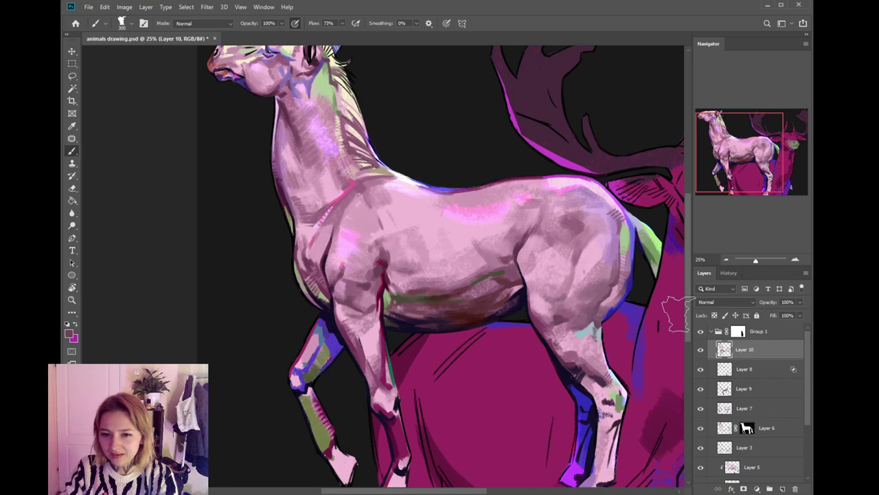
- Refine the front edge of the thigh along the flank fold with a smaller brush in dark mauve
key("bracketleft")
key("bracketleft")
key("bracketleft")
key("bracketleft")
key("bracketleft")
key("bracketleft")
key("bracketleft")
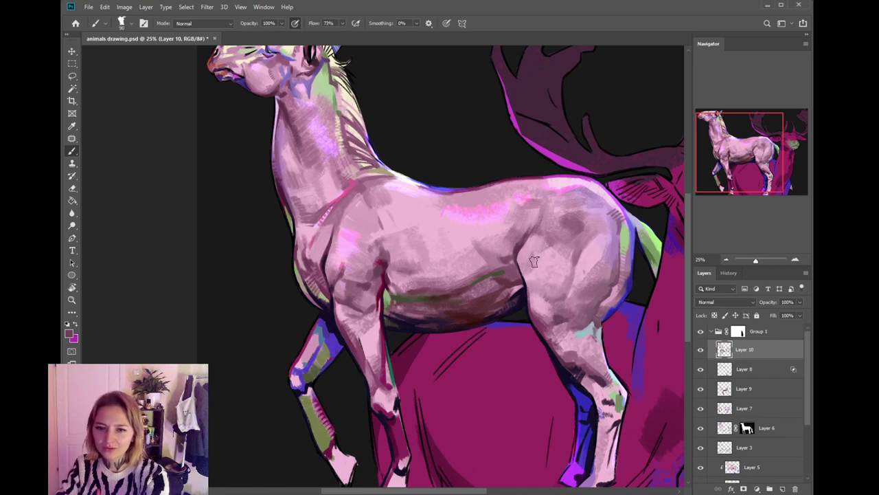
left_click_drag(531, 251, 524, 259)
mouse_move(538, 290)
left_mouse_down()
mouse_move(529, 263)
mouse_move(518, 282)
left_mouse_up()
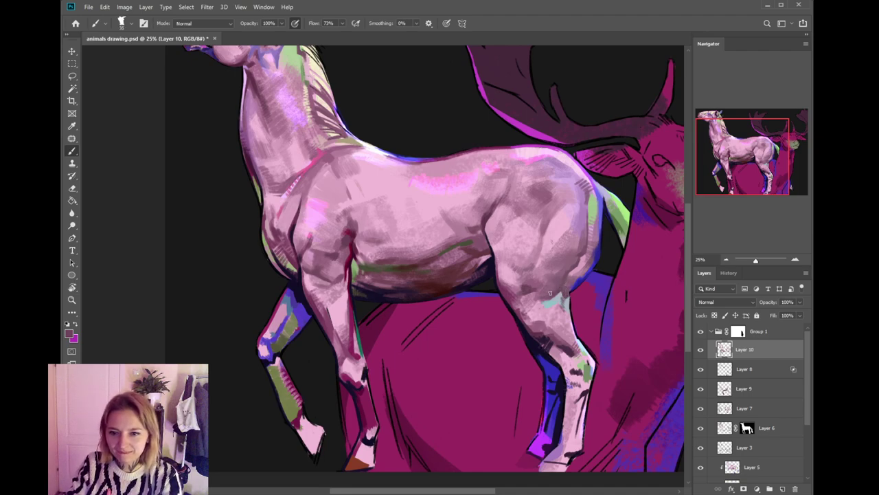
- Extend the pale teal accent across the hind leg below the thigh with the sampled teal
left_click(555, 298, "alt")
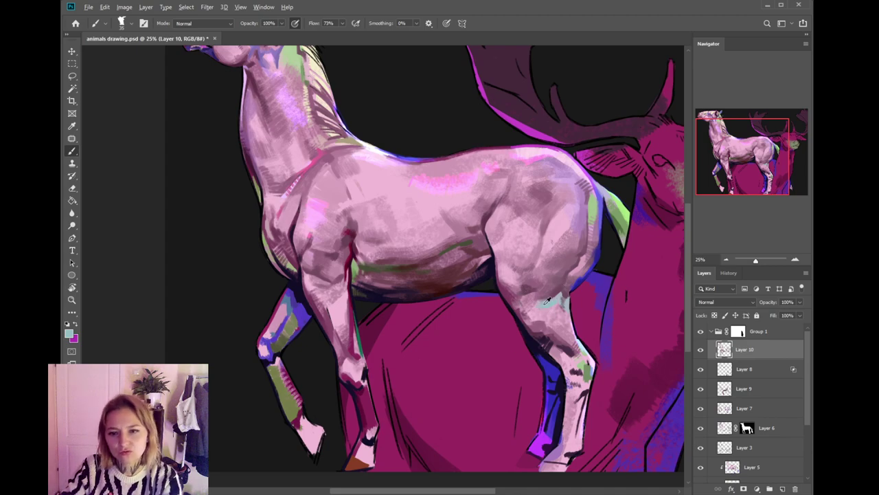
left_click_drag(542, 323, 535, 351)
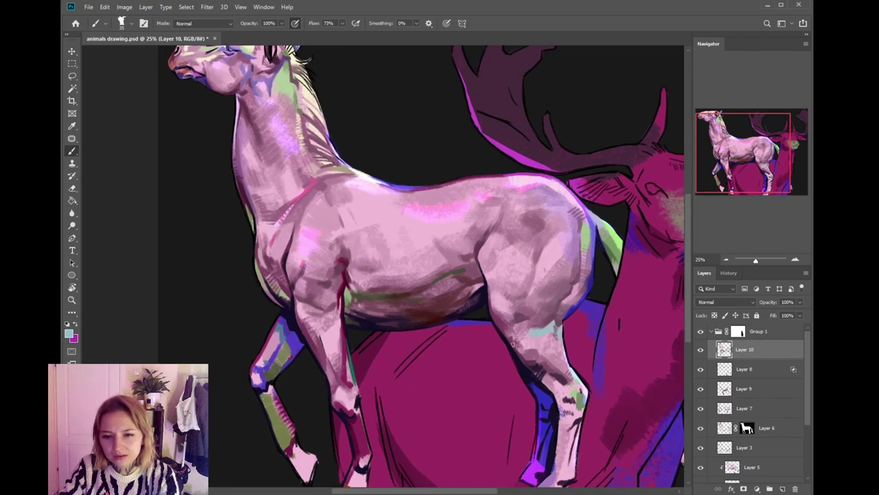
scroll(512, 345, "up", 2)
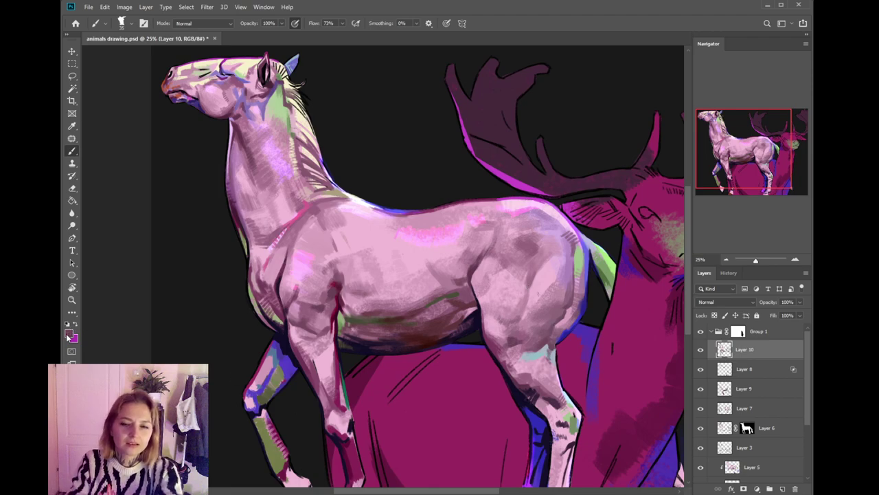
- Sample a dark mauve from the hind leg above the hock for further brush shading
key("i")
left_click(540, 397)
key("b")
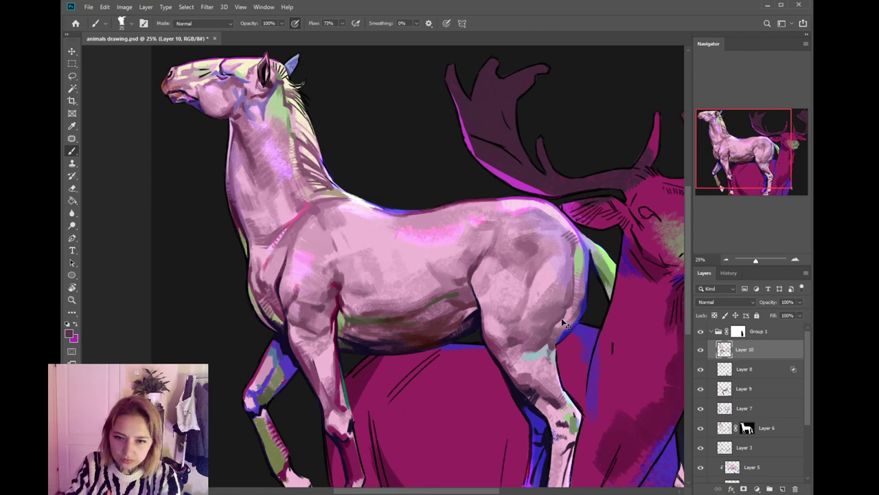
- Refine the muscle shading on the horse's hindquarter with pink and mauve tones sampled from its coat
left_click(572, 308, "alt")
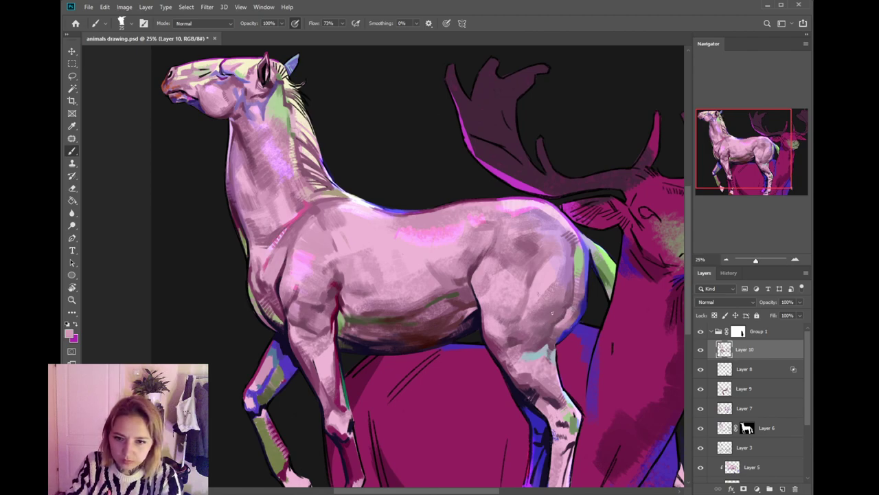
left_click(549, 311, "alt")
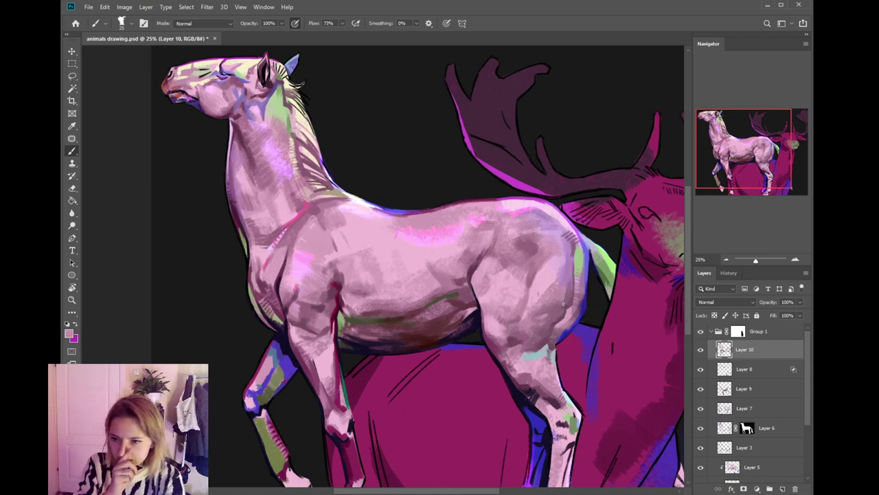
left_click(558, 313, "alt")
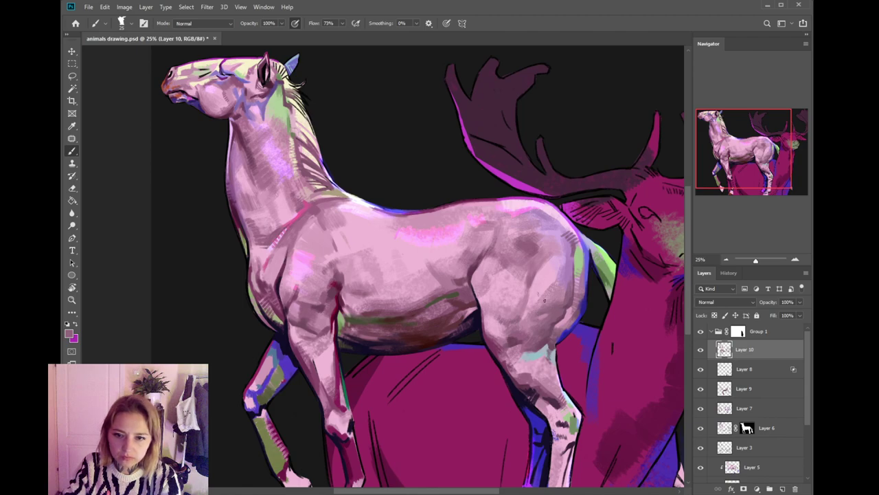
left_click_drag(515, 321, 534, 309)
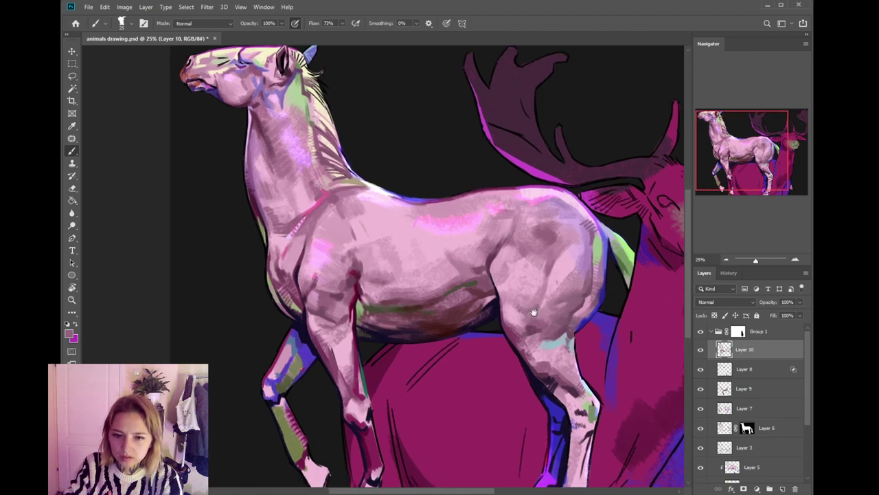
left_click_drag(518, 276, 502, 301)
mouse_move(500, 376)
left_mouse_down()
mouse_move(499, 307)
mouse_move(503, 364)
left_mouse_up()
left_click_drag(503, 304, 497, 314)
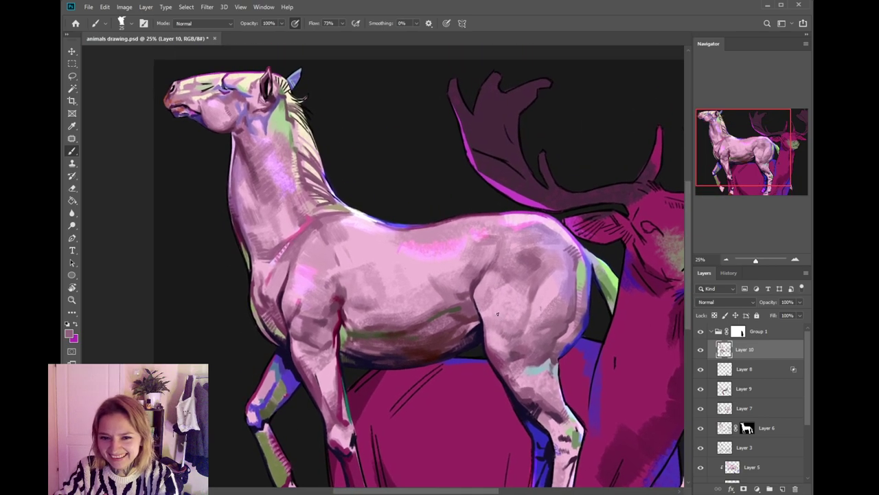
left_click_drag(551, 337, 553, 320)
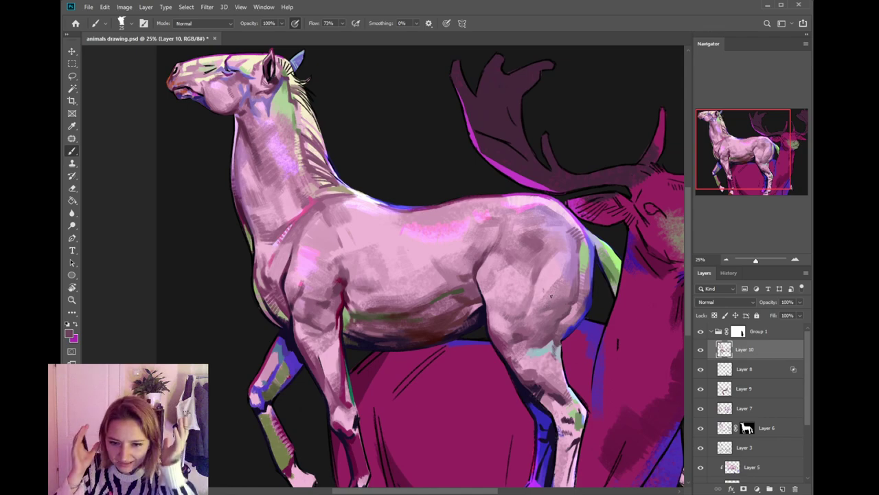
left_click_drag(540, 333, 541, 326)
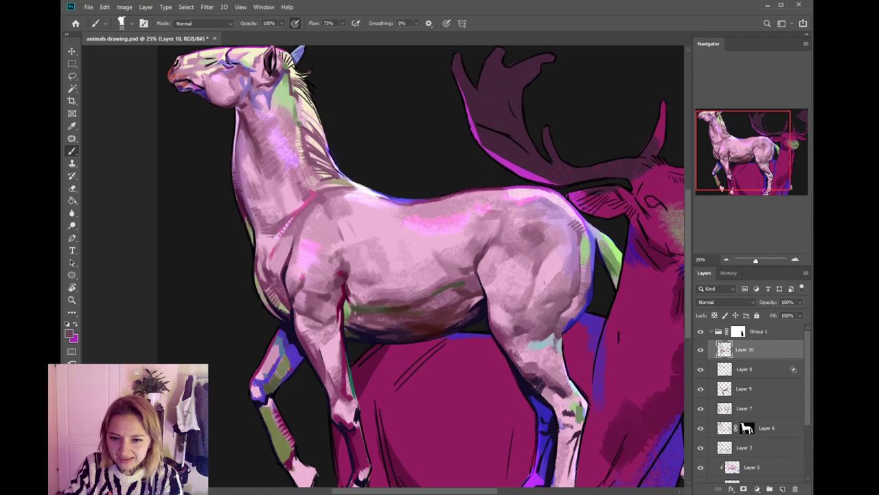
scroll(555, 297, "up", 3)
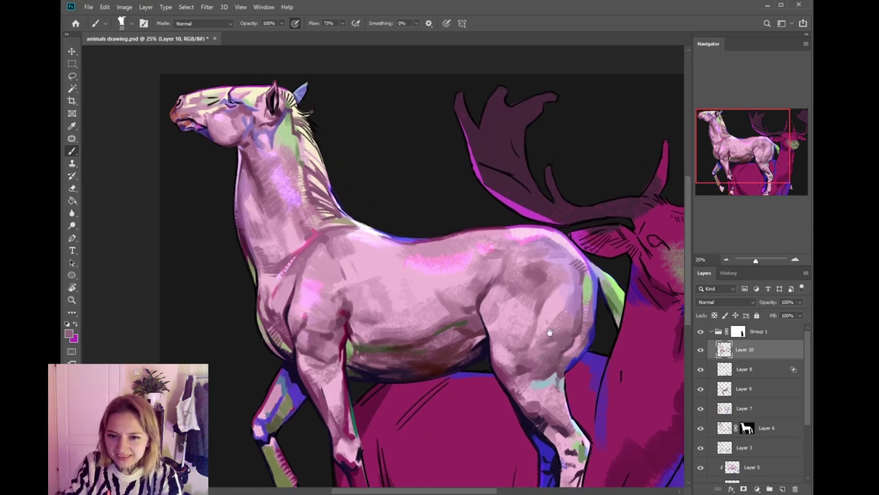
- Soften the rear edge of the horse's rump with sampled lilac and light pink tones, using a 30 to 40 px brush
left_click(581, 281, "alt")
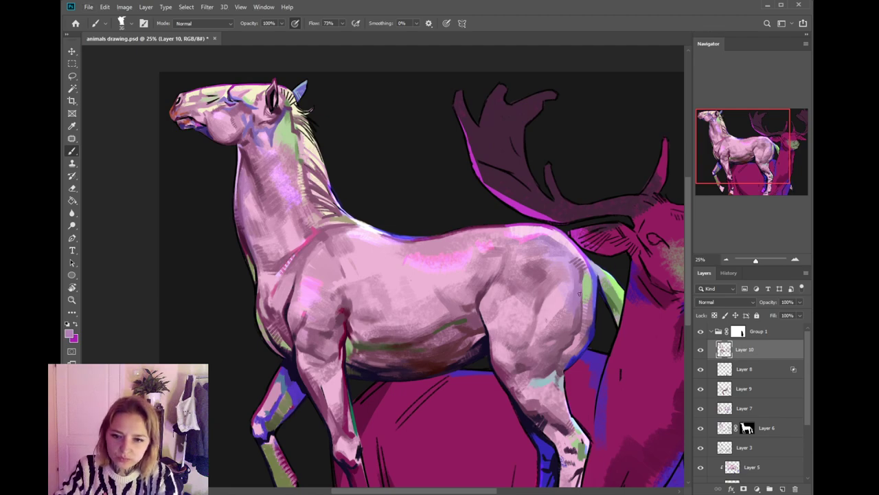
left_click(580, 283, "alt")
key("[")
left_click(580, 293, "alt")
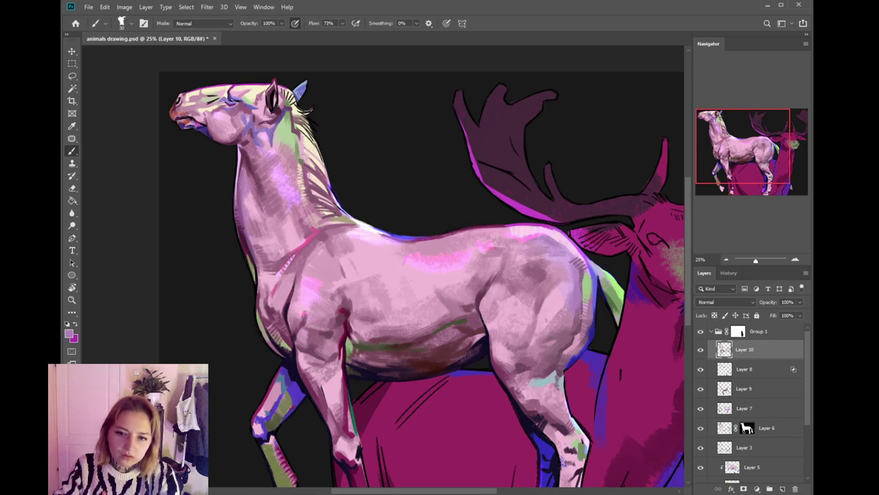
left_click_drag(548, 333, 553, 314)
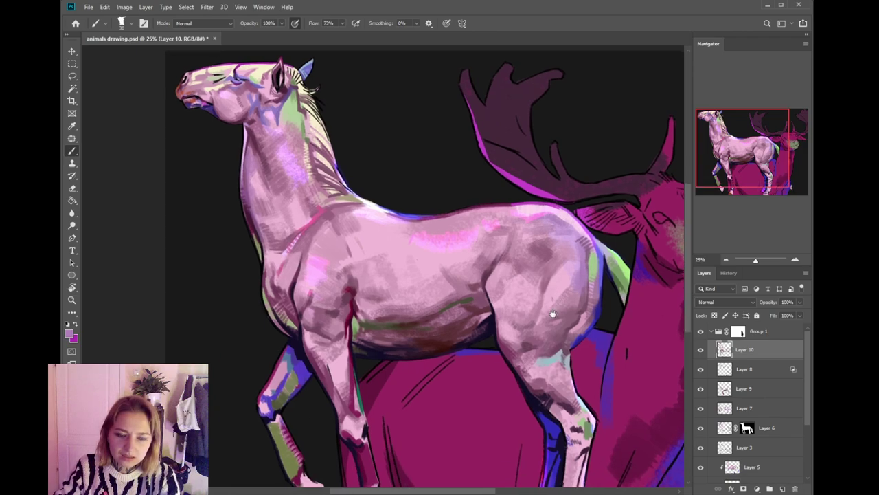
left_click(581, 273, "alt")
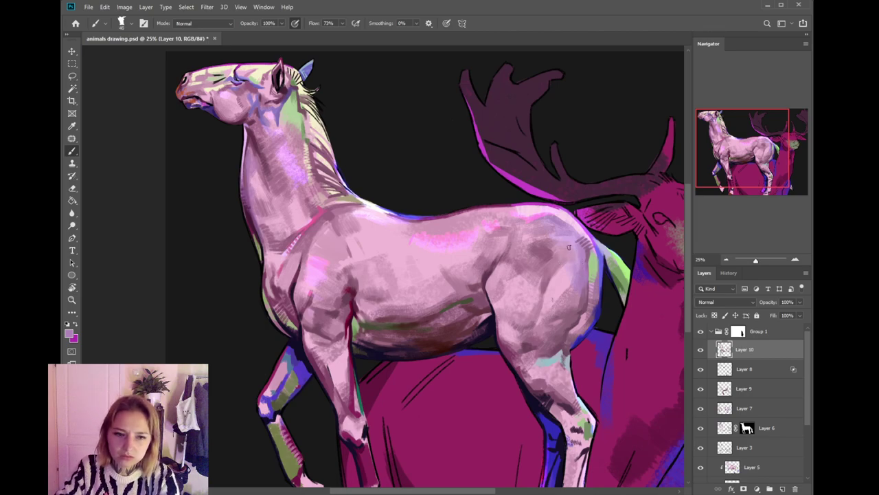
left_click(562, 283, "alt")
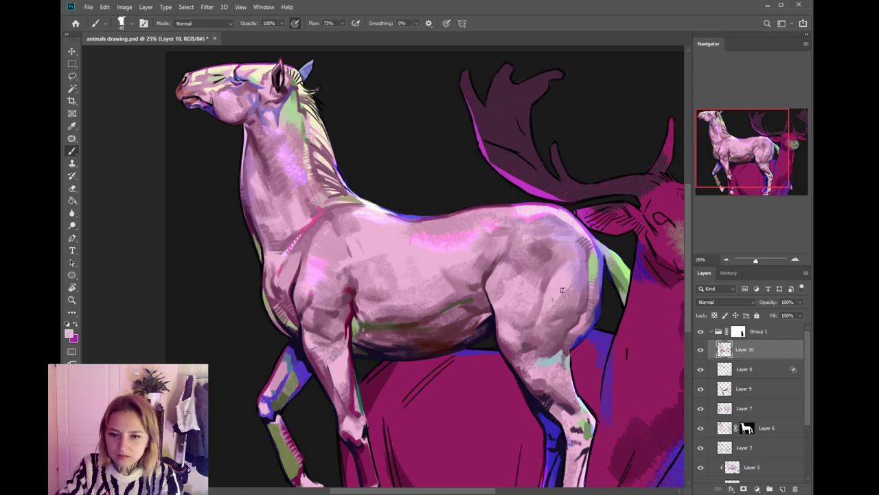
left_click_drag(559, 316, 561, 305)
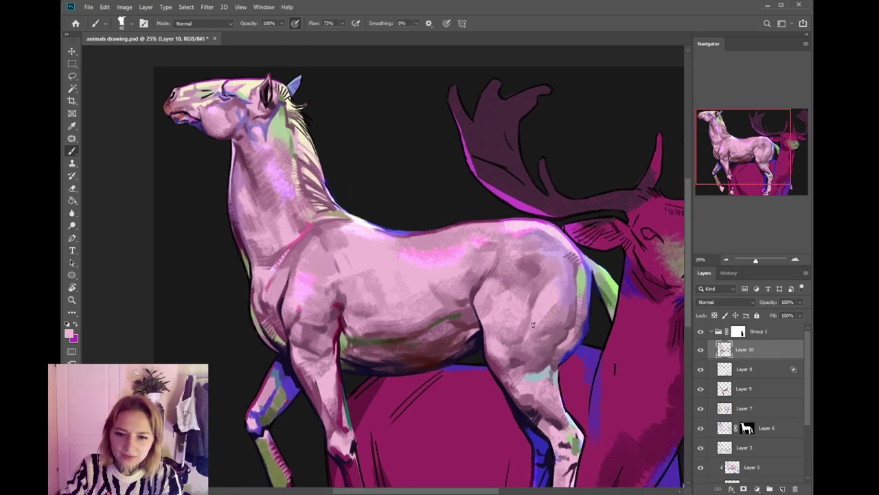
- Blend the light and shadow areas of the horse's upper thigh with mid and light pinks sampled nearby
left_click(553, 313, "alt")
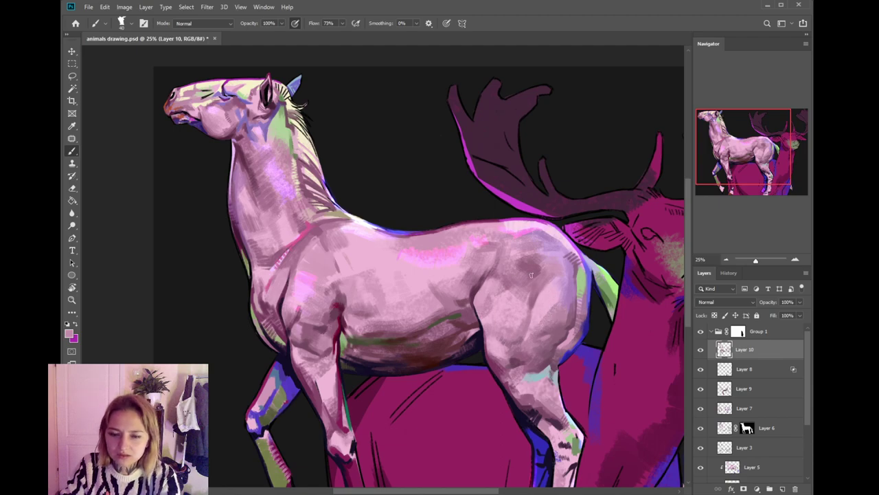
left_click(554, 312, "alt")
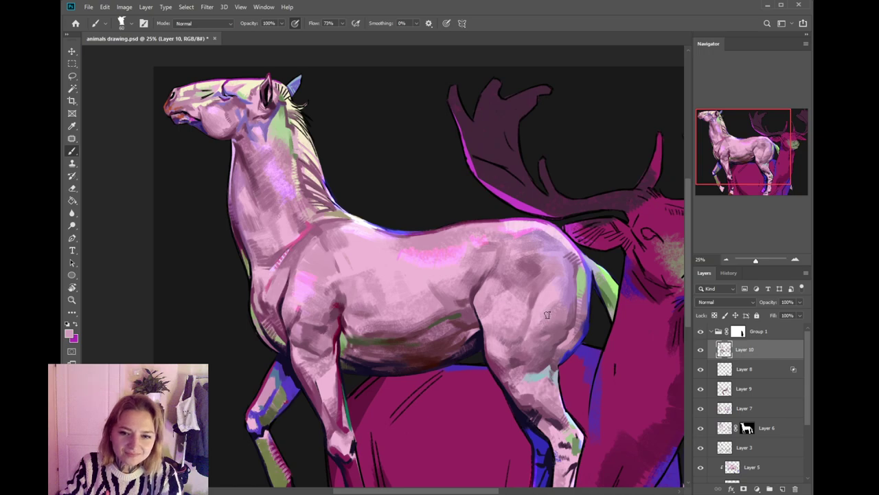
left_click(527, 309, "alt")
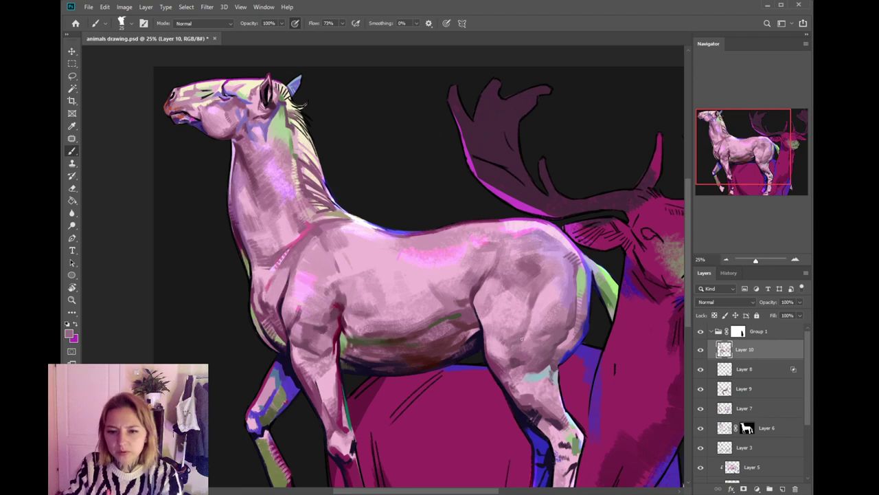
left_click(532, 319, "alt")
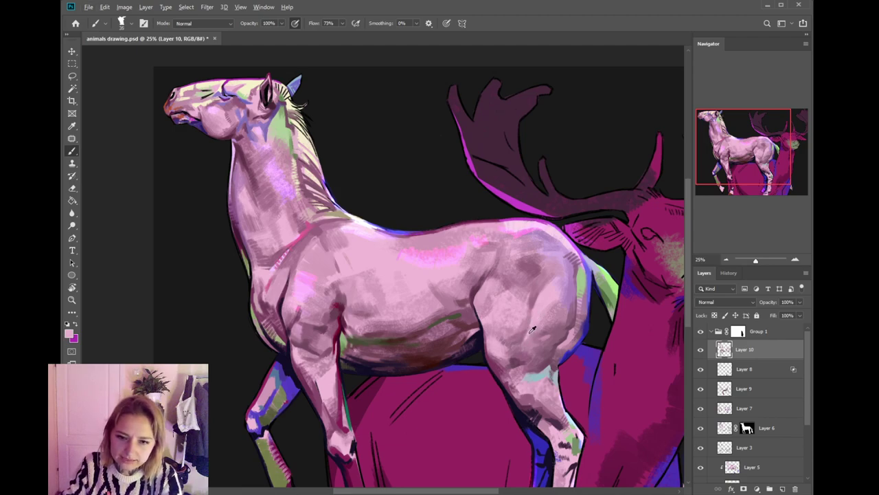
left_click(530, 337, "alt")
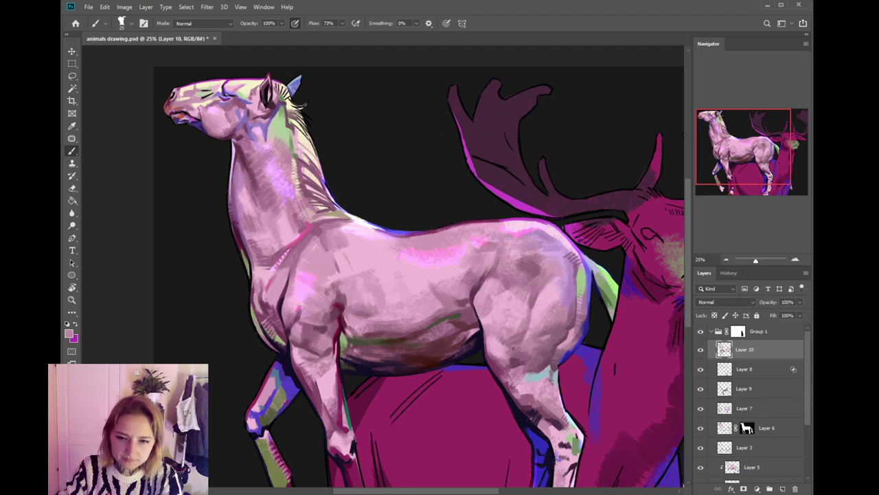
- Blend the shading along the horse's neck with pink and mauve tones sampled from the neck, using brush sizes 60 and 30
key("ctrl+minus")
key("ctrl+minus")
key("ctrl+minus")
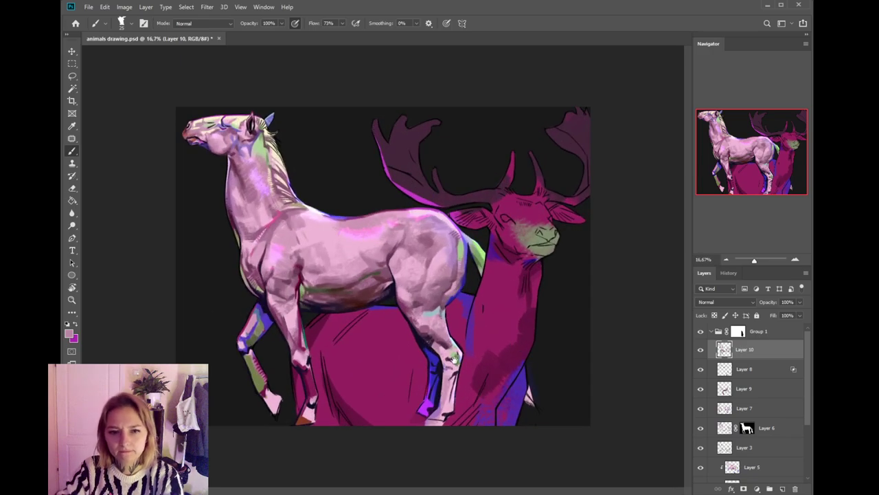
key("ctrl+plus")
left_click_drag(365, 229, 511, 371)
left_click_drag(423, 367, 484, 355)
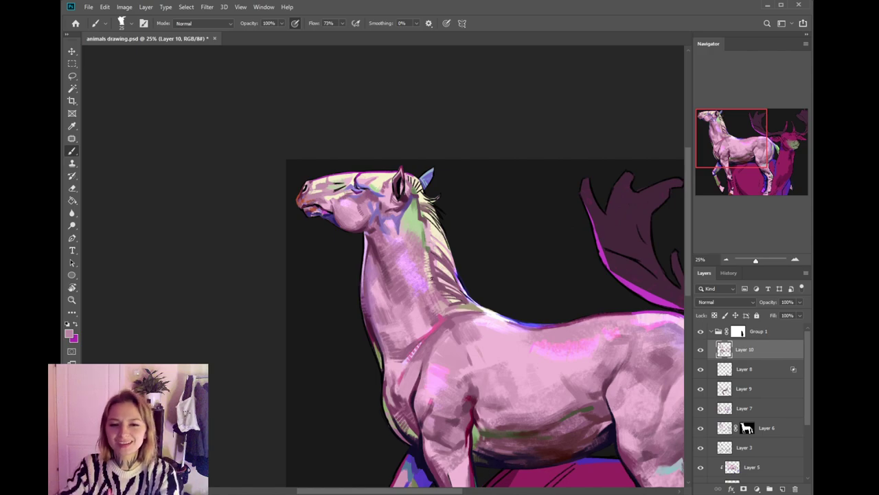
scroll(417, 273, "down", 1)
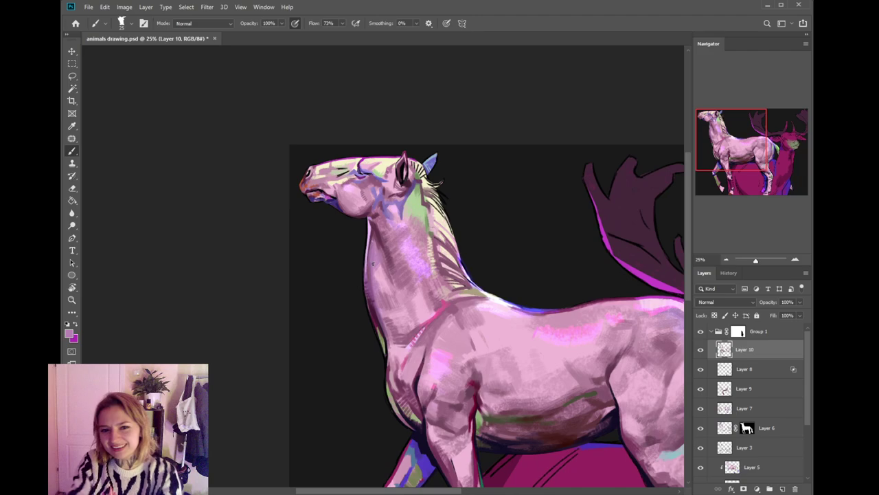
left_click(386, 272, "alt")
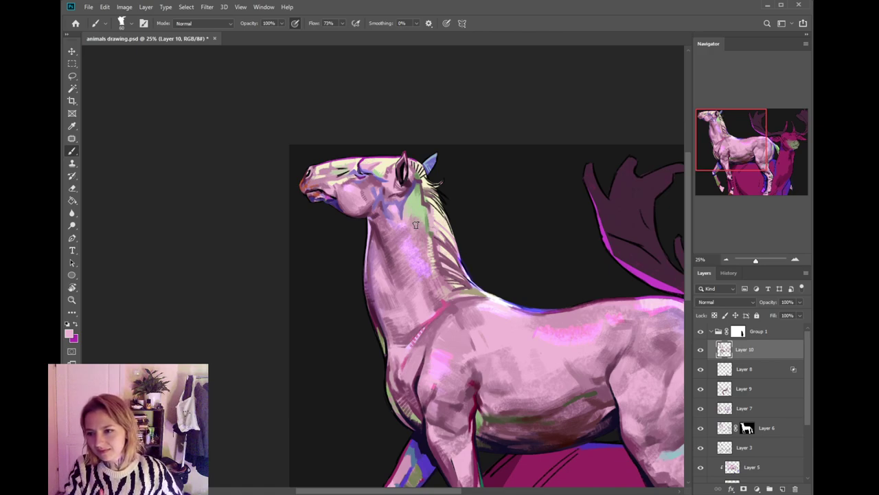
left_click_drag(439, 323, 457, 300)
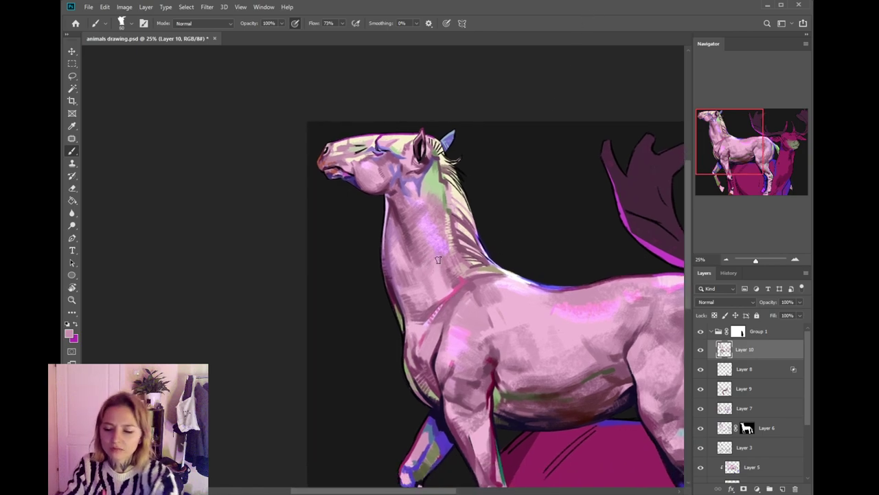
left_click(452, 276, "alt")
key("[")
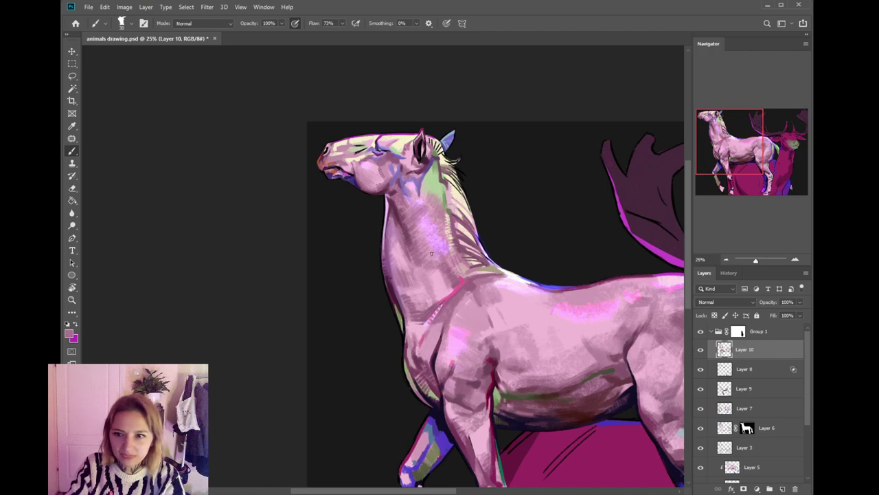
- Examine the whole horse-and-stag composition at a reduced size
key("ctrl+0")
key("ctrl+minus")
key("ctrl+minus")
key("ctrl+minus")
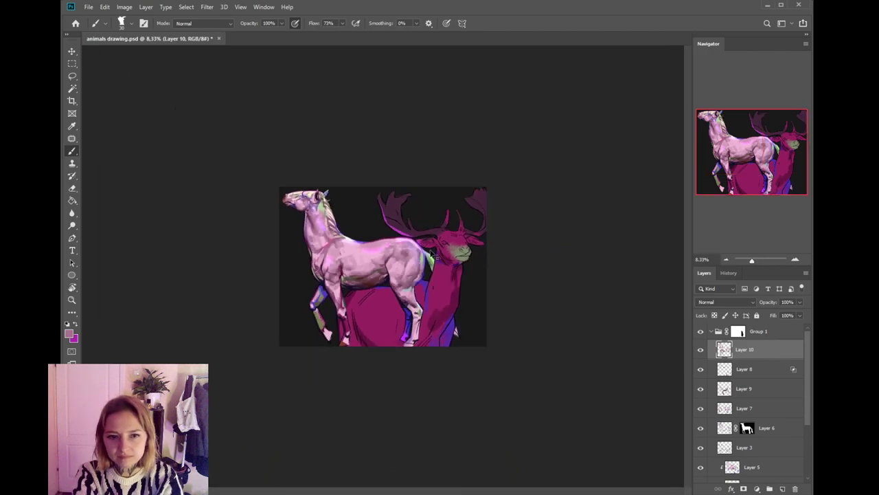
key("ctrl+minus")
key("ctrl+plus")
key("ctrl+plus")
key("ctrl+plus")
key("ctrl+plus")
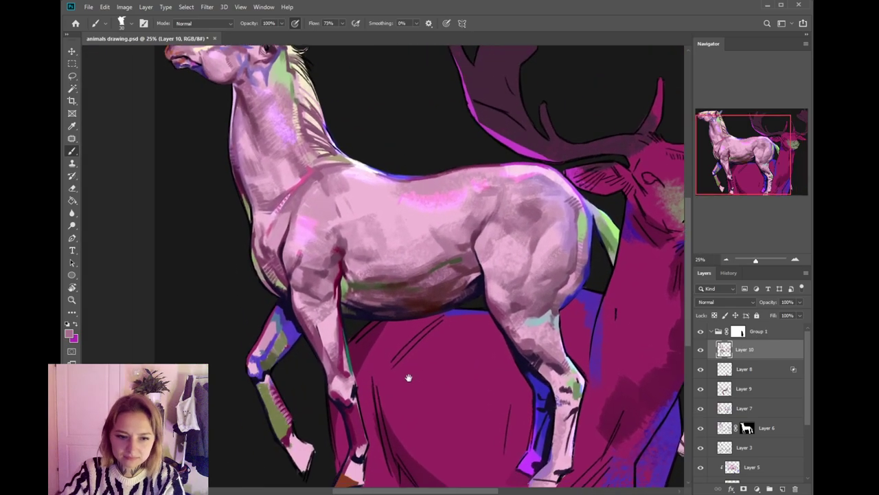
- Refine the dark contours of the horse's lower forelegs above the hooves with a sampled near-black colour and a 15 px brush
left_click_drag(408, 378, 454, 356)
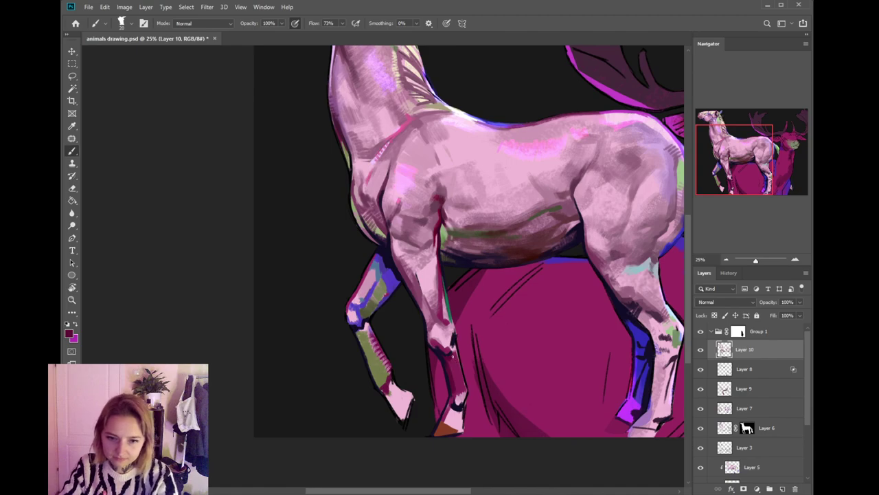
left_click(459, 337, "alt")
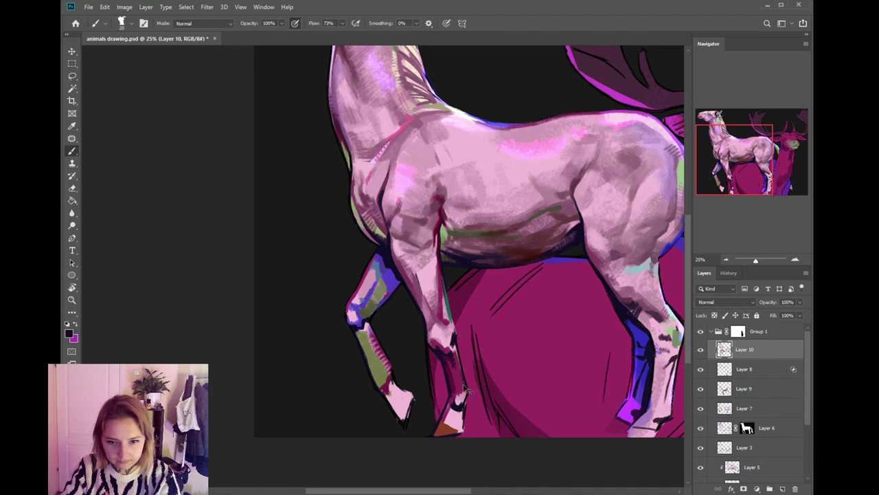
key("bracketleft")
left_click_drag(461, 375, 463, 386)
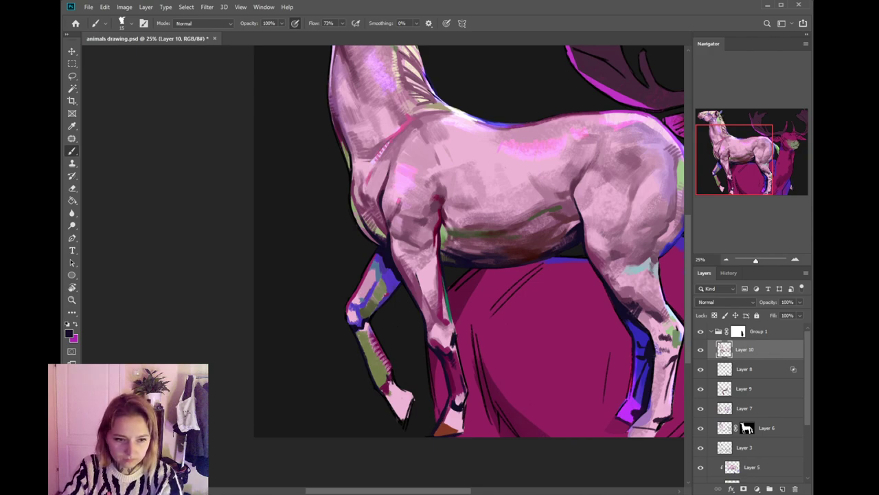
left_click(397, 384, "alt")
left_click(397, 375, "alt")
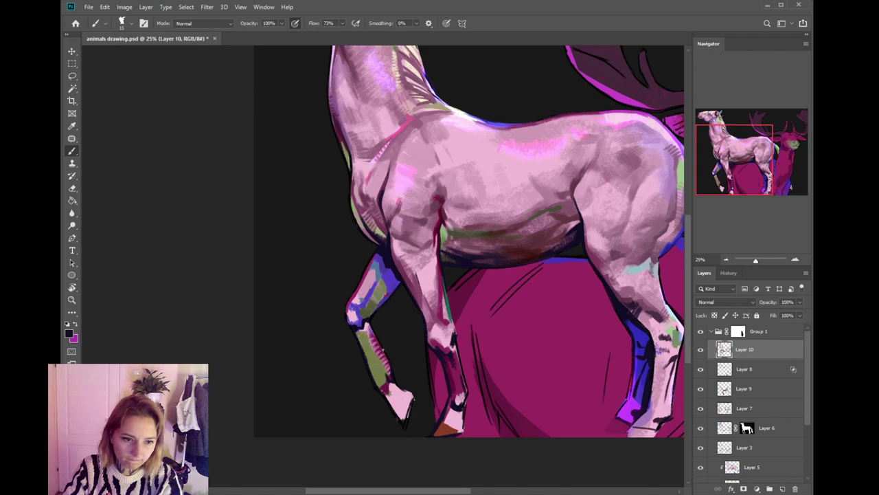
left_click_drag(395, 382, 406, 390)
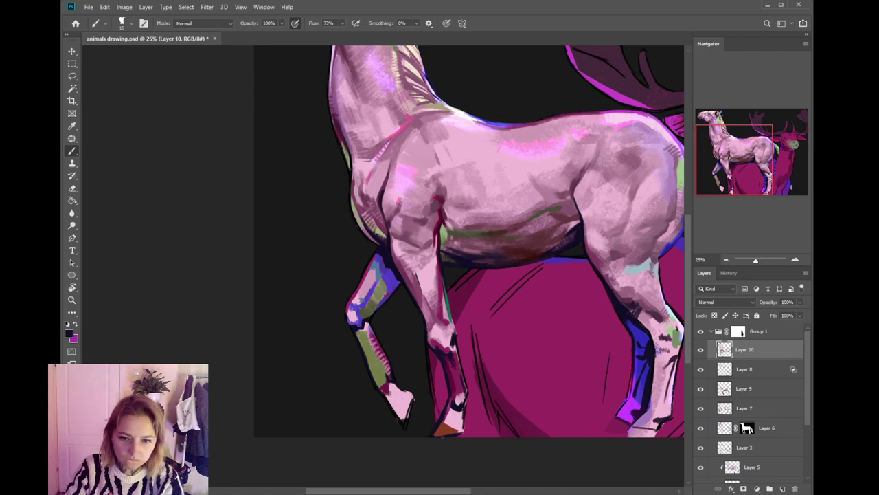
- Paint the raised front hoof orange-brown, sampling the colour from the standing foreleg's hoof
left_click(447, 427, "alt")
key("i")
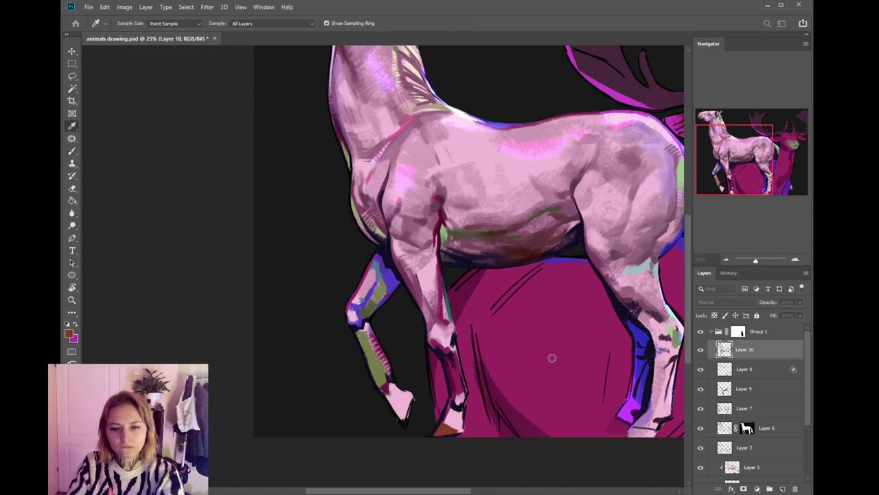
key("b")
mouse_move(405, 402)
left_mouse_down()
mouse_move(408, 423)
mouse_move(402, 402)
mouse_move(407, 421)
mouse_move(400, 411)
left_mouse_up()
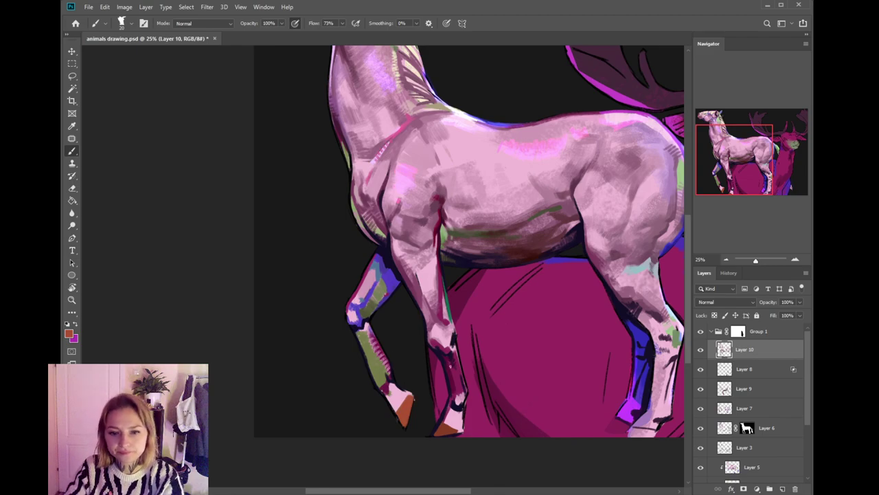
- Darken the raised foreleg's contour just below the knee with a dark tone sampled from the standing foreleg, redoing the first stroke
left_click(440, 355, "alt")
left_click_drag(360, 332, 378, 369)
key("ctrl+z")
key("ctrl+z")
left_click_drag(357, 327, 361, 337)
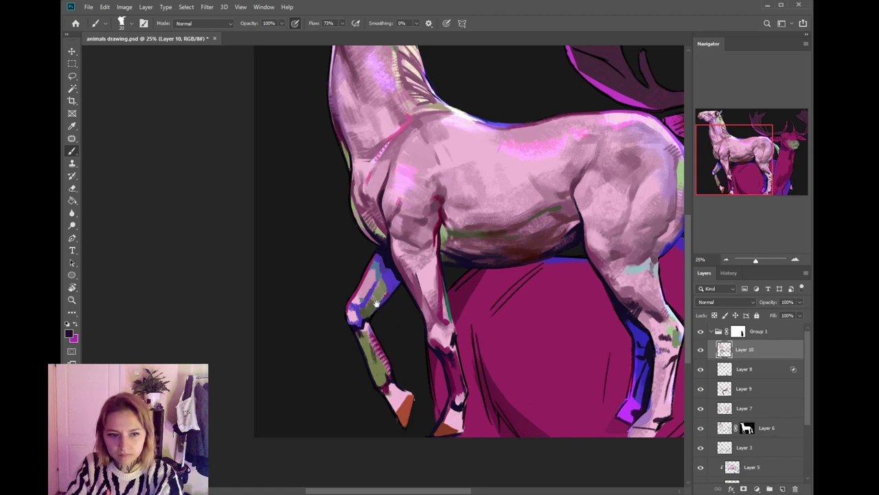
- Refine the shading of the horse's standing foreleg above the knee with muted plum and dark magenta tones sampled from the leg
scroll(375, 303, "up", 1)
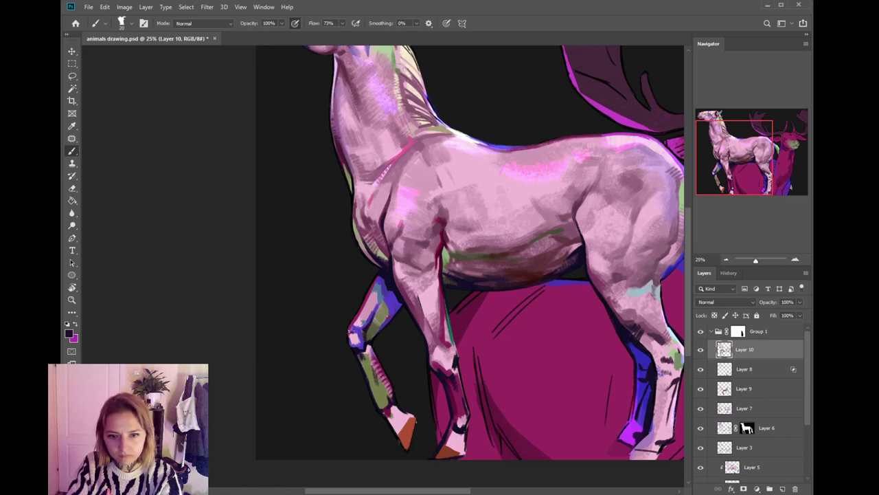
key("ctrl+minus")
key("ctrl+minus")
key("ctrl+minus")
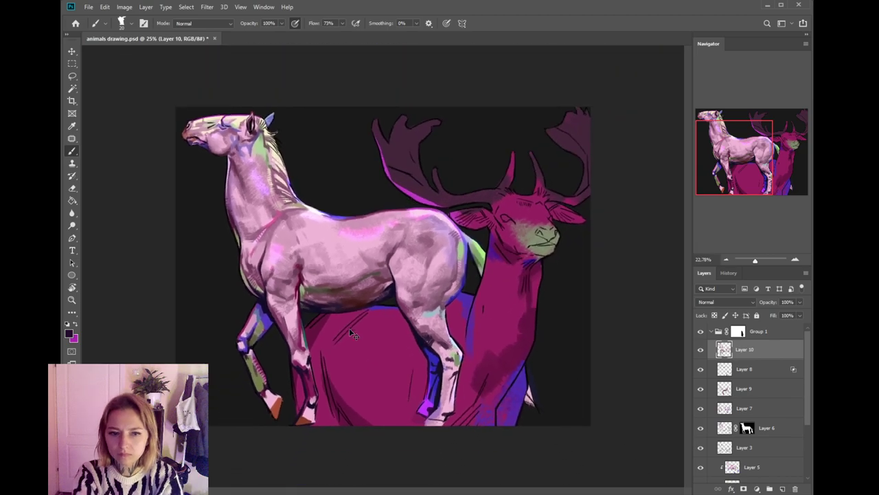
scroll(349, 328, "up", 2)
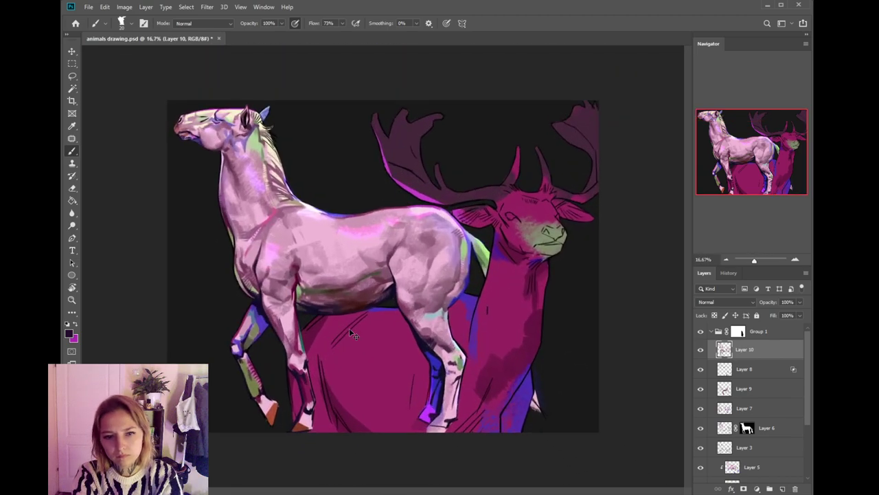
left_click_drag(390, 390, 500, 358)
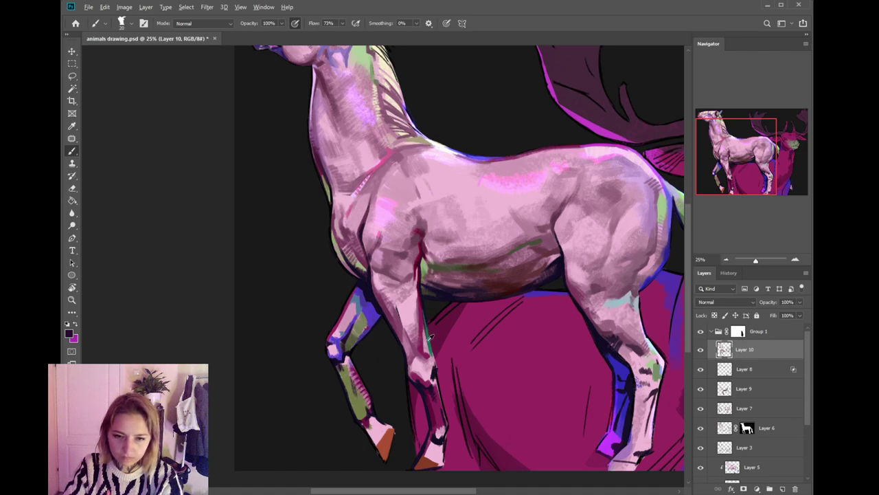
left_click(414, 347, "alt")
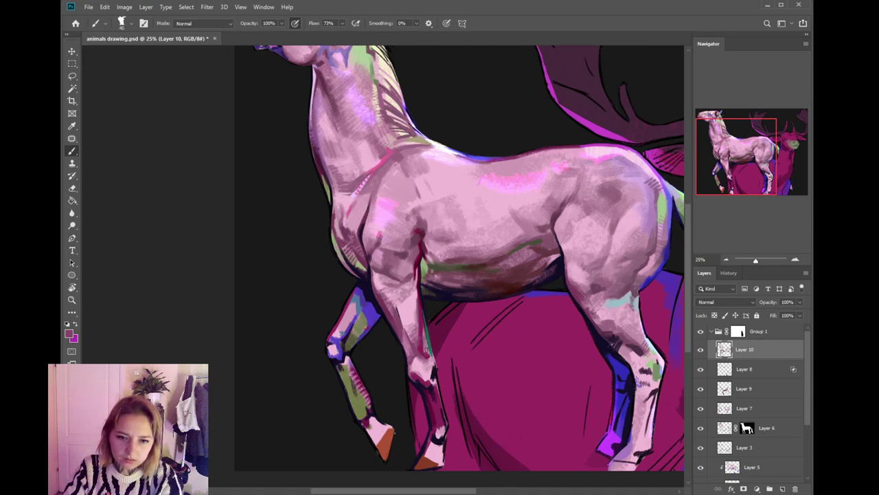
left_click(421, 327, "alt")
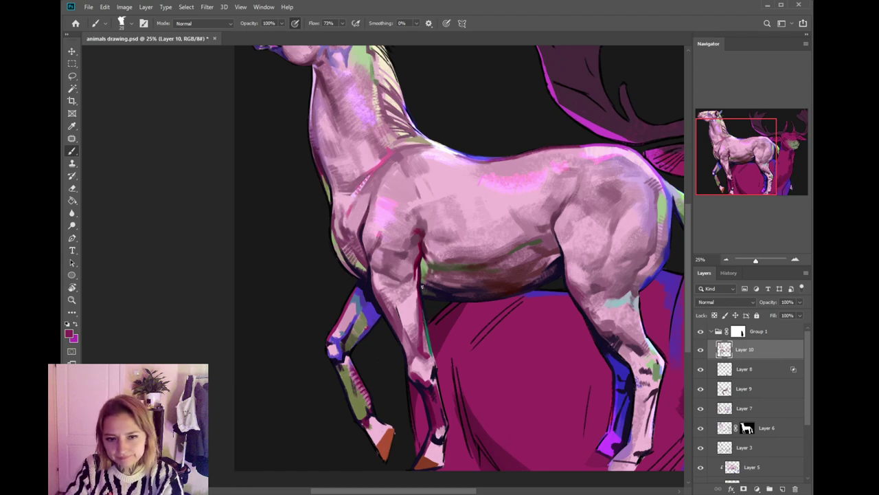
- Blend the shading along the front edge of the horse's near thigh, alternating light pink and darker mauve tones sampled there
left_click_drag(459, 277, 461, 298)
left_click_drag(521, 285, 443, 300)
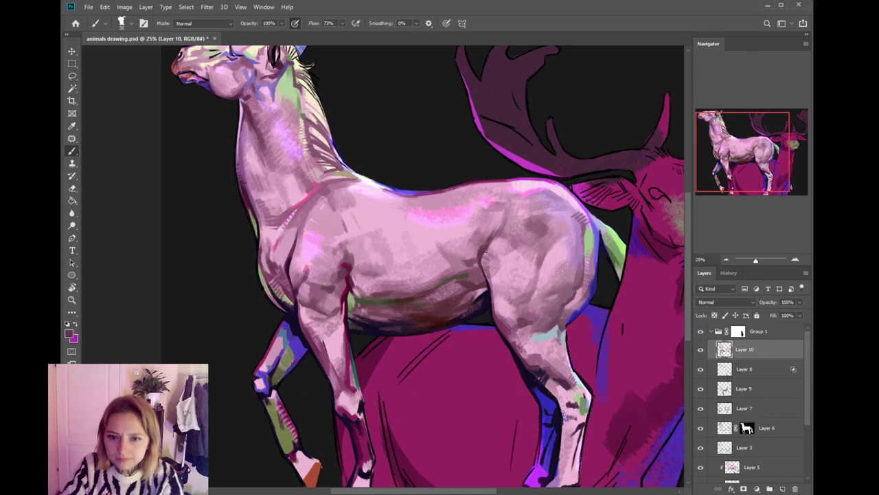
left_click(494, 255, "alt")
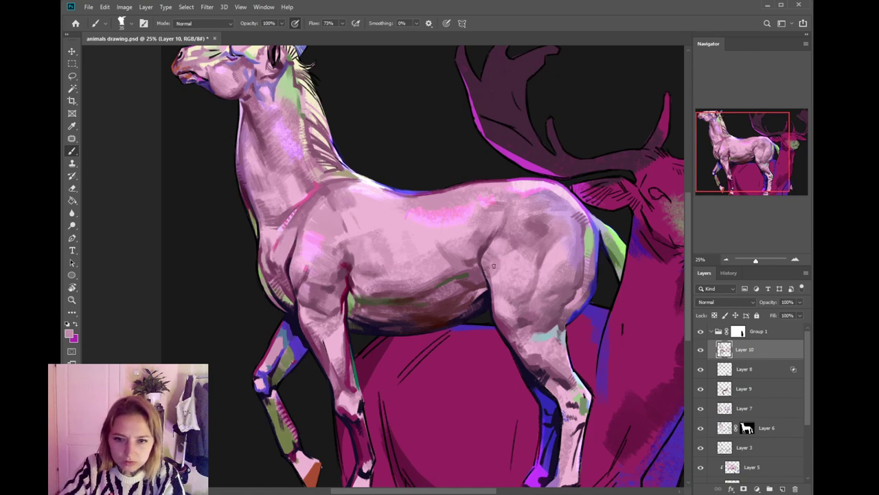
left_click(486, 268, "alt")
left_click(490, 269, "alt")
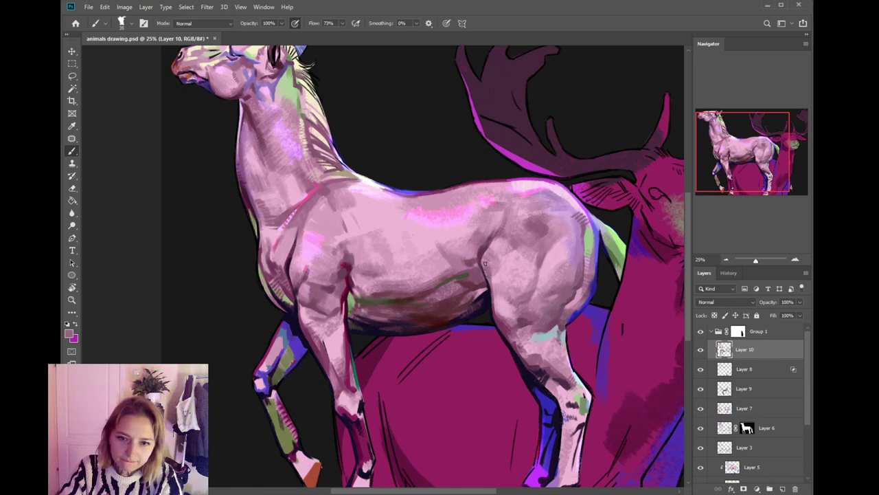
left_click_drag(525, 258, 512, 275)
left_click(480, 265, "alt")
left_click(478, 264, "alt")
- Refine the muscle shading in the middle of the horse's hindquarter with pink and mauve tones sampled from the surrounding coat
left_click_drag(519, 305, 526, 288)
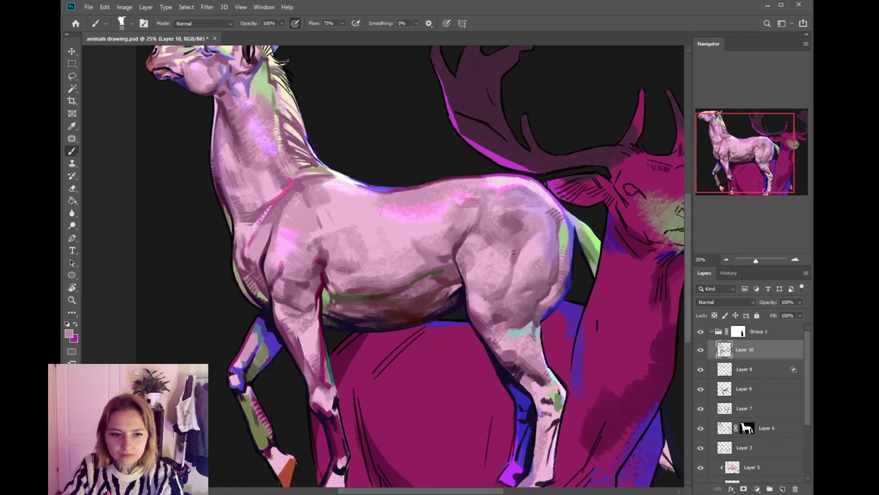
left_click(514, 252, "alt")
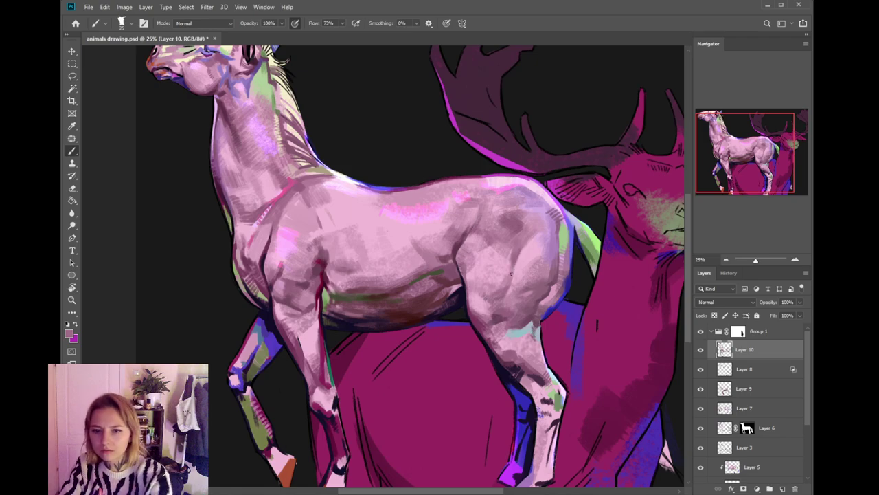
left_click(523, 248, "alt")
left_click(519, 252, "alt")
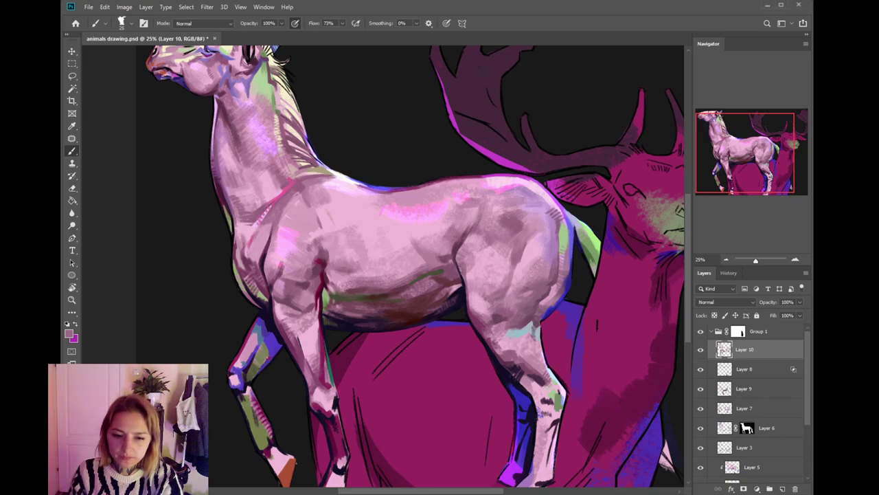
- Darken the contour from the lower rump to the back of the near hind leg with a sampled near-black, reducing the brush to 15 px
left_click_drag(531, 310, 513, 268)
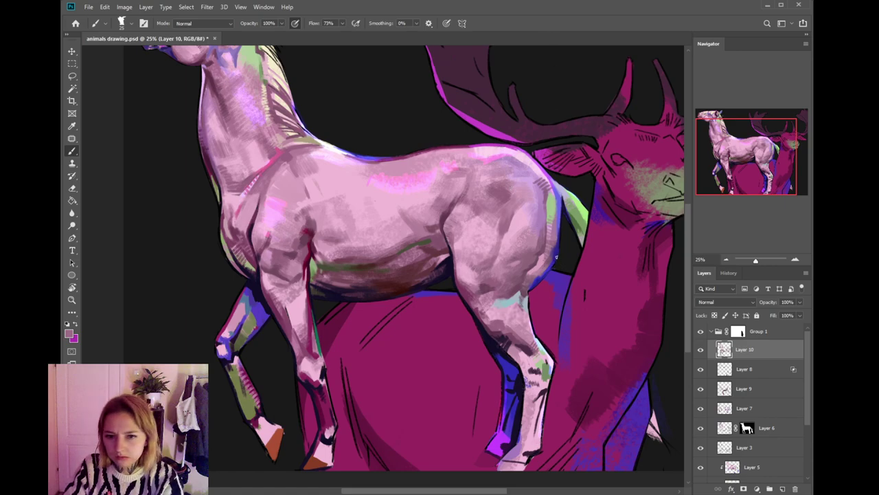
left_click(451, 265, "alt")
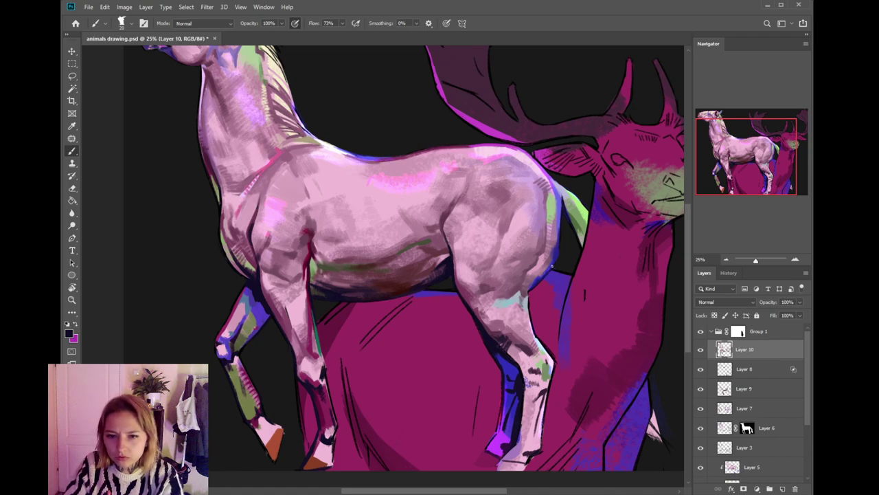
left_click_drag(530, 289, 527, 296)
left_click_drag(542, 294, 531, 337)
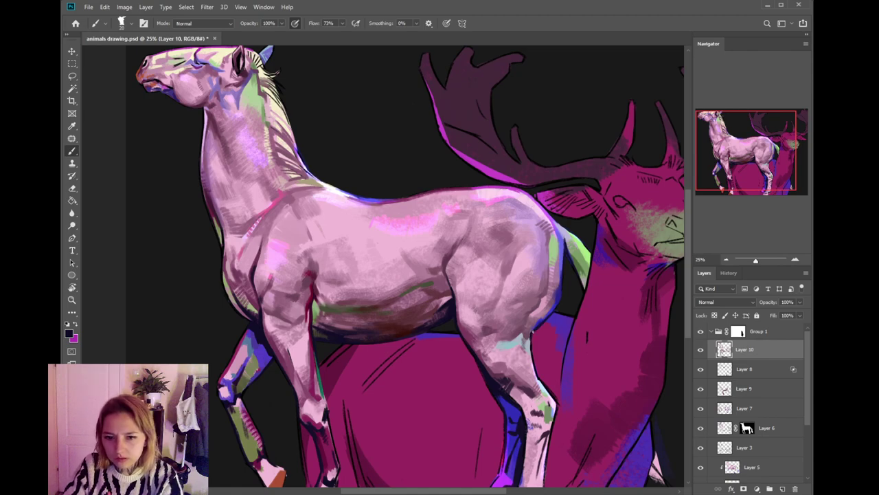
key("bracketleft")
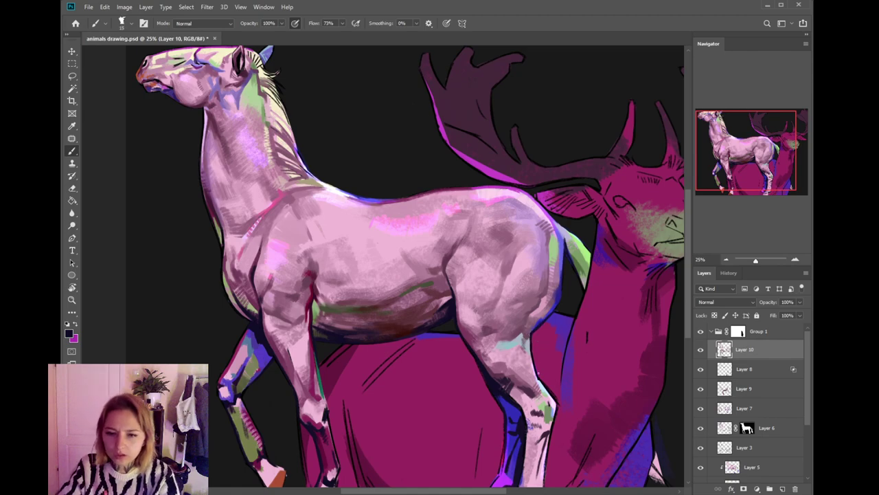
- Clean up the outline where the rump meets the near hind leg, using blue and near-black tones sampled from the contour
left_click_drag(538, 381, 534, 338)
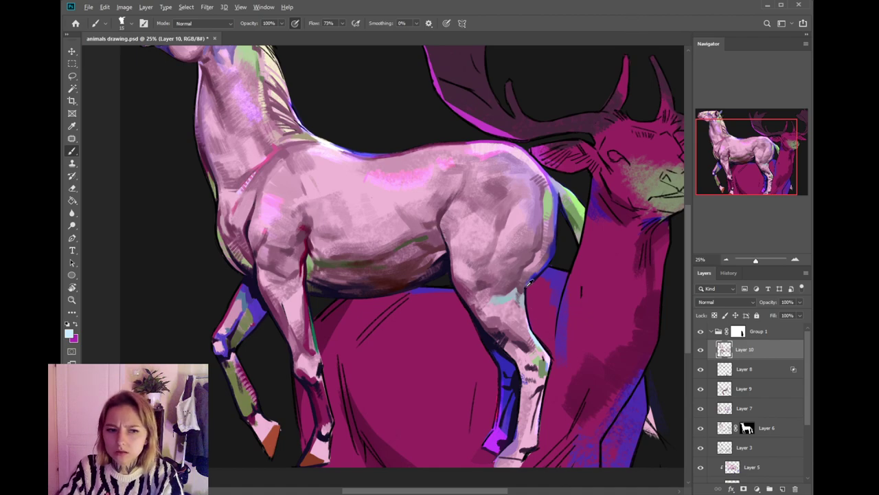
left_click(529, 282, "alt")
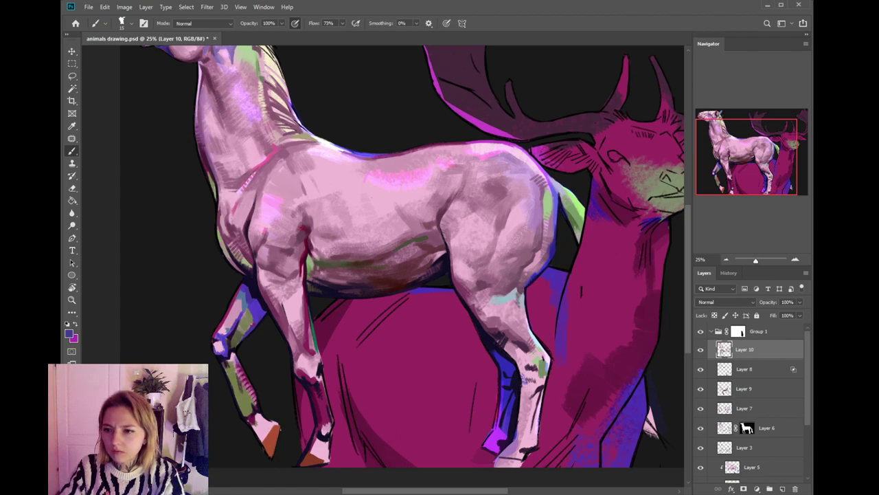
left_click(531, 285, "alt")
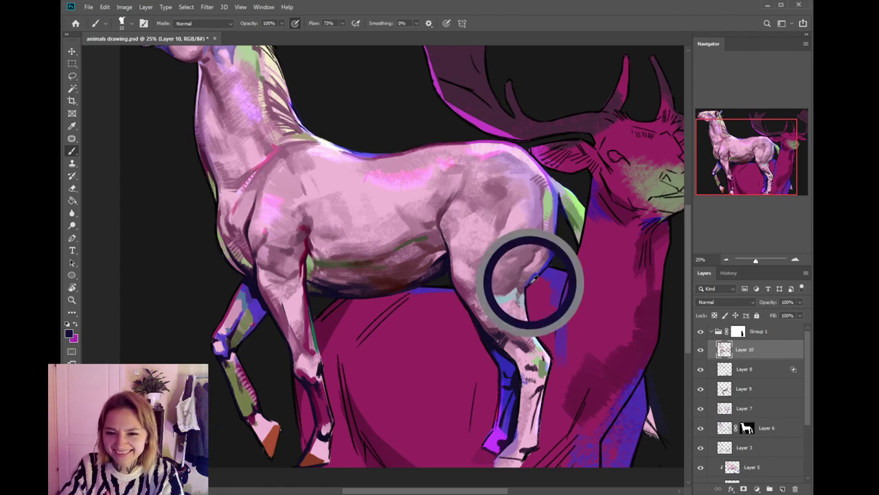
- Paint a bright pink edge down the front of the far hind leg with a sampled colour, redoing the first stroke
mouse_move(530, 282)
left_mouse_down()
mouse_move(523, 296)
mouse_move(535, 297)
mouse_move(541, 316)
left_mouse_up()
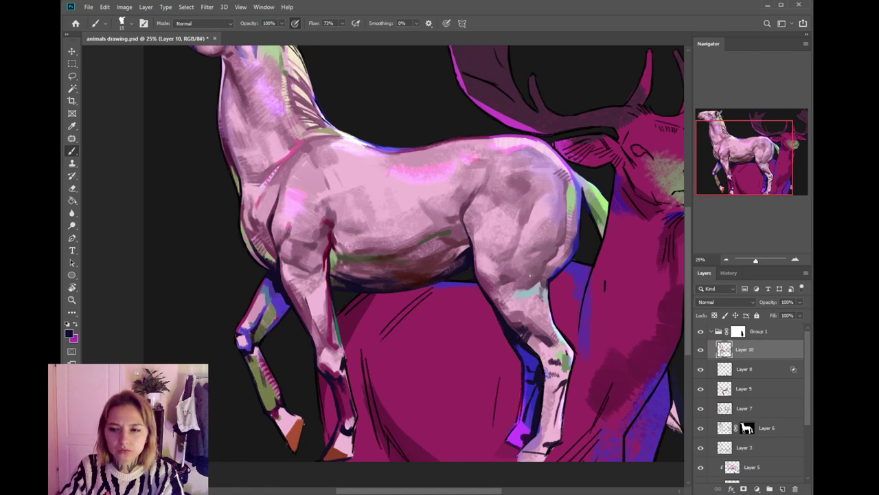
scroll(412, 254, "down", 4)
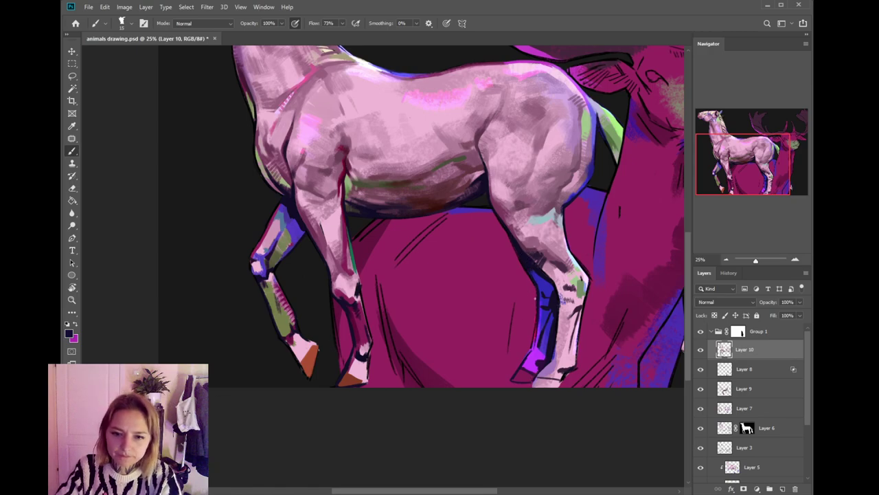
left_click(539, 315, "alt")
left_click_drag(536, 324, 533, 346)
key("ctrl+z")
left_click_drag(536, 310, 533, 346)
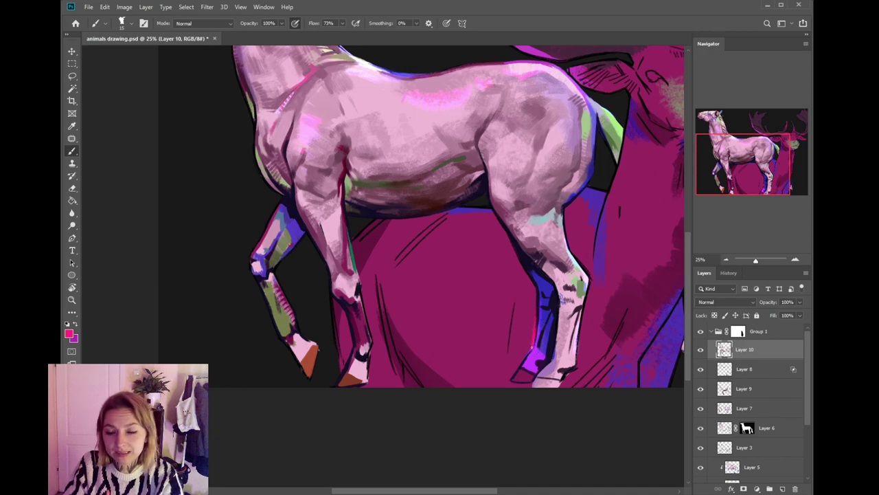
- Refine the horse's shoulder and elbow shading with pink, mauve and dark maroon tones sampled nearby, keeping the maroon as the background colour
left_click_drag(404, 242, 499, 379)
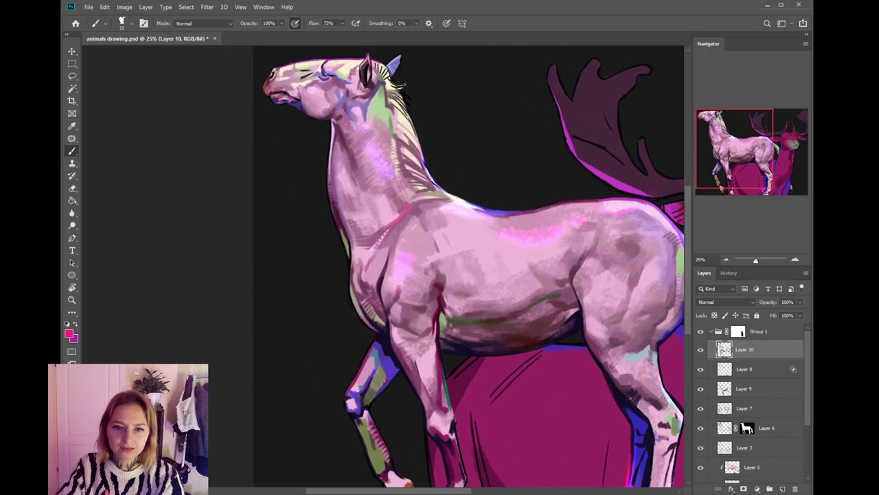
left_click(433, 292, "alt")
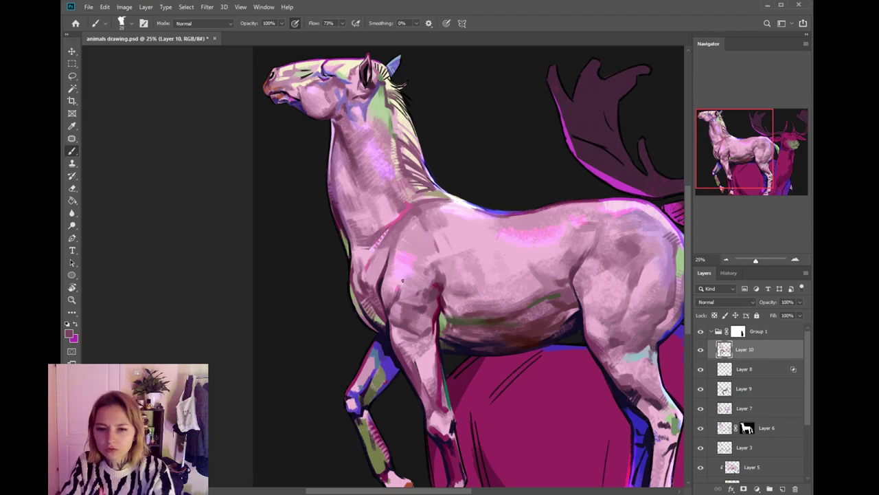
left_click(400, 287, "alt")
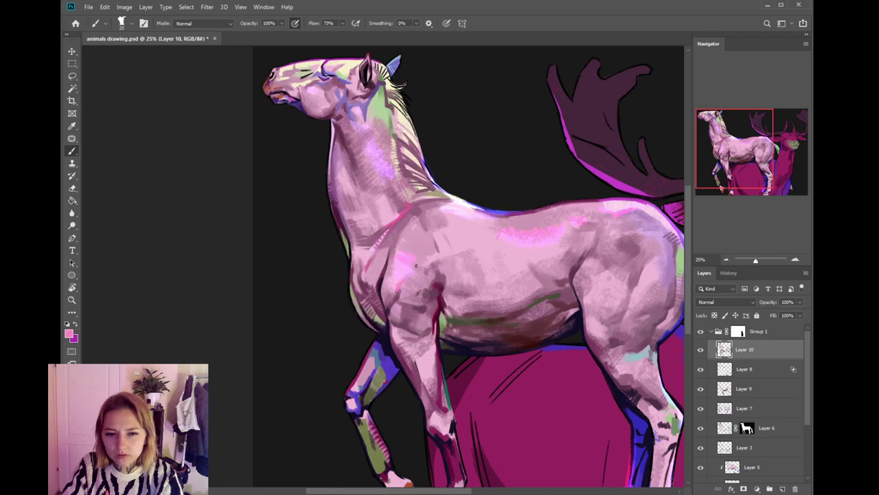
left_click(410, 277, "alt")
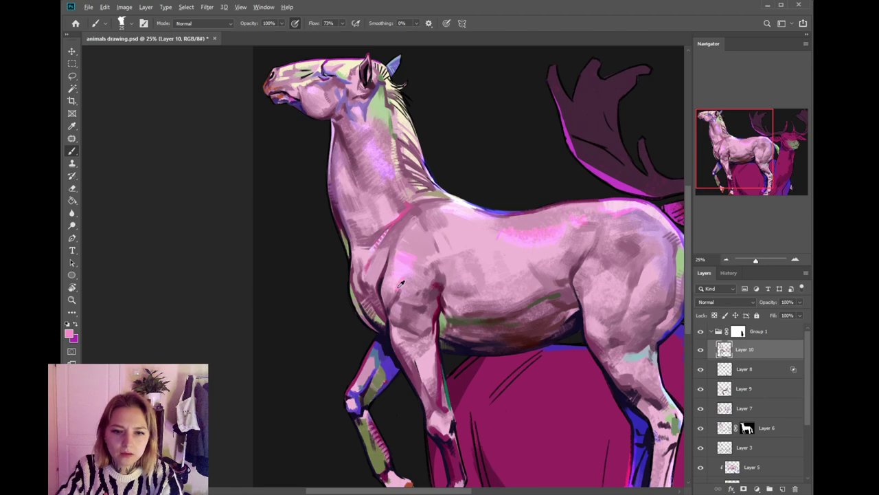
left_click(437, 291, "alt")
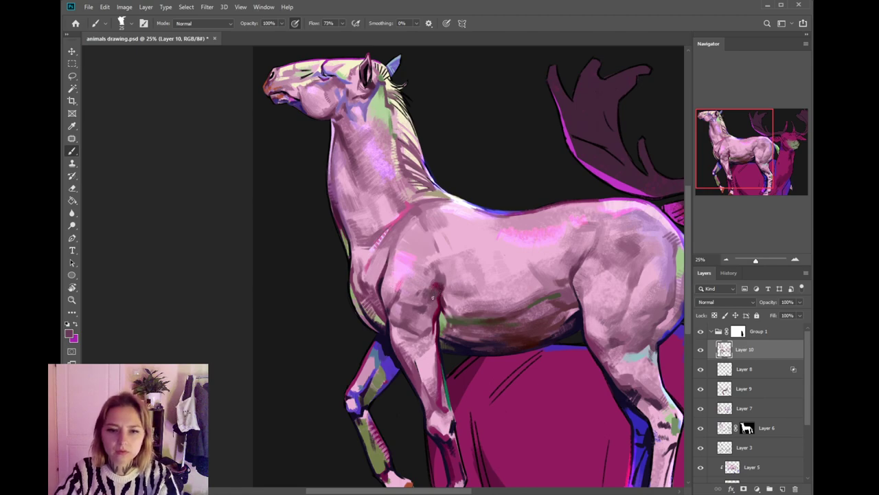
left_click(445, 283, "alt")
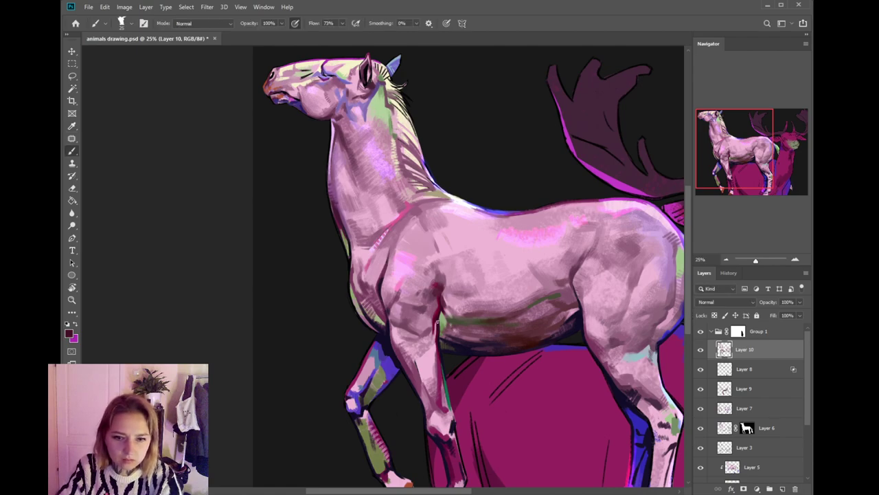
key("x")
left_click(429, 311, "alt")
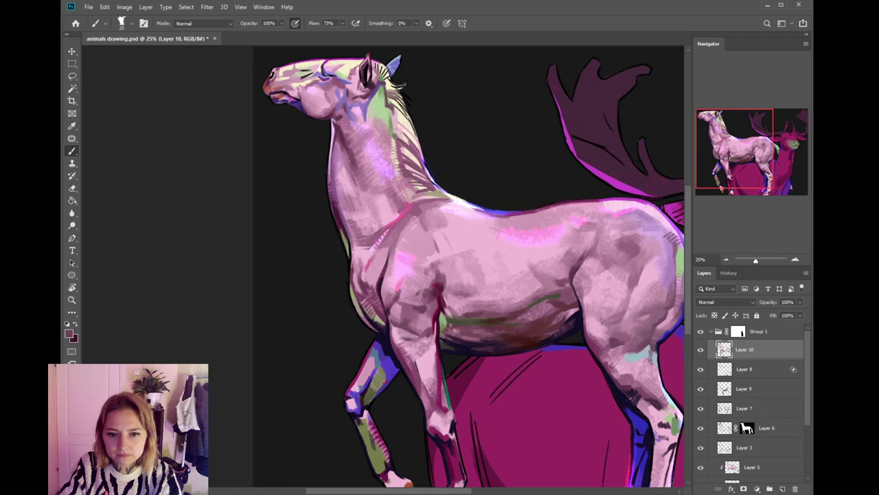
- Blend the shading at the top of the standing foreleg, alternating light pink and dark mauve tones sampled from the leg
left_click(408, 349, "alt")
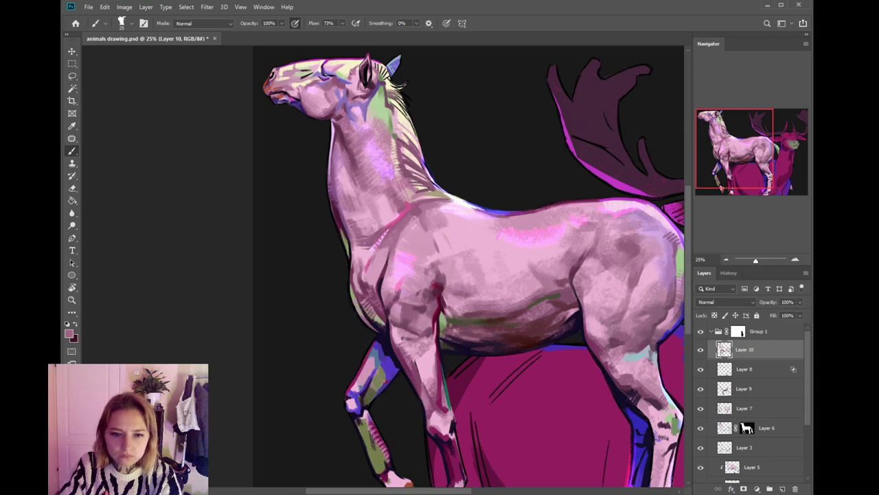
left_click(406, 339, "alt")
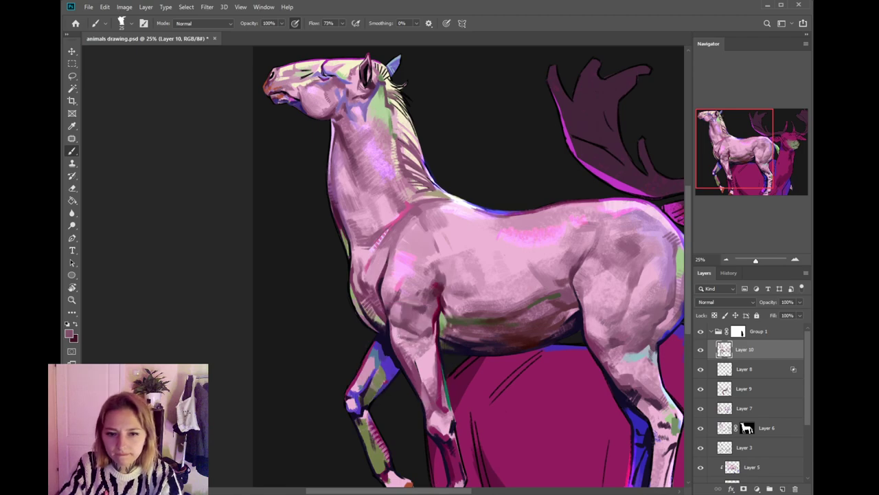
left_click(404, 329, "alt")
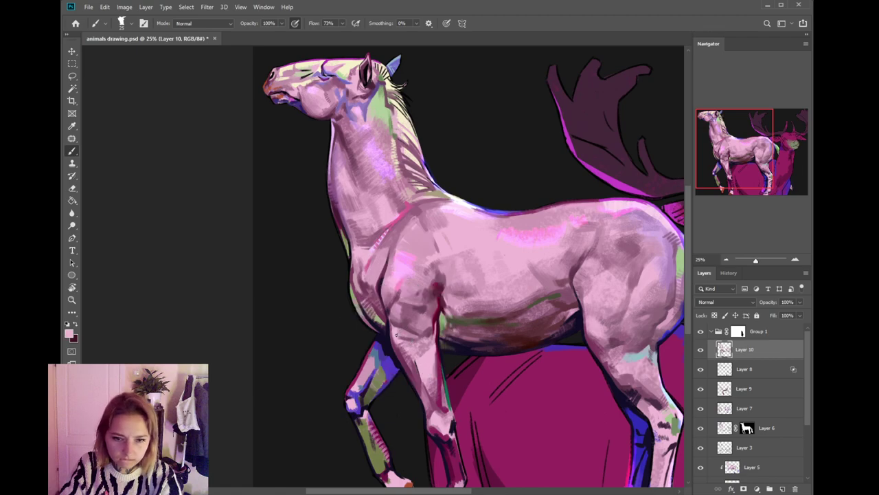
left_click(403, 338, "alt")
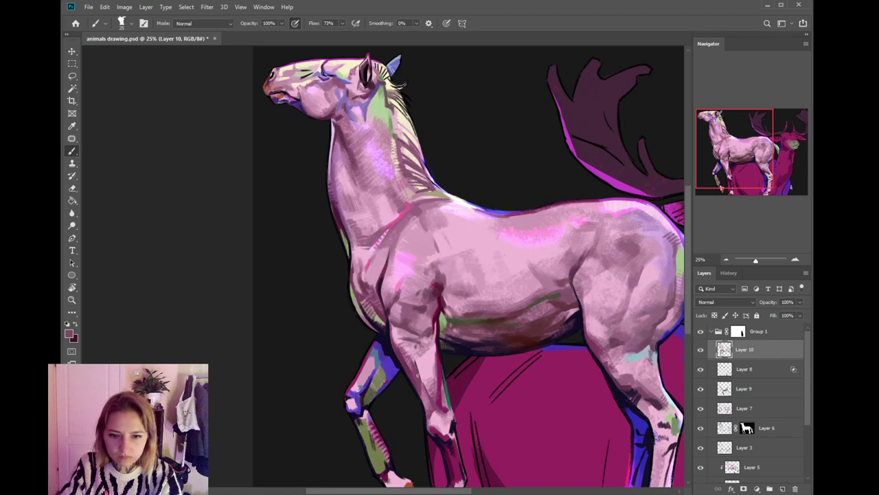
- Soften the shading along the middle of the standing foreleg above the knee with mauve-pink tones sampled from it
left_click(426, 390, "alt")
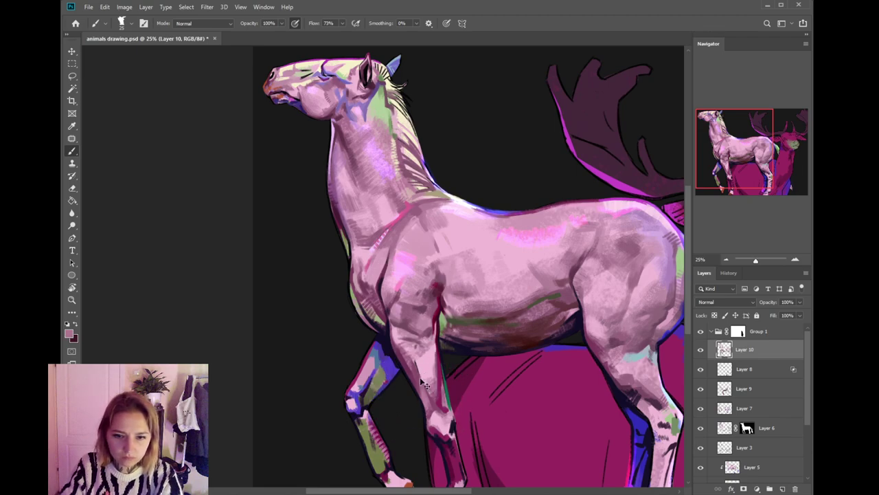
left_click(421, 371, "alt")
left_click(423, 374, "alt")
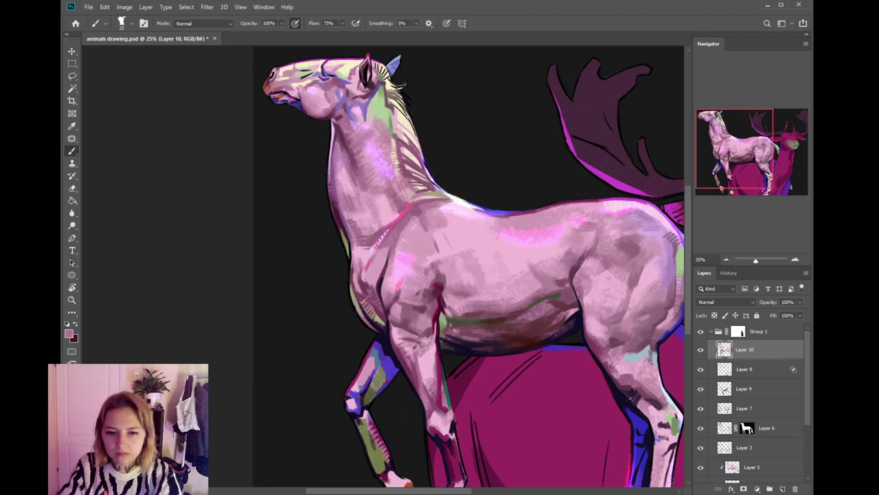
- Refine the shading on the upper part of the standing foreleg with light pink and dark mauve tones sampled from it
left_click(421, 357, "alt")
left_click_drag(419, 360, 419, 372)
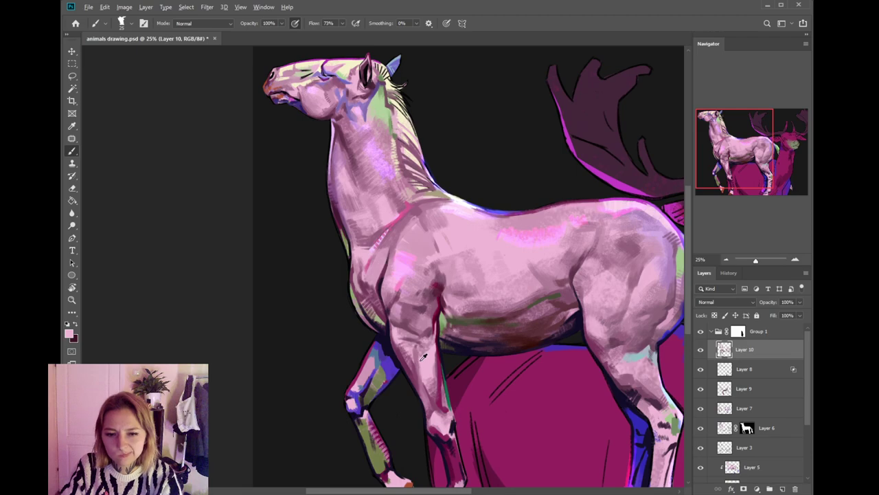
left_click(418, 356, "alt")
left_click(432, 330, "alt")
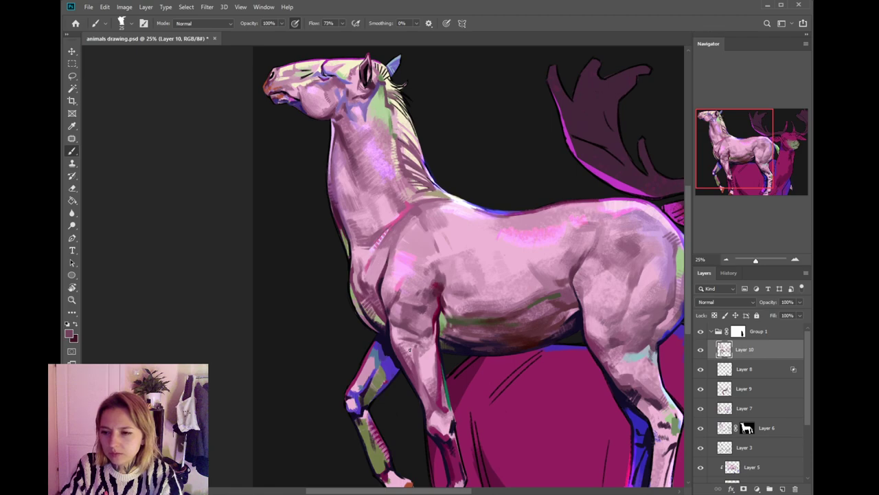
left_click_drag(412, 366, 419, 344)
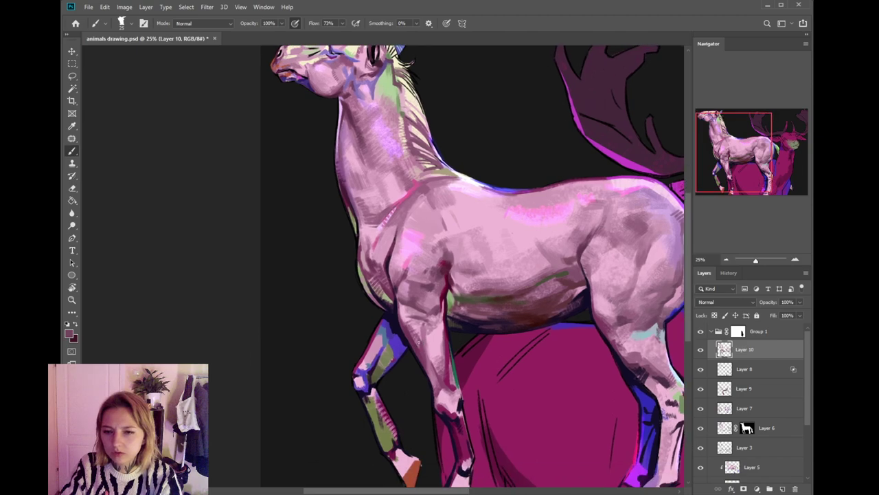
- Touch up the back of the raised foreleg above the knee with olive and violet tones sampled from that leg
left_click(394, 352, "alt")
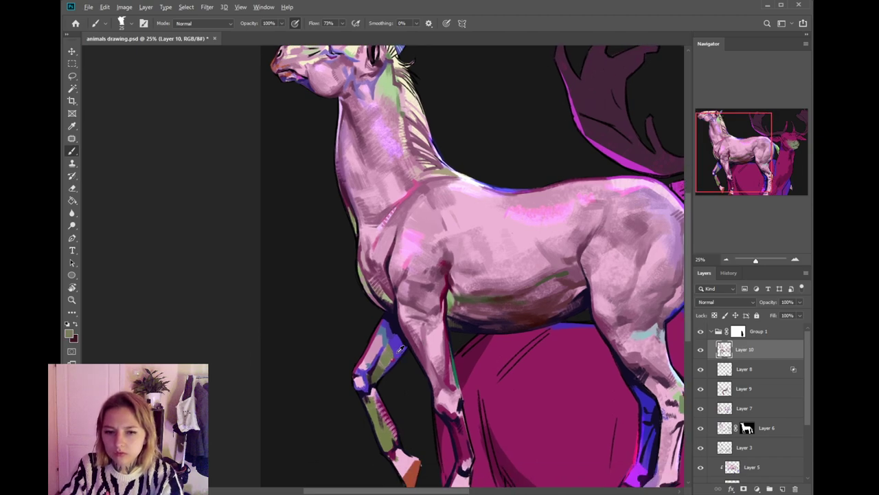
left_click(397, 350, "alt")
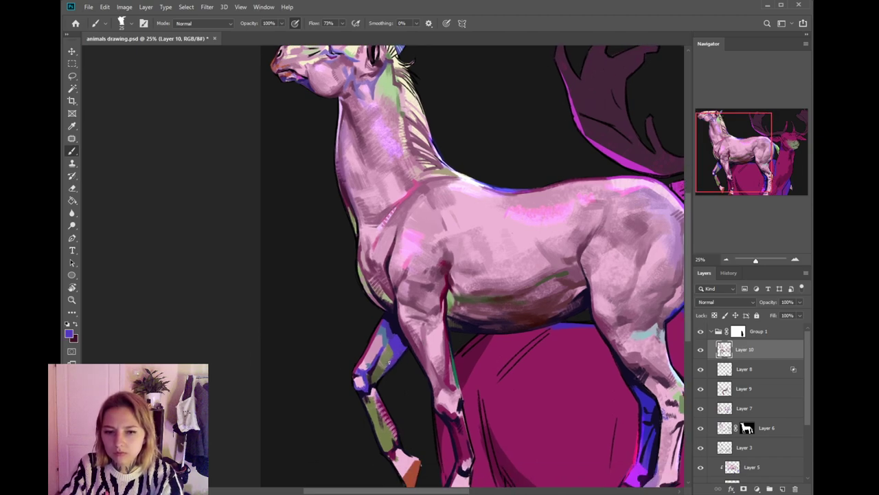
mouse_move(415, 380)
left_mouse_down()
mouse_move(416, 353)
mouse_move(420, 392)
left_mouse_up()
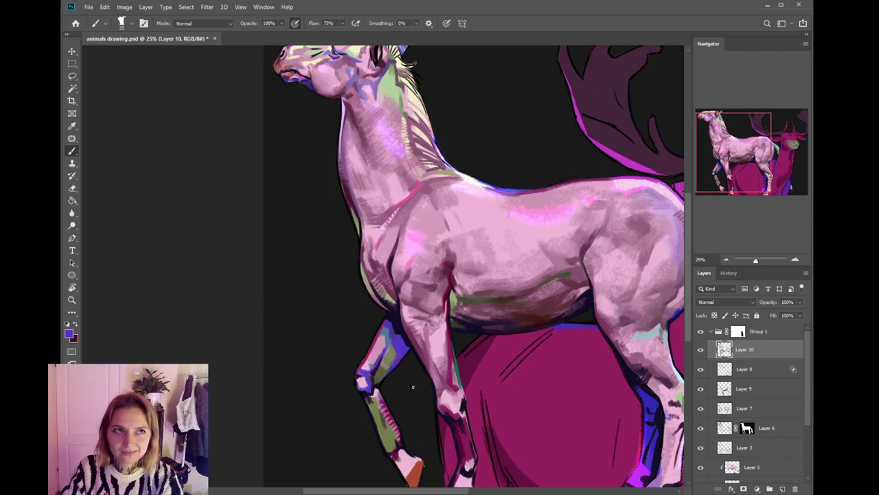
left_click_drag(423, 391, 418, 378)
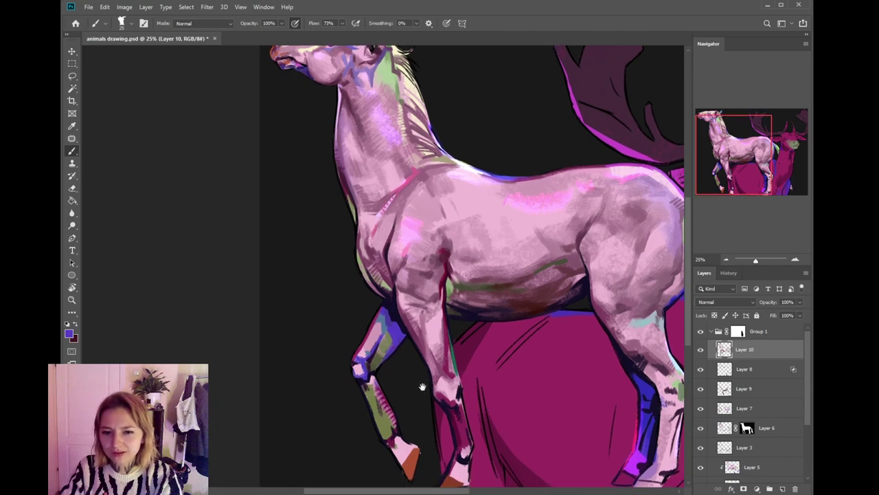
- Deepen the underside of the horse's belly just behind the standing foreleg with sampled dark mauve and dark navy tones
left_click(422, 336, "alt")
left_click(417, 335, "alt")
left_click_drag(482, 313, 446, 326)
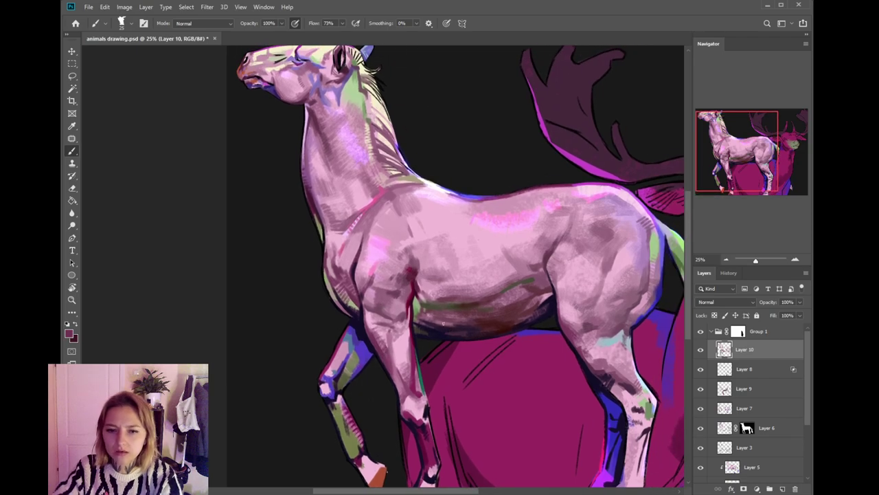
left_click(438, 329, "alt")
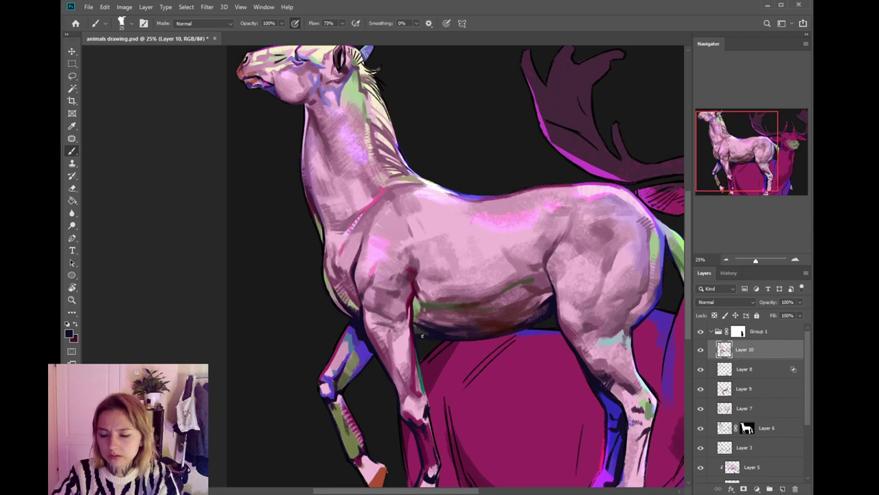
left_click_drag(486, 326, 515, 334)
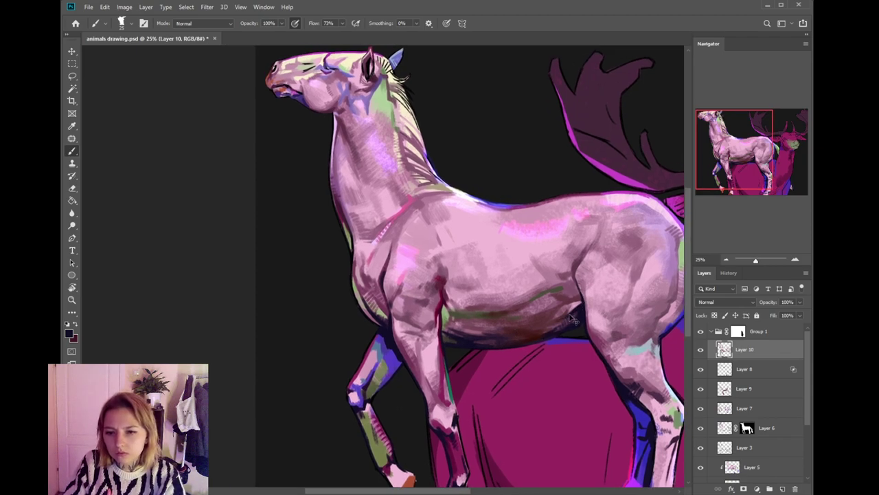
- Refine the contour between the chest and shoulder with sampled mauve and near-black tones, reducing the brush size to 20
left_click(395, 298, "alt")
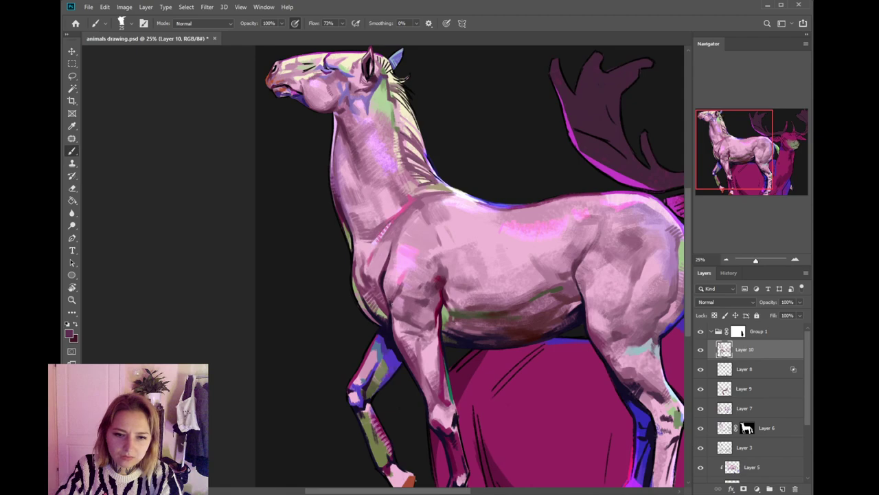
left_click(395, 298, "alt")
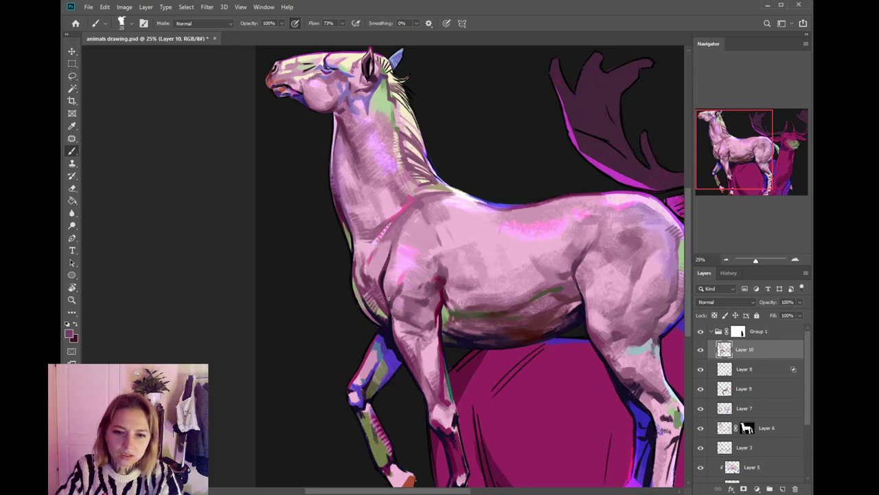
left_click(384, 282, "alt")
left_click(389, 317, "alt")
key("[")
left_click_drag(387, 298, 389, 309)
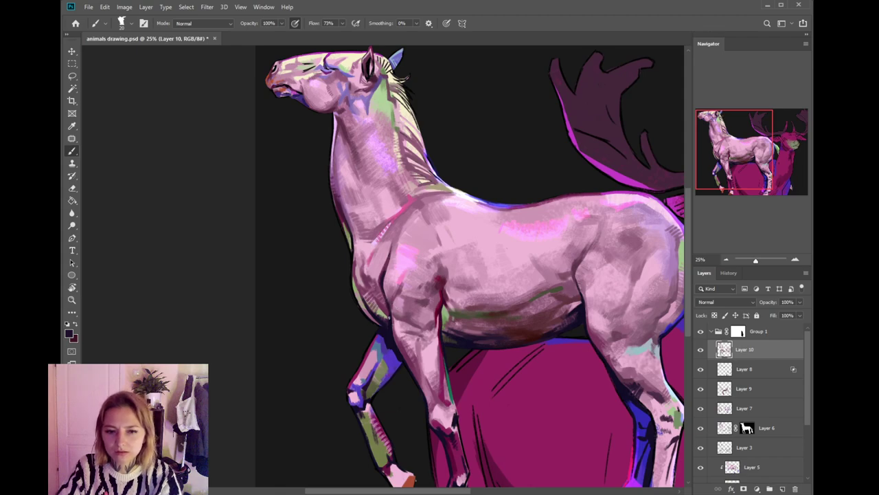
scroll(404, 324, "down", 2)
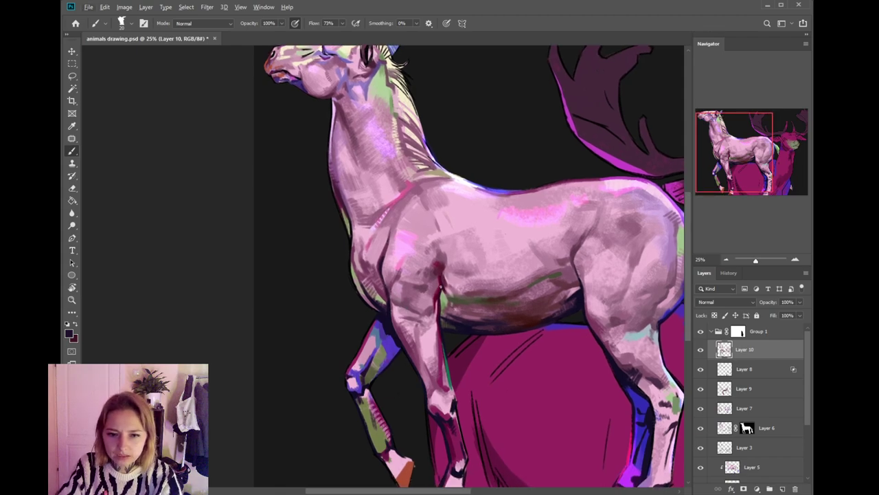
- Paint a thin magenta rim along the rear underside of the belly with a size 15 brush and a sampled magenta, redoing the first stroke
scroll(506, 314, "down", 2)
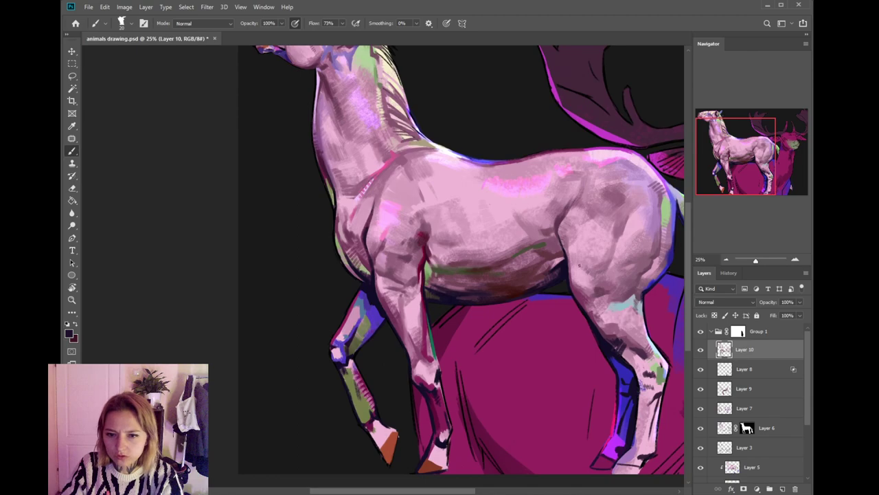
left_click(595, 148, "alt")
key("[")
left_click_drag(544, 288, 563, 280)
key("ctrl+z")
mouse_move(566, 279)
left_mouse_down()
mouse_move(533, 295)
mouse_move(564, 281)
left_mouse_up()
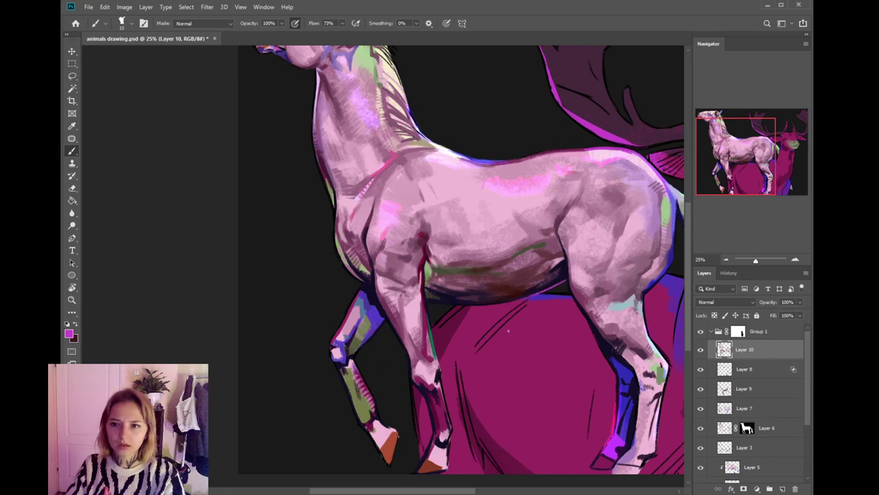
left_click_drag(542, 289, 565, 281)
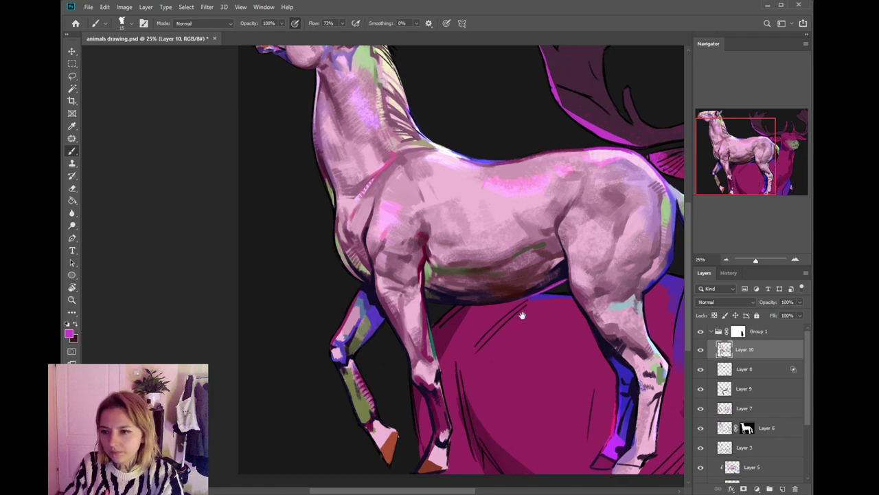
- Darken the corner where the belly meets the near hind thigh with a dark navy sampled from the flank shadow
left_click_drag(522, 320, 530, 341)
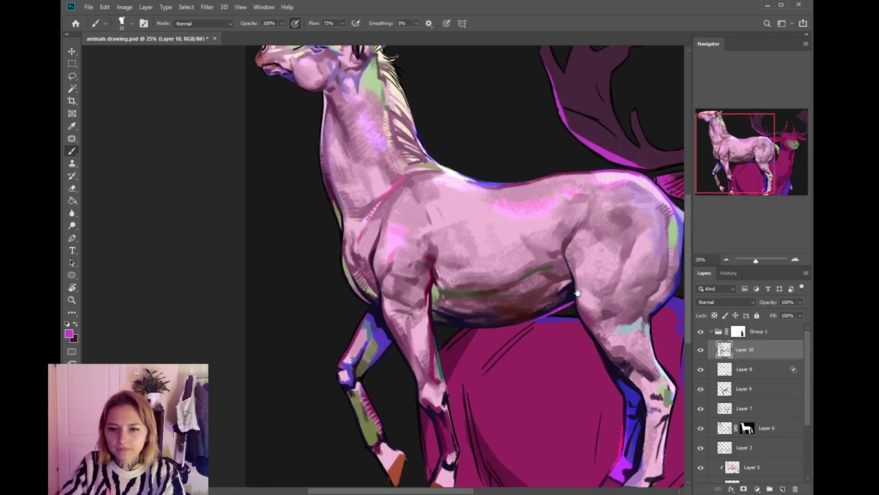
left_click_drag(580, 286, 549, 284)
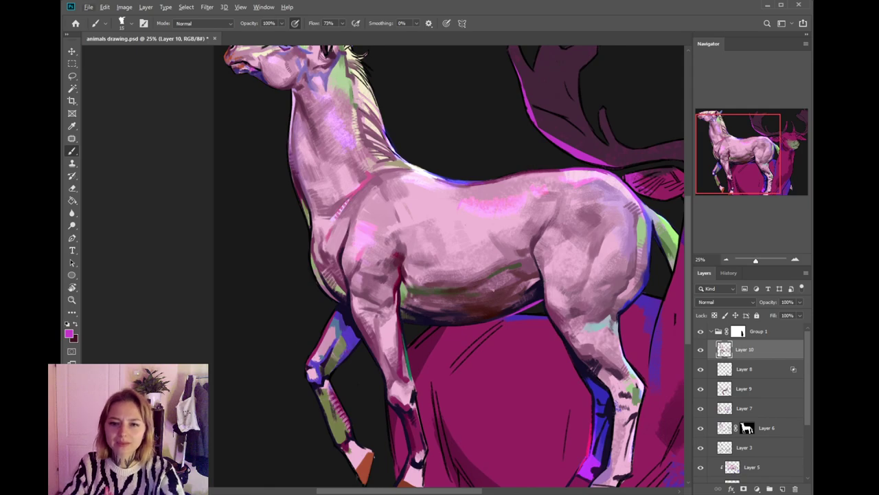
left_click(540, 283, "alt")
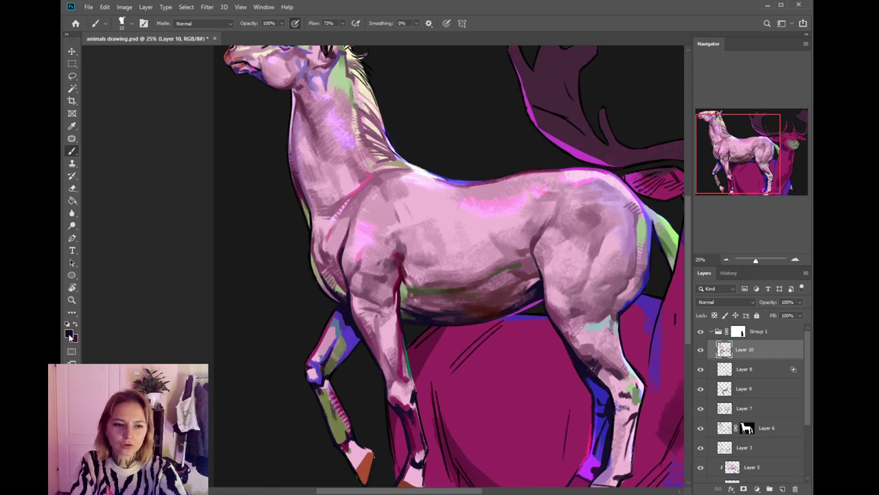
key("i")
key("b")
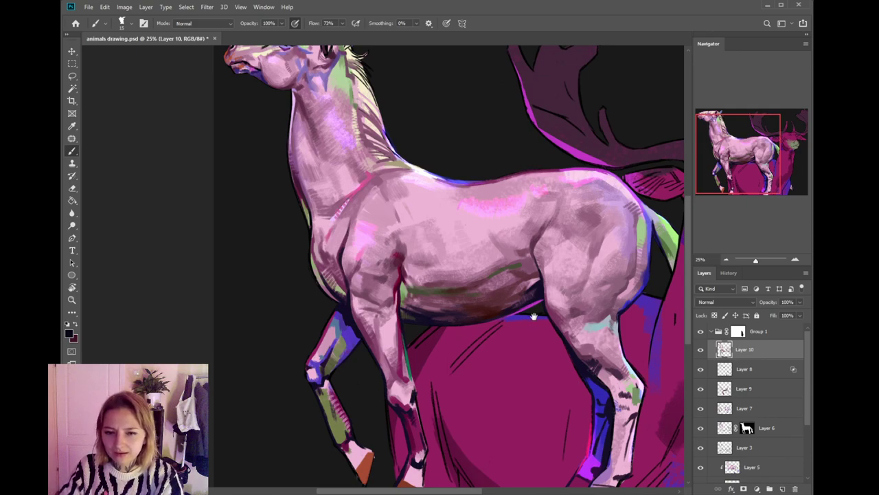
left_click_drag(534, 316, 529, 308)
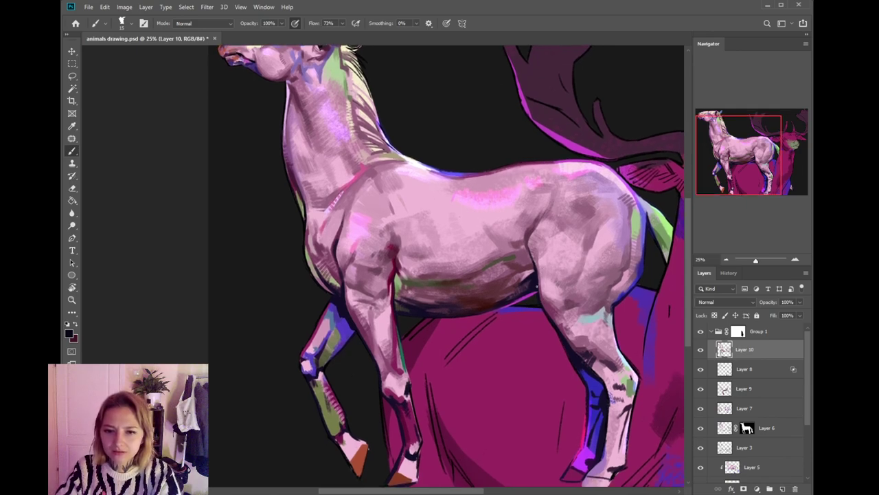
left_click_drag(488, 291, 522, 329)
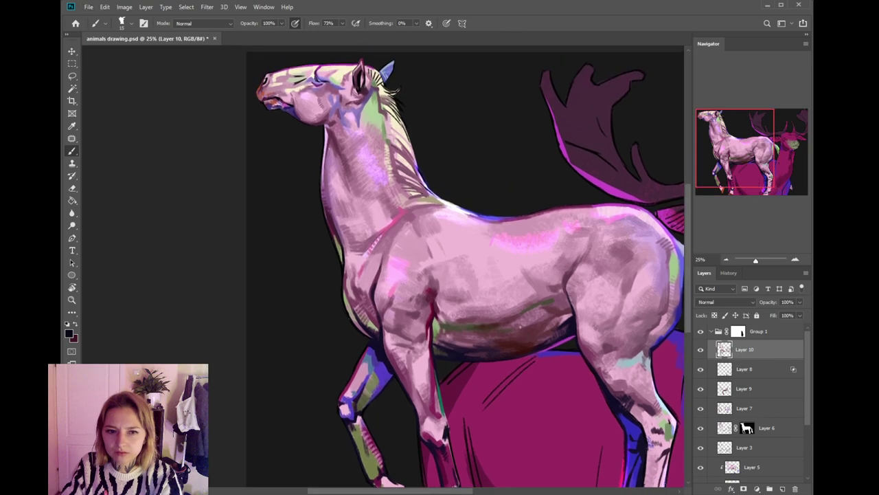
scroll(481, 294, "down", 2)
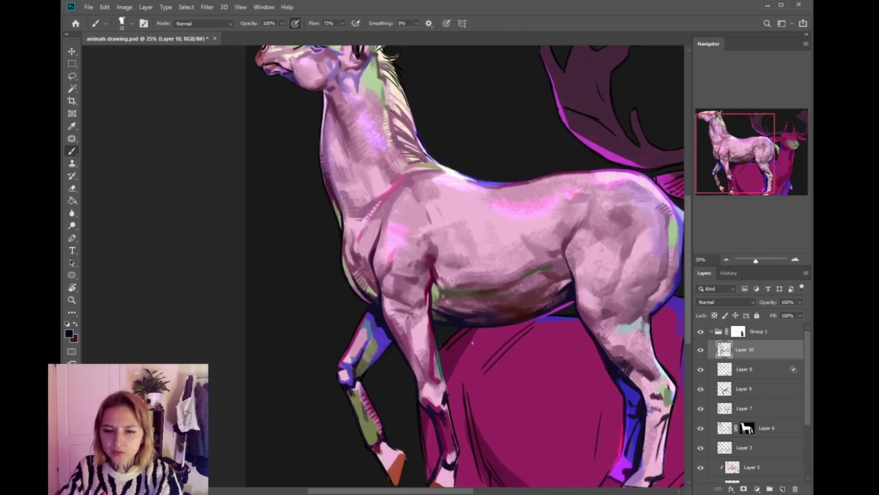
- Refine the rear edge of the standing foreleg below the elbow with sampled crimson and dark purple tones
left_click_drag(471, 342, 472, 330)
left_click(442, 307, "alt")
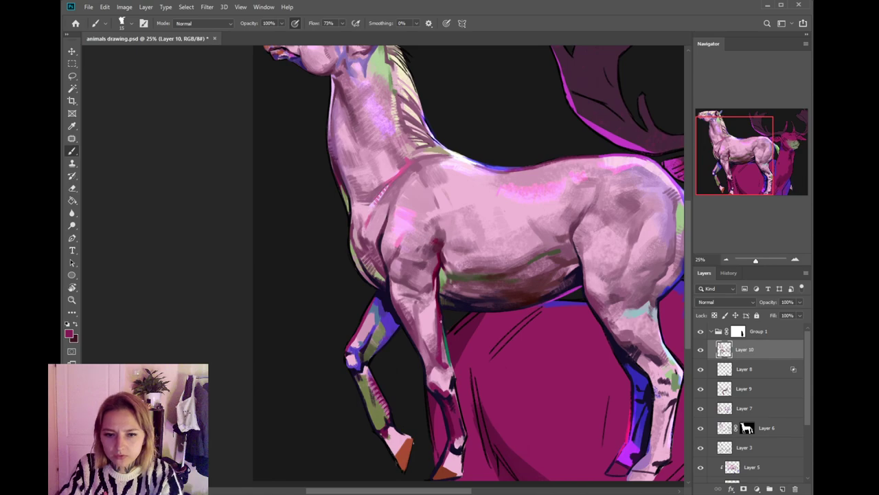
left_click(442, 294, "alt")
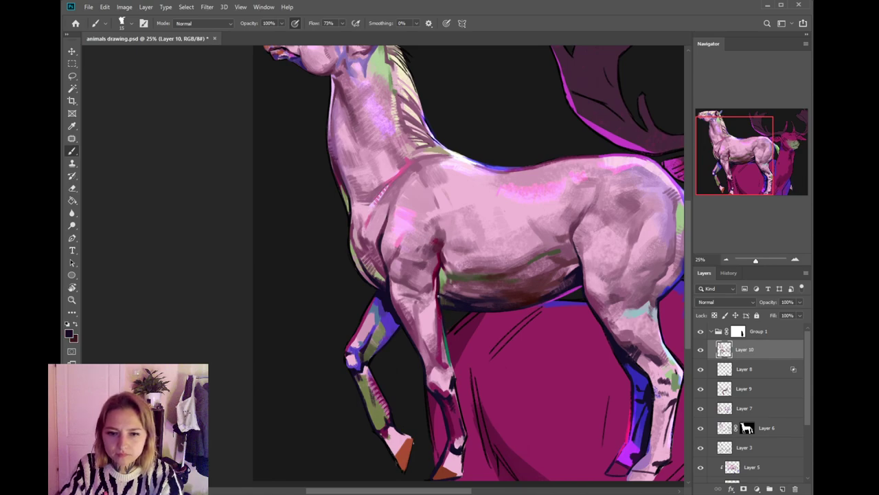
left_click_drag(484, 377, 471, 349)
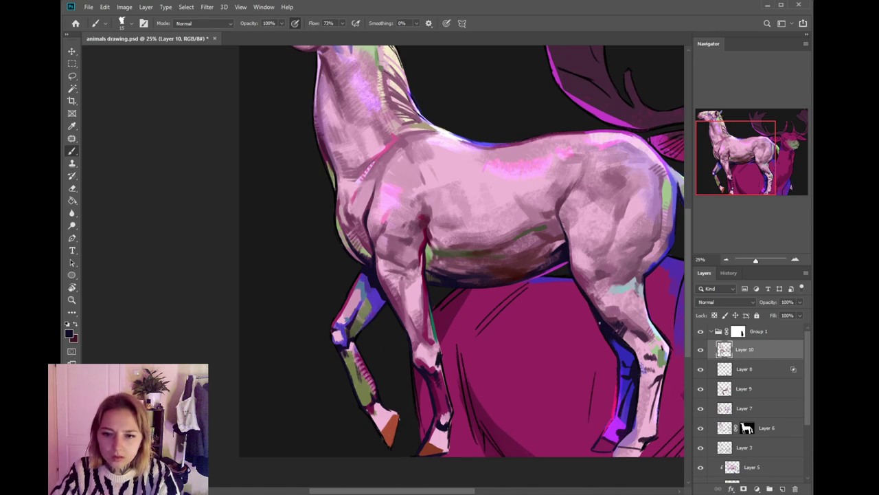
- Rework the front contour of the near hind leg below the flank with sampled dark mauve and dark navy tones
left_click_drag(575, 310, 561, 308)
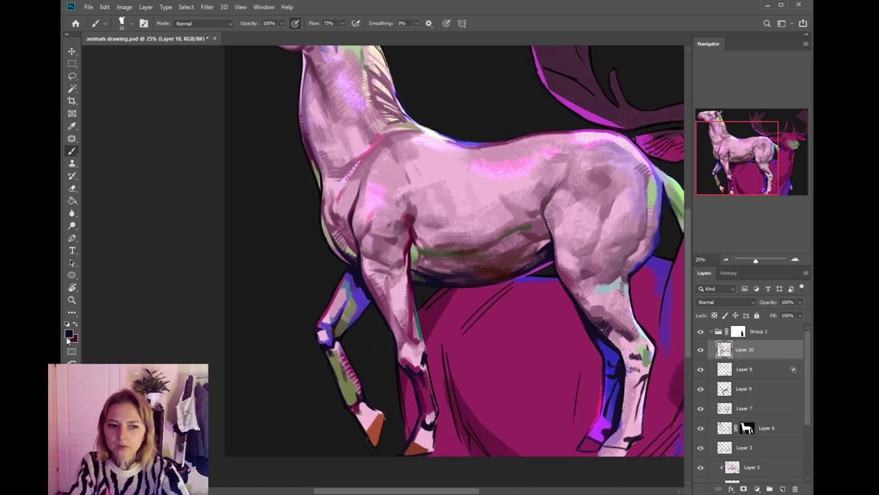
key("i")
key("b")
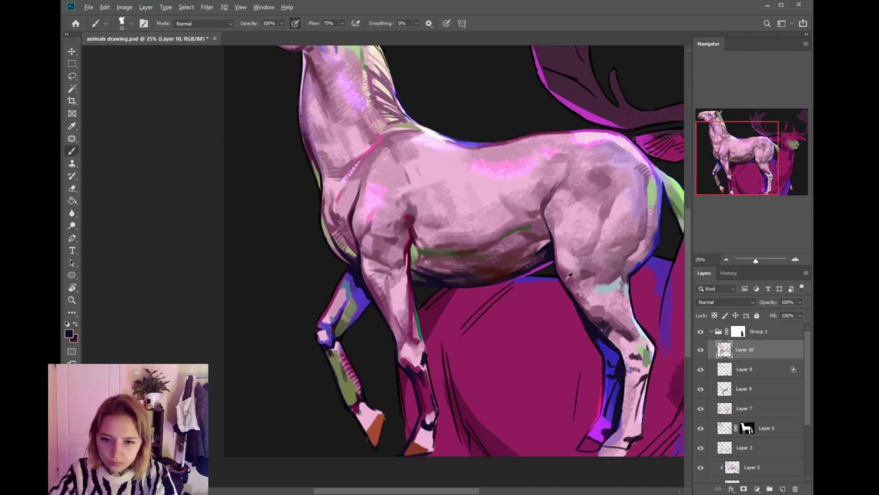
left_click(567, 273, "alt")
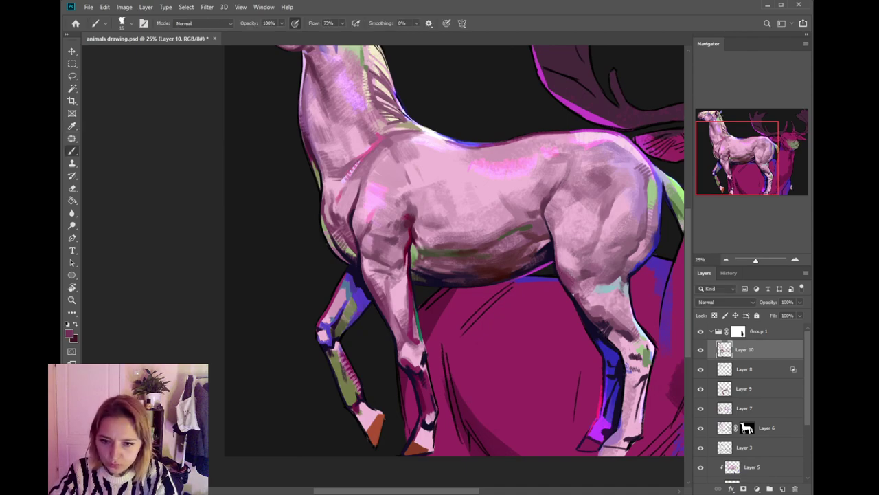
left_click(578, 298, "alt")
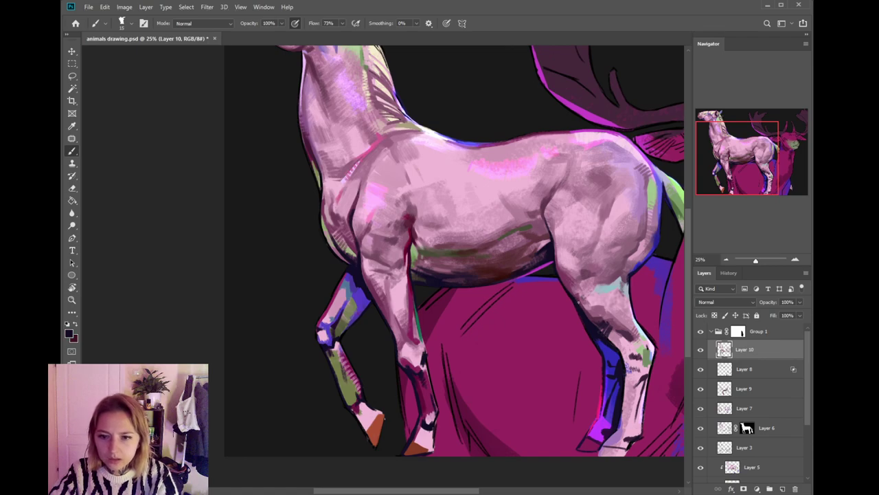
mouse_move(619, 279)
left_mouse_down()
mouse_move(585, 301)
mouse_move(619, 279)
left_mouse_up()
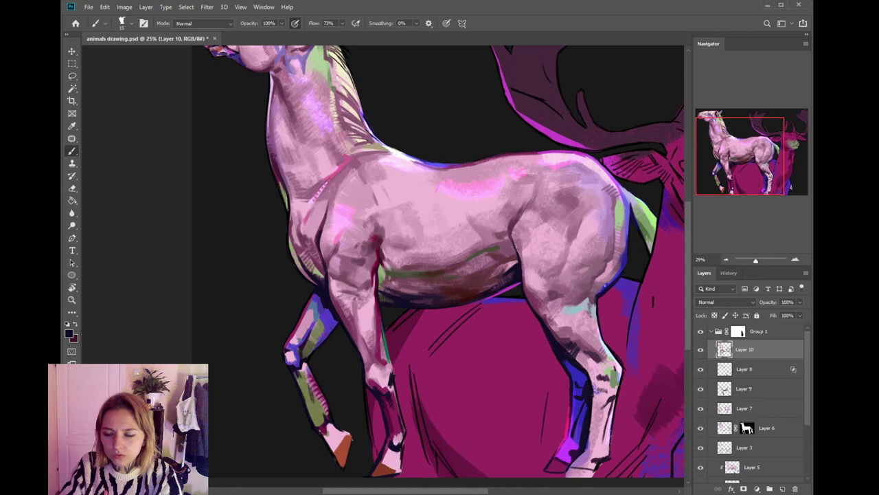
- Strengthen the back contour of the near hind leg below the buttock with dark navy
key("i")
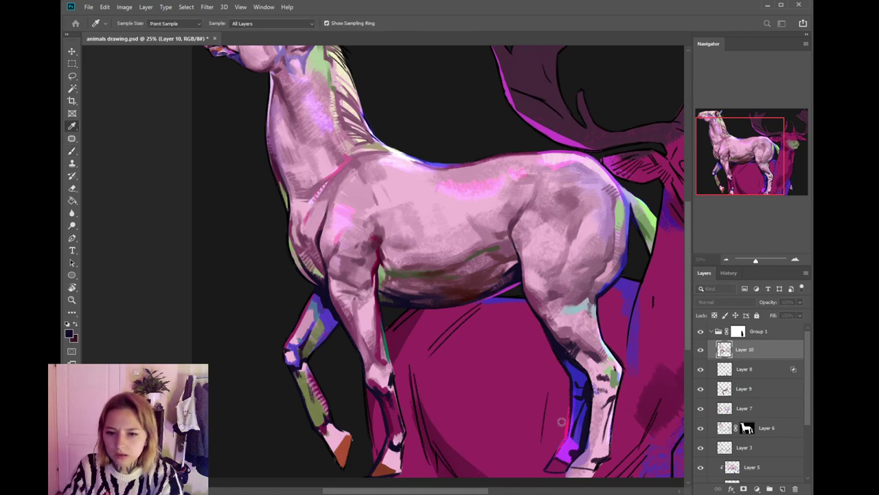
key("b")
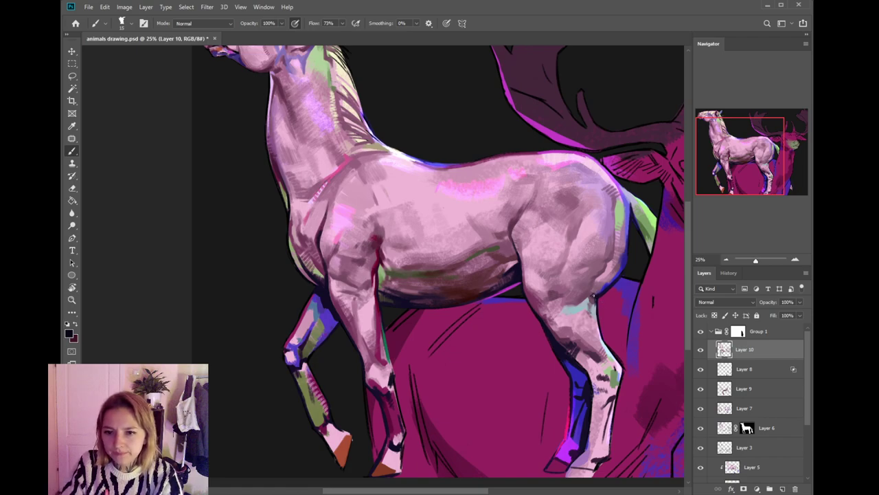
left_click_drag(583, 331, 591, 314)
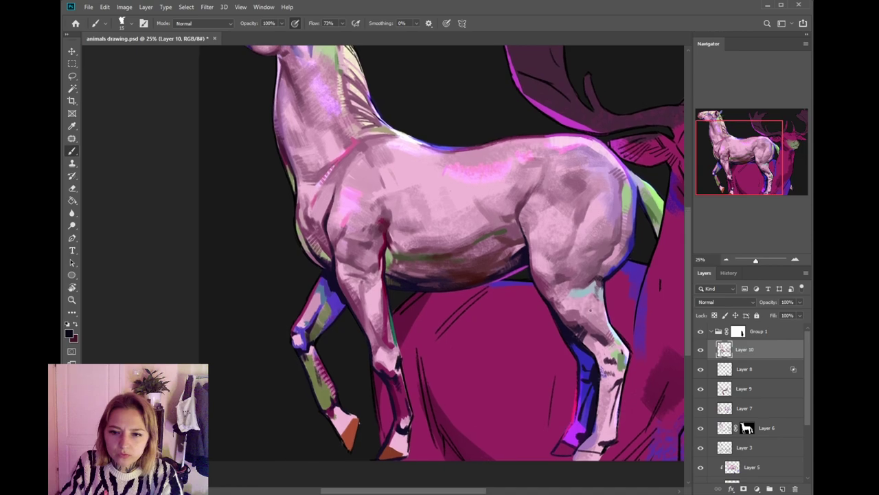
- Add a darker green shading stroke to the horse's tail with a green sampled from it
left_click_drag(597, 278, 595, 289)
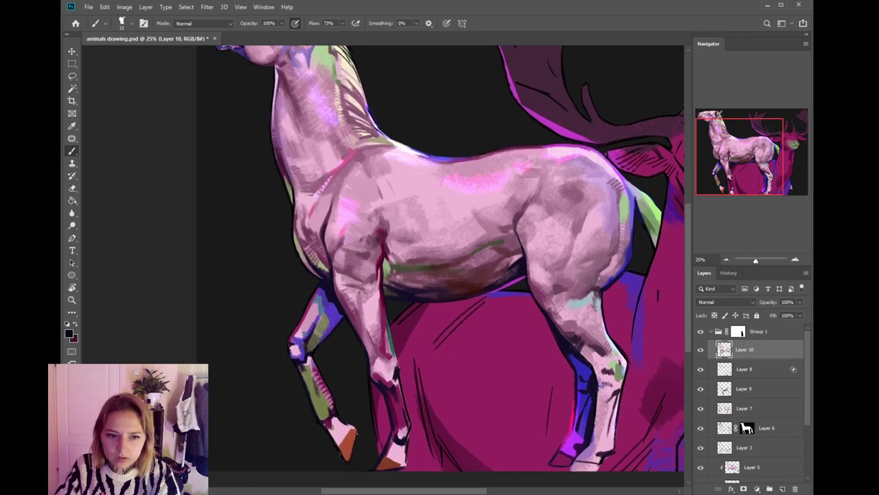
left_click_drag(623, 255, 605, 273)
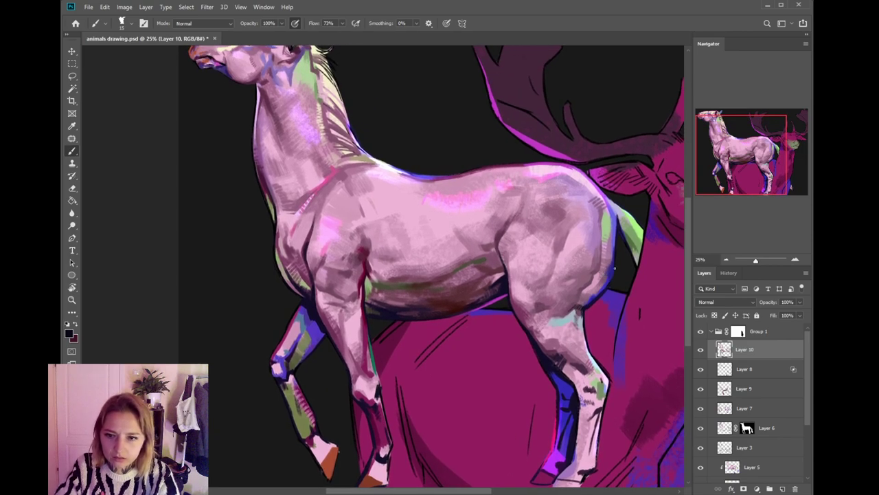
left_click(638, 237, "alt")
left_click_drag(631, 235, 627, 260)
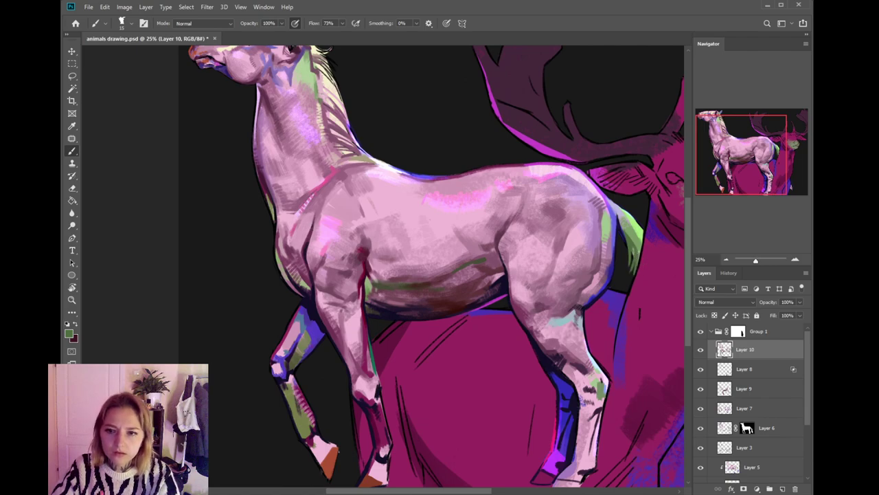
- Shade the lower chest above the raised foreleg with sampled dark mauve and magenta tones, adjusting the brush size
left_click_drag(553, 331, 585, 316)
left_click_drag(529, 337, 557, 337)
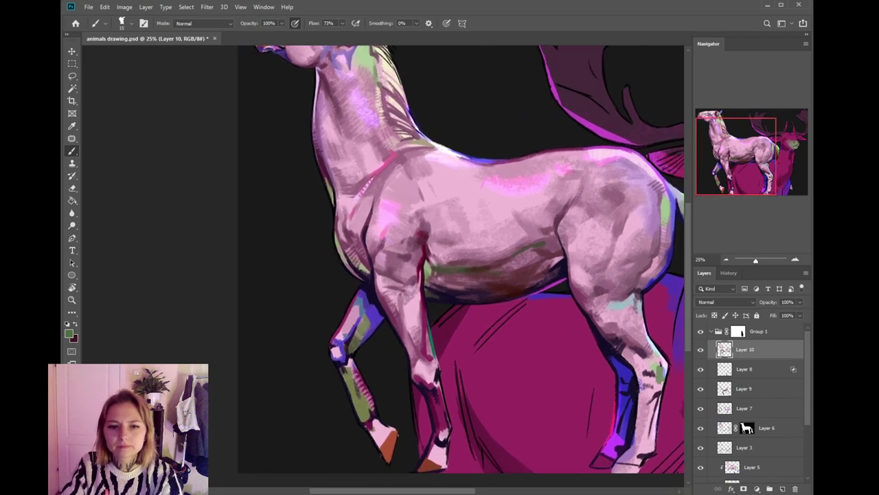
left_click(563, 271, "alt")
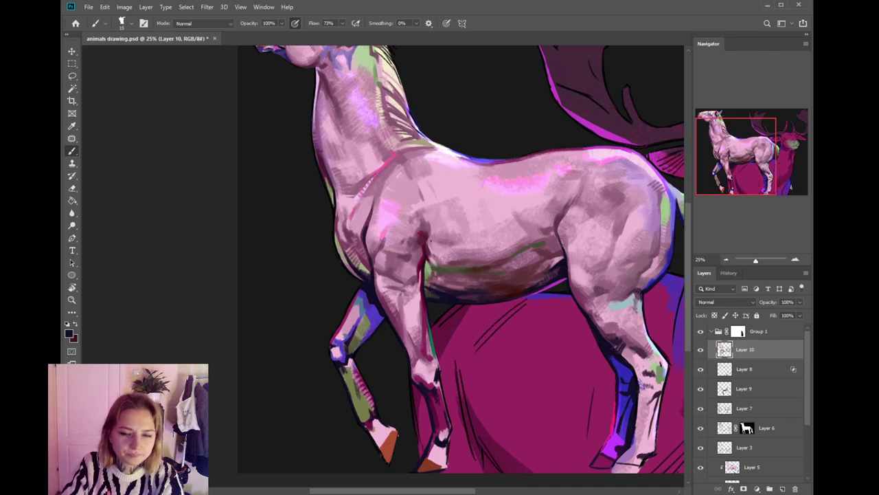
left_click(421, 239, "alt")
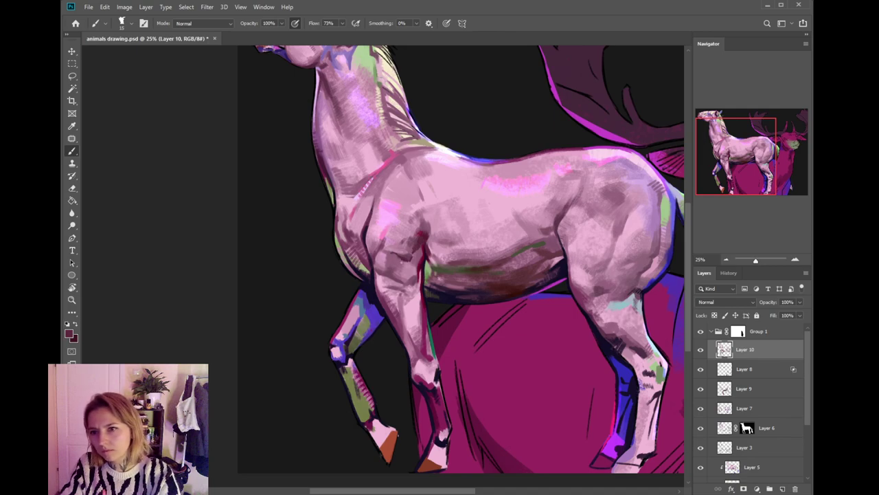
key("bracketright")
key("bracketright")
key("bracketright")
key("bracketright")
key("bracketright")
key("bracketright")
key("bracketright")
key("bracketright")
key("bracketright")
key("bracketright")
key("bracketright")
key("bracketright")
key("bracketright")
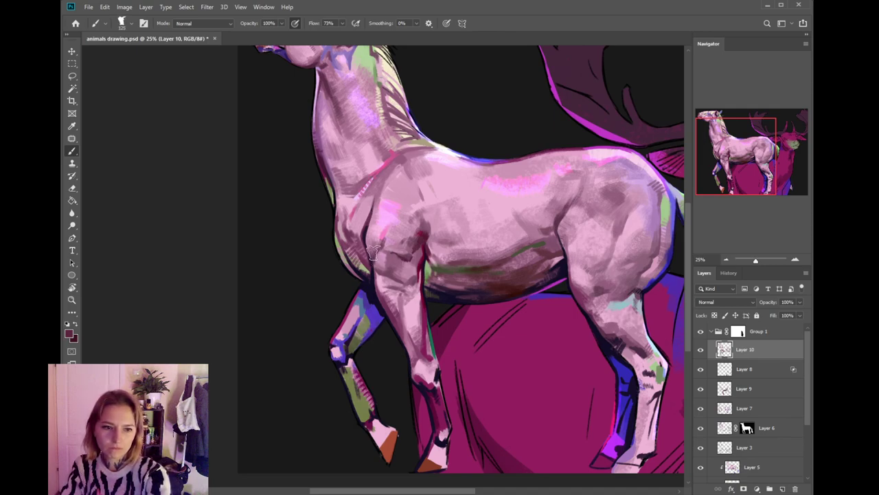
key("bracketleft")
key("bracketleft")
key("bracketleft")
key("bracketleft")
key("bracketleft")
key("bracketleft")
key("bracketleft")
left_click(446, 337, "alt")
mouse_move(356, 268)
left_mouse_down()
mouse_move(366, 272)
mouse_move(357, 266)
left_mouse_up()
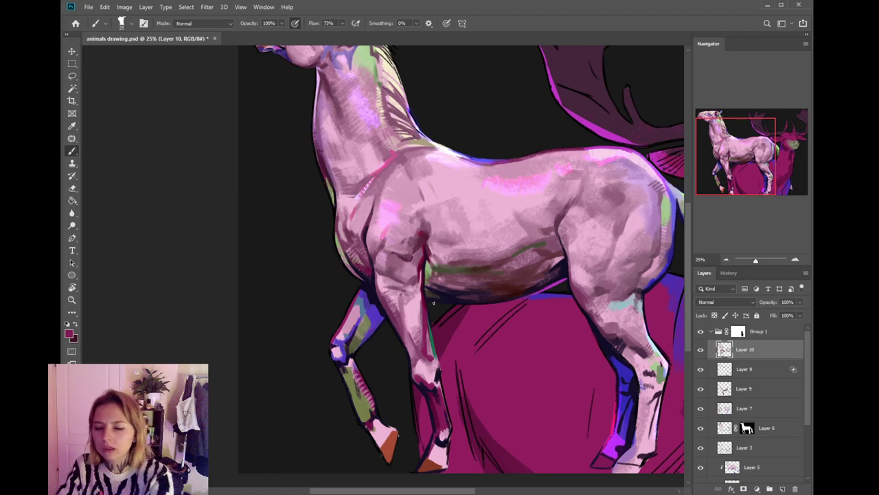
- Deepen the upper rear edge of the standing foreleg with sampled crimson and a dark plum tone
left_click(424, 298, "alt")
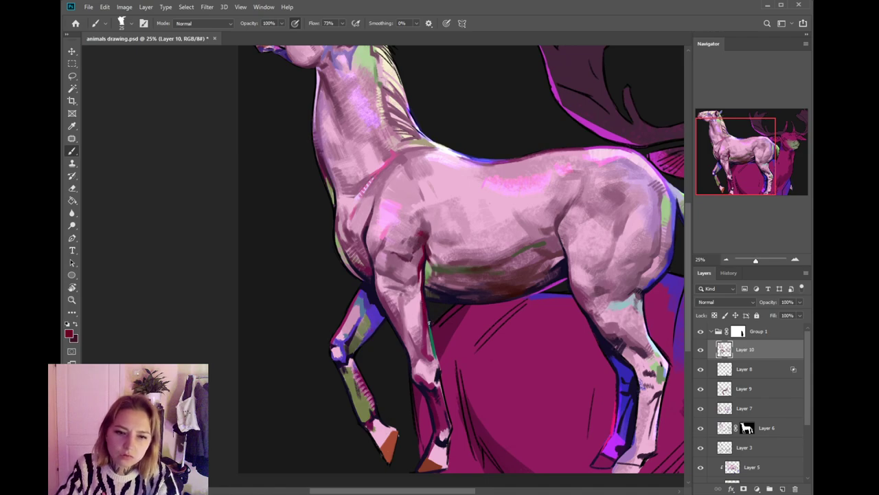
key("i")
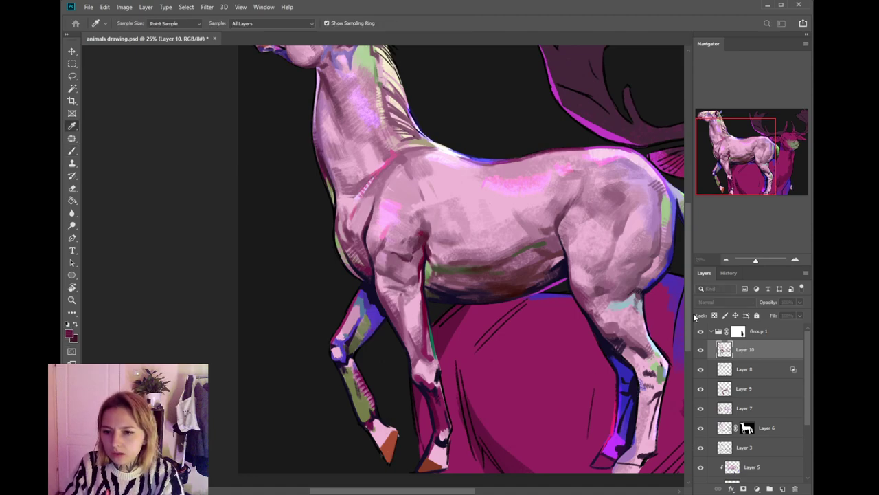
key("b")
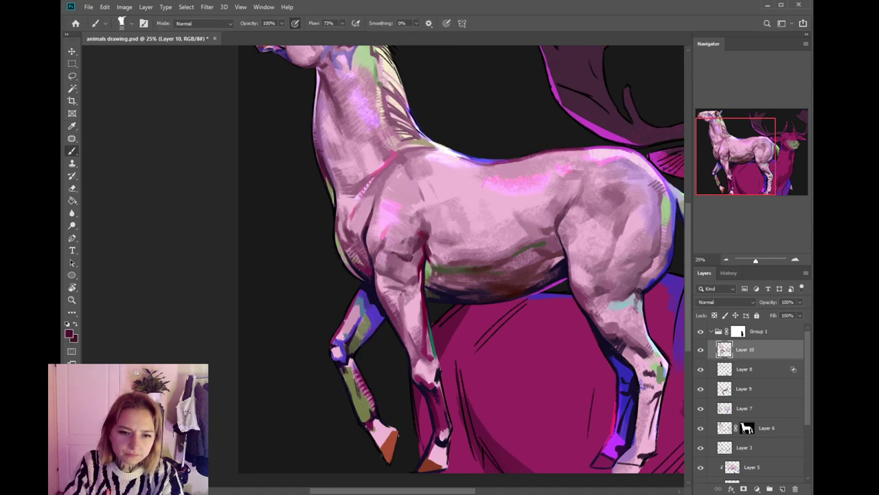
- Paint magenta, grey-blue, pink and lavender strokes on the forearm of the raised foreleg
left_click(343, 321, "alt")
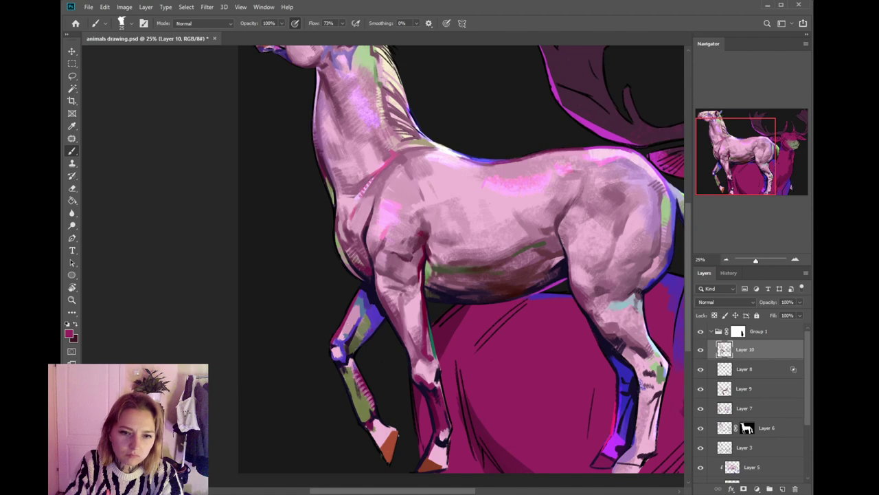
left_click(346, 333, "alt")
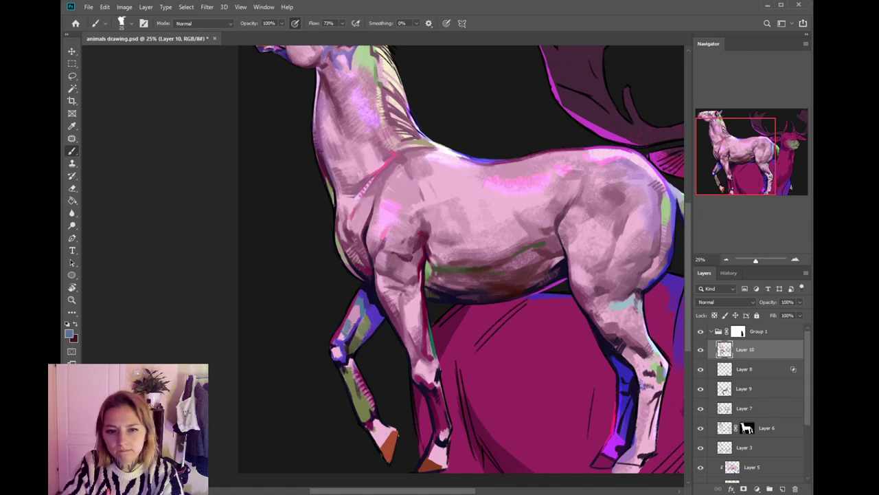
mouse_move(349, 328)
left_mouse_down()
mouse_move(346, 335)
mouse_move(350, 327)
left_mouse_up()
left_click(345, 333, "alt")
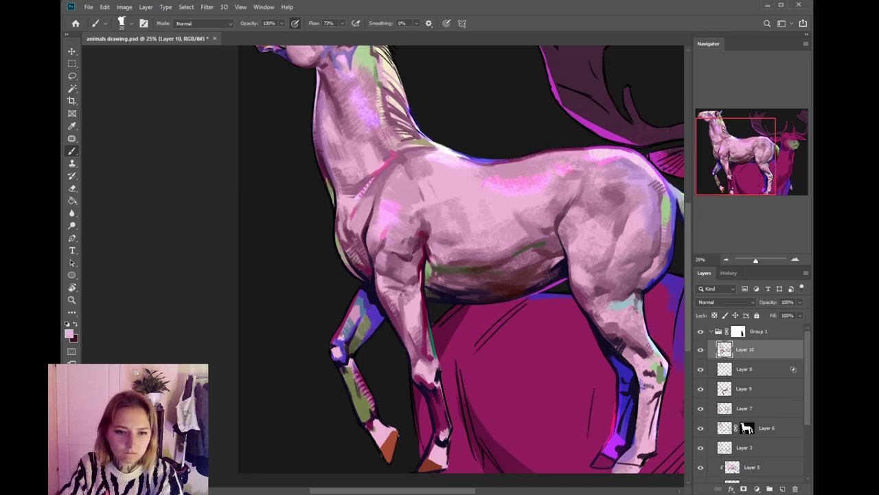
left_click(349, 327, "alt")
key("i")
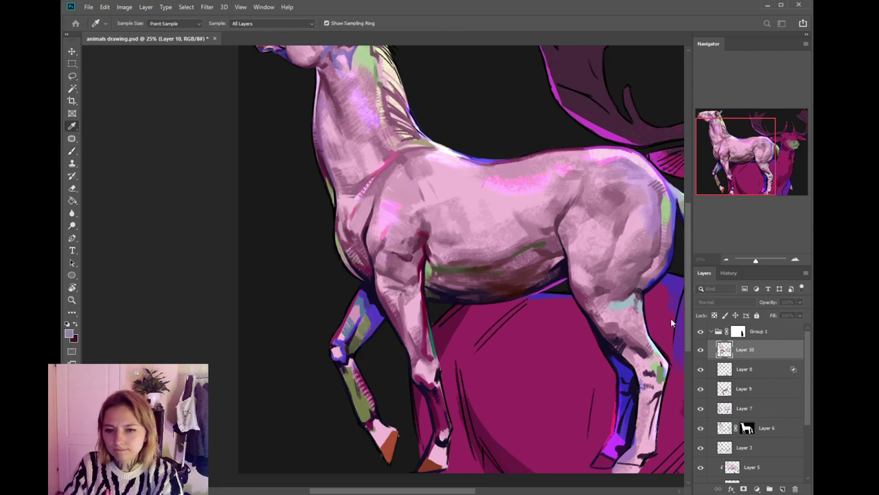
key("b")
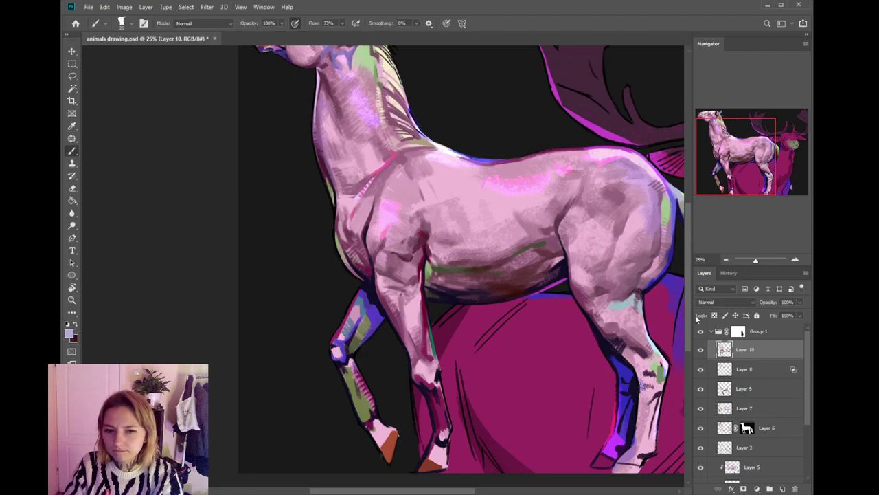
- Rework the knee of the raised foreleg with sampled blue-violet, magenta and a darker magenta tone
left_click(342, 354, "alt")
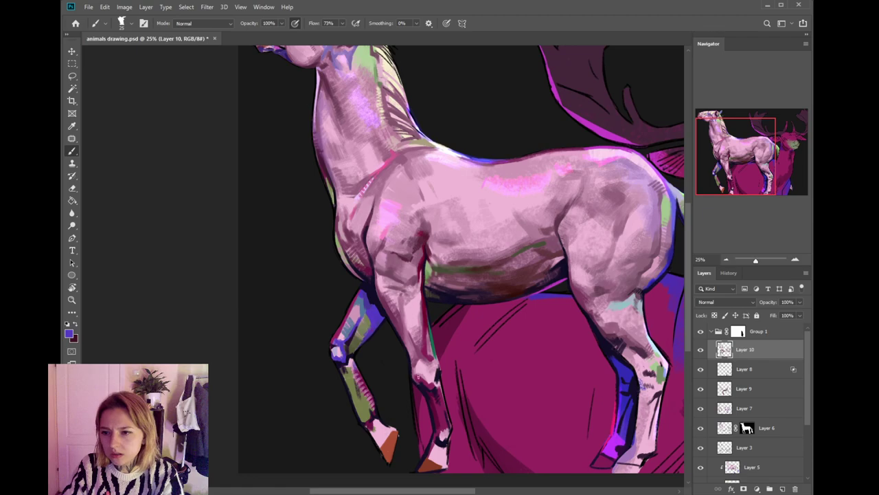
left_click_drag(394, 376, 397, 370)
left_click_drag(416, 332, 400, 367)
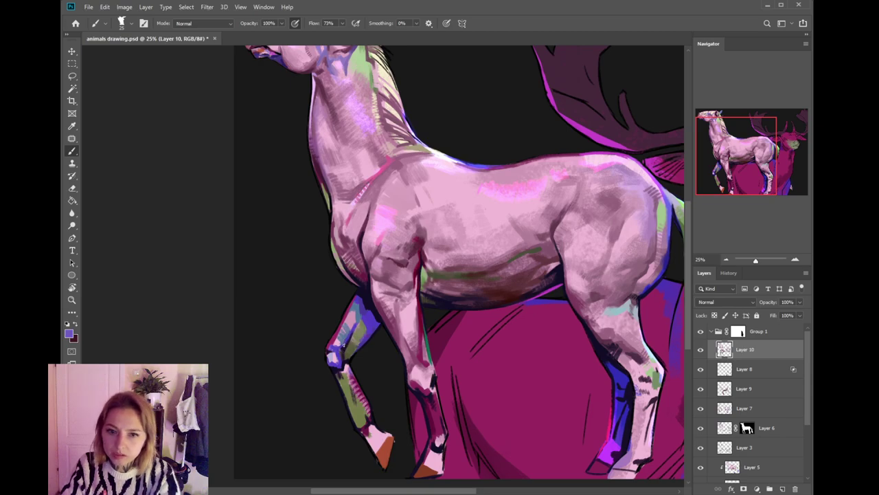
left_click(334, 349, "alt")
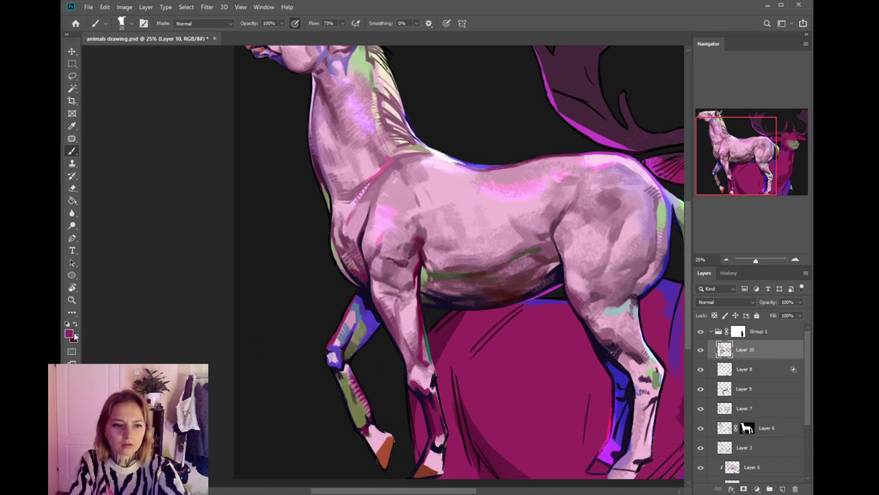
key("i")
left_click(554, 372)
key("b")
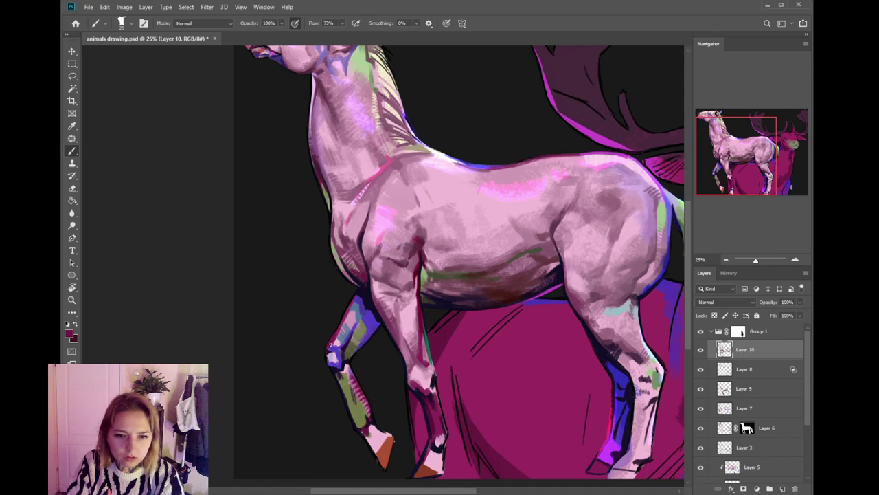
- Model the muscles at the top of the standing foreleg with muted purple and sampled dusty pink
scroll(442, 324, "up", 2)
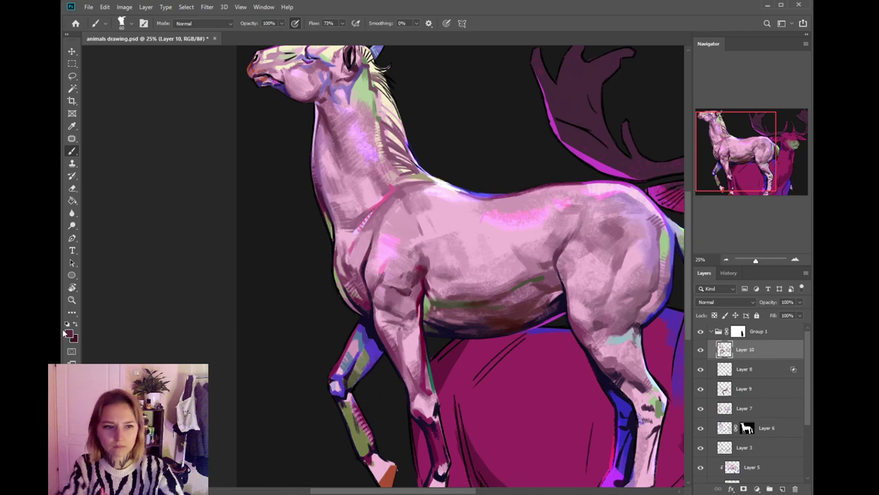
key("i")
key("b")
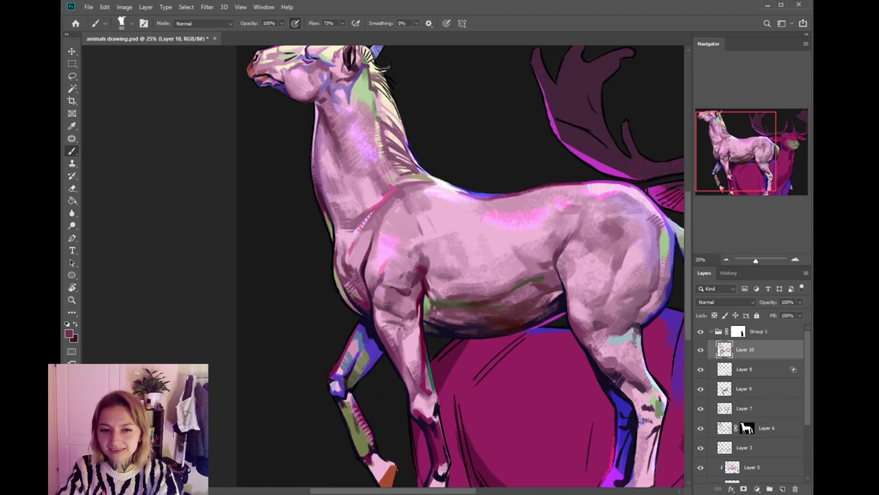
left_click(384, 295, "alt")
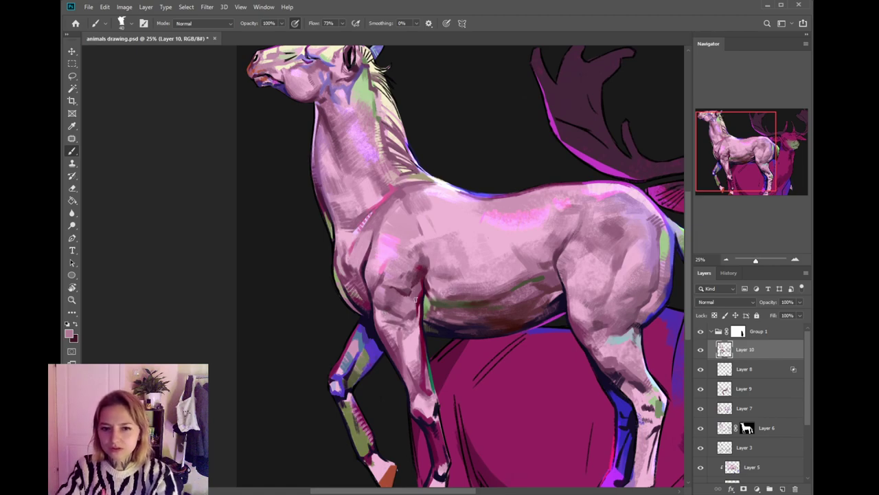
left_click_drag(419, 299, 431, 294)
- Refine the shadows on the shoulder and upper standing foreleg with sampled dark mauve tones and a smaller brush
left_click(381, 251, "alt")
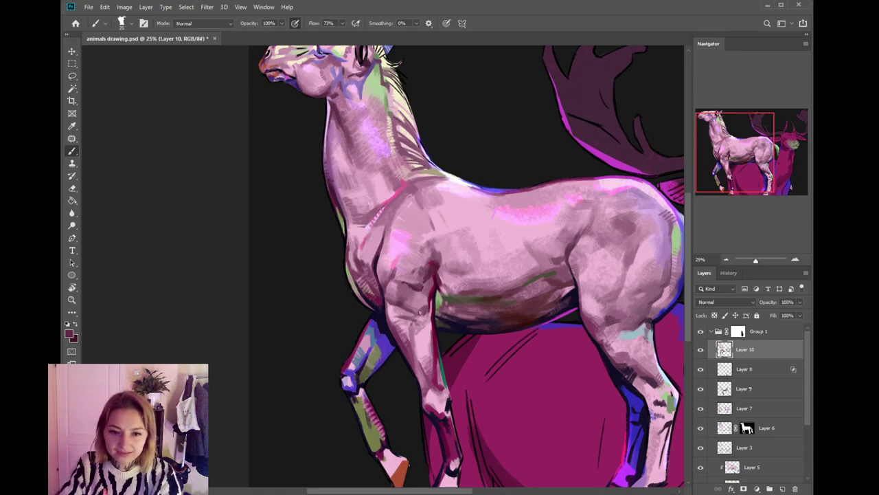
key("bracketleft")
left_click_drag(423, 313, 433, 303)
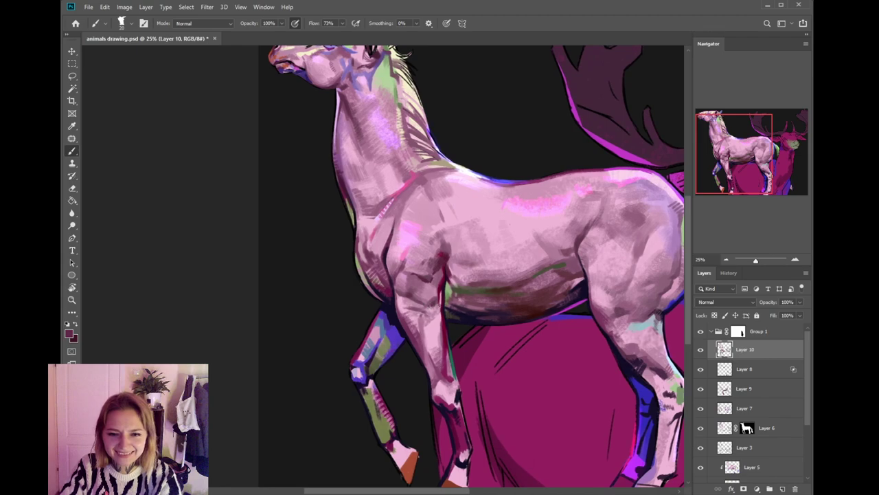
left_click(433, 305, "alt")
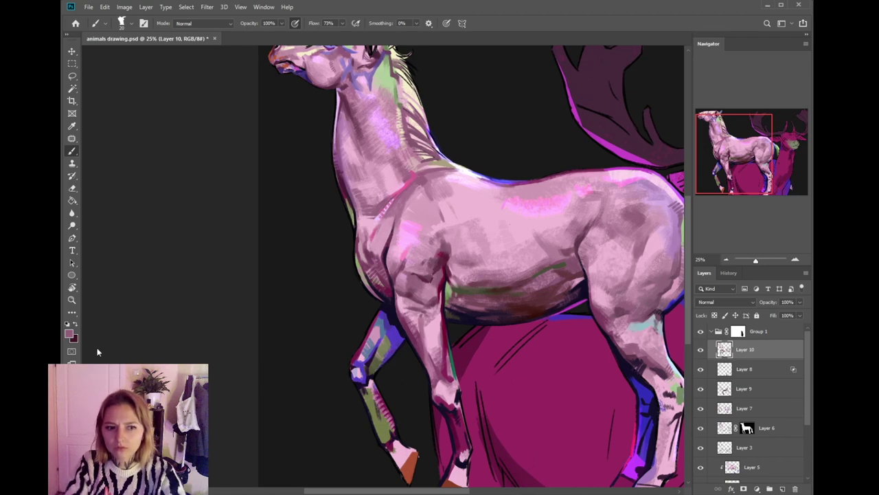
- Tone down the upper end of the pink line between neck and shoulder with dark purple and sampled mauve
key("i")
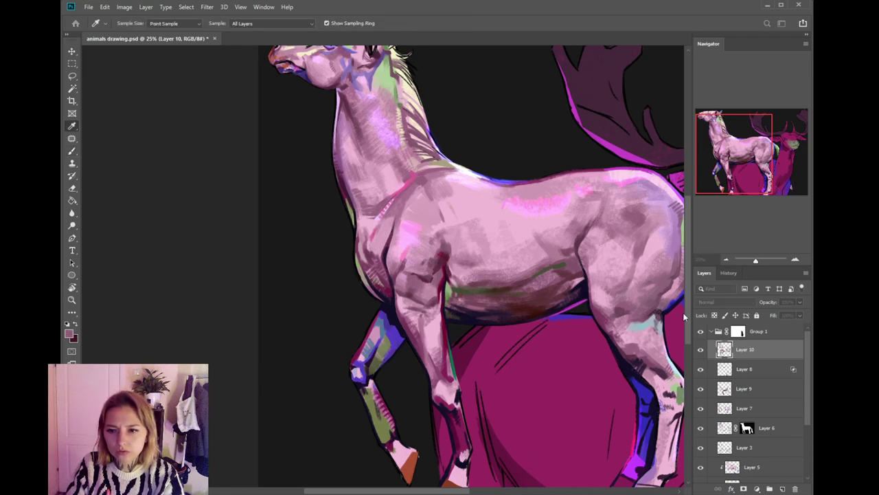
left_click(683, 316)
key("b")
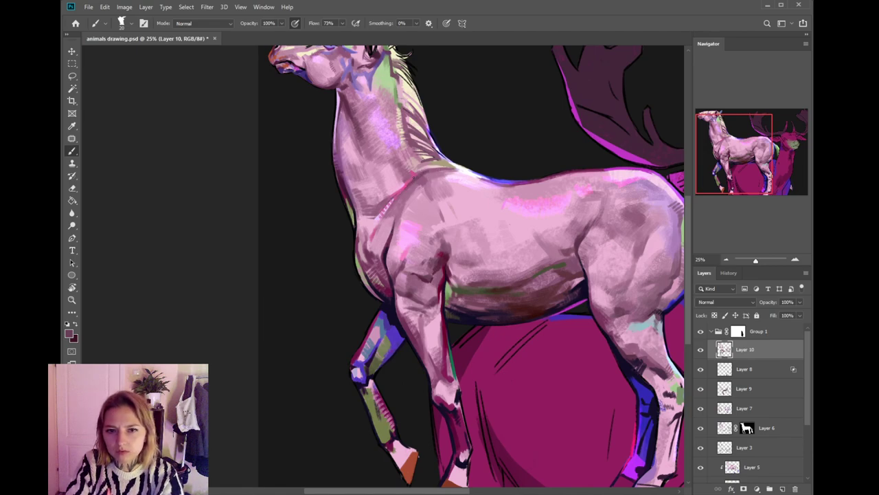
left_click(421, 176, "alt")
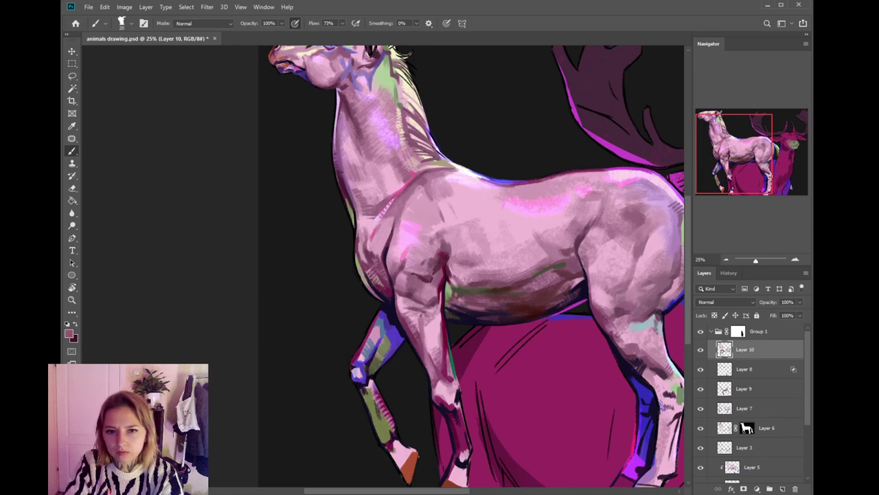
- Darken the junction of the chest and the raised foreleg with a sampled near-black purple
scroll(416, 292, "down", 2)
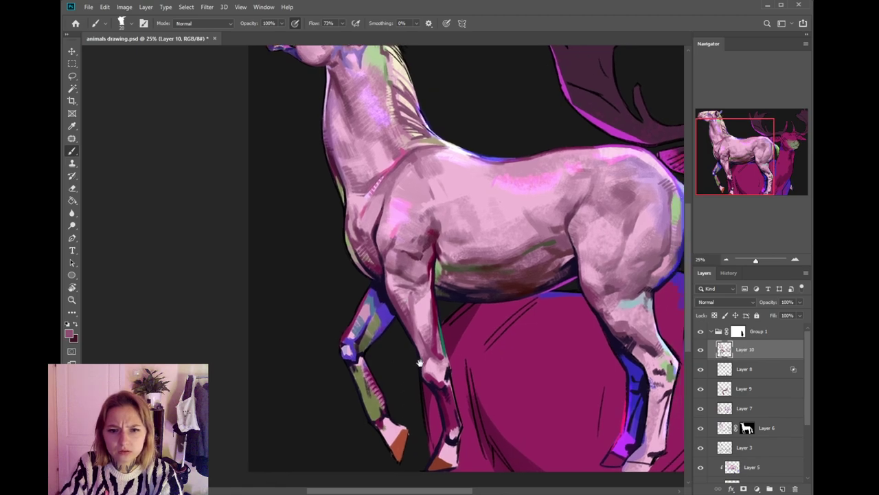
left_click(388, 301, "alt")
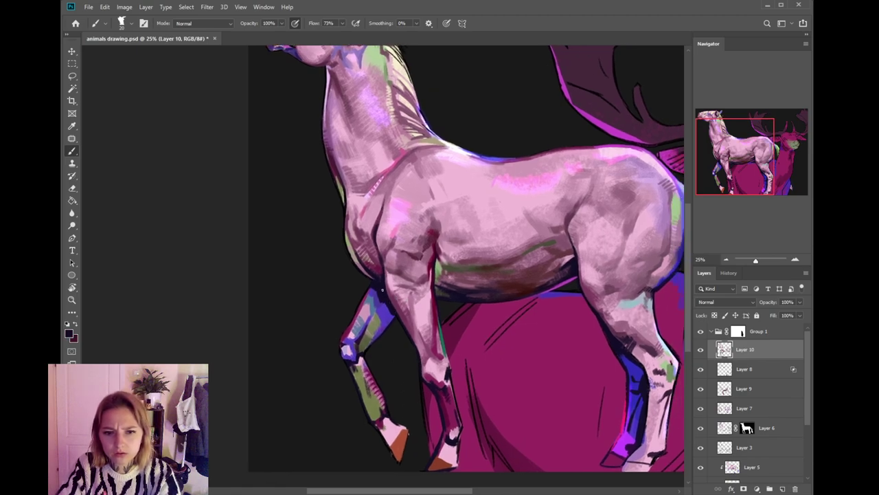
scroll(407, 272, "up", 3)
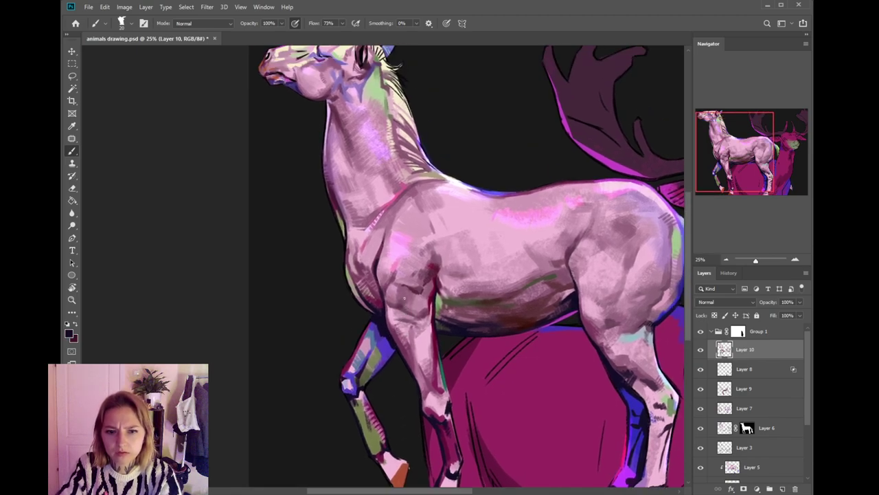
- Deepen the upper raised foreleg with a darker blue and touch up the shoulder with sampled mauve
left_click(389, 339, "alt")
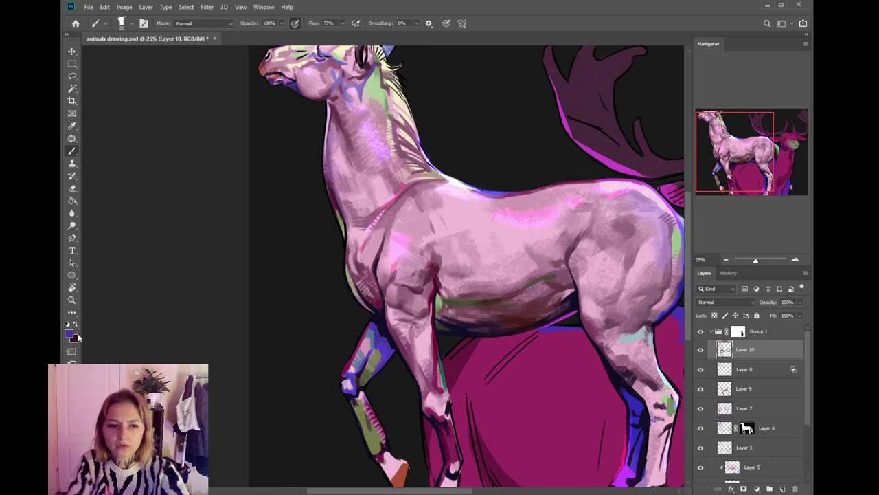
key("i")
key("b")
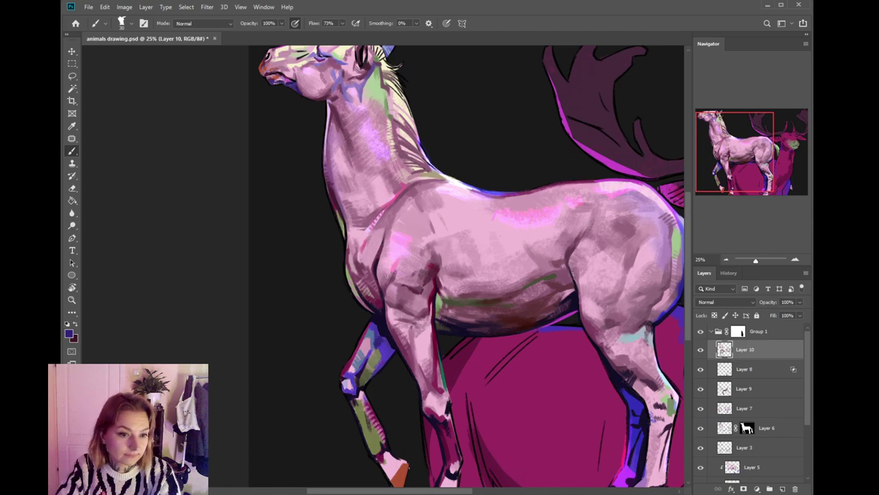
left_click(406, 304, "alt")
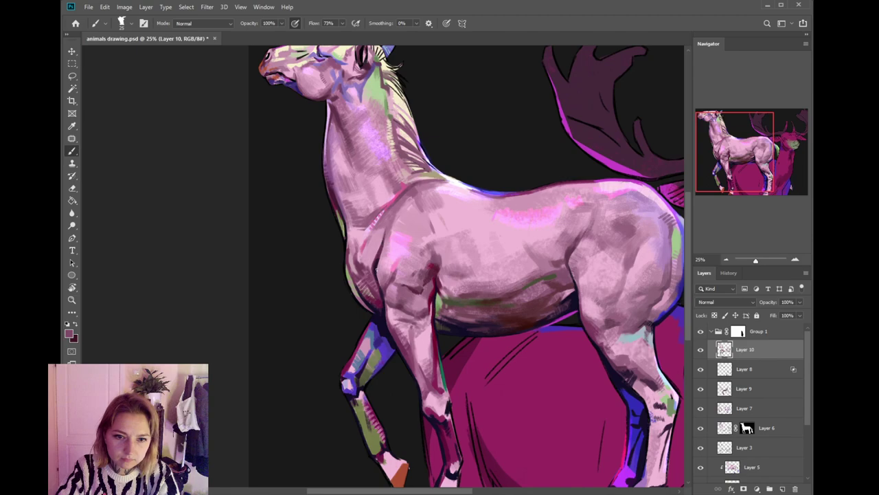
- Shade the rear flank just in front of the thigh with sampled dark purple and mauve tones
left_click(377, 266, "alt")
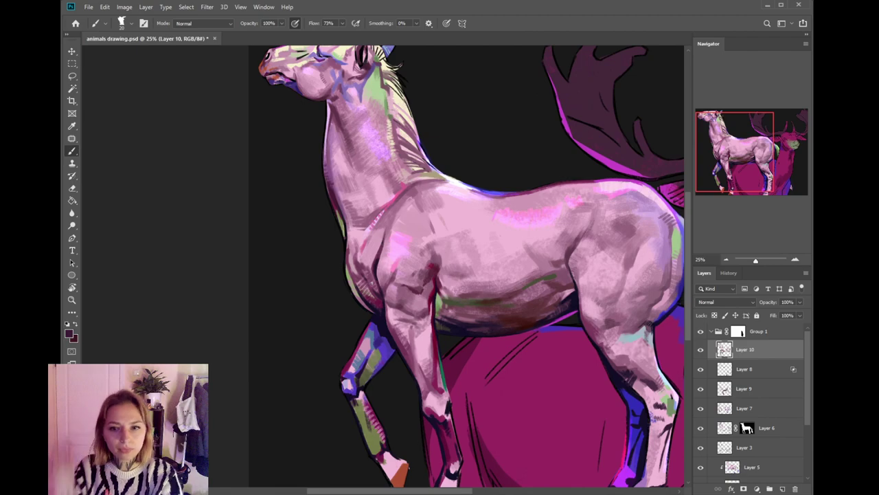
left_click(559, 262, "alt")
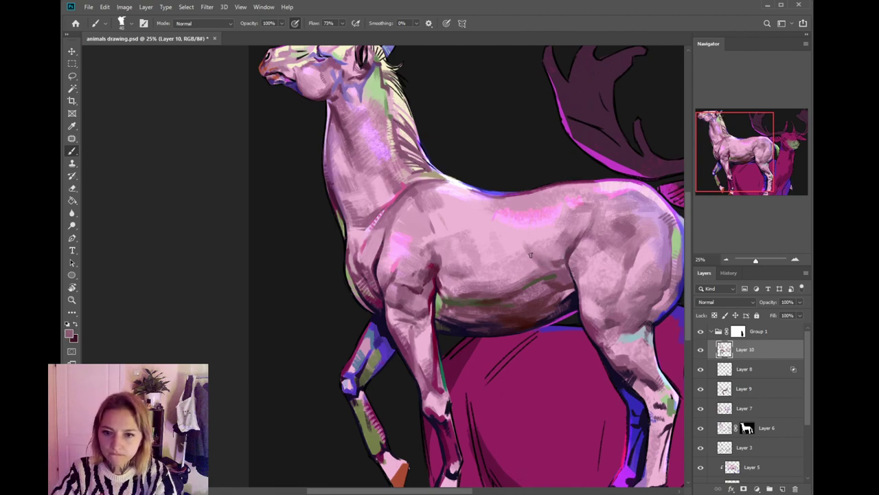
left_click(548, 261, "alt")
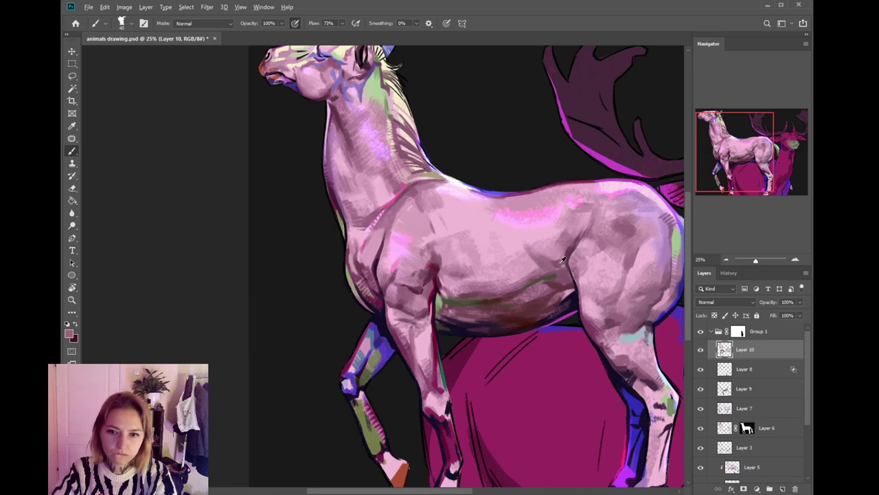
left_click(562, 265, "alt")
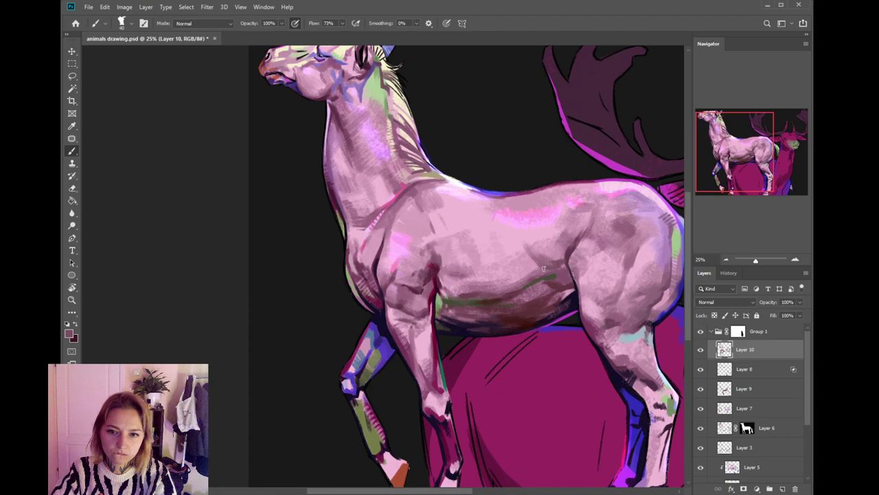
left_click(550, 258, "alt")
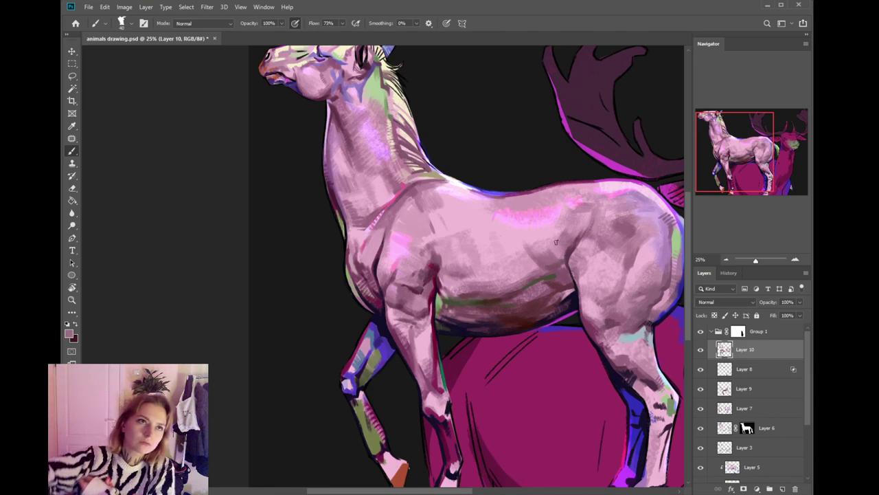
left_click(562, 262, "alt")
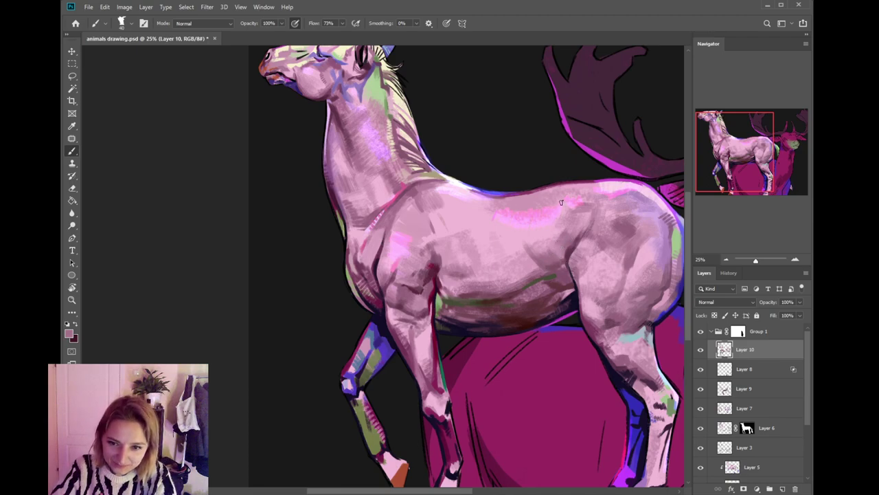
- Darken the contour between the flank and the front of the thigh with sampled dark purple and a smaller brush
left_click(569, 251, "alt")
key("bracketleft")
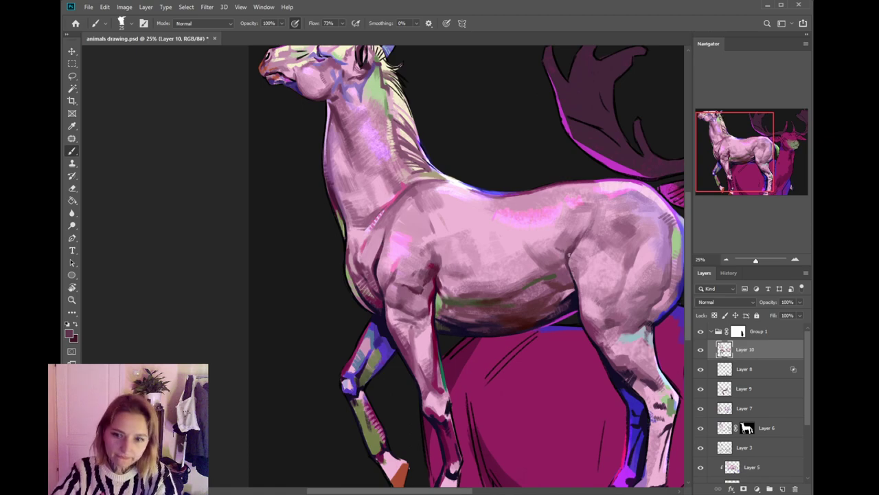
left_click_drag(598, 259, 563, 279)
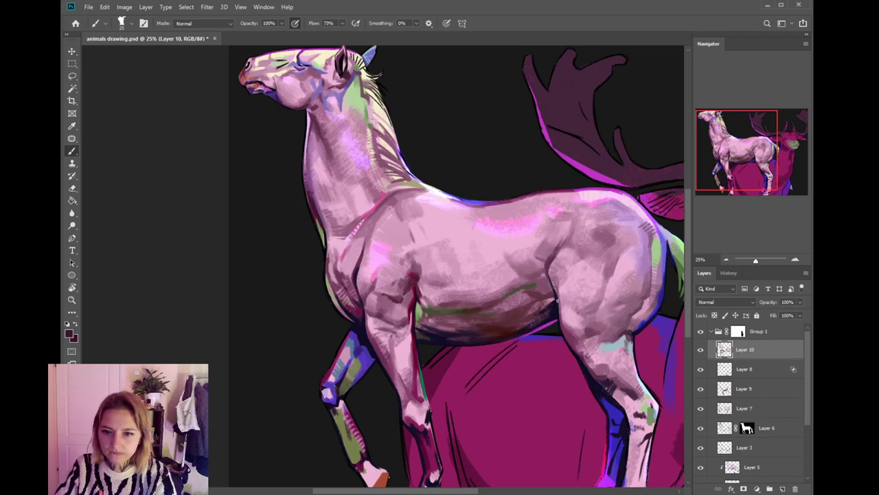
left_click(560, 284, "alt")
- Blend the upper thigh and hip with sampled mauve and light pink strokes
left_click(574, 262, "alt")
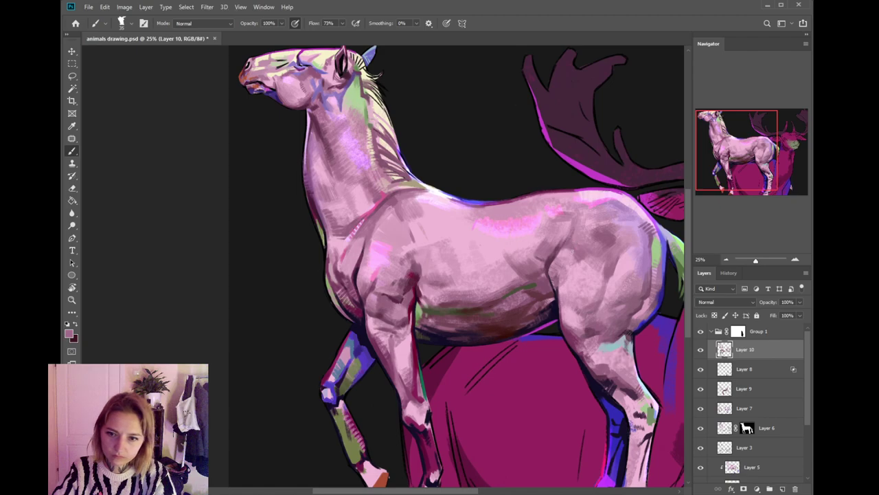
left_click(569, 253, "alt")
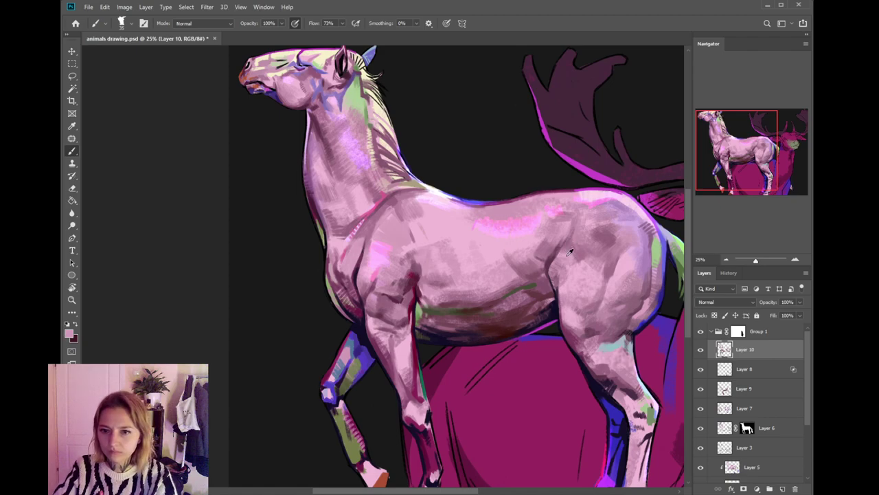
left_click(573, 250, "alt")
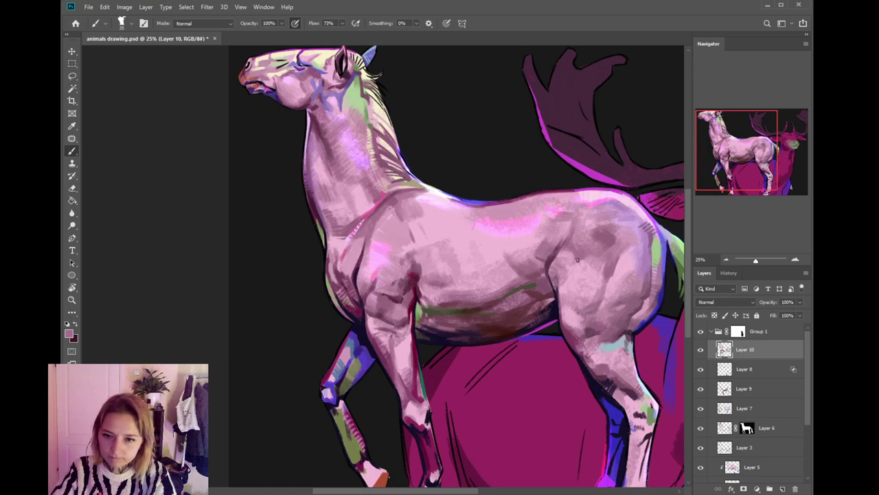
left_click(582, 262, "alt")
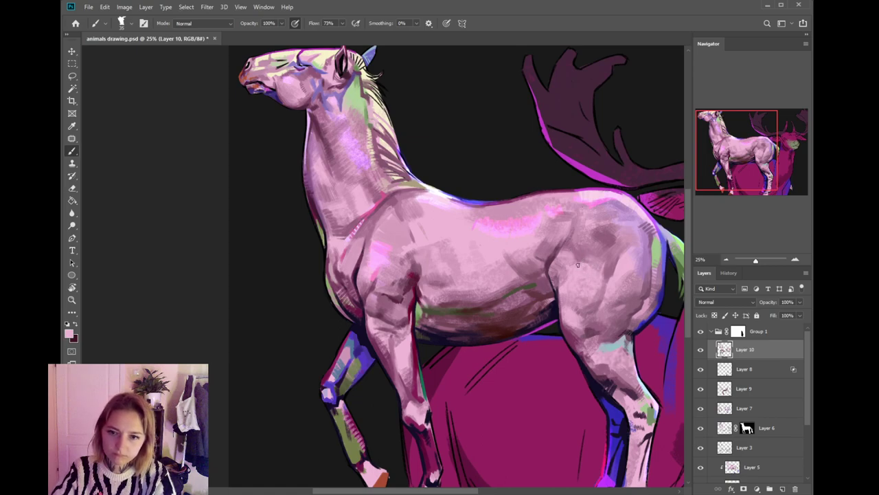
left_click_drag(590, 275, 581, 267)
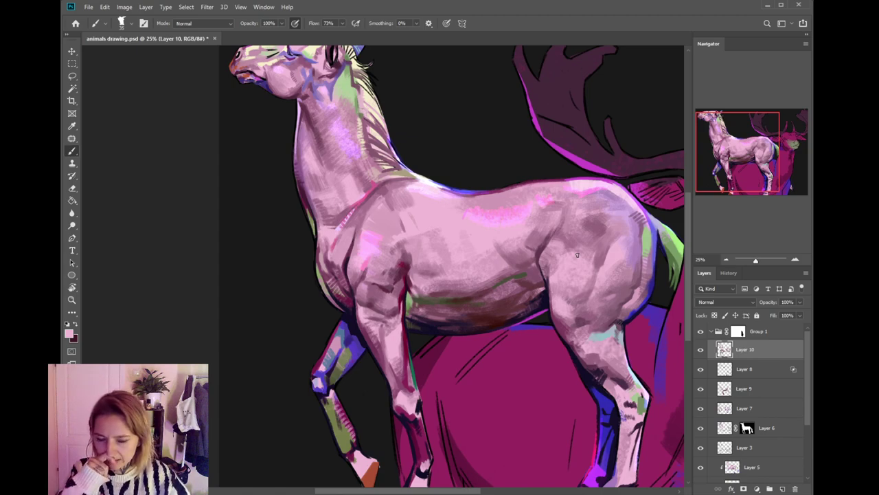
- Deepen the front edge of the upper hind leg with sampled dark purples and a smaller brush
left_click_drag(555, 347, 535, 306)
left_click(542, 287, "alt")
key("[")
key("[")
key("[")
key("[")
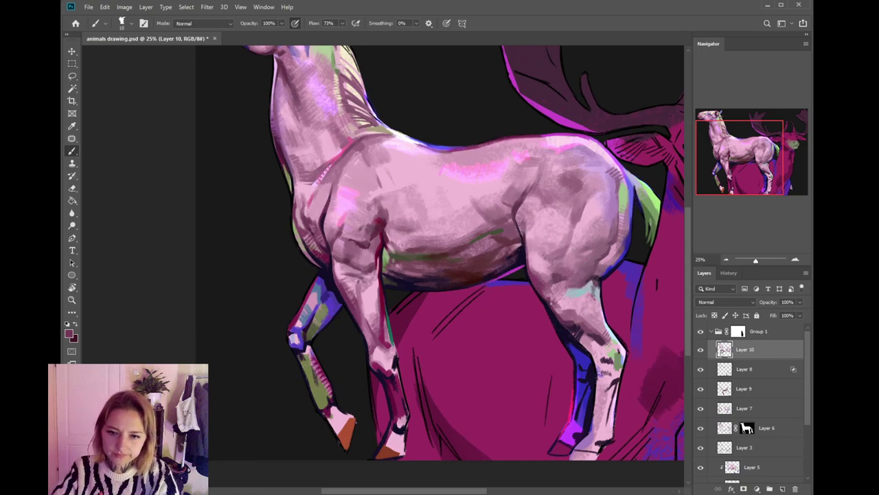
left_click(548, 300, "alt")
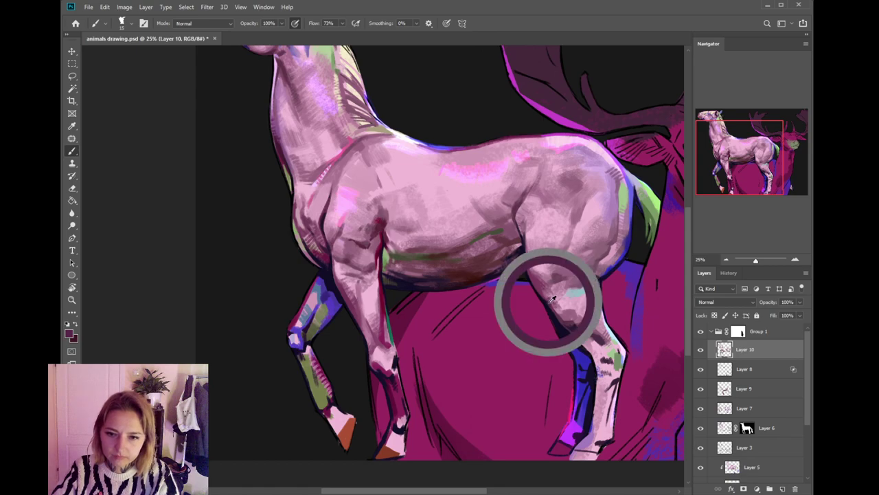
left_click(536, 285, "alt")
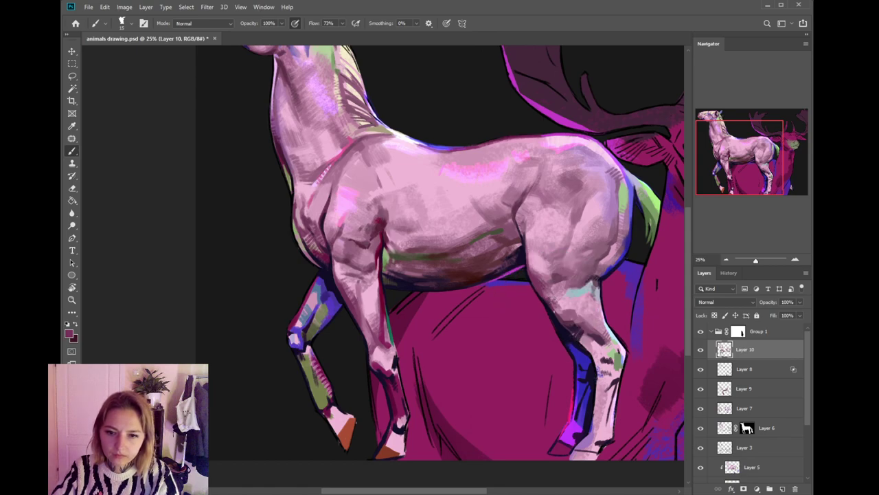
left_click(550, 301, "alt")
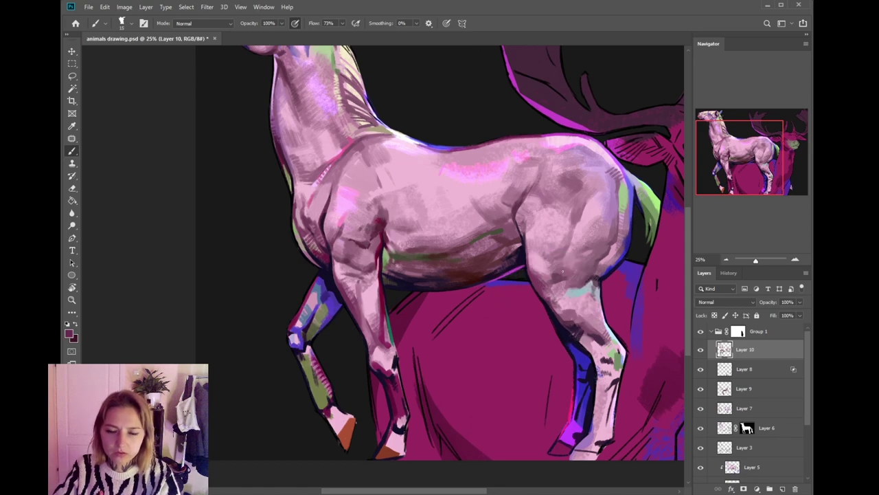
left_click(549, 303, "alt")
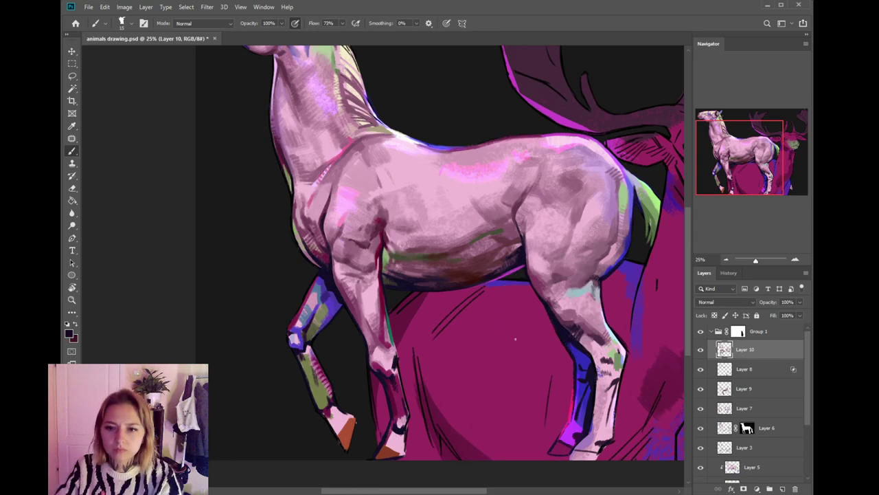
- Touch up the lower thigh with a plum purple and pick up the crimson behind the standing foreleg
left_click(536, 287, "alt")
left_click(70, 334)
left_click(558, 380)
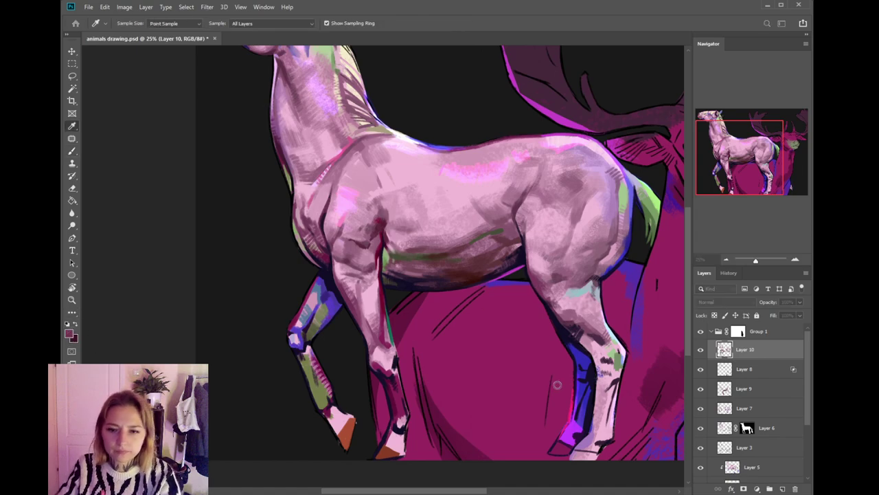
key("b")
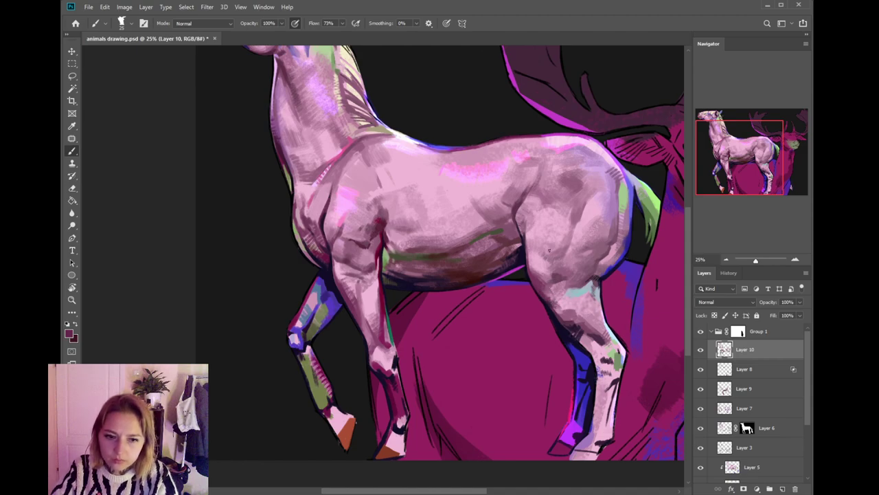
scroll(551, 245, "left", 2)
left_click(410, 242, "alt")
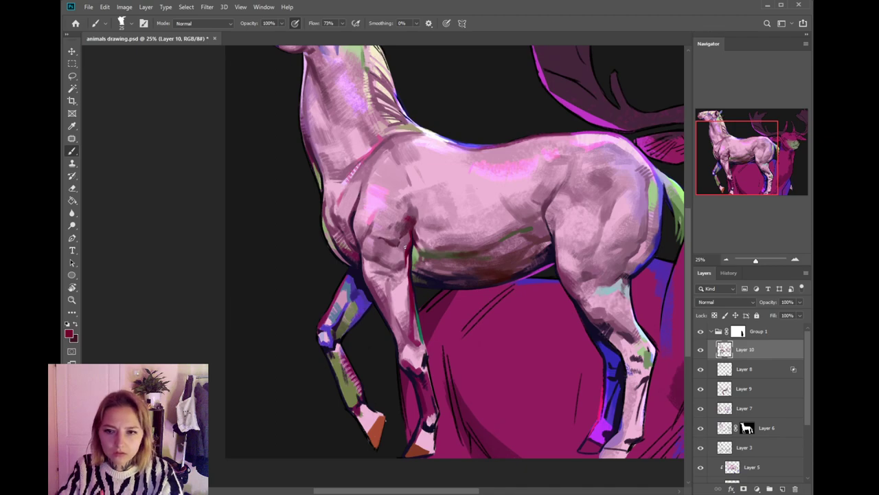
- Soften the shadows on the lower thigh above the light blue patch with sampled mauve tones
left_click(600, 283, "alt")
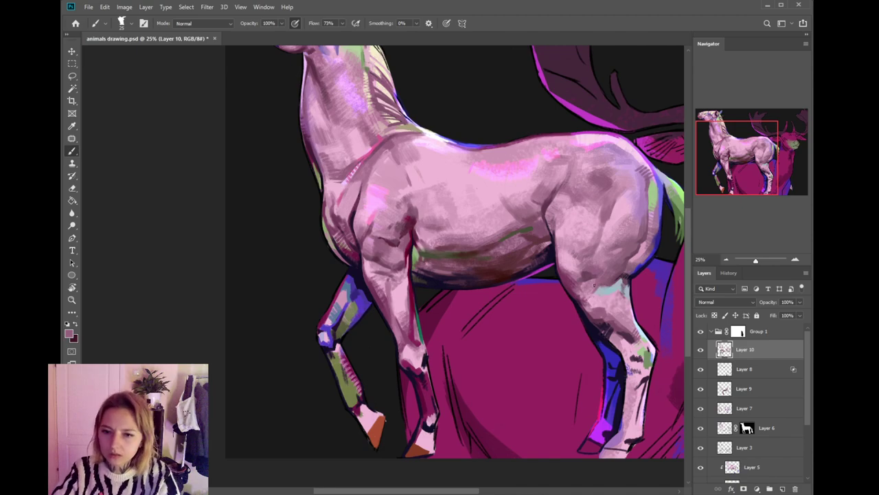
left_click(594, 292, "alt")
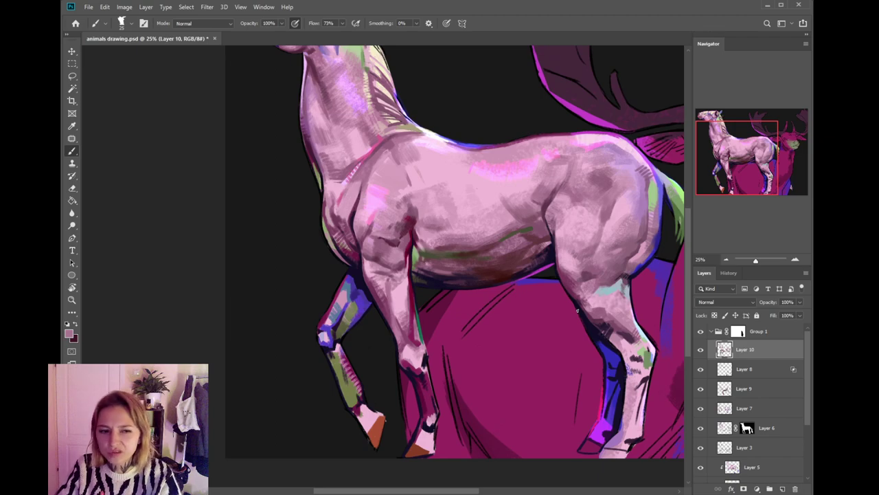
left_click(597, 282, "alt")
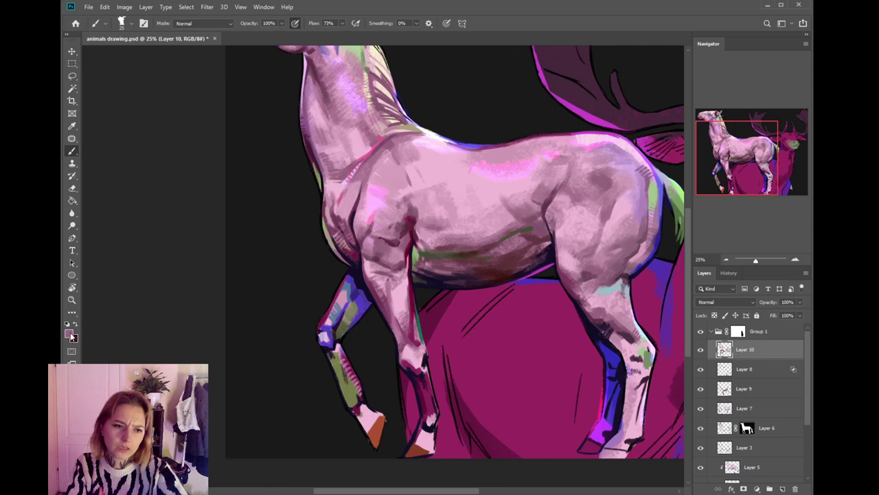
key("i")
key("b")
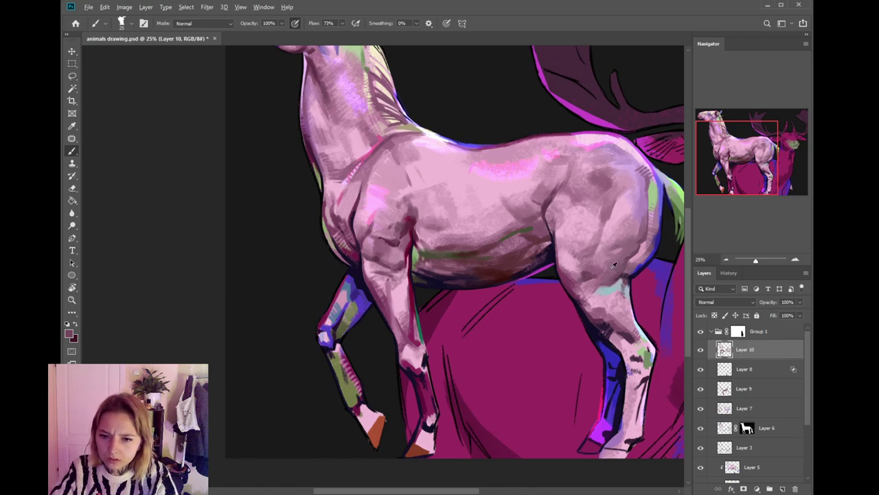
- Retouch the light blue patch on the hind leg and accent the raised foreleg with sampled magenta
left_click(608, 285, "alt")
left_click_drag(604, 289, 614, 288)
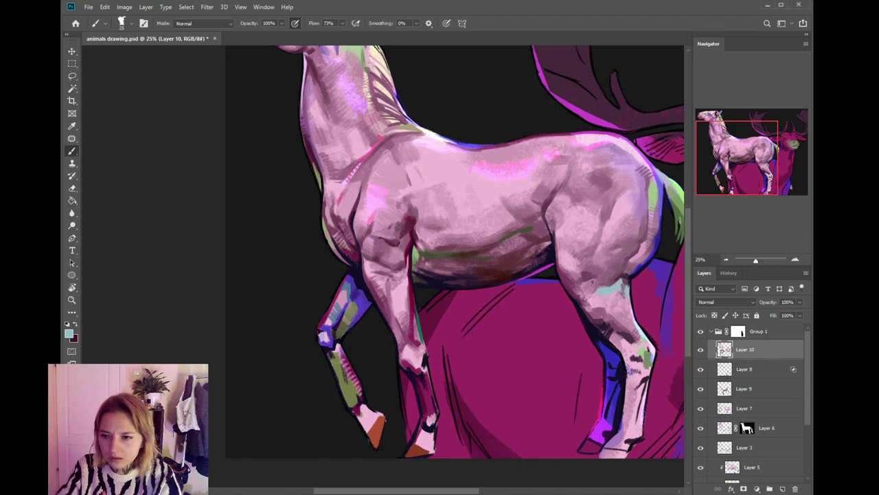
left_click(333, 308, "alt")
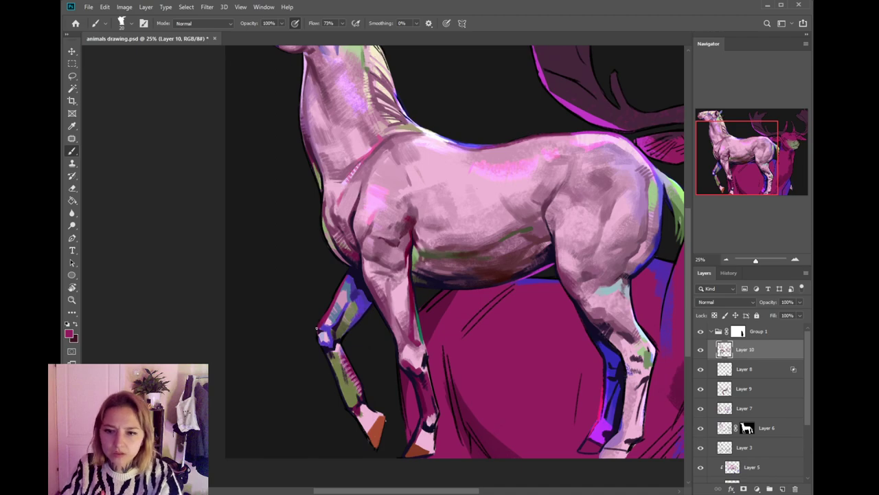
left_click(408, 245, "alt")
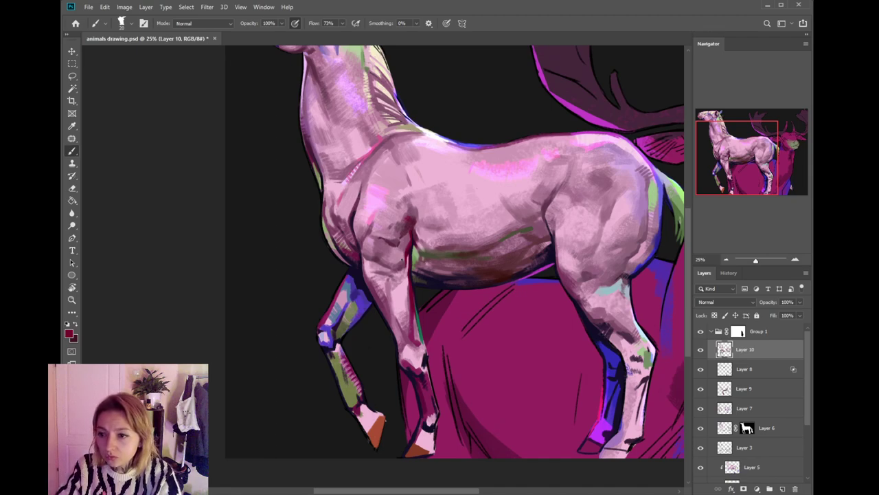
- Refine the rear edge of the upper standing foreleg with sampled light pink and mauve
scroll(424, 297, "left", 1)
left_click(435, 288, "alt")
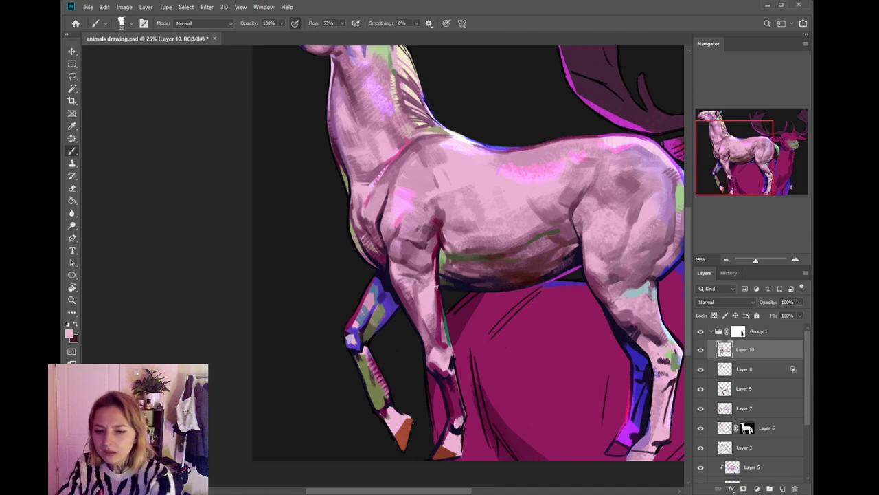
left_click_drag(433, 295, 434, 290)
left_click(438, 298, "alt")
left_click(436, 285, "alt")
left_click(438, 289, "alt")
left_click(439, 298, "alt")
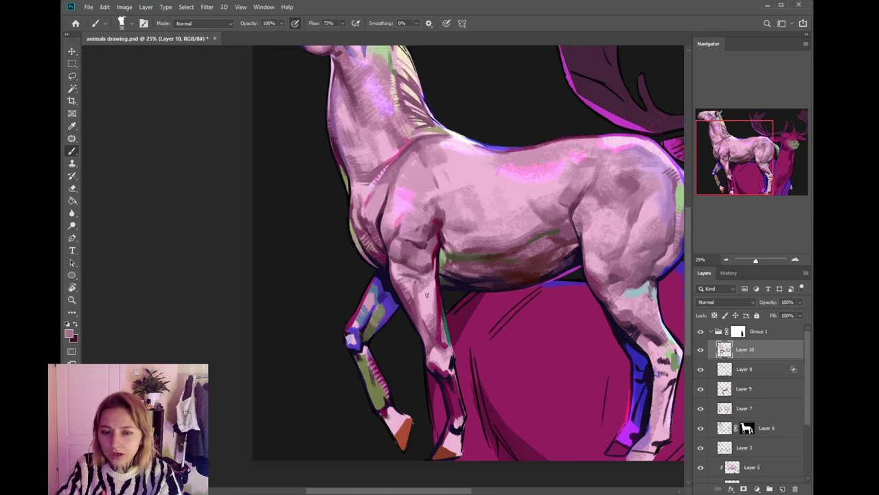
- Darken the knee and lower part of the standing foreleg with a sampled near-black navy and a fine brush
left_click(443, 376, "alt")
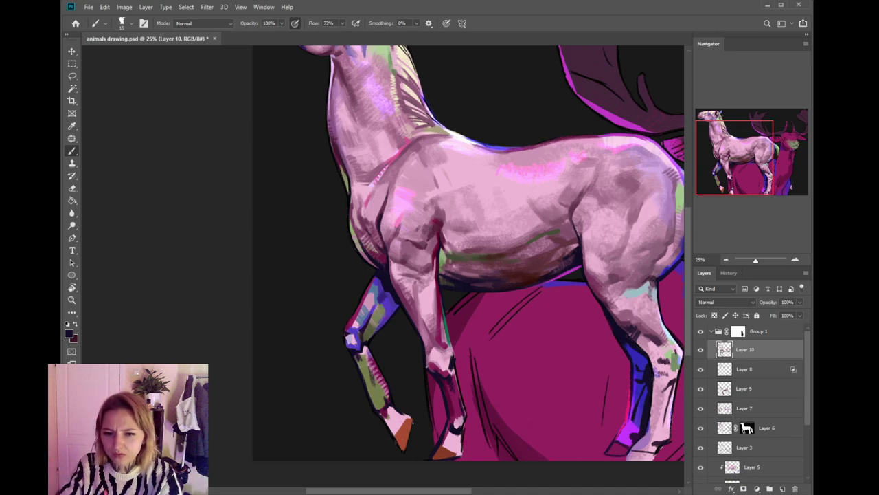
left_click(437, 376, "alt")
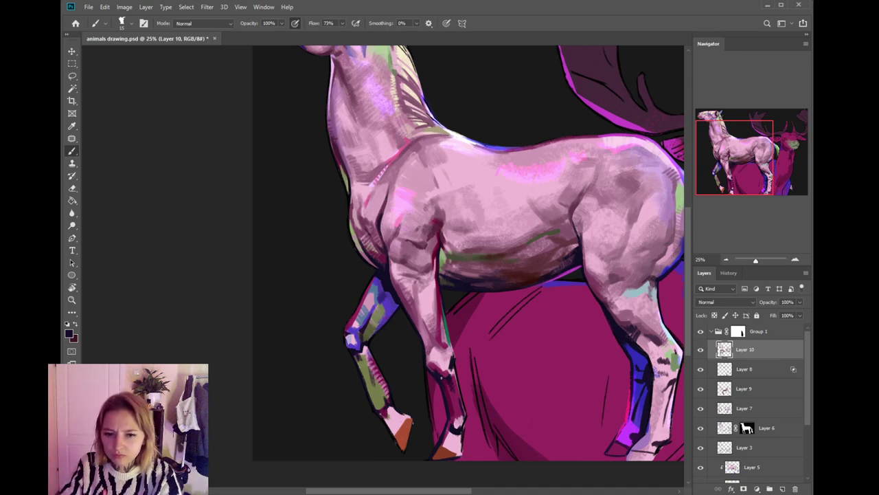
left_click_drag(451, 396, 448, 370)
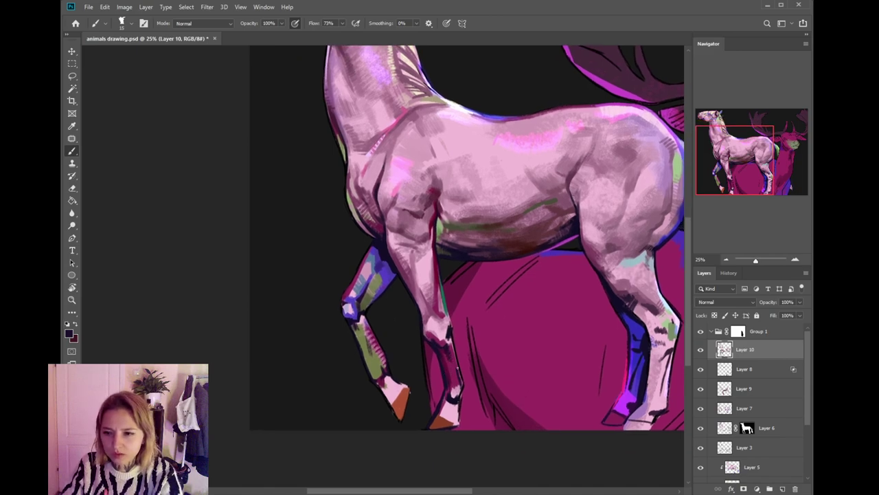
left_click_drag(442, 371, 440, 364)
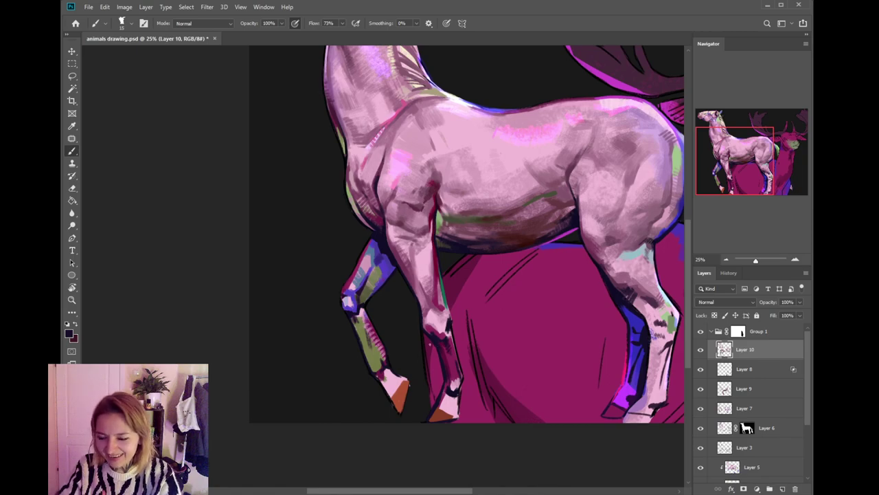
left_click_drag(437, 359, 440, 346)
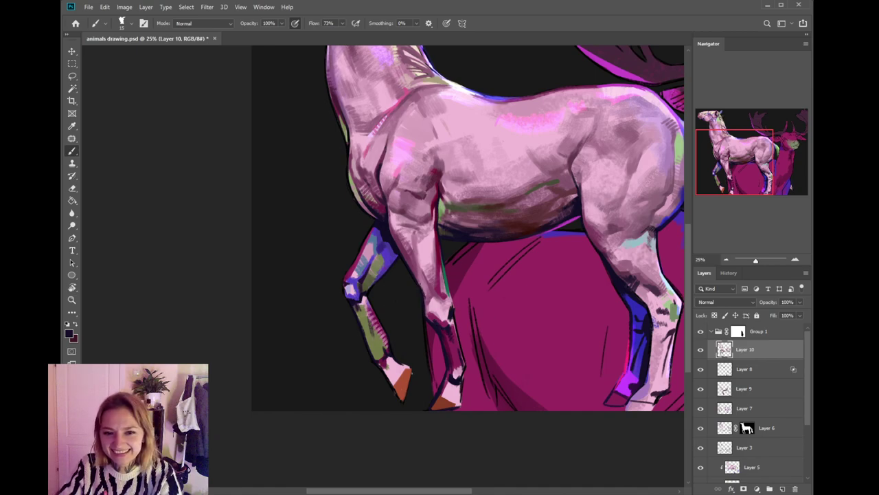
- Sample mauve tones from the standing foreleg, enlarge the brush to 20 and add a new layer above Layer 10
left_click(433, 295, "alt")
left_click(424, 289, "alt")
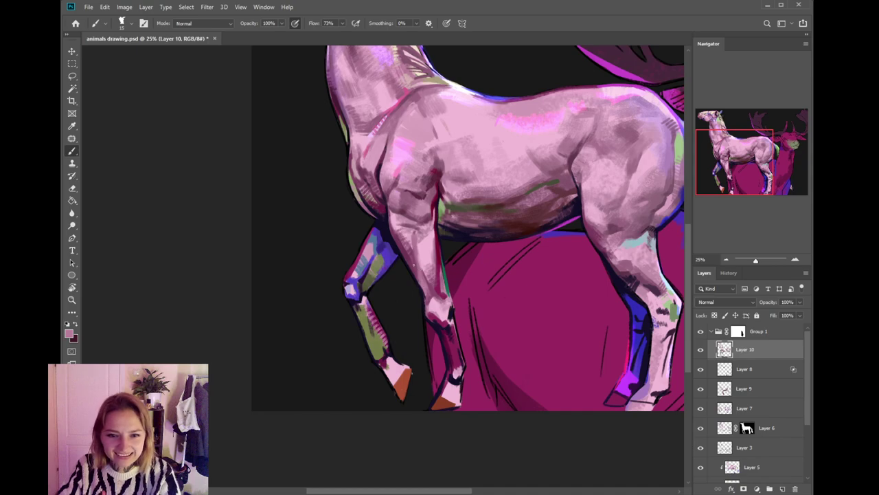
left_click(415, 273, "alt")
key("bracketright")
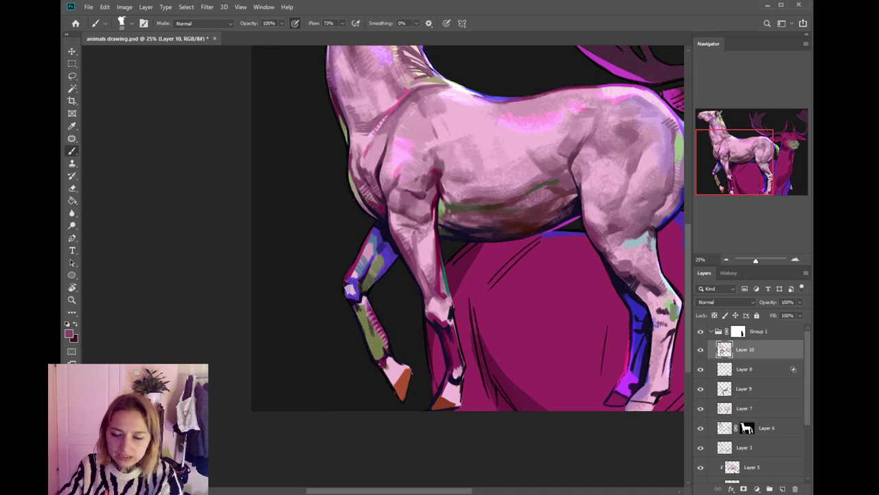
left_click(781, 488)
- Retouch the rear shadow of the upper standing foreleg with sampled dark magenta on the new layer
left_click(442, 288, "alt")
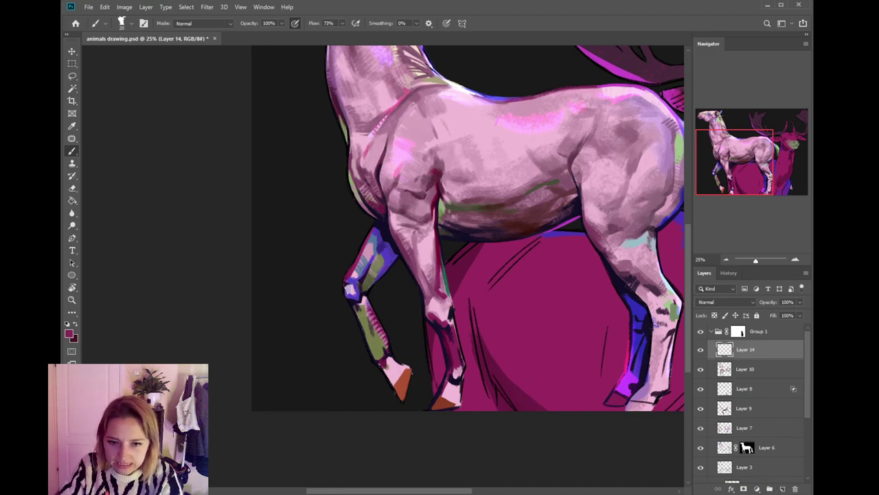
key("ctrl+z")
mouse_move(440, 259)
left_mouse_down()
mouse_move(442, 267)
mouse_move(435, 230)
left_mouse_up()
left_click(439, 250, "alt")
left_click(439, 245, "alt")
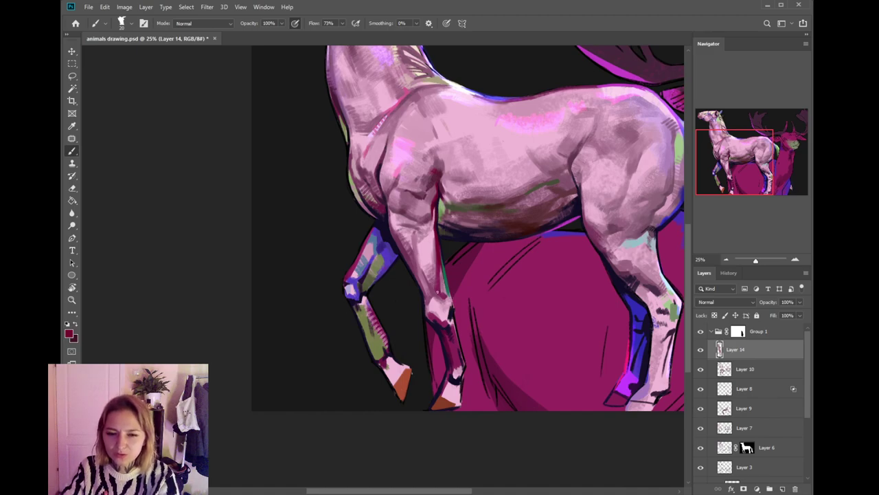
- Soften the front of the standing foreleg's knee with sampled mauve
left_click(432, 302, "alt")
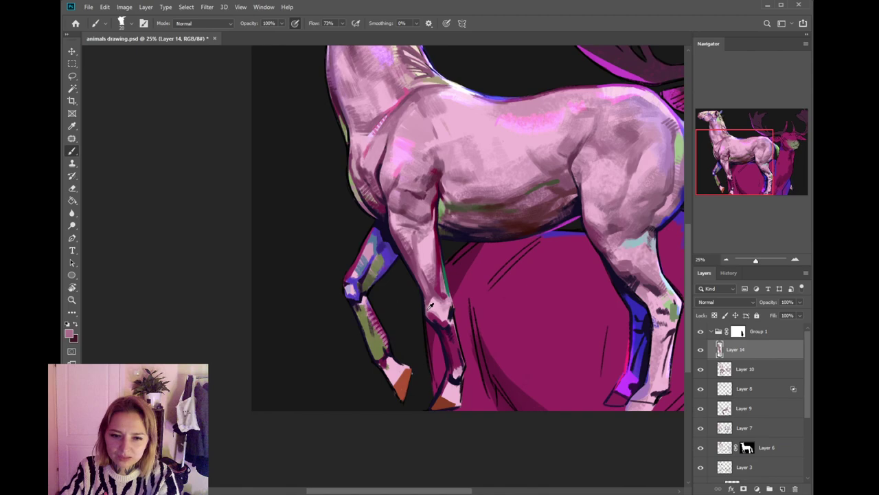
left_click(431, 306, "alt")
left_click_drag(429, 306, 426, 317)
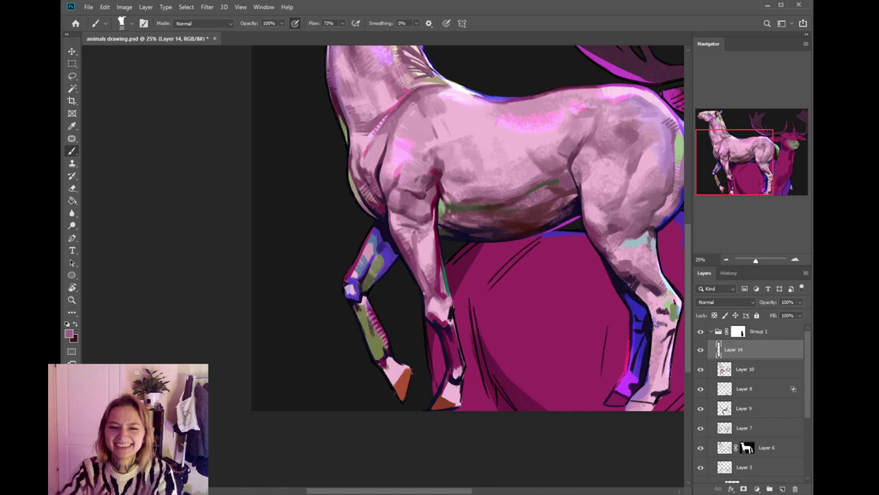
- Darken the front contour of the hind leg above the hock with a sampled near-black navy
left_click_drag(556, 261, 501, 289)
left_click(577, 324, "alt")
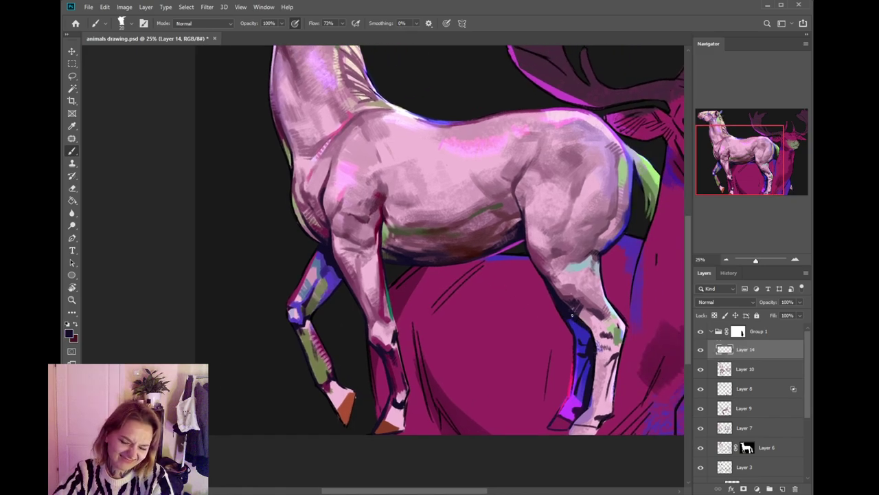
mouse_move(477, 355)
left_mouse_down()
mouse_move(502, 314)
mouse_move(498, 363)
mouse_move(530, 348)
left_mouse_up()
left_click_drag(439, 306, 412, 310)
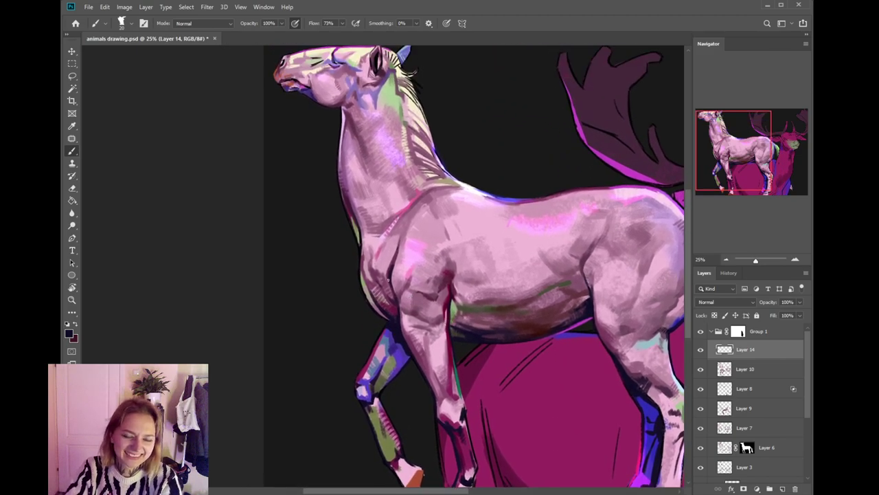
- Reinforce the dark contours of the chest and raised foreleg with sampled dark purple tones
left_click(374, 295, "alt")
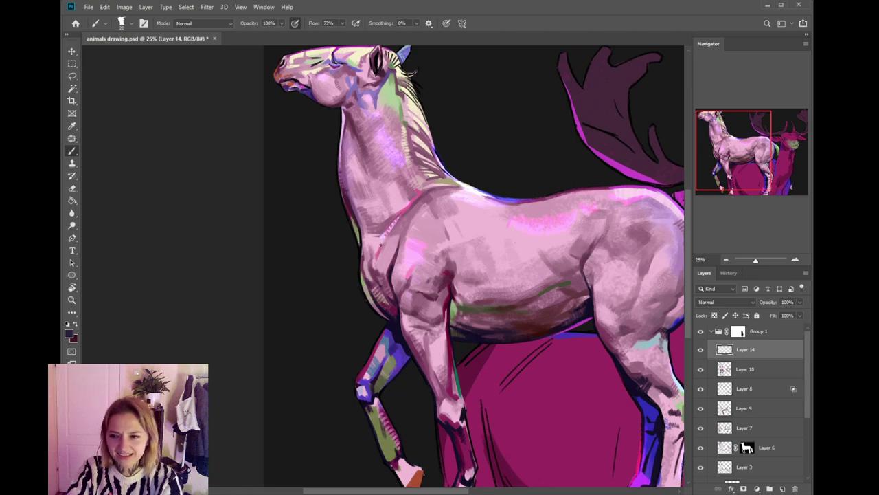
left_click_drag(356, 268, 368, 274)
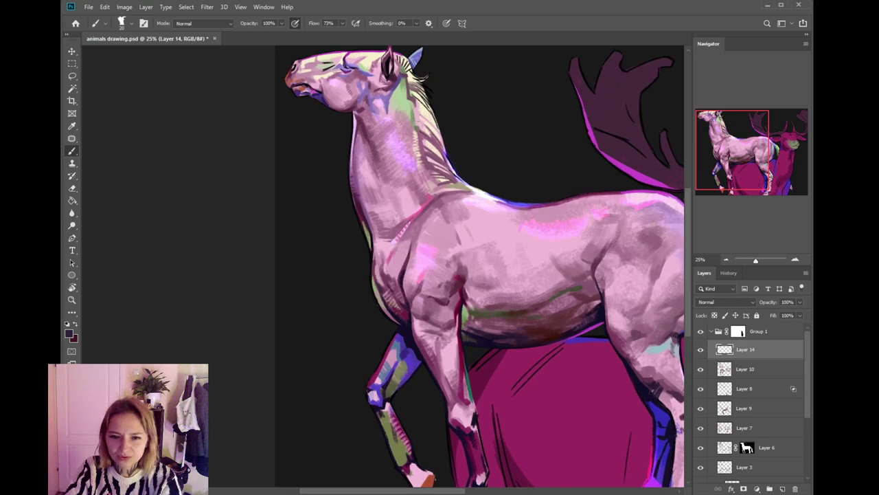
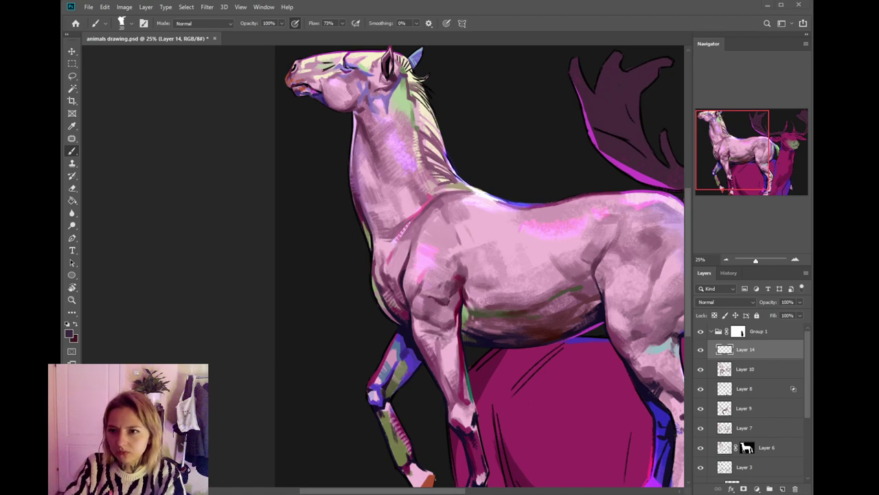
left_click_drag(464, 377, 462, 349)
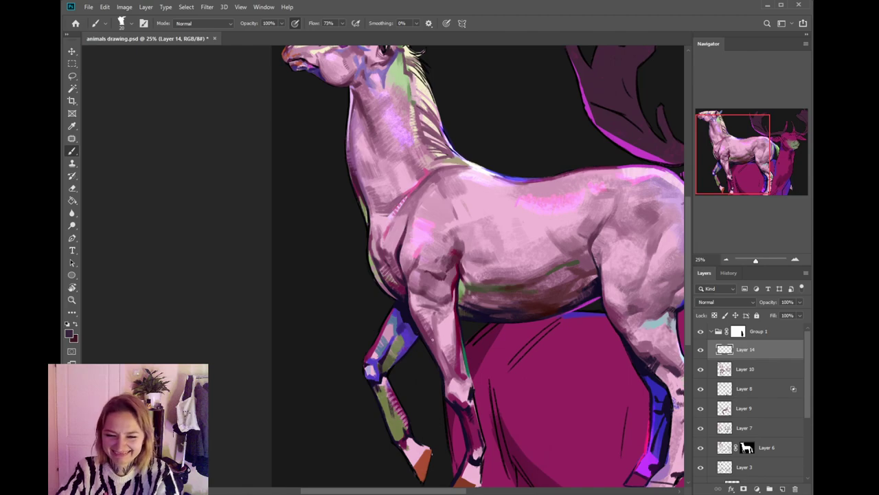
left_click_drag(424, 372, 436, 315)
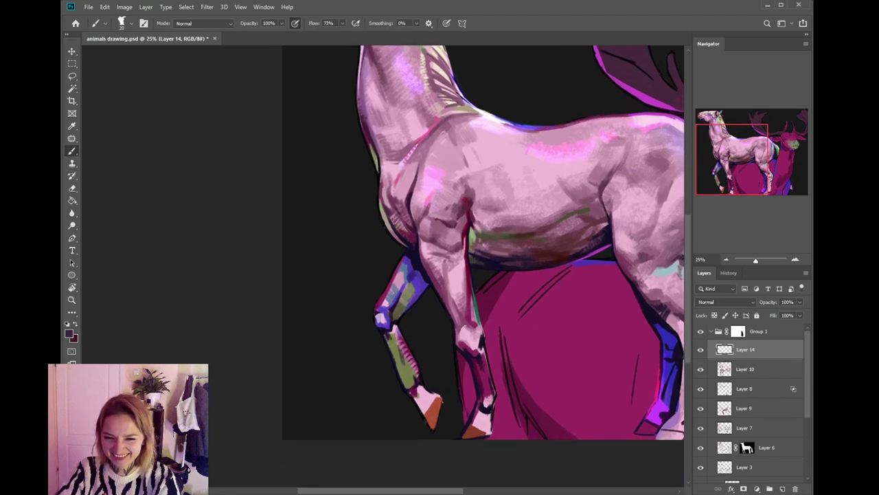
left_click_drag(462, 362, 454, 333)
- Deepen the near-black navy accents and contours on the far blue hind leg
left_click_drag(564, 278, 481, 308)
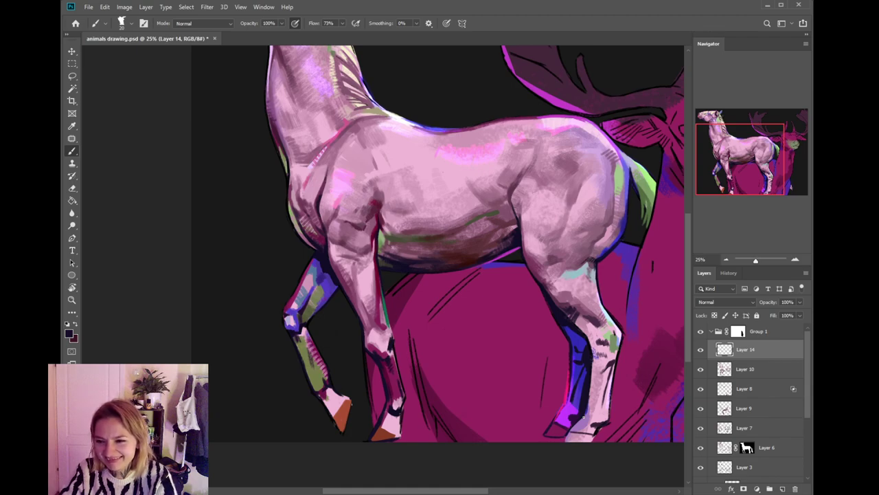
scroll(583, 417, "down", 2)
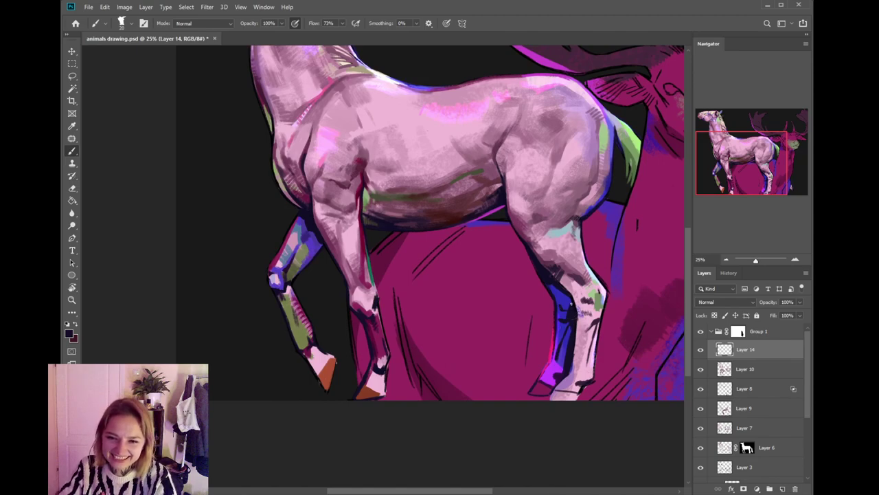
left_click_drag(584, 340, 535, 330)
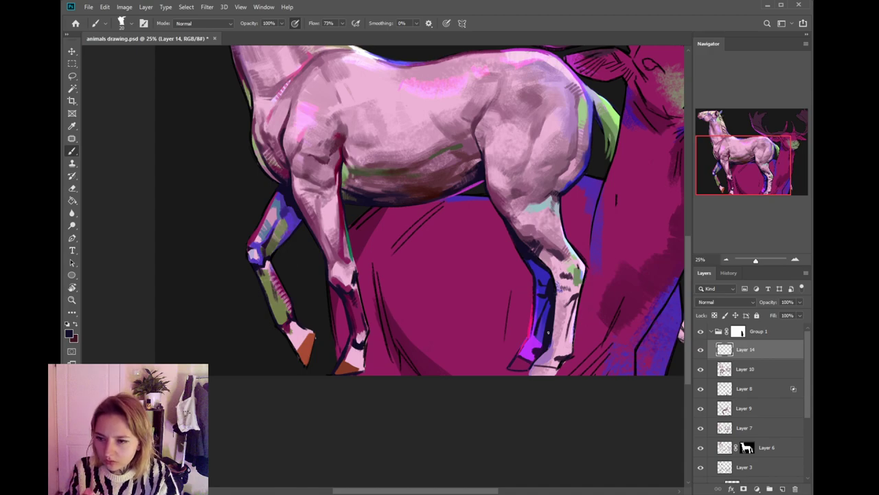
left_click_drag(548, 332, 527, 363)
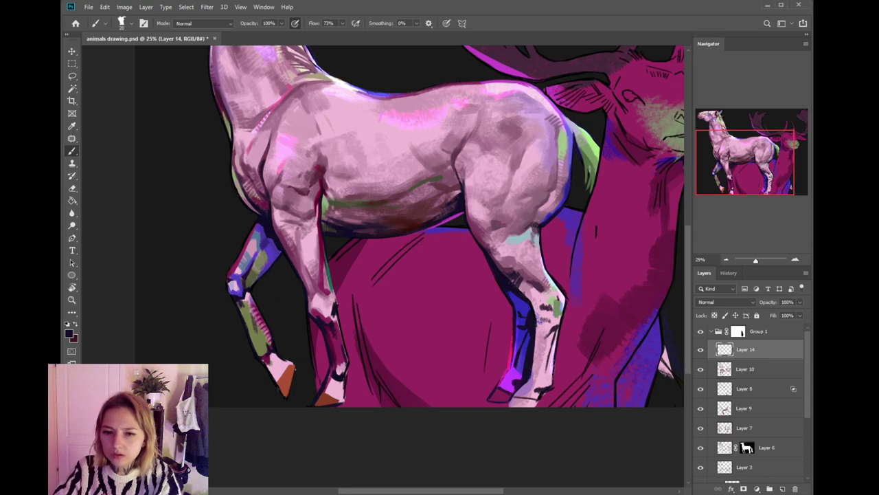
- Sample the stag's dark magenta and set the foreground colour to a deeper plum for the brush
left_click(647, 283, "alt")
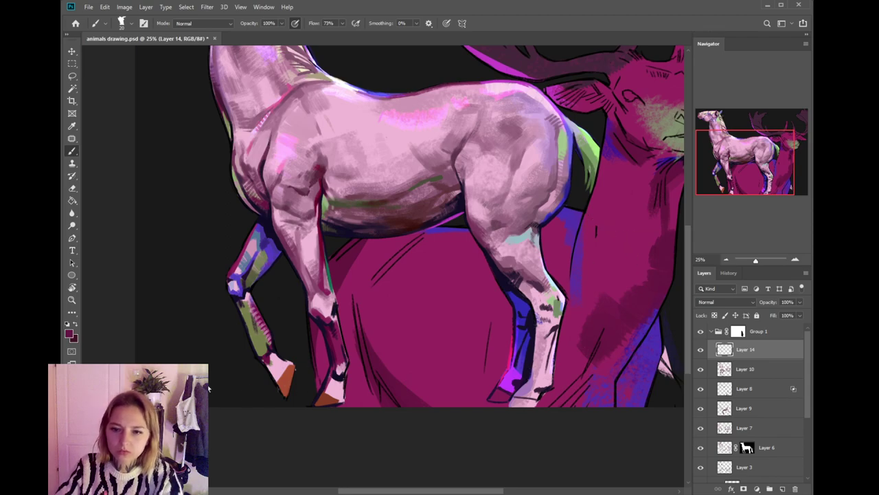
left_click(69, 334)
key("b")
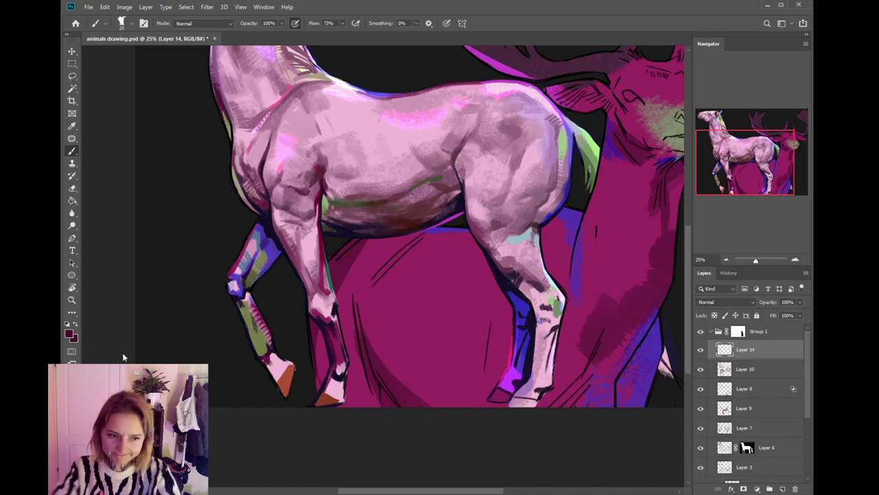
key("i")
key("b")
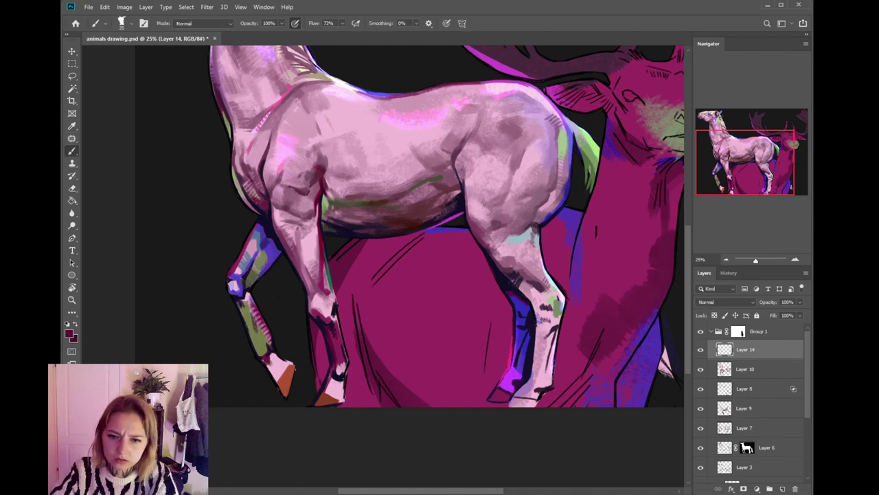
left_click_drag(528, 304, 510, 284)
left_click_drag(461, 298, 520, 349)
left_click_drag(441, 307, 485, 319)
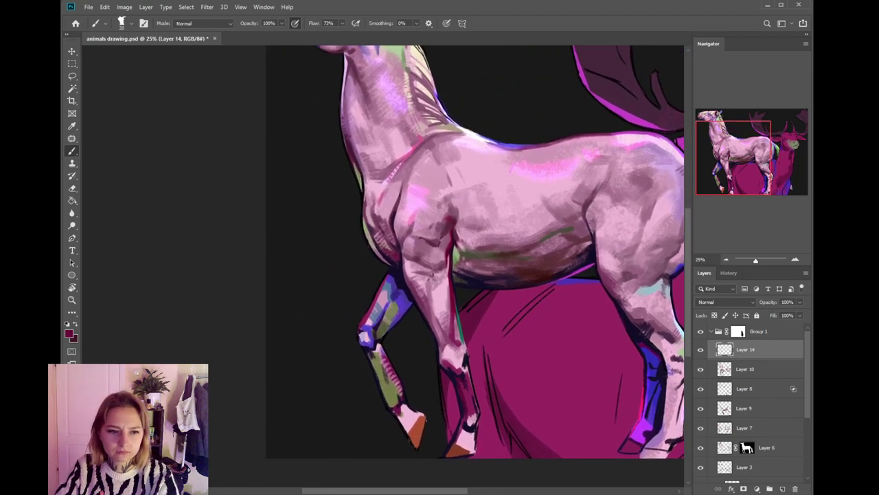
- Texture the upper standing foreleg with sampled mauve using the brush enlarged to 200
left_click(418, 307, "alt")
key("bracketright")
key("bracketright")
key("bracketright")
key("bracketright")
key("bracketright")
key("bracketright")
key("bracketright")
key("bracketright")
key("bracketright")
key("bracketright")
key("bracketright")
key("bracketright")
key("bracketright")
key("bracketright")
key("bracketright")
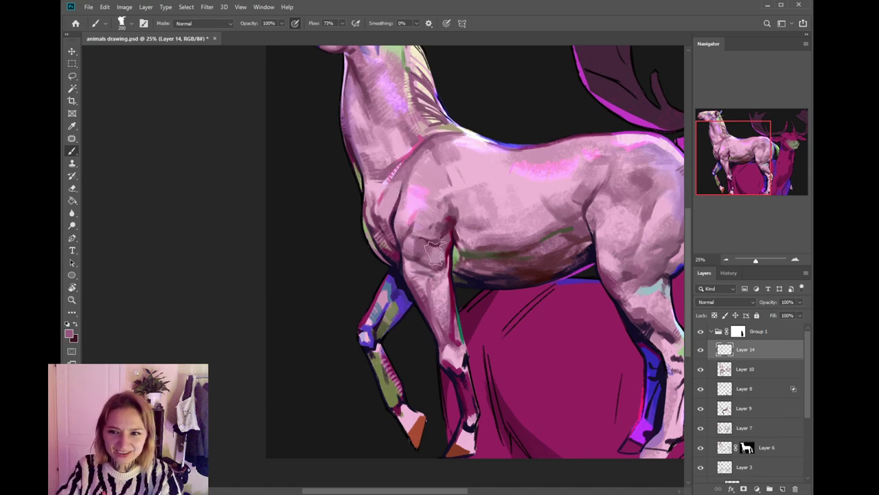
- Move the Color Dodge Layer 8 above Layer 14 and sample blue from the raised foreleg
left_click_drag(487, 242, 460, 290)
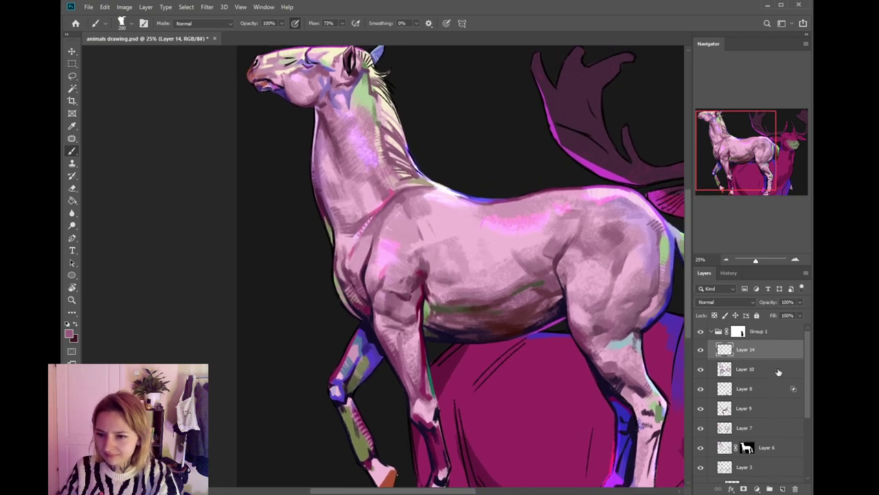
left_click_drag(763, 388, 761, 343)
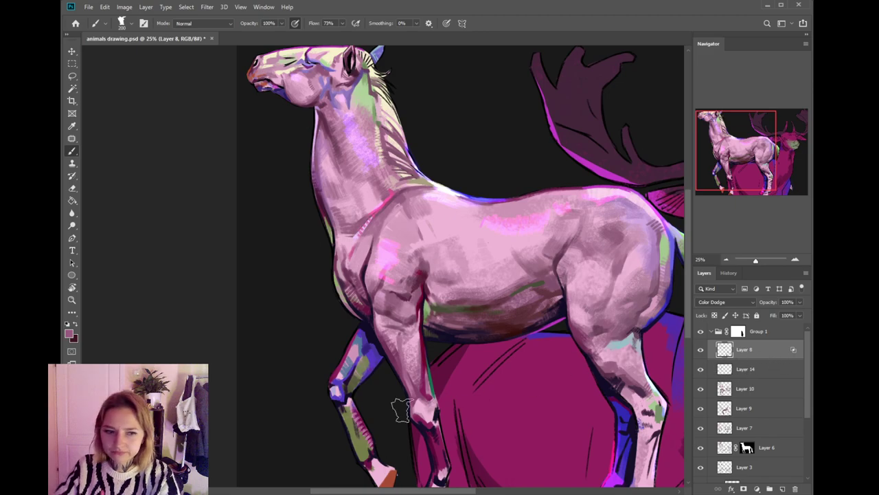
left_click(374, 345, "alt")
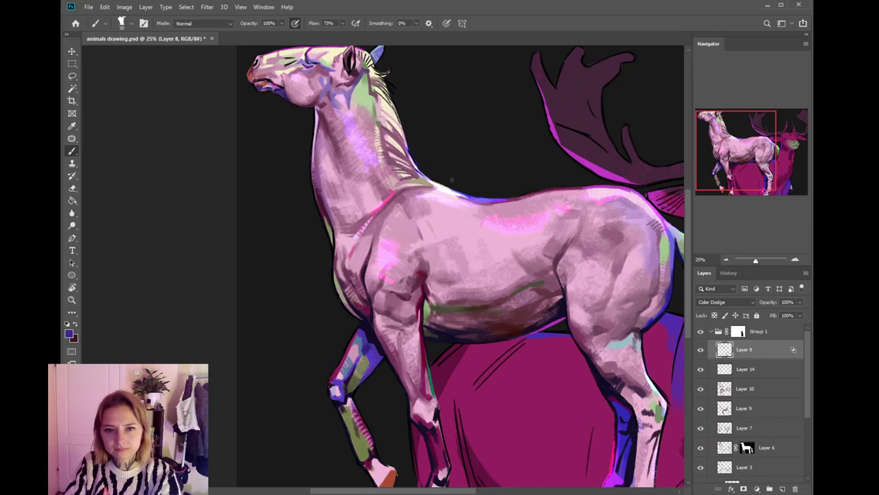
- Brighten the far hind leg and its hoof with blue on the Color Dodge layer, using brush size 30
left_click_drag(408, 198, 432, 218)
left_click_drag(490, 201, 428, 214)
left_click_drag(474, 235, 427, 208)
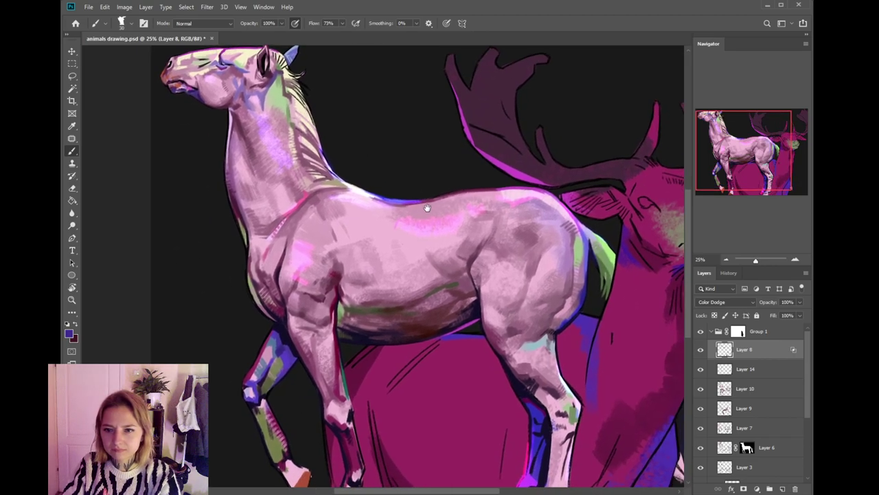
left_click_drag(544, 417, 521, 303)
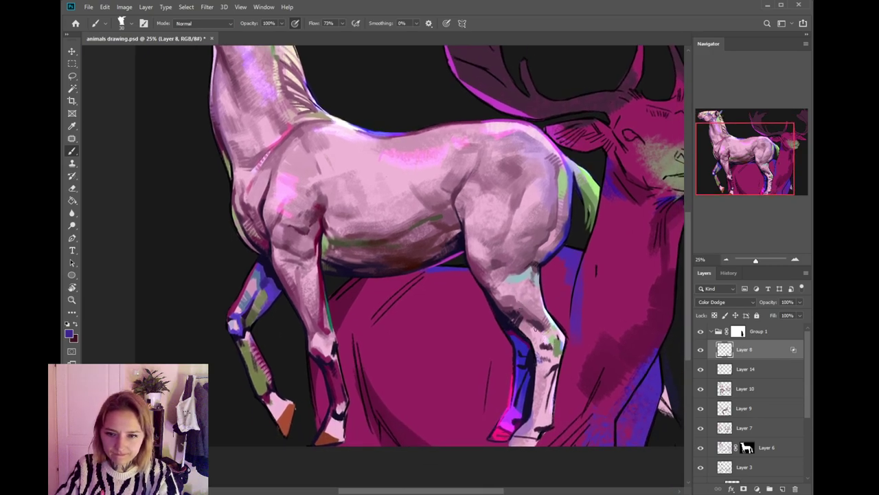
left_click_drag(513, 331, 531, 348)
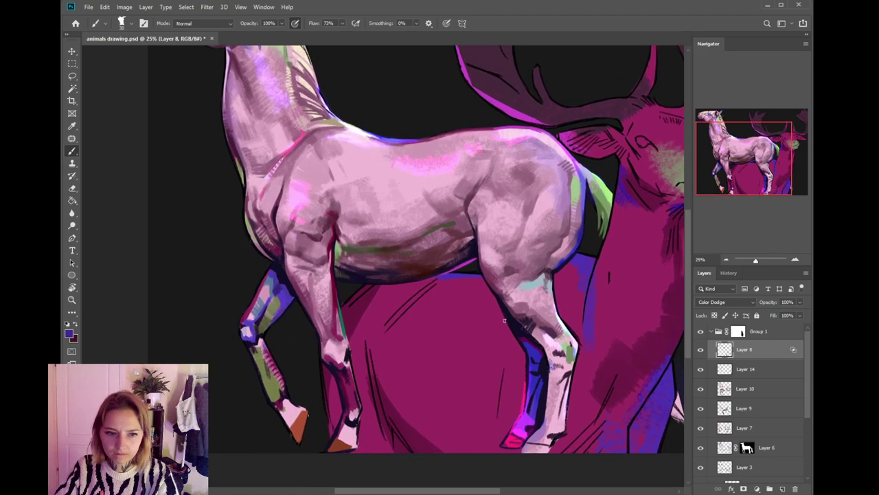
left_click_drag(515, 334, 547, 314)
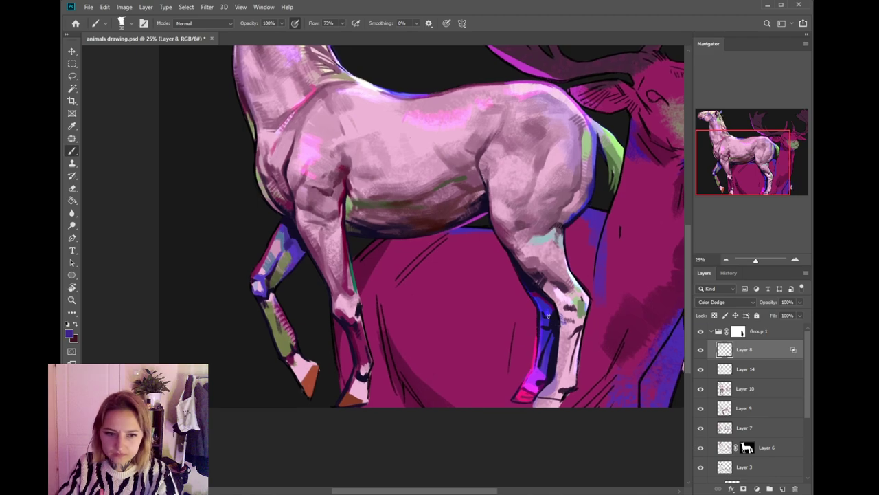
mouse_move(538, 371)
left_mouse_down()
mouse_move(539, 380)
mouse_move(560, 342)
left_mouse_up()
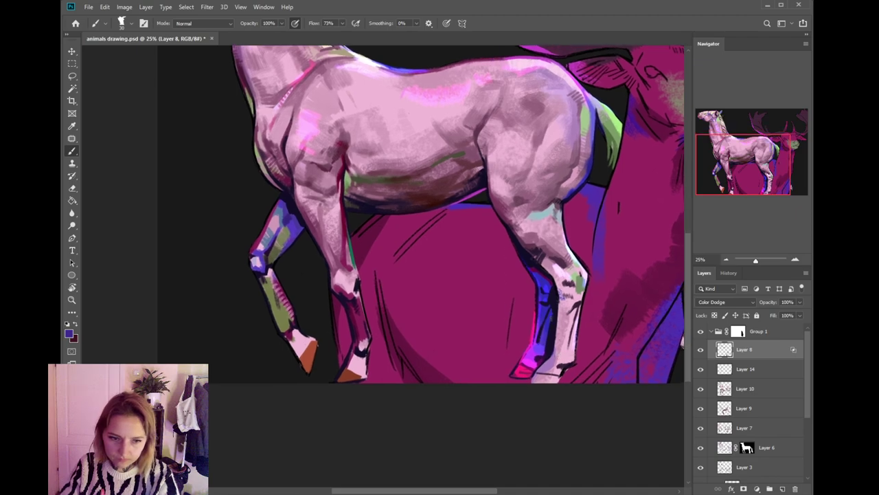
- Add dark accents to the near hind fetlock on Layer 14 with sampled black
left_click(775, 370)
key("x")
left_click_drag(571, 354, 562, 366)
left_click(569, 363, "alt")
key("x")
key("x")
left_click(564, 370, "alt")
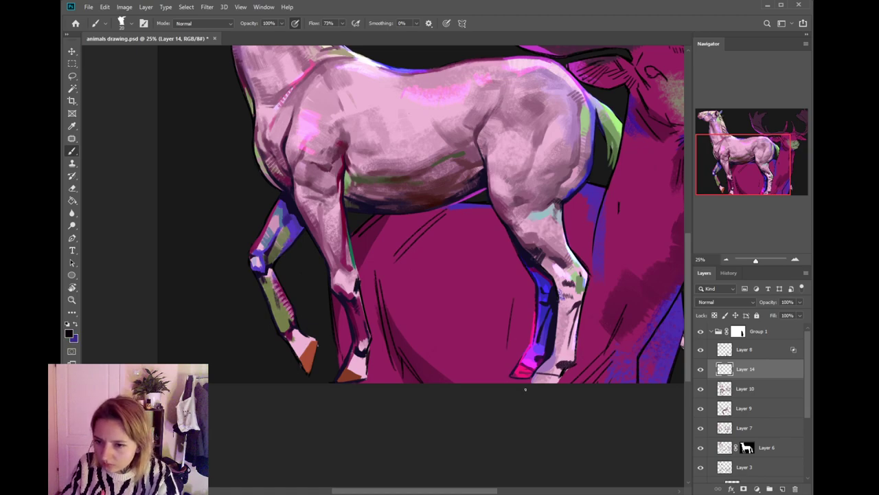
- Add a new layer above Layer 8 and rework the near hind leg's fetlock and rear contour in black
key("ctrl+shift+alt+n")
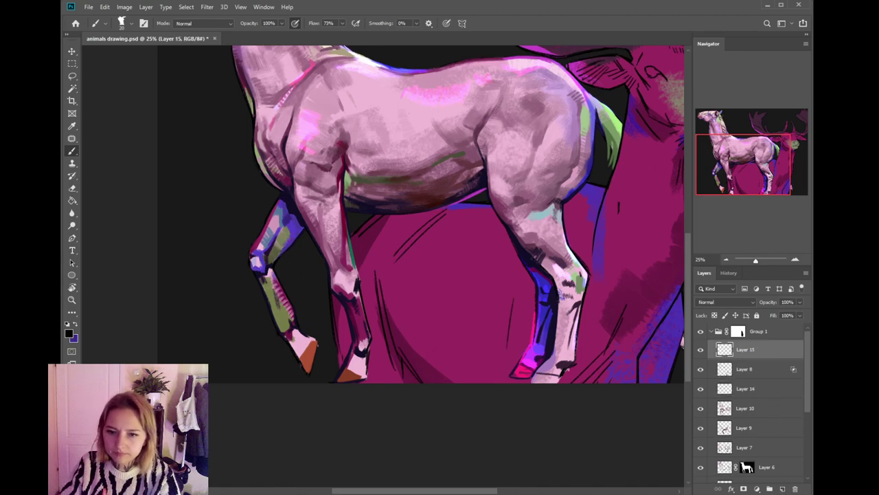
left_click(568, 364, "alt")
mouse_move(571, 364)
left_mouse_down()
mouse_move(562, 371)
mouse_move(576, 355)
mouse_move(574, 364)
left_mouse_up()
key("ctrl+z")
key("ctrl+z")
mouse_move(579, 321)
left_mouse_down()
mouse_move(575, 359)
mouse_move(576, 336)
left_mouse_up()
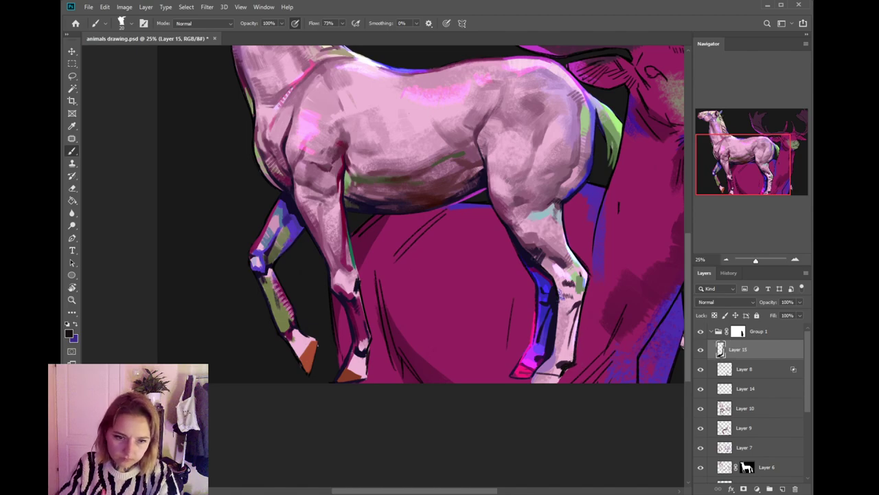
- Refine the near hind leg below the hock on Layer 15 with sampled light pinks and mauves
left_click(579, 300, "alt")
left_click(570, 260, "alt")
left_click_drag(569, 307, 572, 333)
key("ctrl+z")
key("ctrl+z")
left_click(576, 336, "alt")
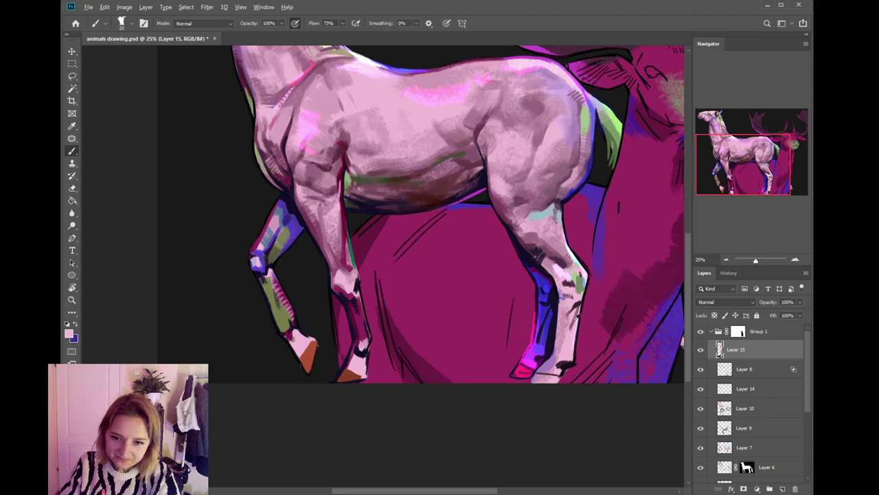
left_click(572, 323, "alt")
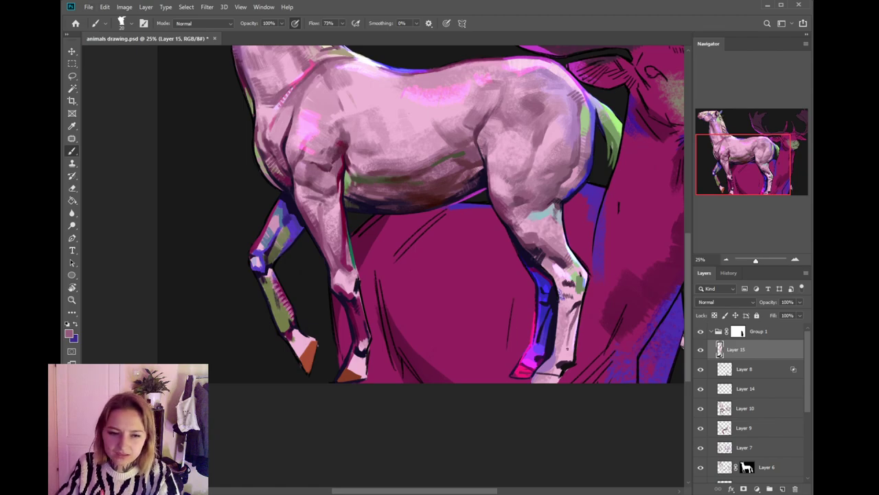
left_click(575, 311, "alt")
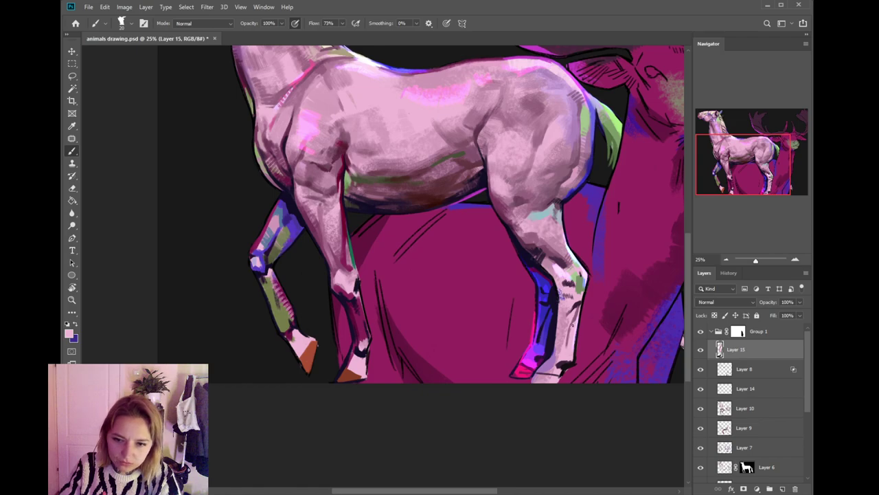
left_click(579, 311, "alt")
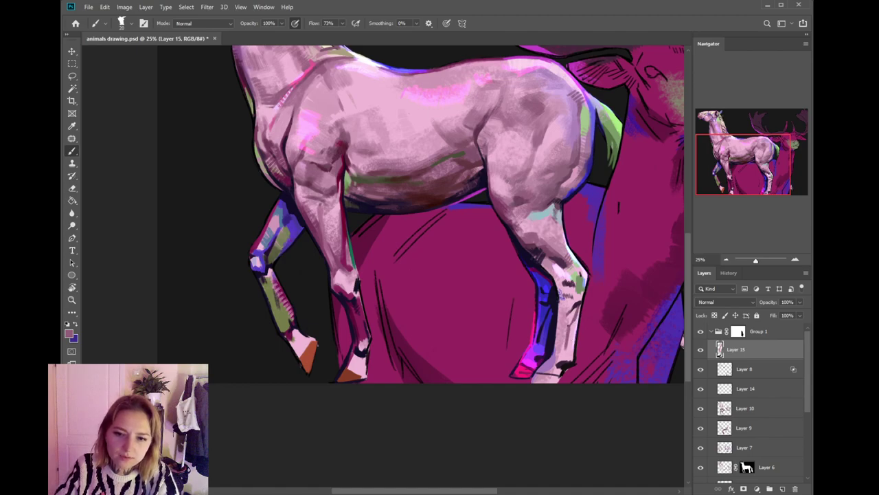
left_click(576, 327, "alt")
left_click(574, 325, "alt")
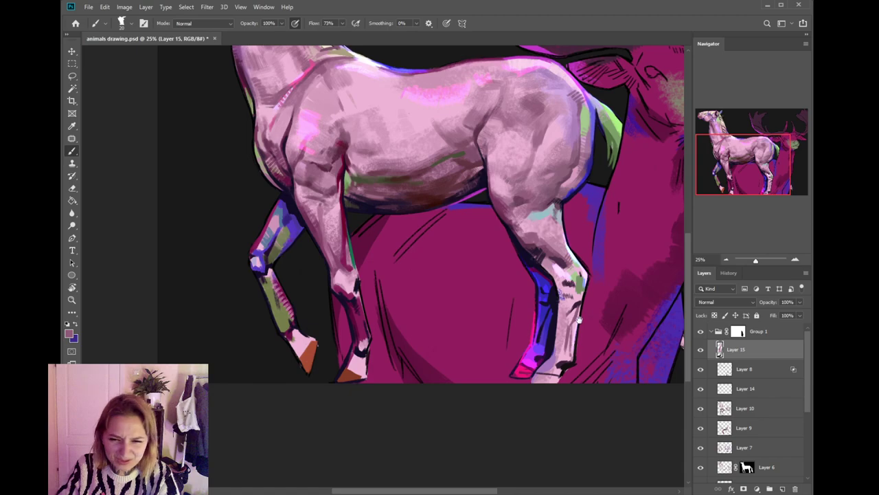
- Rework the rear contour where the horse's buttock meets the near hind leg in sampled near-black
scroll(580, 319, "up", 2)
left_click(557, 239, "alt")
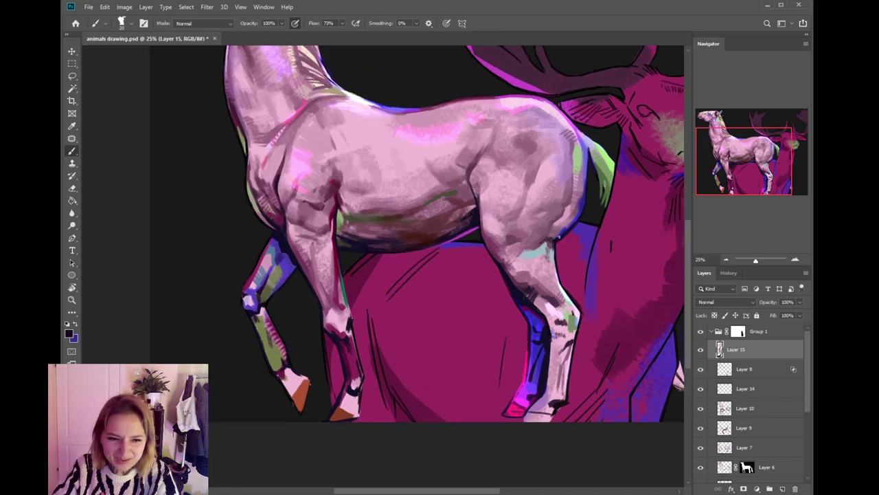
mouse_move(563, 235)
left_mouse_down()
mouse_move(556, 272)
mouse_move(568, 295)
left_mouse_up()
key("ctrl+z")
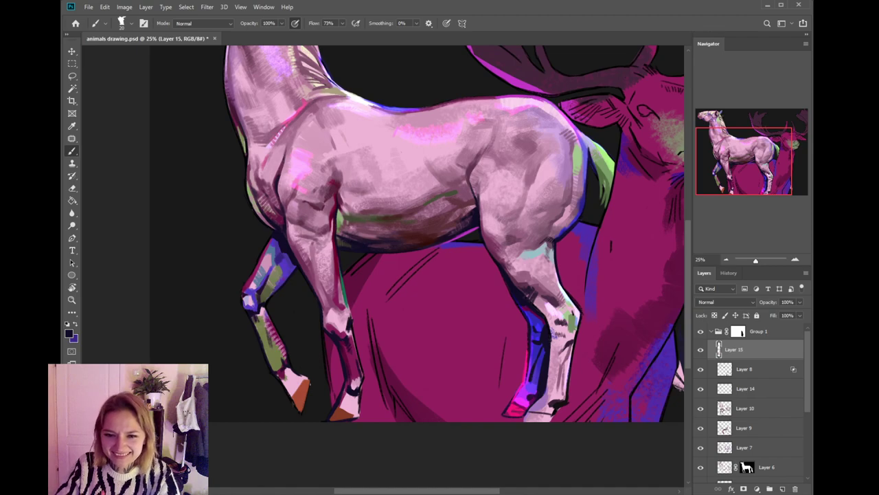
scroll(564, 247, "up", 1)
key("ctrl+z")
left_click_drag(560, 260, 549, 275)
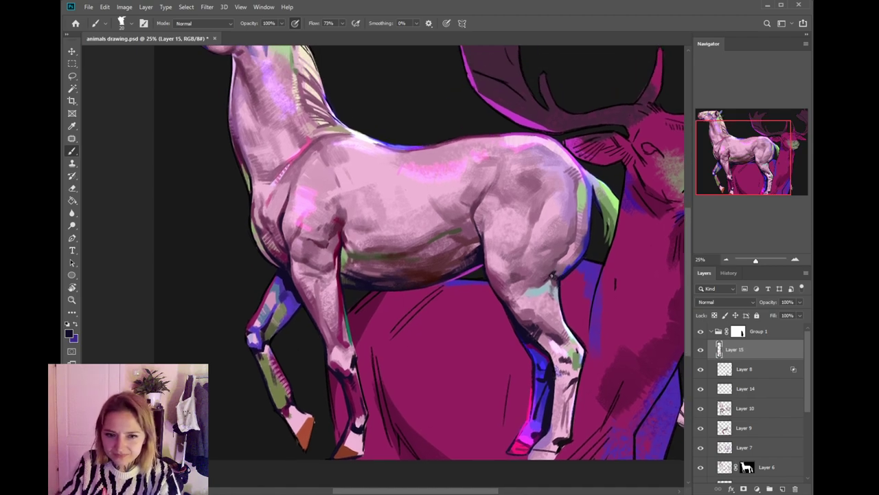
- Blend sampled pinks and mauves around the pale teal patch above the near hind hock, using a larger brush
left_click(543, 286, "alt")
left_click_drag(531, 283, 534, 286)
left_click(546, 297, "alt")
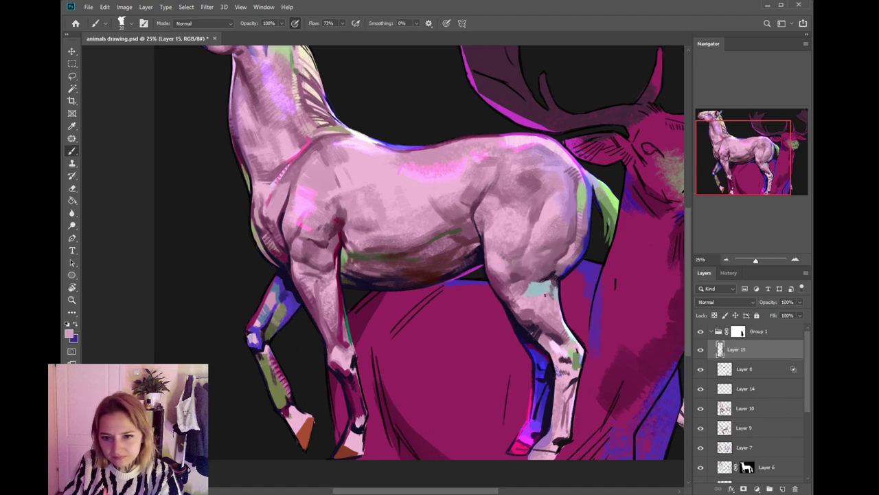
left_click(561, 322, "alt")
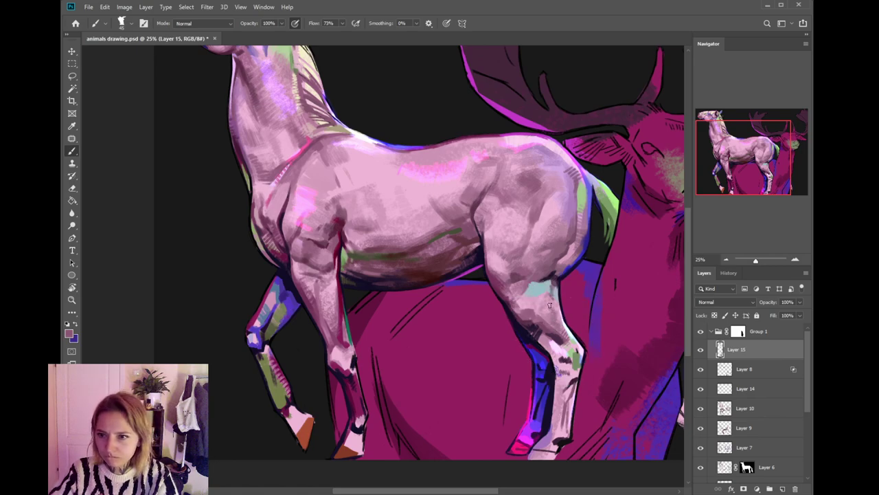
left_click(525, 299, "alt")
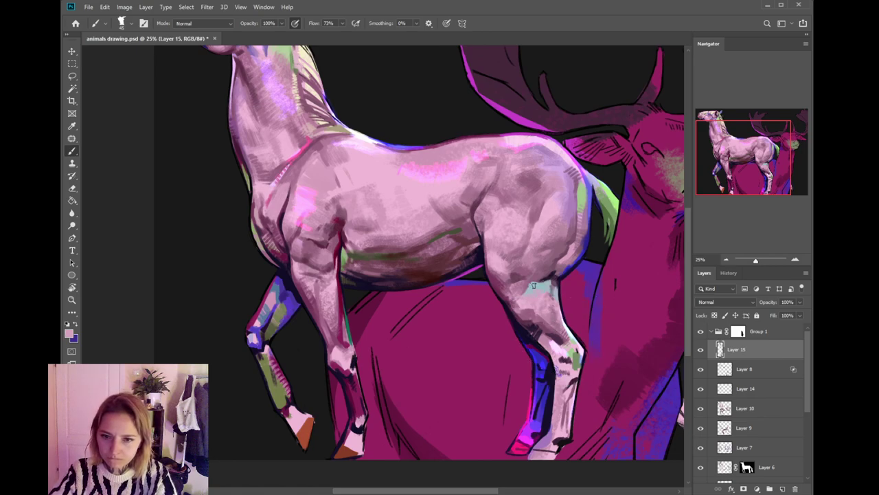
left_click(526, 281, "alt")
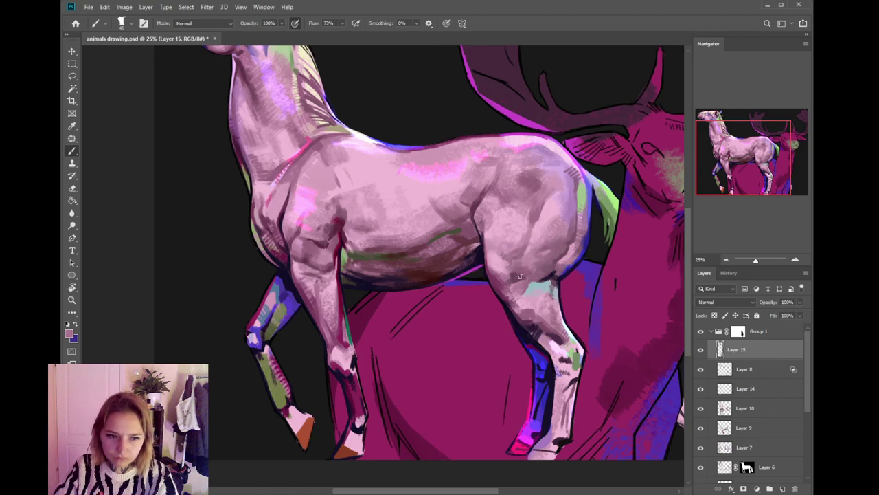
left_click(516, 284, "alt")
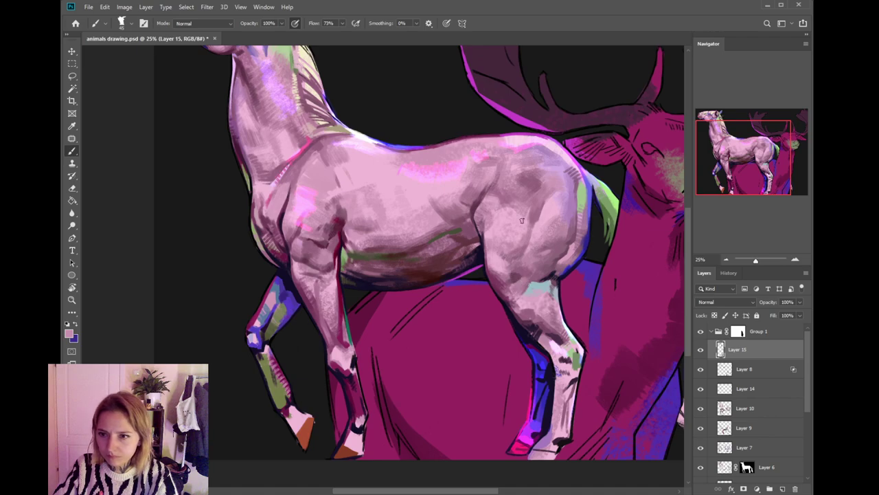
- Shade the front of the near hind thigh with sampled mauve and pick a darker maroon as the foreground color
scroll(501, 261, "up", 1)
left_click(514, 285, "alt")
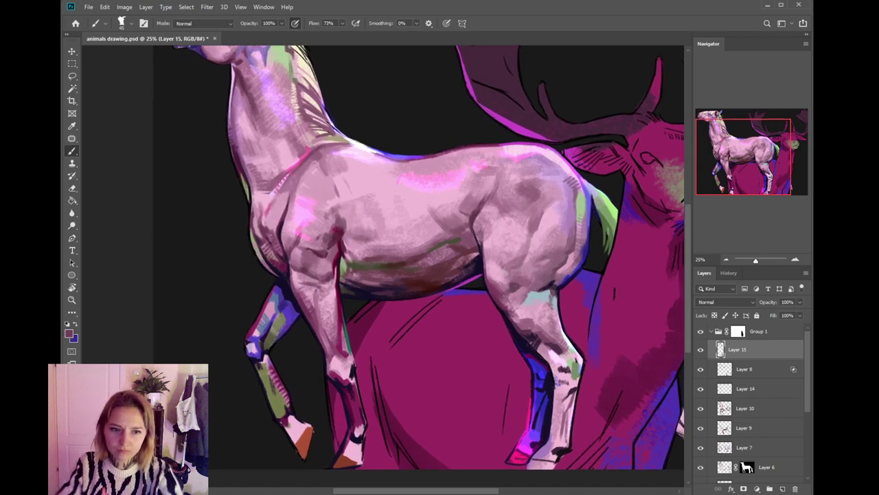
left_click(69, 336)
left_click(580, 386)
left_click(684, 315)
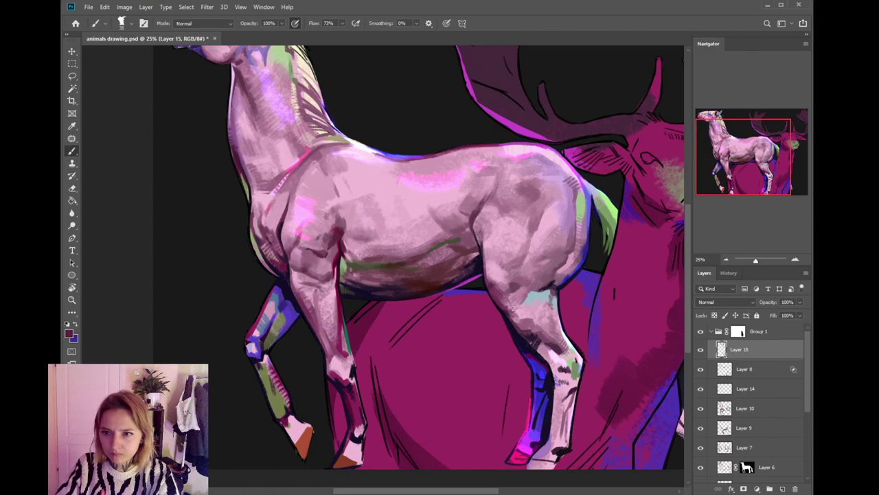
- Rework the shading on the horse's near shoulder at brush size 60, switching from dark maroon to sampled mauves
left_click_drag(425, 291, 479, 323)
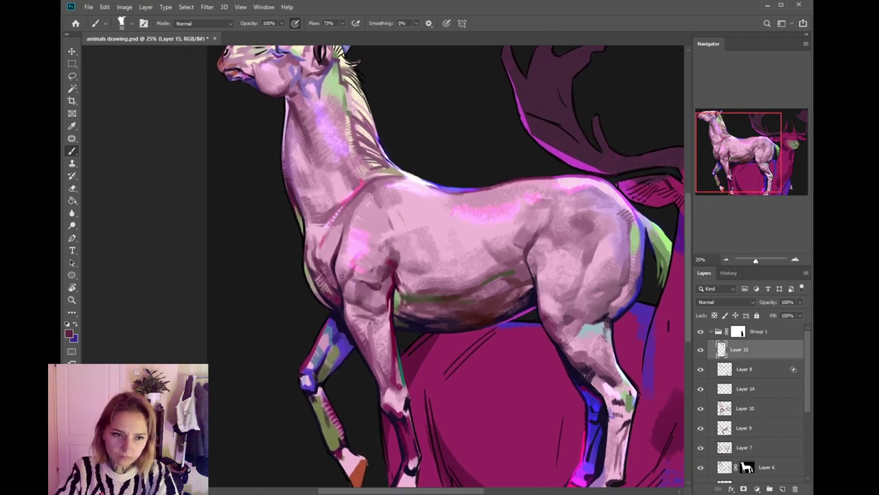
key("]")
key("]")
key("ctrl+z")
left_click_drag(369, 284, 356, 288)
key("ctrl+z")
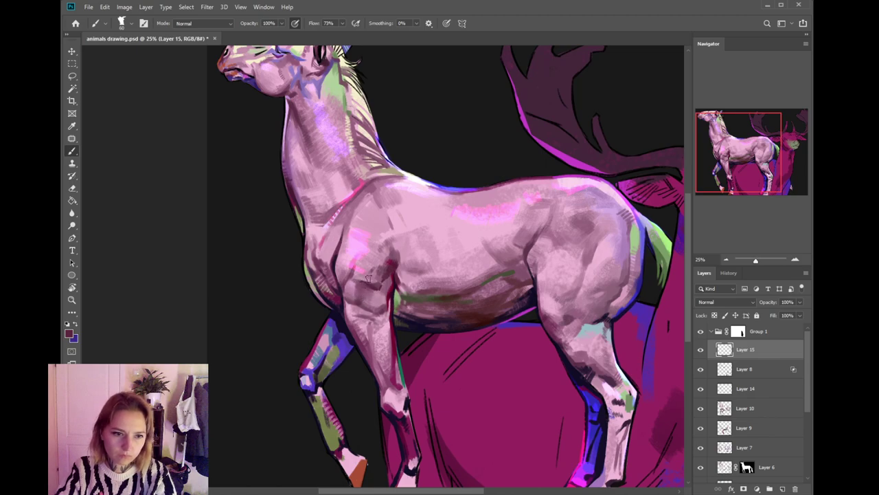
left_click(384, 267, "alt")
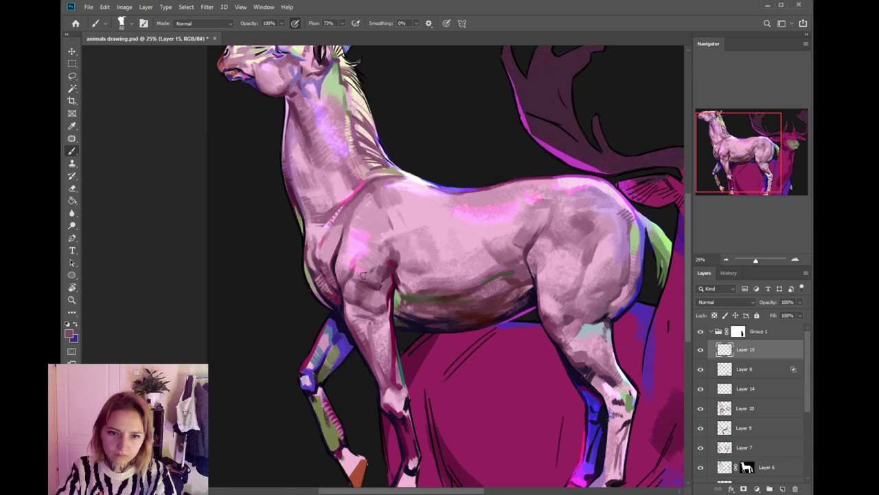
left_click(378, 276, "alt")
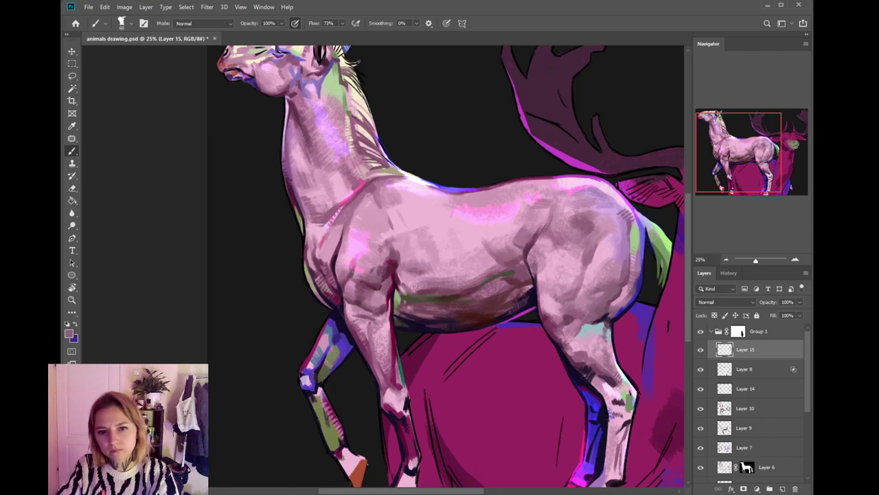
- Blend the lower shoulder into the top of the near foreleg with sampled mauve and pink tones
left_click_drag(407, 279, 412, 262)
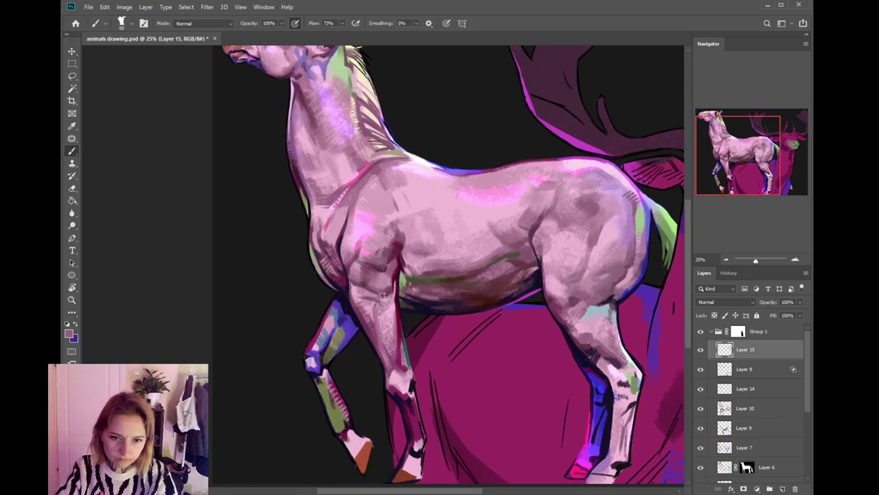
left_click(382, 294, "alt")
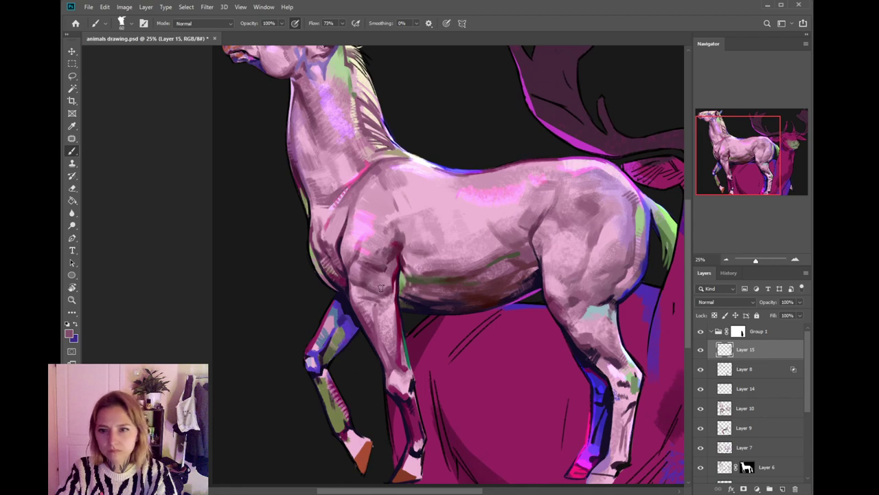
left_click(358, 277, "alt")
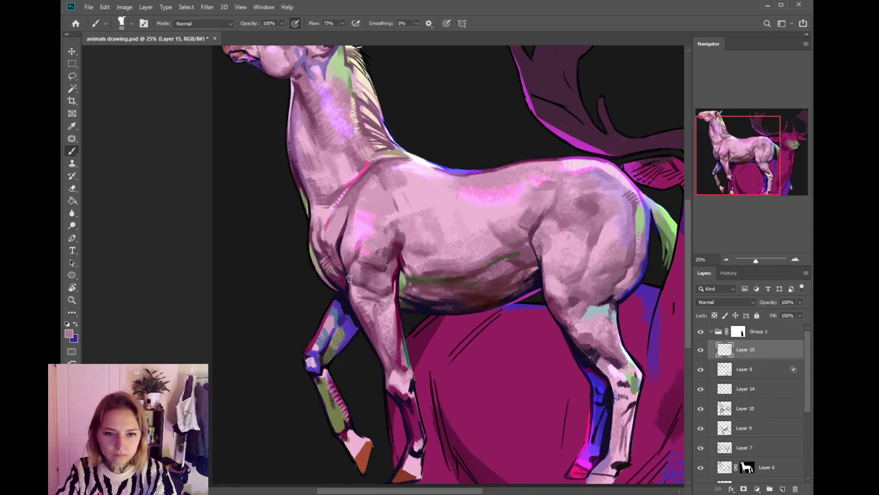
left_click(368, 275, "alt")
left_click(356, 268, "alt")
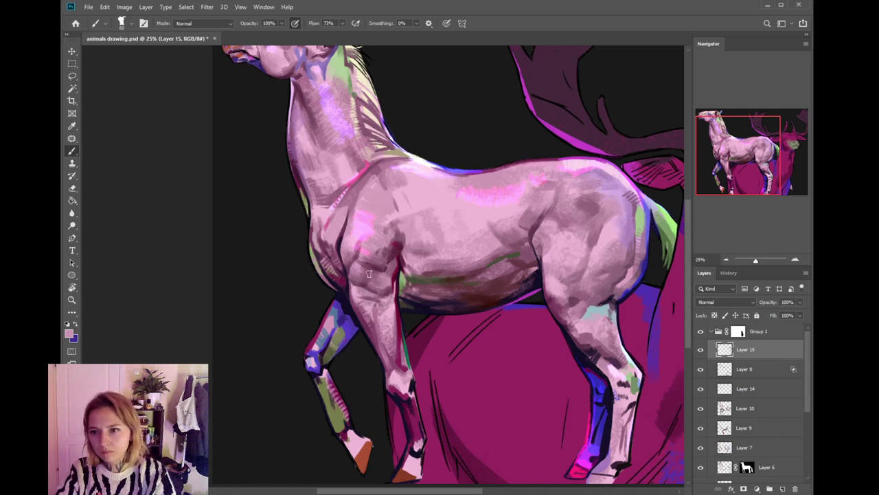
- Define the lower shoulder muscles at brush size 20 with sampled maroon, pink and mauve
left_click_drag(375, 283, 393, 297)
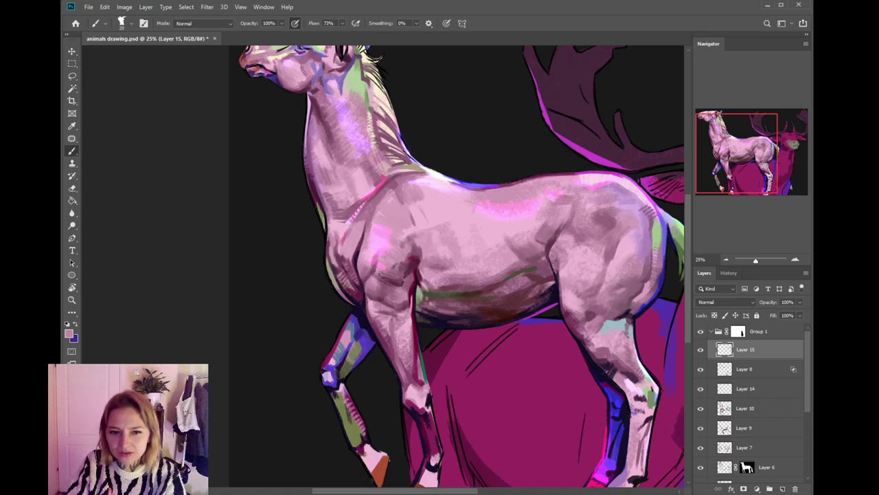
left_click_drag(378, 273, 375, 272)
left_click(368, 273, "alt")
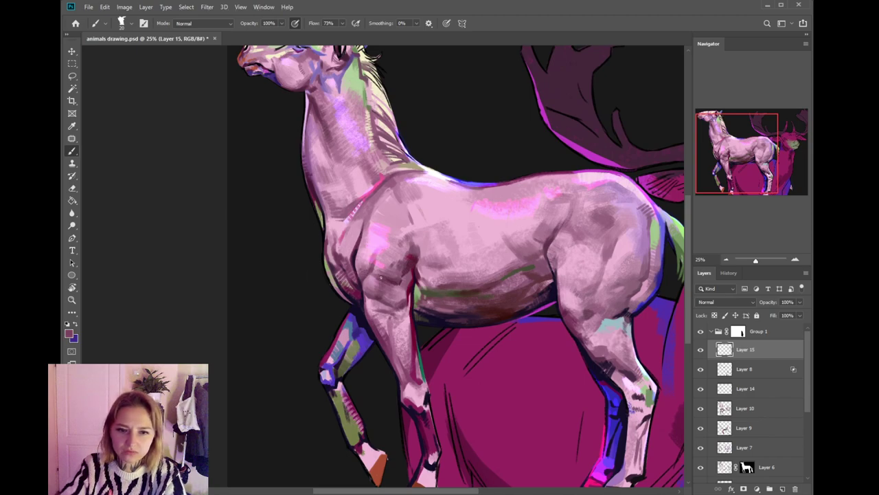
left_click(395, 277, "alt")
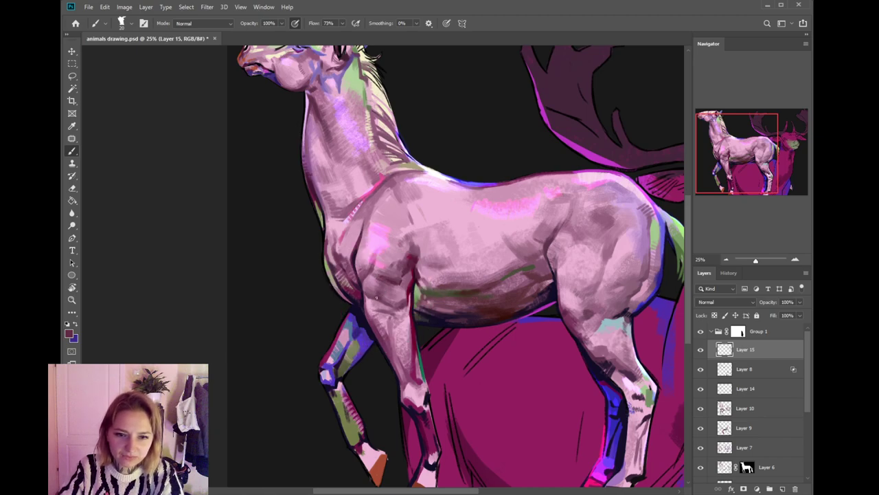
left_click(372, 296, "alt")
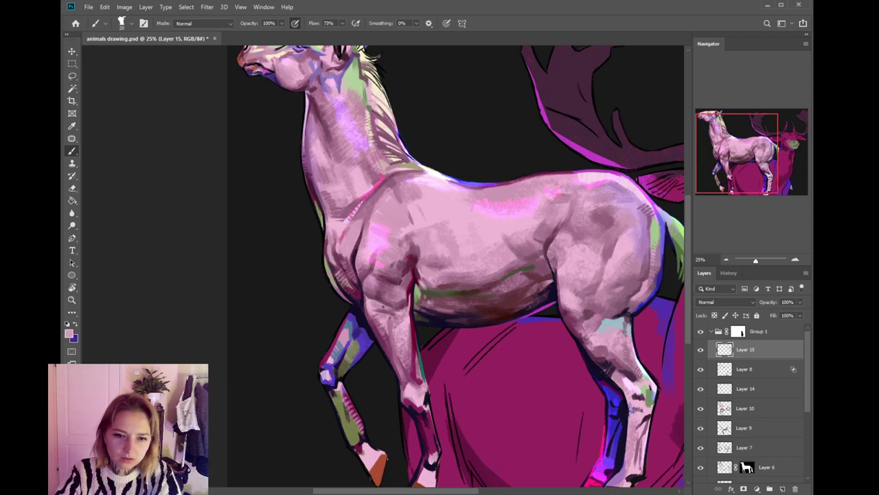
left_click(385, 309, "alt")
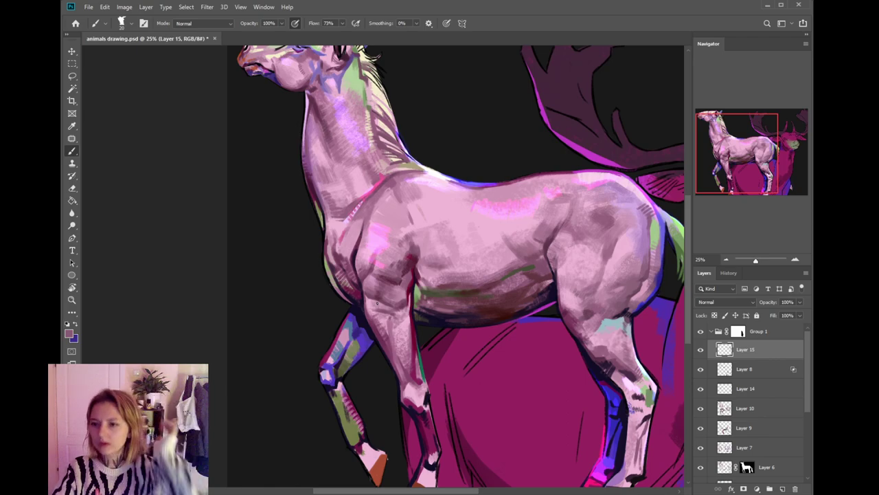
- Lighten the upper part of the near foreleg with sampled light pinks
left_click_drag(377, 304, 390, 308)
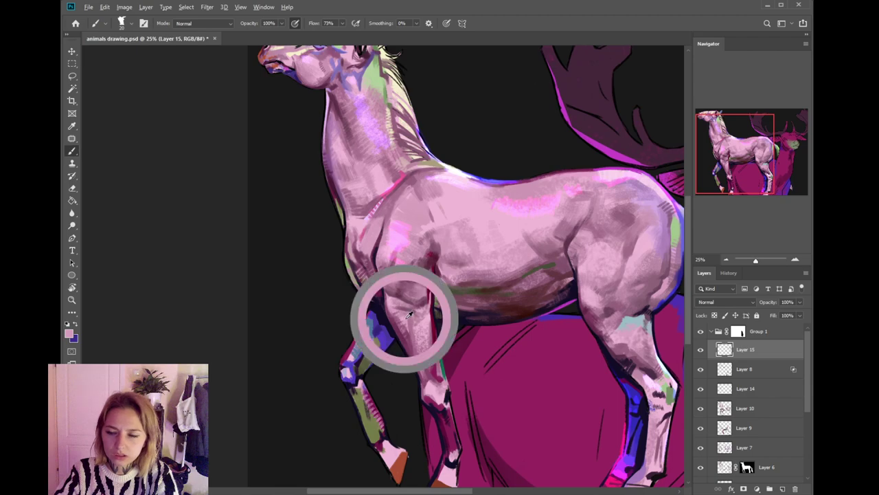
left_click(421, 312, "alt")
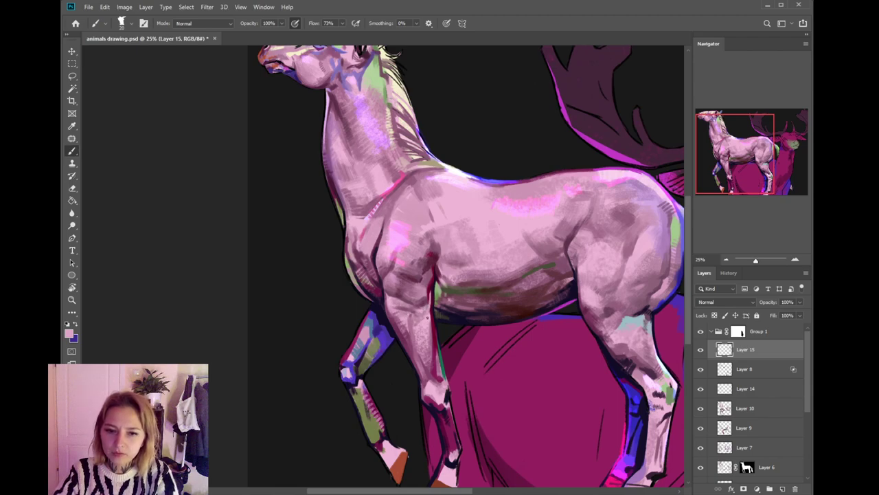
left_click(419, 326, "alt")
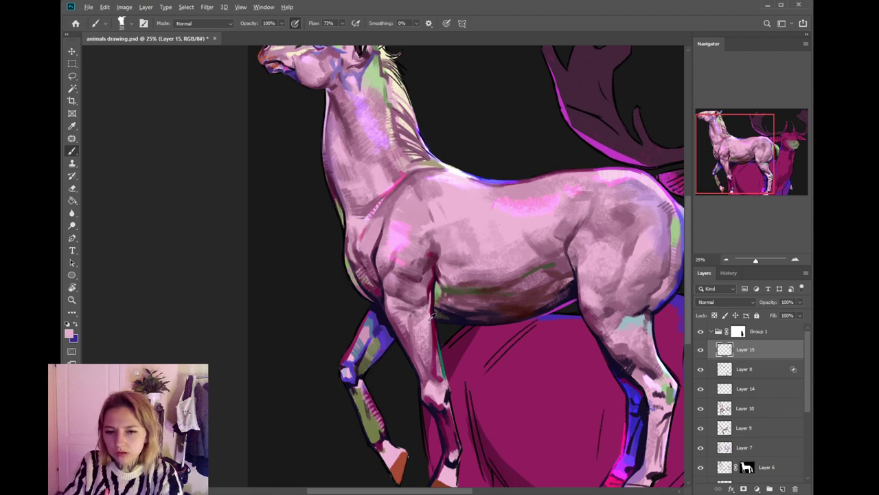
scroll(433, 324, "up", 1)
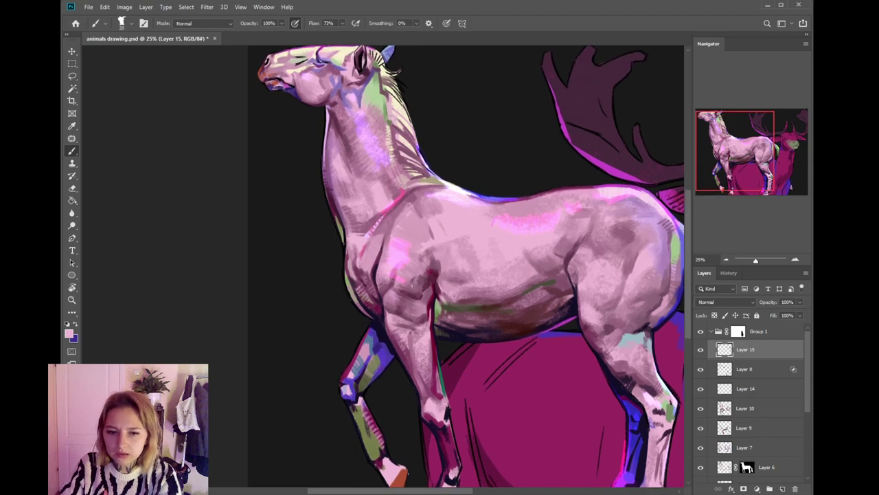
left_click(420, 328, "alt")
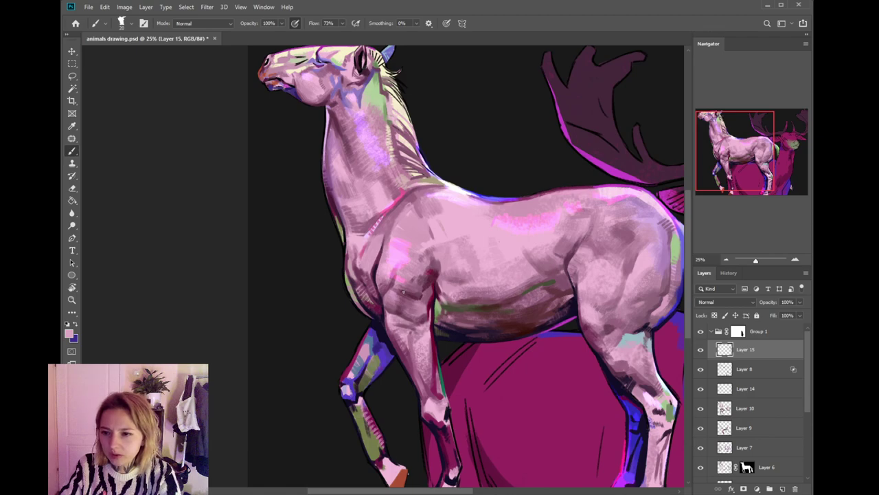
- Touch up the lower shoulder muscle above the near foreleg with sampled light pink
left_click_drag(432, 322, 445, 305)
left_click(400, 299, "alt")
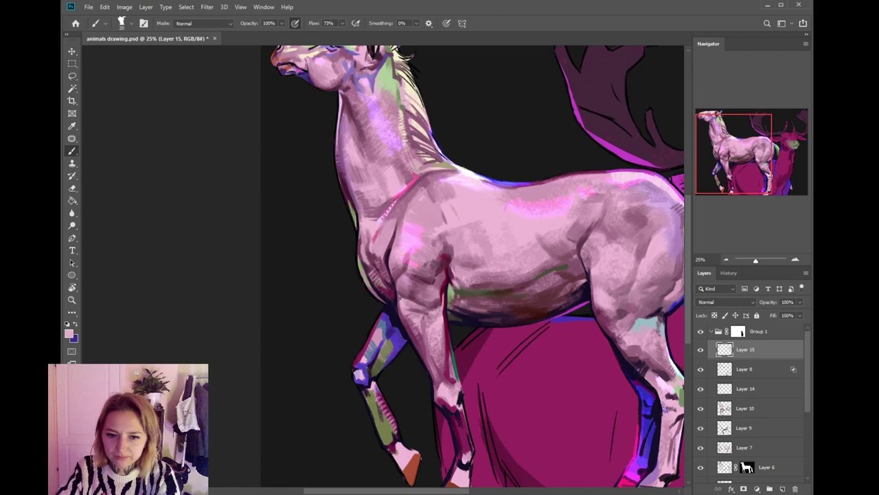
left_click_drag(414, 264, 410, 285)
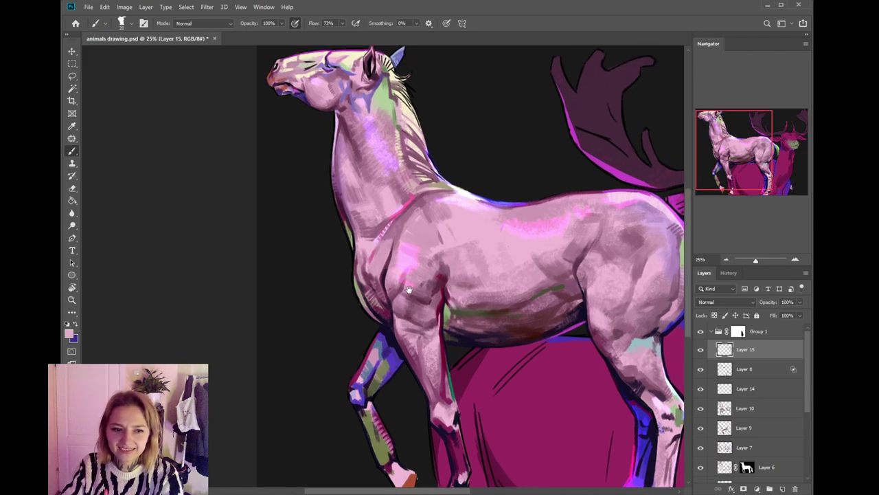
- Shade the lower shoulder and the top of the near foreleg with sampled mauve and maroon tones
left_click(399, 312, "alt")
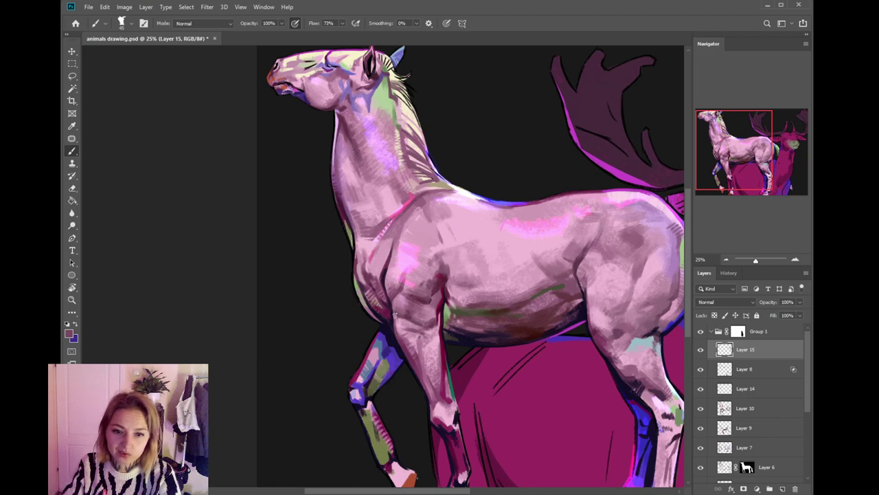
left_click(419, 371, "alt")
key("bracketleft")
key("bracketleft")
left_click(431, 326, "alt")
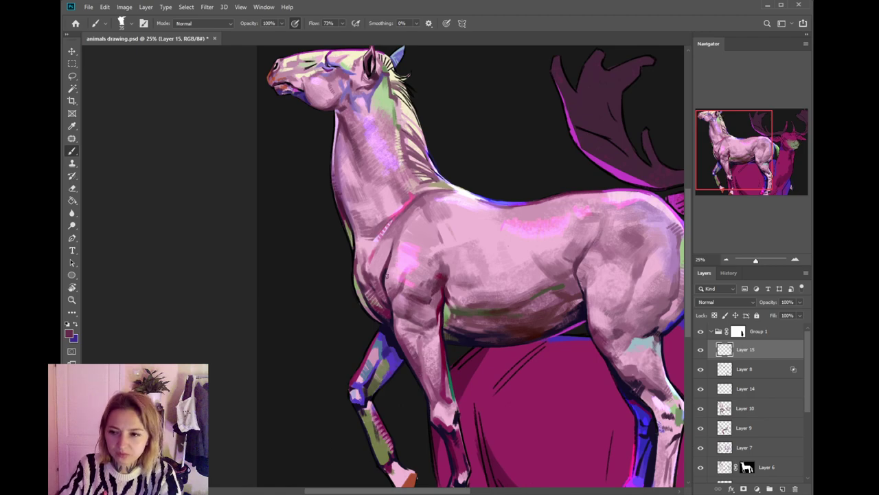
left_click(411, 346, "alt")
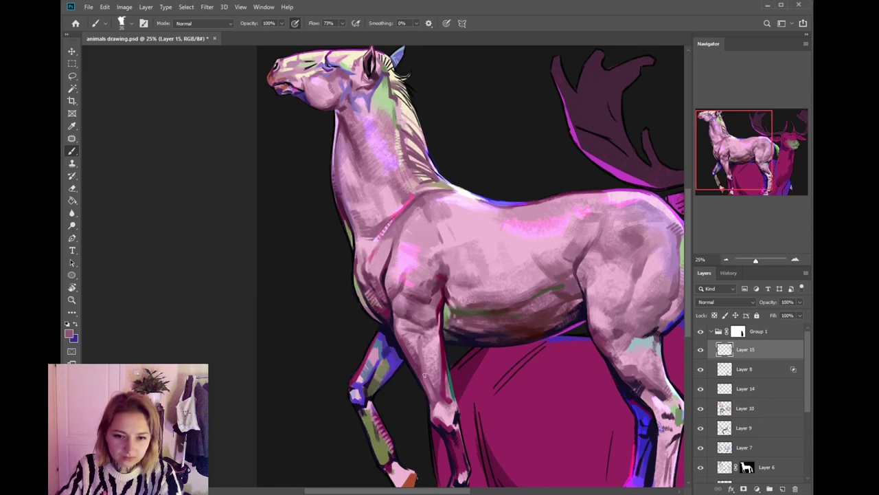
- Model the near foreleg just above the knee with sampled light pink, mauve and maroon
left_click(443, 405, "alt")
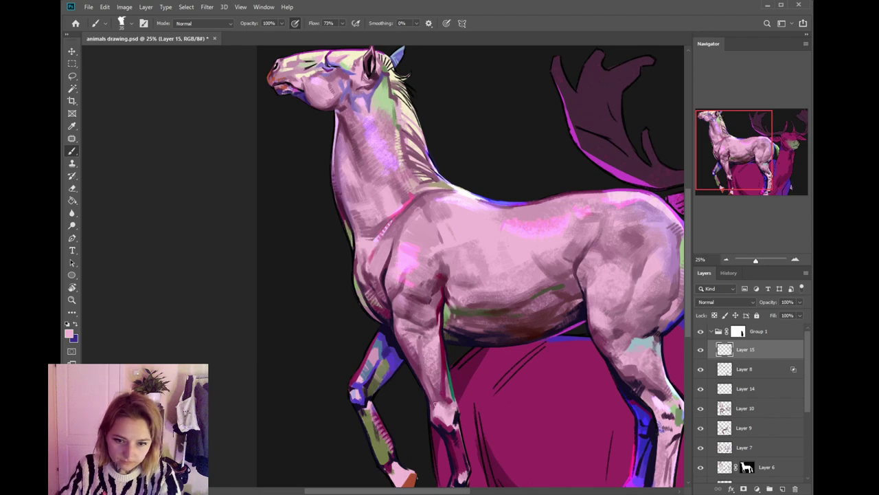
left_click(435, 397, "alt")
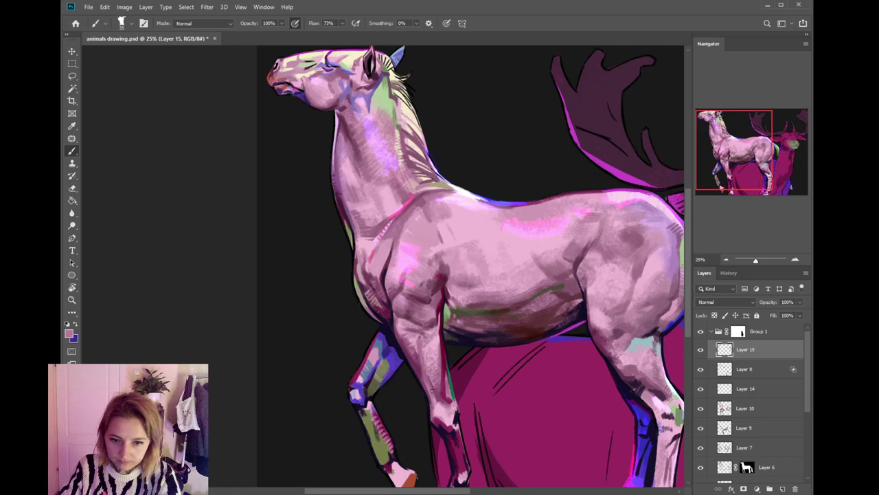
left_click(429, 390, "alt")
left_click_drag(429, 390, 431, 398)
left_click(433, 394, "alt")
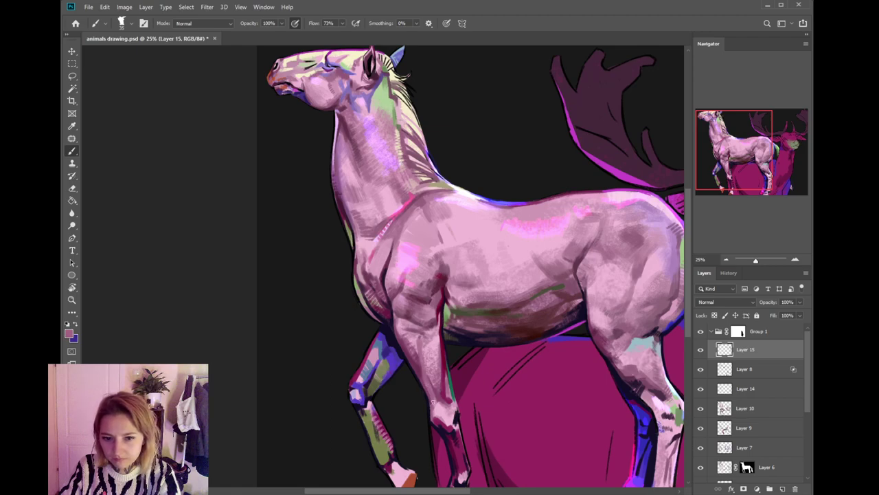
left_click(443, 392, "alt")
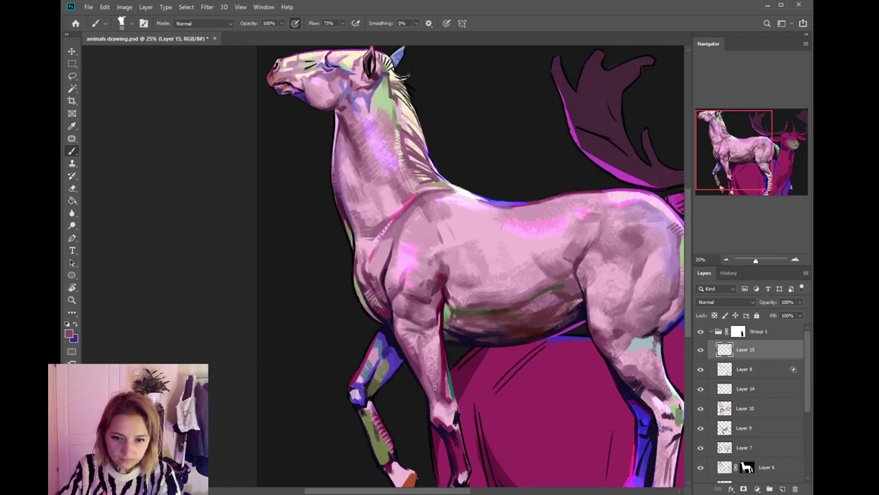
left_click(418, 368, "alt")
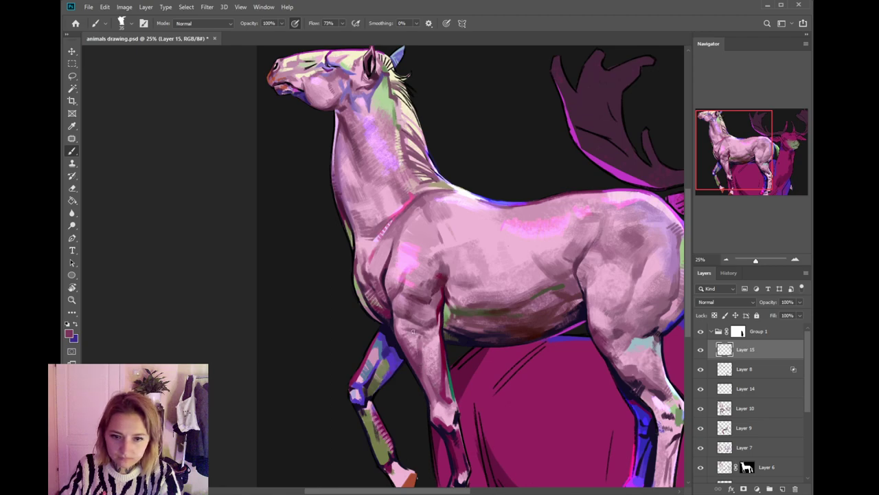
- Lighten the upper front of the near foreleg below the shoulder with sampled pinks at brush size 30
key("ctrl+minus")
key("ctrl+minus")
key("ctrl+minus")
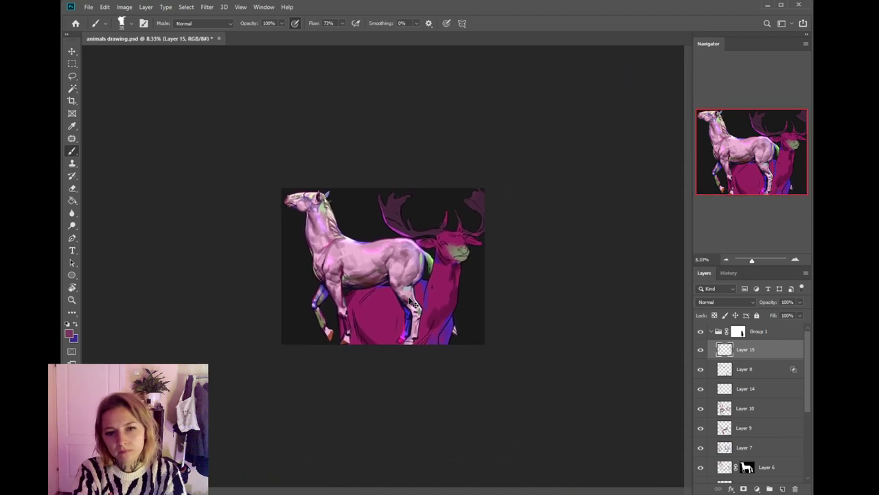
key("ctrl+minus")
key("ctrl+plus")
key("ctrl+plus")
key("ctrl+plus")
left_click_drag(383, 329, 564, 364)
left_click(397, 341, "alt")
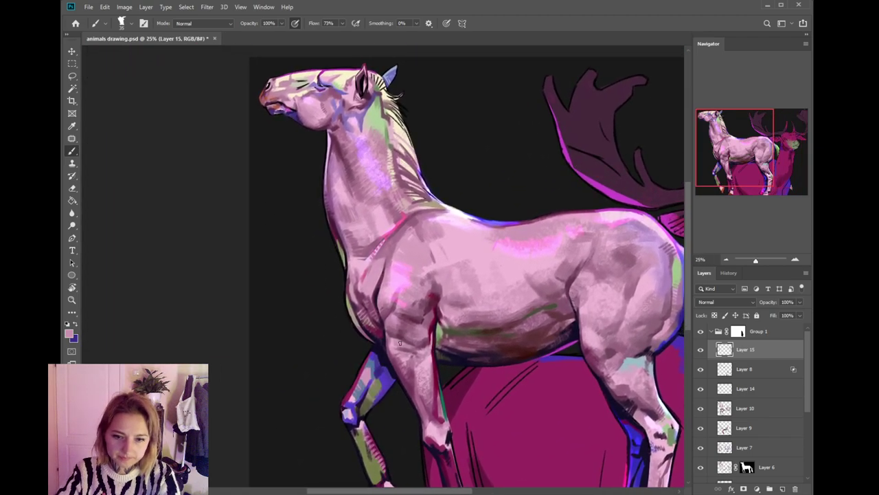
left_click(396, 340, "alt")
left_click(393, 343, "alt")
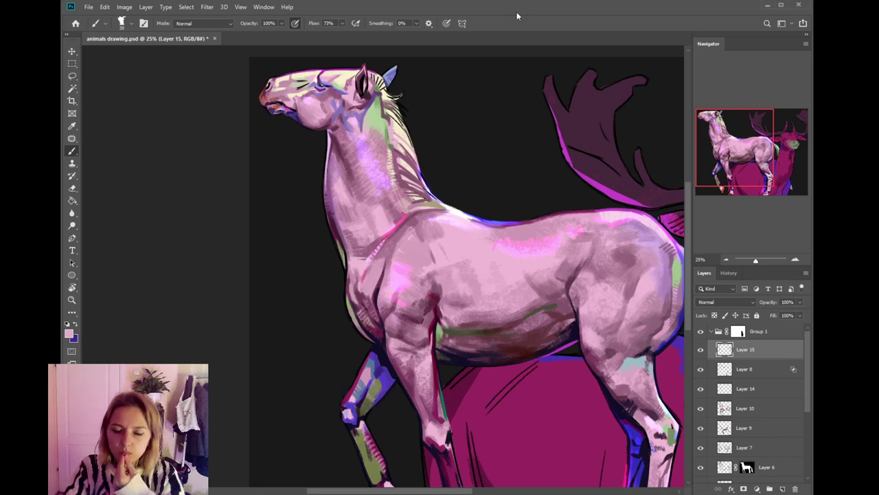
- Darken the foreleg contours with sampled near-black and deep blue at brush size 15
left_click_drag(409, 379, 406, 351)
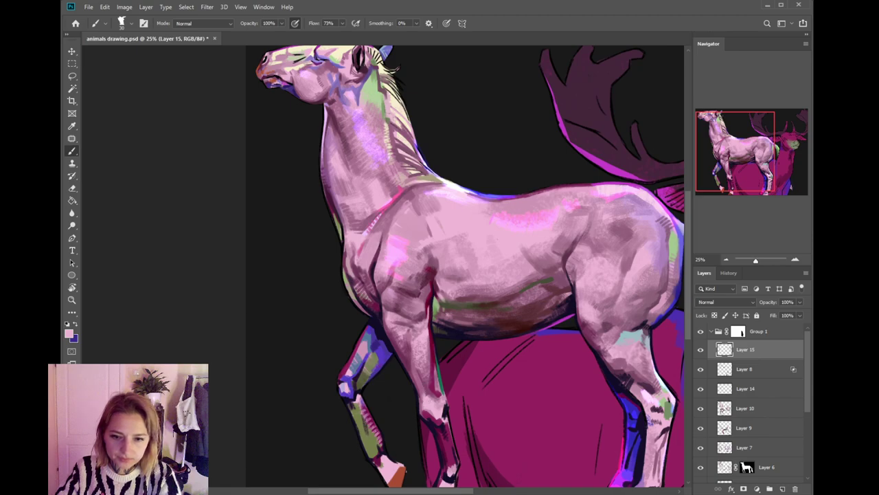
left_click(433, 419, "alt")
key("bracketleft")
key("bracketleft")
key("bracketleft")
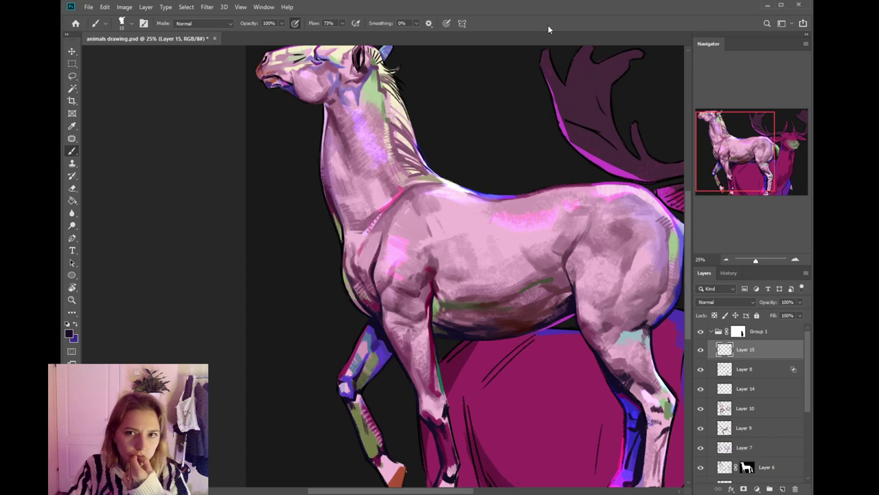
left_click_drag(369, 362, 384, 334)
left_click(391, 316, "alt")
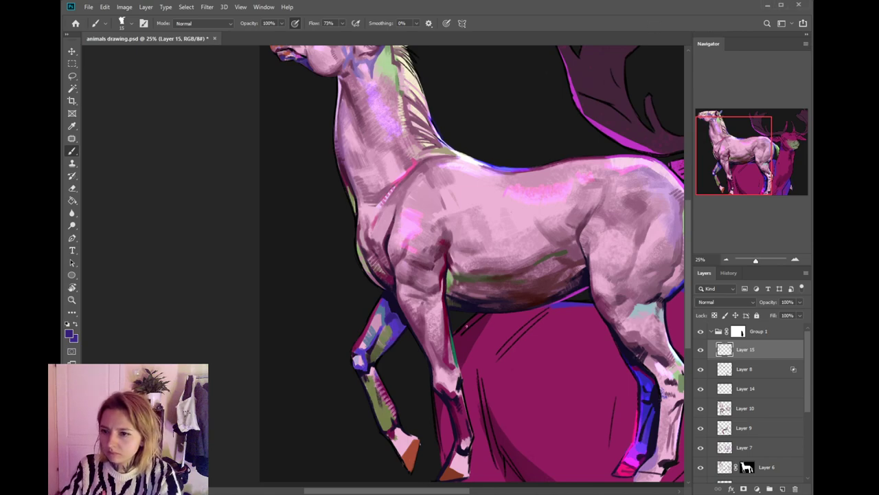
left_click_drag(412, 384, 425, 349)
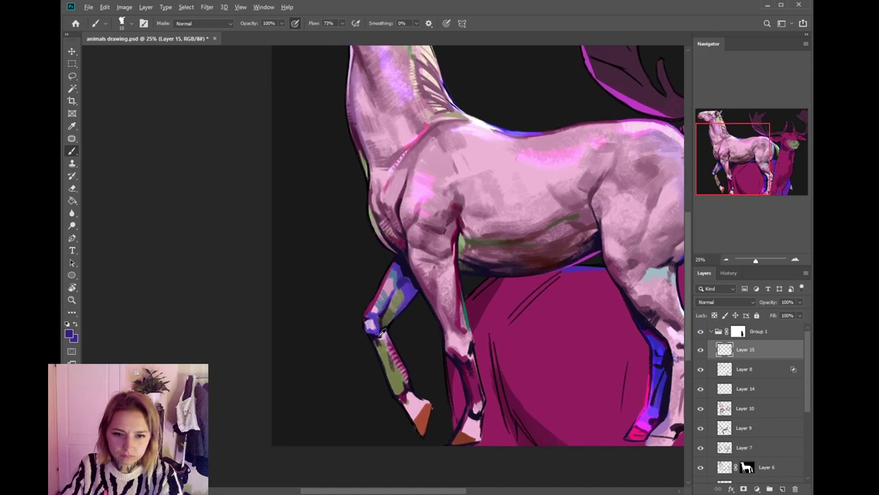
left_click_drag(453, 313, 418, 346)
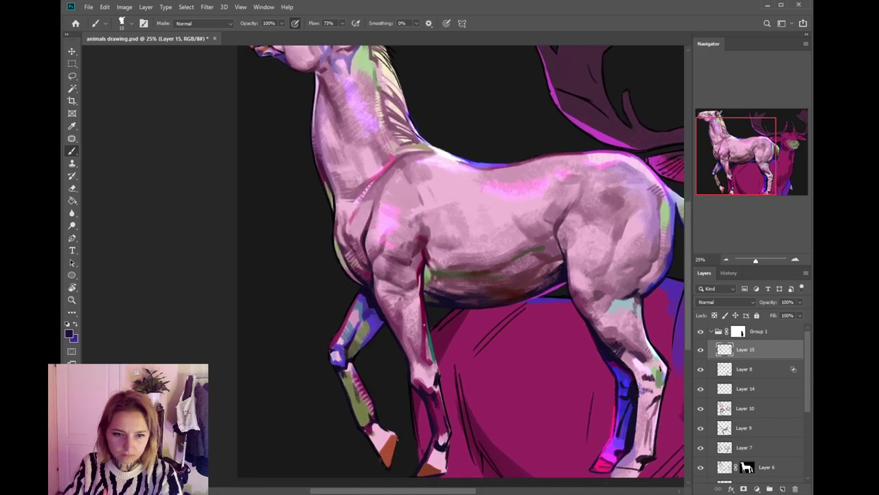
- Refine the rear edge of the near foreleg above the knee with sampled green and pink
left_click(438, 365, "alt")
left_click(436, 349, "alt")
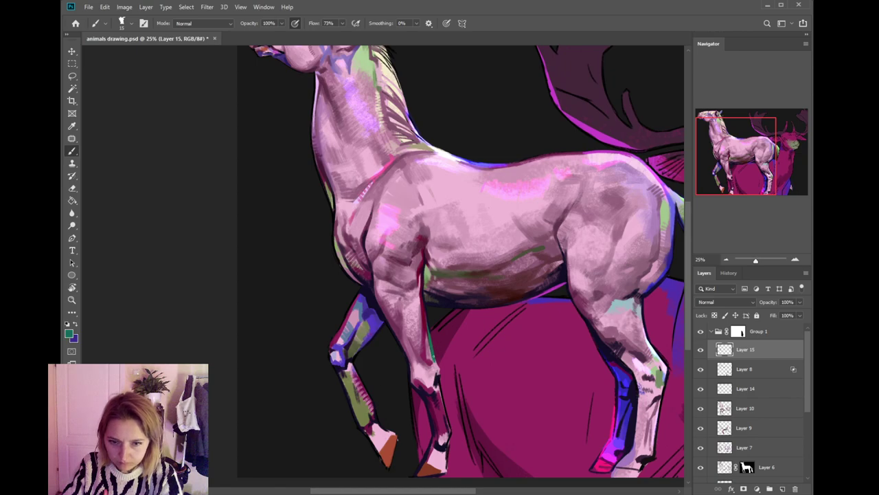
left_click(440, 365, "alt")
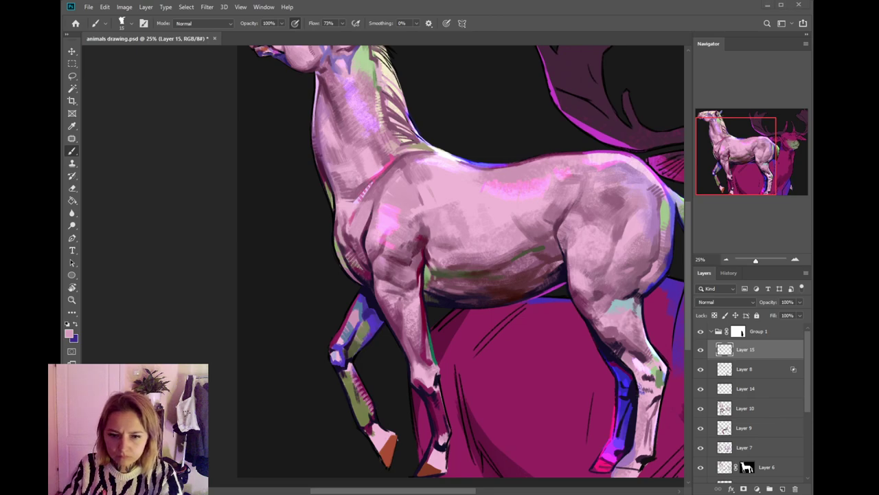
- Touch up the near foreleg from the knee to the pastern with sampled light pink and near-black
left_click(452, 429, "alt")
left_click(446, 442, "alt")
left_click_drag(451, 434, 448, 450)
left_click(444, 456, "alt")
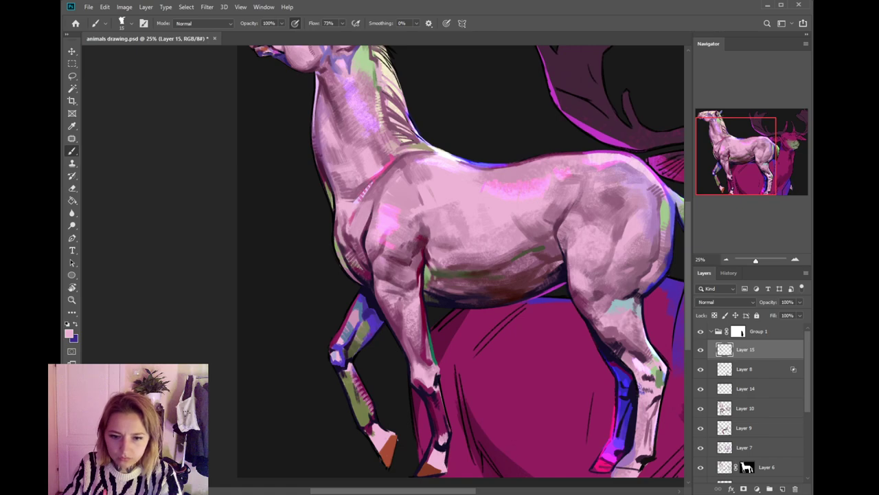
scroll(441, 420, "down", 2)
left_click(439, 394, "alt")
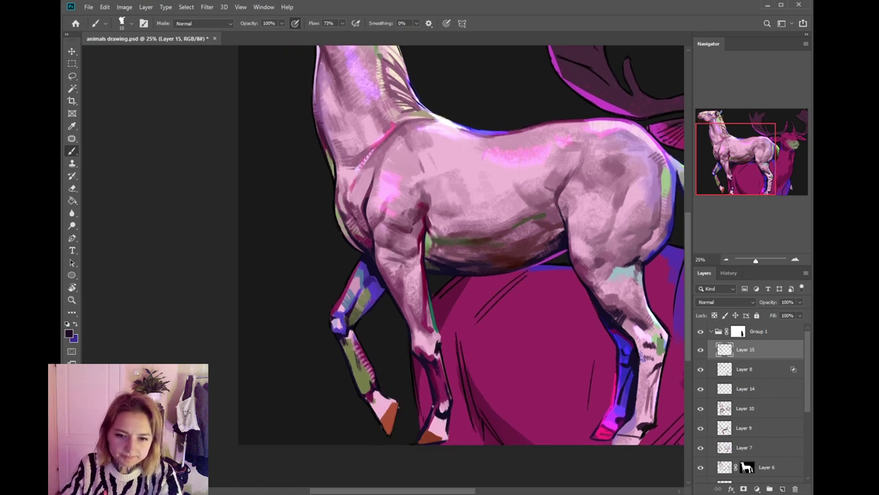
scroll(449, 357, "up", 2)
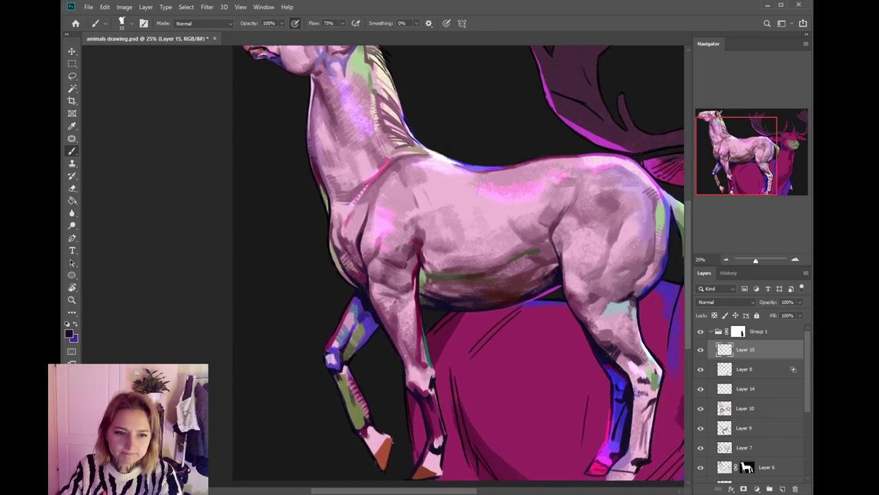
- Reinforce the rear shadow of the near foreleg above the knee with sampled crimson and mauve
left_click(421, 359, "alt")
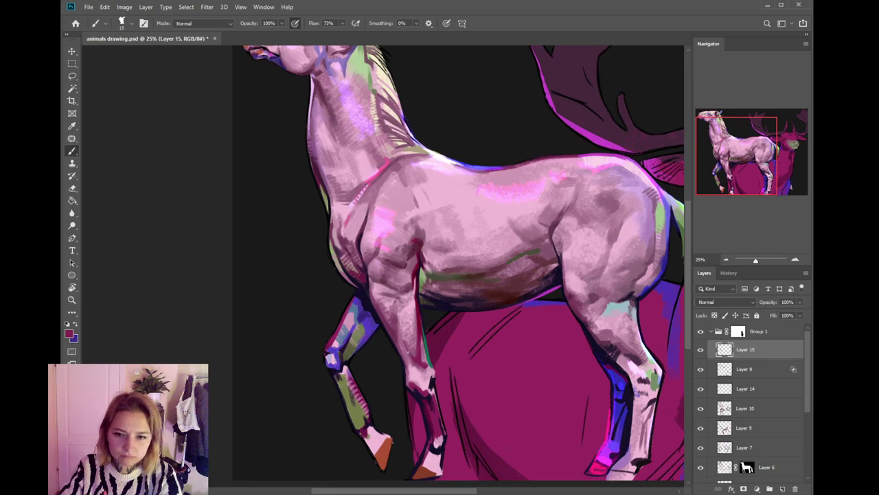
left_click_drag(427, 315, 416, 335)
left_click_drag(445, 369, 452, 356)
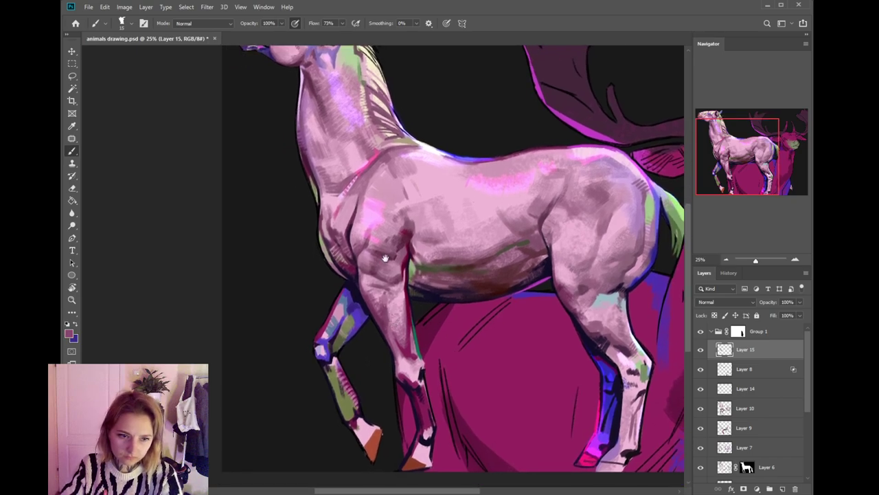
- Blend the front of the lower shoulder muscle beside the chest with sampled mauve and pink tones
left_click_drag(390, 265, 404, 298)
left_click(386, 294, "alt")
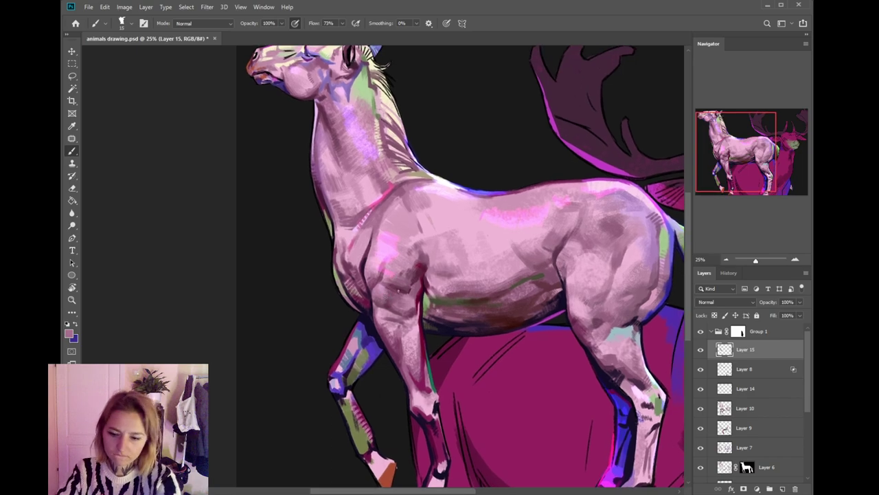
left_click(377, 299, "alt")
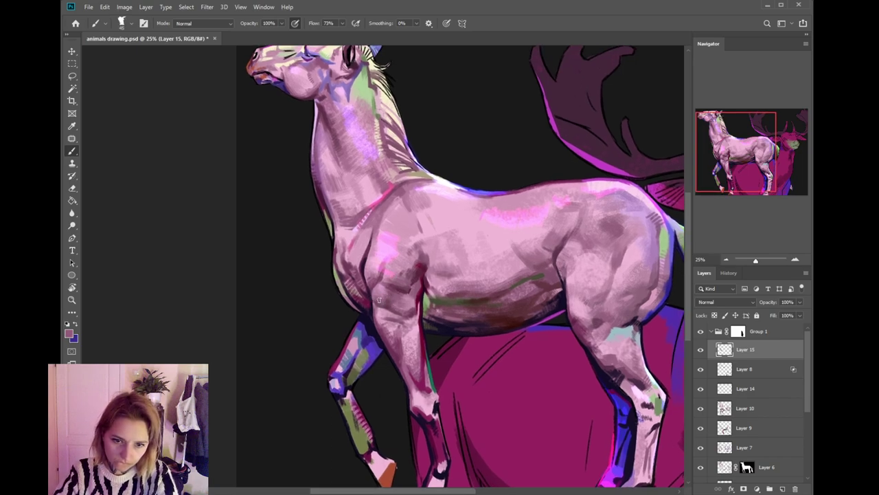
left_click(379, 297, "alt")
left_click(382, 295, "alt")
left_click(386, 297, "alt")
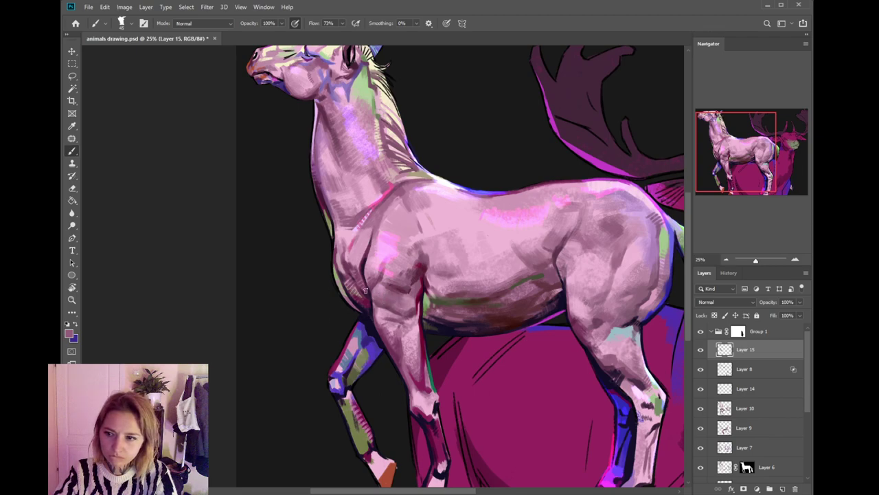
left_click(385, 308, "alt")
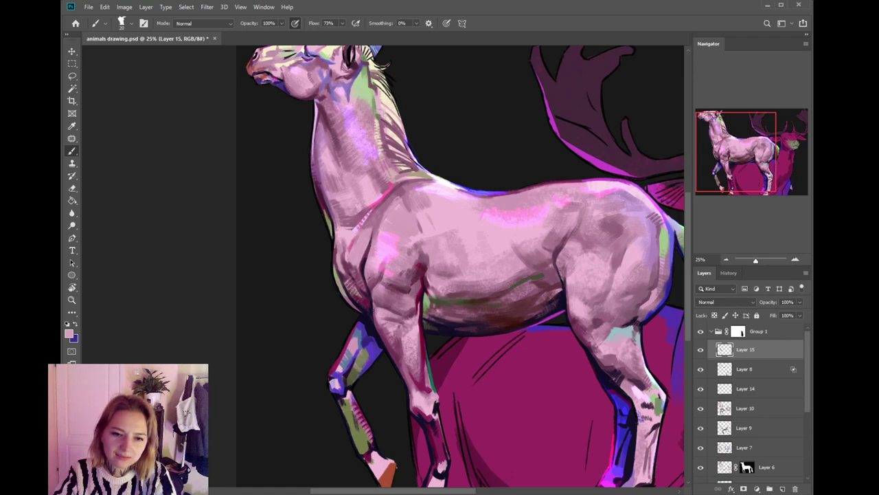
- Define the lower shoulder muscle and its rear edge at the belly with sampled maroon, mauve and light pink
left_click(389, 304, "alt")
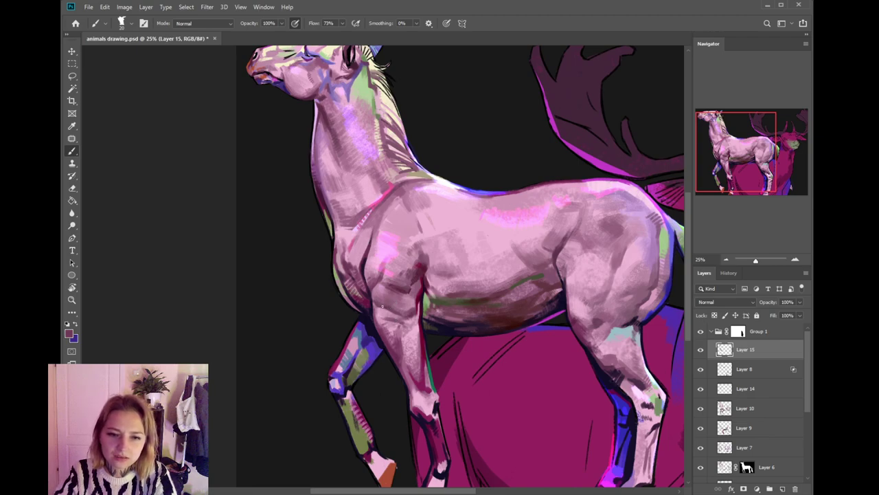
left_click(399, 290, "alt")
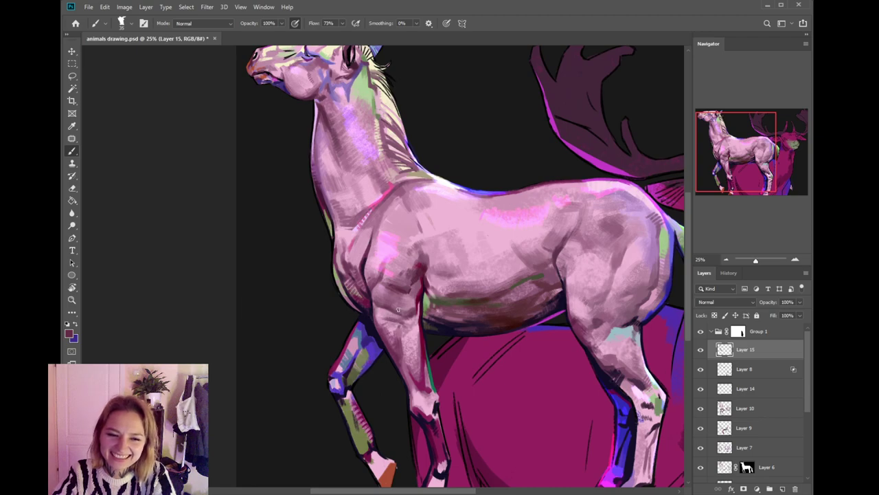
left_click(411, 307, "alt")
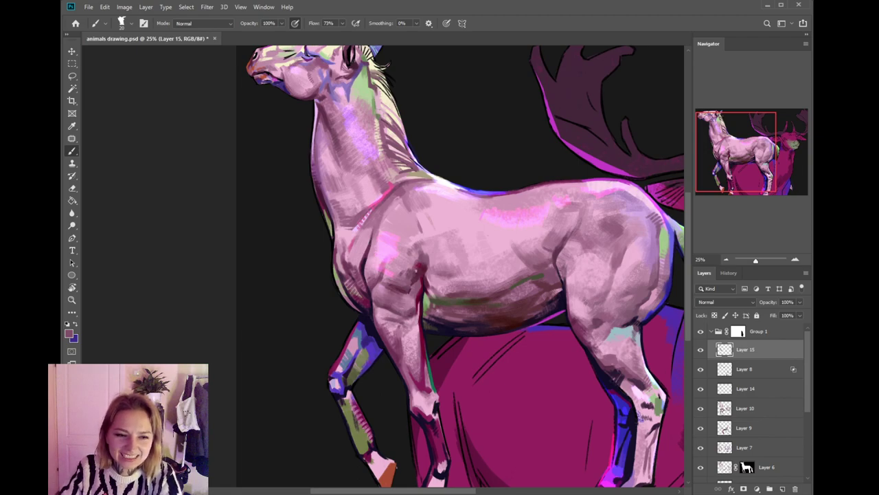
left_click(421, 300, "alt")
left_click(421, 311, "alt")
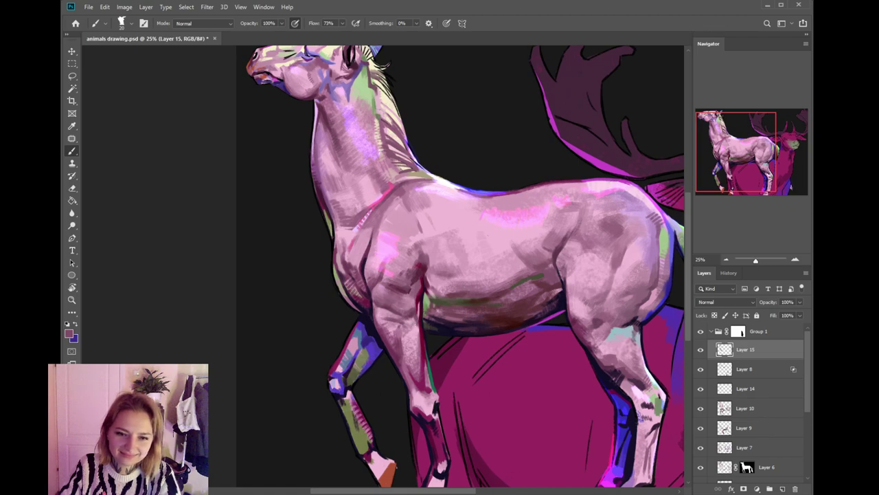
left_click(416, 318, "alt")
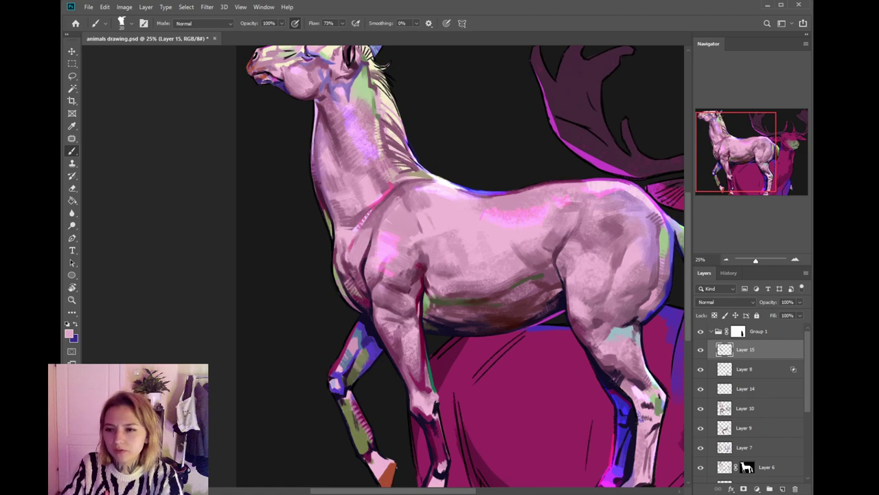
- Refine the shadow crease at the rear of the lower shoulder with sampled dark maroon and pink
scroll(398, 303, "left", 2)
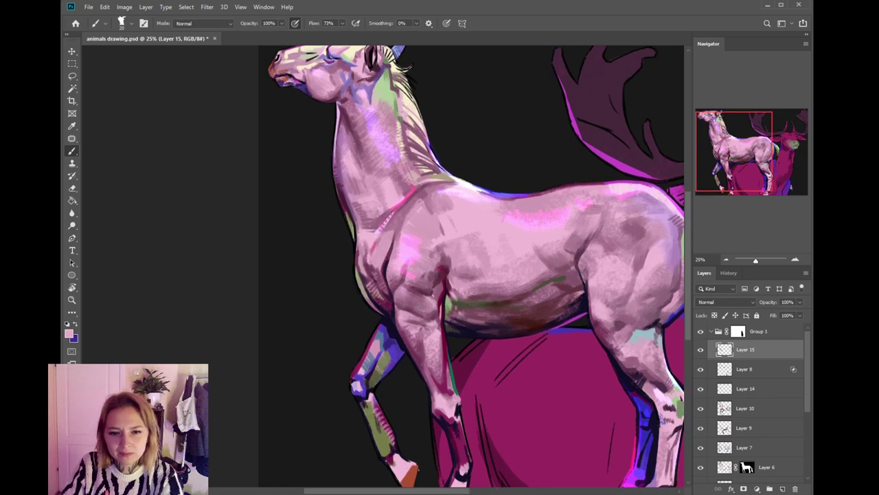
left_click(431, 288, "alt")
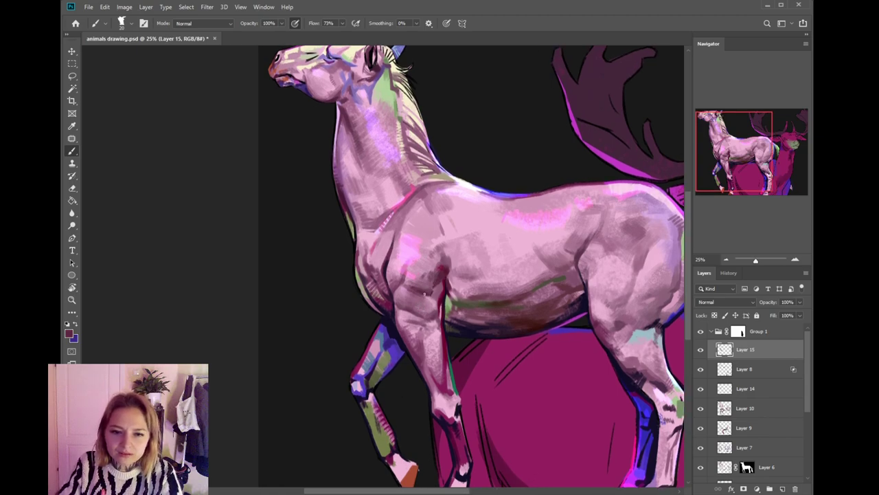
left_click_drag(419, 295, 432, 299)
left_click(438, 298, "alt")
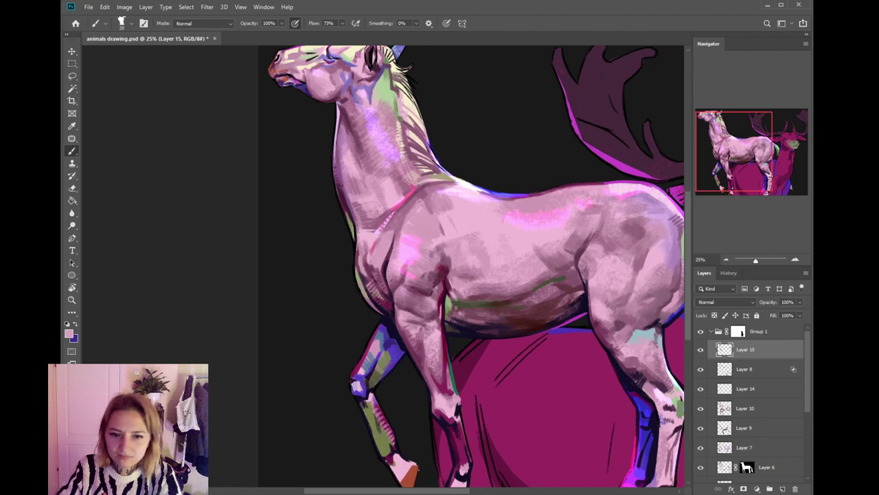
- Refine the shadow behind the near foreleg's elbow with sampled mauve and darker mauve tones
left_click(436, 289, "alt")
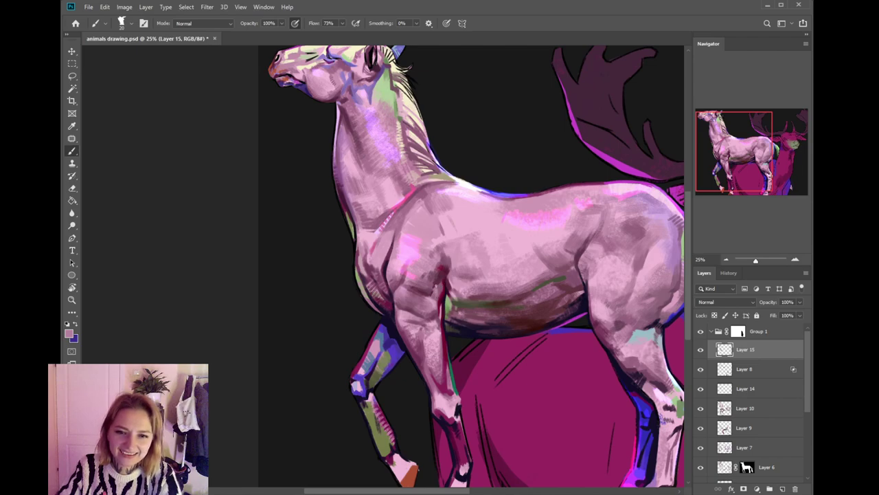
scroll(445, 281, "down", 1)
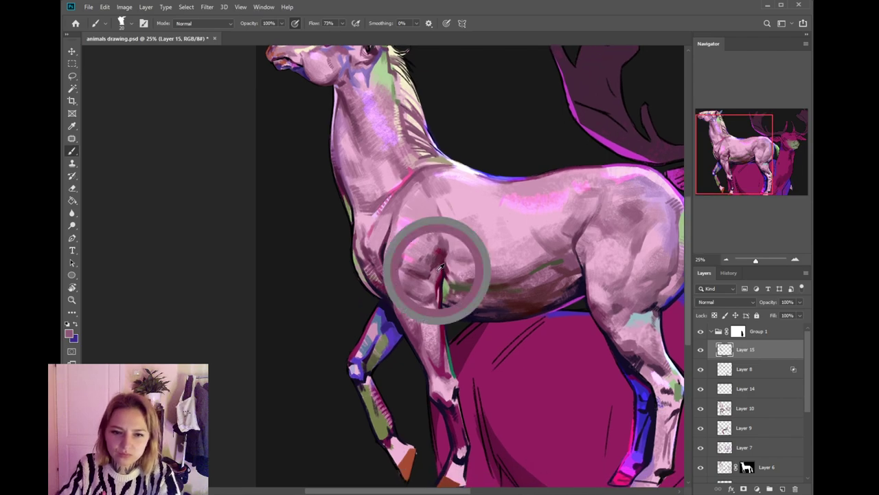
left_click_drag(442, 267, 437, 302)
left_click(436, 290, "alt")
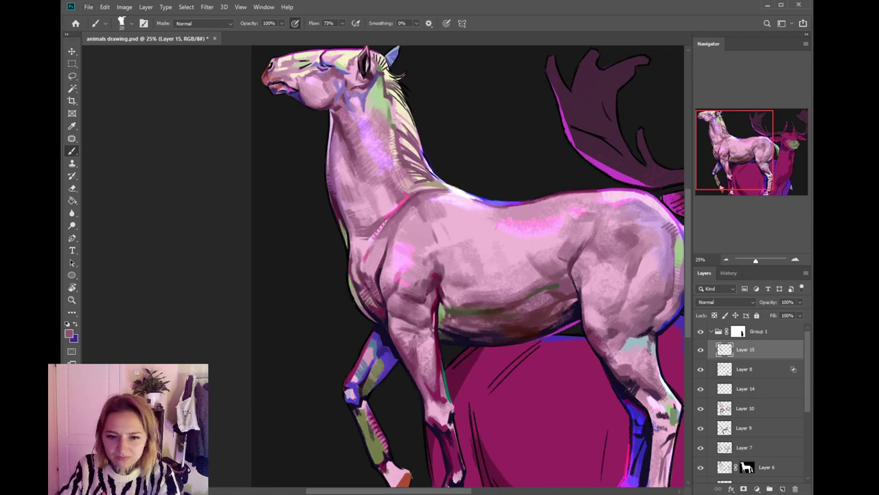
- Shade the belly just behind the elbow with sampled maroon and brown tones
mouse_move(457, 304)
left_mouse_down()
mouse_move(445, 269)
mouse_move(452, 307)
left_mouse_up()
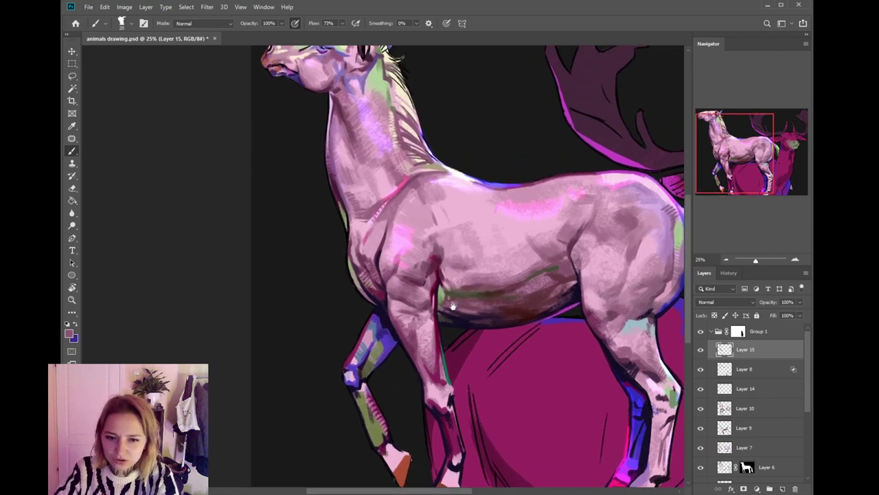
left_click(454, 289, "alt")
left_click(458, 294, "alt")
left_click(450, 300, "alt")
left_click(452, 300, "alt")
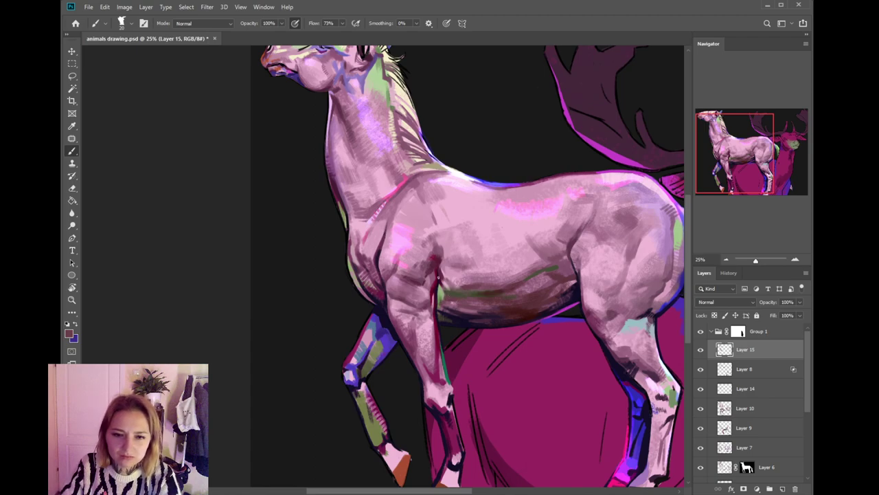
- Deepen and blend the rear belly shadow in front of the hind leg with sampled near-black, maroon and mauve
left_click_drag(520, 270, 493, 291)
left_click(547, 303, "alt")
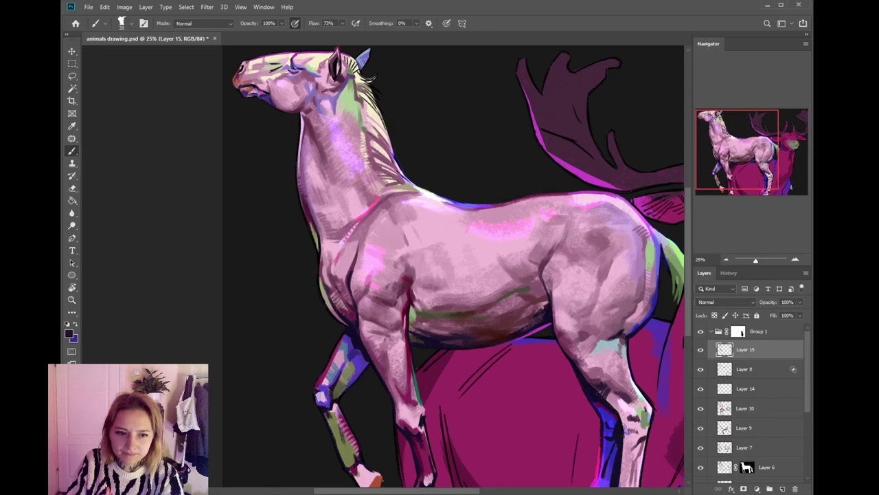
left_click(529, 315, "alt")
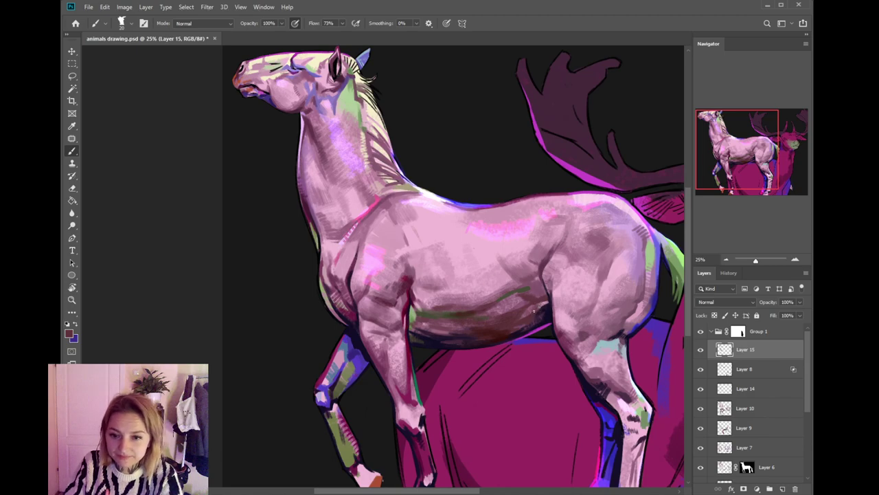
left_click_drag(545, 312, 538, 288)
left_click(538, 276, "alt")
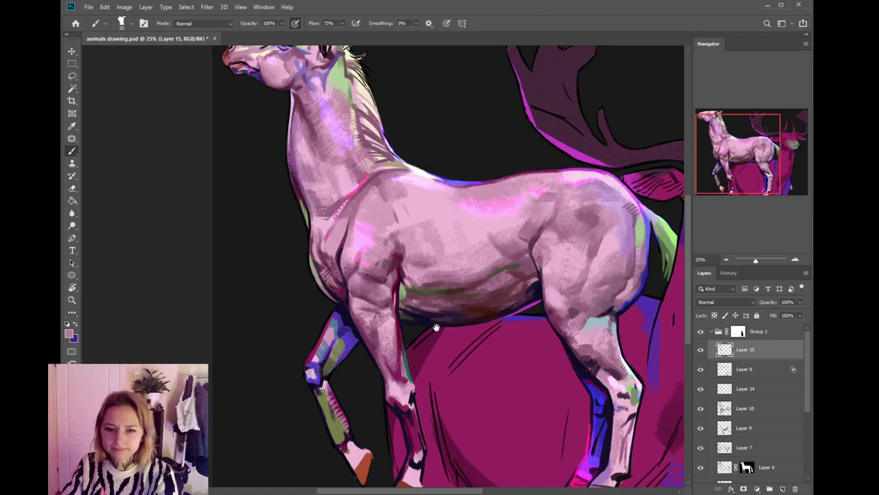
left_click_drag(435, 327, 450, 342)
left_click(553, 298, "alt")
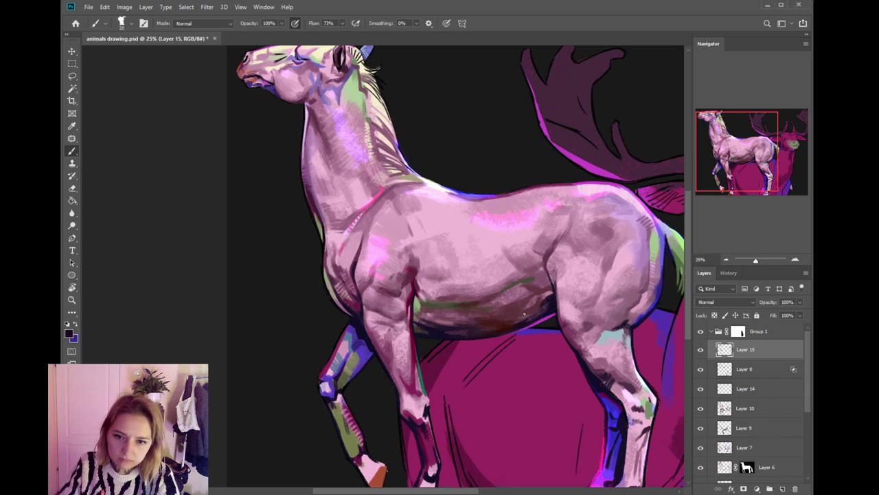
- Define the flank fold where the belly meets the thigh with sampled maroon and near-black
left_click_drag(559, 251, 540, 273)
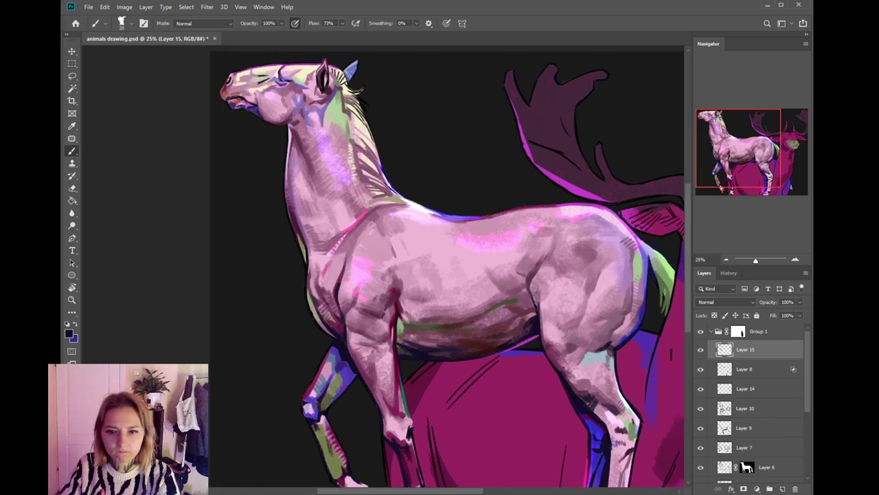
left_click(535, 301, "alt")
left_click(528, 304, "alt")
left_click(530, 310, "alt")
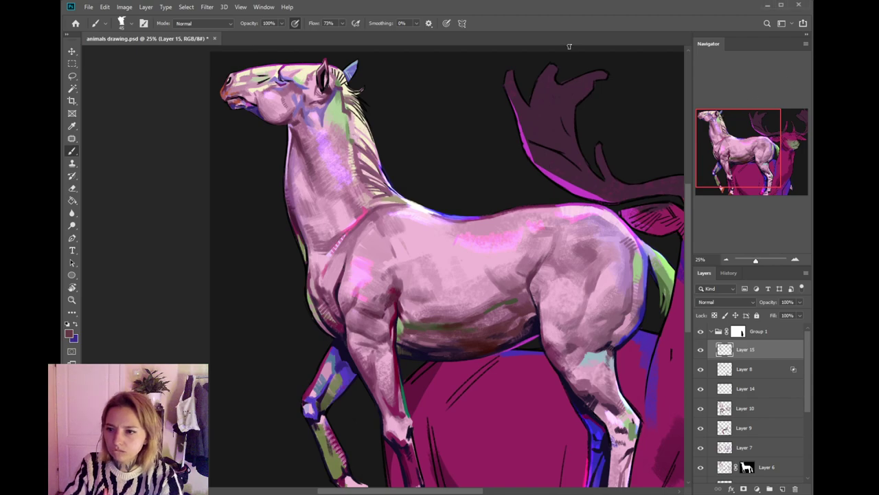
left_click_drag(455, 334, 486, 285)
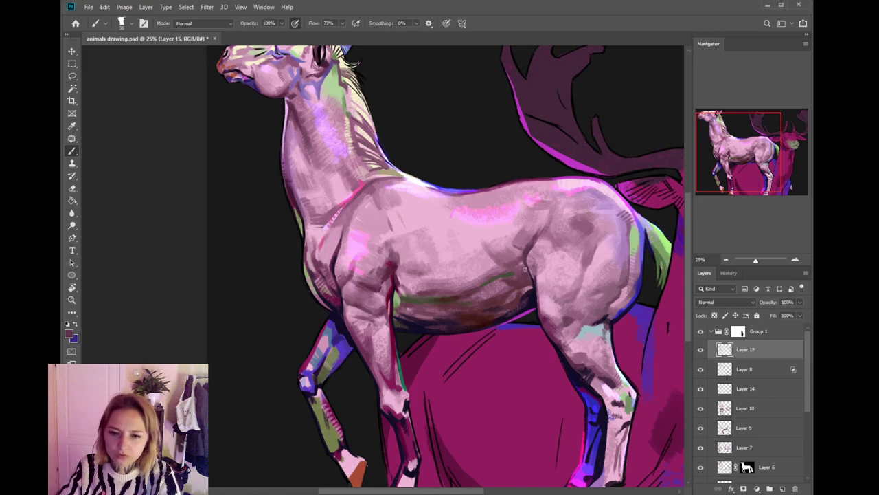
left_click(532, 282, "alt")
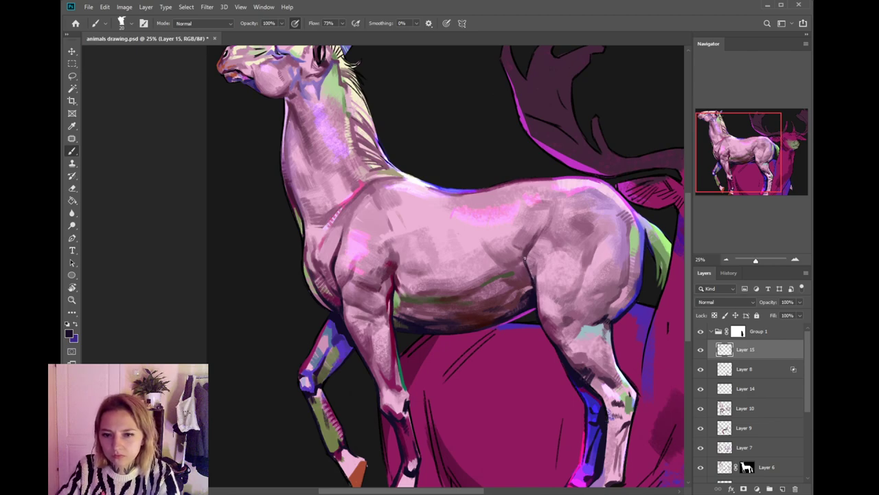
- Model the front of the haunch above the flank fold with sampled light pink and mauve
mouse_move(527, 282)
left_mouse_down()
mouse_move(512, 299)
mouse_move(513, 285)
mouse_move(535, 270)
left_mouse_up()
left_click(552, 238, "alt")
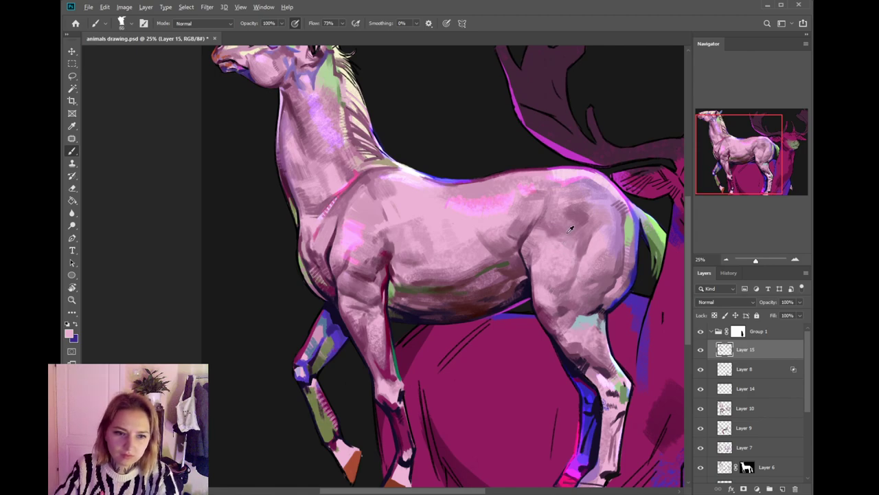
left_click(534, 250, "alt")
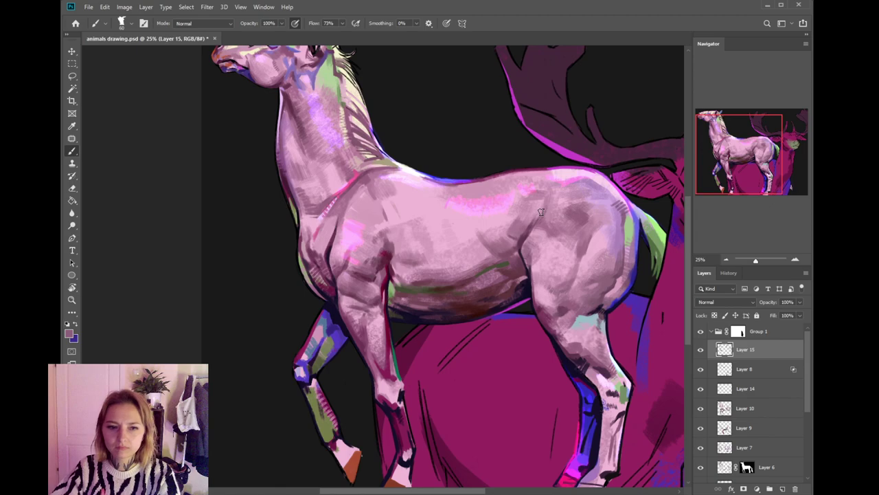
- Blend the lower thigh muscles above the hind leg's stifle with sampled light pink, mauve and dark mauve tones
left_click(566, 283, "alt")
left_click(556, 292, "alt")
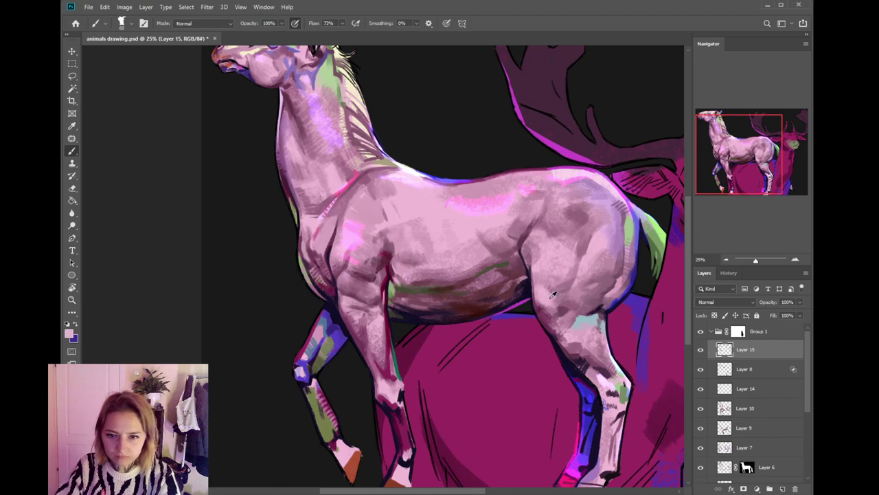
left_click(567, 281, "alt")
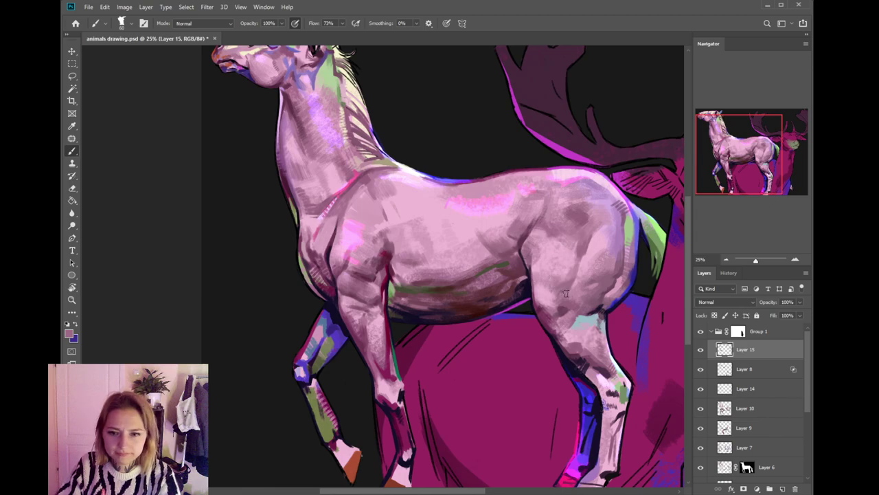
left_click(566, 304, "alt")
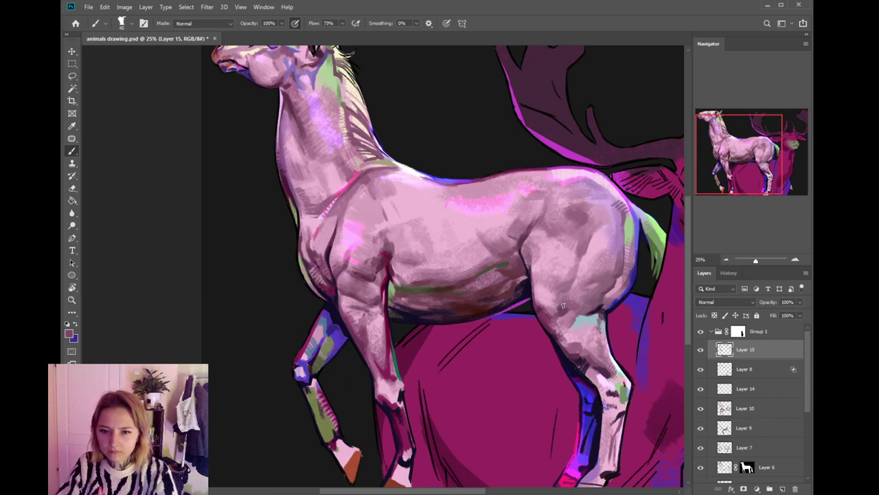
left_click(568, 316, "alt")
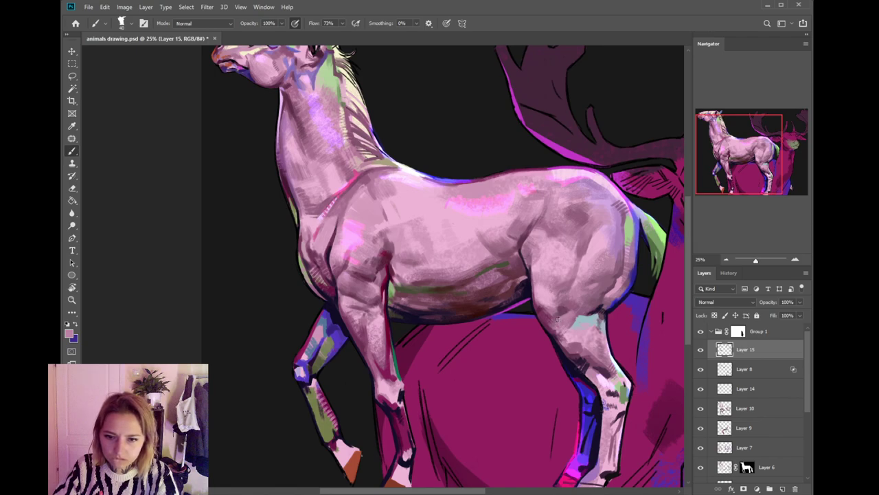
left_click(571, 323, "alt")
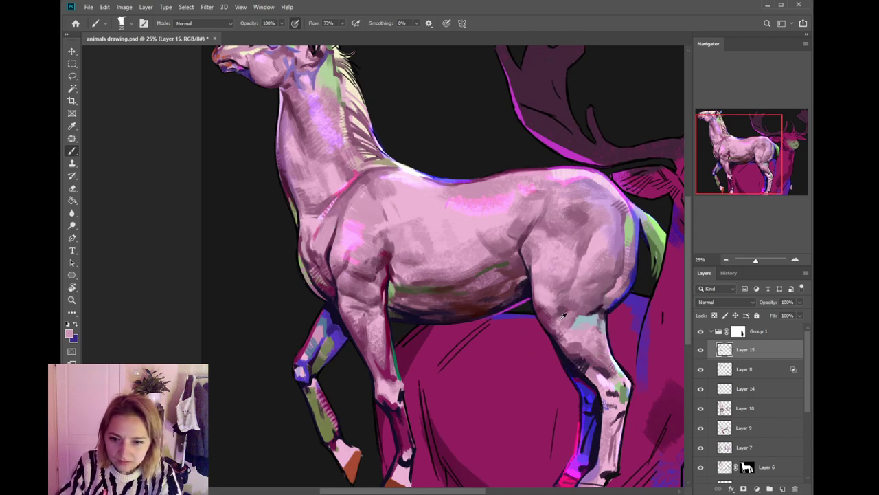
left_click(569, 307, "alt")
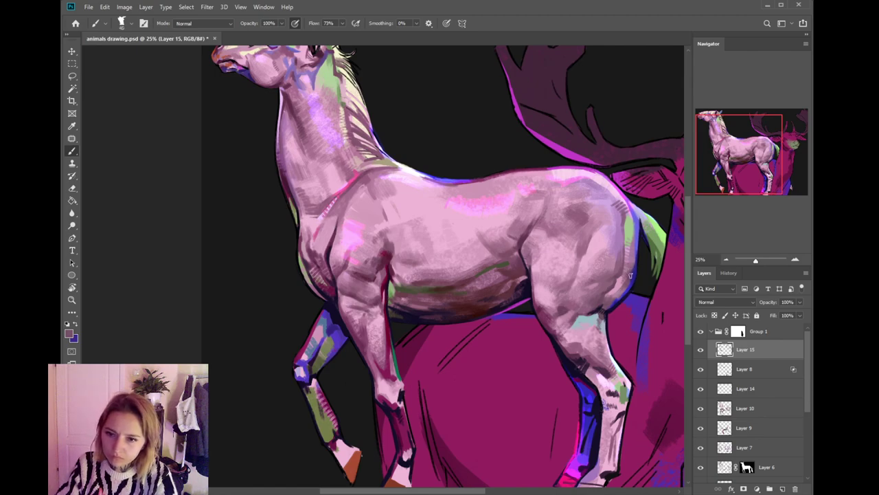
- Soften the rear haunch with sampled light pink and a larger brush
mouse_move(614, 217)
left_mouse_down()
mouse_move(595, 232)
mouse_move(601, 222)
mouse_move(594, 200)
mouse_move(596, 210)
left_mouse_up()
left_click(570, 187, "alt")
key("bracketright")
key("bracketright")
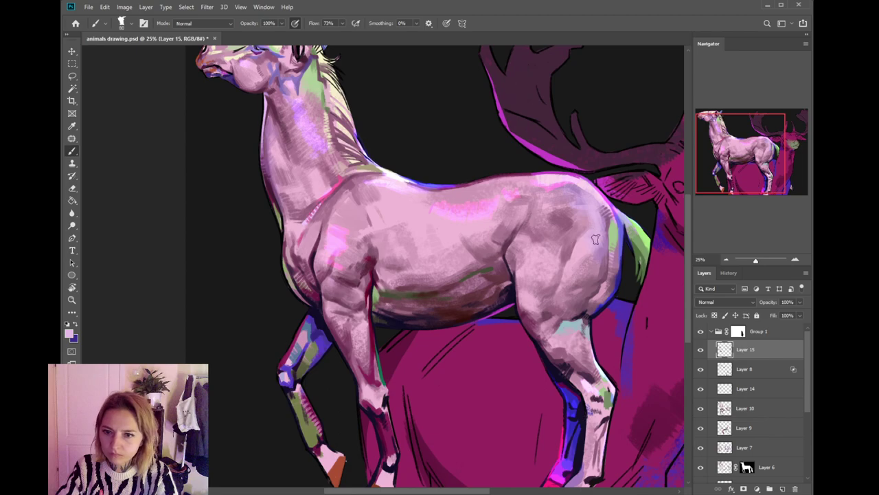
- Switch to the stag's Layer 13 and shade the inside of the large antler with sampled dark purple
left_click_drag(590, 142, 550, 238)
left_click(483, 200, "ctrl")
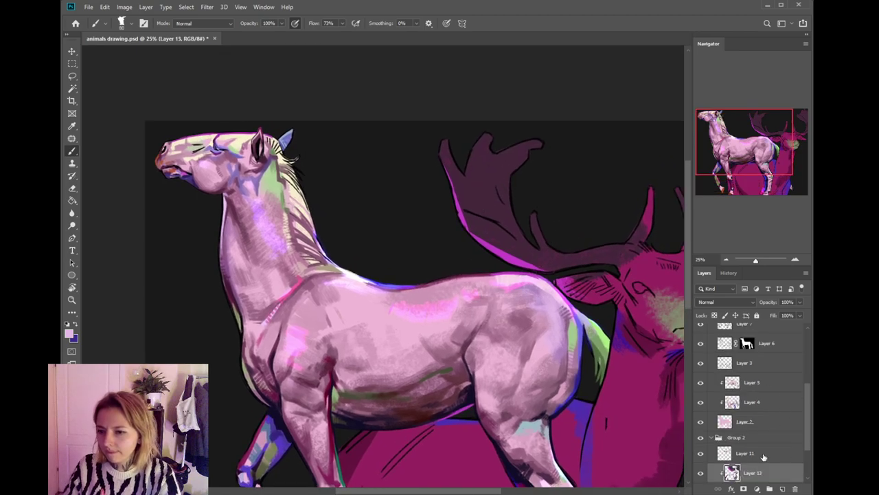
left_click_drag(544, 221, 514, 251)
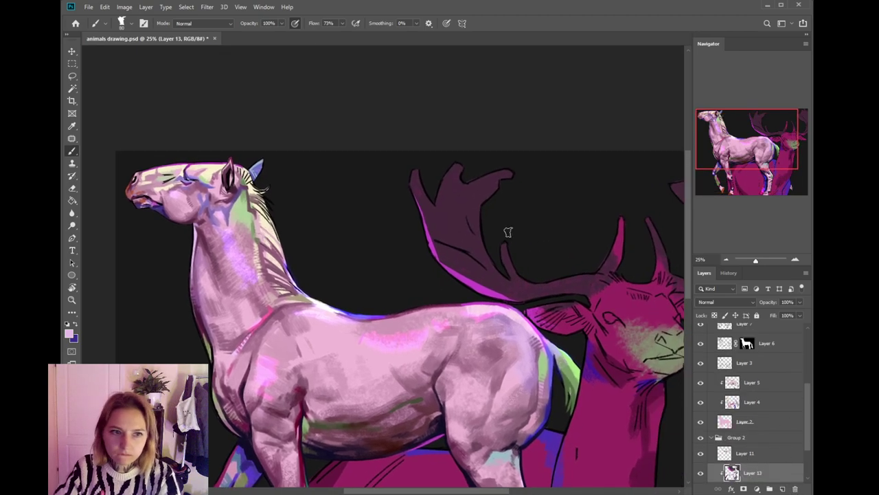
key("i")
left_click(573, 368)
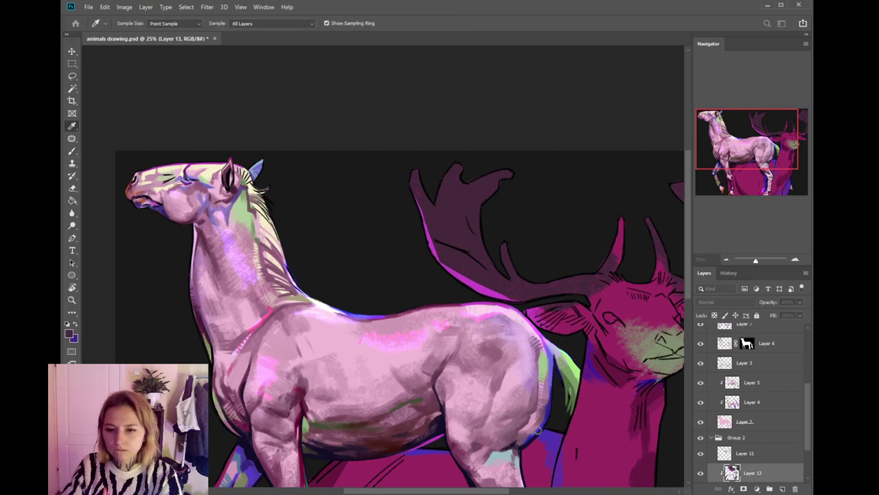
key("b")
mouse_move(443, 240)
left_mouse_down()
mouse_move(431, 219)
mouse_move(442, 243)
mouse_move(447, 230)
mouse_move(466, 256)
mouse_move(455, 227)
left_mouse_up()
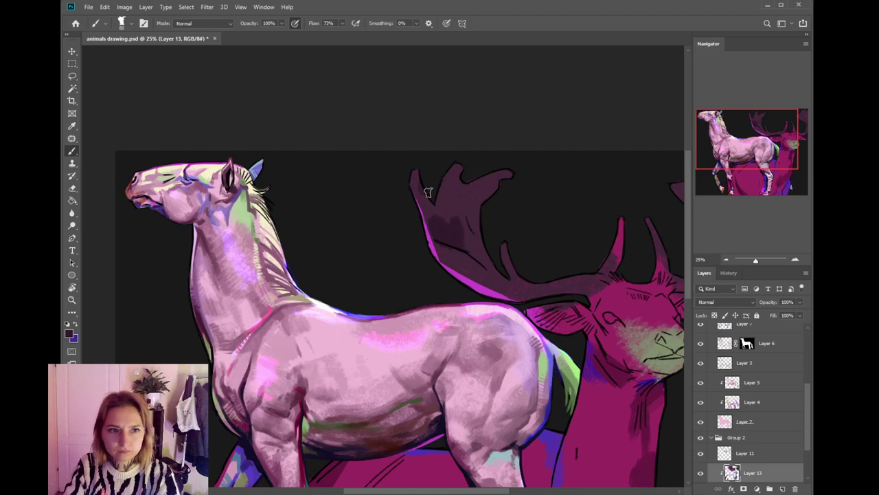
- Add muted green highlights to the tips of the large antler, sampling the green from the stag's muzzle
key("i")
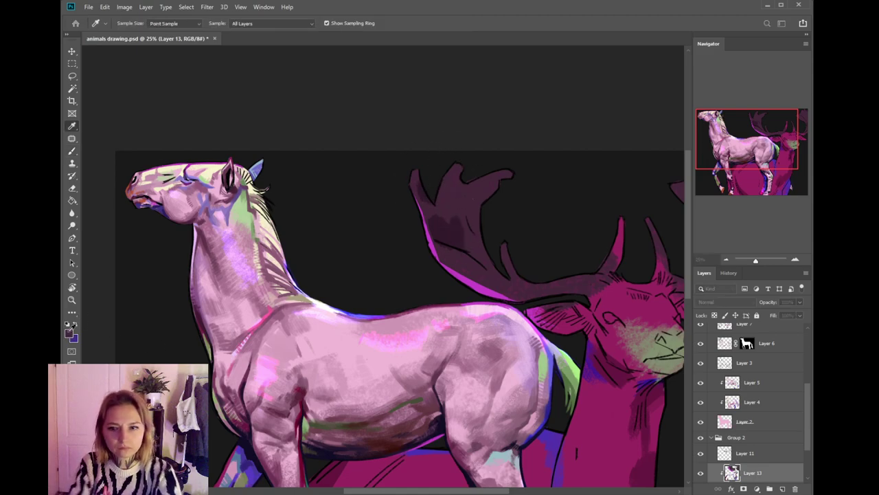
left_click(639, 403)
left_click(654, 346, "alt")
left_click_drag(416, 170, 412, 185)
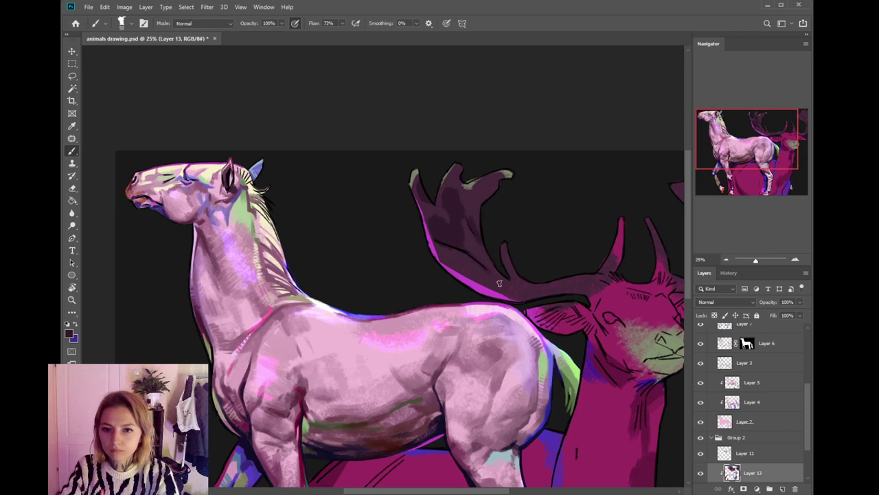
- Paint an orange band inside the magenta lower rim of the large antler, blending it with colors sampled along the rim
left_click(470, 261, "alt")
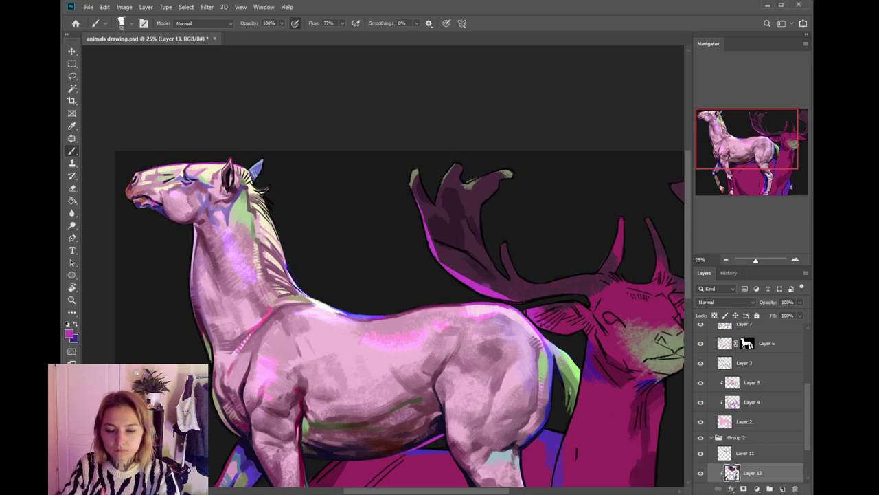
key("i")
left_click(547, 443)
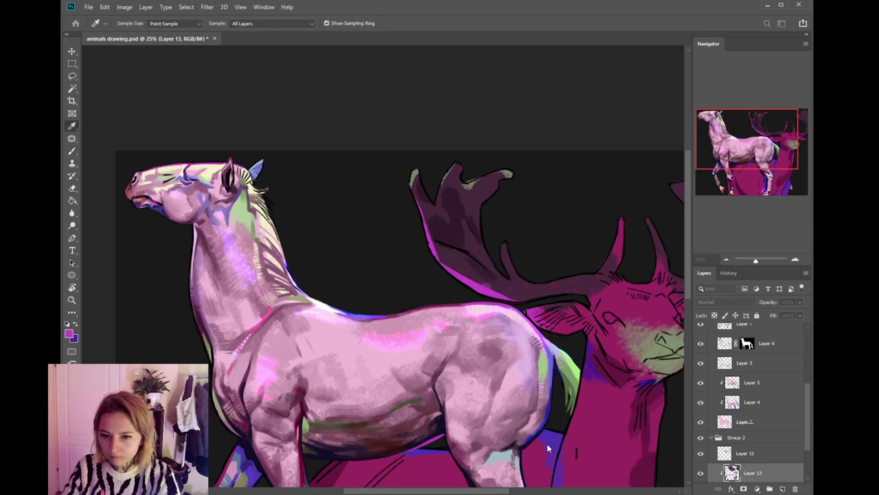
left_click(625, 334)
mouse_move(491, 279)
left_mouse_down()
mouse_move(467, 255)
mouse_move(461, 265)
mouse_move(461, 253)
mouse_move(455, 261)
mouse_move(450, 248)
mouse_move(435, 242)
mouse_move(443, 254)
mouse_move(428, 244)
mouse_move(430, 248)
left_mouse_up()
left_click(453, 254, "alt")
left_click(430, 241, "alt")
left_click(451, 256, "alt")
left_click(475, 262, "alt")
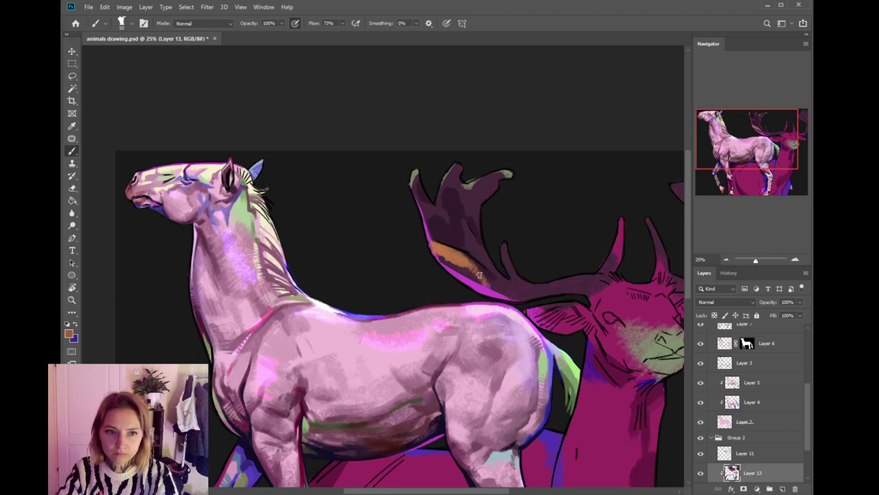
- Blend muted green into the lower end of the large antler's orange band, sampling green, tan and magenta from the muzzle and rim
left_click(644, 340, "alt")
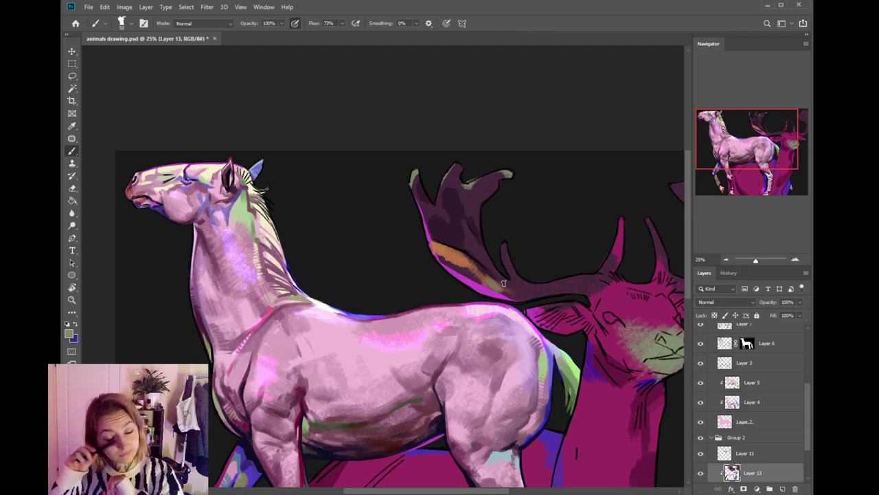
left_click(494, 282, "alt")
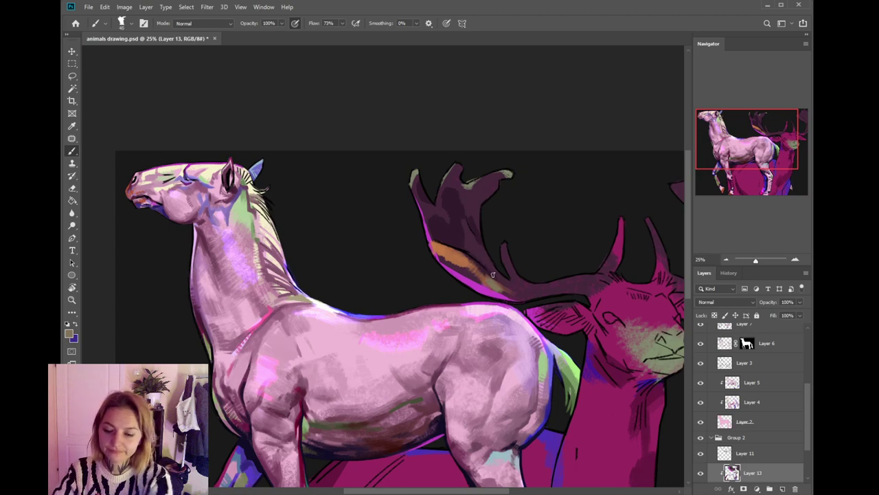
left_click(491, 281, "alt")
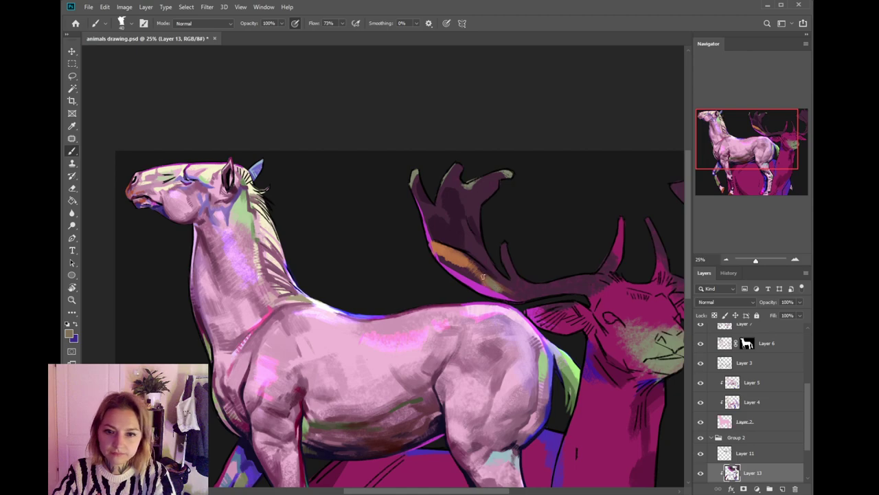
left_click(429, 226, "alt")
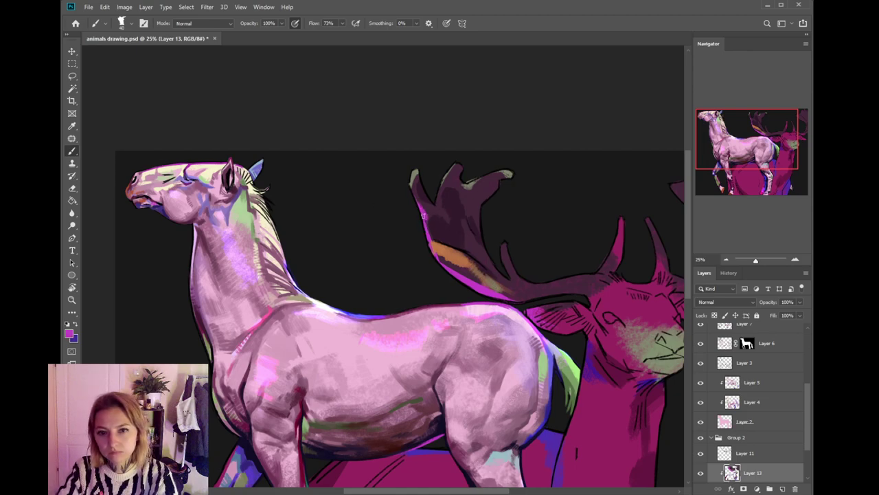
left_click(494, 283, "alt")
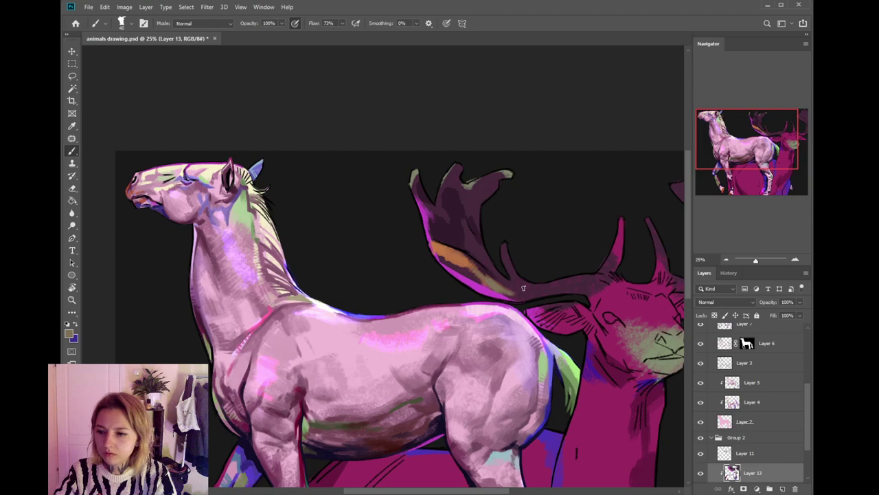
left_click(493, 290, "alt")
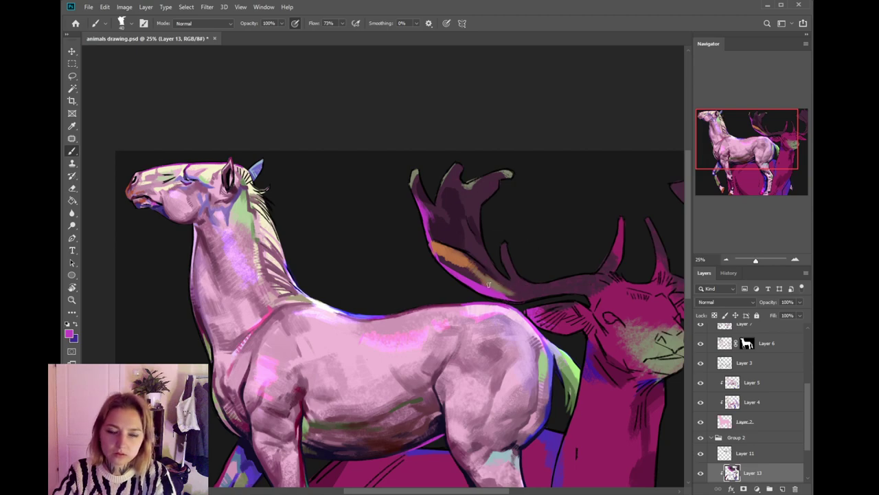
left_click(497, 286, "alt")
left_click(492, 284, "alt")
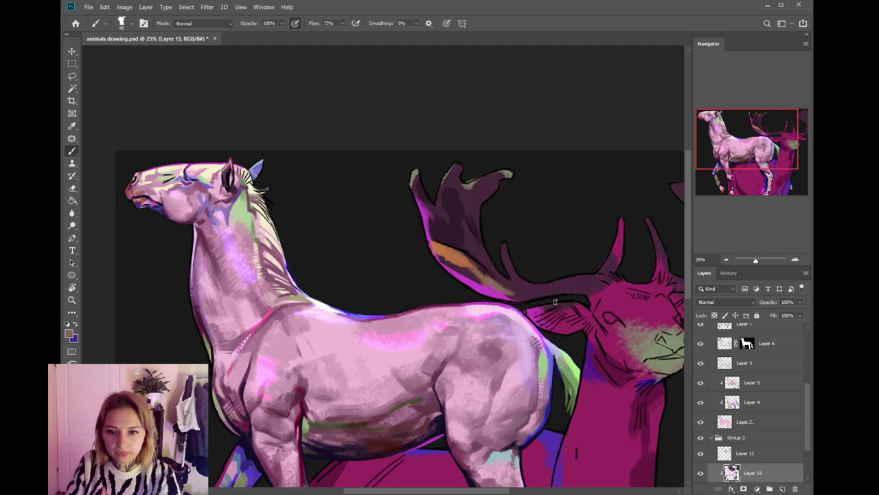
- Choose a brighter magenta based on the stag's ear color and brush it over the face around the eye
left_click(655, 349, "alt")
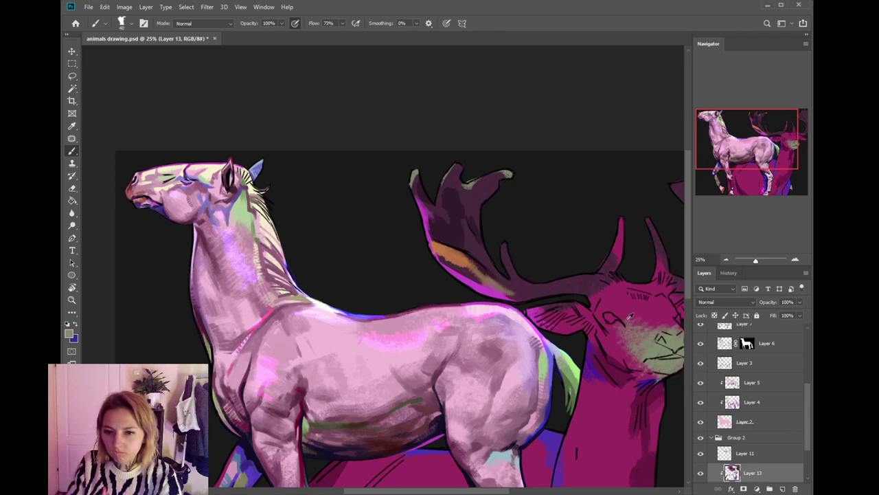
left_click(537, 309, "alt")
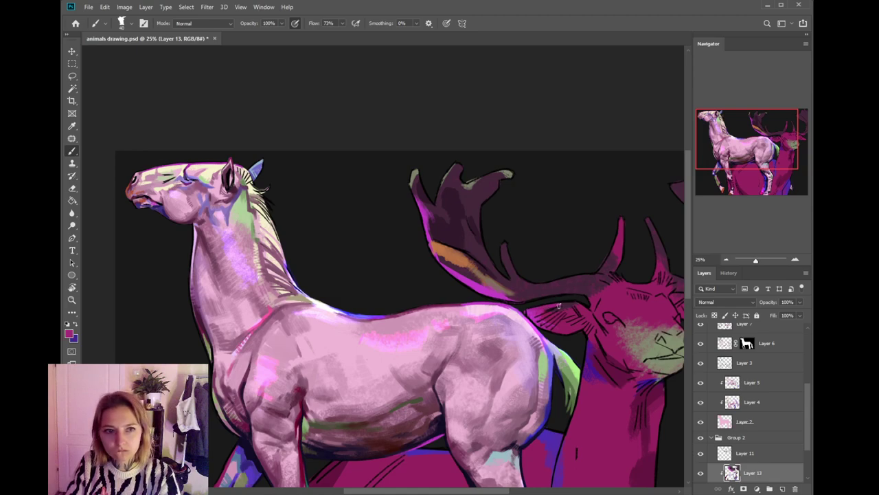
left_click(71, 333)
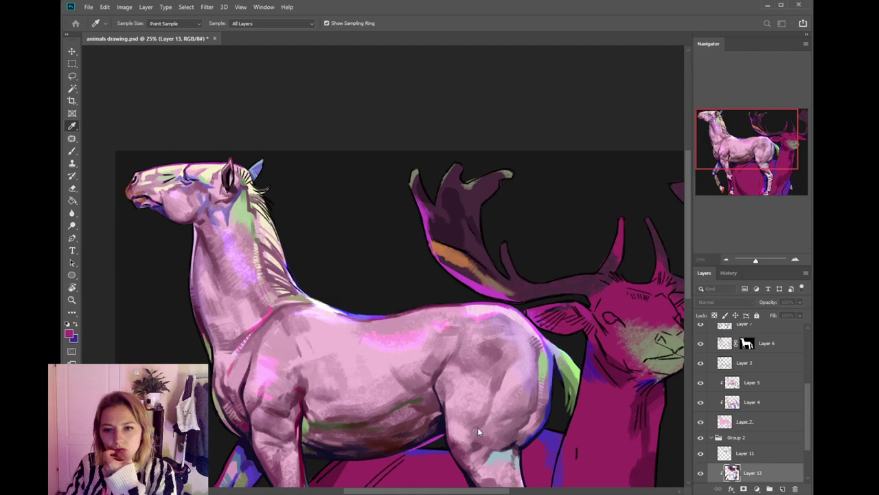
left_click(406, 440)
left_click(534, 407)
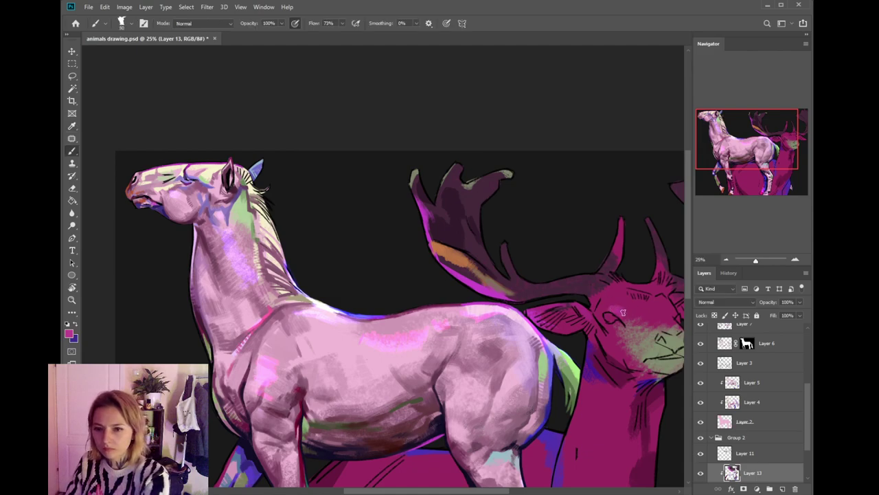
- Blend the stag's cheek and forehead with sampled dark and bright magentas
left_click_drag(606, 305, 607, 275)
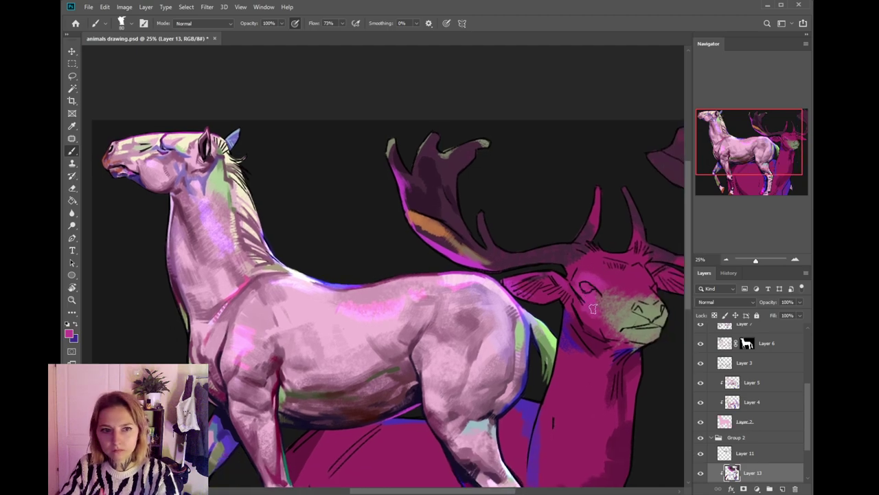
left_click(588, 331, "alt")
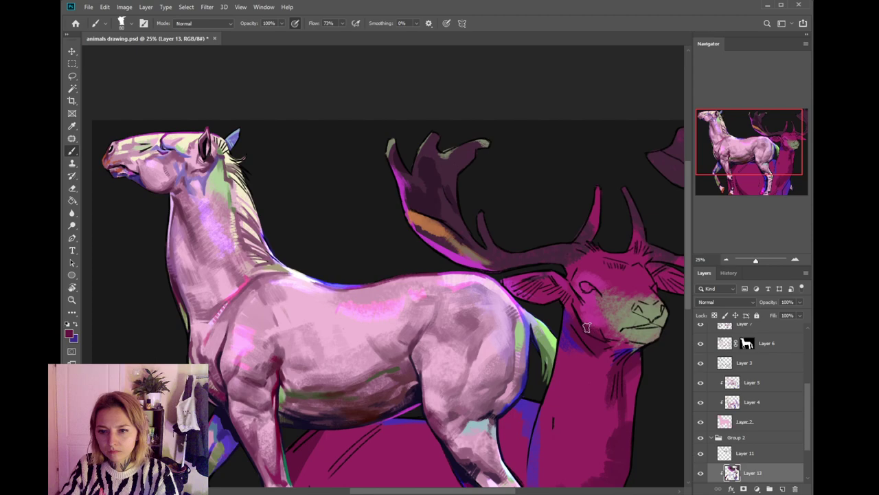
left_click(588, 310, "alt")
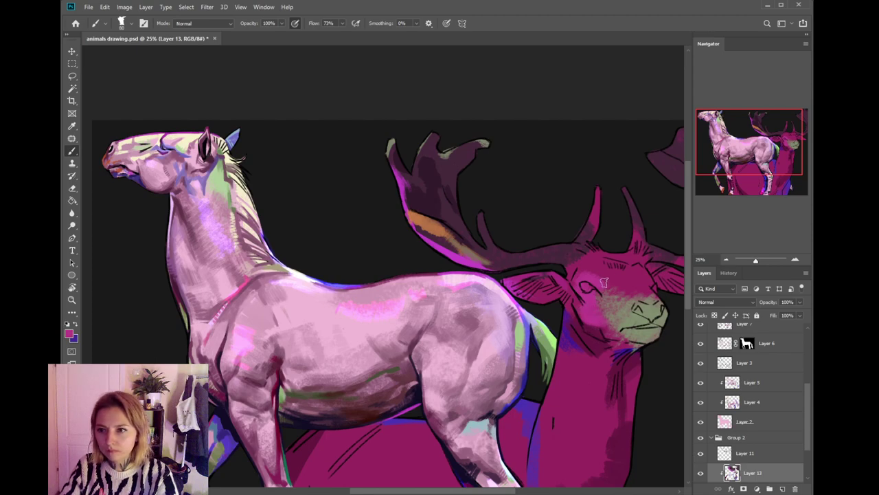
left_click_drag(597, 307, 571, 295)
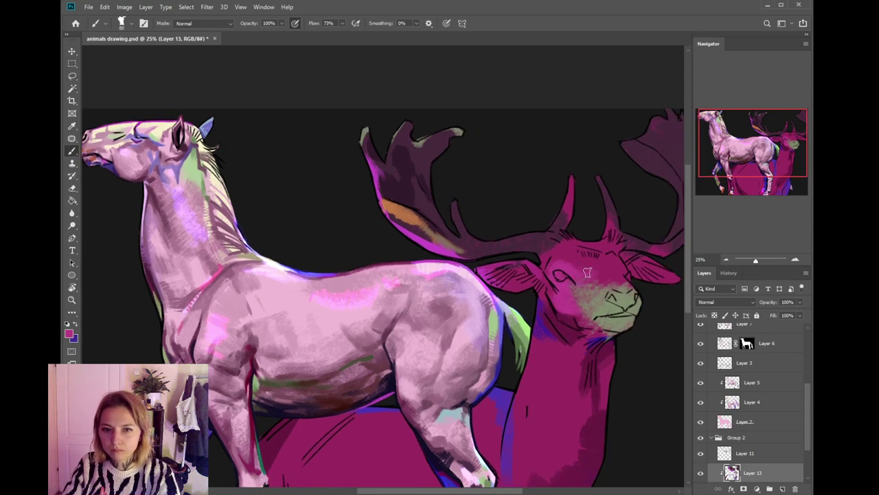
left_click(629, 246, "alt")
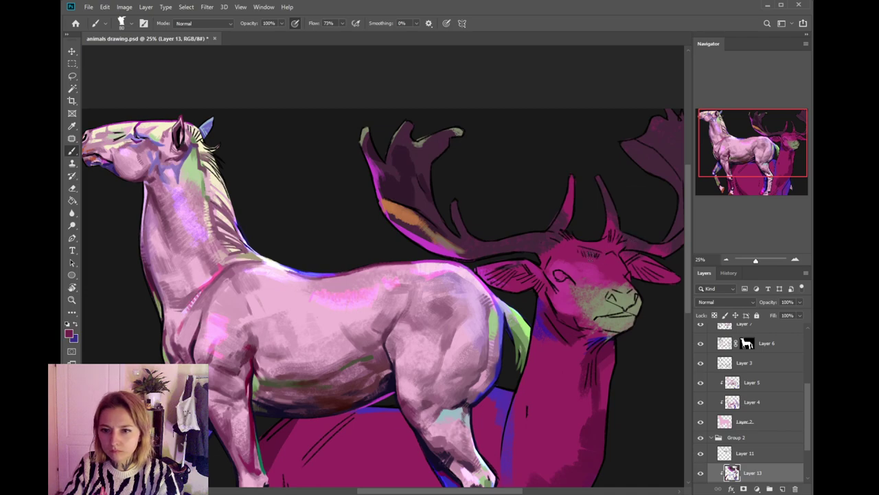
left_click(588, 271, "alt")
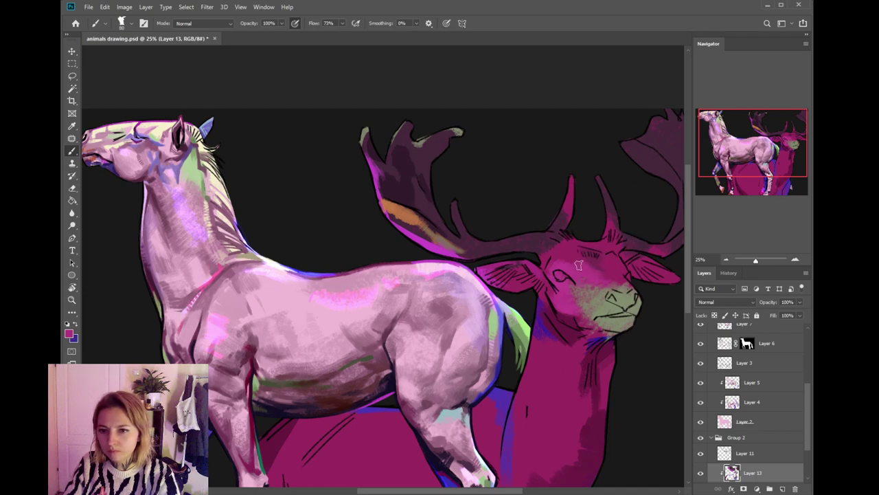
left_click_drag(568, 238, 562, 255)
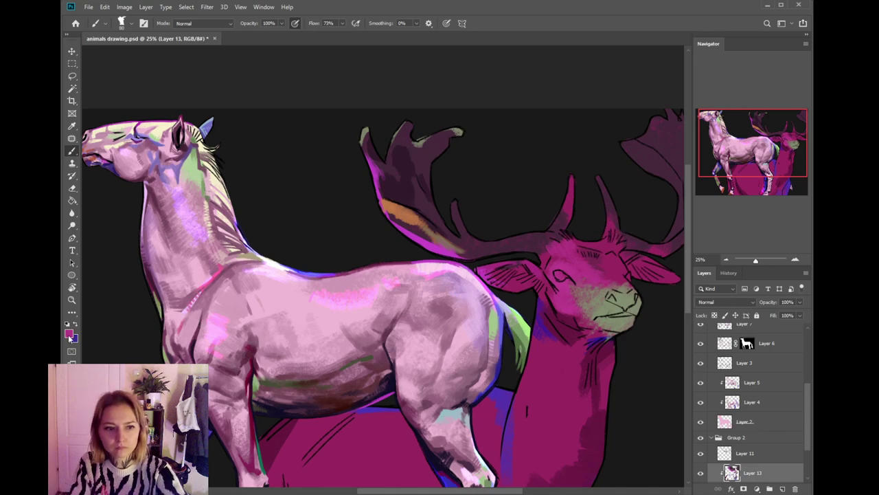
- Paint blue-violet accents along the top of the stag's forehead and on the edge of the farther upright horn
key("i")
left_click(525, 344)
key("x")
left_click(72, 335)
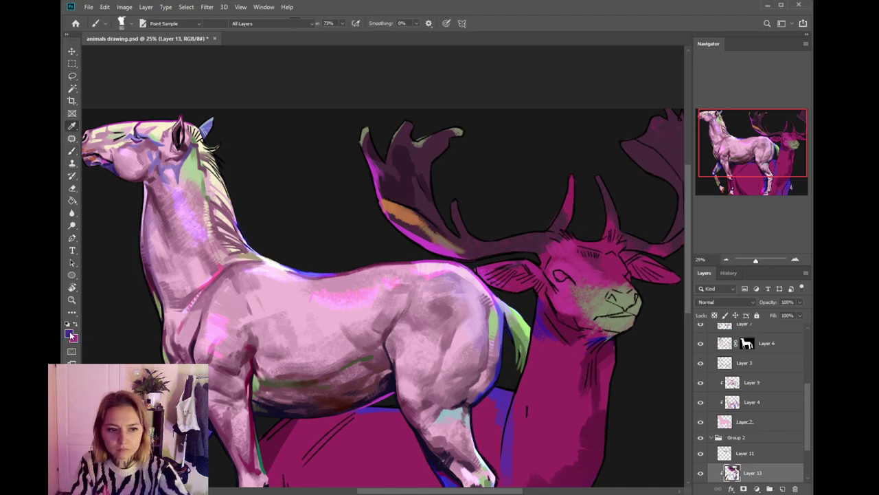
key("b")
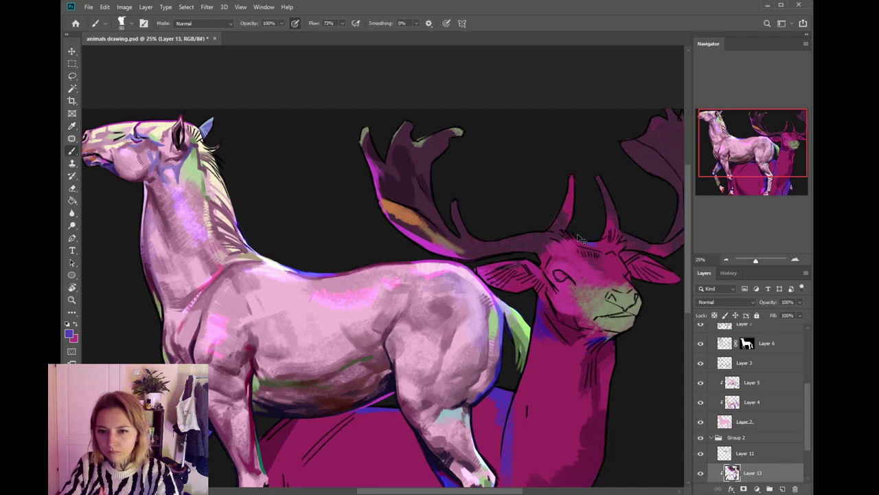
left_click_drag(587, 242, 595, 243)
mouse_move(605, 201)
left_mouse_down()
mouse_move(606, 233)
mouse_move(593, 200)
left_mouse_up()
key("space")
left_click_drag(597, 242, 593, 209)
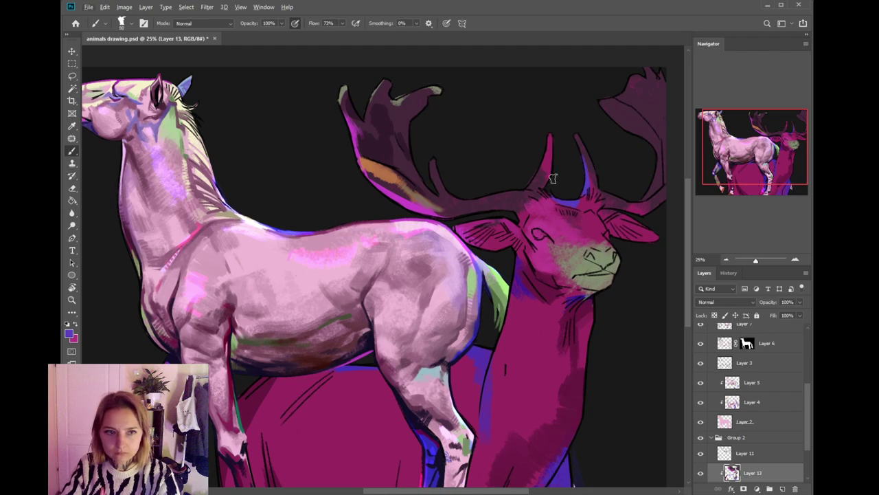
- Paint the stag's eye near-black with a size 20 brush, starting from a dark color sampled off the antler
left_click(521, 199, "alt")
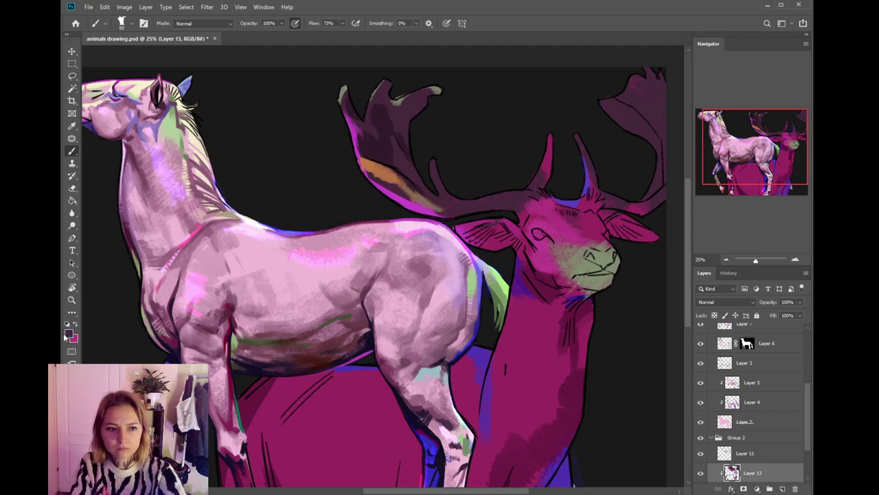
key("i")
key("b")
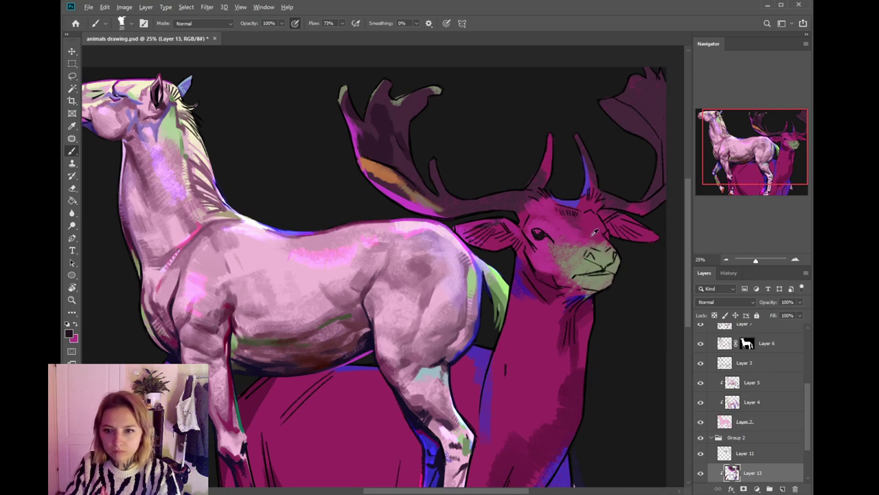
- Try painting the stag's nose dark violet with a size 30 brush
left_click(581, 205, "alt")
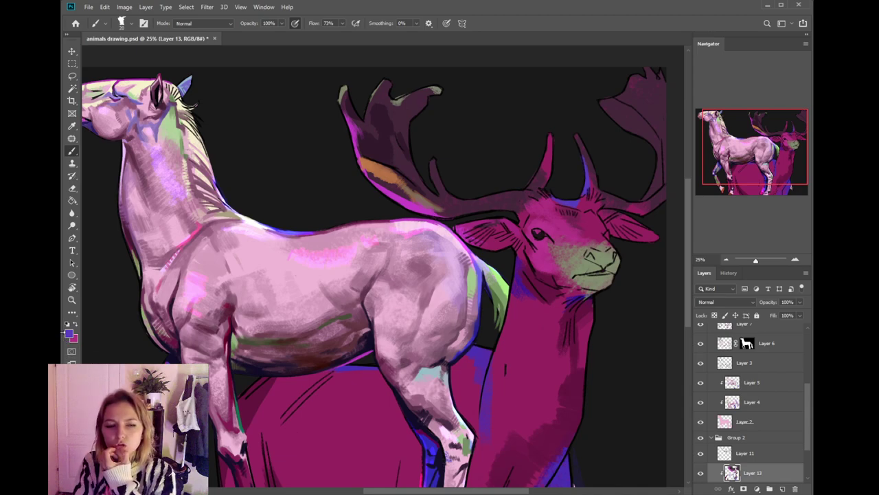
key("i")
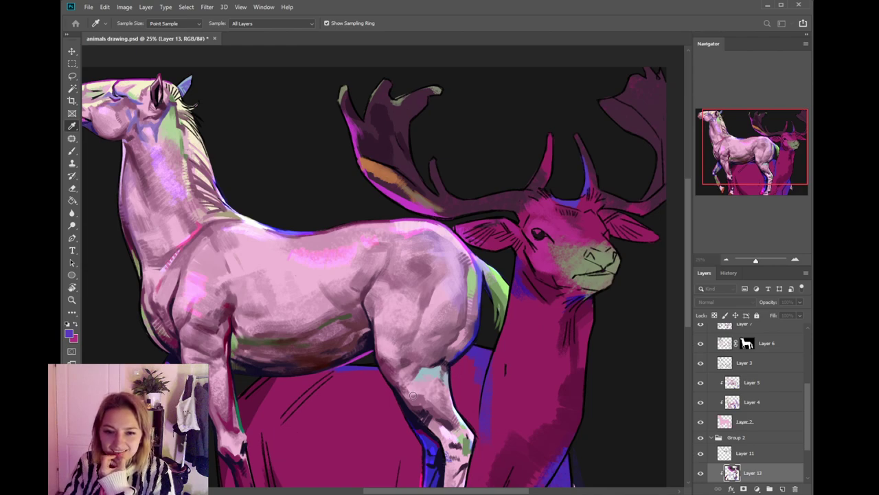
key("b")
key("]")
mouse_move(603, 266)
left_mouse_down()
mouse_move(614, 259)
mouse_move(588, 254)
mouse_move(597, 262)
left_mouse_up()
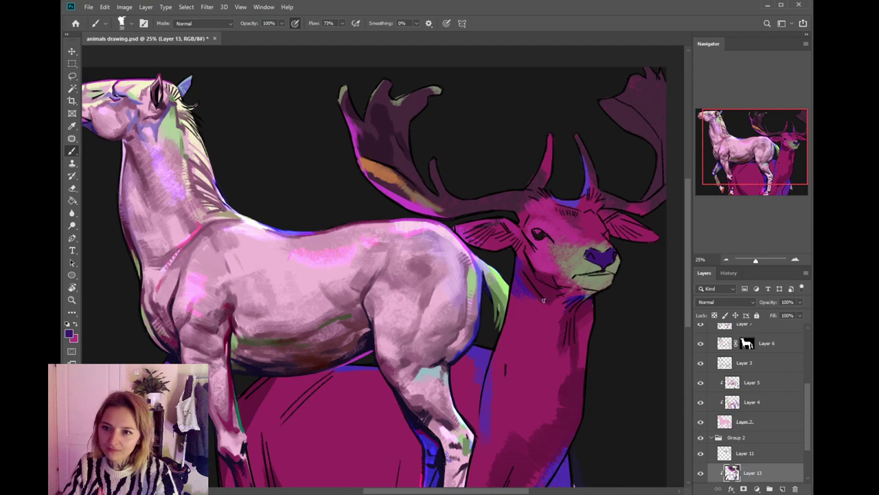
key("ctrl+z")
- Choose a brownish orange and fill in the stag's nose with it
key("i")
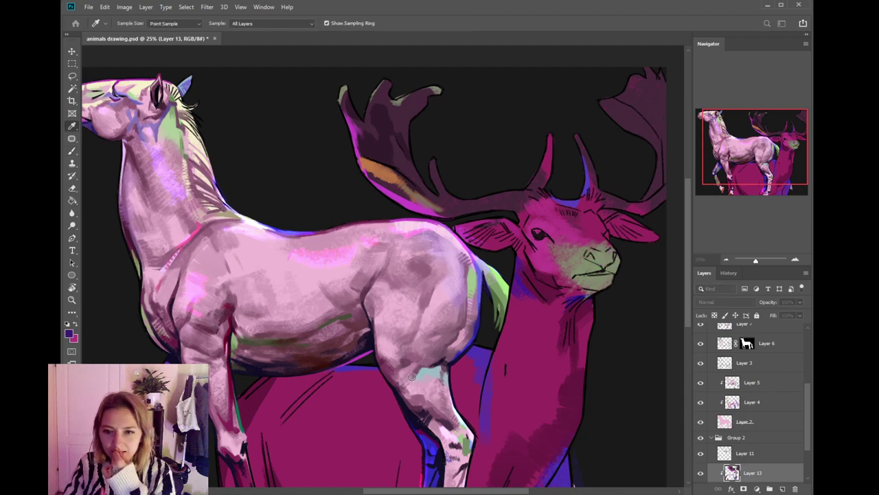
left_click(557, 322)
left_click_drag(605, 262, 611, 255)
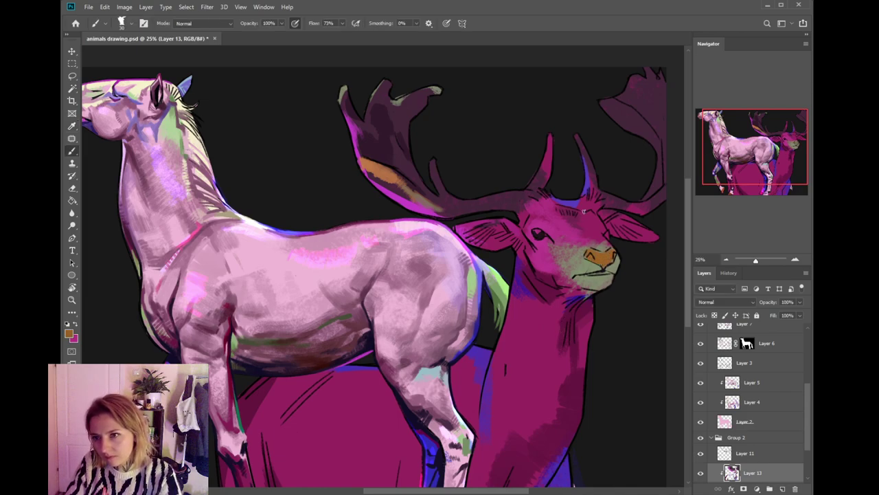
- Lasso the stag's nose, shift its color from orange to magenta-purple, and clear the selection
key("l")
mouse_move(618, 250)
left_mouse_down()
mouse_move(583, 254)
mouse_move(618, 251)
left_mouse_up()
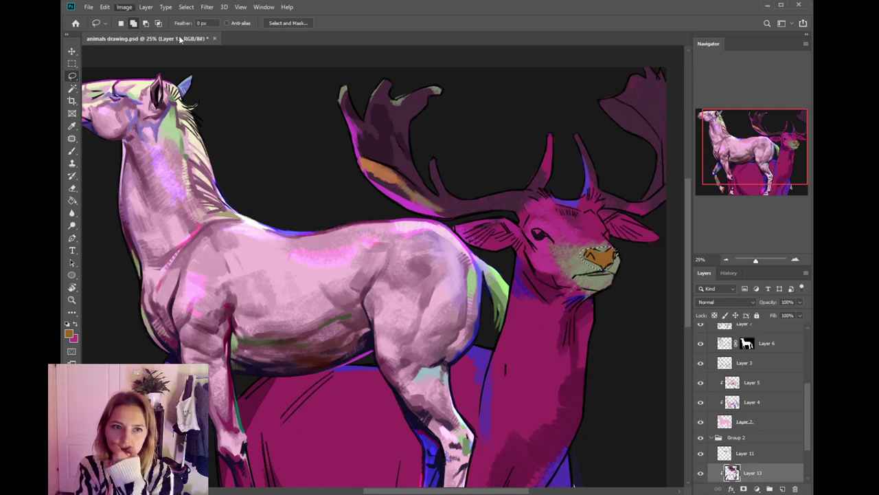
key("i")
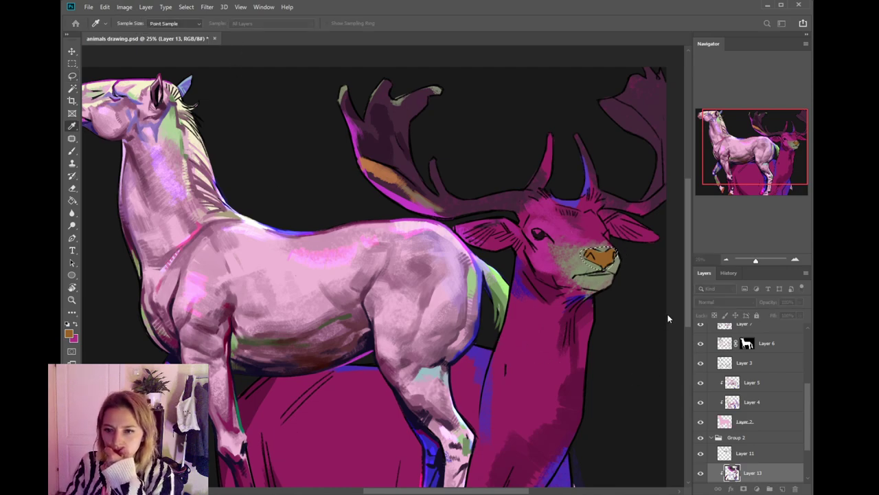
left_click_drag(320, 378, 358, 378)
left_click_drag(295, 379, 292, 379)
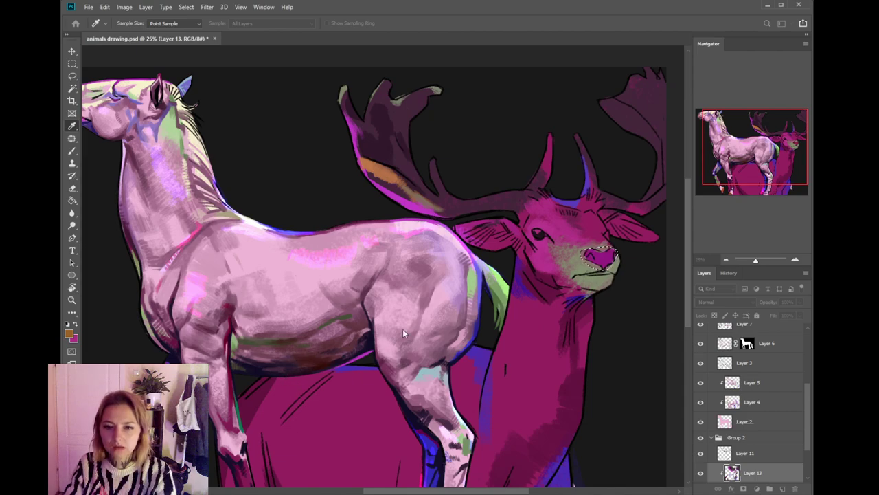
key("Return")
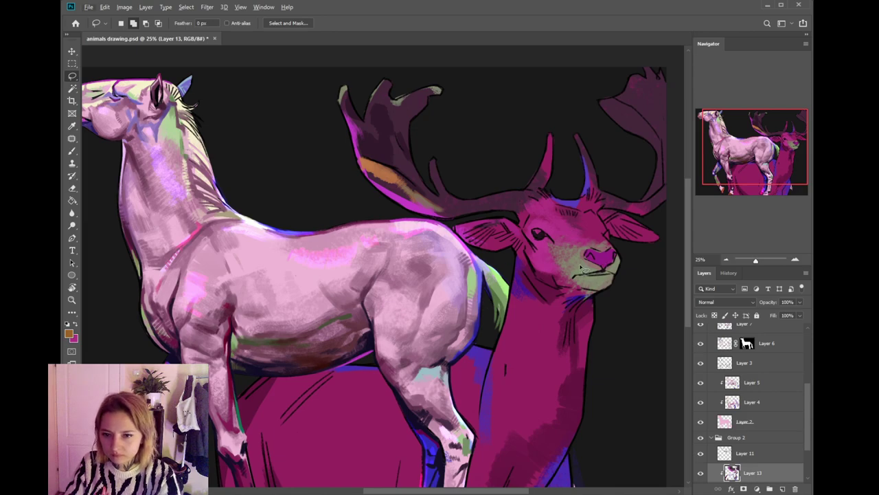
- Touch up the muzzle around the nose with sampled green and paint the stag's mouth with sampled magenta-purple
key("b")
left_click(583, 272, "alt")
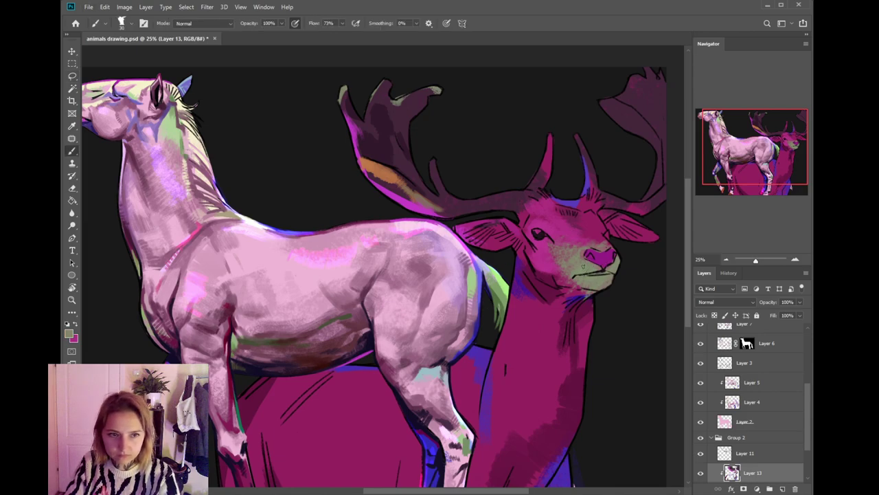
left_click(601, 264, "alt")
left_click(595, 268, "alt")
- Choose a lighter green and paint highlights above the stag's eyes and along the bridge of its nose
left_click(69, 334)
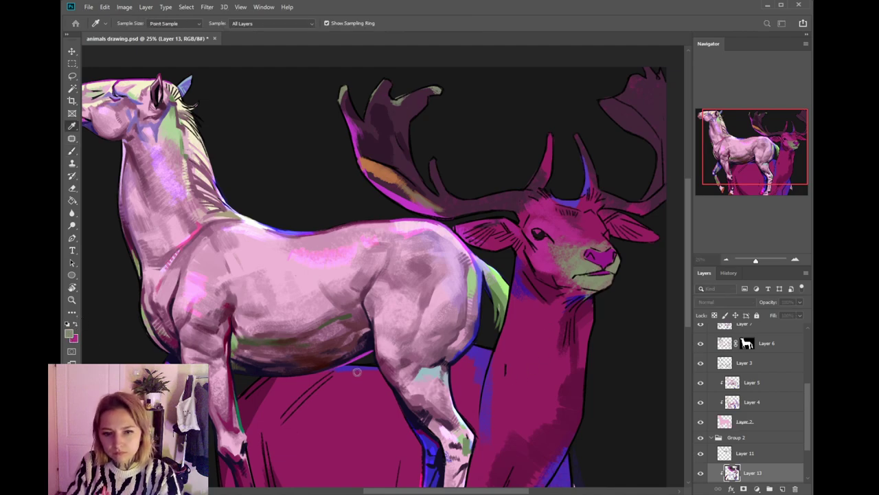
key("b")
mouse_move(575, 253)
left_mouse_down()
mouse_move(585, 251)
mouse_move(578, 244)
left_mouse_up()
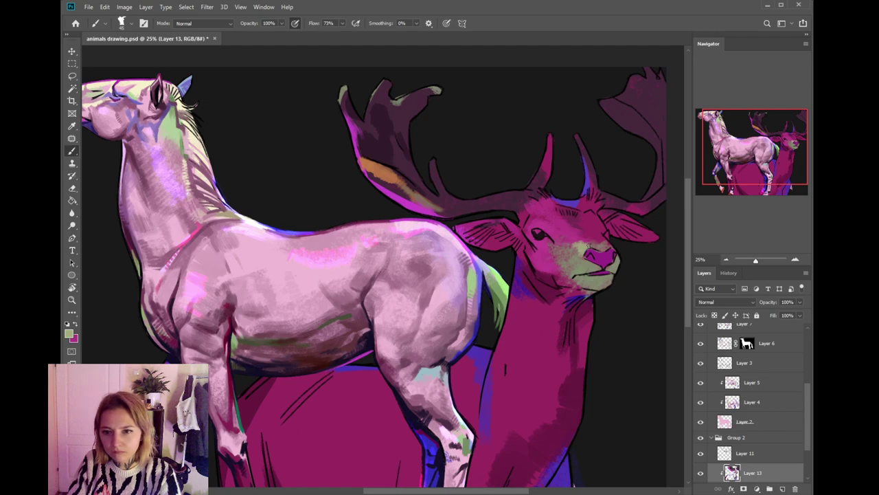
left_click_drag(548, 223, 533, 222)
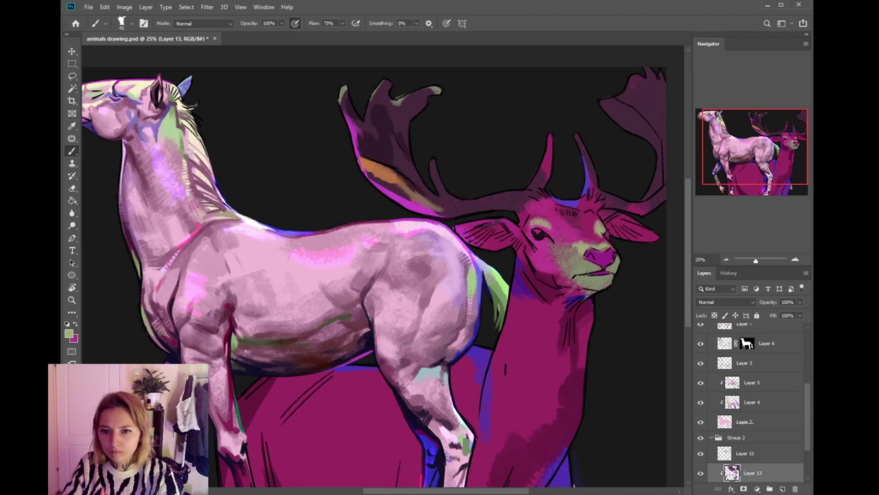
left_click_drag(559, 273, 552, 264)
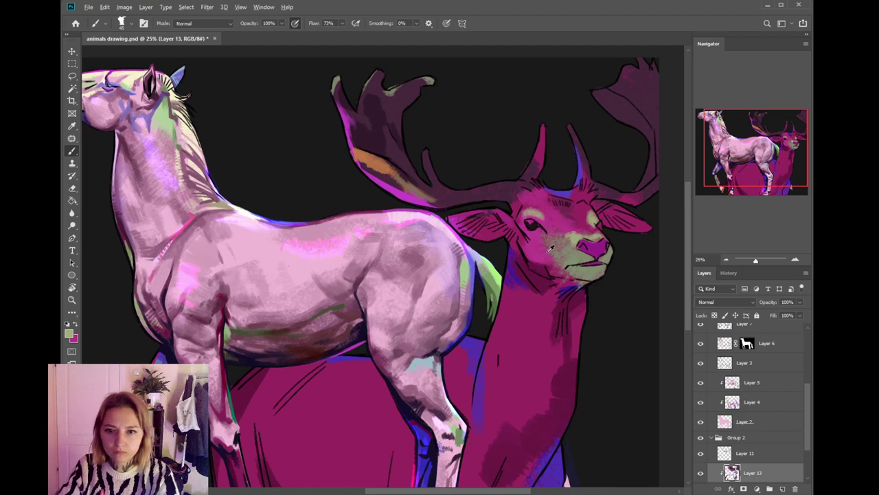
- Choose a yellow-green and paint an accent around the outer side of the stag's eye and down its cheek
left_click(545, 261, "alt")
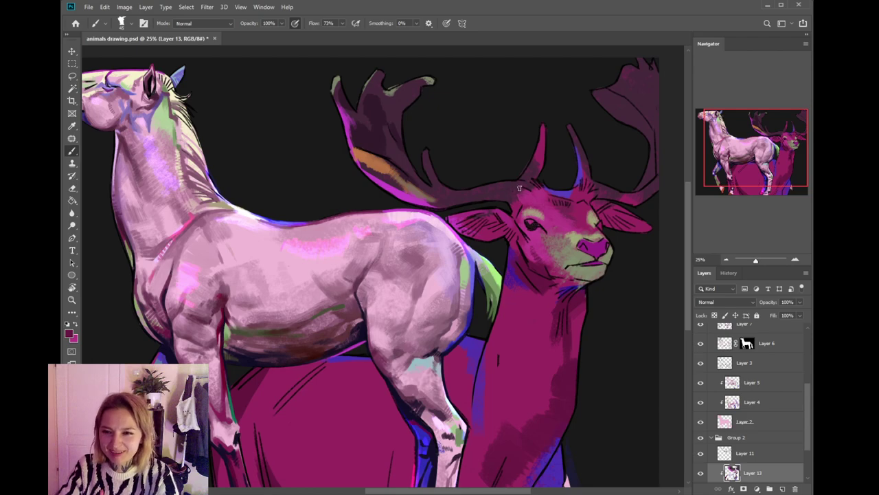
left_click(536, 230, "alt")
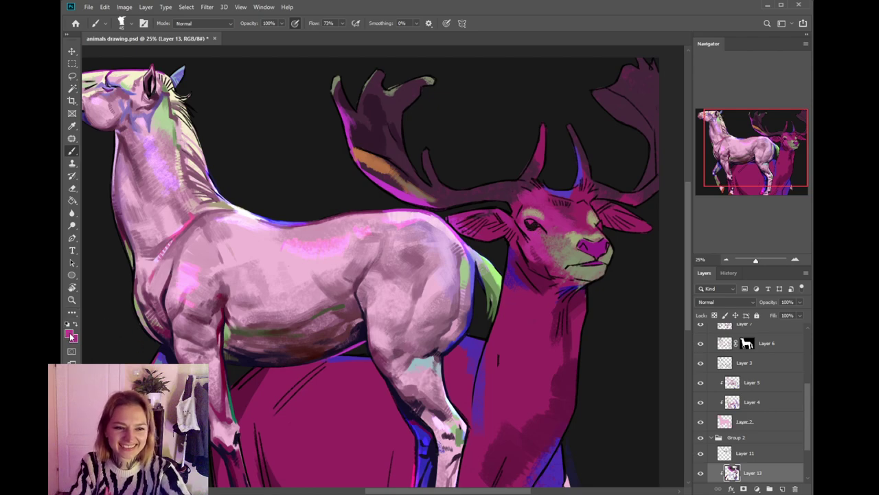
key("i")
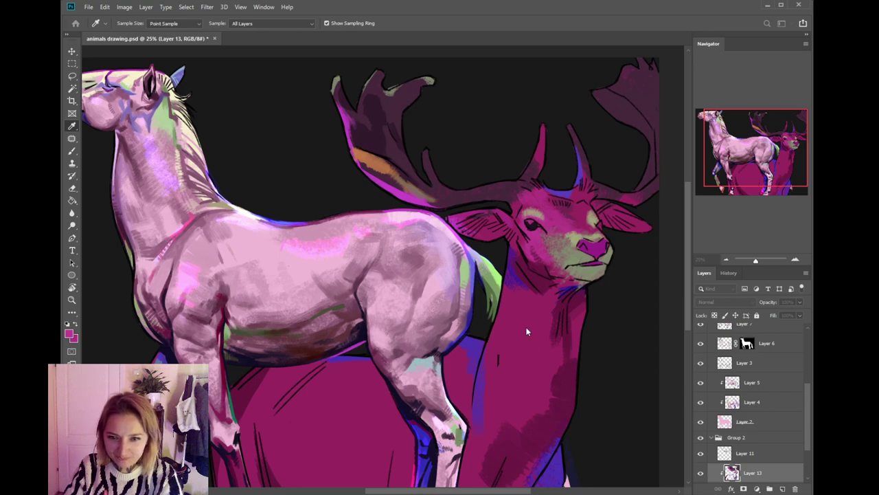
left_click(397, 374)
left_click(534, 321)
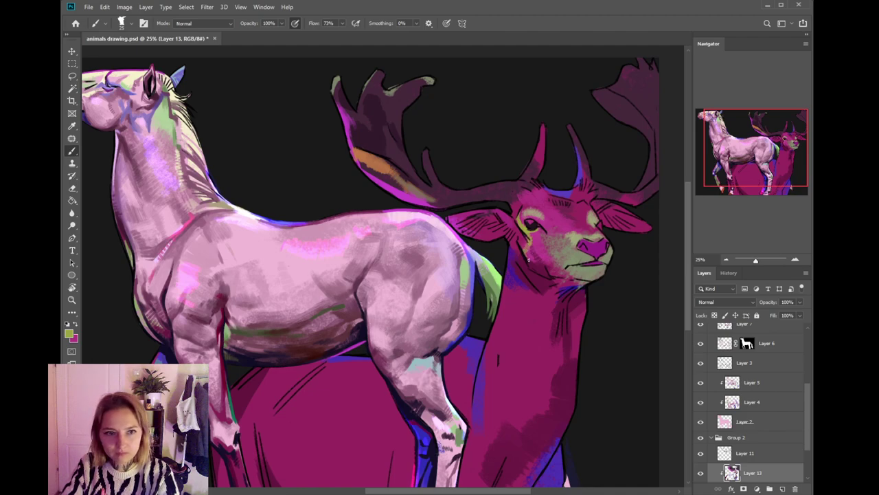
- Shade the stag's jaw with sampled dark magenta and brighten its chin with a lighter green
left_click(542, 277, "alt")
left_click_drag(555, 280, 580, 284)
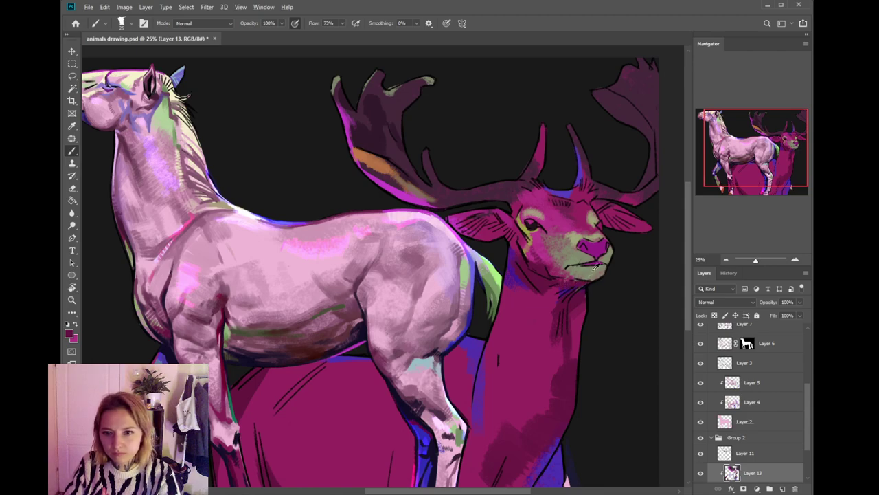
left_click(594, 269, "alt")
left_click(70, 332)
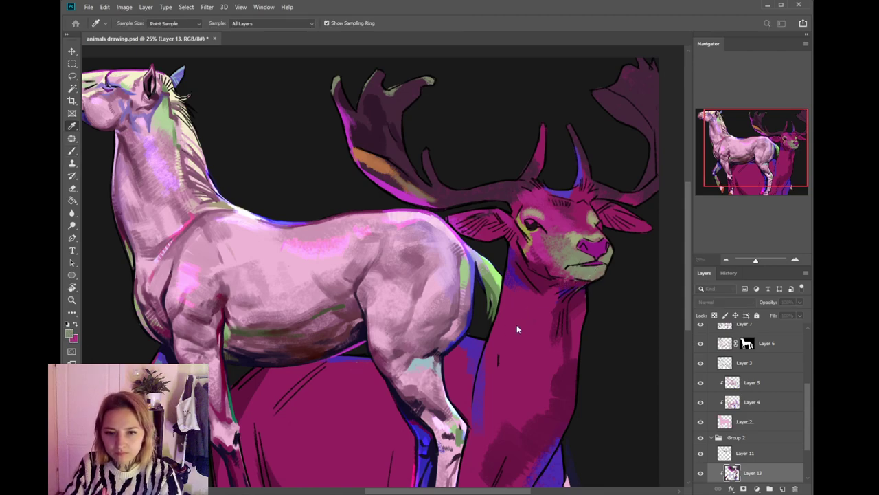
key("b")
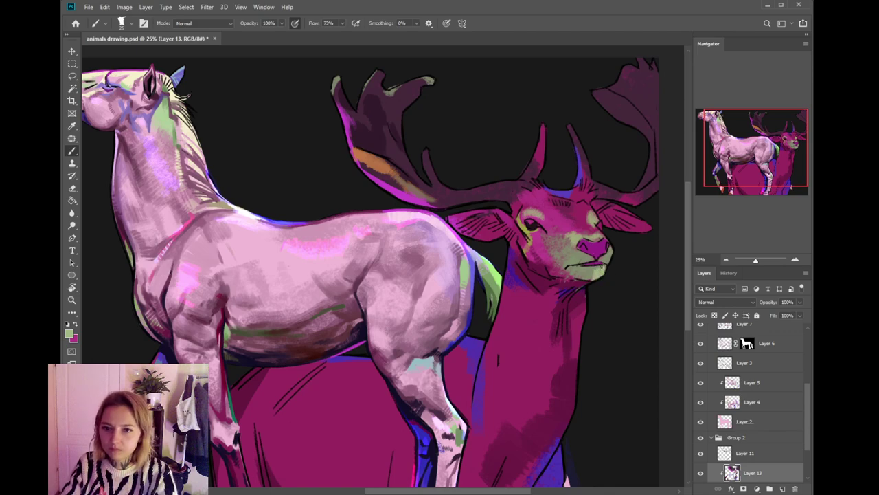
- Sample the purple of the stag's nose, choose a darker shade of it, and darken the nose
left_click(600, 243, "alt")
left_click(69, 334)
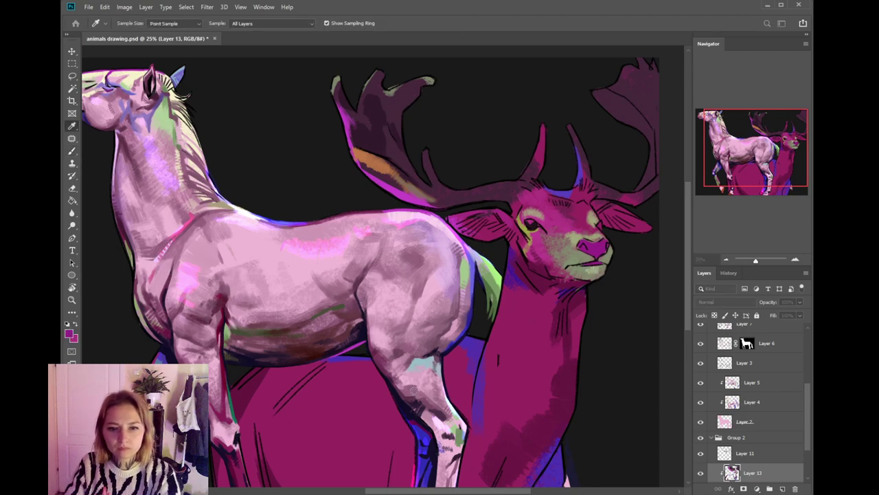
left_click(526, 331)
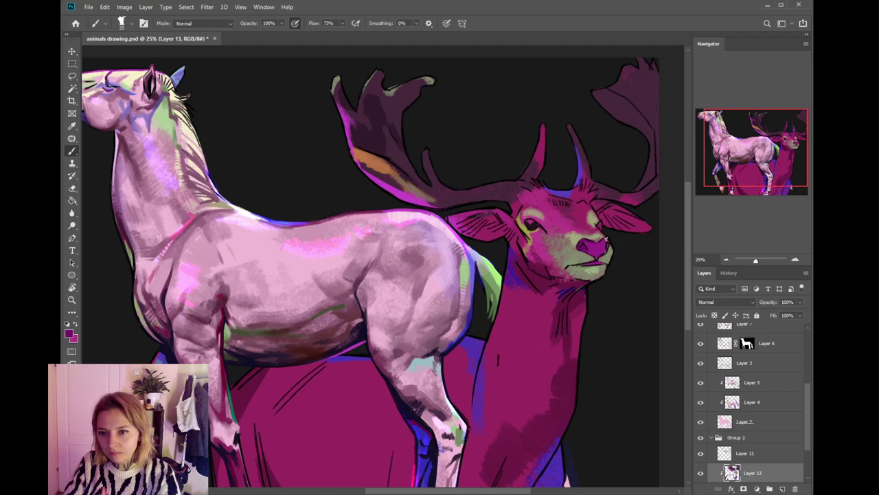
left_click(69, 334)
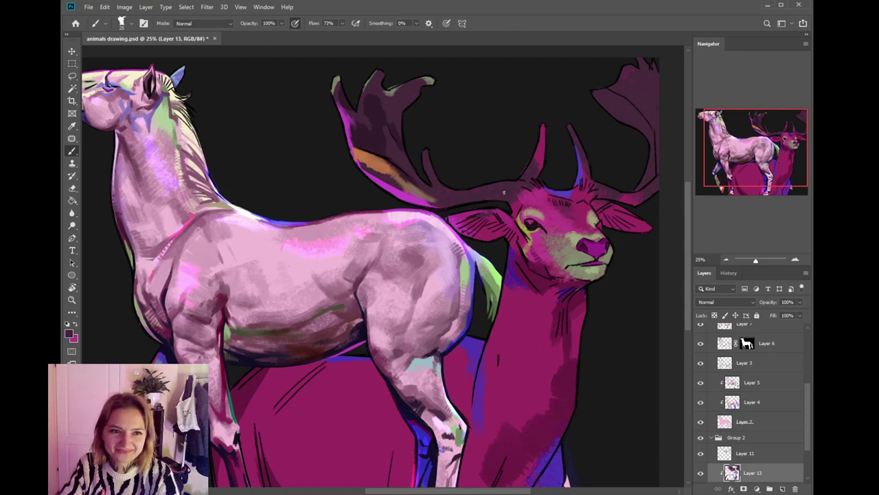
- Shade the stag's near antler with a darker purple at brush size 40 and tint its base with sampled magenta
left_click(71, 333)
left_click(377, 431)
left_click(549, 330)
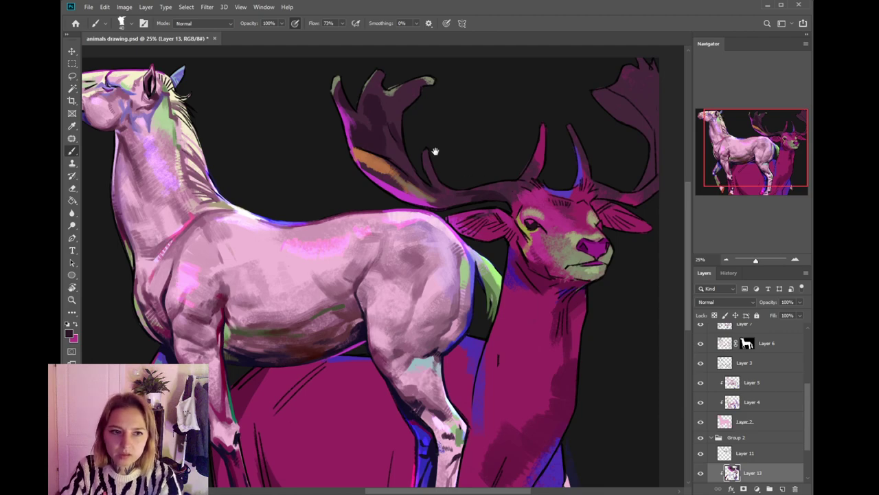
left_click_drag(436, 151, 448, 157)
left_click(558, 155, "alt")
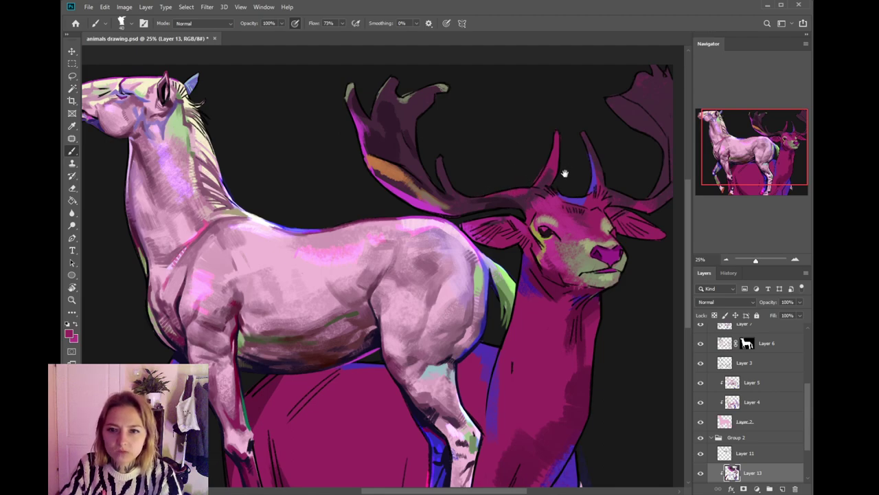
left_click_drag(563, 175, 526, 190)
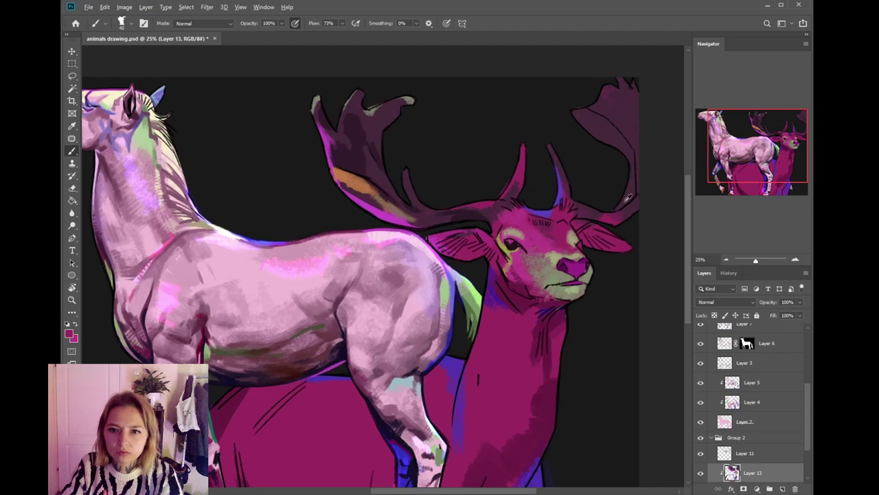
- Choose a near-black color and shade the palm of the stag's far antler with a size 90 brush
left_click(478, 212, "alt")
left_click(70, 333)
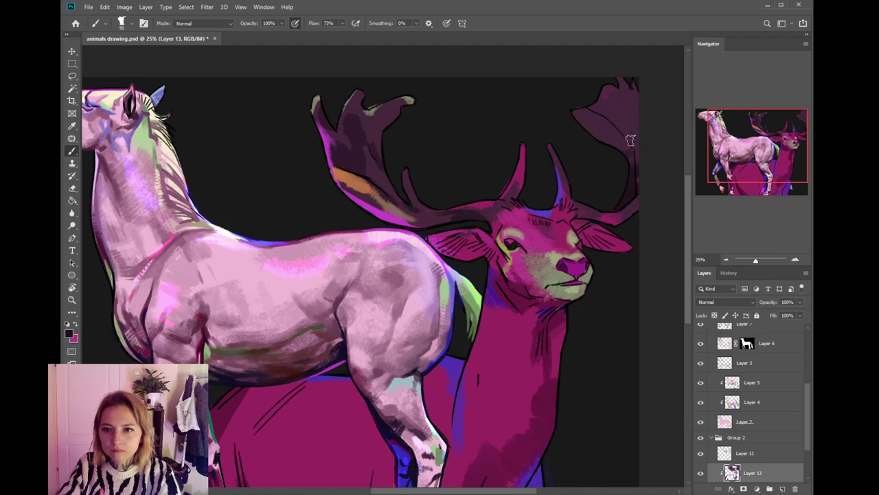
left_click_drag(613, 115, 592, 112)
left_click_drag(478, 176, 508, 178)
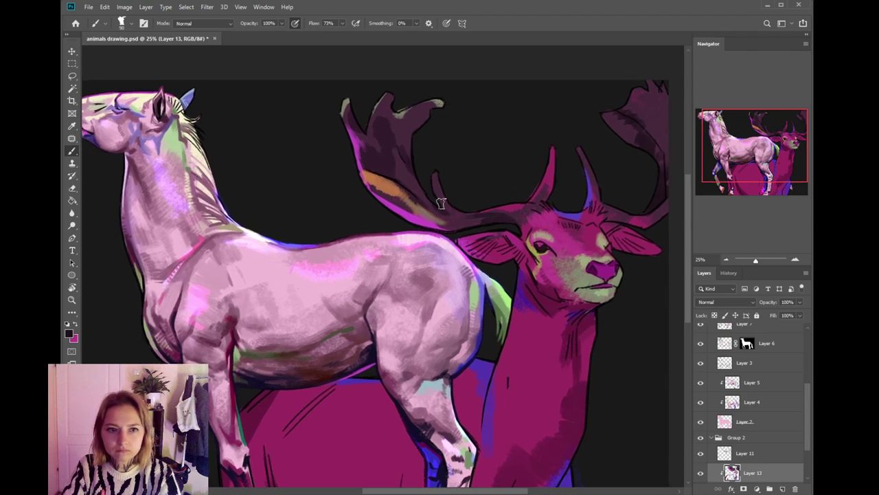
- Sample the muted green and dark magenta from the deer's face and touch up its cheek and muzzle with them
scroll(453, 213, "down", 1)
left_click(566, 236, "alt")
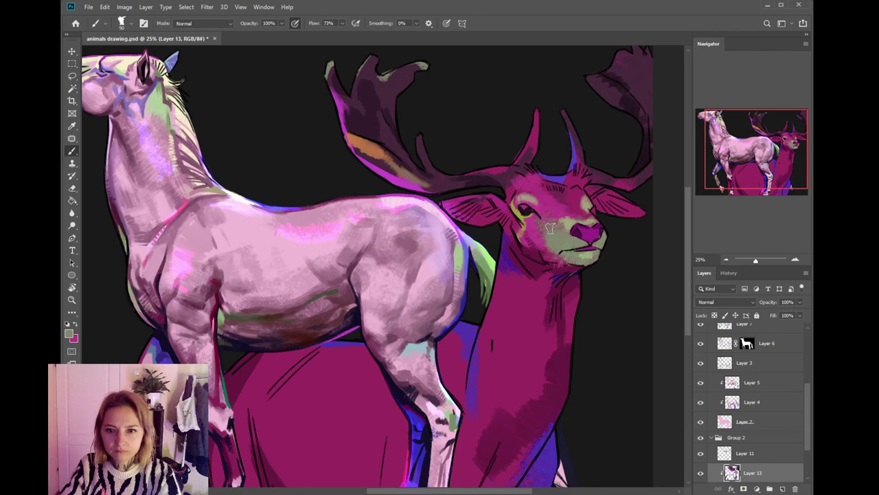
left_click(549, 242, "alt")
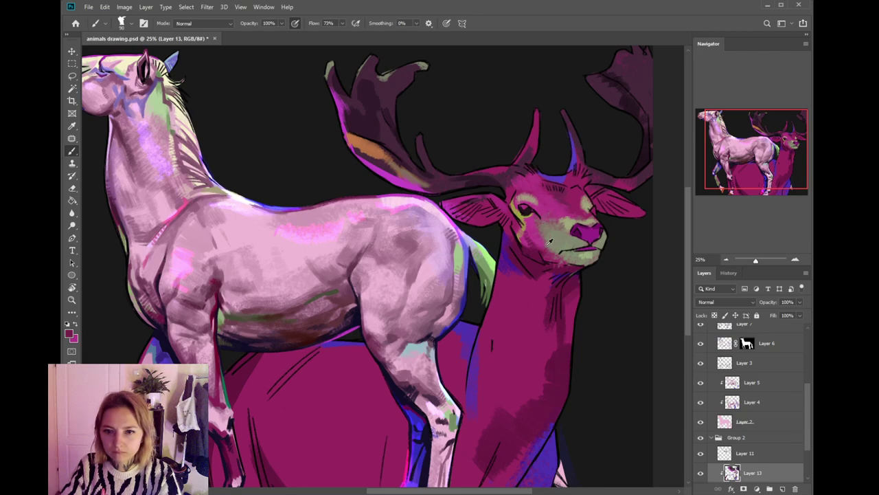
left_click(530, 221, "alt")
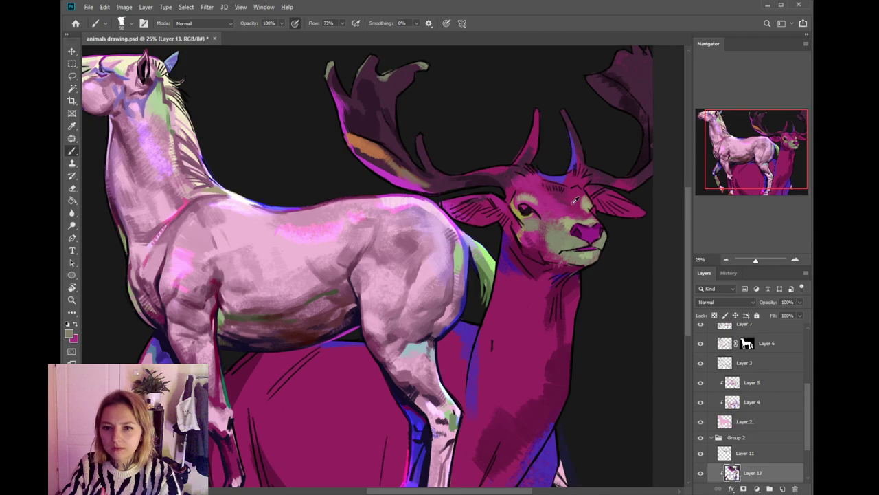
key("l")
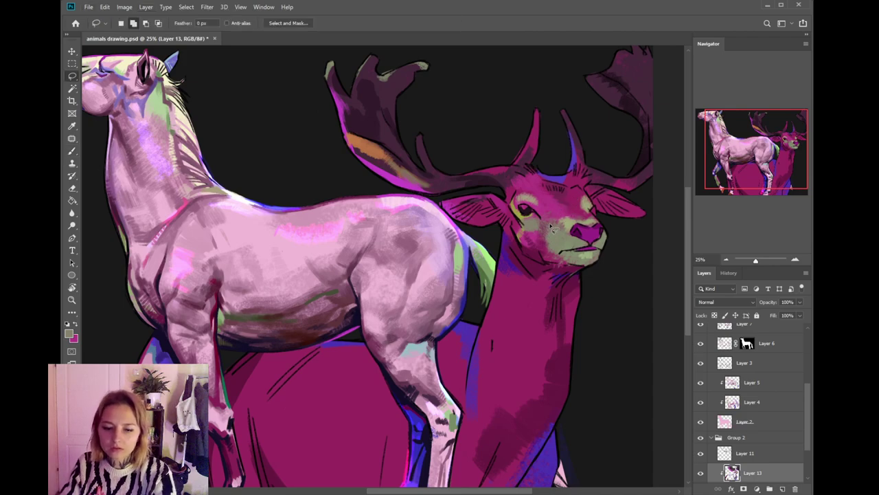
key("b")
key("l")
mouse_move(540, 203)
left_mouse_down()
mouse_move(517, 197)
mouse_move(529, 228)
mouse_move(525, 206)
mouse_move(539, 198)
left_mouse_up()
mouse_move(565, 224)
left_mouse_down()
mouse_move(521, 232)
mouse_move(596, 267)
mouse_move(613, 238)
mouse_move(585, 248)
mouse_move(573, 230)
mouse_move(596, 222)
mouse_move(555, 221)
mouse_move(586, 203)
mouse_move(604, 251)
left_mouse_up()
key("ctrl+d")
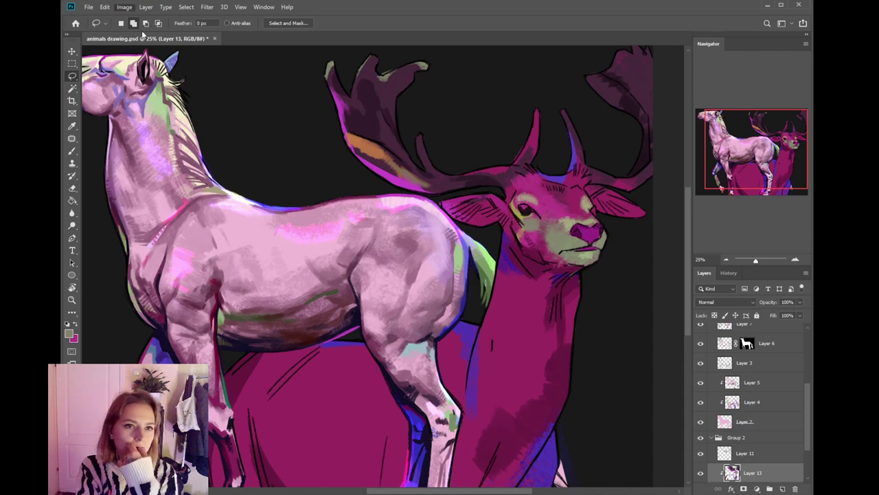
- Shift the green patches on the deer's face to cyan around the eye and mauve-grey on the muzzle with a colour adjustment
key("i")
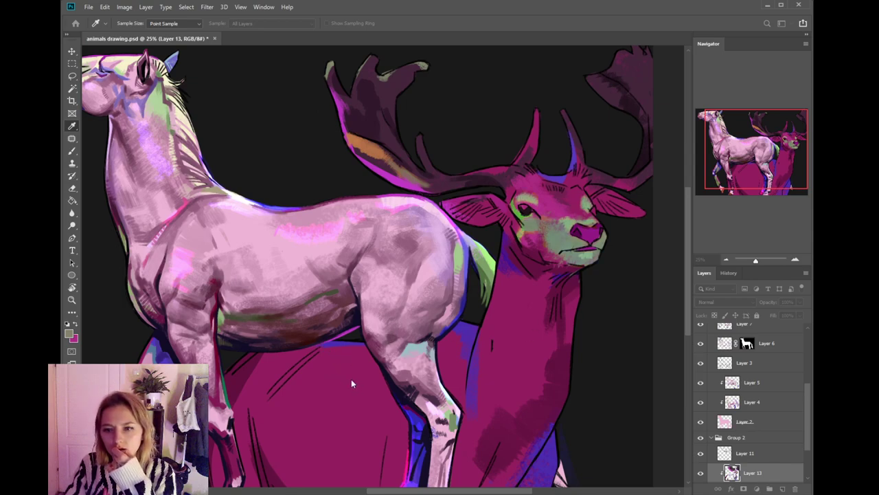
left_click_drag(353, 380, 359, 379)
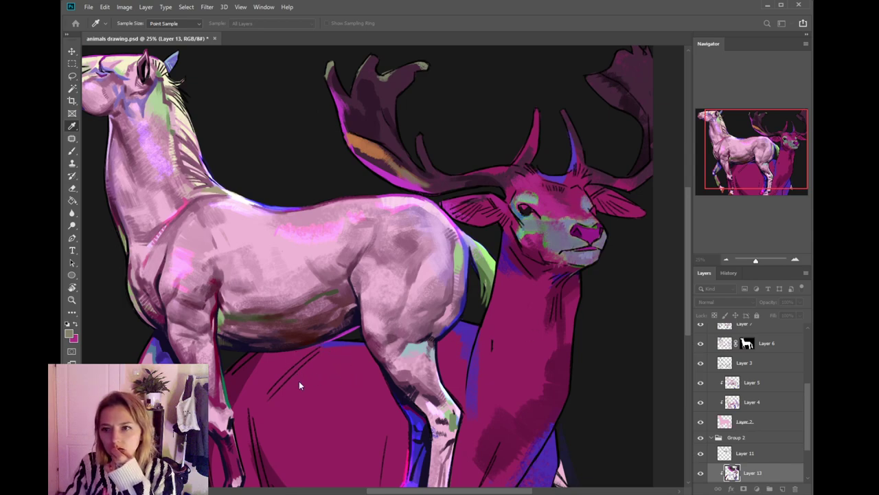
key("ctrl+z")
key("ctrl+z")
key("ctrl+z")
key("ctrl+z")
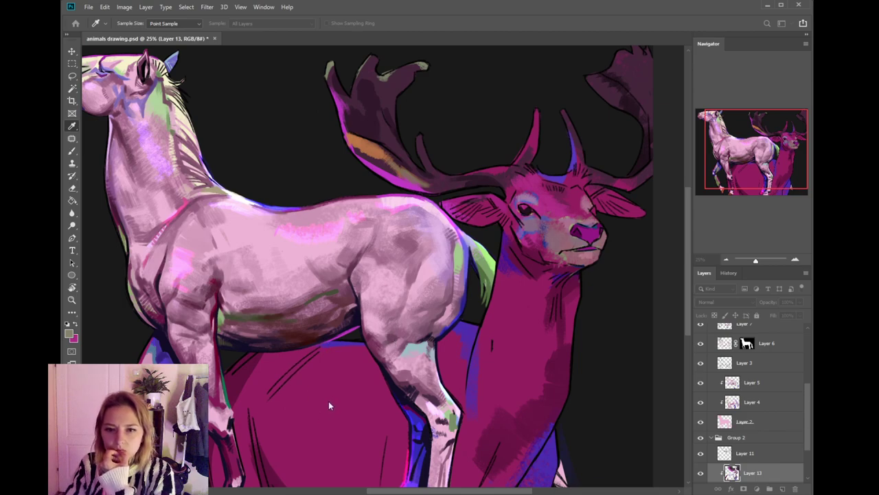
left_click_drag(298, 382, 308, 379)
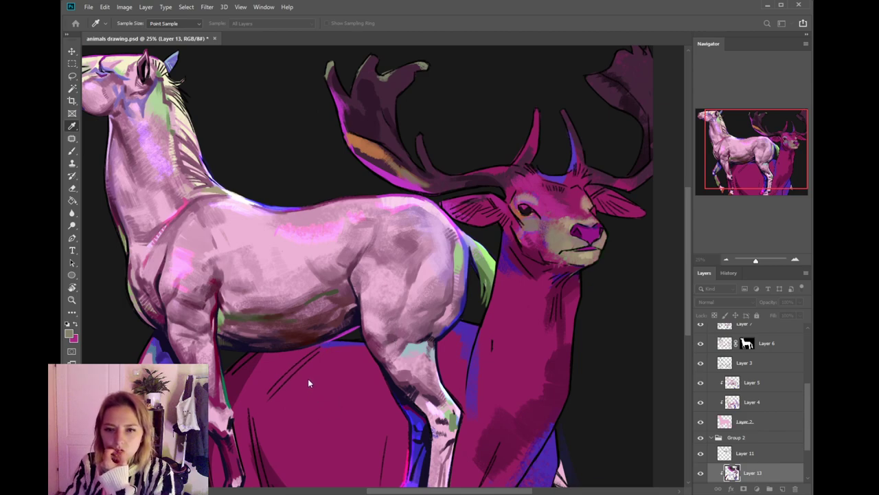
key("ctrl+z")
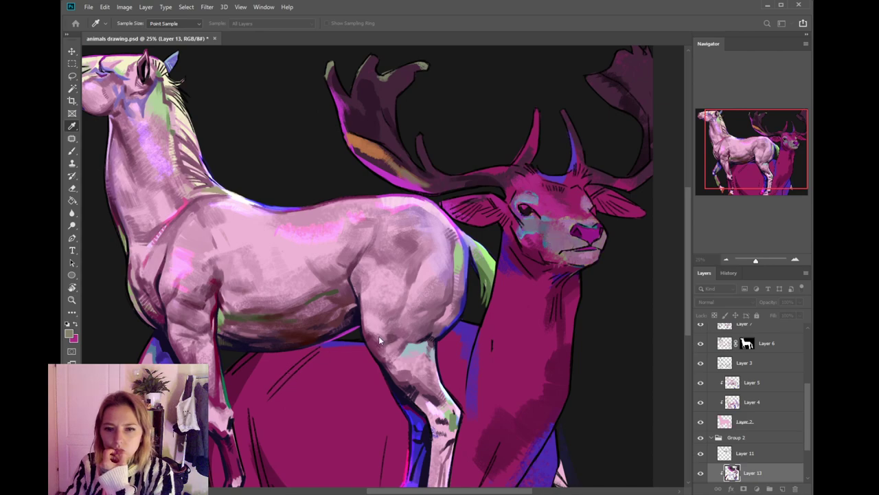
- Paint teal and blue strokes around the deer's eye and cheek with a size 40 brush, using colours sampled from the face
left_click(525, 233, "alt")
left_click_drag(526, 232, 538, 229)
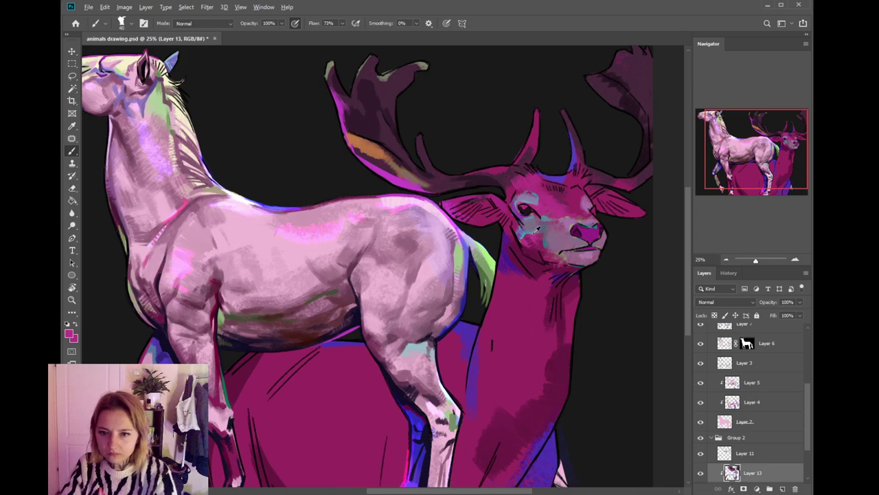
left_click(526, 232, "alt")
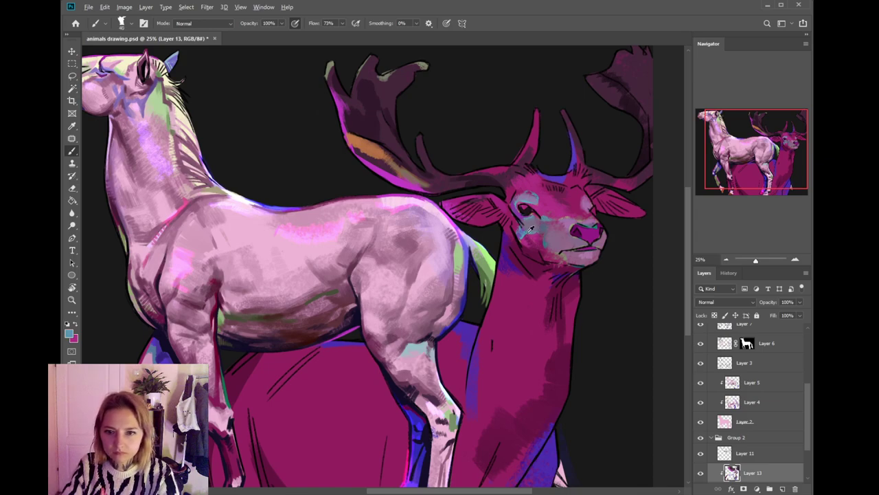
key("ctrl+g")
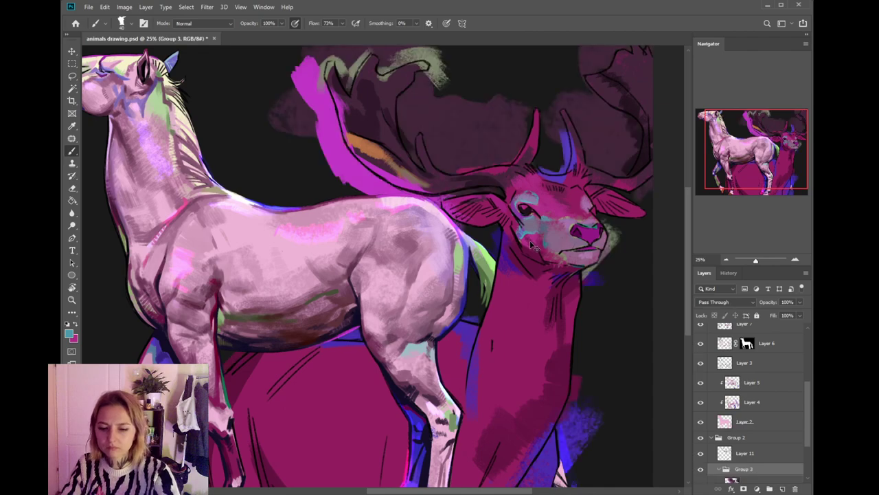
key("ctrl+z")
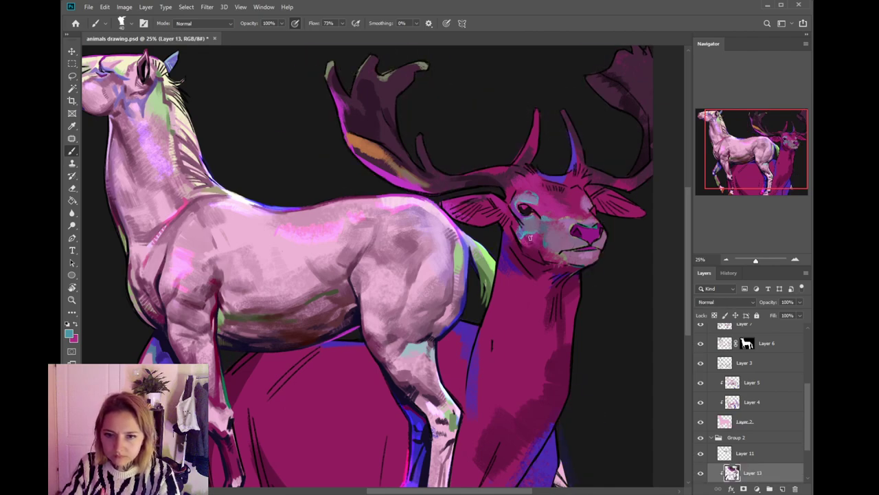
left_click(539, 199, "alt")
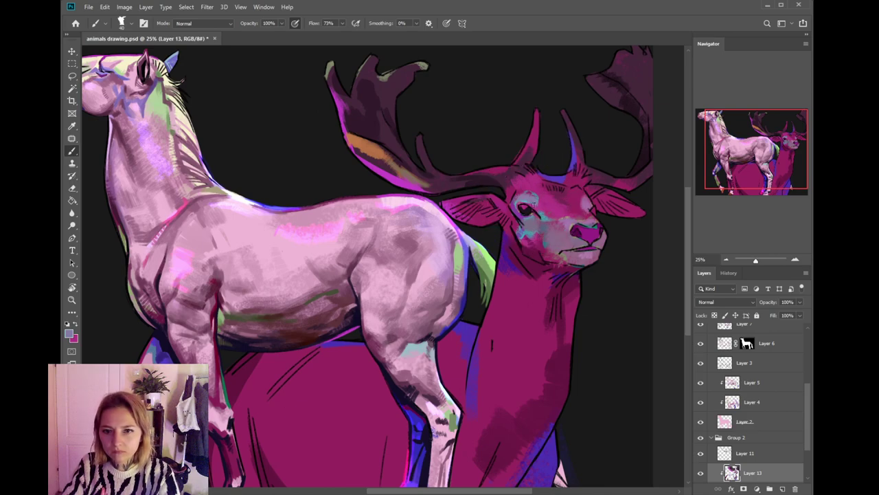
left_click(527, 197, "alt")
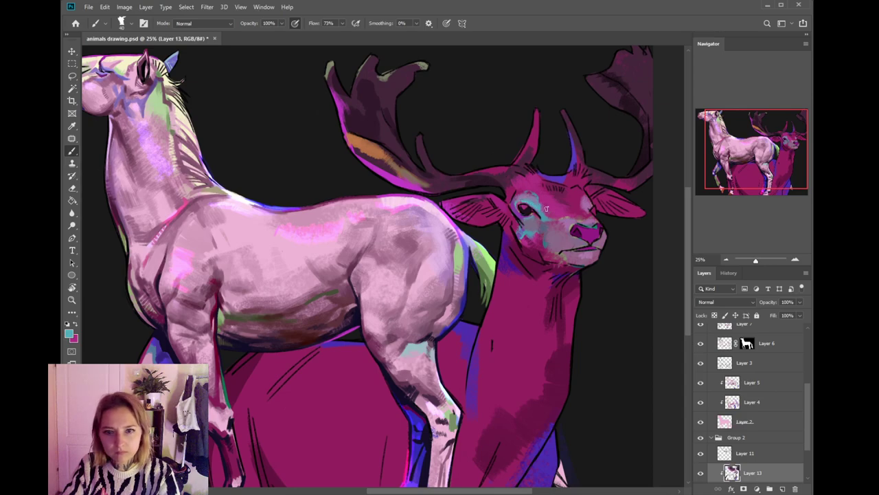
- Sample the muzzle's grey-purple, mix a lighter mauve foreground colour and add accents to the deer's muzzle and nose bridge
key("i")
left_click(568, 237)
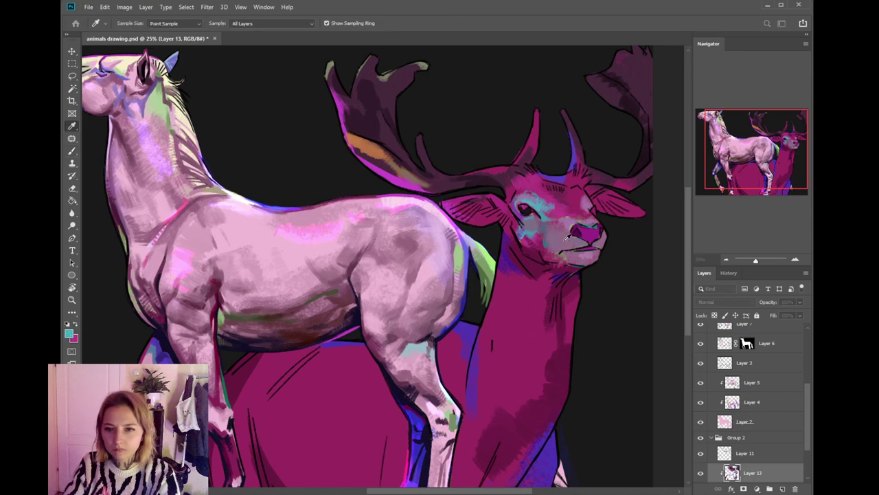
key("b")
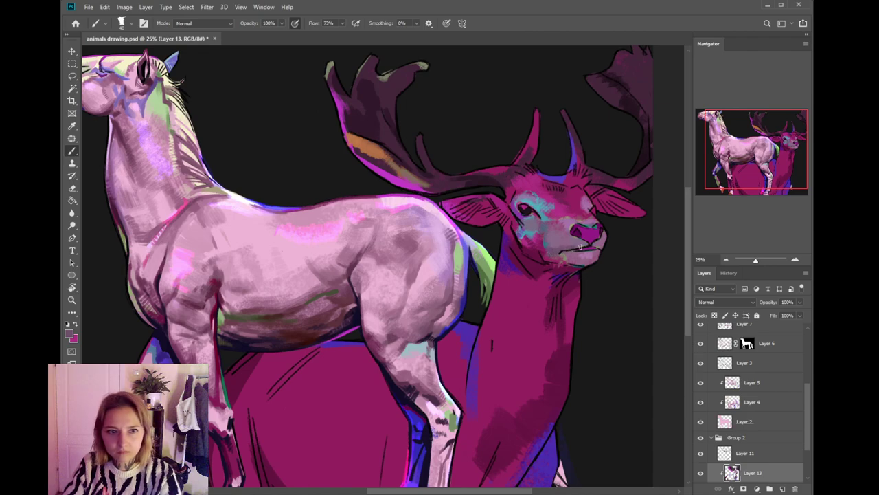
left_click(588, 223, "alt")
left_click(69, 334)
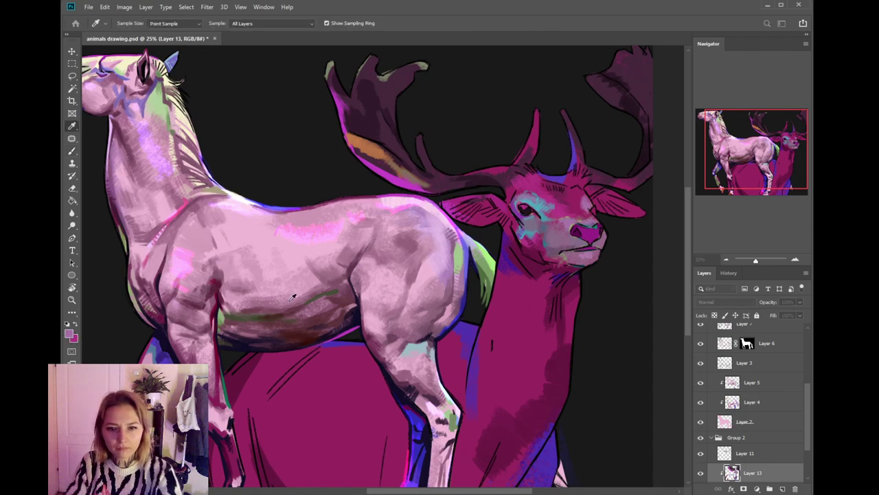
left_click(361, 358)
left_click(525, 332)
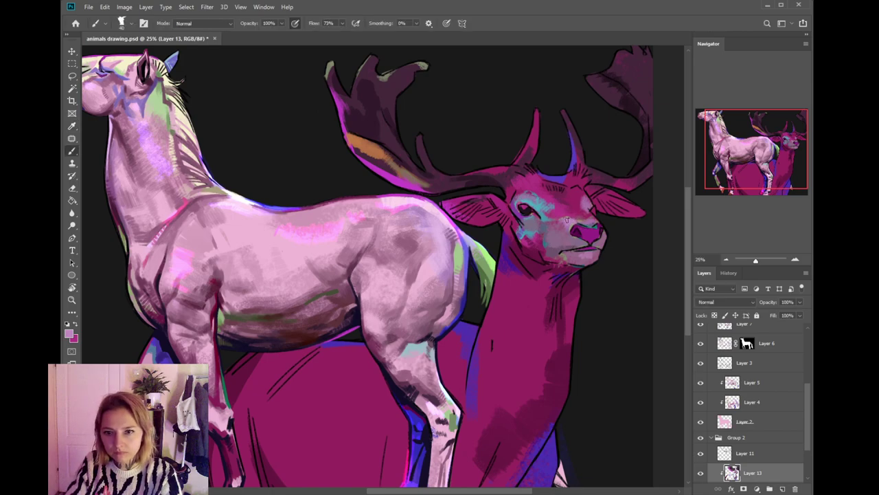
- Touch up the deer's forehead with sampled magenta and its chin with sampled mauve, undoing the stray chin stroke
left_click(560, 195, "alt")
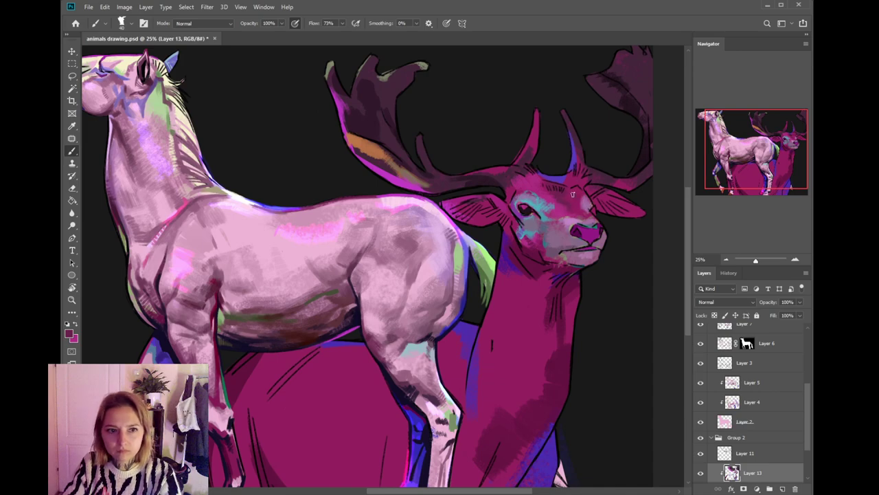
left_click_drag(557, 247, 566, 218)
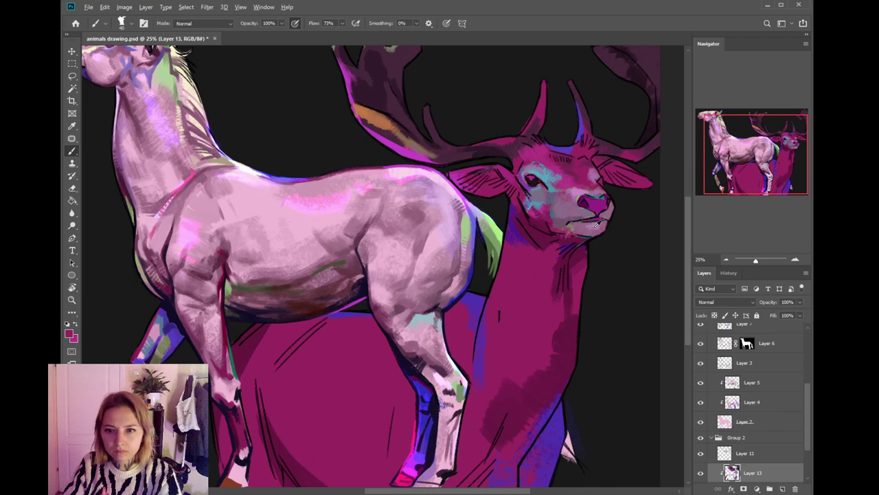
left_click(553, 175, "alt")
left_click_drag(579, 235, 605, 240)
key("ctrl+z")
left_click(597, 224, "alt")
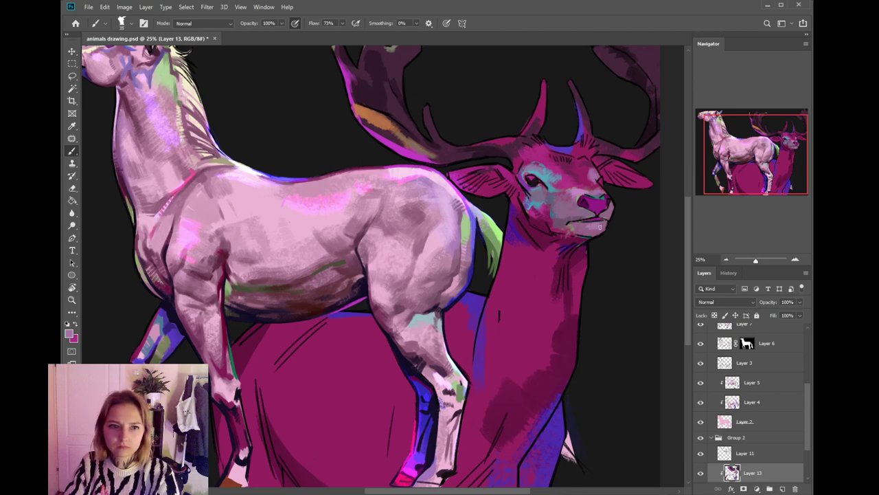
- Paint the deer's nose, darkening the nostril with near-black strokes using a size 20 brush
left_click(585, 221, "alt")
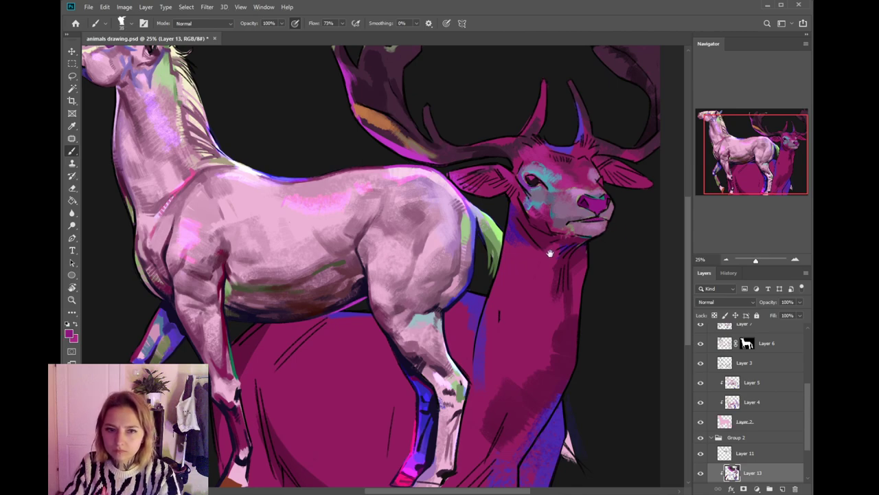
left_click(587, 198, "alt")
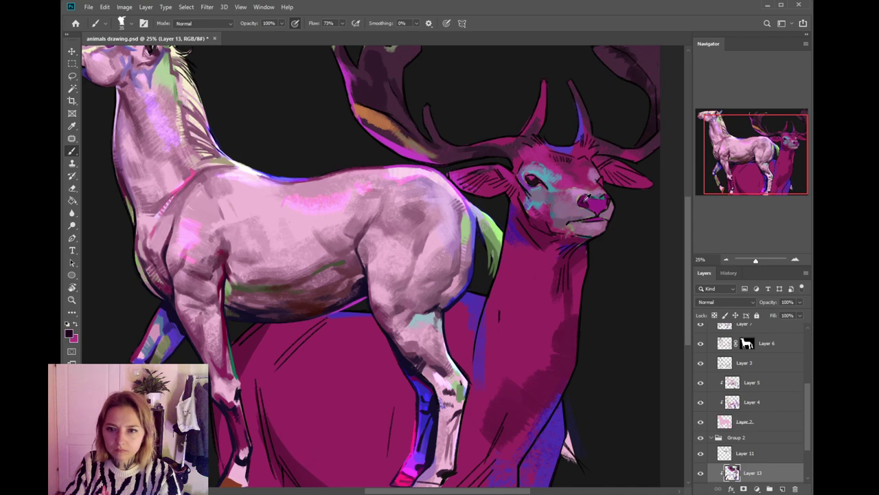
left_click_drag(585, 202, 593, 210)
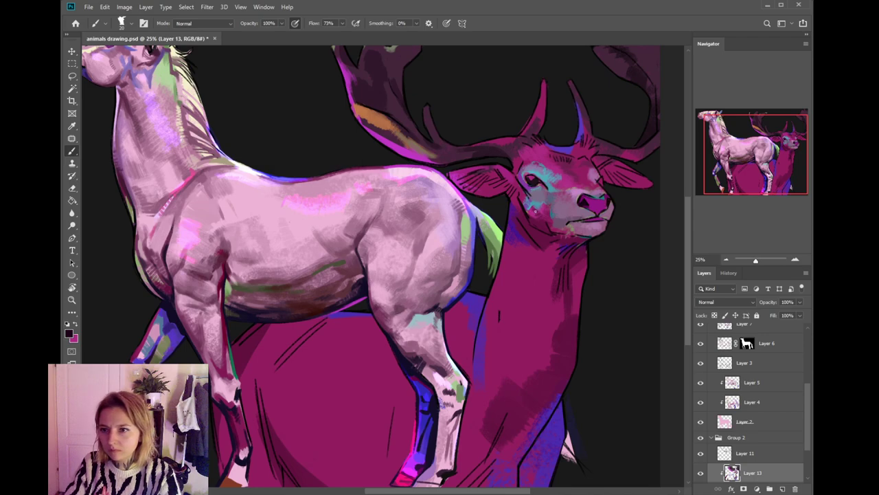
- Shade the deer's ear nearer the horse with dark magenta strokes and add brighter magenta hatching over them
scroll(536, 218, "up", 2)
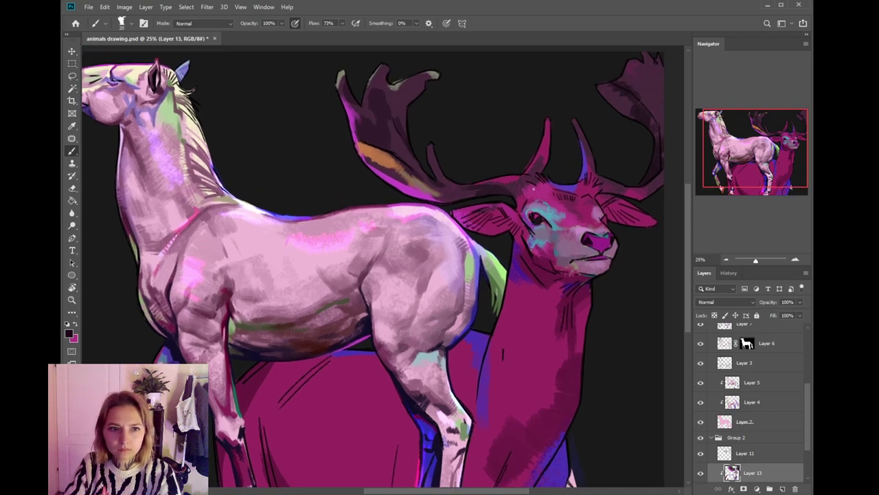
left_click(528, 200, "alt")
left_click(70, 333)
left_click(425, 404)
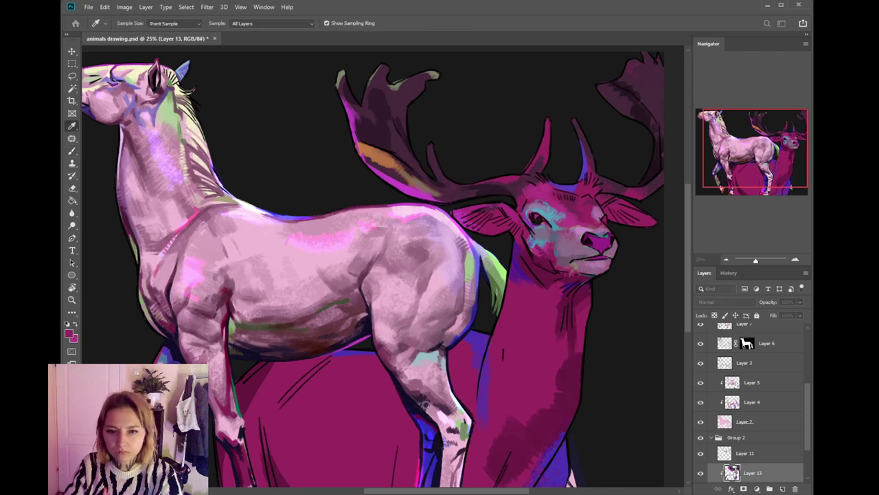
left_click(534, 329)
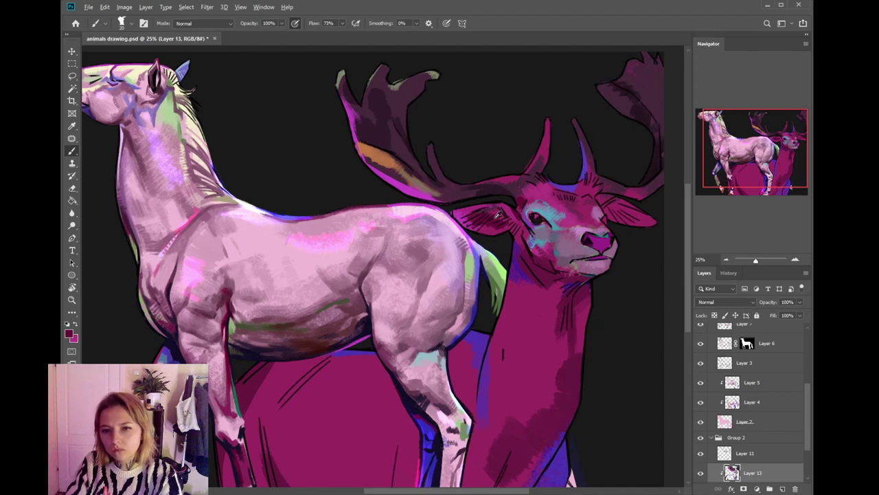
key("i")
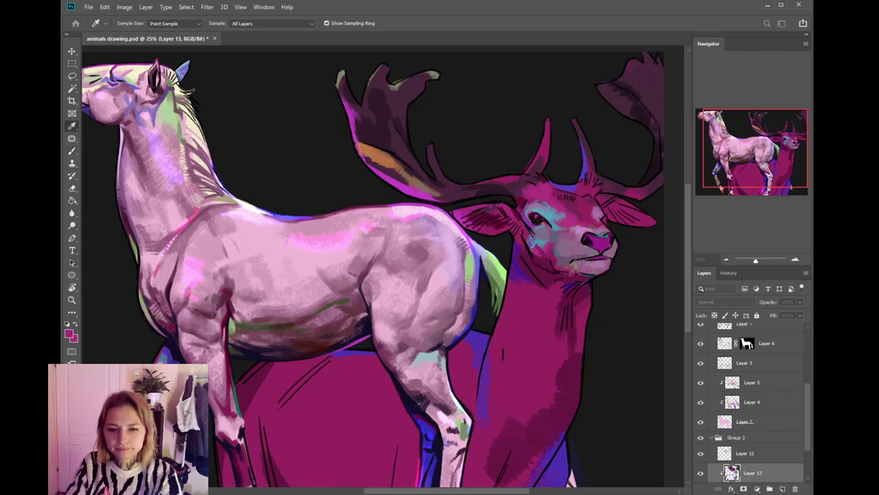
key("b")
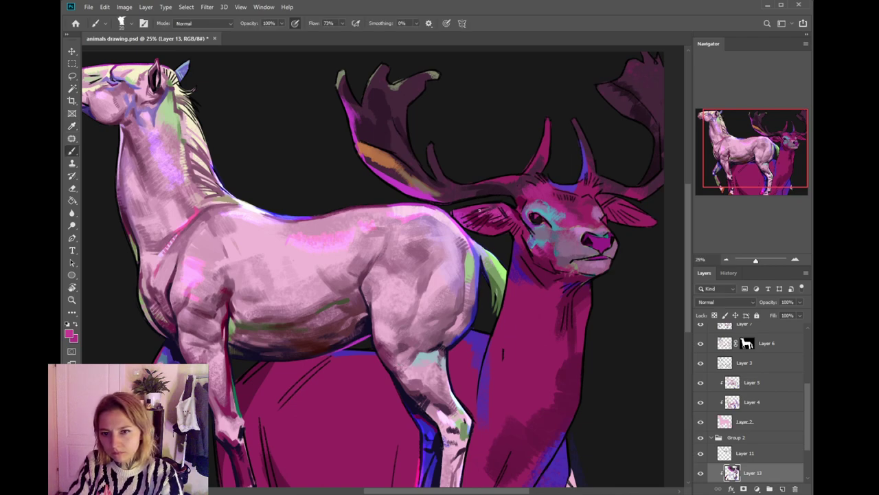
- Set the foreground colour to bright green, enlarge the brush to 175 and paint a rim light along the deer's neck beside the horse's tail
left_click_drag(523, 296, 520, 270)
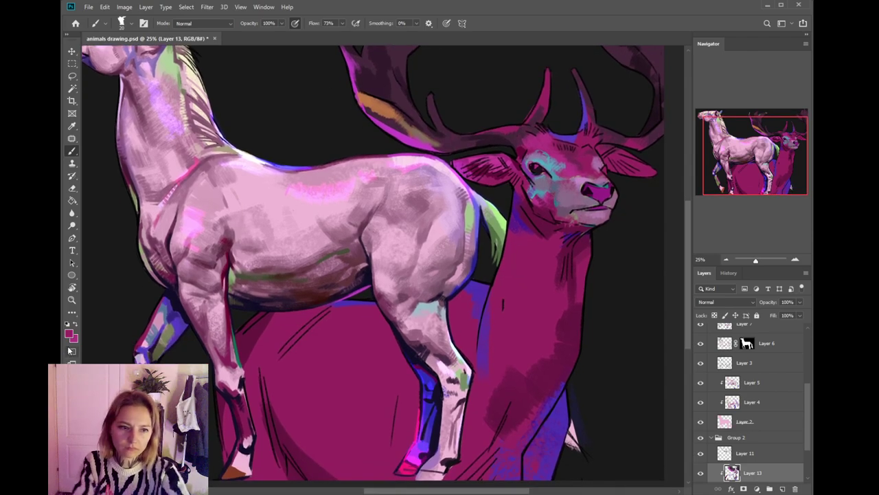
key("i")
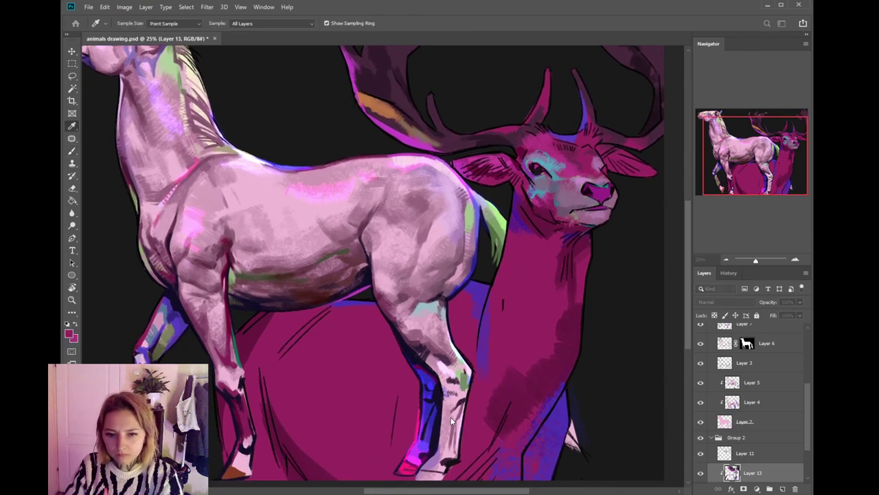
left_click(399, 363)
left_click(528, 327)
key("bracketright")
key("bracketright")
key("bracketright")
key("bracketright")
key("bracketright")
key("bracketright")
key("bracketright")
key("bracketright")
key("bracketright")
key("bracketright")
key("bracketright")
key("bracketright")
key("bracketright")
left_click_drag(511, 206, 485, 321)
key("ctrl+z")
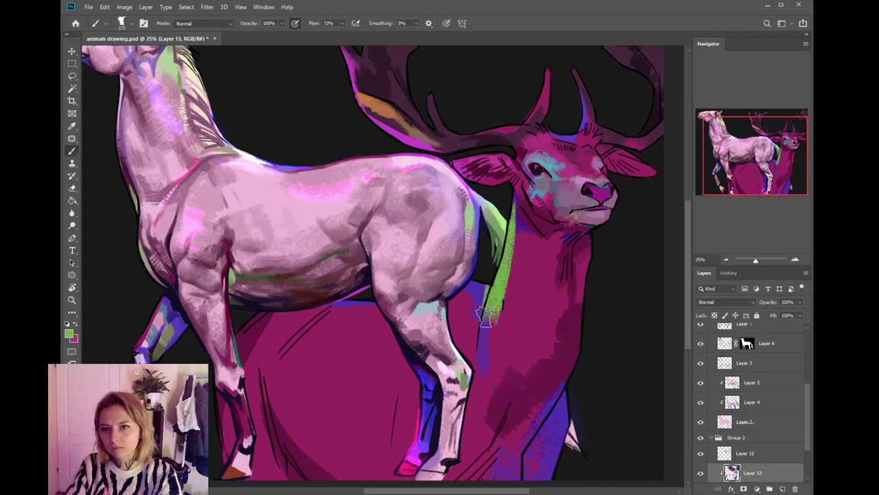
- Try a broader green stroke down the deer's neck with the brush enlarged to 400, and undo it
key("bracketright")
key("bracketright")
key("bracketright")
key("bracketright")
left_click_drag(510, 247, 496, 338)
key("ctrl+z")
key("ctrl+z")
key("ctrl+minus")
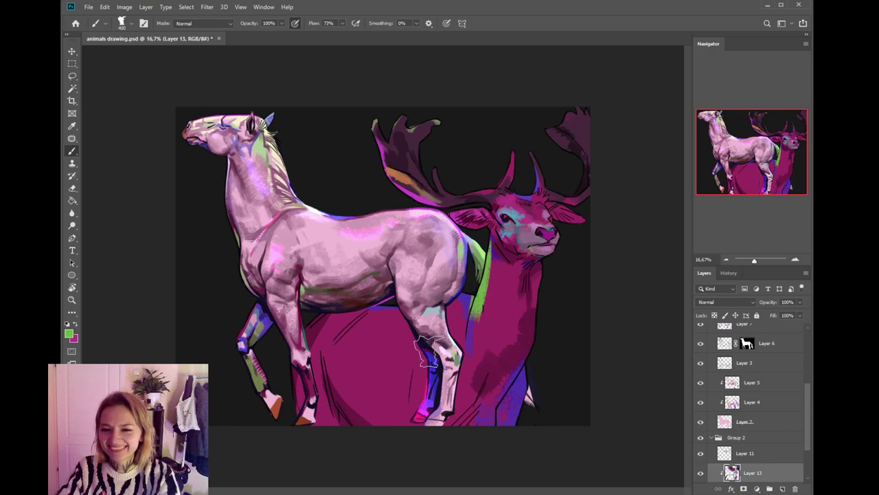
- Sample dark magenta from the deer's body and shade the underside of its belly with a size 200 brush
left_click(359, 414, "alt")
key("bracketleft")
key("bracketleft")
key("bracketleft")
mouse_move(339, 394)
left_mouse_down()
mouse_move(369, 416)
mouse_move(344, 405)
mouse_move(406, 427)
left_mouse_up()
key("ctrl+z")
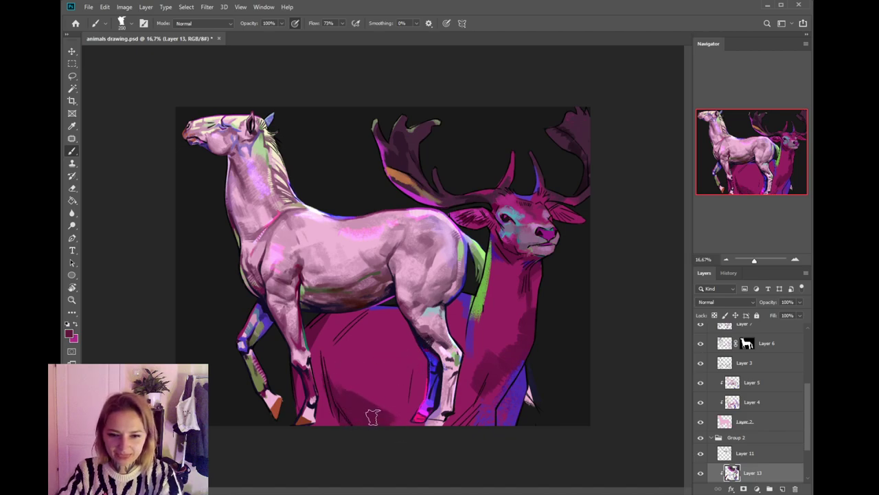
- Erase the deer's base colour on Layer 12 below the belly line with a size 40 eraser
scroll(811, 434, "down", 3)
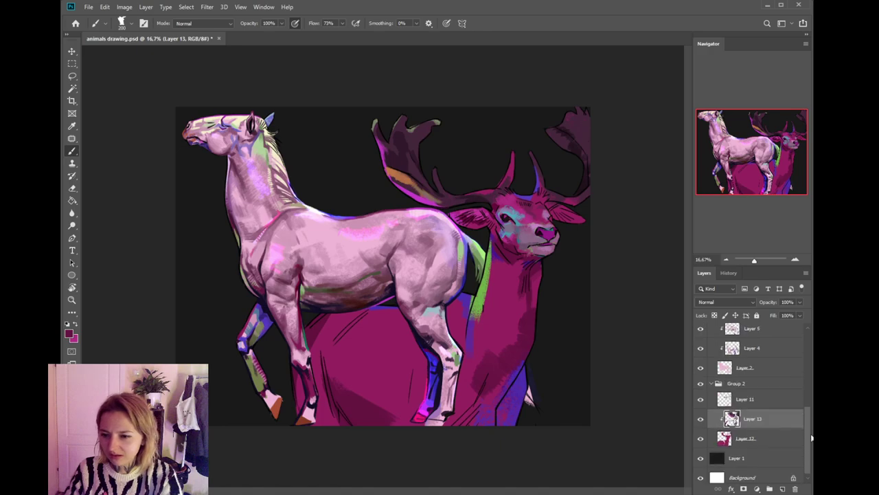
left_click(777, 437)
key("e")
key("bracketright")
key("bracketright")
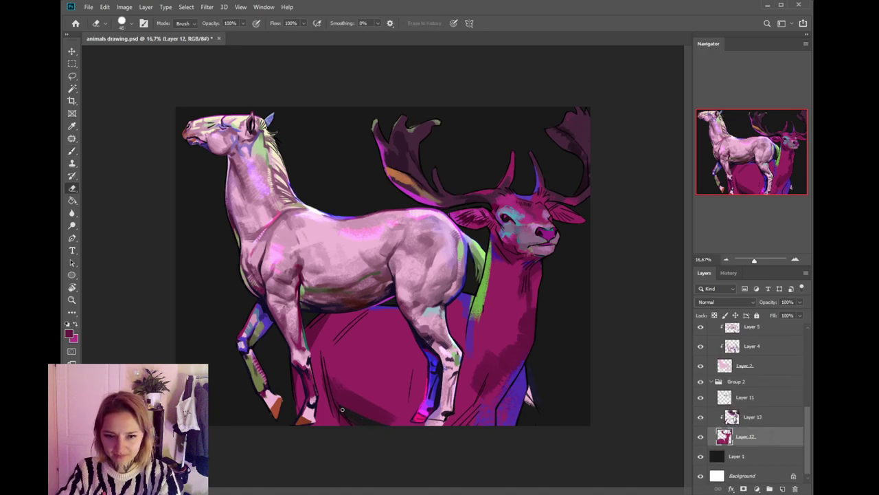
mouse_move(342, 414)
left_mouse_down()
mouse_move(371, 422)
mouse_move(350, 414)
mouse_move(349, 381)
mouse_move(369, 411)
mouse_move(399, 427)
mouse_move(355, 416)
mouse_move(408, 423)
left_mouse_up()
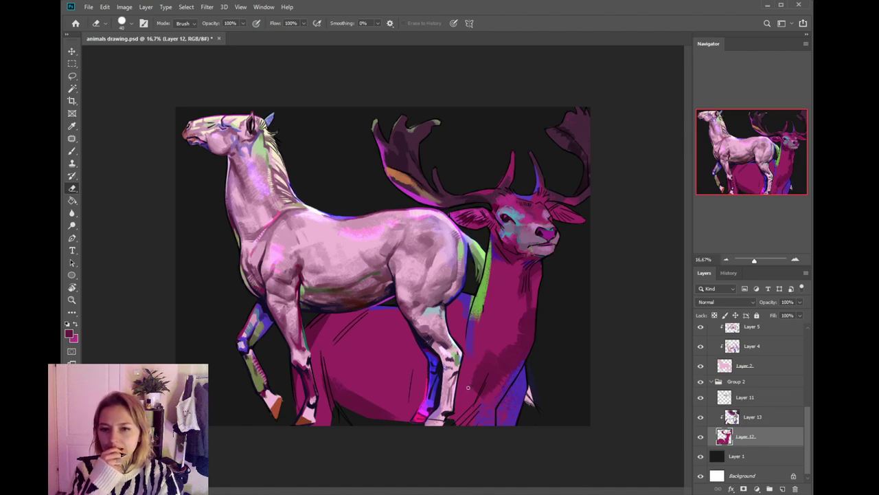
- Delete the layer mask from Group 1
left_click_drag(807, 415, 803, 334)
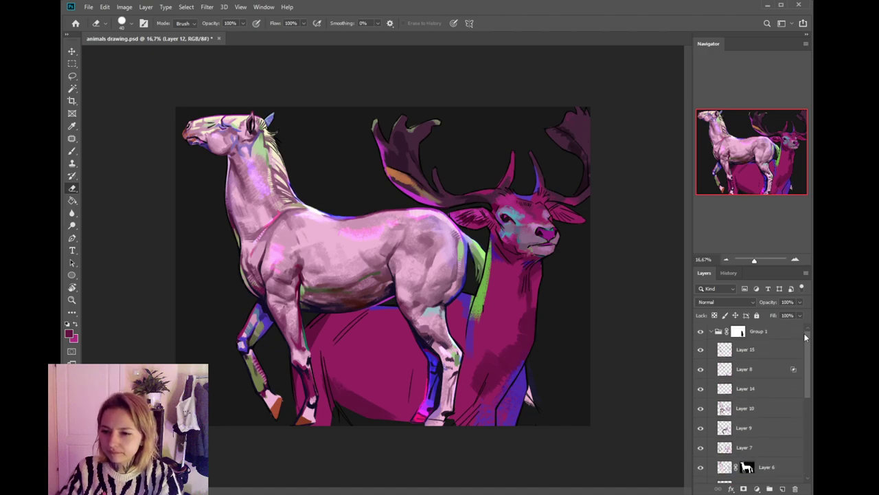
left_click_drag(740, 332, 796, 488)
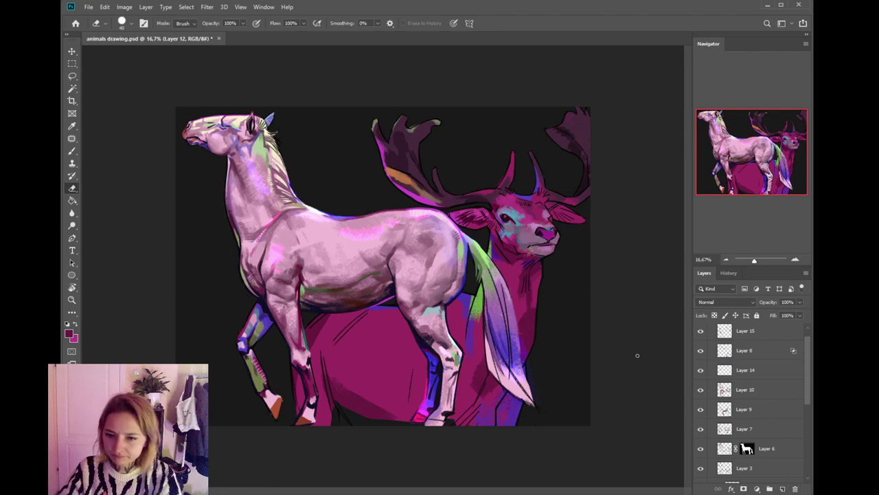
key("ctrl+z")
key("ctrl+z")
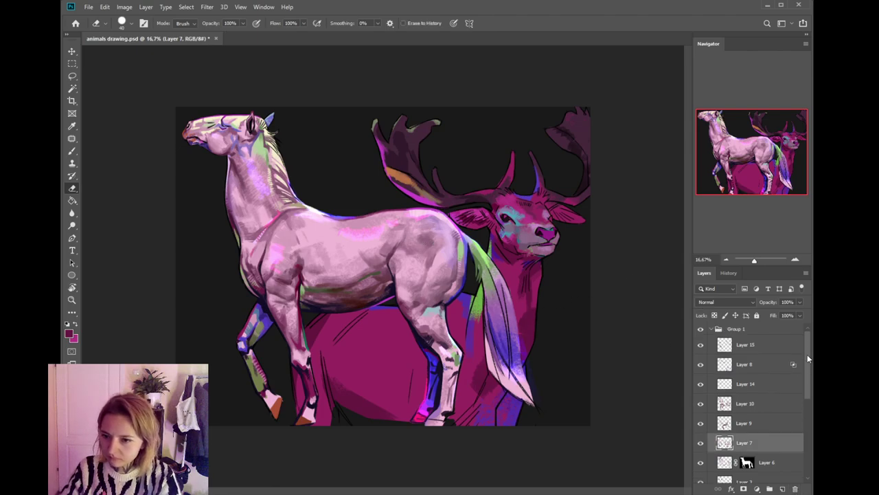
- Switch to the Brush on Layer 15 with a much smaller tip, try strokes down the horse's tail, and undo them
left_click(769, 350)
key("b")
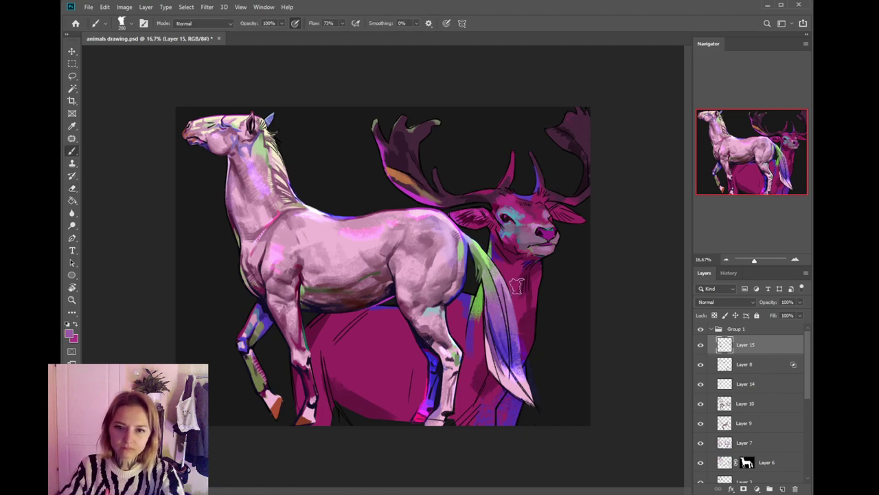
key("bracketleft")
key("bracketleft")
key("bracketleft")
key("bracketleft")
key("bracketleft")
key("bracketleft")
key("bracketleft")
key("bracketleft")
key("bracketleft")
mouse_move(492, 306)
left_mouse_down()
mouse_move(501, 364)
mouse_move(513, 379)
mouse_move(505, 371)
left_mouse_up()
key("ctrl+z")
key("ctrl+z")
key("ctrl+z")
key("ctrl+z")
key("ctrl+z")
- Sample colours from the tail and the deer's neck, then paint thin magenta strands into the horse's tail with a finer brush
left_click(487, 366, "alt")
left_click_drag(503, 360, 522, 389)
left_click(522, 305, "alt")
key("ctrl+z")
left_click_drag(508, 286, 514, 331)
key("ctrl+z")
mouse_move(506, 293)
left_mouse_down()
mouse_move(511, 332)
mouse_move(500, 312)
mouse_move(503, 330)
left_mouse_up()
key("bracketleft")
key("bracketleft")
key("bracketleft")
left_click_drag(494, 286, 501, 318)
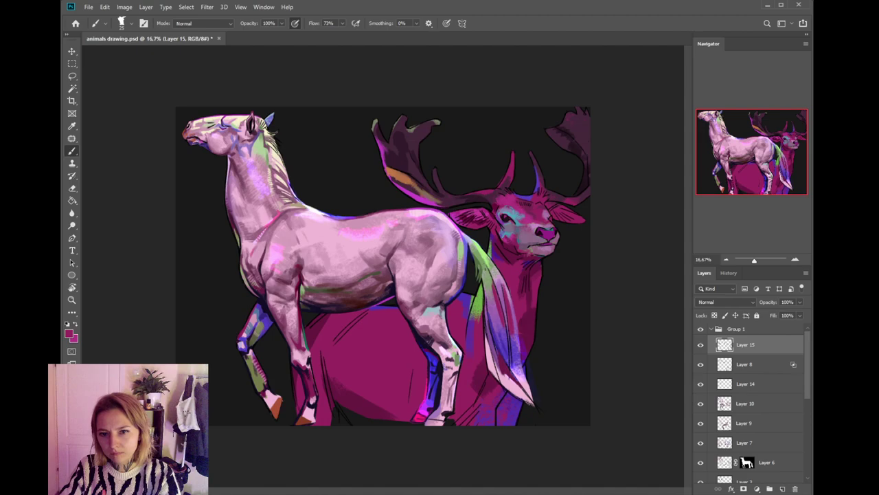
- Try thin black strand lines in the upper part of the horse's tail, and undo them
key("x")
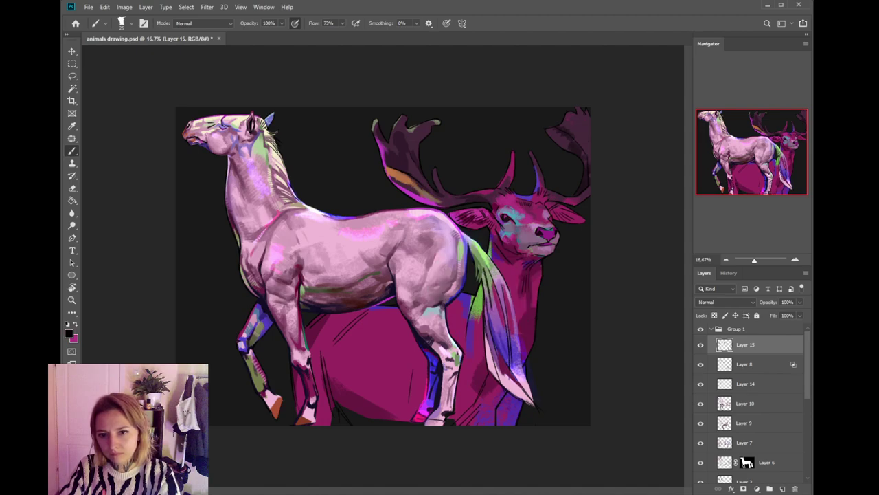
left_click_drag(487, 258, 499, 291)
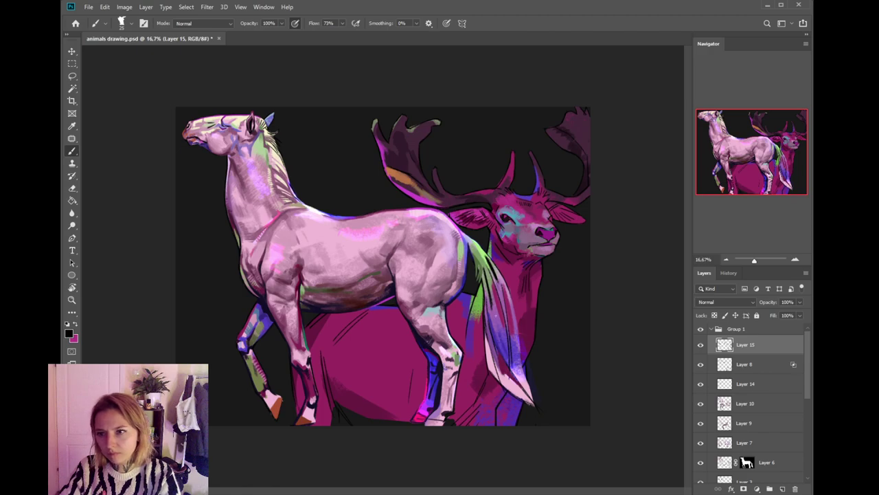
key("ctrl+z")
key("ctrl+z")
key("ctrl+z")
key("ctrl+z")
key("ctrl+z")
key("ctrl+z")
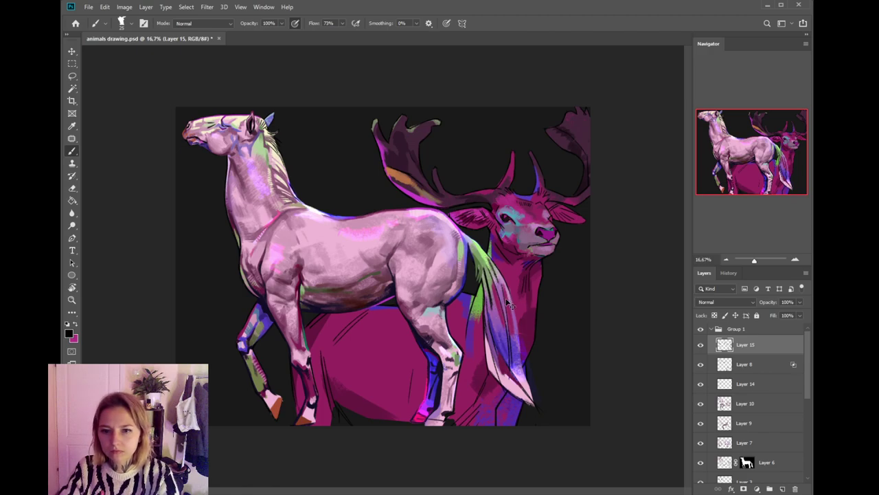
key("ctrl+z")
key("ctrl+z")
key("ctrl+z")
key("ctrl+z")
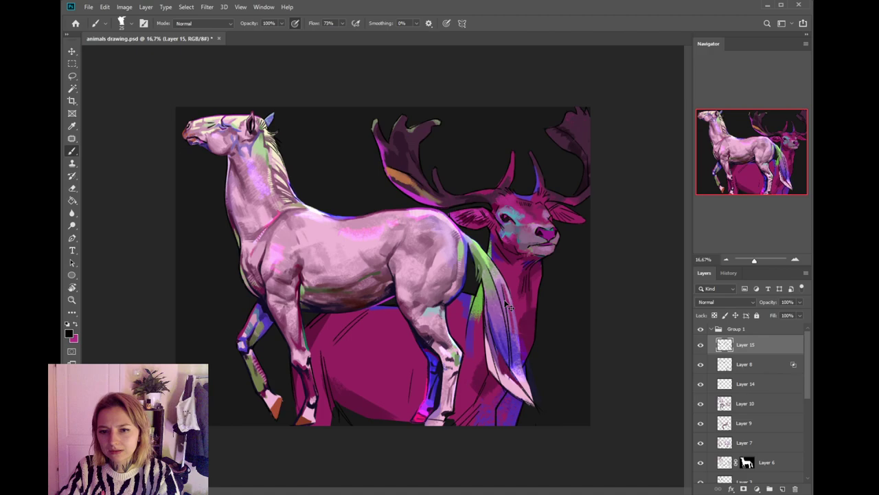
- Outline the edge of the horse's tail against the deer's neck with thin black strokes, undoing and redrawing until the line fits
mouse_move(487, 257)
left_mouse_down()
mouse_move(505, 294)
mouse_move(492, 261)
left_mouse_up()
key("ctrl+z")
left_click_drag(507, 301, 519, 358)
key("ctrl+z")
key("ctrl+z")
key("ctrl+z")
key("ctrl+z")
key("ctrl+z")
left_click_drag(488, 252, 522, 366)
key("ctrl+z")
key("ctrl+z")
left_click_drag(511, 302, 525, 375)
key("ctrl+z")
left_click_drag(515, 331, 536, 392)
key("ctrl+z")
key("ctrl+z")
mouse_move(514, 311)
left_mouse_down()
mouse_move(525, 390)
mouse_move(515, 330)
mouse_move(514, 342)
left_mouse_up()
key("ctrl+z")
key("ctrl+z")
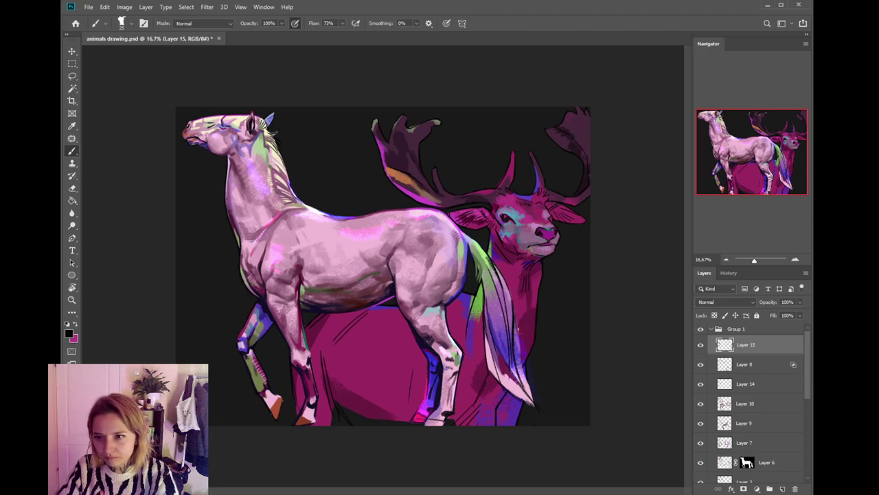
- Sample blues, purples and near-black from the horse's tail and paint dark strands in its lower part
left_click(504, 342, "alt")
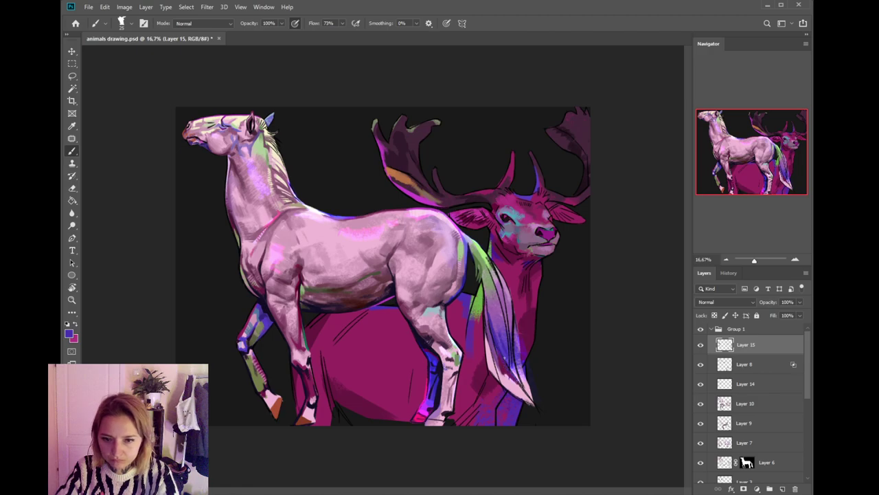
left_click(516, 336, "alt")
mouse_move(499, 354)
left_mouse_down()
mouse_move(517, 382)
mouse_move(504, 367)
left_mouse_up()
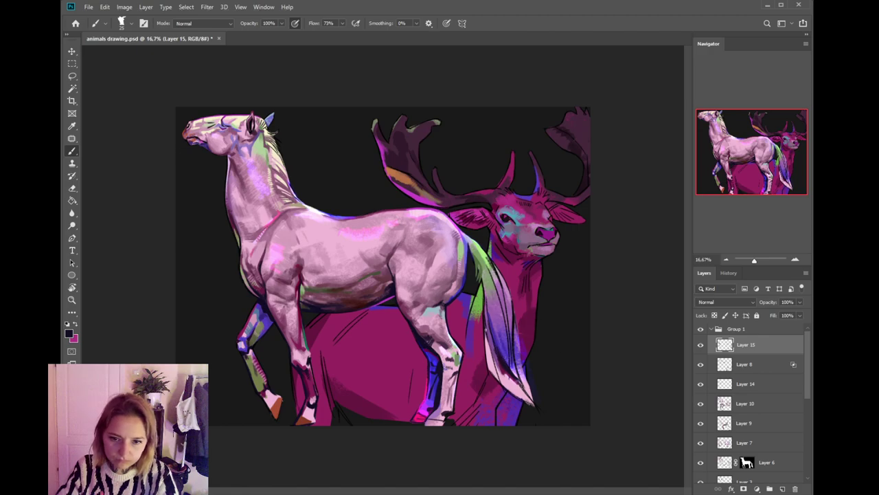
left_click(495, 340, "alt")
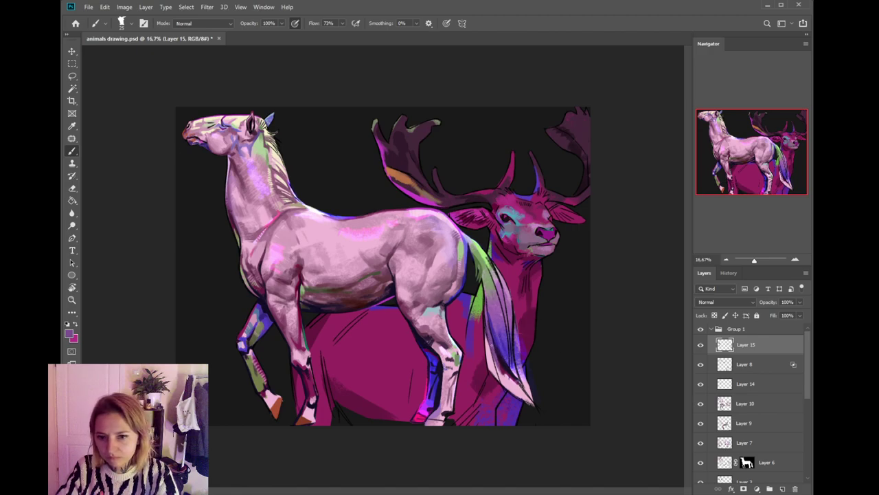
left_click(489, 324, "alt")
left_click(505, 361, "alt")
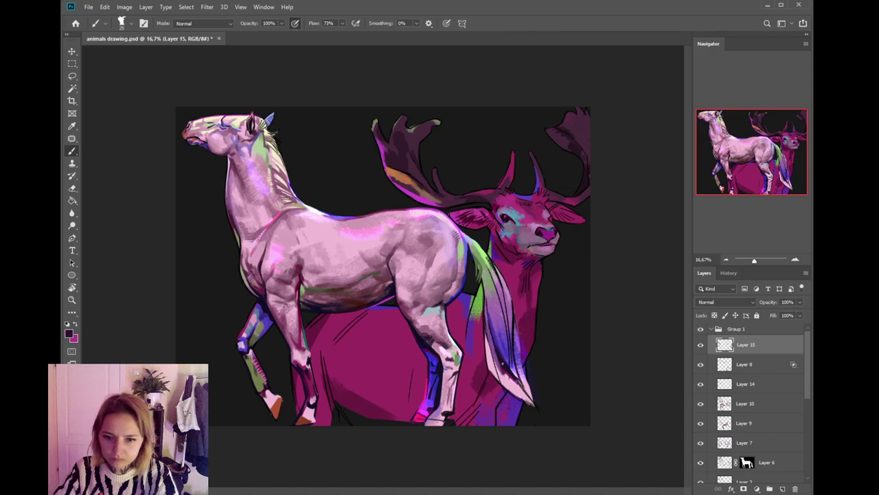
- Set the foreground colour to blue-violet and paint strands towards the tip of the horse's tail, redoing the first stroke
left_click(511, 215, "alt")
left_click(532, 193, "alt")
left_click_drag(517, 195, 533, 198)
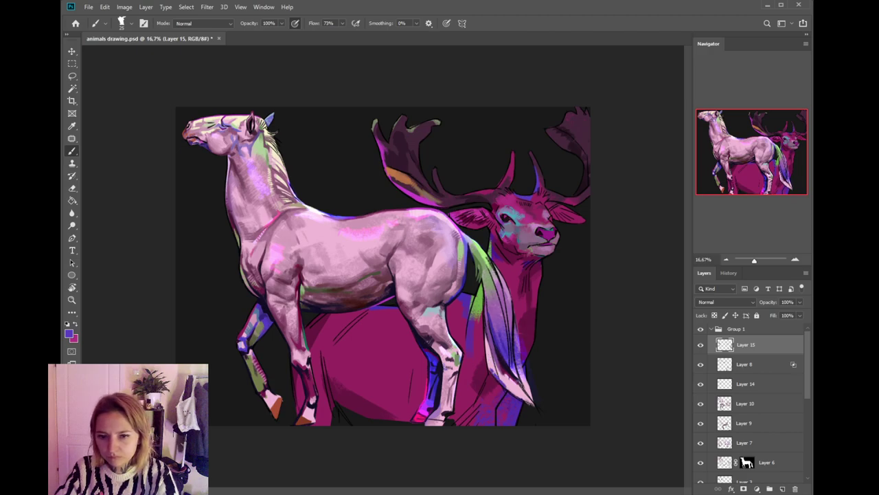
mouse_move(492, 362)
left_mouse_down()
mouse_move(522, 396)
mouse_move(513, 388)
left_mouse_up()
key("ctrl+z")
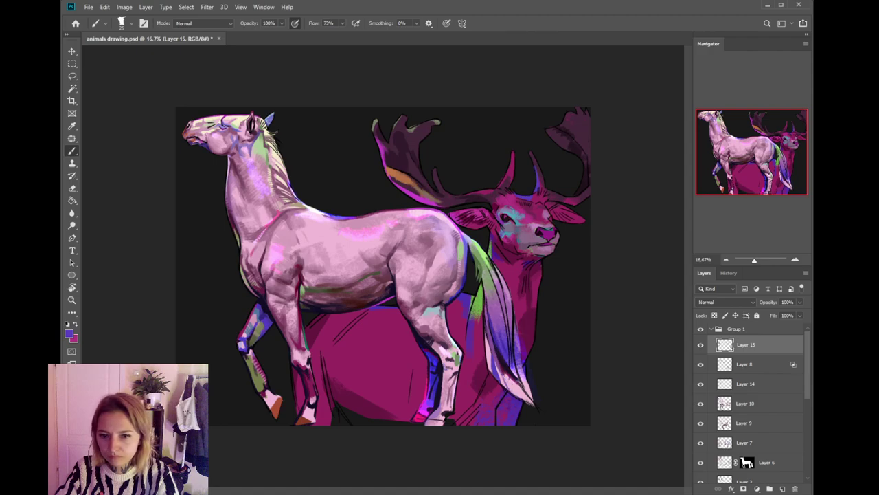
left_click_drag(496, 369, 530, 397)
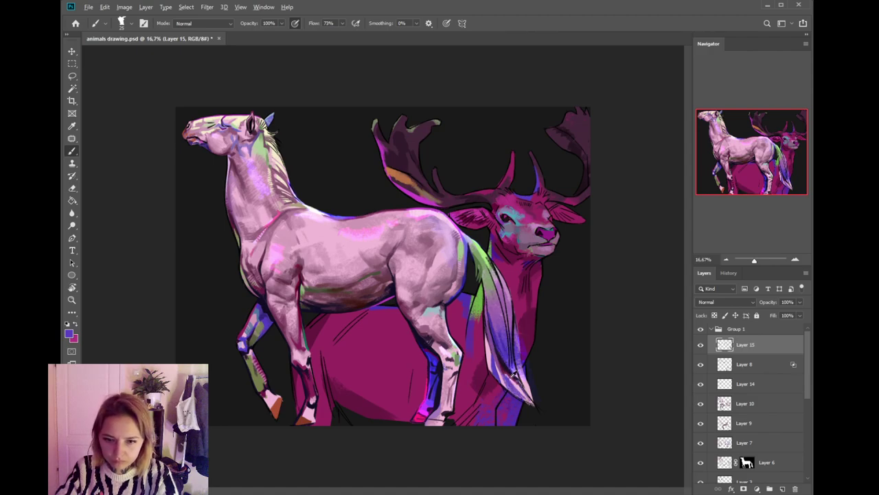
- Refine the strands near the tip of the horse's tail with colours sampled from the tail
left_click(509, 351, "alt")
left_click_drag(502, 366, 519, 384)
left_click(503, 357, "alt")
left_click(511, 356, "alt")
left_click_drag(508, 365, 518, 388)
left_click(505, 359, "alt")
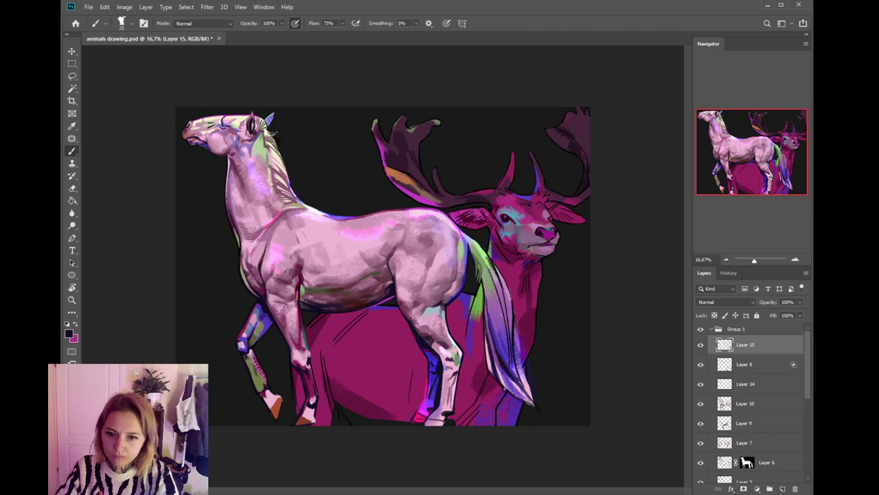
- Select Layer 13 and draw a short near-black line on the deer's purple chest below the horse's tail
left_click(508, 400, "ctrl")
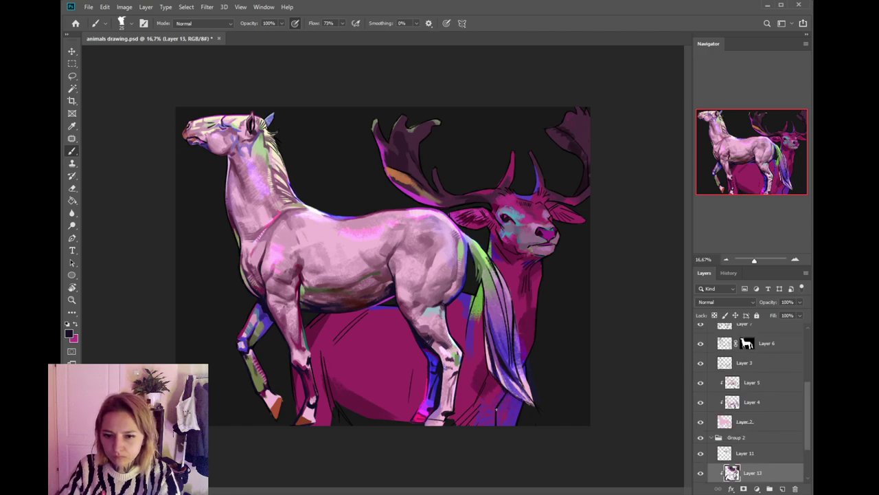
mouse_move(497, 415)
left_mouse_down()
mouse_move(497, 423)
mouse_move(497, 413)
left_mouse_up()
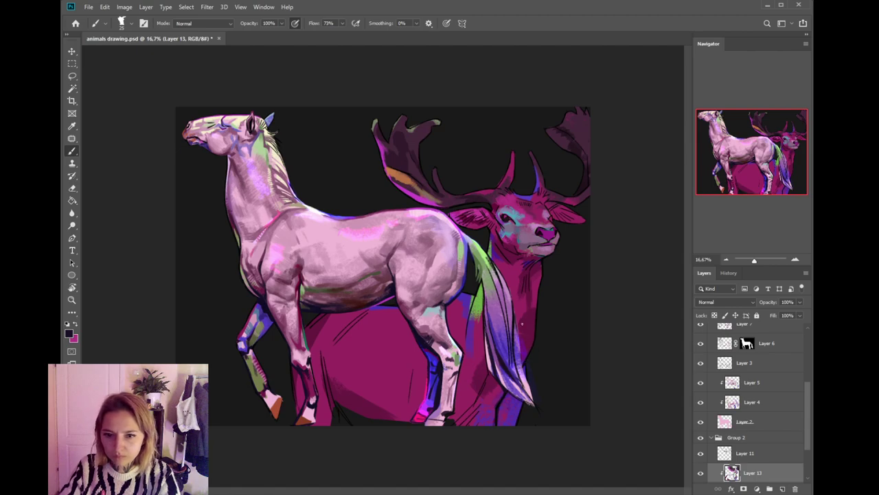
- Shade the outer edge of the deer's neck on Layer 13 with sampled dark magenta and a size 50 brush, redoing the first stroke
left_click(520, 321, "ctrl")
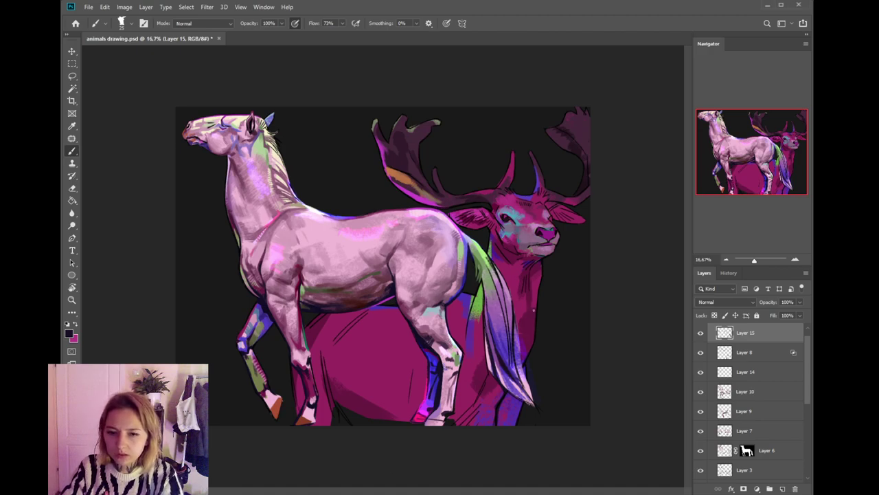
left_click(526, 303, "alt")
left_click(524, 306, "alt")
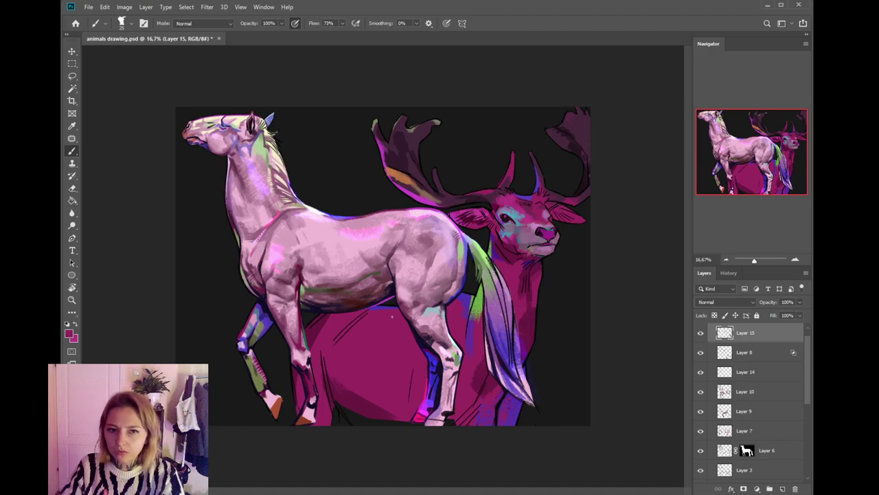
key("i")
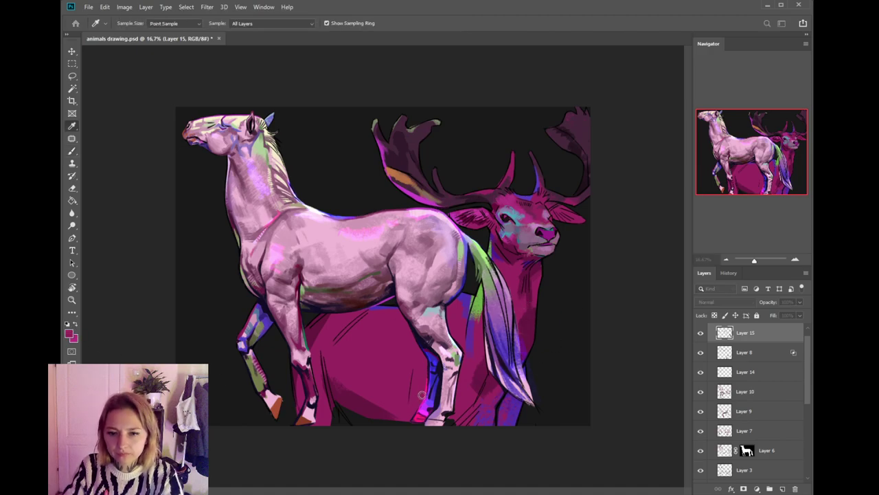
key("b")
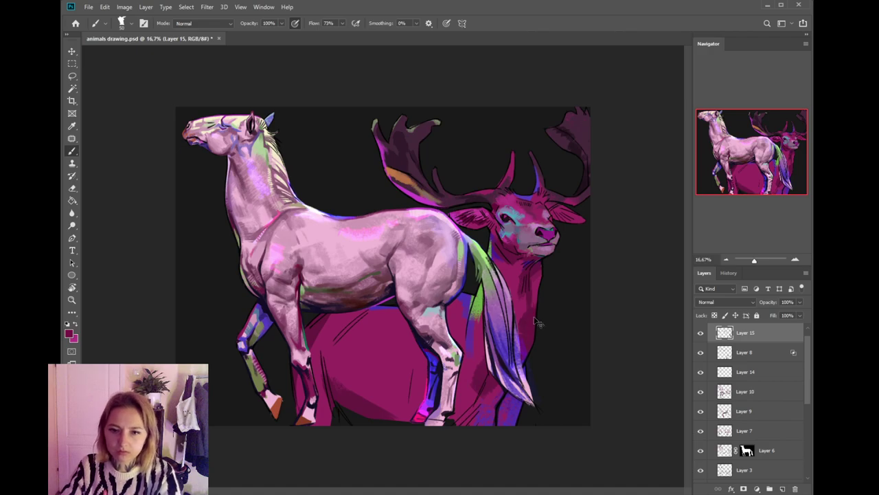
left_click(536, 270, "ctrl")
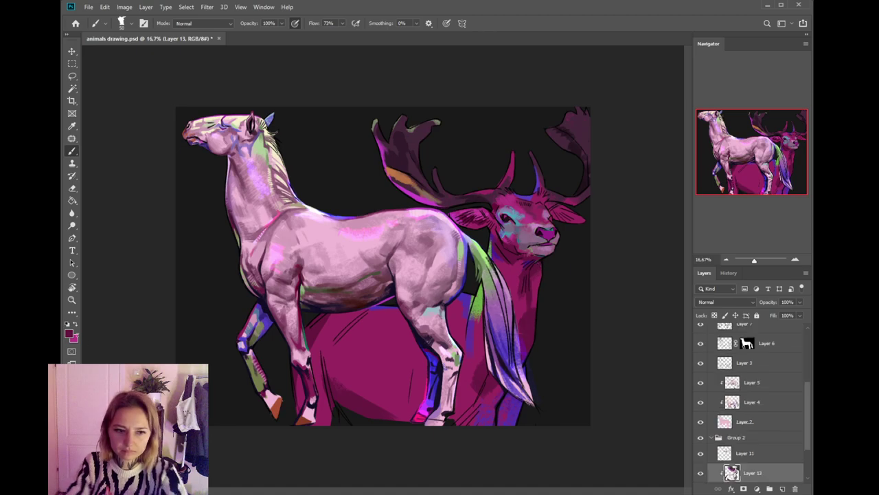
key("i")
left_click(529, 336)
key("b")
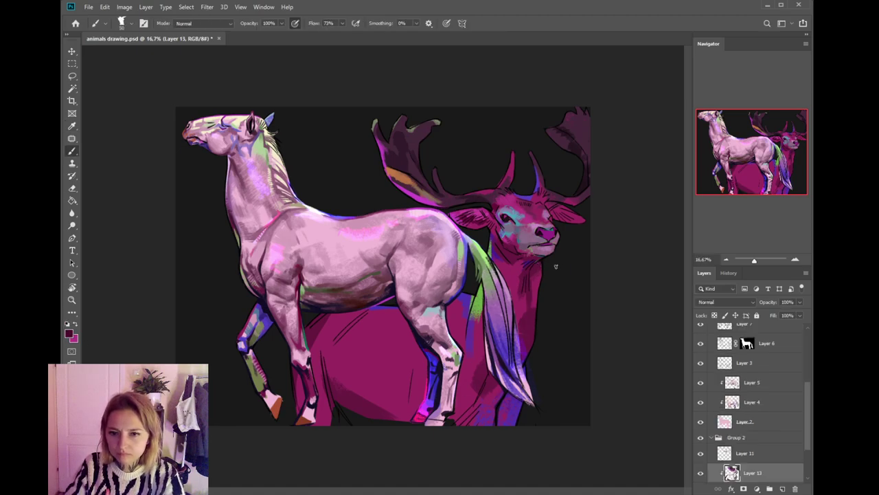
left_click_drag(536, 267, 525, 355)
key("ctrl+z")
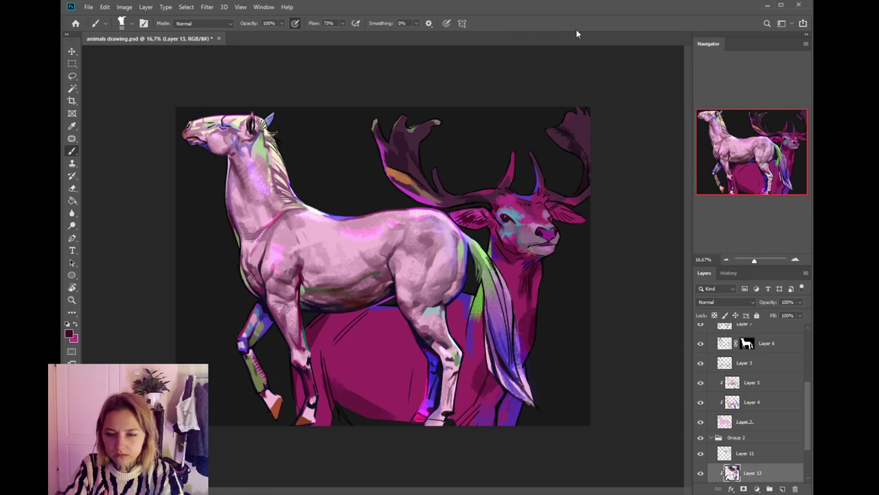
left_click_drag(534, 309, 530, 337)
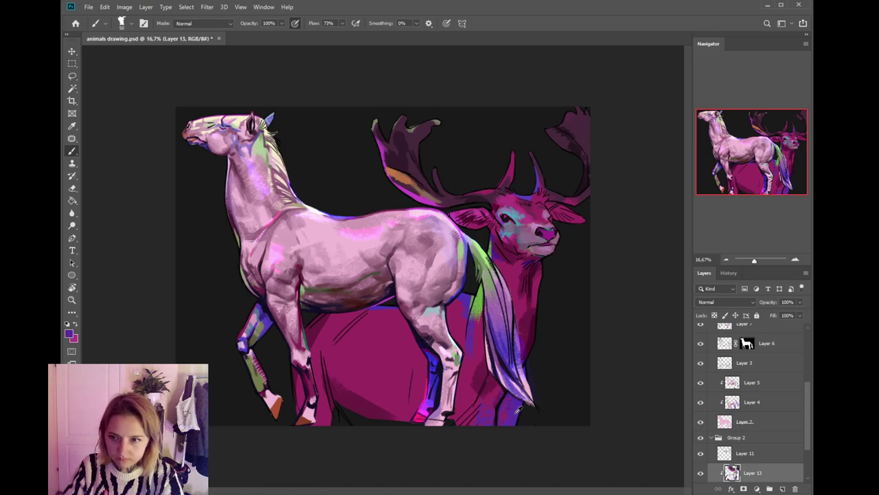
- Paint dark indigo shading on the deer's chest below the tip of the horse's tail, and sample near-black from the tail
left_click(428, 388, "alt")
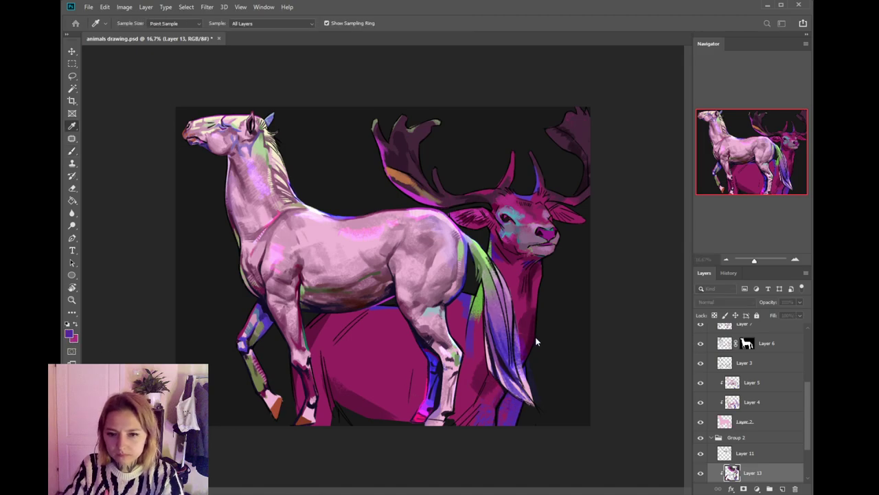
left_click_drag(512, 399, 513, 411)
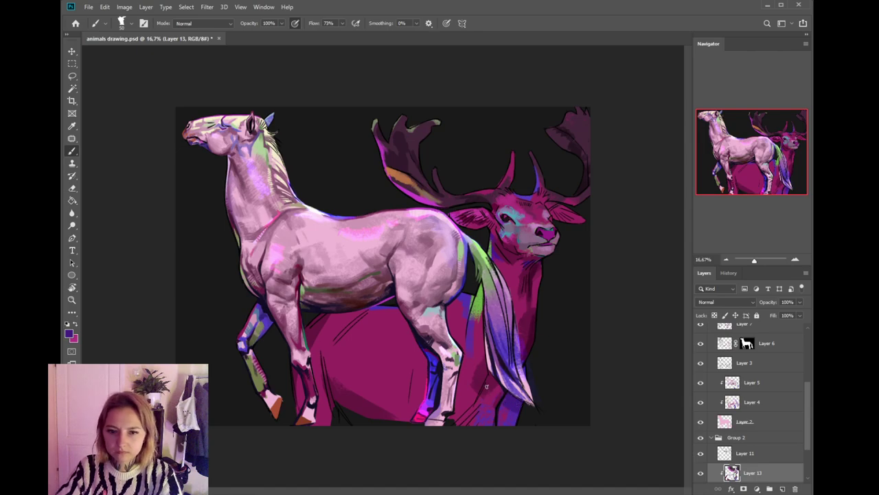
left_click(502, 362, "alt")
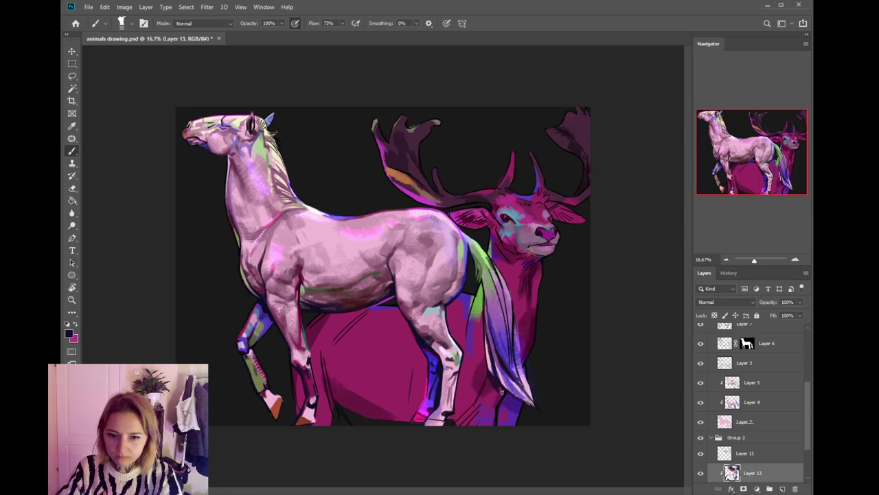
- Add a new layer above Layer 13, clip it to the deer, and try a dark stroke beside the horse's tail
left_click(783, 488)
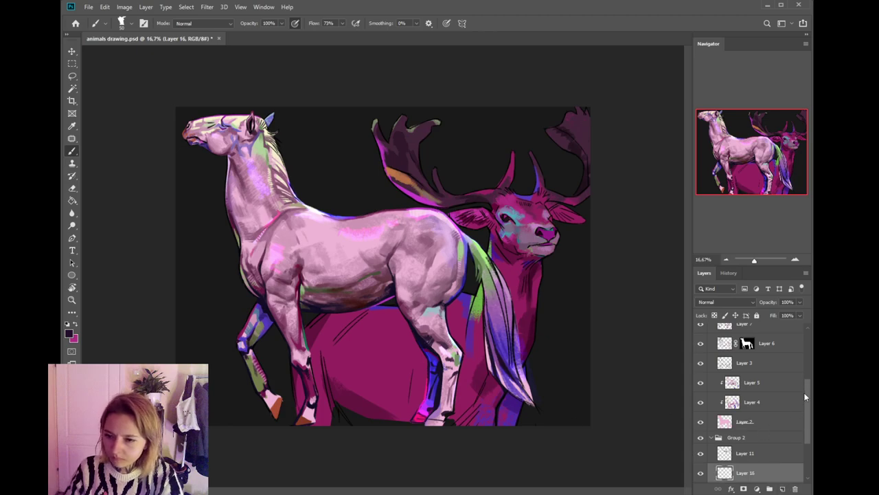
scroll(770, 413, "down", 1)
left_click(770, 435, "alt")
mouse_move(482, 362)
left_mouse_down()
mouse_move(495, 381)
mouse_move(484, 374)
mouse_move(481, 384)
mouse_move(483, 328)
left_mouse_up()
key("ctrl+z")
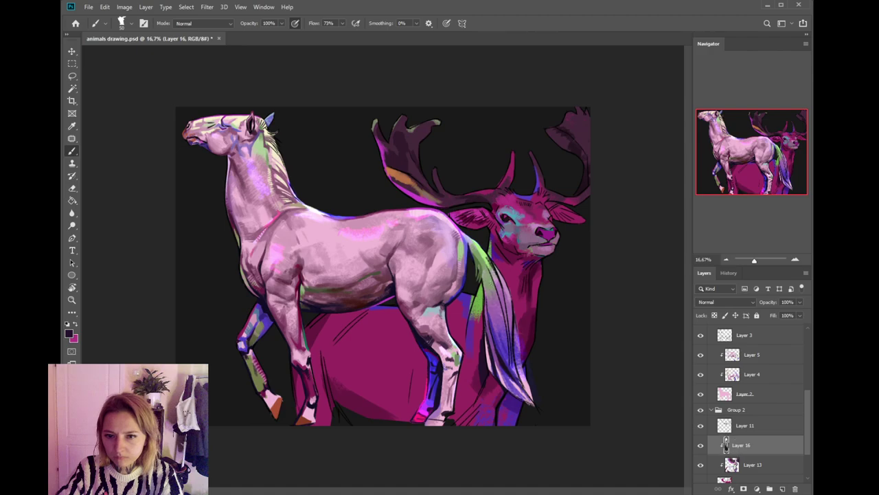
- Paint dark strokes along the horse's tail on Layer 16 with sampled near-black, undoing the first stroke near the tip
mouse_move(499, 371)
left_mouse_down()
mouse_move(523, 424)
mouse_move(496, 410)
mouse_move(519, 421)
mouse_move(484, 373)
mouse_move(516, 401)
mouse_move(503, 403)
mouse_move(514, 417)
mouse_move(514, 396)
mouse_move(499, 400)
mouse_move(517, 410)
left_mouse_up()
key("ctrl+z")
left_click(513, 407, "alt")
left_click(513, 395, "alt")
left_click_drag(485, 248, 494, 269)
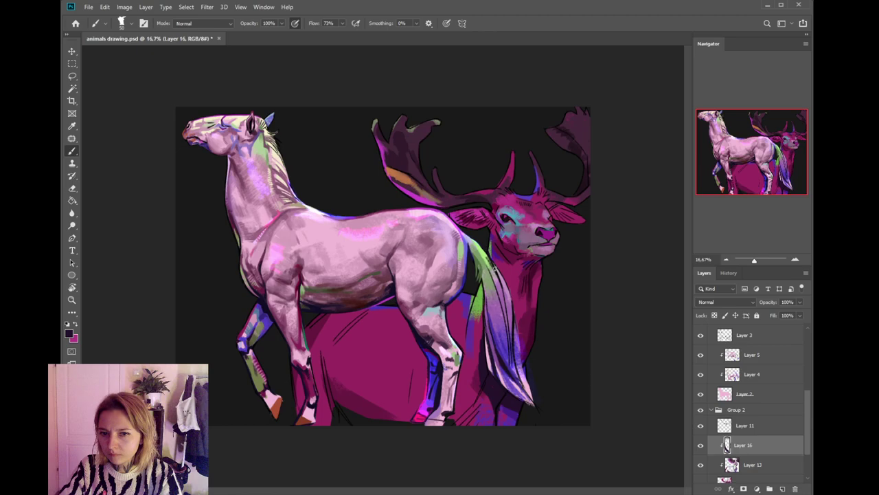
- Select Layer 15, set the brush size to 40, and darken strands in the lower part of the horse's tail
left_click(509, 370, "ctrl")
left_click_drag(505, 355, 511, 330)
key("ctrl+z")
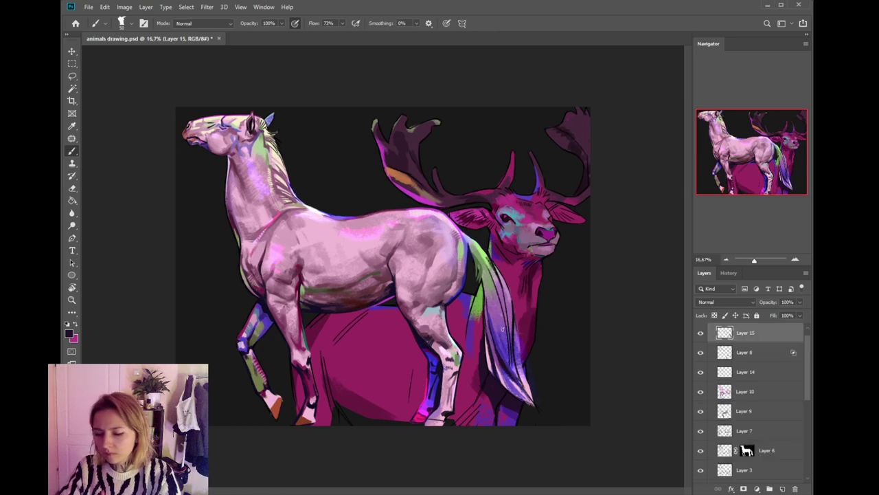
key("[")
key("[")
key("[")
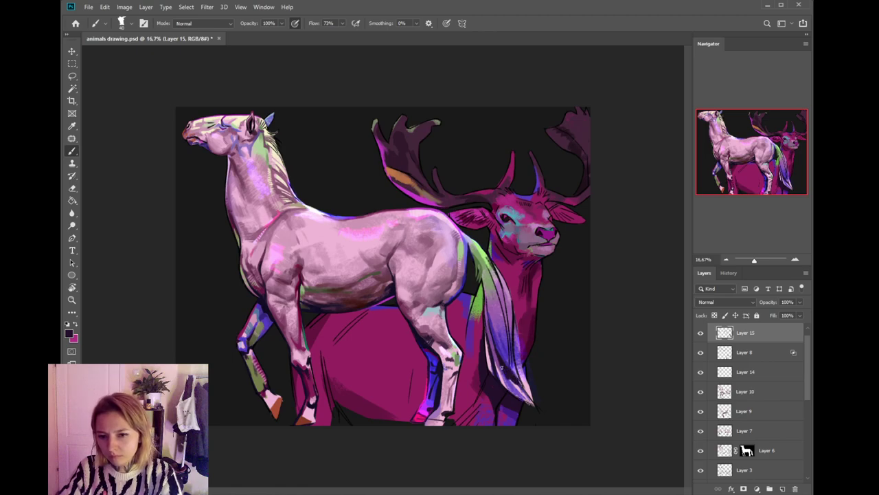
mouse_move(510, 391)
left_mouse_down()
mouse_move(495, 373)
mouse_move(509, 387)
left_mouse_up()
key("ctrl+z")
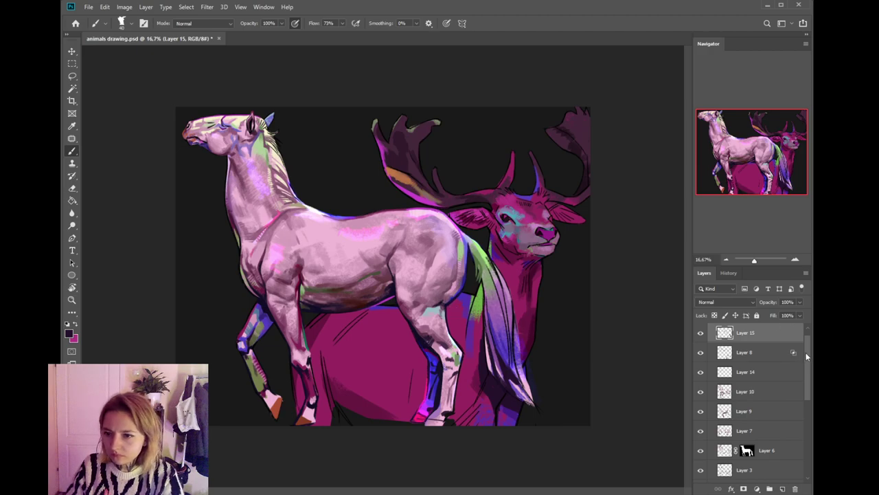
- Add a new layer above Layer 15 and try near-black strokes around the horse's upper hind leg, reducing the brush size to 20
left_click(782, 488)
left_click_drag(454, 295, 446, 303)
key("ctrl+z")
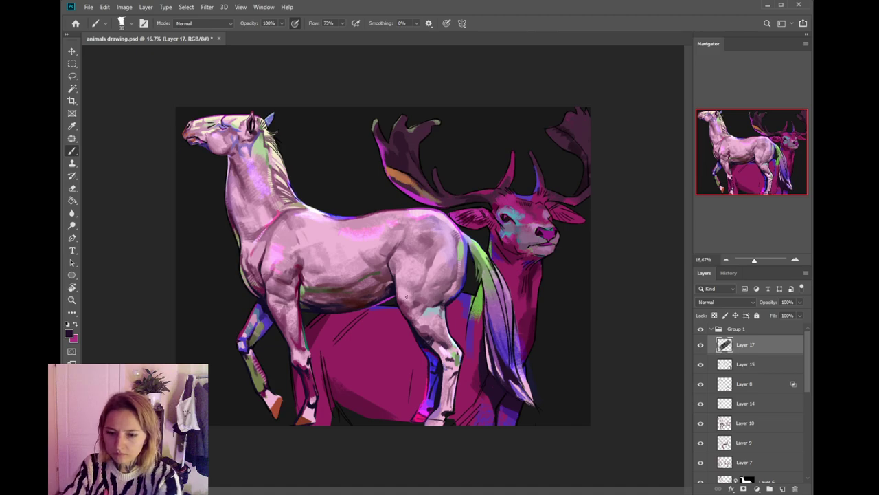
key("ctrl+z")
key("[")
left_click_drag(400, 301, 407, 318)
key("ctrl+z")
key("ctrl+z")
key("ctrl+z")
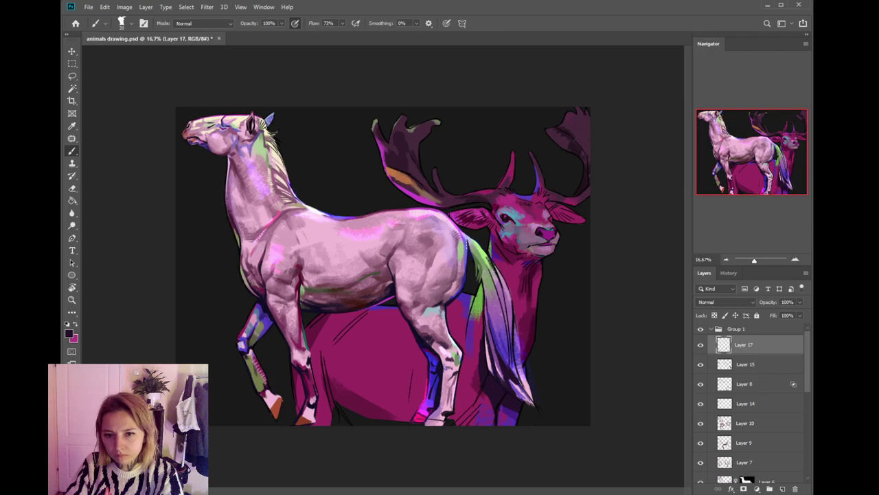
- Draw fine near-black details around the horse's eye on Layer 17 with a size 15 brush and colour sampled from the hind leg
left_click(470, 238, "alt")
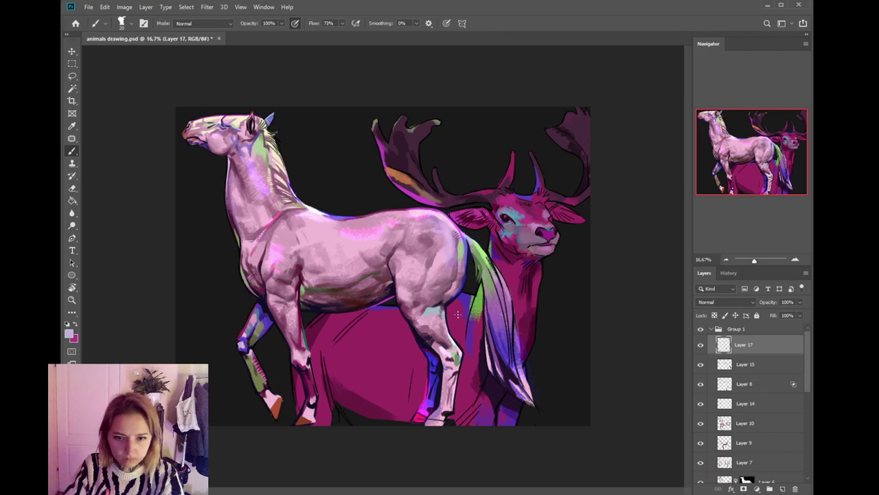
left_click(426, 337, "alt")
key("ctrl+minus")
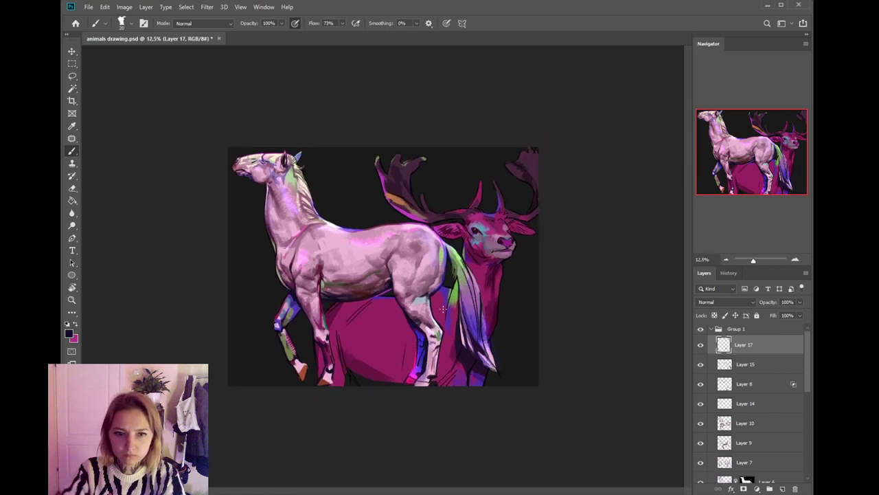
key("ctrl+plus")
key("ctrl+plus")
left_click_drag(444, 308, 515, 313)
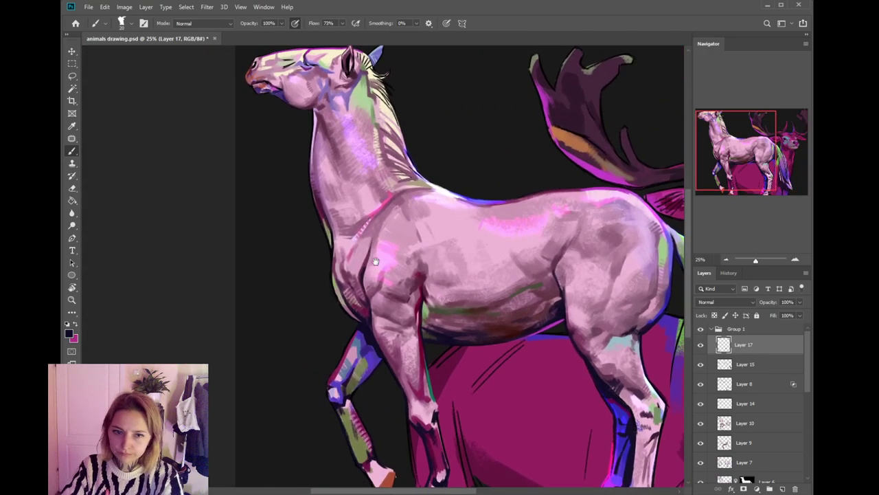
left_click_drag(378, 268, 387, 320)
left_click_drag(319, 160, 334, 200)
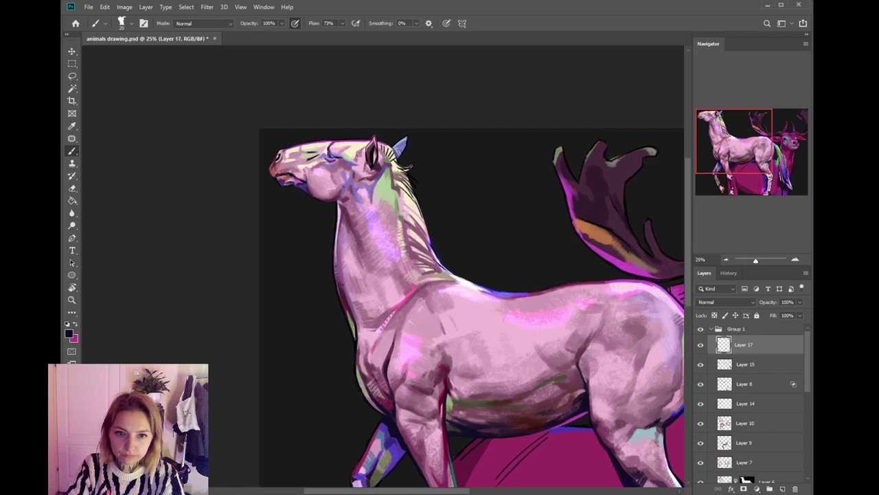
key("bracketleft")
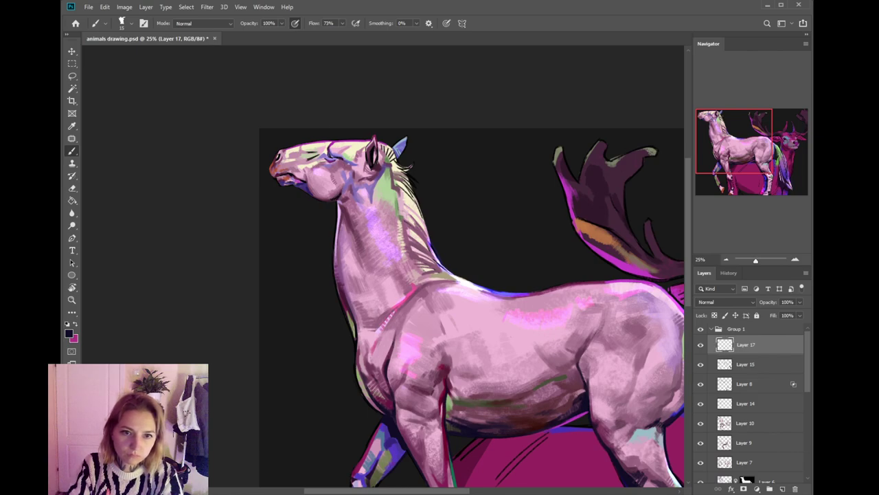
mouse_move(322, 142)
left_mouse_down()
mouse_move(356, 144)
mouse_move(350, 158)
left_mouse_up()
- Soften the dark markings on the horse's face with sampled pink and grey-green
left_click(350, 159, "alt")
left_click(341, 162, "alt")
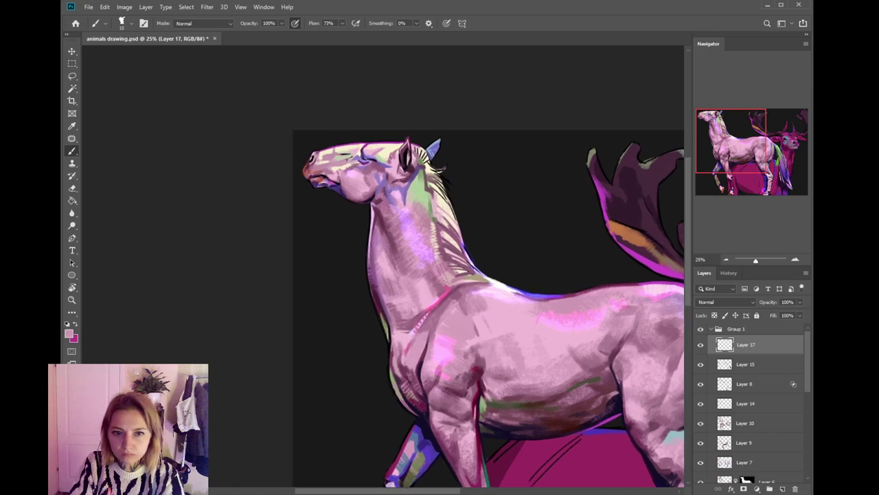
left_click(347, 150, "alt")
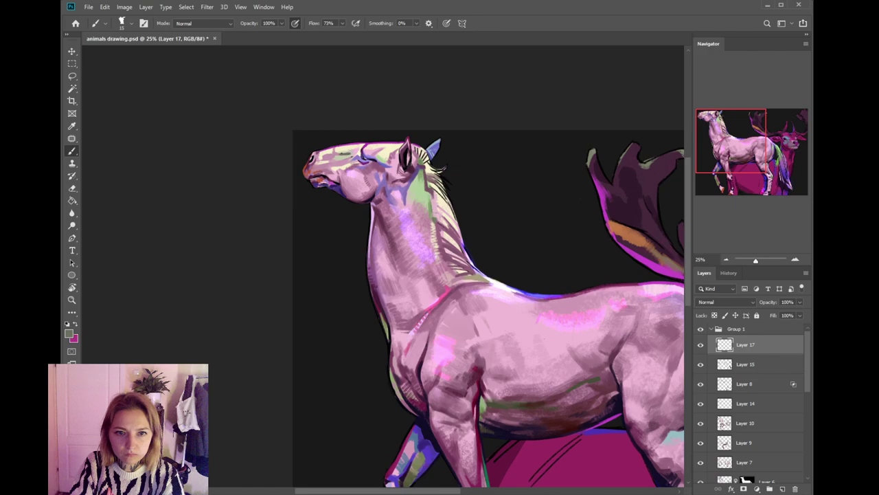
left_click_drag(332, 156, 339, 157)
- Select Layer 13 and shade the deer's neck beside the horse's tail with very dark maroon
scroll(349, 153, "down", 4)
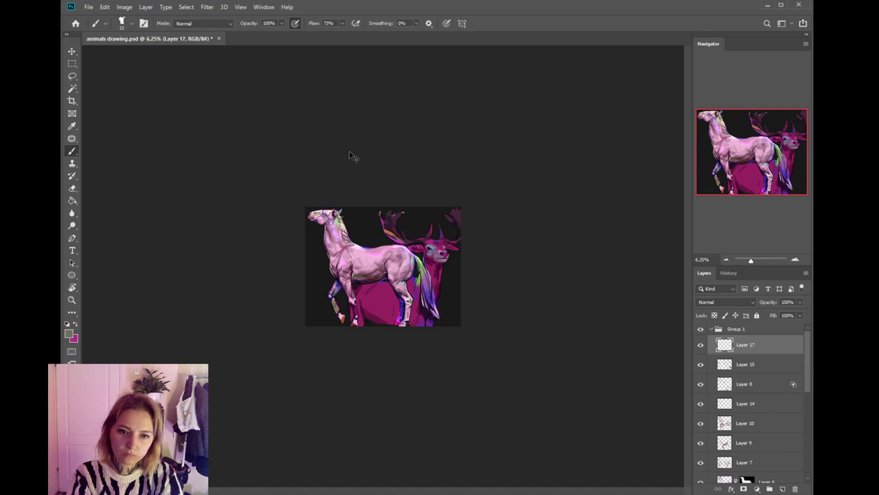
scroll(349, 153, "up", 2)
scroll(349, 153, "down", 1)
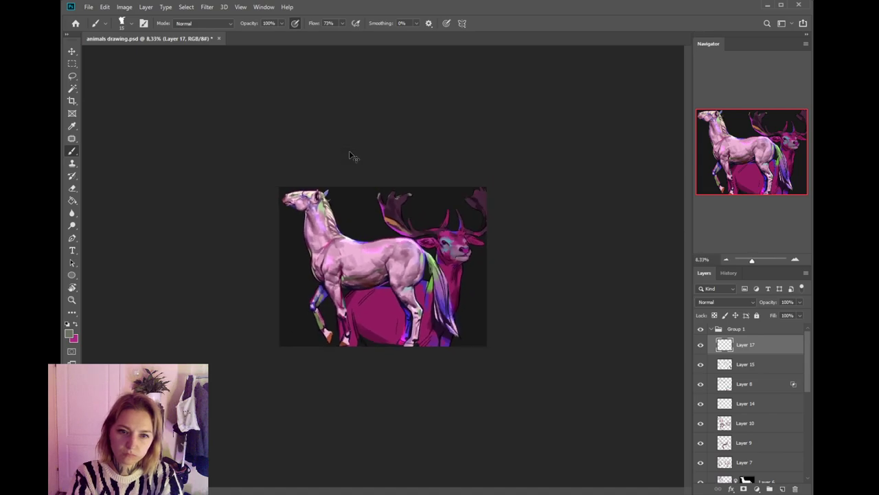
scroll(349, 153, "up", 2)
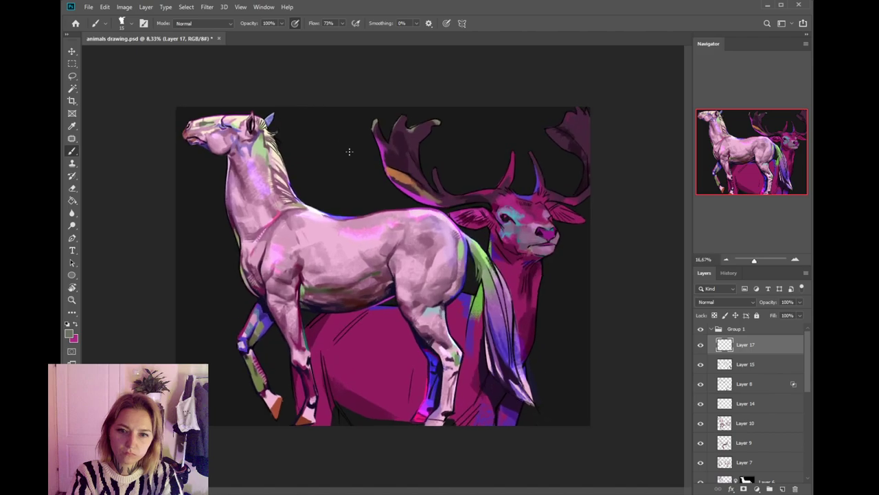
left_click(510, 258, "ctrl")
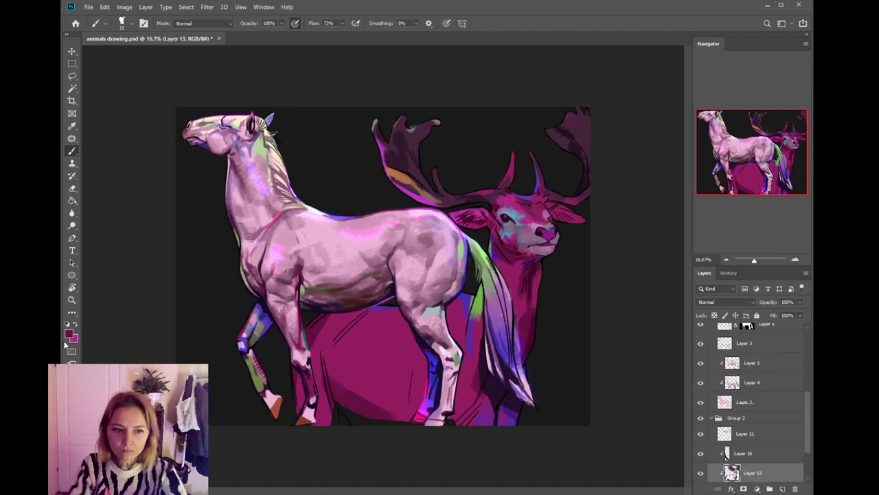
key("i")
left_click(418, 413)
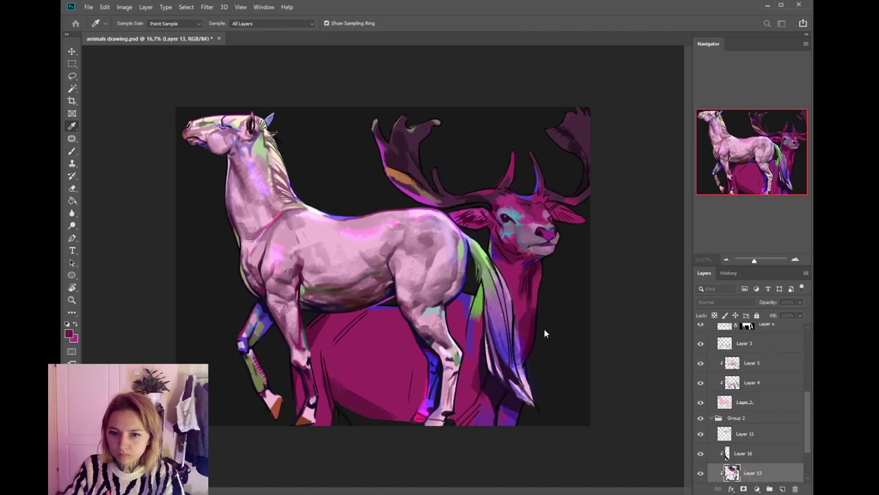
key("b")
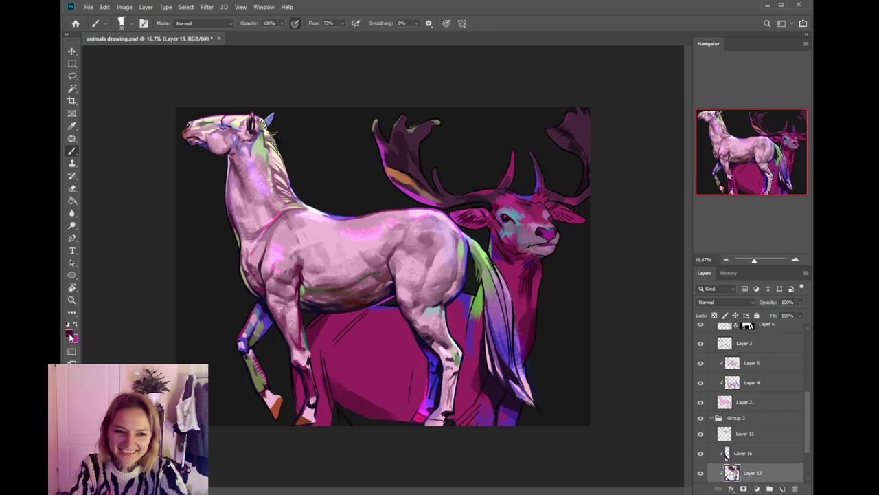
key("i")
key("b")
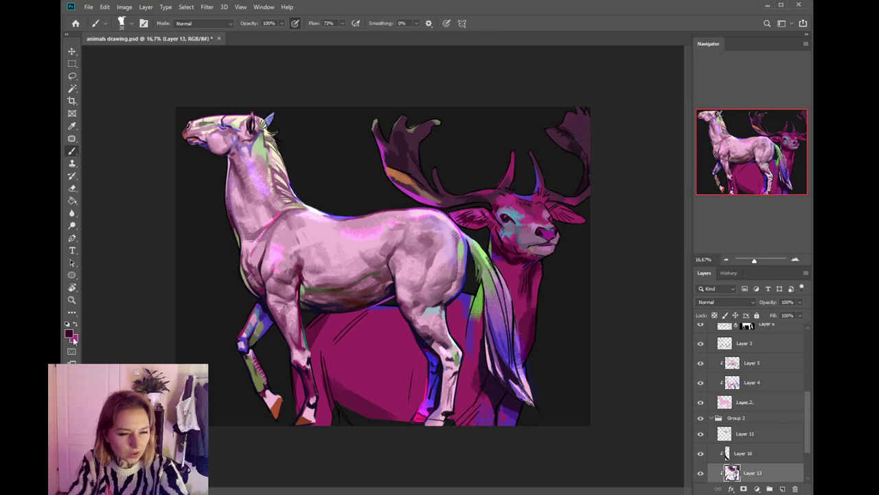
key("i")
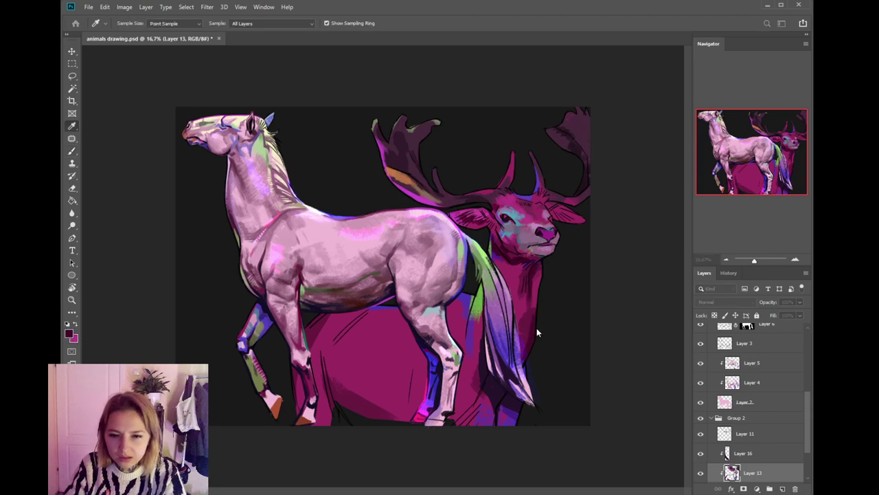
key("b")
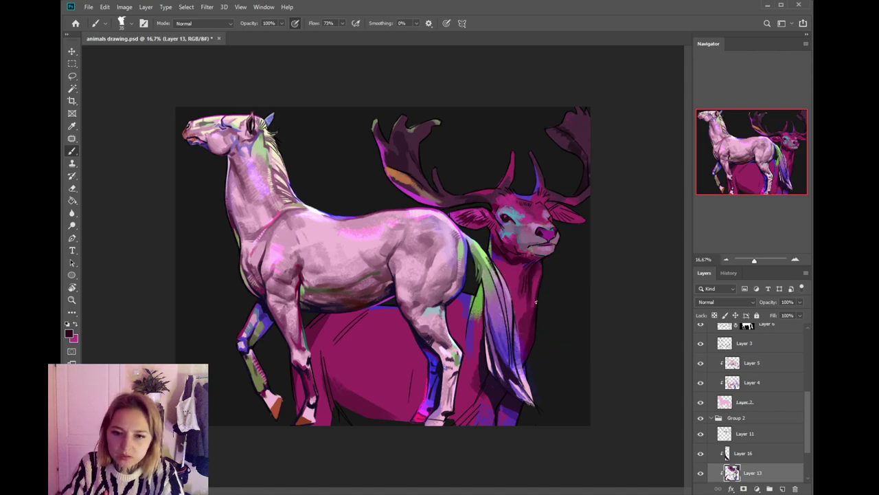
left_click_drag(529, 322, 533, 315)
- Rework the deer's body between the horse's hind leg and tail on Layer 13 with sampled green, indigo, near-black and magenta
left_click(483, 302, "alt")
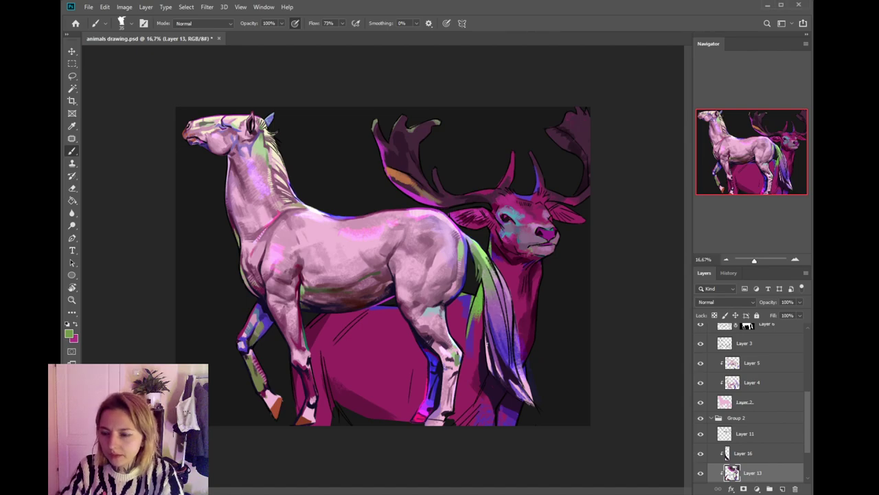
left_click(471, 300, "alt")
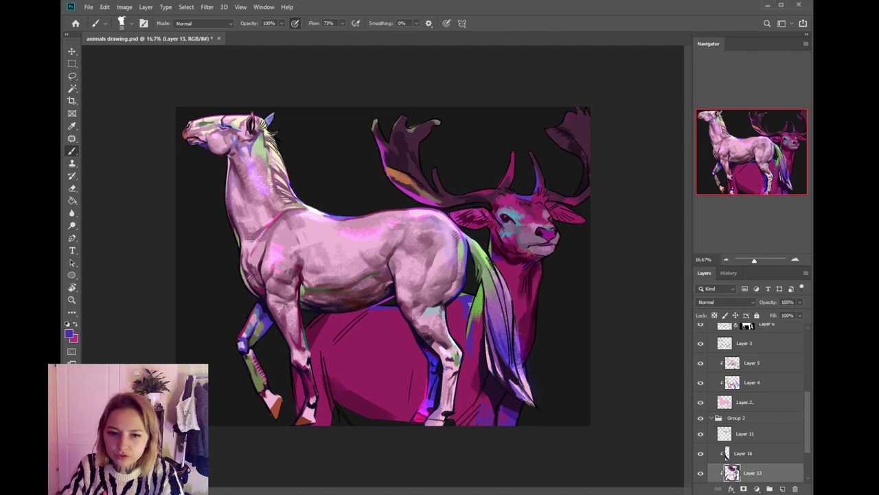
left_click(425, 375, "alt")
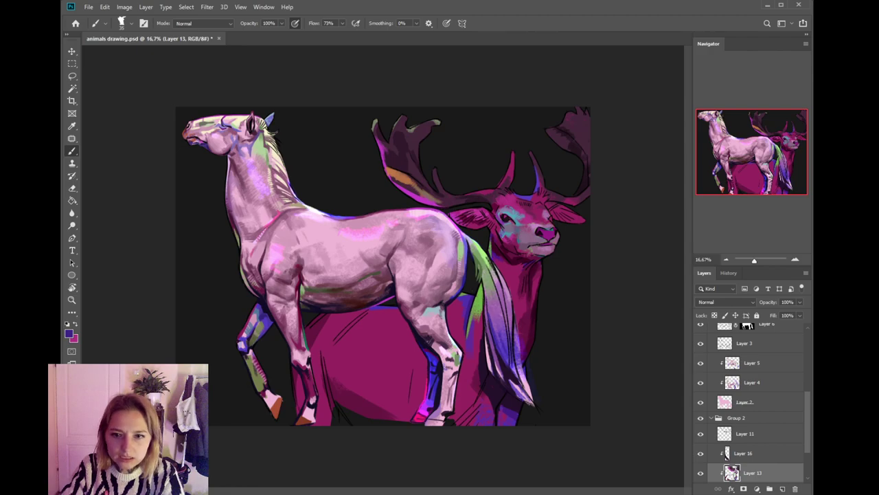
left_click(456, 295, "alt")
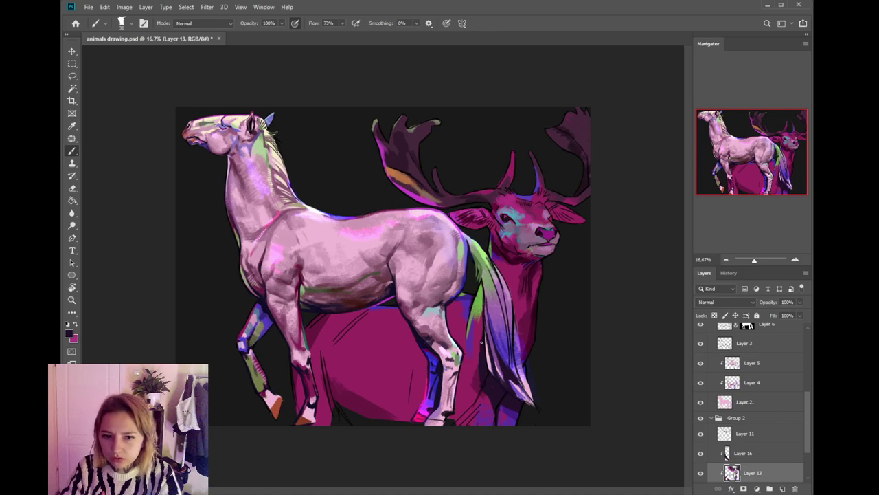
left_click(472, 294, "alt")
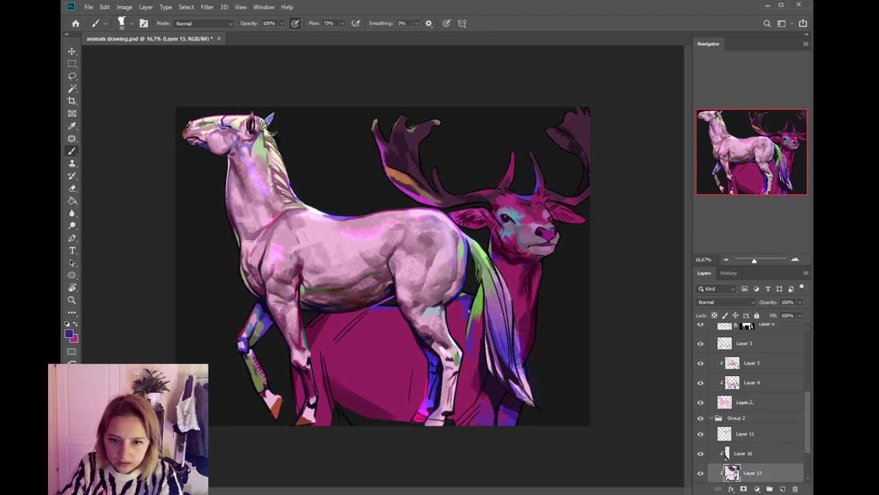
left_click(464, 321, "alt")
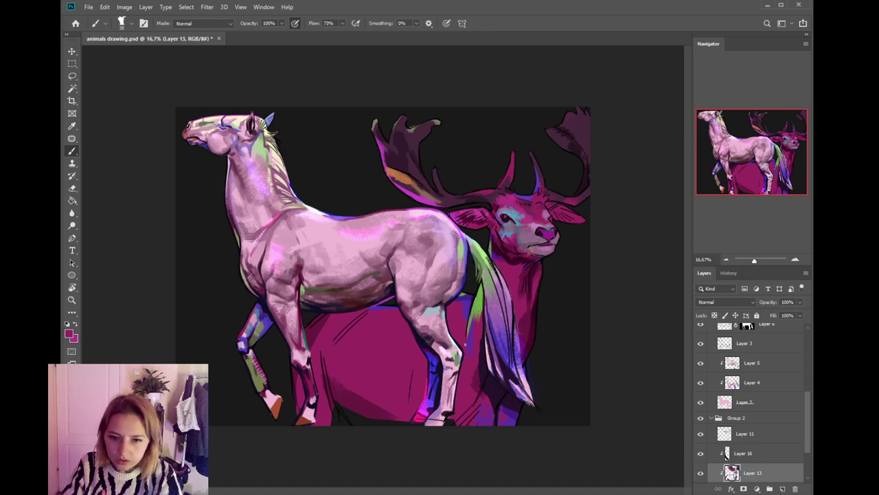
- Select Layer 11, paint sampled dark green beside the upper part of the tail, and toggle the layer's visibility to compare
left_click(474, 306, "ctrl")
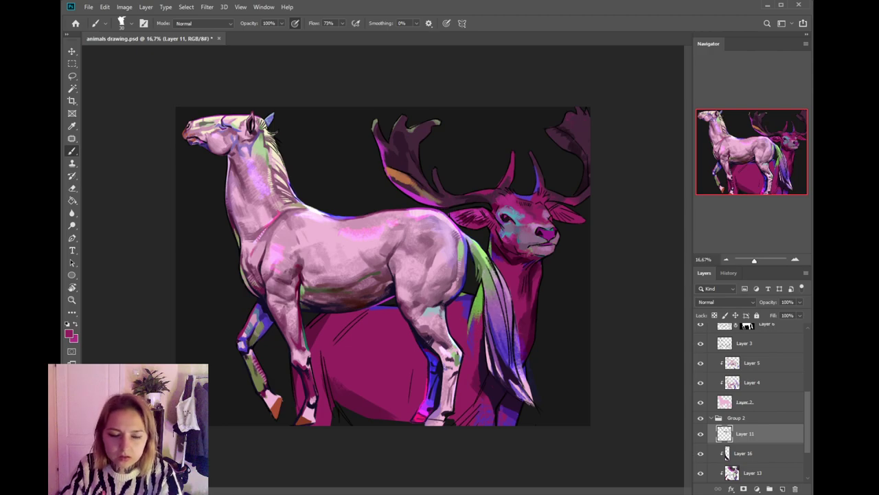
left_click(484, 303, "alt")
left_click(485, 297, "alt")
left_click_drag(483, 308, 481, 317)
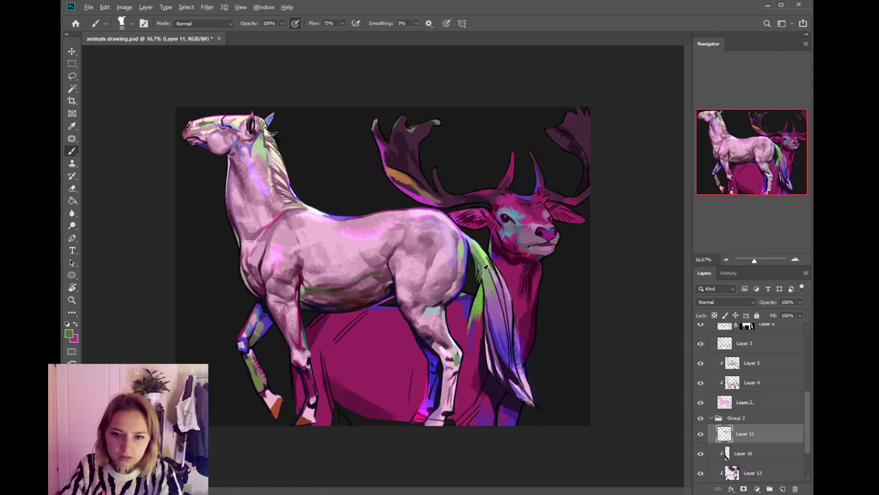
left_click(700, 433)
left_click(700, 433)
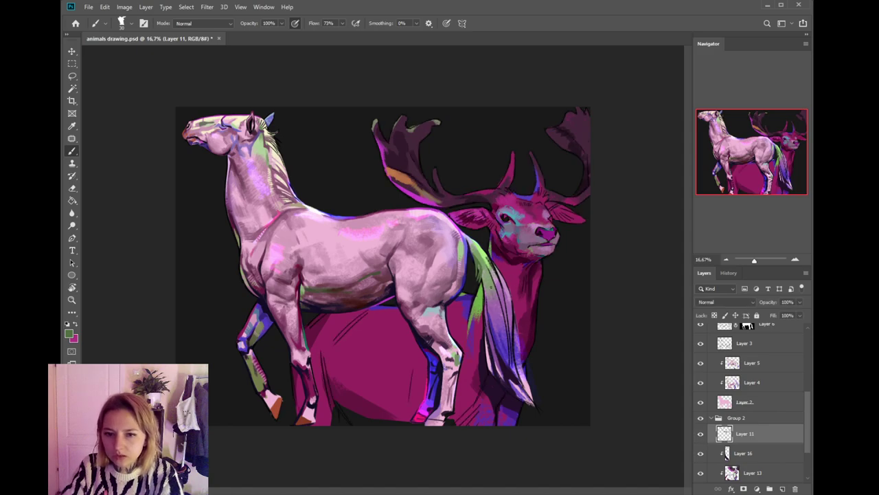
- Select Layer 13 and refine the deer's body beside the horse's tail with sampled olive green, bright green and magenta
left_click(482, 306, "ctrl")
left_click(480, 298, "alt")
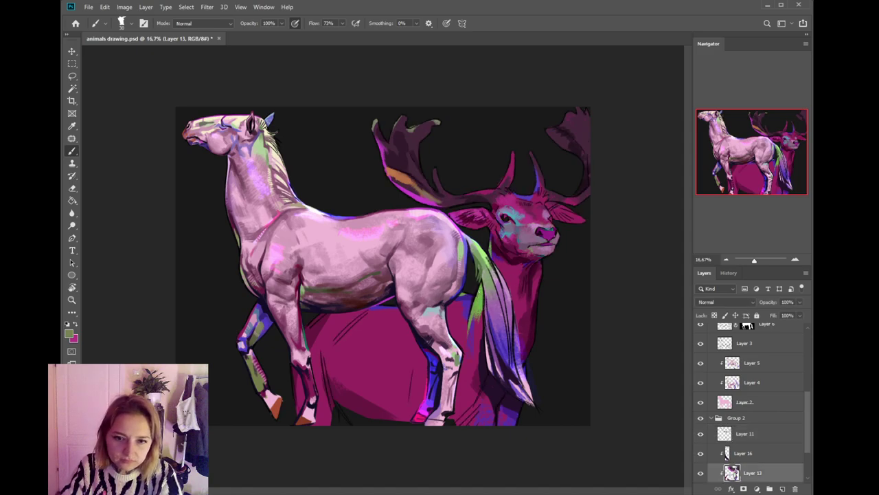
left_click(483, 297, "alt")
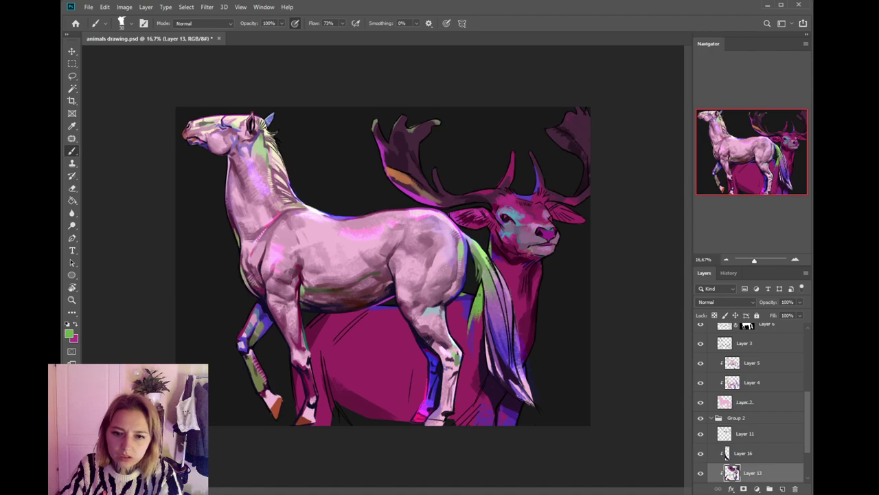
left_click(482, 317, "alt")
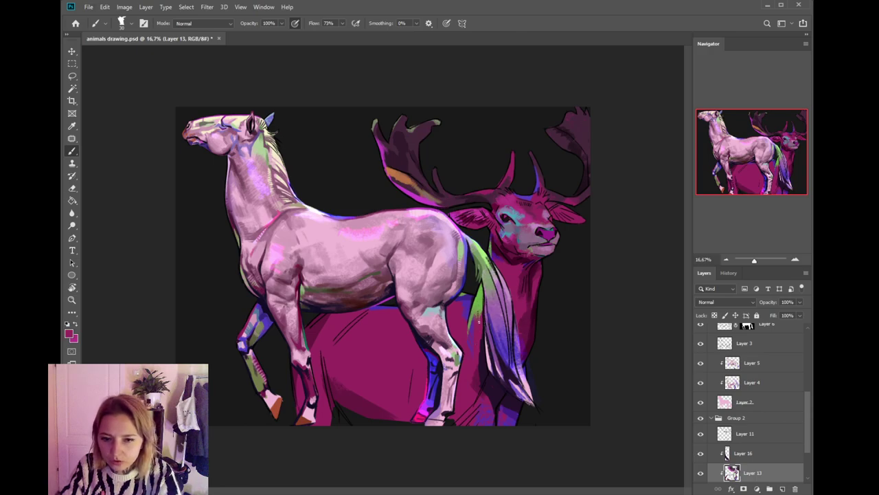
- Paint sampled green accents along the deer's upper neck and the underside of its jaw
left_click(493, 242, "alt")
mouse_move(493, 241)
left_mouse_down()
mouse_move(494, 260)
mouse_move(493, 244)
left_mouse_up()
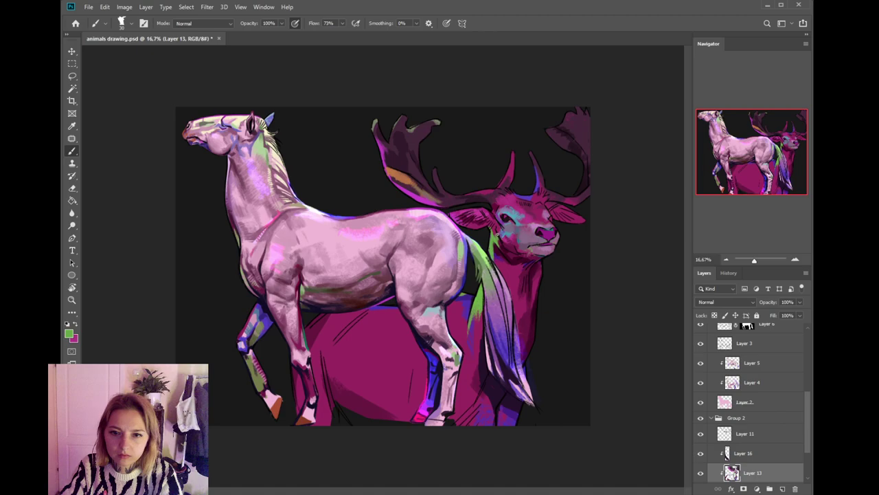
left_click_drag(503, 242, 513, 253)
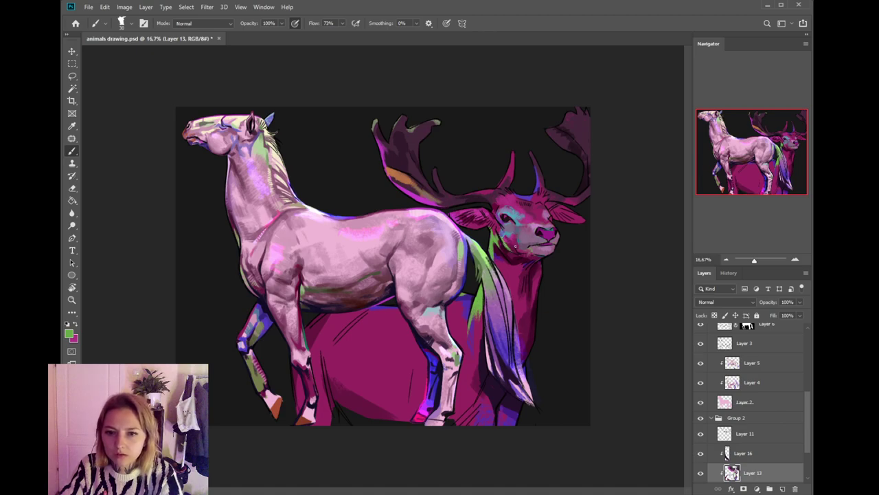
key("i")
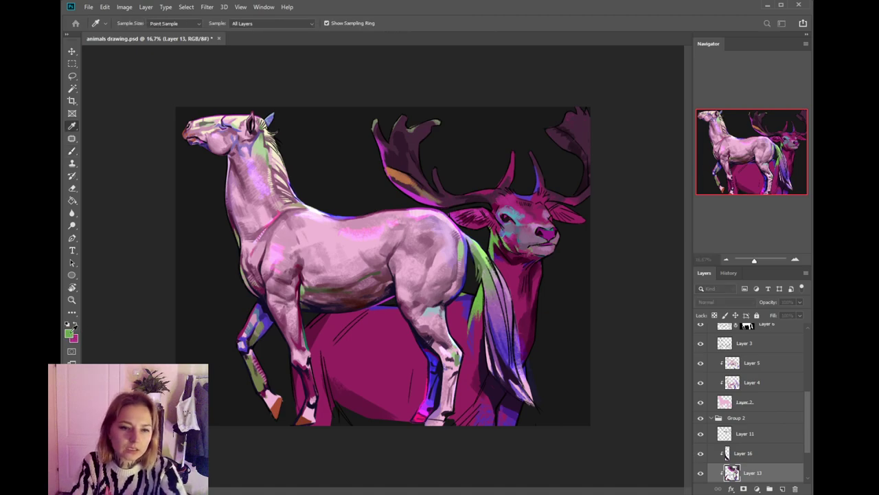
key("b")
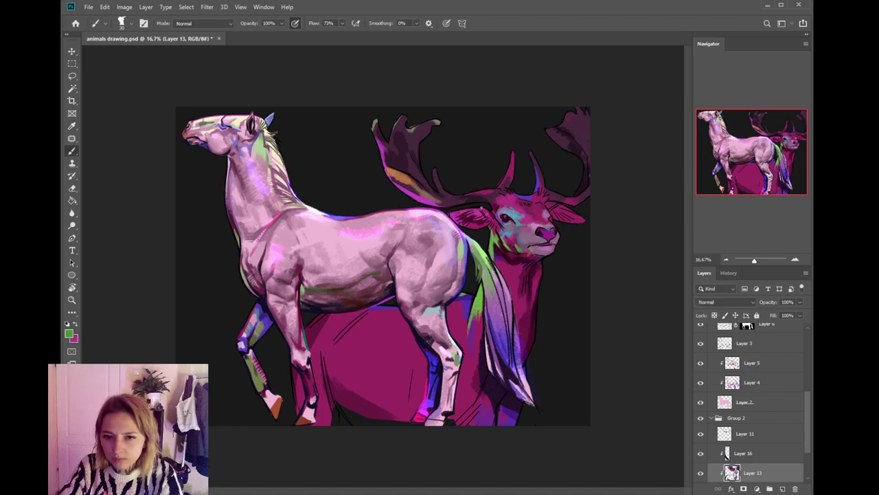
- Darken the insides of the deer's ears with sampled near-black and shade the throat below the chin with a smaller brush
left_click(467, 219, "alt")
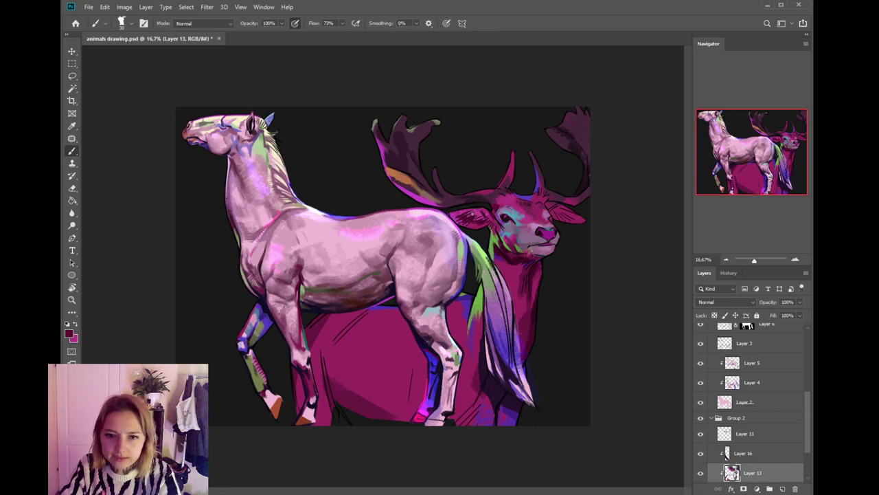
left_click(481, 218, "alt")
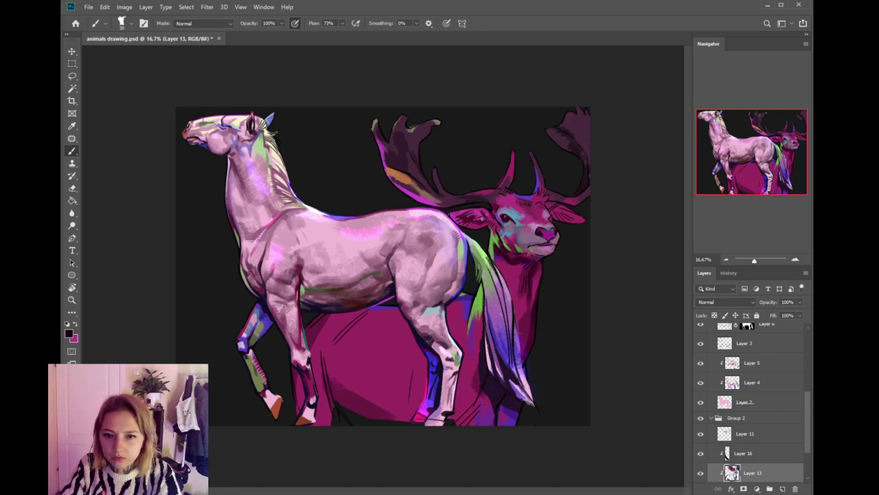
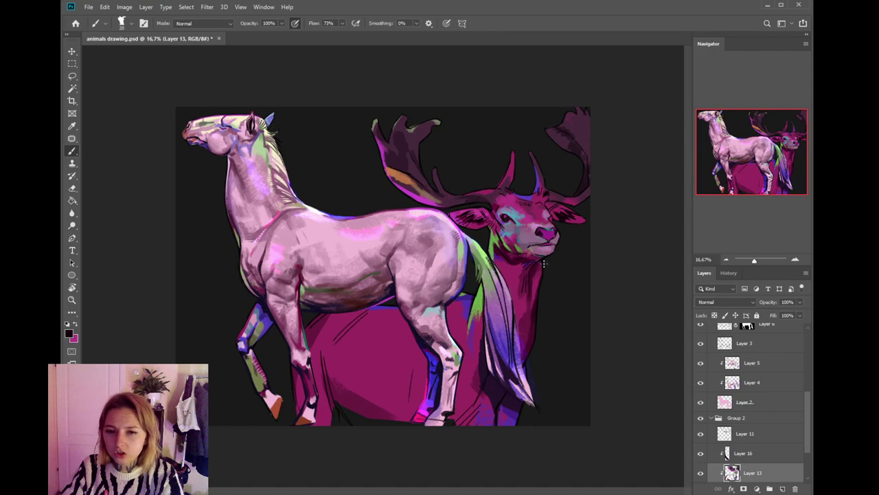
left_click(533, 271, "alt")
key("bracketleft")
key("bracketleft")
key("bracketleft")
key("bracketleft")
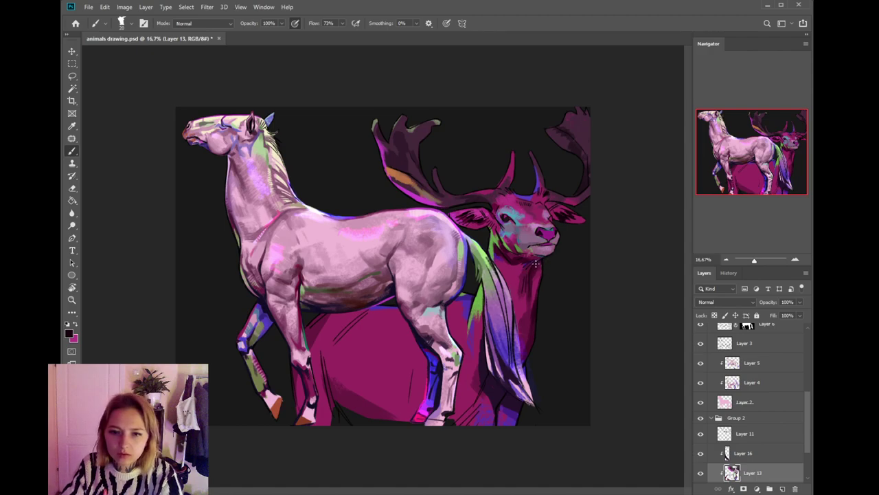
left_click(529, 264, "alt")
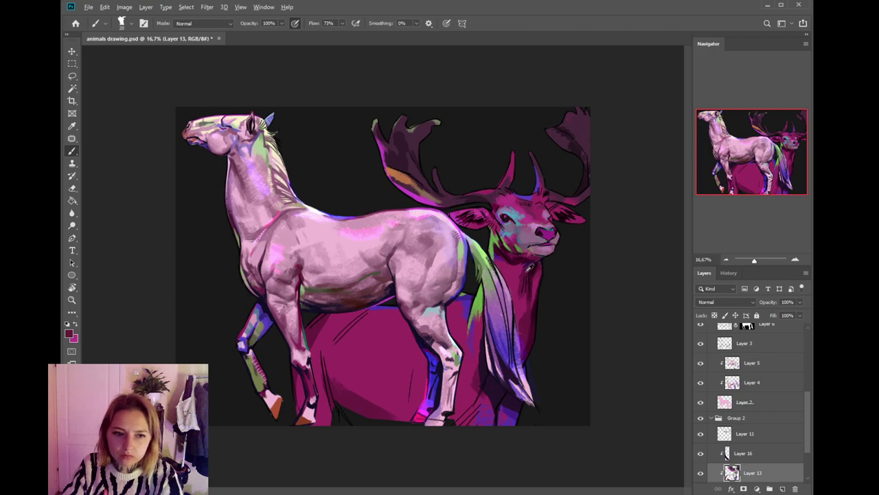
- Toggle Layer 11's visibility to compare the line work, and add a new layer directly above it
left_click_drag(808, 412, 811, 441)
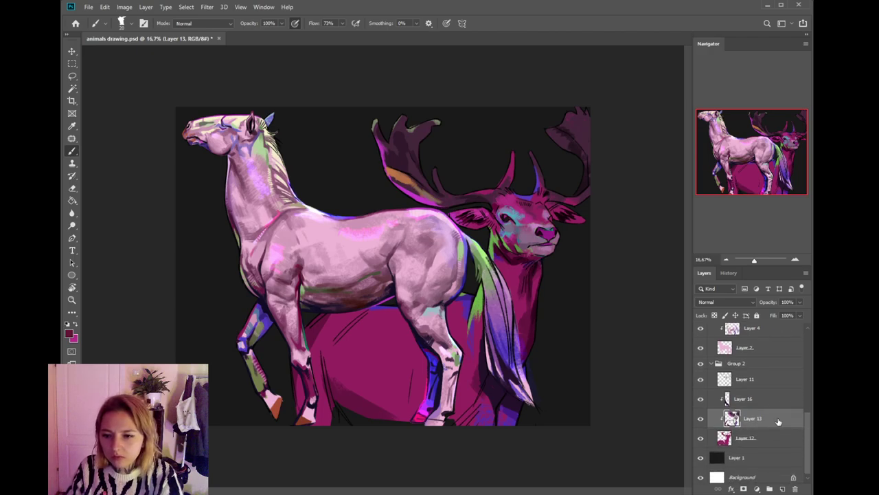
left_click(701, 379)
left_click(700, 379)
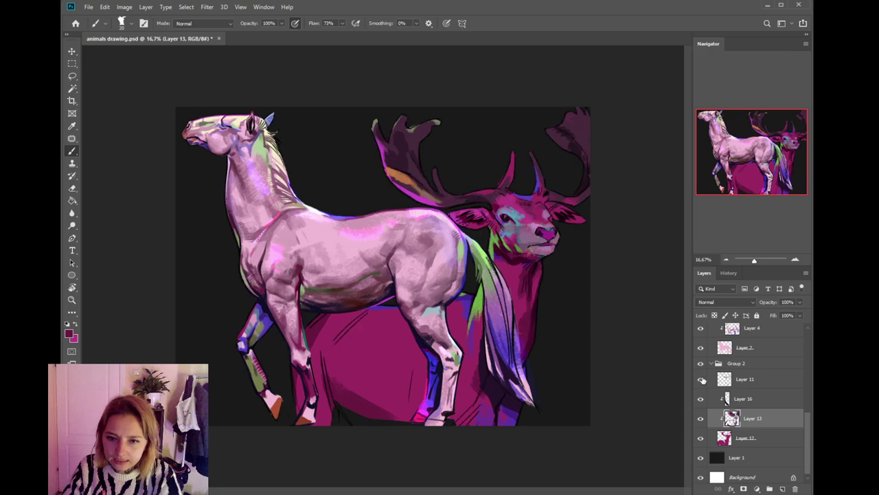
left_click(778, 383)
left_click(783, 488)
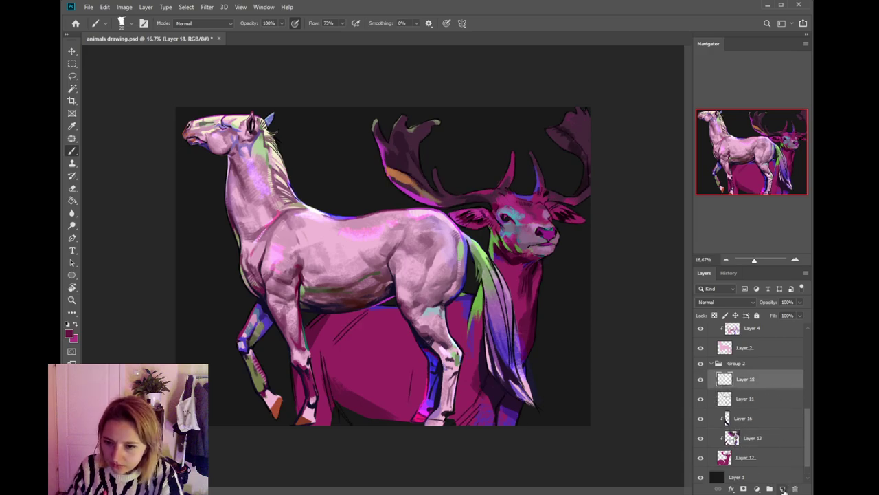
- Refine the deer's throat and outer neck edge on the new layer with dark maroon and sampled near-black
mouse_move(530, 267)
left_mouse_down()
mouse_move(524, 287)
mouse_move(540, 253)
left_mouse_up()
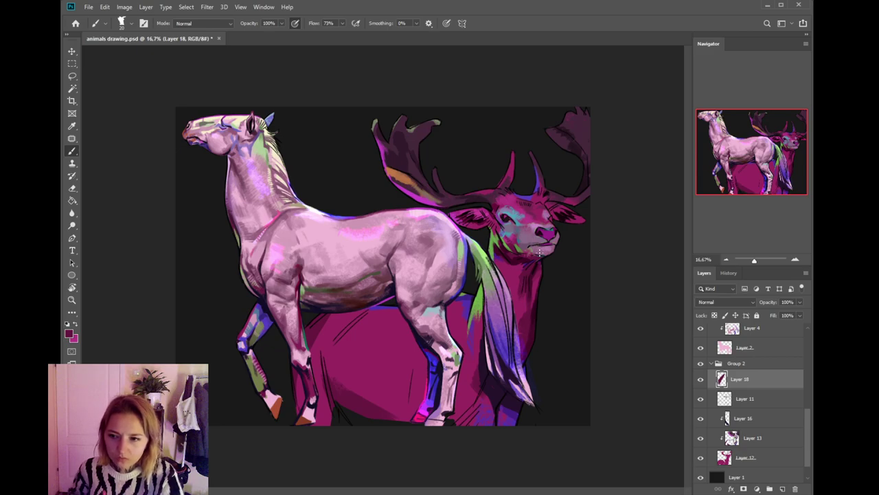
left_click_drag(534, 270, 539, 283)
left_click(538, 263, "alt")
left_click(539, 267, "alt")
left_click_drag(529, 280, 541, 261)
left_click(531, 226)
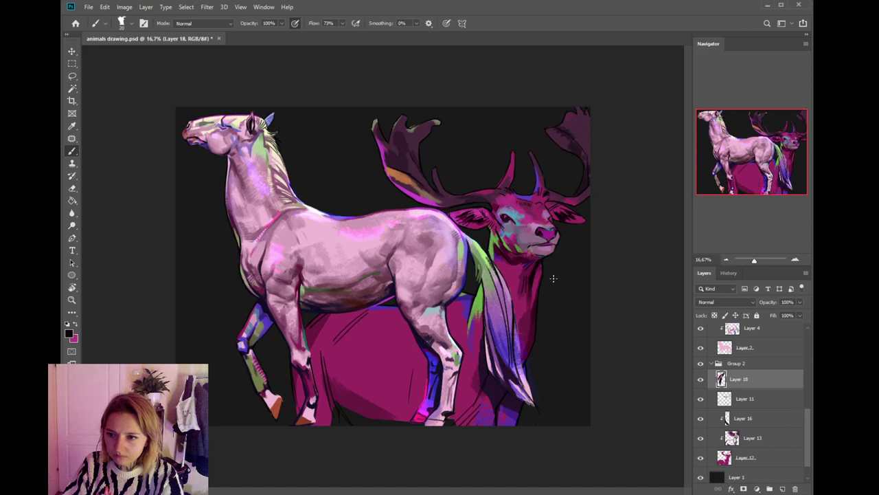
left_click(534, 305, "alt")
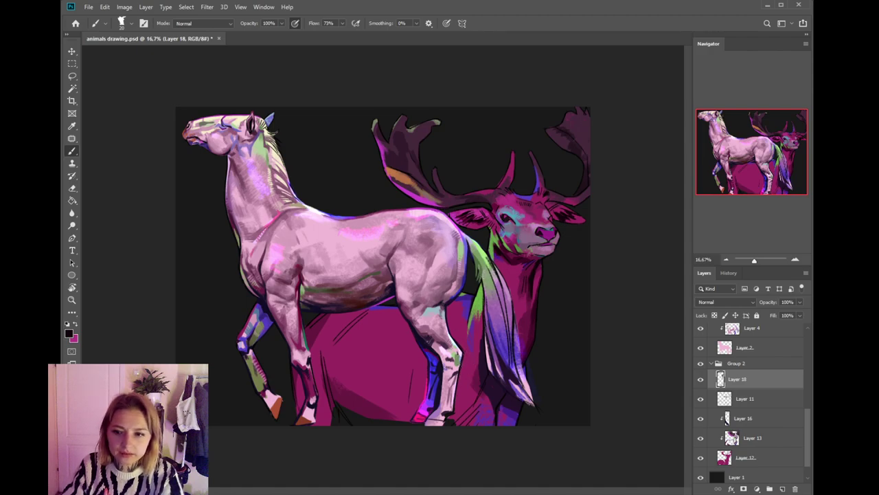
- Select Layer 15 and rework the deer's chest and leg area around the horse's tail with sampled magenta and dark maroon
left_click(464, 356, "ctrl")
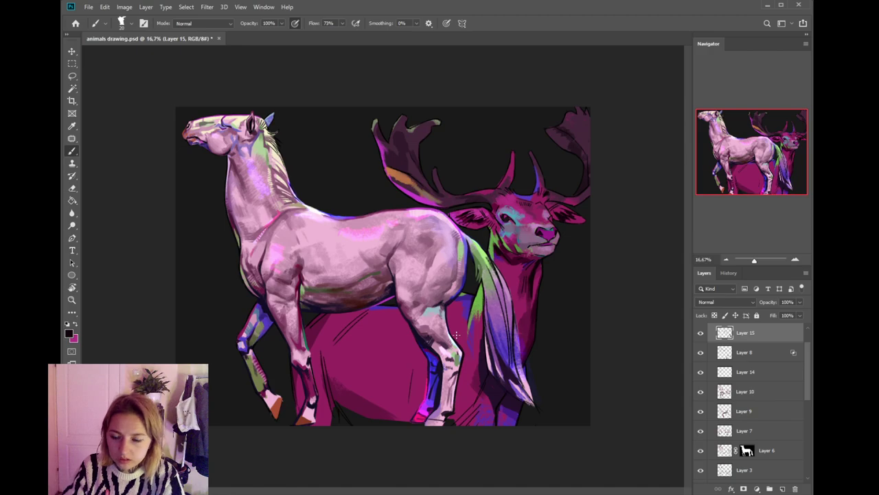
key("ctrl+plus")
left_click_drag(373, 382, 332, 340)
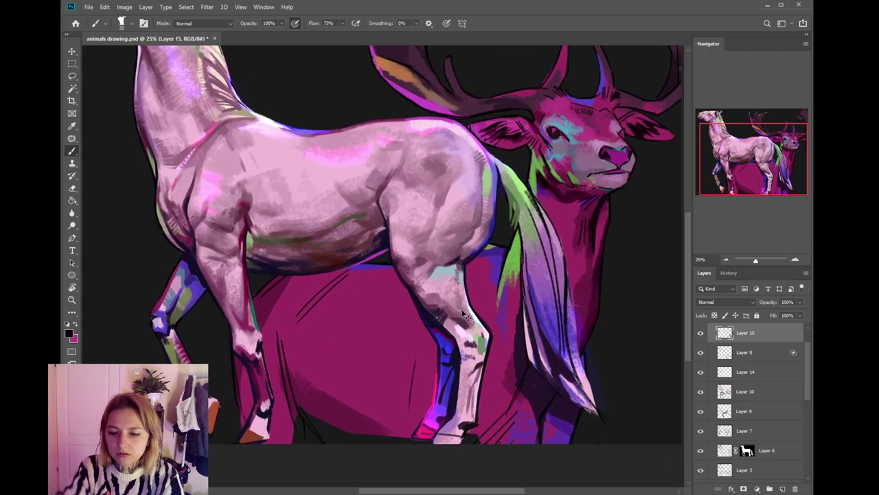
key("ctrl+minus")
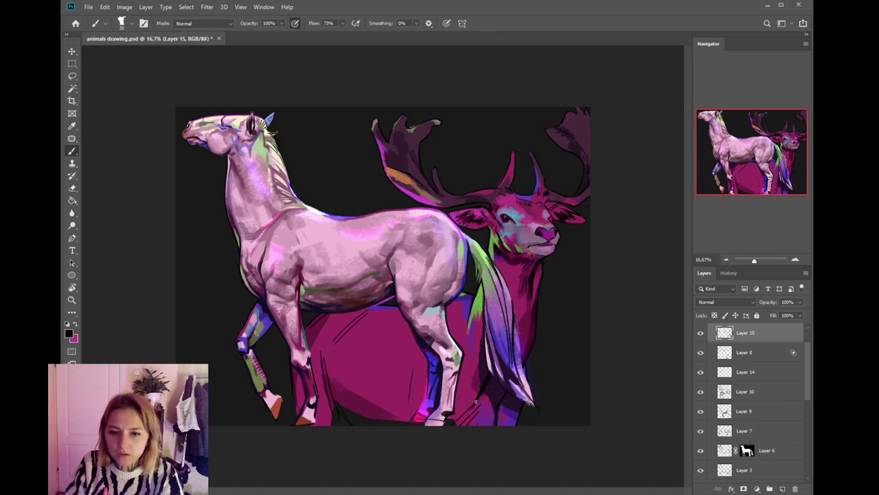
left_click(483, 397, "alt")
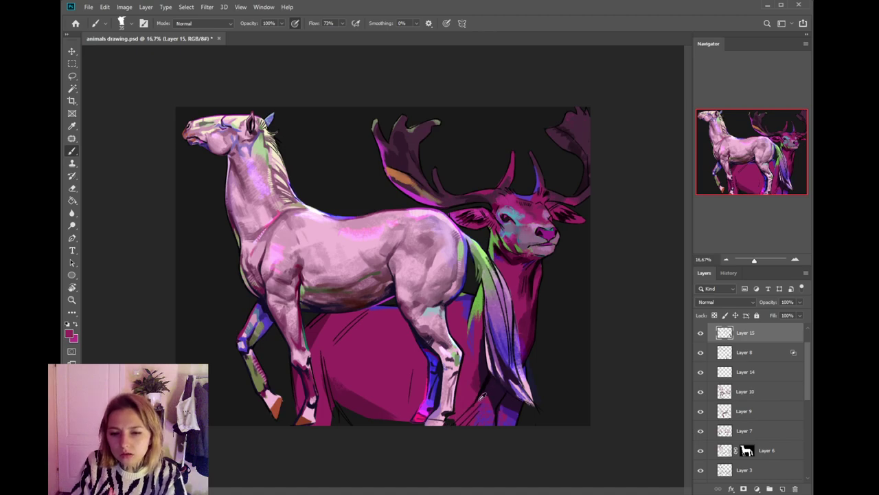
left_click(487, 392, "alt")
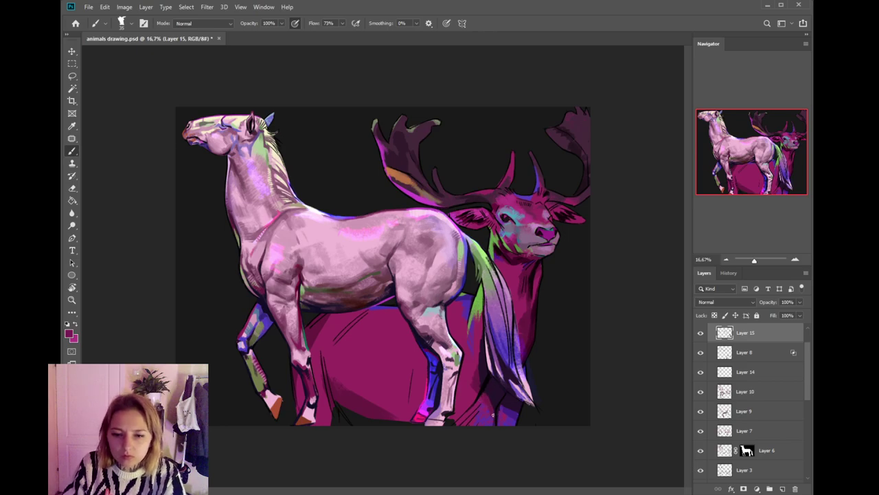
left_click(533, 336, "alt")
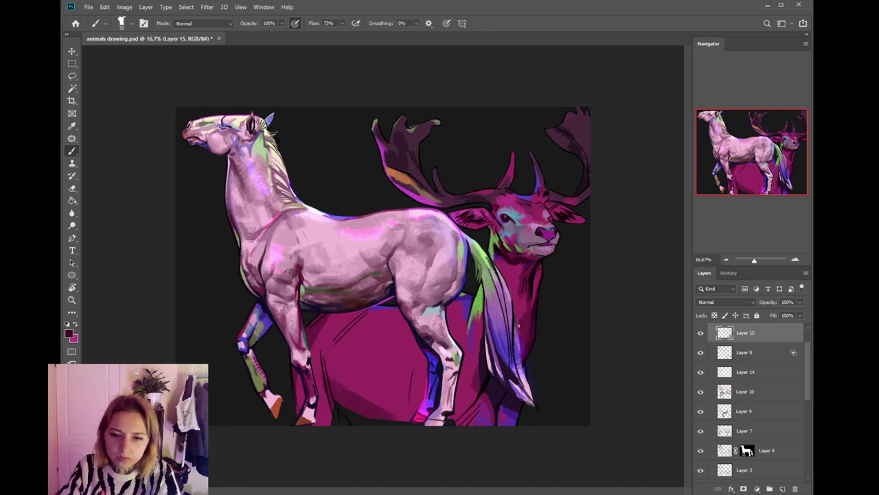
left_click(525, 309, "alt")
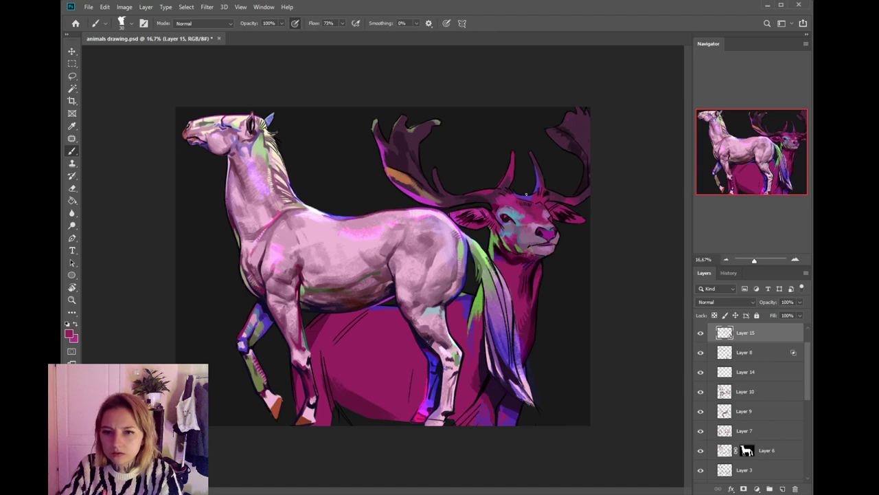
- Darken the stem of the deer's far antler with near-black and add sampled green rim light along its stem and palm
left_click(564, 213, "alt")
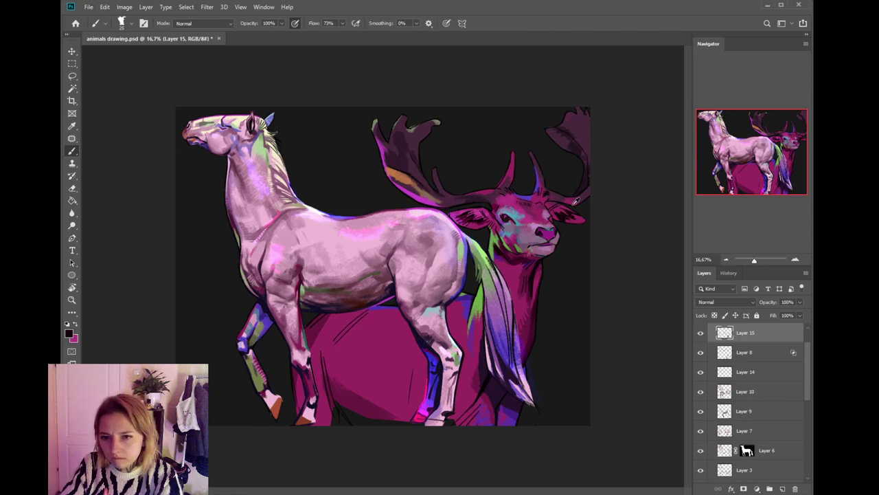
left_click_drag(587, 185, 587, 166)
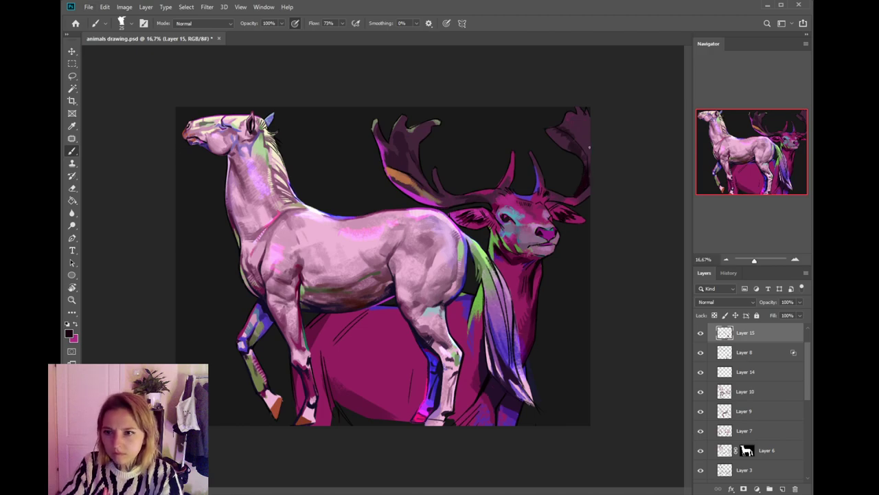
left_click(495, 242, "alt")
mouse_move(584, 170)
left_mouse_down()
mouse_move(573, 201)
mouse_move(583, 168)
mouse_move(575, 190)
mouse_move(590, 181)
mouse_move(586, 171)
mouse_move(577, 187)
mouse_move(584, 163)
left_mouse_up()
key("ctrl+z")
key("ctrl+z")
key("bracketright")
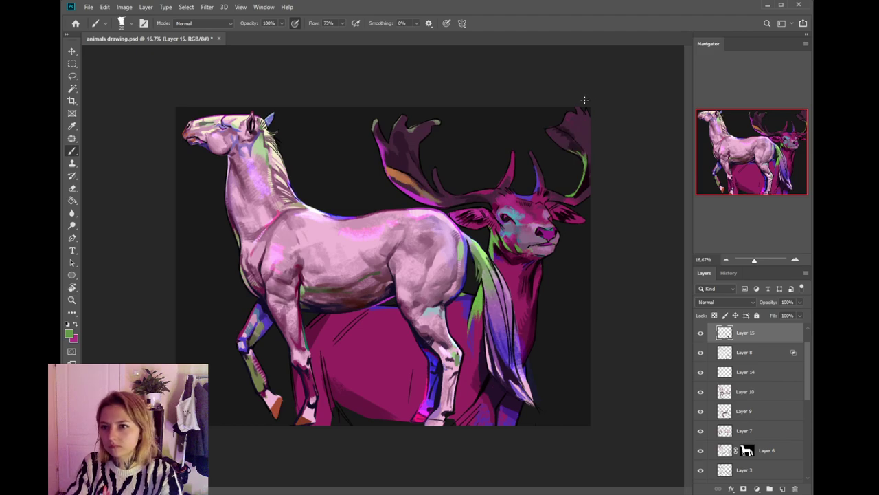
left_click_drag(546, 131, 578, 154)
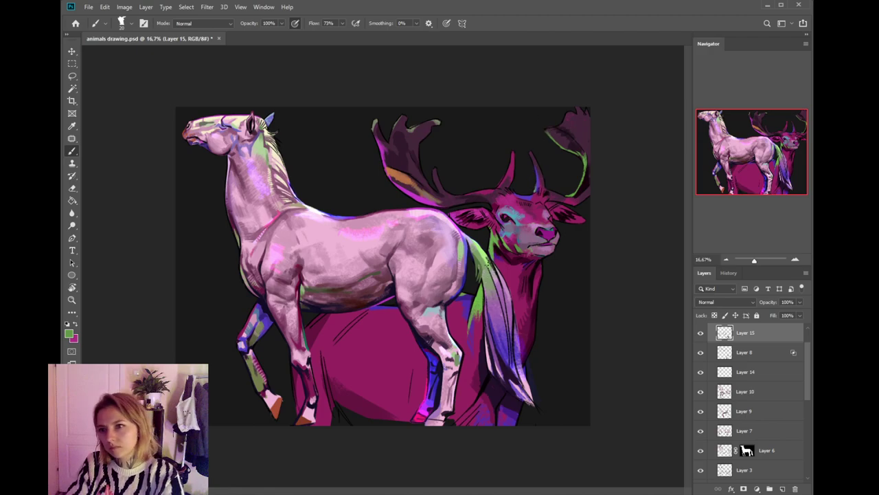
- Touch up the deer's near ear and eye area with sampled dark maroon and teal
left_click(479, 208, "alt")
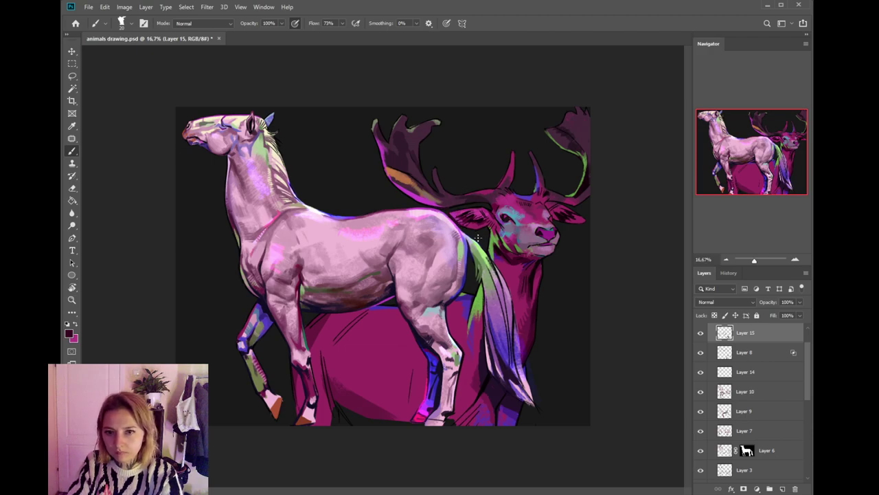
left_click(515, 211, "alt")
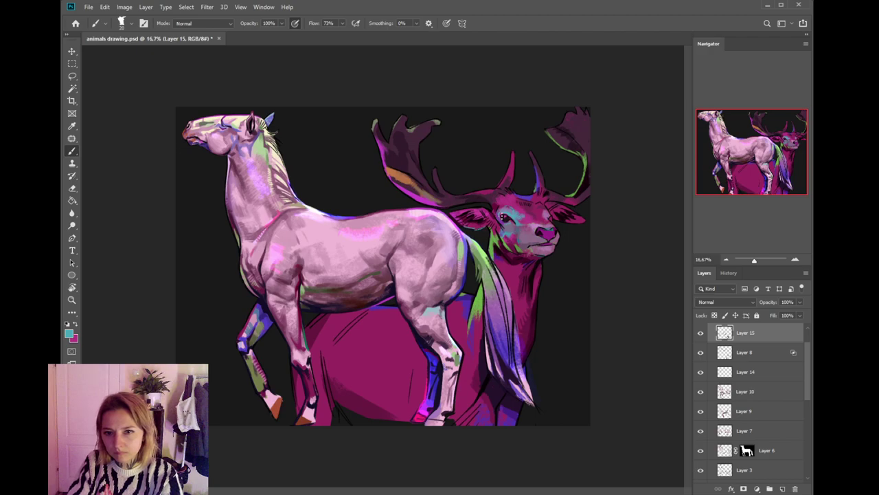
- Sample the deer's neck magenta, choose a brighter shade of it and paint highlights on the upper neck
left_click(519, 271, "alt")
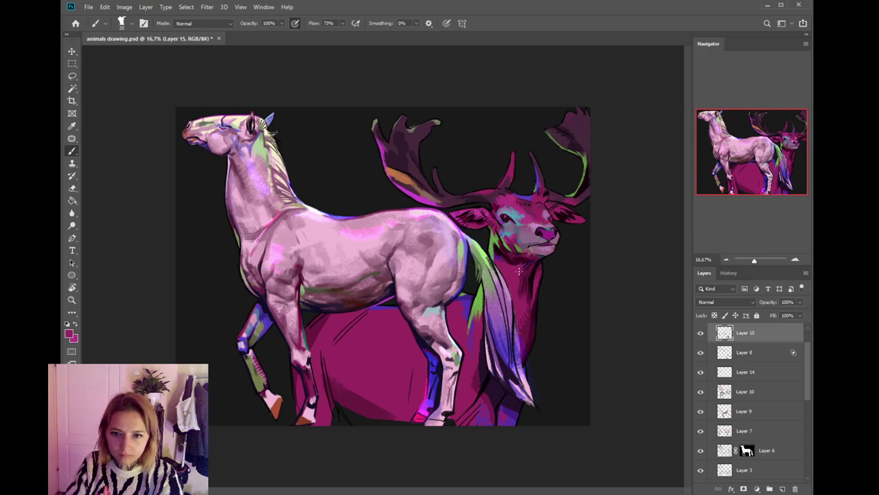
left_click(70, 334)
left_click(409, 365)
left_click(556, 326)
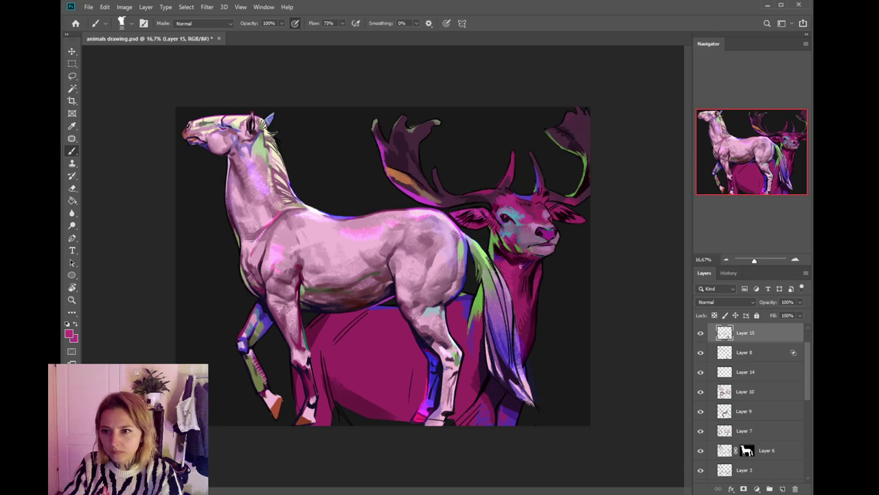
- Touch up the deer's muzzle and near eye area with sampled mauve, near-black and teal
left_click(533, 224, "alt")
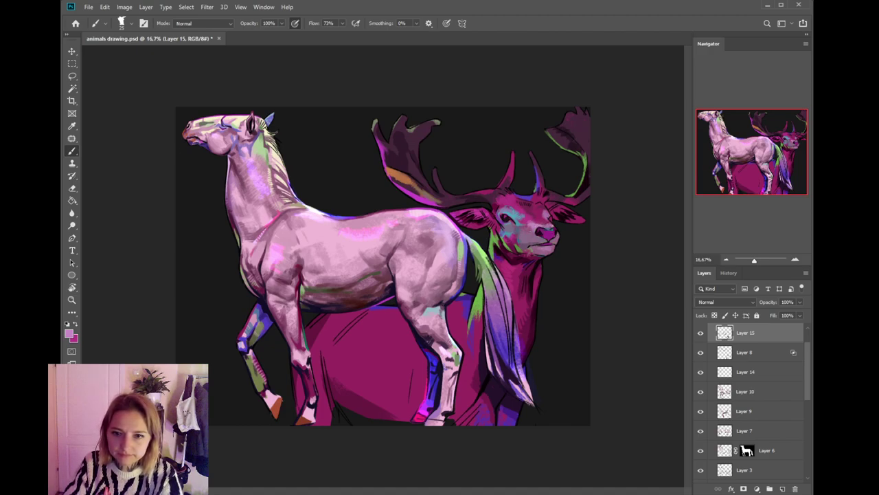
scroll(561, 211, "up", 1)
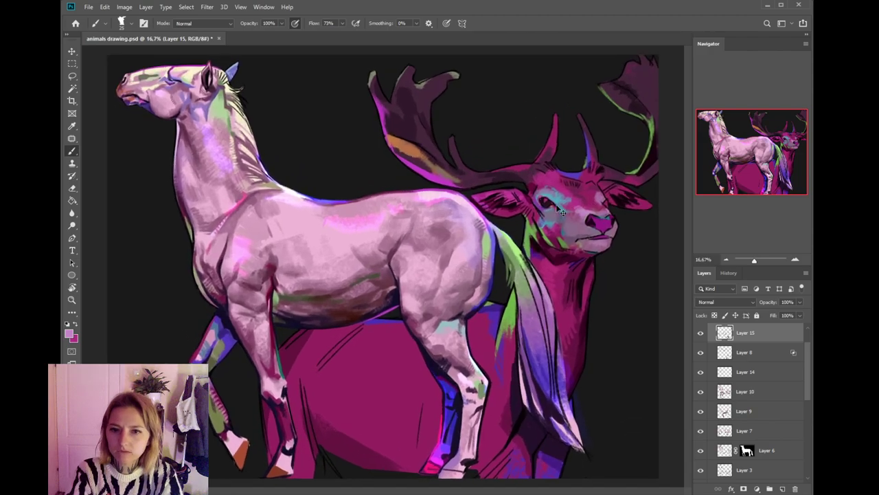
key("[")
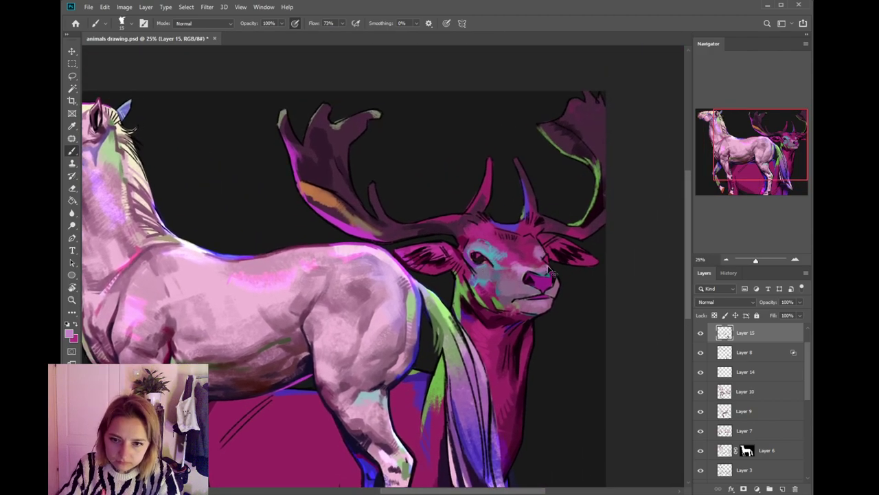
left_click(483, 258, "alt")
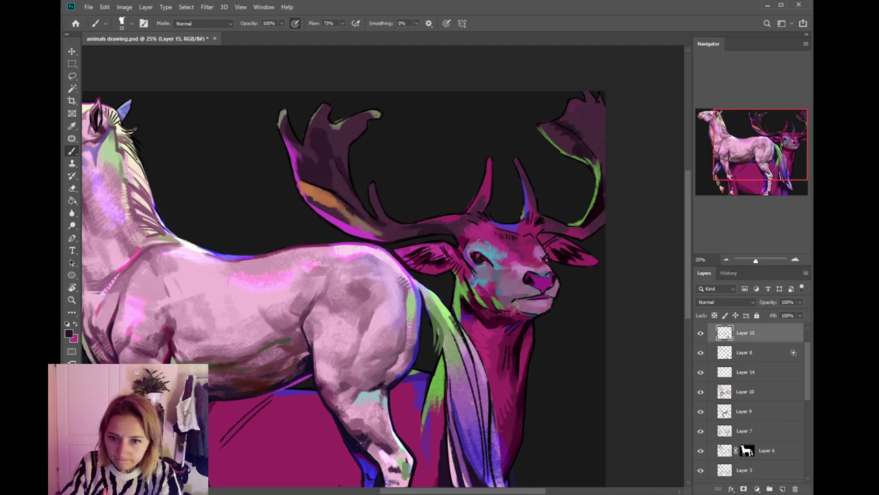
left_click(492, 251, "alt")
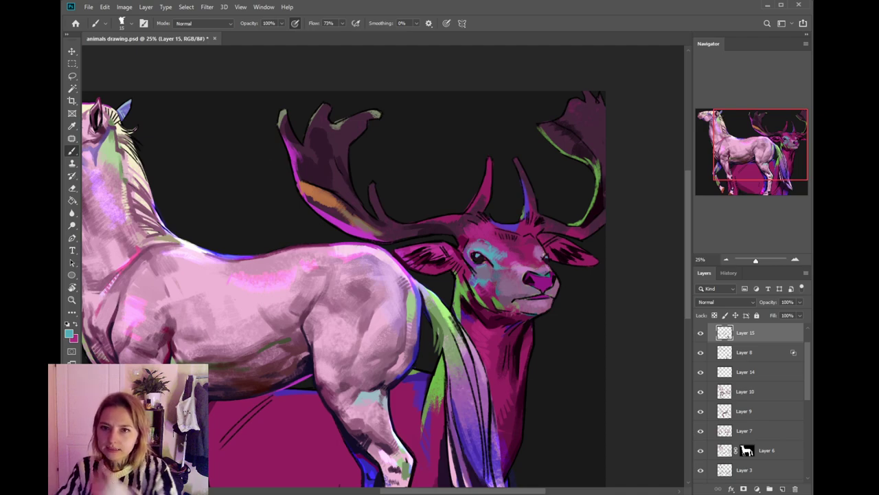
left_click_drag(477, 280, 486, 239)
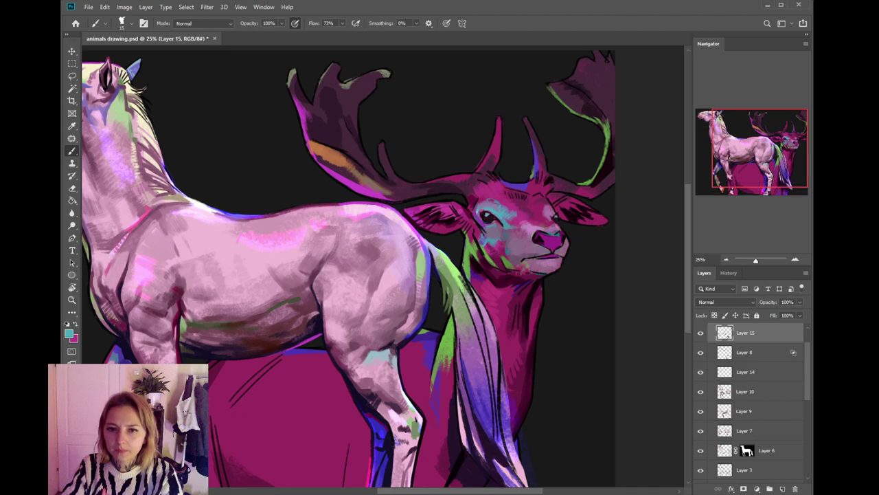
scroll(348, 271, "up", 2)
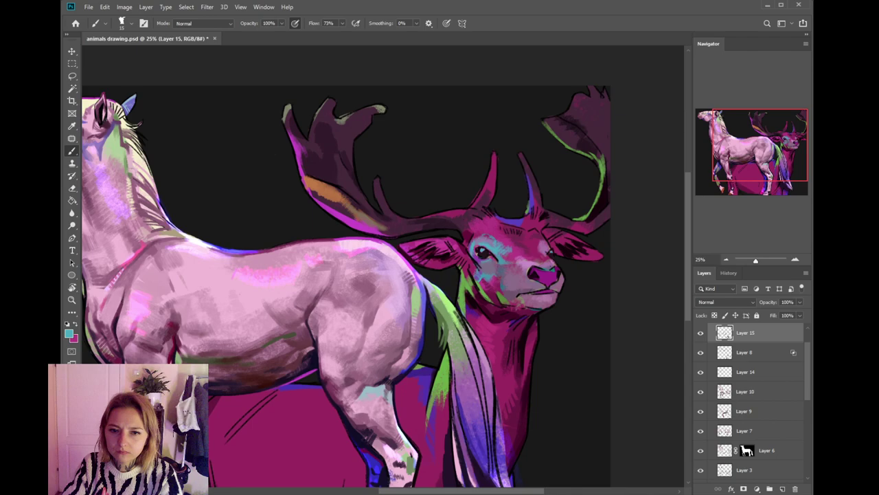
left_click_drag(491, 245, 506, 225)
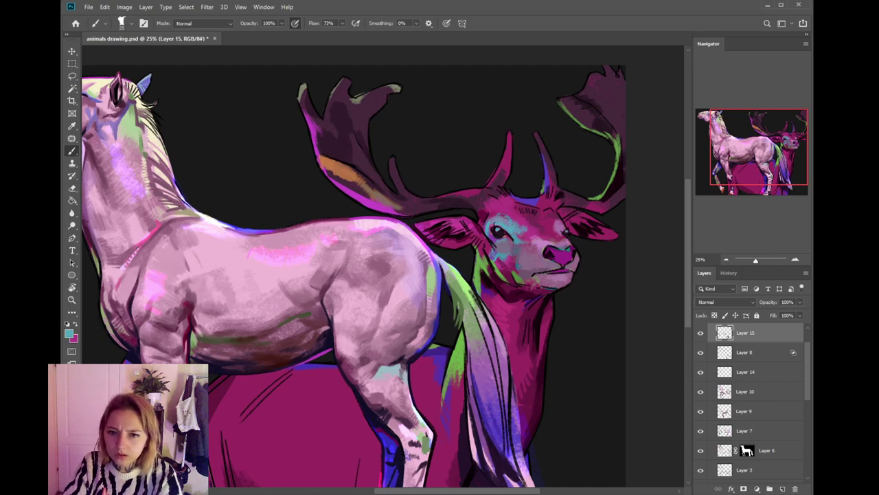
left_click_drag(474, 226, 486, 245)
- Add sampled green accents under the deer's near ear and along its jaw, and sample dark maroon from the throat
left_click(500, 281, "alt")
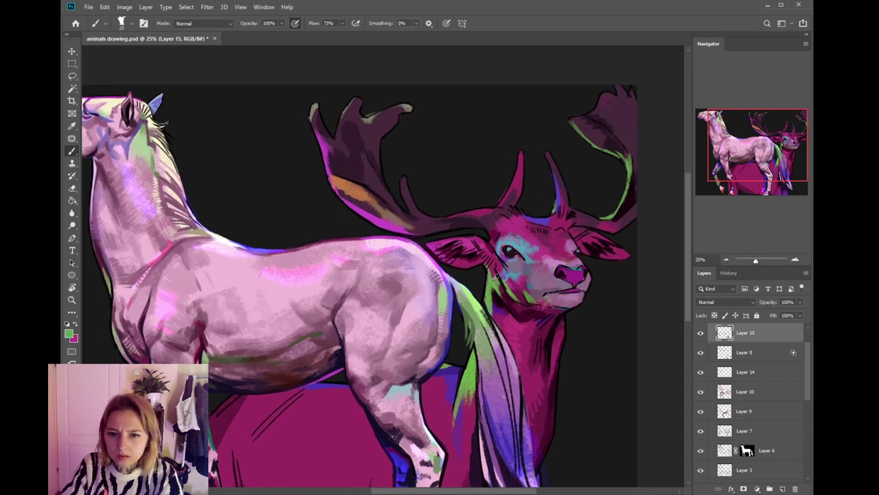
left_click(499, 296)
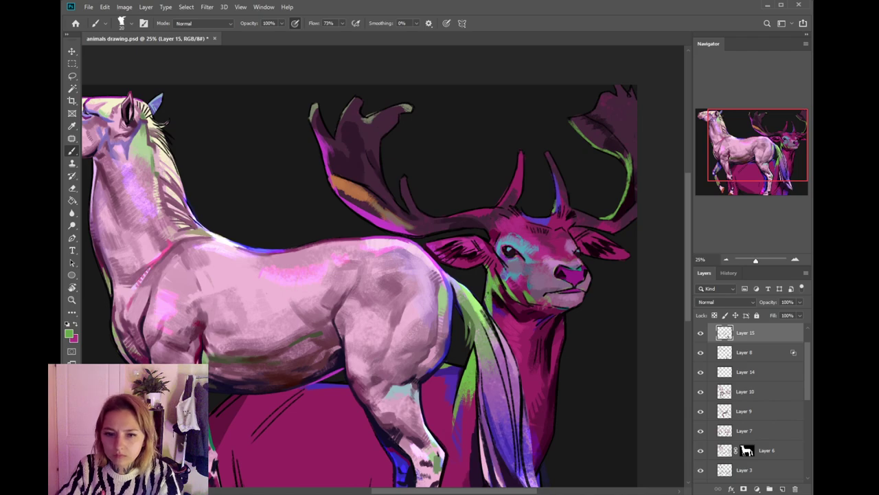
scroll(501, 302, "down", 3)
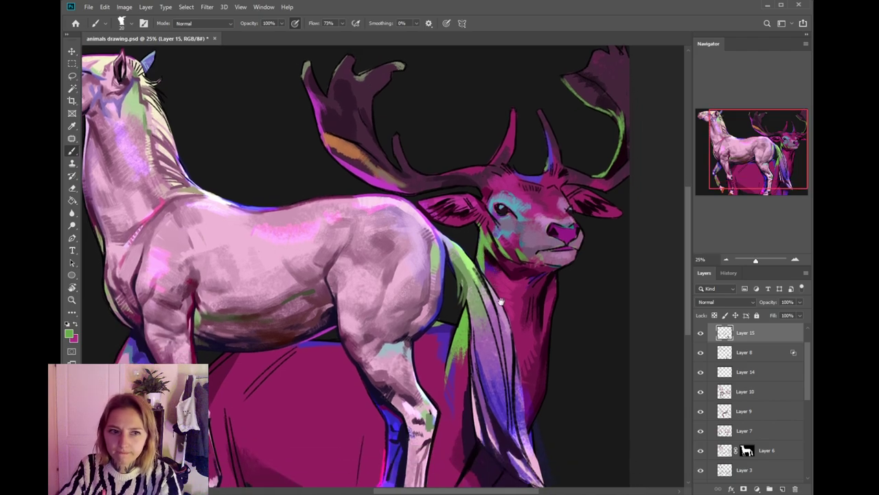
key("ctrl+minus")
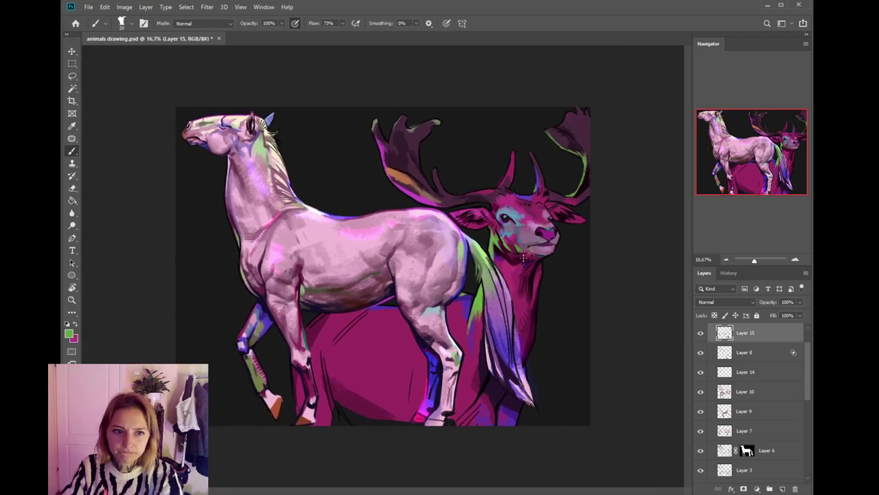
left_click(527, 266, "alt")
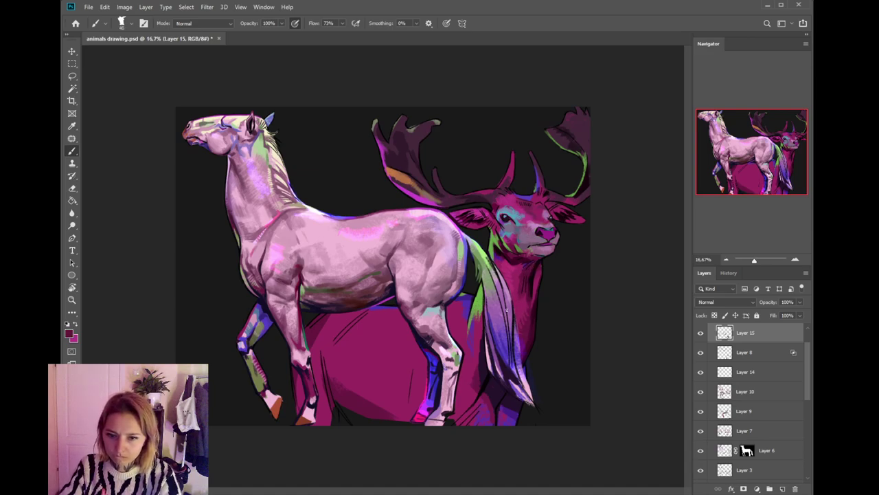
- Check which strokes lie on Layer 15 by toggling its visibility, and lasso the deer's legs, neck, head and antlers around the horse
left_click(700, 334)
left_click(700, 333)
left_click(700, 333)
left_click(701, 333)
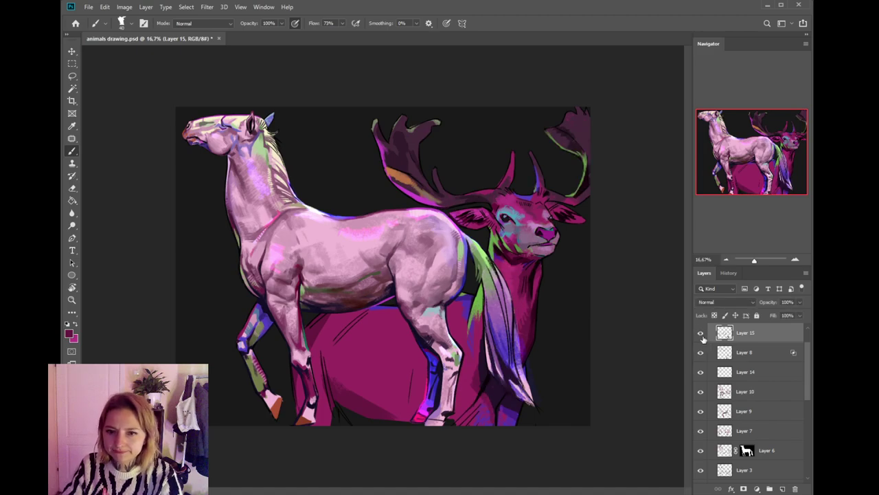
key("l")
left_click(701, 334)
left_click(701, 334)
left_click(700, 334)
left_click(701, 334)
mouse_move(503, 383)
left_mouse_down()
mouse_move(527, 413)
mouse_move(496, 375)
mouse_move(465, 430)
mouse_move(595, 423)
left_mouse_up()
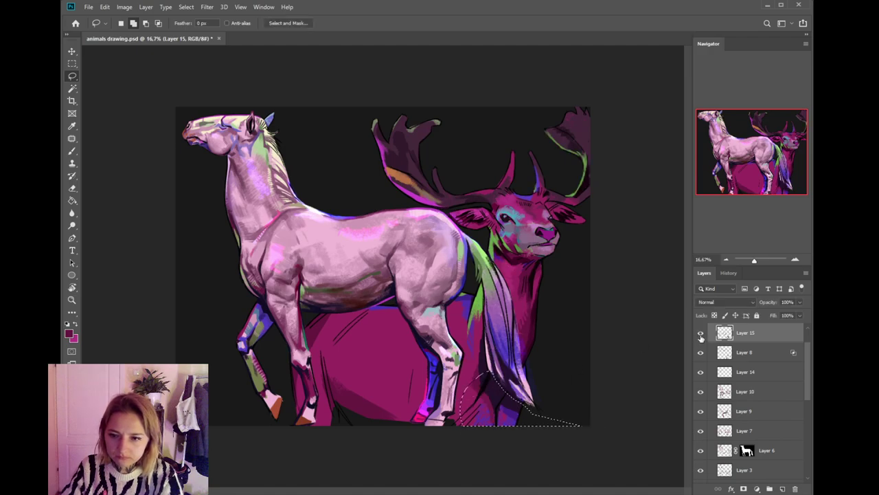
left_click(700, 333)
left_click(701, 334)
mouse_move(554, 325)
left_mouse_down()
mouse_move(522, 334)
mouse_move(475, 233)
mouse_move(447, 213)
mouse_move(356, 87)
mouse_move(567, 350)
left_mouse_up()
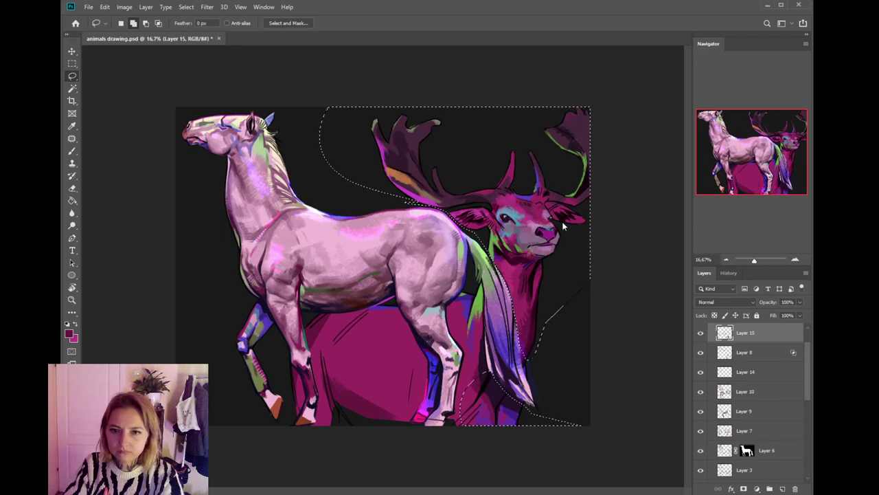
- Place the selected deer strokes on a new layer, position it above Layer 16 and clip it to the deer's base layer
key("ctrl+j")
left_click_drag(754, 480, 757, 390)
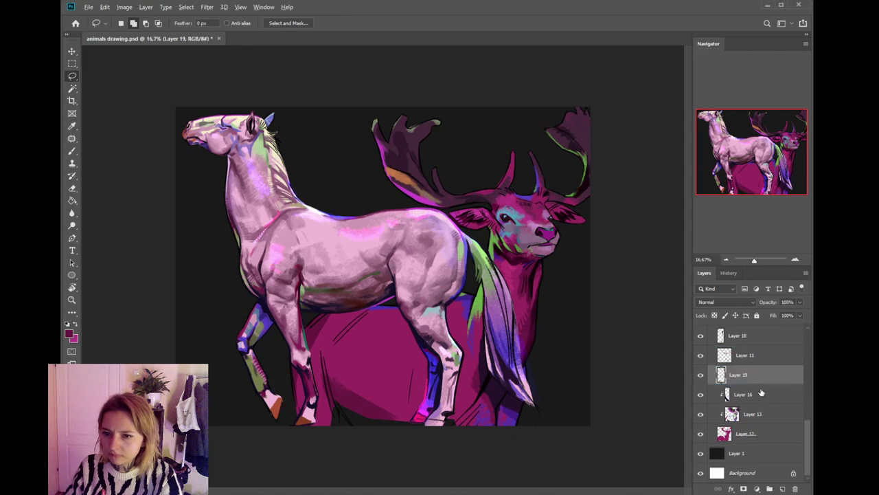
left_click(767, 383, "alt")
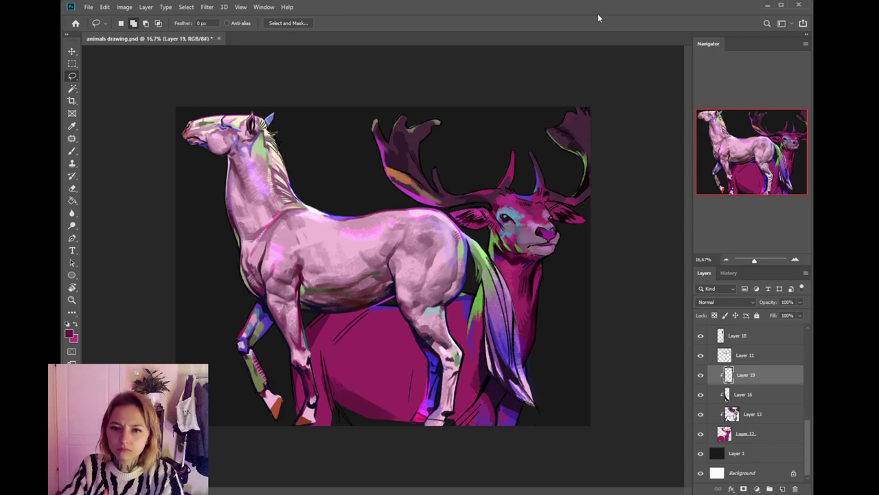
mouse_move(809, 430)
left_mouse_down()
mouse_move(804, 340)
mouse_move(809, 431)
mouse_move(810, 421)
left_mouse_up()
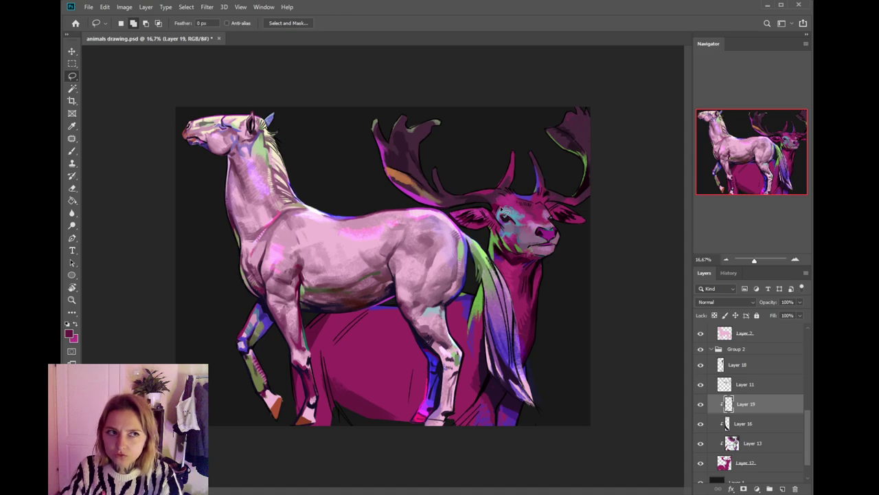
- Brush sampled magenta and black over the deer's neck and chest beside the horse's tail on Layer 19
key("b")
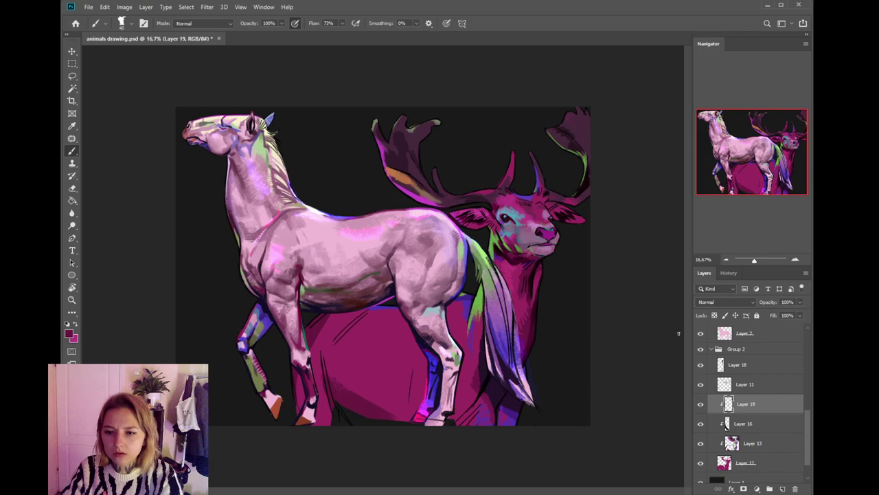
left_click_drag(808, 426, 808, 382)
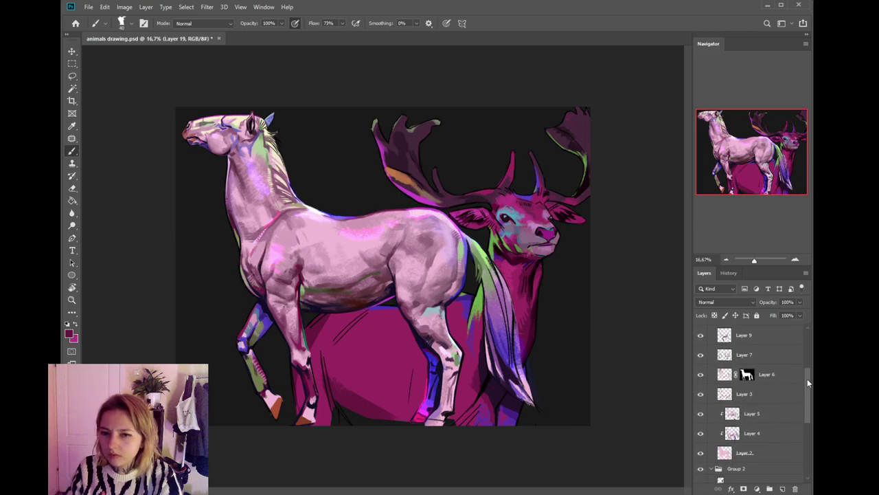
left_click(512, 272, "alt")
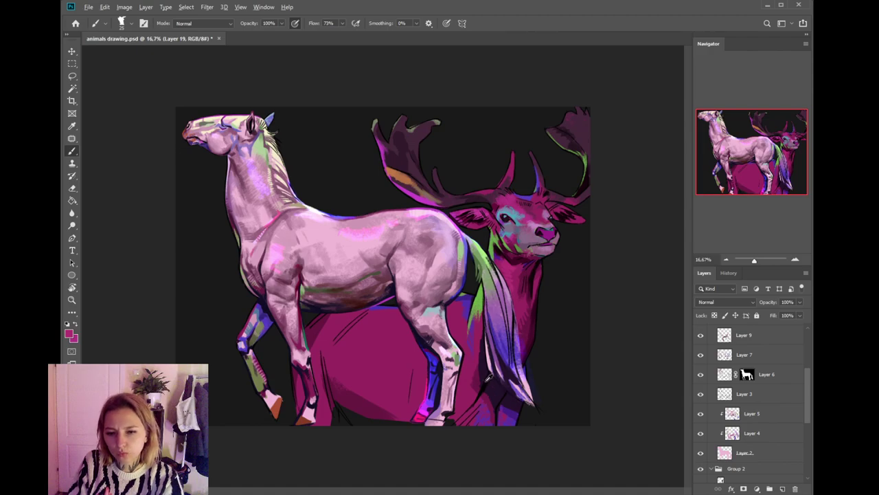
scroll(812, 423, "down", 3)
scroll(812, 424, "down", 1)
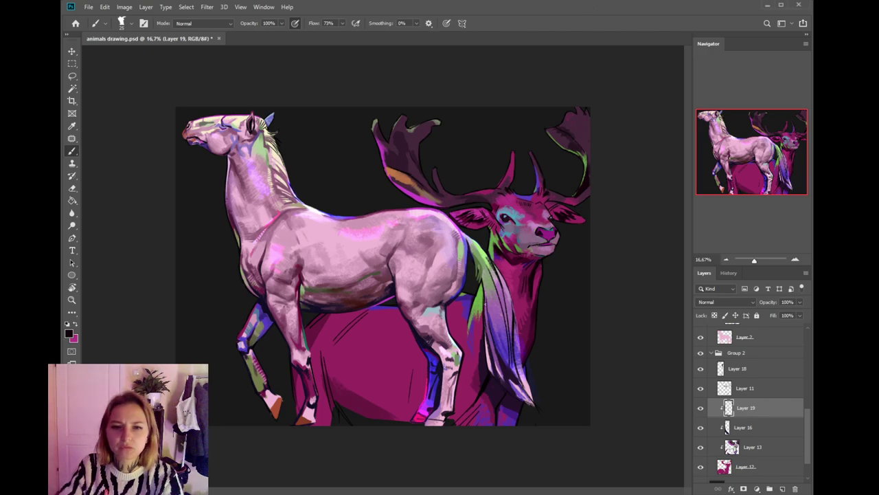
- Refine the front of the deer's neck with sampled dark maroons and near-black, switching from Layer 19 to Layer 18
left_click(533, 340, "alt")
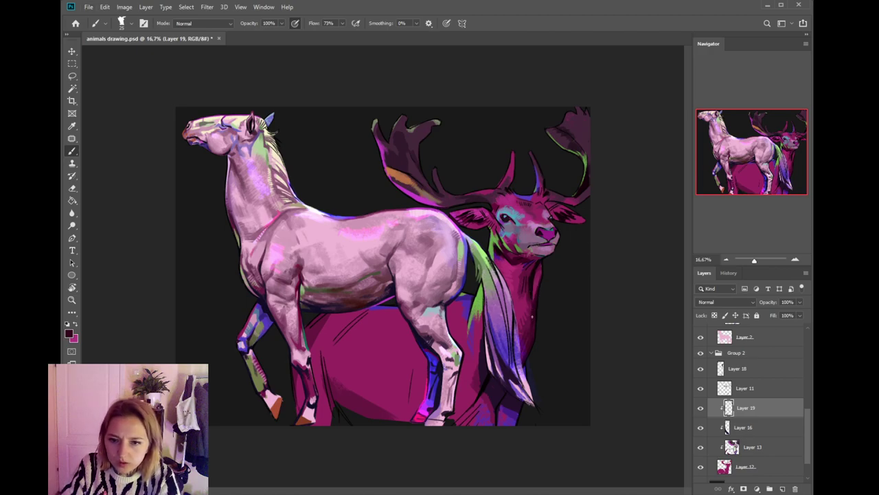
left_click(535, 306, "alt")
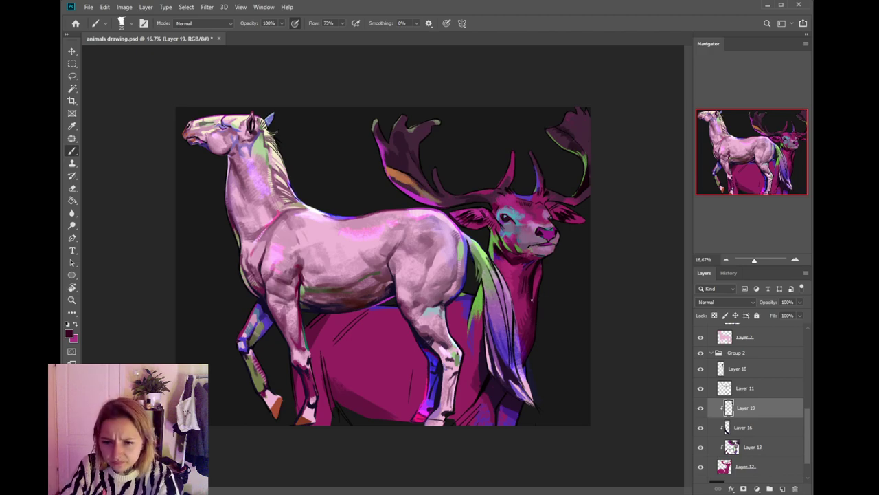
left_click(533, 298, "alt")
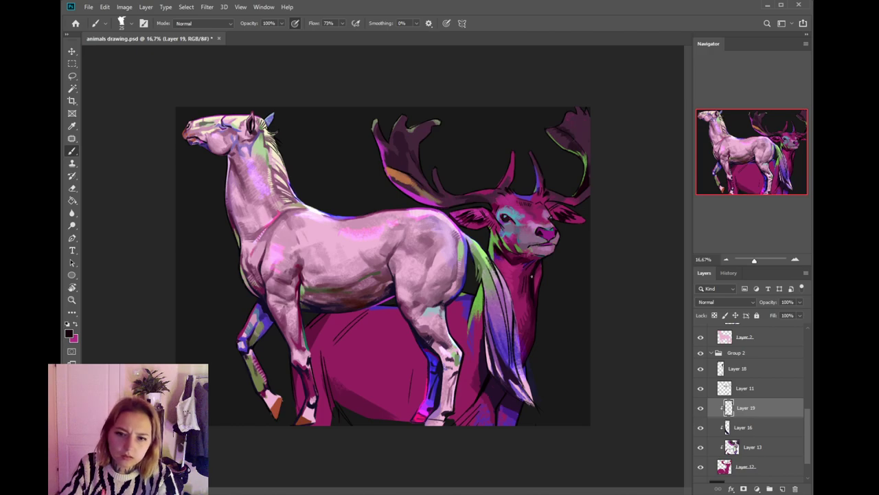
left_click(533, 294, "alt")
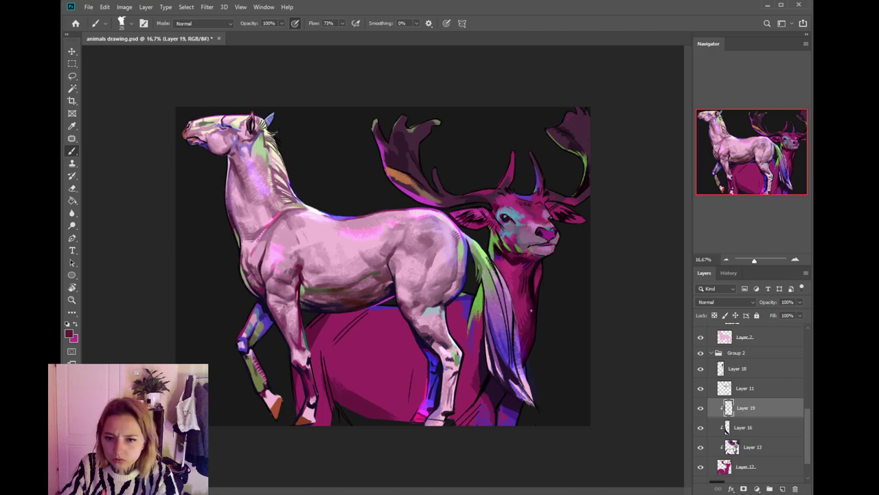
left_click(535, 287, "ctrl")
left_click_drag(531, 283, 532, 299)
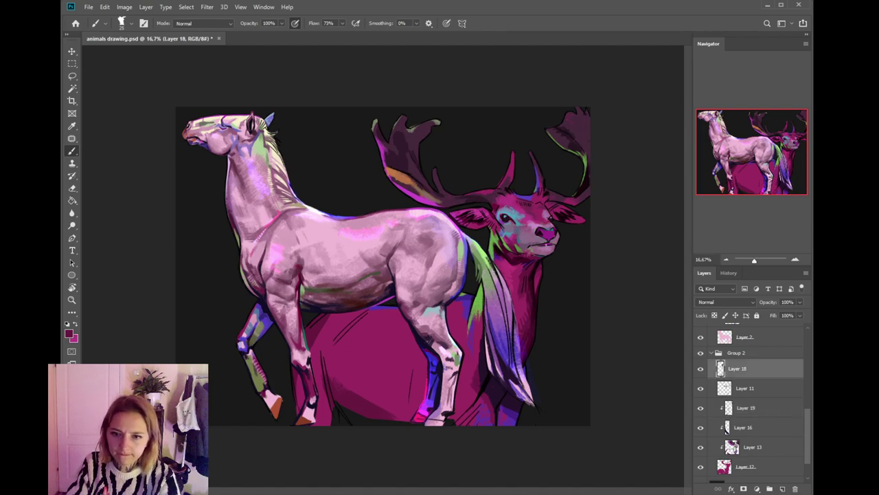
- Sample near-black for accents around the deer's nose and far eye on Layer 18, undoing the unwanted strokes
left_click(559, 228, "alt")
left_click_drag(554, 229, 550, 232)
key("ctrl+z")
key("ctrl+z")
key("ctrl+z")
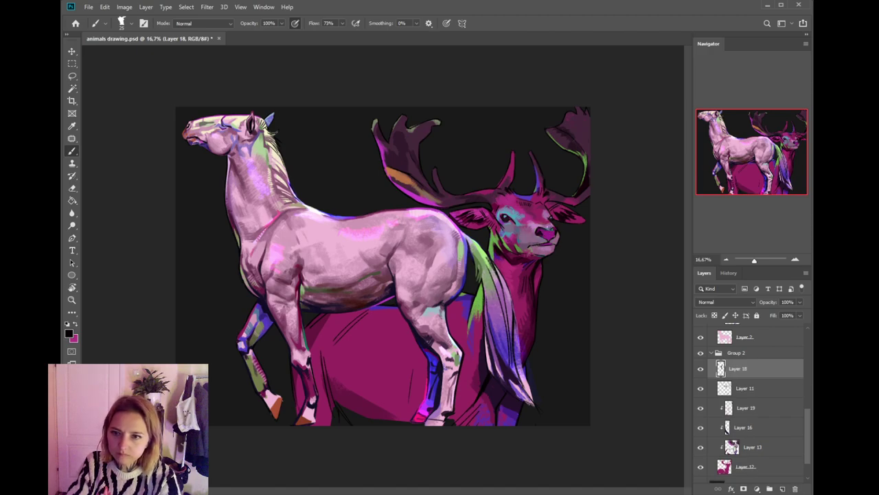
key("ctrl+z")
mouse_move(545, 204)
left_mouse_down()
mouse_move(551, 211)
mouse_move(543, 204)
mouse_move(557, 200)
left_mouse_up()
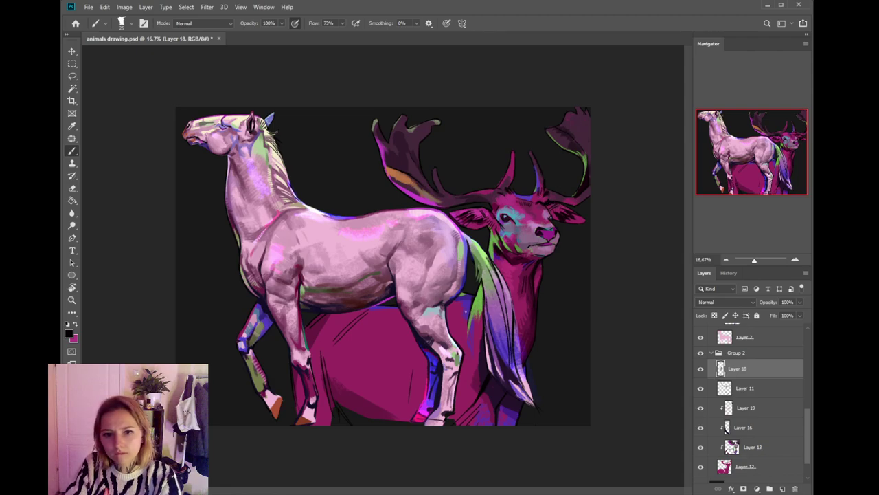
- Sample dark maroon from the deer's throat, adjust its shade and brush it under the jaw
key("ctrl+plus")
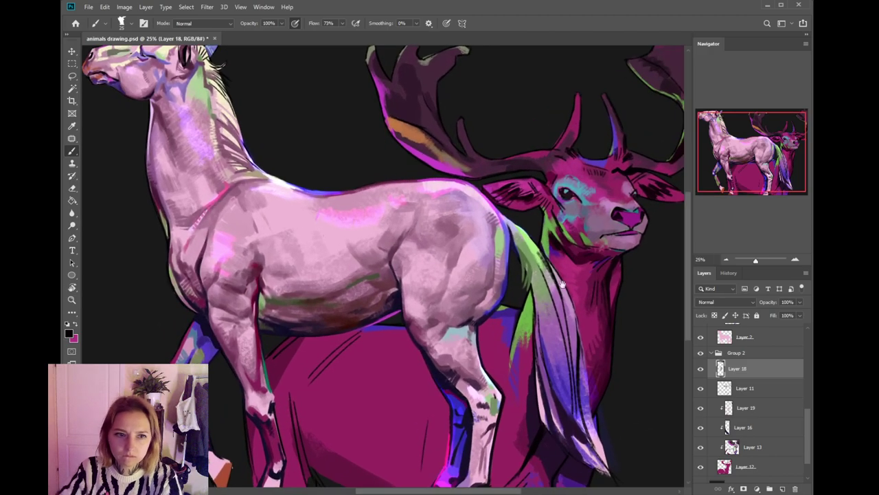
left_click_drag(555, 287, 491, 337)
left_click(546, 300, "alt")
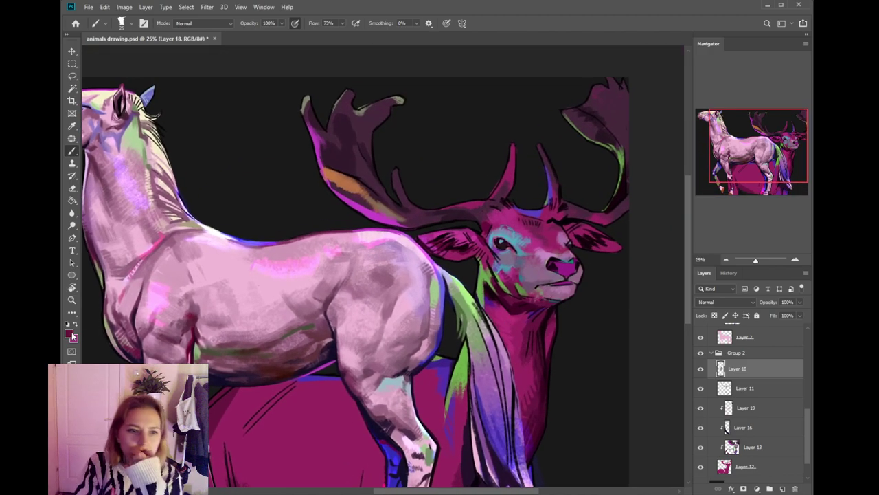
key("i")
key("b")
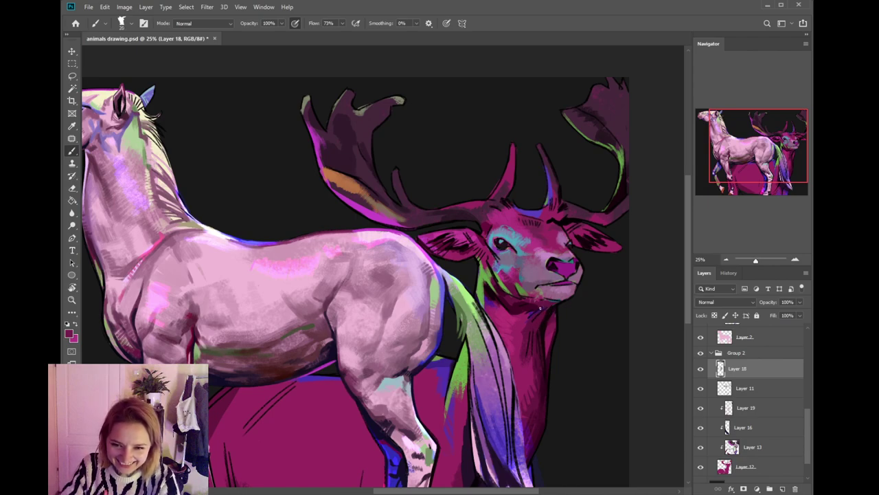
- Brush sampled indigo, near-black and dark maroon under the deer's jaw and at the top of its throat on Layer 18
left_click(542, 305, "alt")
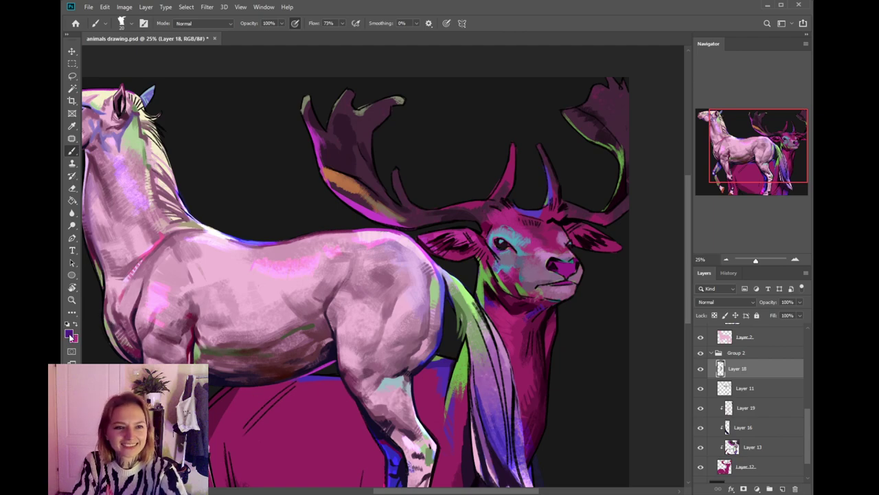
key("i")
key("b")
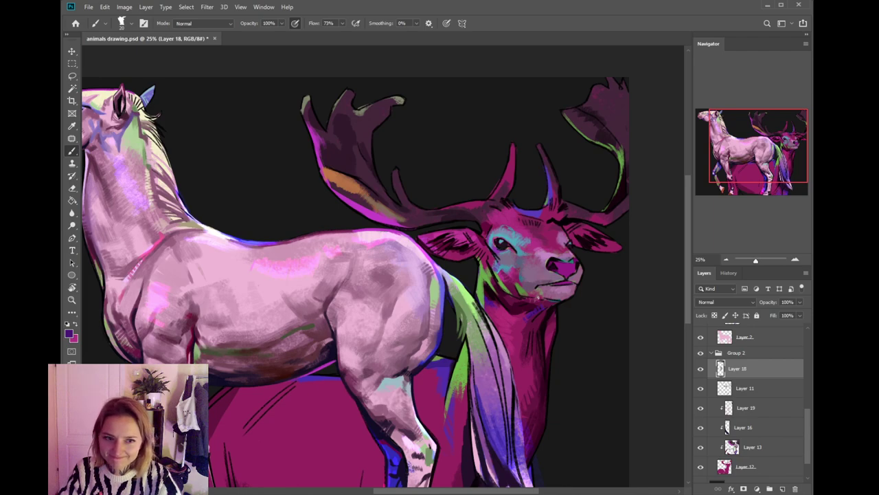
left_click(555, 309, "alt")
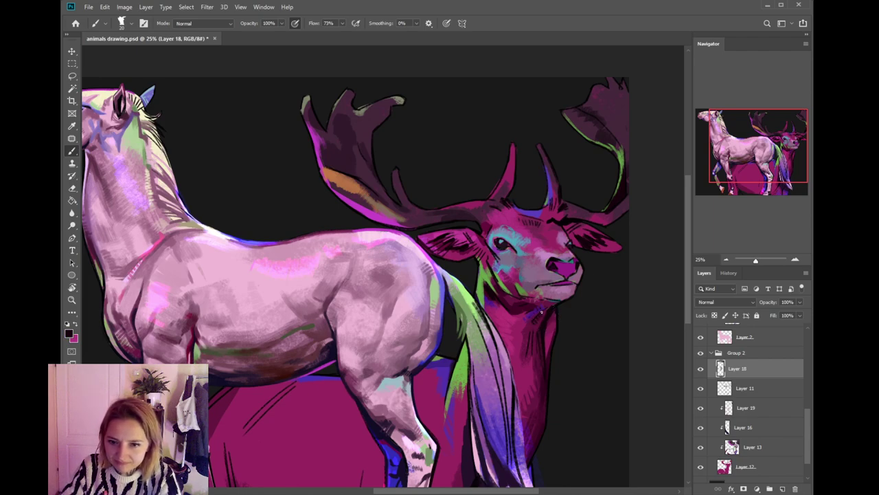
left_click(535, 322, "alt")
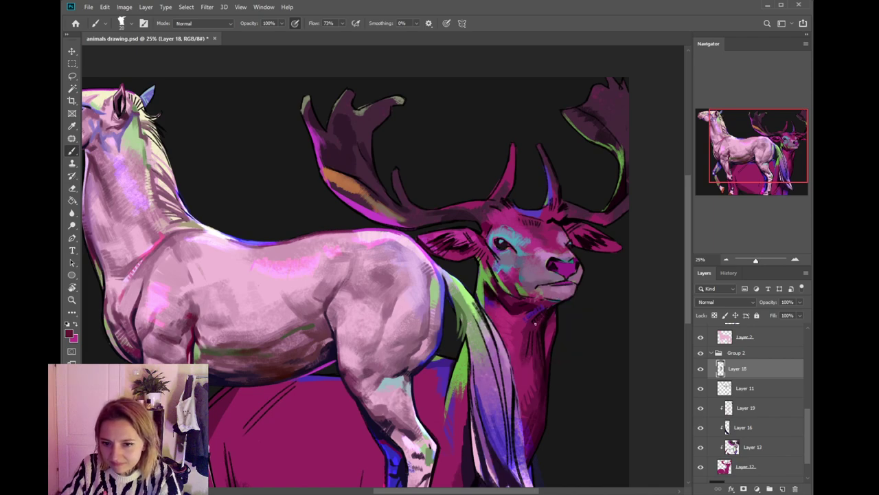
left_click(547, 310, "alt")
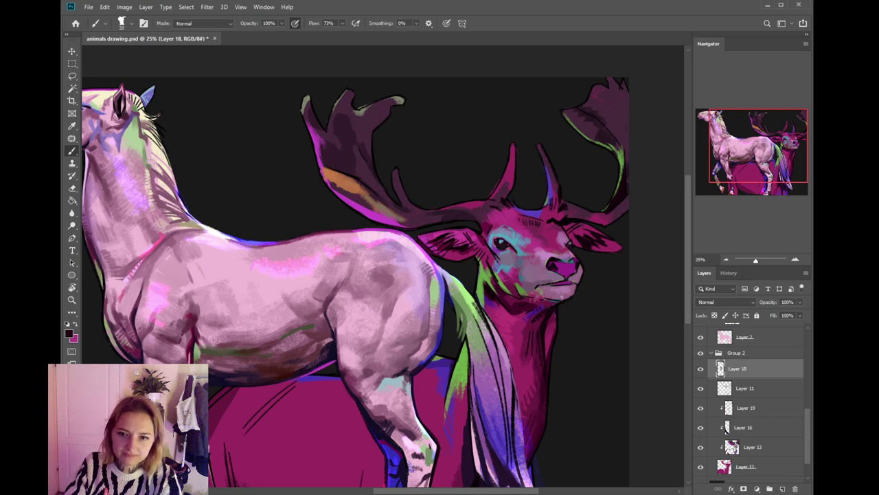
- Refine the deer's chin and lower lip with sampled near-black, muted mauve and dark teal
left_click(551, 294, "alt")
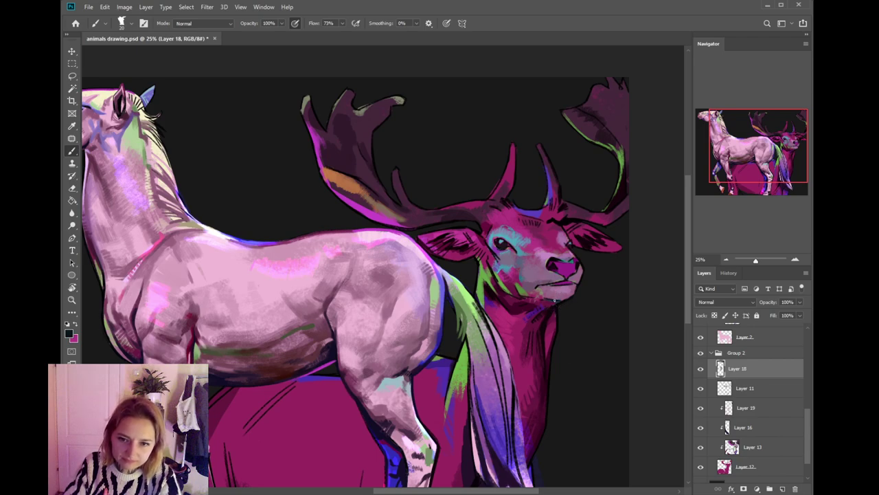
left_click(555, 297, "alt")
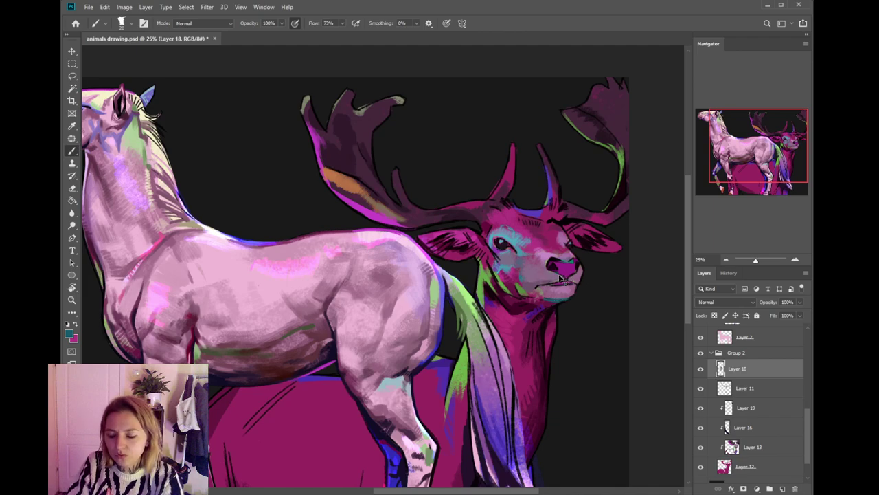
left_click(557, 302, "alt")
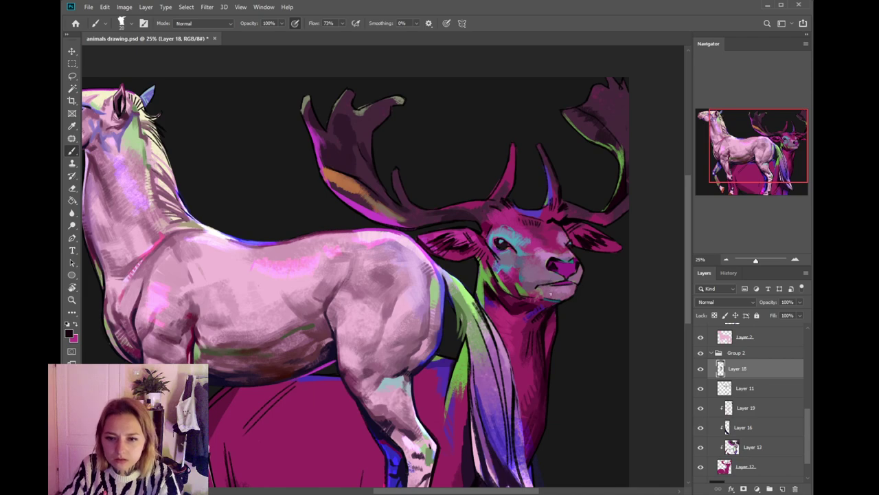
left_click(558, 297, "alt")
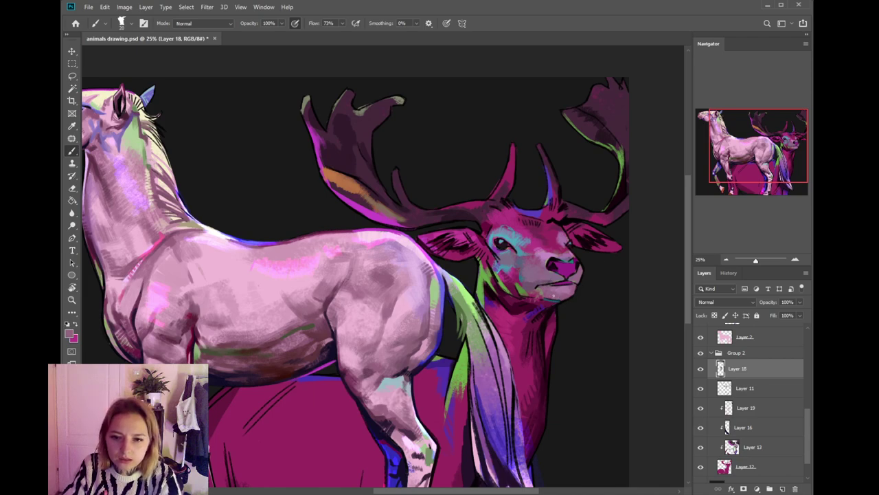
left_click(547, 300, "alt")
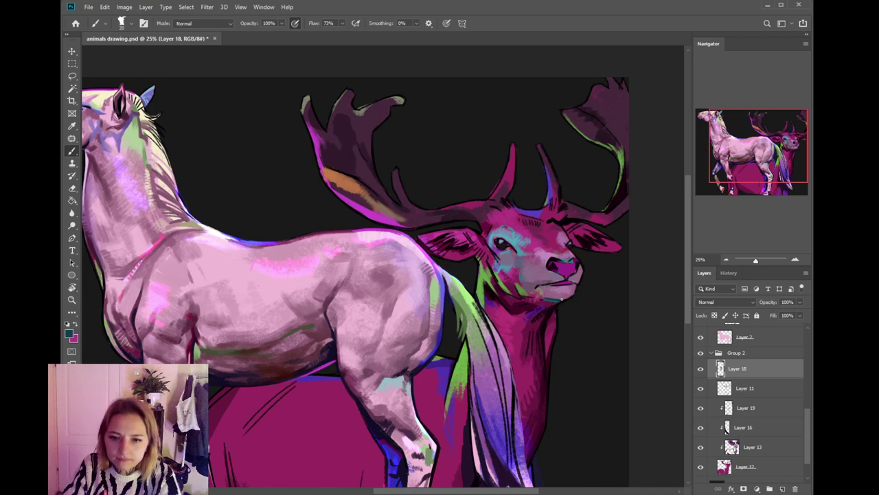
left_click(557, 300, "alt")
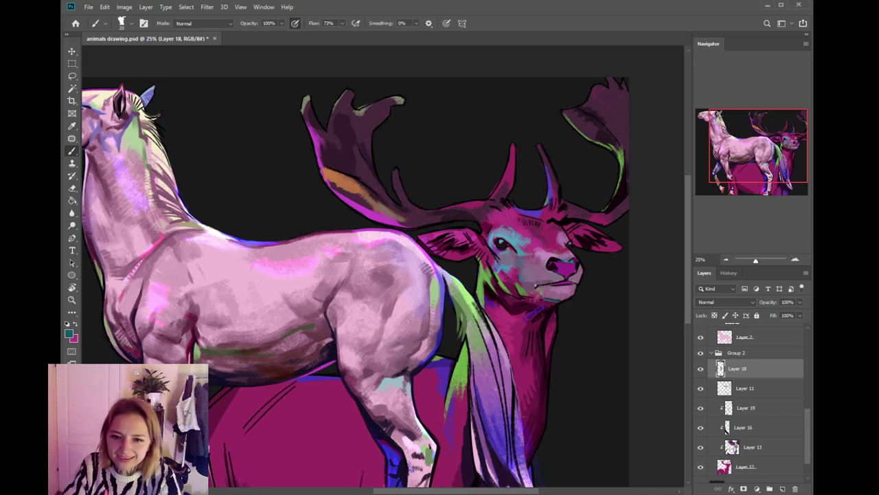
- Shade the corner of the deer's mouth and its lips with sampled dark grey, mauve and an adjusted darker purple-grey
left_click(537, 283, "alt")
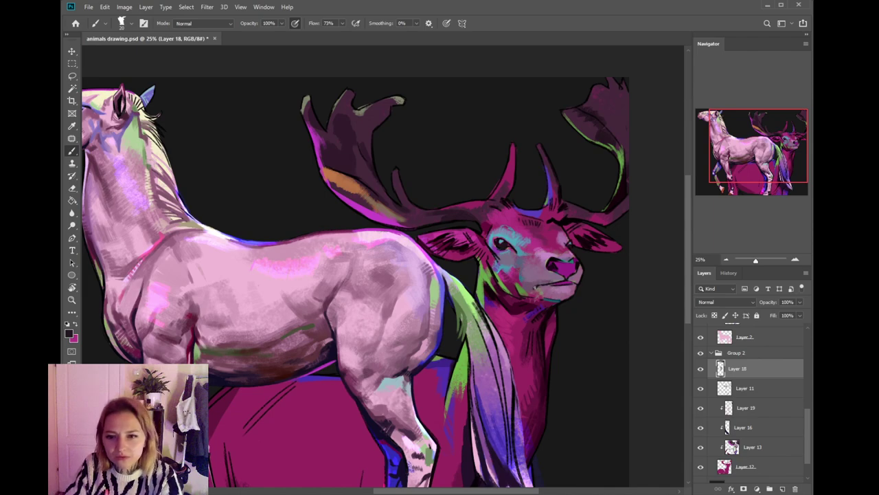
left_click(544, 282, "alt")
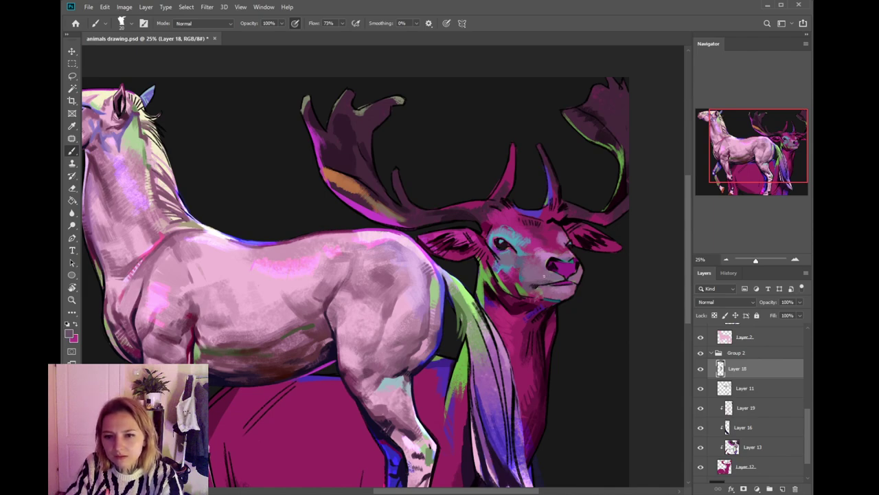
left_click(70, 330)
left_click(353, 413)
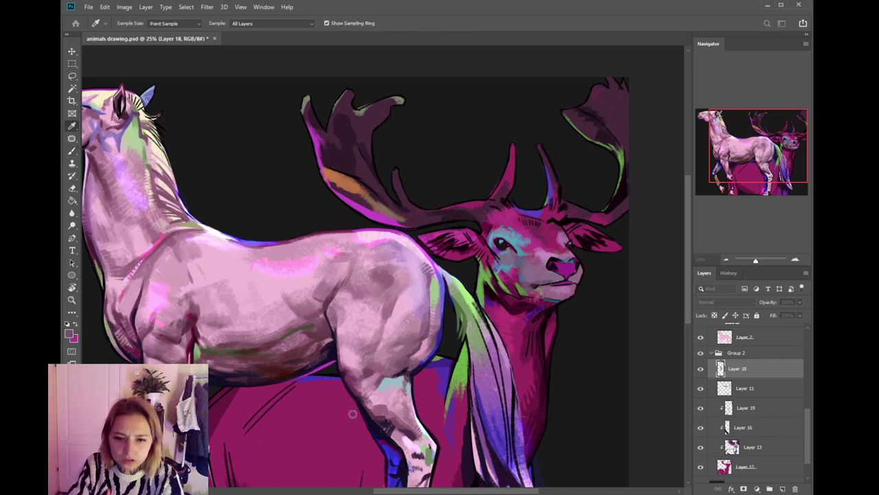
left_click(525, 328)
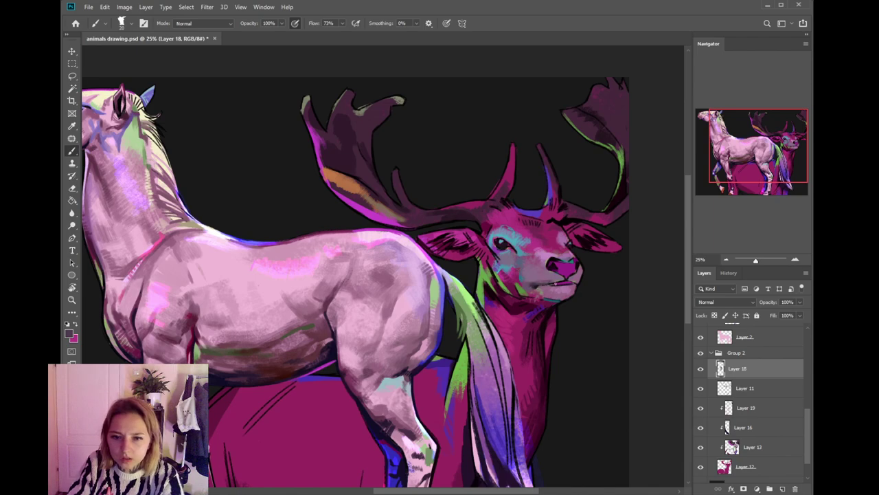
left_click(571, 283, "alt")
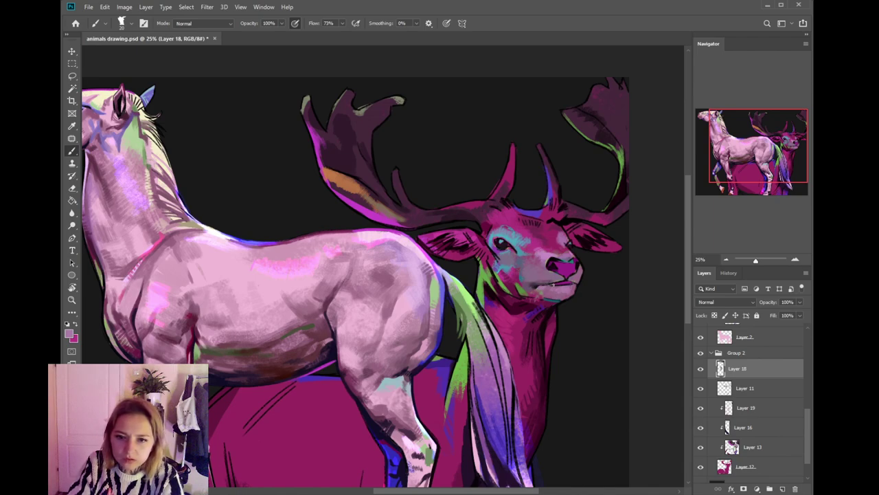
- Touch up the deer's muzzle edge, brow and upright antler tines with sampled near-black, magenta and an adjusted brighter pink
left_click(581, 261, "alt")
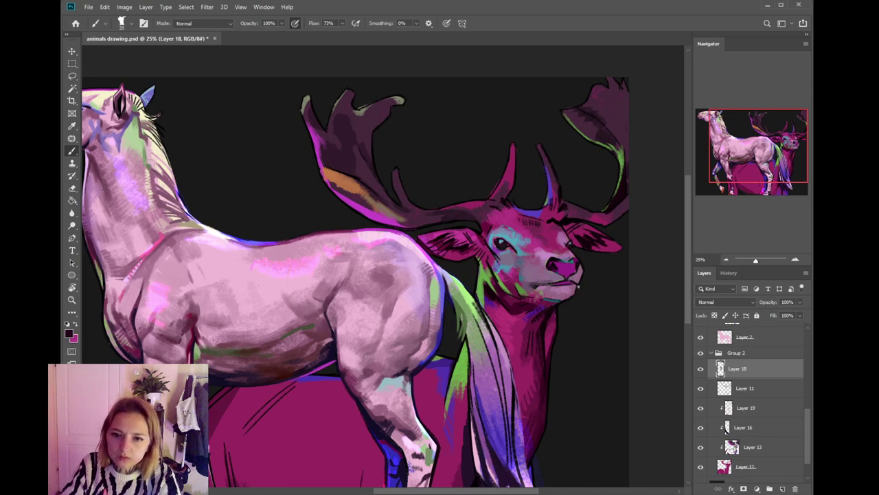
left_click(550, 221, "alt")
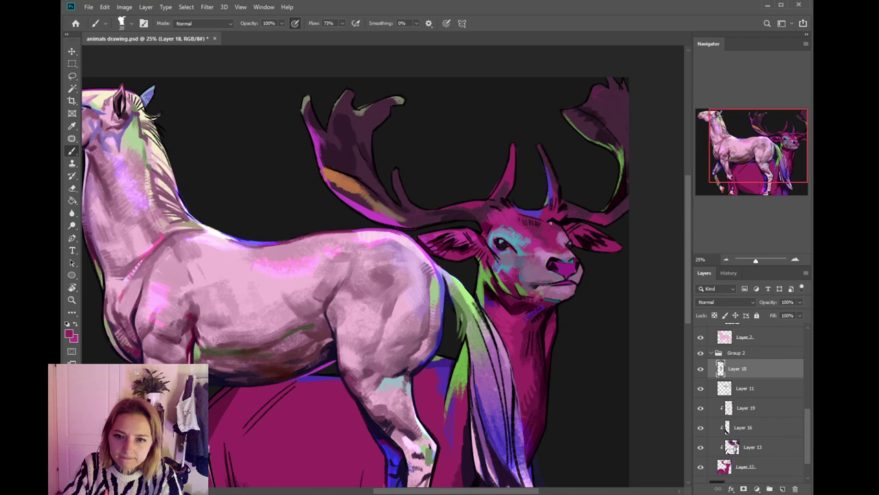
left_click(560, 171, "alt")
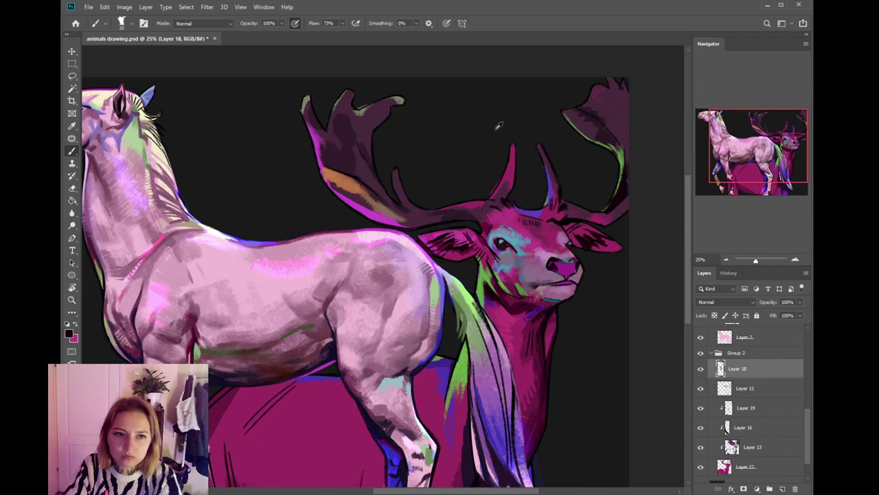
left_click(515, 168, "alt")
key("i")
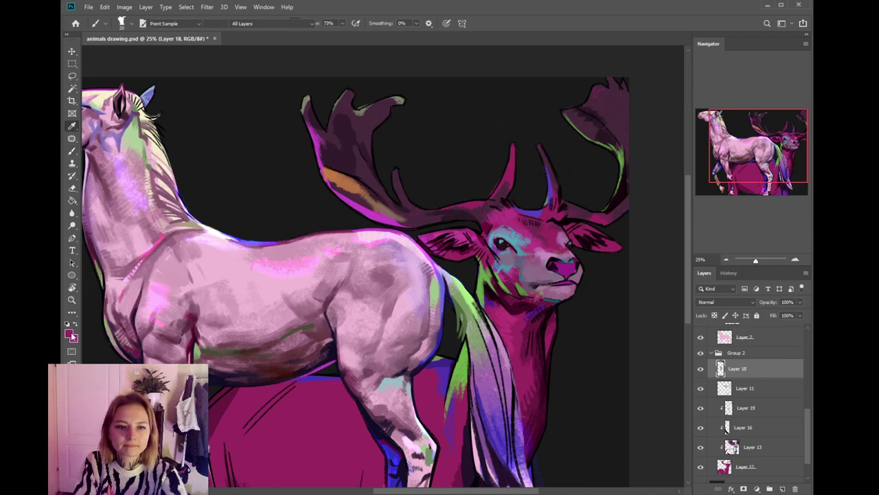
key("b")
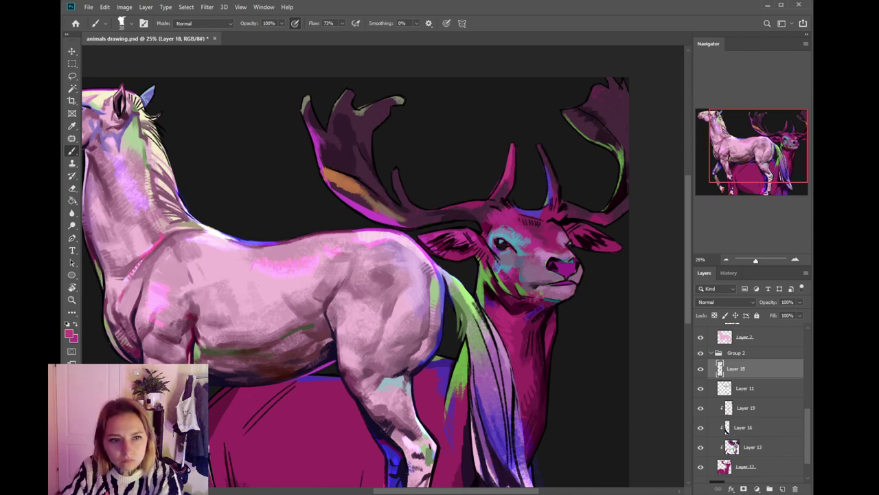
- Refine the deer's cheek and the inside of its near ear with sampled maroon, magenta and black strokes
left_click(513, 284, "alt")
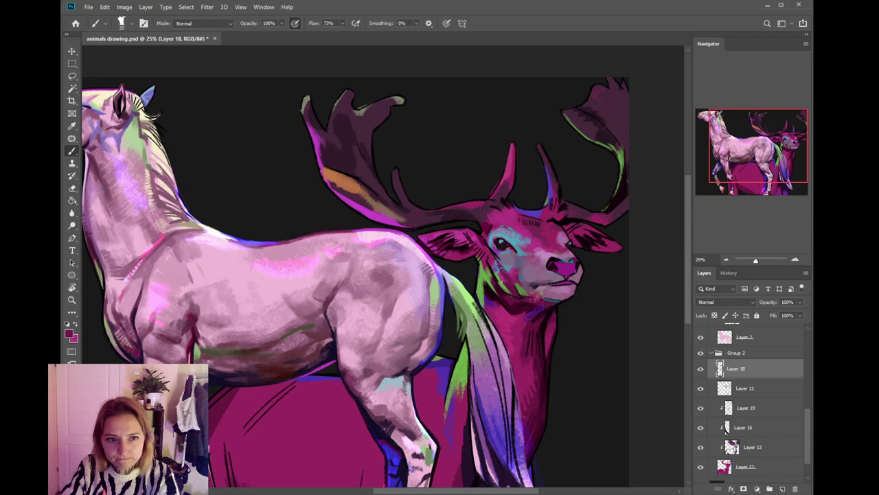
left_click(497, 252, "alt")
left_click_drag(493, 253, 489, 258)
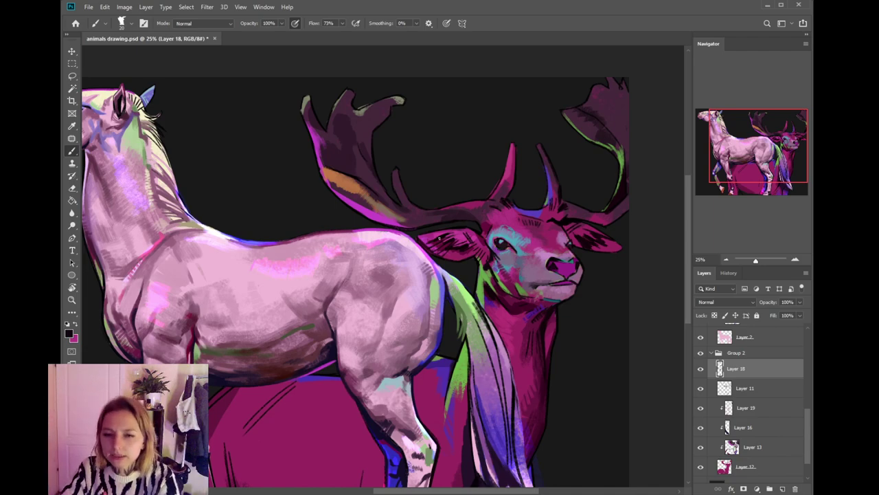
left_click(485, 256, "alt")
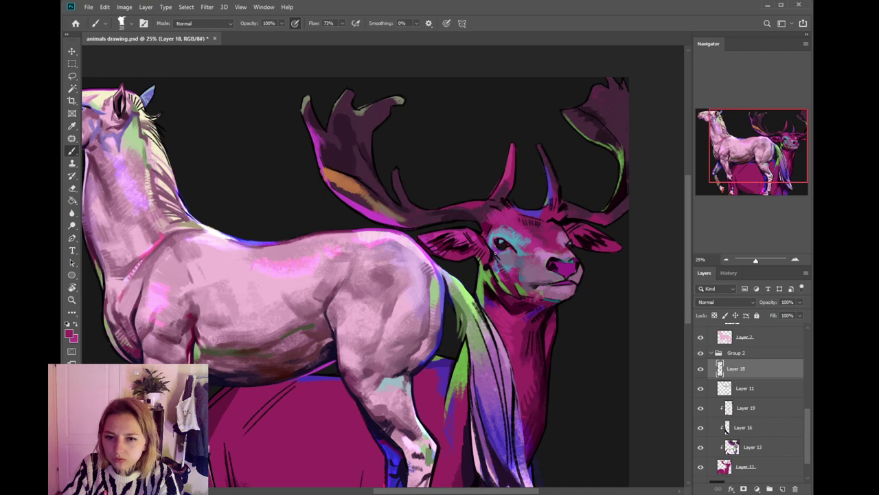
left_click(488, 261, "alt")
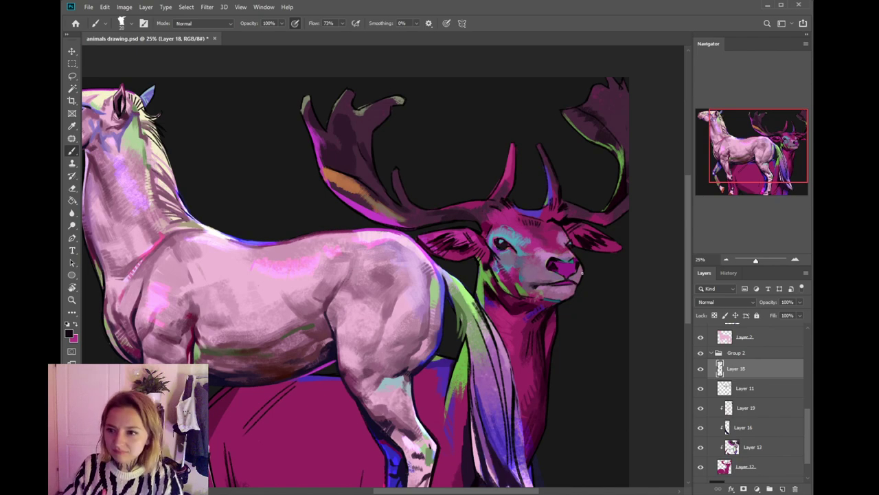
- Sample mauve and pink tones and brush them onto the deer's muzzle between nose and mouth
left_click(557, 273, "alt")
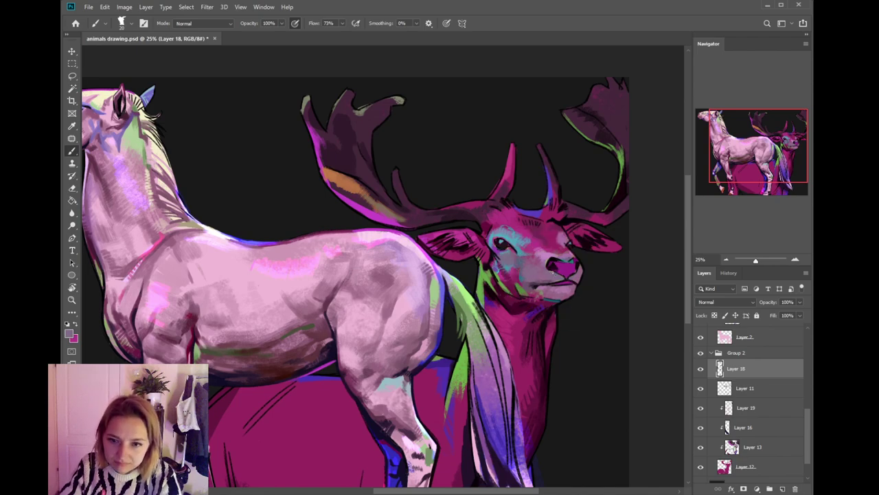
left_click(555, 264, "alt")
left_click_drag(549, 271, 555, 272)
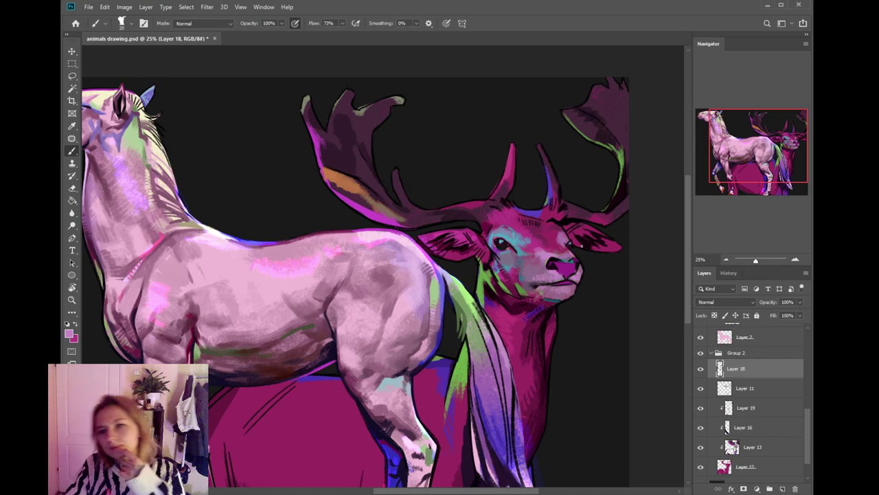
- Touch up the base of the deer's near ear with sampled black and dark maroon
scroll(579, 256, "down", 3)
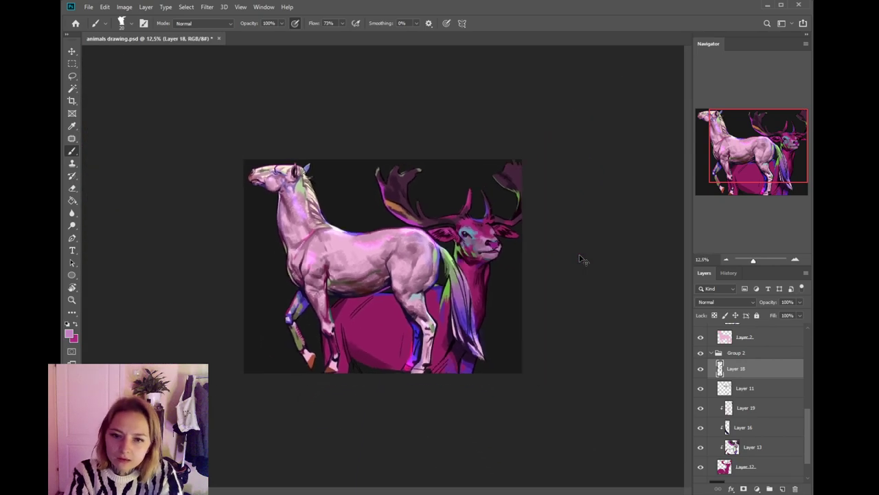
scroll(579, 259, "up", 3)
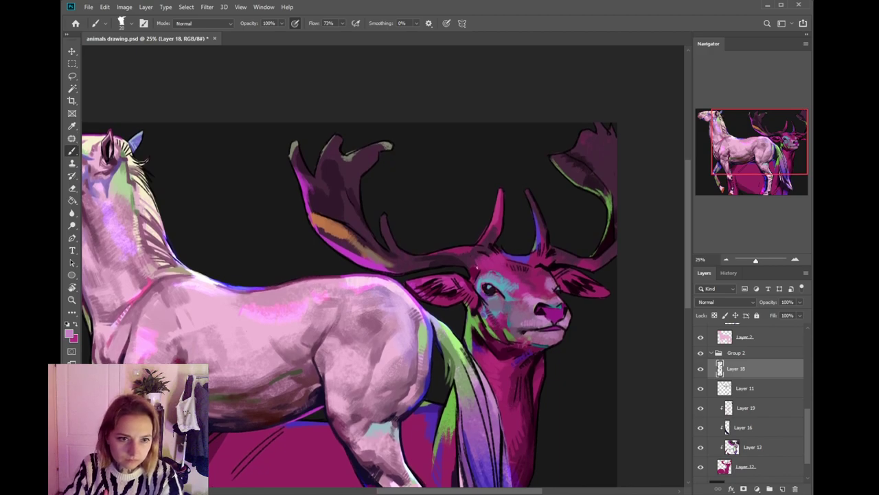
left_click(481, 302, "alt")
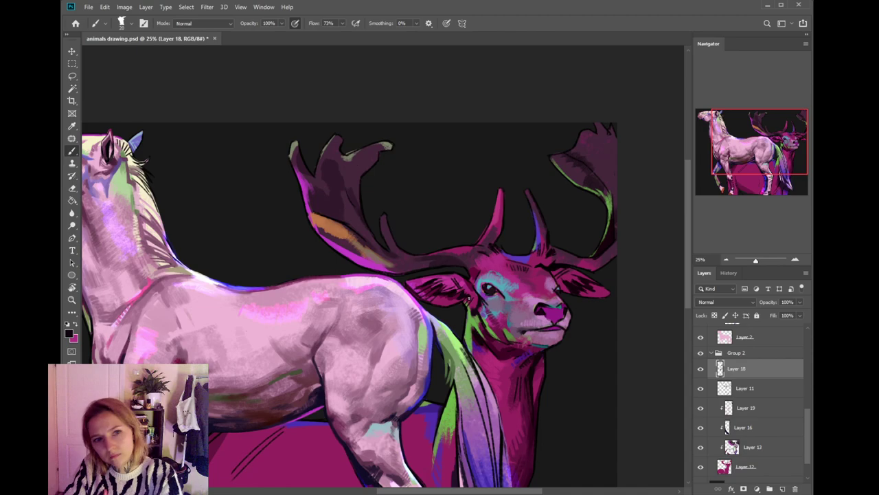
left_click(503, 328, "alt")
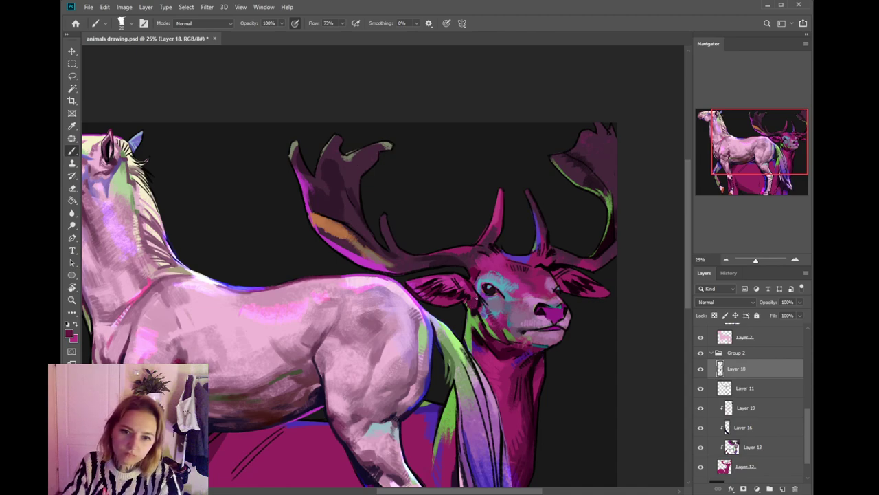
- Select Layer 9 and brush sampled mauve and light pink tones onto the horse's cheek below the eye
scroll(495, 279, "down", 5)
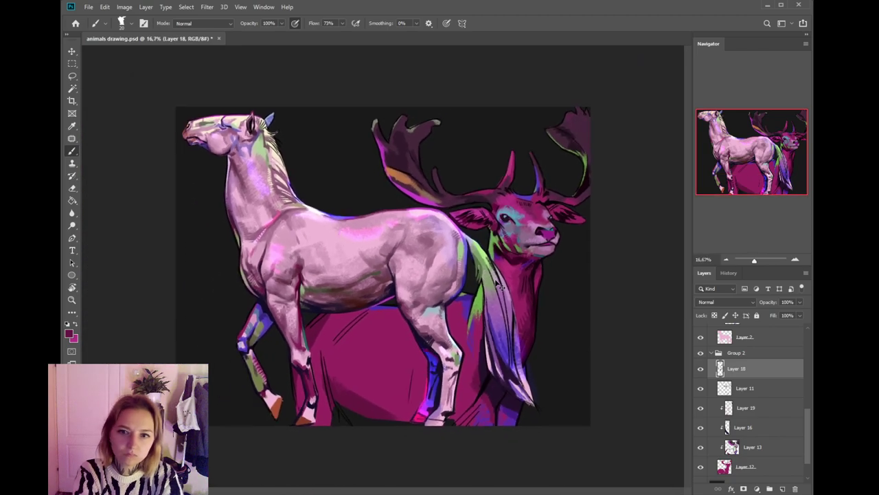
key("ctrl+plus")
key("ctrl+plus")
key("ctrl+plus")
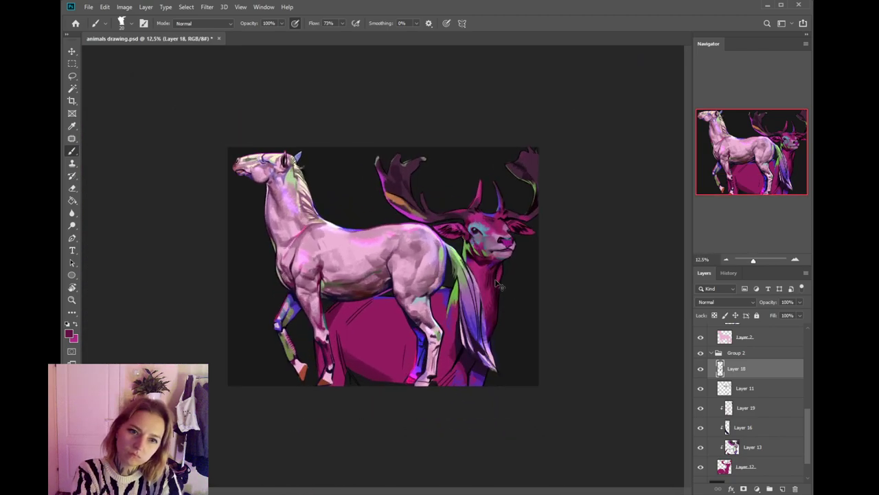
left_click_drag(437, 248, 536, 338)
mouse_move(415, 332)
left_mouse_down()
mouse_move(479, 357)
mouse_move(467, 372)
mouse_move(442, 336)
mouse_move(472, 377)
left_mouse_up()
key("ctrl+plus")
left_click(406, 263, "alt")
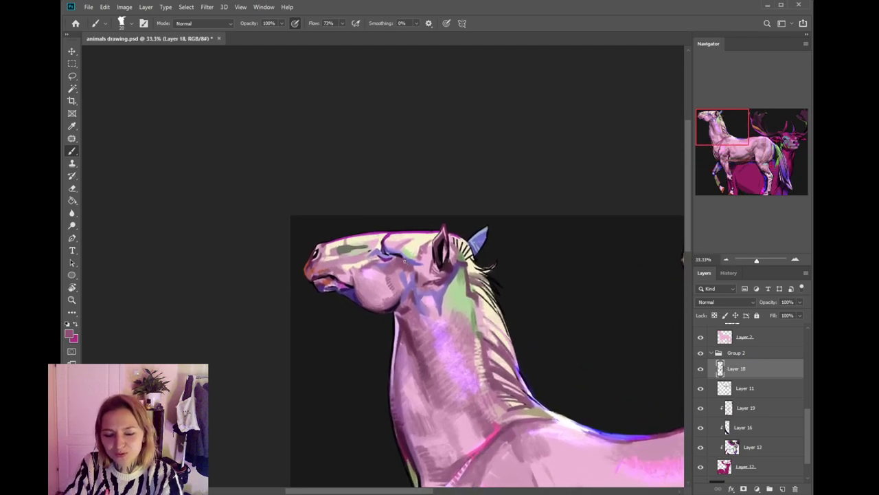
left_click(71, 335)
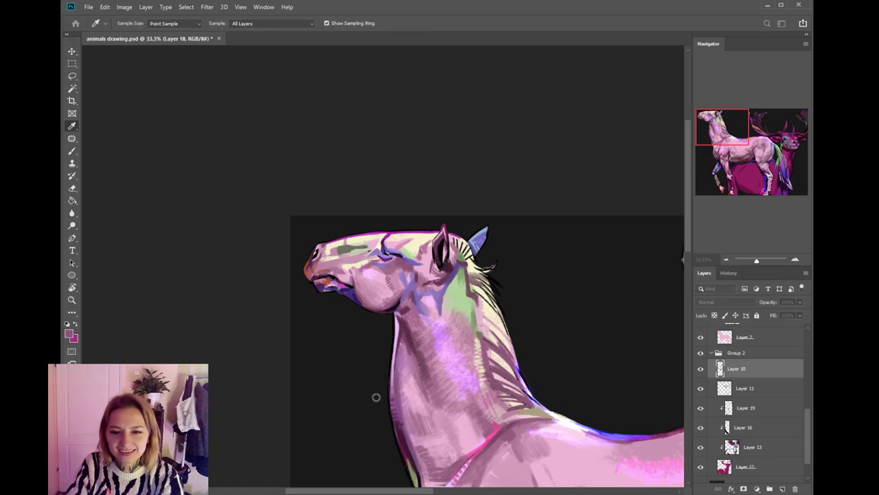
key("b")
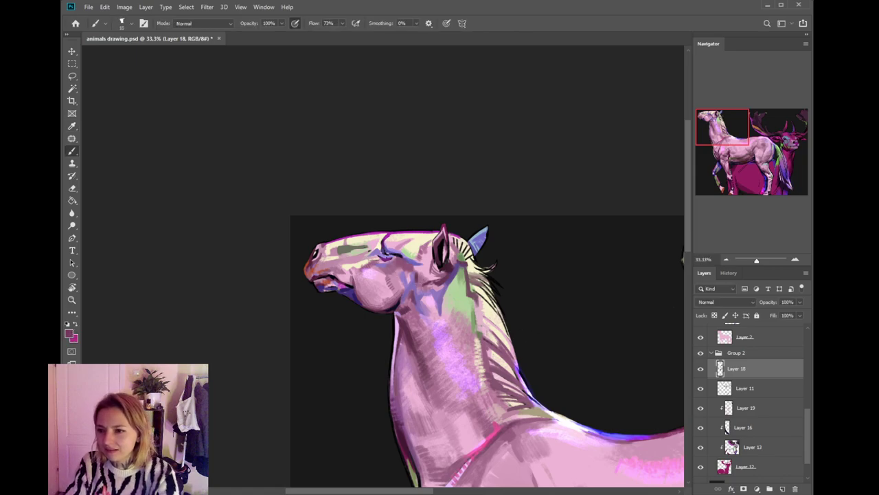
left_click(403, 266, "alt")
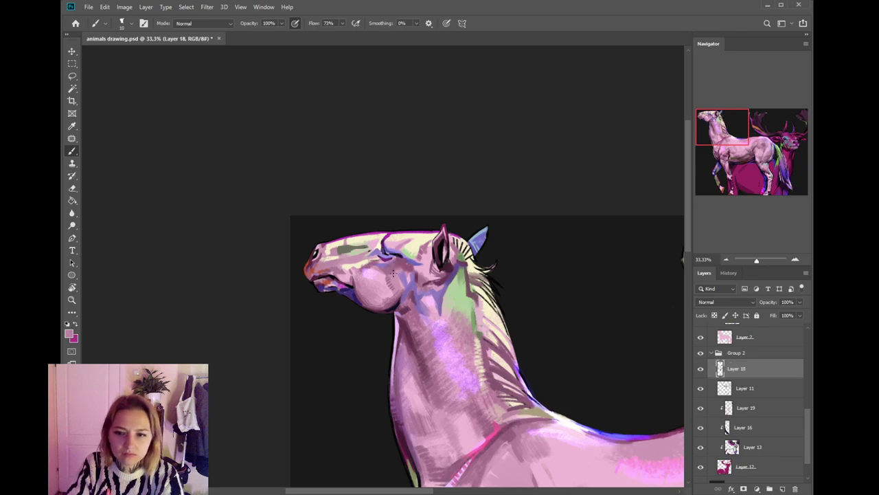
left_click(394, 274, "ctrl")
left_click(395, 275, "alt")
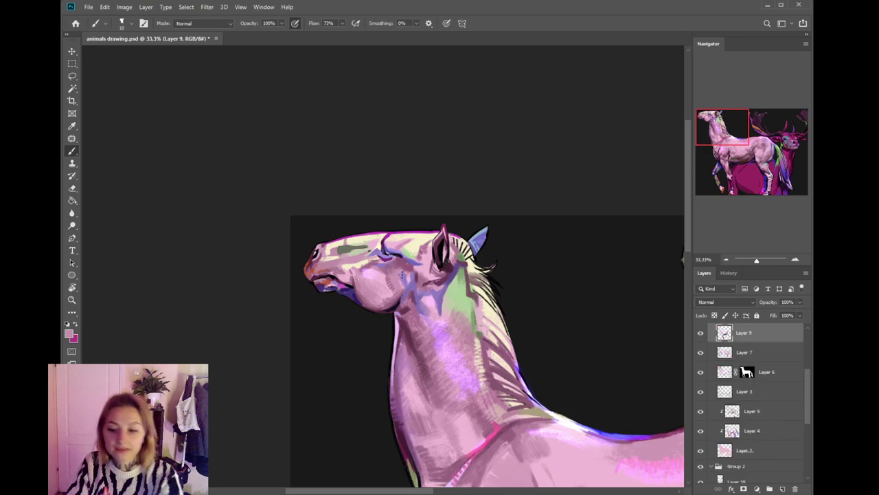
key("bracketright")
key("bracketright")
key("bracketleft")
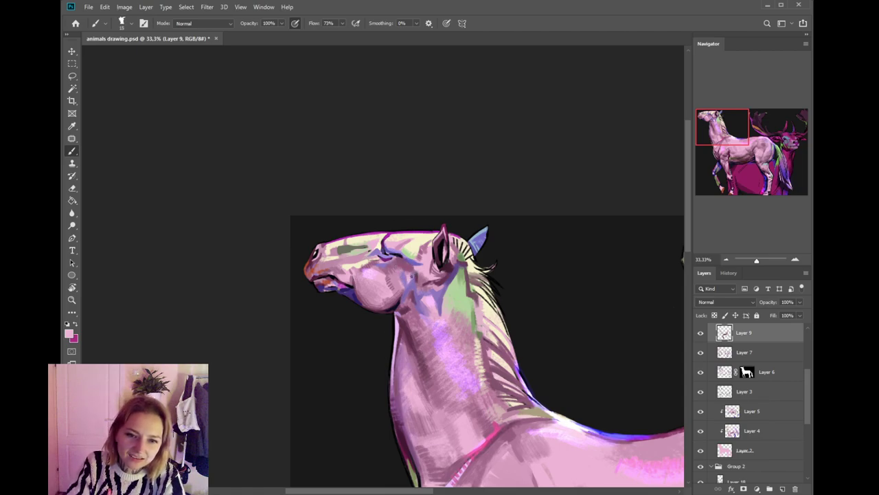
- Touch up the horse's near ear with sampled purple and near-black tones, and make Layer 10 active
mouse_move(434, 349)
left_mouse_down()
mouse_move(414, 298)
mouse_move(420, 344)
left_mouse_up()
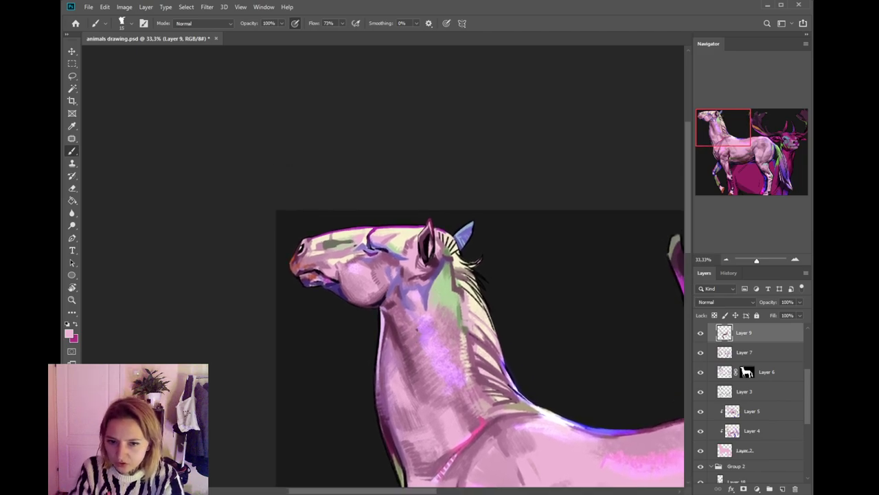
left_click(451, 255, "alt")
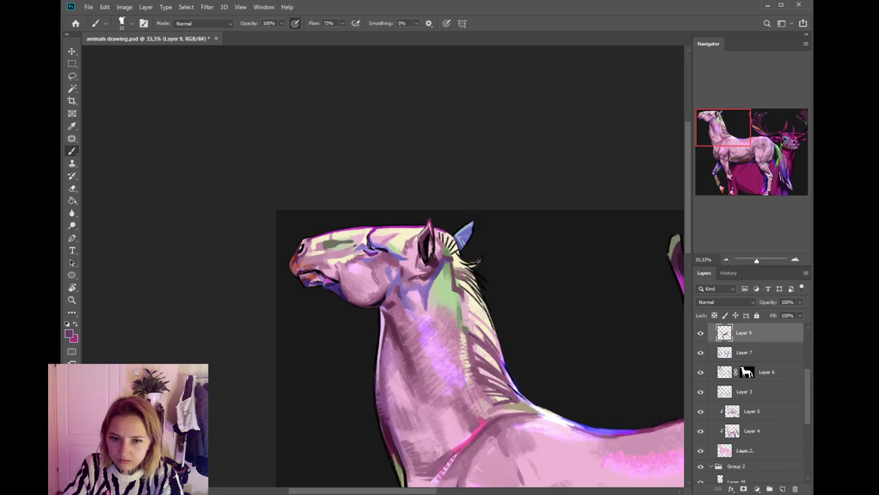
left_click(439, 257, "alt")
left_click(430, 239, "alt")
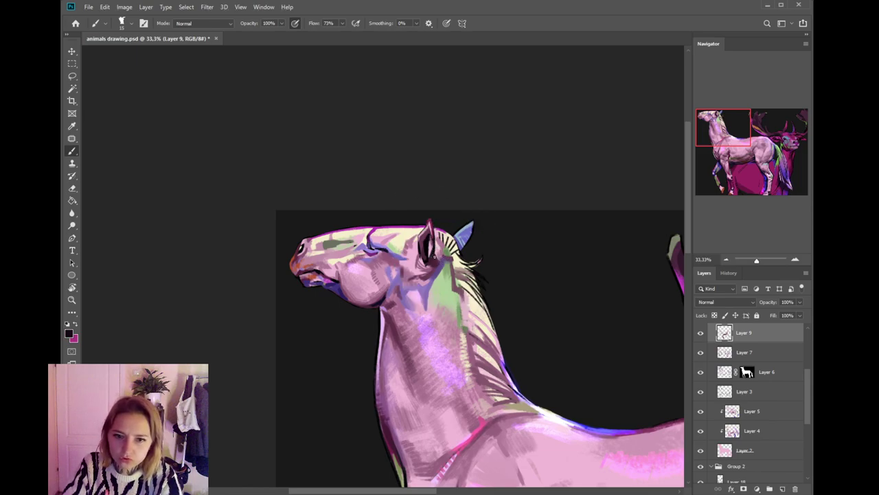
key("ctrl+shift+alt+n")
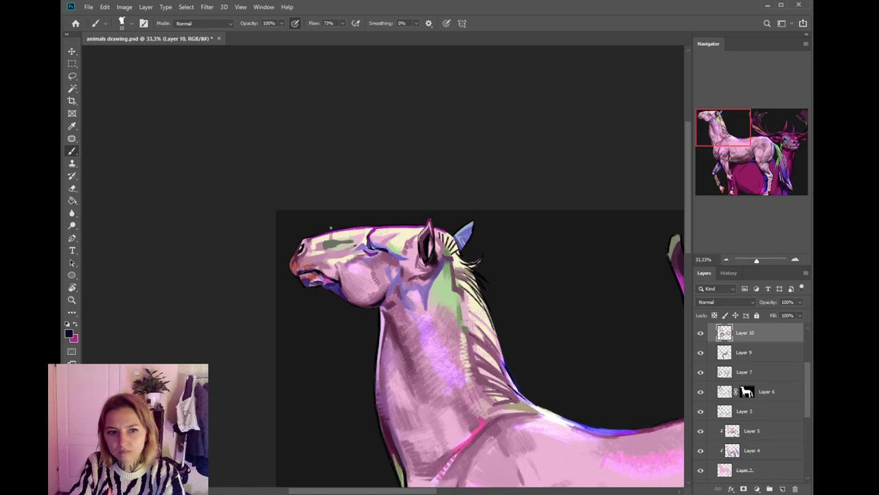
- Brush sampled magenta onto the horse's brow line and the upper outline of its head
left_click(376, 226, "alt")
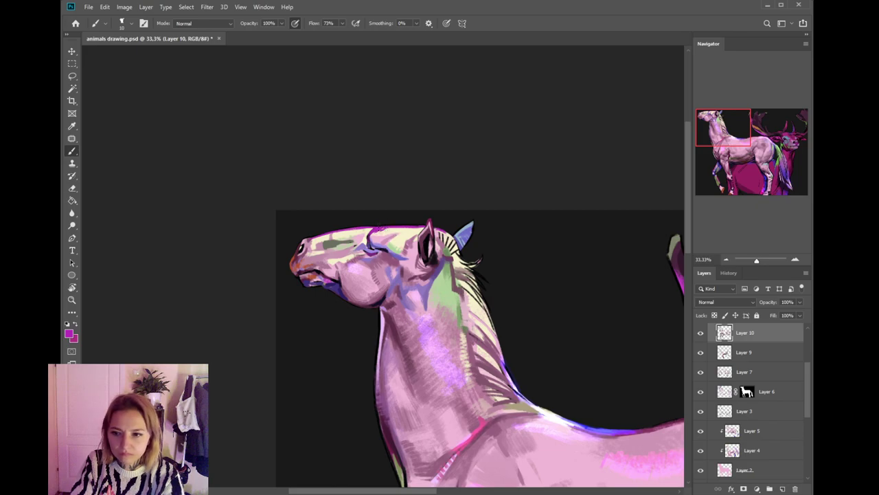
left_click_drag(376, 261, 415, 281)
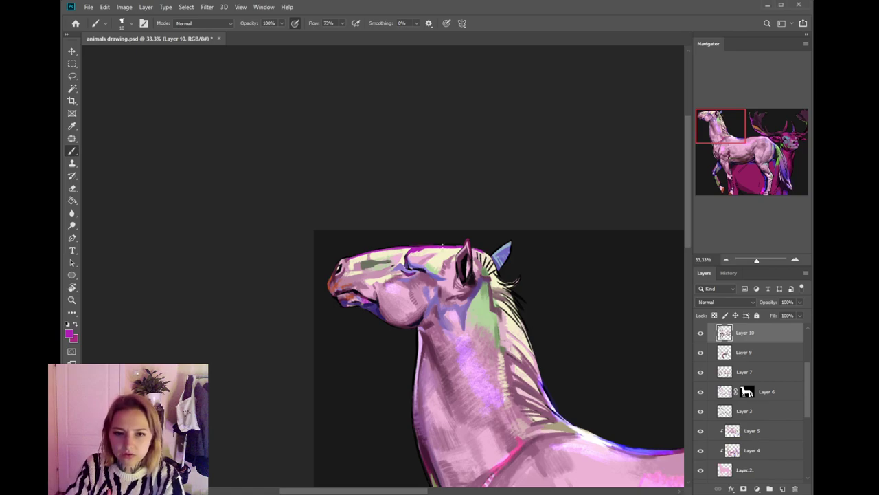
left_click_drag(423, 239, 456, 244)
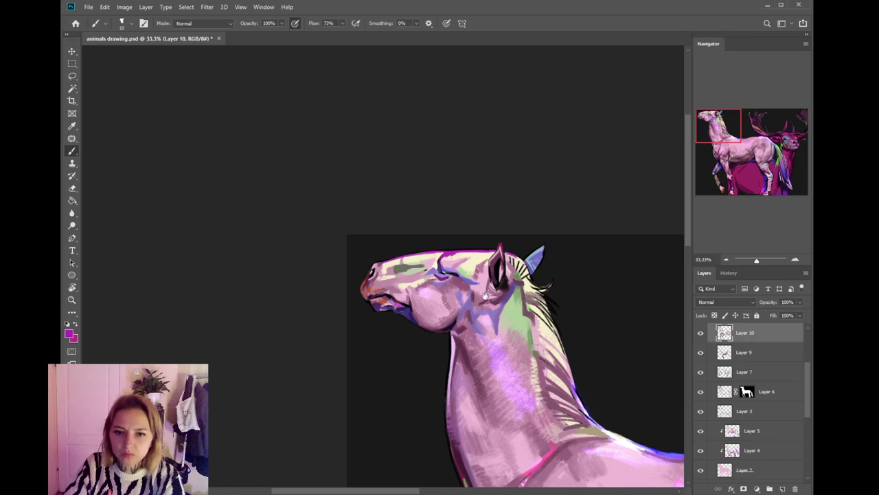
left_click_drag(485, 296, 464, 260)
- Draw sampled near-black strokes around the horse's ear and through the lower mane, undoing the last few strokes
left_click(484, 246, "alt")
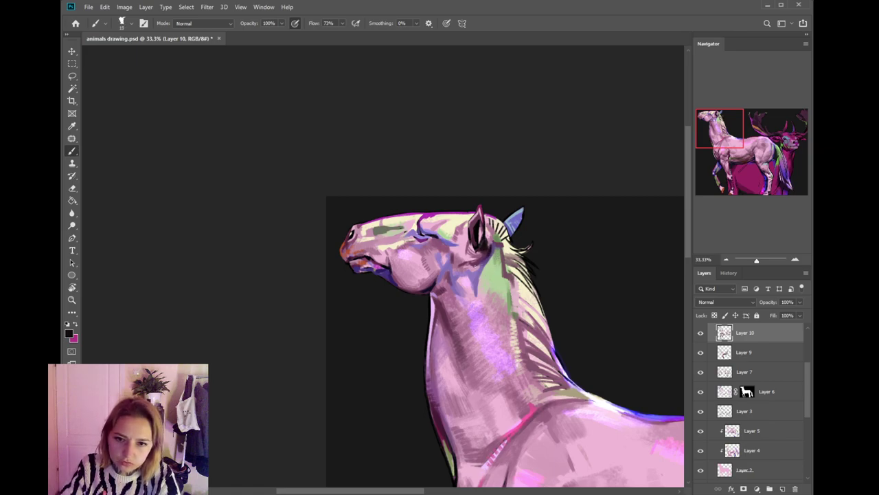
left_click_drag(503, 297, 489, 250)
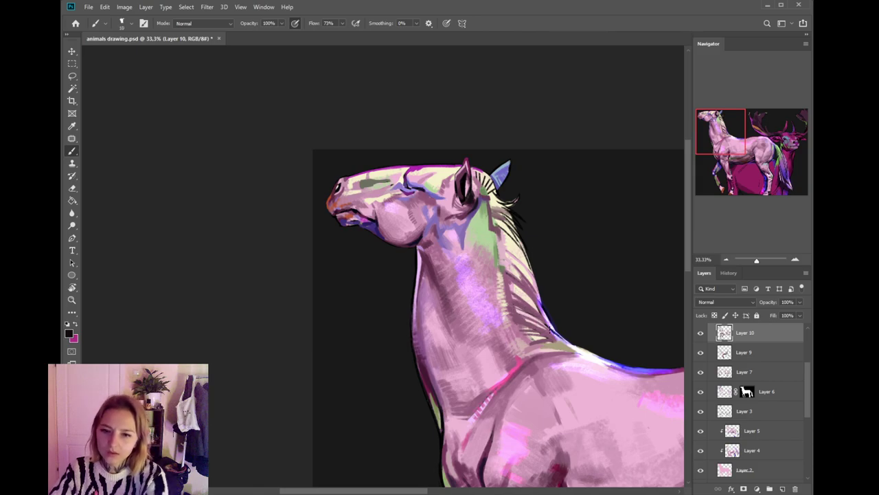
mouse_move(514, 300)
left_mouse_down()
mouse_move(559, 341)
mouse_move(552, 336)
left_mouse_up()
key("ctrl+z")
key("ctrl+z")
key("ctrl+z")
key("ctrl+z")
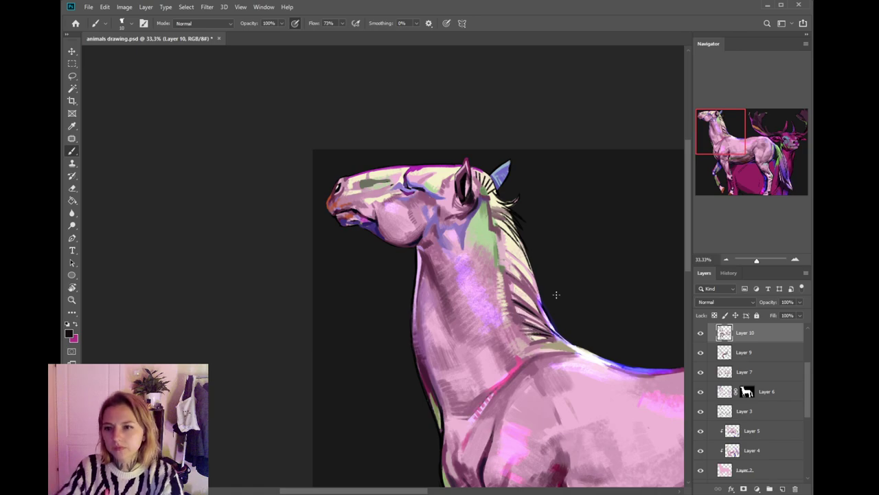
- Deepen the shadow on the horse's lower chest above the raised foreleg with dark navy strokes
left_click_drag(559, 398, 549, 347)
left_click_drag(540, 384, 536, 337)
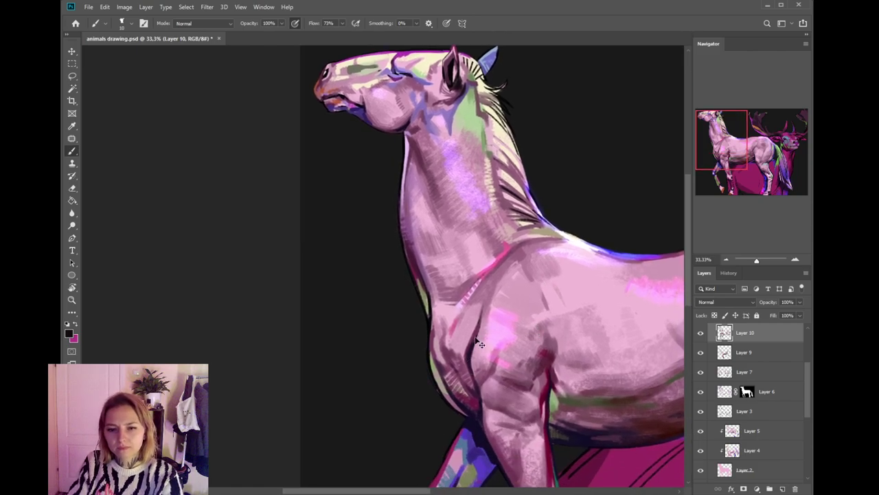
left_click_drag(502, 373, 484, 287)
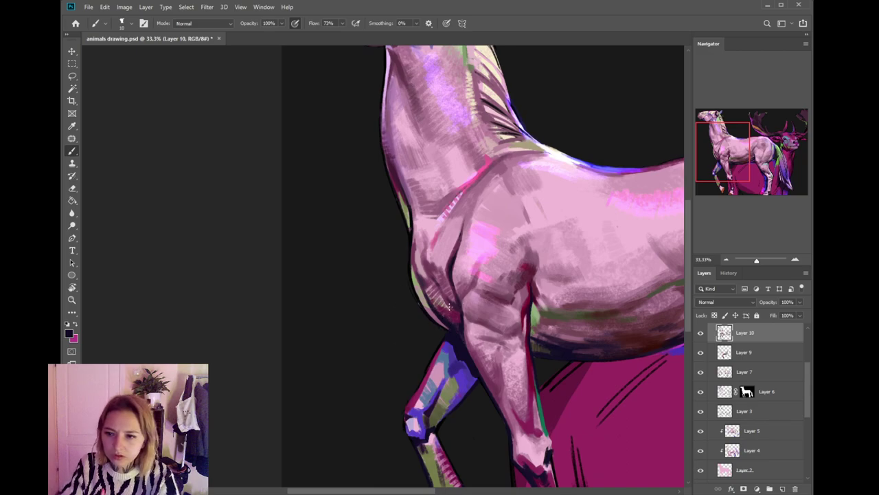
key("bracketright")
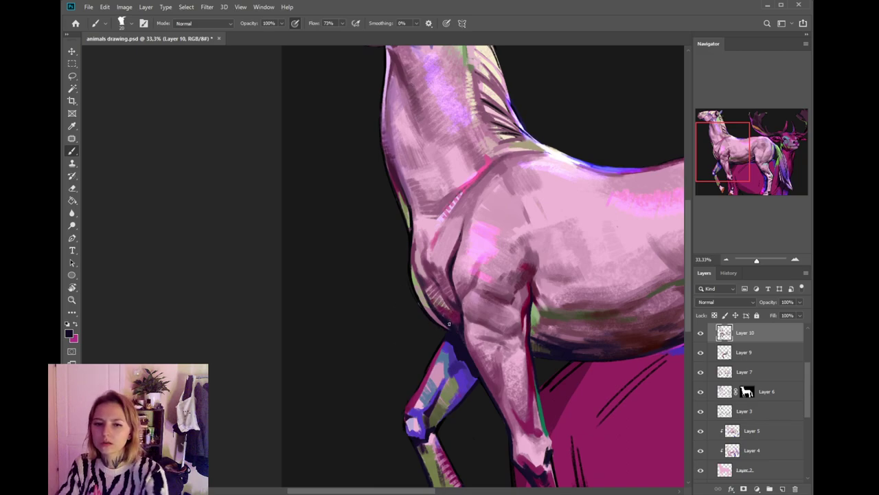
left_click_drag(449, 324, 426, 303)
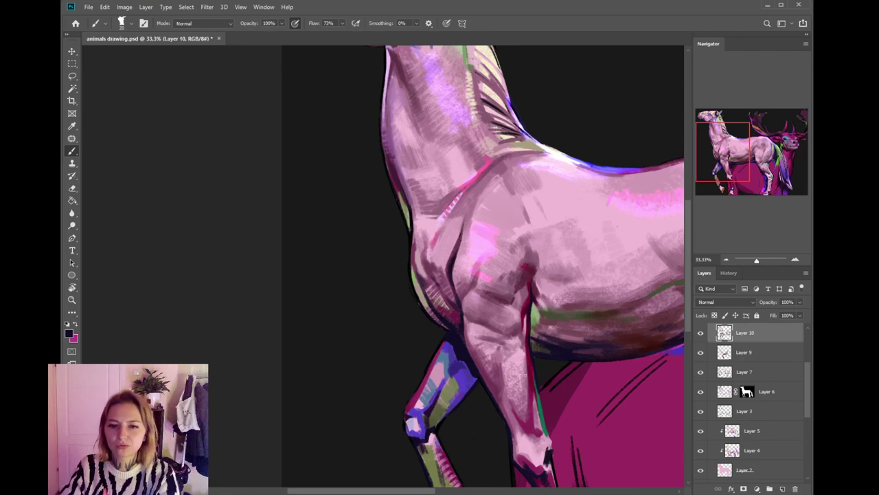
left_click_drag(524, 369, 486, 332)
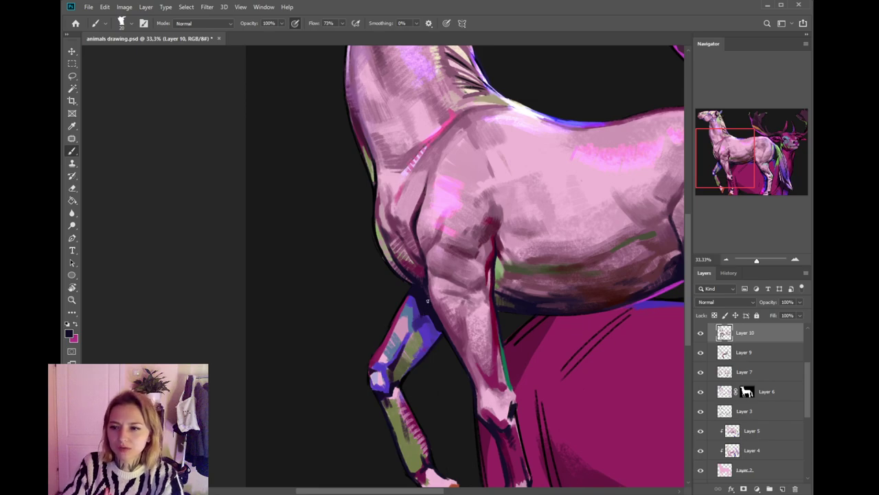
left_click_drag(429, 324, 448, 321)
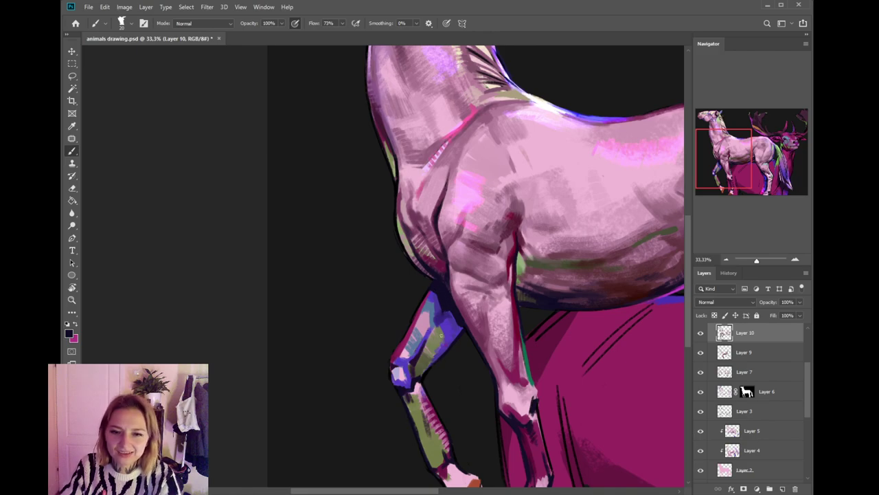
- Select Layer 15 and refine the front edge of the horse's standing foreleg with sampled dark purple
left_click(450, 320, "ctrl")
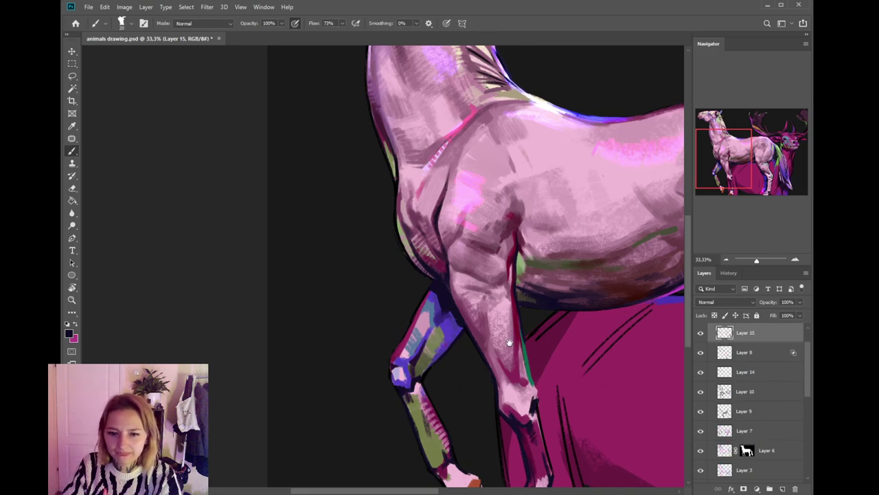
left_click_drag(509, 338, 480, 278)
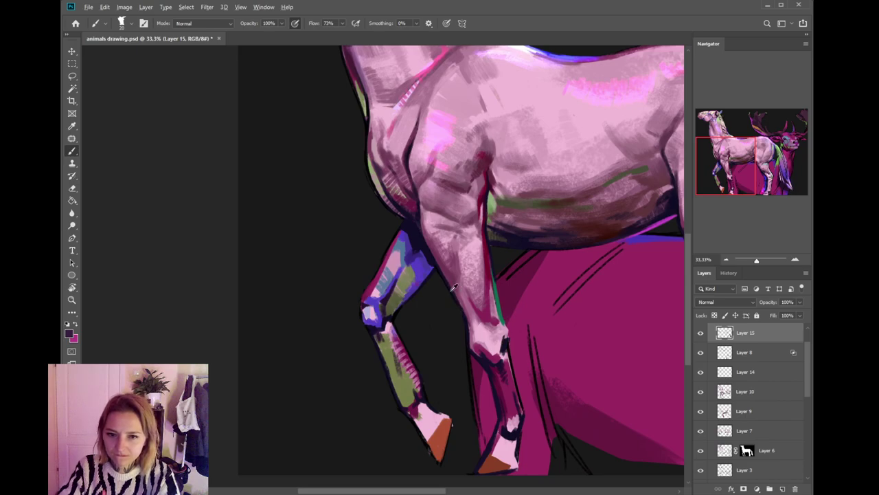
key("bracketleft")
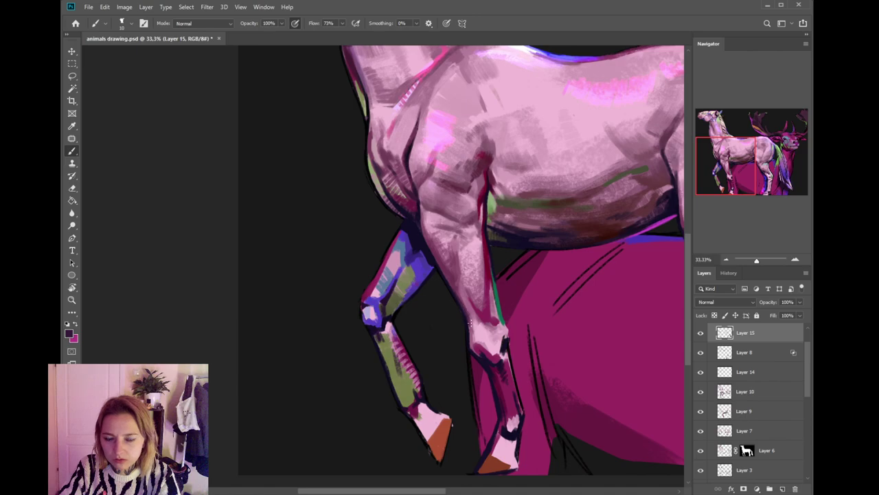
- Touch up the deer's chin and the shadow beneath its jaw with sampled dark maroon and near-black
key("ctrl+minus")
key("ctrl+minus")
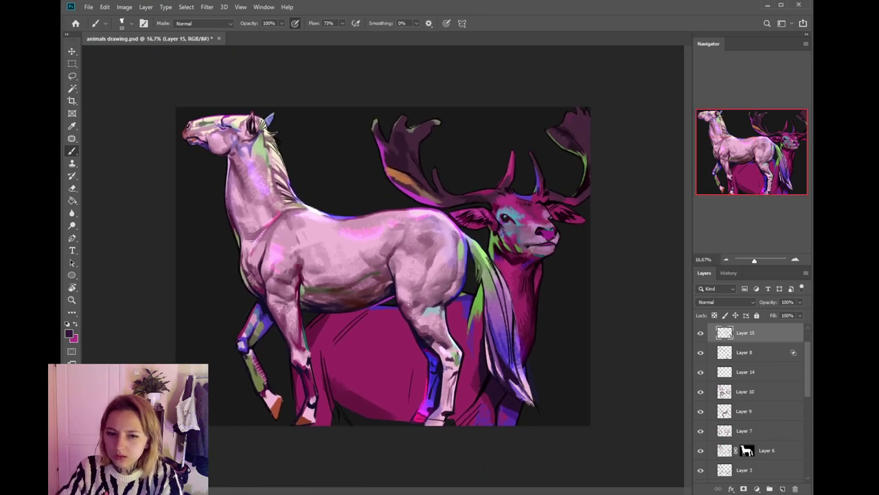
key("ctrl+plus")
left_click_drag(503, 321, 465, 314)
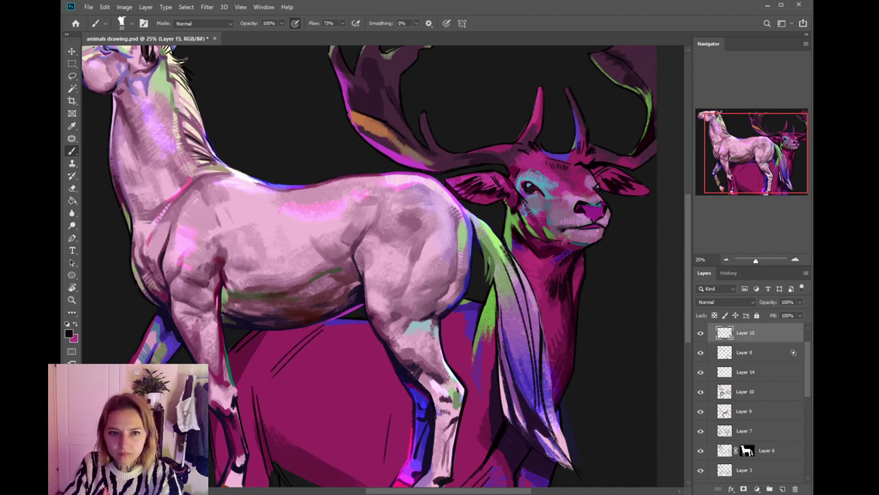
left_click(559, 250, "alt")
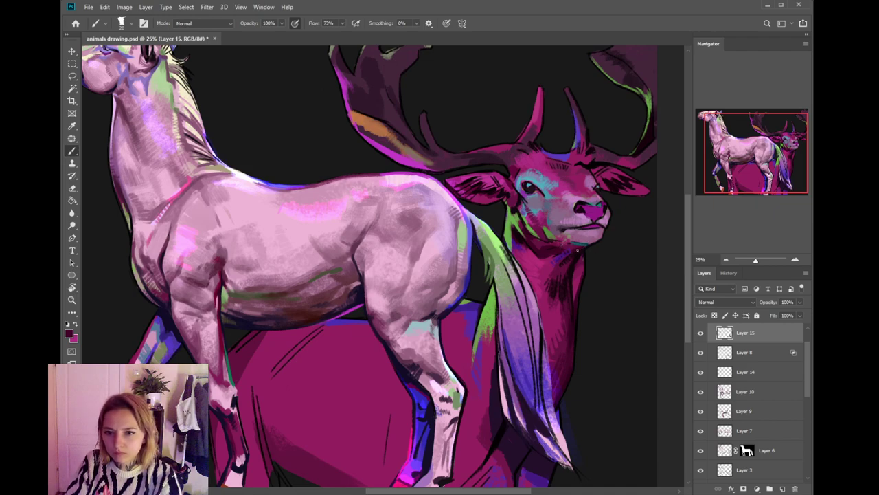
left_click(597, 223, "alt")
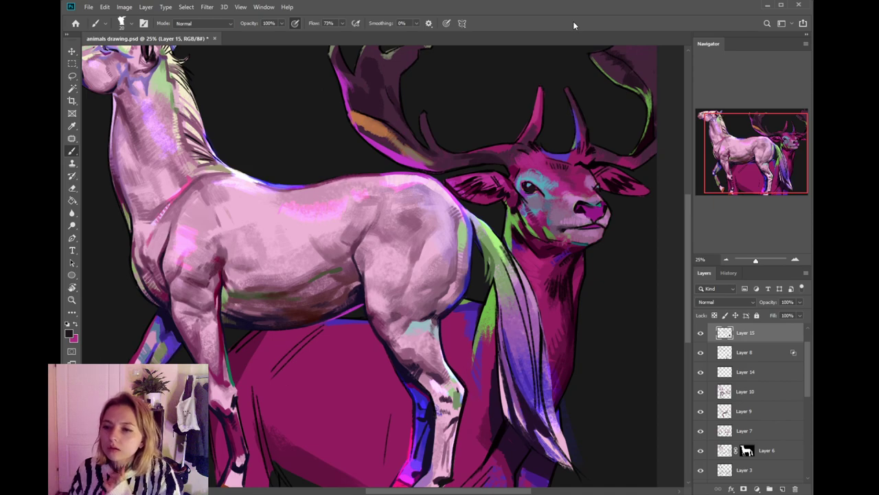
- Select Layer 2, erase the edge of the horse's raised front hoof to clean its contour, and return to the Brush tool
mouse_move(425, 282)
left_mouse_down()
mouse_move(473, 271)
mouse_move(463, 251)
mouse_move(479, 234)
left_mouse_up()
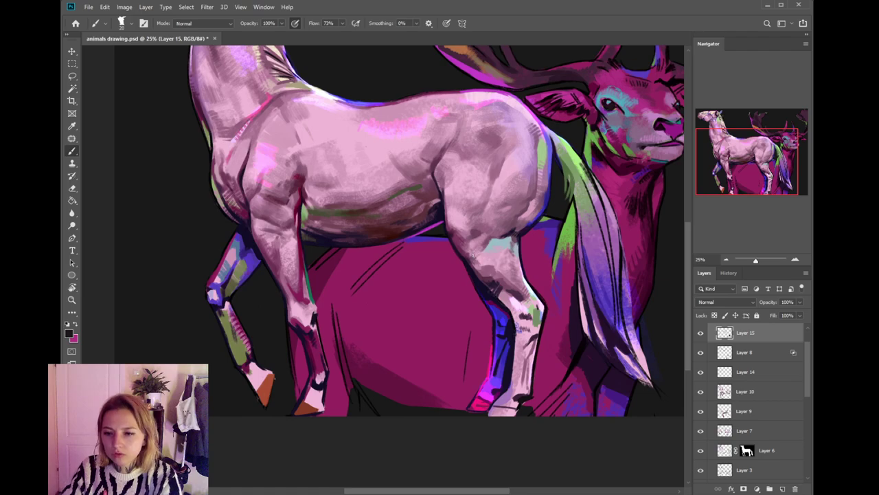
left_click_drag(487, 410, 546, 419)
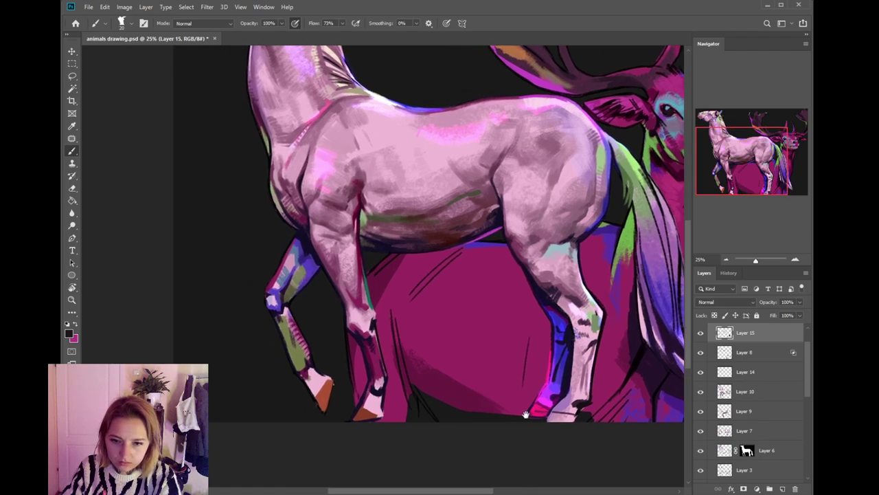
left_click_drag(498, 373, 526, 403)
left_click(357, 414, "ctrl")
key("e")
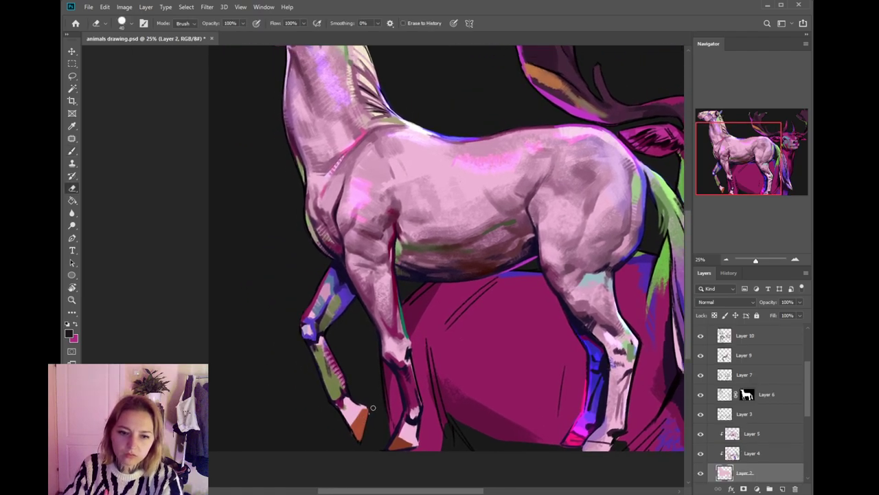
left_click_drag(358, 402, 368, 411)
key("b")
key("b")
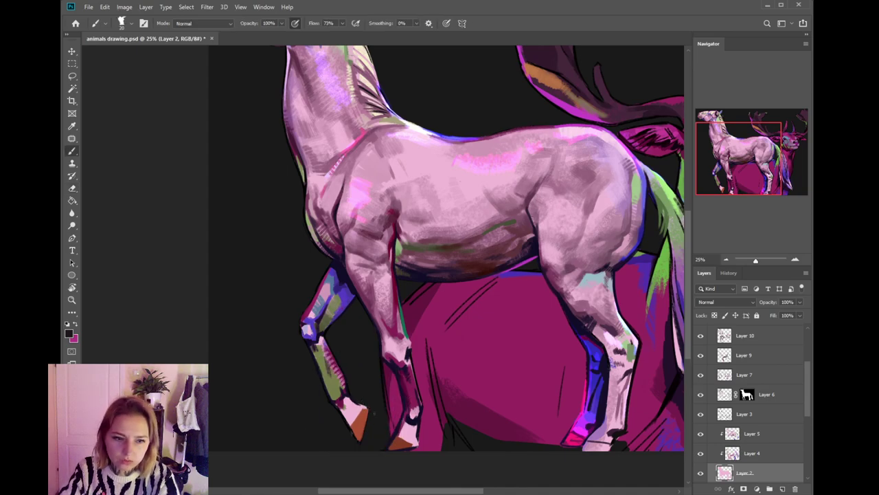
- Select Layer 15 and refine the knee and edges of the horse's standing foreleg with sampled purple, magenta and near-black
left_click_drag(432, 342, 422, 384)
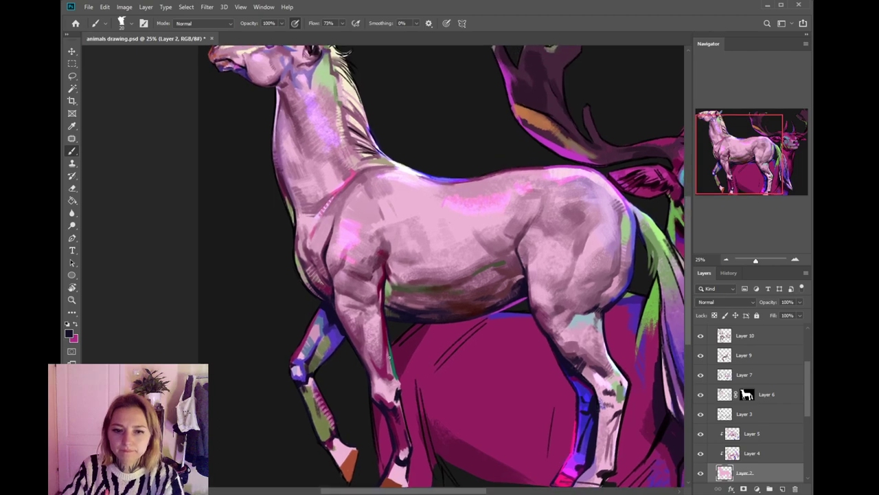
left_click(372, 368, "ctrl")
left_click(368, 366, "alt")
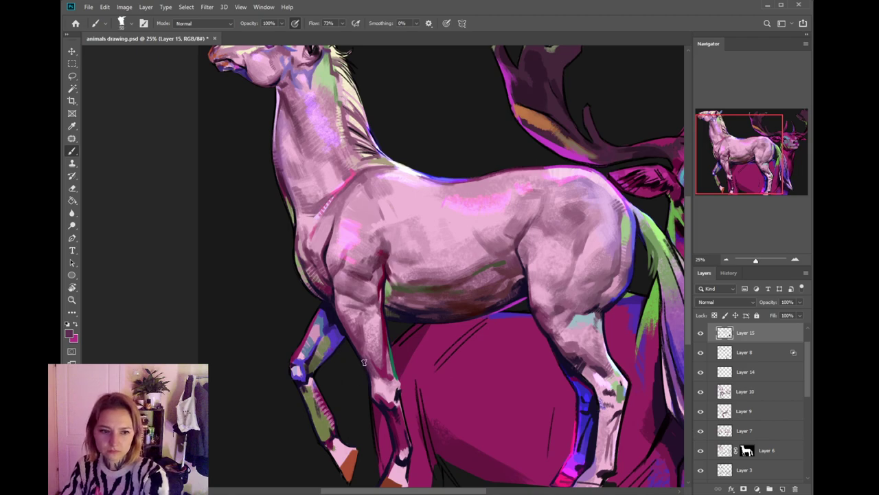
left_click(367, 358, "alt")
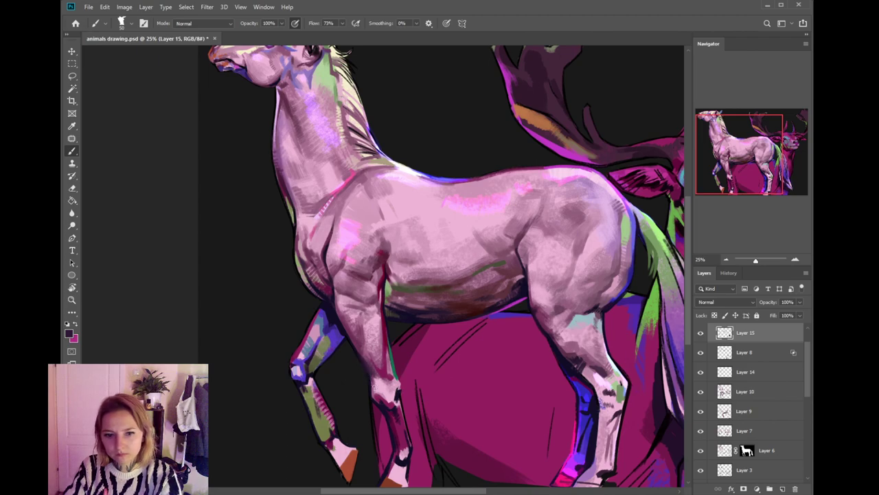
left_click(369, 349, "alt")
mouse_move(377, 397)
left_mouse_down()
mouse_move(383, 388)
mouse_move(380, 396)
mouse_move(395, 402)
left_mouse_up()
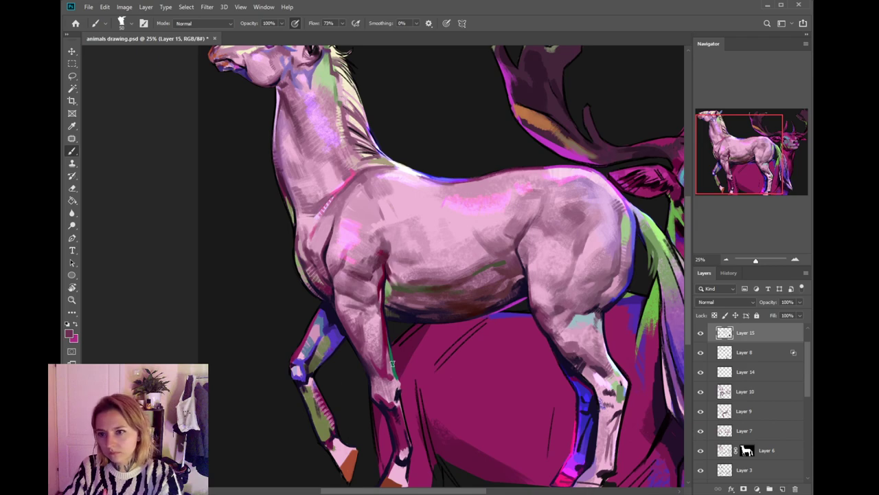
left_click(391, 401, "alt")
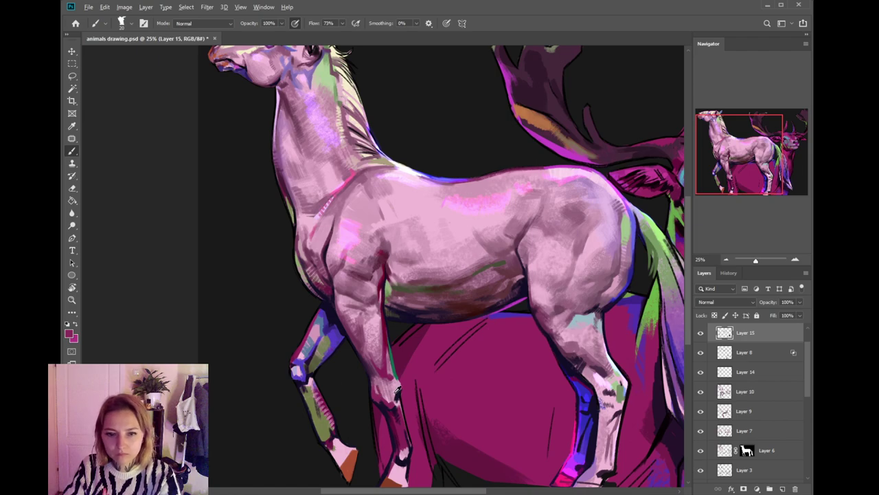
left_click(399, 386, "alt")
key("bracketleft")
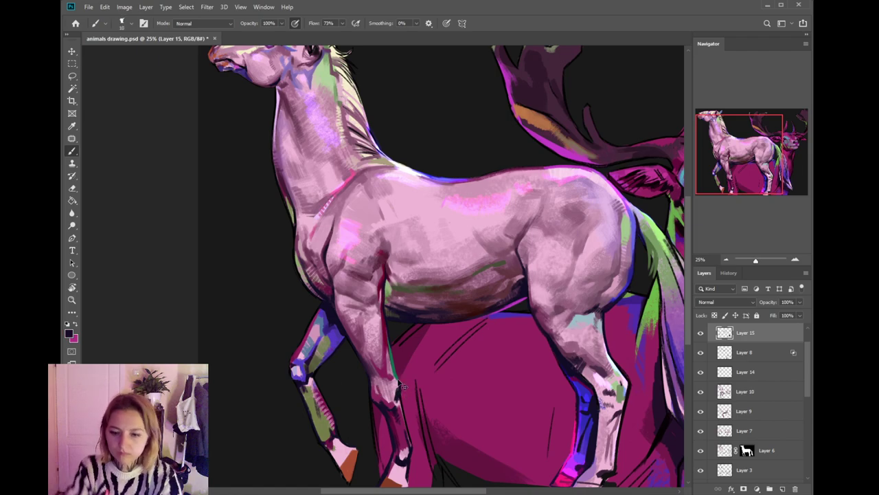
- Enlarge the brush to 20 and shade the upper part of the horse's tail with sampled greens
key("ctrl+minus")
key("ctrl+minus")
key("ctrl+minus")
key("ctrl+plus")
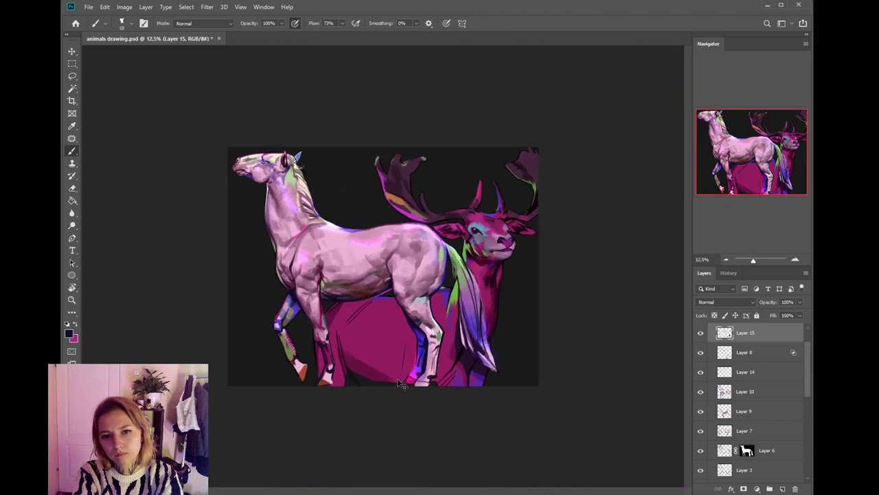
key("ctrl+plus")
left_click_drag(497, 315, 491, 322)
left_click(496, 295, "alt")
key("bracketright")
key("bracketright")
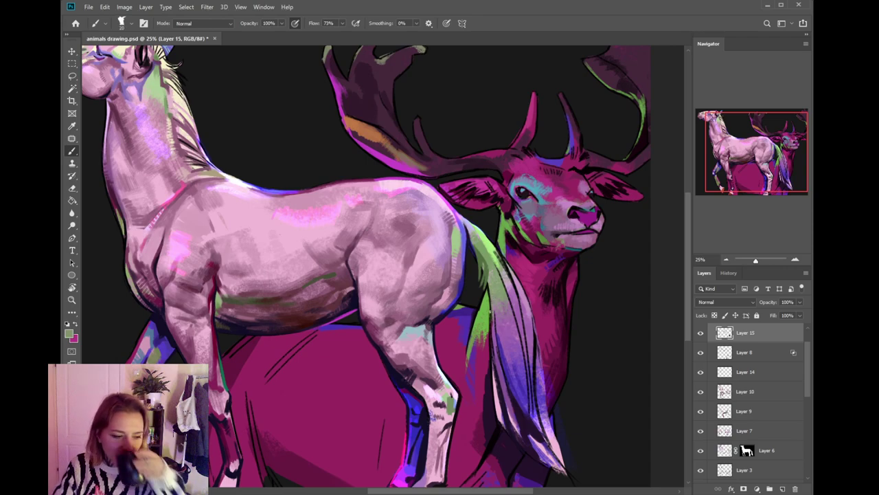
left_click(486, 278, "alt")
mouse_move(491, 280)
left_mouse_down()
mouse_move(491, 316)
mouse_move(488, 277)
left_mouse_up()
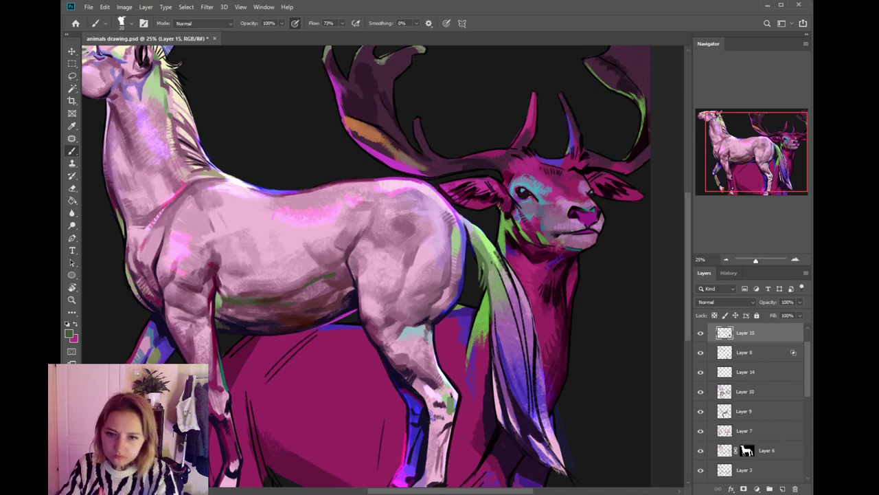
- Try bright green strokes down the front edge of the horse's tail, undoing the strokes that do not fit
left_click(492, 303, "alt")
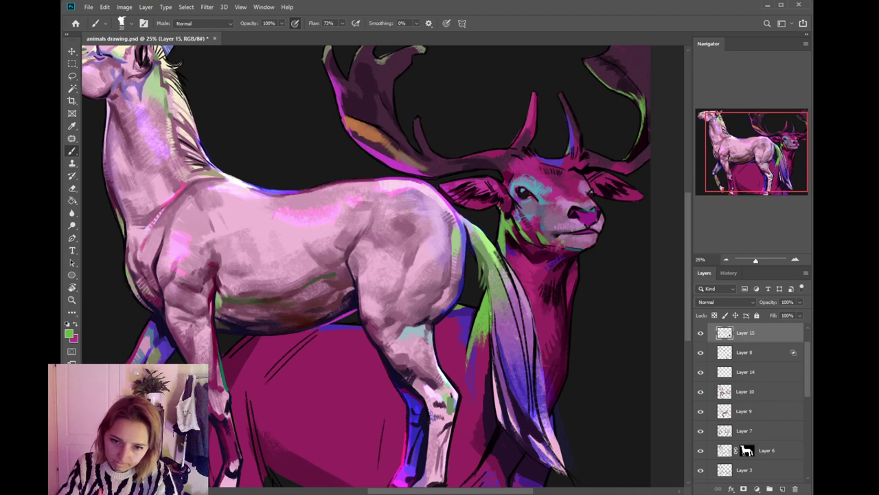
left_click_drag(489, 311, 493, 400)
key("ctrl+z")
left_click_drag(491, 356, 494, 405)
key("ctrl+z")
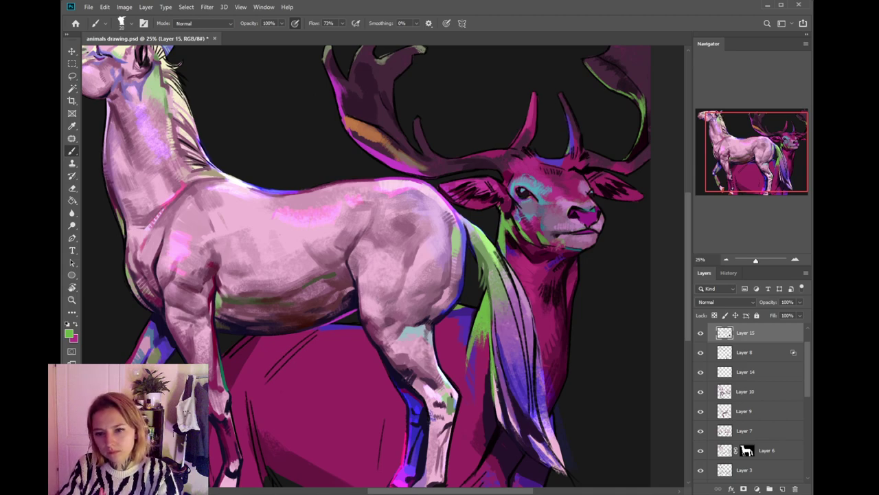
- Paint dark green hair strands through the upper and middle tail, undoing and redrawing the unsatisfactory ones
left_click(488, 277, "alt")
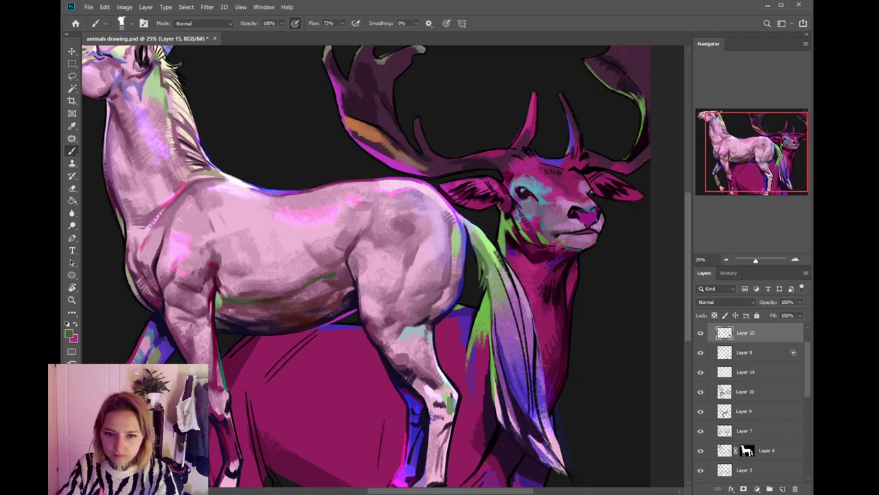
mouse_move(487, 274)
left_mouse_down()
mouse_move(489, 310)
mouse_move(500, 282)
mouse_move(493, 315)
left_mouse_up()
left_click_drag(477, 236, 492, 269)
key("ctrl+z")
left_click_drag(477, 238, 486, 257)
left_click_drag(501, 287, 505, 358)
key("ctrl+z")
key("ctrl+z")
left_click_drag(502, 304, 506, 360)
left_click_drag(506, 321, 515, 355)
- Select Layer 19 and add sampled bright green strokes to the deer's neck beside the horse's tail
key("ctrl+minus")
key("ctrl+minus")
key("ctrl+minus")
key("ctrl+minus")
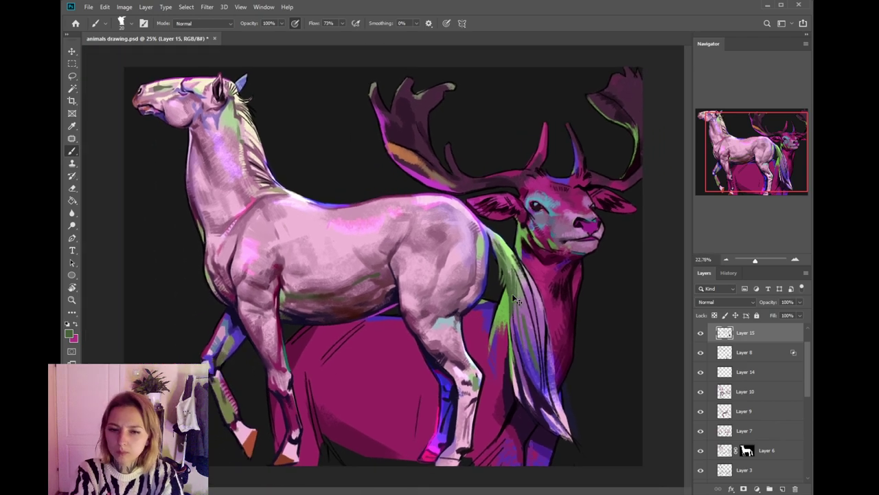
key("ctrl+plus")
key("ctrl+plus")
key("ctrl+plus")
key("ctrl+plus")
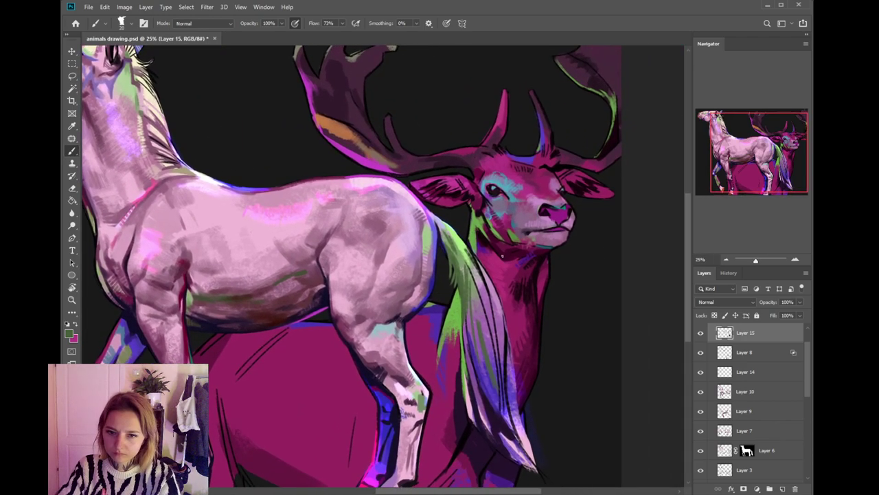
left_click(496, 273, "ctrl")
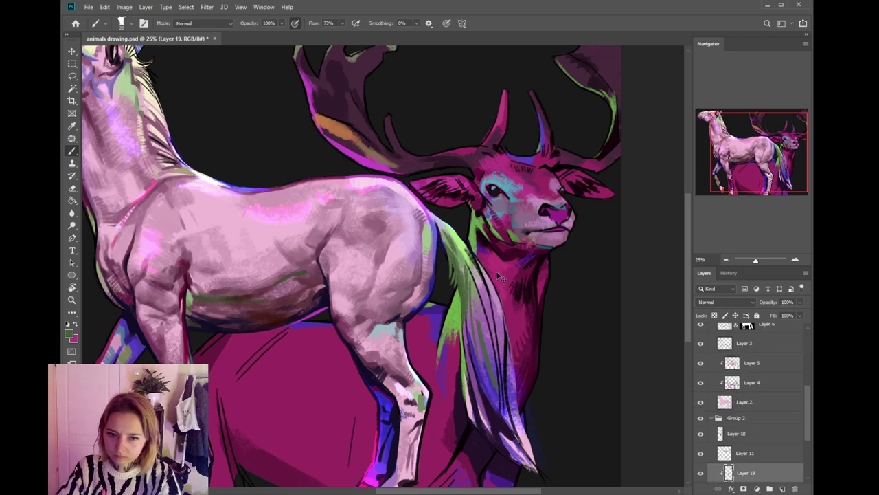
left_click(475, 235, "alt")
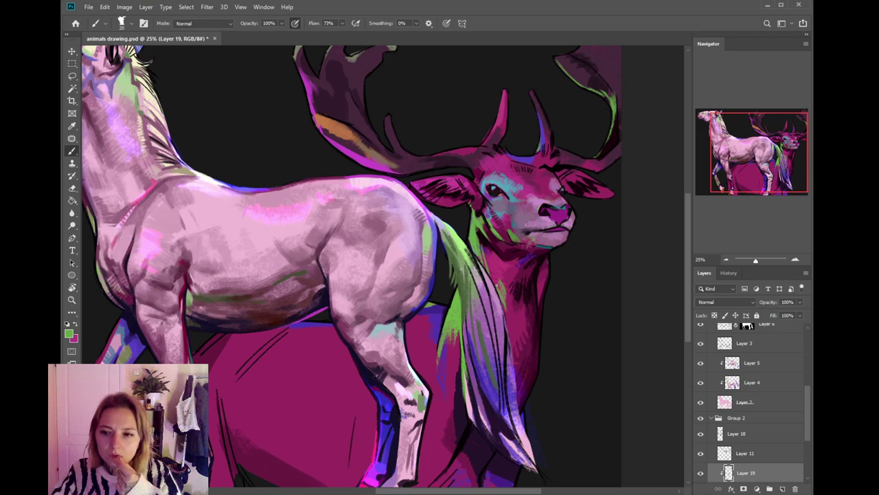
mouse_move(502, 284)
left_mouse_down()
mouse_move(515, 258)
mouse_move(504, 298)
mouse_move(503, 284)
left_mouse_up()
- Switch to Layer 15 and repaint a dark green strand along the front of the horse's tail
left_click(492, 299, "alt")
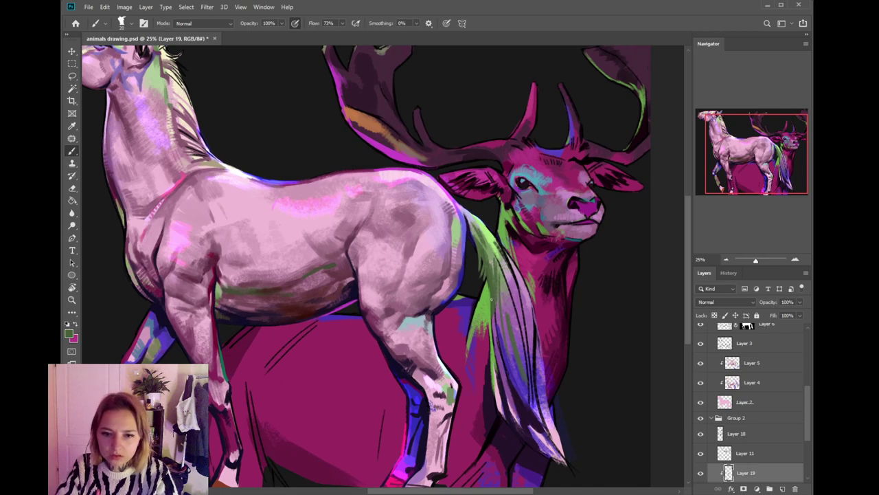
left_click(491, 299, "ctrl")
left_click_drag(491, 340, 489, 293)
key("ctrl+z")
left_click_drag(491, 342, 489, 287)
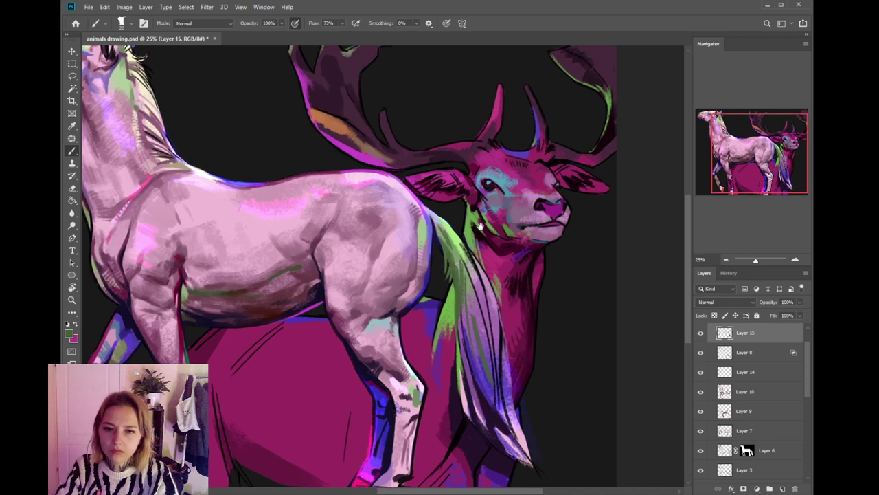
- Return to Layer 19 and touch up the bright green light on the deer's neck below the ear
left_click_drag(481, 232, 486, 293)
left_click(478, 301, "ctrl")
left_click(473, 294, "alt")
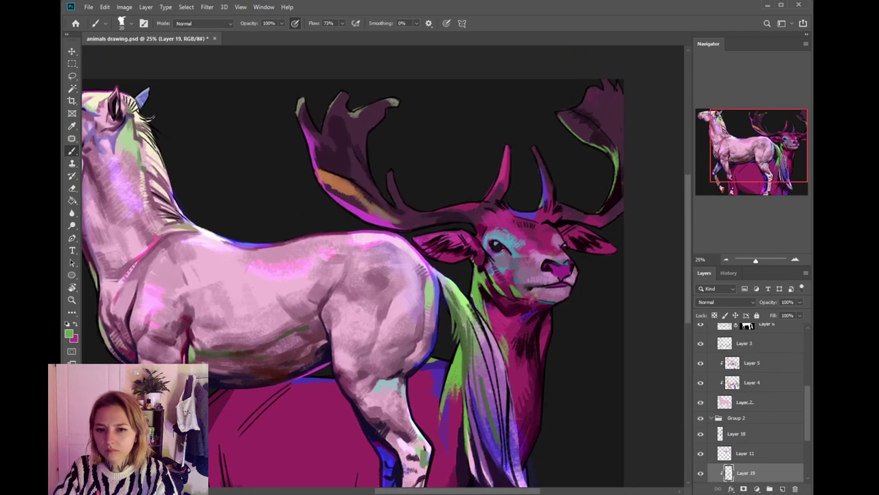
left_click_drag(465, 264, 506, 315)
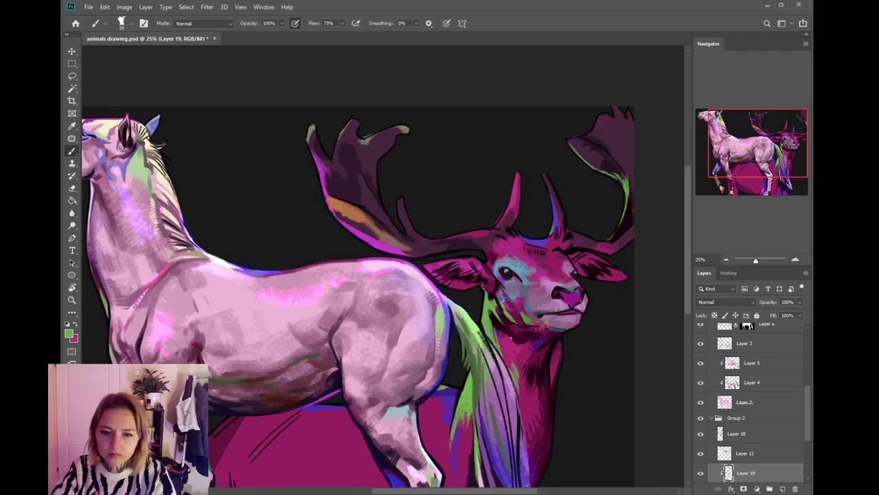
mouse_move(517, 356)
left_mouse_down()
mouse_move(517, 322)
mouse_move(521, 360)
left_mouse_up()
- Shade the deer's neck beneath the jaw with sampled dark maroon, magenta and muted green hatching strokes
left_click(550, 320, "alt")
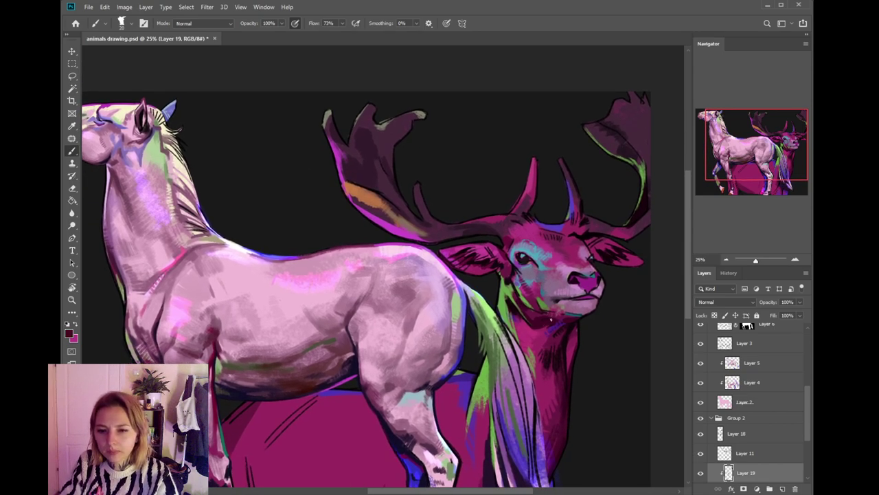
left_click(533, 329, "alt")
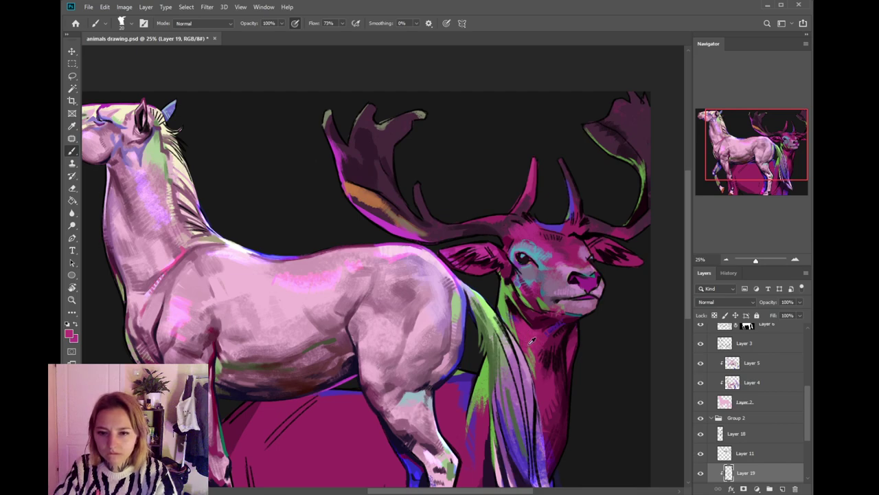
left_click_drag(550, 370, 545, 339)
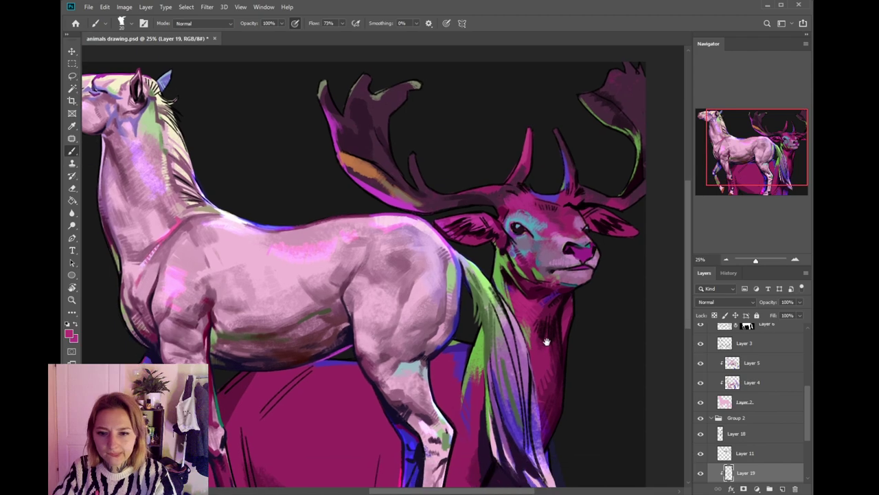
left_click(531, 335, "alt")
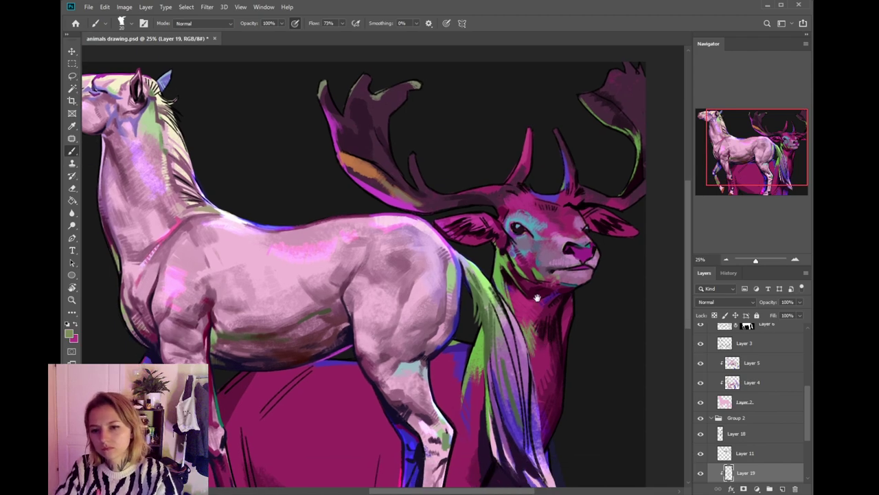
left_click_drag(534, 297, 524, 323)
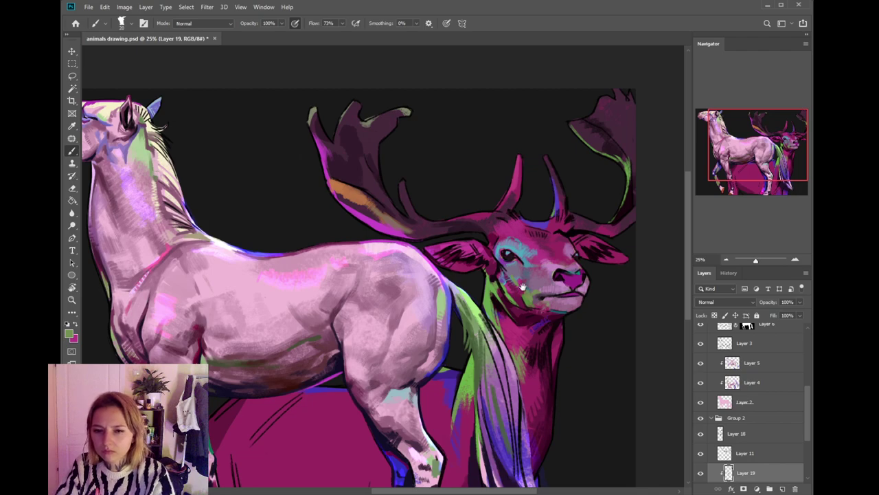
left_click_drag(522, 287, 527, 266)
- Reduce the brush size to 10, select Layer 18 and refine the deer's lower jaw edge with sampled dark magenta
left_click(515, 275, "alt")
key("bracketleft")
key("bracketleft")
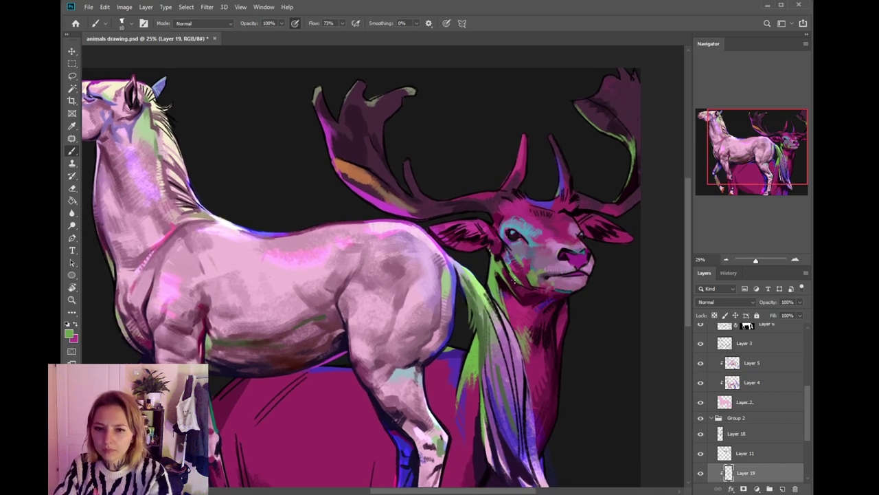
left_click(511, 271, "ctrl")
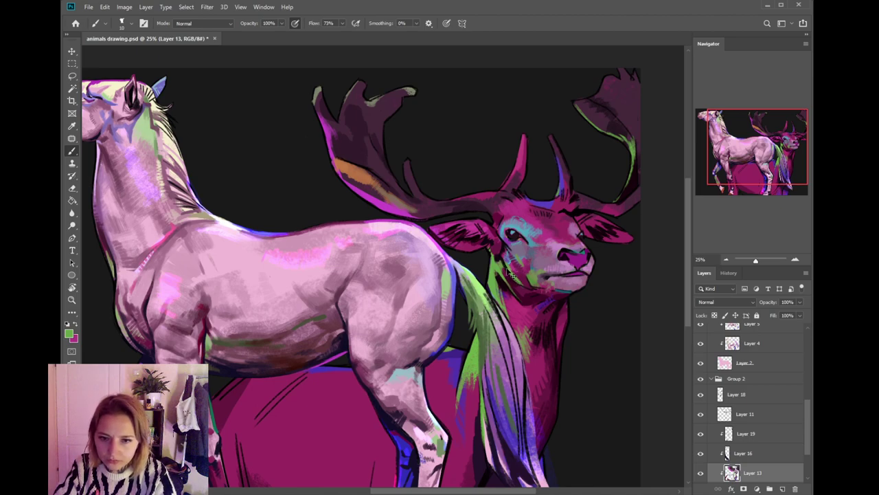
key("alt+bracketright")
key("alt+bracketright")
key("alt+bracketright")
key("alt+bracketright")
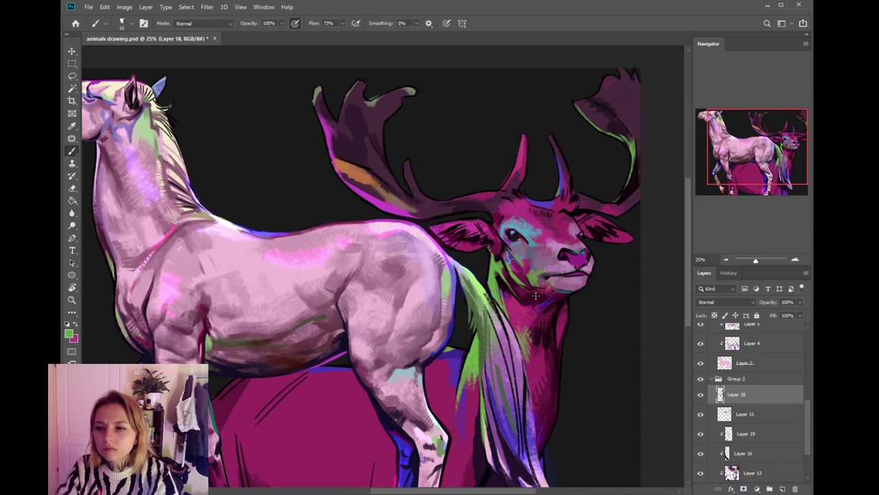
scroll(501, 279, "down", 1)
left_click(524, 265, "alt")
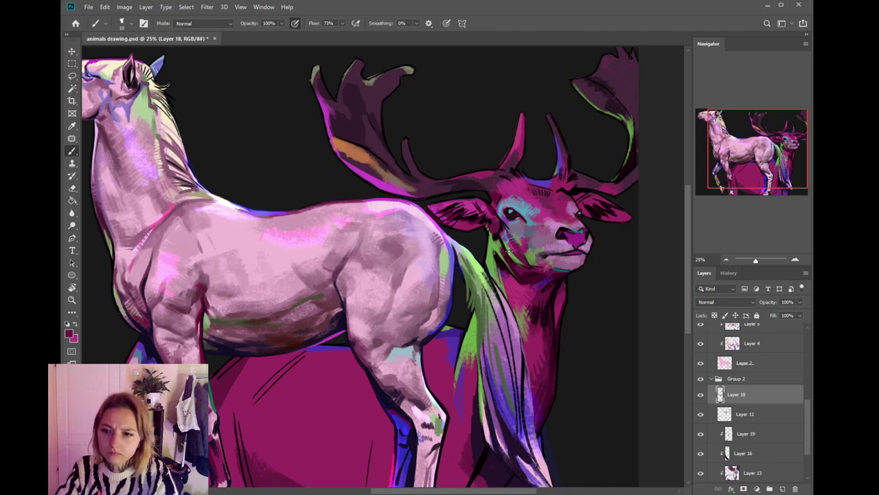
left_click_drag(529, 261, 521, 268)
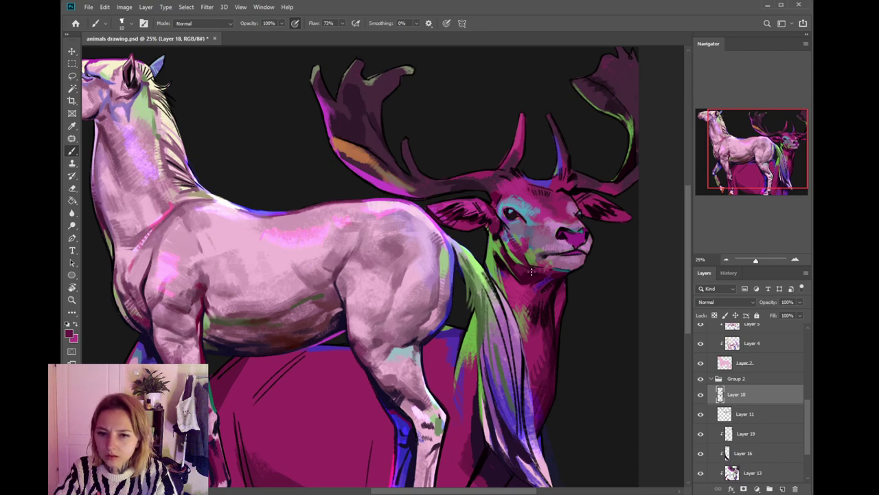
- Accent the deer's cheek and jawline with sampled bright green and deep maroon
left_click(515, 253, "alt")
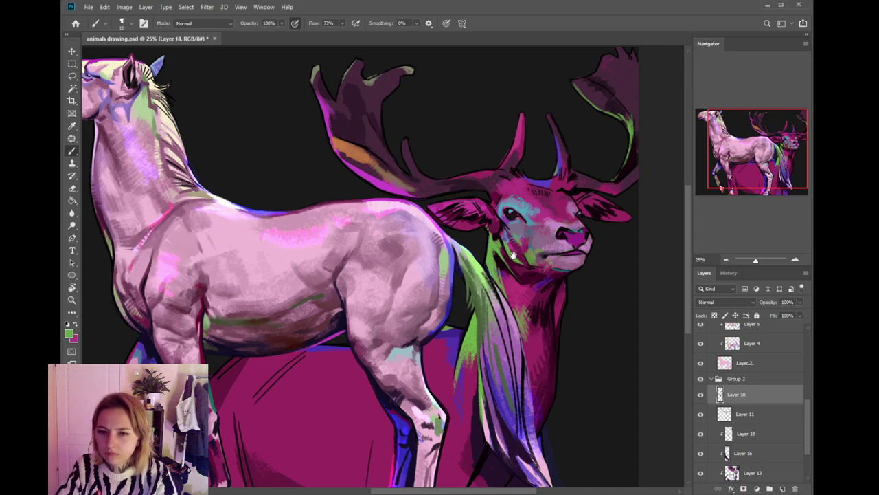
left_click_drag(521, 253, 513, 233)
left_click(509, 242, "alt")
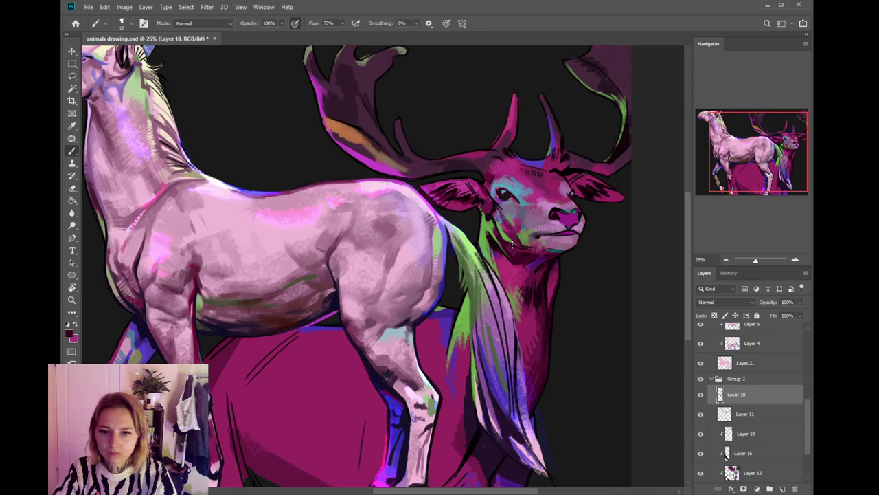
left_click_drag(522, 248, 531, 268)
- Add a pale yellow-green highlight beside the deer's eye and strengthen the eye's contour with sampled near-black
left_click(577, 251, "alt")
left_click(567, 245, "alt")
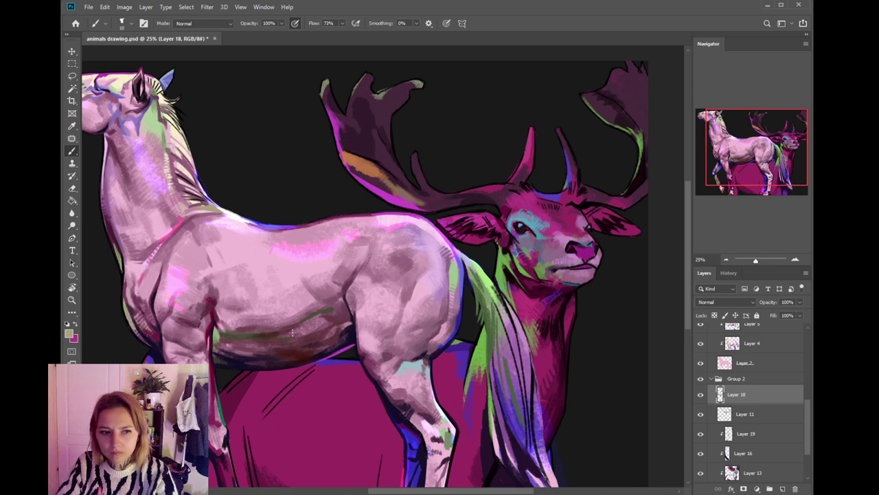
left_click(70, 333)
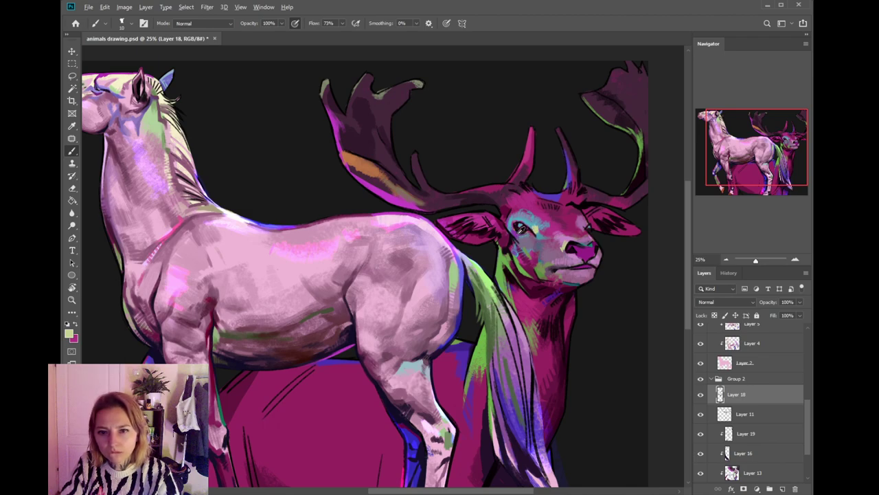
left_click(521, 228, "alt")
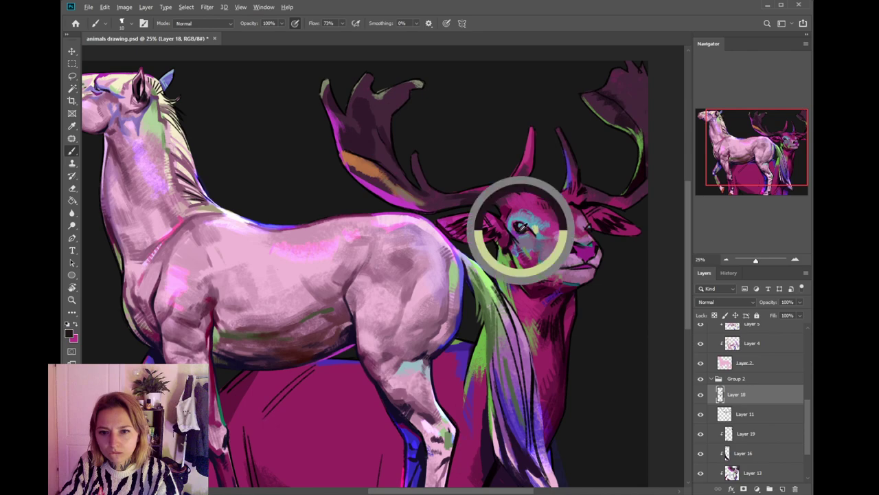
mouse_move(520, 228)
left_mouse_down()
mouse_move(509, 217)
mouse_move(505, 226)
left_mouse_up()
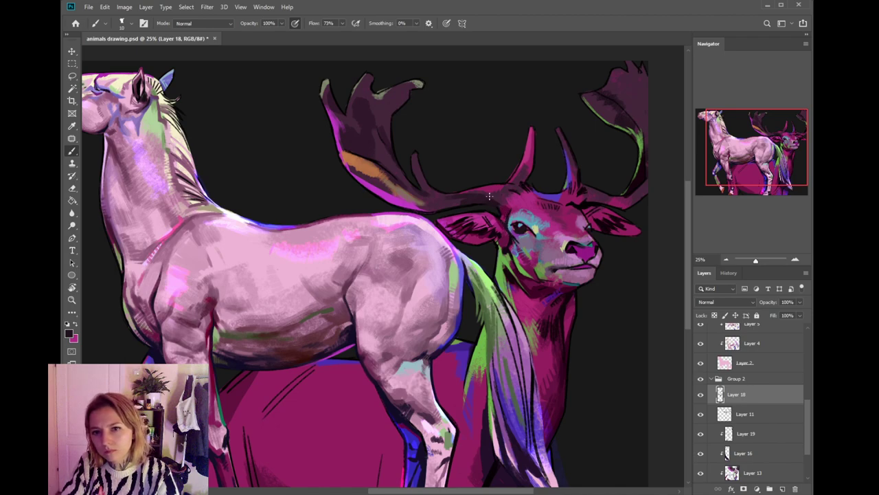
- Hatch sampled dark magenta strokes along the base of the antler nearest the horse, using brush size 20
left_click(493, 180, "alt")
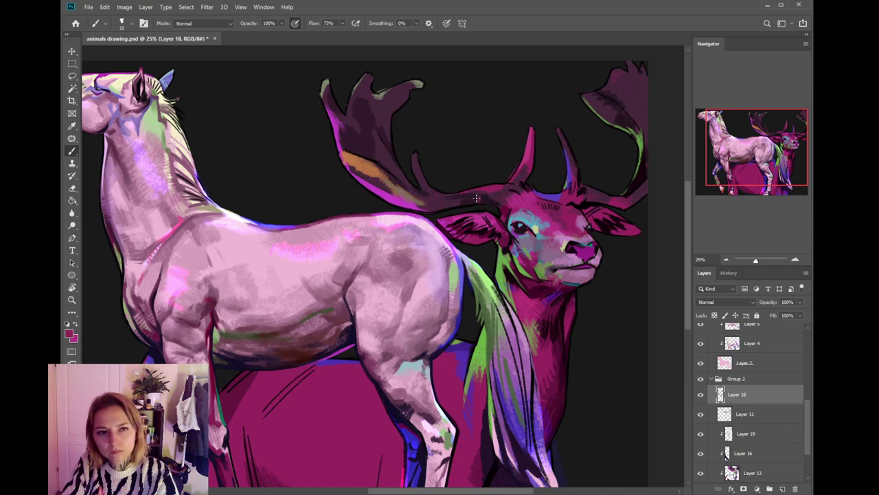
left_click_drag(480, 201, 469, 201)
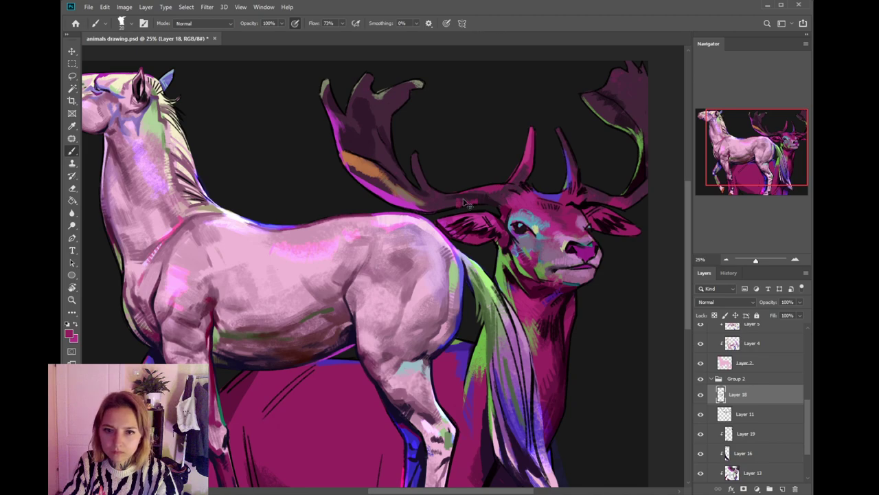
left_click(457, 203, "alt")
mouse_move(457, 203)
left_mouse_down()
mouse_move(484, 203)
mouse_move(437, 205)
mouse_move(424, 192)
left_mouse_up()
left_click(452, 199, "alt")
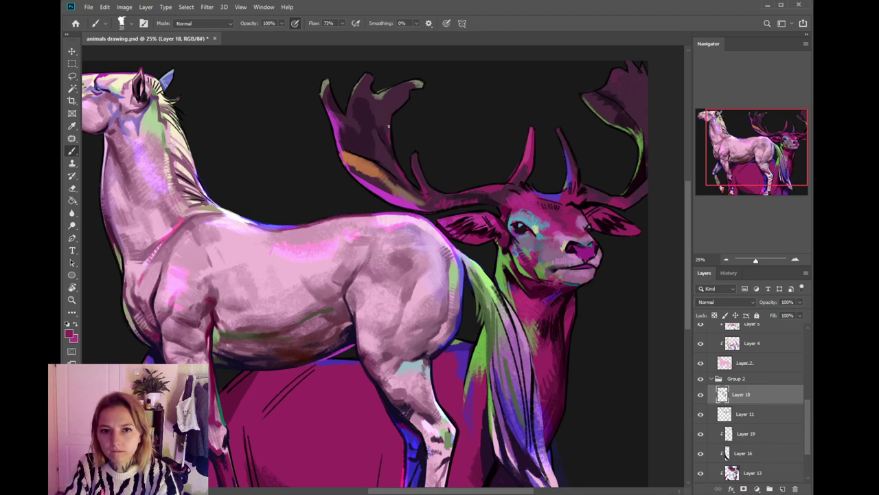
- Touch up the inner upper prong of the antler nearest the horse with magenta and sampled grey, undoing an unwanted stroke
left_click(422, 81, "alt")
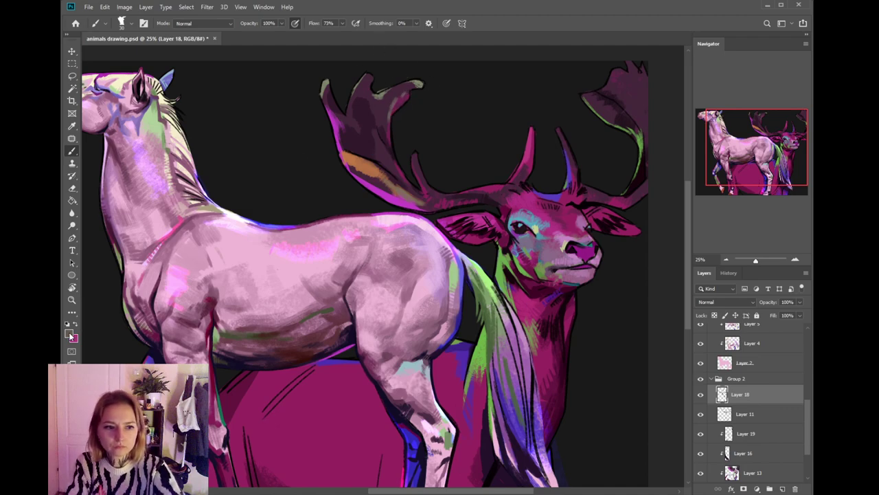
key("i")
key("b")
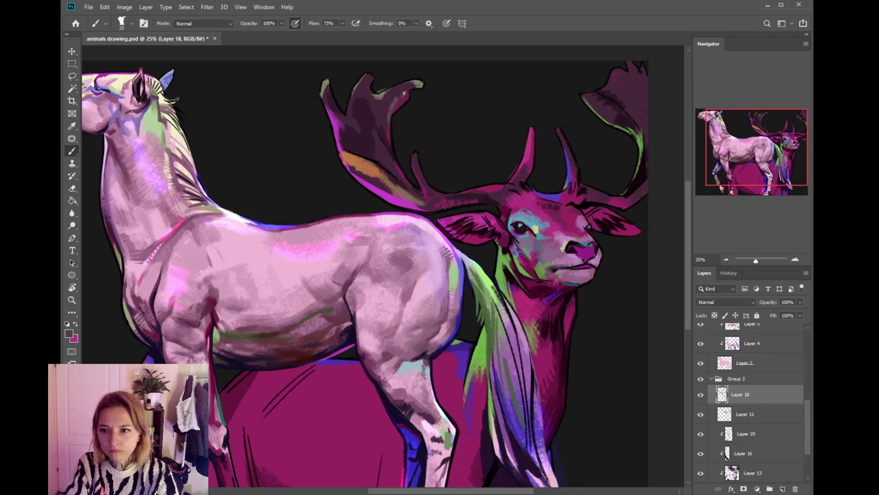
key("ctrl+z")
mouse_move(419, 87)
left_mouse_down()
mouse_move(428, 96)
mouse_move(419, 84)
left_mouse_up()
left_click_drag(383, 210, 407, 205)
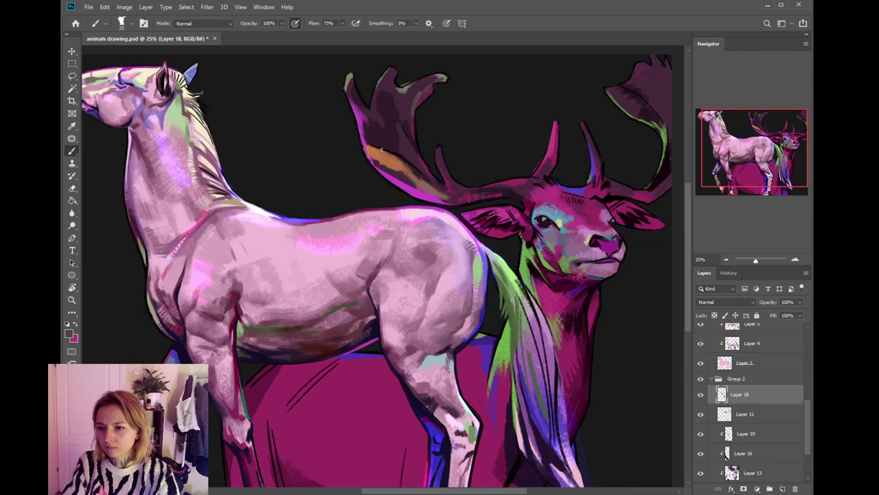
- Shade the broad part of the same antler with sampled dark plum tones at brush size 30 and accent its outer prong with purple
left_click_drag(386, 165, 381, 195)
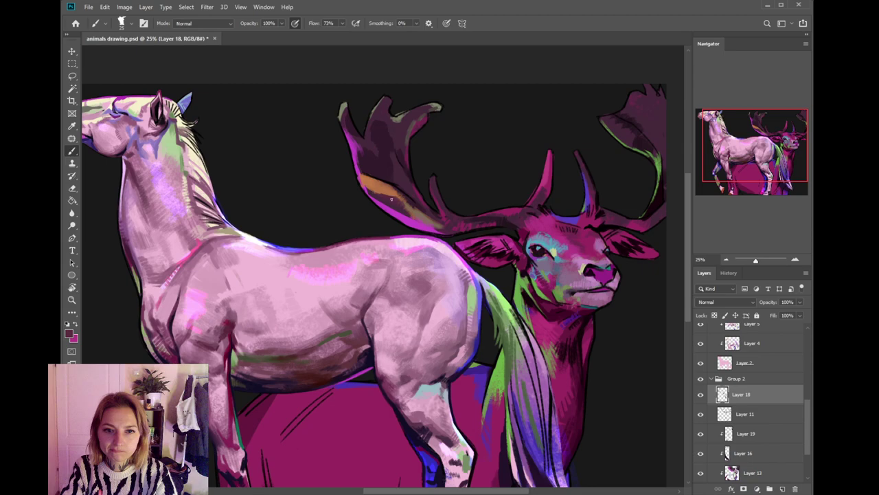
left_click(386, 176, "alt")
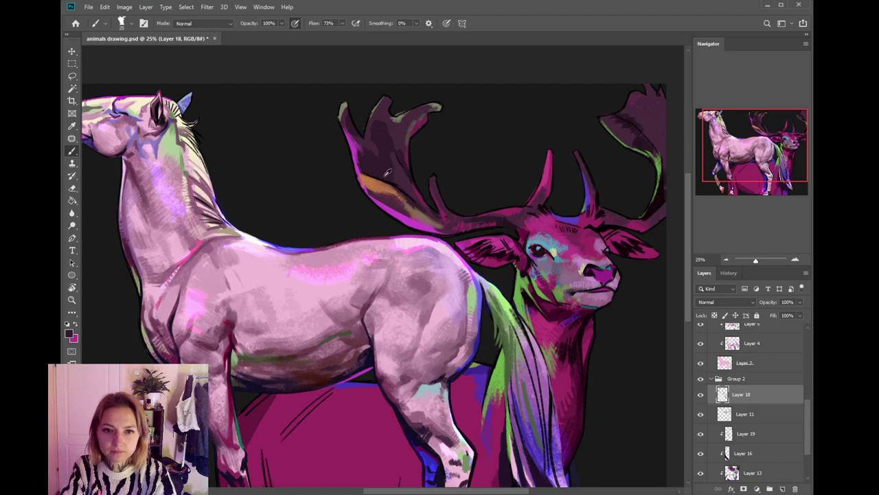
key("i")
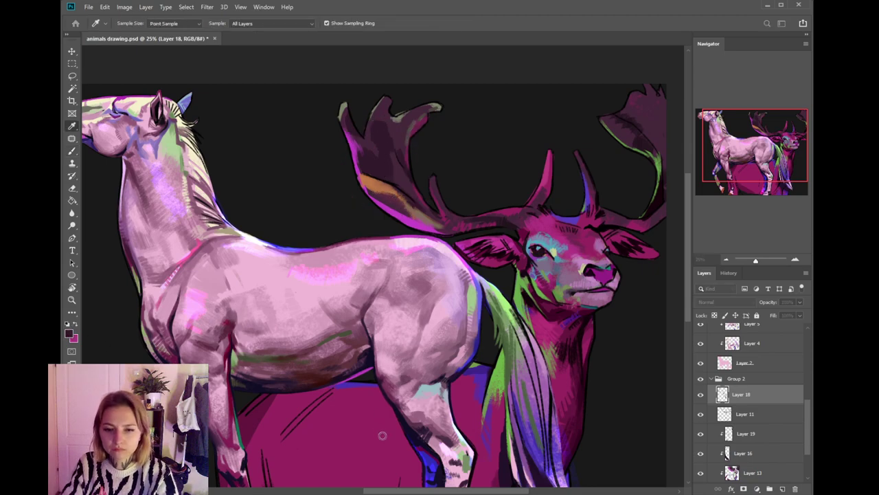
key("b")
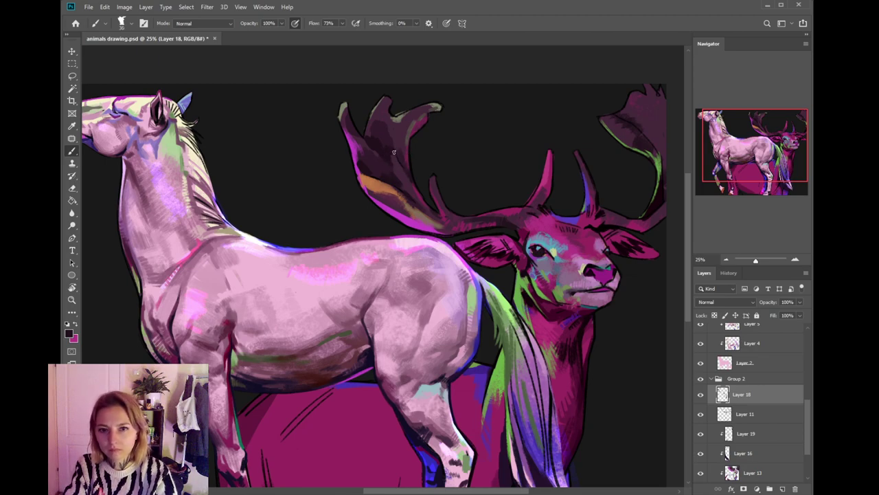
left_click_drag(363, 114, 385, 117)
left_click(367, 122, "alt")
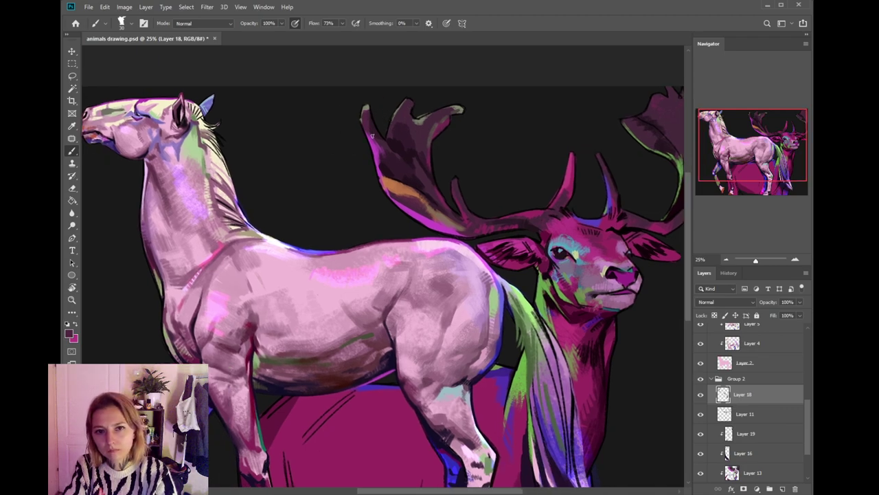
left_click(373, 134, "alt")
left_click(374, 141, "alt")
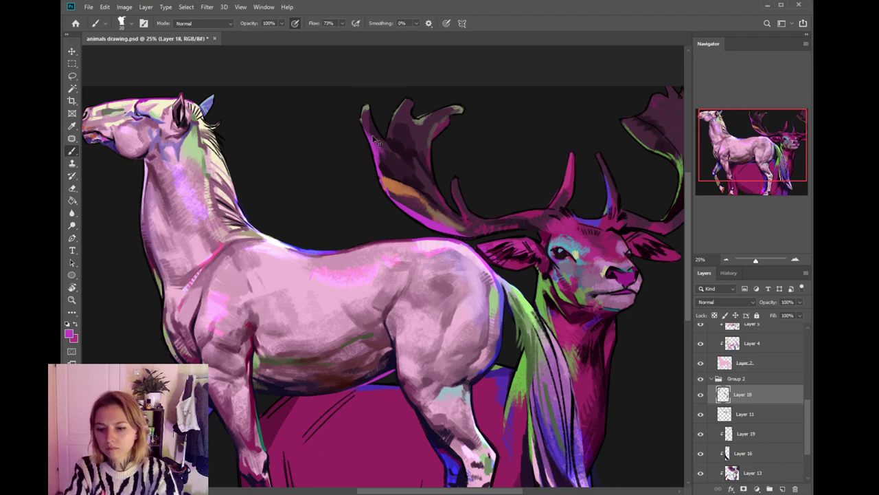
- Refine the lower edge of the antler above the horse's back with sampled bright magenta and dark plum strokes
key("ctrl+minus")
key("ctrl+minus")
key("ctrl+minus")
key("ctrl+minus")
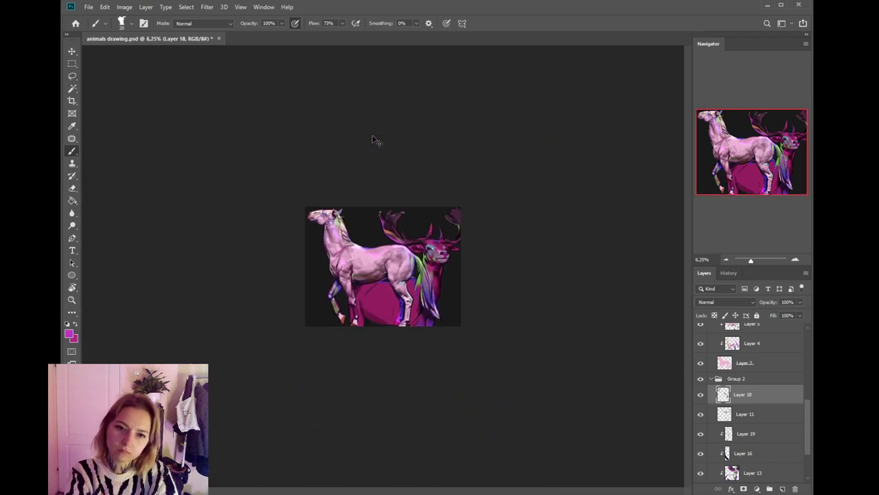
key("ctrl+plus")
key("ctrl+plus")
key("ctrl+plus")
key("ctrl+plus")
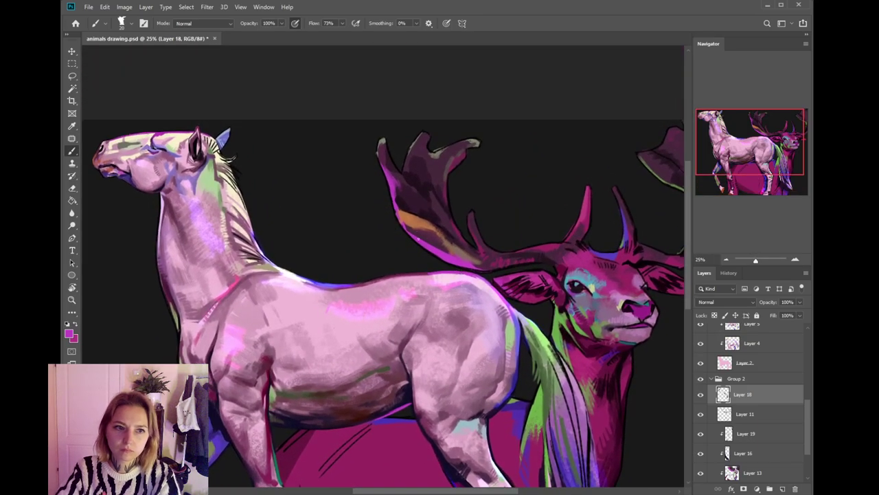
left_click(488, 262, "alt")
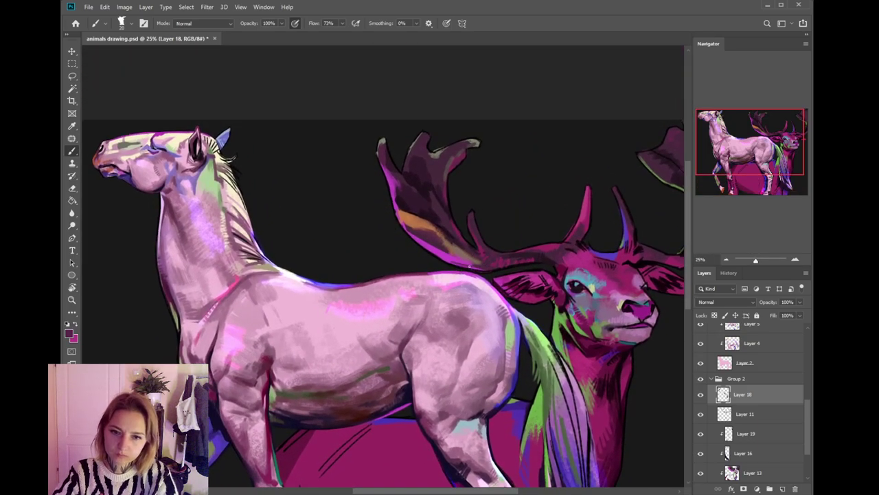
left_click(445, 250, "alt")
left_click_drag(480, 263, 492, 266)
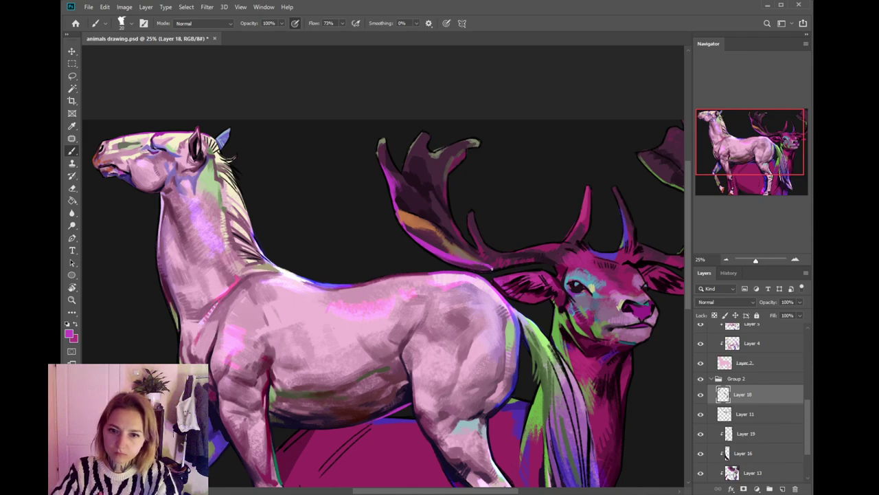
left_click(469, 261, "alt")
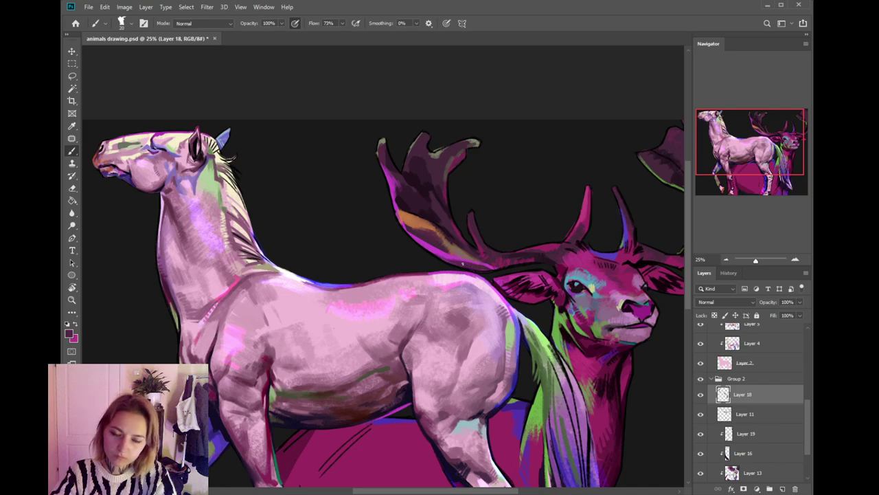
left_click(428, 240, "alt")
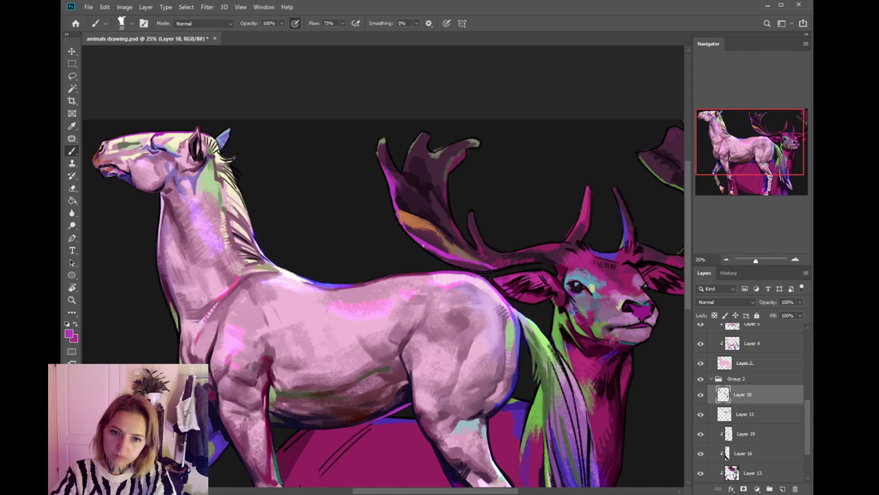
- Blend the magenta rim light into the antler's base near the ear with sampled black, dark maroon and magenta
key("ctrl+minus")
key("ctrl+minus")
key("ctrl+minus")
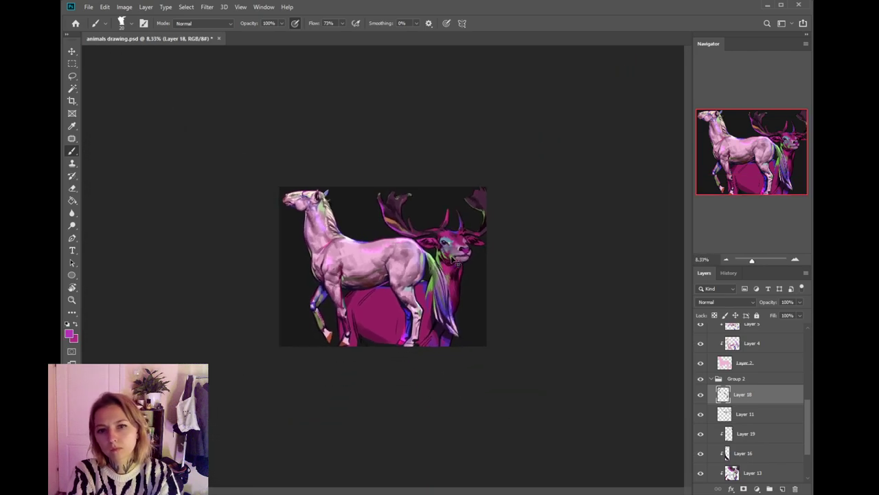
scroll(452, 259, "up", 3)
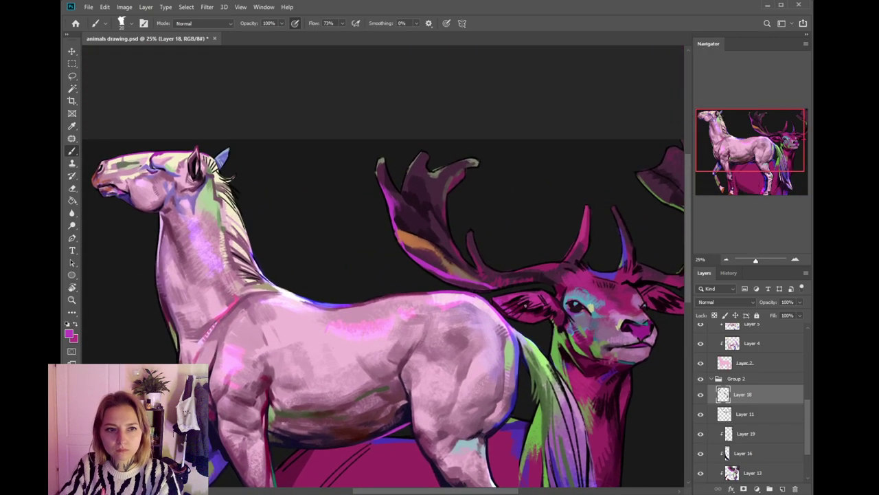
left_click(486, 286, "alt")
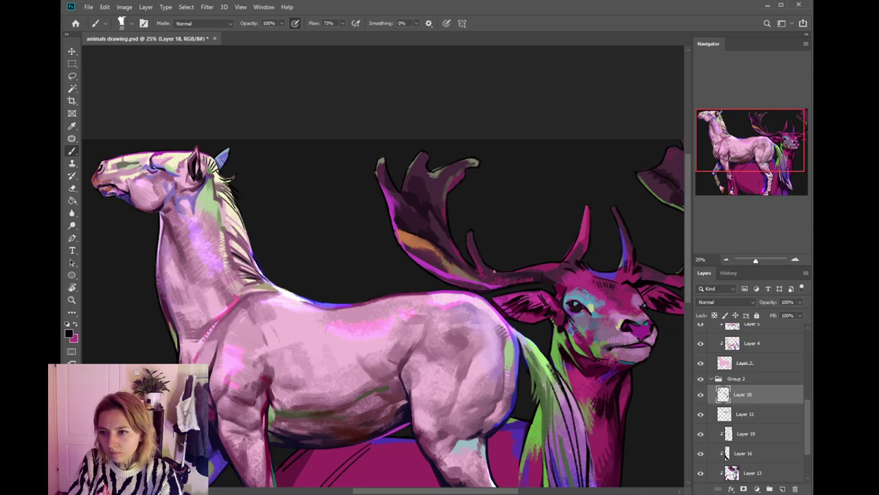
left_click(489, 284, "alt")
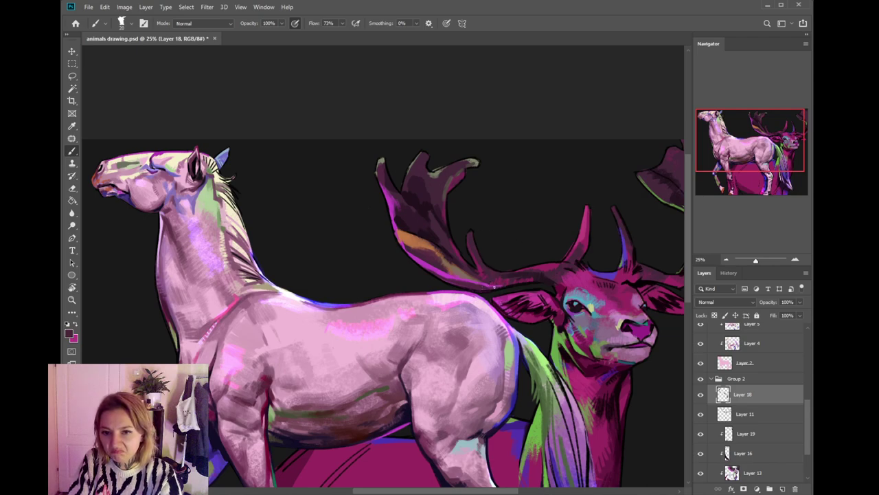
left_click(512, 282, "alt")
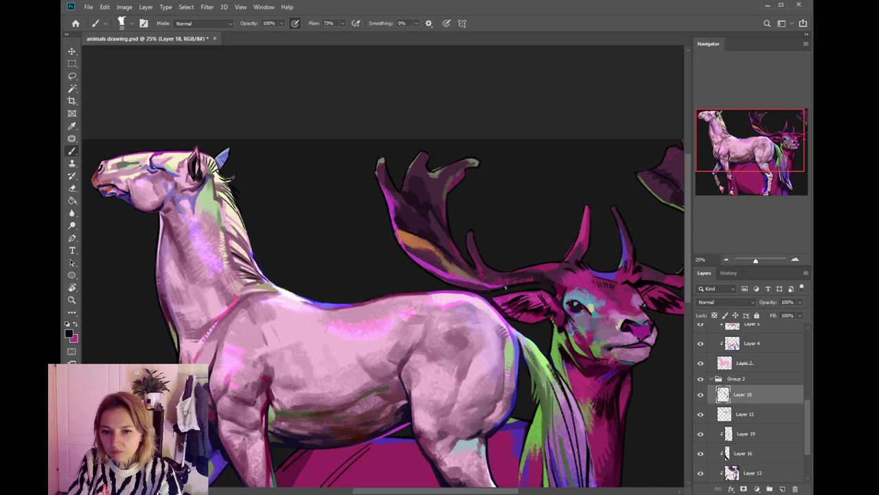
left_click(496, 286, "alt")
left_click(496, 287, "alt")
left_click(495, 287, "alt")
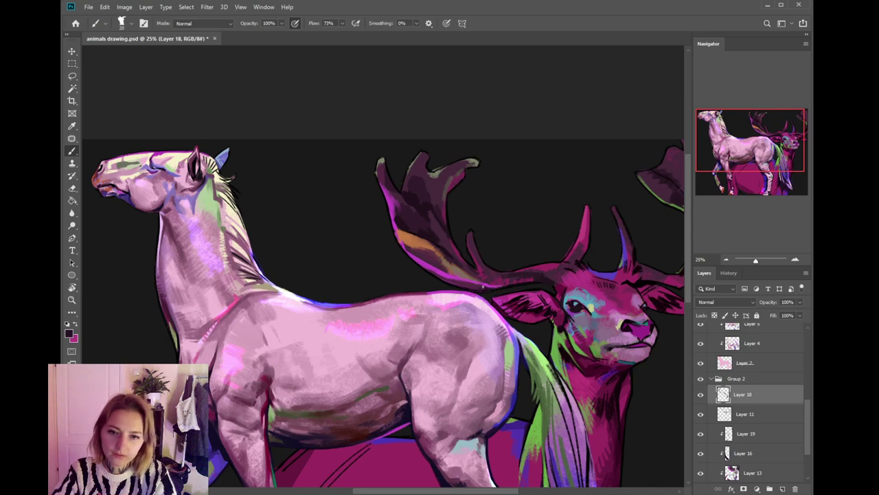
left_click(497, 282, "alt")
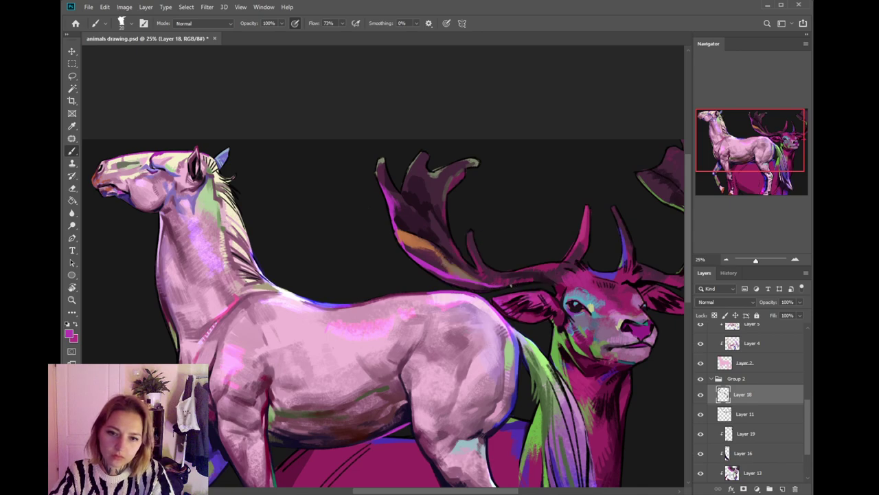
left_click_drag(499, 274, 472, 301)
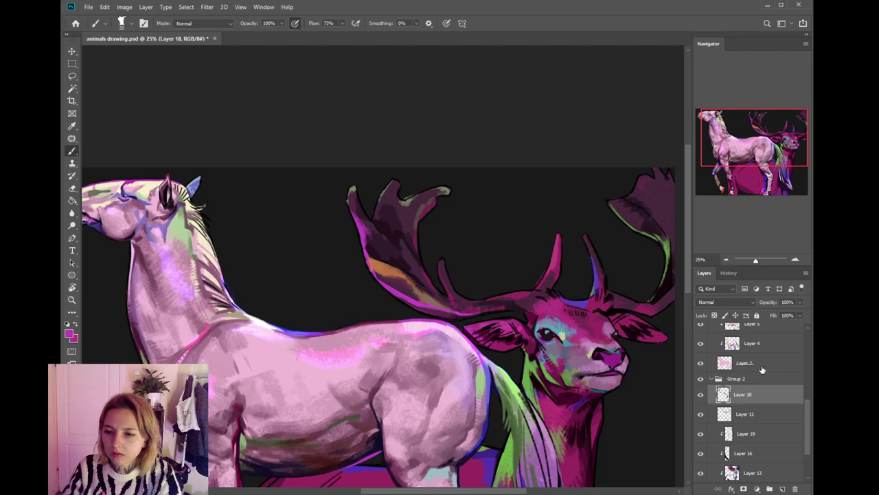
- Select Layer 12 and clean up the contour of the blue-violet spike on the deer's head with sampled dark plum and black
scroll(745, 439, "down", 1)
left_click(745, 472)
key("e")
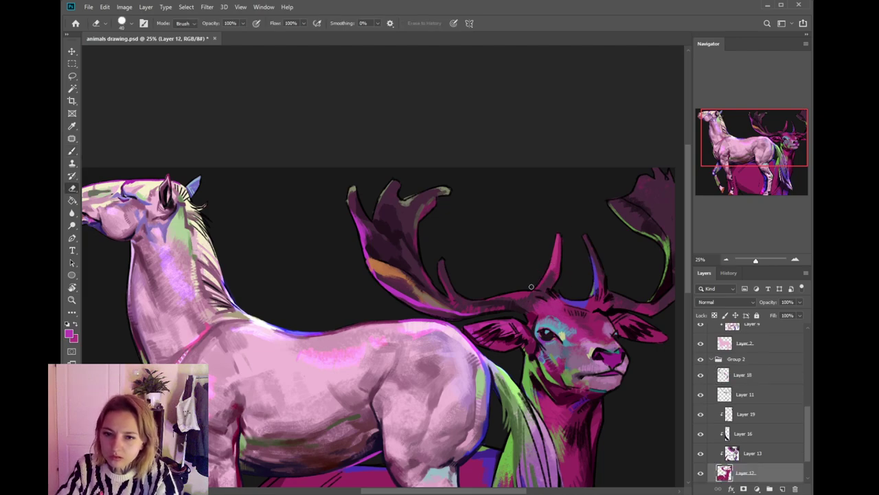
key("b")
left_click_drag(548, 283, 549, 267)
left_click_drag(610, 262, 586, 255)
left_click(562, 276, "alt")
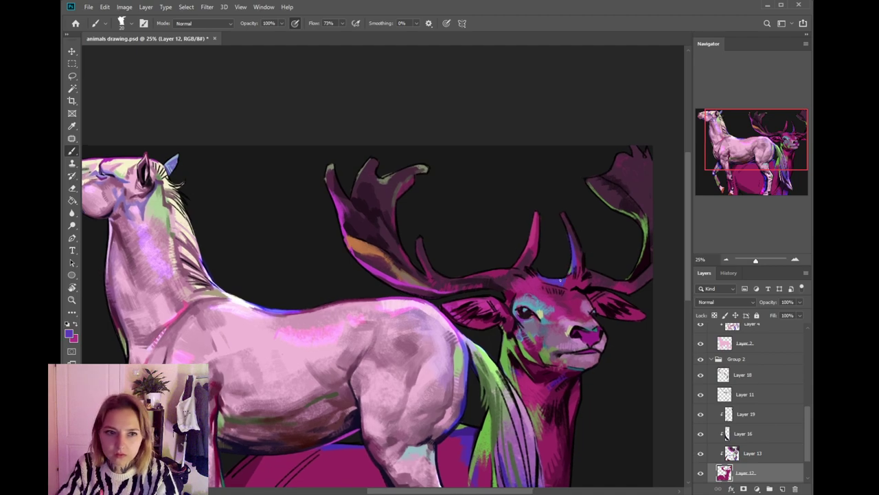
left_click(584, 241, "alt")
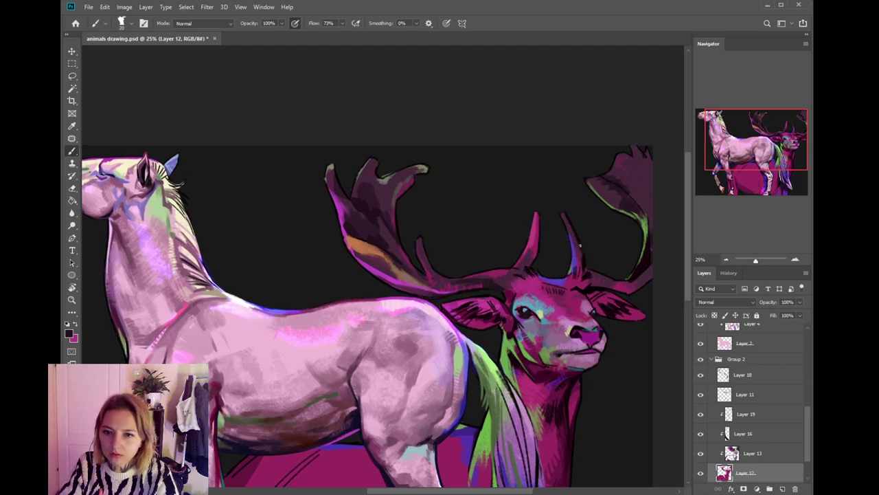
mouse_move(580, 260)
left_mouse_down()
mouse_move(579, 276)
mouse_move(578, 263)
left_mouse_up()
left_click(573, 236, "alt")
left_click(581, 265, "alt")
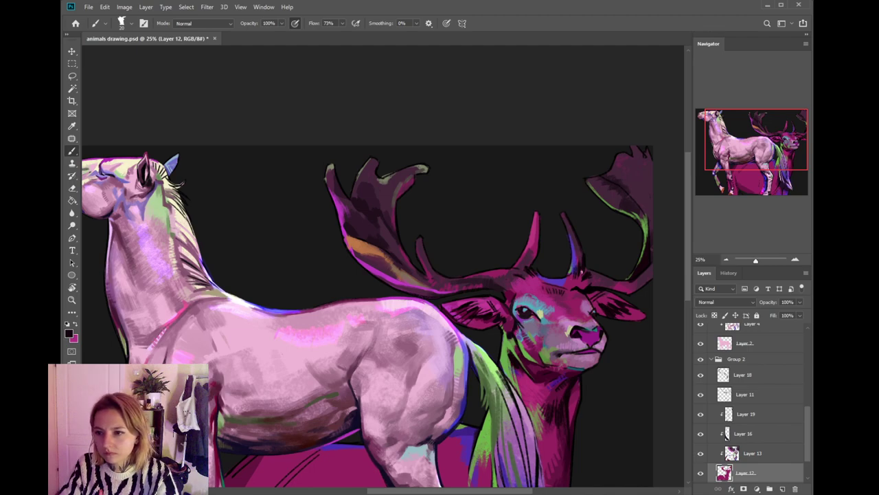
left_click_drag(588, 264, 579, 245)
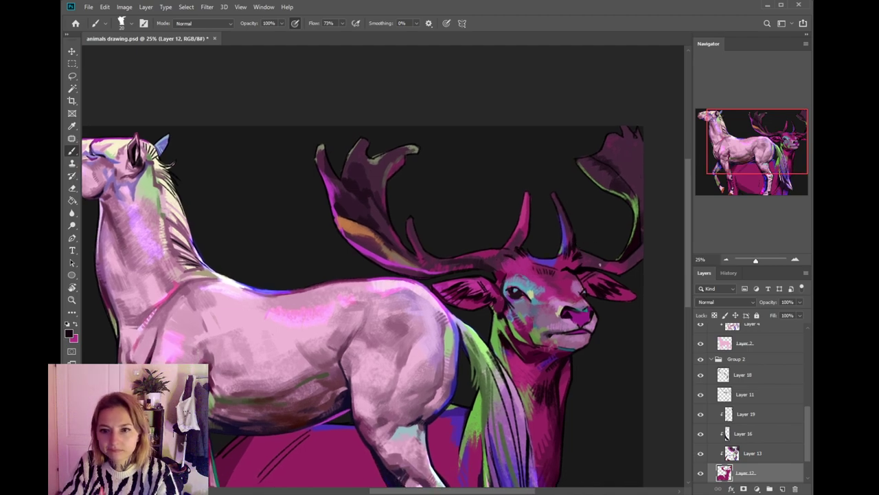
- Refine the deer's forehead edge between the spikes with sampled dark magenta, blue-violet and magenta, and the antler base with dark plum on Layer 18
left_click(572, 261, "alt")
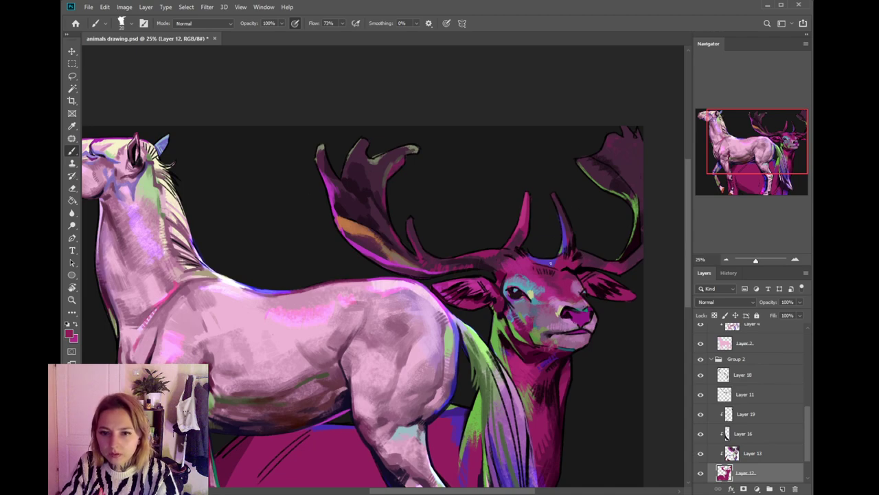
left_click(546, 261, "alt")
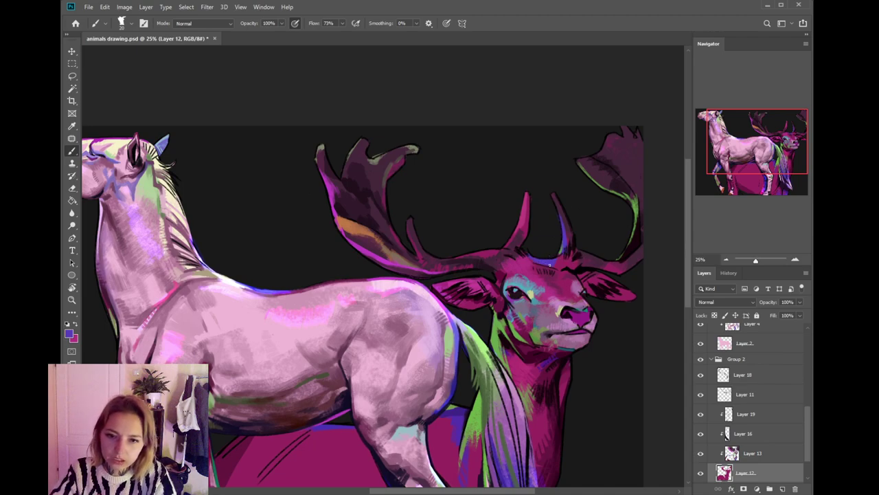
left_click(522, 256, "alt")
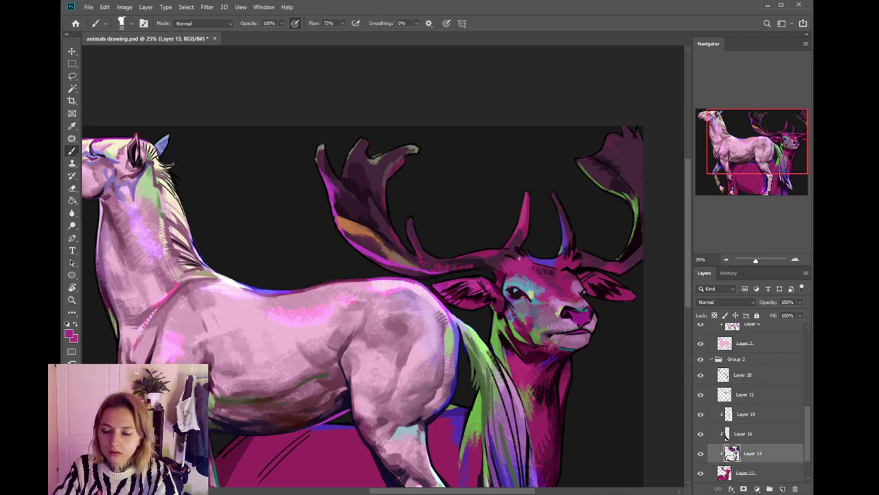
left_click(766, 374)
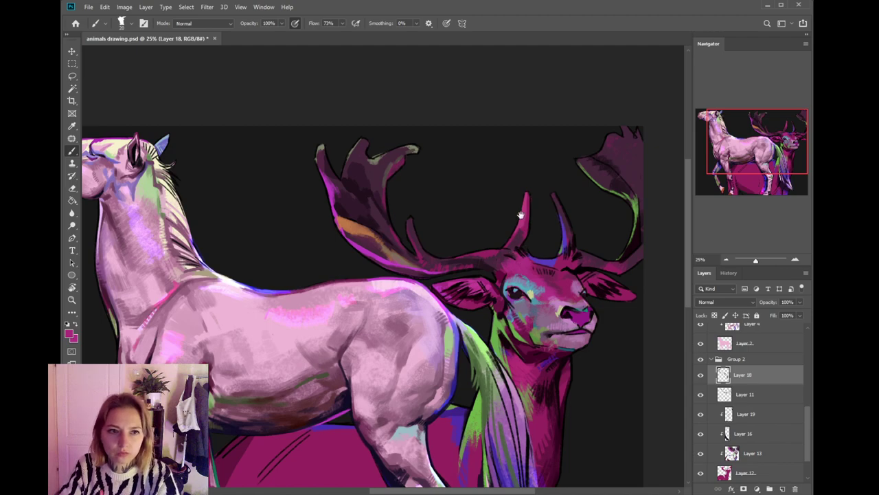
scroll(521, 216, "up", 1)
left_click(522, 255, "alt")
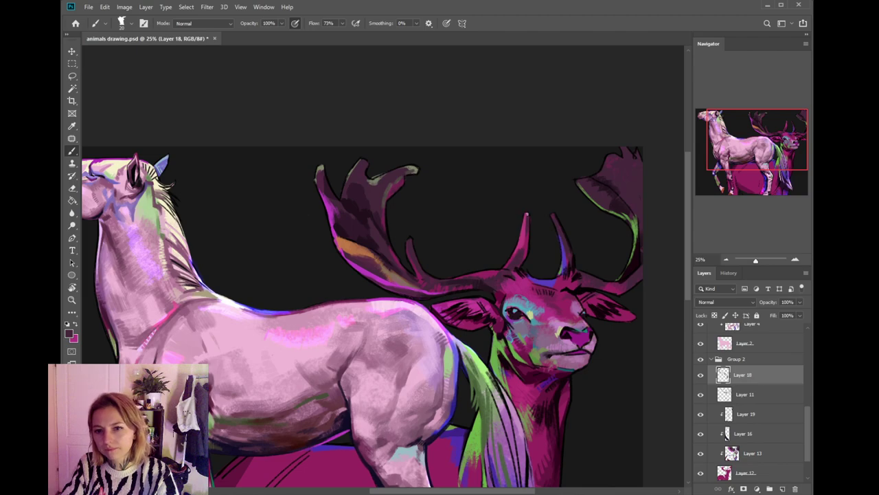
- Deepen the shadows on the deer's legs beneath the horse's tail with black and sampled dark purple on Layer 18
key("ctrl+minus")
key("ctrl+minus")
key("ctrl+minus")
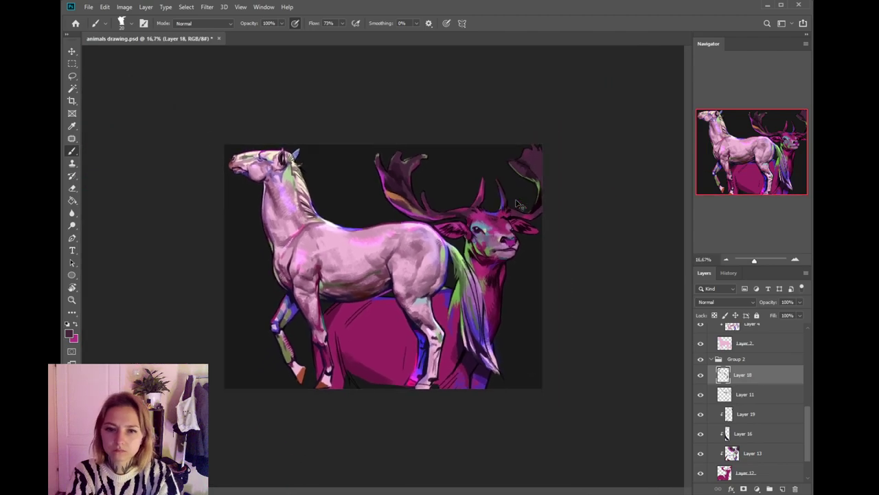
key("ctrl+plus")
key("ctrl+plus")
key("ctrl+plus")
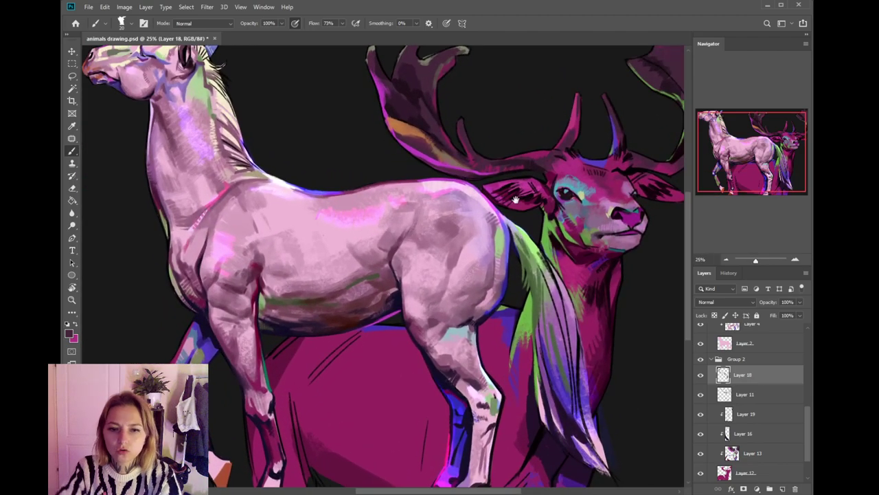
left_click_drag(450, 336, 473, 323)
left_click_drag(504, 362, 500, 313)
key("ctrl+minus")
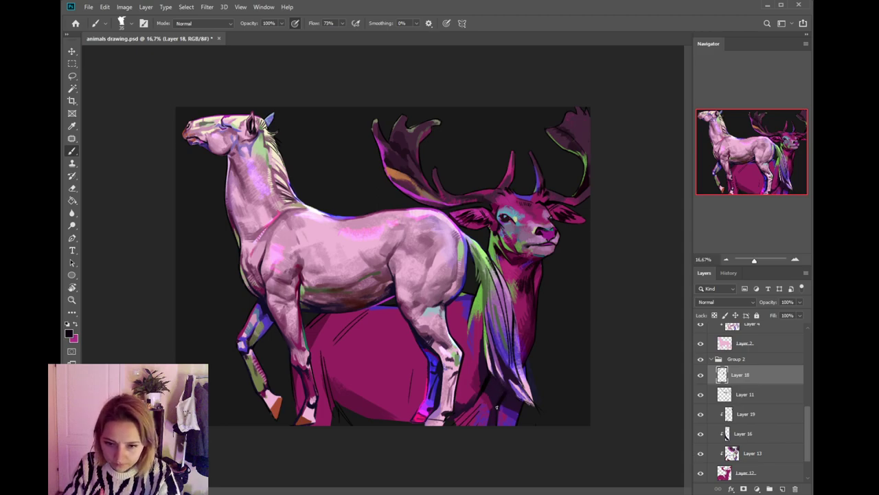
left_click(514, 402, "alt")
left_click_drag(517, 404, 515, 421)
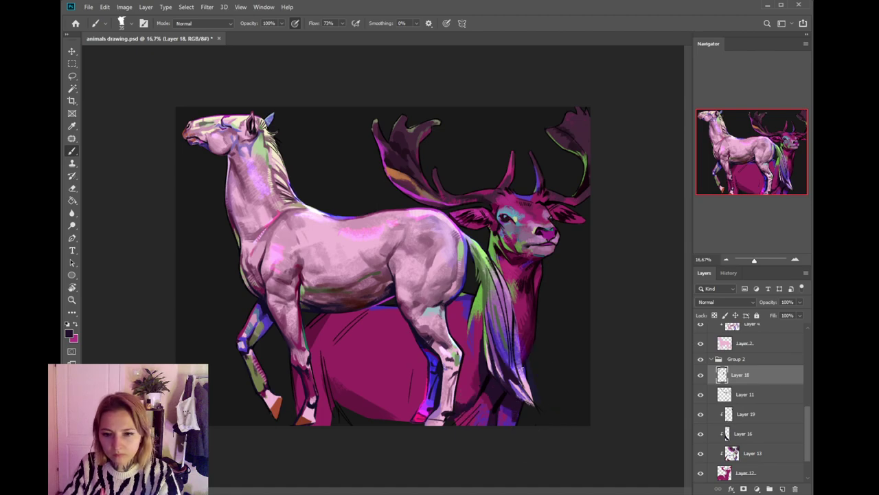
- Sample violet near the deer's lower neck, darken it to deep blue-violet and accent the edge under the deer's chin
left_click(526, 357, "alt")
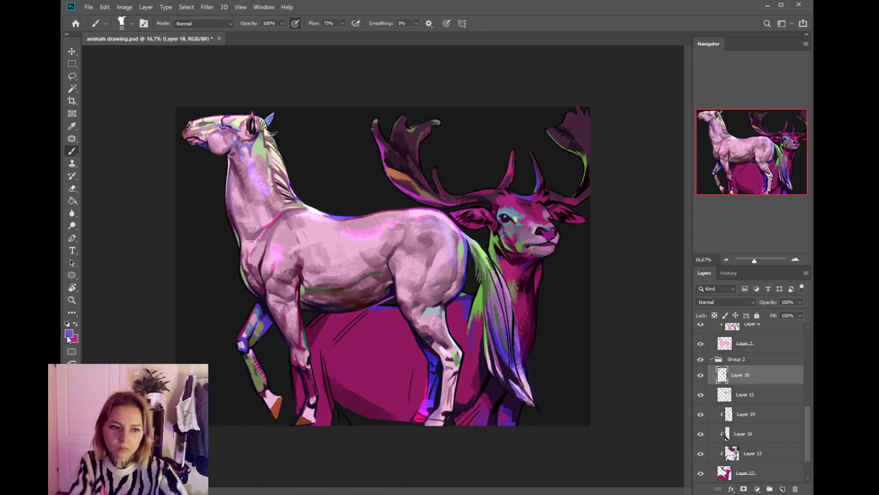
key("i")
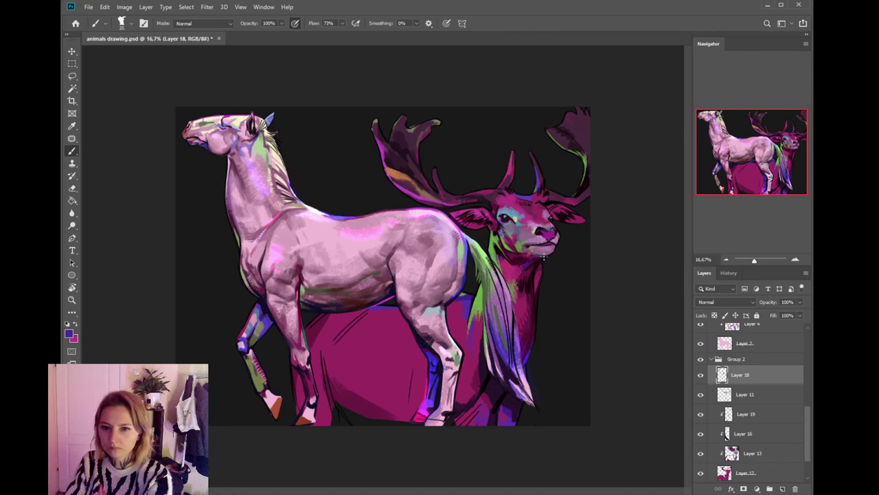
left_click(70, 333)
left_click(423, 392)
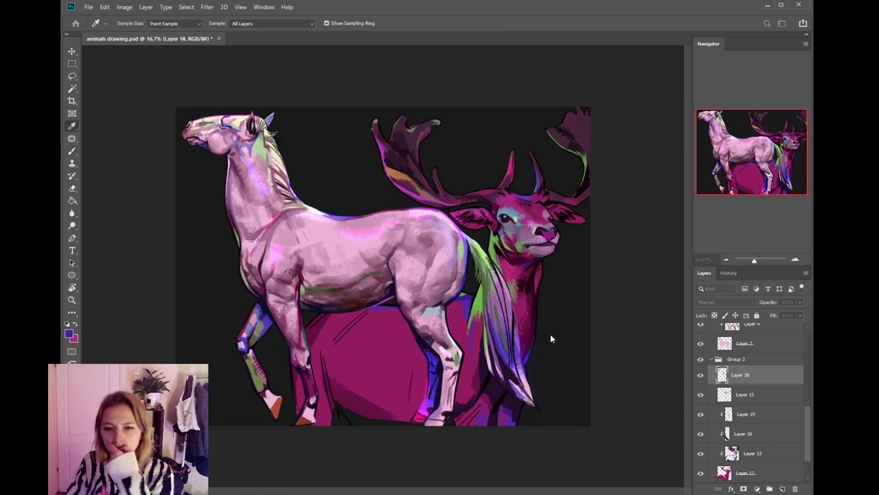
left_click(553, 325)
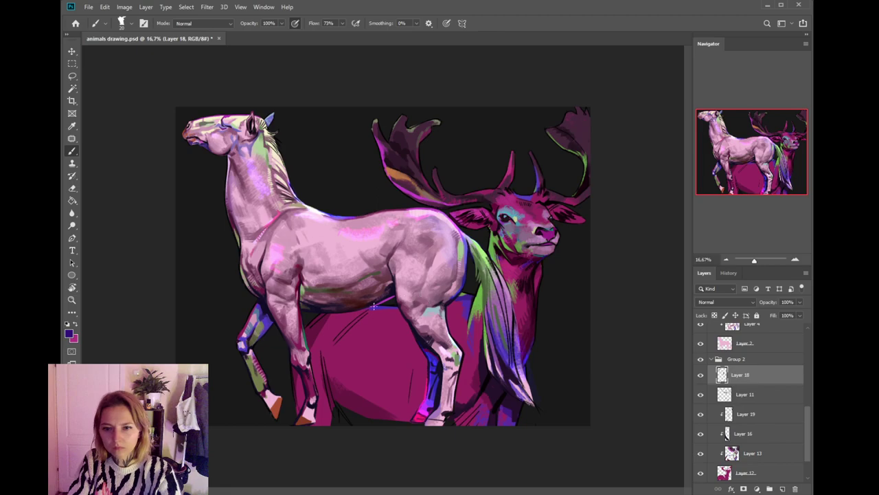
key("i")
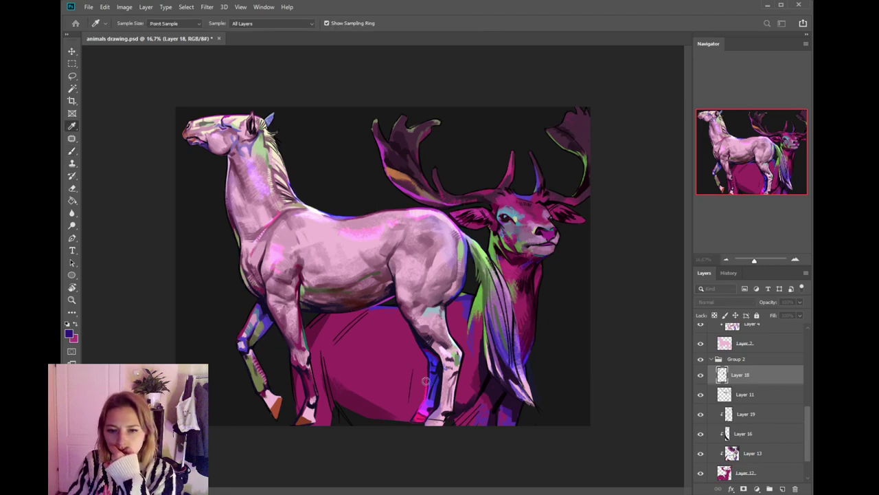
key("b")
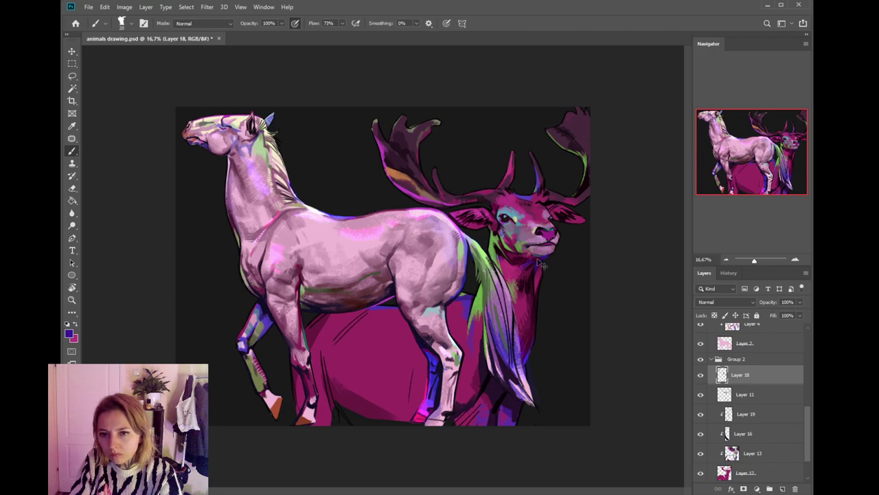
key("ctrl+z")
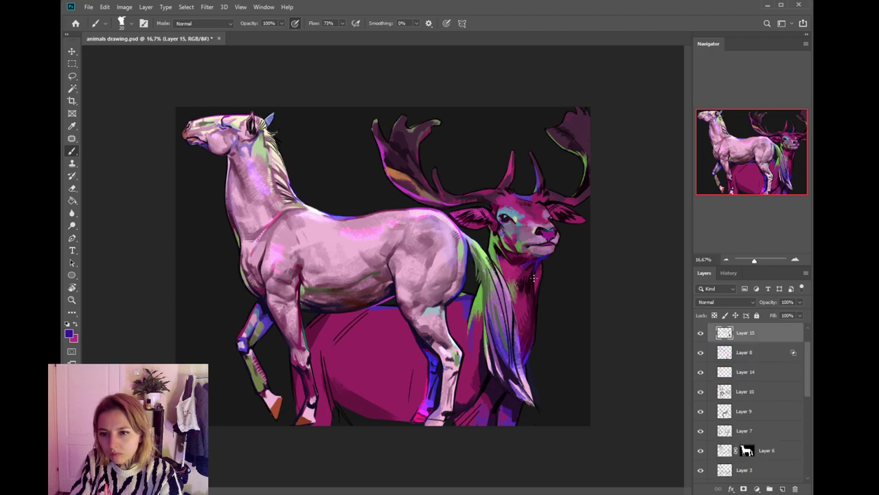
- Check which strokes belong to Layer 15 by toggling its visibility and lasso the area around the deer's head and neck
left_click(701, 333)
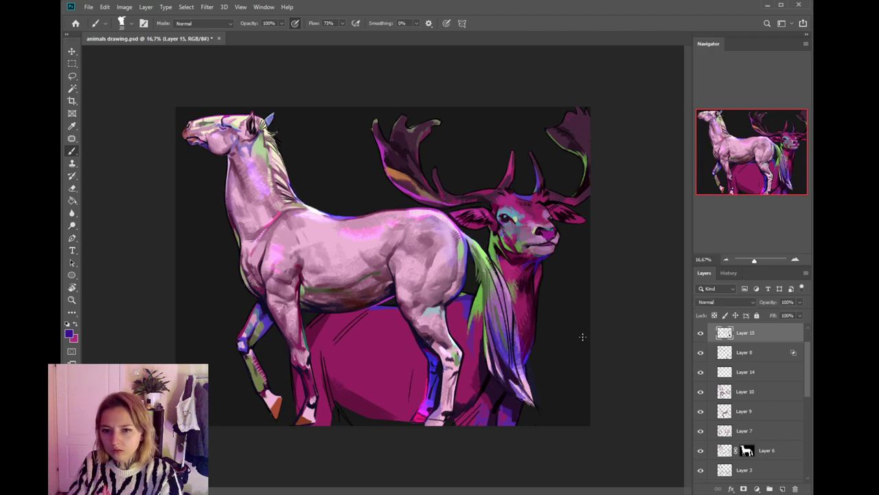
key("l")
left_click(701, 333)
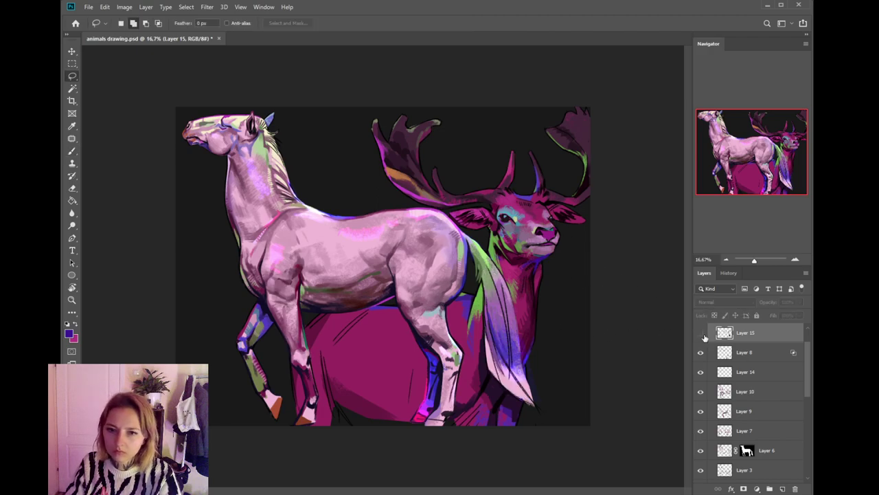
mouse_move(590, 242)
left_mouse_down()
mouse_move(483, 204)
mouse_move(483, 241)
mouse_move(510, 294)
mouse_move(585, 351)
left_mouse_up()
left_click(701, 333)
left_click(700, 333)
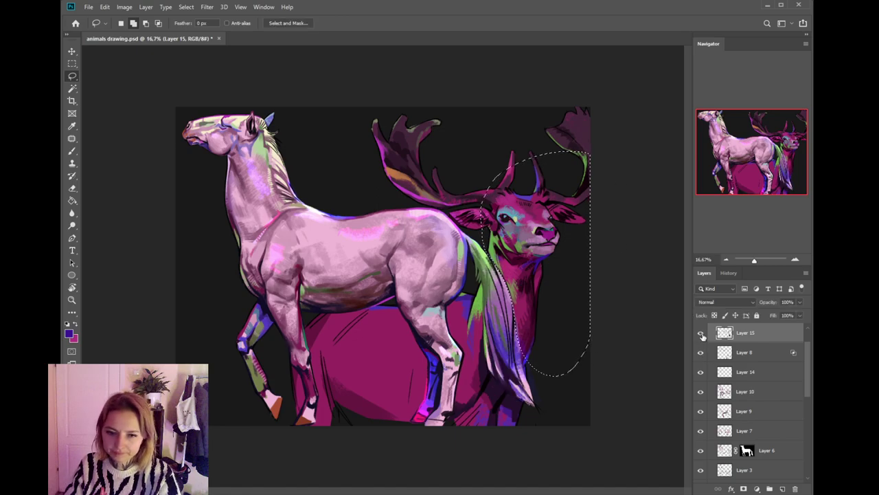
- Copy the selected Layer 15 strokes to a new layer inside Group 2 and merge it with Layer 18
key("ctrl+j")
scroll(744, 466, "down", 3)
left_click_drag(767, 481, 769, 361)
left_click(765, 370, "ctrl")
left_click(762, 386)
key("ctrl+e")
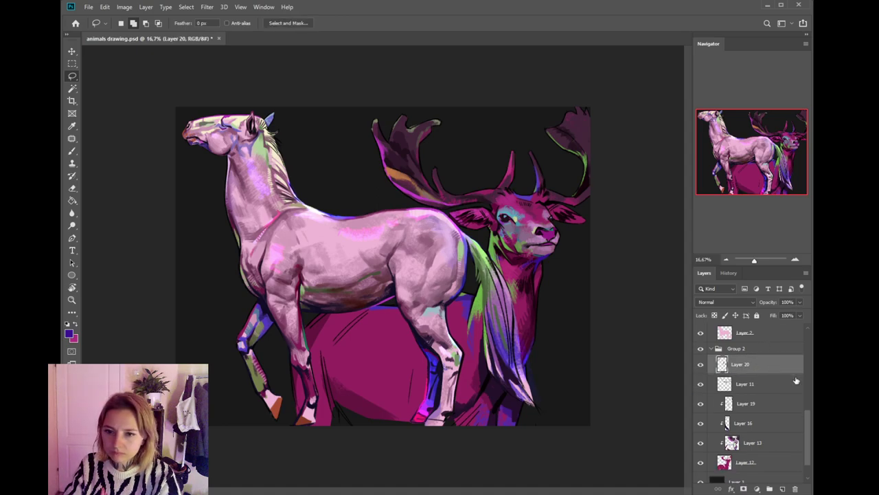
- Darken the deer's throat below the jaw with sampled dark maroon and black at brush size 30
key("b")
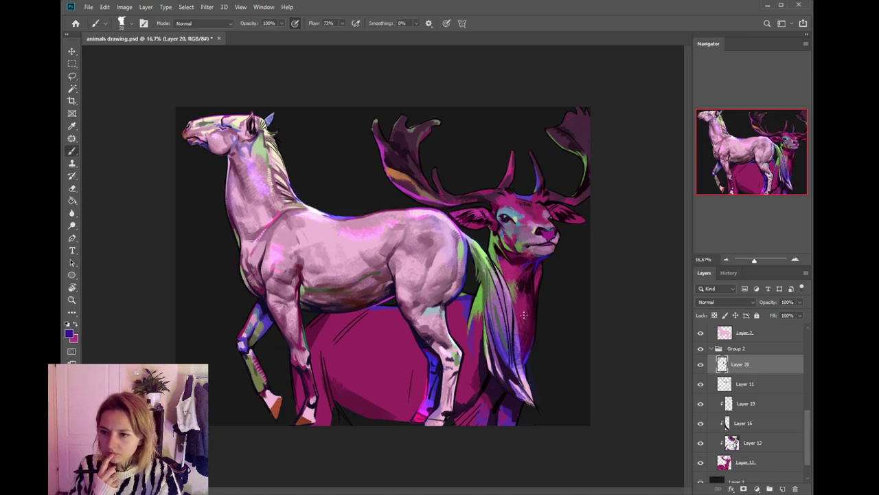
left_click(532, 279, "alt")
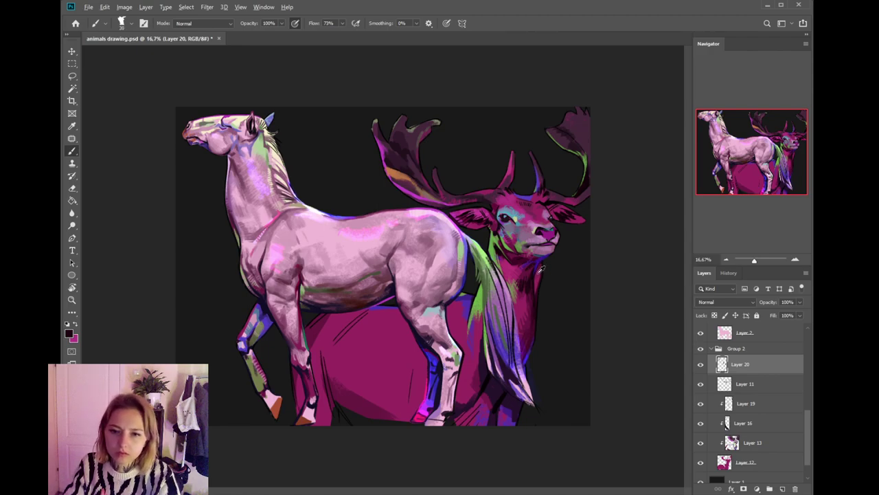
left_click(534, 276, "alt")
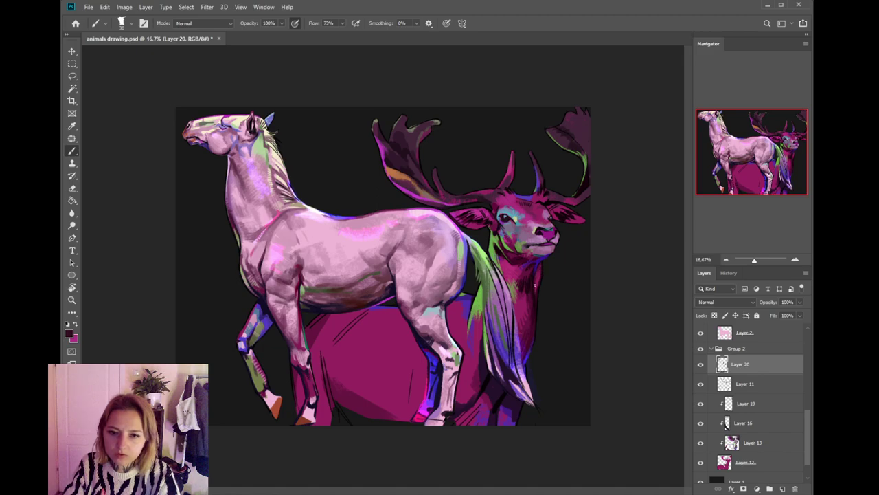
left_click(538, 273, "alt")
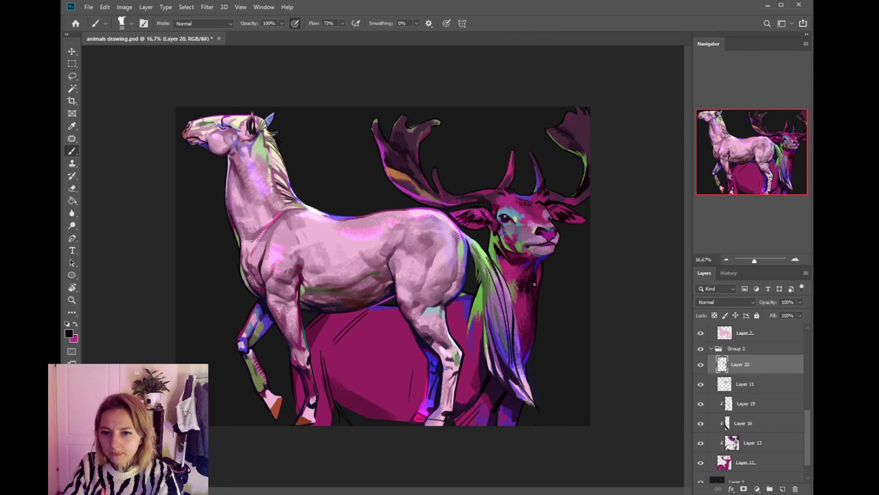
- Refine the deer's neck edge and under-chin shadow with sampled deep blue, dark plum and dark magenta at brush size 20
left_click(538, 304, "alt")
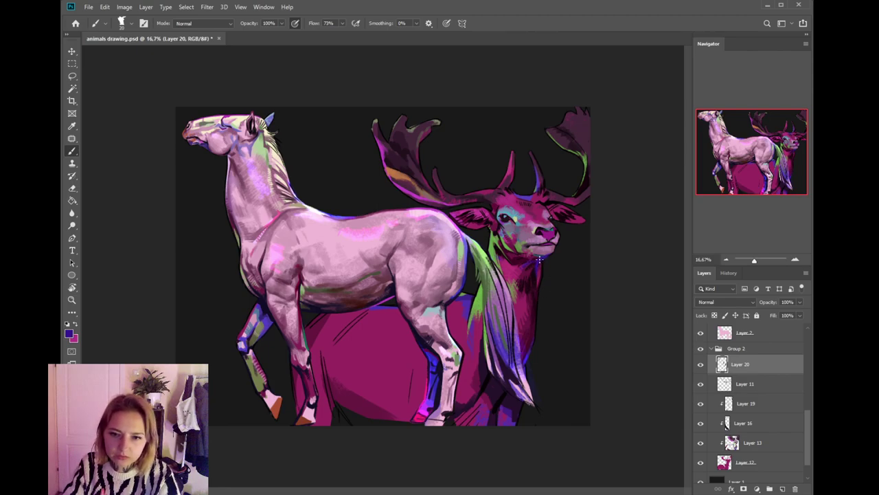
left_click(539, 270, "alt")
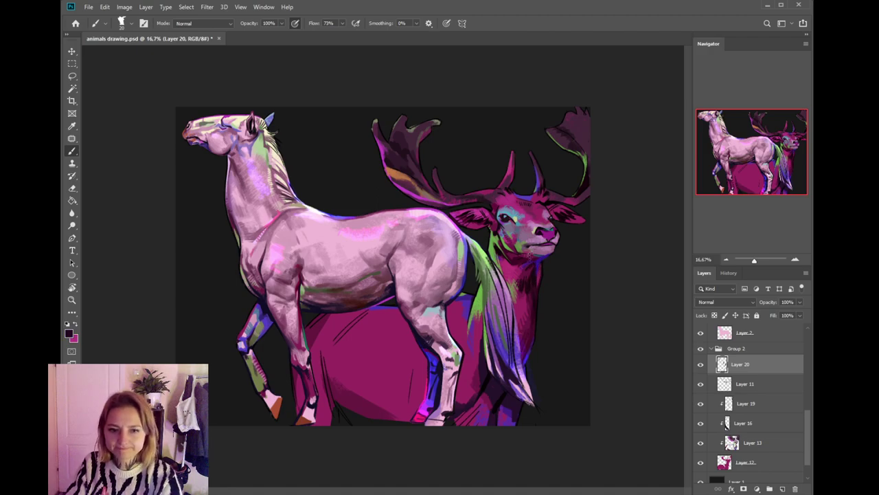
left_click(530, 269, "alt")
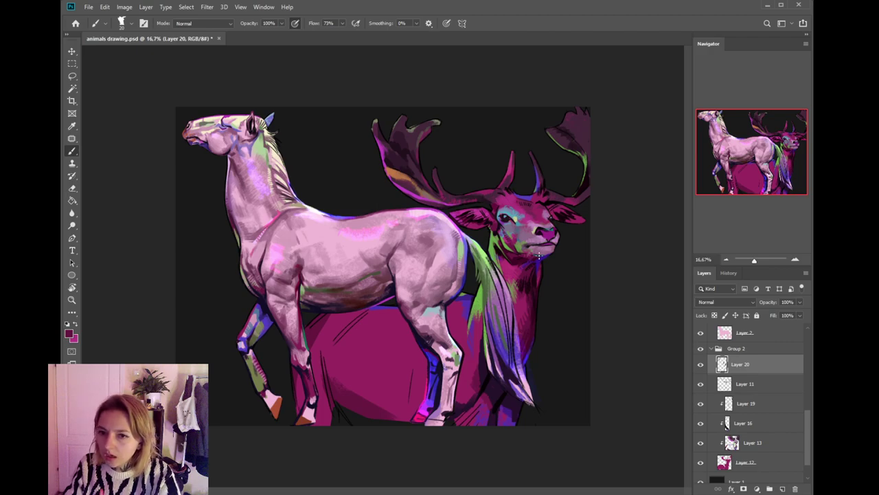
left_click(539, 275, "alt")
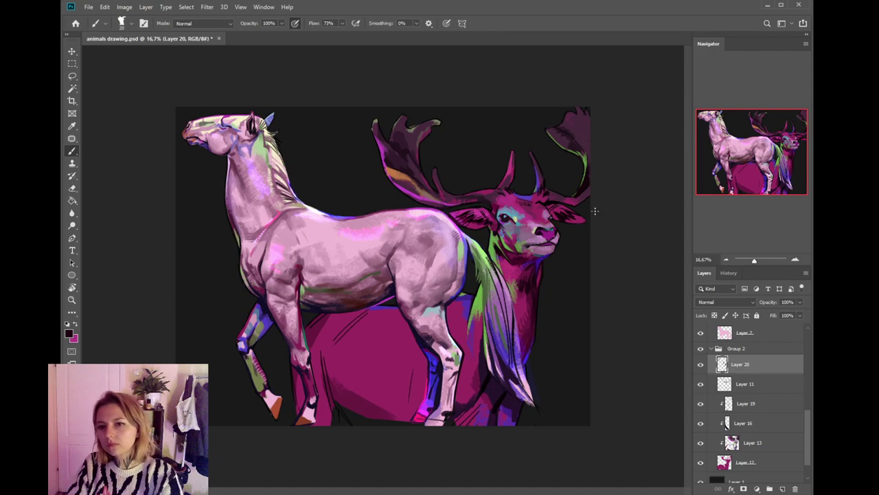
left_click(541, 258, "alt")
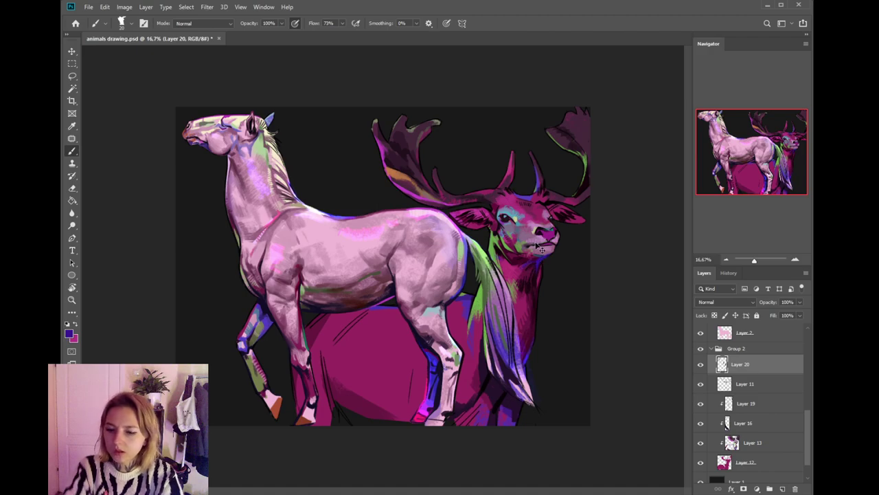
- Add finer deep blue and sampled near-black strokes under the deer's chin and down its throat at brush size 15
key("ctrl+plus")
left_click_drag(592, 263, 527, 267)
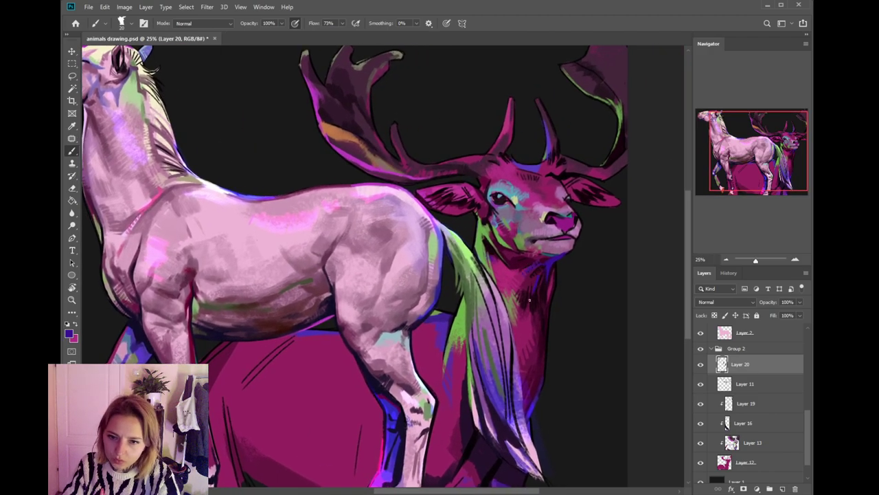
key("[")
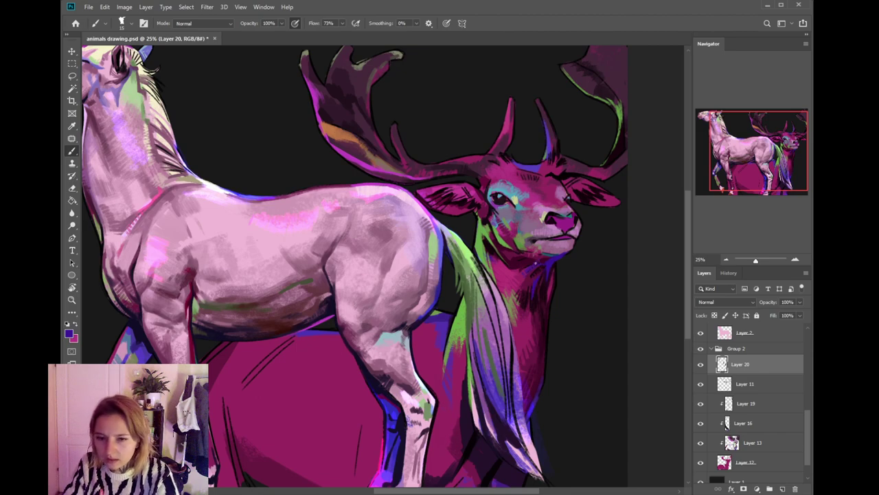
left_click_drag(529, 265, 510, 302)
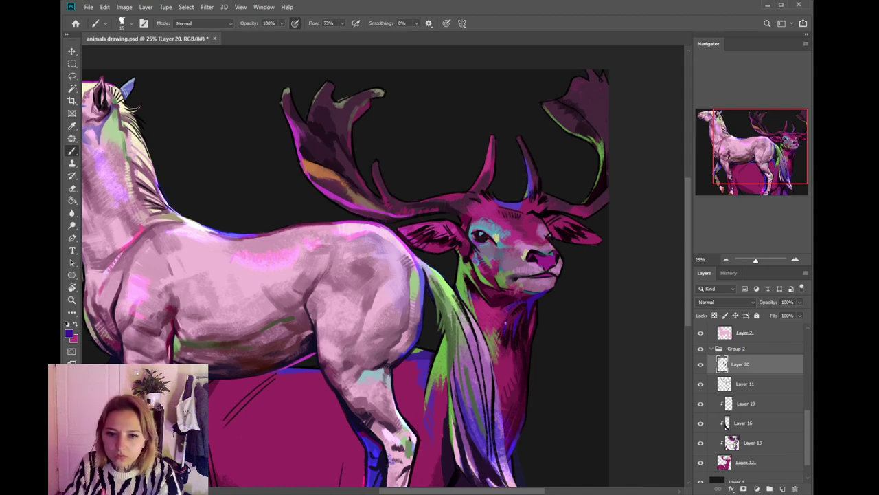
left_click_drag(511, 320, 512, 283)
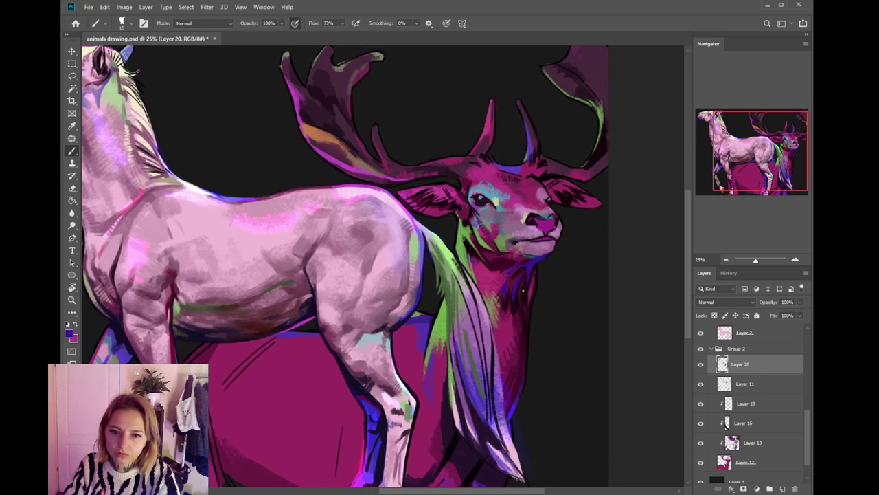
left_click(526, 291, "alt")
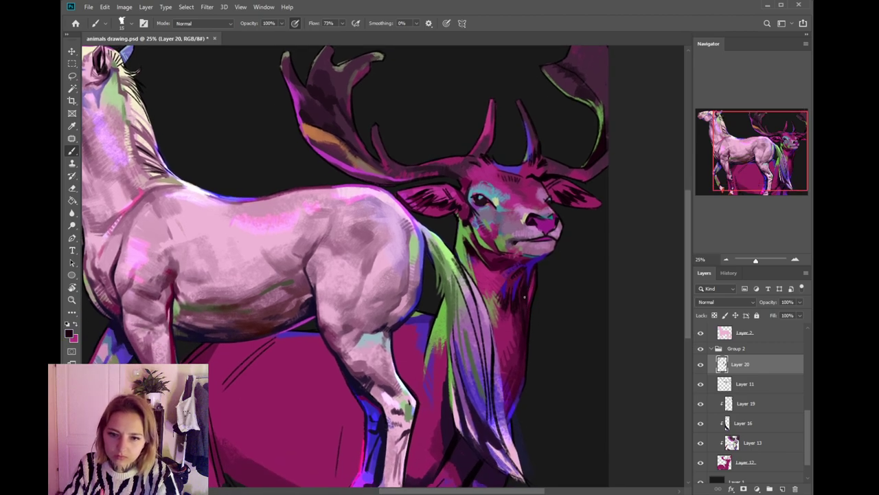
left_click_drag(509, 350, 527, 312)
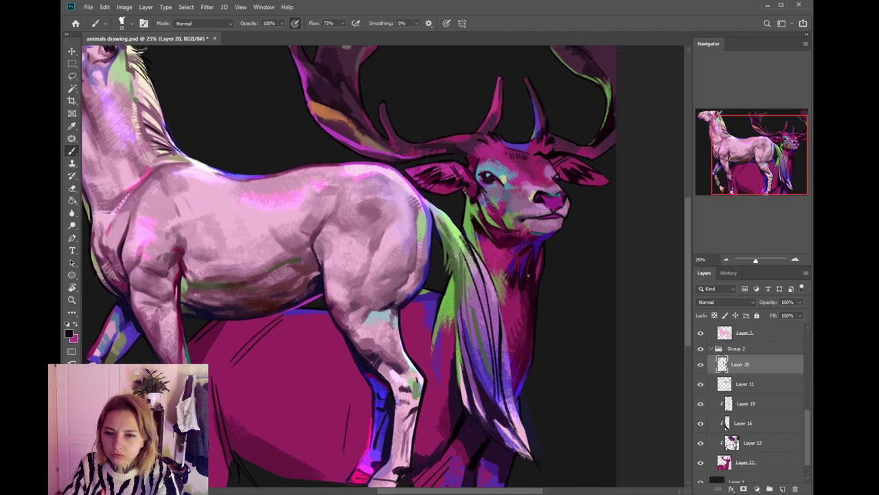
- Refine the lower part of the deer's neck with fine near-black strokes on Layer 20 at brush size 15
key("i")
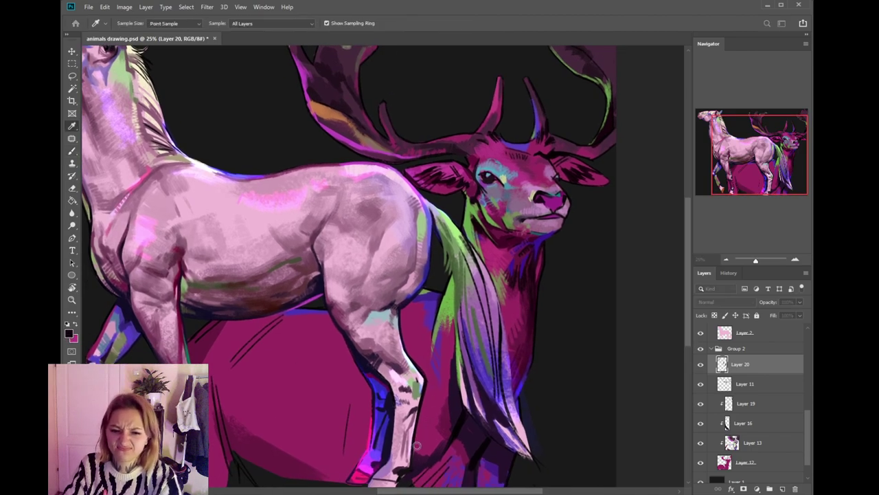
key("b")
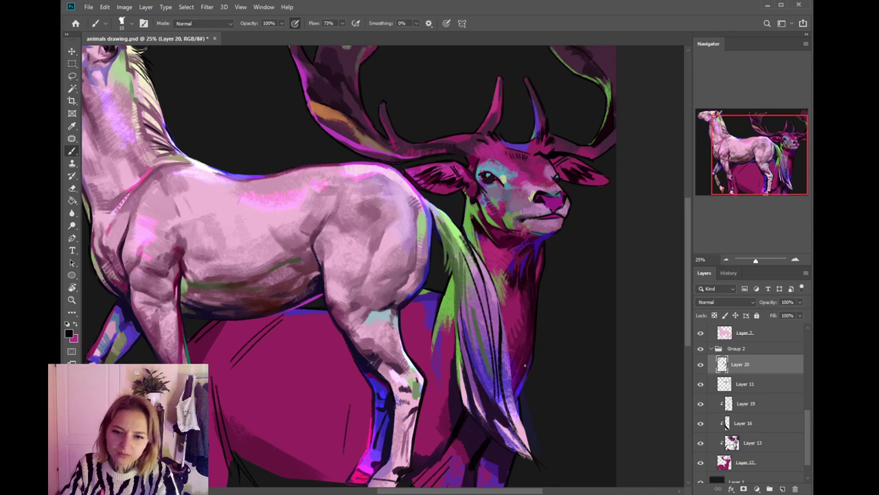
scroll(537, 319, "down", 3)
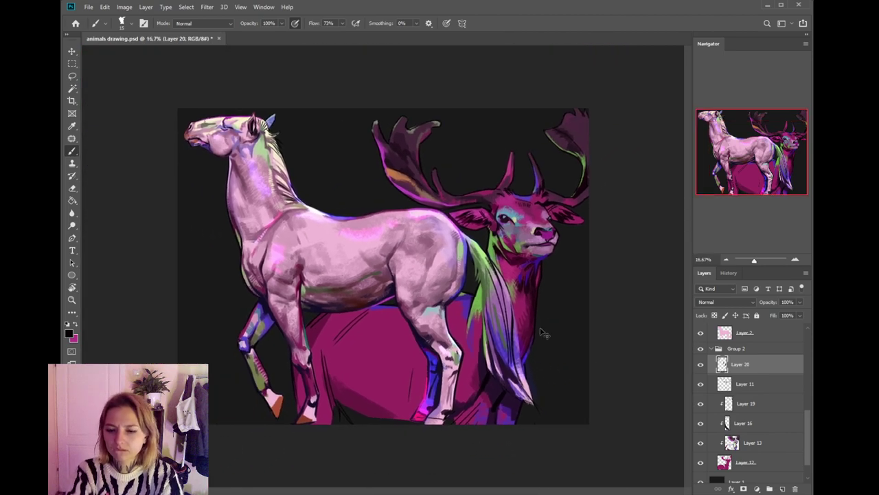
scroll(540, 329, "down", 2)
scroll(540, 329, "up", 2)
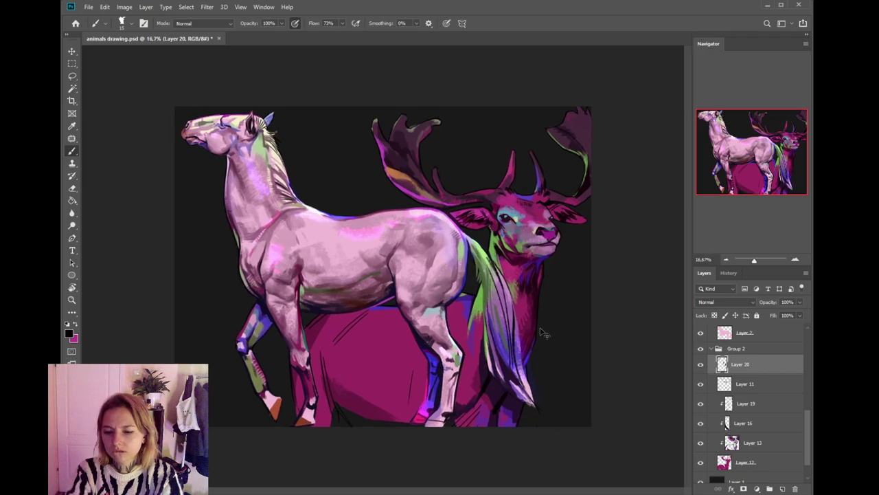
scroll(539, 328, "up", 2)
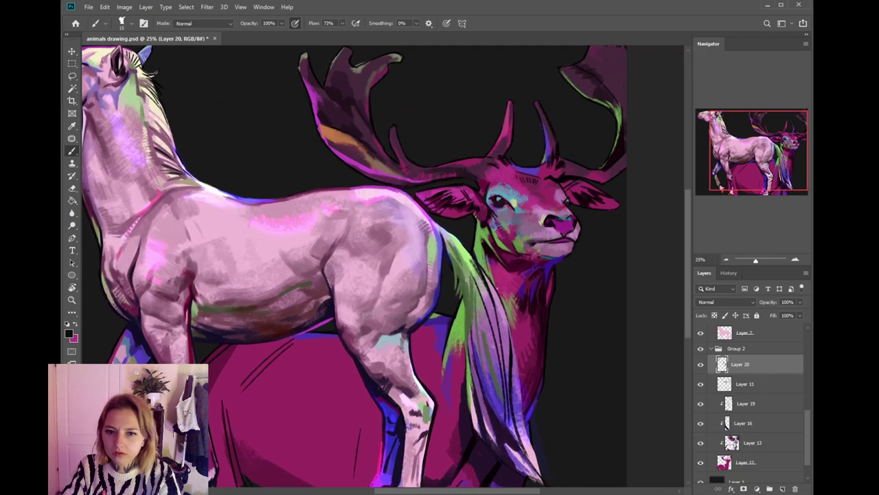
- Find which layers hold the green strokes along the deer's neck edge and hide Layer 20 to compare
left_click(480, 269, "ctrl")
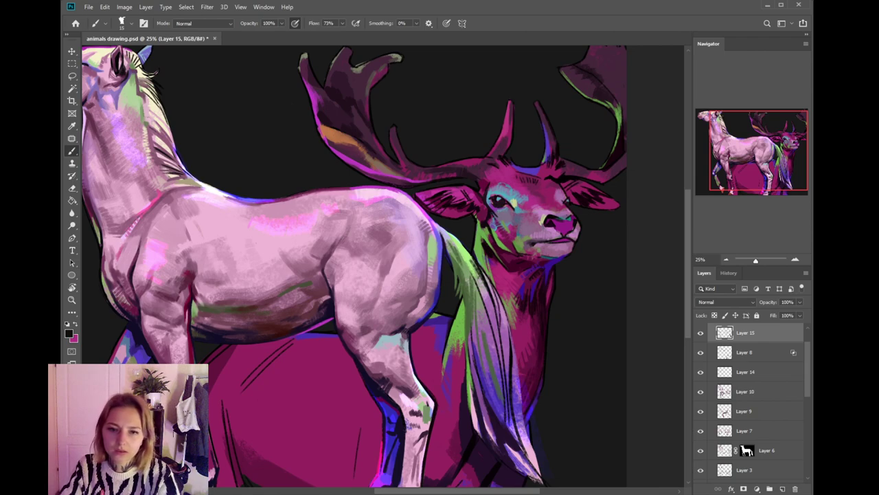
mouse_move(504, 293)
left_mouse_down()
mouse_move(532, 320)
mouse_move(504, 301)
left_mouse_up()
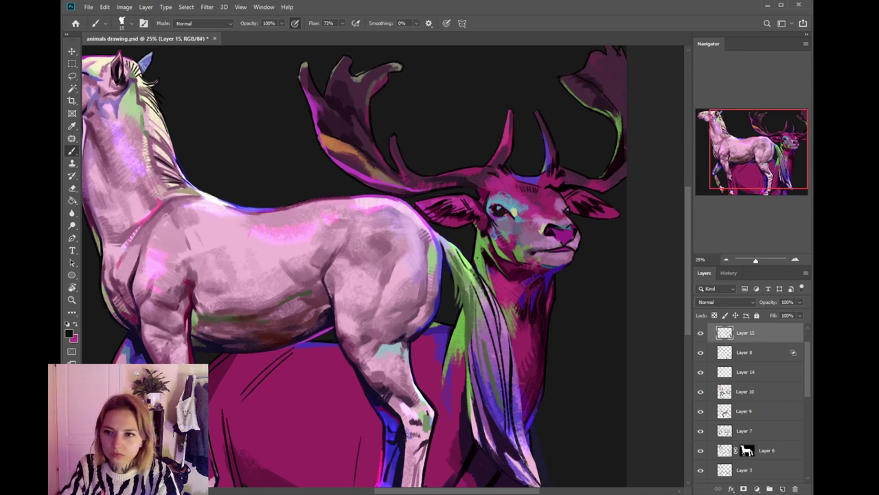
left_click(479, 259, "ctrl")
left_click(479, 260, "alt")
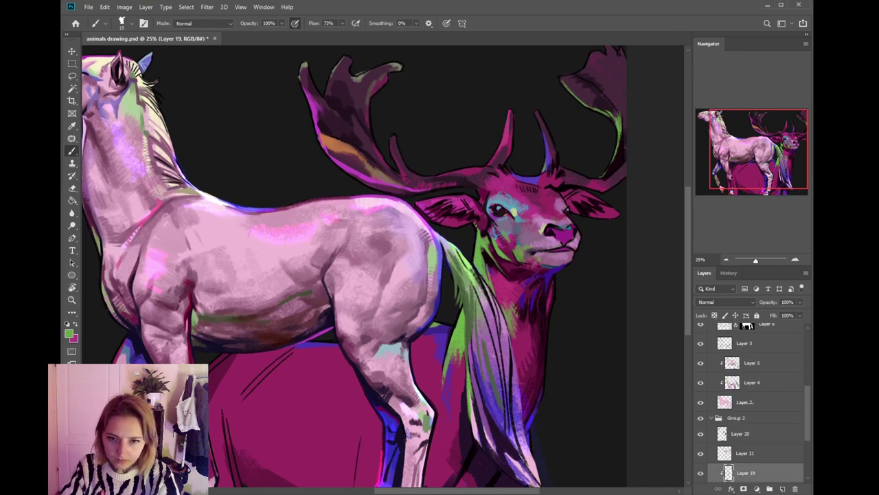
left_click(480, 271, "ctrl")
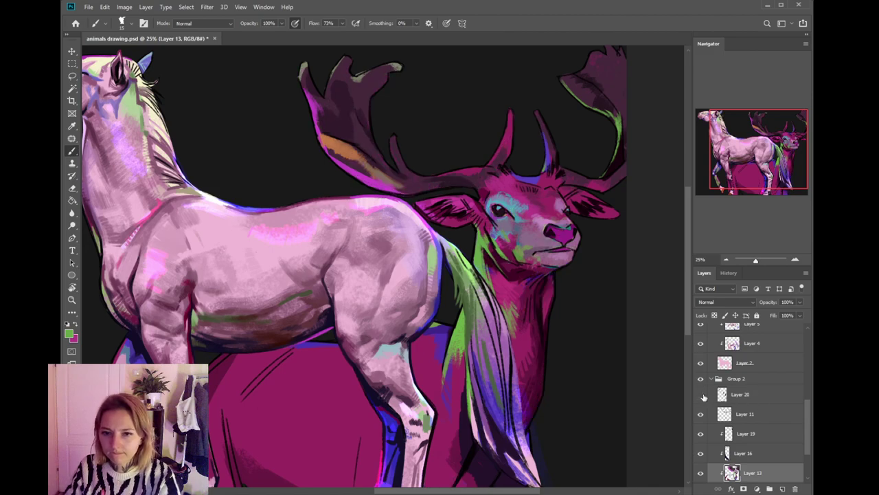
- Add violet-blue accents to the deer's throat below the jaw on Layer 20, using a brightened sampled blue
left_click(540, 296, "ctrl")
left_click(537, 295, "alt")
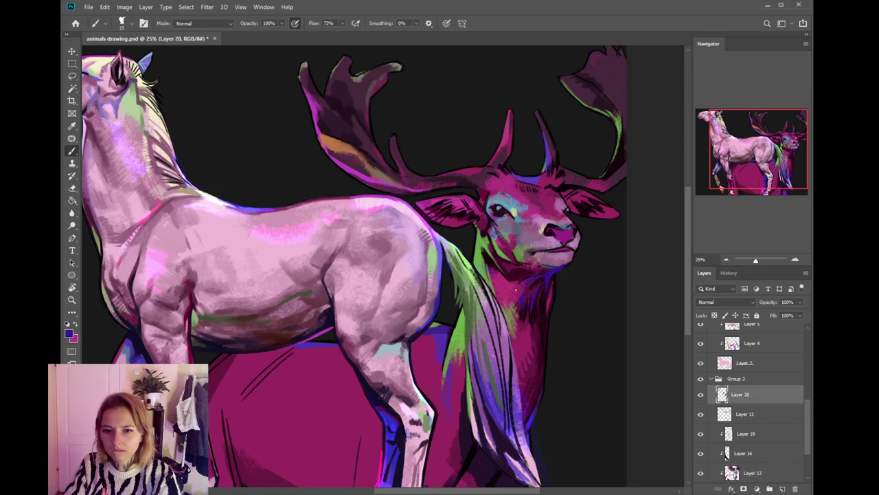
left_click(70, 334)
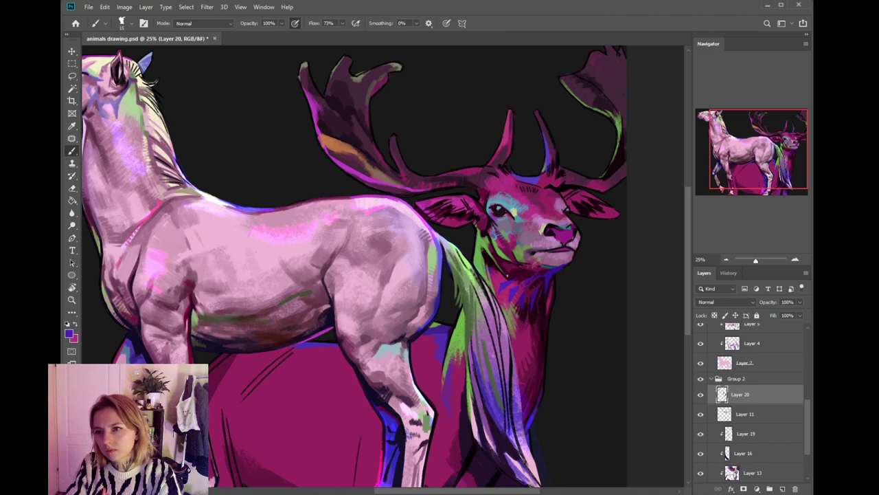
- Shade the deer's throat and neck with fine dark plum strokes based on a colour sampled from the mouth
left_click(563, 254, "alt")
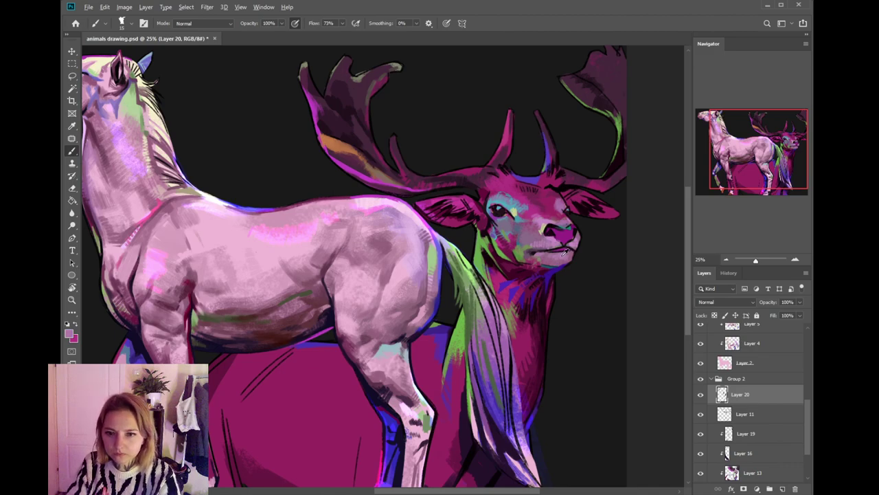
left_click(563, 250, "alt")
key("i")
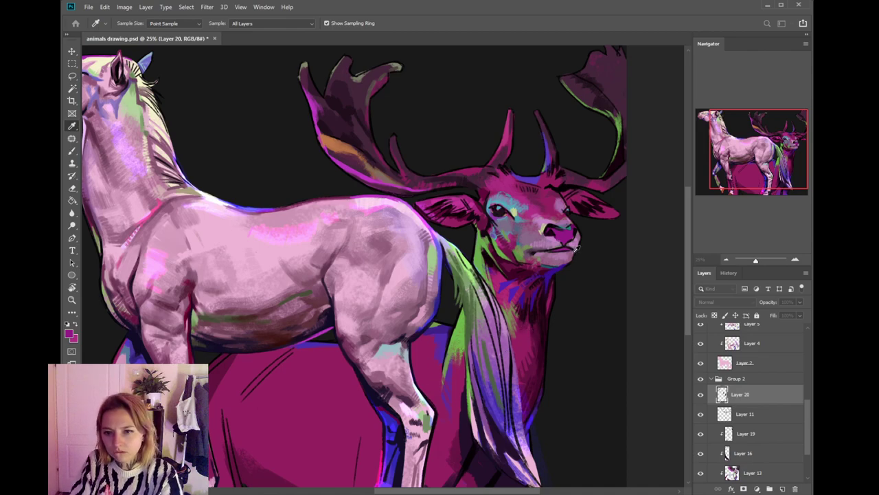
key("b")
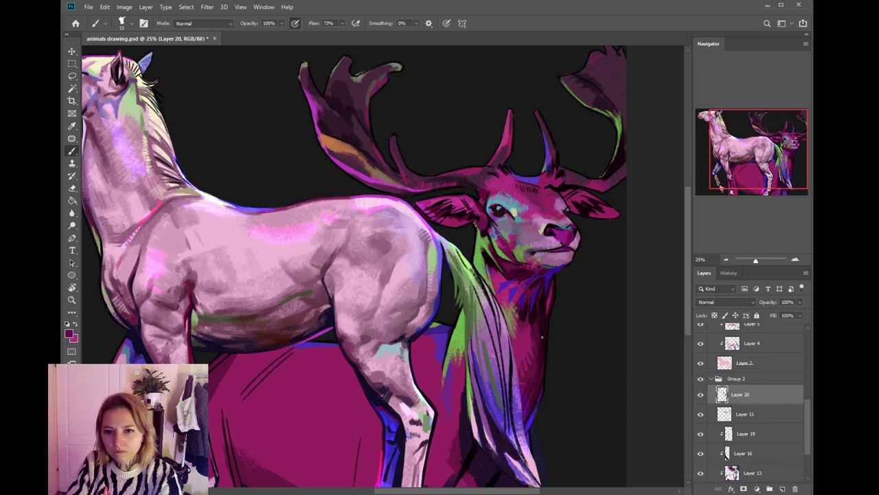
left_click_drag(525, 299, 546, 320)
left_click_drag(526, 291, 540, 280)
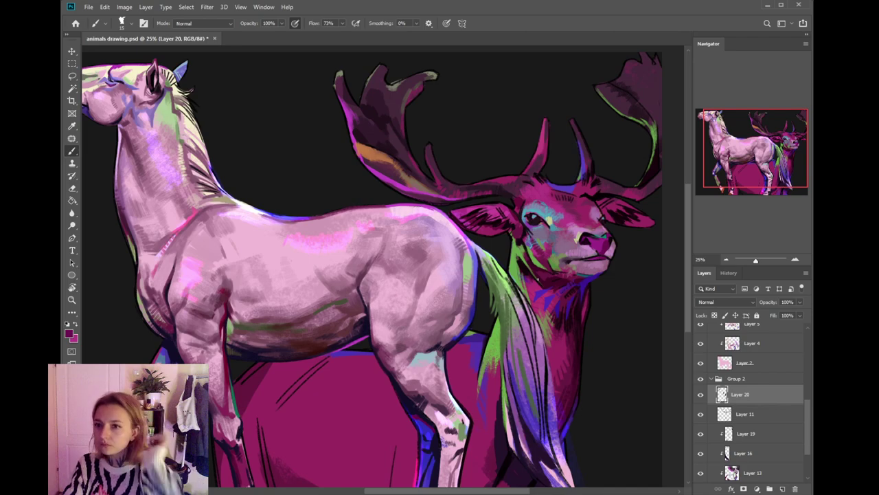
- Add fine strokes to the deer's neck with a darkened green sampled from the neck's inner edge
left_click_drag(542, 334, 540, 320)
left_click(517, 254, "alt")
key("i")
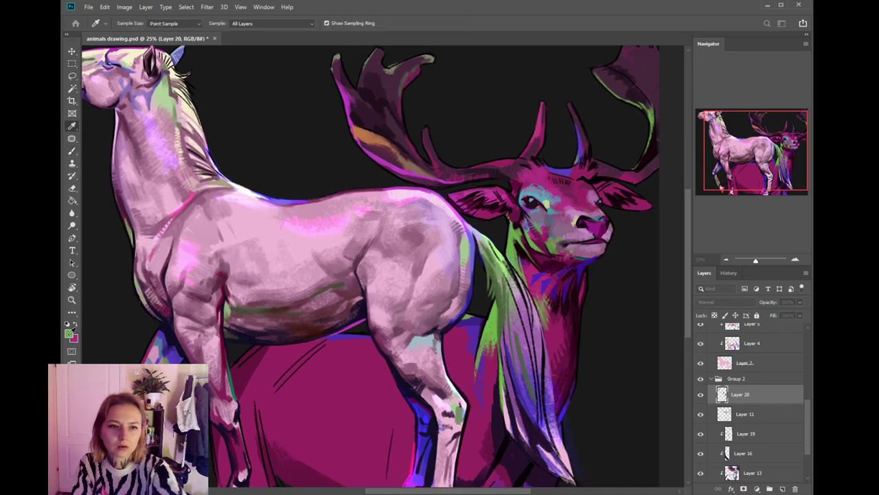
key("b")
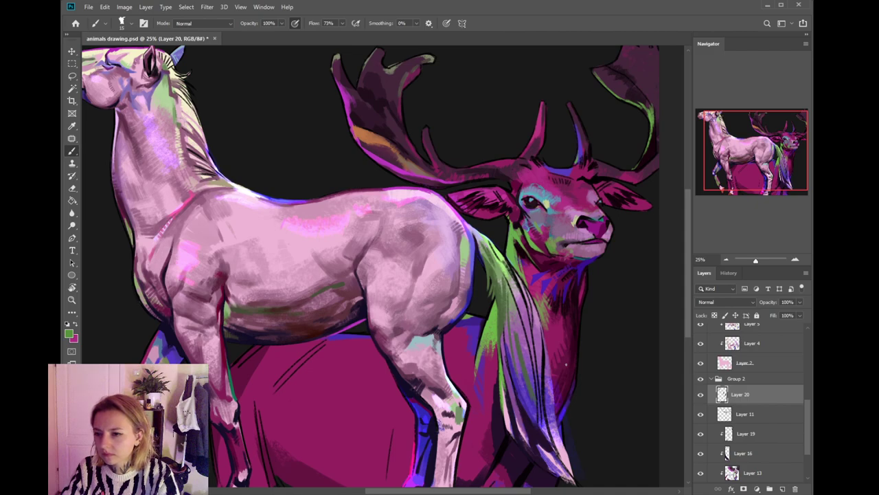
- Blend the deer's lower neck beside the horse's tail with sampled magenta and darker maroon strokes at brush size 15
left_click(555, 343, "alt")
left_click(559, 356, "alt")
left_click(556, 342, "alt")
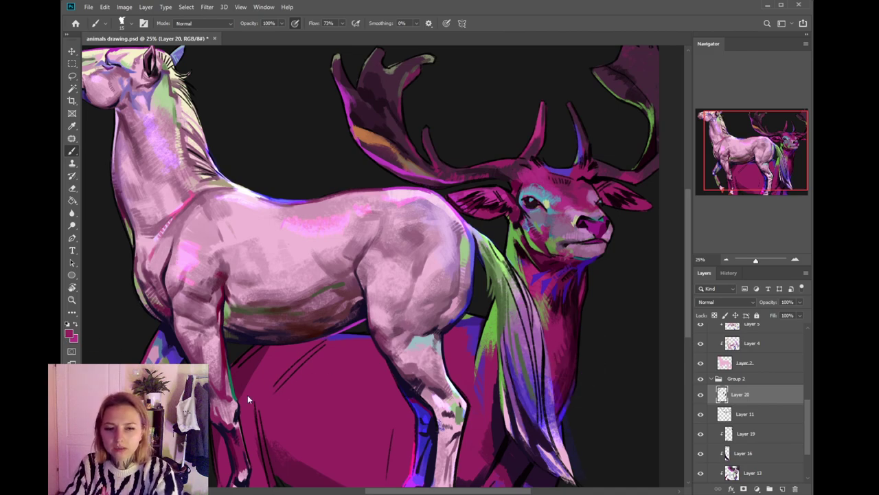
key("i")
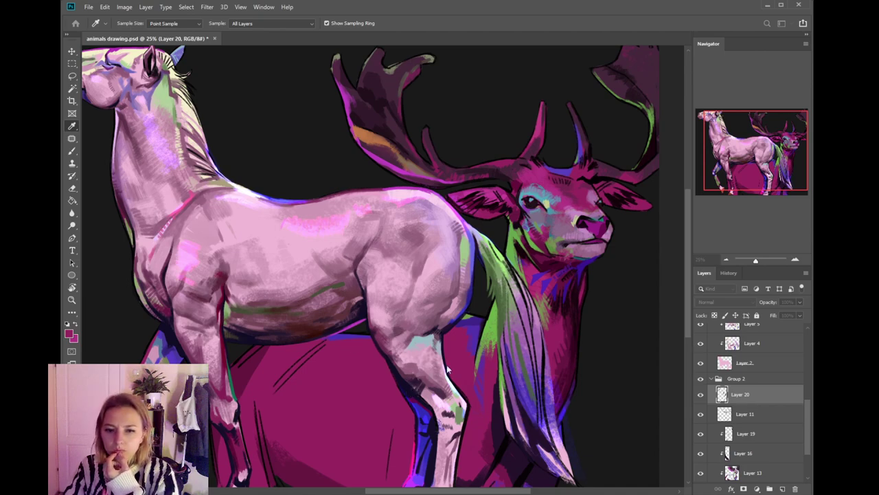
key("b")
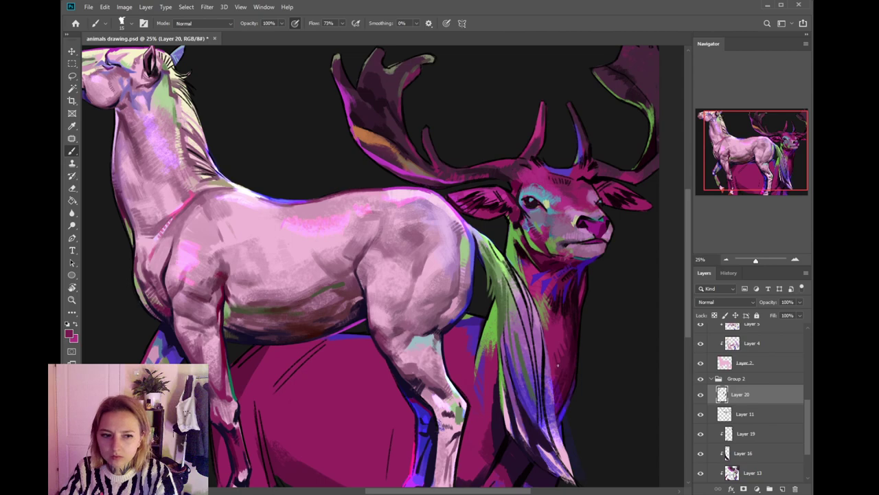
left_click(553, 349, "alt")
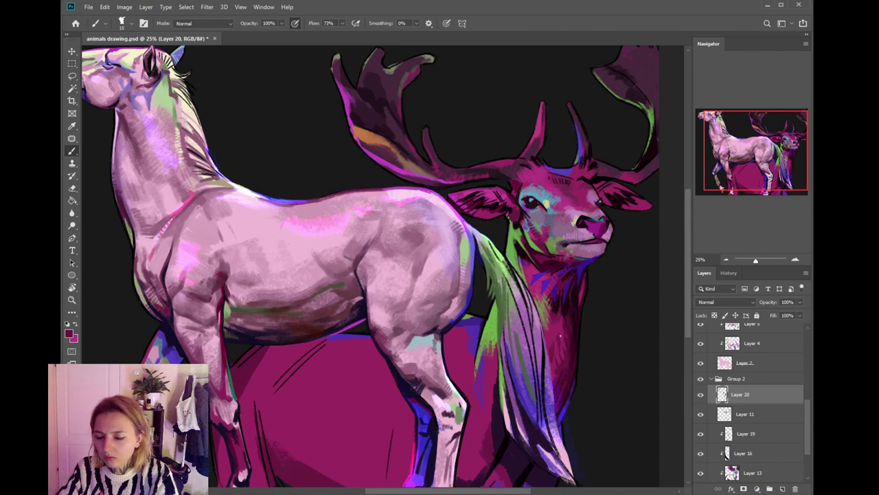
left_click_drag(563, 373, 575, 352)
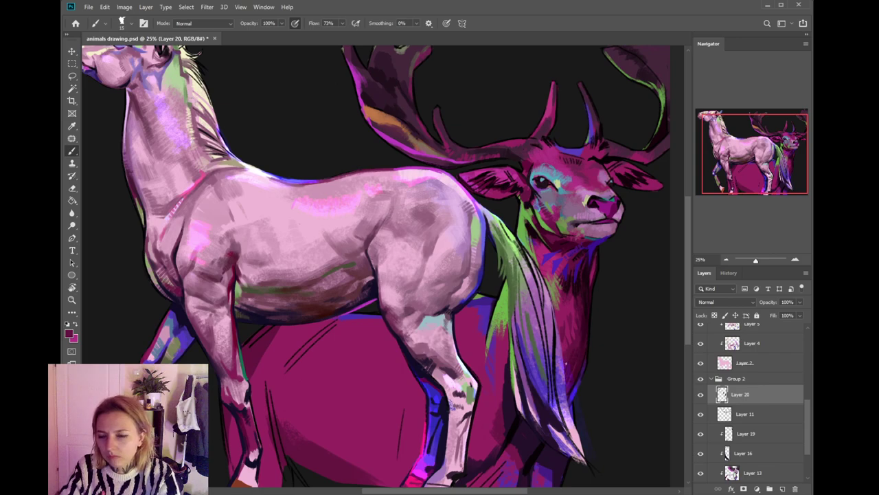
left_click_drag(570, 347, 562, 384)
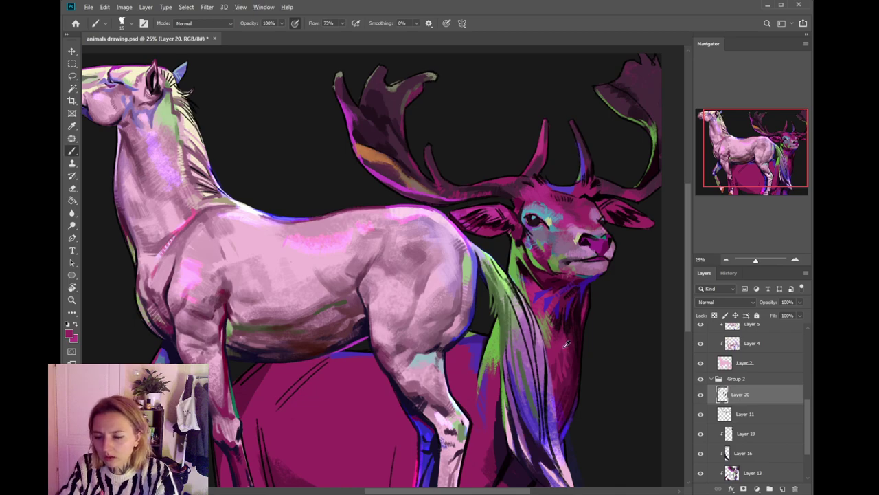
- Add fur strokes to the deer's neck on Layer 20 with dark and mid magenta sampled from the neck
left_click(576, 349, "alt")
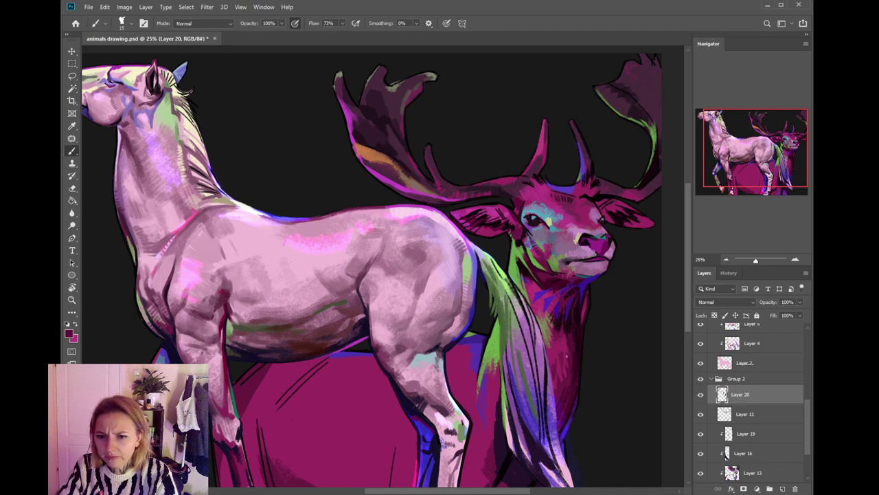
left_click(571, 341, "alt")
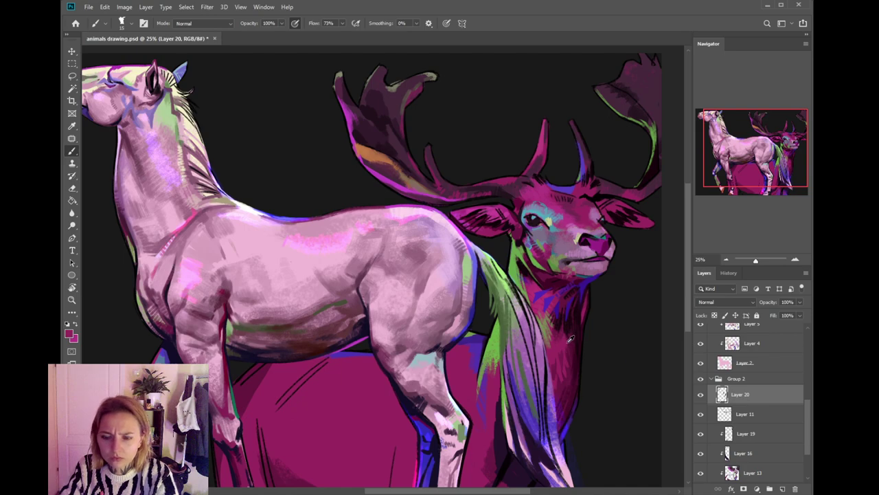
left_click_drag(546, 337, 565, 349)
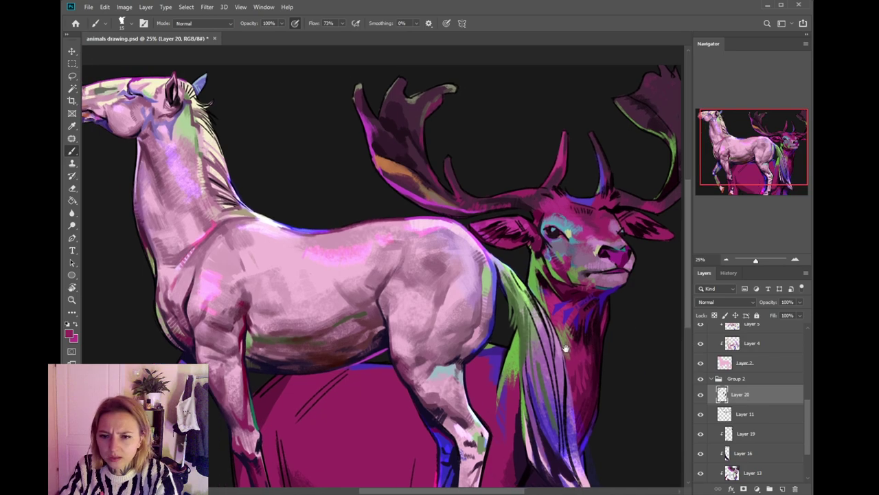
left_click_drag(594, 275, 590, 285)
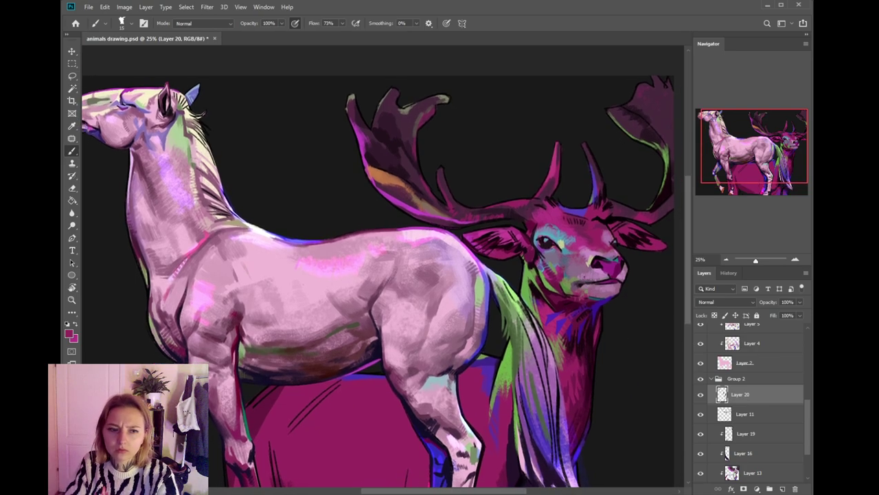
- Compare the artwork with Layer 20 hidden and shown, and touch up the shadow under the deer's jaw with a sampled near-black
left_click(584, 300, "ctrl")
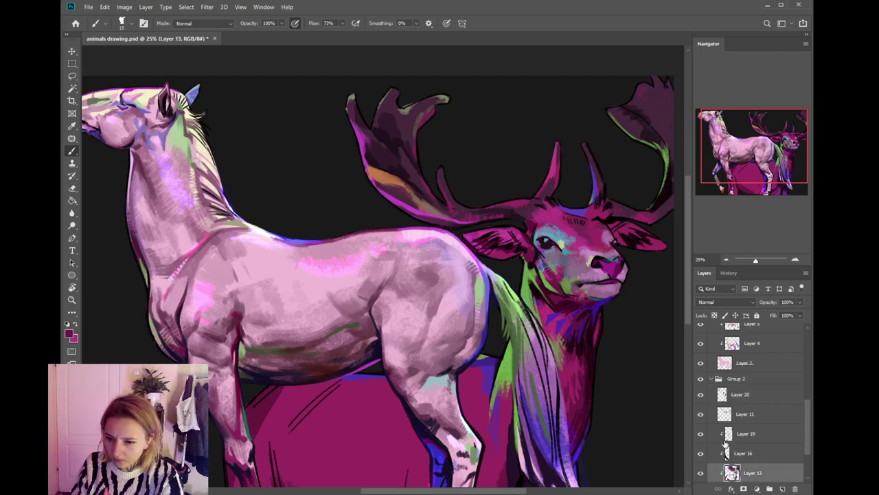
left_click(701, 394)
left_click(701, 394)
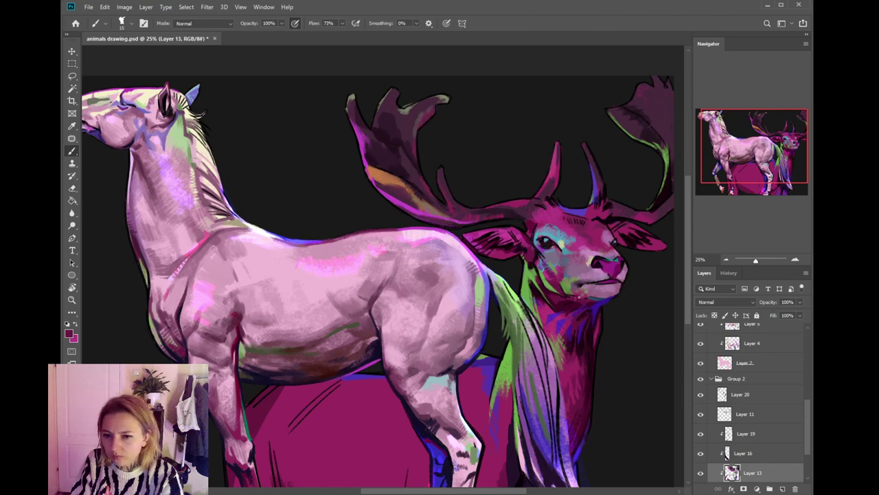
left_click(592, 294, "alt")
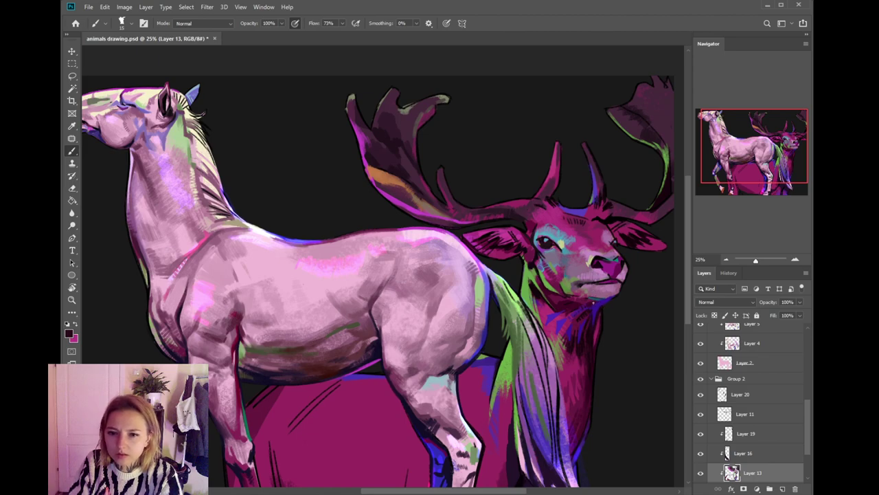
left_click(598, 303, "ctrl")
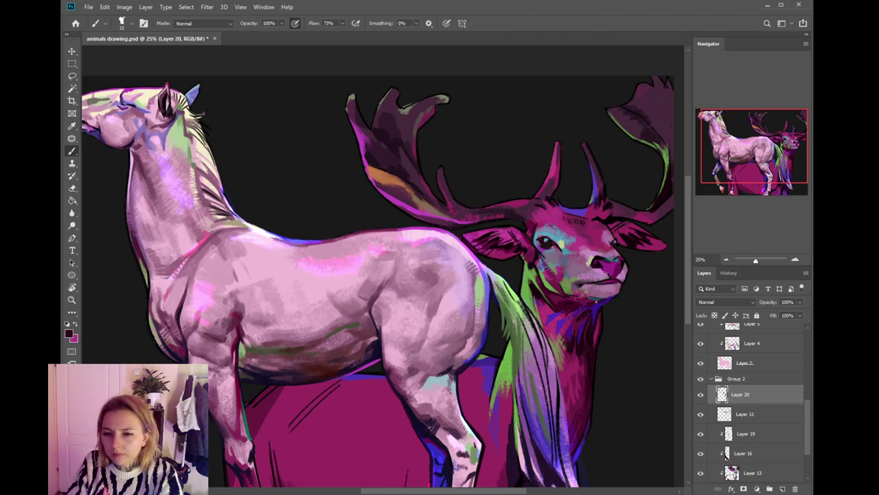
- Refine the deer's muzzle and chin on Layer 20 with dark magenta and brighter magenta sampled from the head
left_click_drag(586, 307, 554, 355)
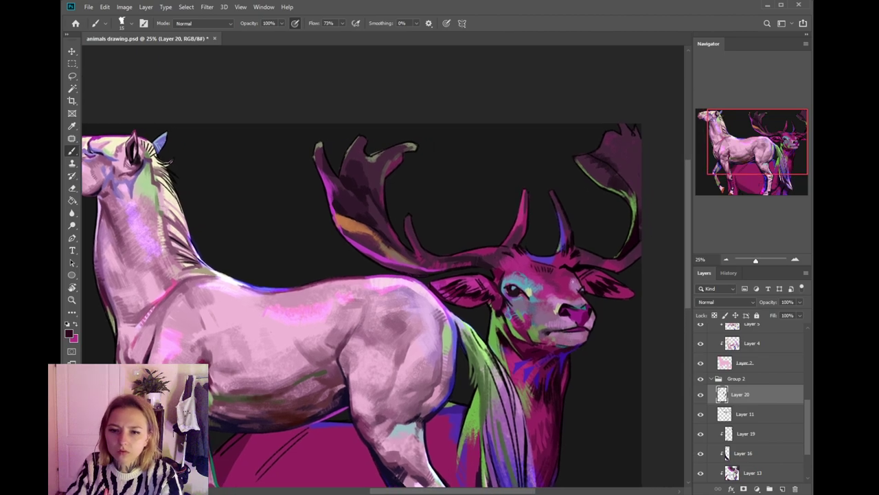
left_click(586, 319, "alt")
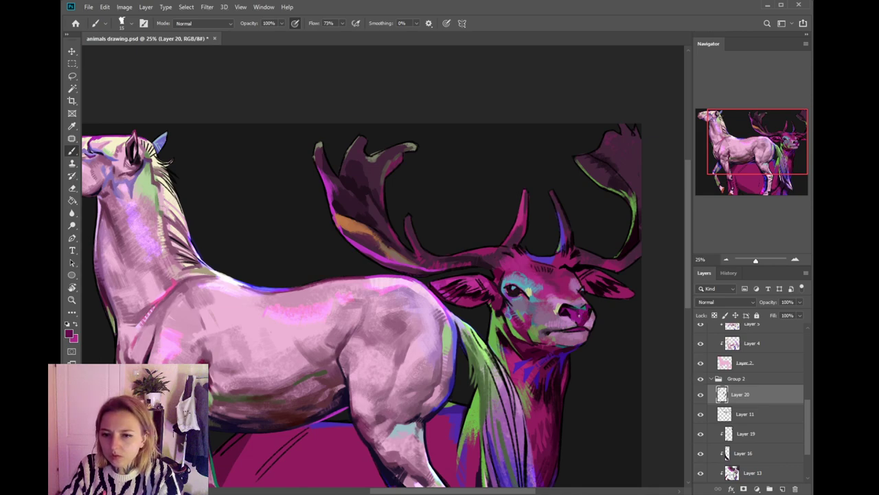
mouse_move(551, 332)
left_mouse_down()
mouse_move(562, 314)
mouse_move(554, 321)
left_mouse_up()
left_click(562, 290, "alt")
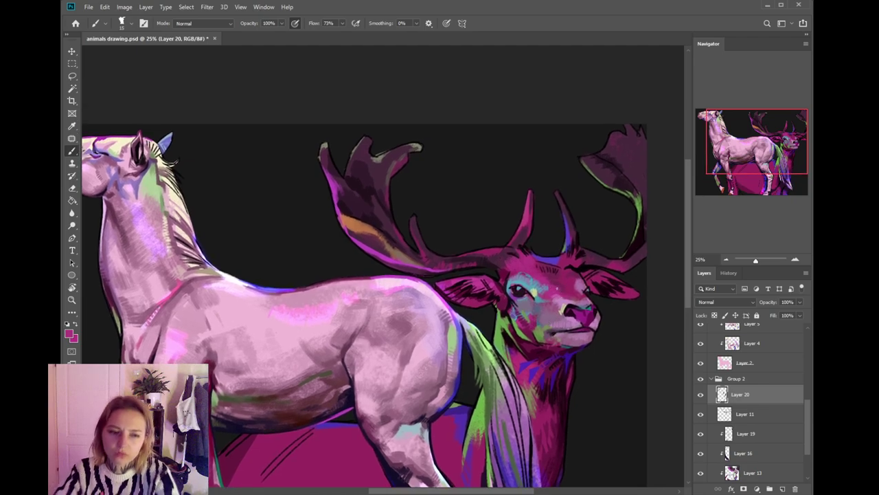
- Change the foreground colour to a dark magenta for shading the deer's cheek and throat
left_click(70, 332)
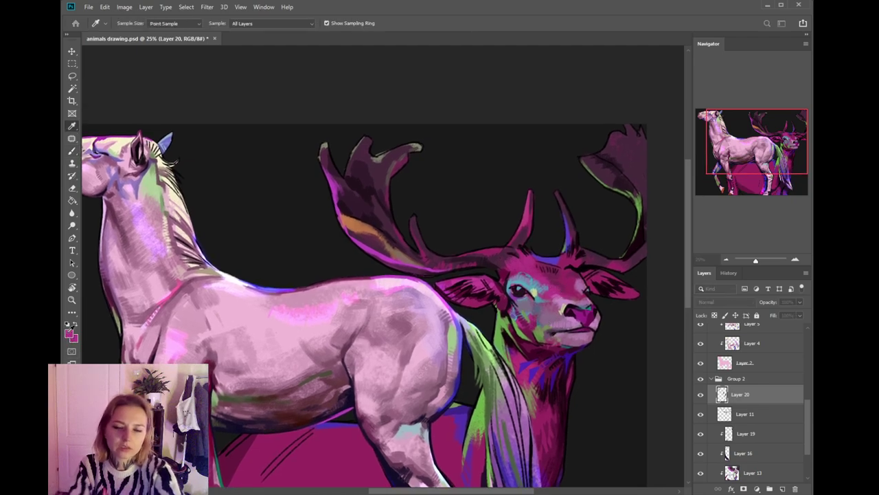
left_click(412, 406)
left_click(536, 322)
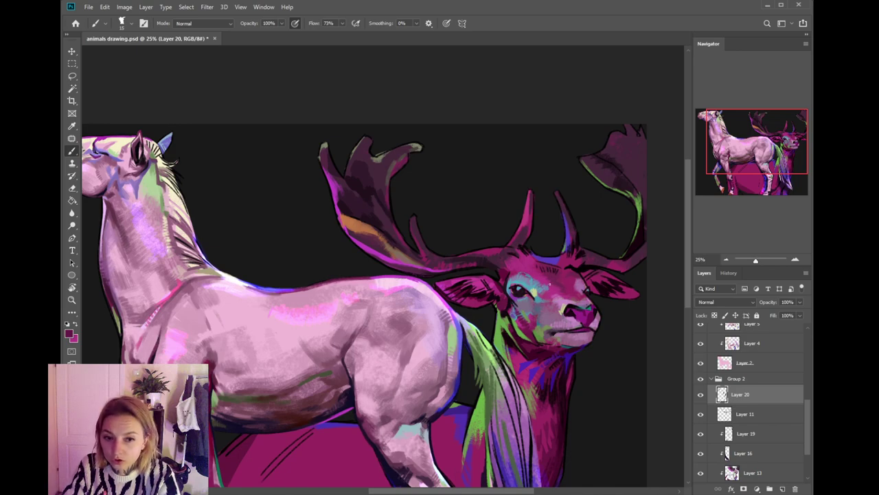
scroll(565, 288, "up", 1)
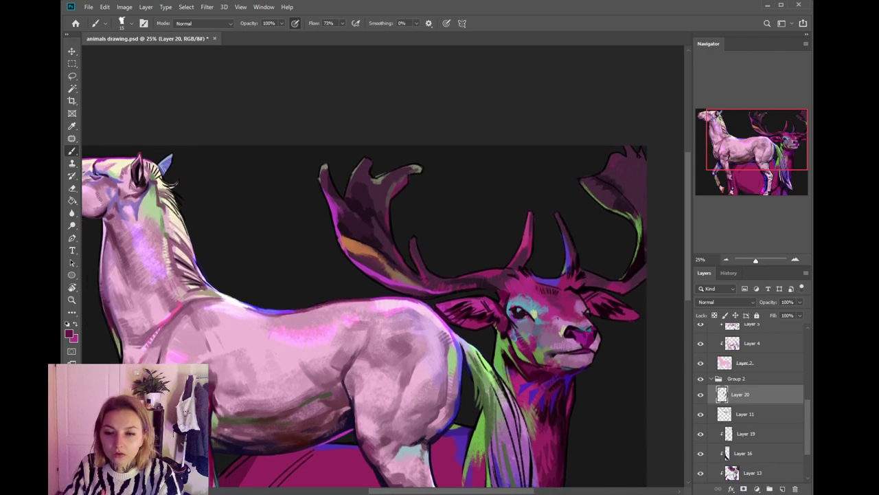
left_click_drag(524, 337, 543, 307)
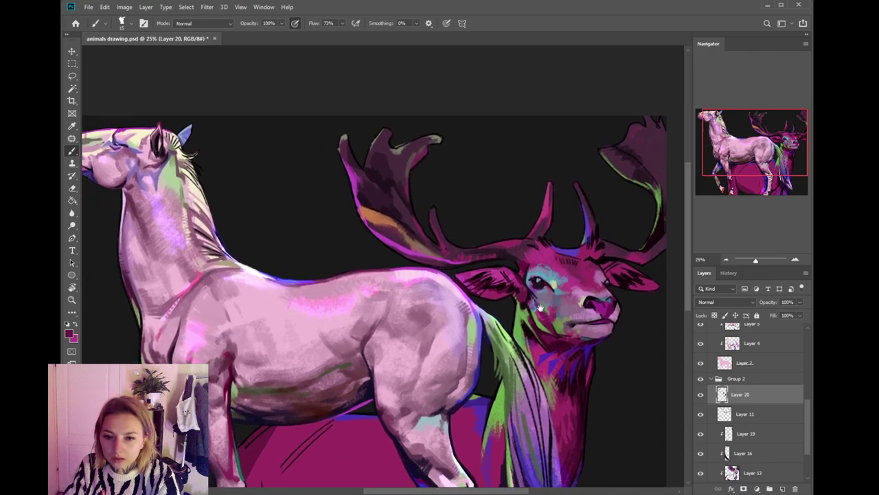
- Rework the green-lit edge of the deer's cheek and neck, alternating between sampled near-black and green
left_click(525, 322, "alt")
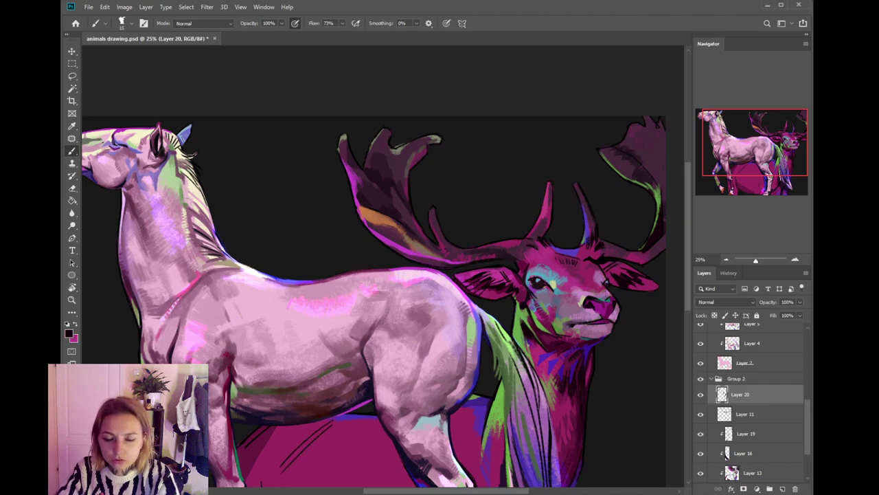
left_click(524, 330, "alt")
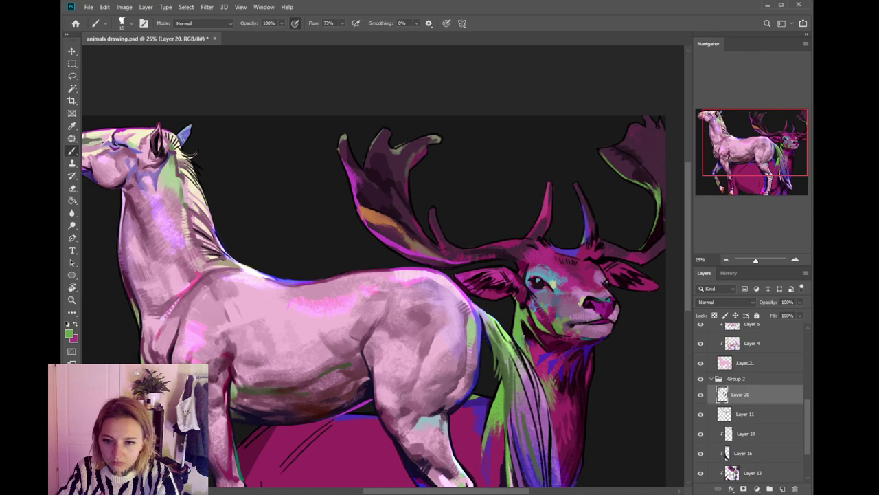
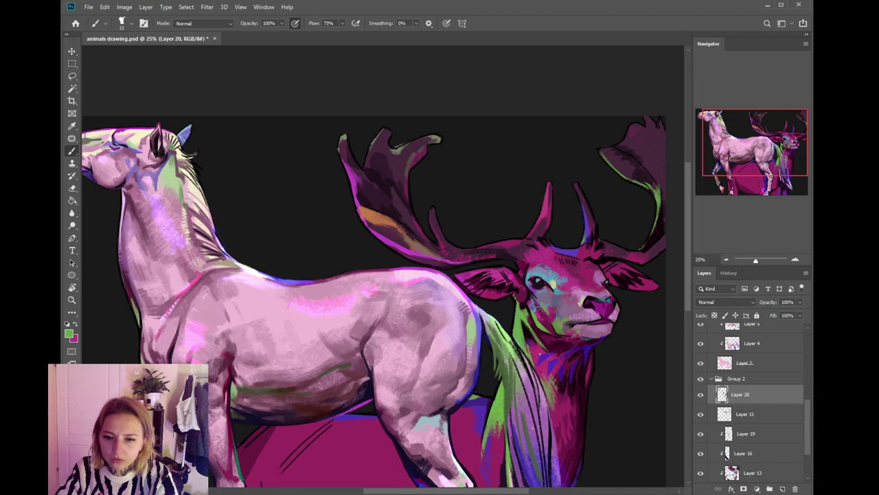
left_click(556, 344, "alt")
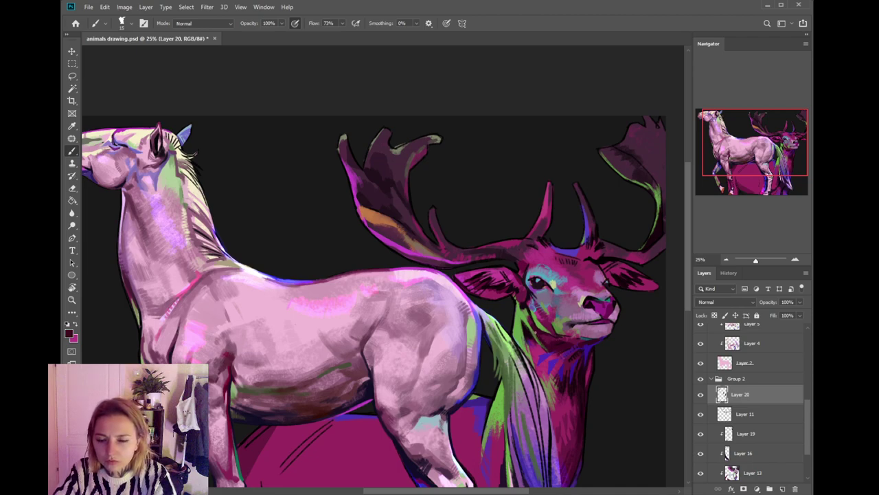
left_click(527, 313, "alt")
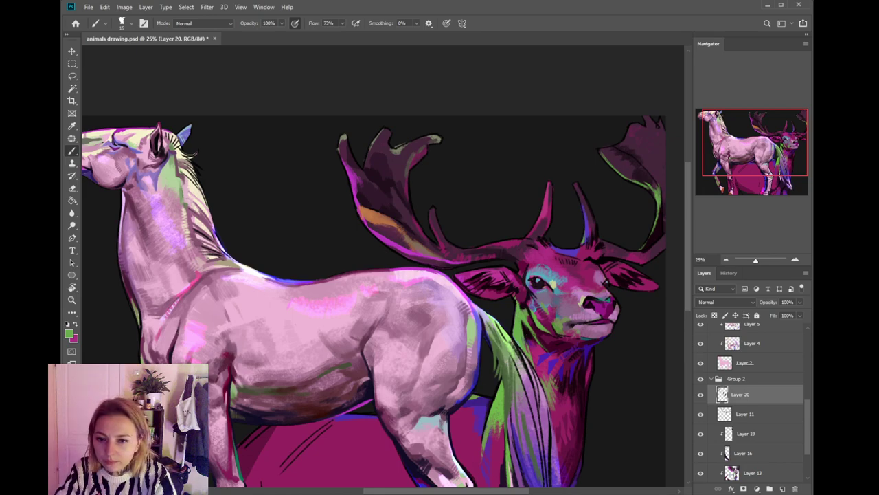
- Blend the deer's back beside the horse's tail with a larger brush, using magenta and green sampled from that area
left_click_drag(528, 399, 535, 313)
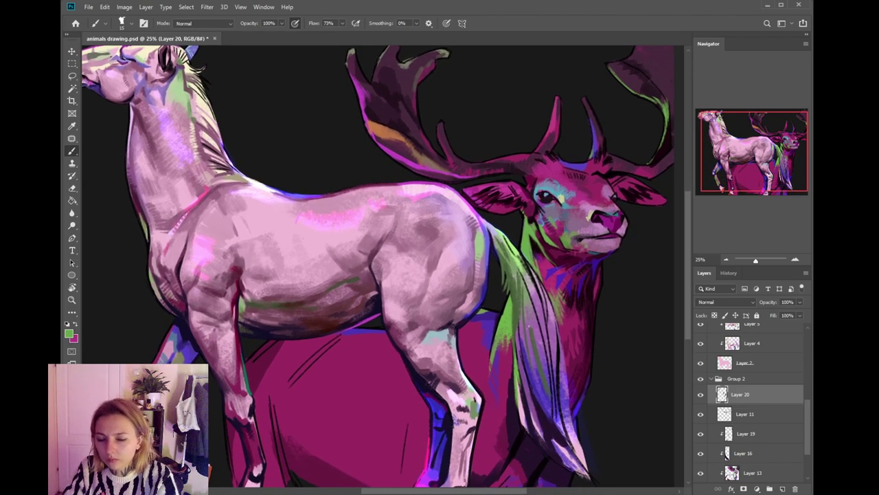
left_click(500, 337, "alt")
left_click(500, 337, "alt")
mouse_move(494, 339)
left_mouse_down()
mouse_move(488, 363)
mouse_move(489, 351)
left_mouse_up()
key("ctrl+z")
left_click(486, 350, "alt")
key("bracketright")
key("bracketright")
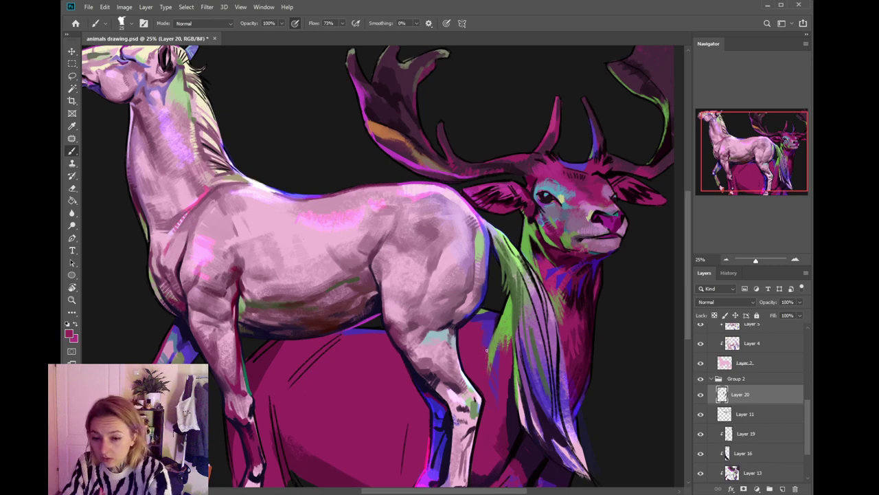
left_click_drag(487, 347, 485, 365)
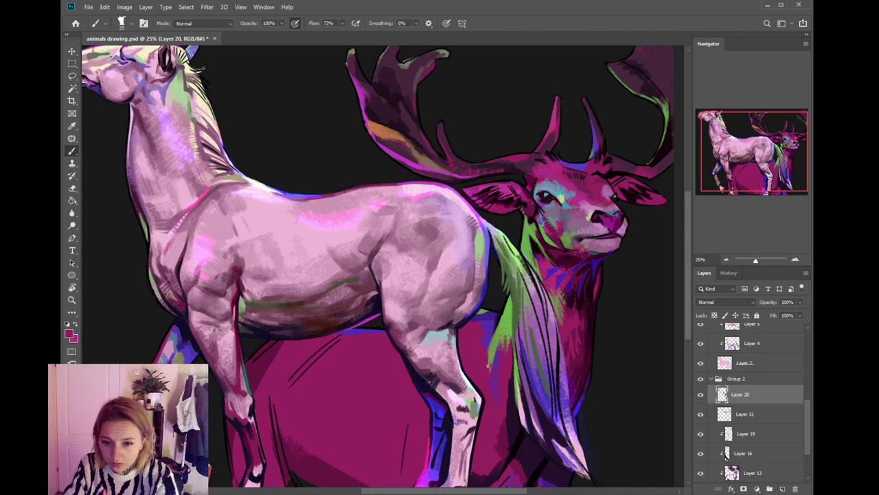
left_click(496, 333, "alt")
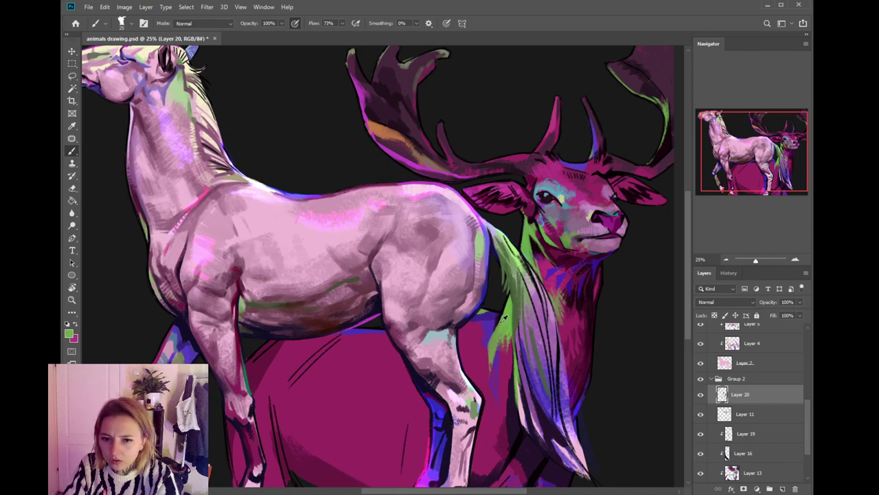
left_click(506, 322, "alt")
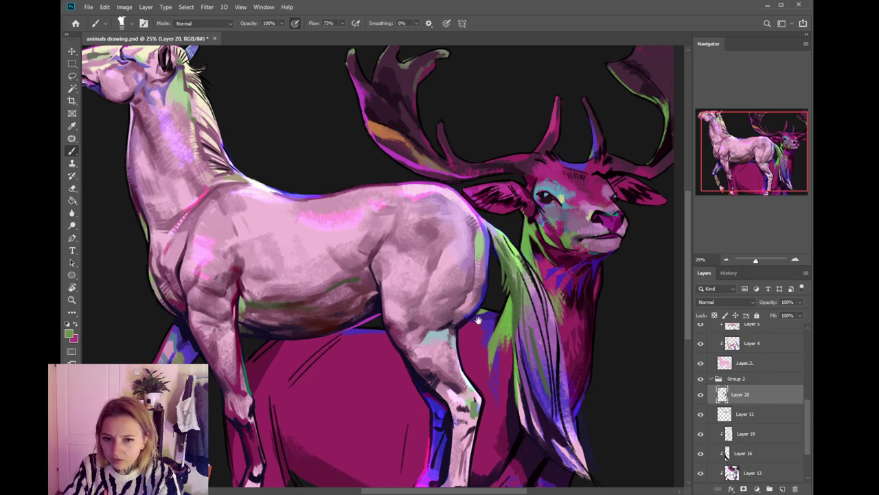
- Switch to Layer 17 in Group 1 and touch up the horse's rump with mauve and purple sampled from it
left_click_drag(463, 319, 514, 326)
left_click(523, 290, "alt")
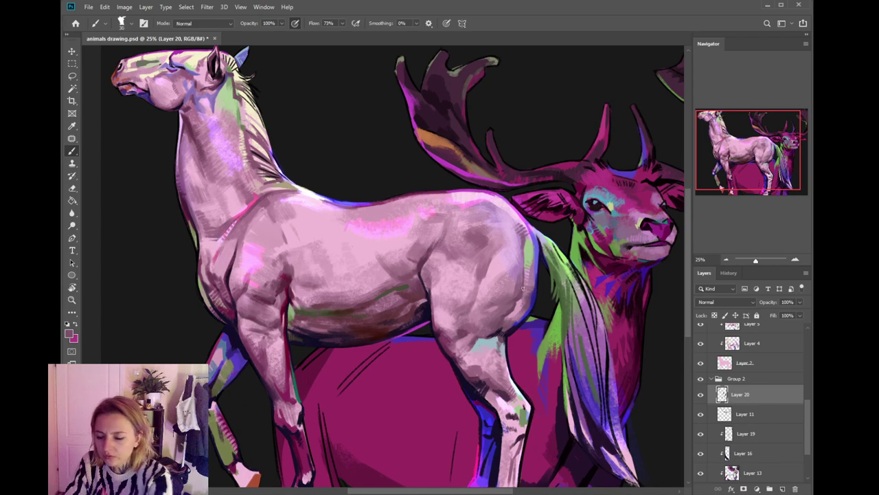
left_click(525, 294, "ctrl")
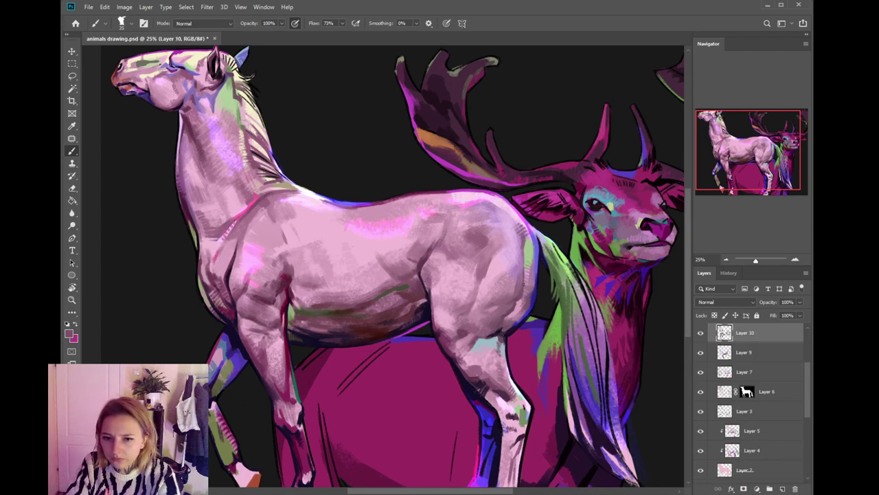
left_click_drag(811, 377, 810, 343)
left_click(763, 348)
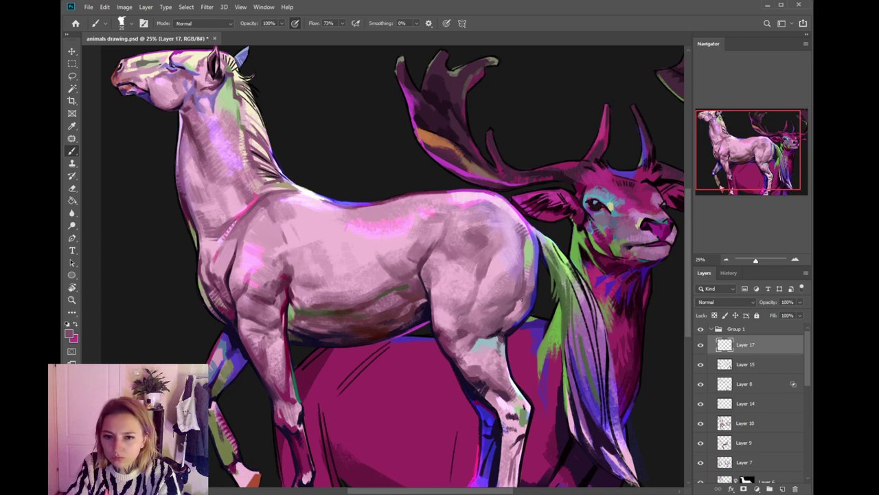
left_click(525, 268, "alt")
left_click(525, 268, "alt")
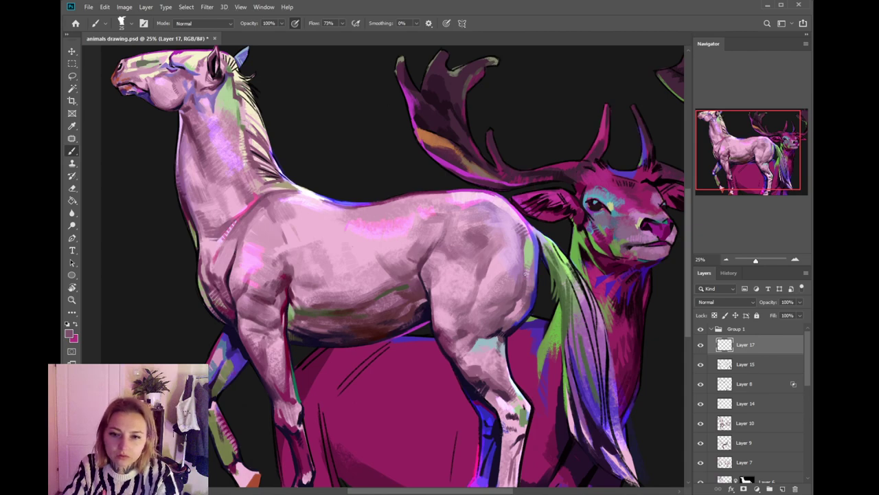
left_click(527, 251, "alt")
left_click(526, 248, "alt")
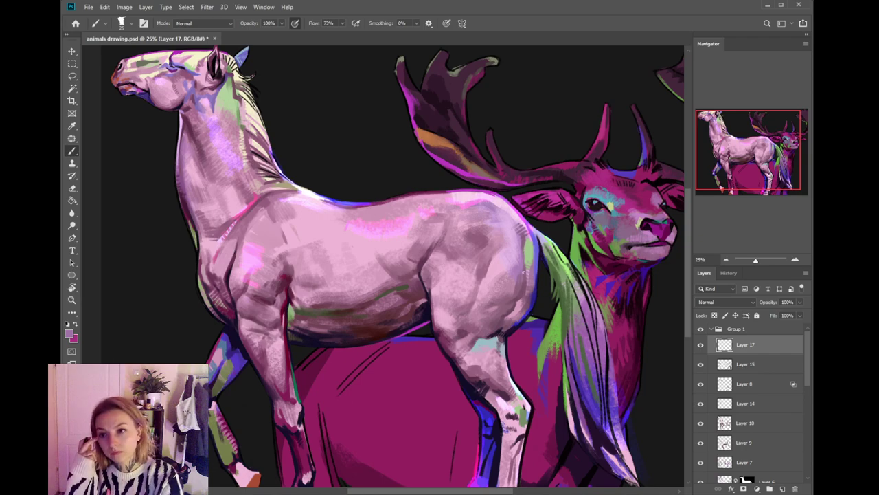
left_click_drag(489, 316, 517, 318)
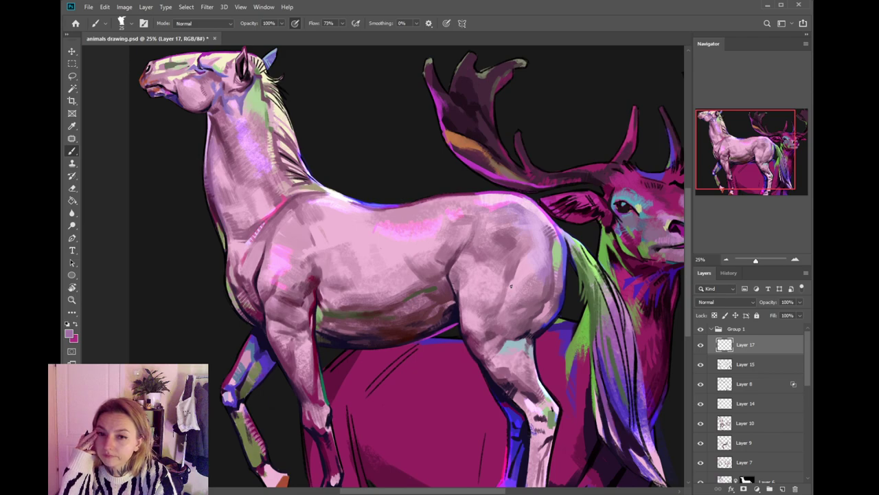
- Return to Layer 20 in Group 2 and sample black beside the horse's tail to darken the deer's body behind it
left_click_drag(531, 334, 514, 296)
left_click(496, 390, "alt")
left_click(500, 388, "ctrl")
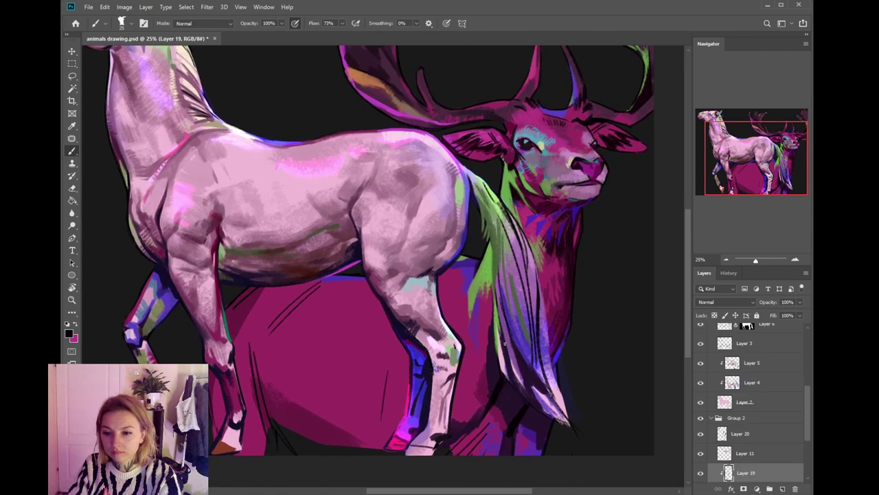
left_click(770, 434)
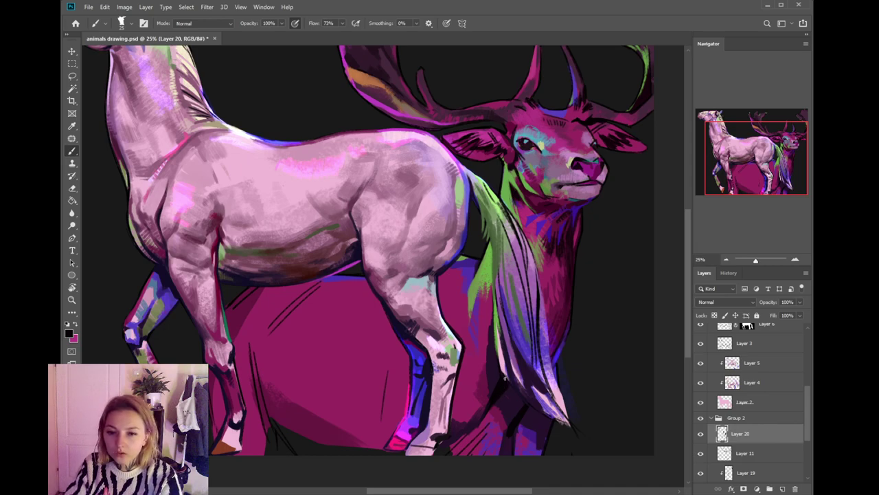
- Sample magenta from the deer's lower body, enlarge the brush to 40 and blend the area between the horse's hind leg and tail tip
left_click(481, 427, "alt")
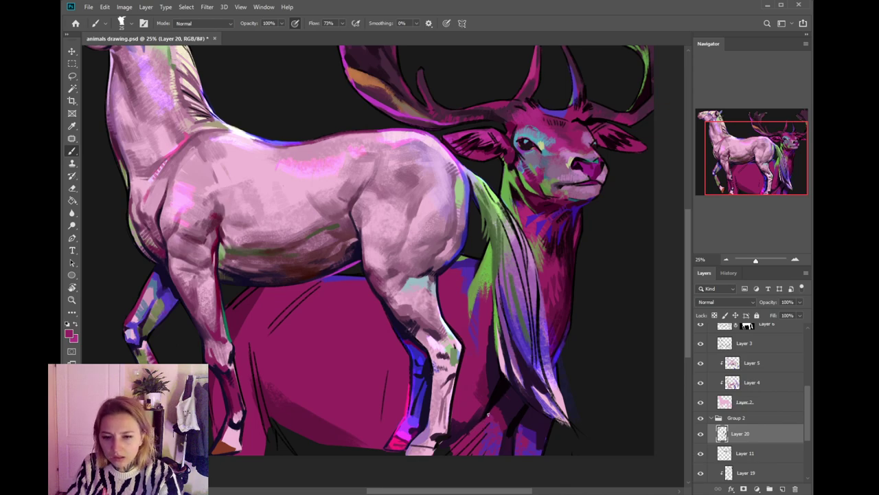
key("bracketright")
key("bracketright")
key("bracketright")
key("bracketright")
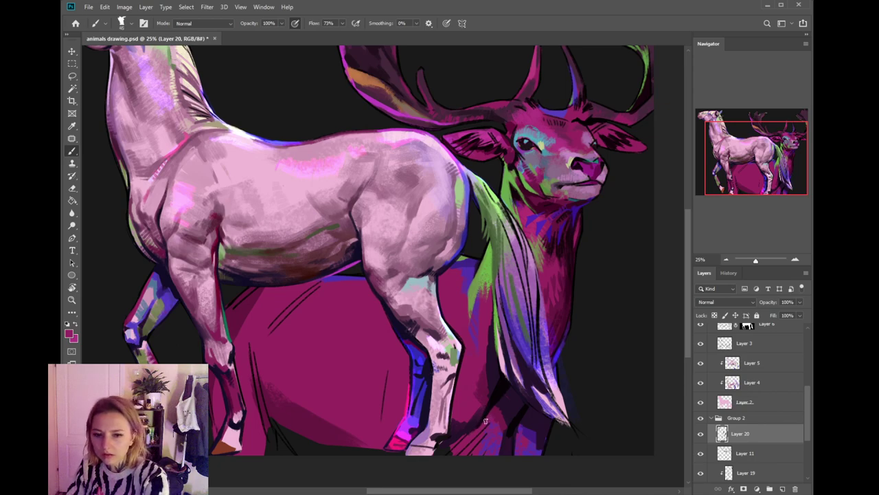
mouse_move(484, 419)
left_mouse_down()
mouse_move(469, 433)
mouse_move(481, 417)
mouse_move(489, 422)
mouse_move(476, 440)
mouse_move(500, 420)
left_mouse_up()
- Shade the lower deer body near the horse's tail tip, alternating between sampled black and near-black with smaller brushes
left_click(483, 399, "alt")
left_click(502, 390, "alt")
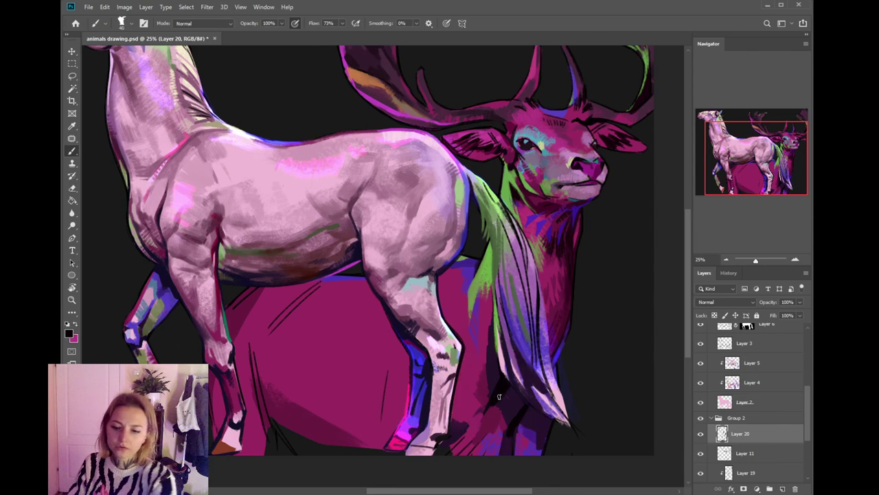
mouse_move(491, 417)
left_mouse_down()
mouse_move(482, 433)
mouse_move(489, 409)
left_mouse_up()
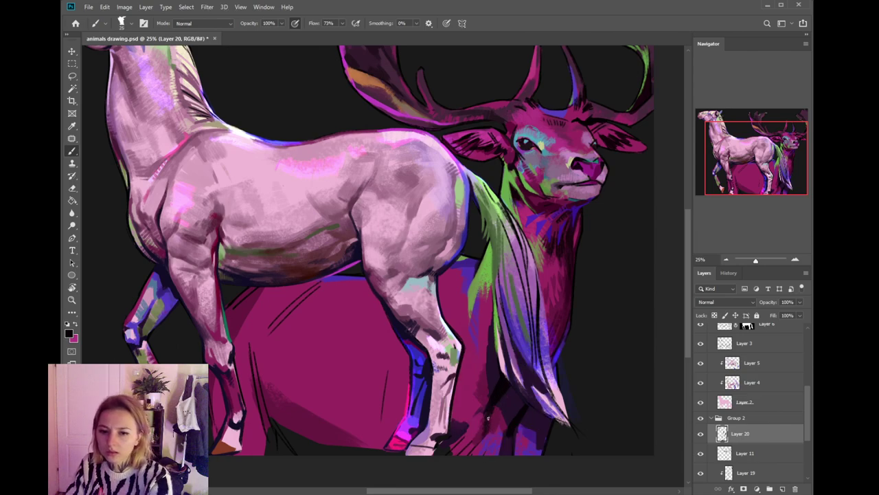
left_click(491, 418, "alt")
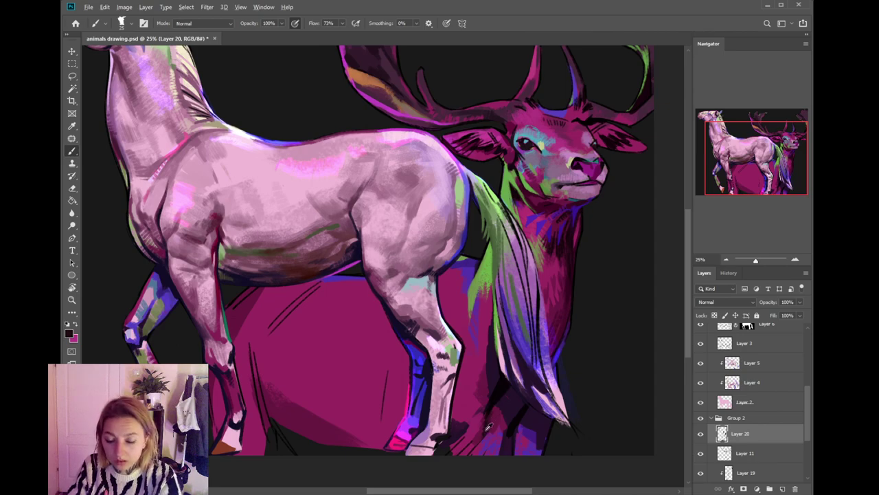
left_click_drag(490, 434, 480, 444)
- Refine the shadow edge along the near side of the horse's tail with sampled dark magenta, deep purple and black
left_click(509, 384, "alt")
left_click(488, 386, "alt")
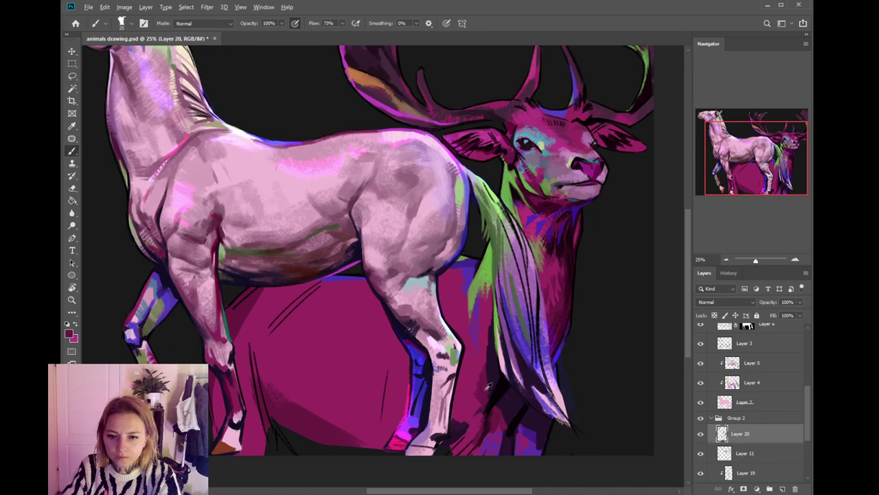
left_click(484, 352, "alt")
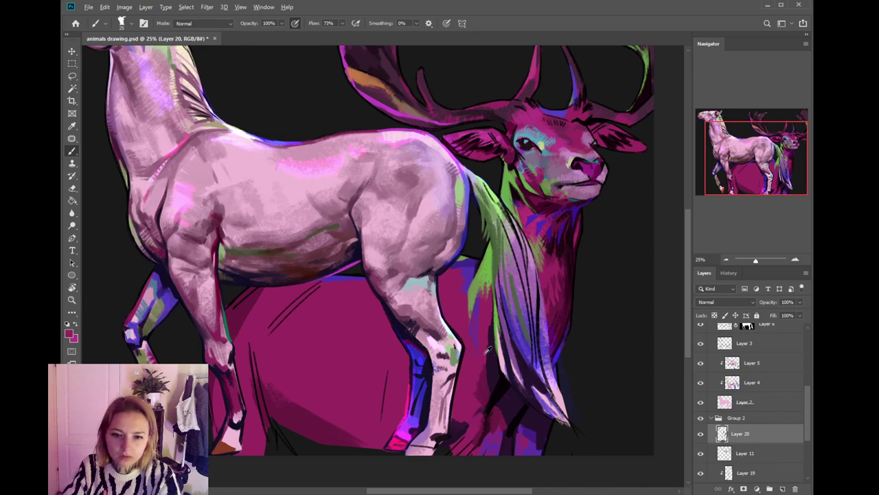
left_click(488, 340, "alt")
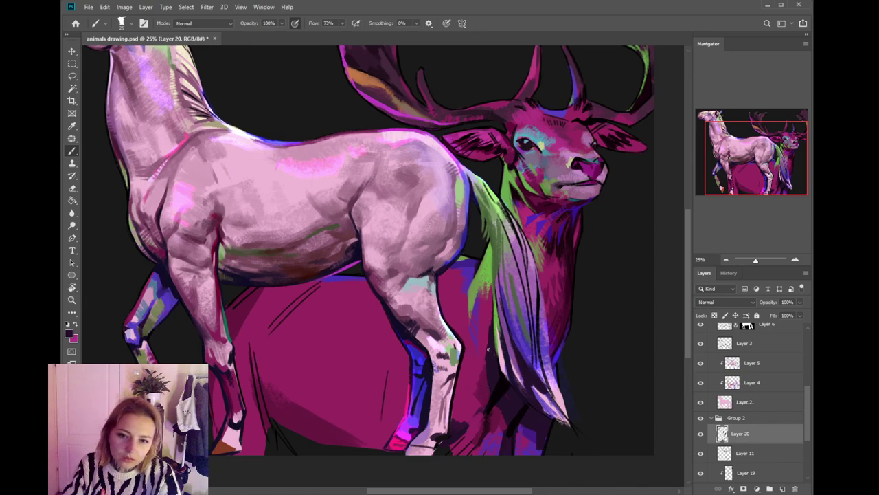
left_click(504, 381, "alt")
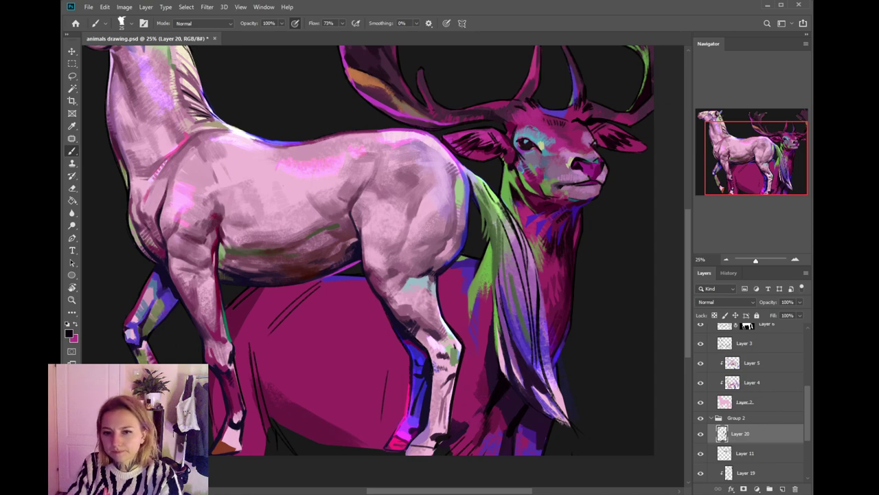
left_click_drag(496, 356, 517, 372)
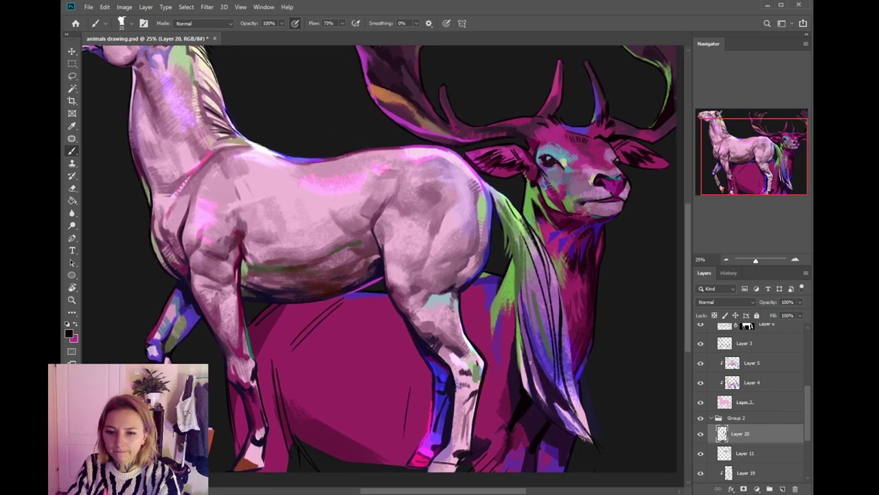
- Rework the folds on the deer's chest beneath the horse's tail, alternating between sampled dark magenta and black
left_click(530, 425, "alt")
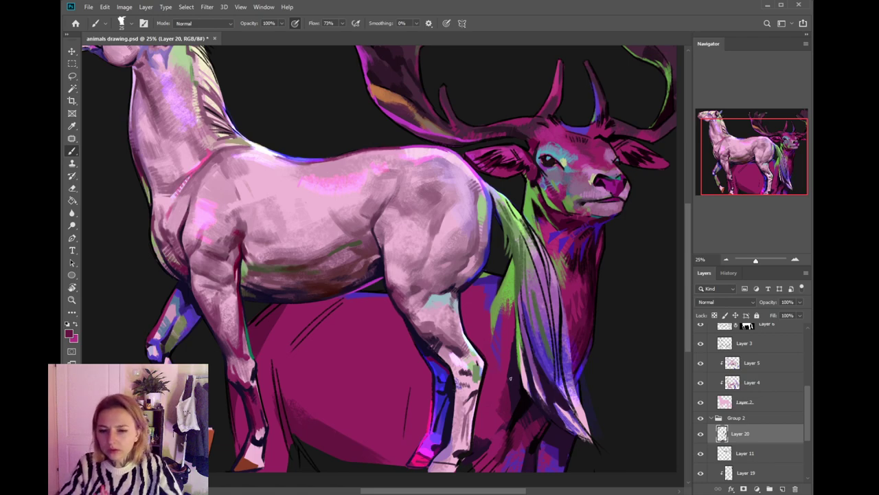
left_click_drag(535, 413, 538, 390)
left_click(523, 384, "alt")
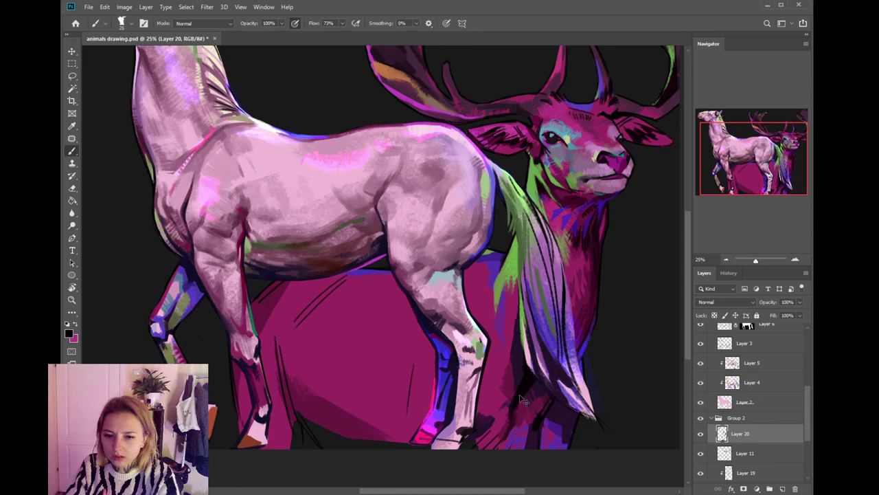
left_click(509, 415, "alt")
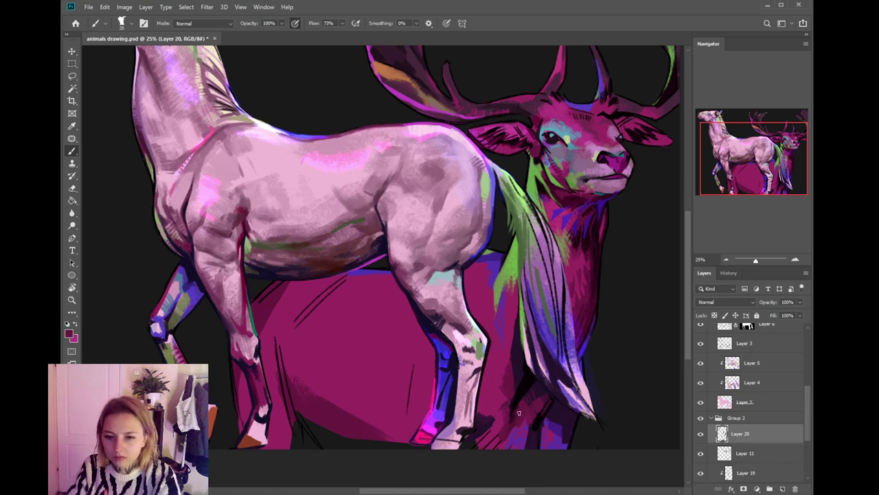
scroll(519, 413, "down", 2)
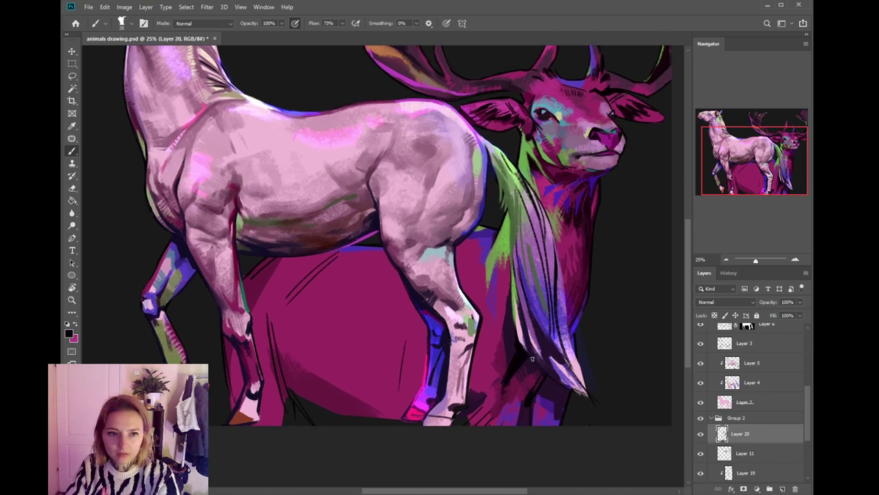
scroll(543, 374, "up", 2)
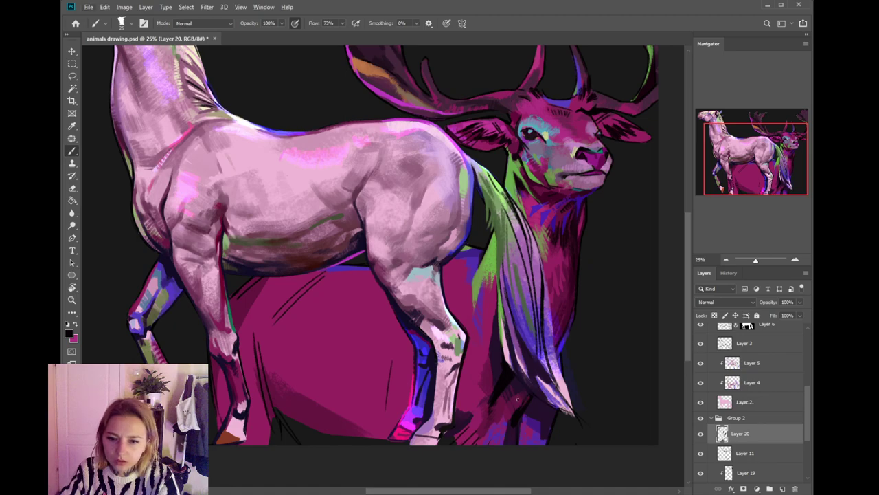
left_click(516, 397, "alt")
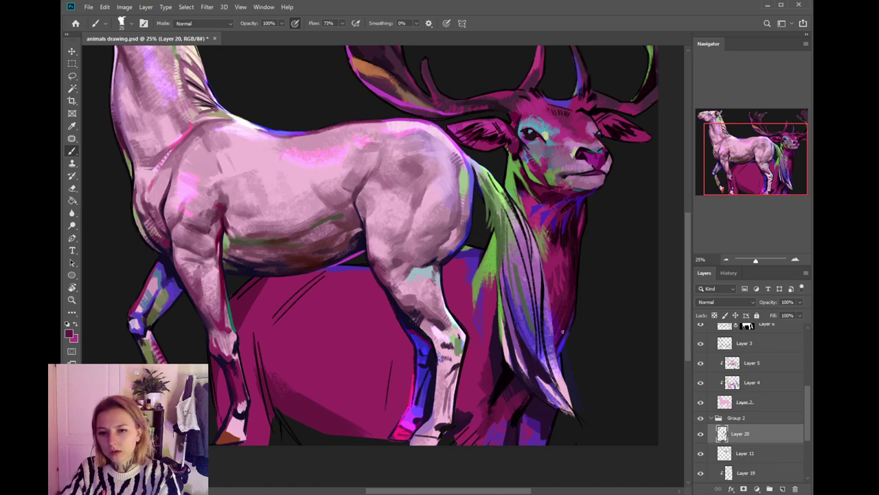
left_click_drag(525, 360, 540, 380)
- Sample green from the deer's back and add short green fur strokes on the magenta body beside the horse's tail
left_click(506, 341, "alt")
left_click(503, 292, "alt")
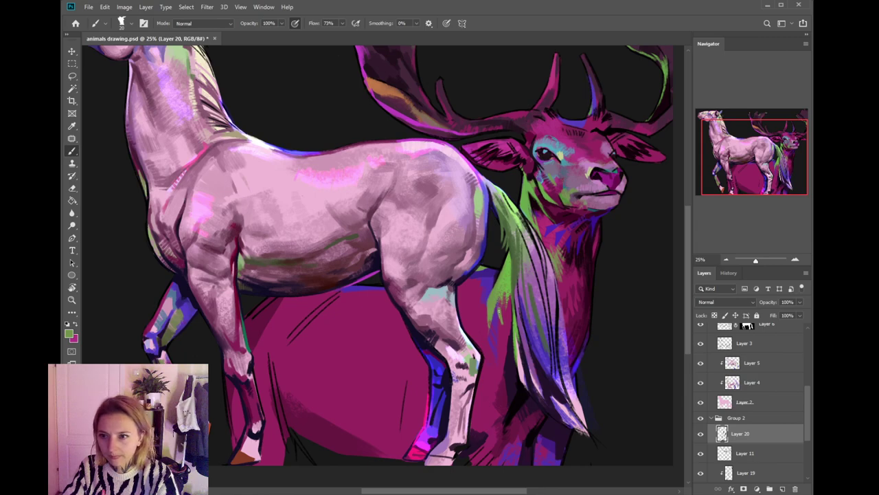
left_click_drag(501, 318, 504, 349)
mouse_move(511, 296)
left_mouse_down()
mouse_move(486, 345)
mouse_move(485, 336)
left_mouse_up()
key("ctrl+z")
left_click_drag(483, 320, 483, 333)
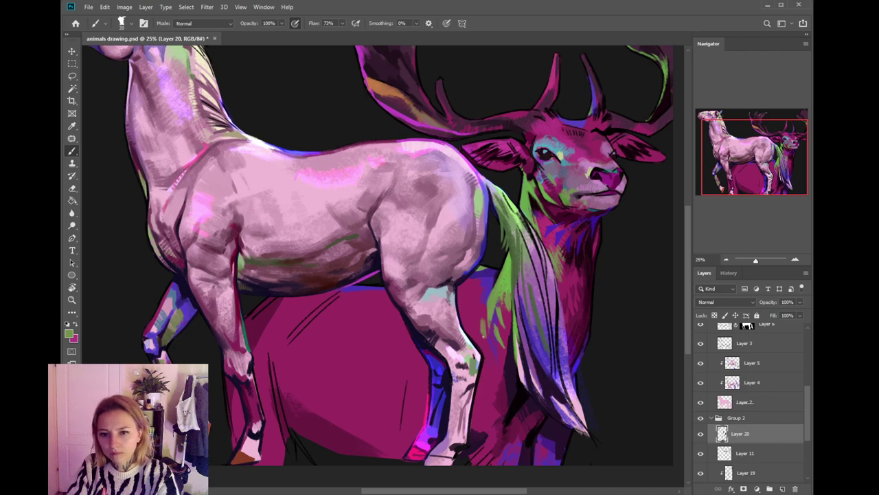
- Add a new layer above Layer 17 in Group 1
left_click_drag(449, 284, 516, 336)
scroll(755, 385, "up", 2)
left_click(755, 335)
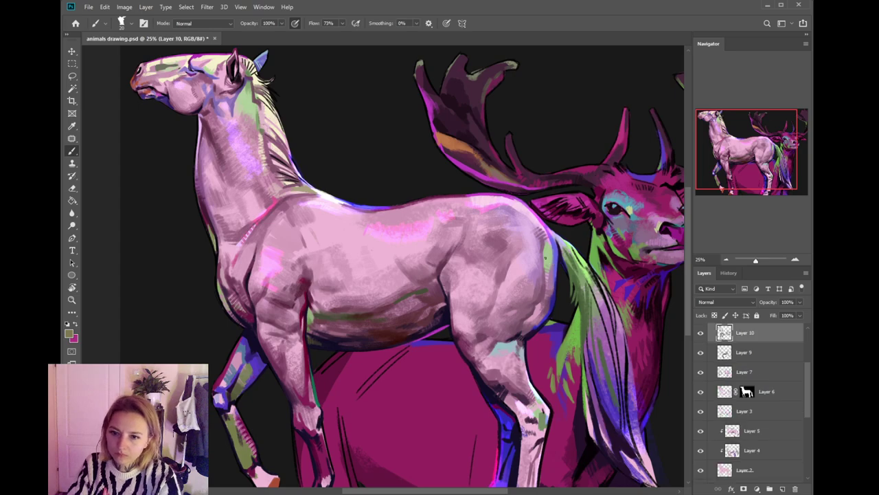
left_click_drag(809, 385, 802, 346)
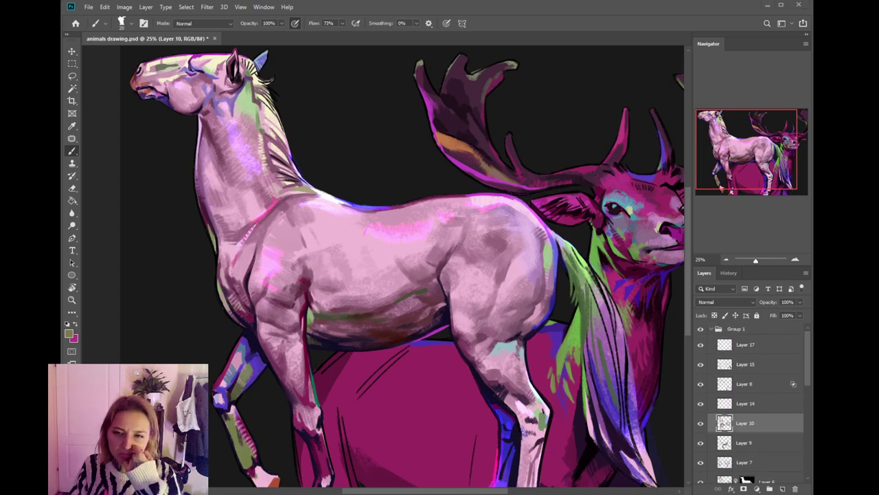
left_click(782, 488)
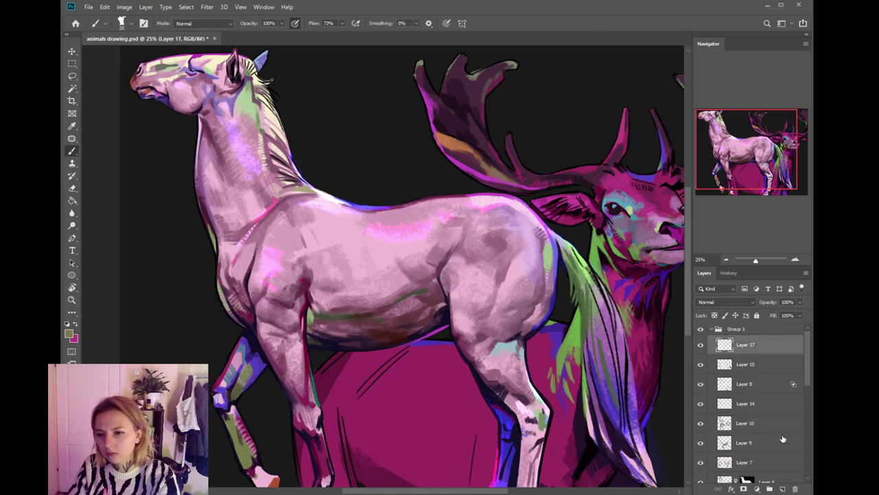
- Brush olive-green accents on the horse's rump on Layer 21, undoing a stray stroke and switching to a darker olive
left_click_drag(520, 254, 518, 288)
left_click_drag(535, 333, 527, 340)
key("ctrl+z")
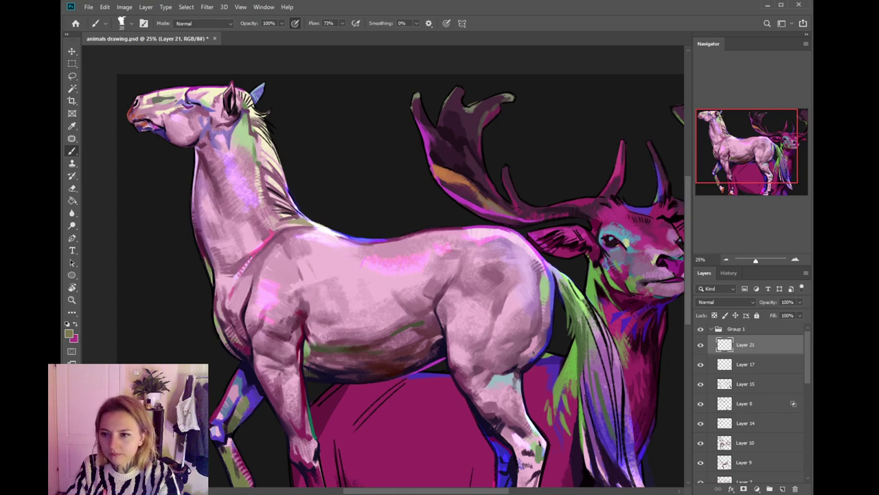
left_click_drag(503, 326, 517, 305)
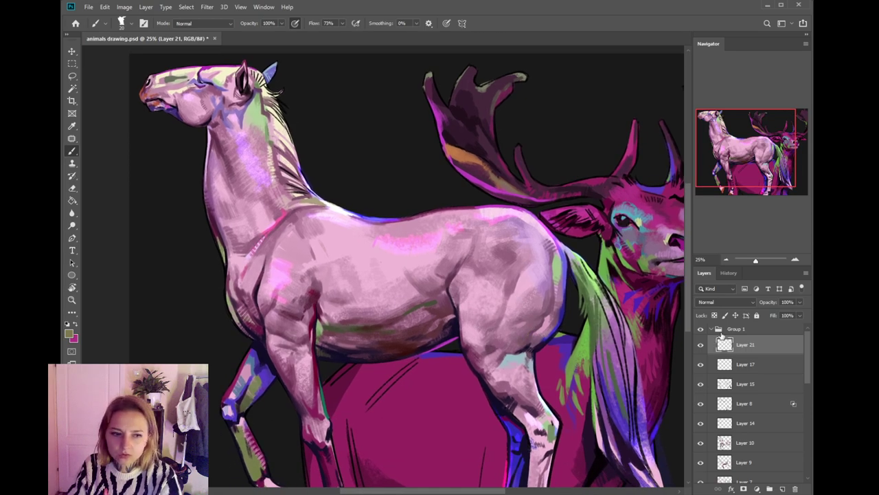
key("i")
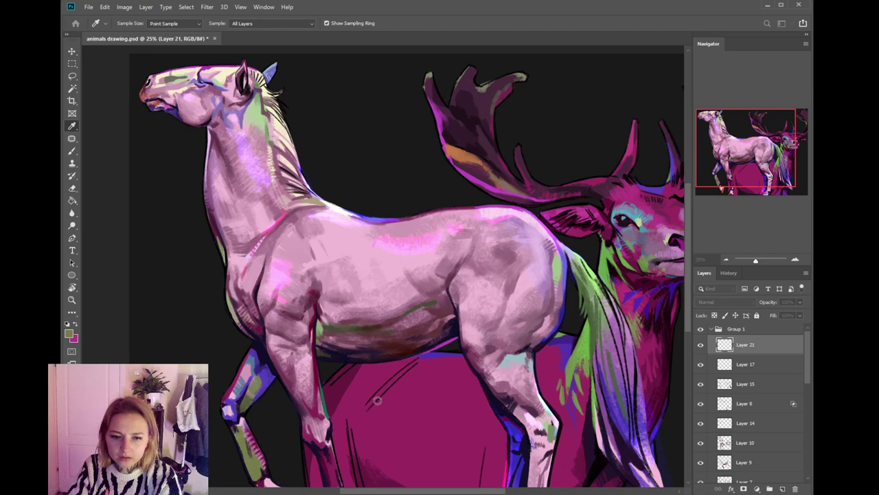
key("b")
left_click_drag(528, 268, 540, 289)
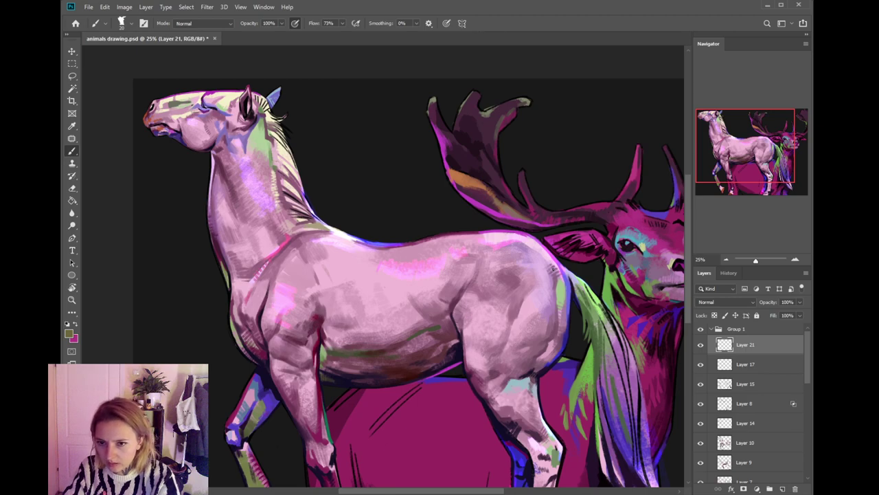
left_click_drag(502, 273, 535, 274)
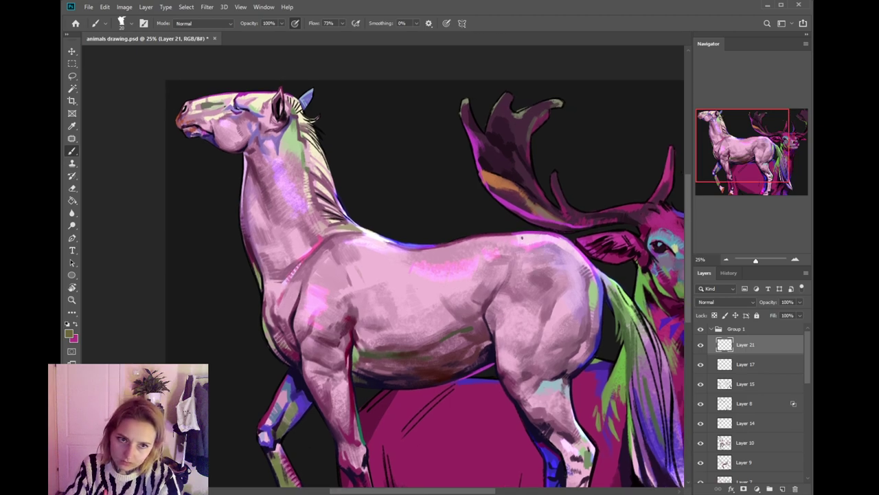
left_click_drag(495, 247, 518, 243)
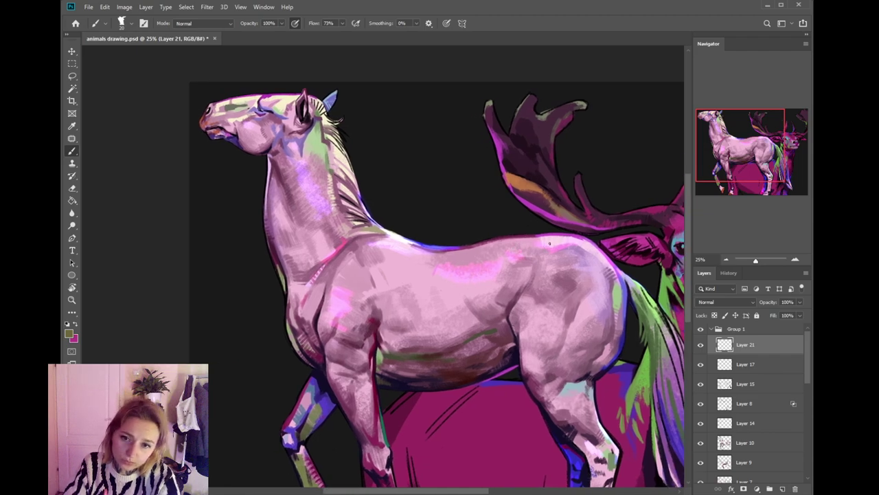
- Sample light pink from the top of the horse's rump and brush highlights along its upper edge
left_click(562, 245, "alt")
left_click(540, 245, "alt")
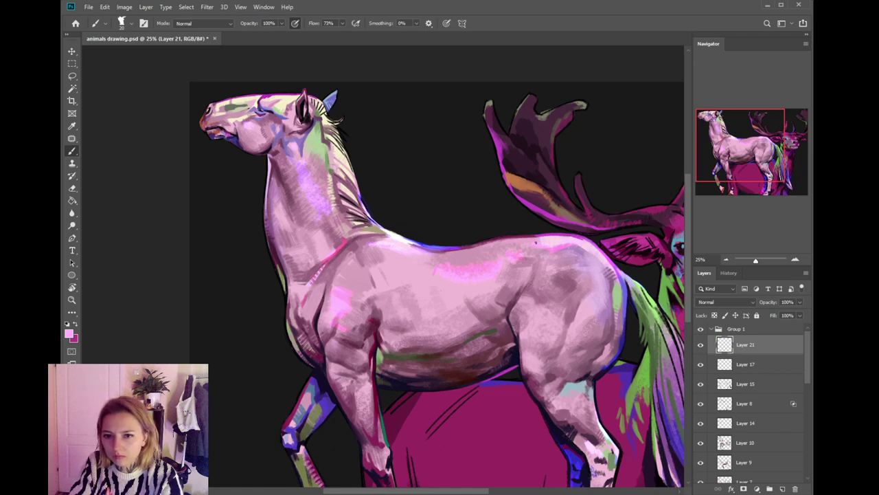
mouse_move(548, 258)
left_mouse_down()
mouse_move(509, 257)
mouse_move(550, 259)
mouse_move(501, 233)
left_mouse_up()
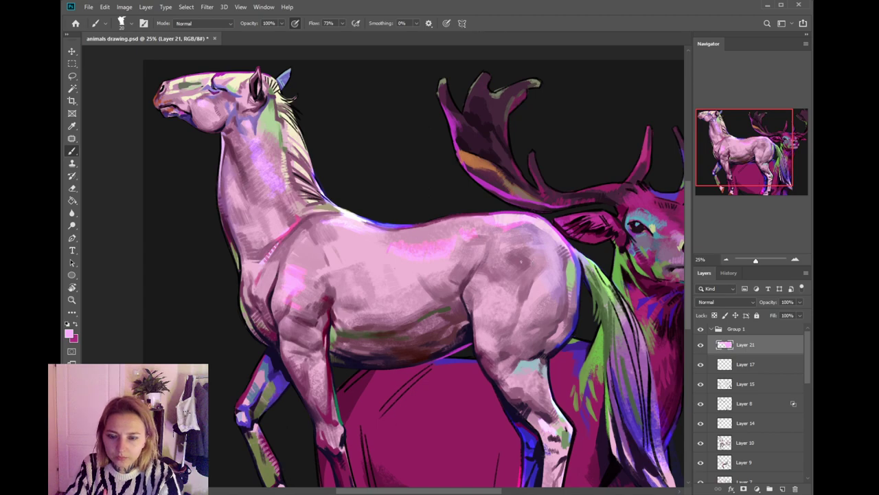
- Sample dark purple and mauve tones and brush soft shading over the shadow patch in the middle of the horse's rump
key("i")
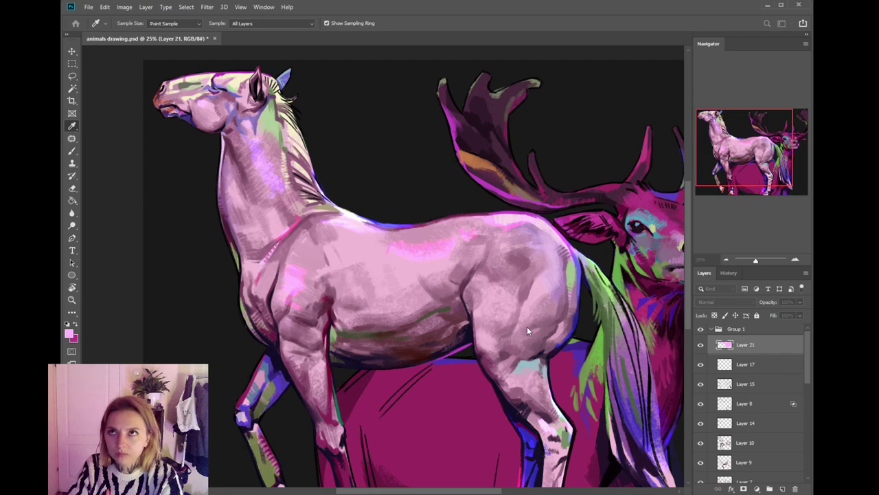
left_click(386, 410)
key("b")
key("i")
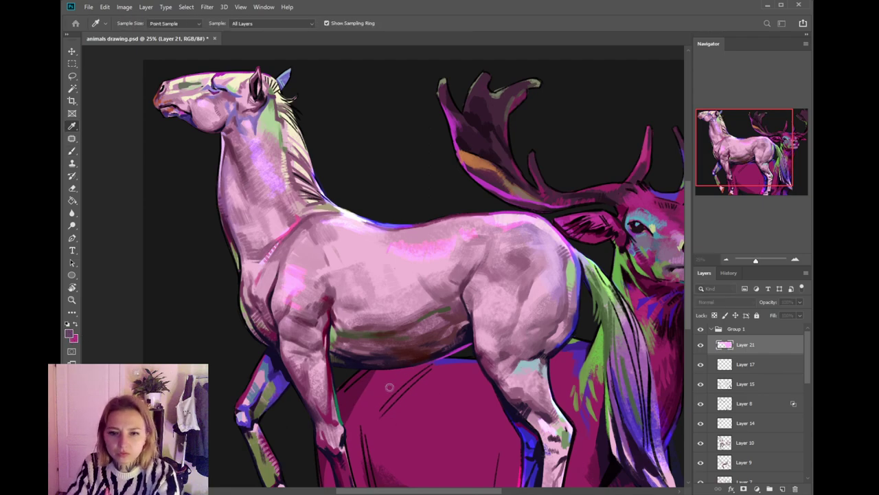
key("b")
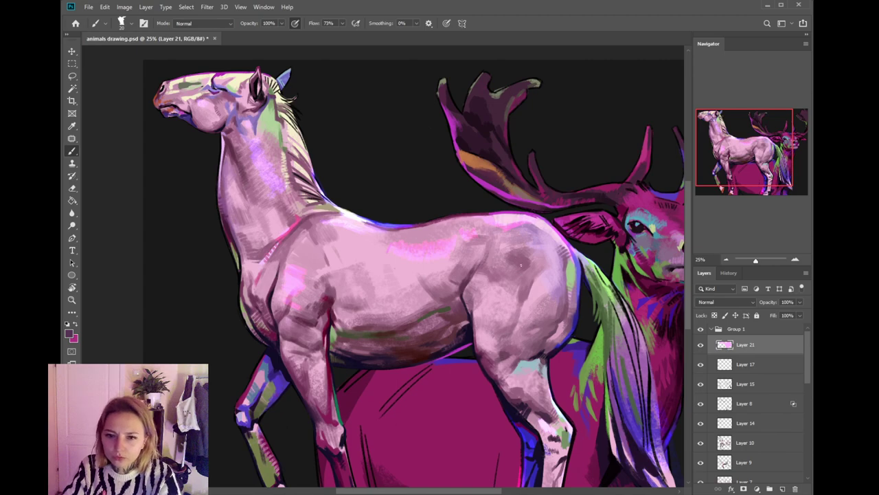
left_click(528, 261, "alt")
left_click_drag(531, 264, 530, 265)
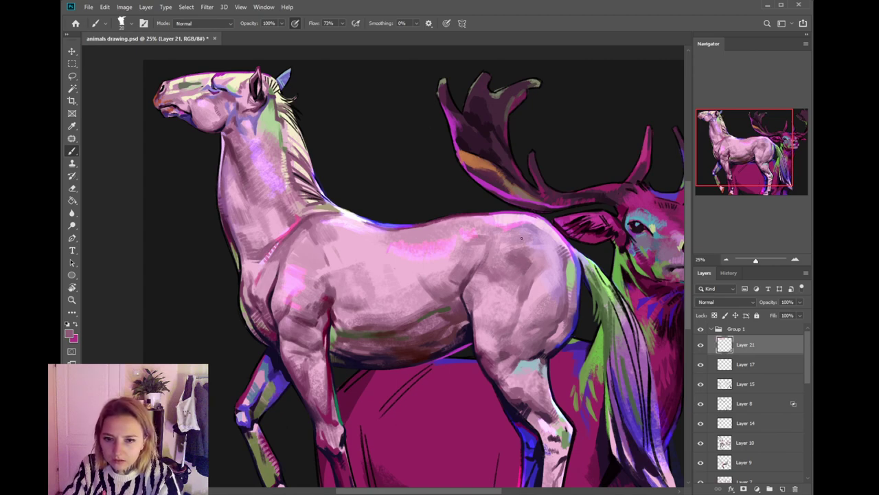
key("i")
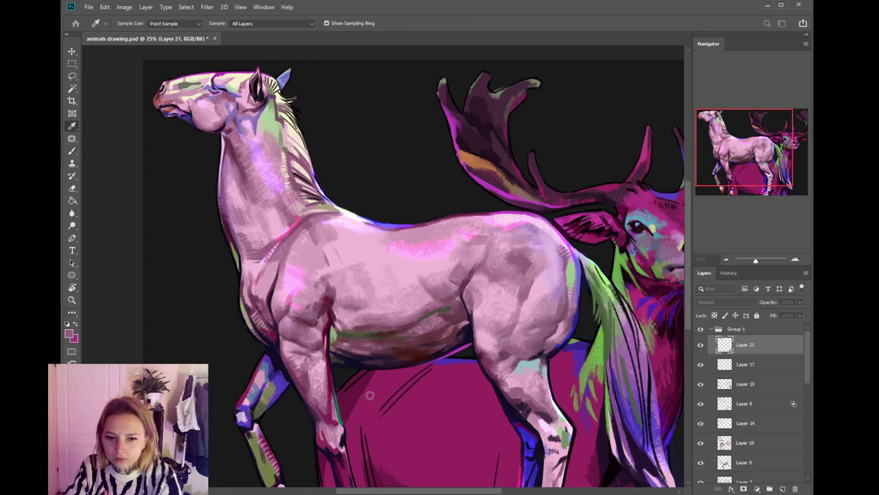
key("b")
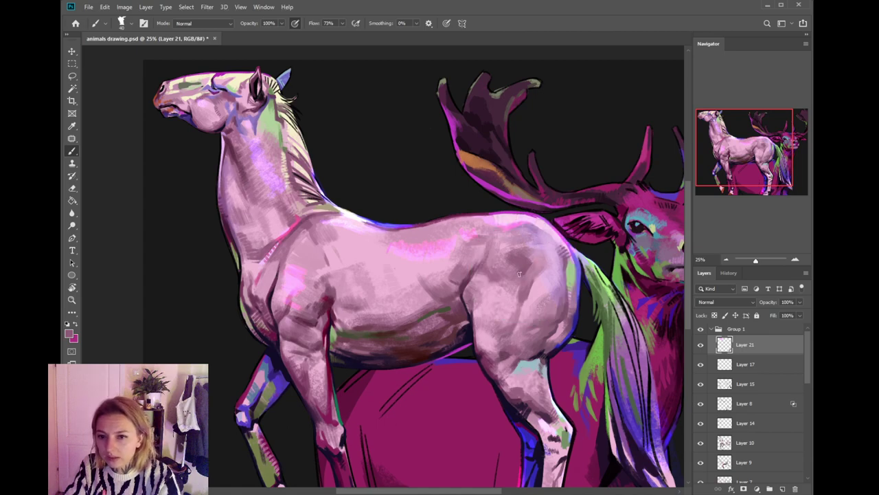
- Sample lavender from the upper rump and brush it along the top and down the rear of the horse's rump
left_click(532, 228, "alt")
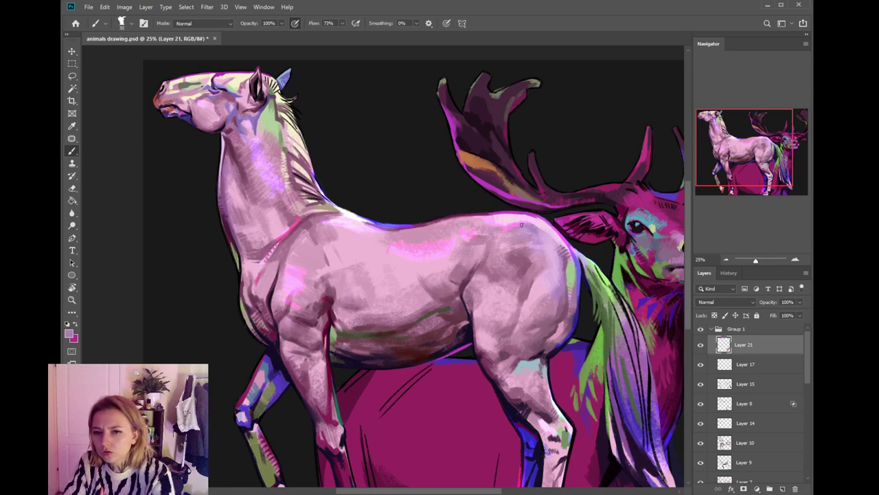
left_click_drag(536, 224, 533, 223)
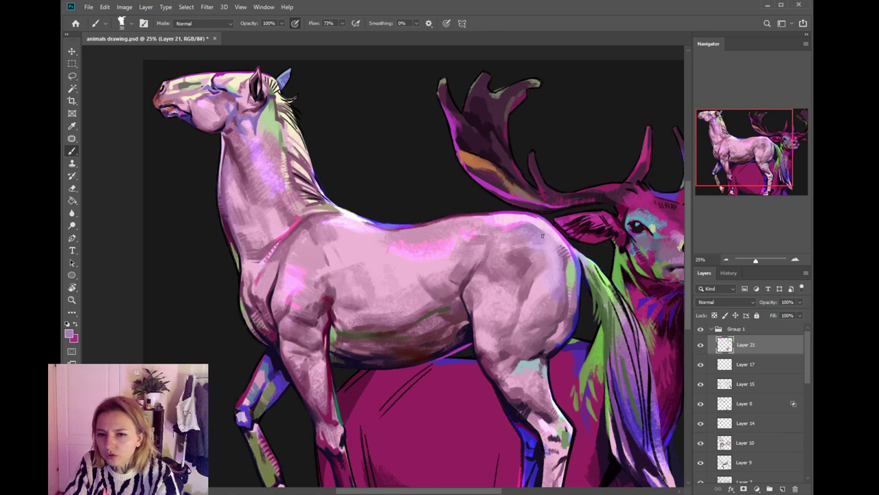
left_click_drag(539, 231, 557, 279)
left_click_drag(575, 325, 570, 299)
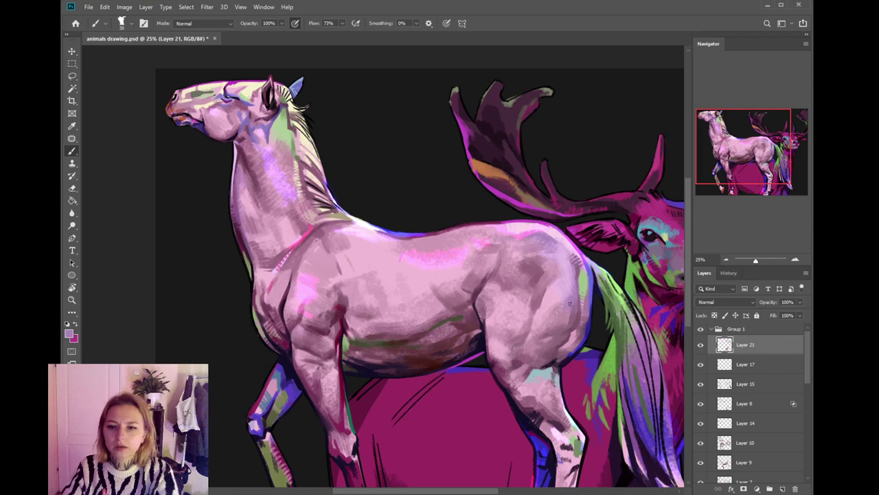
- Sample dark blue from the rear outline of the horse's rump and touch up that edge
scroll(581, 303, "down", 1)
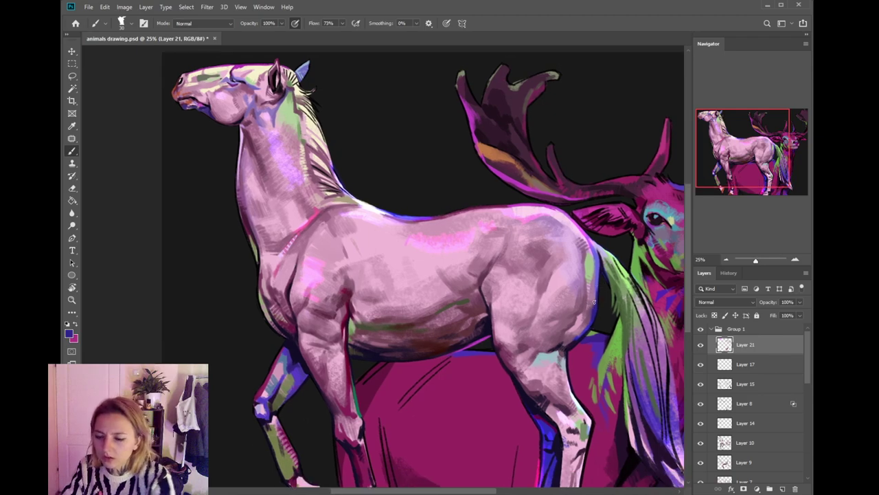
left_click(593, 309, "alt")
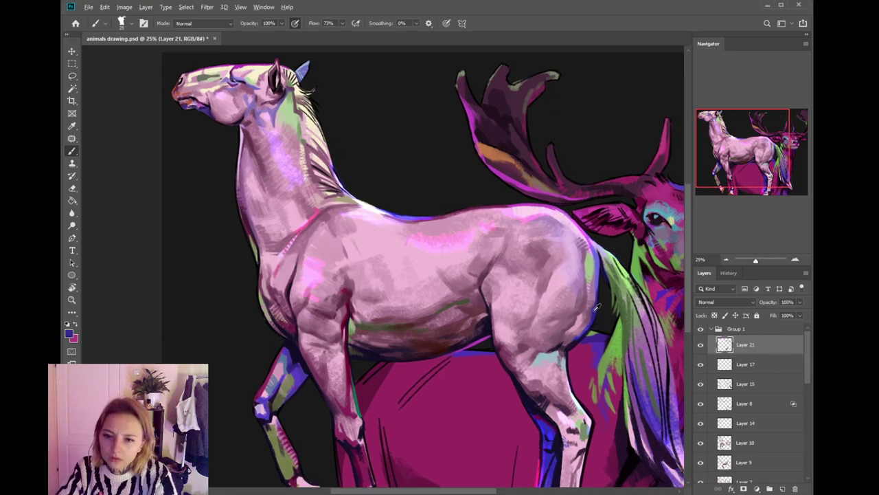
mouse_move(597, 302)
left_mouse_down()
mouse_move(588, 308)
mouse_move(583, 291)
mouse_move(572, 292)
left_mouse_up()
scroll(594, 295, "down", 1)
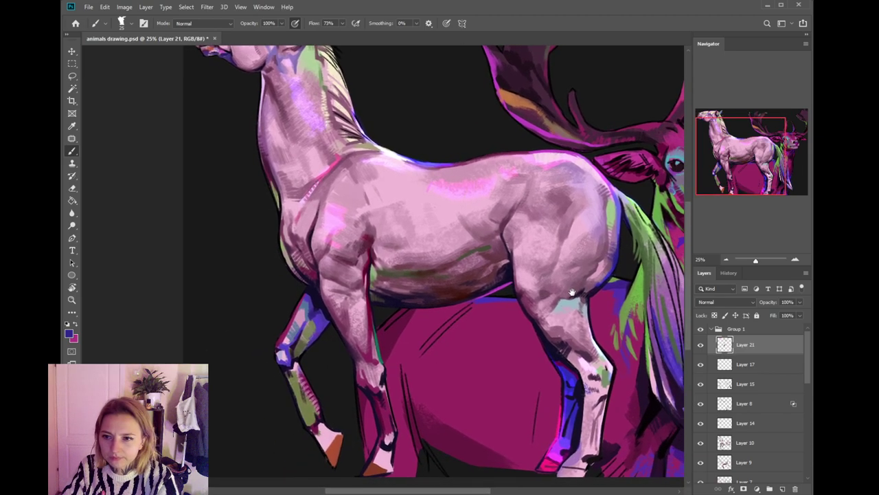
- Sample mauve and dark purple from the horse's hind leg and shade it between the turquoise patch and the hock
left_click(580, 311, "alt")
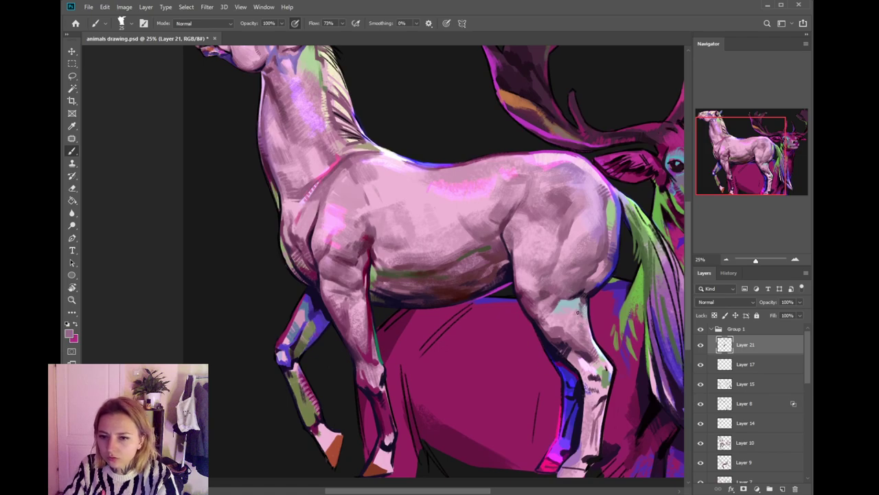
mouse_move(581, 316)
left_mouse_down()
mouse_move(571, 319)
mouse_move(579, 321)
left_mouse_up()
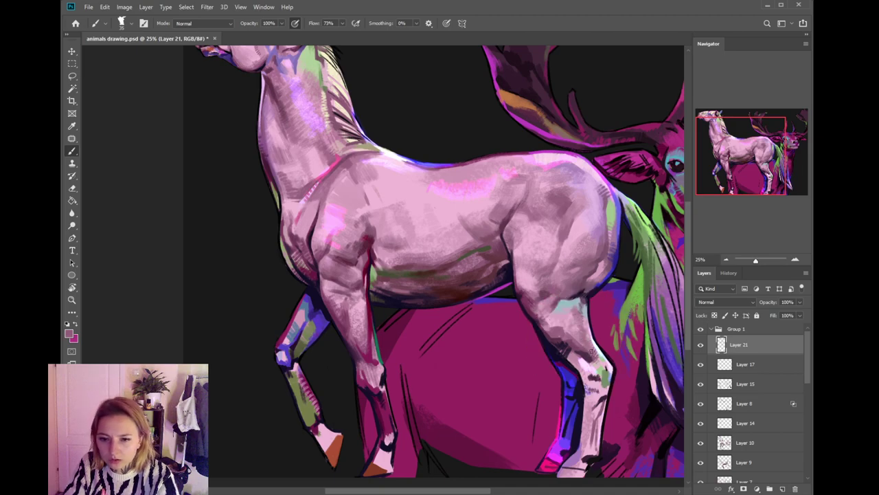
left_click(591, 353, "alt")
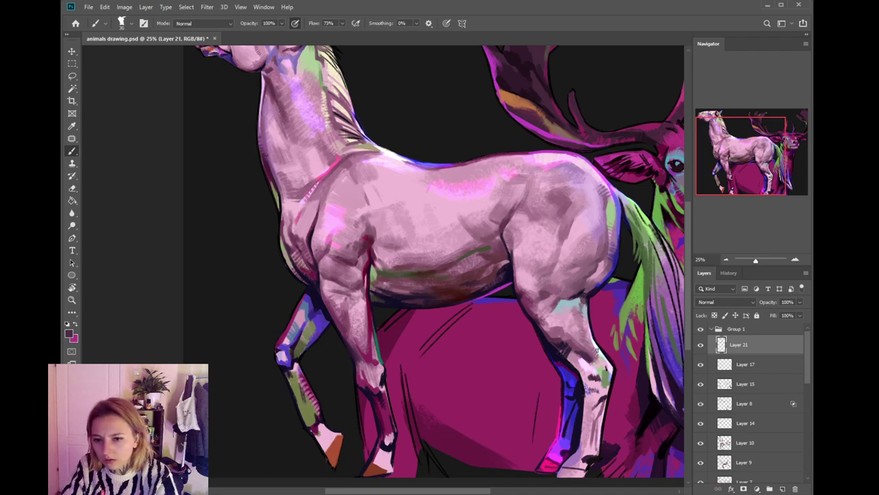
left_click(599, 350, "alt")
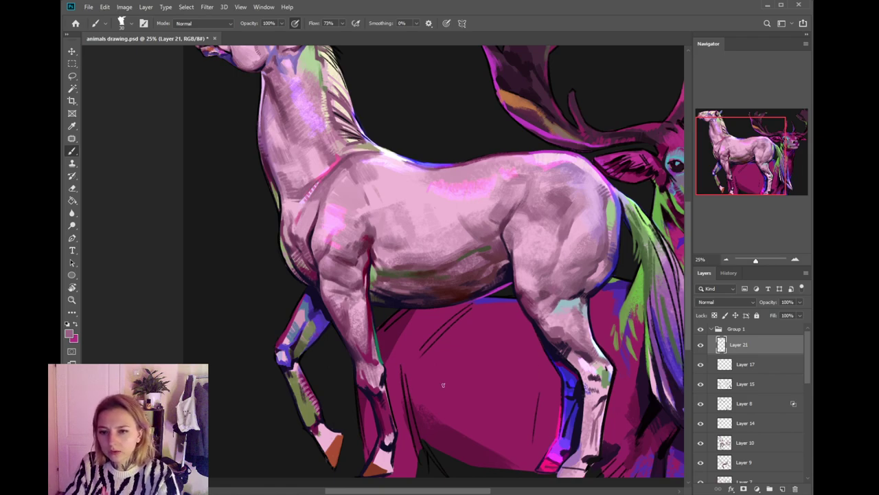
key("i")
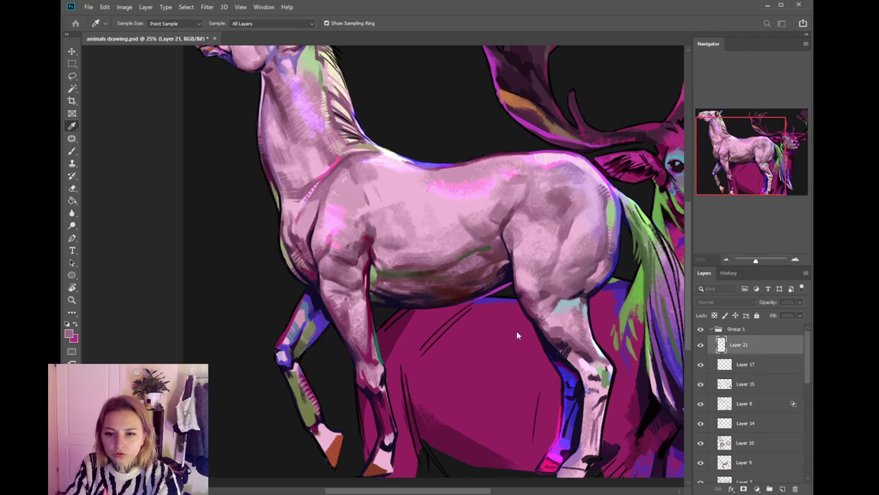
key("b")
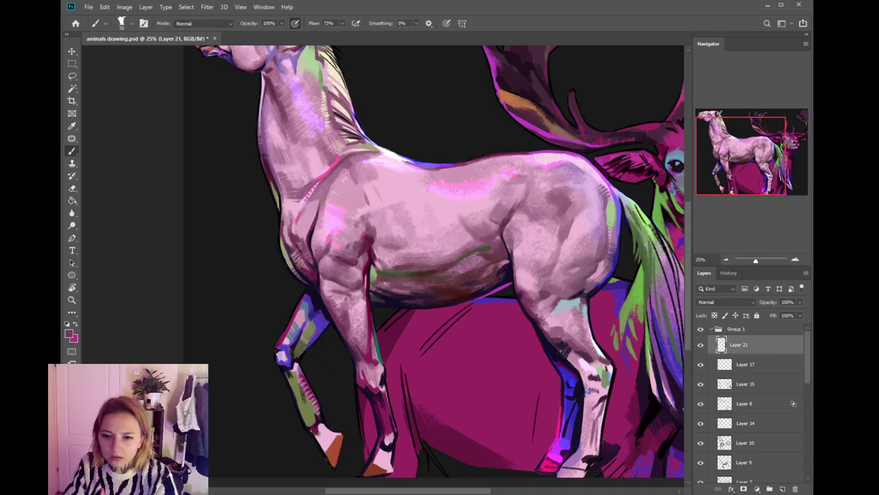
- Refine the back edge of the horse's hock with sampled dark purples, then choose a dark maroon-purple as the foreground colour
left_click(608, 360, "alt")
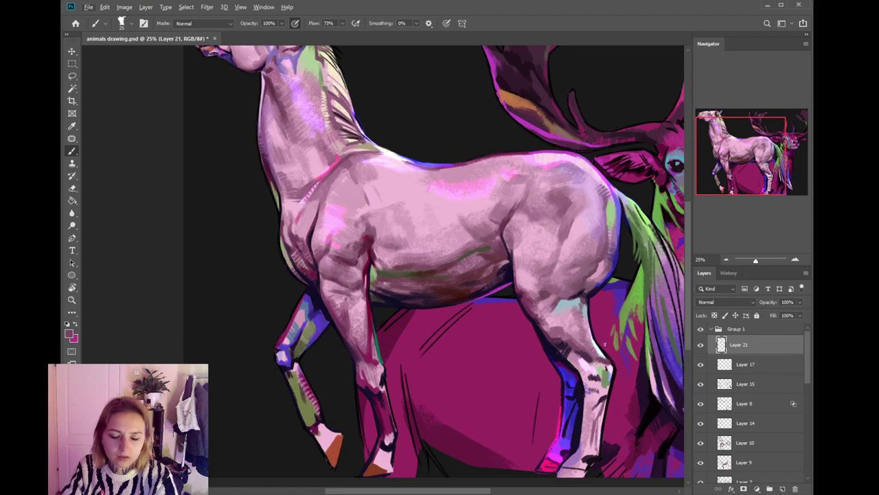
left_click(609, 352, "alt")
left_click_drag(608, 355, 609, 361)
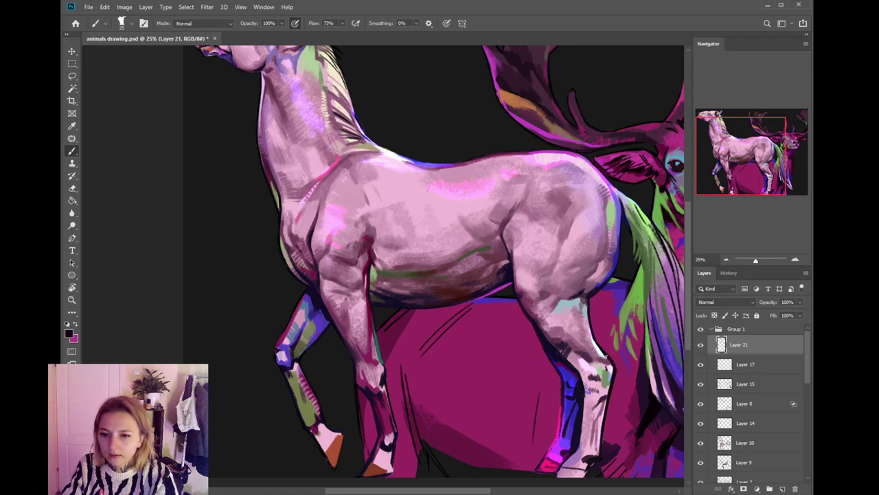
left_click(609, 358, "alt")
left_click(609, 357, "alt")
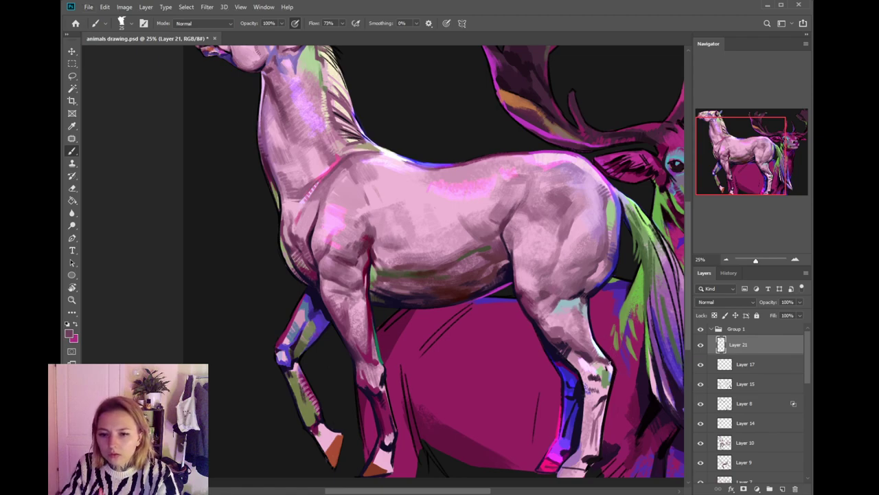
left_click(72, 334)
left_click(389, 414)
left_click(519, 327)
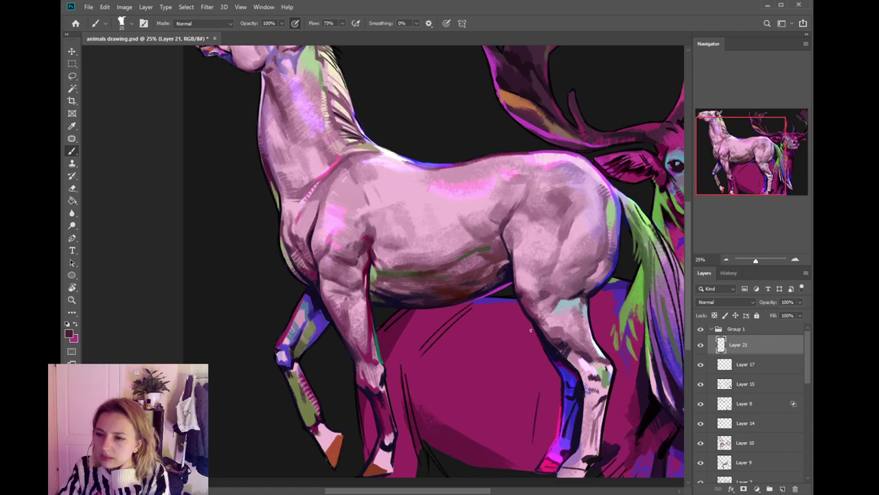
- Sample dark purple and mauve where the horse's belly meets the hind leg and shade the front edge of the thigh
left_click_drag(546, 303, 530, 315)
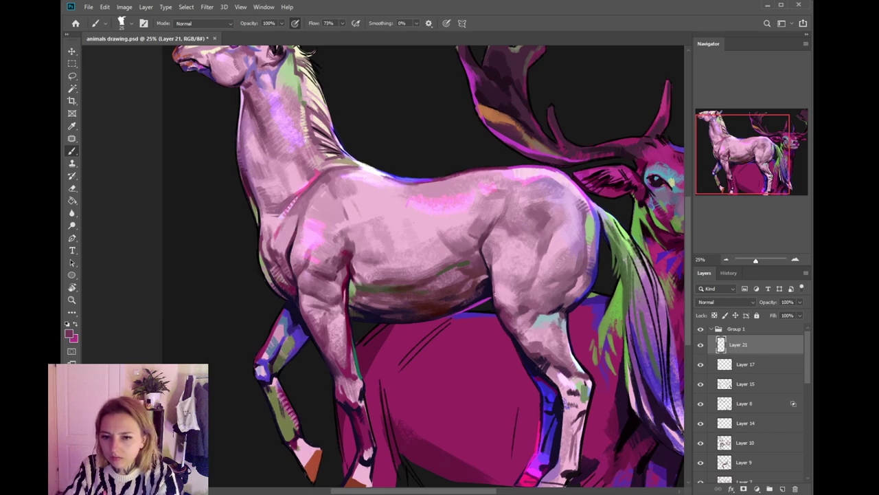
left_click(496, 305, "alt")
left_click(506, 311, "alt")
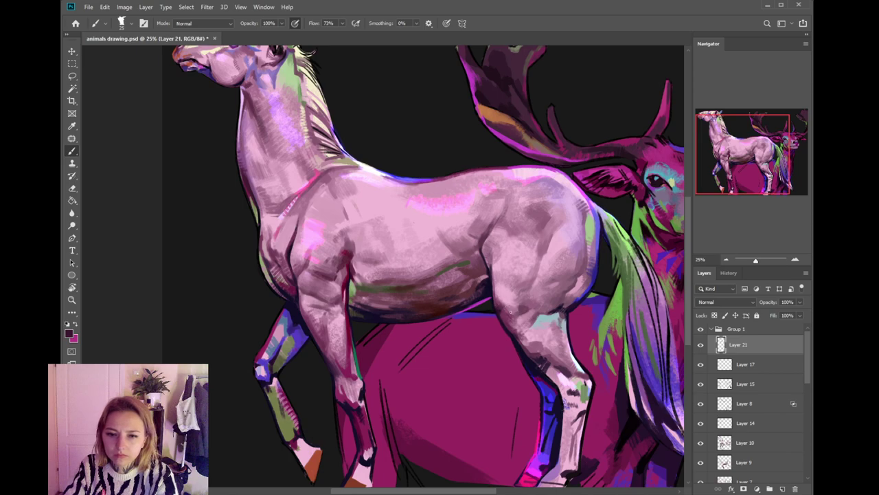
left_click(501, 300, "alt")
left_click(504, 303, "alt")
left_click_drag(502, 302, 525, 285)
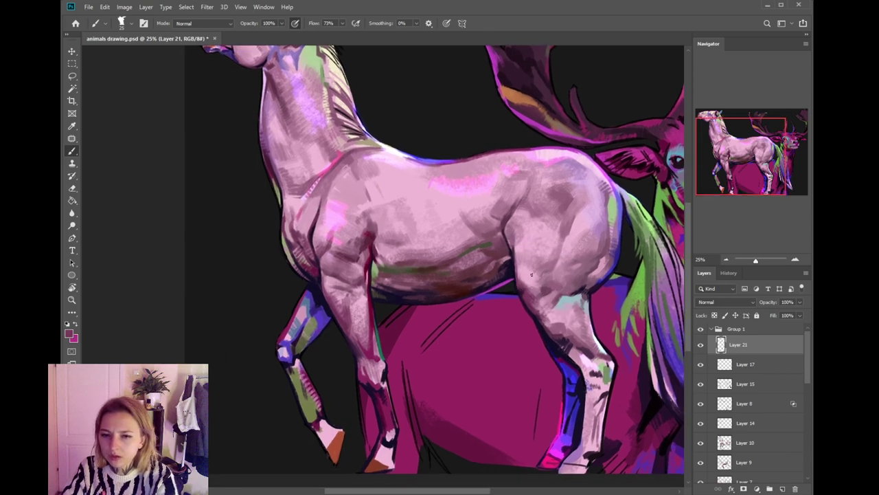
left_click(526, 287, "alt")
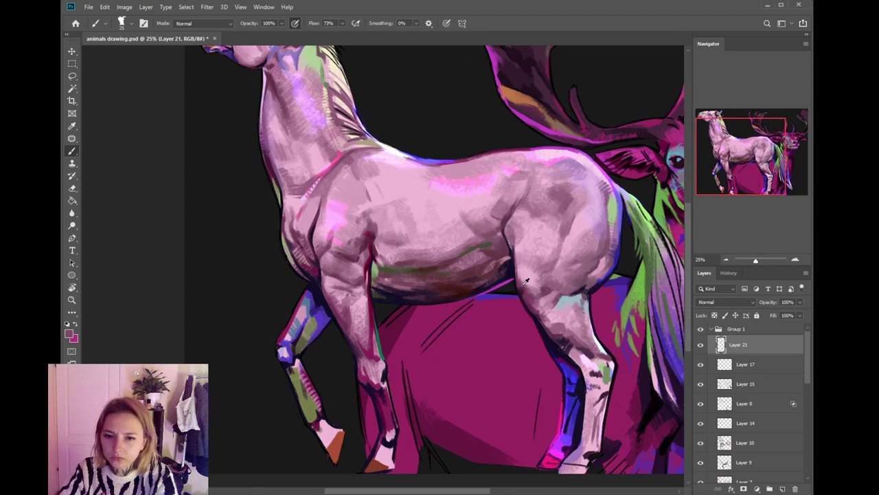
left_click_drag(535, 293, 549, 321)
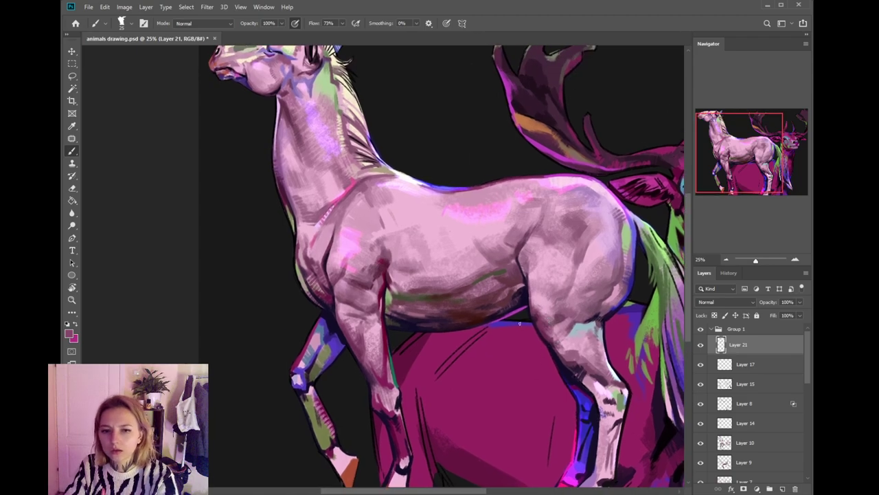
- Sample dark purple from the crease between the horse's chest and shoulder and darken that line
scroll(546, 322, "left", 3)
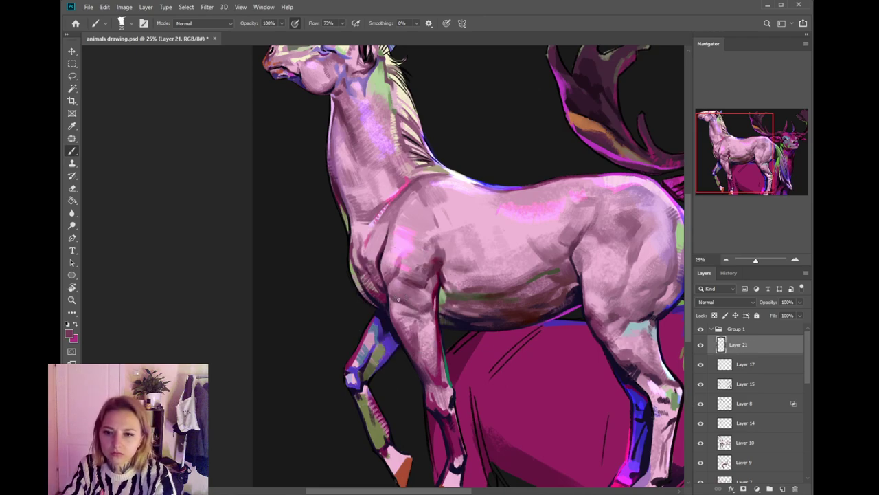
scroll(399, 300, "down", 2)
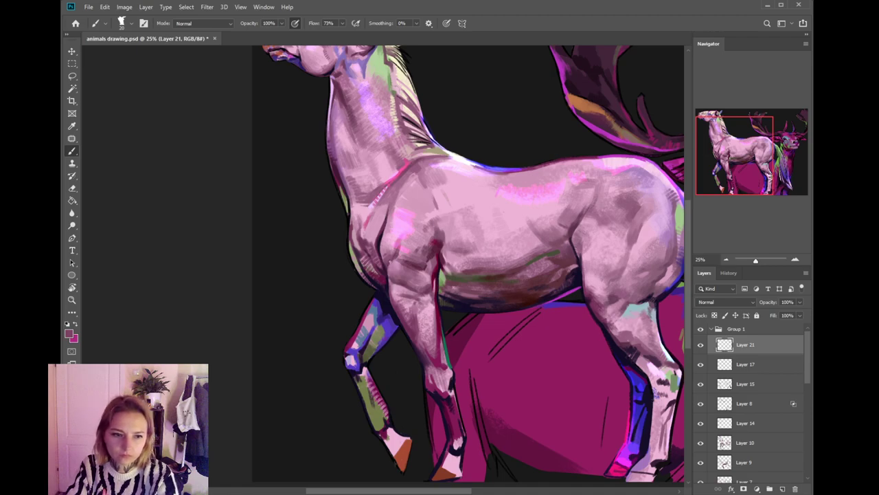
left_click(382, 235, "alt")
left_click_drag(381, 237, 384, 260)
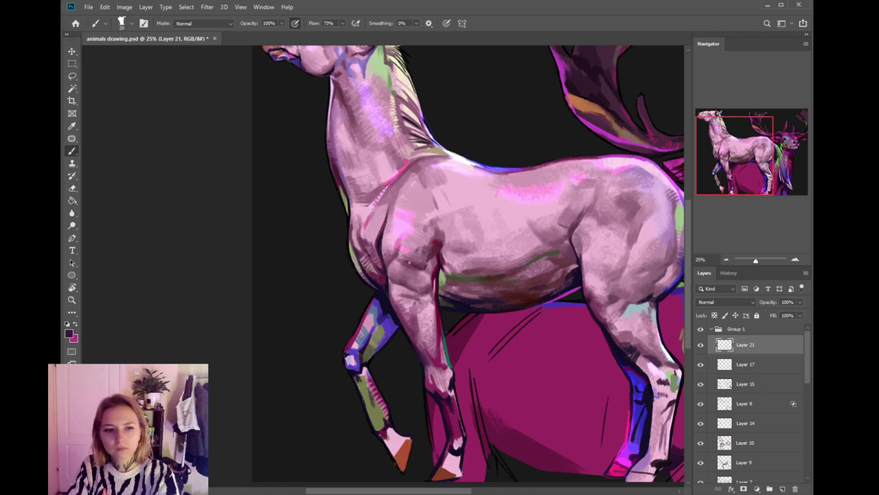
- Shade the horse's upper foreleg with sampled mauve tones and pick up dark maroon from the leg's back edge
left_click(401, 300, "alt")
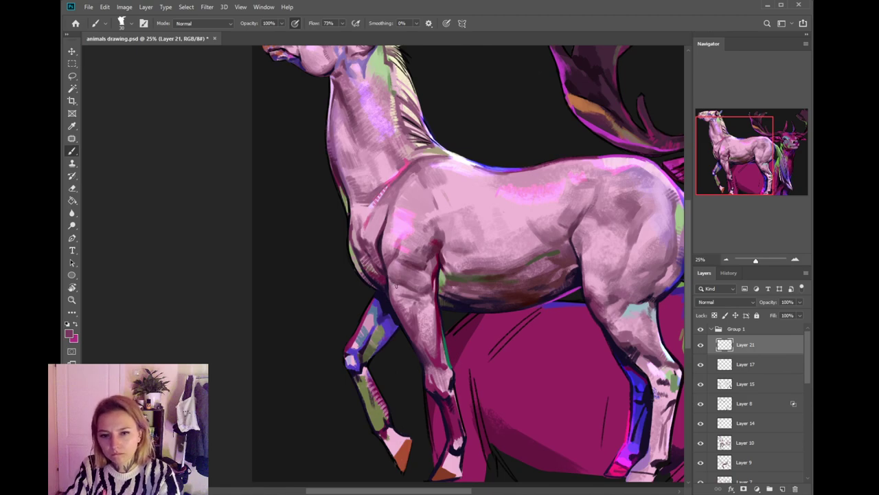
left_click(410, 310, "alt")
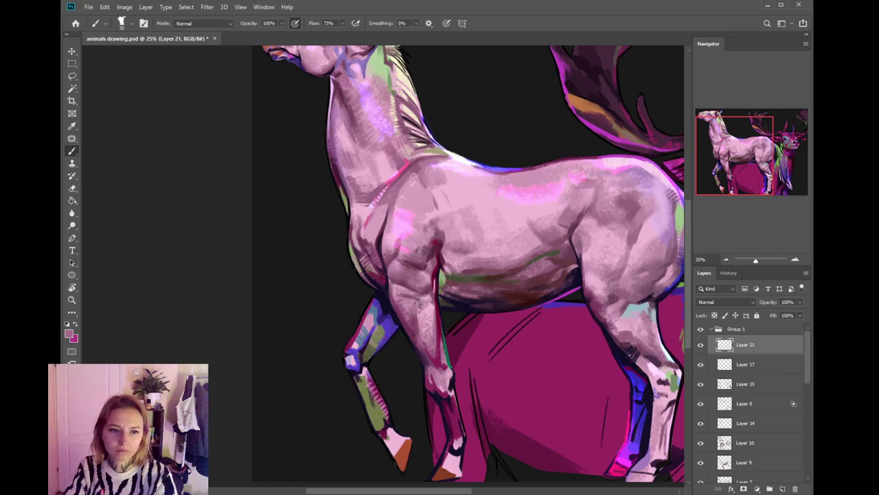
left_click(418, 316, "alt")
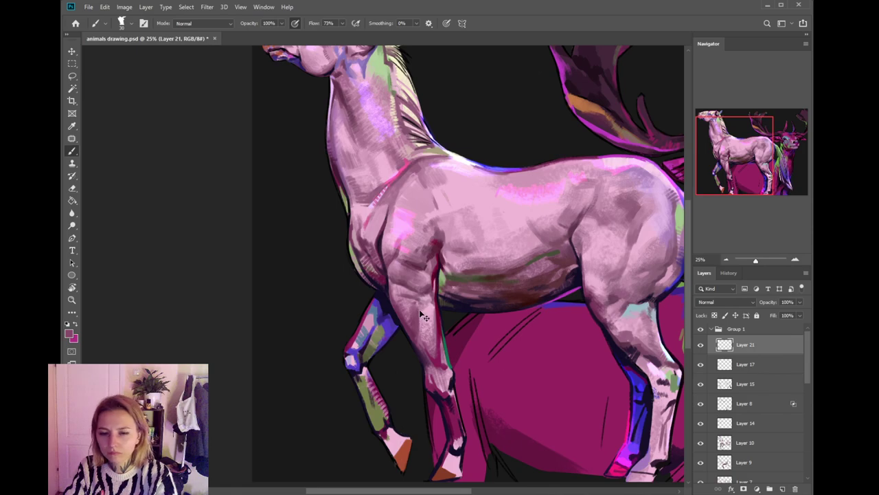
left_click(439, 272, "alt")
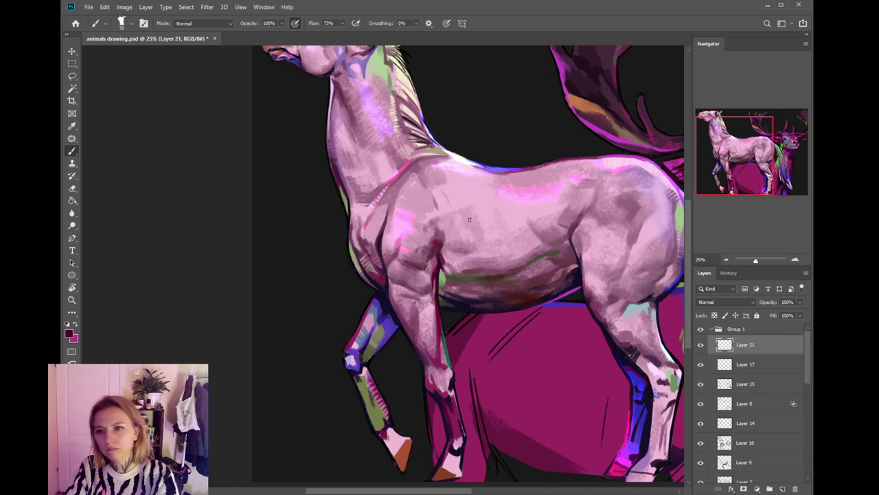
left_click_drag(495, 267, 453, 293)
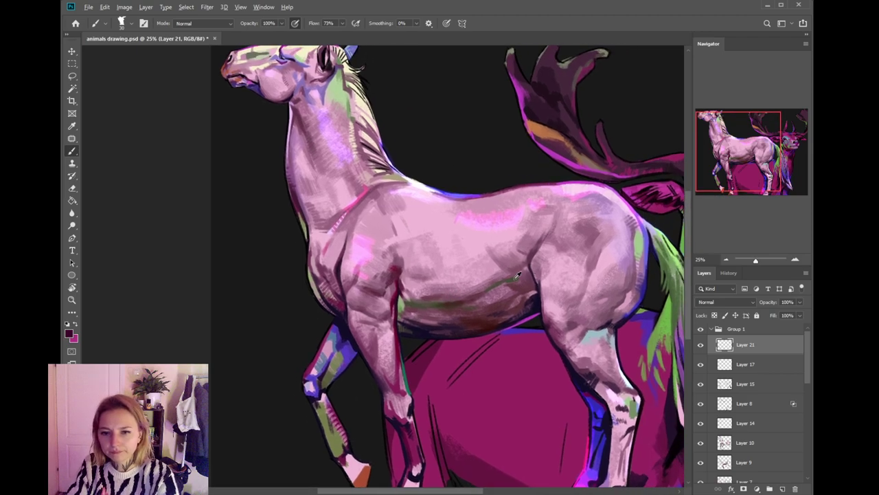
- Shade the fold between the horse's flank and thigh with mauve and dusty-pink tones sampled around it
left_click(519, 277, "alt")
left_click(530, 264, "alt")
left_click(529, 260, "alt")
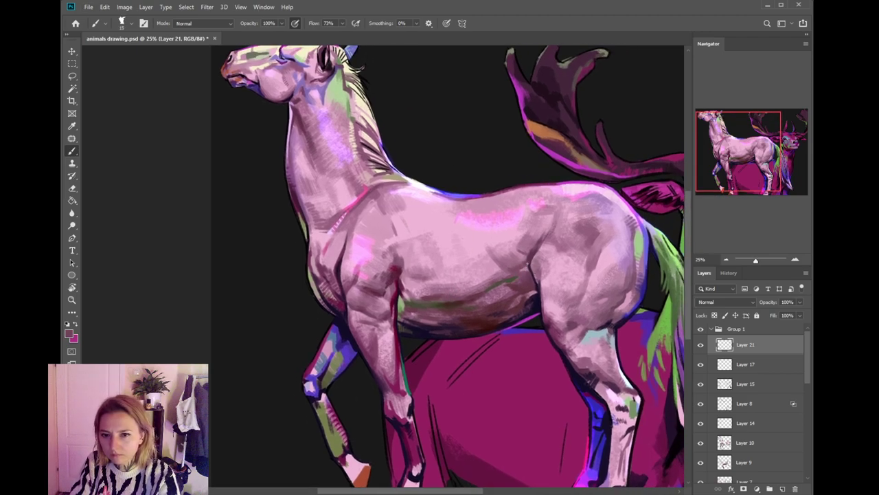
left_click(528, 251, "alt")
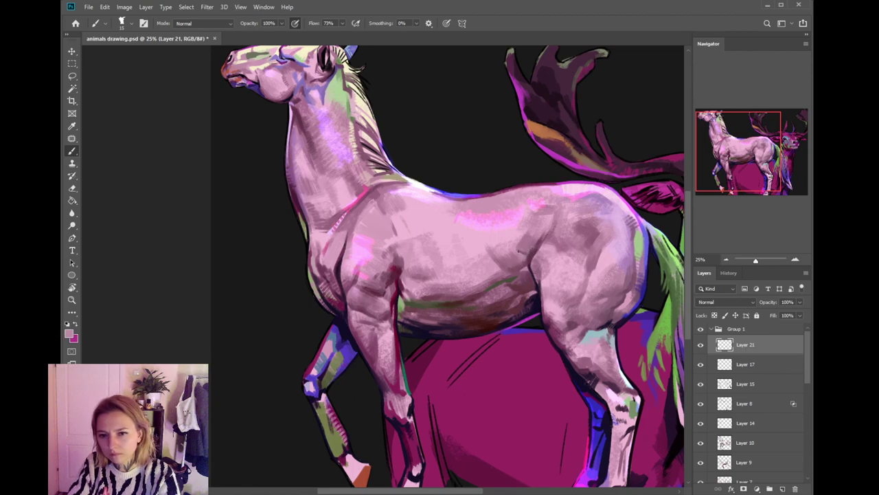
left_click(517, 251, "alt")
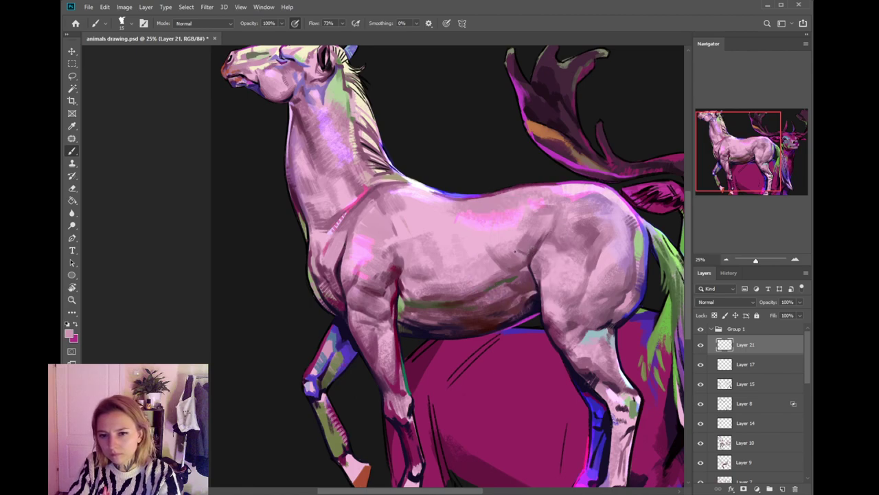
left_click(526, 251, "alt")
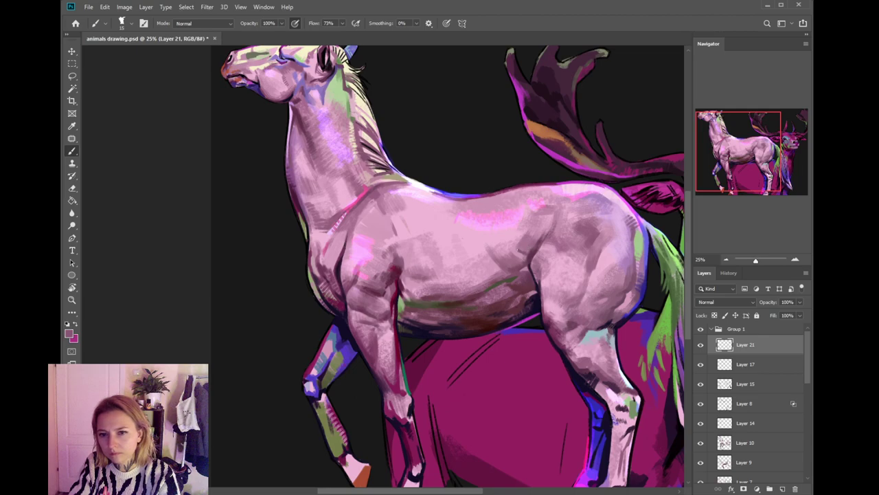
left_click(541, 237, "alt")
left_click(534, 240, "alt")
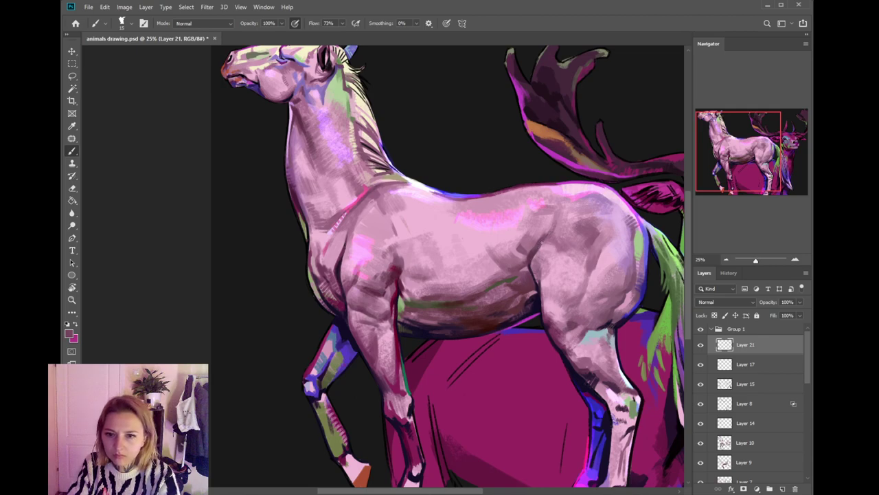
left_click(535, 253, "alt")
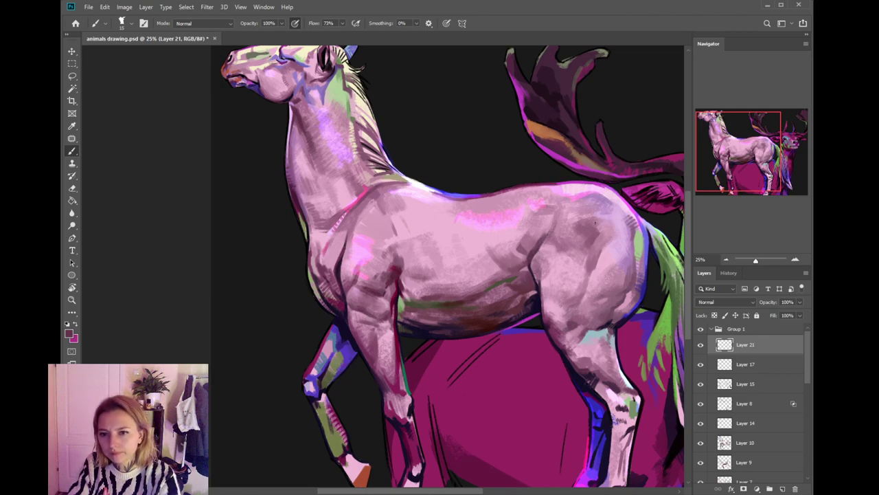
- Soften the shadow on the horse's upper haunch with light pink tones sampled from the surrounding coat
left_click(581, 215, "alt")
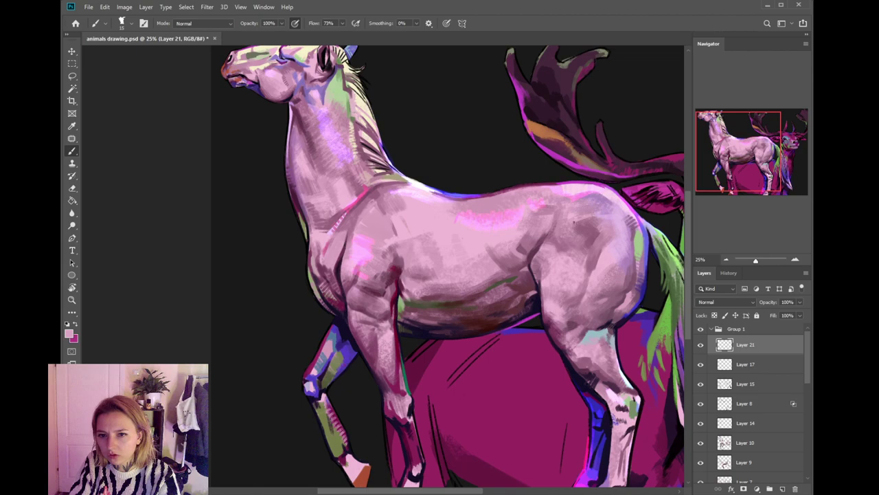
left_click(576, 210, "alt")
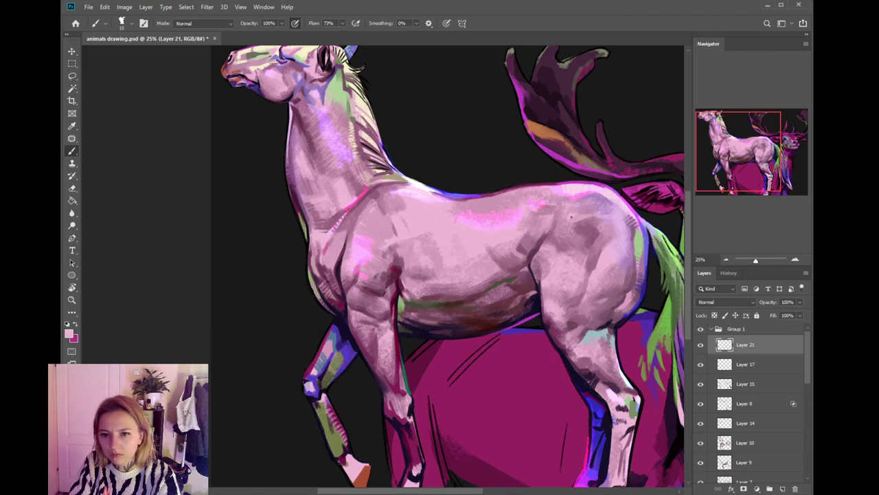
left_click_drag(612, 236, 588, 241)
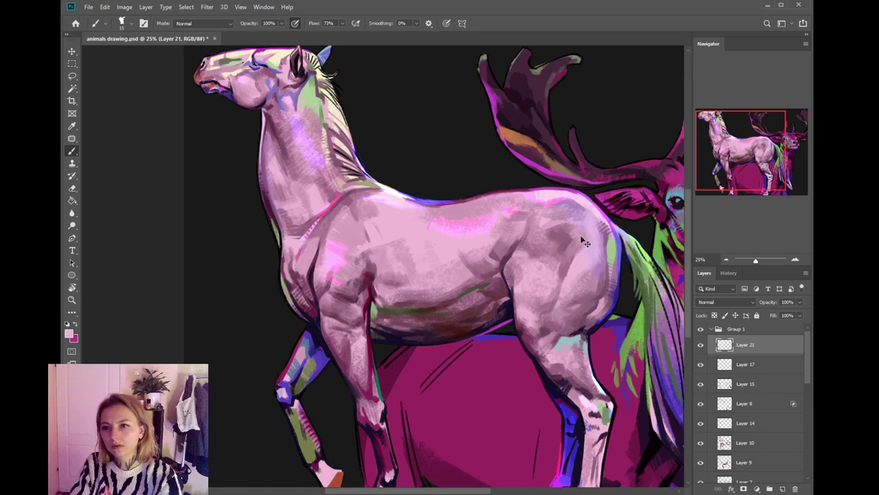
left_click(558, 271, "alt")
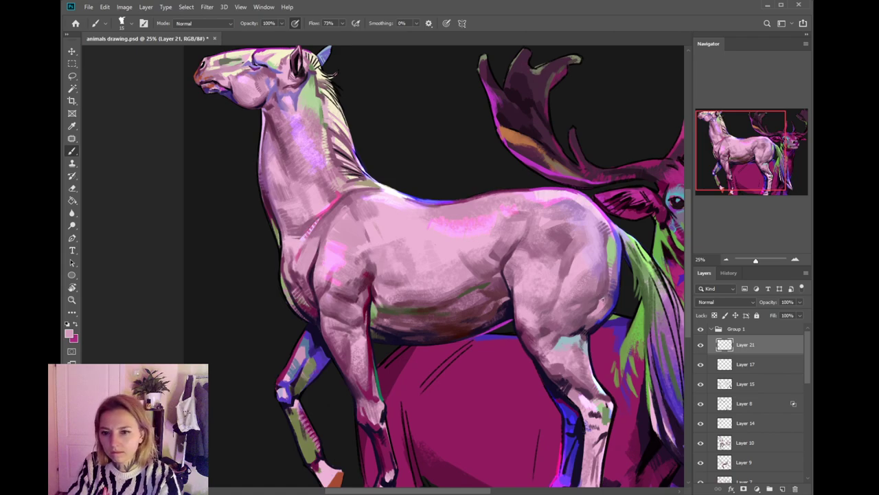
- Sample mauve and bright violet from the back of the horse's rump and accent its rear contour with violet strokes
left_click(608, 240, "alt")
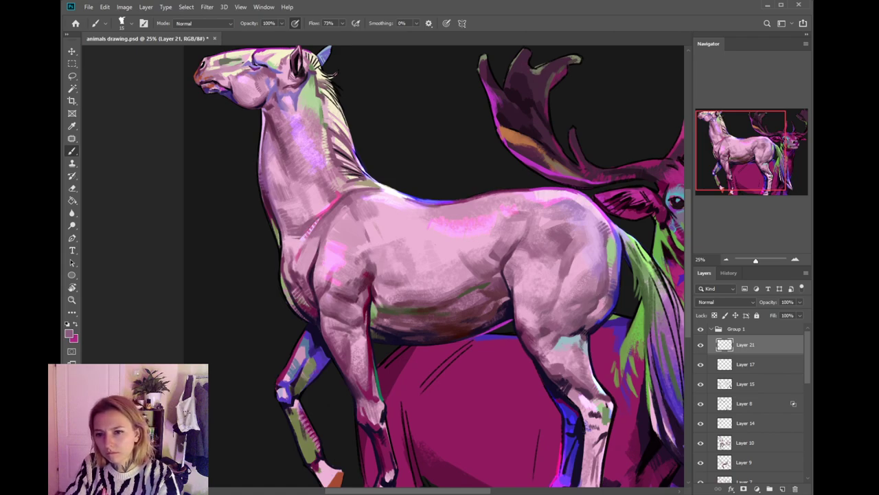
left_click(612, 220, "alt")
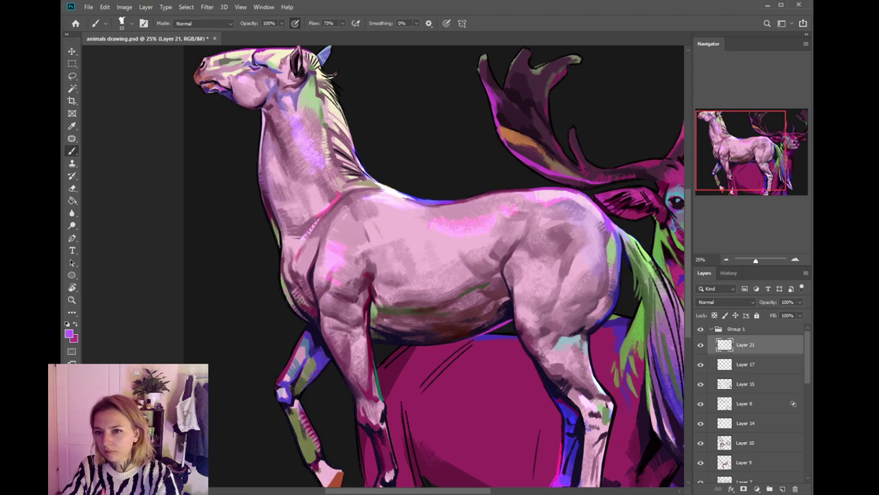
left_click_drag(596, 235, 621, 244)
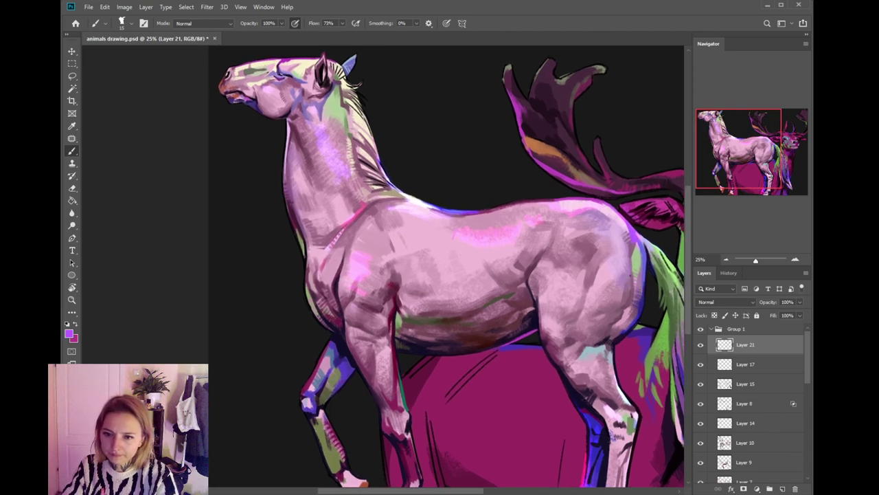
left_click_drag(626, 321, 614, 285)
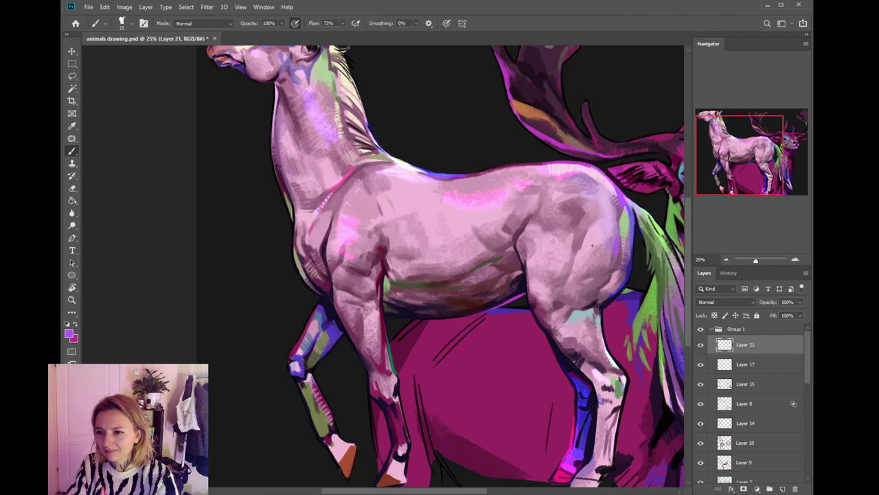
left_click_drag(592, 245, 583, 270)
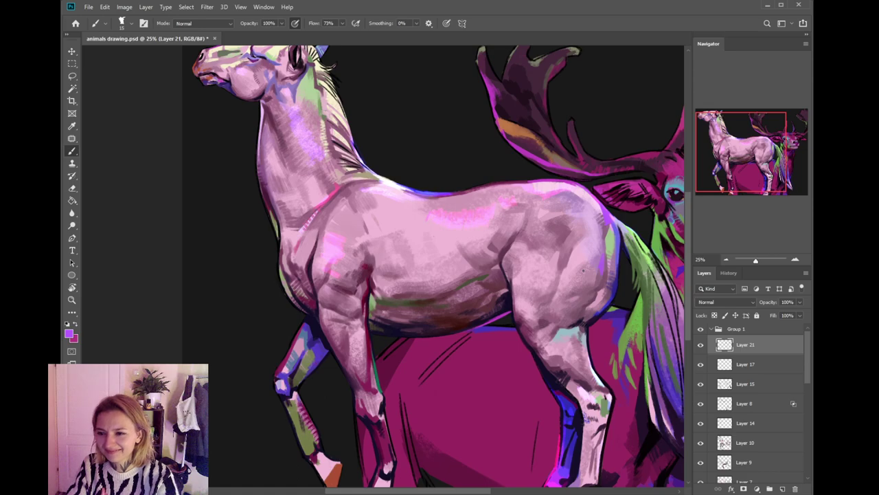
mouse_move(584, 312)
left_mouse_down()
mouse_move(581, 293)
mouse_move(583, 302)
left_mouse_up()
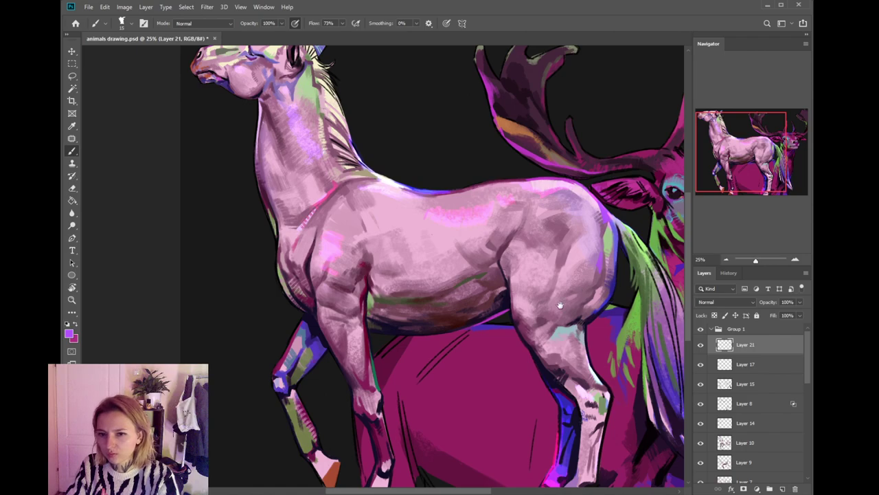
left_click_drag(560, 303, 586, 278)
left_click_drag(535, 287, 559, 294)
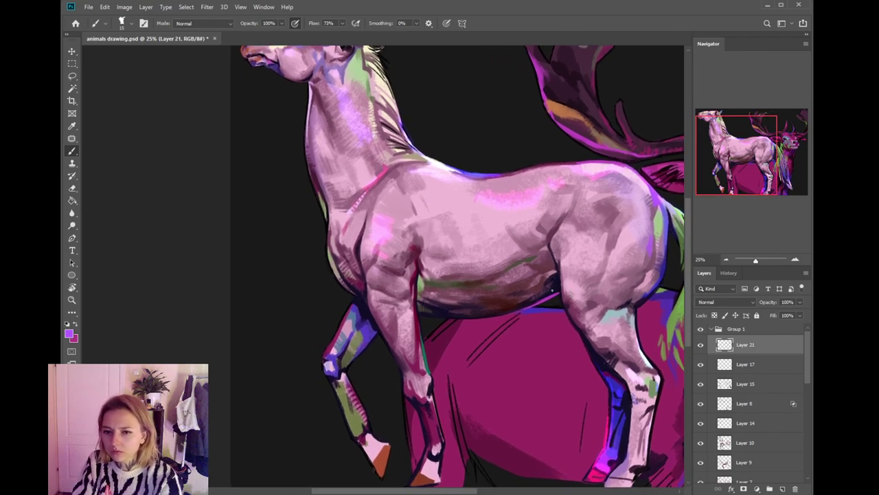
- Refine the belly's lower edge near the hind leg with sampled magenta-purple and near-black purple
left_click(554, 293, "alt")
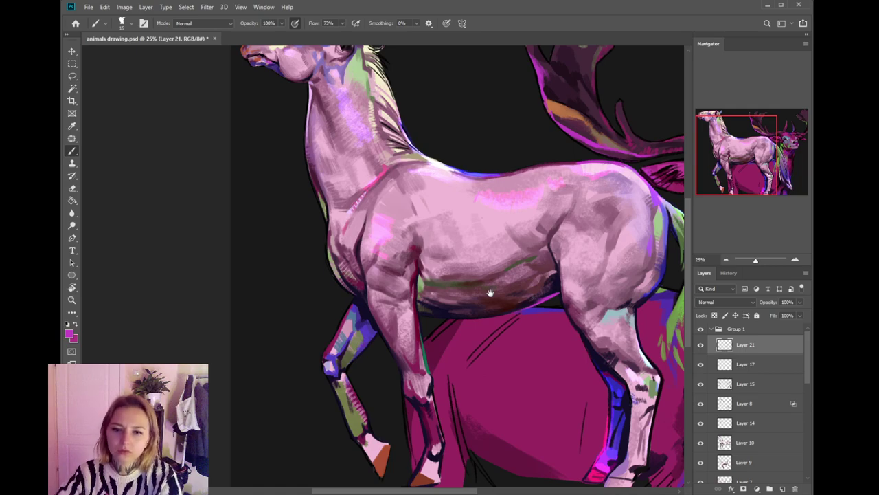
left_click_drag(489, 299, 454, 321)
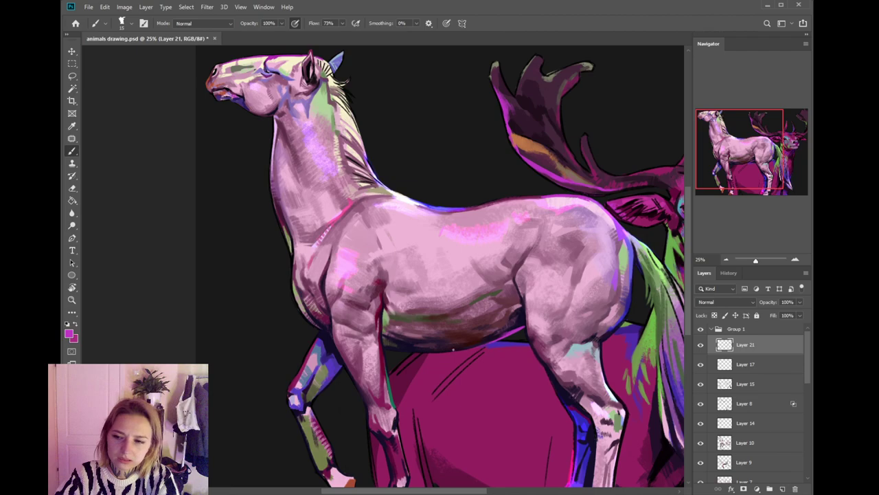
left_click(491, 335, "alt")
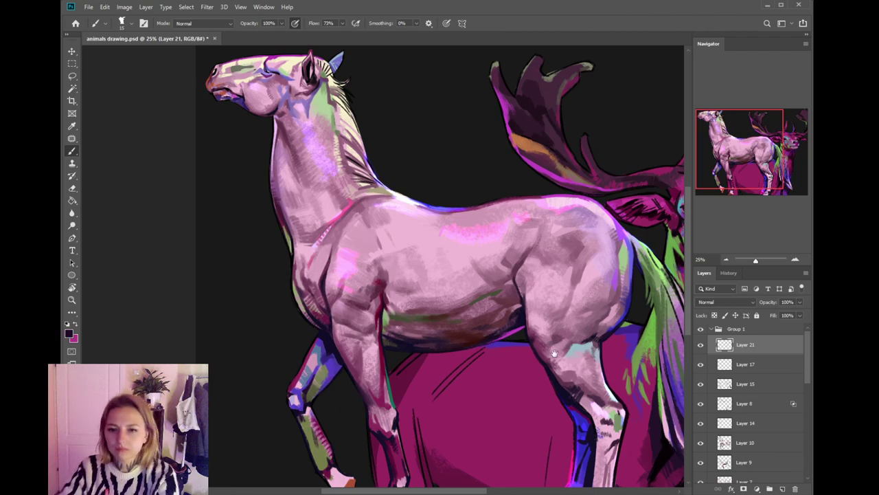
left_click_drag(524, 344, 582, 320)
left_click(582, 299, "alt")
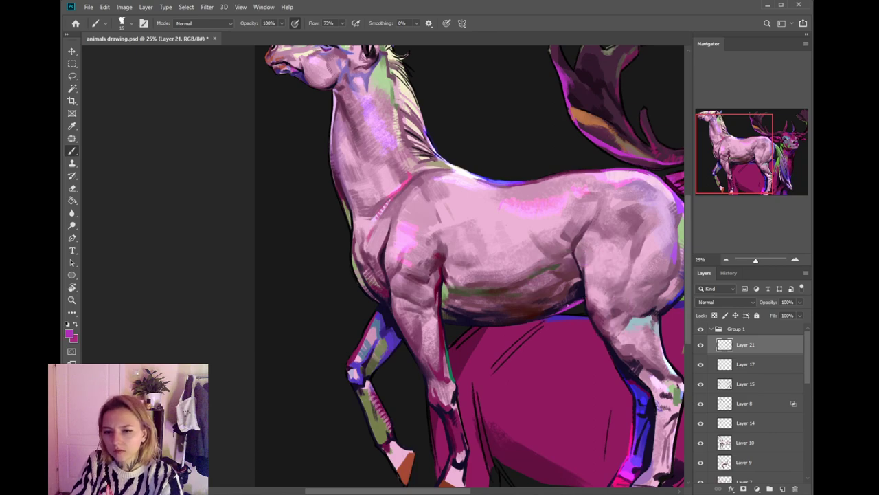
left_click_drag(610, 273, 542, 301)
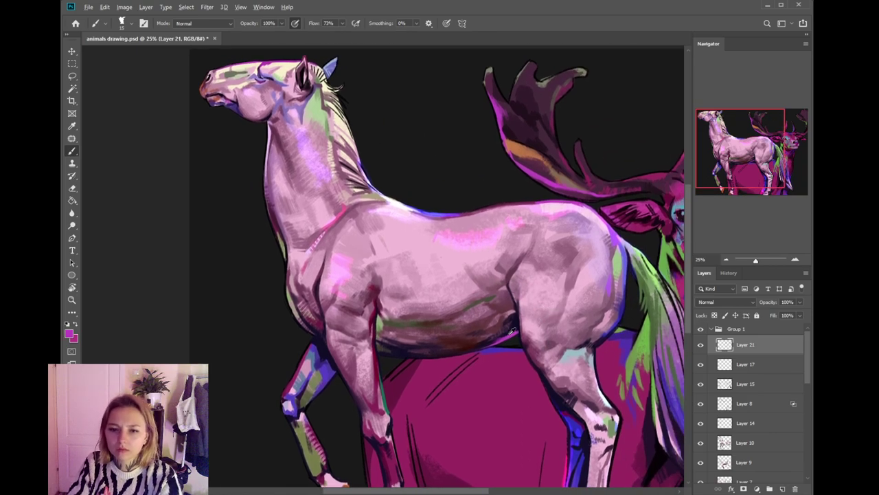
left_click(517, 331, "alt")
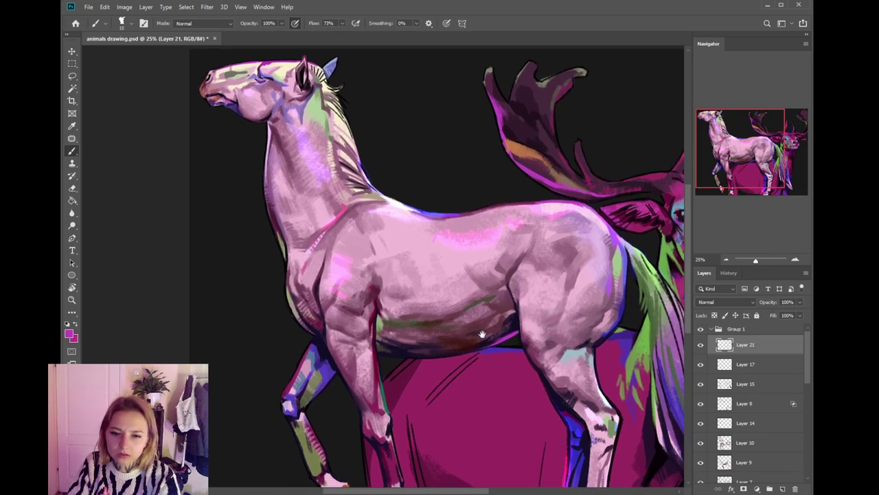
- Pick a dark crimson and touch up the area where the horse's standing foreleg meets the belly
left_click_drag(479, 333, 520, 318)
left_click_drag(413, 325, 468, 287)
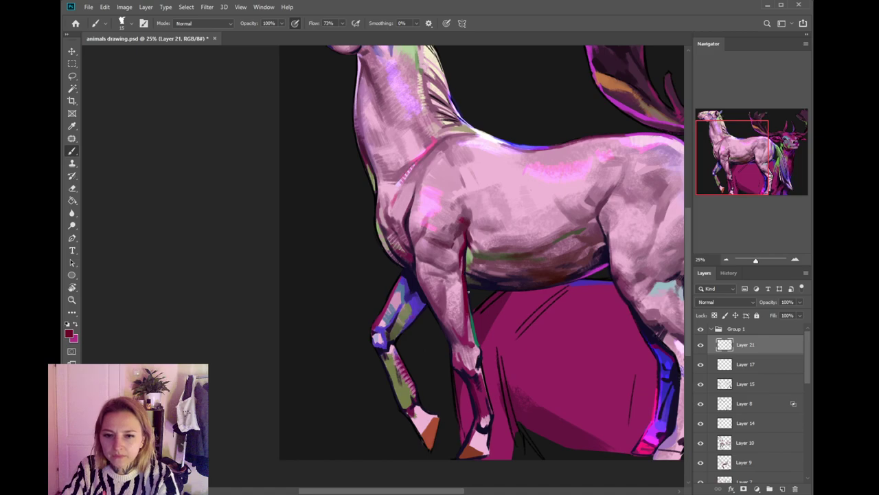
left_click_drag(468, 255, 460, 294)
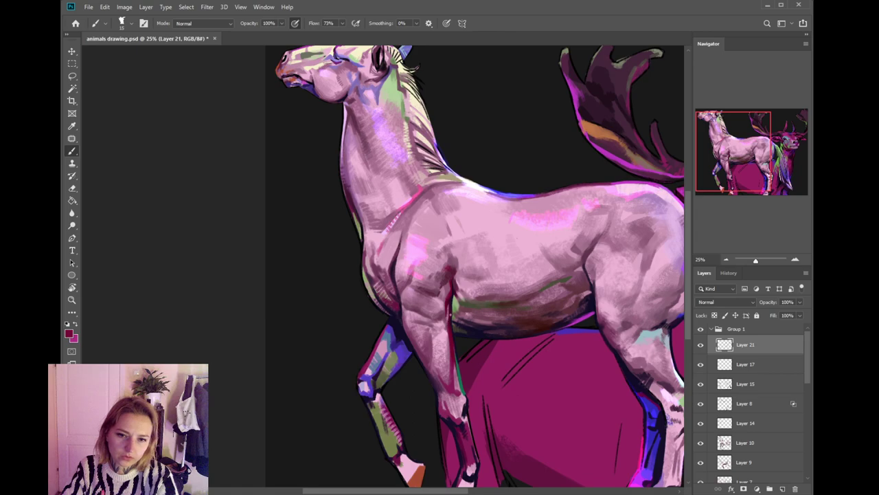
left_click_drag(454, 348, 451, 311)
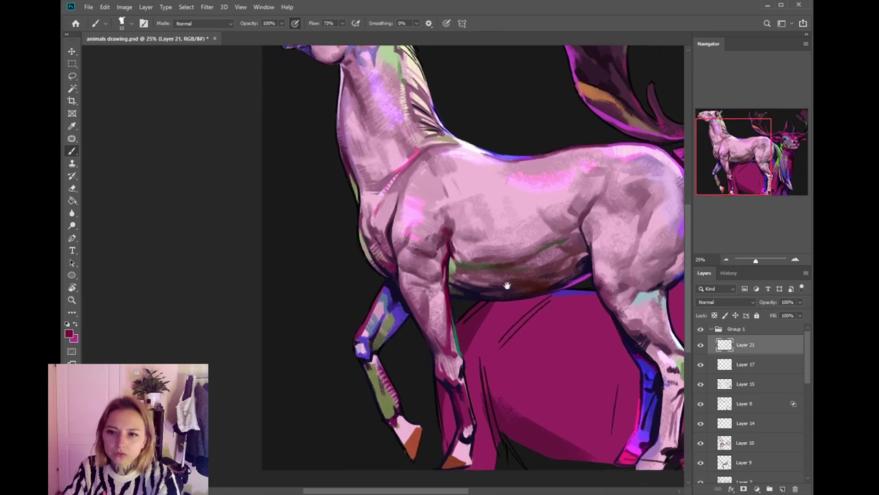
left_click_drag(528, 281, 484, 305)
- Sample magenta-purple from the rear underside of the belly and rework the rim accent beside the thigh
left_click(543, 299, "alt")
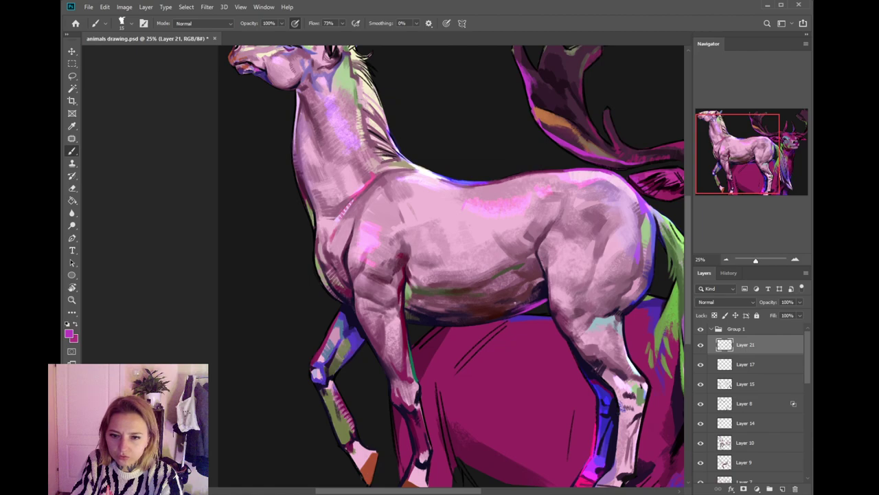
left_click_drag(541, 263, 533, 301)
left_click_drag(504, 339, 534, 326)
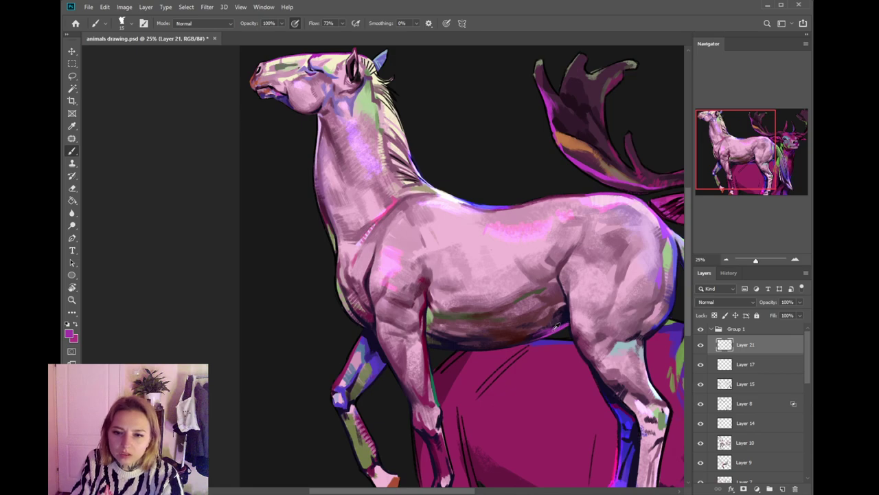
left_click_drag(579, 330, 533, 301)
left_click_drag(468, 299, 510, 302)
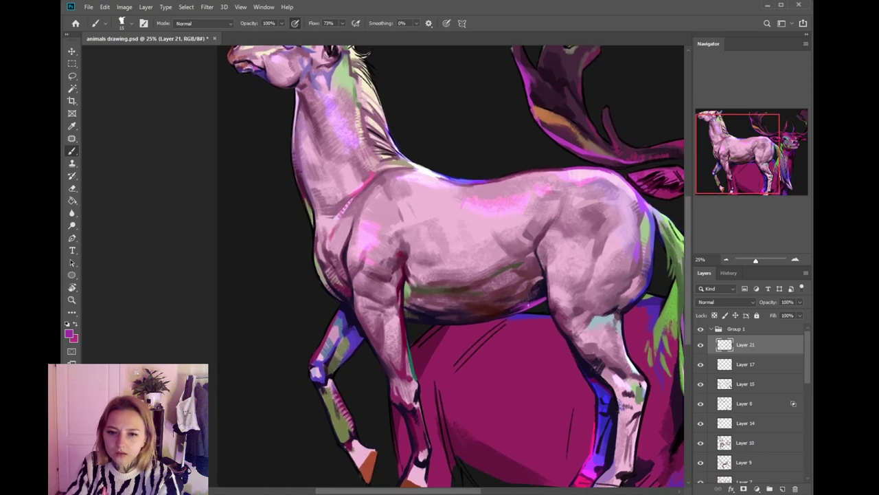
- Enlarge the brush to 20 and shade the top of the horse's raised foreleg with sampled slate blue and indigo
left_click_drag(343, 310, 406, 301)
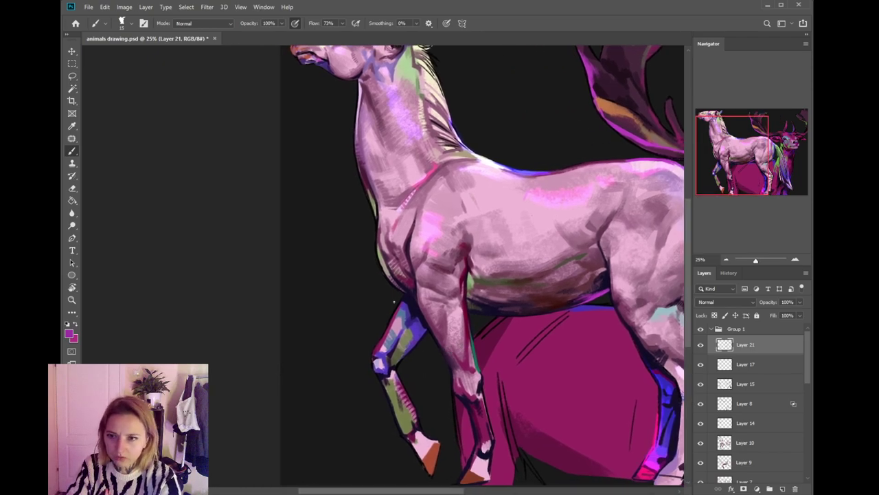
left_click(405, 317, "alt")
left_click(402, 316, "alt")
left_click(401, 314, "alt")
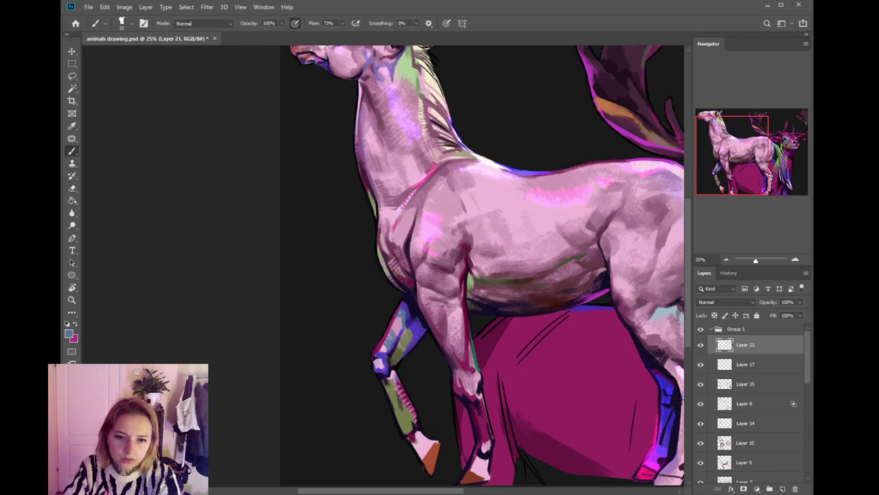
key("]")
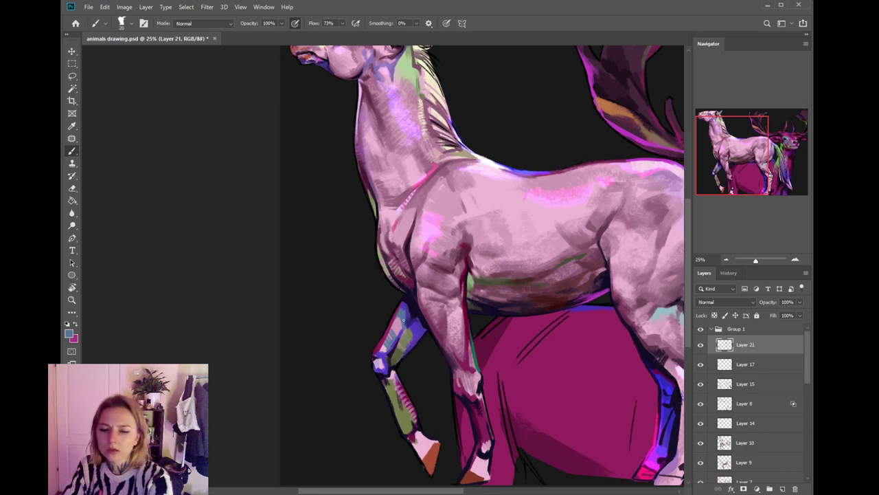
left_click(404, 305, "alt")
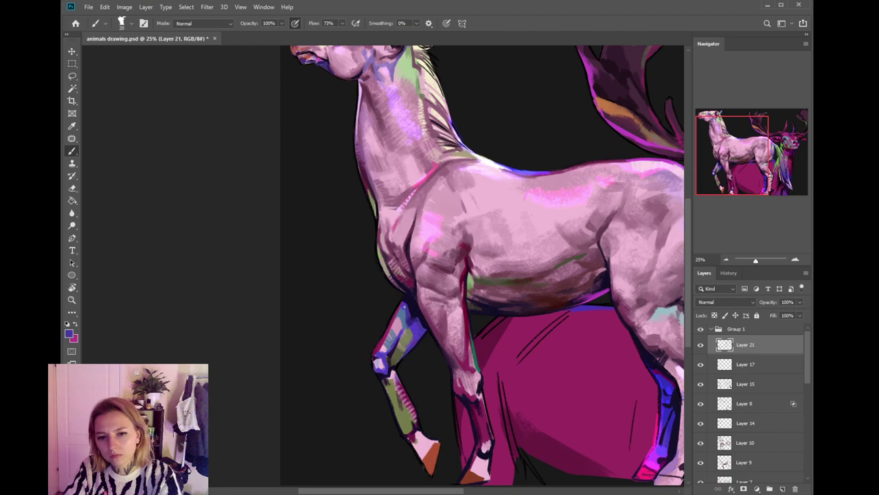
left_click(402, 313, "alt")
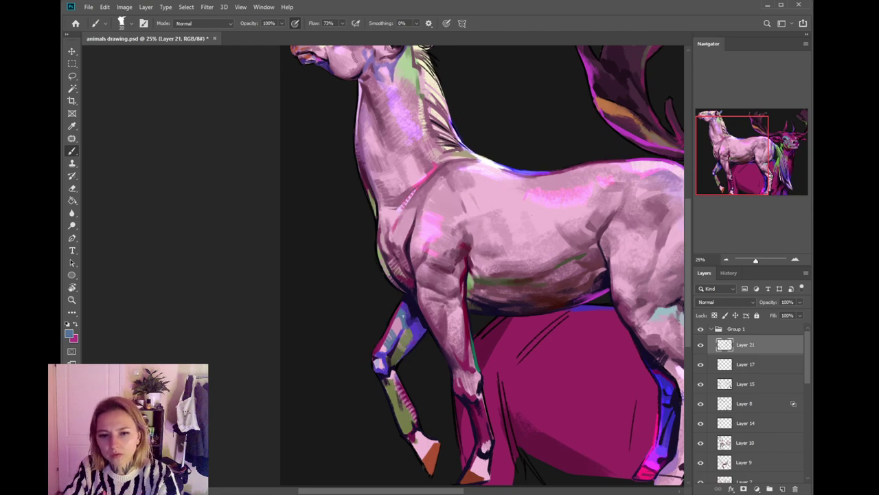
left_click(399, 307, "alt")
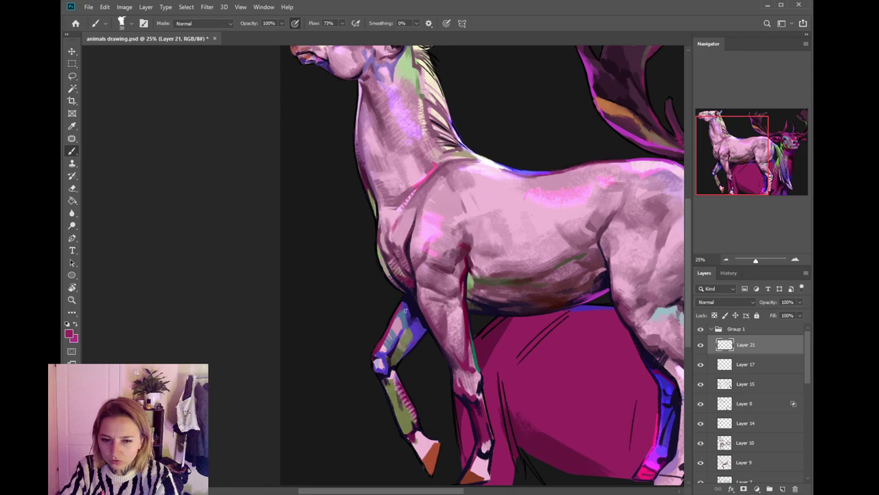
- Shade the top of the horse's raised foreleg with sampled purple, pink and slate blue
left_click(405, 311, "alt")
left_click(410, 304, "alt")
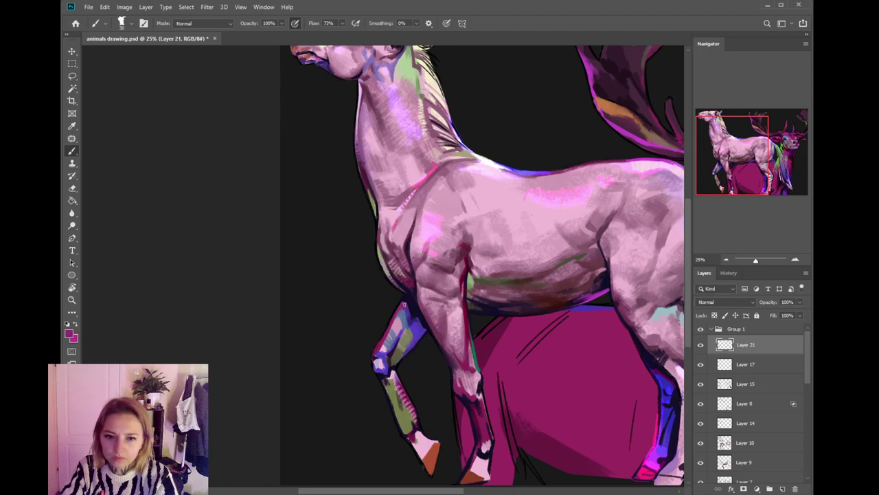
mouse_move(405, 321)
left_mouse_down()
mouse_move(428, 292)
mouse_move(411, 316)
left_mouse_up()
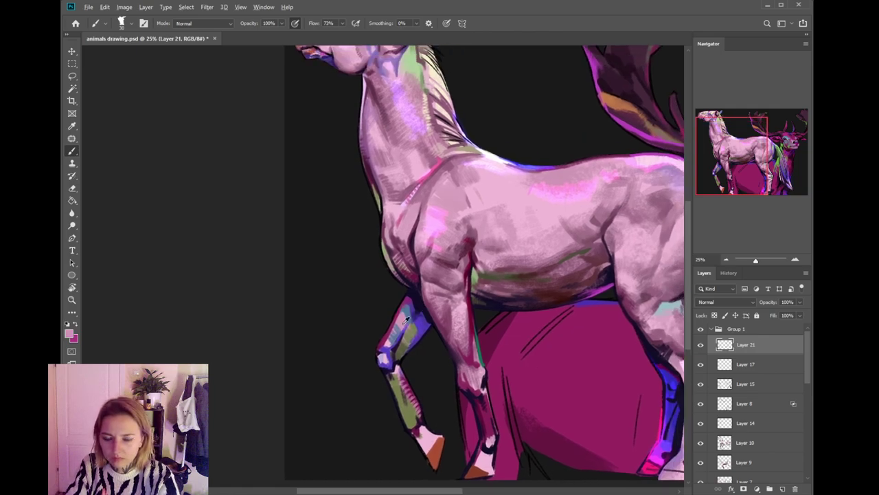
left_click(407, 319, "alt")
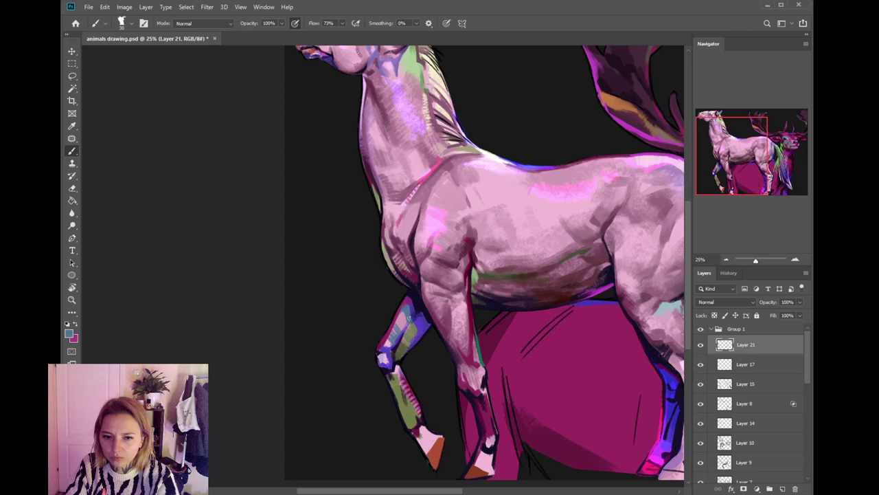
mouse_move(405, 350)
left_mouse_down()
mouse_move(408, 327)
mouse_move(397, 333)
left_mouse_up()
- Deepen the shading on the back of the raised foreleg's upper part with sampled indigo and dark blue-violet
left_click(419, 299, "alt")
left_click(398, 333, "alt")
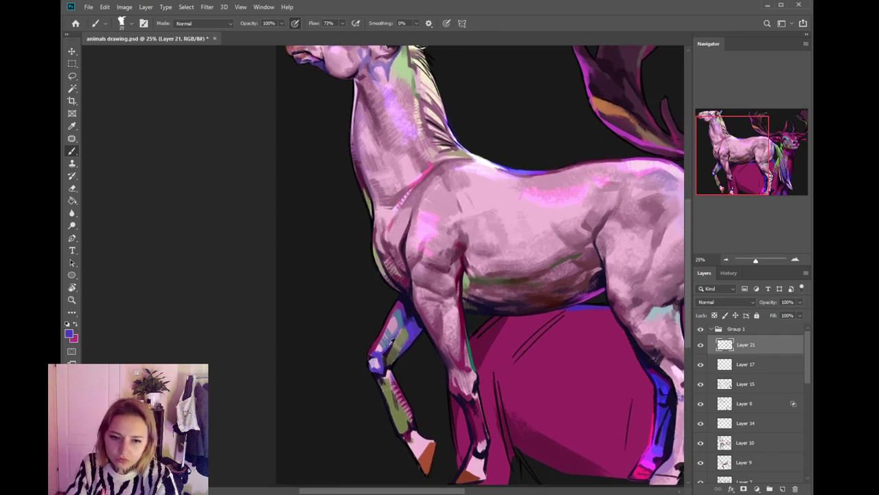
left_click_drag(394, 335, 395, 331)
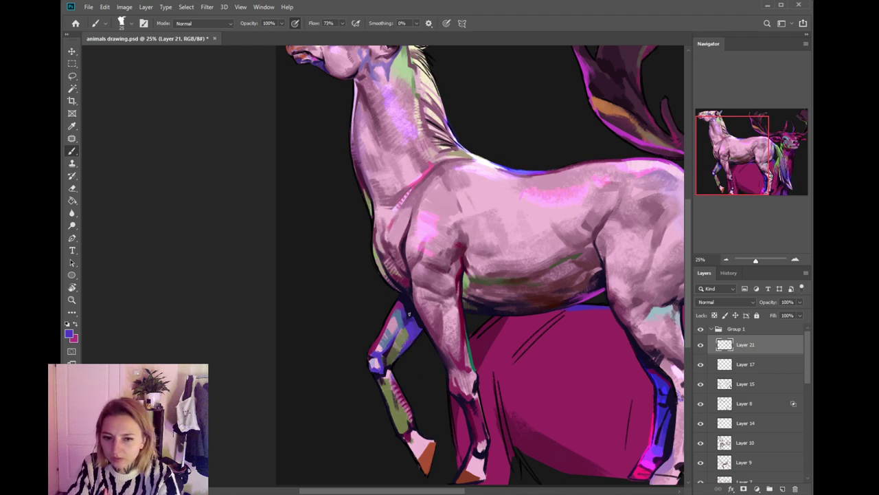
left_click(405, 317, "alt")
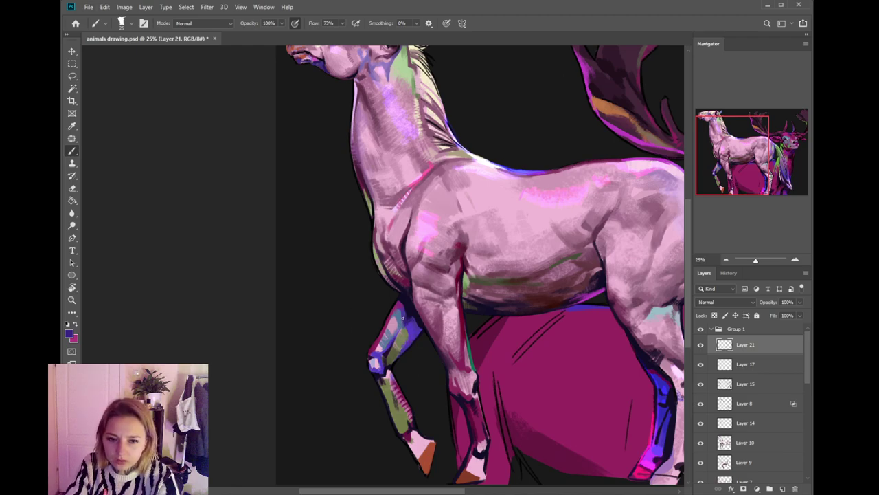
- Reduce the brush to 15 and rework the belly's lower edge with sampled near-black navy and purple
left_click_drag(498, 290, 427, 376)
left_click(526, 346, "alt")
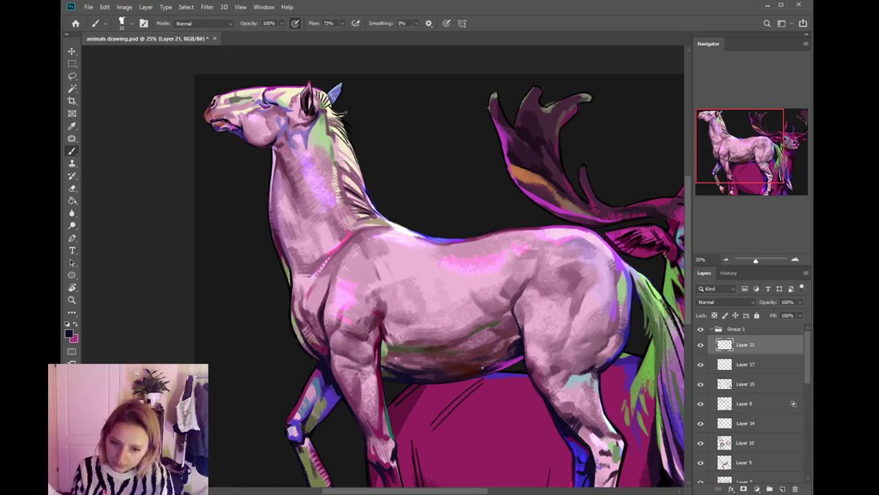
left_click_drag(427, 385, 452, 389)
left_click(498, 386, "alt")
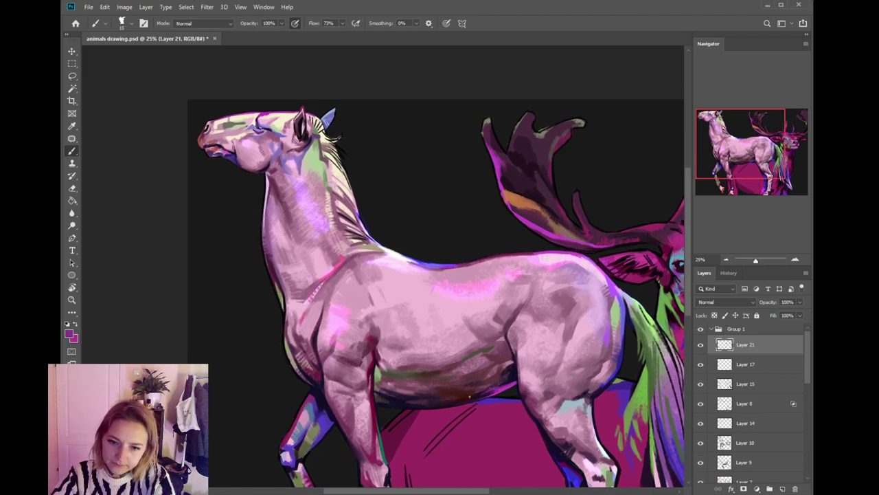
left_click_drag(442, 405, 480, 399)
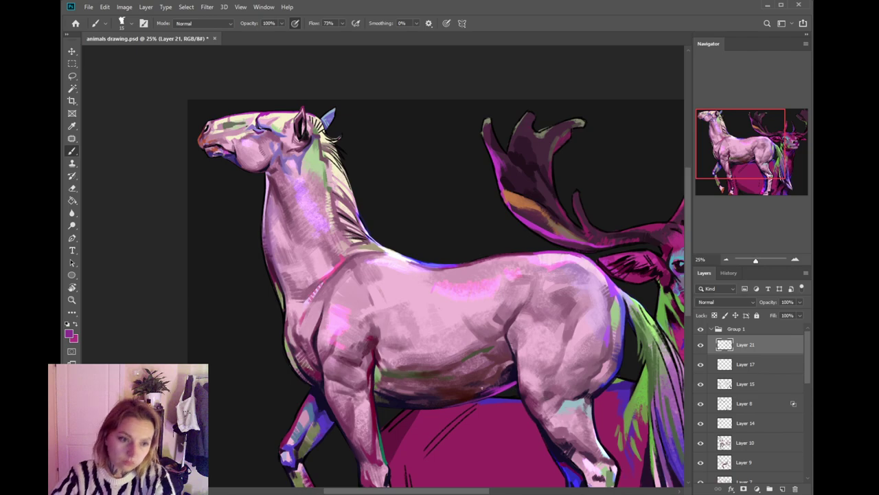
left_click_drag(480, 389, 519, 359)
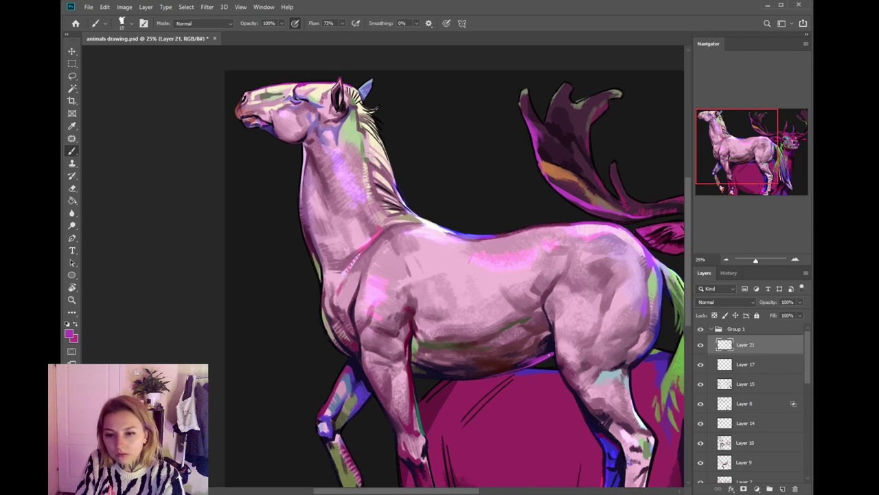
left_click_drag(533, 357, 555, 338)
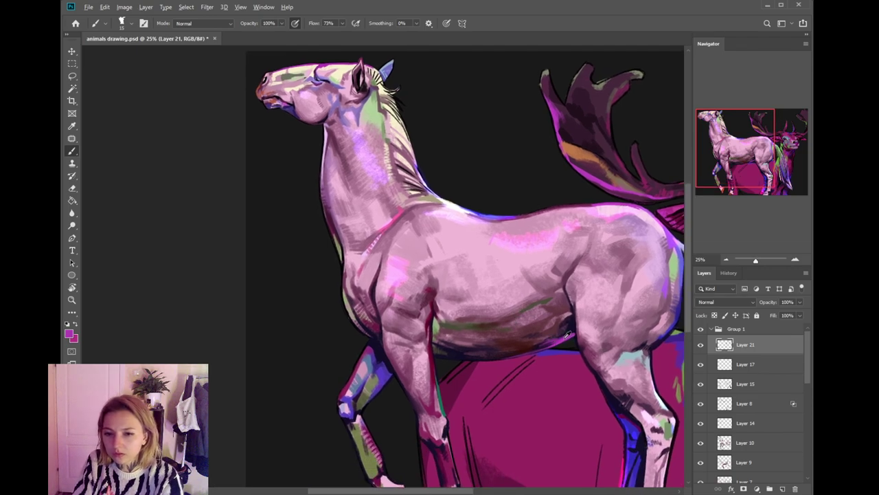
- Enlarge the brush to 20 and refine the rear underside of the belly beside the thigh with sampled purple and dark plum
key("bracketright")
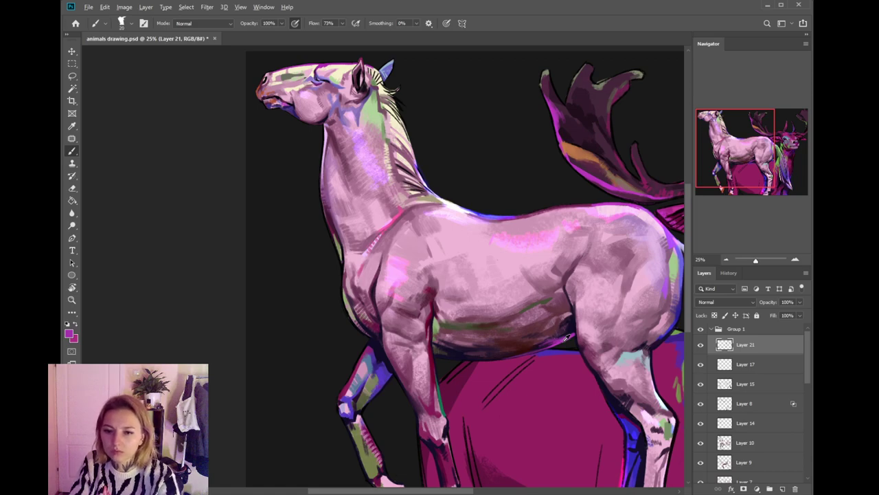
key("bracketright")
key("bracketright")
left_click(555, 340, "alt")
mouse_move(558, 335)
left_mouse_down()
mouse_move(513, 323)
mouse_move(509, 333)
mouse_move(506, 320)
mouse_move(514, 346)
left_mouse_up()
left_click(527, 328, "alt")
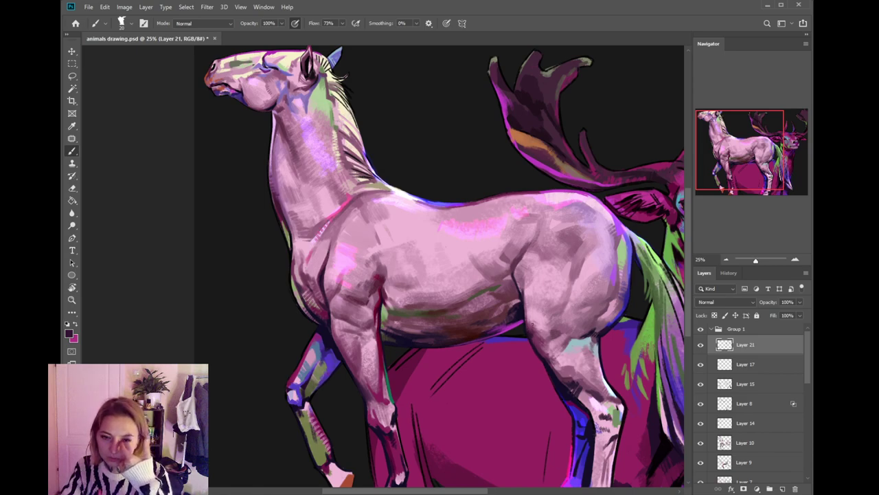
left_click(543, 360, "alt")
- Sample crimson from the deer's neck and touch up the neck fur below the jaw
left_click_drag(661, 366, 537, 329)
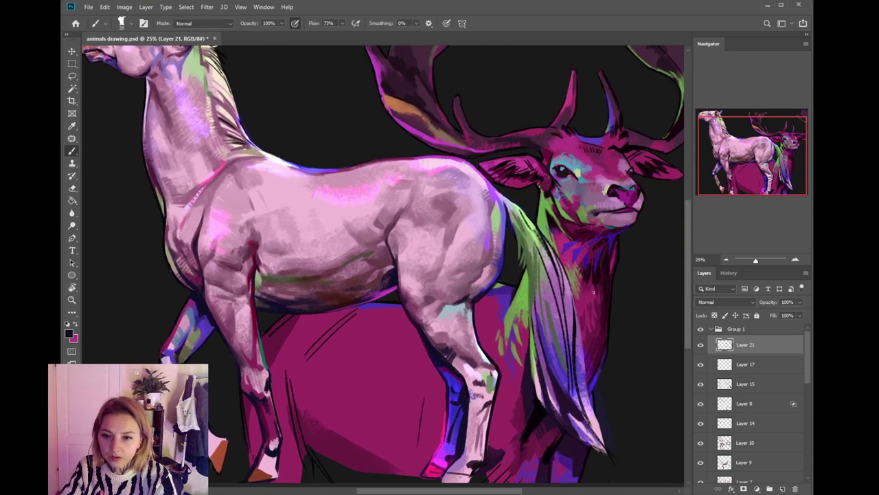
left_click(592, 309, "alt")
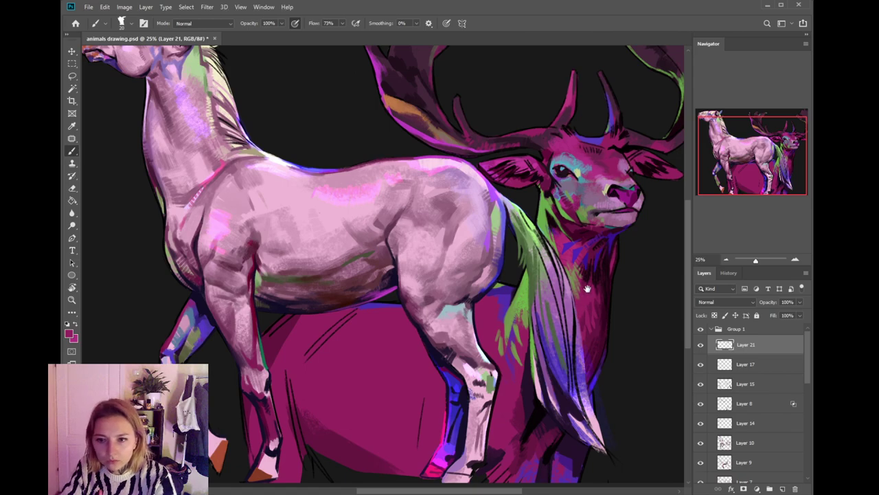
left_click_drag(588, 295, 582, 328)
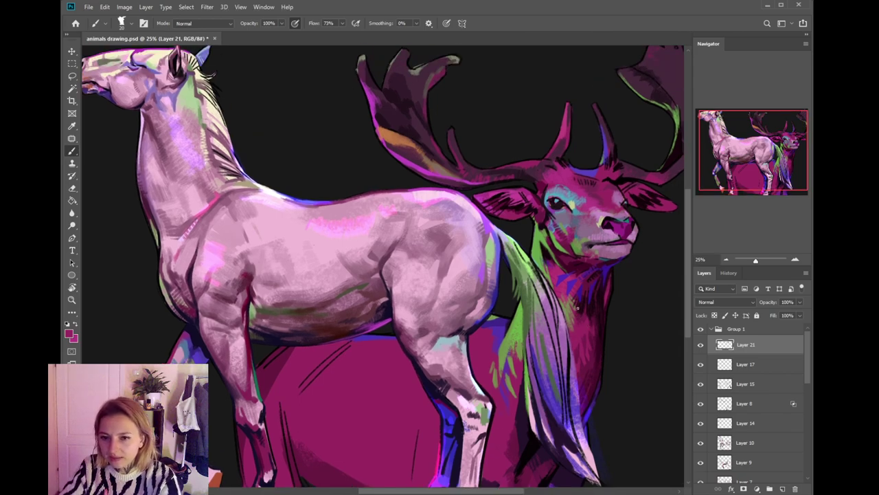
scroll(580, 307, "down", 1)
- Sample green from beside the deer's jaw and touch up the green accents around the horse's tail
left_click(544, 226, "alt")
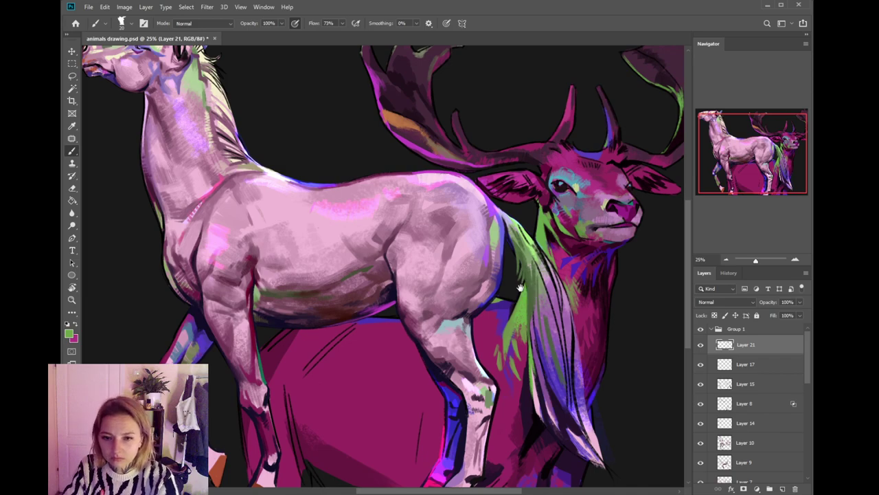
left_click_drag(516, 304, 522, 289)
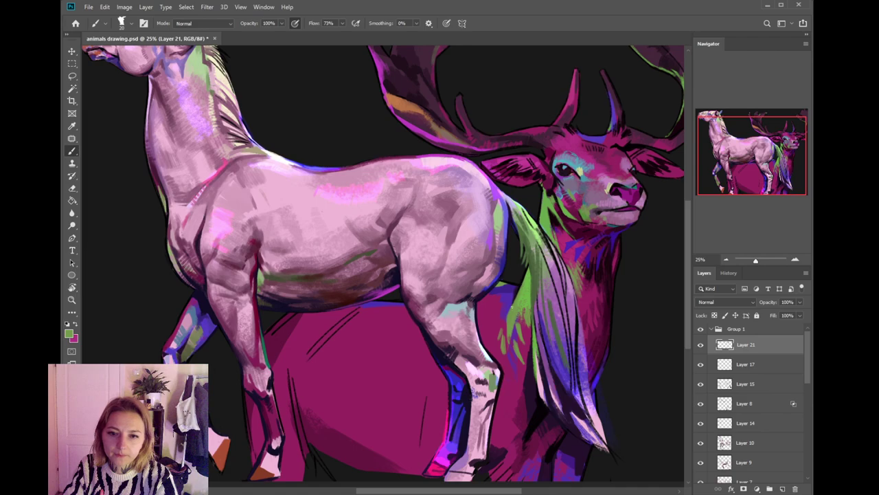
left_click_drag(527, 289, 510, 314)
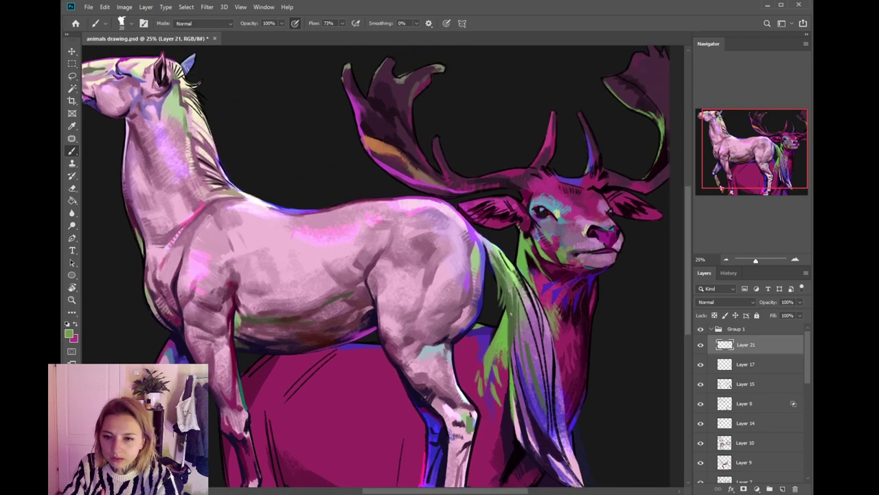
- Sample near-black from the deer's neck, reduce the brush to 10 and touch up the fur at the base of the antlers
left_click(591, 299, "alt")
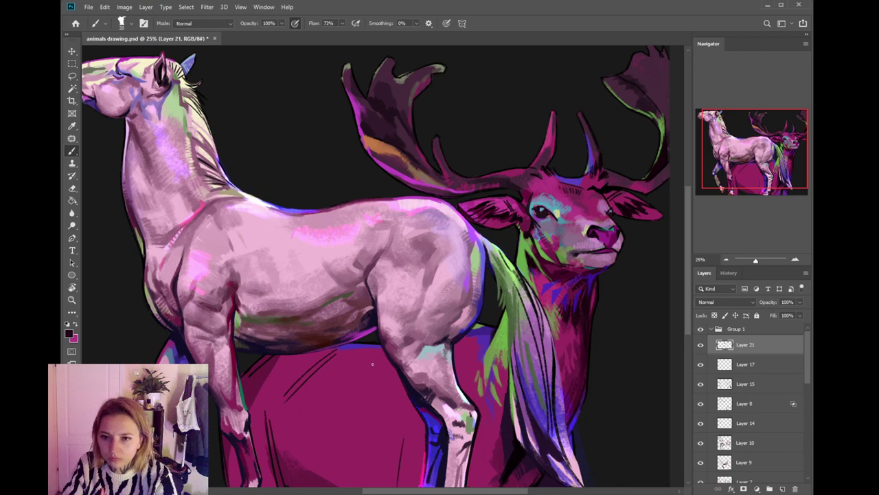
key("i")
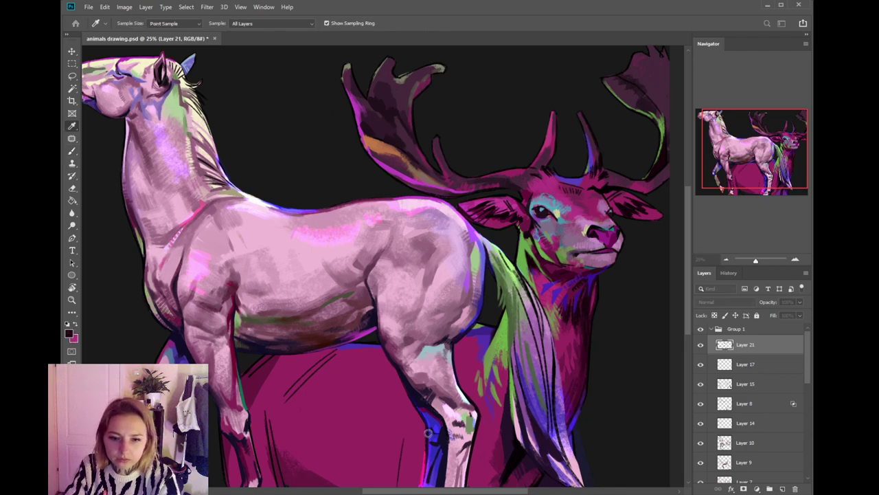
key("b")
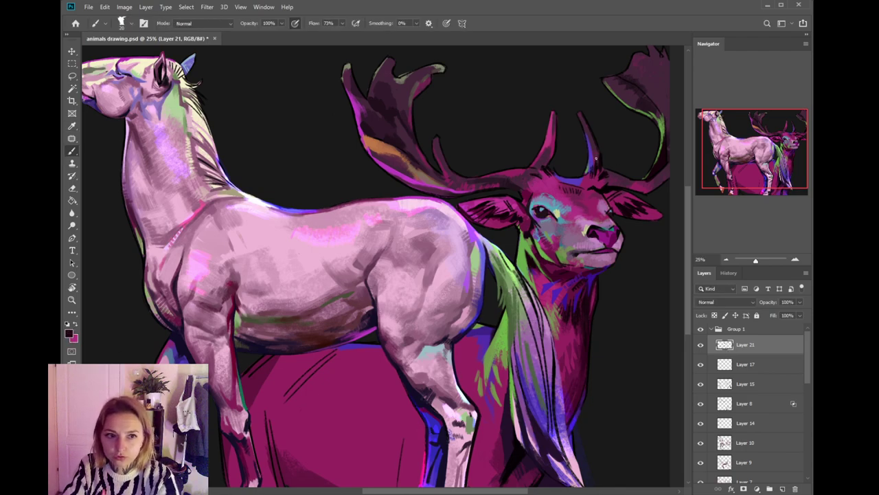
key("bracketleft")
key("bracketleft")
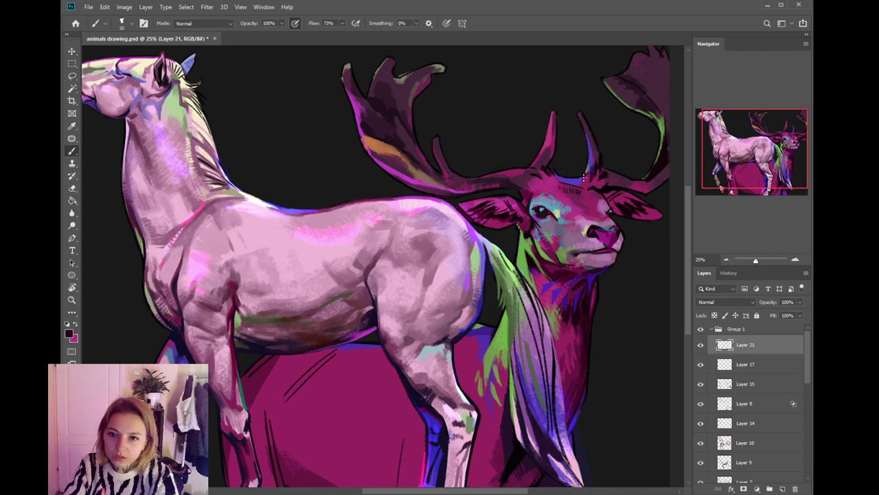
mouse_move(606, 179)
left_mouse_down()
mouse_move(540, 239)
mouse_move(568, 240)
left_mouse_up()
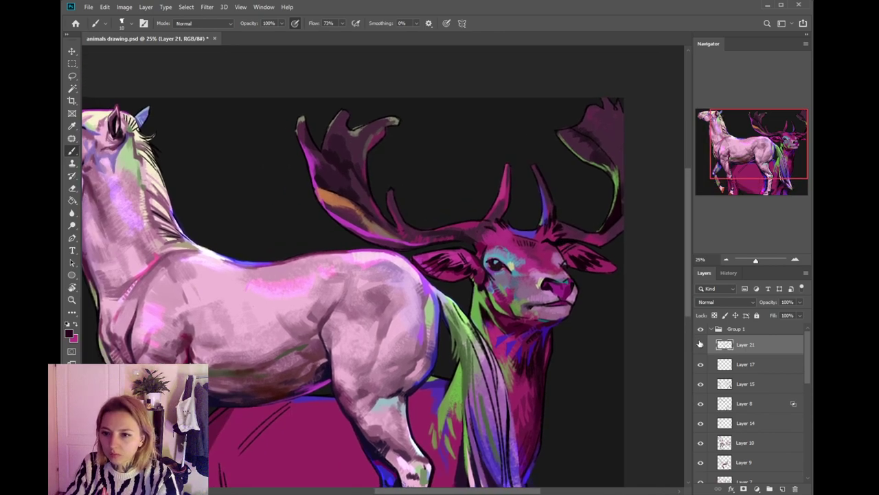
- Lasso the deer's antlers, head and upper neck and put the enclosed Layer 21 strokes on a new layer
key("l")
mouse_move(622, 191)
left_mouse_down()
mouse_move(639, 281)
mouse_move(508, 388)
mouse_move(443, 276)
mouse_move(293, 183)
mouse_move(598, 93)
left_mouse_up()
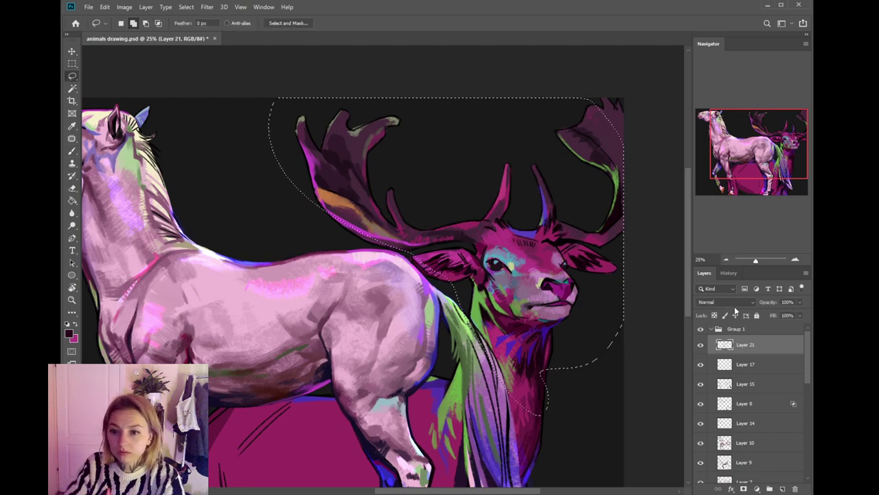
left_click(699, 348)
left_click_drag(546, 435, 586, 322)
left_click(701, 347)
left_click(701, 347)
left_click_drag(615, 222, 584, 176)
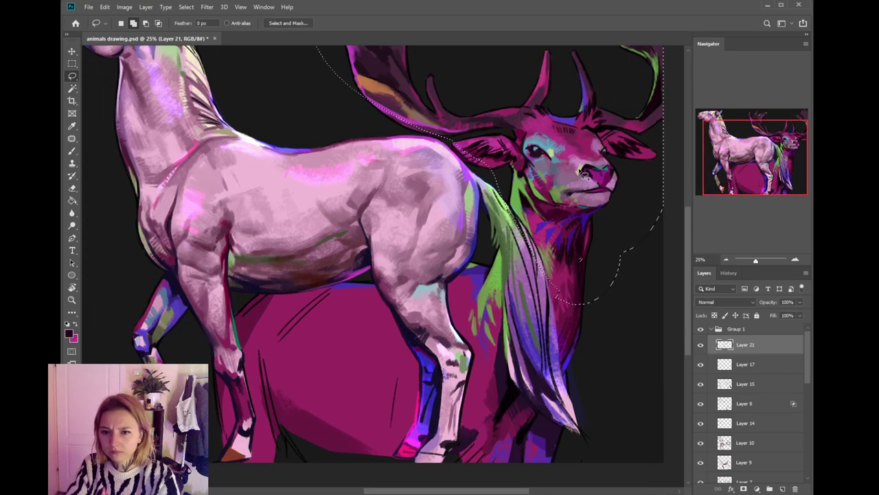
key("ctrl+j")
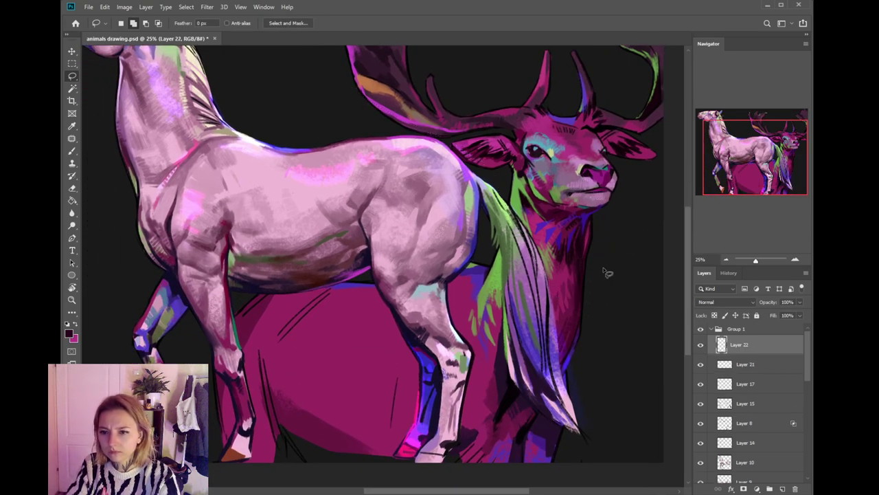
- Move Layer 22 into Group 2 above Layer 20 and merge the two layers
left_click_drag(742, 335, 756, 365)
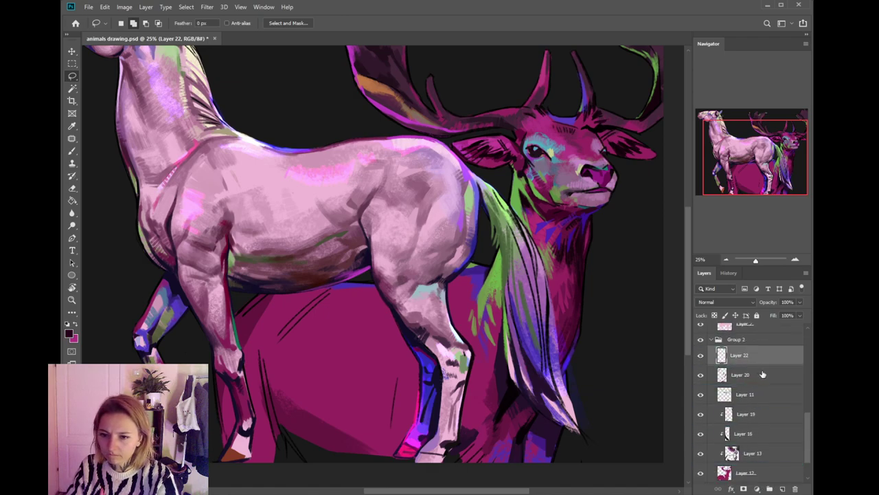
left_click(763, 374, "shift")
key("ctrl+e")
- Refine the deer's face and neck with sampled crimson shades, enlarging the brush to 15
key("b")
left_click_drag(595, 183, 573, 238)
left_click(572, 197, "alt")
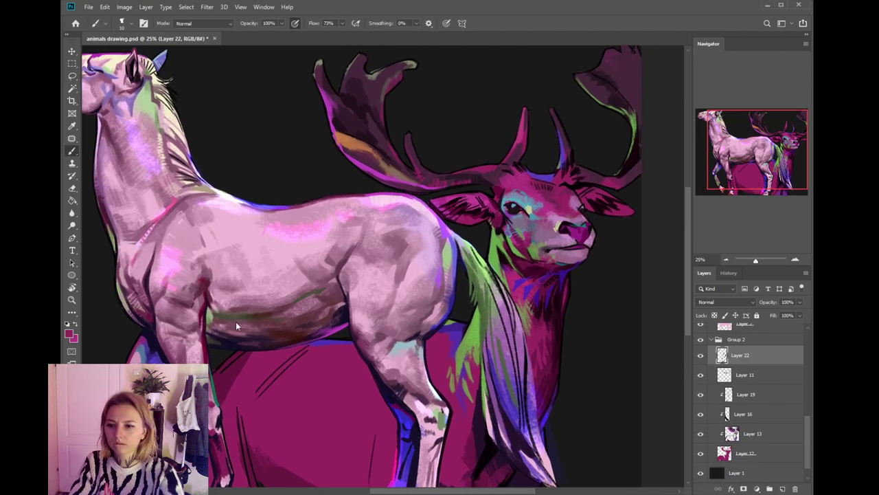
key("i")
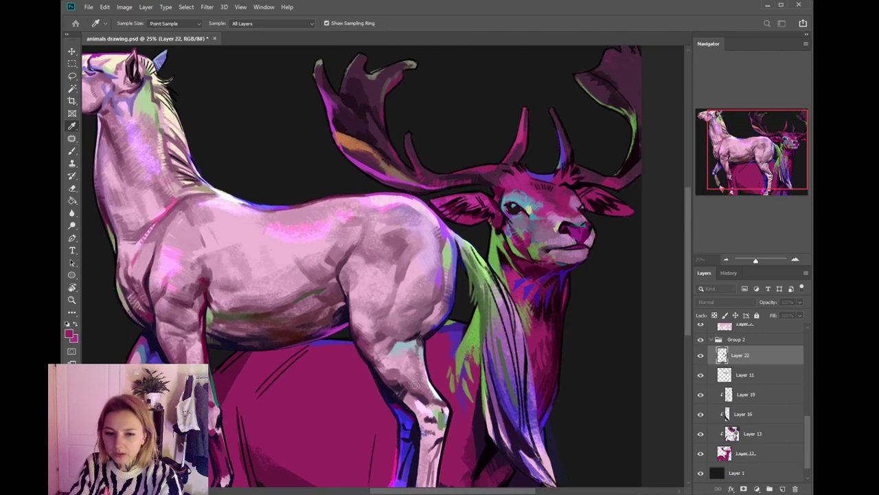
key("b")
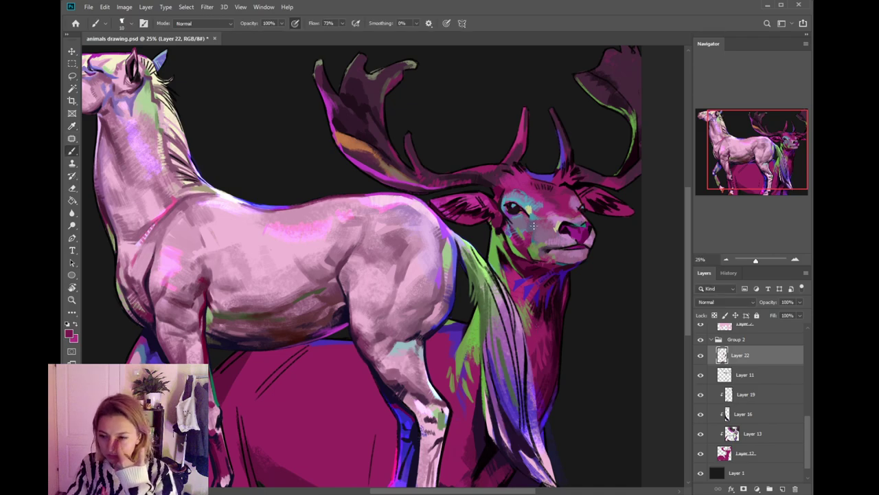
key("bracketright")
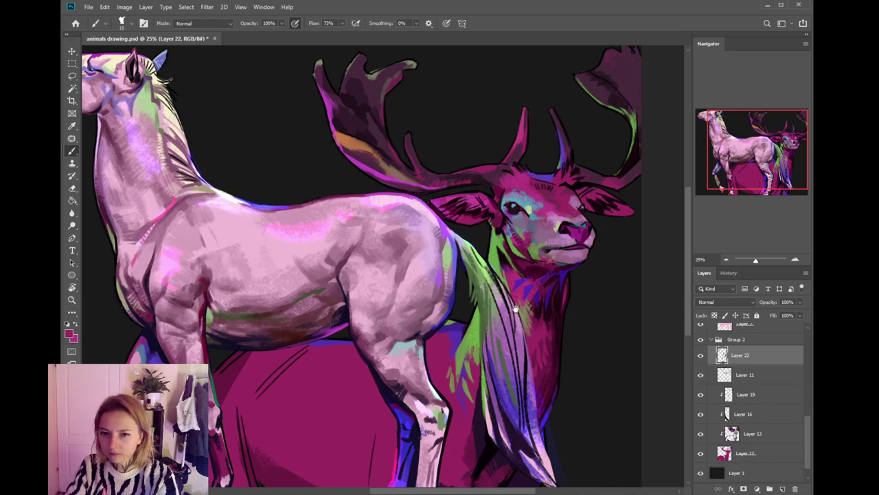
- Sample the green beside the deer's neck and choose a lighter green as the painting colour
left_click_drag(497, 251, 482, 229)
left_click(482, 230, "alt")
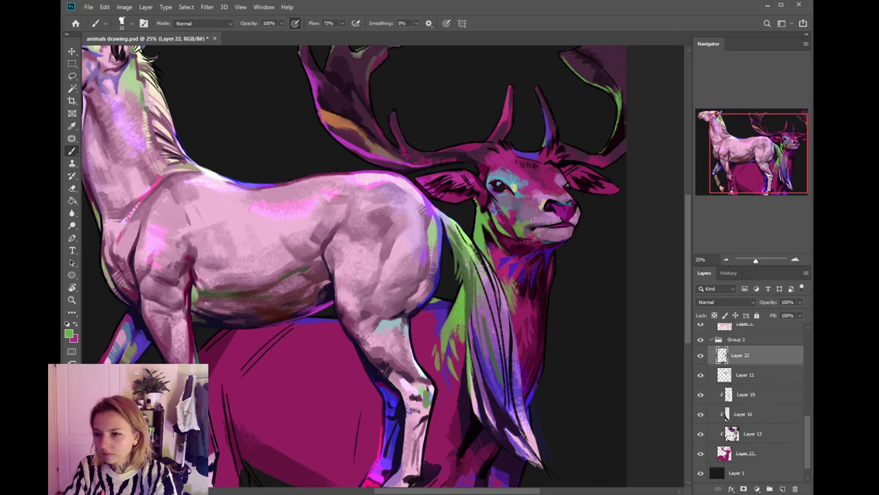
scroll(494, 258, "up", 2)
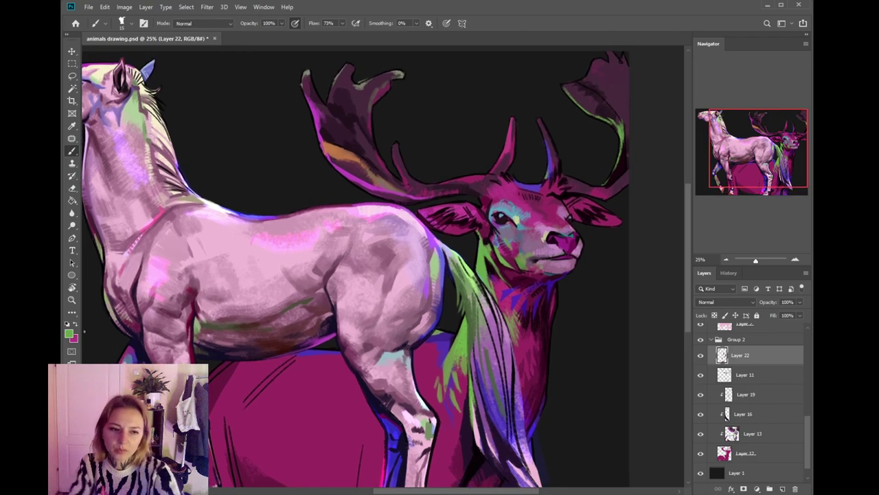
left_click(69, 334)
left_click(383, 356)
left_click(526, 328)
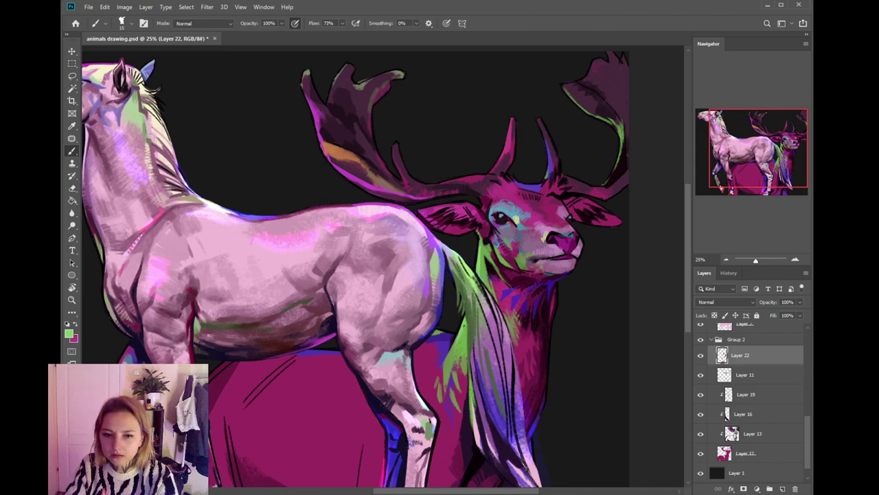
- Paint green fur strokes on the deer's shoulder beside the horse's tail, resampling the green from that area
left_click_drag(466, 345, 473, 325)
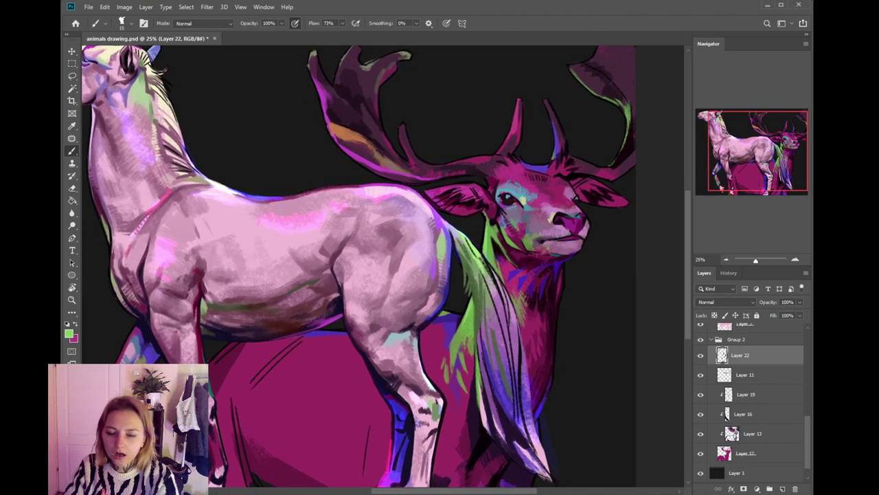
left_click_drag(507, 290, 504, 304)
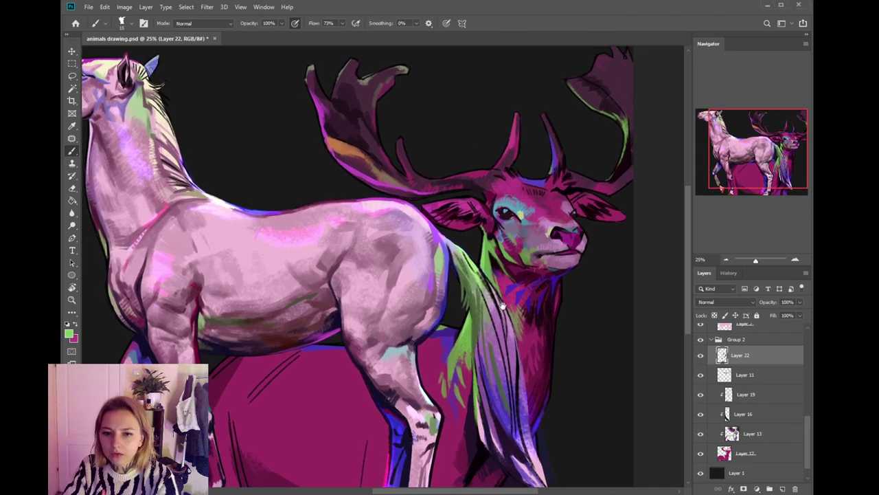
left_click(471, 320, "alt")
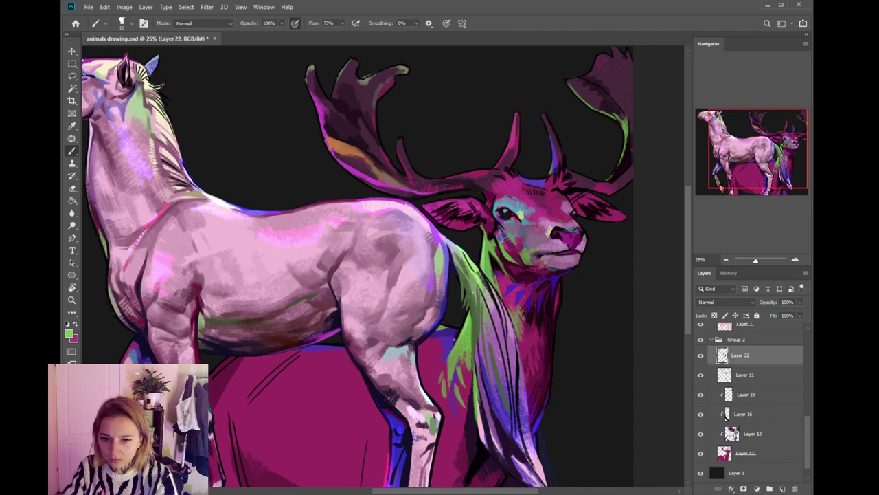
left_click_drag(456, 362, 461, 336)
left_click_drag(480, 254, 464, 290)
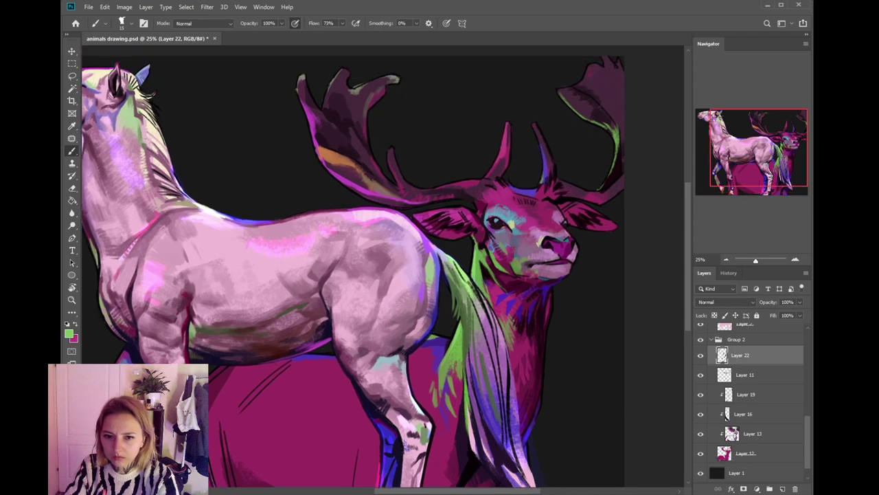
- Sample the dark purple on the horse's tail, select Layer 15 from the artwork and toggle its visibility to check its strokes
left_click(514, 374, "alt")
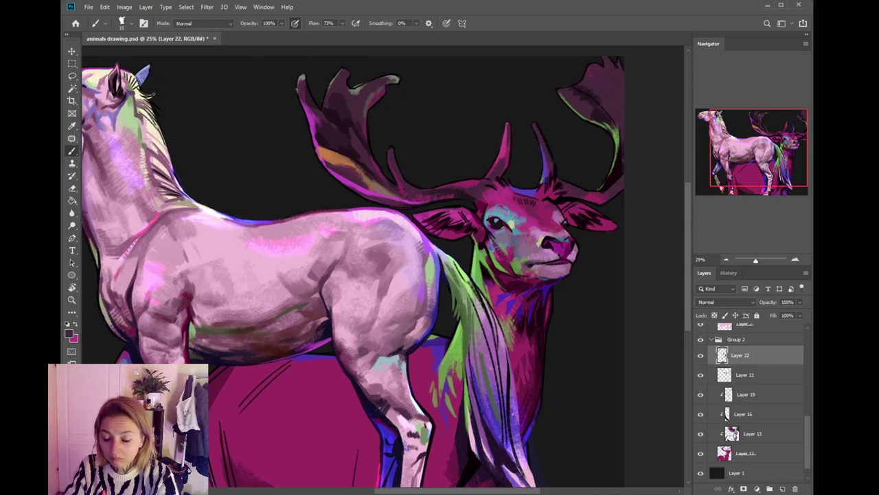
left_click_drag(515, 389, 509, 346)
left_click(508, 347, "ctrl")
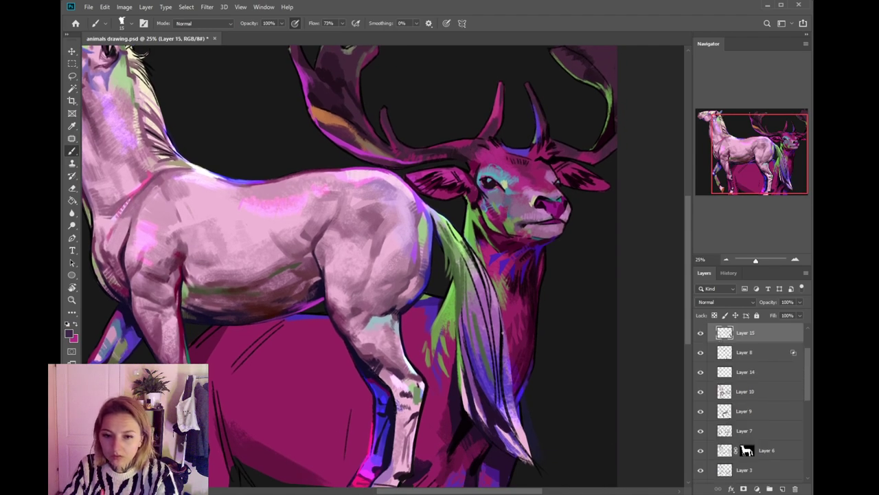
left_click(700, 333)
left_click(700, 333)
left_click(700, 333)
left_click(701, 333)
- Touch up the deer's forehead near the antler base with crimson, enlarging the brush to 20
mouse_move(486, 148)
left_mouse_down()
mouse_move(502, 206)
mouse_move(493, 226)
mouse_move(480, 213)
left_mouse_up()
key("bracketright")
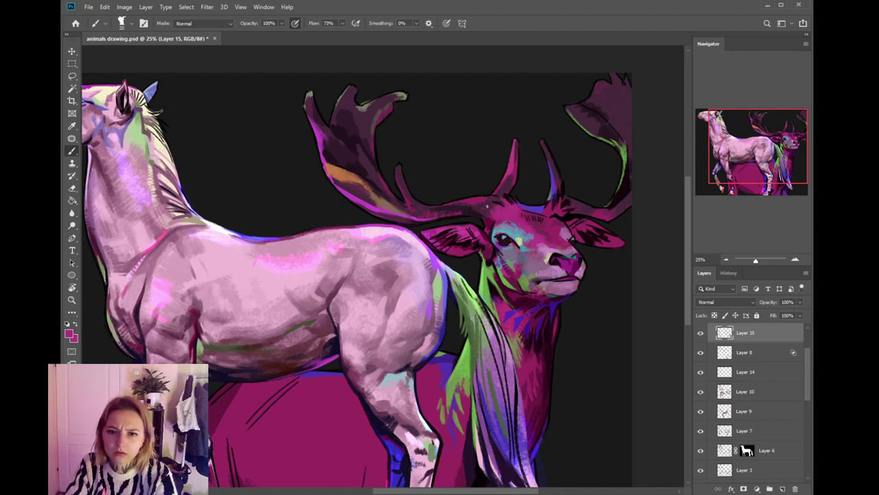
left_click_drag(498, 217, 512, 231)
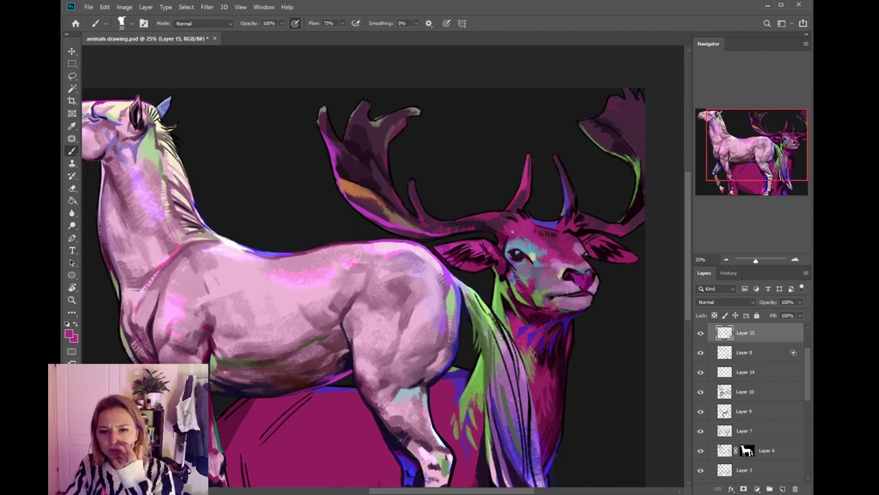
- Try green strokes on the deer's neck below the ear with a sampled green and the brush at 15
left_click(505, 306, "alt")
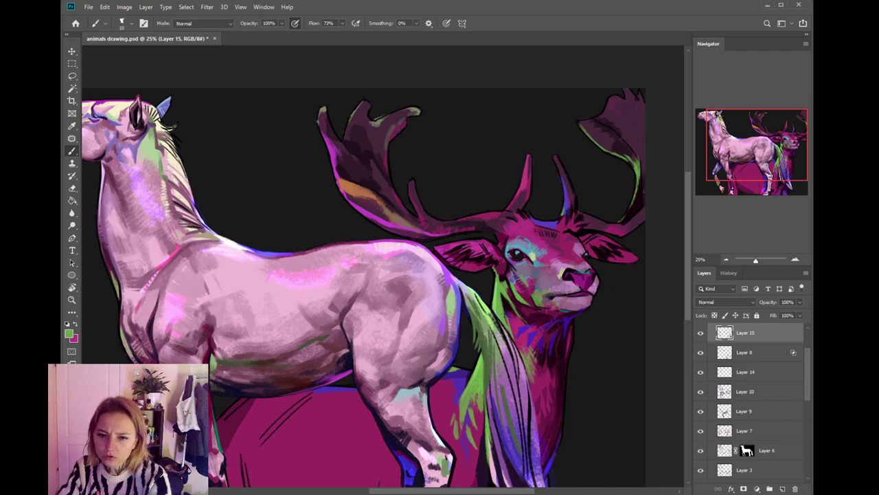
key("]")
mouse_move(502, 294)
left_mouse_down()
mouse_move(518, 338)
mouse_move(510, 300)
left_mouse_up()
key("ctrl+z")
key("ctrl+z")
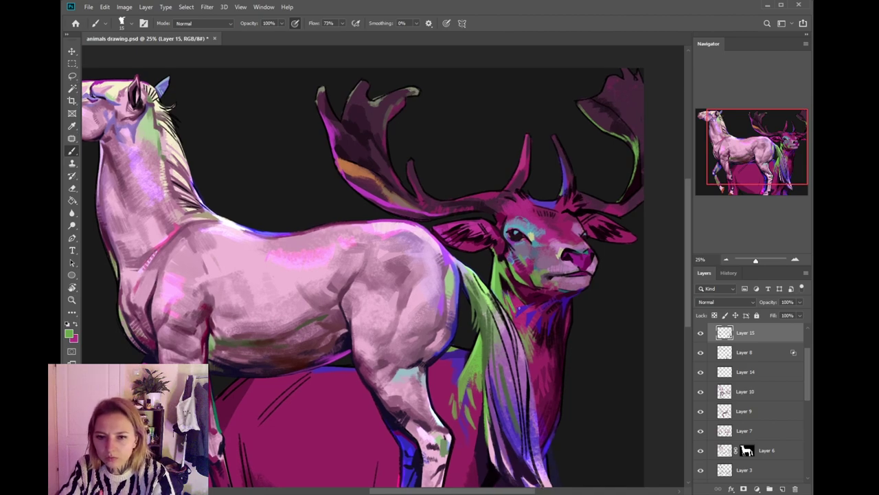
- Paint a pale yellow-green highlight along the antler base above the deer's far ear, undoing unwanted strokes
scroll(559, 275, "up", 1)
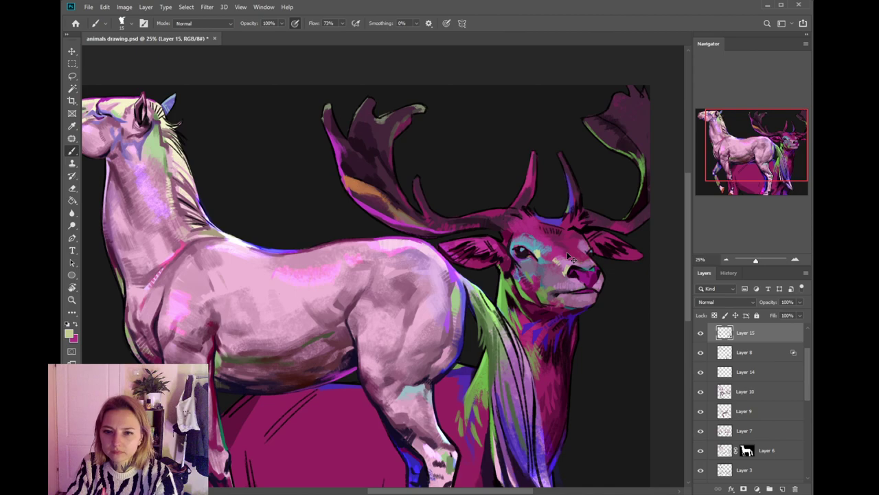
left_click(581, 225)
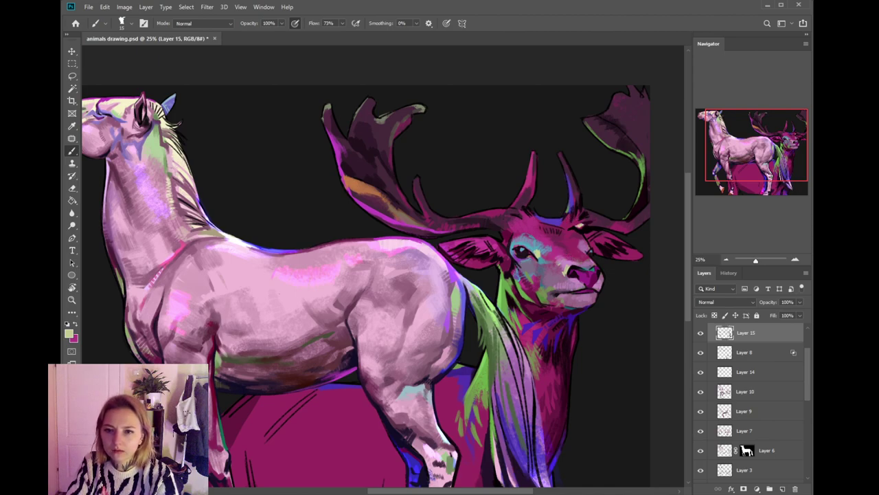
mouse_move(598, 223)
left_mouse_down()
mouse_move(582, 228)
mouse_move(622, 229)
left_mouse_up()
key("ctrl+z")
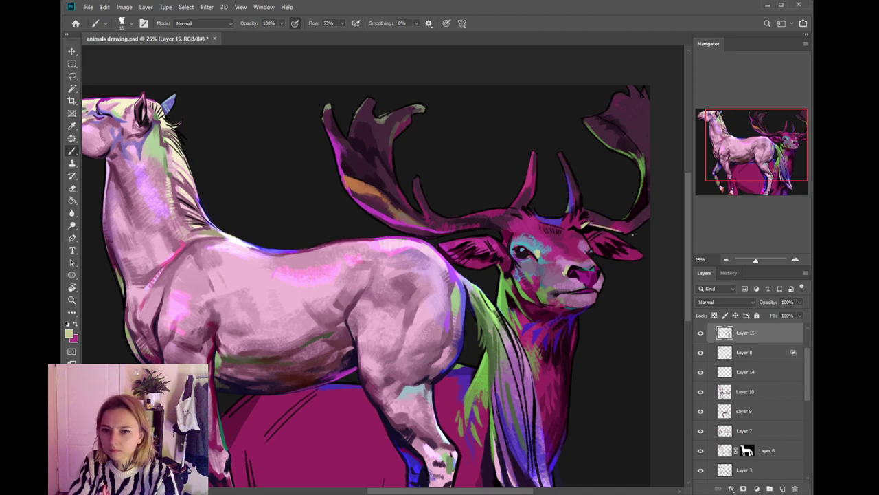
key("ctrl+z")
left_click_drag(586, 224, 607, 227)
key("ctrl+z")
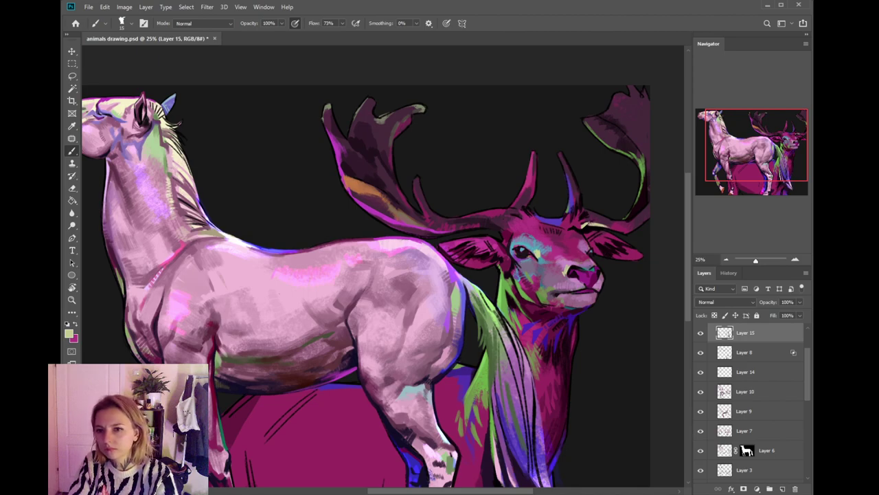
- Refine the outer edge of the deer's neck using sampled black and dark purple, adjusting the painting colour to a darker purple
left_click_drag(621, 169, 608, 215)
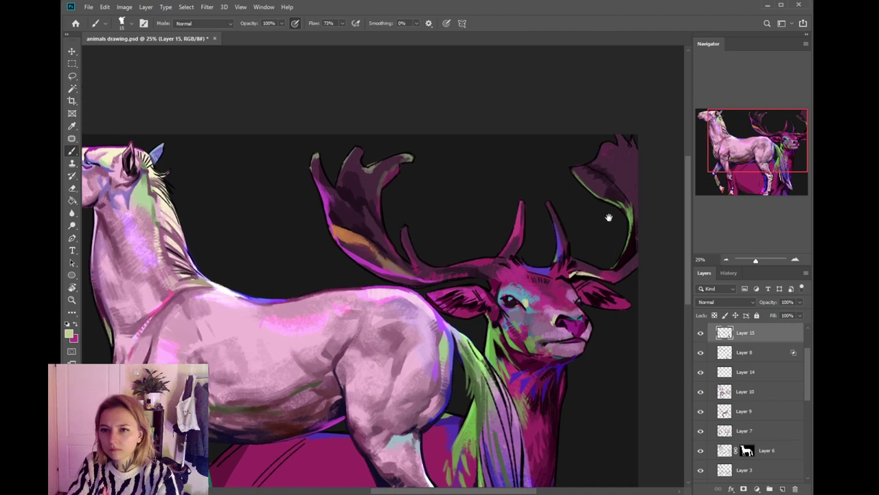
left_click_drag(572, 165, 576, 169)
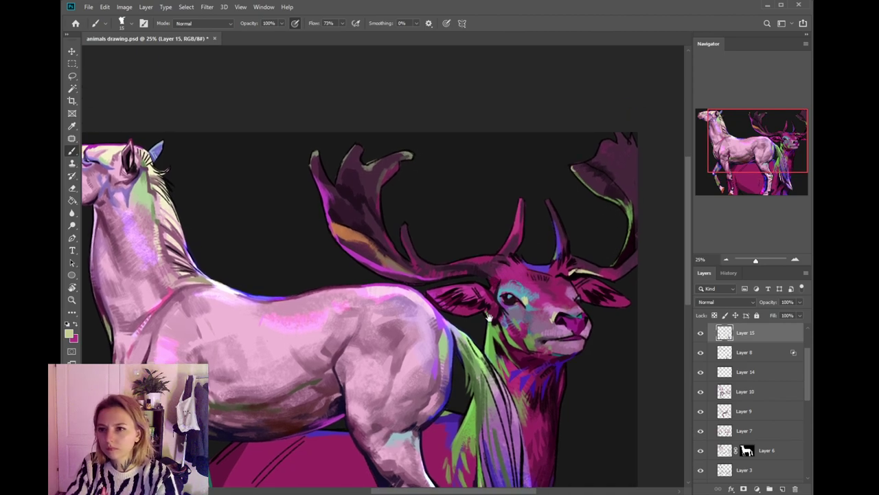
scroll(493, 280, "down", 5)
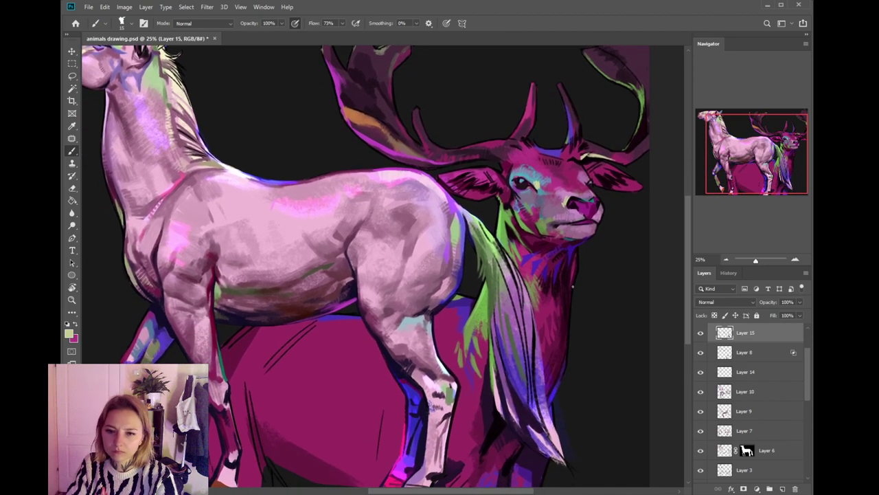
left_click(572, 317, "alt")
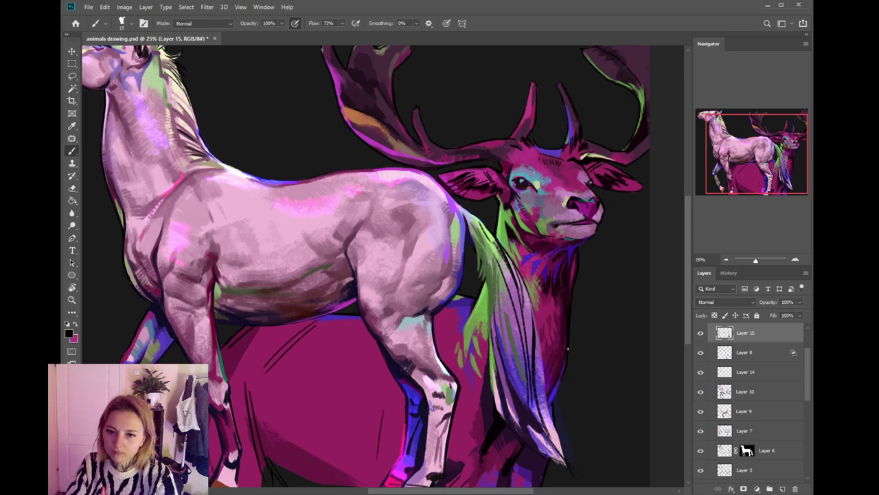
left_click(562, 372, "alt")
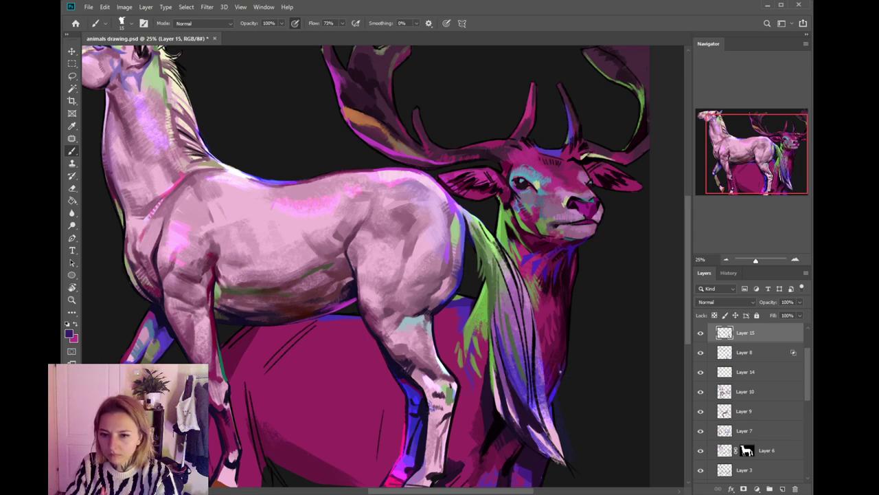
left_click(68, 333)
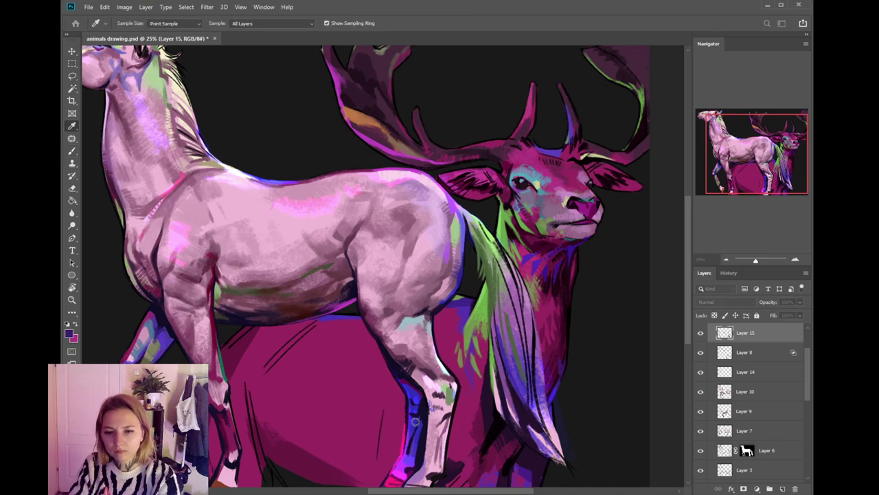
left_click(547, 331)
left_click(546, 334, "alt")
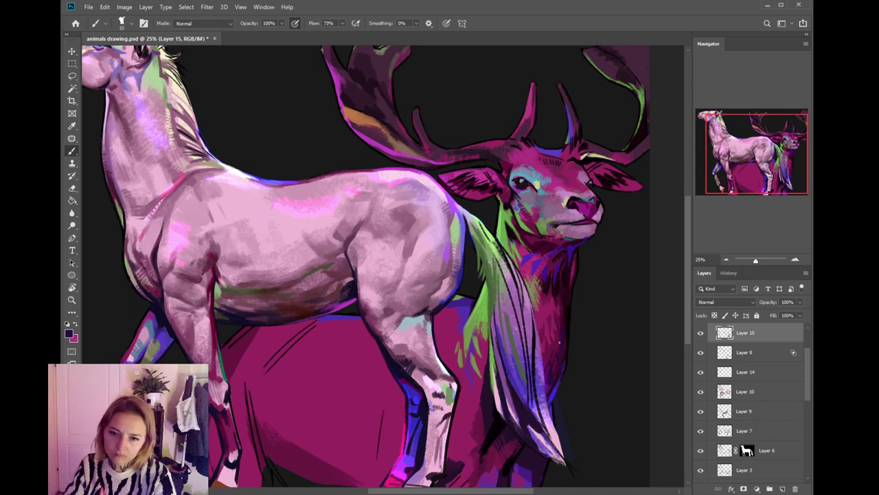
- Sample the blue-violet at the neck edge and paint accents on the deer's lower chest and foreleg
left_click_drag(552, 401, 573, 324)
left_click(571, 326, "alt")
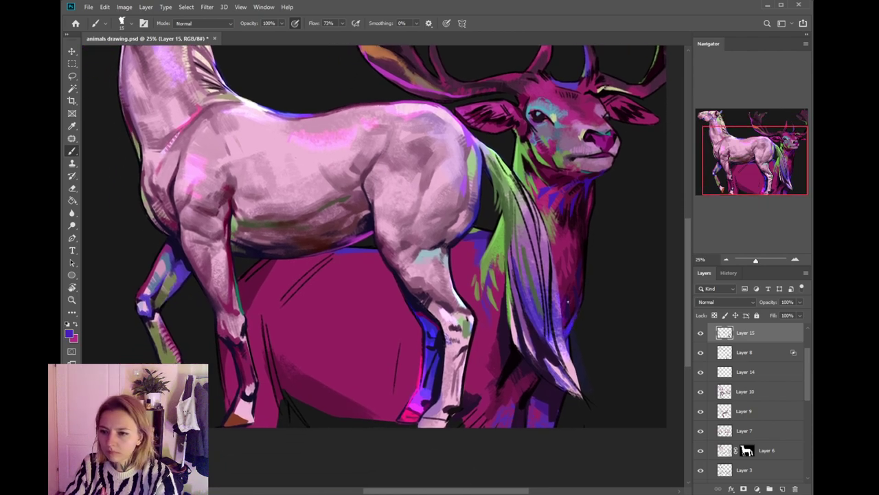
left_click_drag(526, 393, 520, 370)
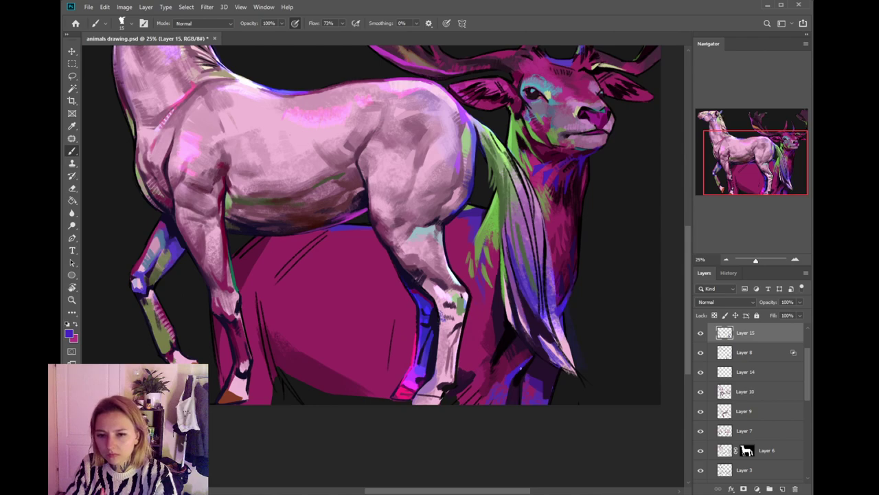
left_click_drag(526, 346, 526, 350)
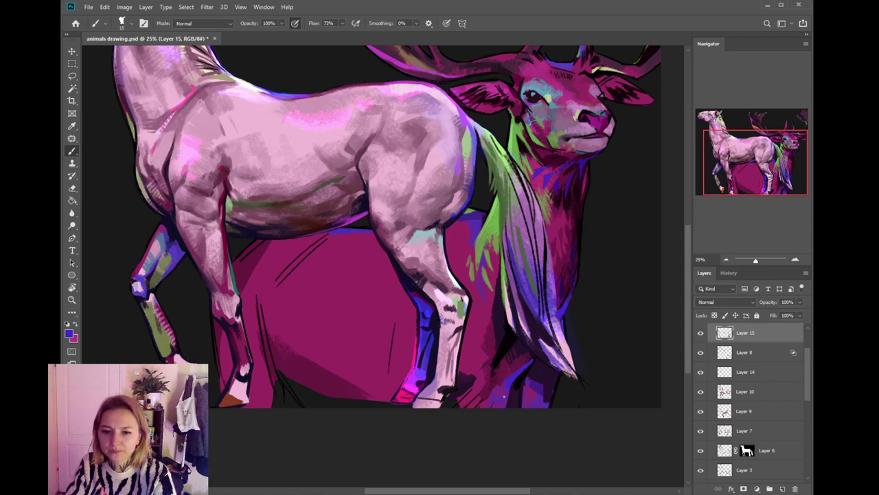
mouse_move(529, 377)
left_mouse_down()
mouse_move(530, 358)
mouse_move(532, 369)
left_mouse_up()
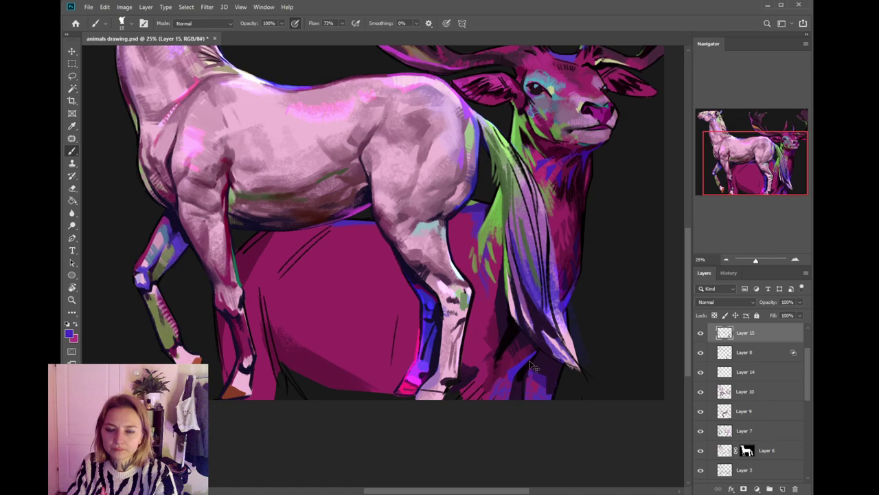
- Shade the deer's chest and upper leg behind the tail with sampled dark plum and crimson, using the brush at 20
left_click(503, 358, "alt")
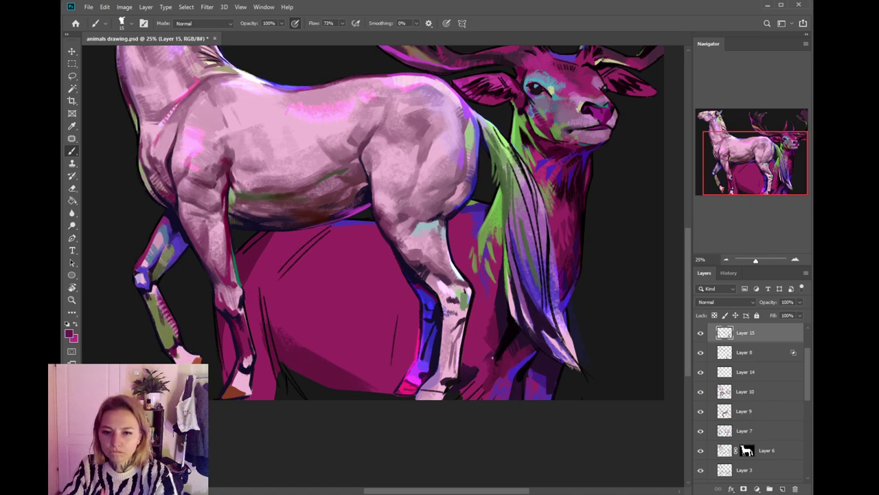
left_click_drag(506, 365, 502, 353)
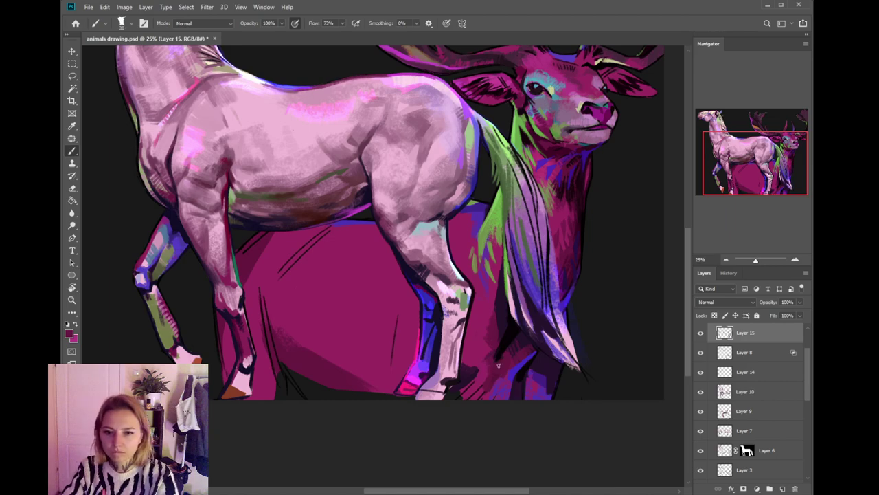
left_click(505, 329, "alt")
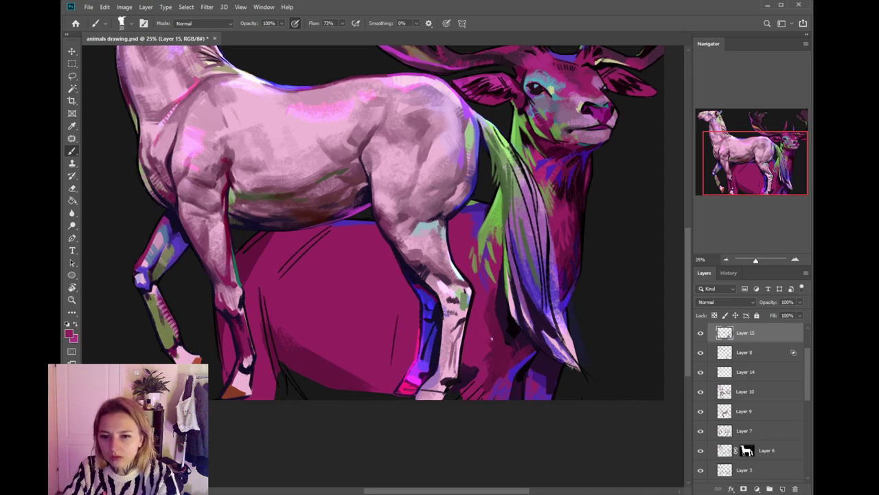
left_click(492, 329, "alt")
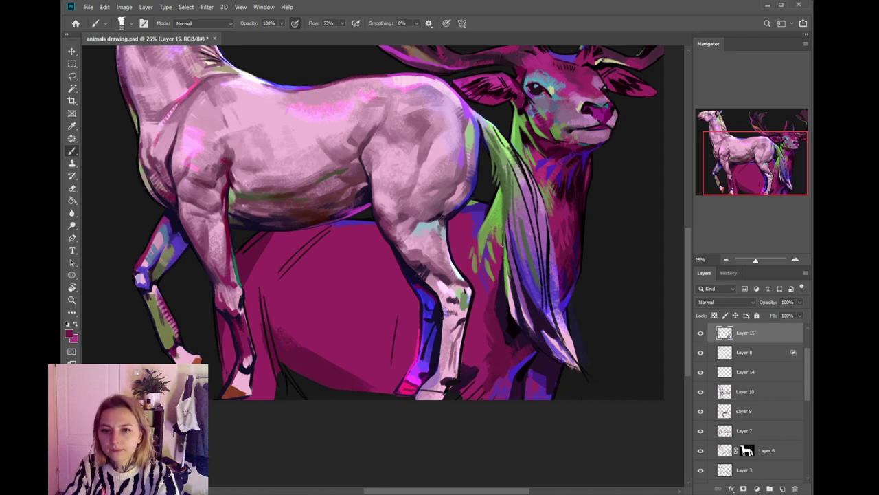
left_click_drag(496, 250, 491, 290)
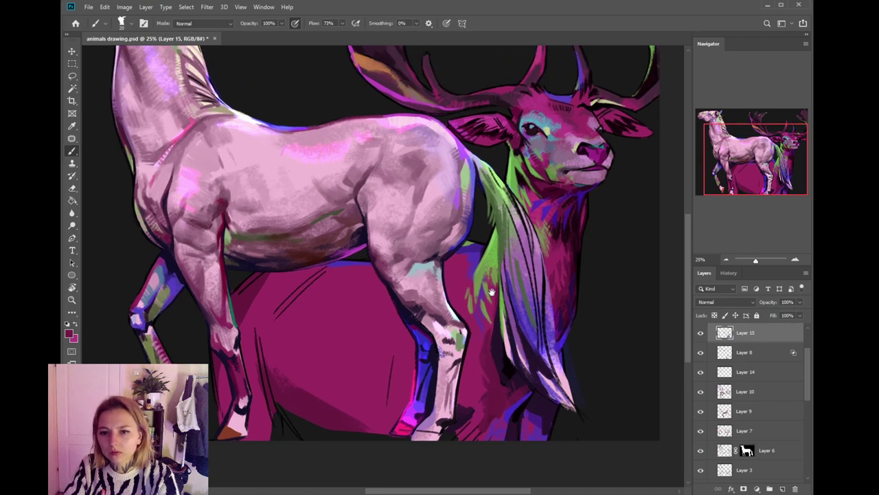
- Touch up the deer's shoulder between the horse's hind leg and tail with sampled green and blue-violet
left_click(488, 264, "alt")
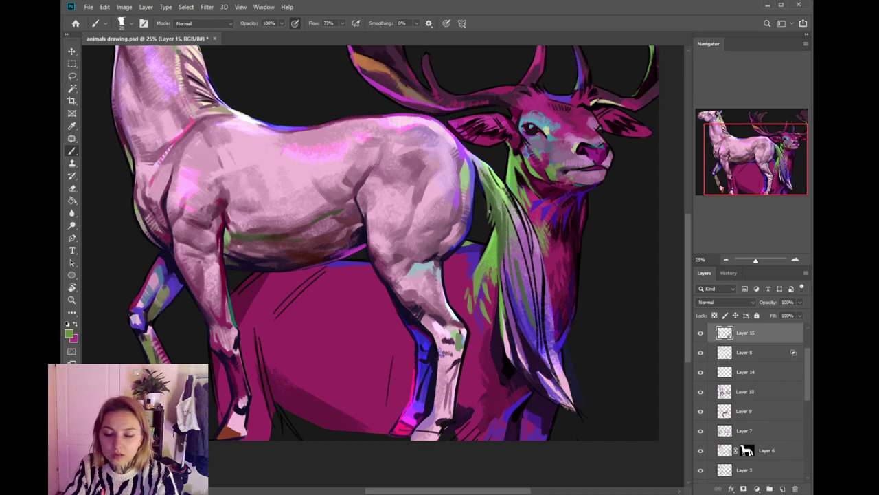
left_click_drag(467, 272, 492, 283)
left_click(492, 283, "alt")
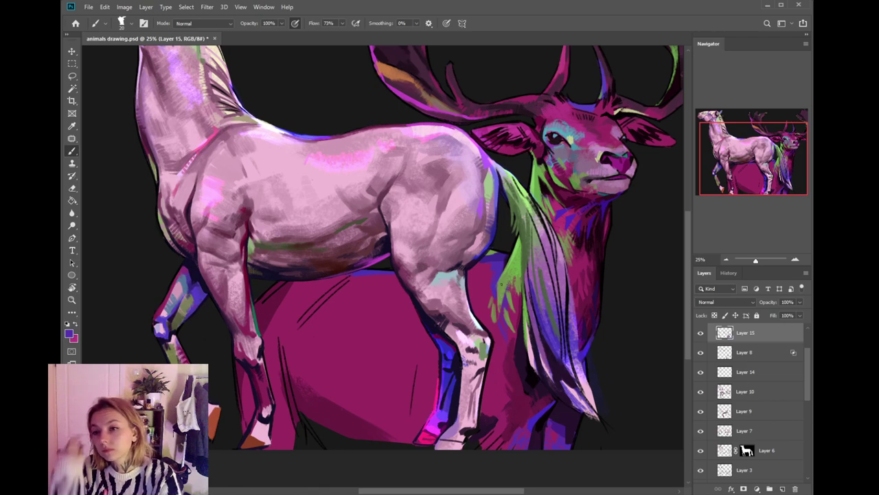
left_click(486, 258, "alt")
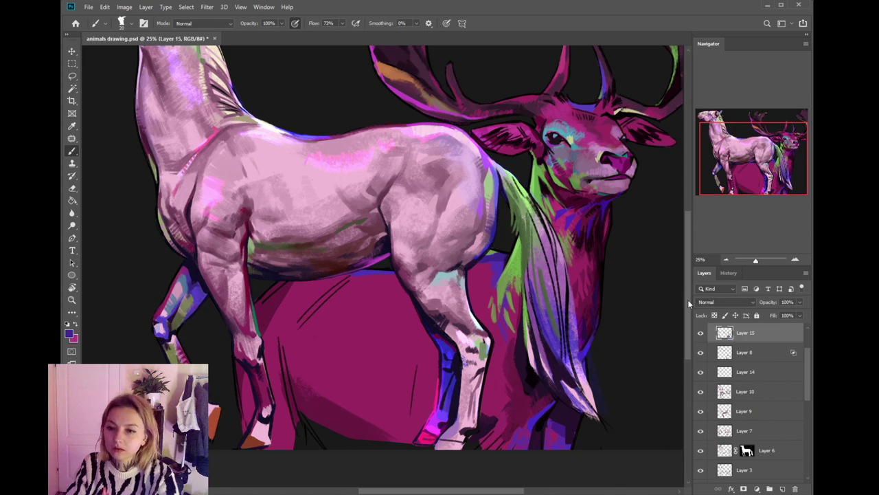
- Toggle Layer 15's visibility to compare the painting without its strokes, and activate the Lasso tool
left_click(700, 333)
left_click(700, 334)
left_click(700, 333)
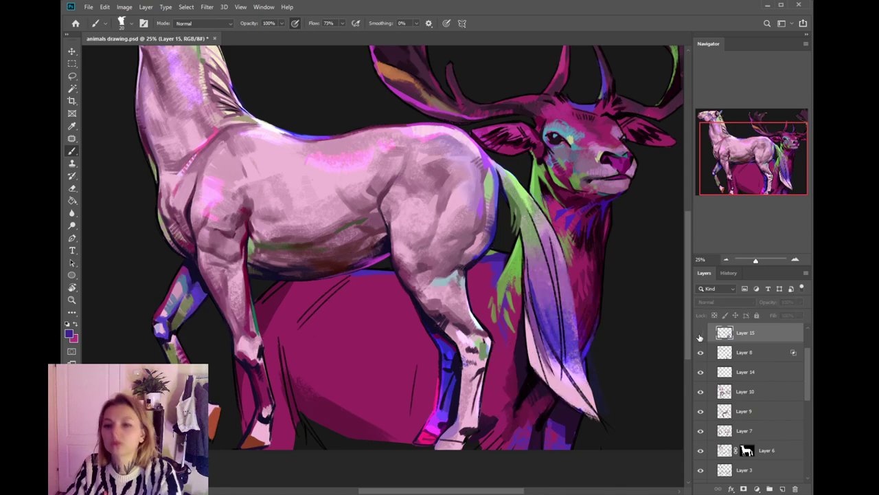
left_click(701, 333)
key("l")
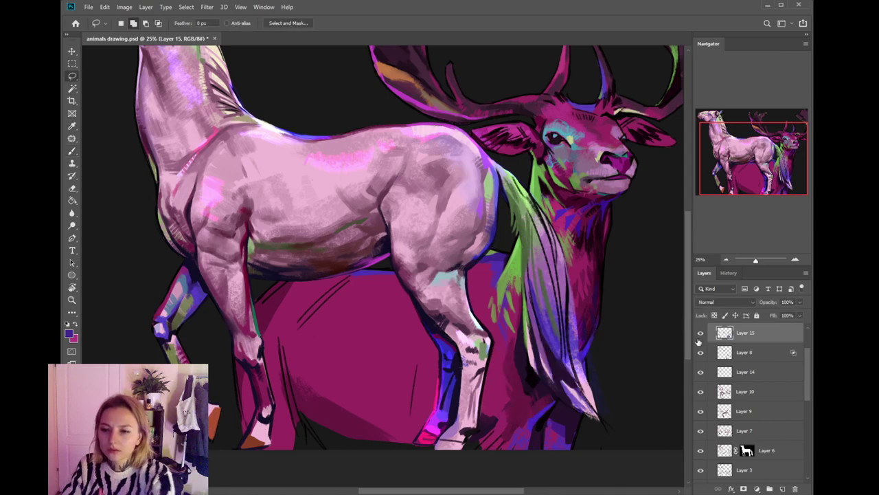
- Check Layer 15's strokes by toggling its visibility, and lasso the deer areas beside the horse's tail and around the head and antlers
left_click(701, 334)
left_click(700, 333)
left_click(701, 334)
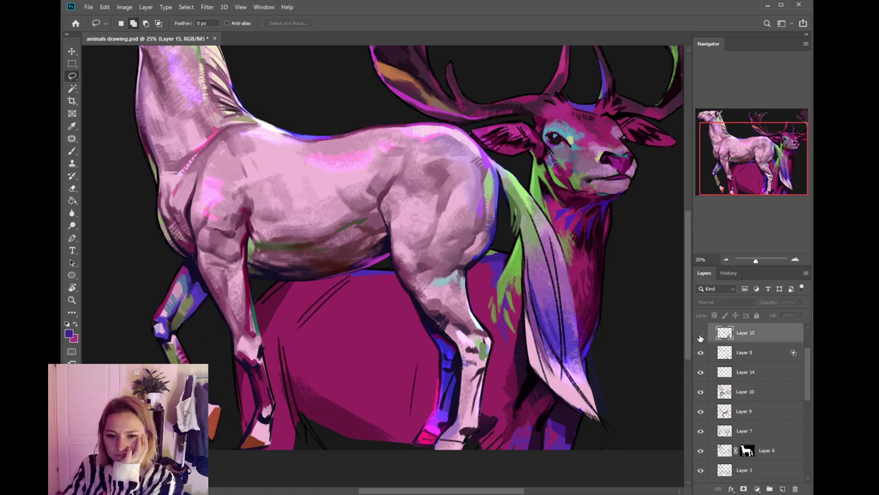
left_click(701, 334)
mouse_move(514, 237)
left_mouse_down()
mouse_move(524, 354)
mouse_move(594, 455)
mouse_move(497, 468)
mouse_move(483, 412)
mouse_move(494, 351)
mouse_move(475, 296)
mouse_move(502, 222)
left_mouse_up()
left_click(702, 335)
left_click(704, 337)
left_click_drag(609, 213, 561, 298)
left_click(703, 337)
left_click(703, 338)
mouse_move(585, 347)
left_mouse_down()
mouse_move(542, 457)
mouse_move(530, 381)
mouse_move(492, 294)
mouse_move(285, 127)
mouse_move(633, 256)
left_mouse_up()
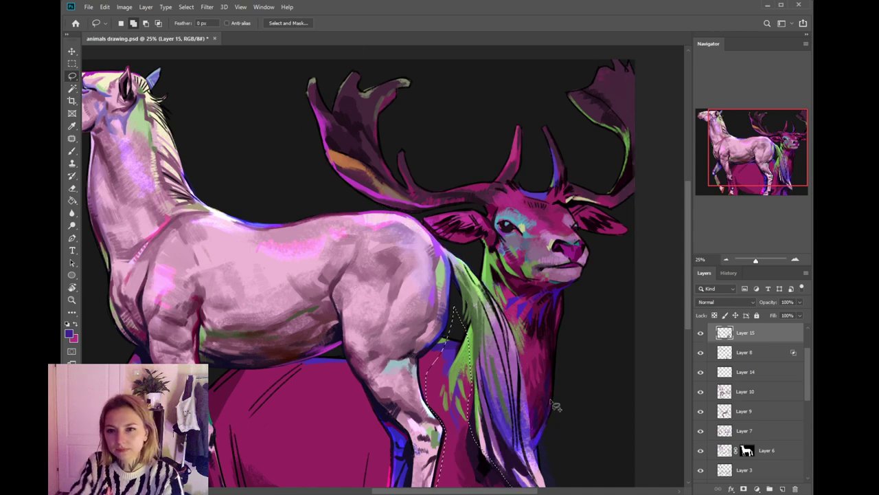
left_click(701, 336)
left_click(702, 337)
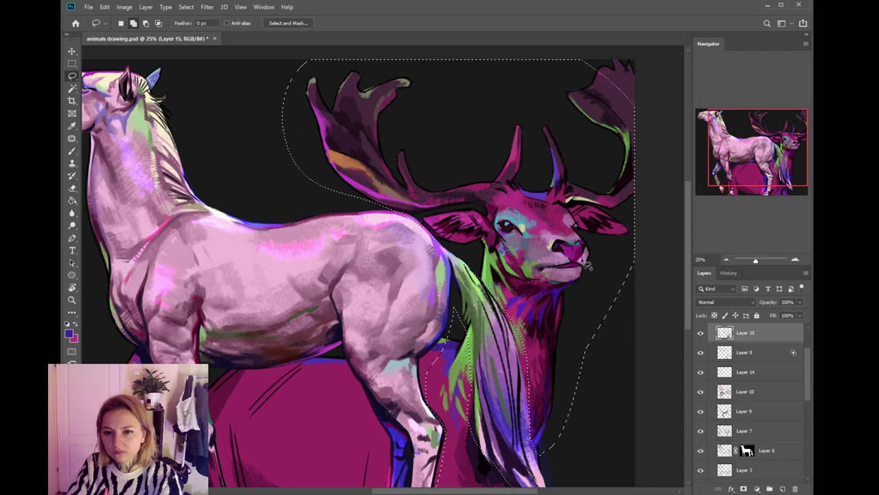
- Put the selected deer strokes on a new layer and move it into Group 2 above Layer 22
key("ctrl+j")
scroll(748, 402, "down", 3)
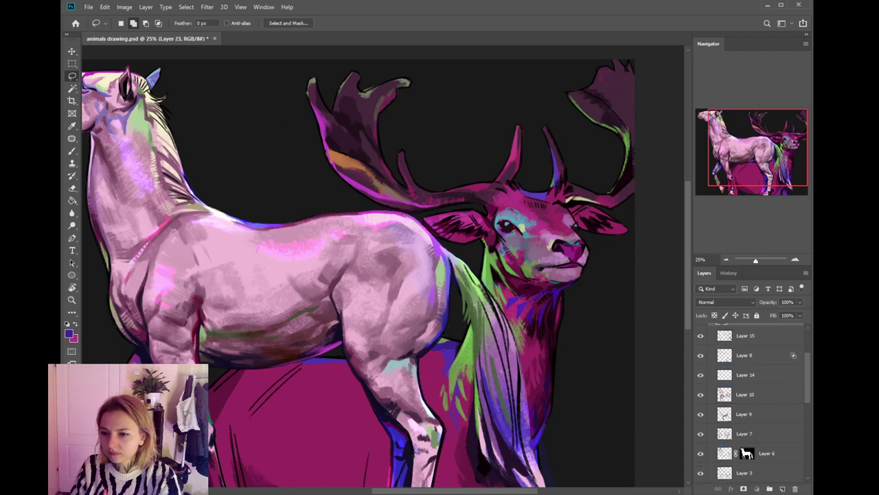
scroll(747, 384, "down", 3)
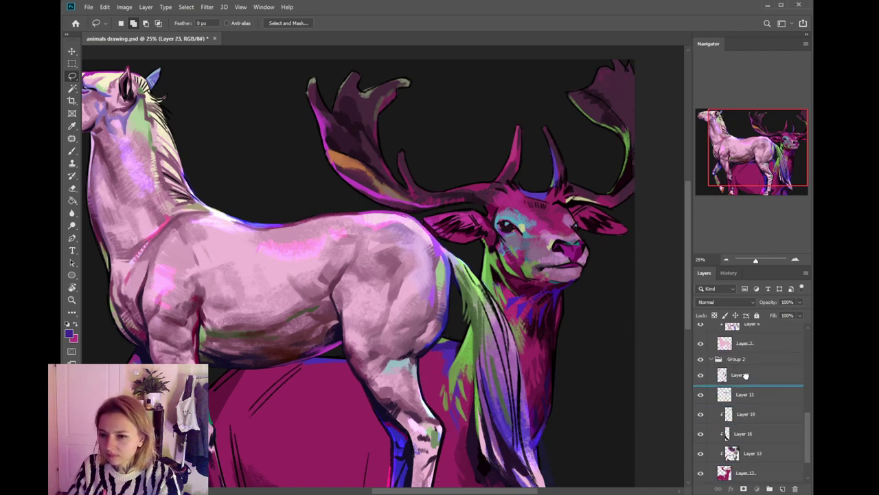
left_click(752, 376, "shift")
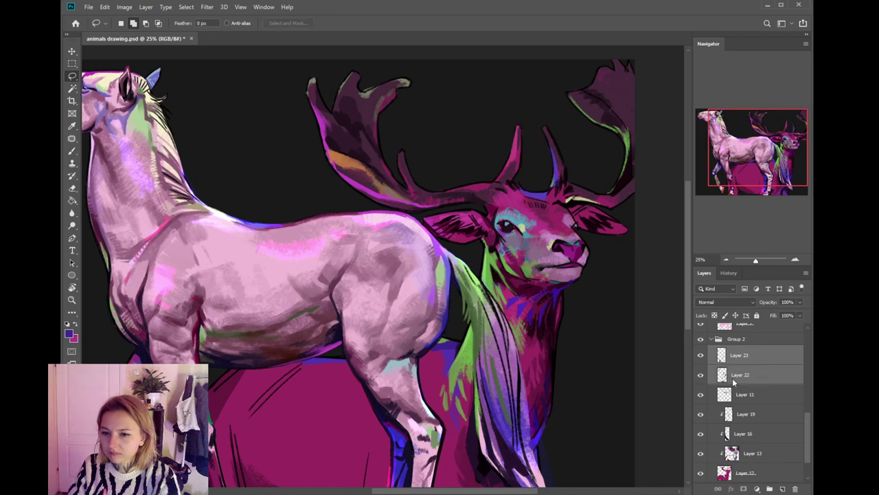
- Compare Layers 23 and 22 by toggling their visibility, and merge the two into one layer
left_click(744, 355)
left_click(700, 356)
left_click(700, 356)
left_click(700, 355)
left_click(701, 356)
left_click(701, 375)
left_click(701, 375)
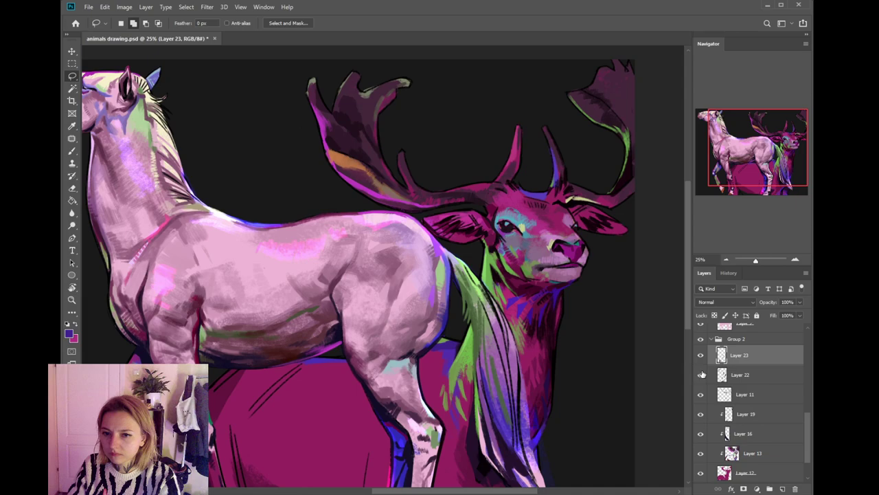
left_click(761, 372, "shift")
key("ctrl+e")
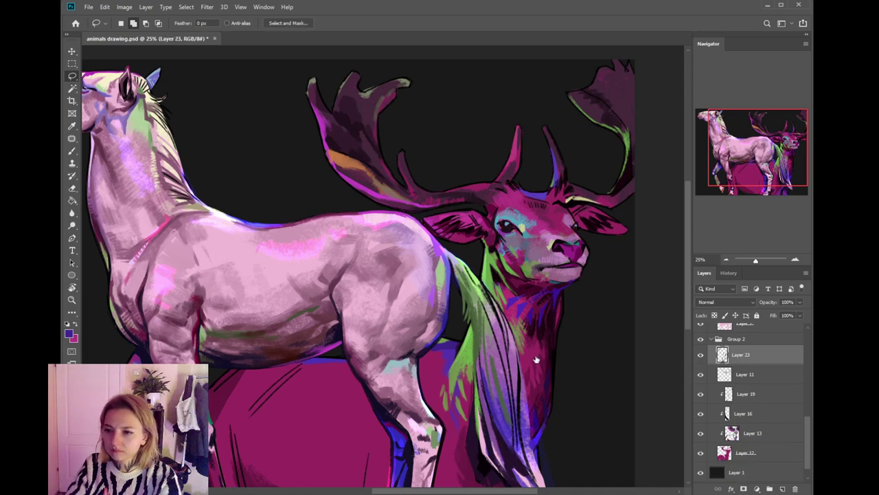
- Sample dark plum and paint shadow strokes on the deer's flank between the horse's legs with an enlarged brush
key("b")
mouse_move(443, 365)
left_mouse_down()
mouse_move(472, 311)
mouse_move(499, 287)
mouse_move(559, 268)
left_mouse_up()
left_click(70, 335)
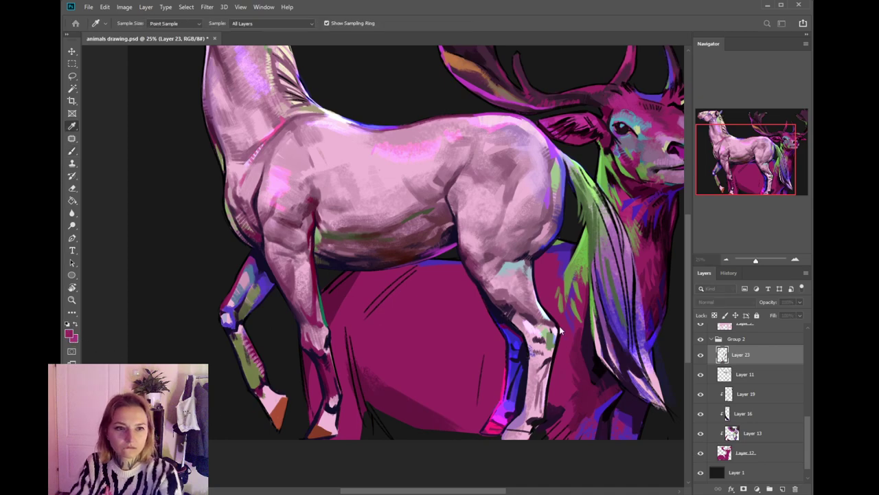
left_click(401, 398)
left_click(542, 334)
left_click_drag(352, 340, 363, 386)
key("ctrl+z")
key("]")
left_click_drag(351, 335, 373, 384)
mouse_move(395, 285)
left_mouse_down()
mouse_move(375, 302)
mouse_move(376, 314)
mouse_move(420, 293)
left_mouse_up()
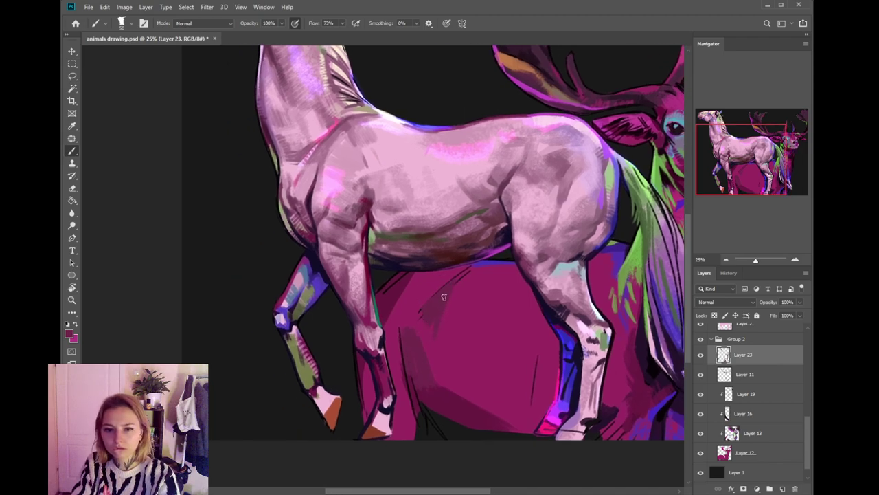
left_click_drag(484, 347, 458, 320)
- Sample bright green from the horse's tail area and paint accents along the deer's back beneath the horse's belly
left_click(608, 220, "alt")
mouse_move(485, 238)
left_mouse_down()
mouse_move(490, 252)
mouse_move(481, 254)
mouse_move(483, 244)
mouse_move(463, 252)
left_mouse_up()
mouse_move(437, 252)
left_mouse_down()
mouse_move(467, 255)
mouse_move(467, 246)
mouse_move(447, 242)
left_mouse_up()
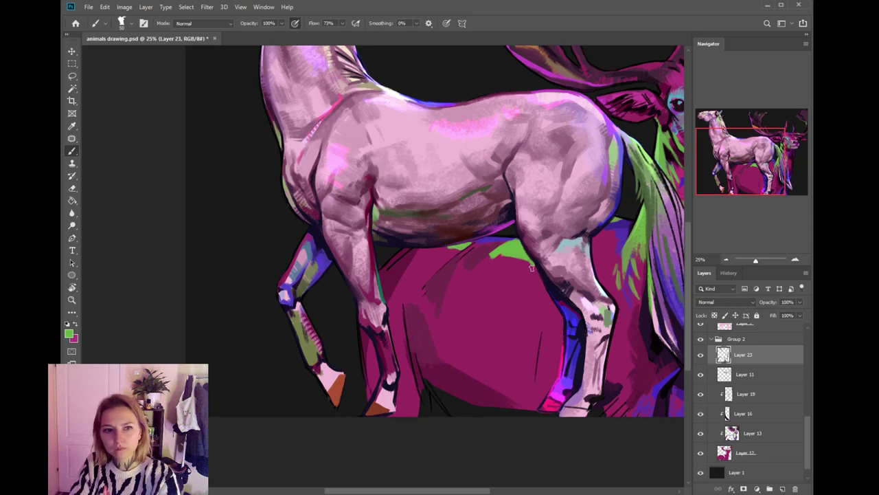
mouse_move(543, 279)
left_mouse_down()
mouse_move(529, 306)
mouse_move(559, 312)
left_mouse_up()
key("ctrl+z")
key("ctrl+z")
- Paint a broad darker green patch on the deer's flank beside the horse's hind leg, using the brush at 250
key("i")
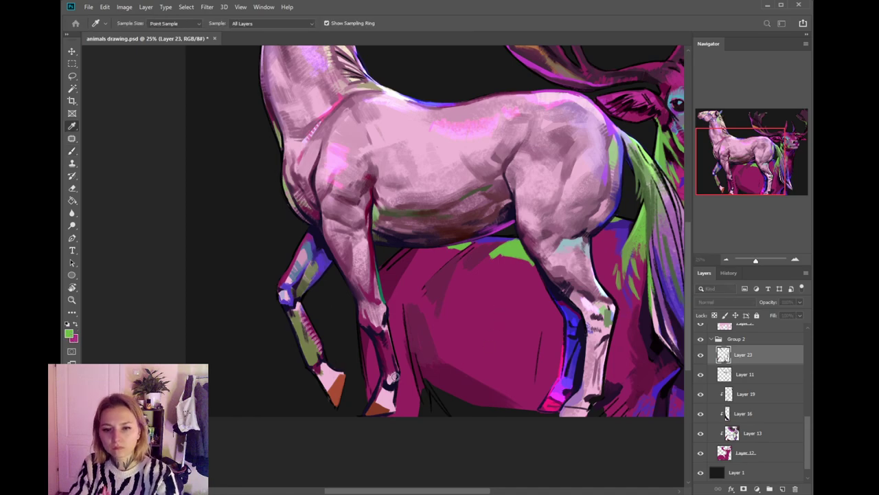
left_click(536, 323)
key("ctrl+z")
mouse_move(536, 292)
left_mouse_down()
mouse_move(520, 293)
mouse_move(539, 323)
left_mouse_up()
left_click_drag(522, 271, 522, 300)
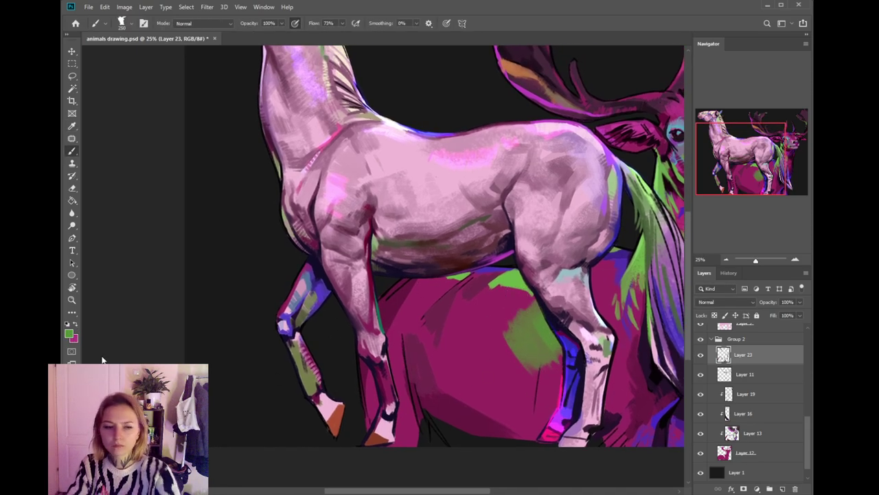
- Sample dark crimson and shade the deer's chest behind the tail and its belly beside the horse's hind leg
key("i")
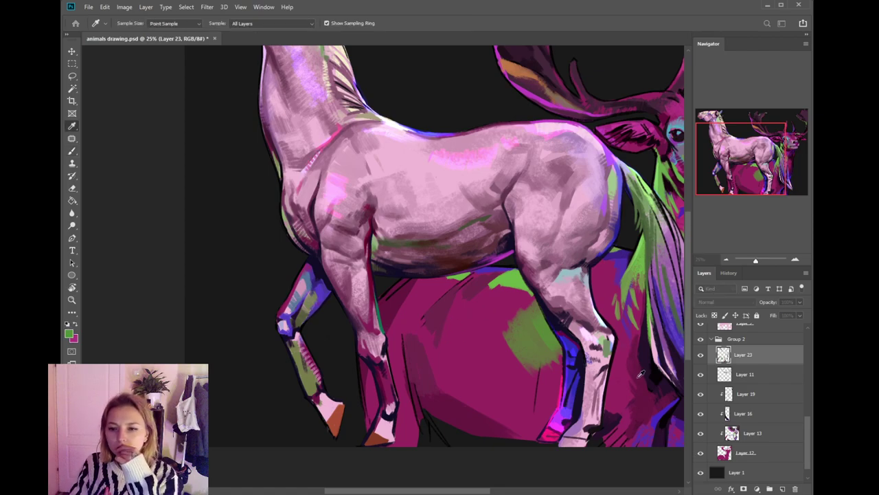
left_click(421, 412)
key("b")
mouse_move(622, 386)
left_mouse_down()
mouse_move(625, 418)
mouse_move(663, 399)
mouse_move(670, 405)
mouse_move(665, 397)
mouse_move(644, 424)
mouse_move(614, 439)
mouse_move(632, 420)
left_mouse_up()
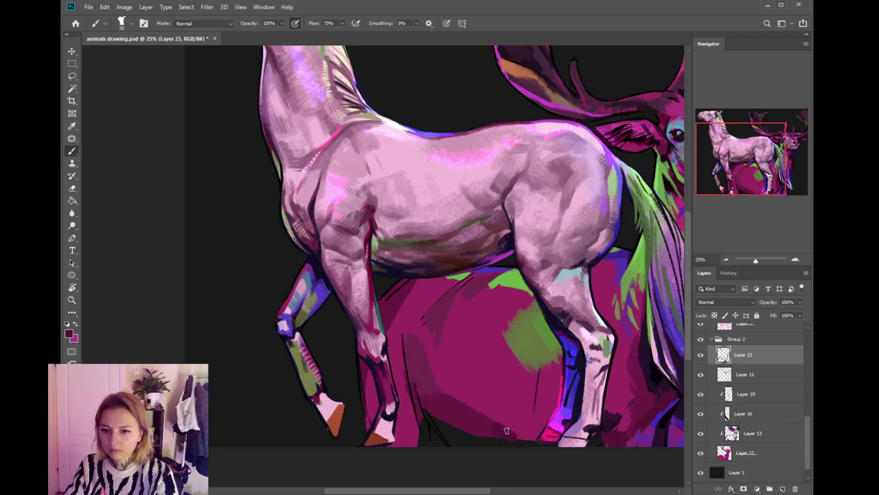
mouse_move(511, 428)
left_mouse_down()
mouse_move(505, 434)
mouse_move(514, 415)
mouse_move(495, 355)
mouse_move(490, 385)
mouse_move(491, 371)
left_mouse_up()
mouse_move(543, 356)
left_mouse_down()
mouse_move(483, 339)
mouse_move(438, 412)
mouse_move(474, 423)
mouse_move(470, 383)
left_mouse_up()
- Lasso the dark strokes on the deer's belly, shift them closer to the horse's hind leg, and deselect
key("l")
key("ctrl+shift+Right")
key("ctrl+shift+Right")
key("ctrl+shift+Right")
key("ctrl+shift+Right")
key("ctrl+shift+Right")
key("ctrl+shift+Right")
key("ctrl+shift+Right")
key("ctrl+shift+Right")
key("ctrl+shift+Right")
key("ctrl+shift+Right")
key("ctrl+shift+Right")
key("ctrl+shift+Right")
key("ctrl+shift+Right")
key("ctrl+shift+Right")
key("ctrl+shift+Right")
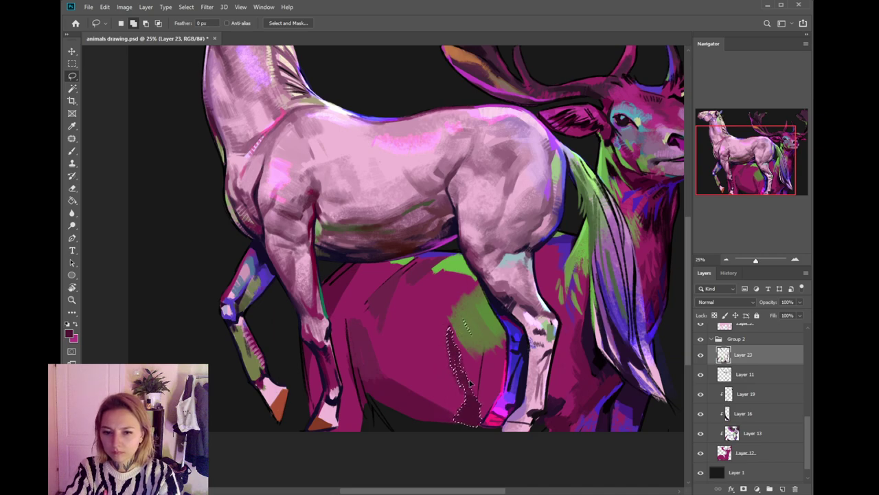
key("ctrl+d")
- Blend the shading on the deer's belly and flank with sampled green, magenta and dark plum brush strokes
key("b")
left_click(458, 317, "alt")
left_click(446, 411, "alt")
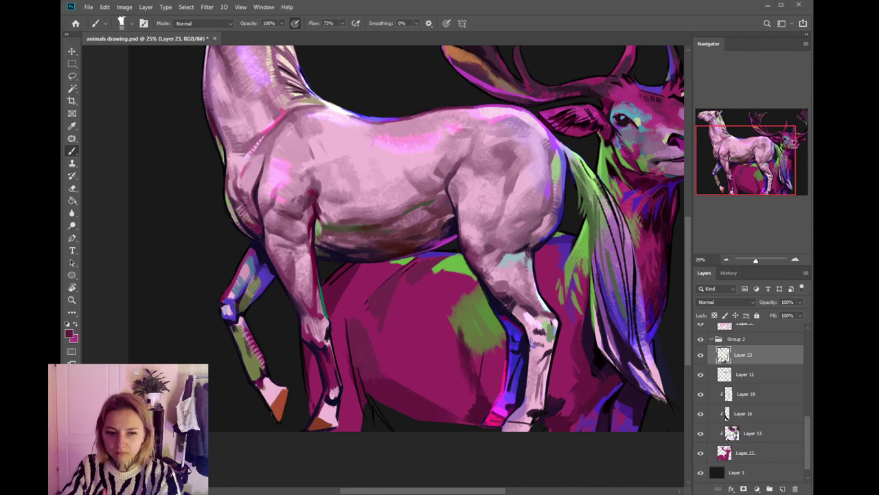
left_click(457, 335, "alt")
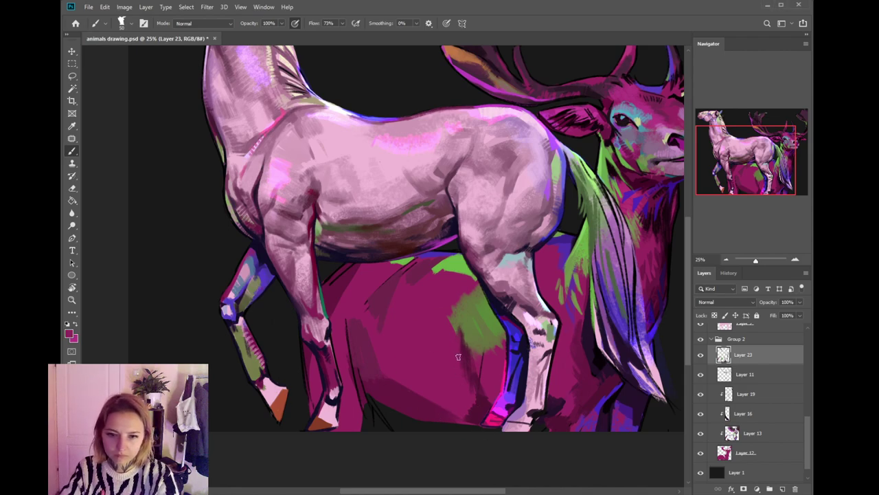
left_click(480, 397, "alt")
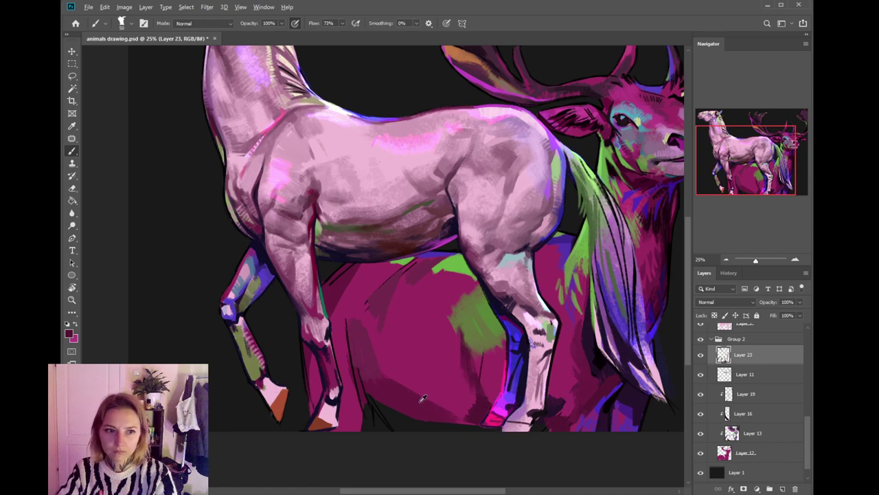
left_click(369, 361, "alt")
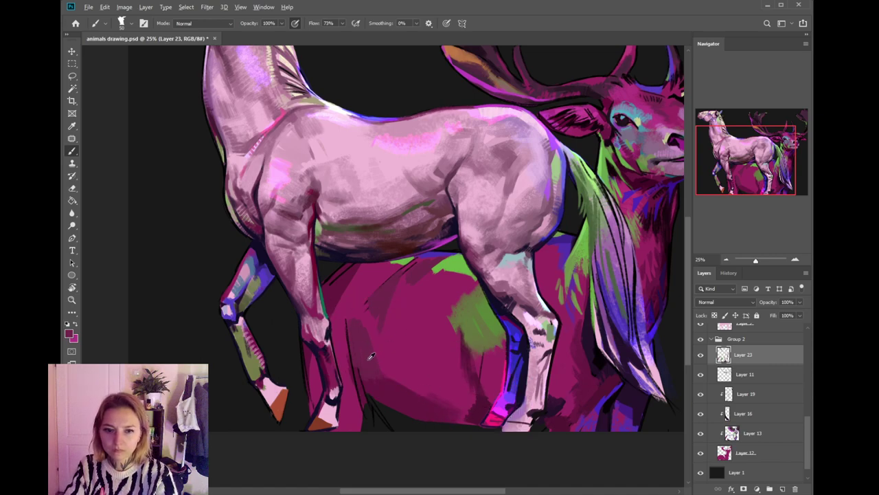
left_click_drag(424, 313, 420, 311)
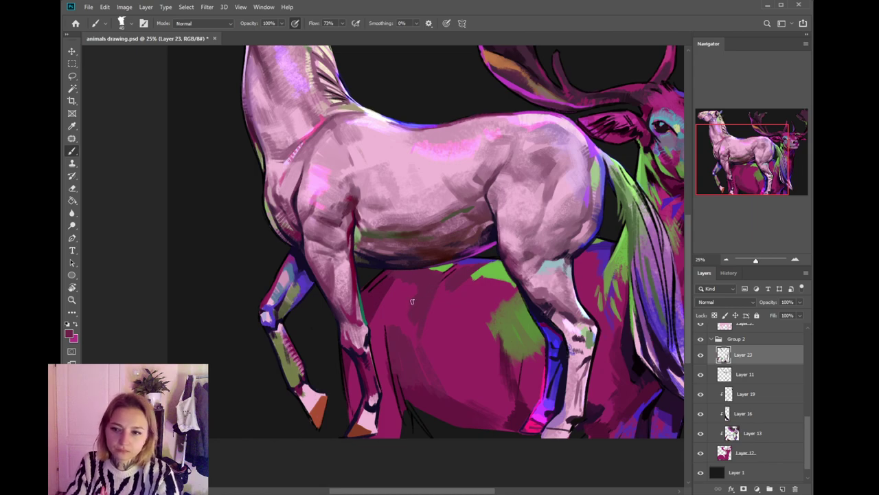
left_click_drag(400, 322, 414, 297)
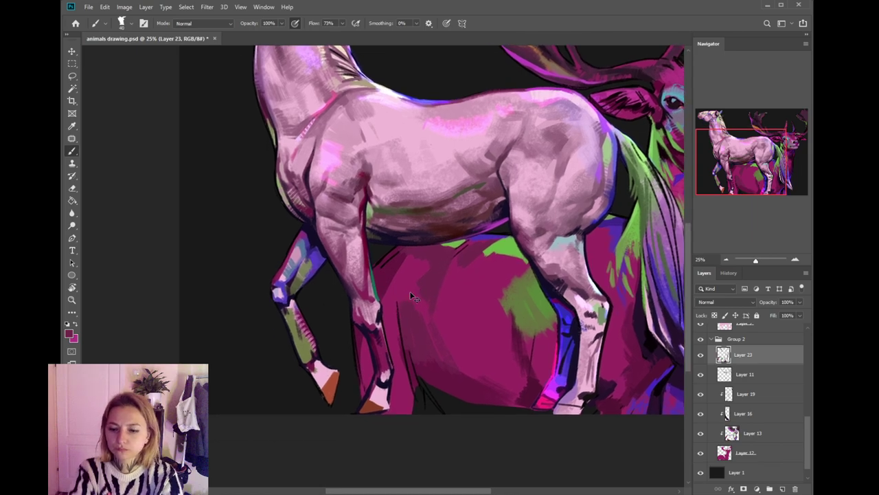
- Review the whole painting and touch up the deer's shoulder and neck beside the tail with sampled green and magenta, brush at 20
key("ctrl+minus")
key("ctrl+minus")
key("ctrl+minus")
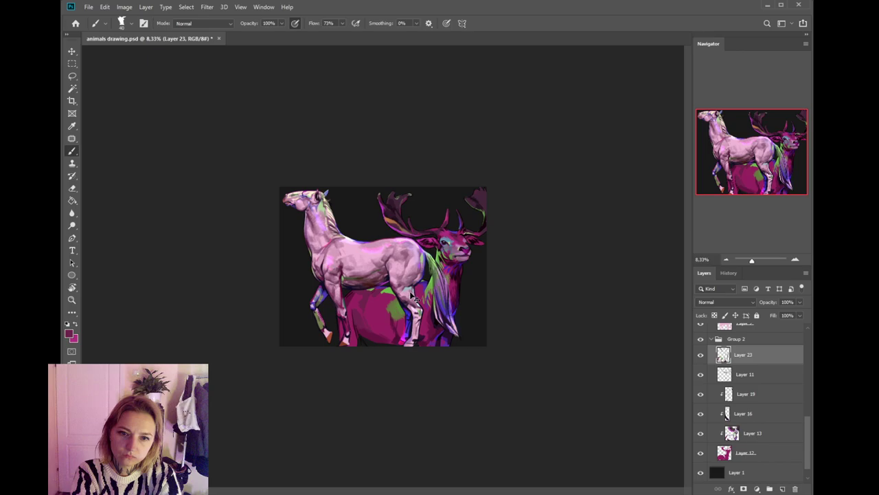
key("ctrl+plus")
key("ctrl+plus")
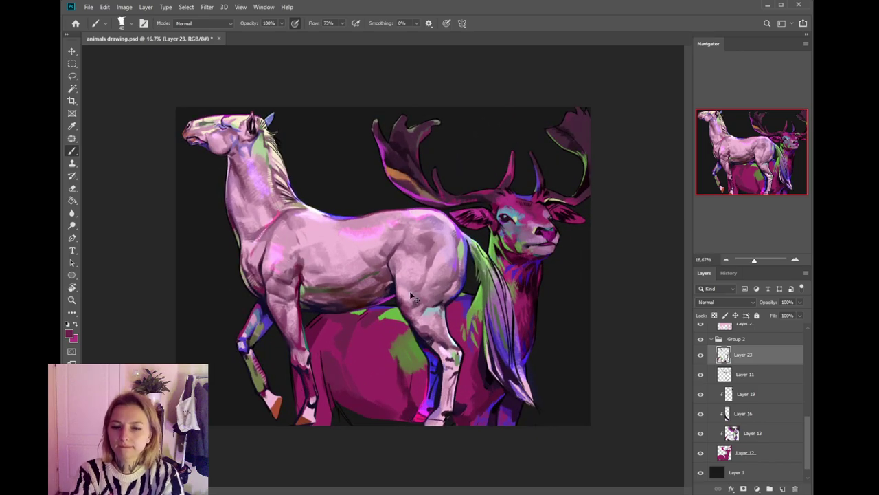
key("ctrl+plus")
left_click_drag(502, 324, 476, 332)
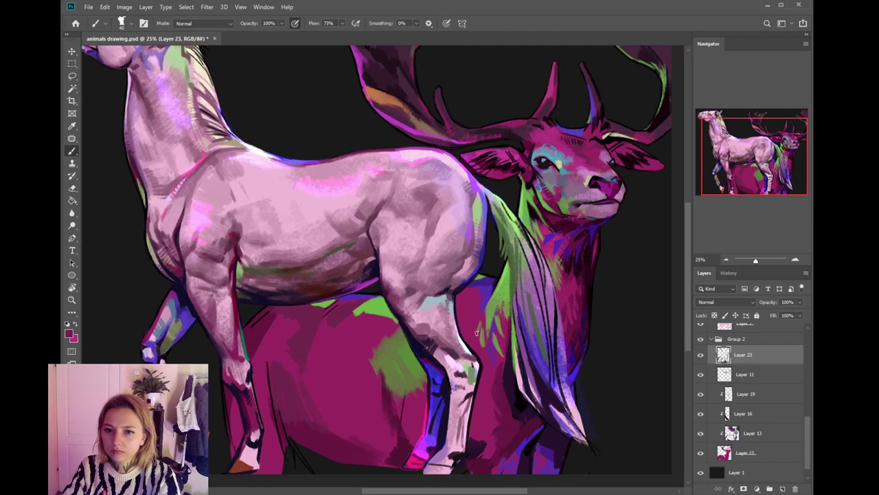
left_click(526, 217, "alt")
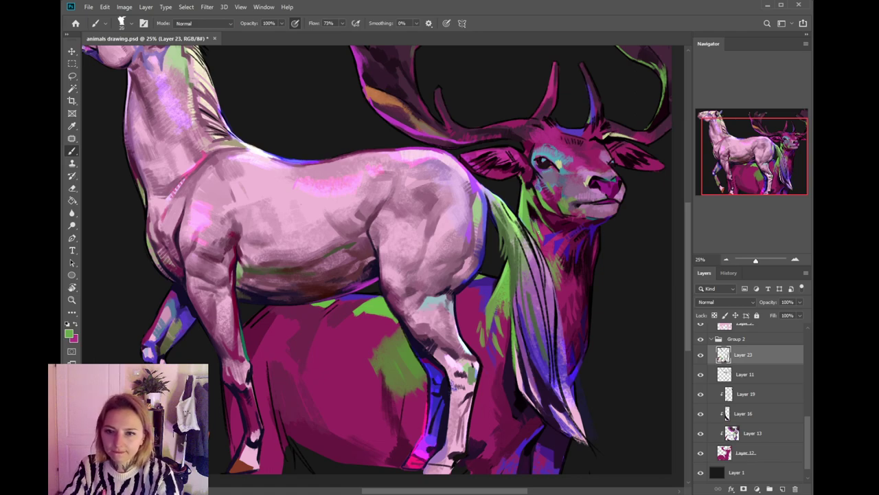
scroll(508, 274, "down", 2)
left_click(506, 293, "alt")
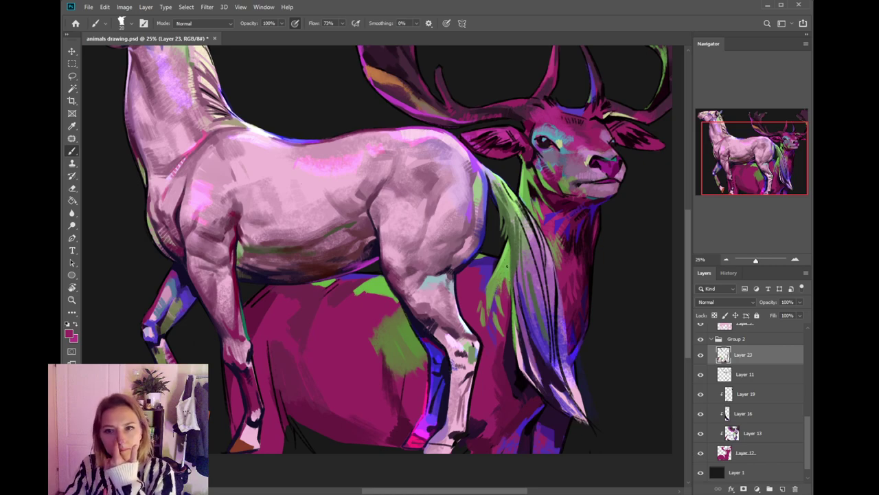
- Refine the deer's forehead and antler base with small dark plum and near-black strokes
scroll(531, 217, "up", 3)
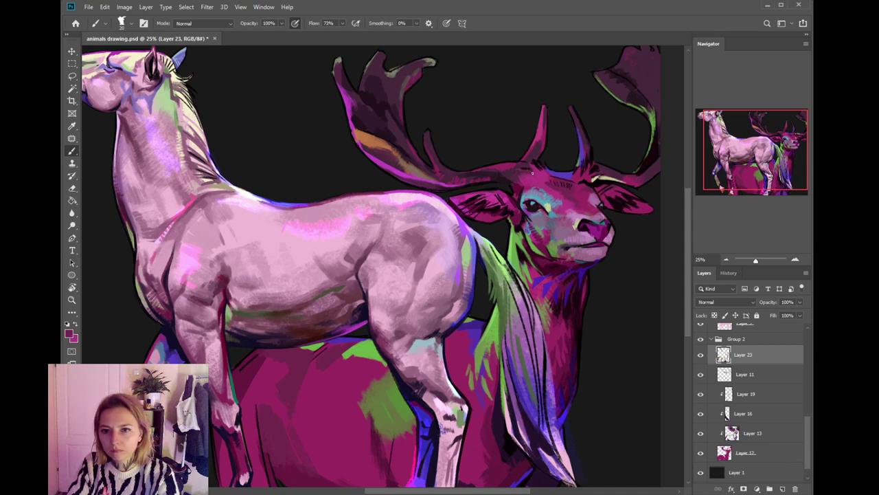
left_click(553, 184)
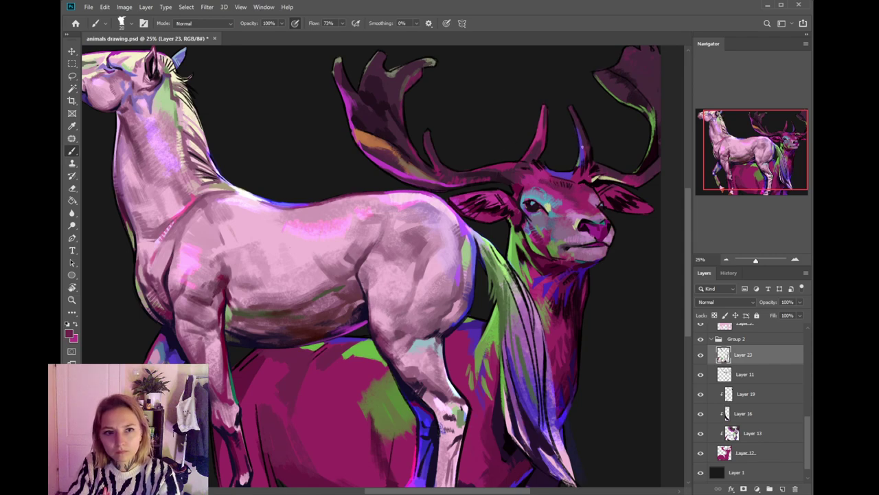
left_click(585, 165, "alt")
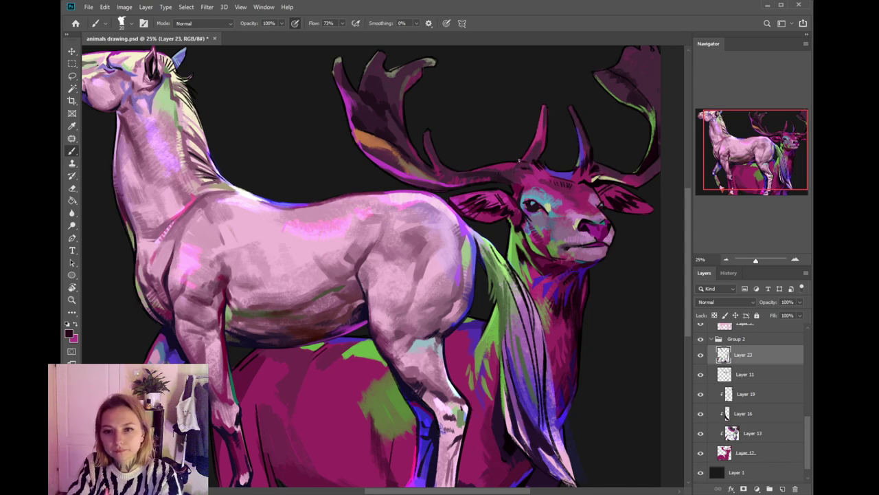
- Switch to Layer 10 and touch up the horse's flank and back highlight with sampled light and bright pinks
left_click_drag(403, 274, 497, 253)
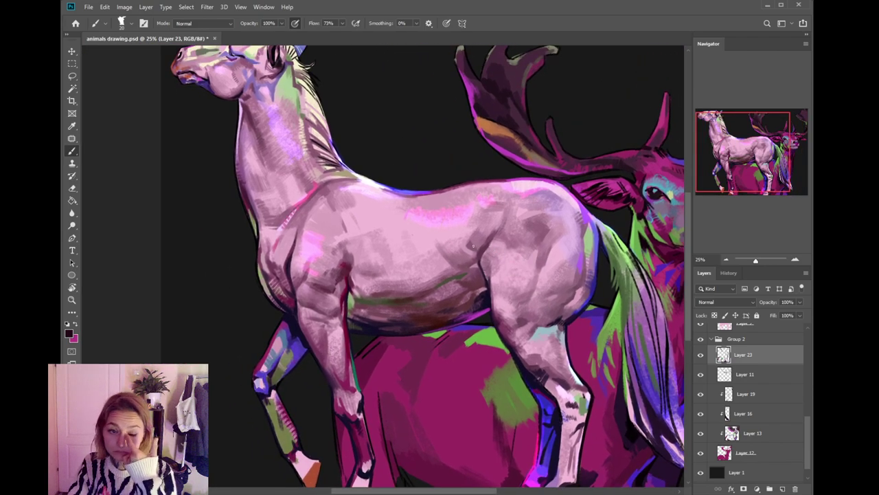
left_click(459, 257, "ctrl")
left_click(453, 251, "alt")
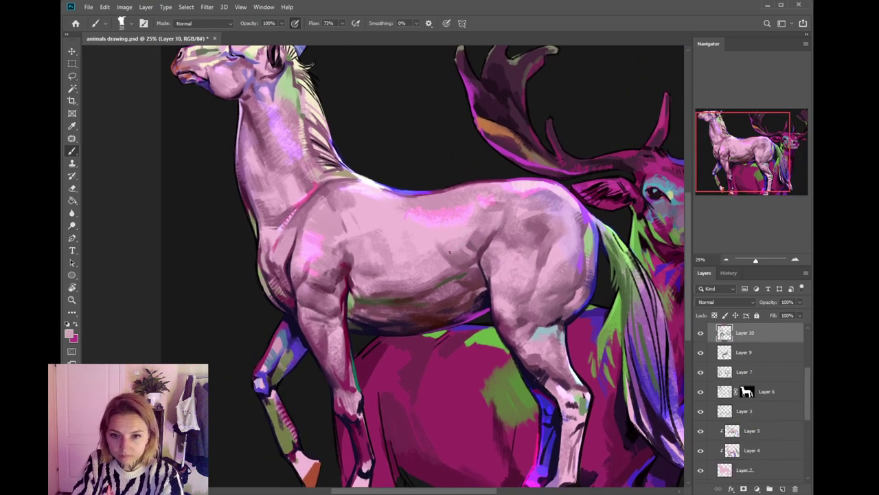
scroll(450, 246, "up", 2)
scroll(450, 246, "left", 1)
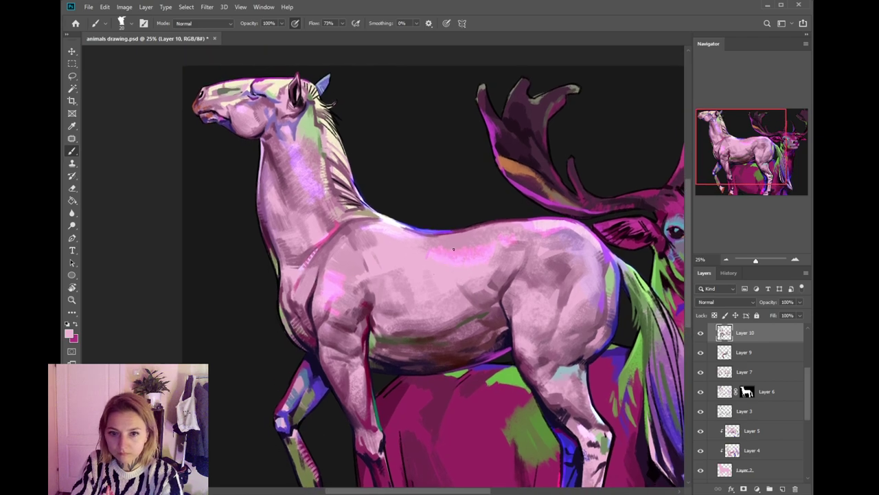
left_click(452, 252, "alt")
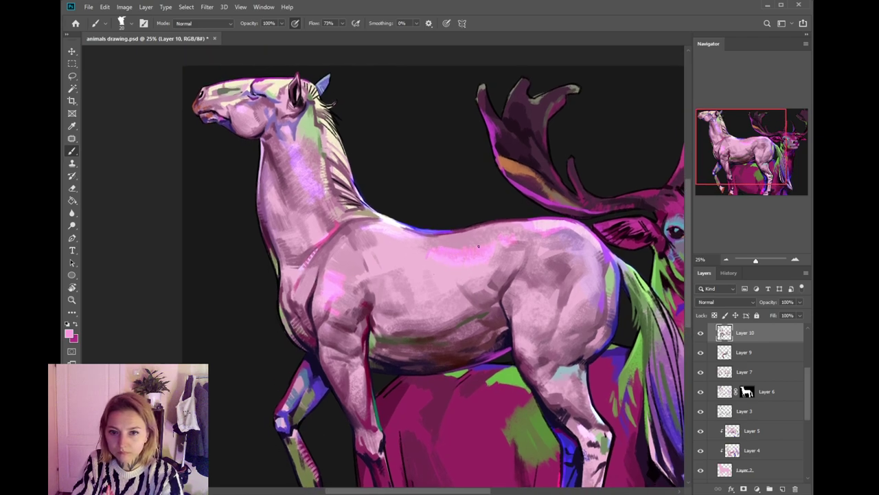
scroll(811, 384, "up", 5)
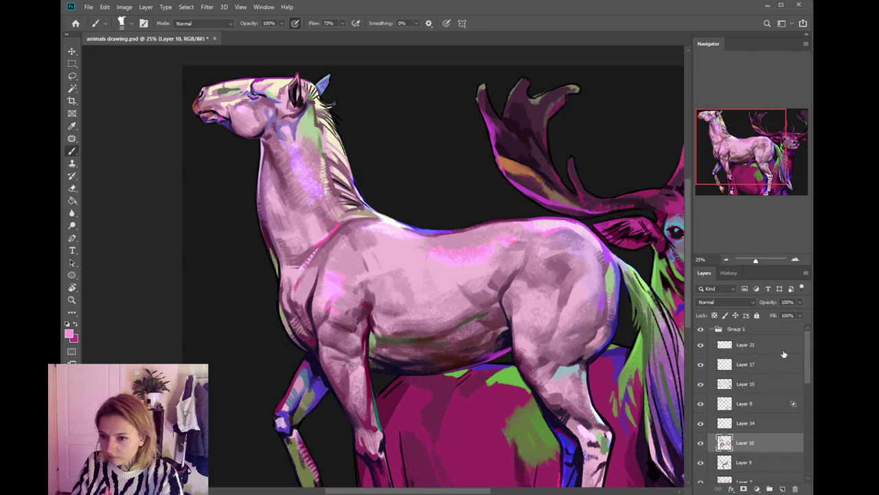
- Switch to Layer 21 and touch up the horse's back highlight and flank crease with sampled pink and near-black
left_click(790, 345)
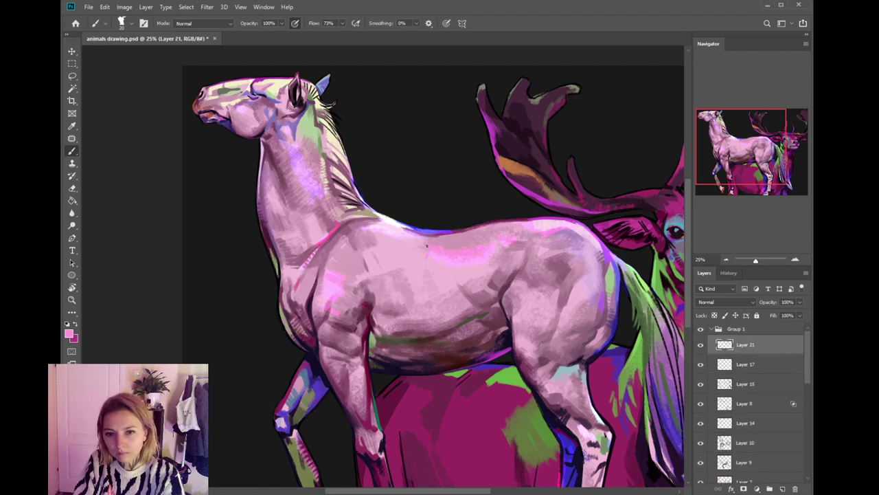
left_click(516, 239, "alt")
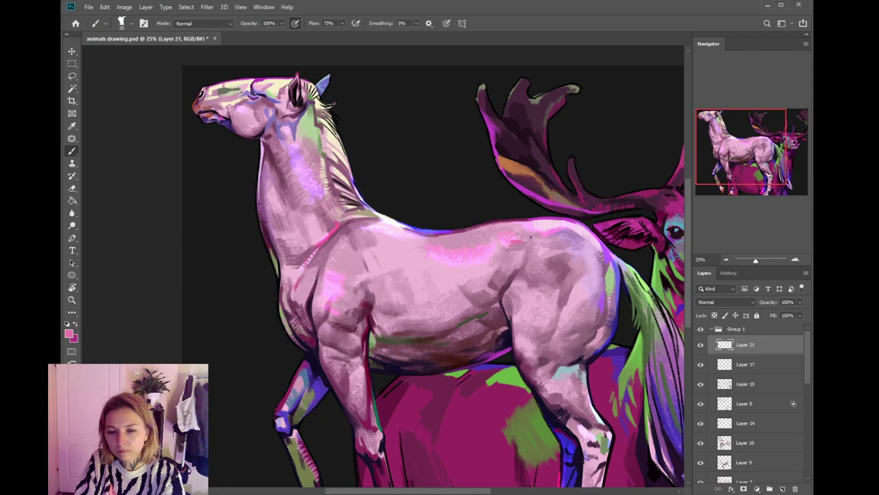
left_click_drag(519, 311, 544, 318)
left_click_drag(551, 249, 559, 231)
left_click(539, 309, "alt")
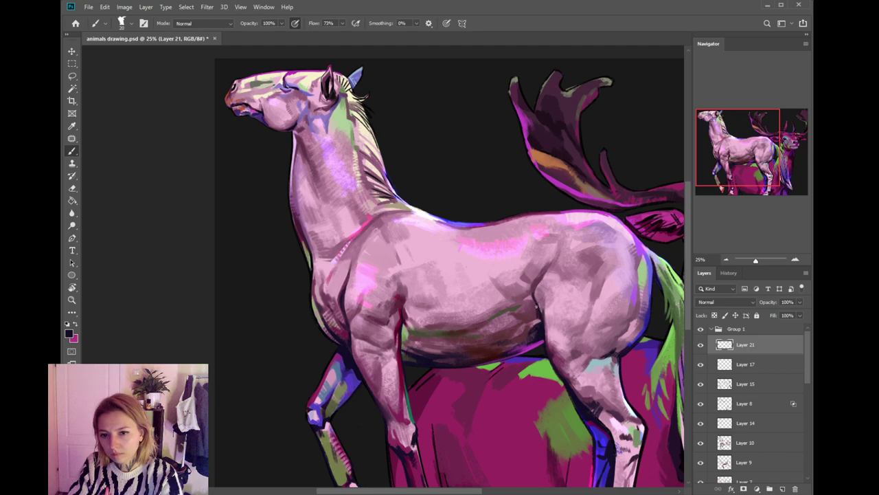
left_click_drag(578, 300, 525, 286)
- Work sampled dark green strokes into the upper part of the horse's tail
left_click(616, 277, "alt")
key("i")
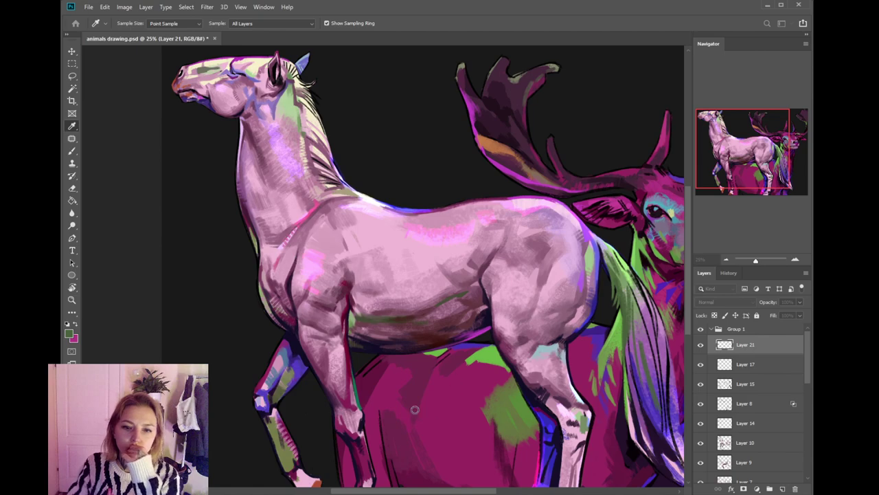
key("b")
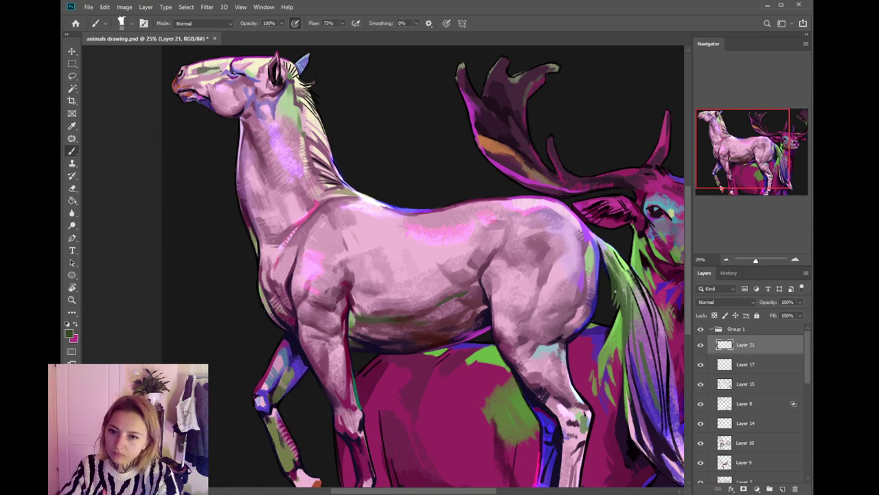
left_click_drag(622, 330, 589, 326)
left_click(70, 335)
left_click(372, 356)
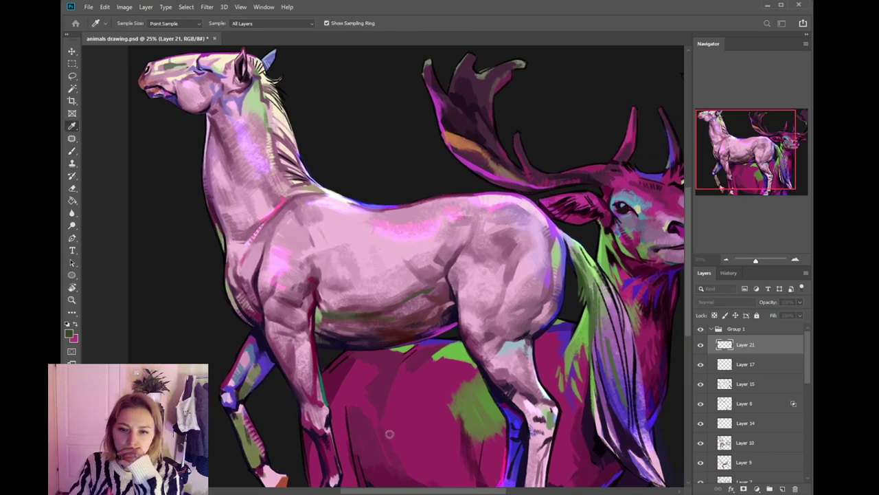
key("b")
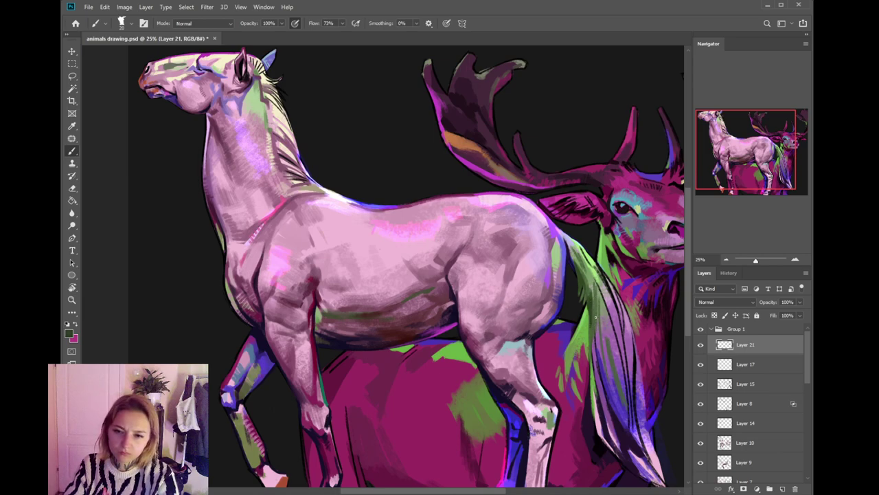
left_click(596, 318, "alt")
left_click_drag(597, 320, 599, 350)
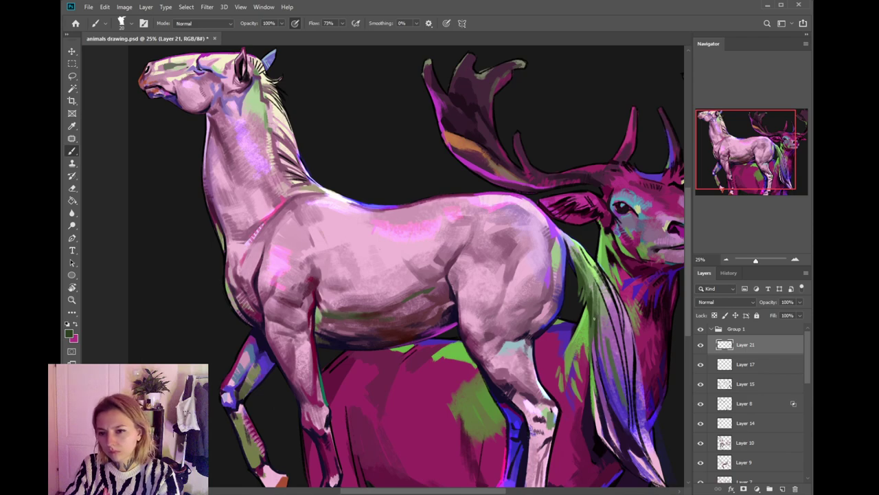
left_click_drag(500, 360, 517, 349)
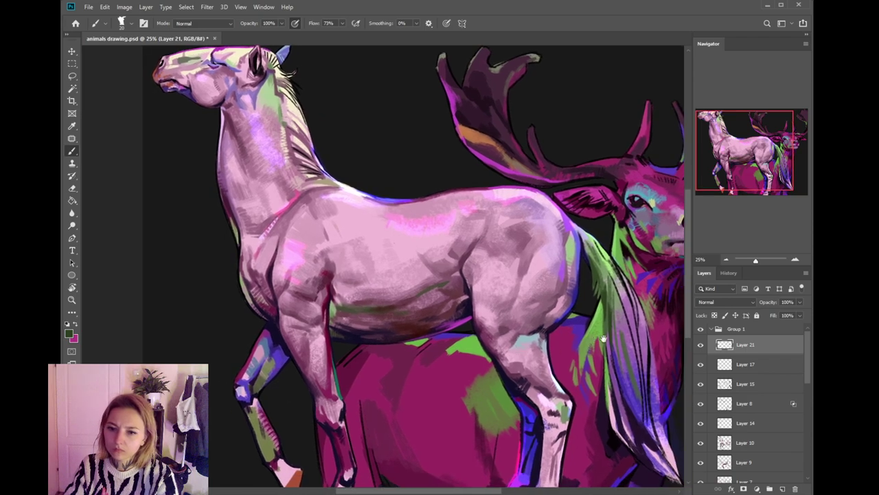
left_click_drag(596, 339, 557, 331)
- Deepen the lower strands of the horse's tail with sampled dark purple
left_click(635, 383, "alt")
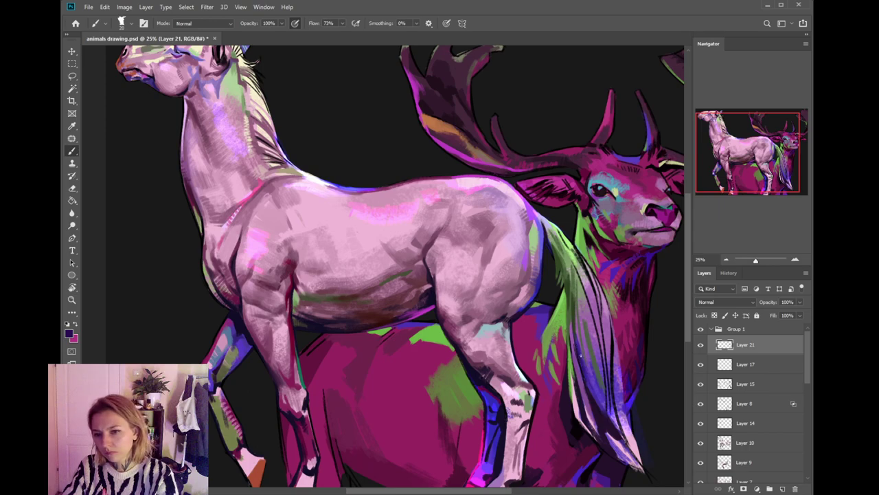
left_click_drag(461, 392, 526, 397)
left_click_drag(585, 377, 547, 366)
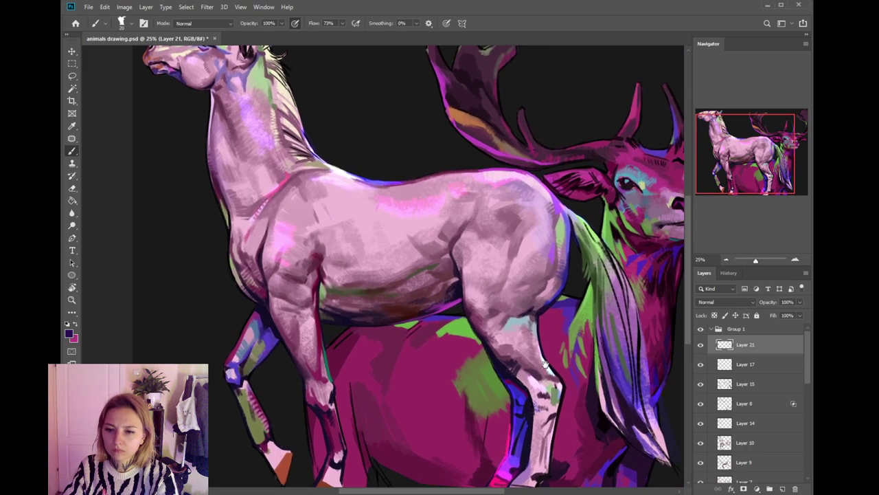
- Refine the shading where the horse's near foreleg meets the belly with sampled brown, crimson and dark plum
left_click_drag(476, 360, 602, 388)
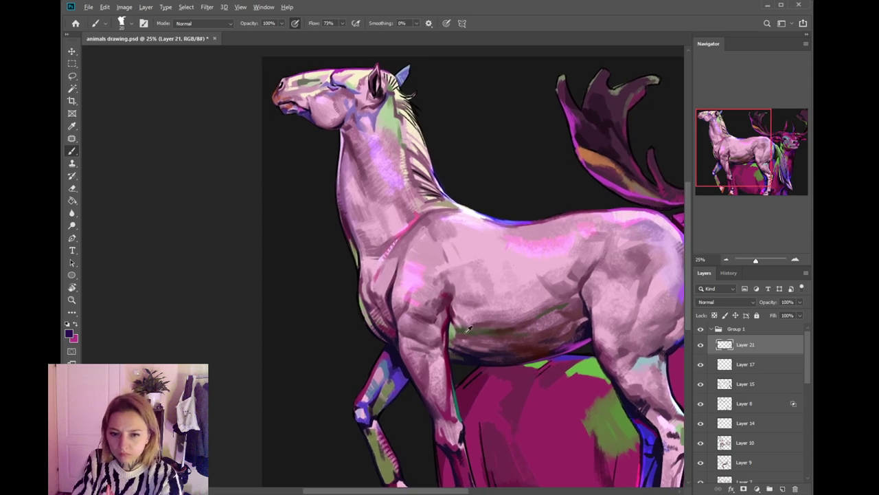
left_click(455, 332, "alt")
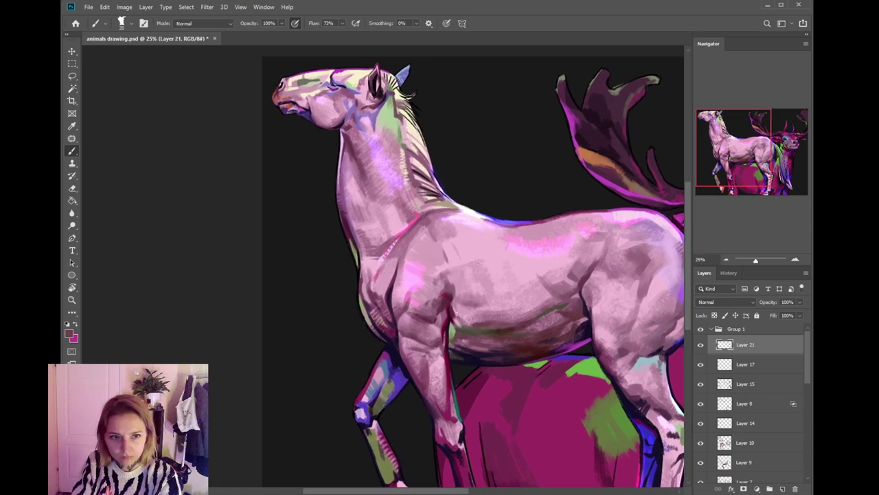
left_click(456, 315, "alt")
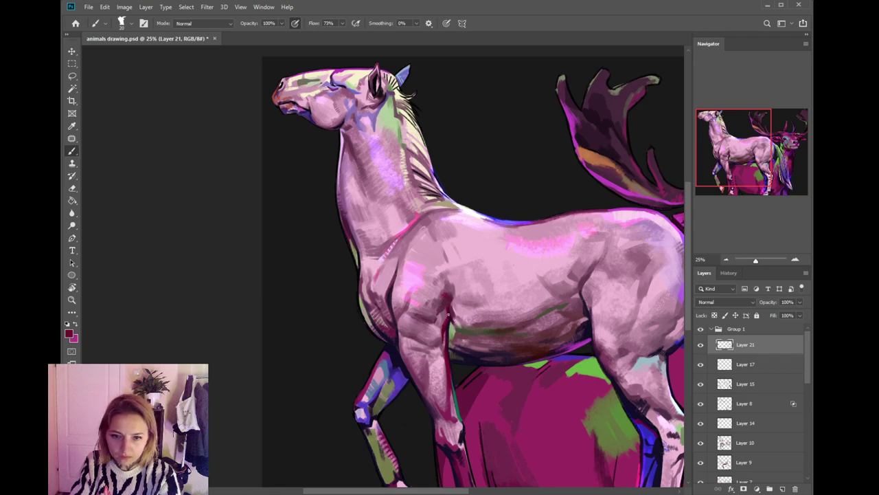
left_click(408, 339, "alt")
left_click(408, 358, "alt")
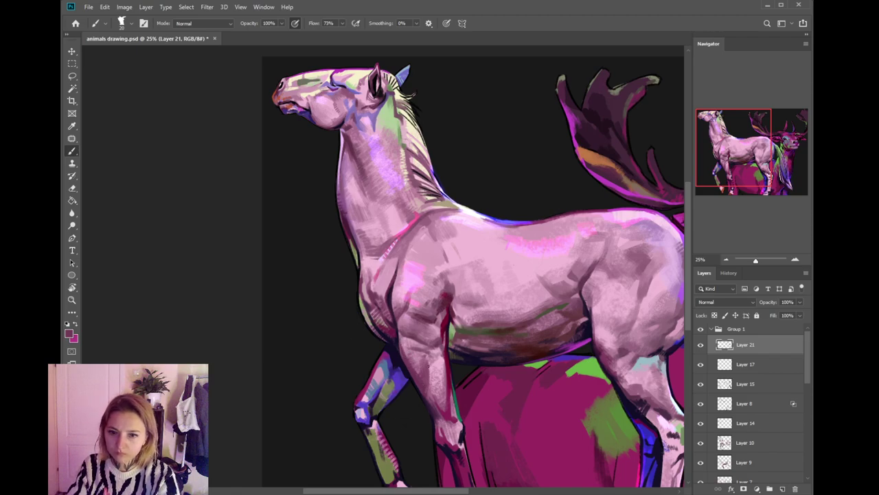
left_click(424, 397, "alt")
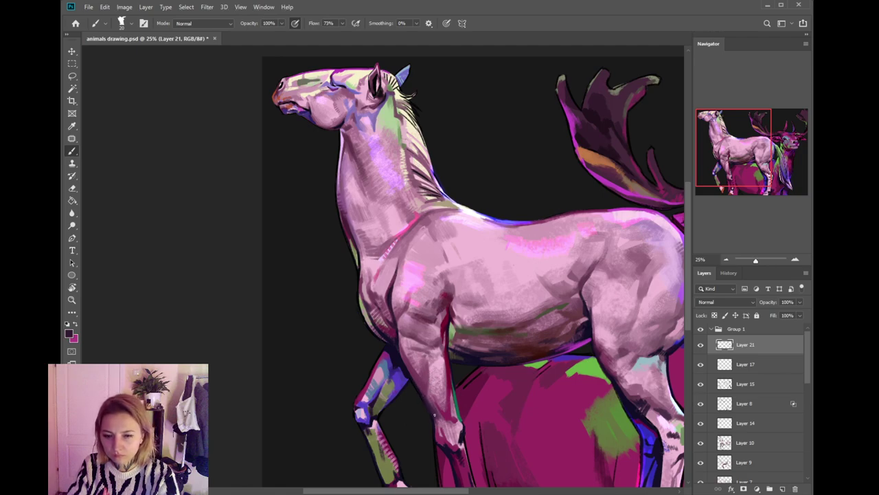
scroll(434, 414, "down", 1)
left_click(434, 356, "alt")
left_click(429, 356, "alt")
left_click(448, 374, "alt")
left_click_drag(443, 378, 445, 356)
- Touch up the edge of the horse's far hind leg with sampled dark crimson, and compare the painting with Layer 21 hidden and shown
scroll(448, 389, "down", 4)
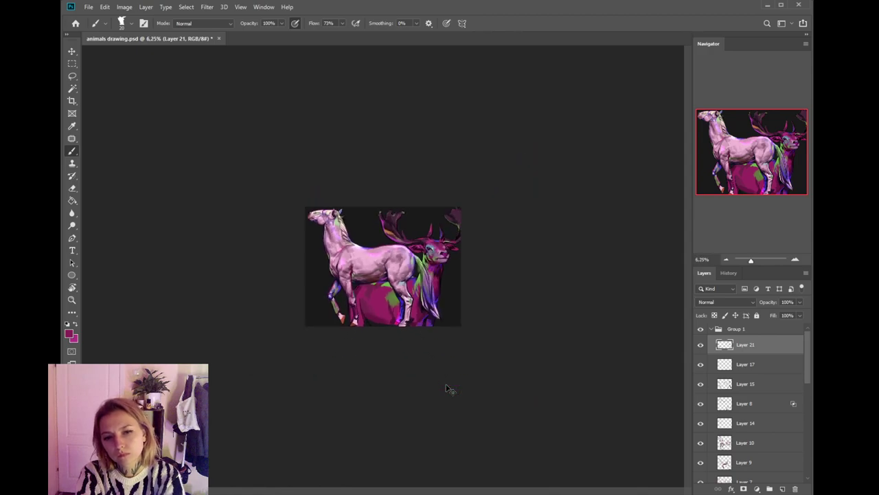
scroll(448, 389, "up", 4)
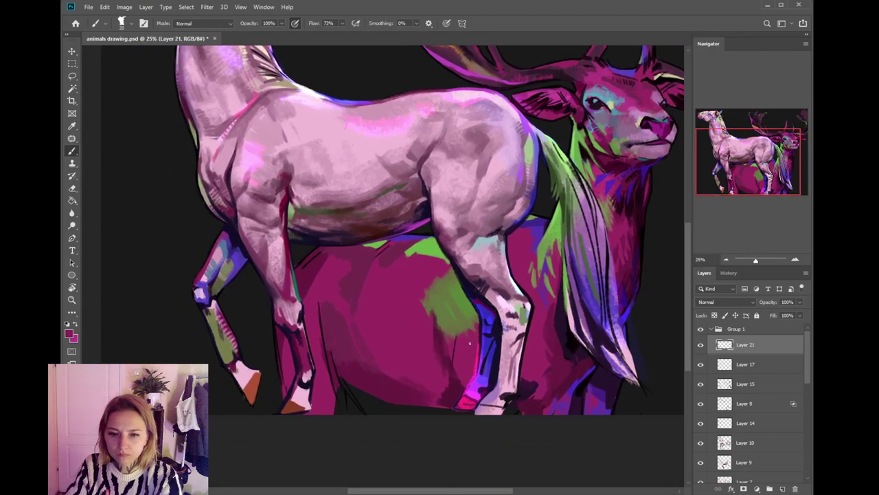
left_click(477, 360, "alt")
left_click(479, 351, "alt")
left_click_drag(481, 329, 480, 339)
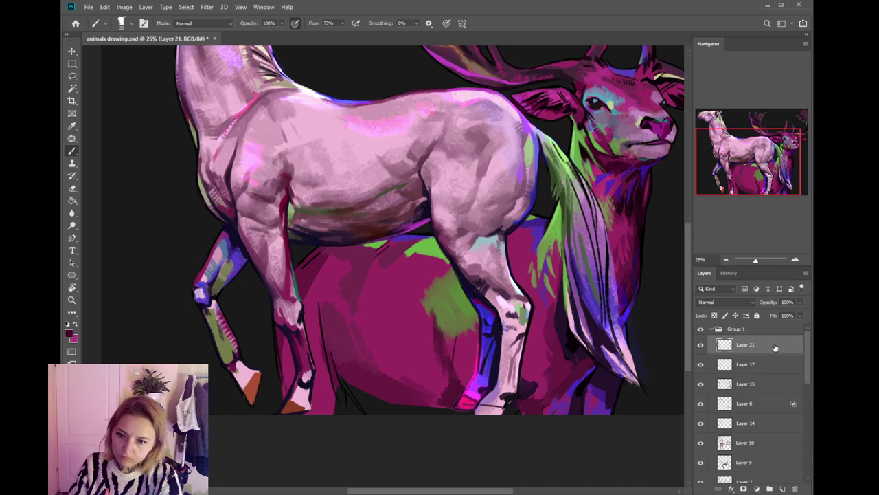
left_click(701, 347)
left_click(701, 348)
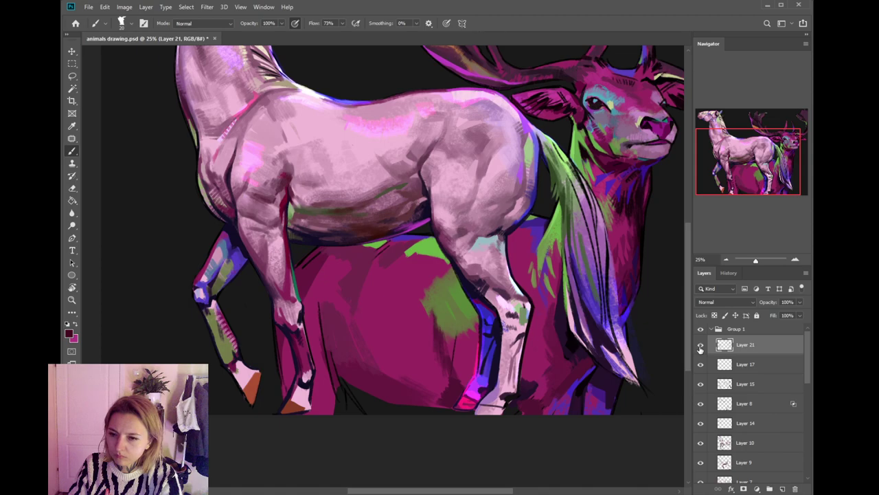
- Try dark crimson and magenta strokes down the edge of the horse's far hind leg, and undo them
left_click_drag(479, 324, 476, 375)
left_click_drag(487, 339, 486, 386)
key("ctrl+z")
key("ctrl+z")
left_click(478, 349, "alt")
left_click_drag(480, 330, 478, 373)
key("ctrl+z")
key("ctrl+z")
- Line the edge of the horse's far hind leg with bright magenta and refine the lower leg with sampled darks, brush at 10
left_click_drag(479, 331, 477, 356)
key("bracketleft")
key("bracketleft")
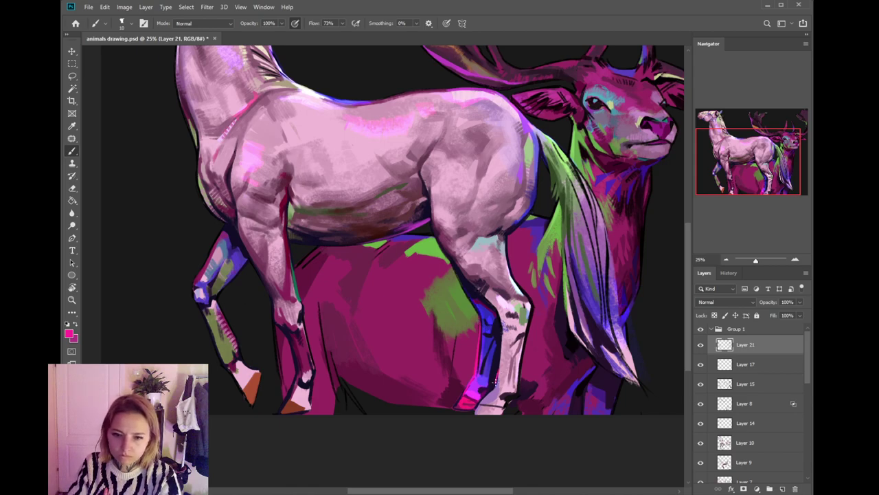
left_click(498, 371, "alt")
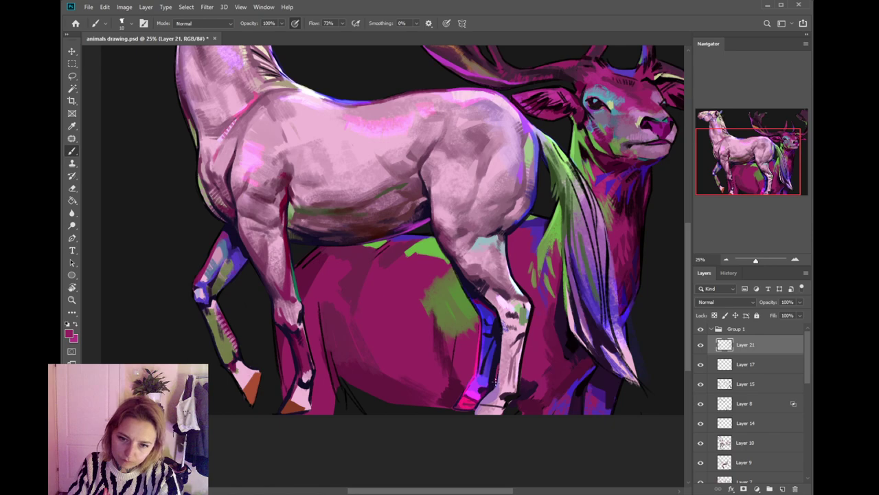
left_click(501, 341, "alt")
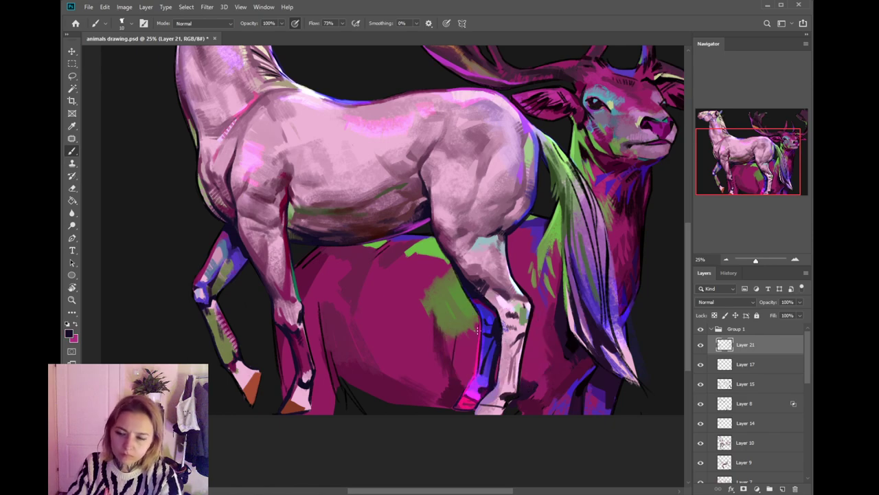
- Switch to Layer 23 and vary the colour of the deer's antler at the canvas edge with sampled green and plum
scroll(476, 330, "down", 3)
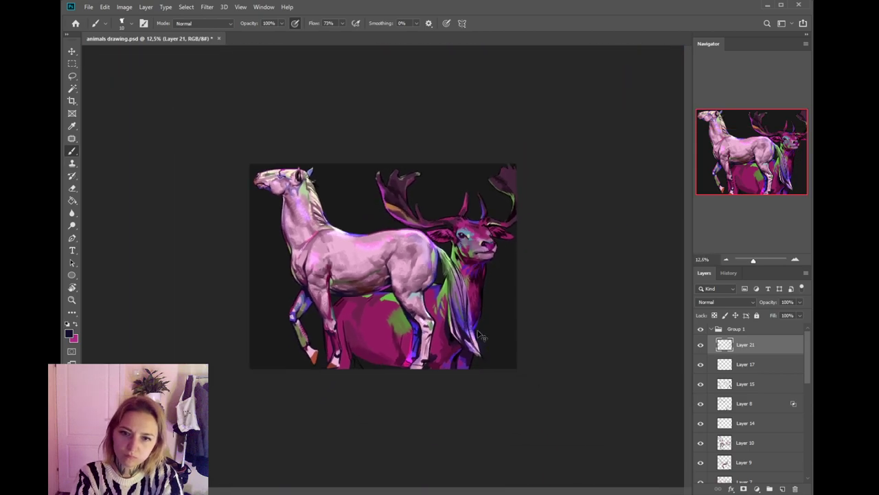
scroll(479, 336, "up", 4)
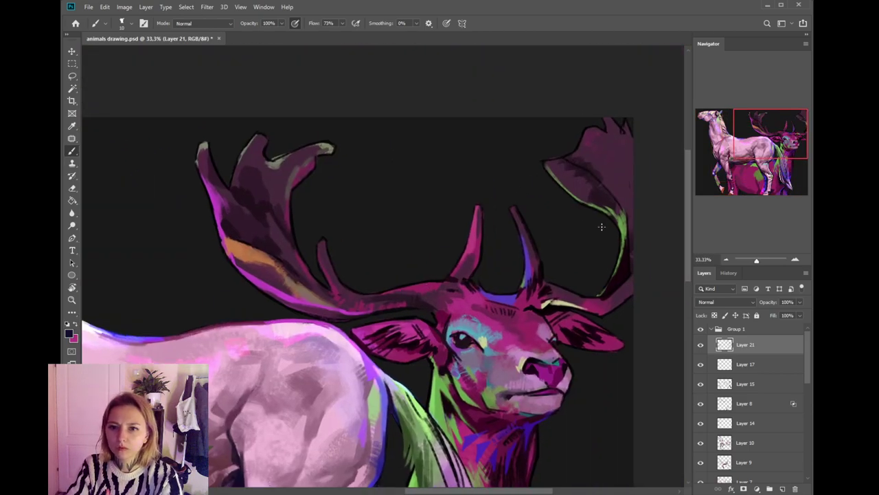
left_click(622, 226, "ctrl")
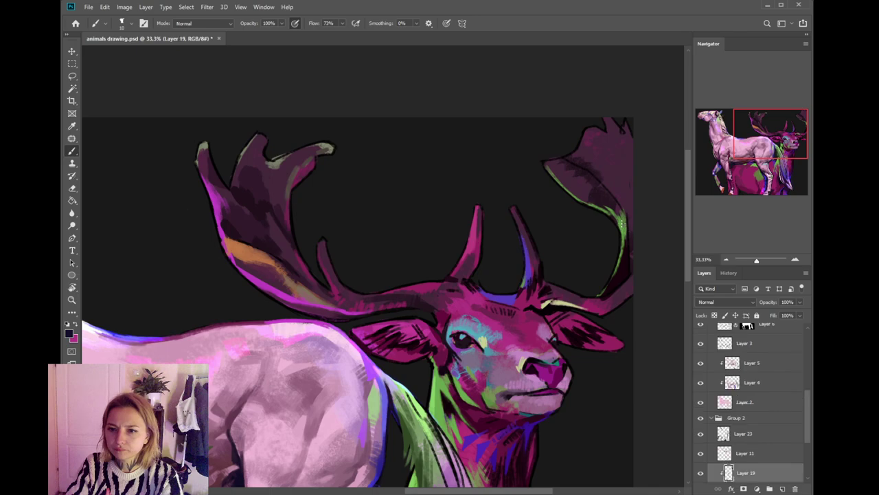
left_click(770, 432)
left_click_drag(552, 200, 526, 211)
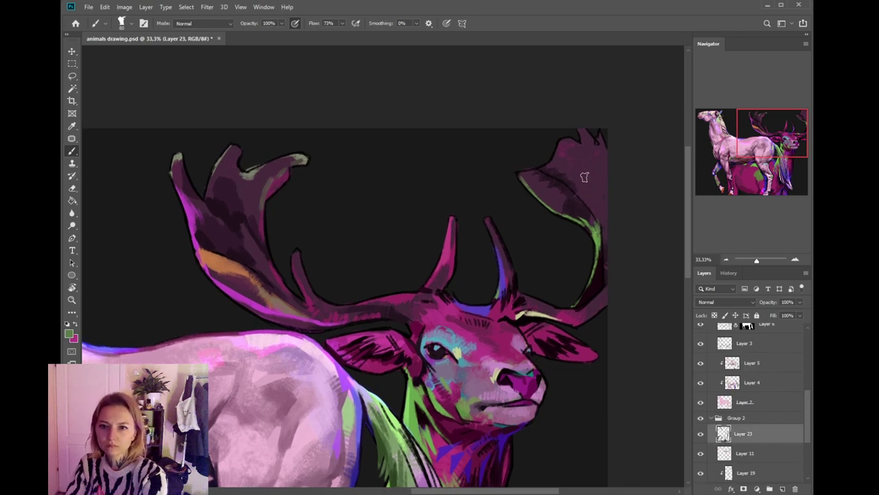
left_click(567, 150, "alt")
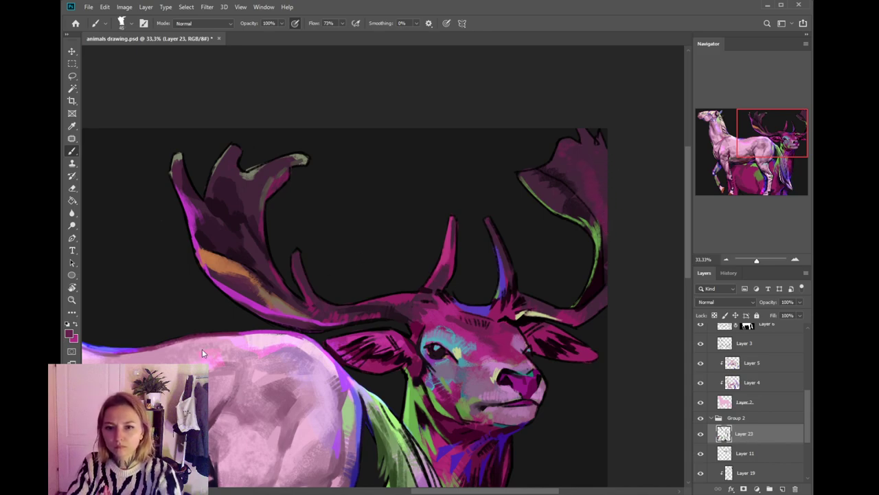
- Brush sampled pale yellow-green texture along the outer edge of the cropped antler with the brush enlarged to 250
left_click(518, 318, "alt")
key("bracketright")
key("bracketright")
key("bracketright")
key("bracketright")
key("bracketright")
key("bracketright")
key("bracketright")
key("bracketright")
key("bracketright")
key("bracketright")
key("bracketright")
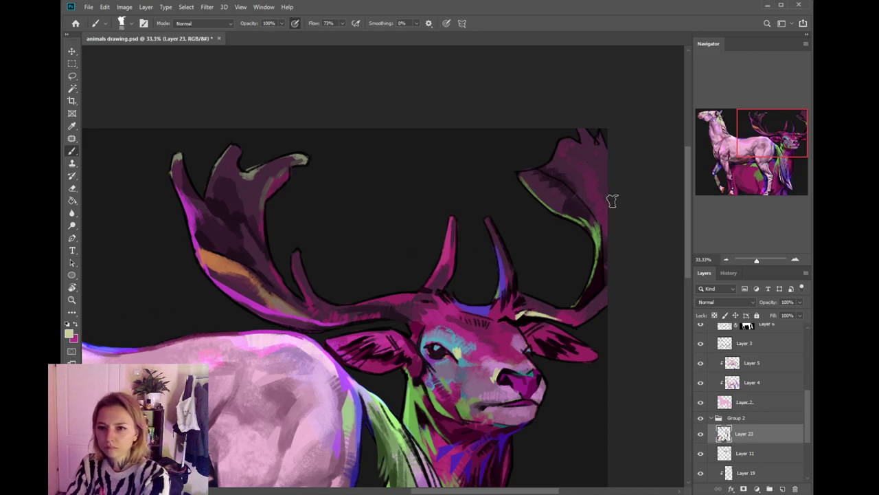
left_click_drag(606, 208, 623, 184)
key("ctrl+z")
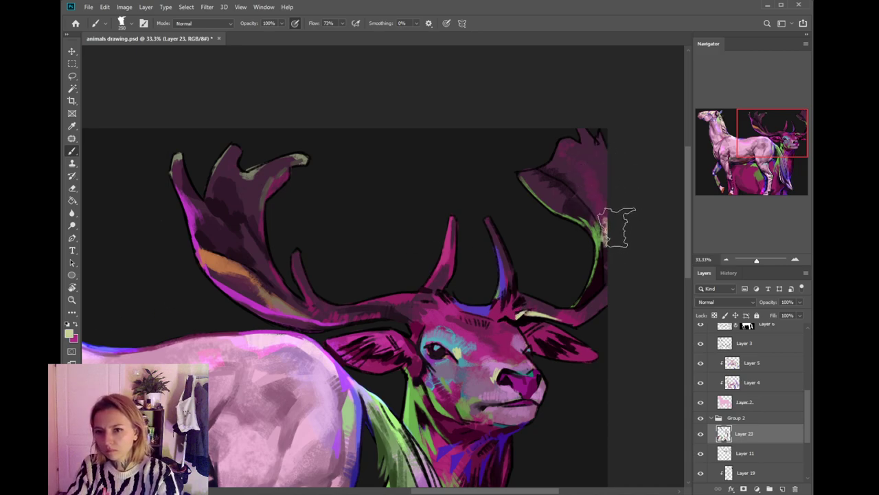
left_click_drag(618, 223, 617, 174)
left_click_drag(614, 220, 619, 165)
- Tone the cropped antler's outer edge with sampled plum and near-black, reducing the brush to 125
key("ctrl+minus")
key("ctrl+minus")
key("ctrl+minus")
key("ctrl+minus")
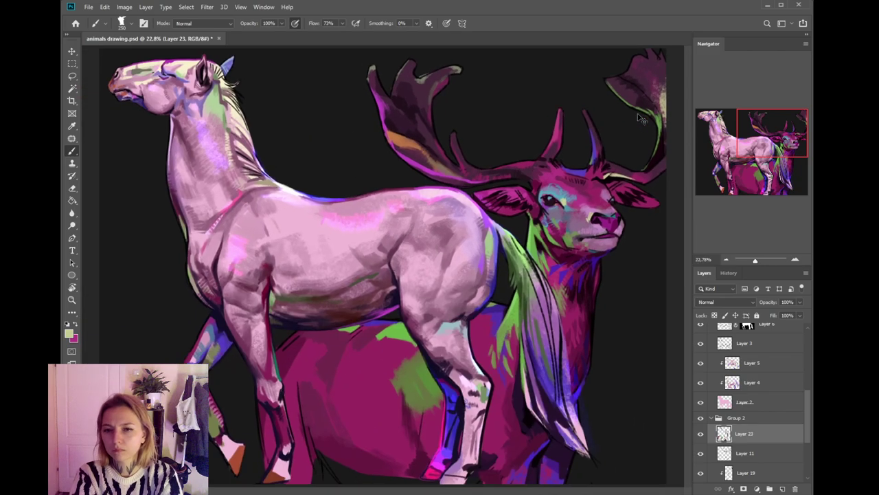
left_click(484, 200, "alt")
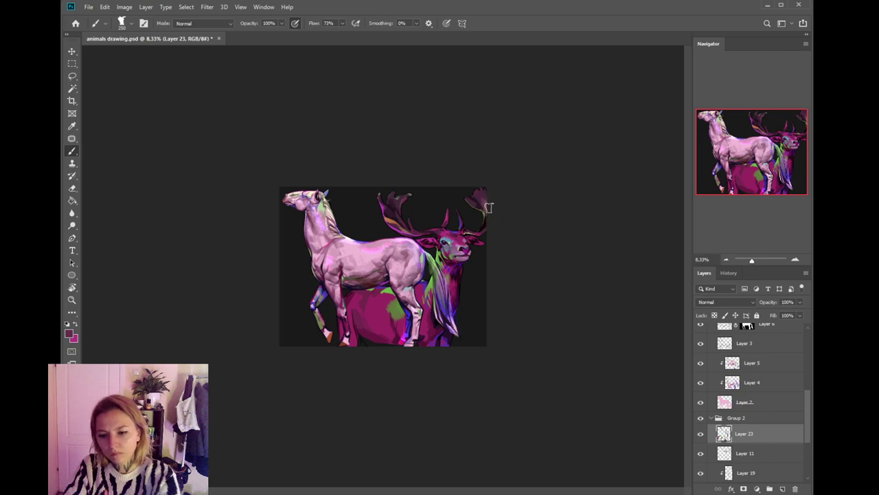
left_click(488, 218, "alt")
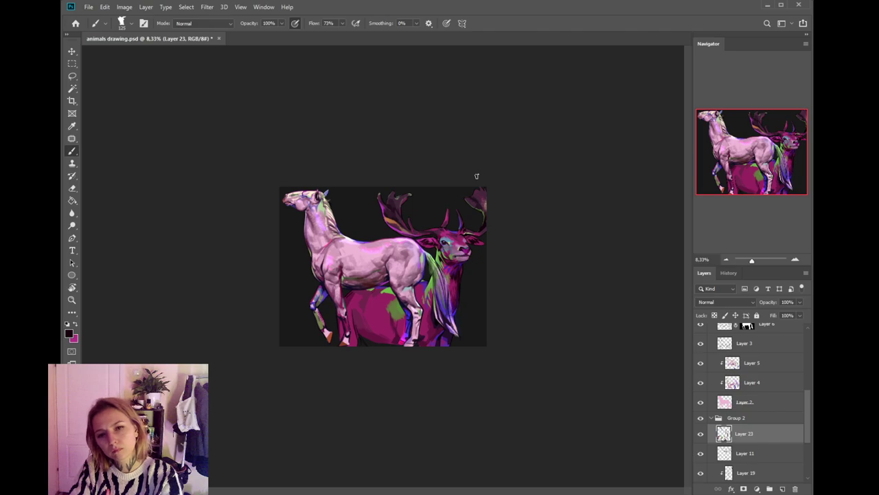
key("ctrl+plus")
key("ctrl+plus")
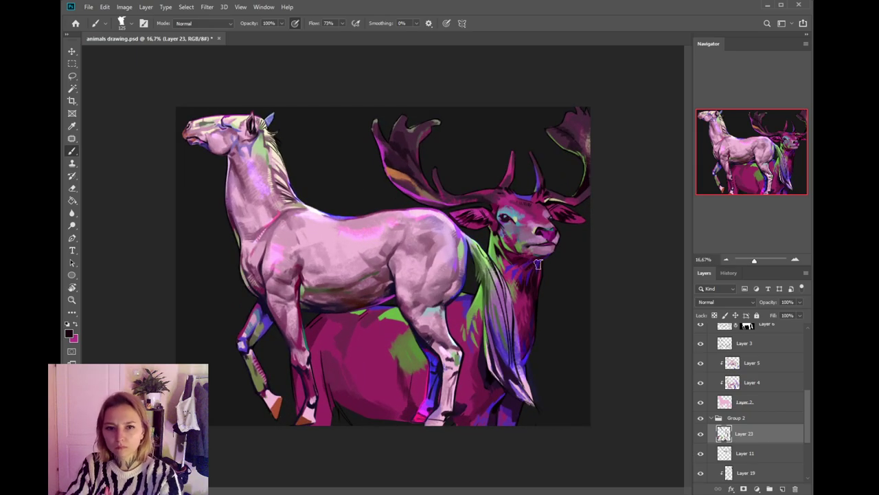
key("ctrl+plus")
key("ctrl+plus")
left_click_drag(294, 121, 627, 309)
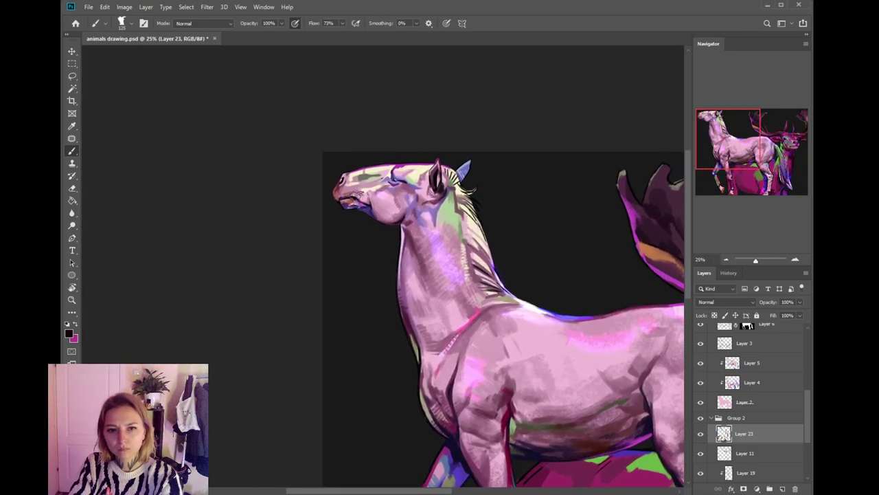
- Switch to Layer 10 and refine the horse's nostril with dark strokes, reducing the brush to 20
left_click(347, 201, "ctrl")
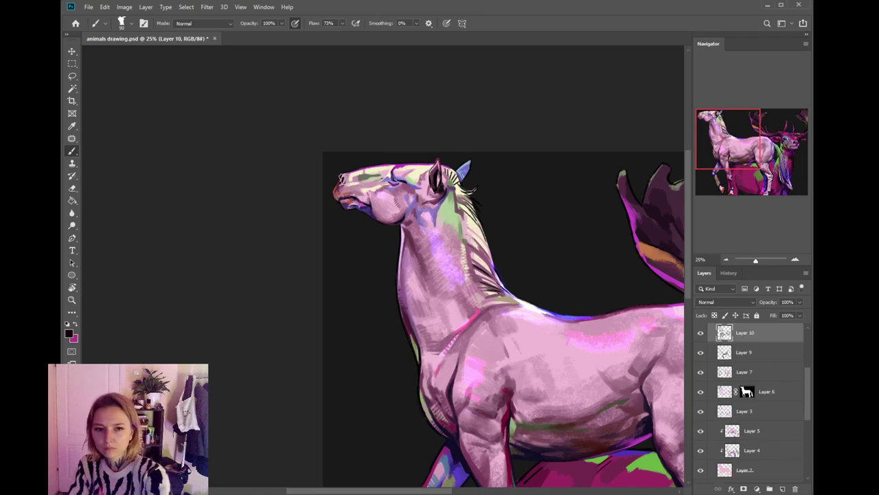
key("bracketleft")
key("bracketleft")
key("bracketleft")
key("bracketleft")
key("bracketleft")
left_click_drag(341, 177, 339, 182)
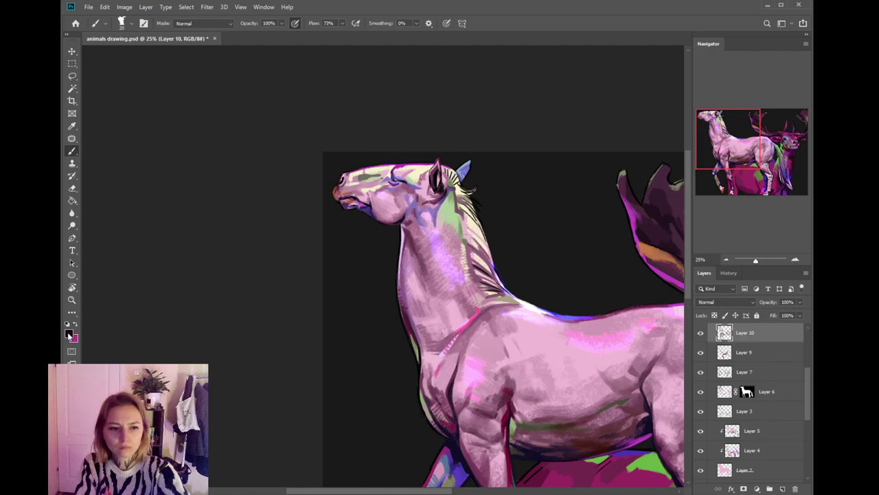
key("i")
key("b")
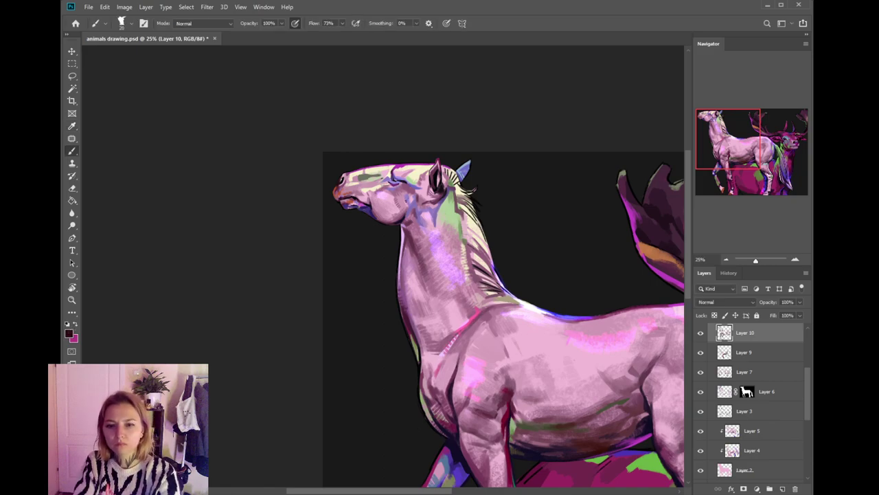
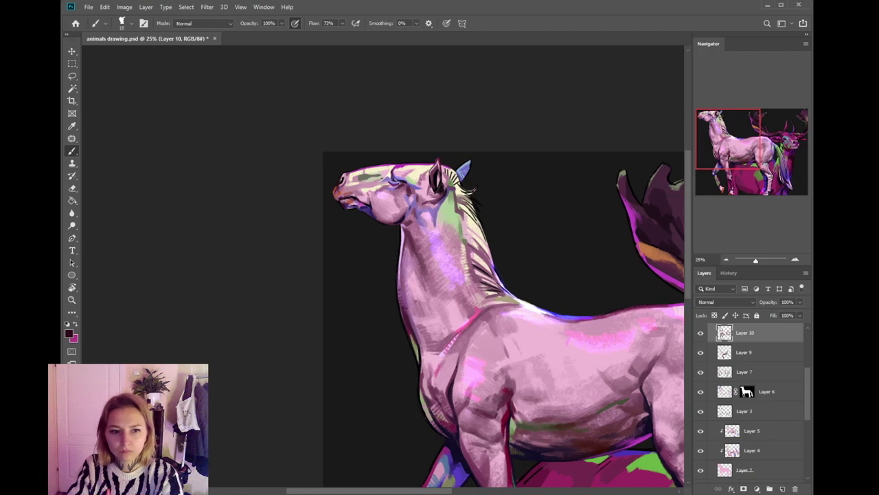
left_click_drag(419, 355, 413, 325)
- Brush sampled bright pink accents onto the horse's near lower hind leg, enlarging the brush to 40
key("ctrl+minus")
key("ctrl+minus")
key("ctrl+minus")
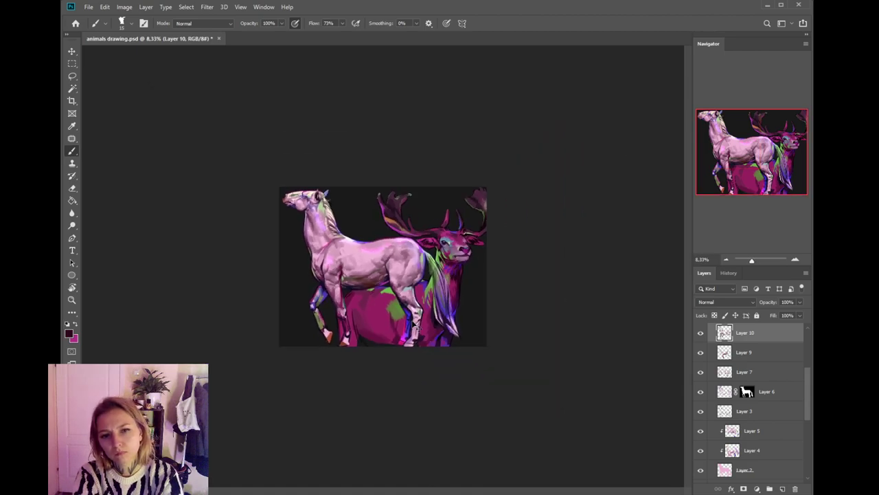
key("ctrl+plus")
key("ctrl+plus")
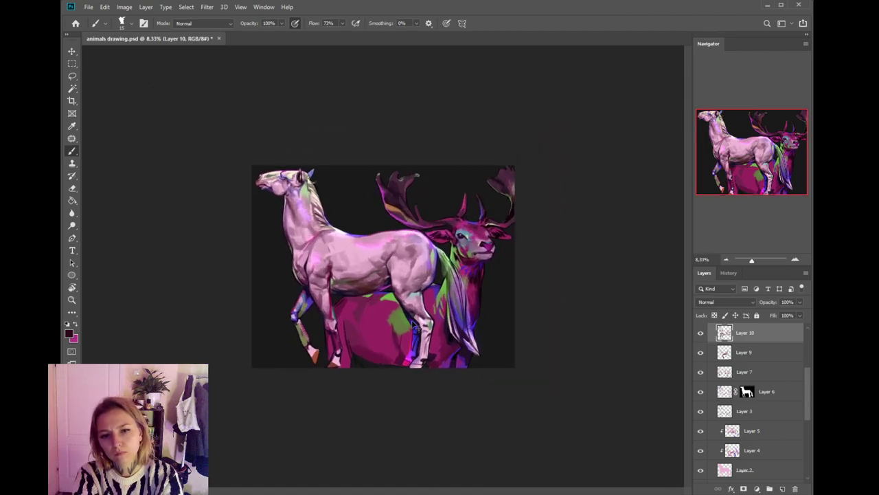
key("ctrl+plus")
left_click_drag(469, 318, 521, 276)
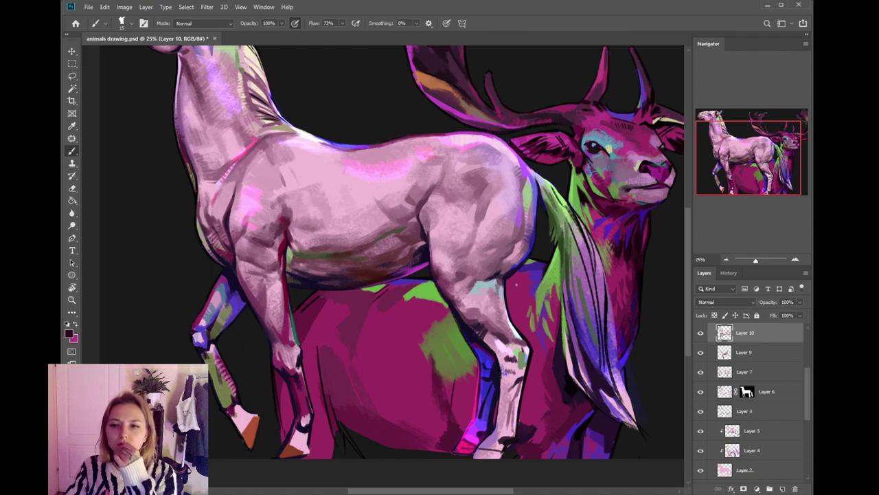
left_click(372, 168, "alt")
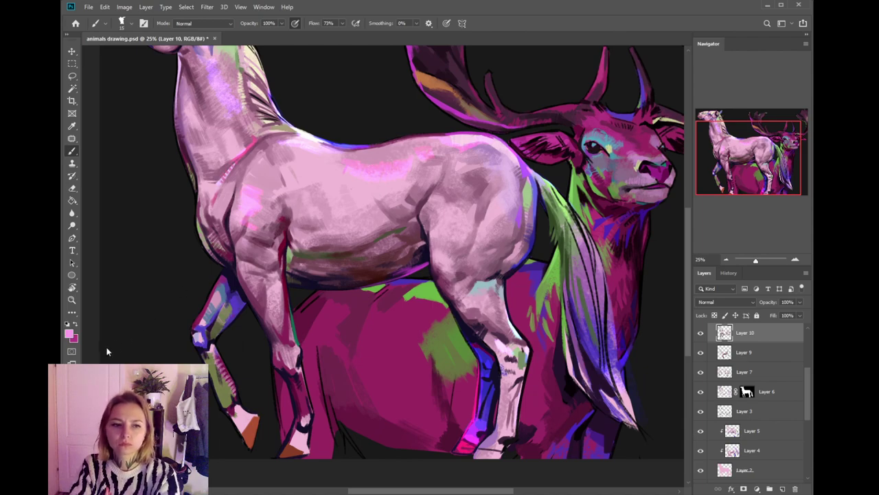
left_click(70, 334)
key("b")
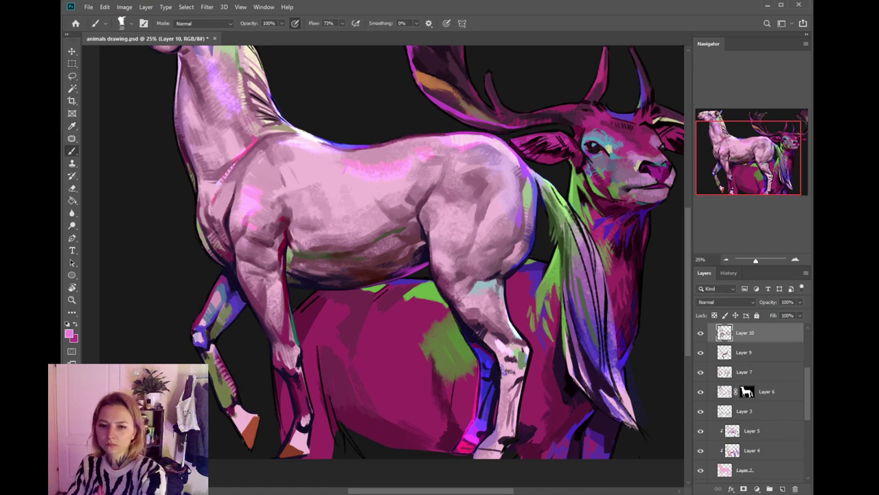
mouse_move(506, 392)
left_mouse_down()
mouse_move(506, 431)
mouse_move(517, 374)
left_mouse_up()
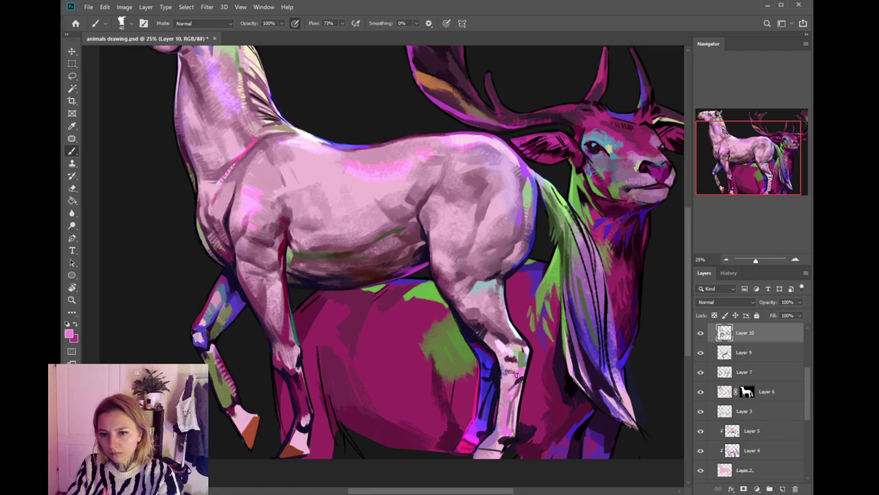
- Shade the hock of the horse's near hind leg with sampled muted plum, brush at 20
key("[")
left_click(524, 340, "alt")
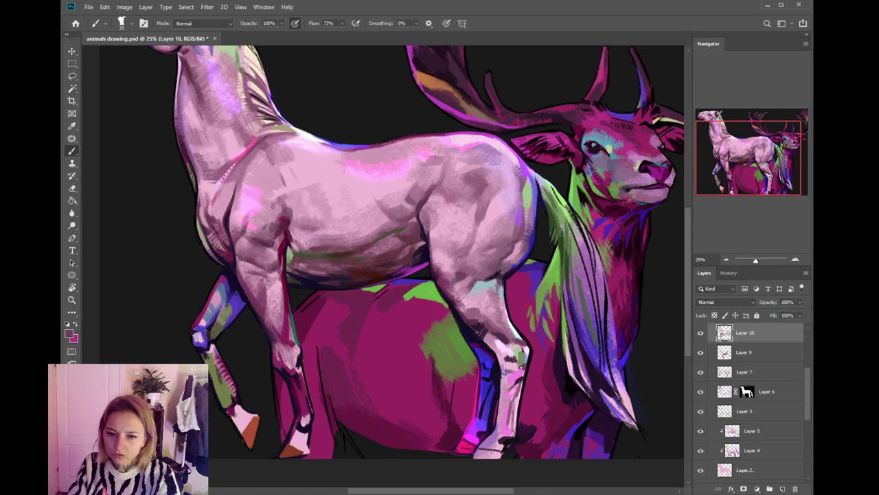
left_click(515, 355)
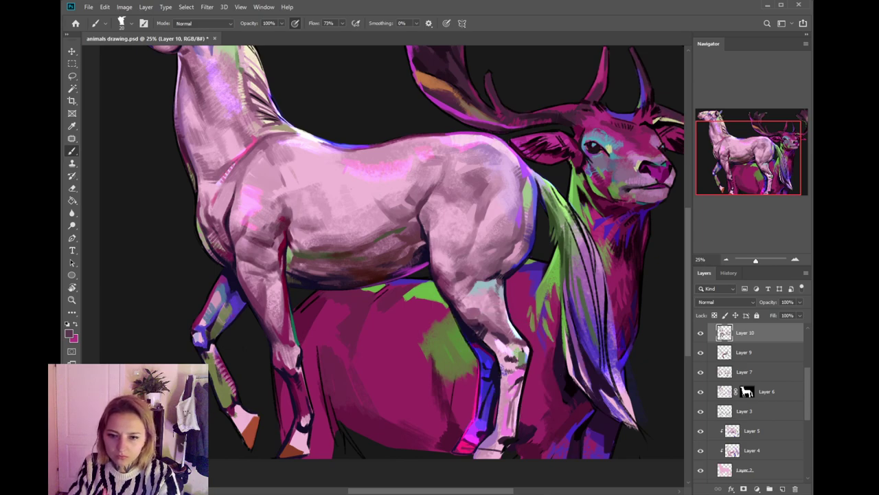
left_click(513, 358, "alt")
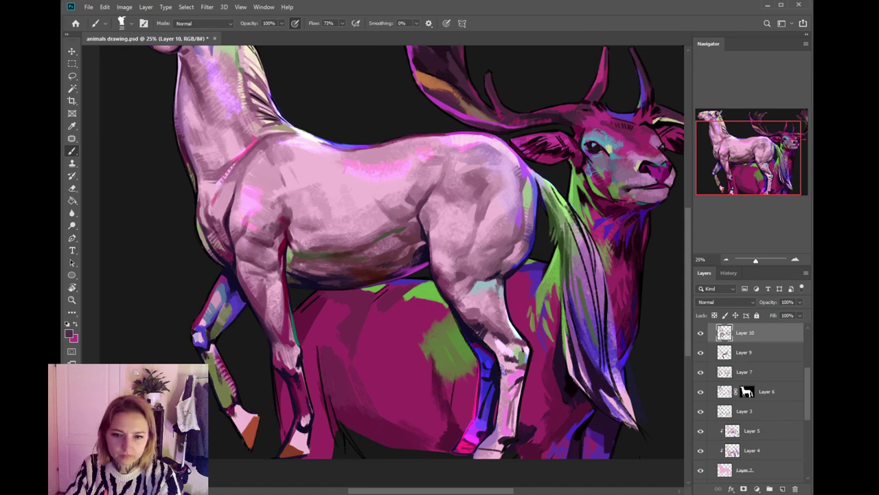
- Rework the front edge of the near hind leg above the hock with sampled dark plum and dusty pink
left_click(485, 333, "alt")
left_click_drag(487, 332, 483, 338)
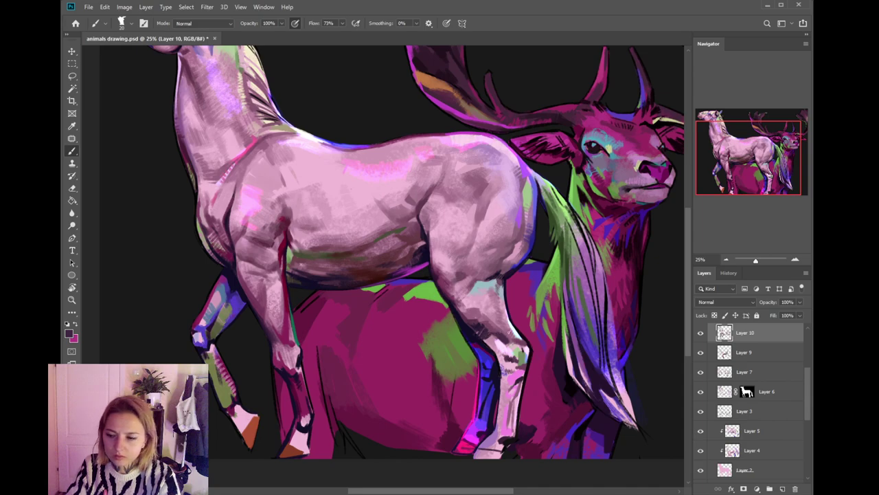
left_click(477, 320, "alt")
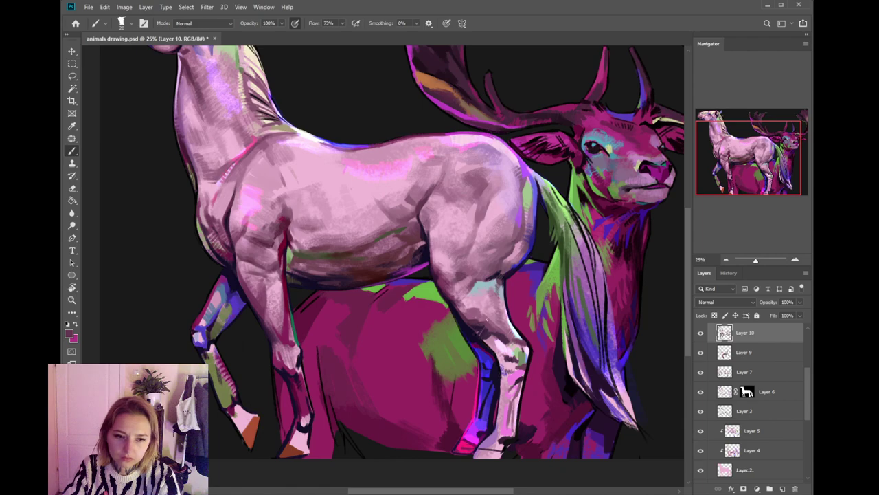
left_click(481, 318, "alt")
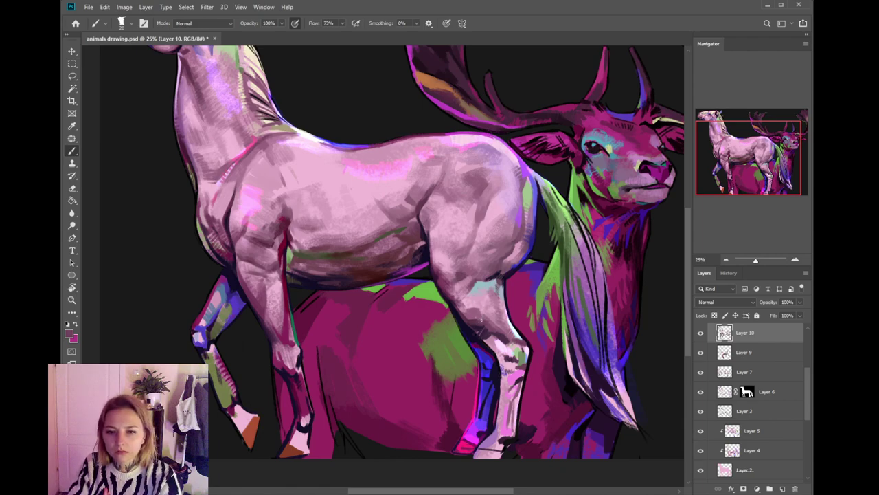
left_click(490, 334, "alt")
left_click(493, 338, "alt")
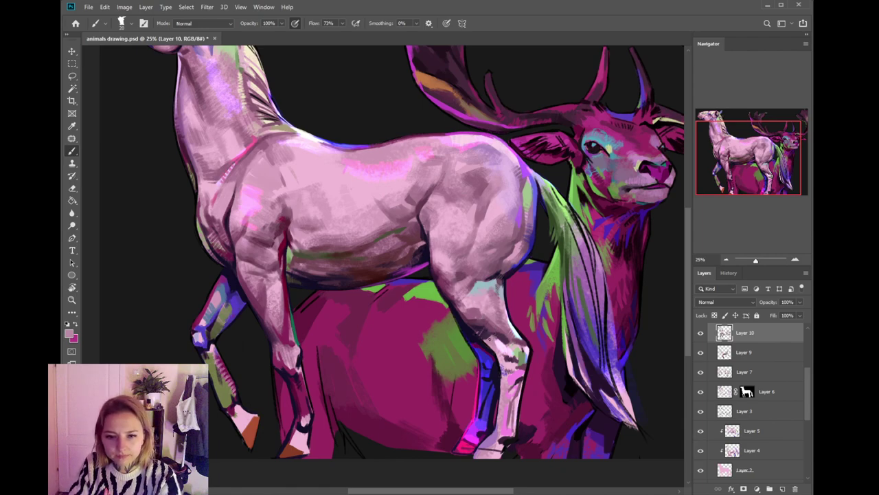
- Define the back of the near hind hock with sampled plum, near-black and light blue
left_click(520, 336, "alt")
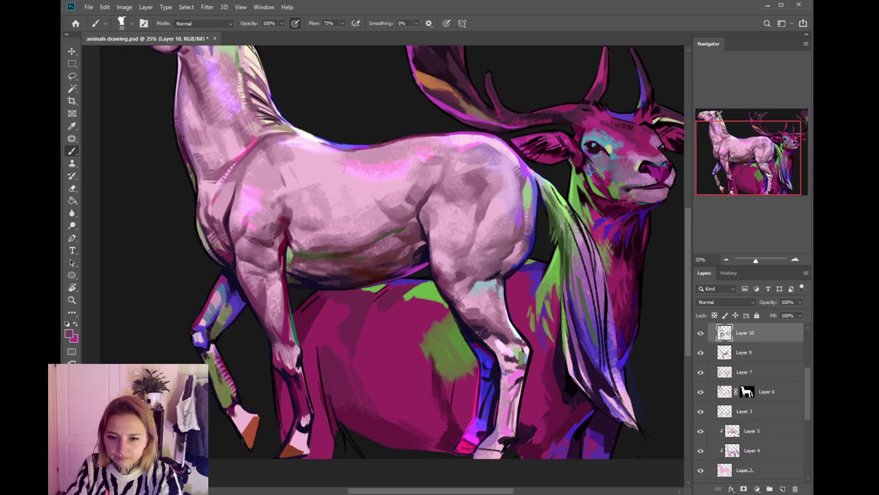
left_click(524, 336, "alt")
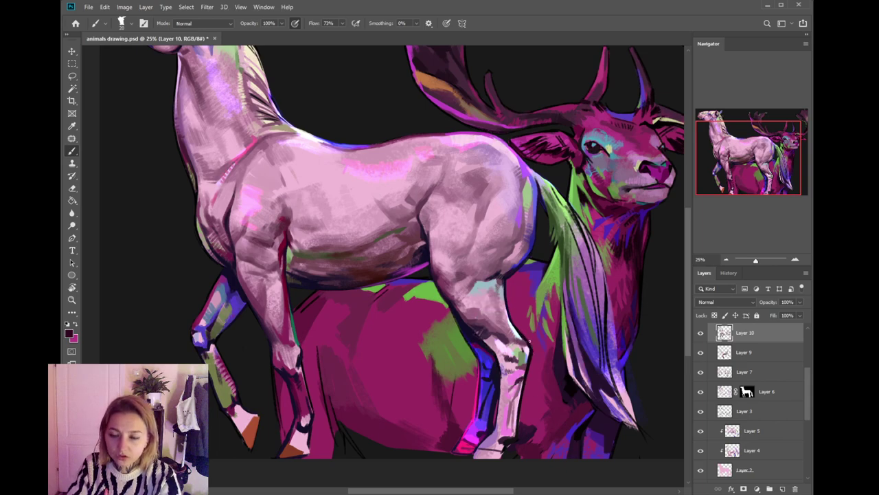
left_click_drag(504, 392, 513, 368)
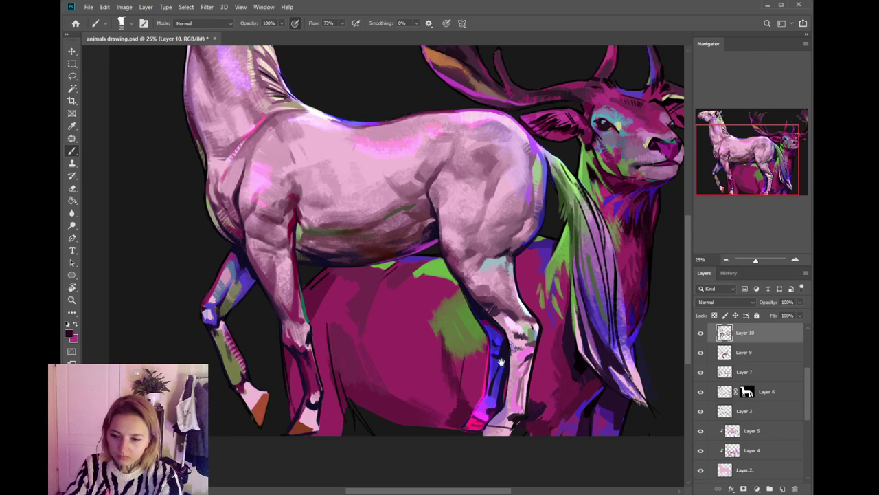
scroll(502, 366, "up", 1)
left_click(538, 343, "alt")
left_click(540, 362, "alt")
left_click(540, 358, "alt")
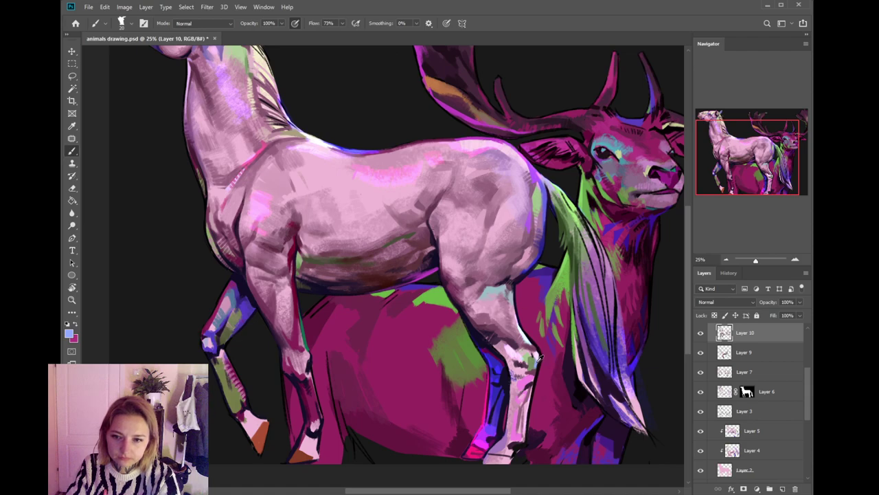
- Switch to Layer 21 and refine the outline behind the near hock with sampled plum and near-black
scroll(752, 343, "up", 4)
left_click(754, 345)
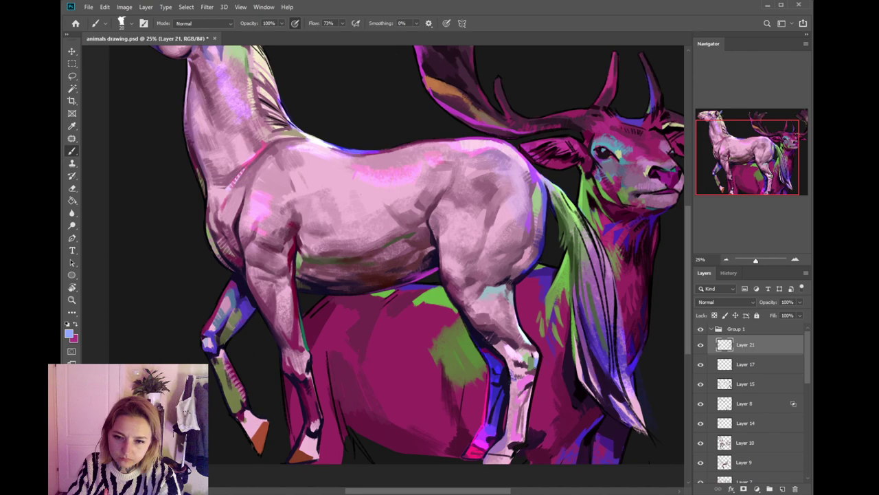
left_click(539, 366, "alt")
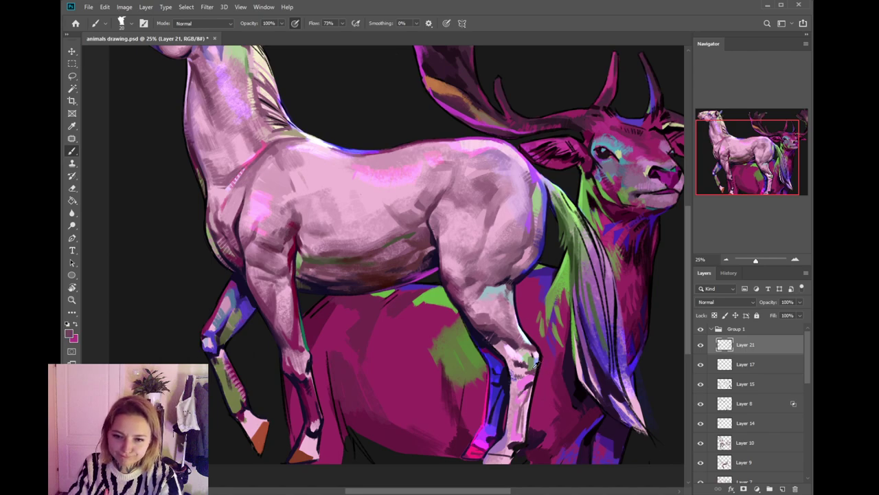
left_click(540, 366, "alt")
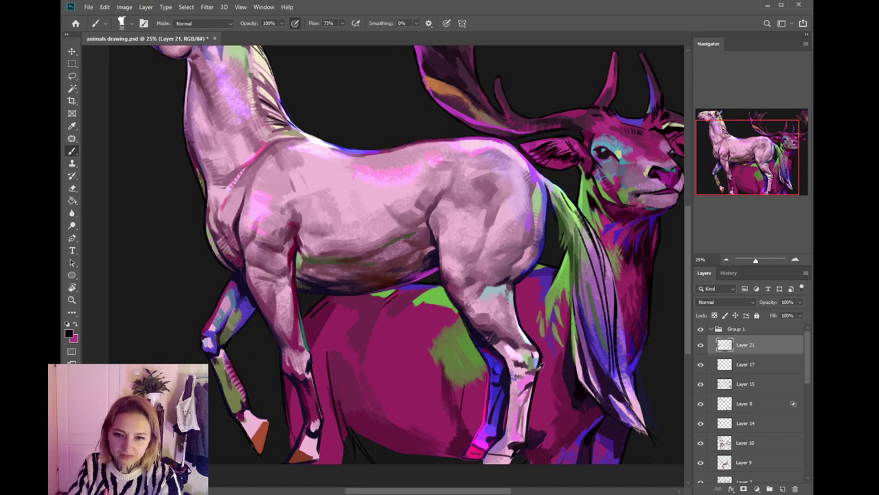
left_click(537, 377, "alt")
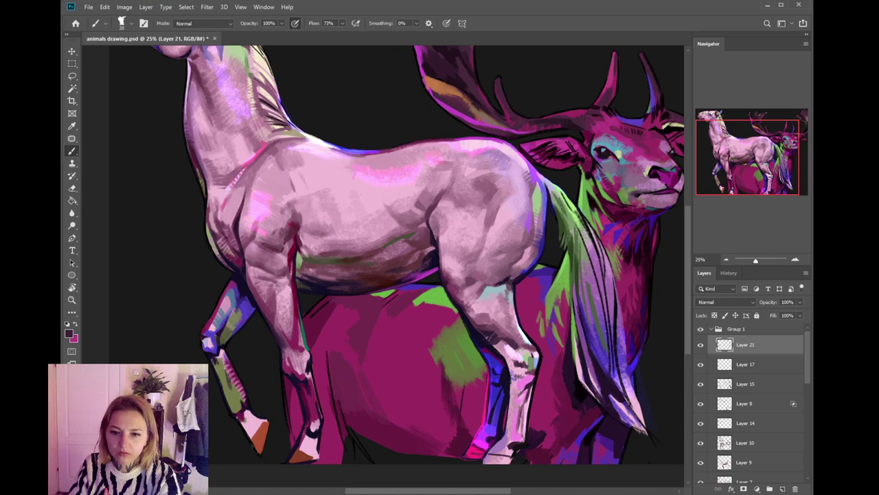
- Hatch dark shading onto the blue far hind leg and colour the near hind hoof with sampled hot pink
scroll(522, 412, "down", 2)
left_click(505, 373, "alt")
left_click_drag(500, 359, 492, 393)
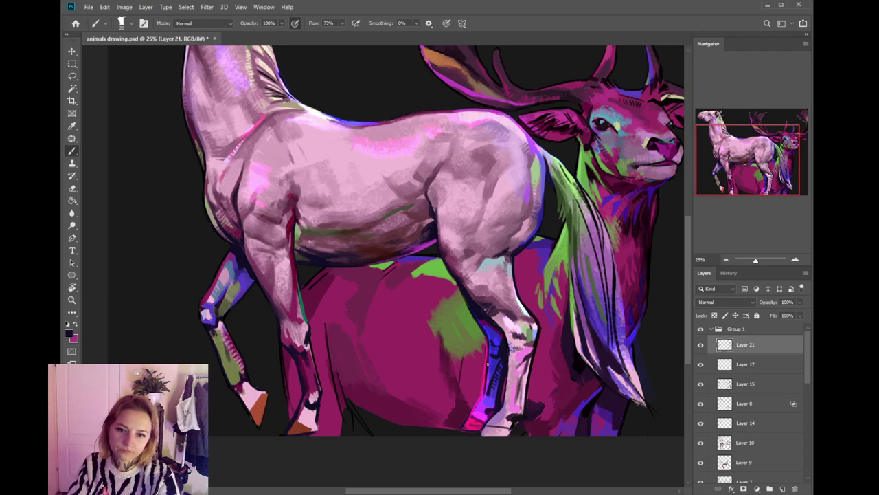
scroll(521, 413, "down", 1)
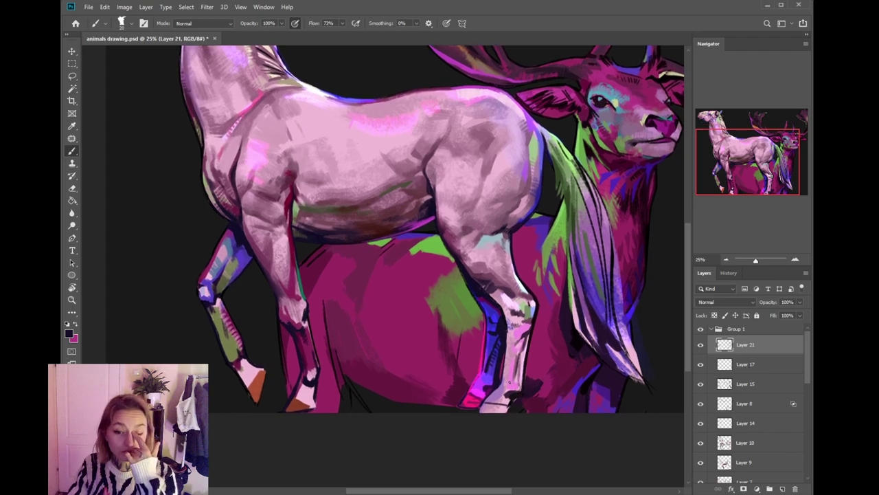
left_click(486, 354, "alt")
left_click_drag(482, 407, 492, 410)
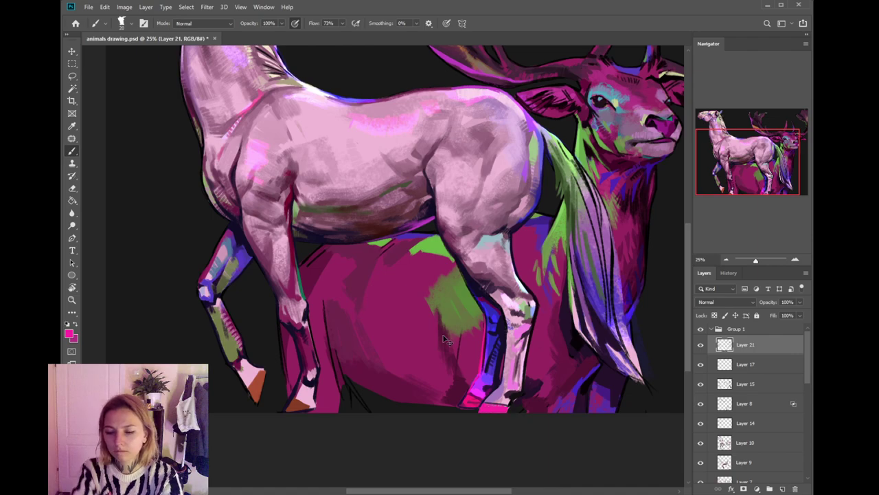
- Add a new layer above Layer 23 and brush a hot pink edge along the top of the deer's ear beside the horse's rump
key("ctrl+minus")
key("ctrl+minus")
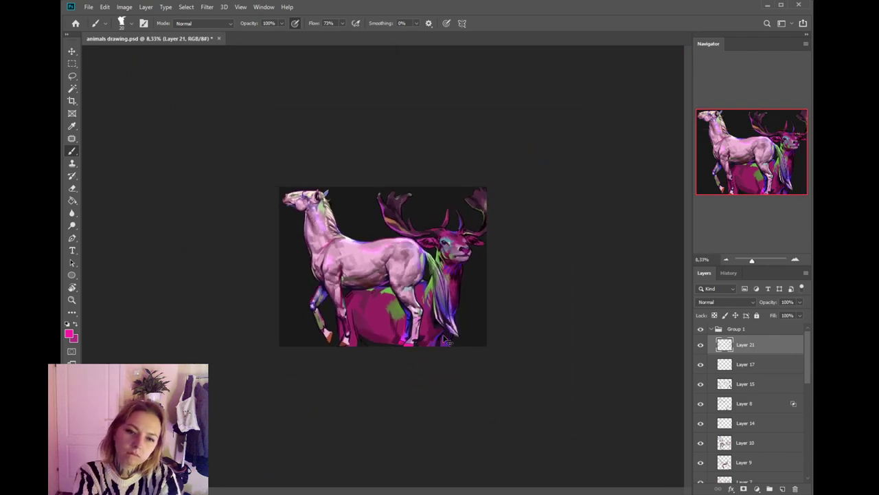
key("ctrl+plus")
key("ctrl+plus")
key("ctrl+plus")
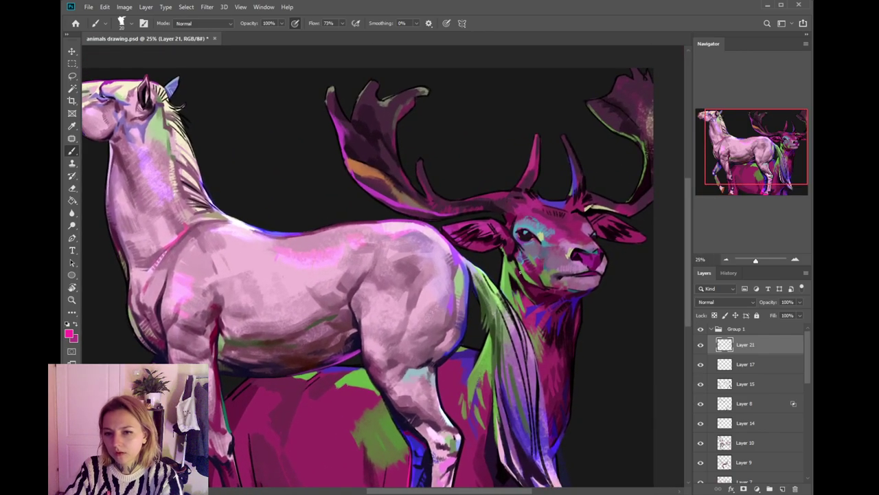
left_click_drag(506, 255, 516, 305)
left_click(541, 280, "ctrl")
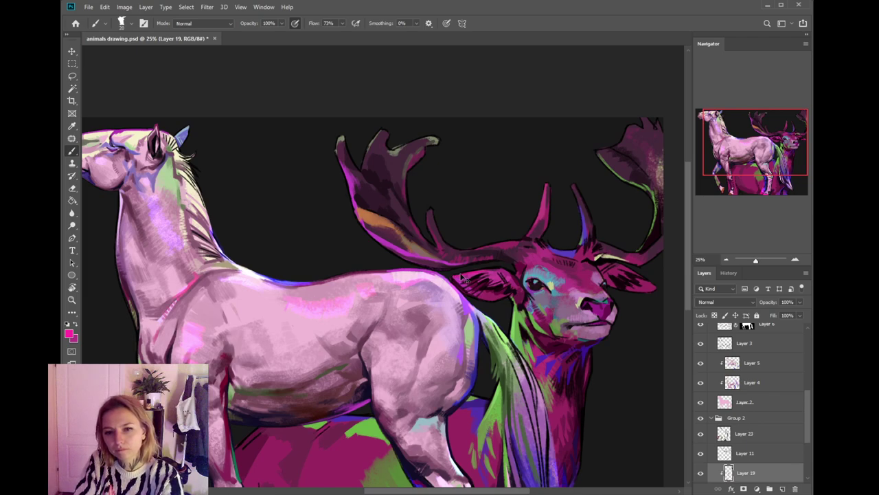
left_click(777, 438)
left_click(782, 489)
left_click_drag(449, 275, 498, 269)
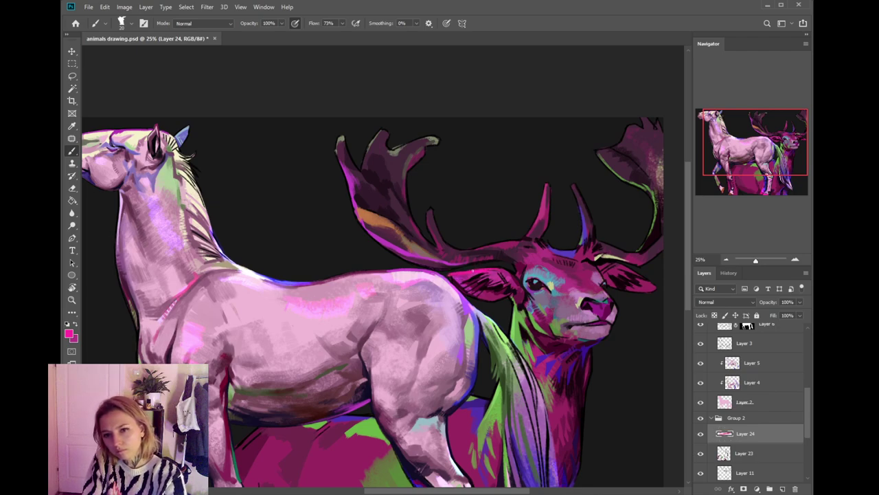
- Return to Layer 24 and refine the top edge of the deer's near ear with sampled plum, near-black and hot pink
left_click(427, 277, "ctrl")
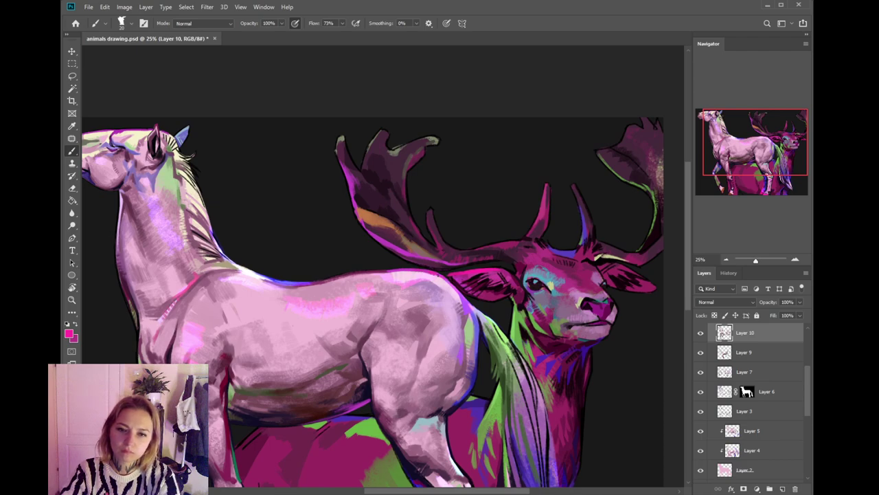
left_click_drag(468, 290, 500, 303)
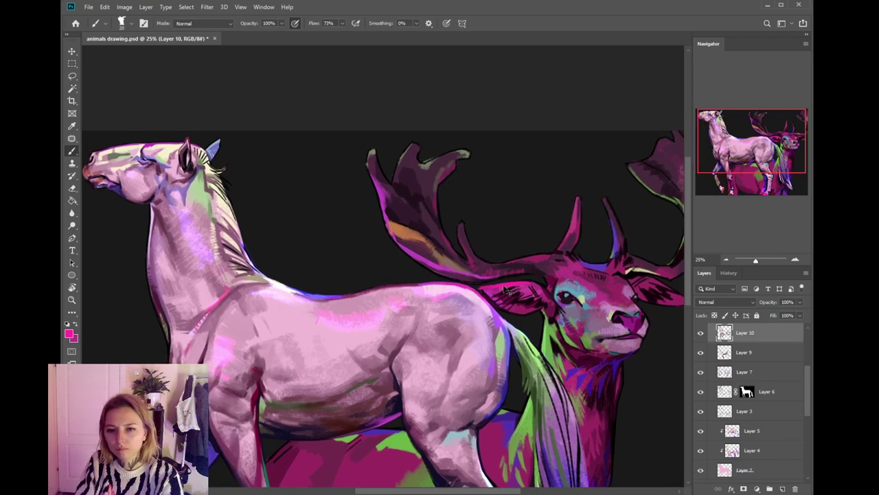
left_click(506, 287, "ctrl")
key("bracketleft")
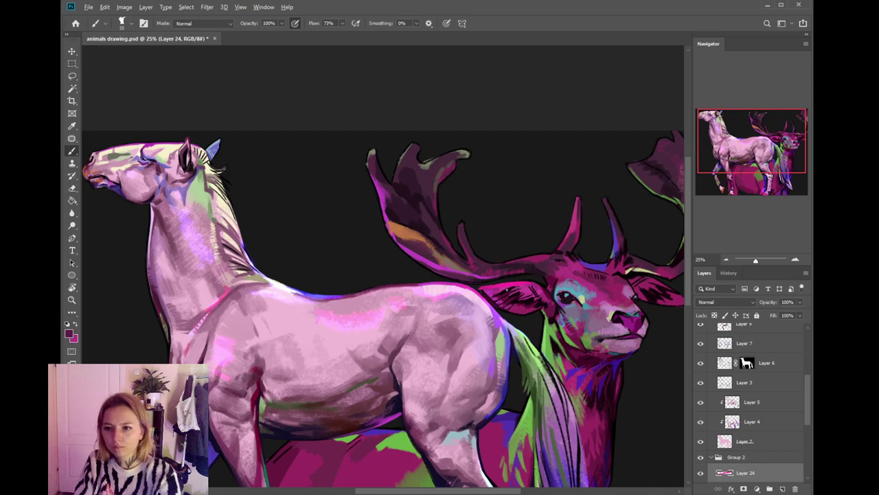
left_click(511, 259, "alt")
left_click_drag(513, 285, 500, 293)
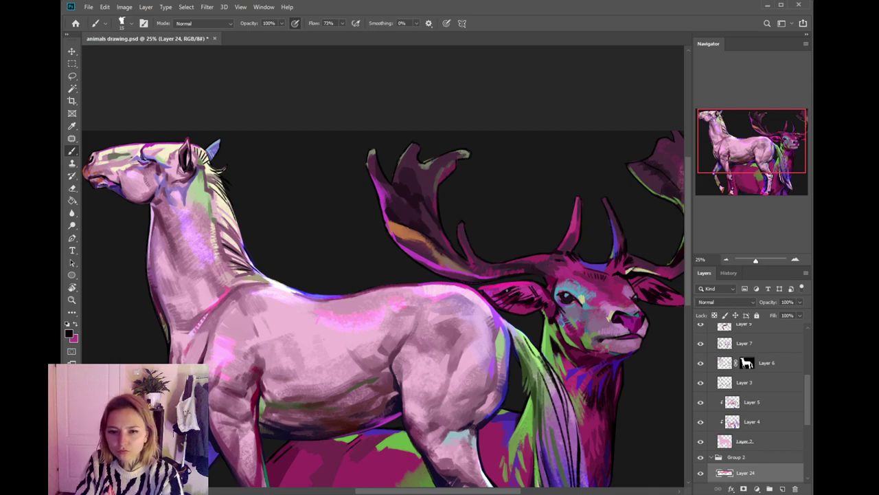
left_click(500, 288, "alt")
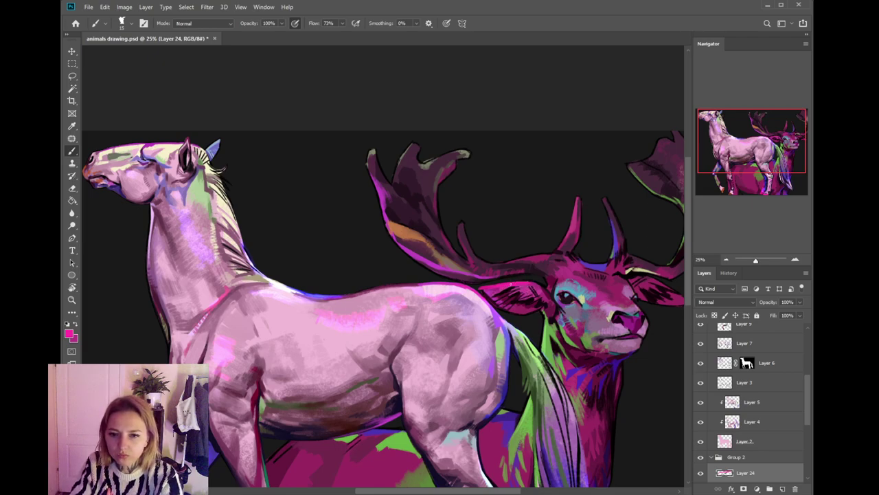
left_click(514, 278, "alt")
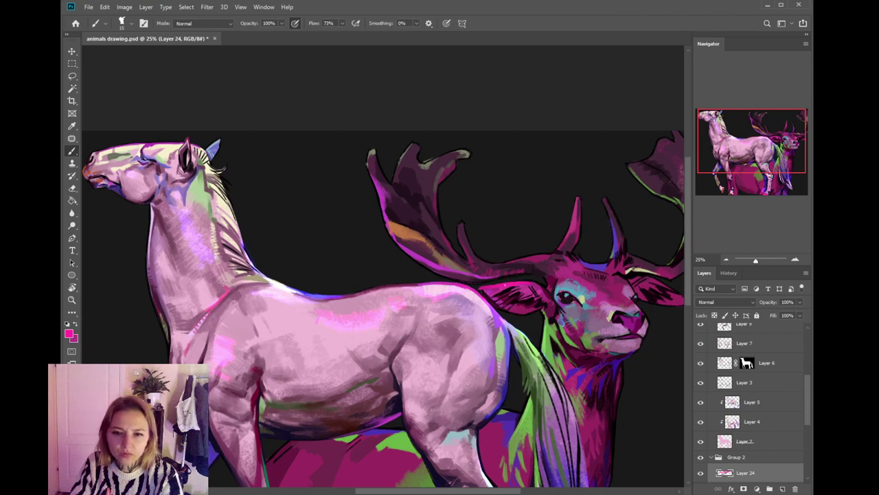
left_click_drag(520, 273, 508, 297)
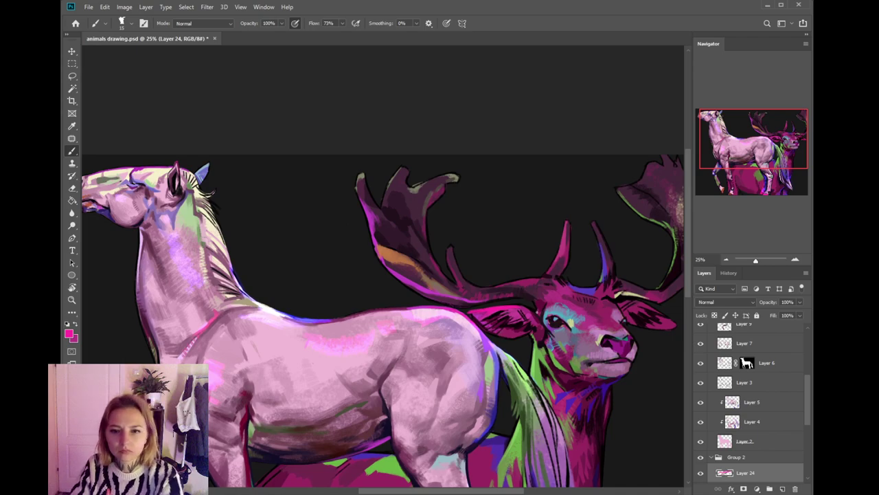
- Shade the inside of the deer's near ear with sampled near-black and dark plum
left_click(475, 311, "alt")
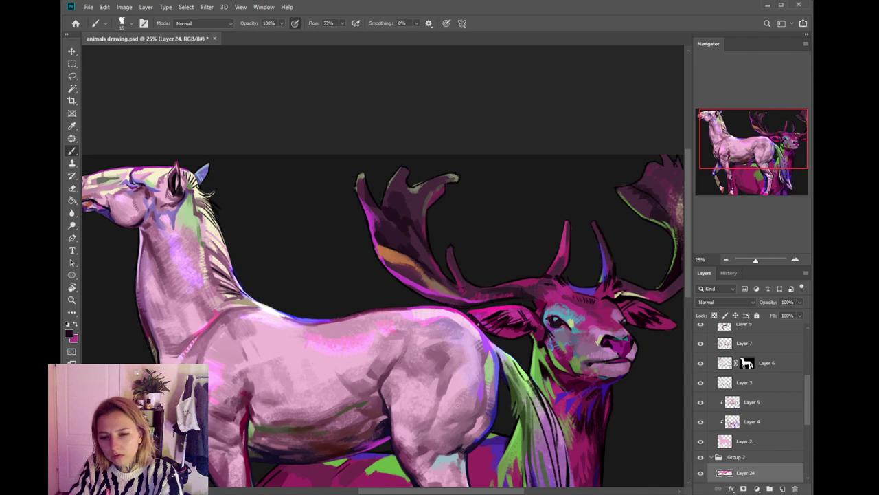
left_click(489, 309, "alt")
left_click(501, 320, "alt")
left_click_drag(497, 325, 504, 318)
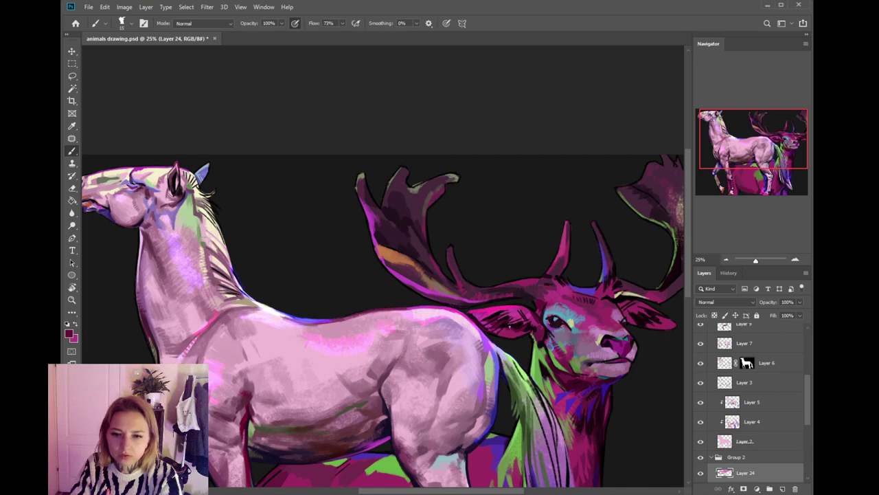
left_click_drag(507, 327, 514, 329)
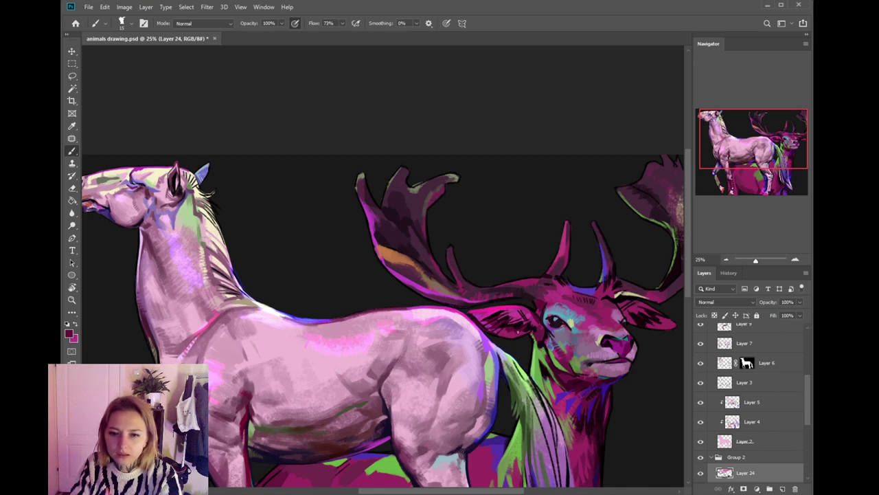
- Brush sampled magenta over the brow above the deer's near eye, redoing the first stroke
left_click_drag(558, 358, 534, 353)
left_click_drag(473, 349, 494, 342)
left_click_drag(551, 327, 520, 324)
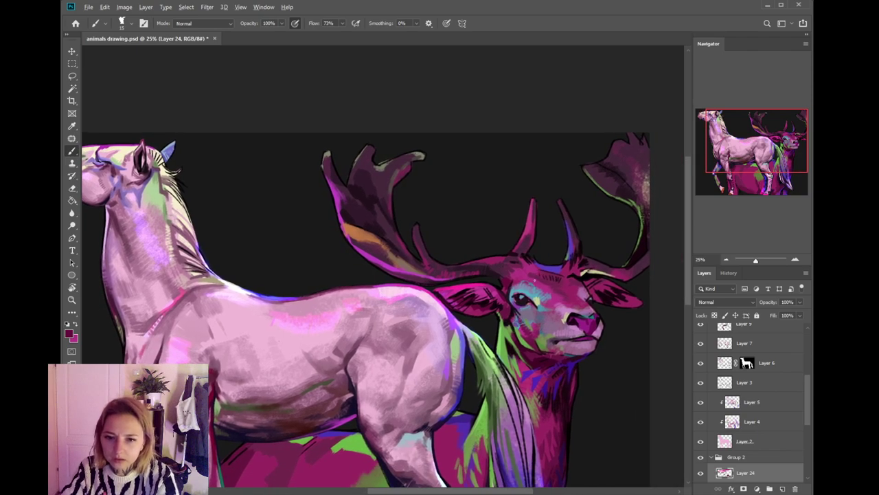
left_click(538, 280, "alt")
left_click(517, 278, "alt")
key("bracketright")
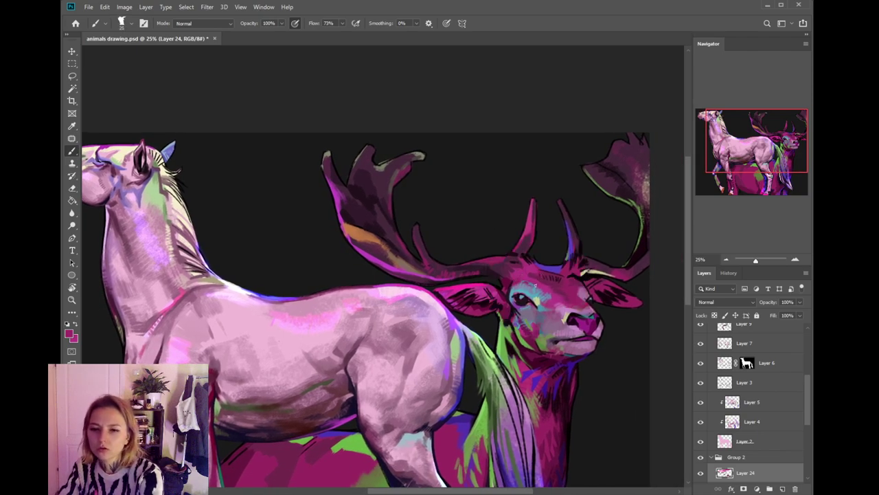
left_click_drag(532, 287, 523, 281)
key("ctrl+z")
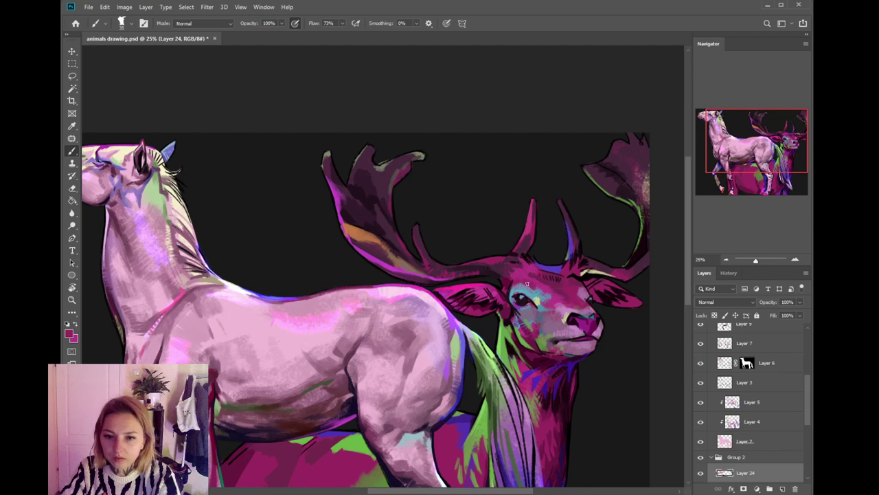
left_click(530, 287, "alt")
left_click(535, 286, "alt")
key("[")
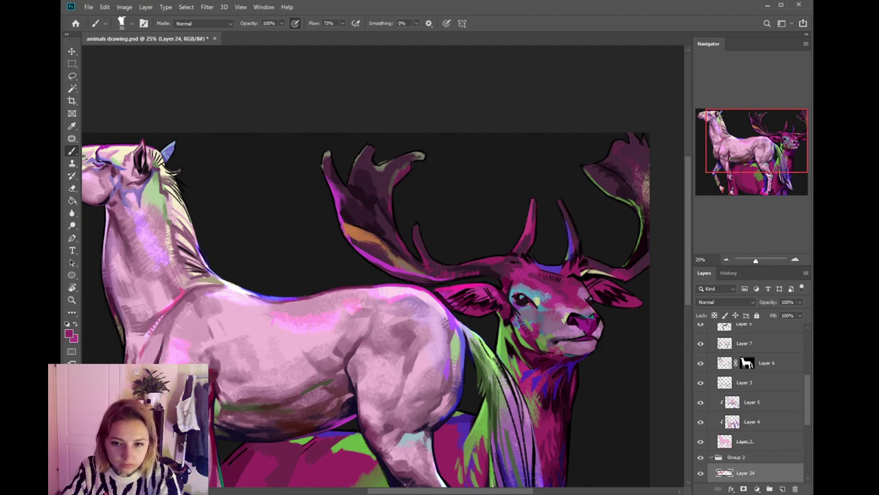
left_click_drag(548, 293, 543, 289)
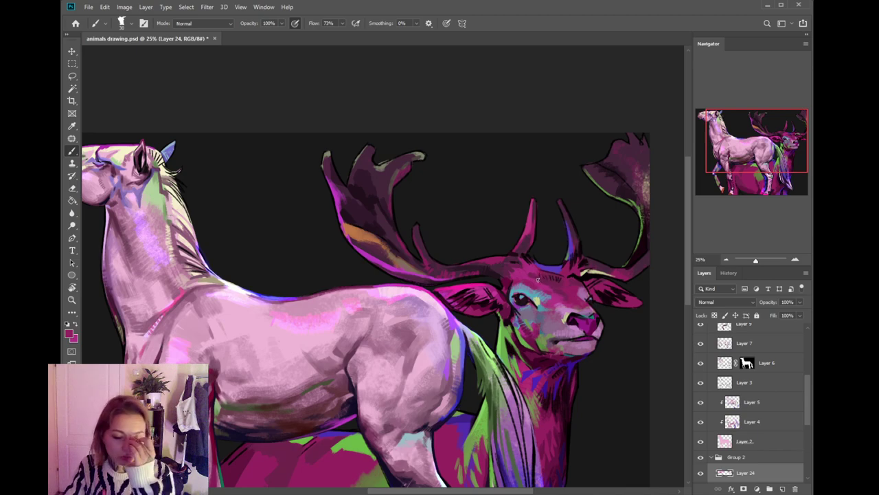
- Define the junction between the deer's forehead, near ear and antler base with a smaller brush in sampled near-black
left_click(529, 277, "alt")
left_click(514, 280, "alt")
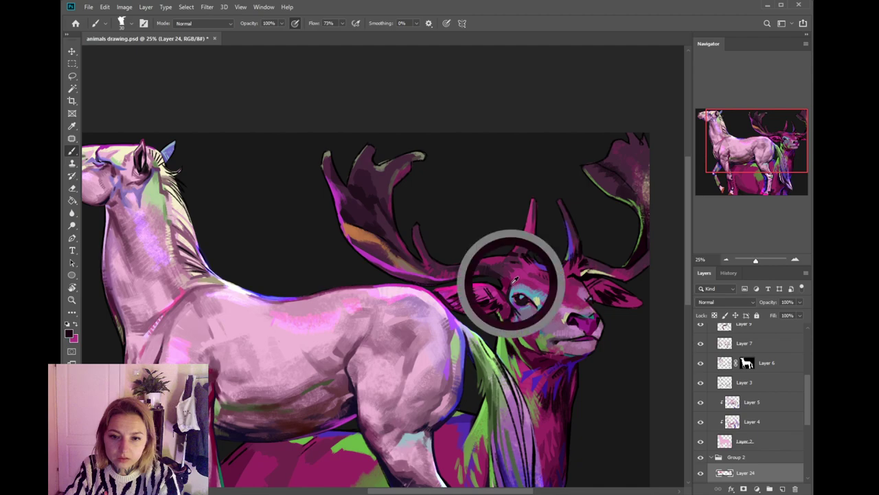
key("[")
left_click(510, 284, "alt")
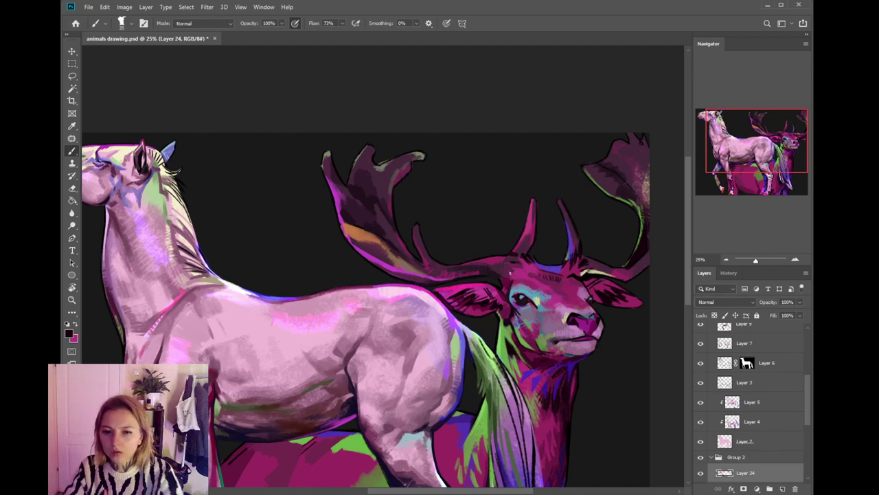
mouse_move(511, 277)
left_mouse_down()
mouse_move(483, 275)
mouse_move(506, 280)
left_mouse_up()
left_click(511, 282, "alt")
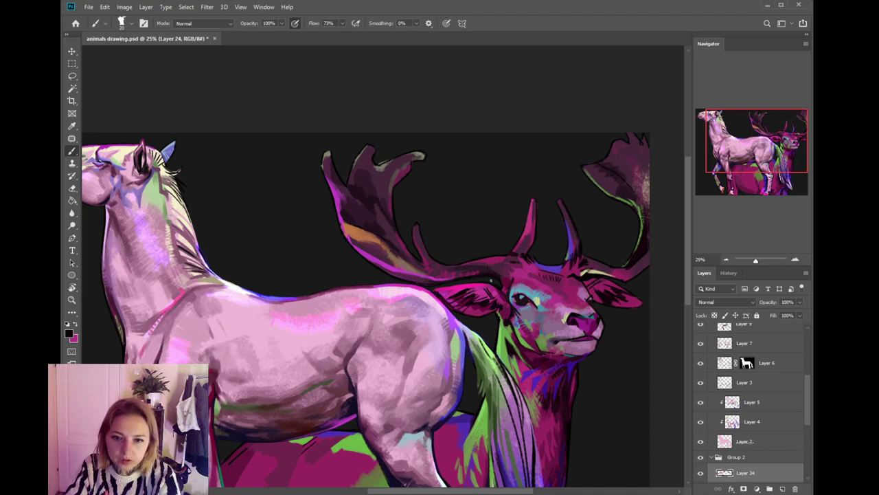
- Refine the far side of the deer's face around the far eye with sampled magenta, plum and near-black
left_click_drag(509, 296, 475, 286)
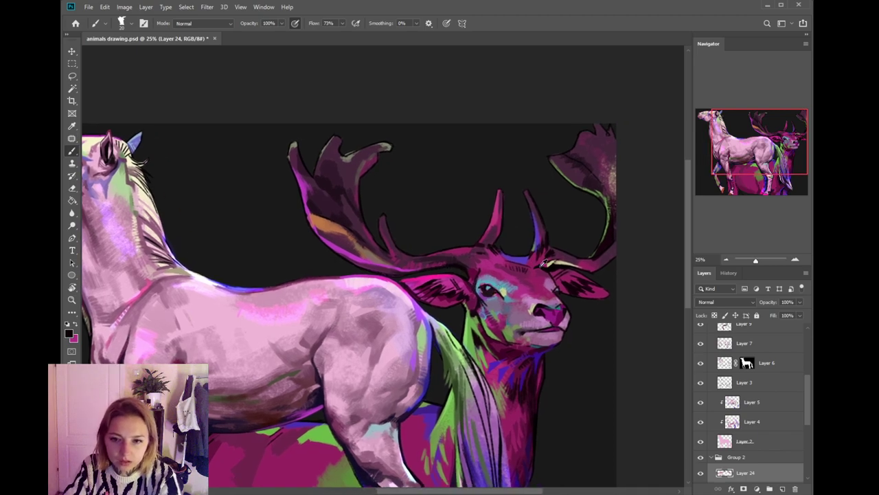
left_click(543, 262, "alt")
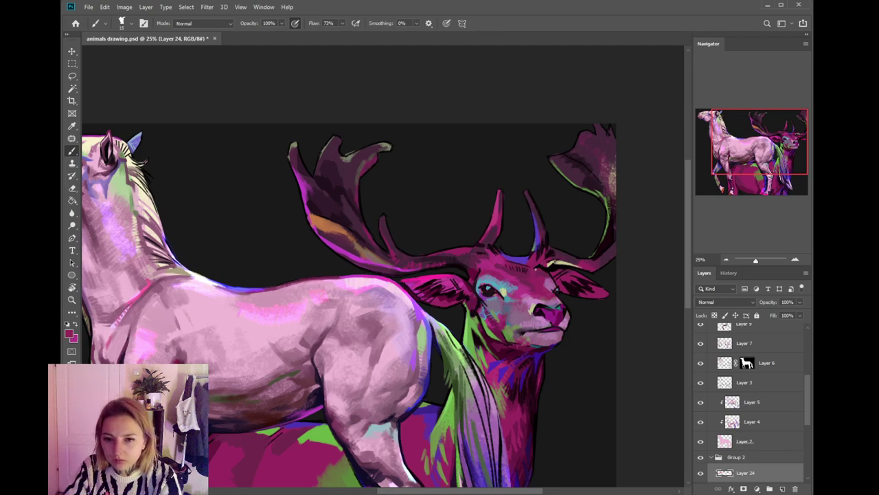
left_click_drag(534, 277, 528, 299)
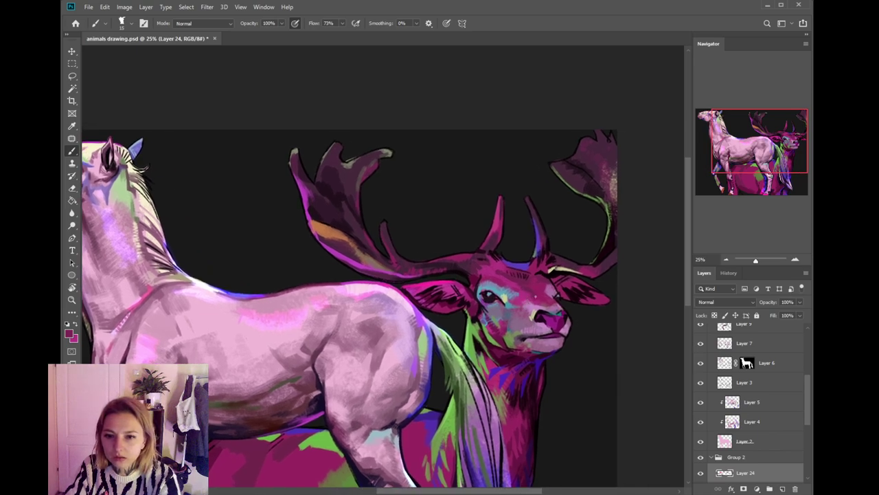
left_click(544, 269, "alt")
left_click(555, 285, "alt")
left_click(542, 292, "alt")
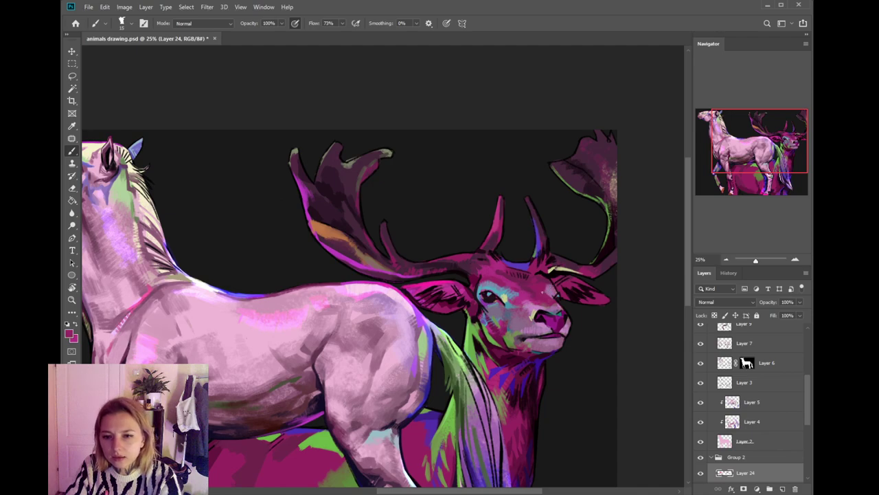
left_click(552, 273, "alt")
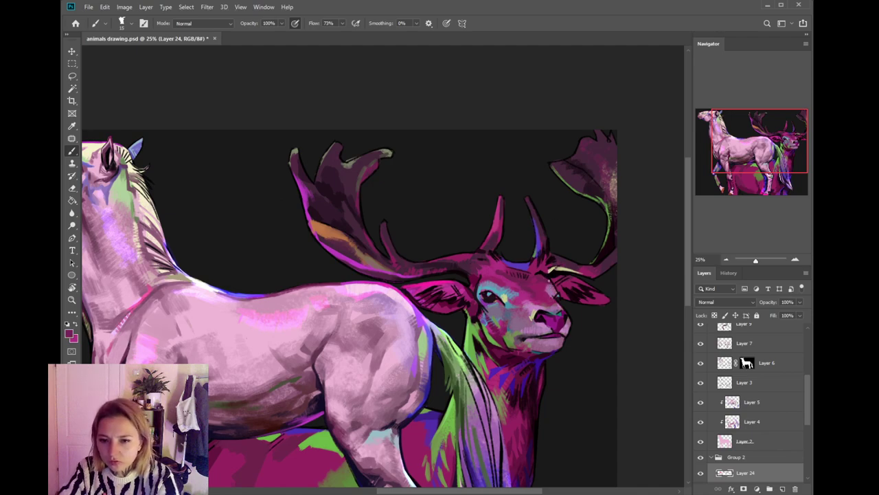
left_click(542, 272, "alt")
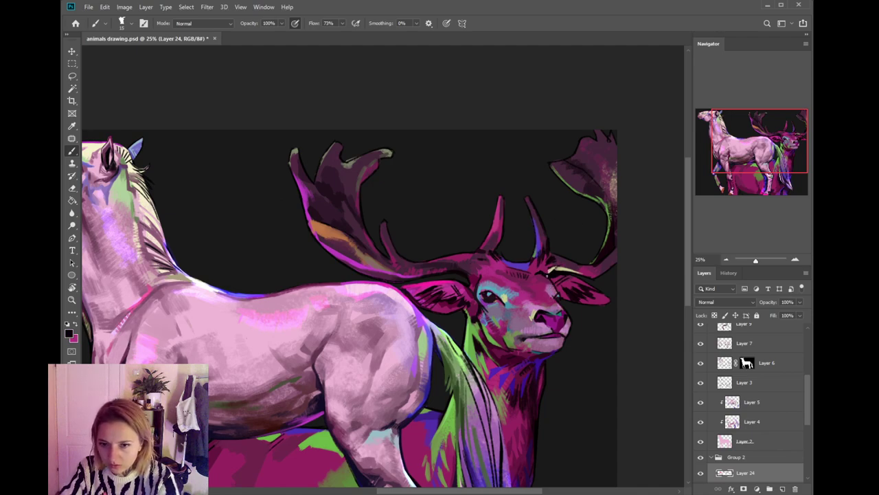
left_click(549, 290, "alt")
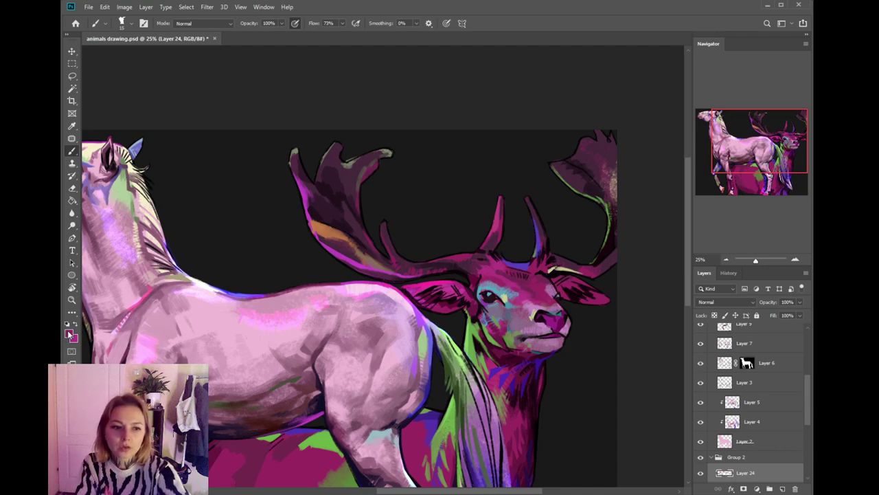
- Add small accents around the deer's far eye with sampled teal and pale green
key("i")
key("b")
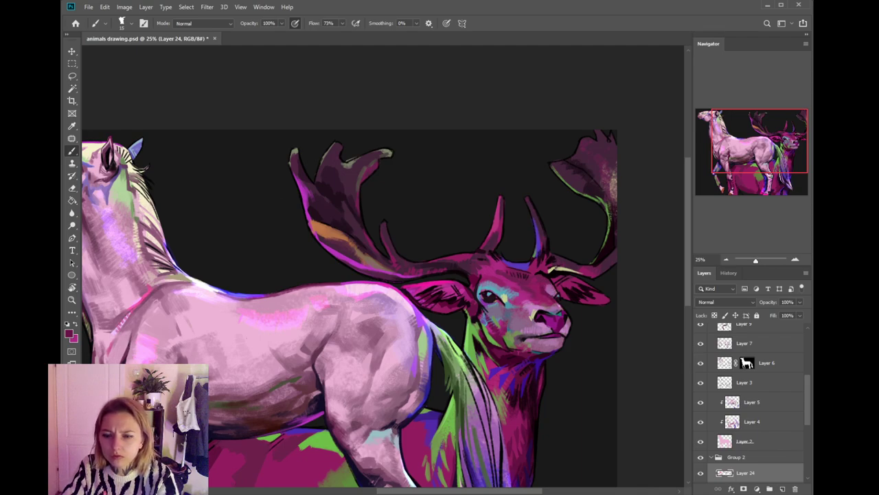
scroll(549, 302, "down", 1)
left_click(494, 265, "alt")
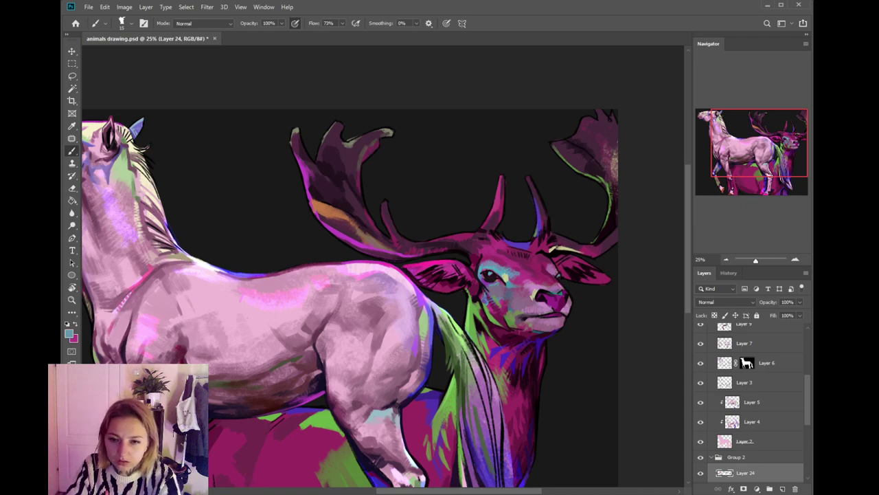
scroll(556, 233, "up", 1)
left_click(554, 268, "alt")
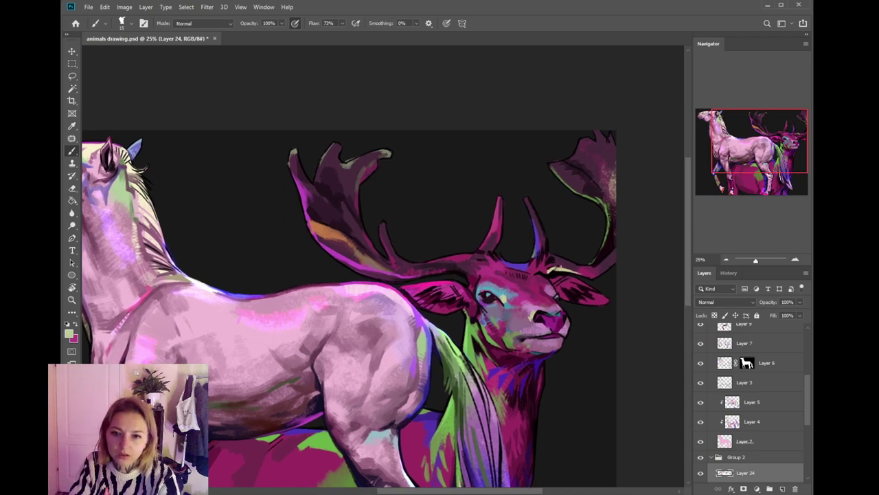
- Touch up the orange patch and outer edge of the near antler with sampled orange-brown and purple-magenta
scroll(482, 286, "left", 2)
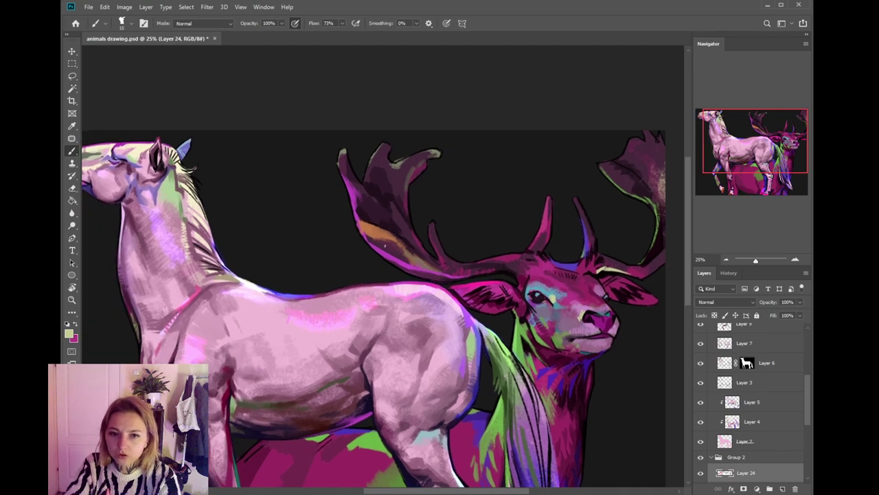
left_click(366, 220, "alt")
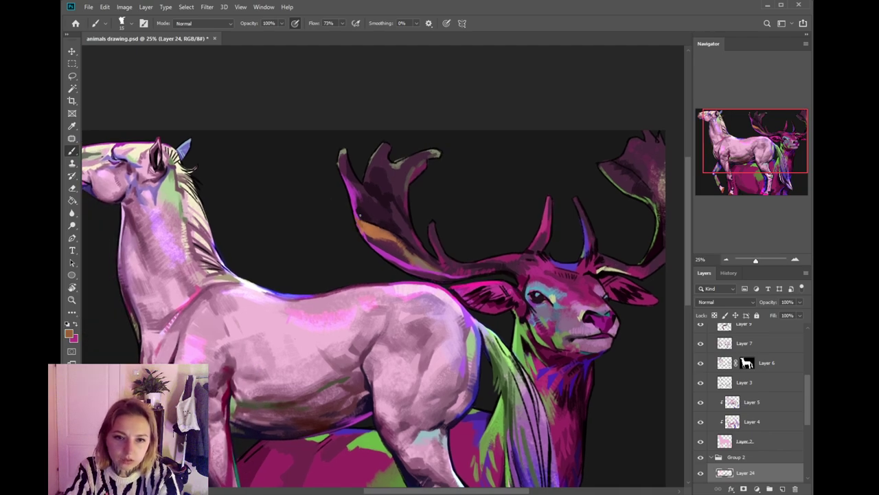
left_click(358, 216, "alt")
left_click_drag(357, 218, 366, 239)
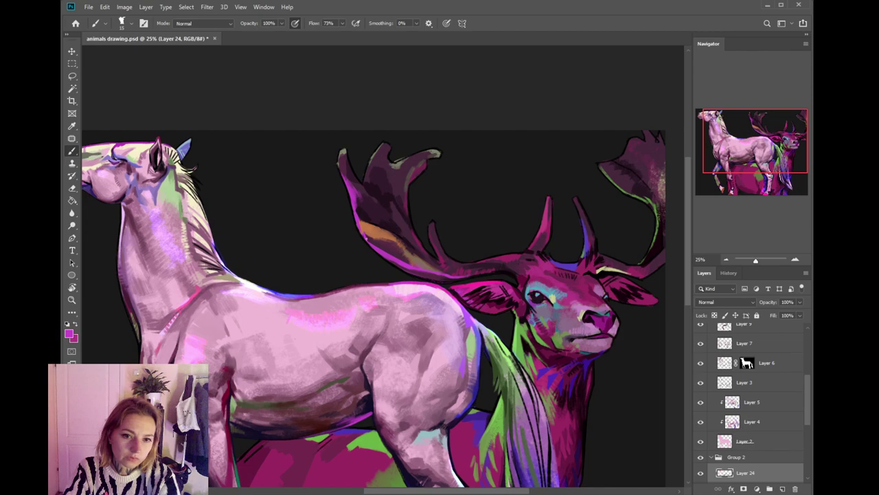
mouse_move(424, 166)
left_mouse_down()
mouse_move(411, 186)
mouse_move(410, 217)
left_mouse_up()
- Choose a brighter magenta, enlarge the brush and try accent strokes on the near and far antlers, undoing the last two strokes
left_click_drag(440, 282, 450, 313)
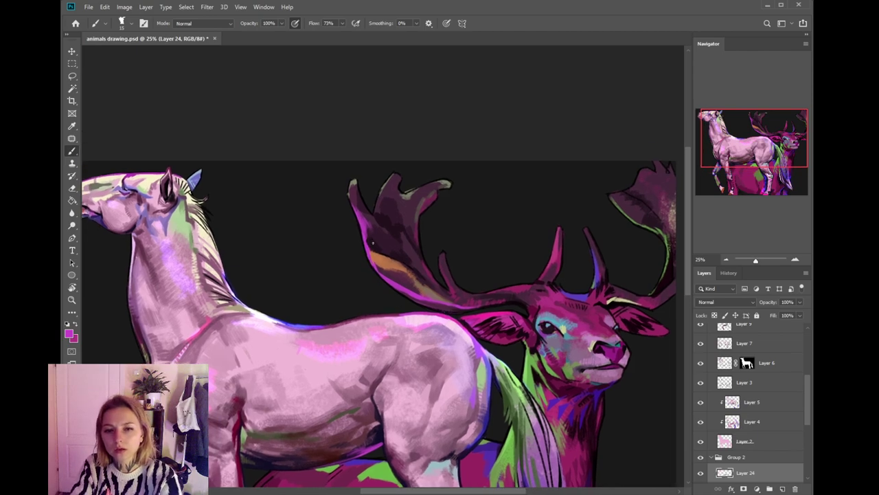
left_click(70, 334)
left_click(398, 344)
left_click(529, 328)
key("bracketright")
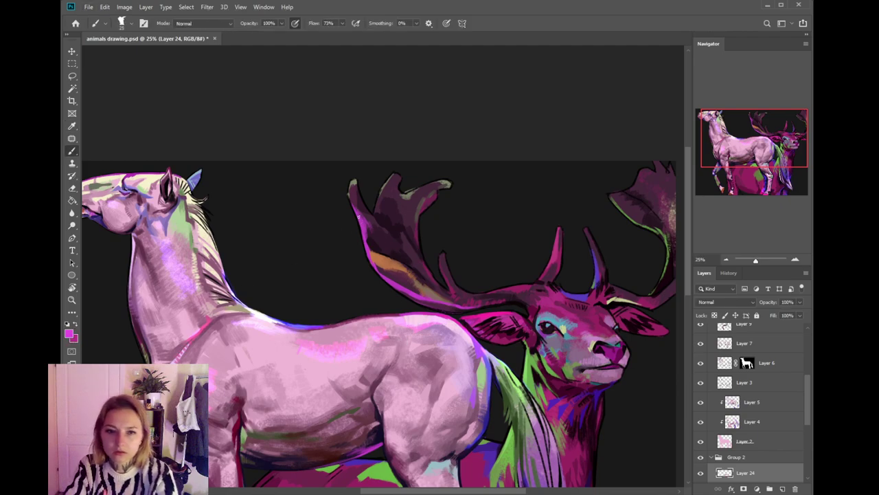
left_click_drag(373, 279, 399, 260)
mouse_move(538, 241)
left_mouse_down()
mouse_move(482, 272)
mouse_move(487, 236)
left_mouse_up()
left_click_drag(612, 276, 626, 275)
key("ctrl+z")
key("ctrl+z")
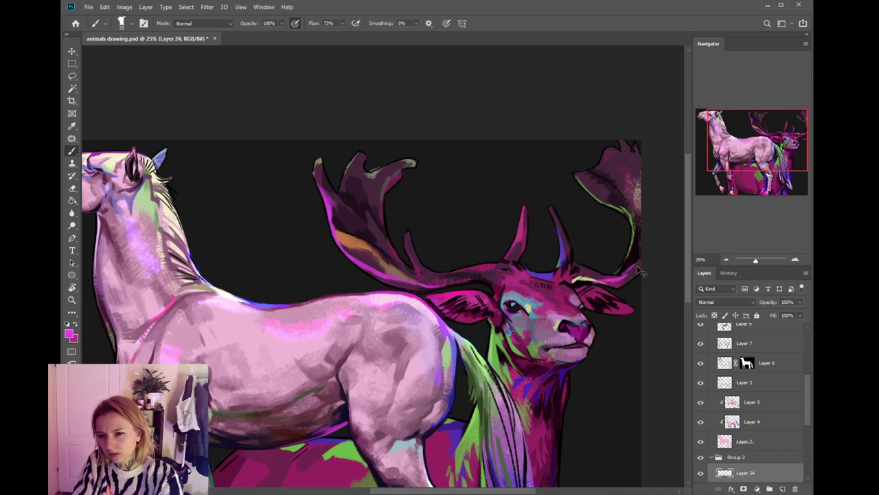
left_click_drag(523, 320, 538, 334)
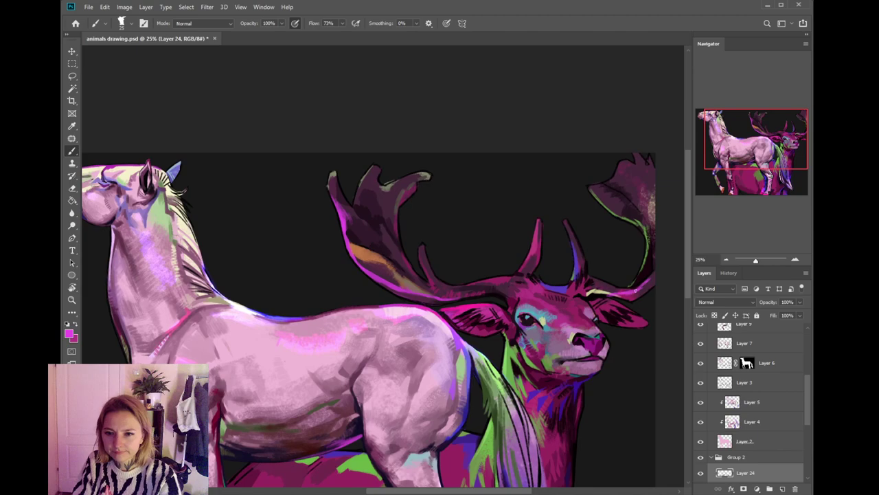
- Add fine near-black marks along the deer's far upright tine using colour sampled from the painting
left_click(605, 288, "alt")
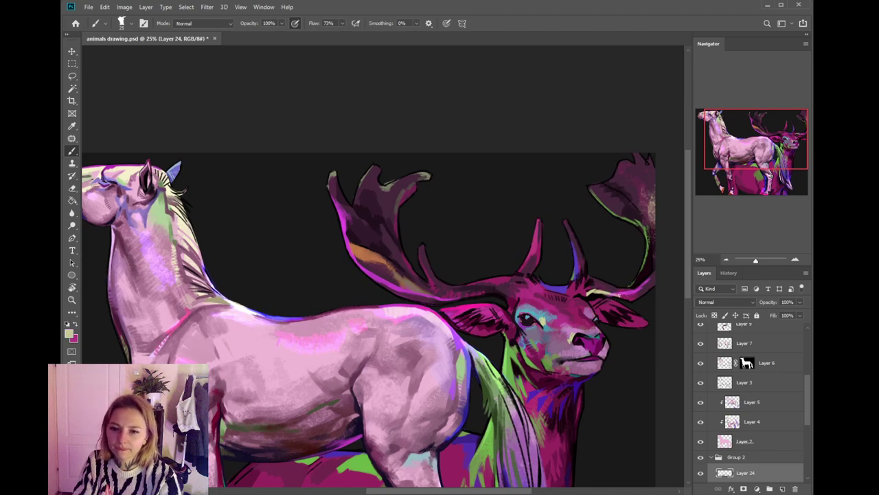
left_click_drag(560, 285, 553, 259)
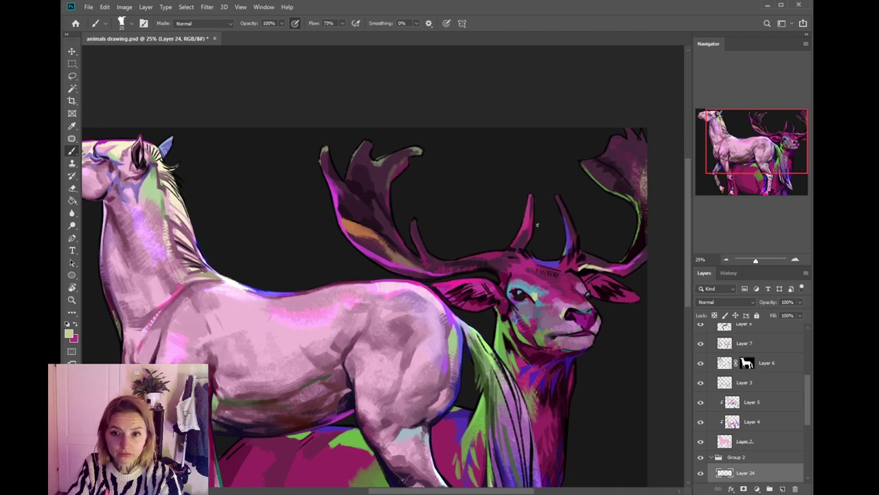
left_click_drag(546, 206, 528, 234)
left_click(557, 248, "alt")
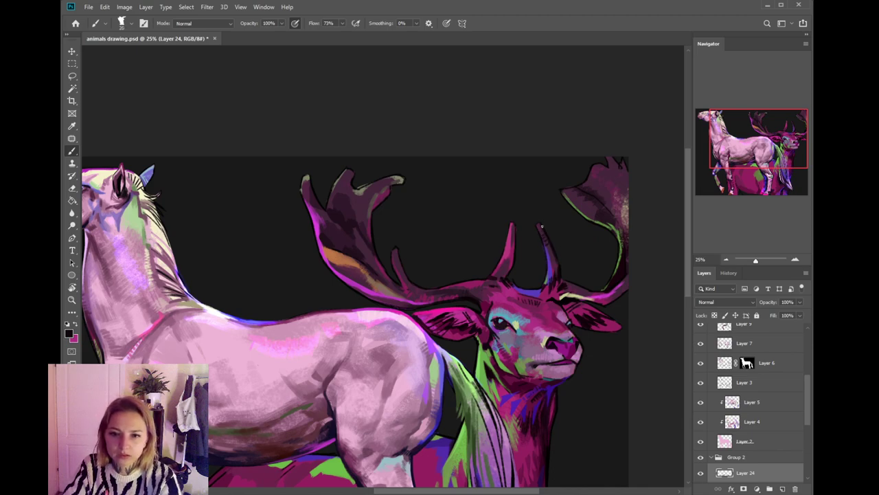
left_click_drag(566, 259, 571, 213)
- Reduce the brush to 15, choose a darker teal and add accent strokes inside both of the deer's ears
left_click(500, 267, "alt")
key("bracketleft")
left_click_drag(426, 384, 439, 369)
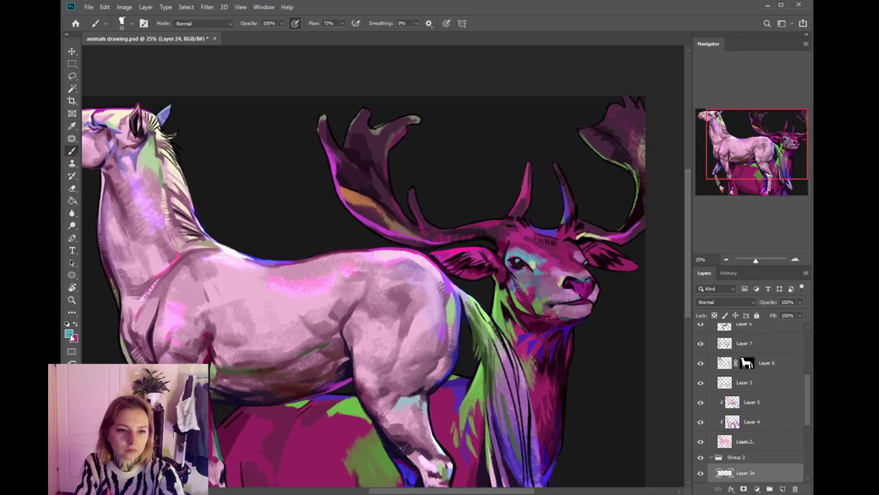
left_click(71, 336)
left_click(391, 380)
left_click(539, 329)
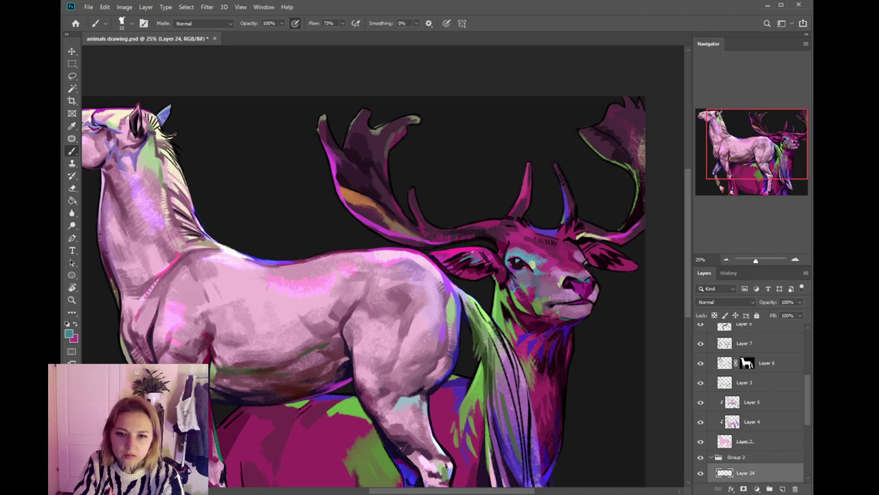
left_click_drag(537, 285, 514, 287)
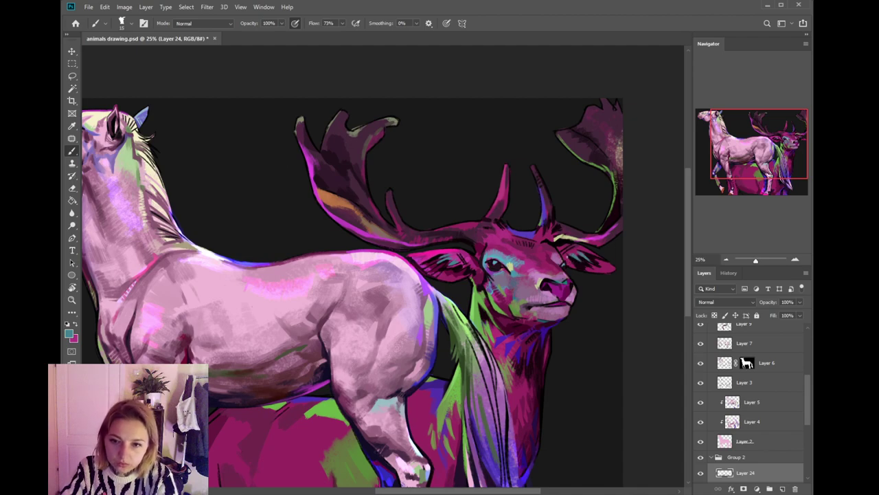
left_click_drag(557, 261, 572, 283)
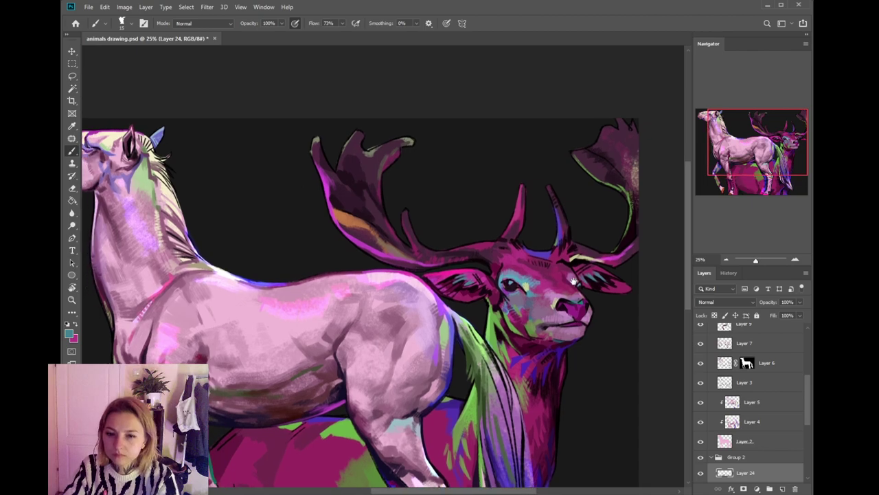
left_click_drag(512, 318, 545, 295)
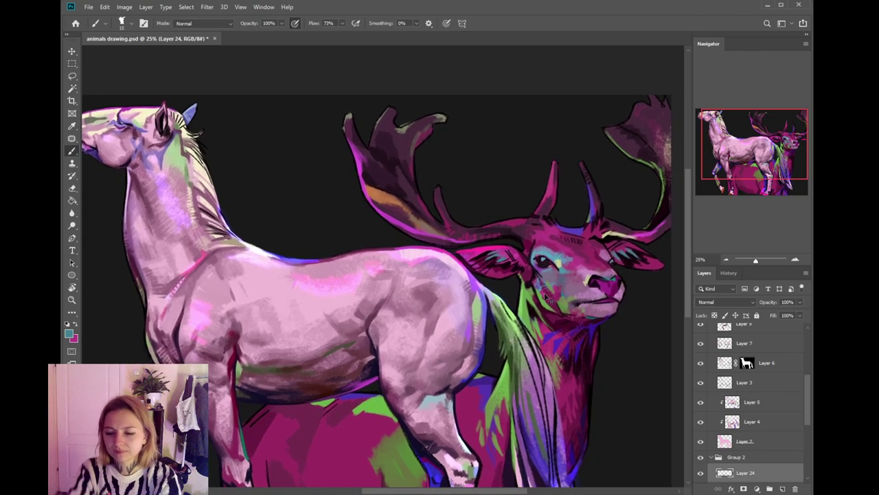
- Sample blue-violet from the horse's back edge and add a new layer above Layer 21 in Group 1
scroll(547, 297, "down", 4)
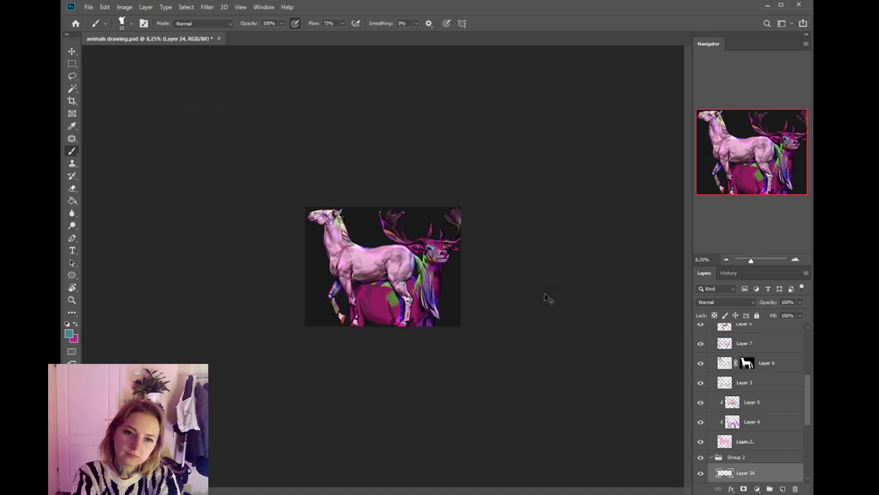
scroll(547, 296, "up", 3)
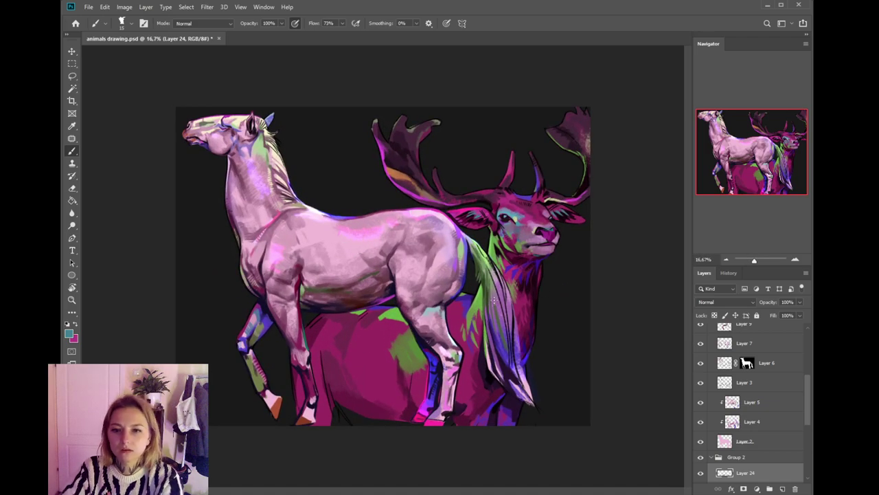
key("ctrl+plus")
left_click_drag(378, 250, 568, 391)
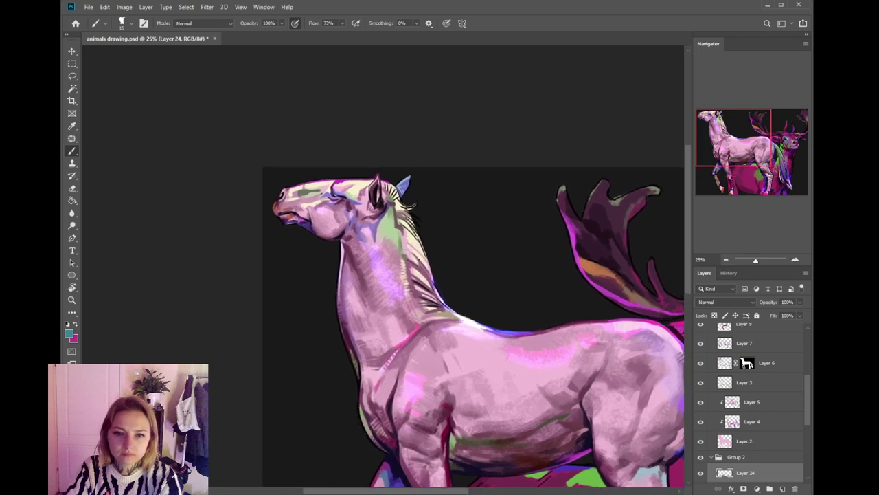
left_click(507, 338, "ctrl")
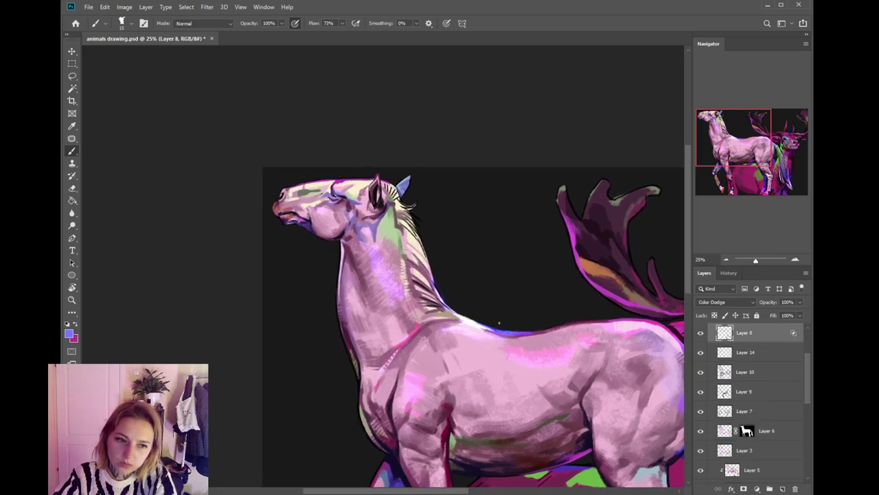
scroll(806, 374, "up", 2)
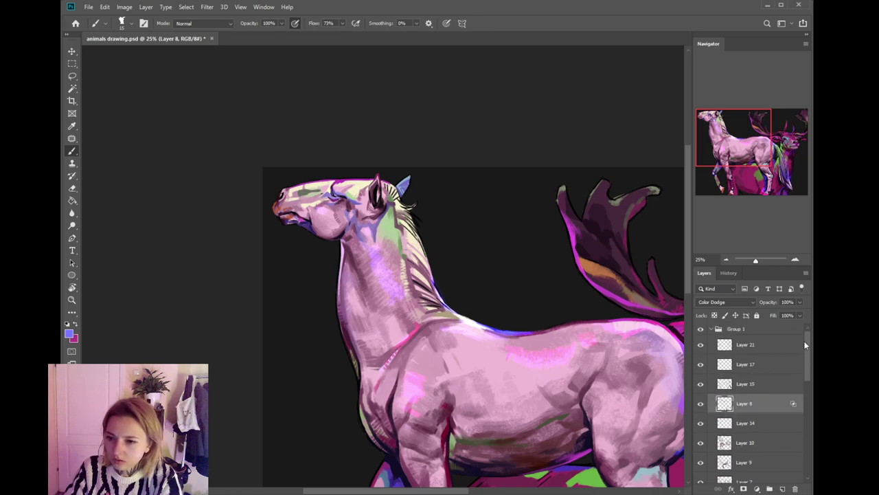
left_click(778, 347)
left_click(782, 488)
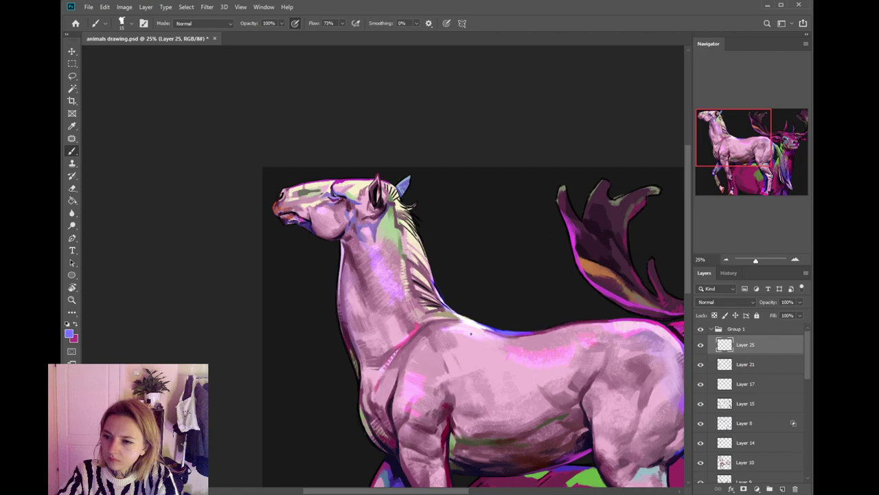
- Brush blue-violet accents along the upper edge of the horse's withers, undoing the misplaced strokes
key("ctrl+z")
mouse_move(471, 320)
left_mouse_down()
mouse_move(503, 329)
mouse_move(490, 328)
left_mouse_up()
left_click(495, 326, "alt")
key("ctrl+z")
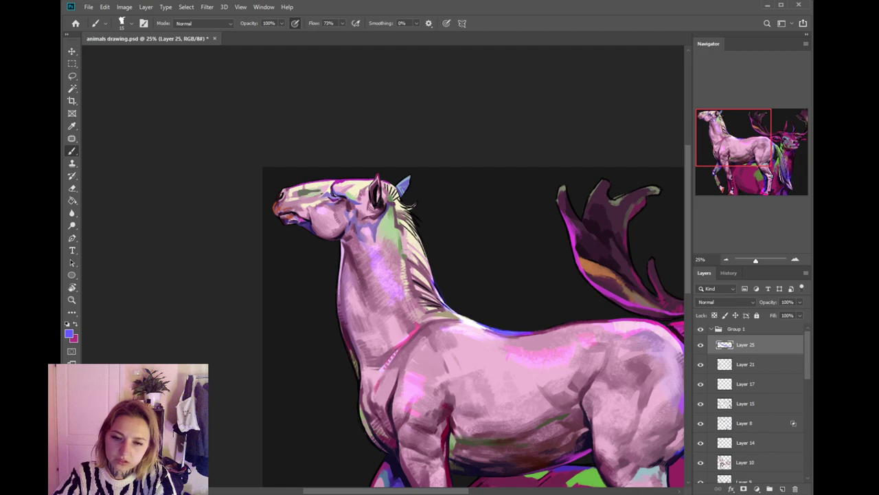
key("ctrl+z")
mouse_move(470, 321)
left_mouse_down()
mouse_move(487, 329)
mouse_move(475, 322)
left_mouse_up()
key("ctrl+z")
key("ctrl+z")
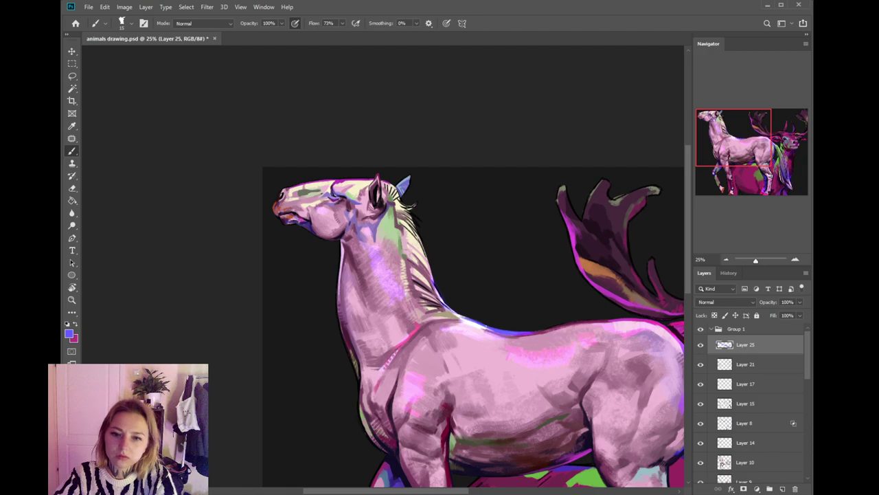
- Paint touches of sampled light pink between the horse's withers and the base of its neck, undoing the last strokes
left_click(461, 325, "alt")
left_click(445, 326, "alt")
left_click(445, 327, "alt")
left_click_drag(446, 328, 452, 328)
left_click(446, 328, "alt")
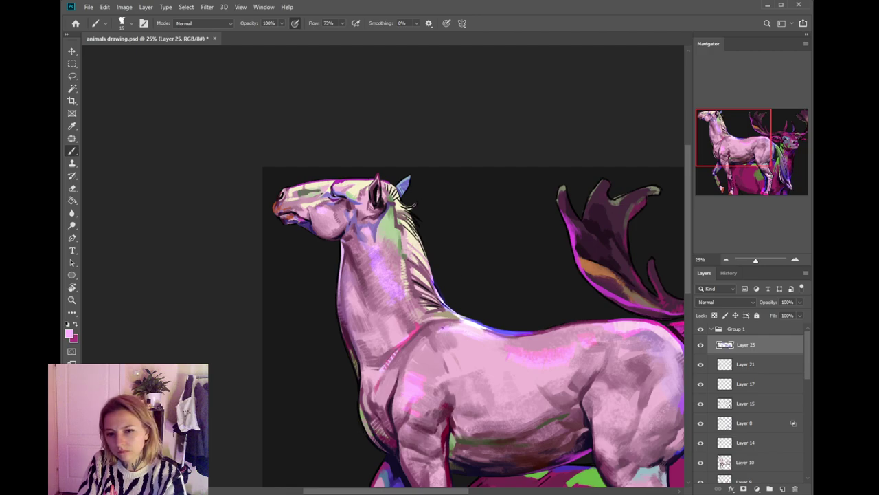
mouse_move(450, 326)
left_mouse_down()
mouse_move(457, 342)
mouse_move(403, 348)
mouse_move(428, 328)
mouse_move(418, 321)
mouse_move(447, 304)
mouse_move(424, 323)
left_mouse_up()
key("ctrl+z")
key("ctrl+z")
key("ctrl+z")
key("ctrl+z")
key("ctrl+z")
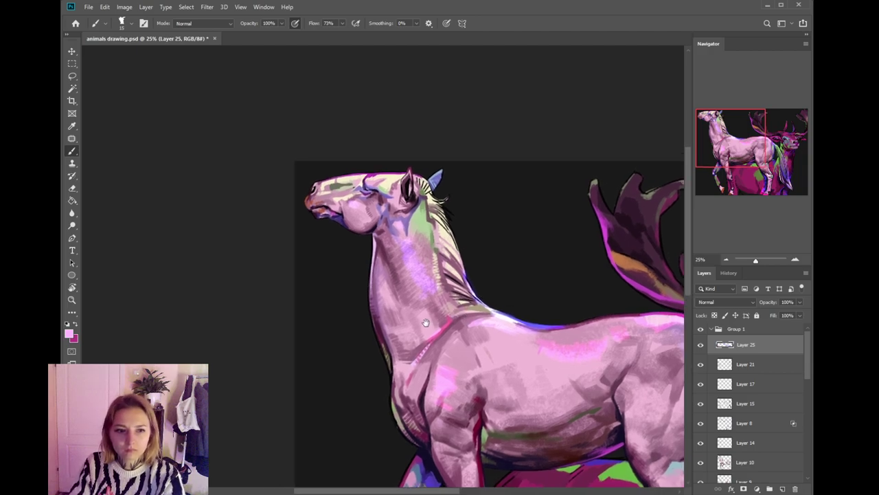
- Touch up the magenta line at the base of the horse's neck with sampled muted mauve, and save the document
left_click(428, 339, "alt")
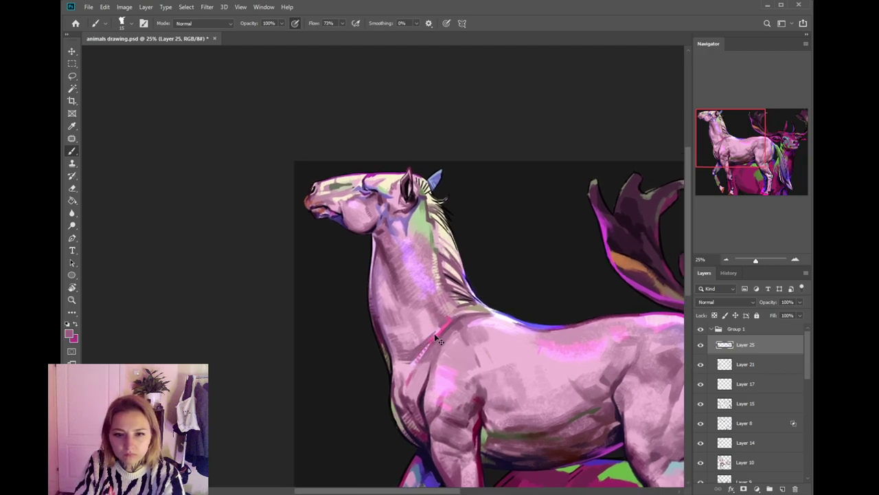
left_click_drag(437, 332, 423, 338)
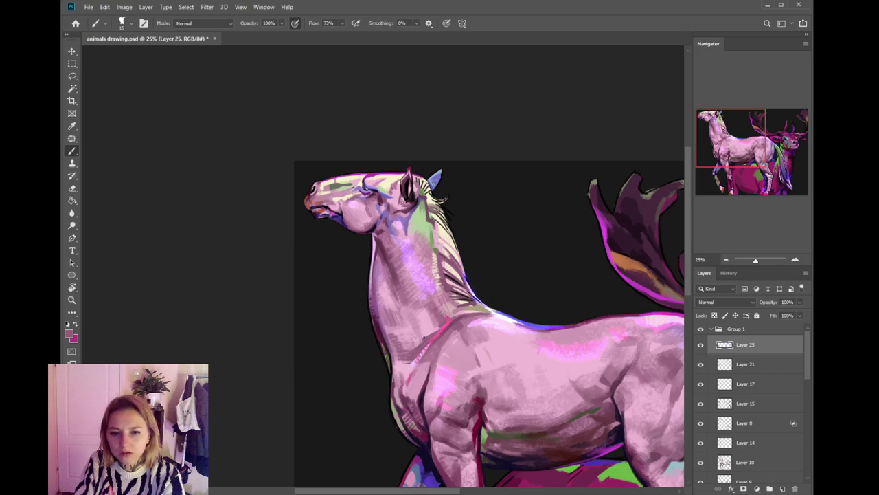
left_click_drag(491, 391, 475, 321)
key("ctrl+minus")
key("ctrl+minus")
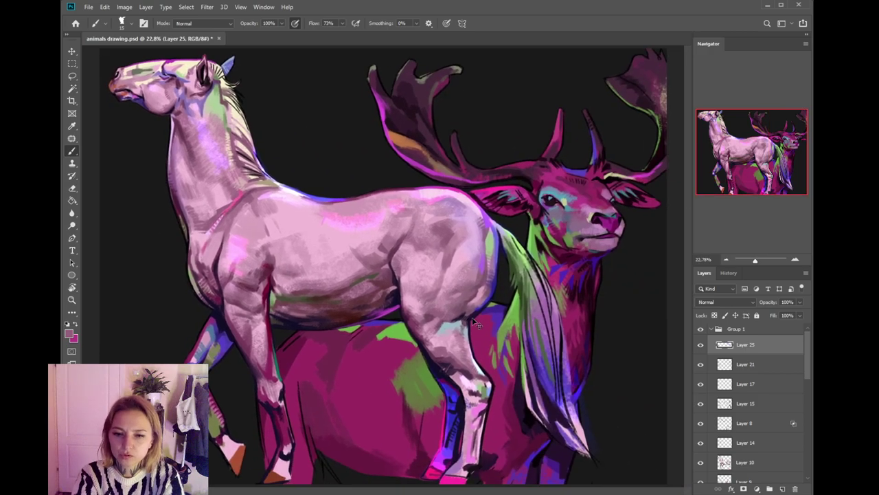
scroll(476, 323, "down", 1)
key("ctrl+s")
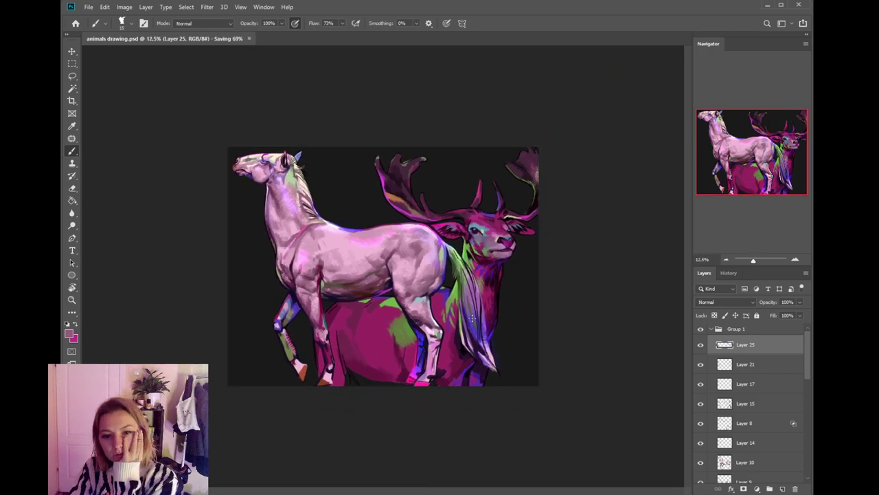